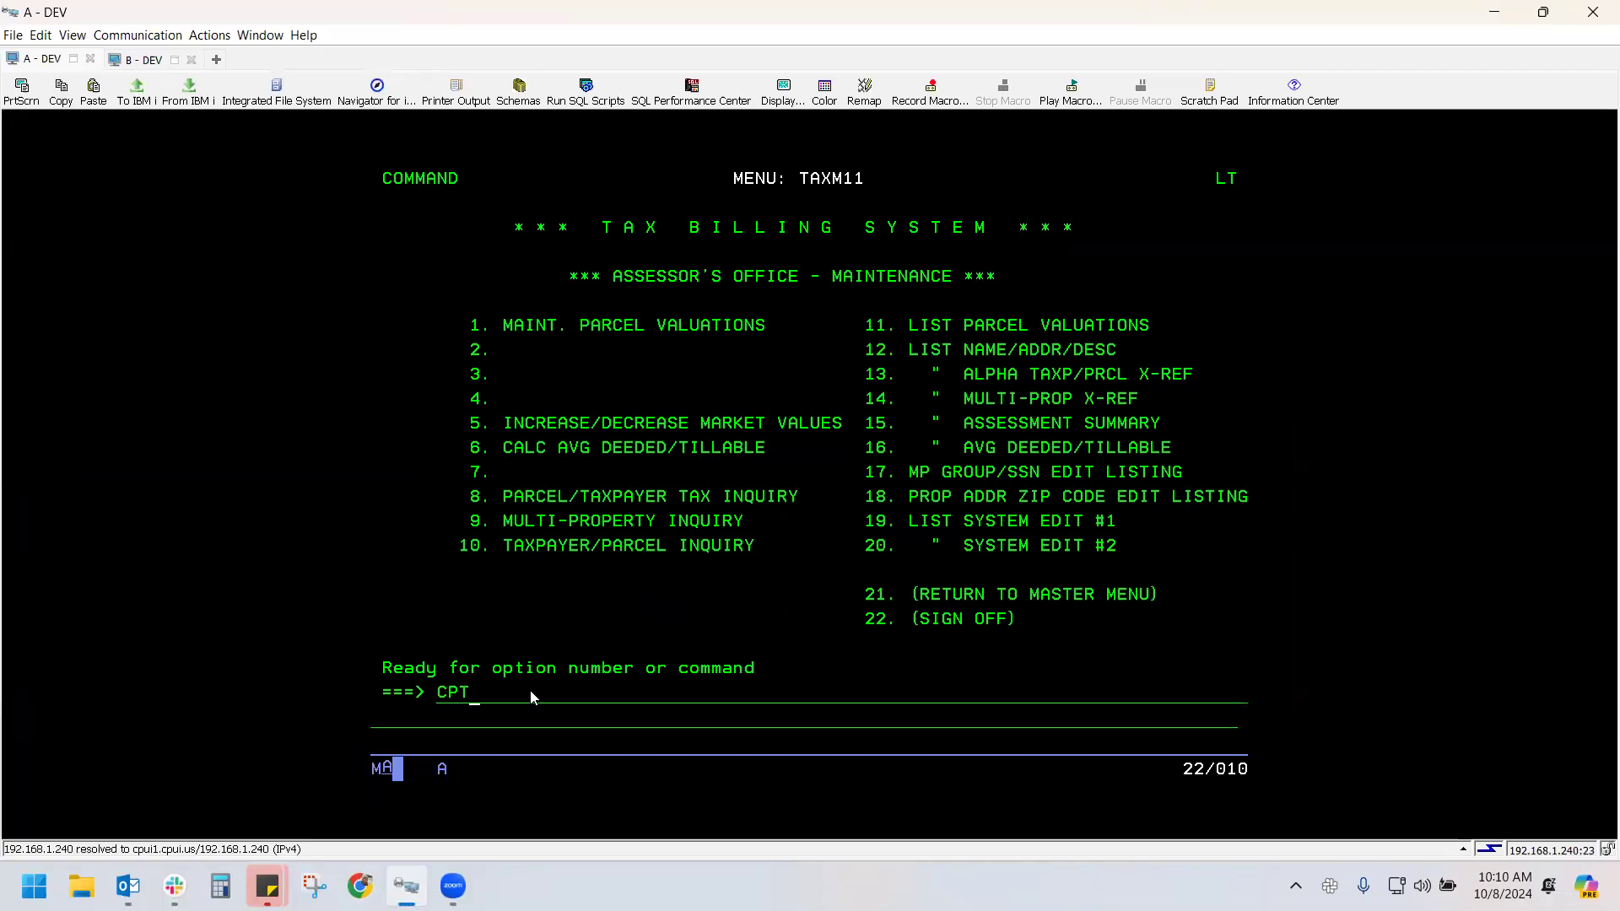
Start the CPT Report Generator by entering CPTREPGEN on the TAXM11 command line
type("N")
left_click(550, 692)
key("Return")
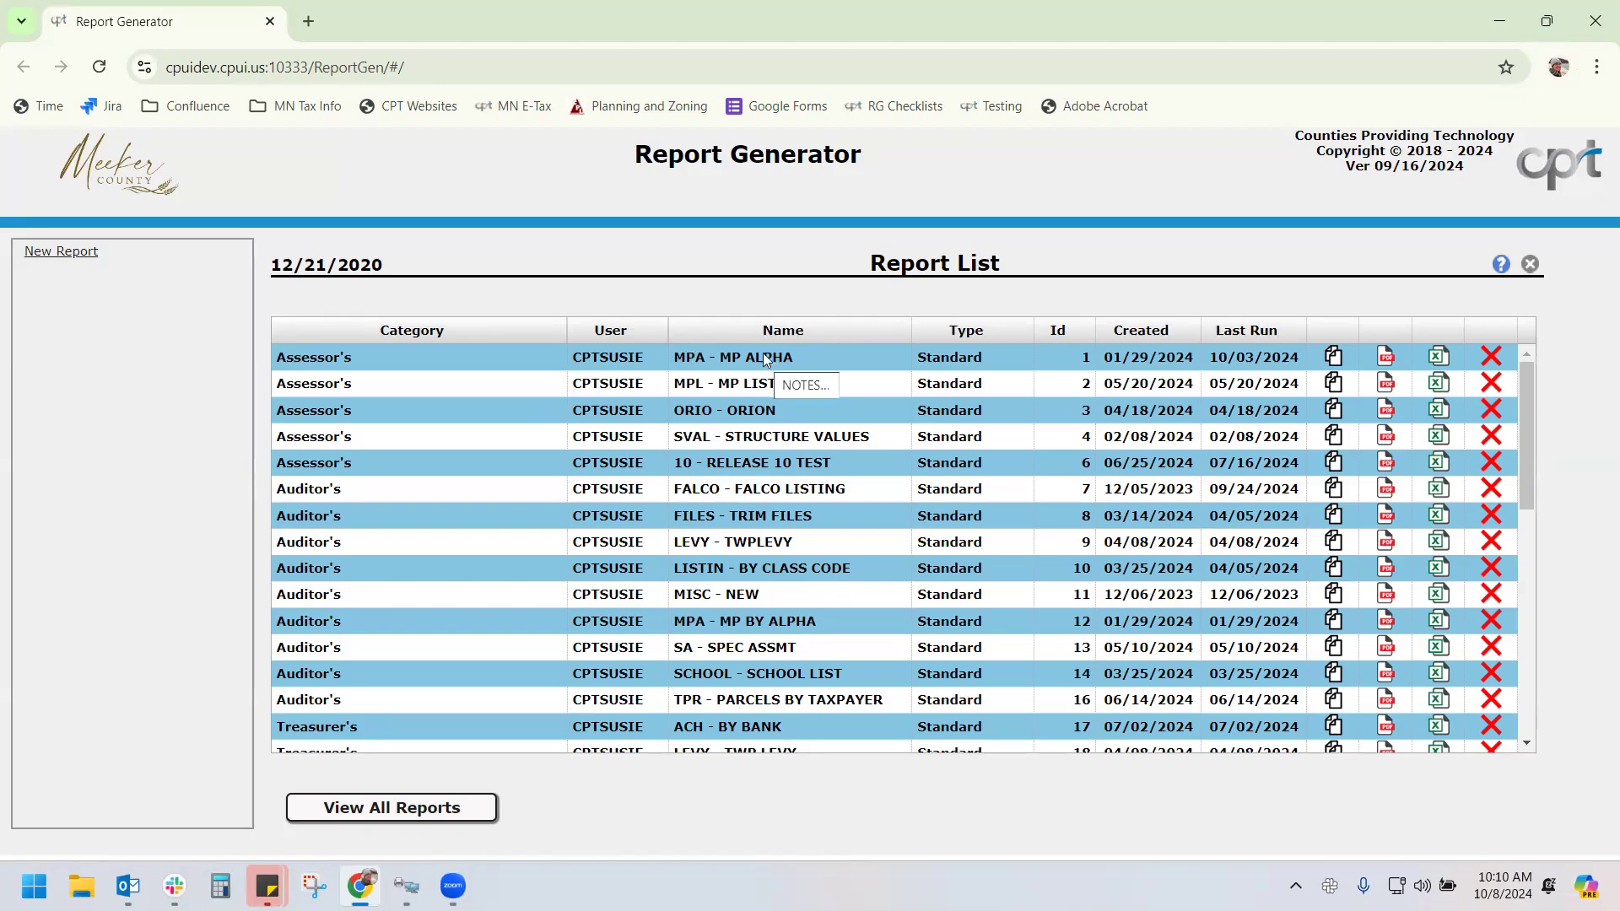
left_click(1501, 265)
scroll(1114, 384, "down", 20)
scroll(1116, 383, "down", 10)
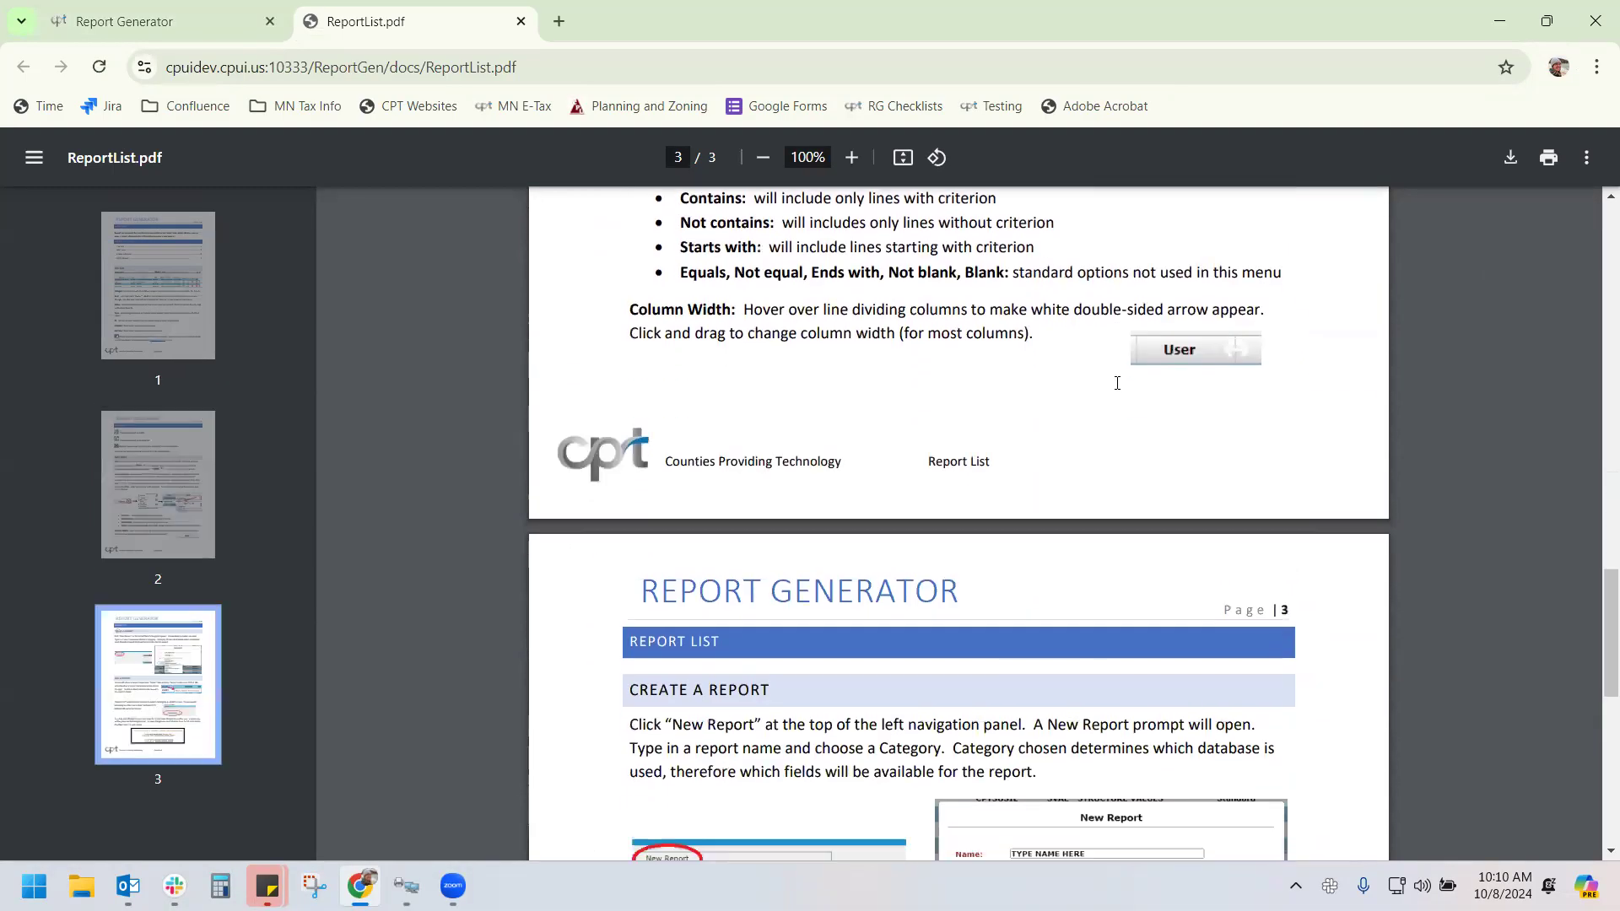
scroll(1118, 386, "up", 6)
scroll(1118, 387, "up", 18)
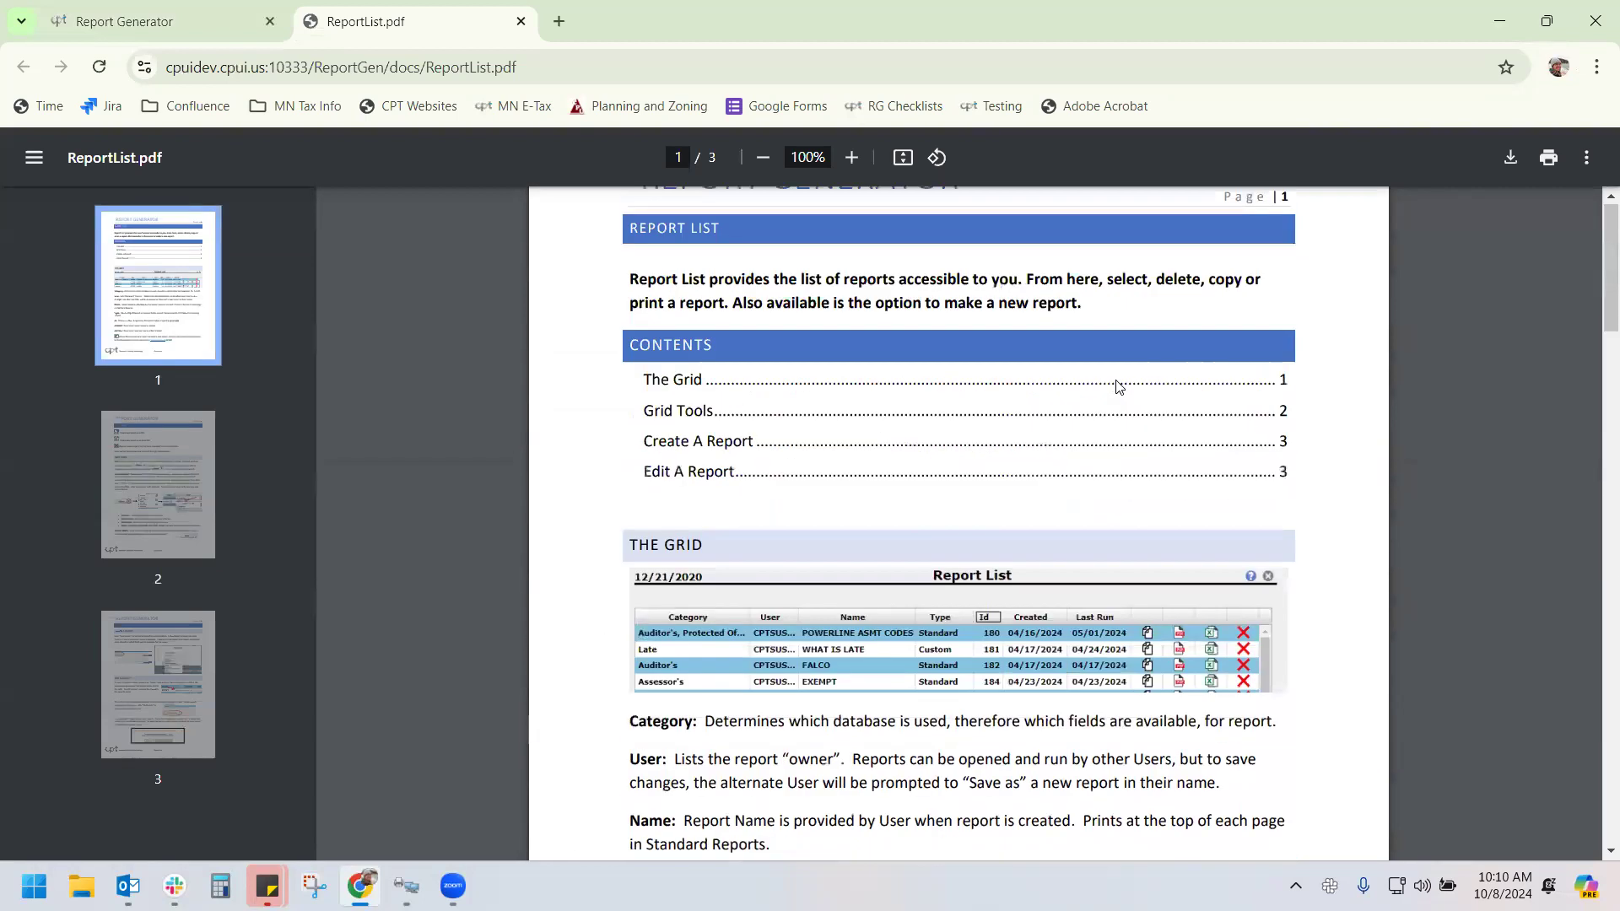
scroll(1118, 387, "up", 1)
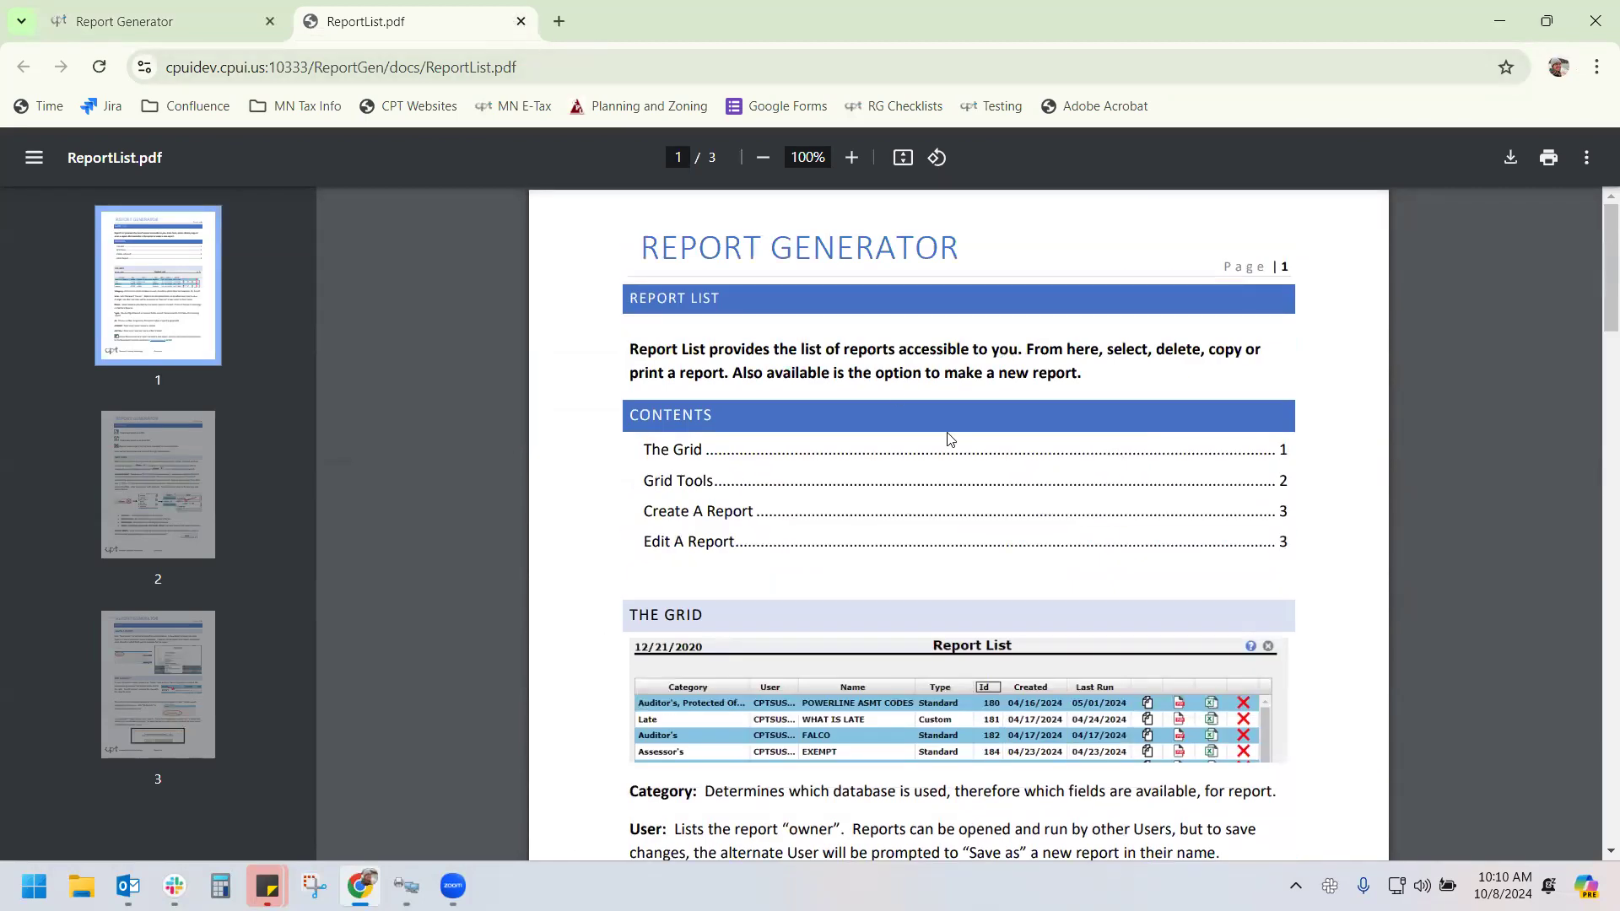
scroll(950, 439, "down", 12)
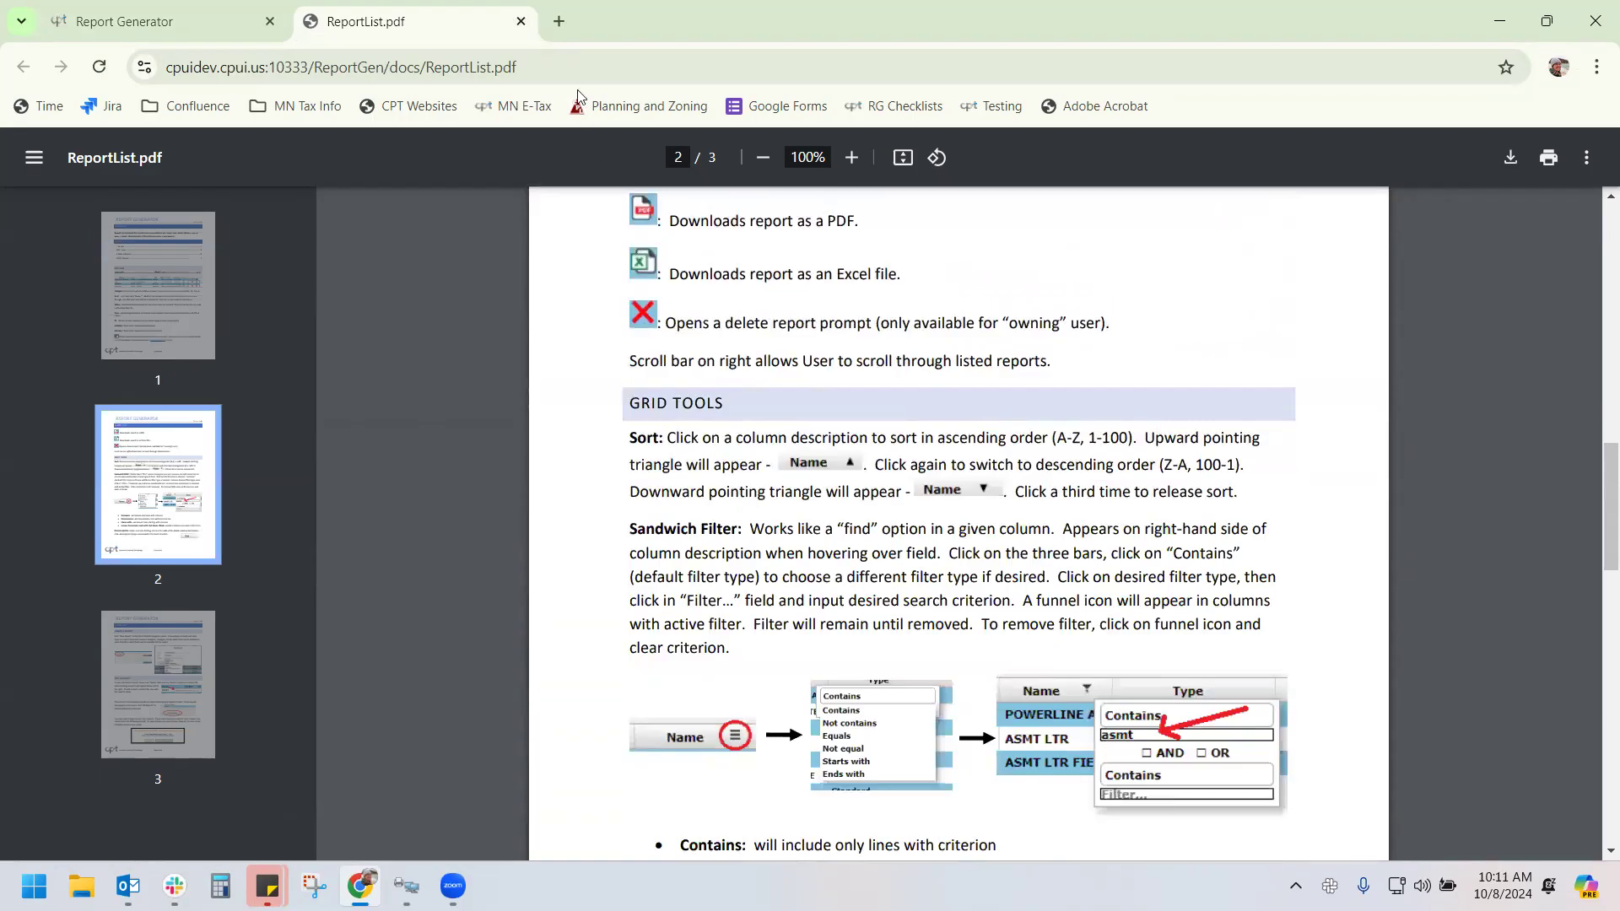
left_click(521, 21)
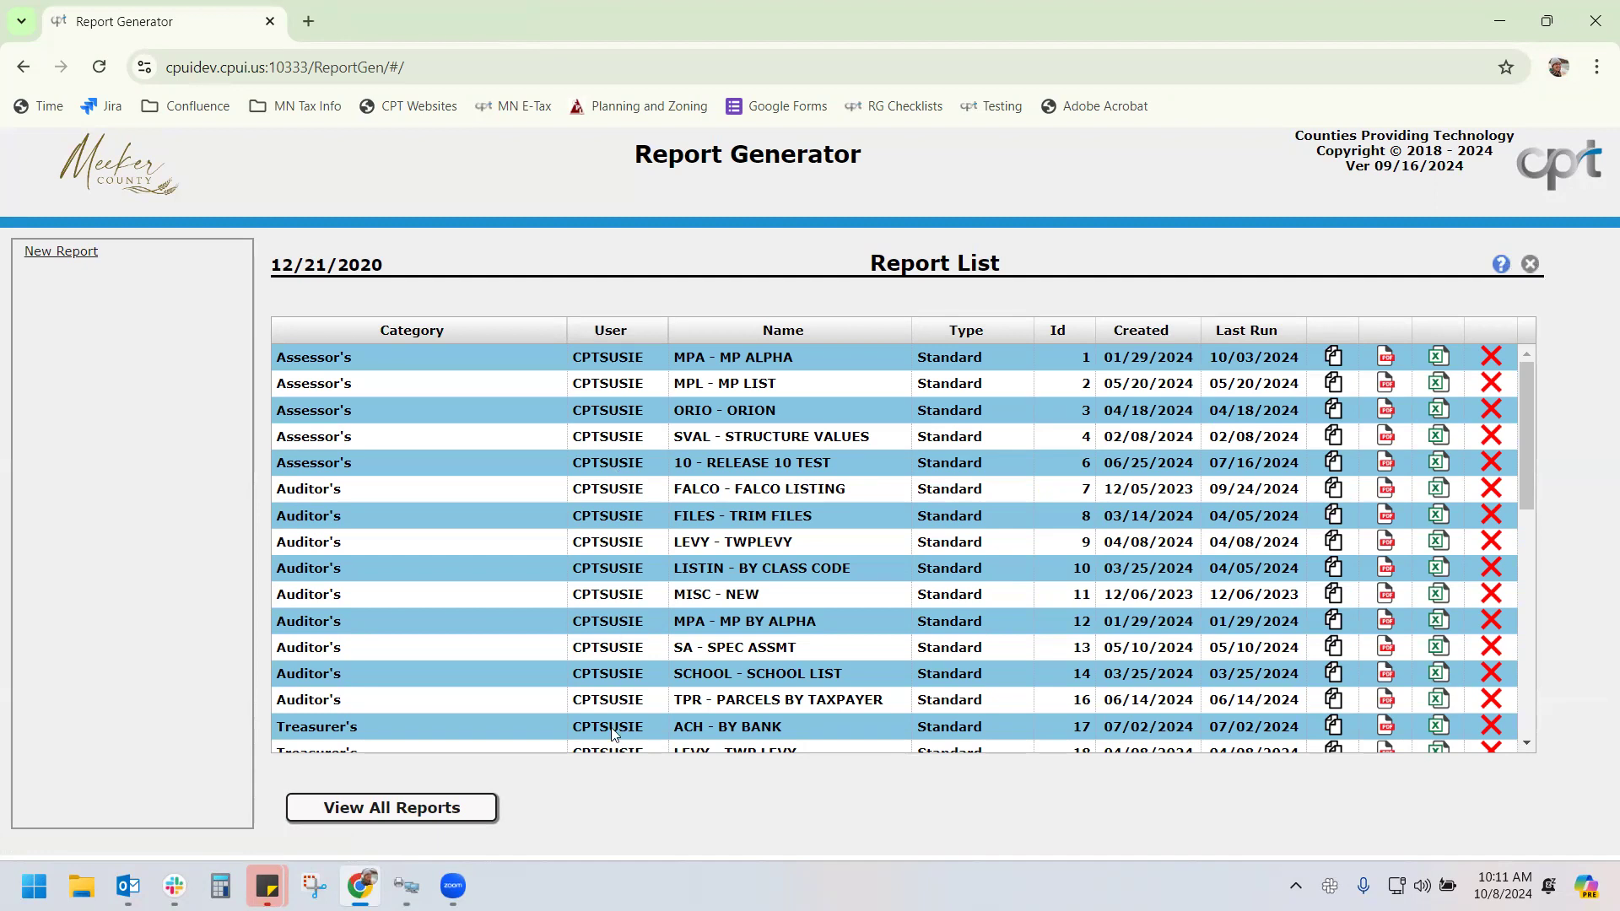
Switch the Report List to all users' reports and scroll through the grid of reports
left_click(403, 808)
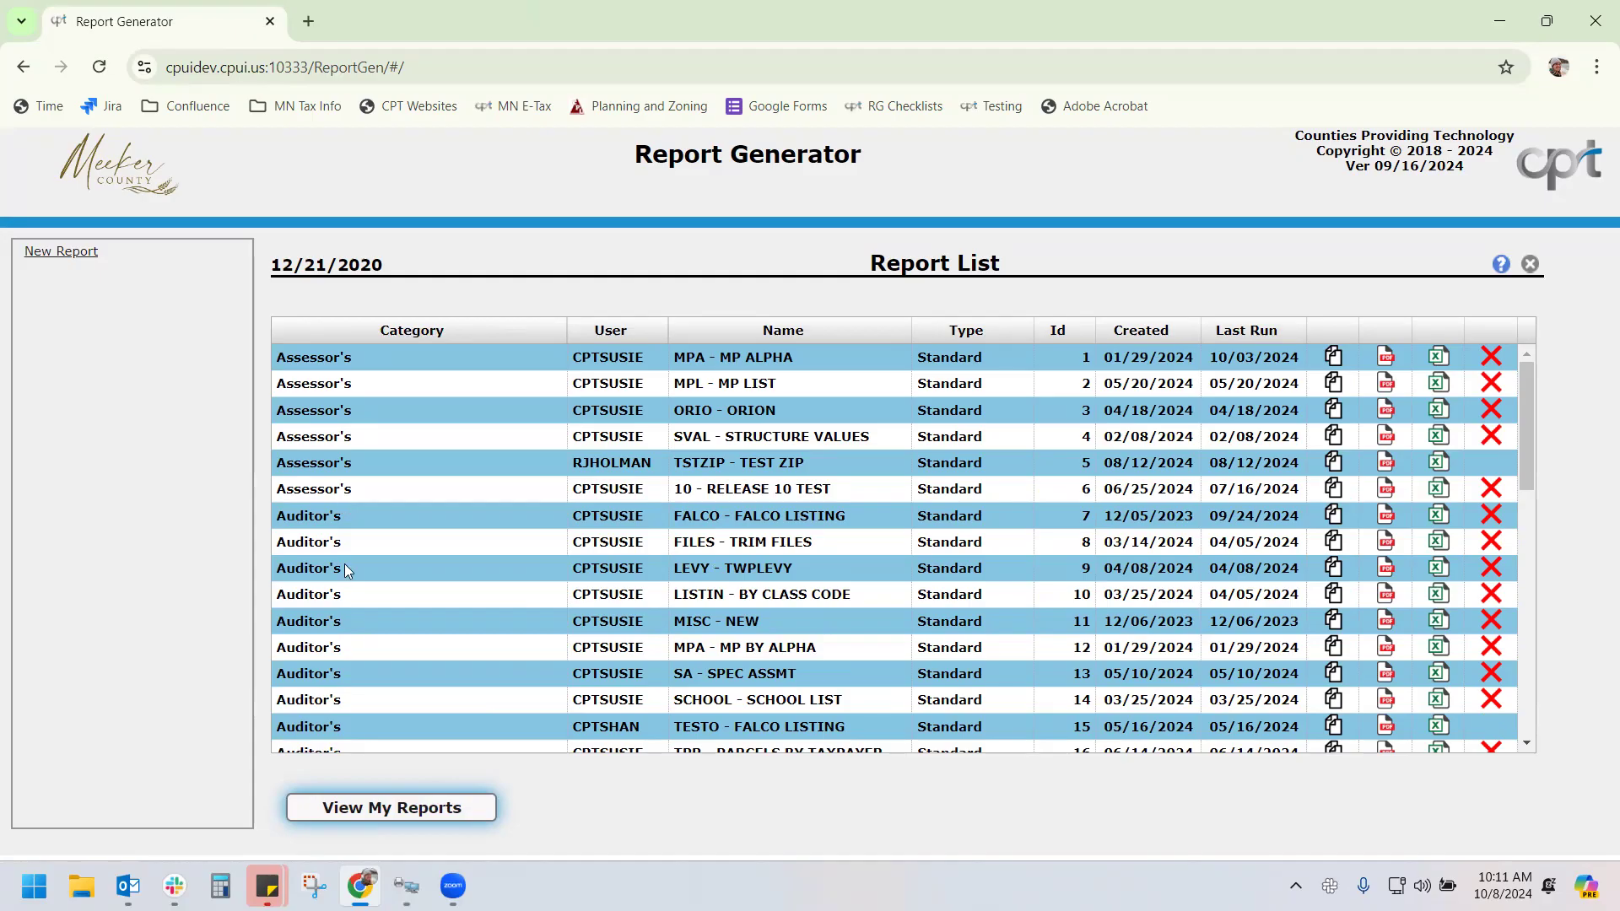
scroll(344, 564, "down", 5)
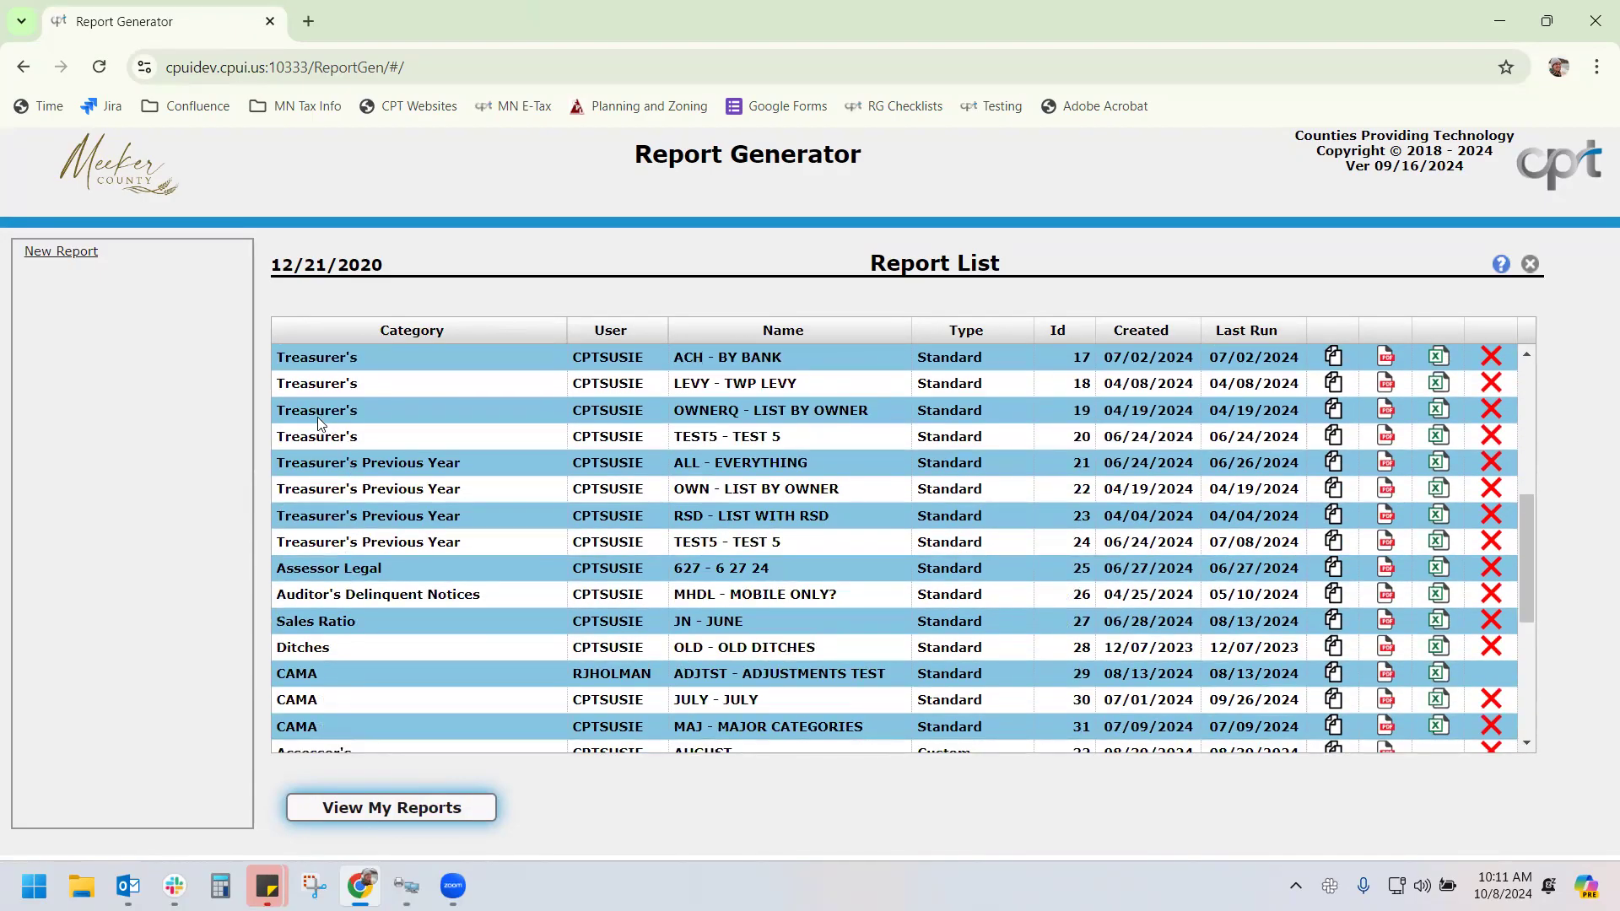
scroll(312, 426, "down", 3)
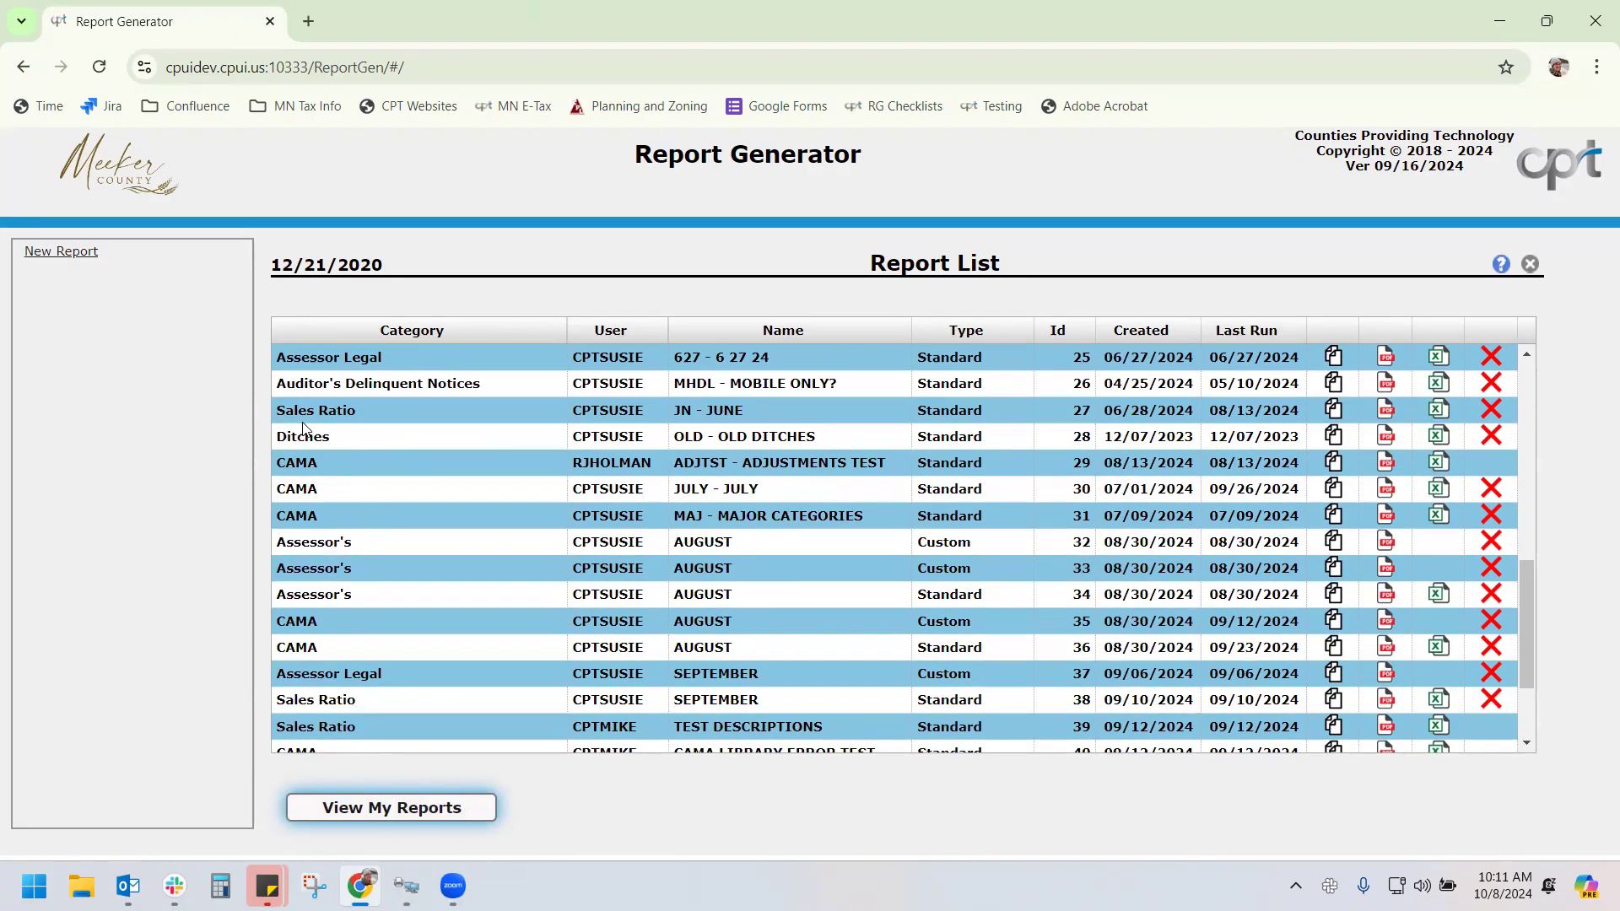
scroll(350, 557, "down", 2)
scroll(356, 557, "up", 4)
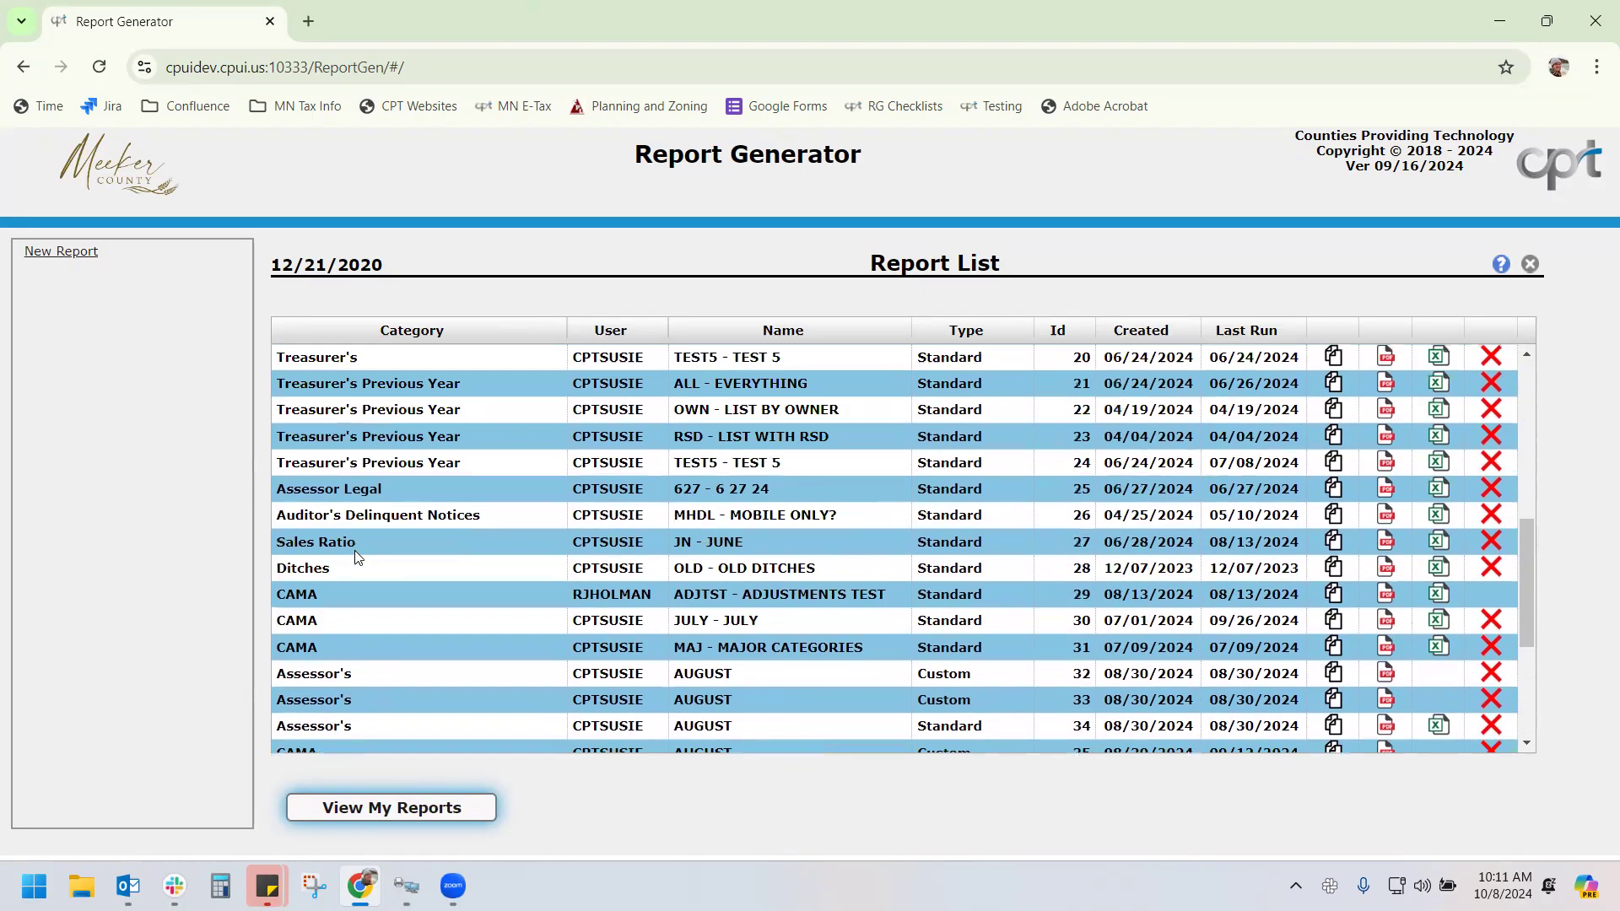
scroll(356, 557, "up", 6)
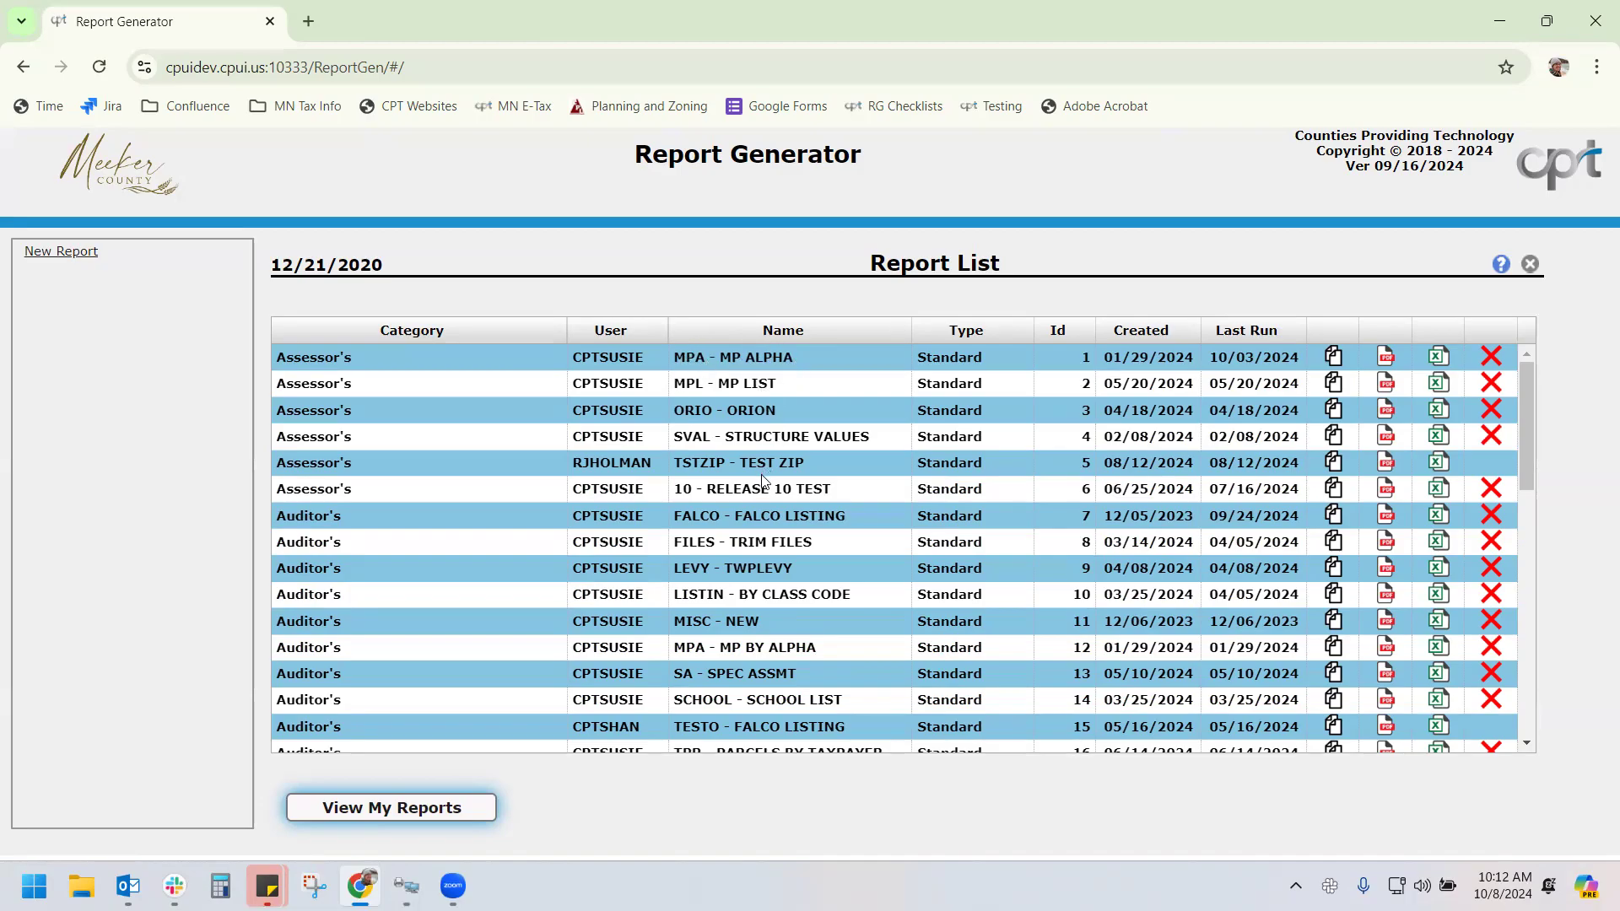
scroll(762, 481, "down", 9)
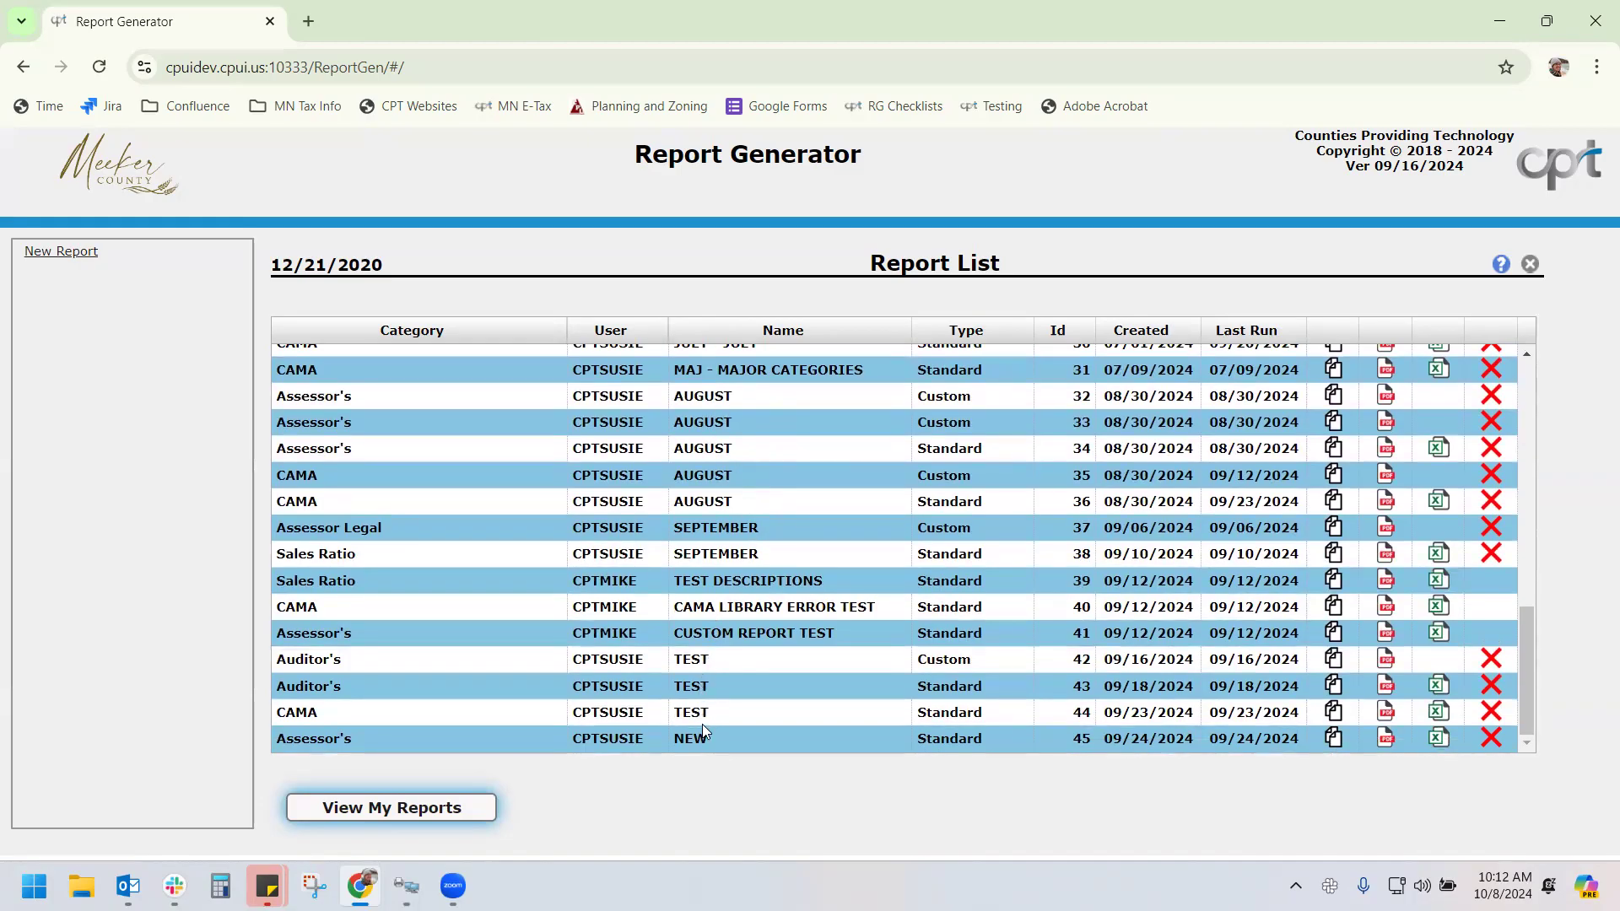
scroll(700, 540, "up", 3)
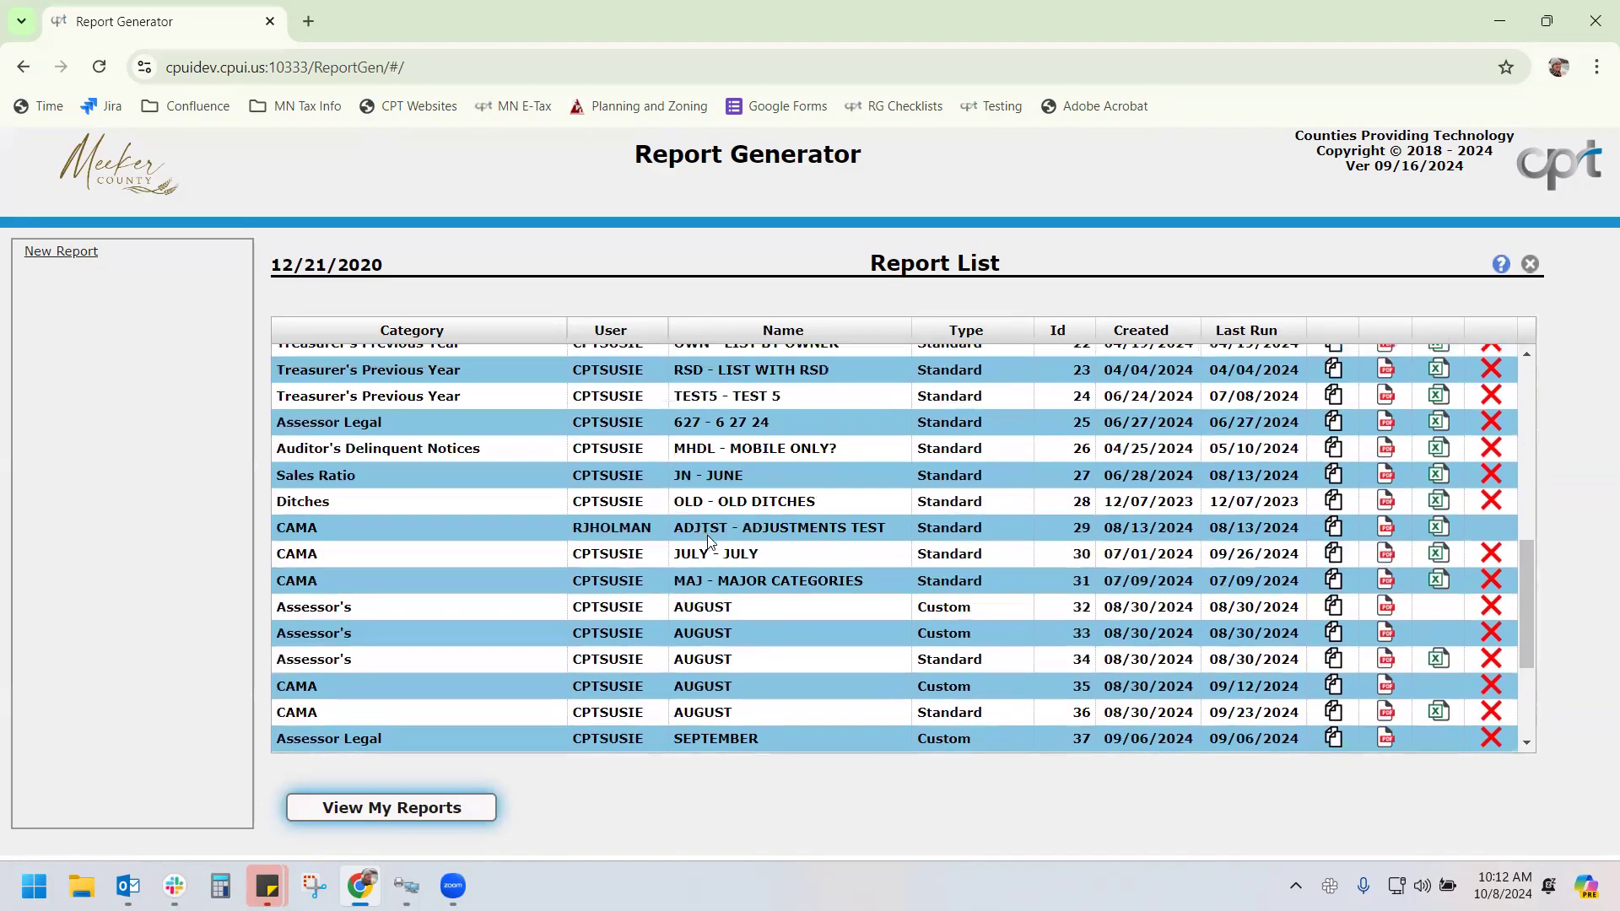
scroll(709, 540, "up", 8)
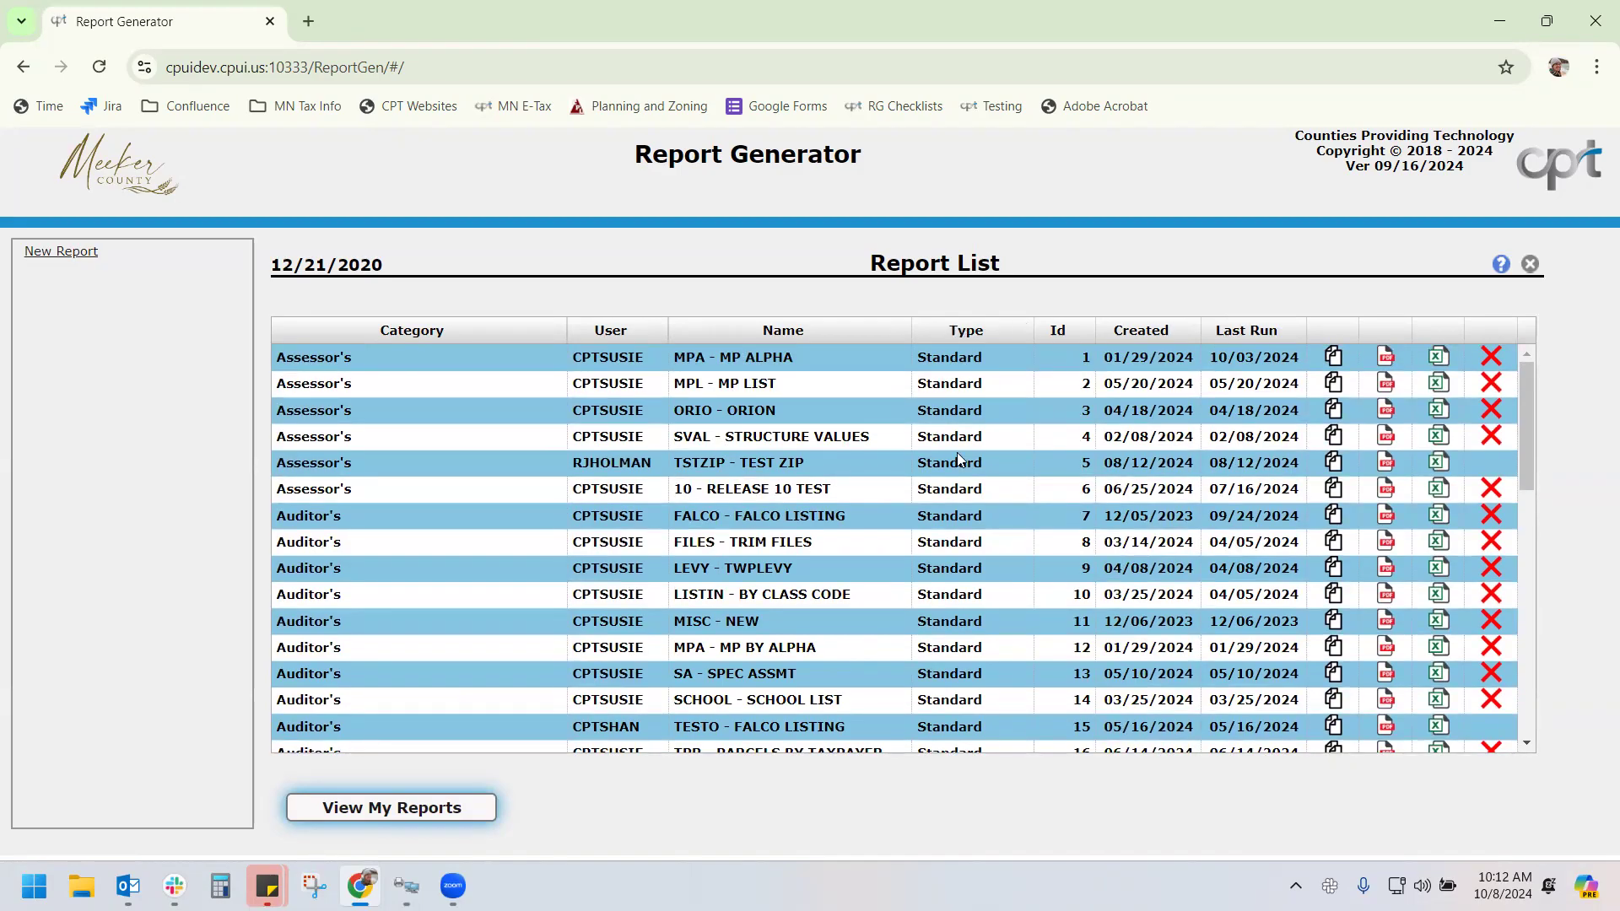
scroll(960, 506, "down", 8)
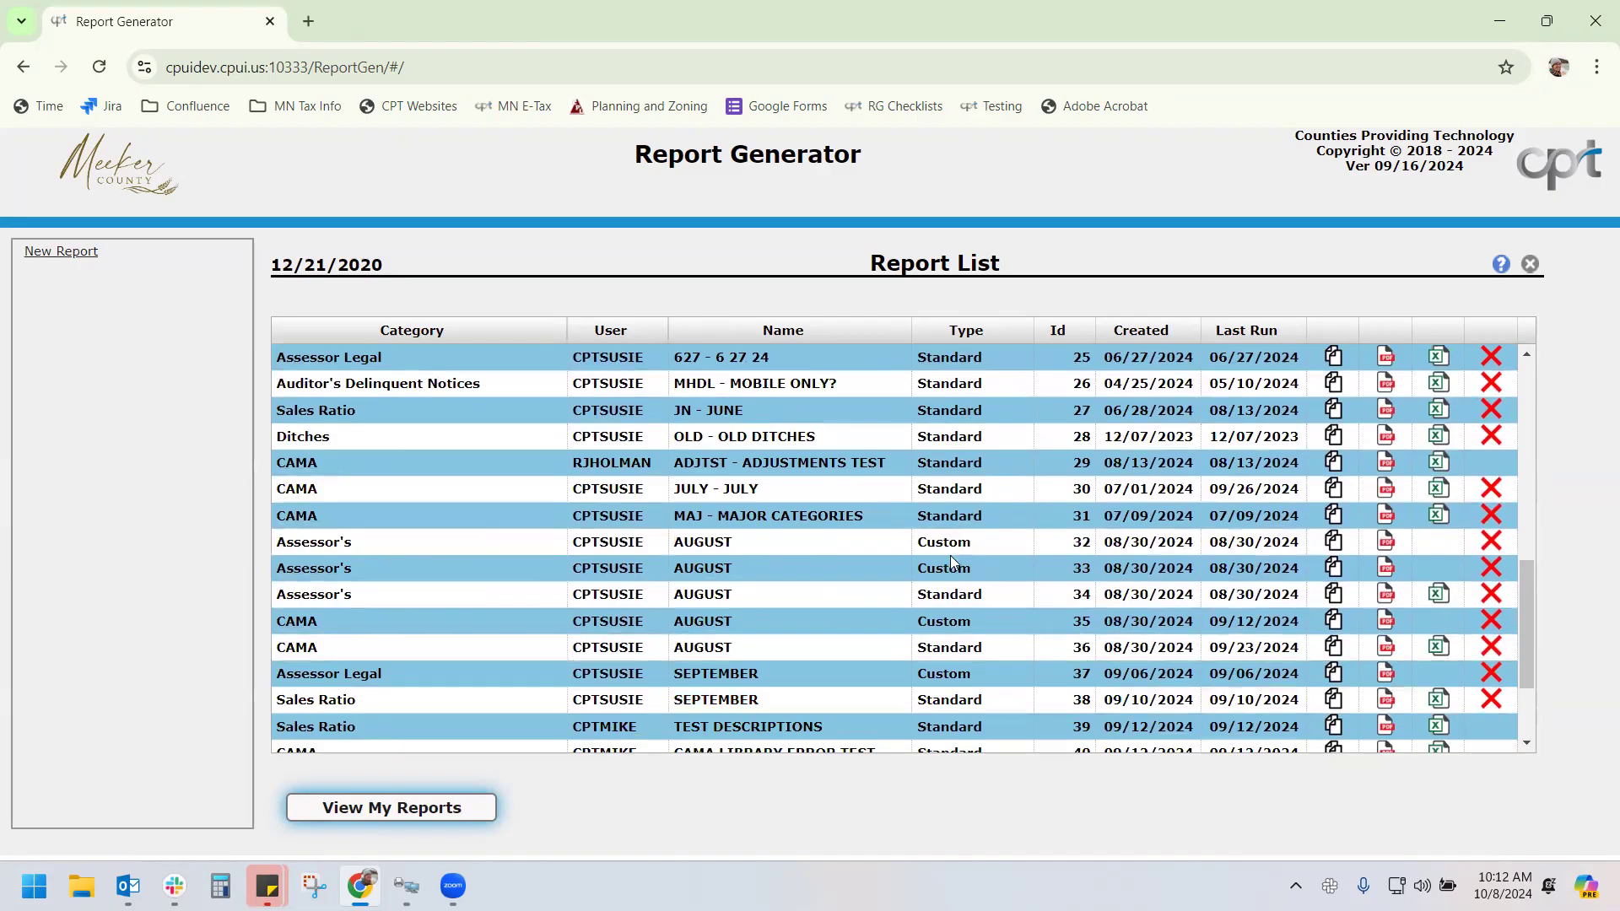
scroll(947, 540, "up", 8)
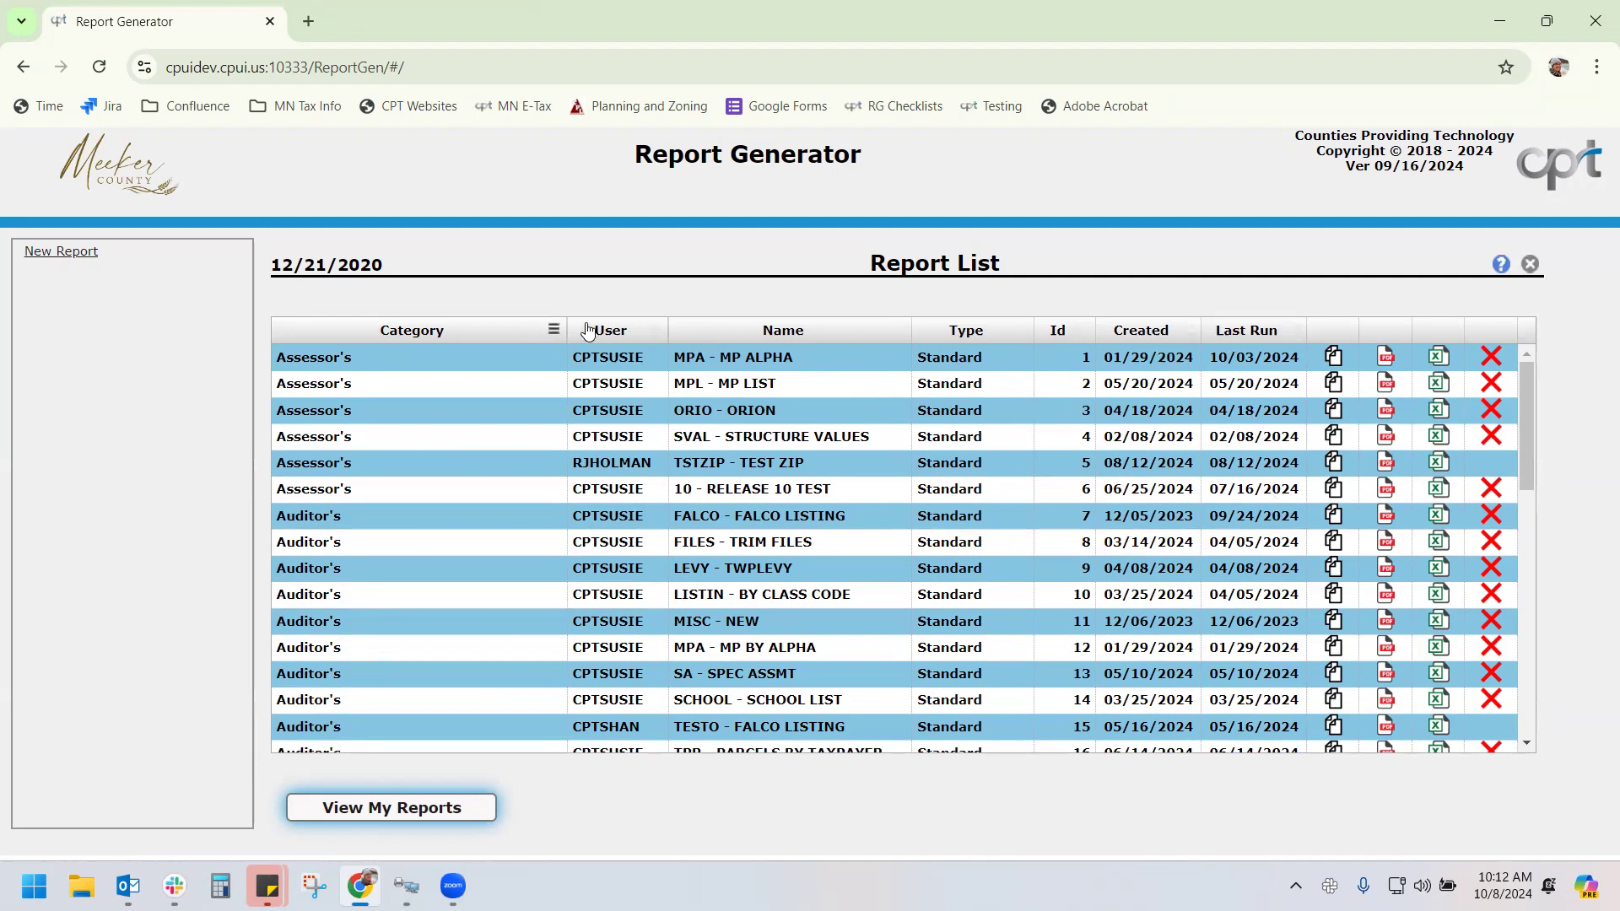
left_click(1261, 335)
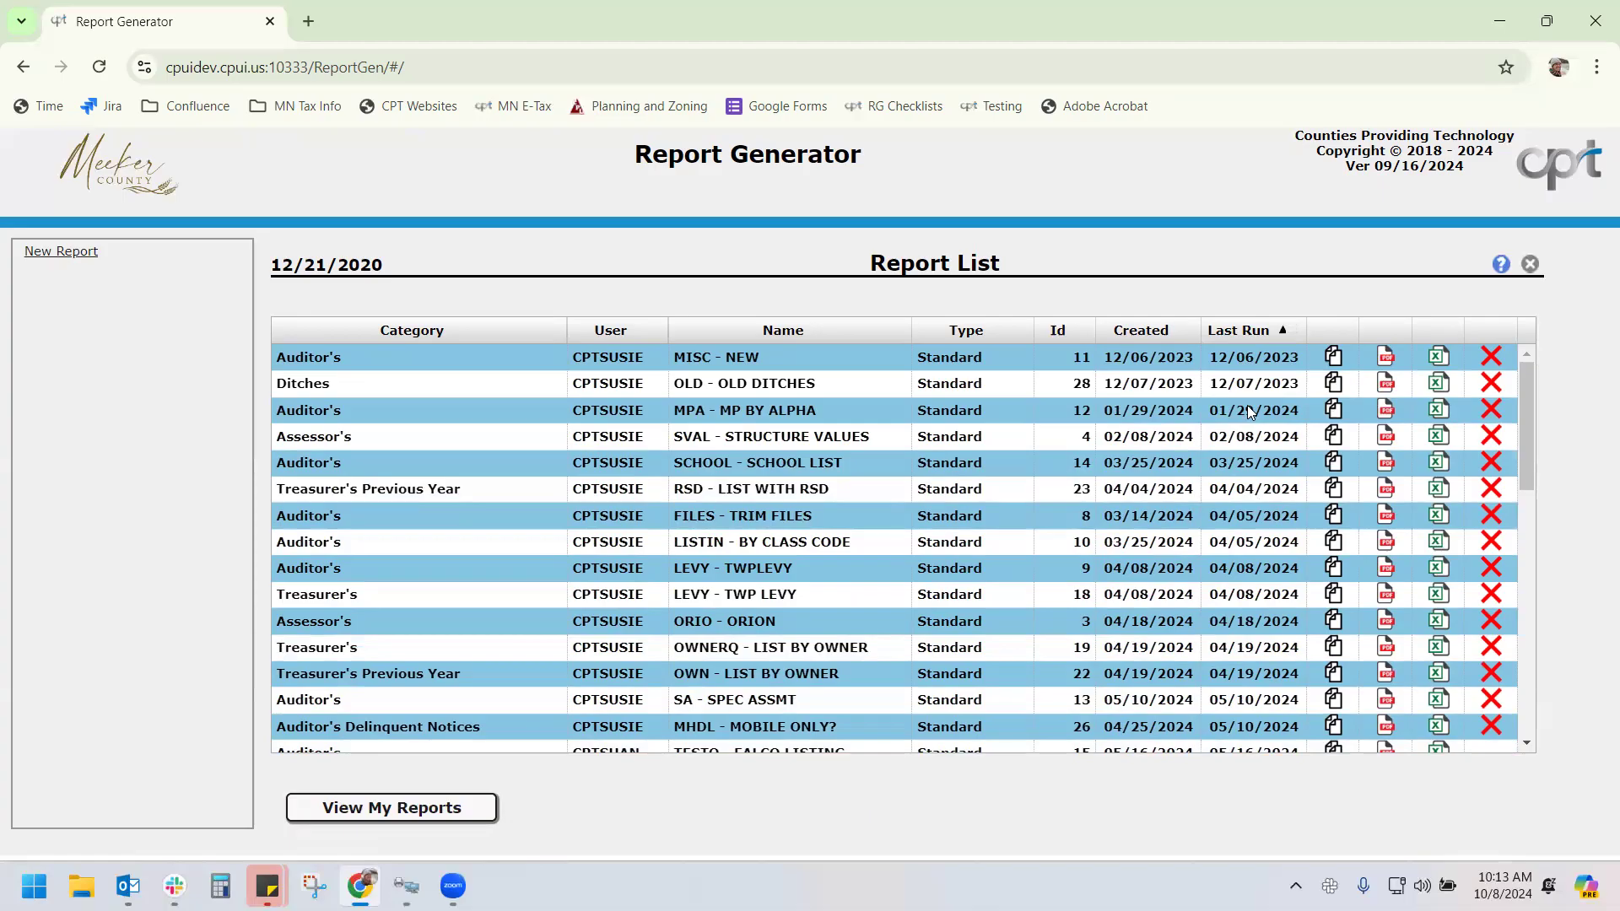
left_click(1241, 335)
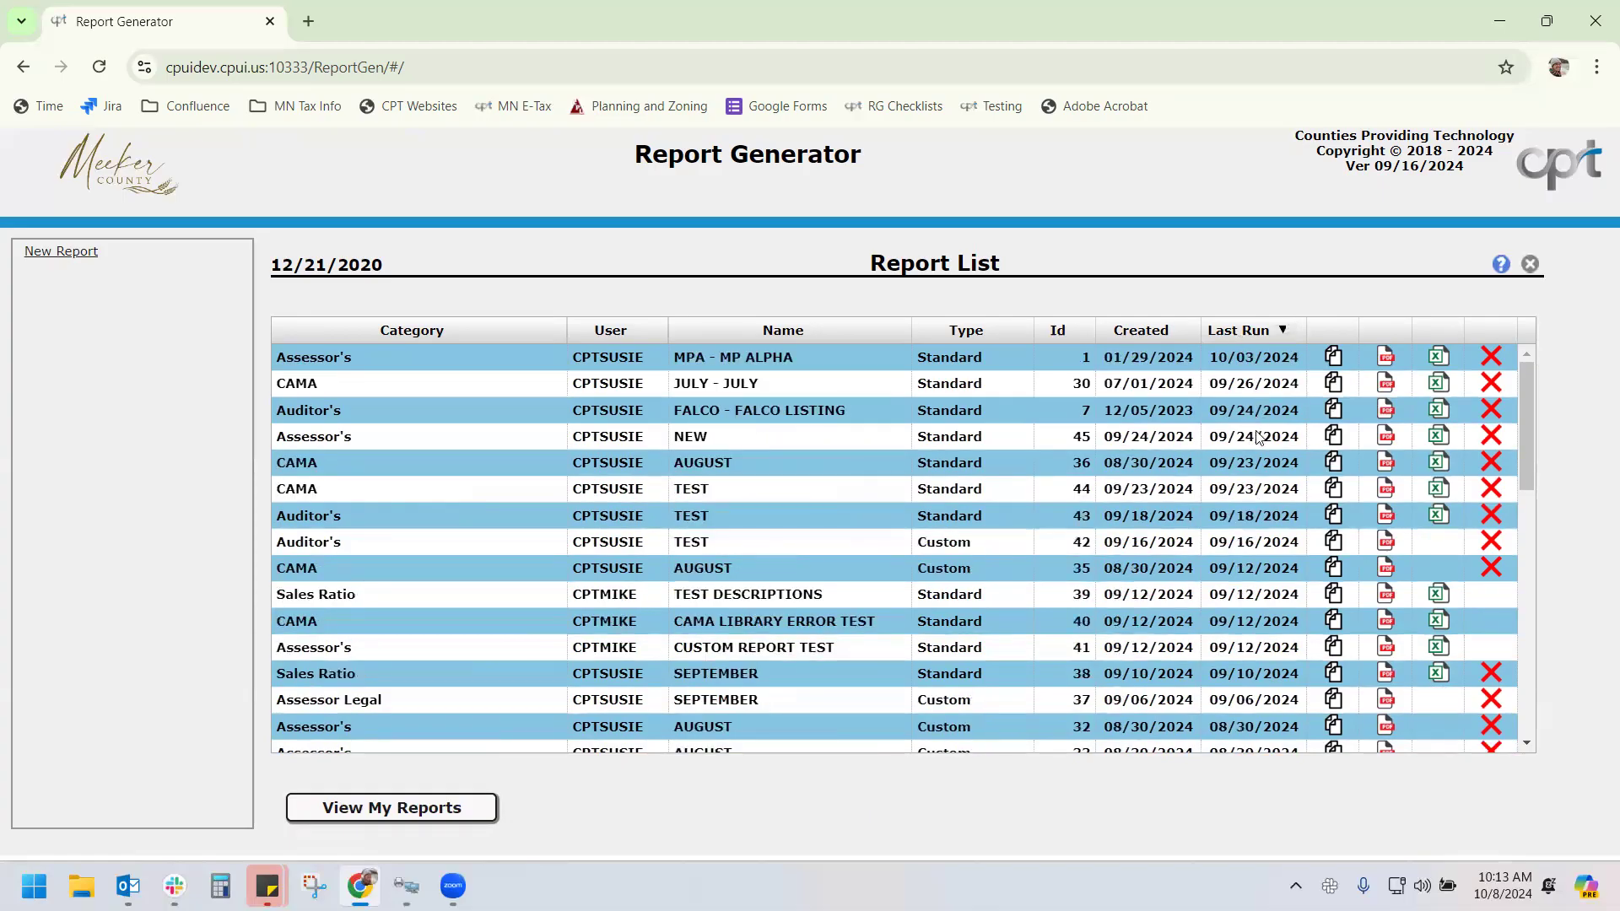
left_click(1255, 335)
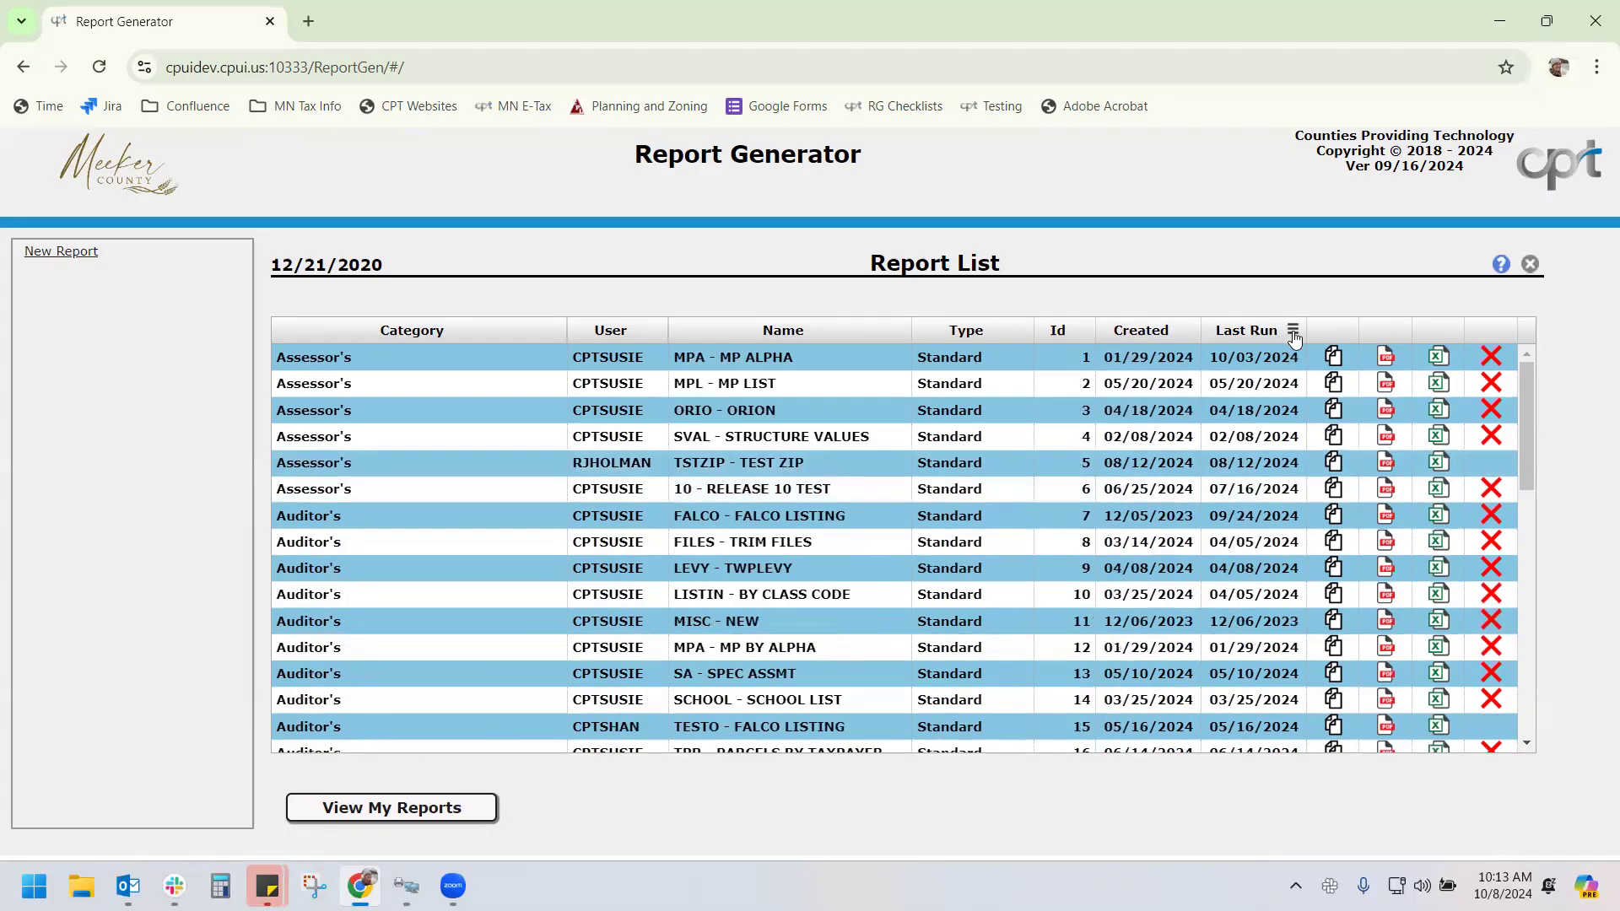
left_click(1293, 334)
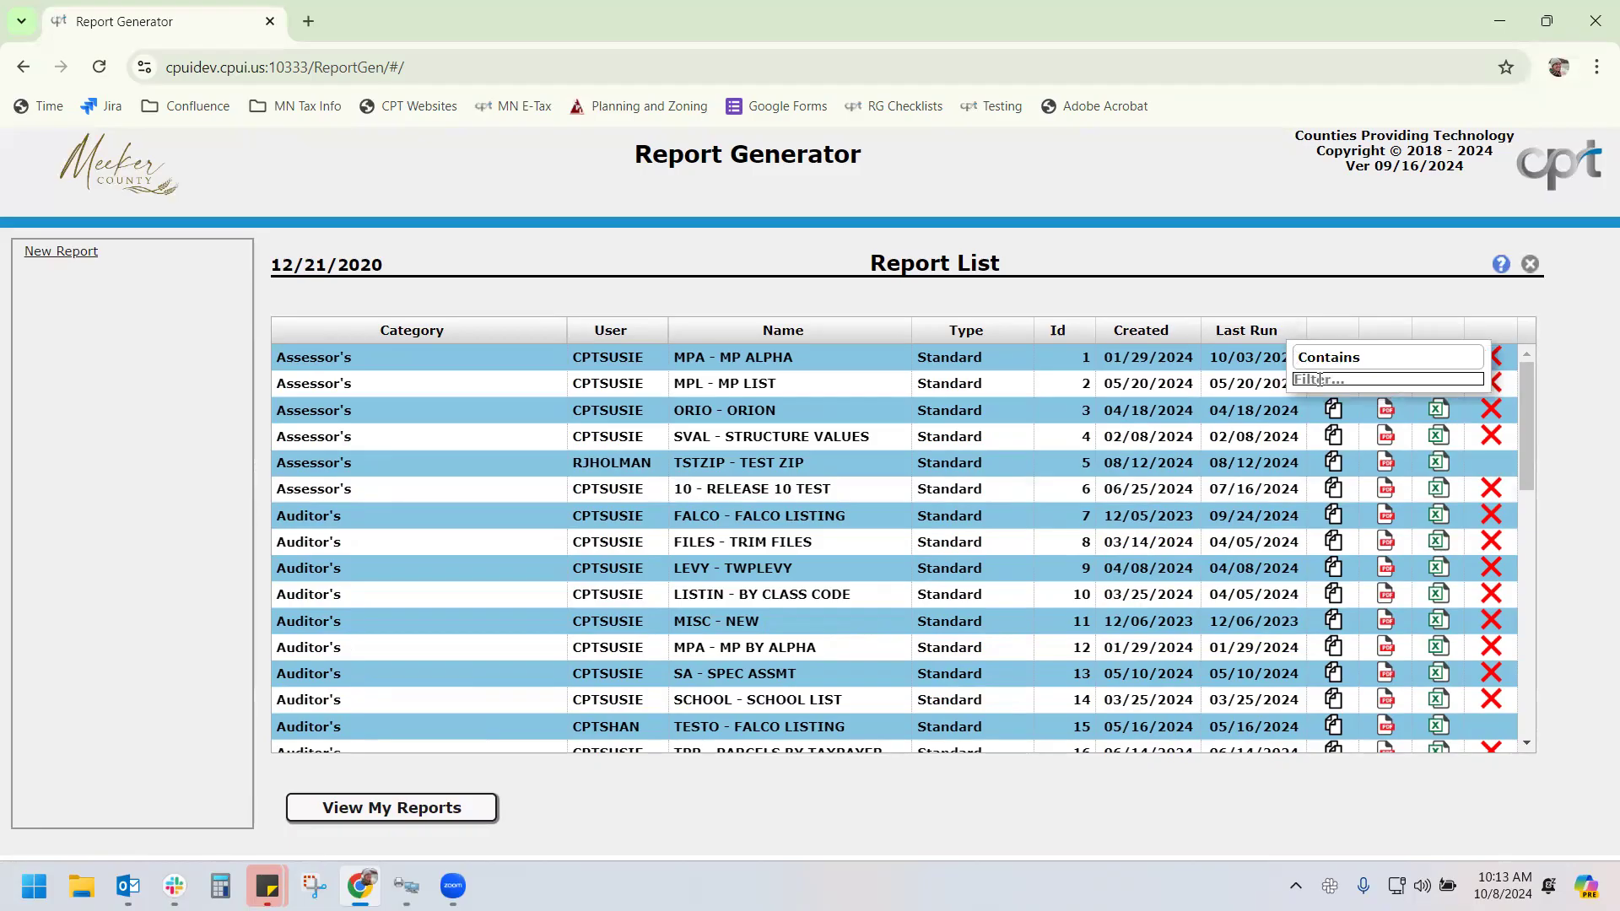
left_click(862, 336)
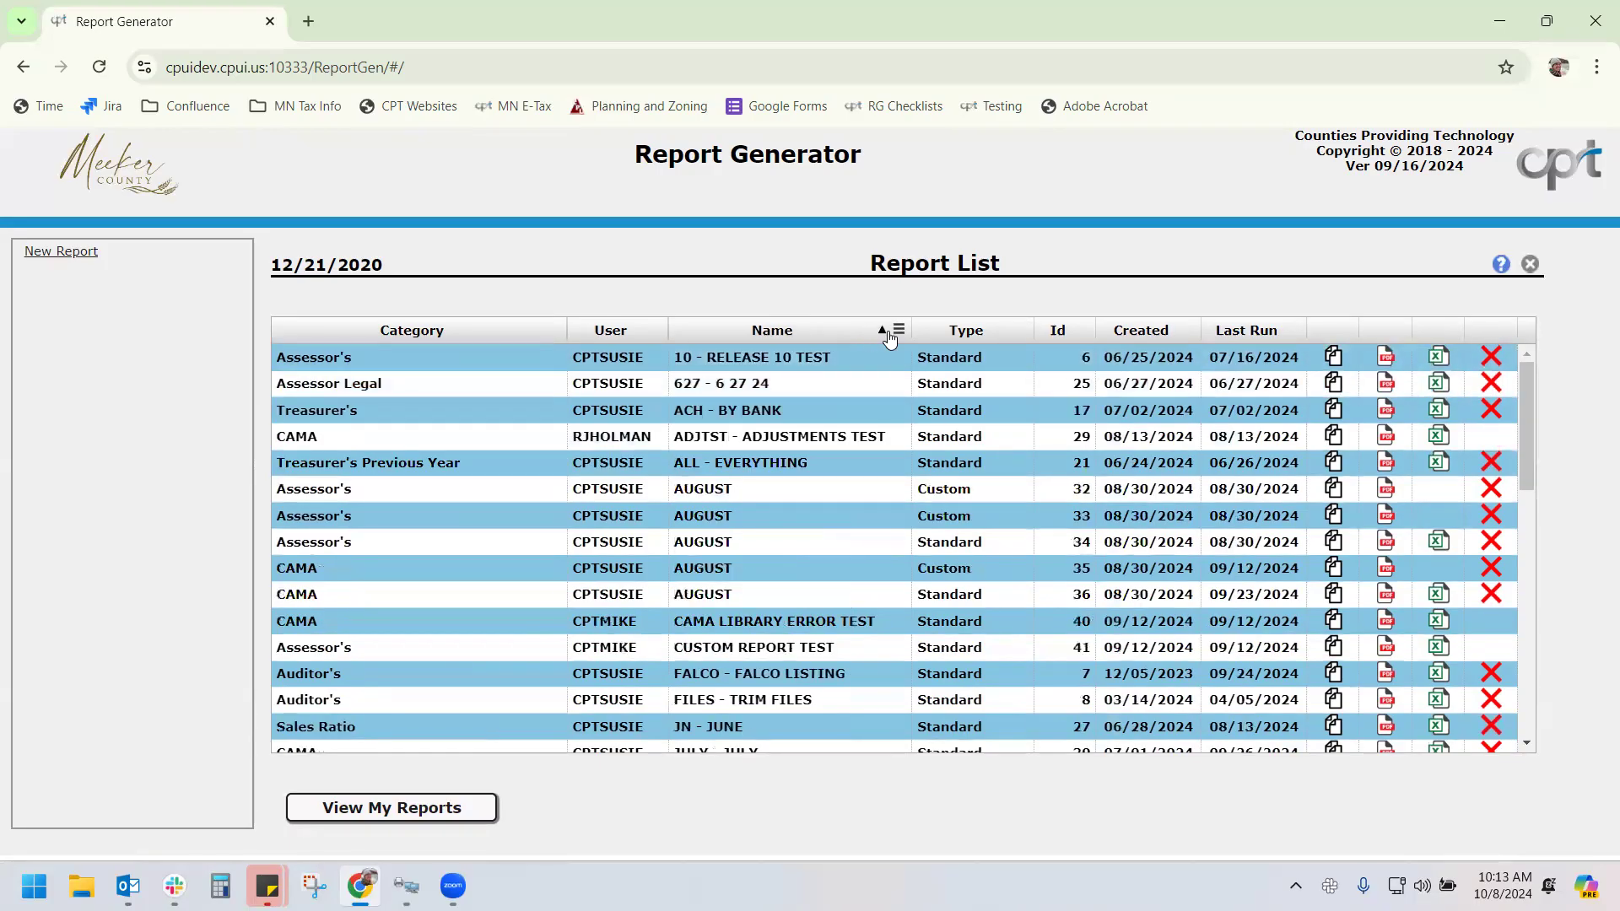
left_click(898, 330)
type("test")
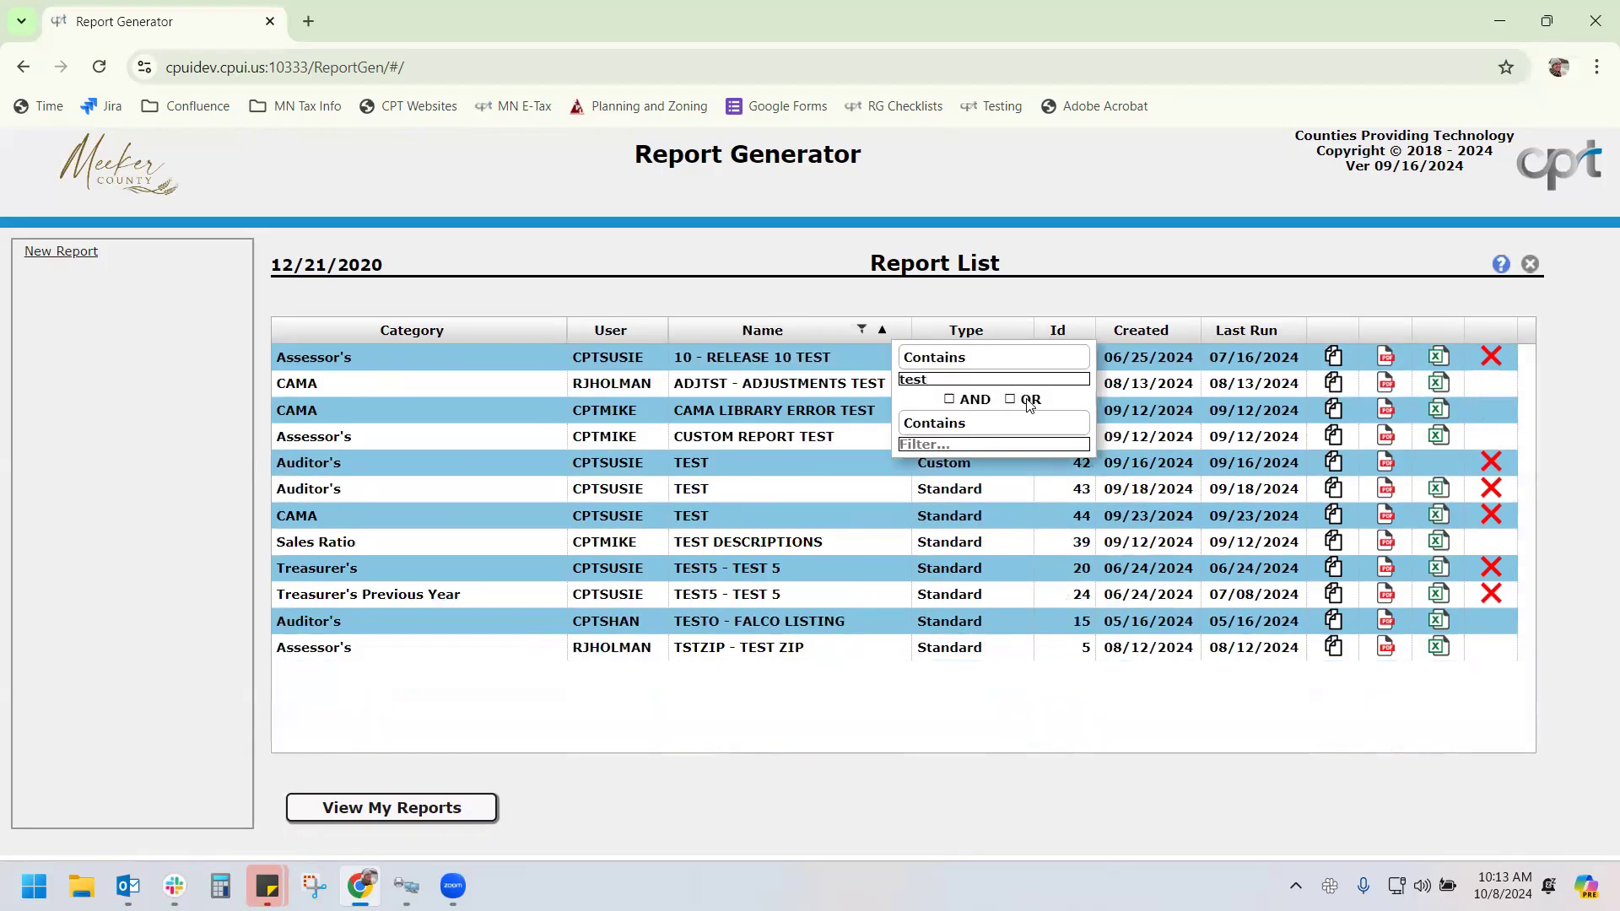
key("BackSpace")
key("BackSpace")
key("BackSpace")
key("BackSpace")
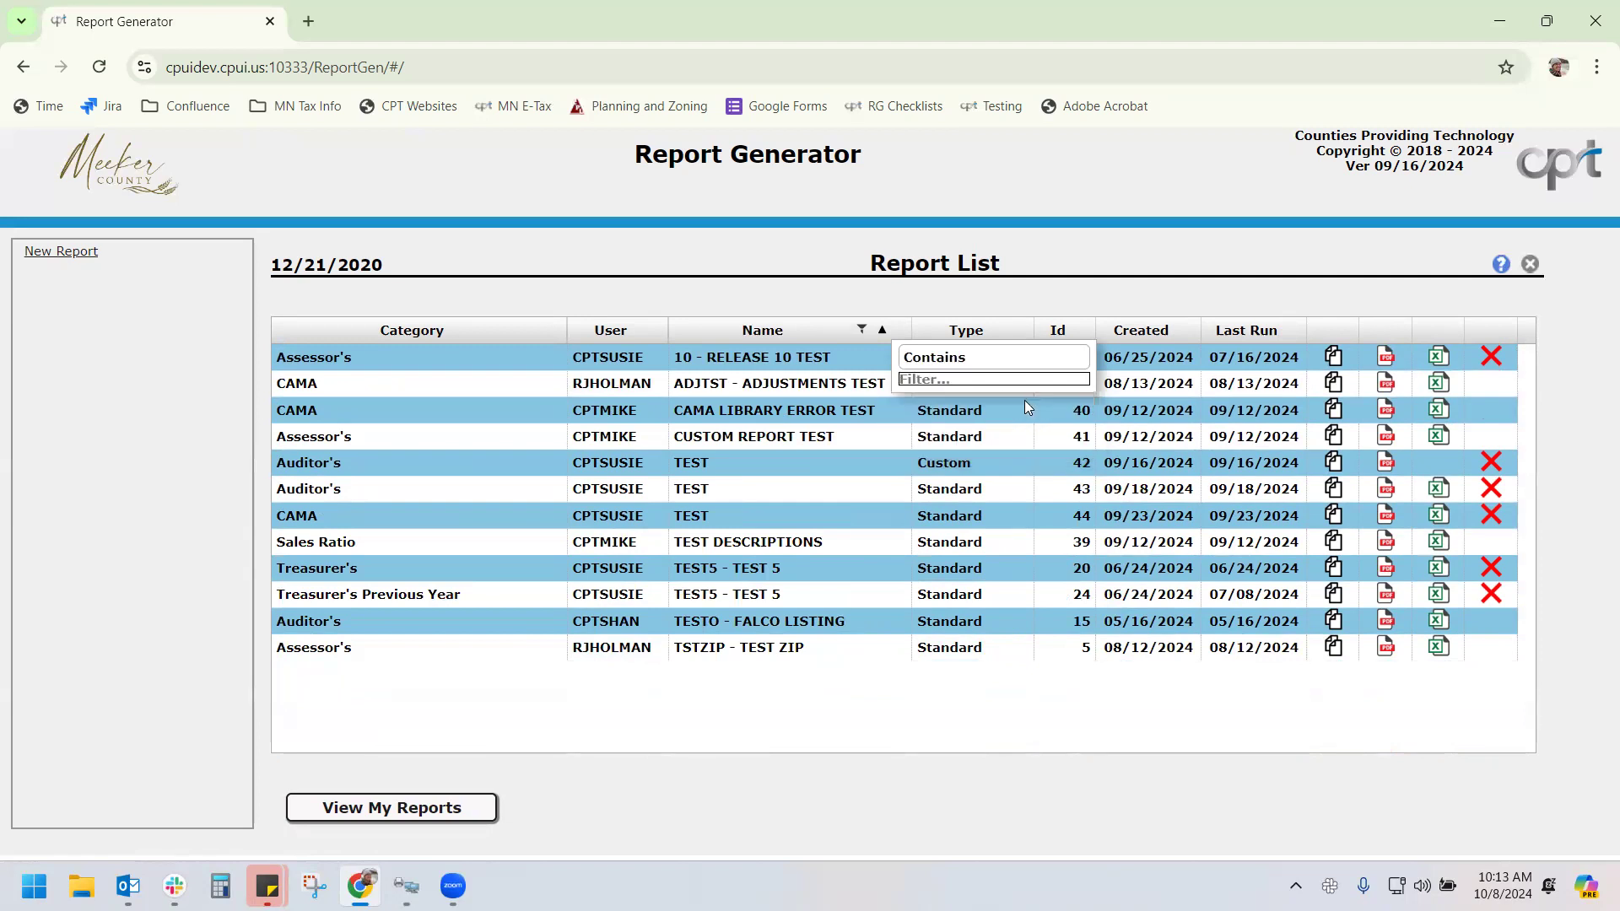
left_click(1245, 330)
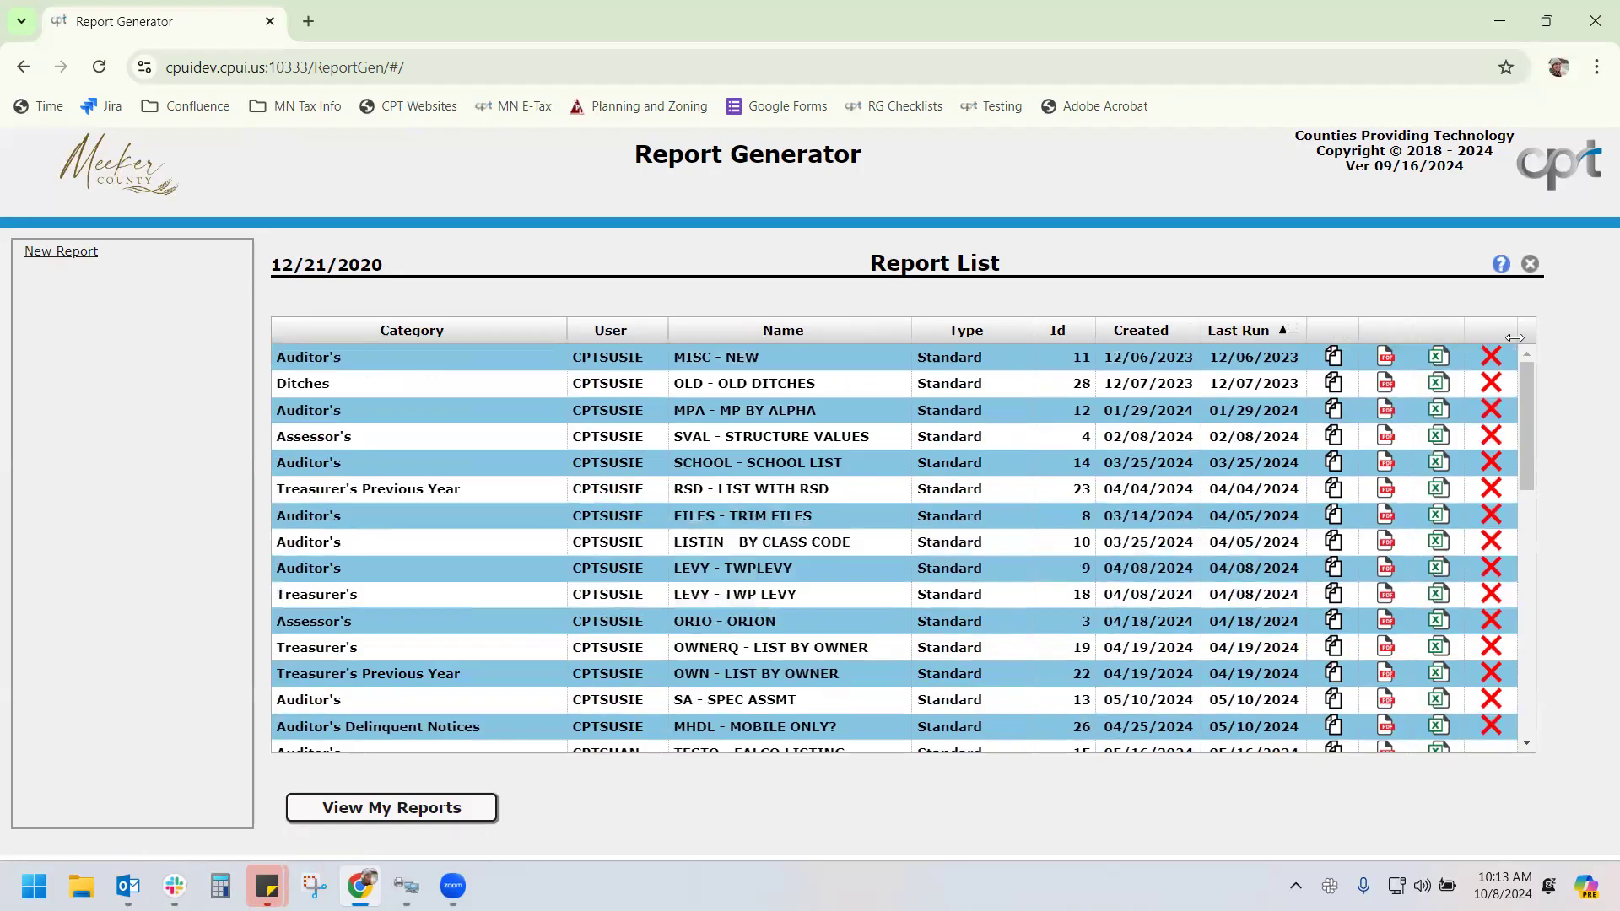
left_click(1215, 331)
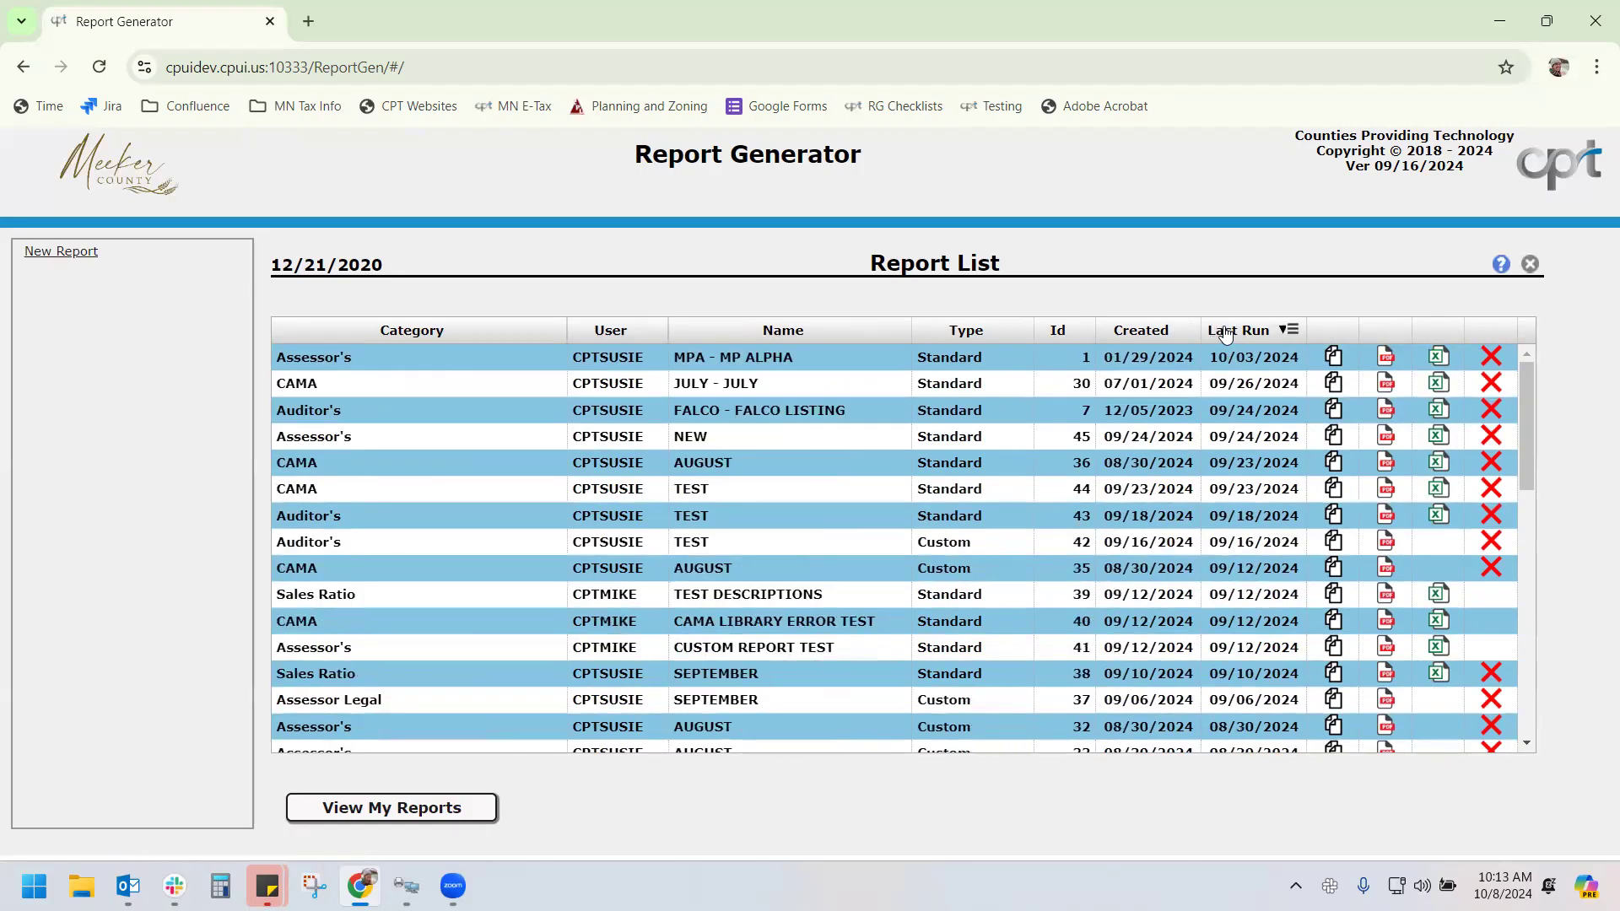
left_click(1228, 331)
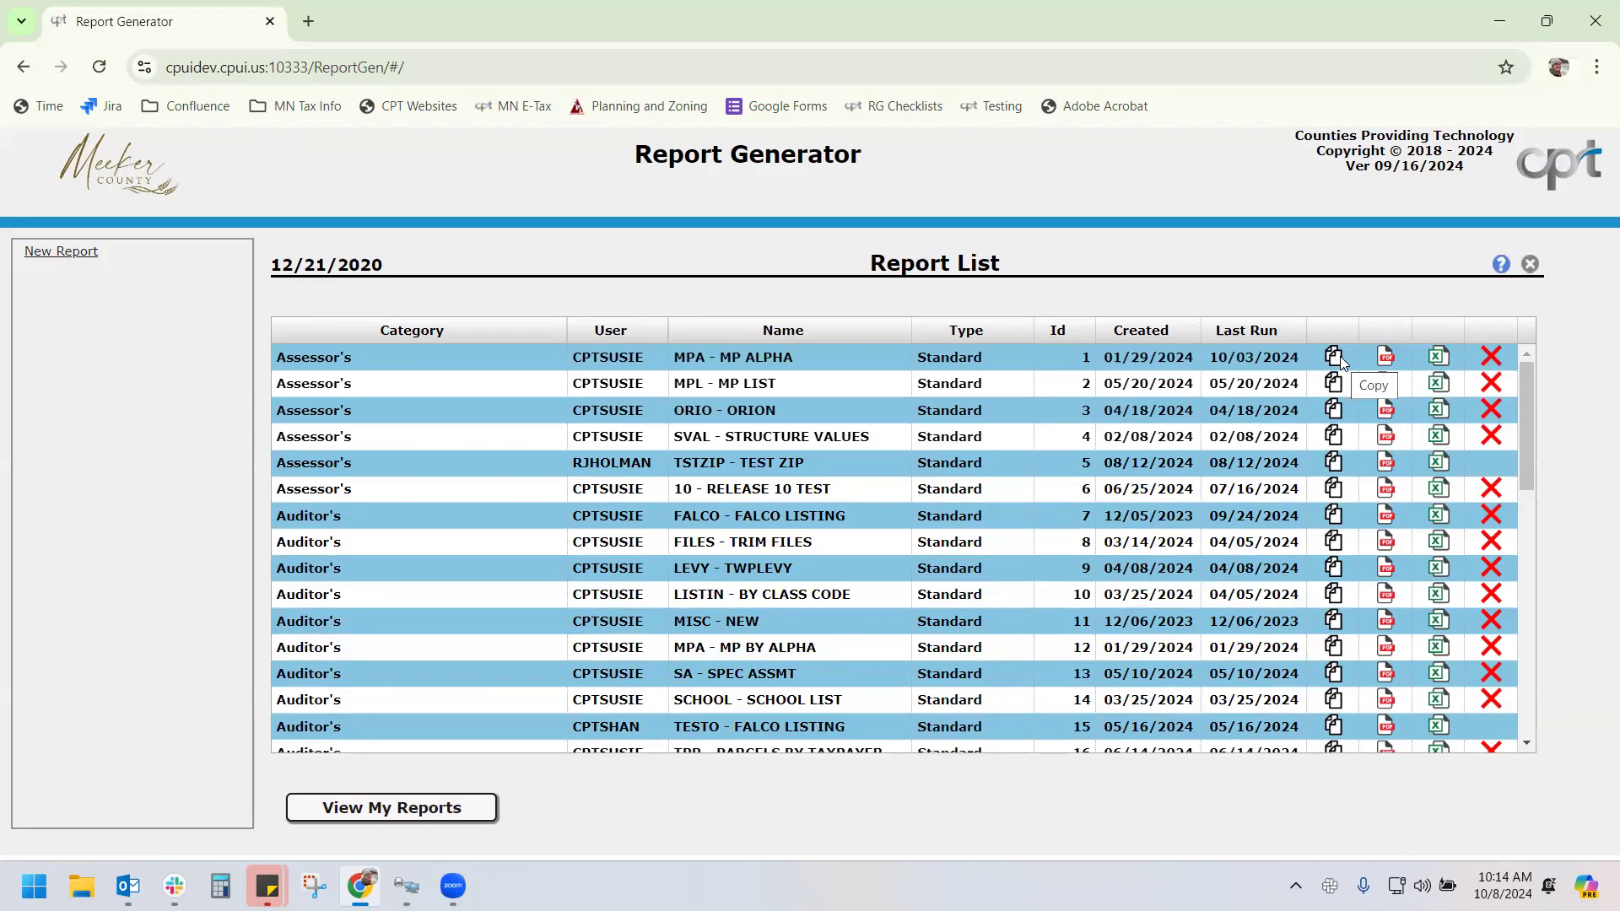
left_click(1334, 357)
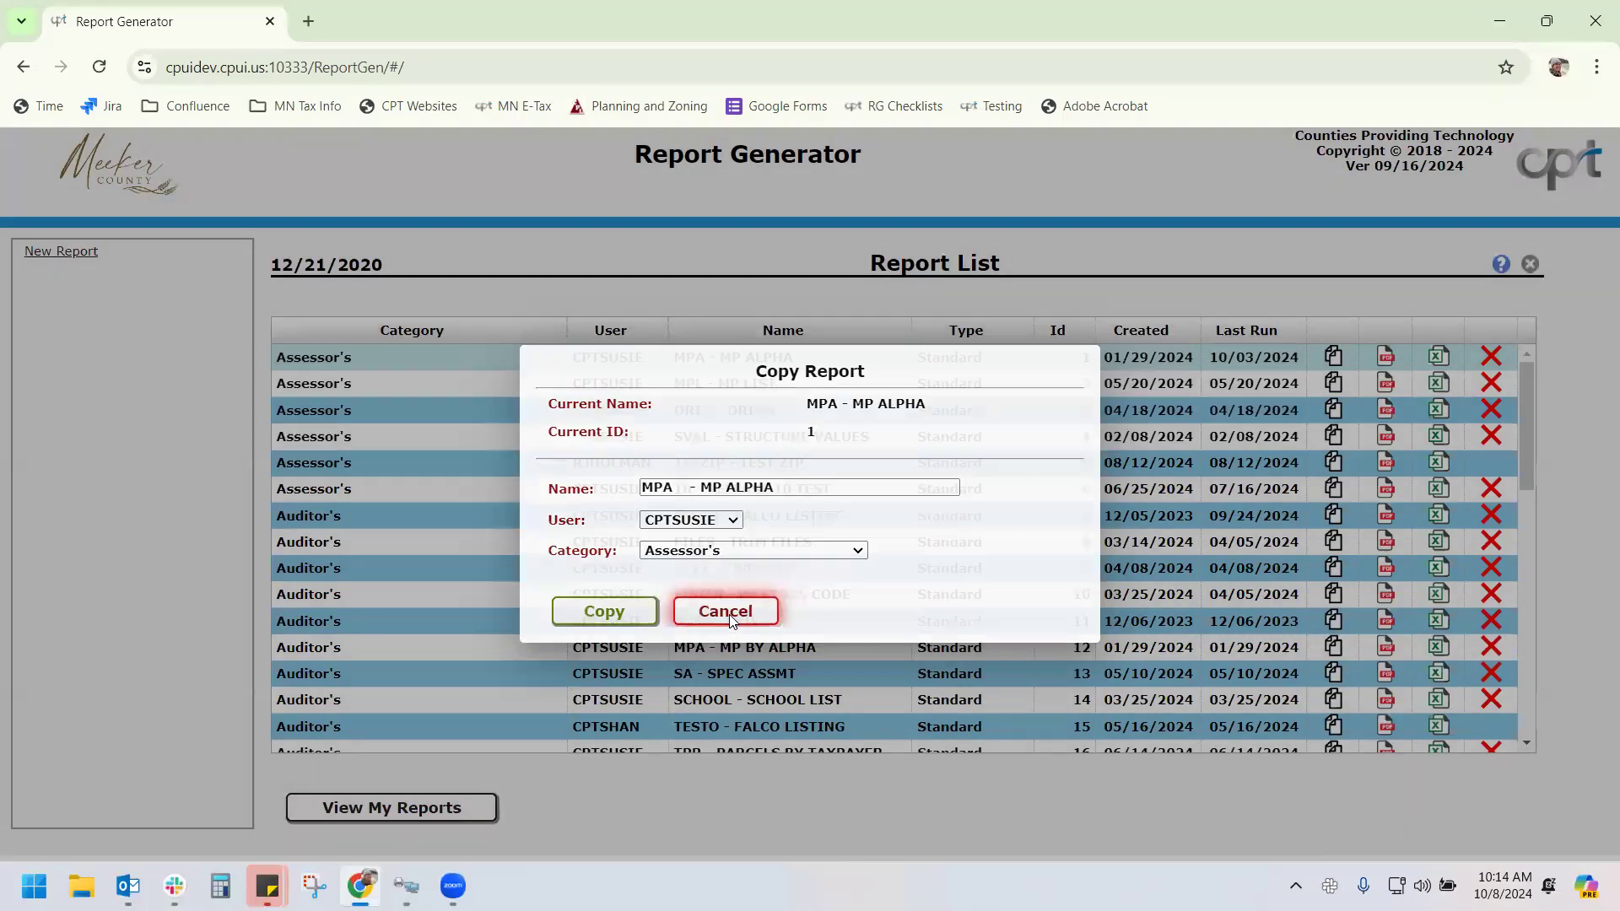
left_click(728, 619)
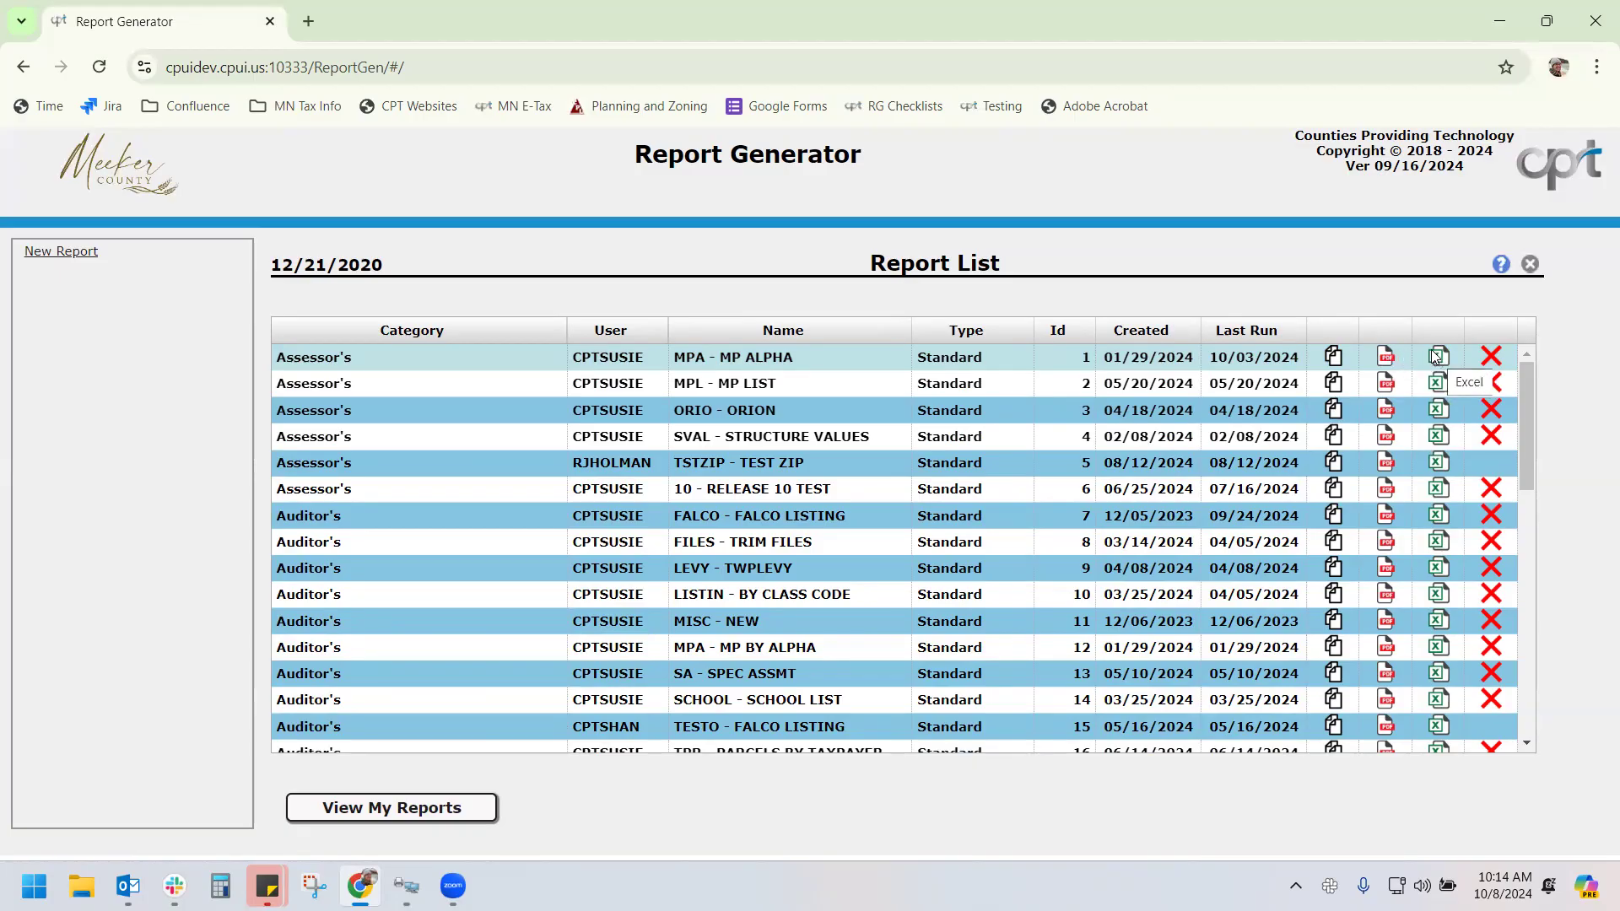
left_click(1492, 358)
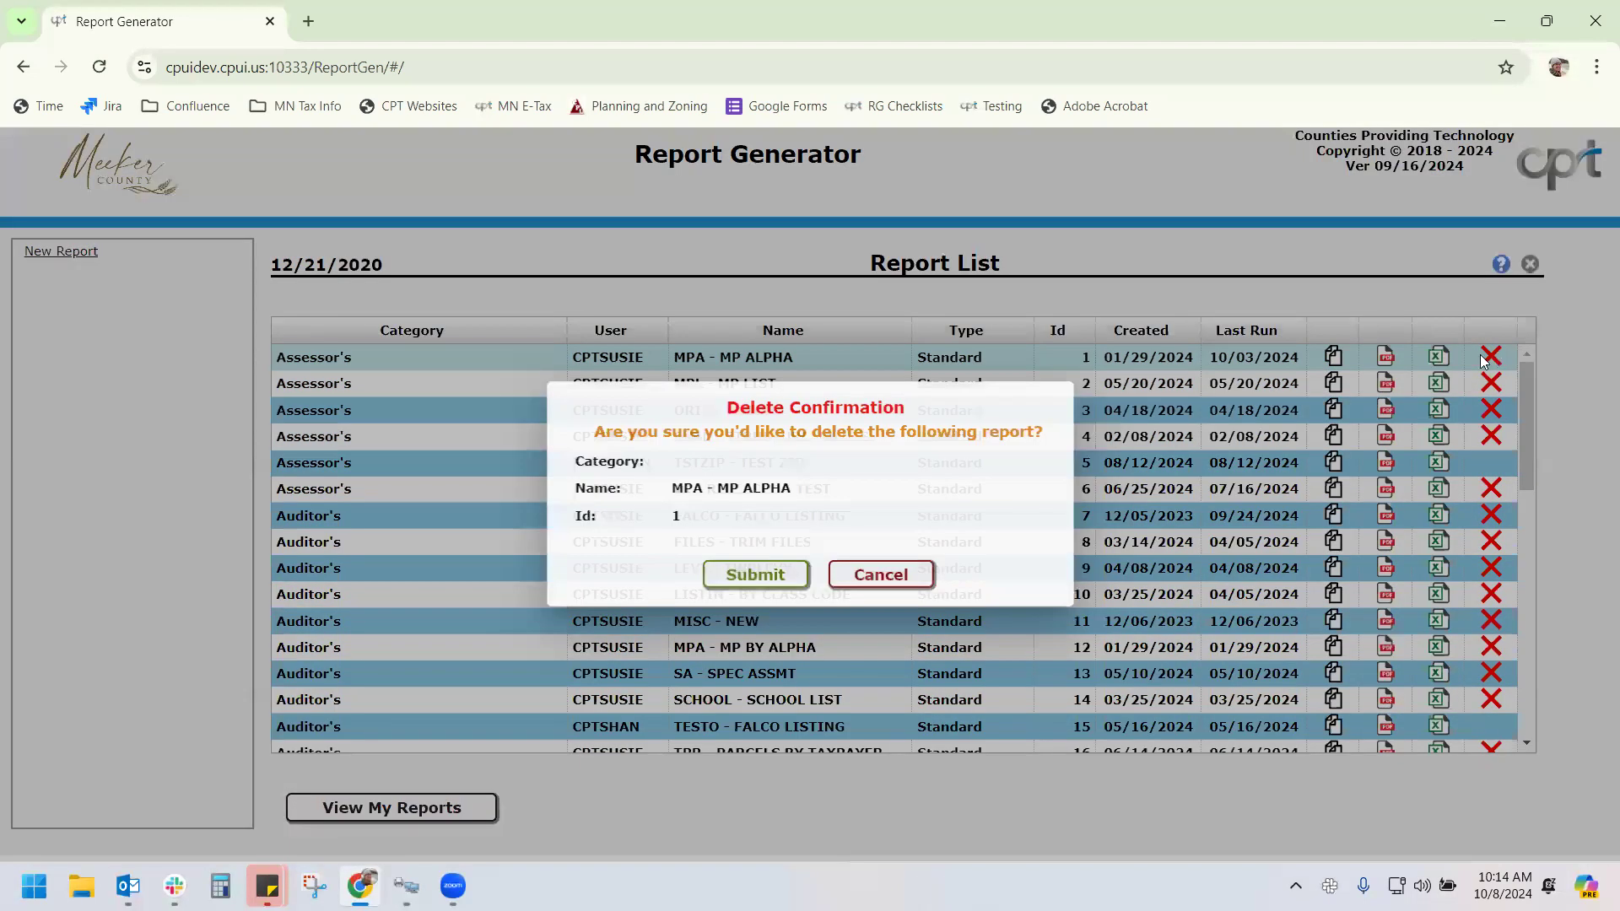
left_click(886, 574)
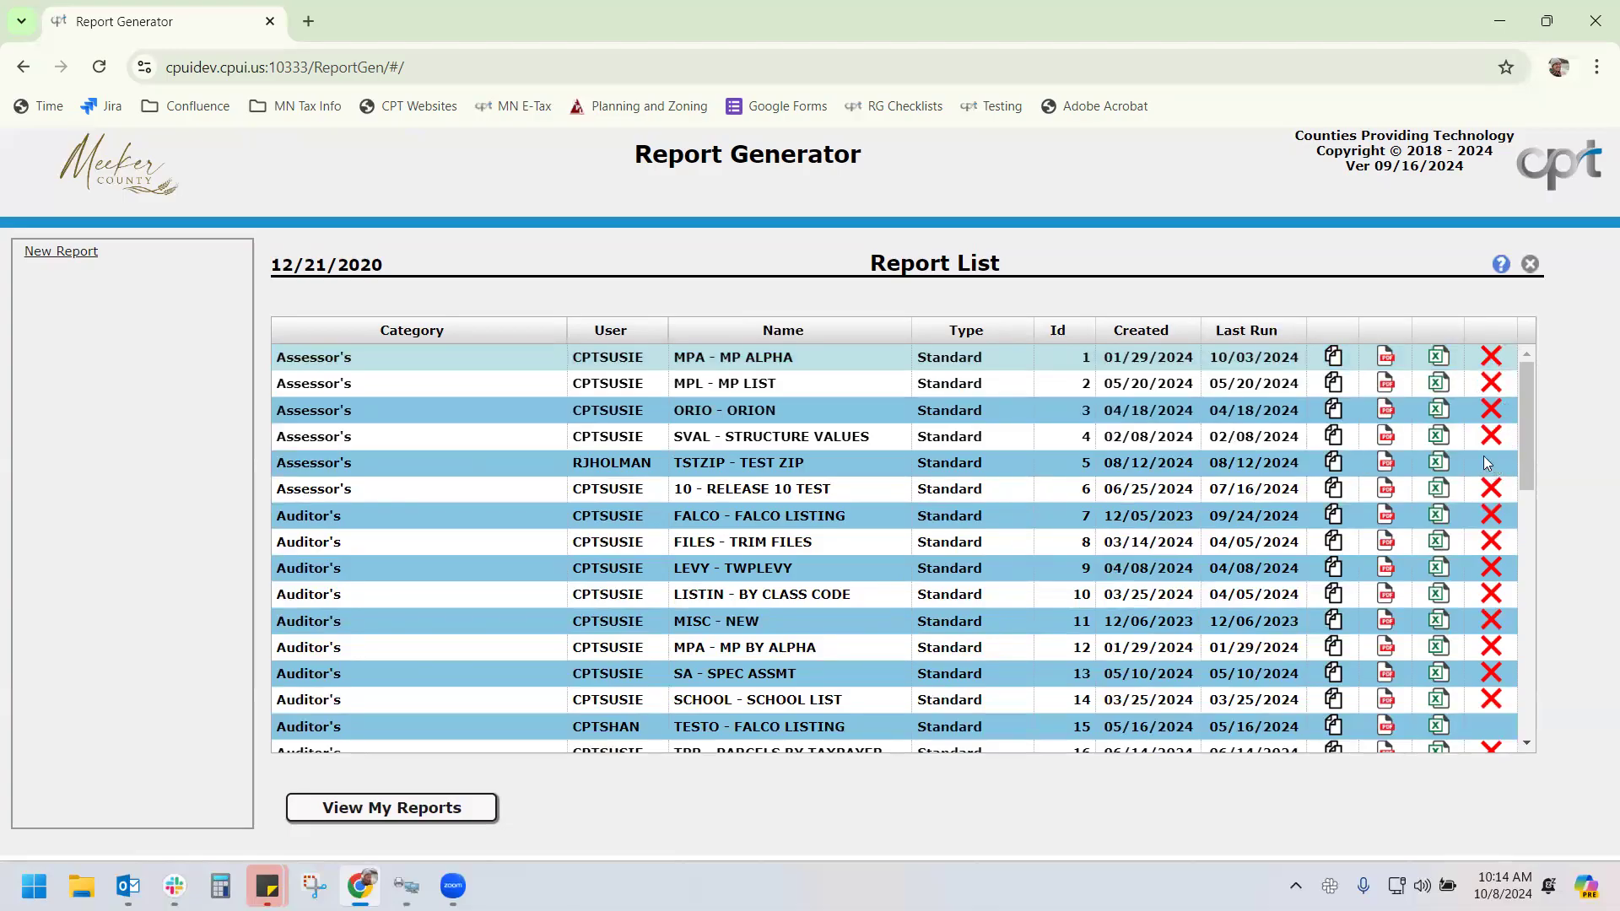
Create a new report named BIG STONE under the CAMA category
mouse_move(1499, 463)
mouse_move(776, 362)
mouse_move(745, 618)
left_click(69, 256)
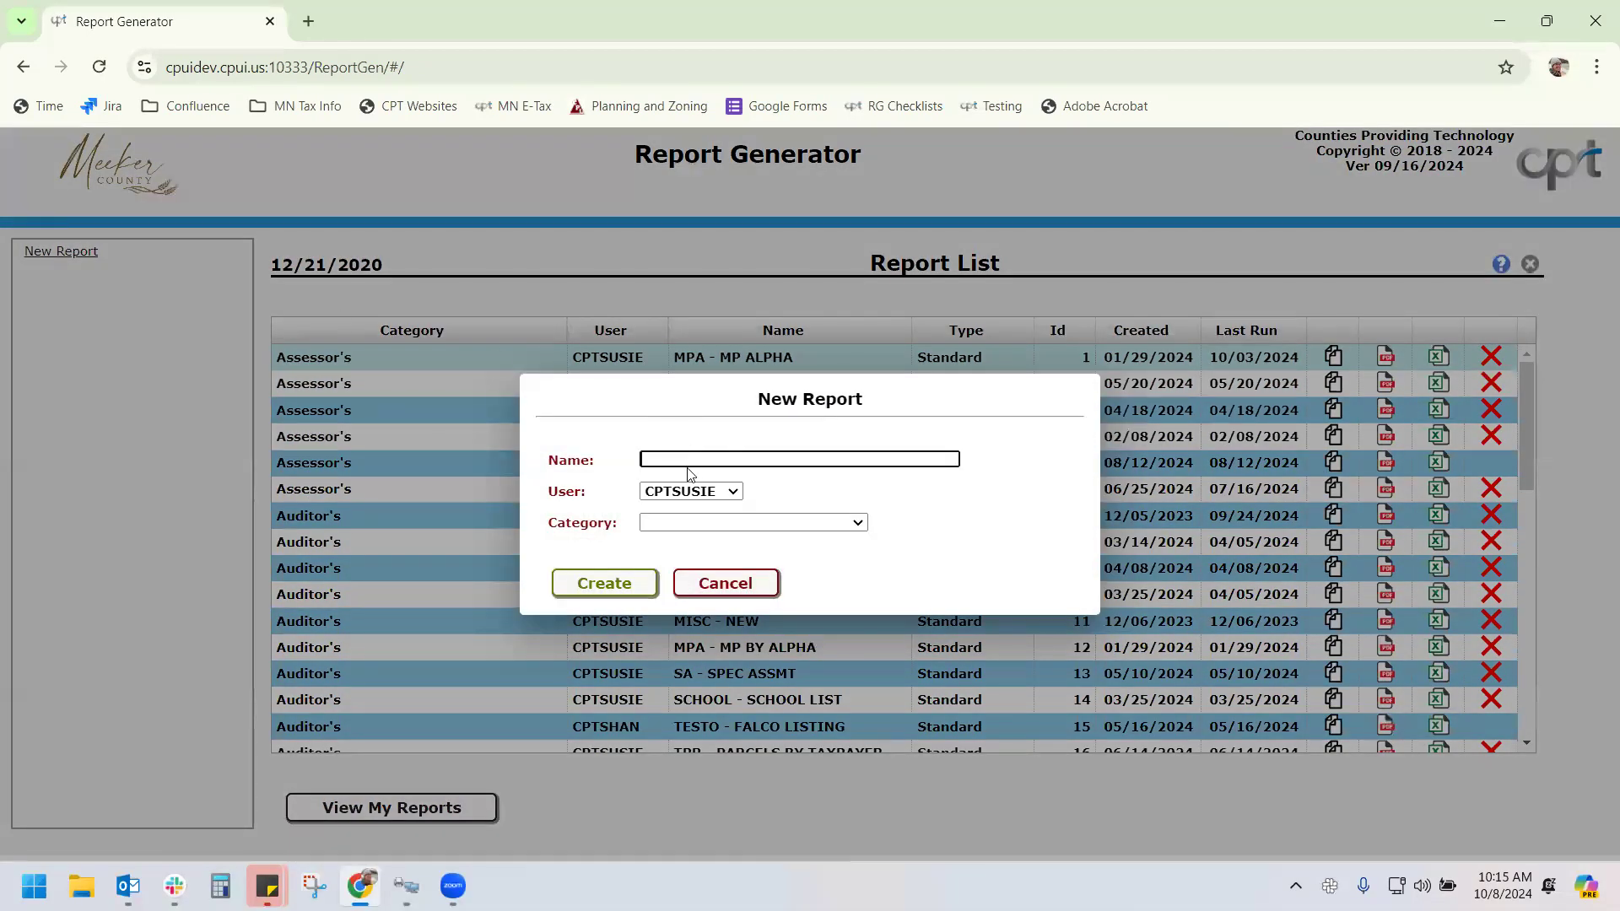
type("BIG STONE")
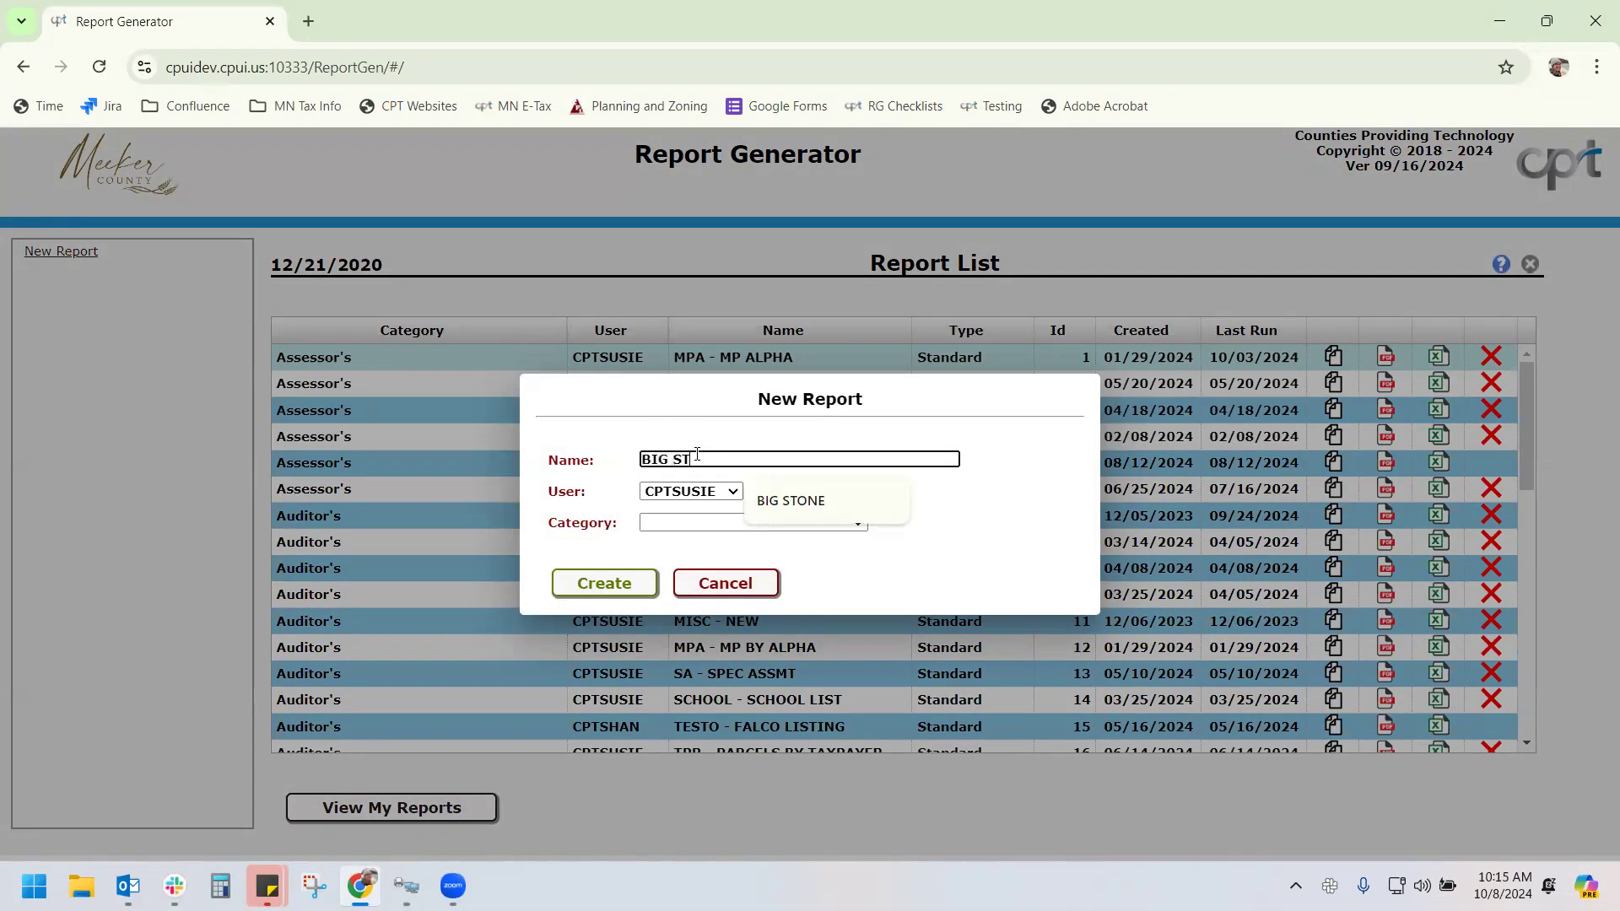
left_click(684, 525)
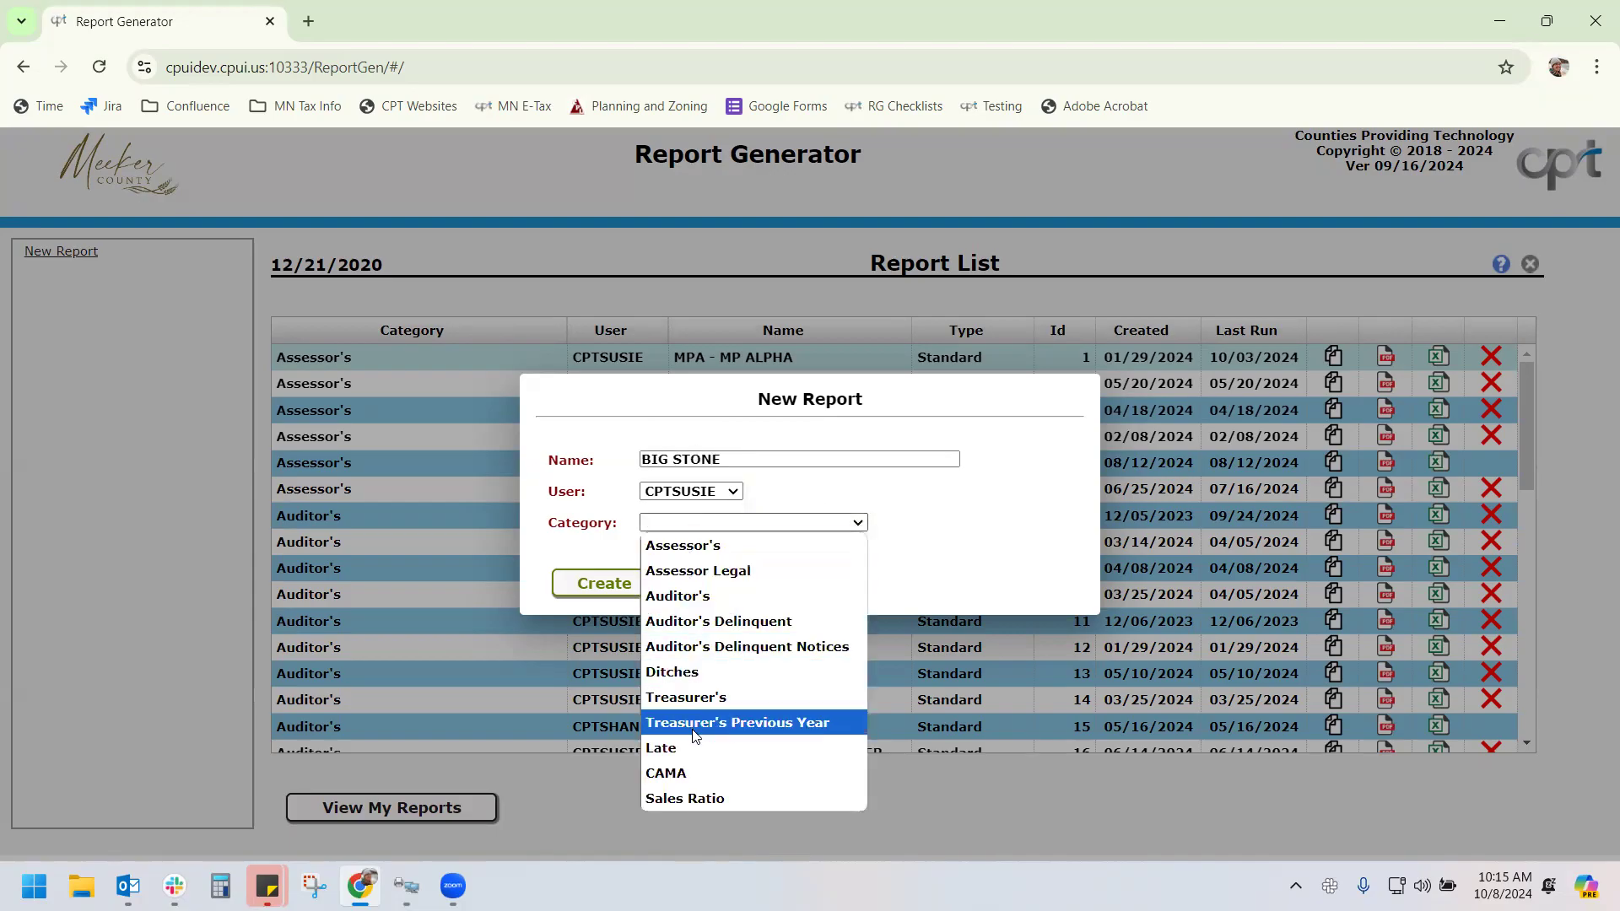
left_click(697, 774)
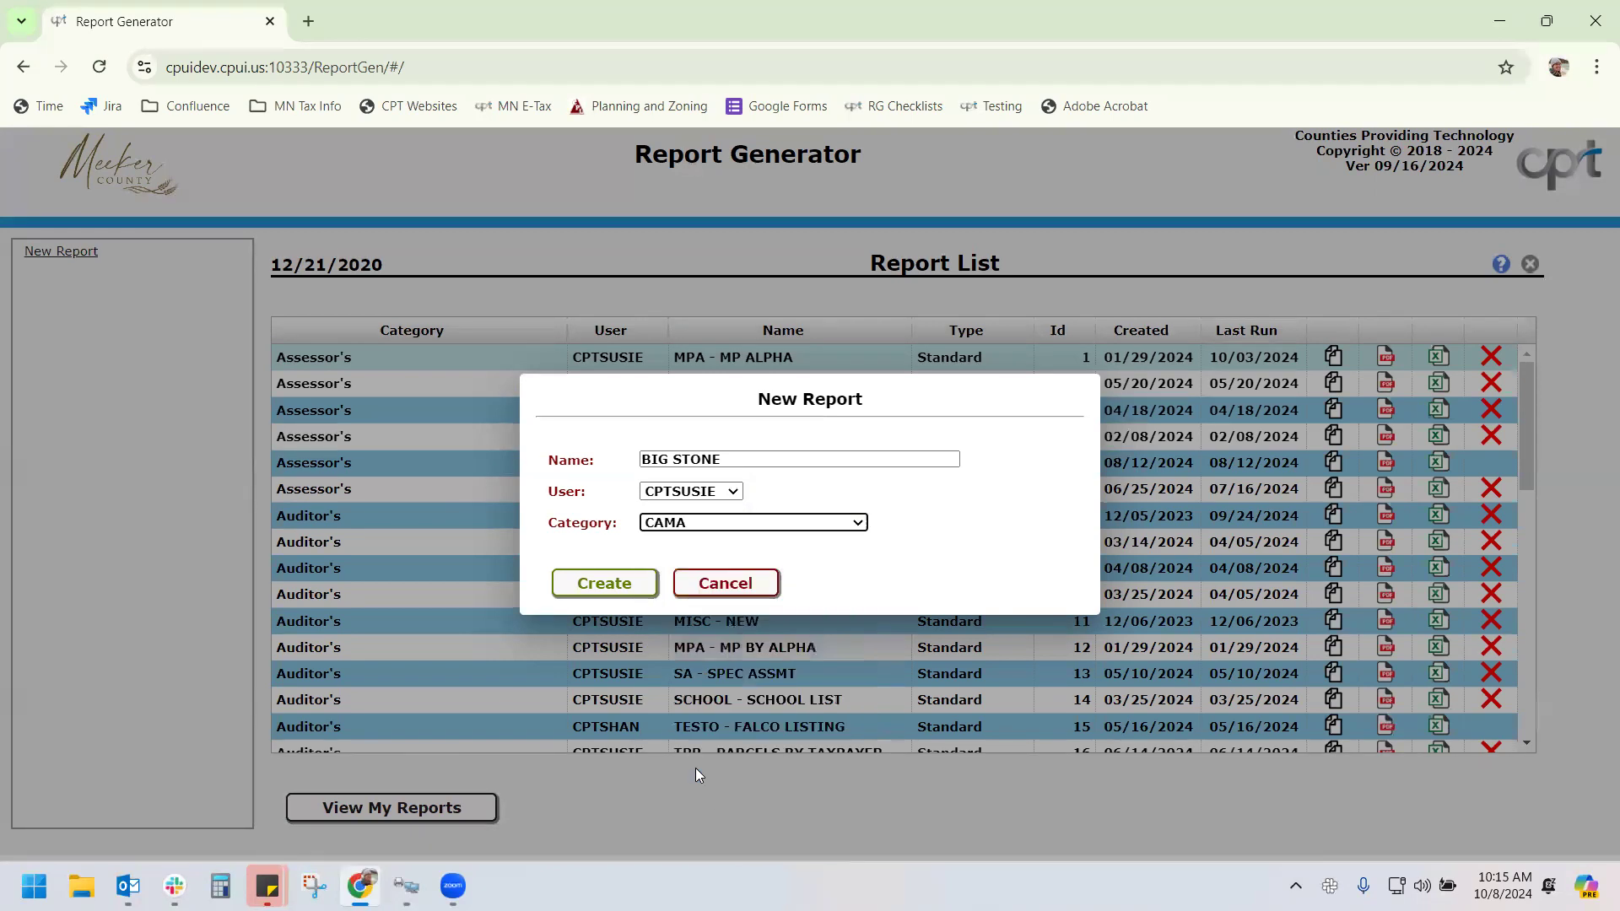
left_click(625, 586)
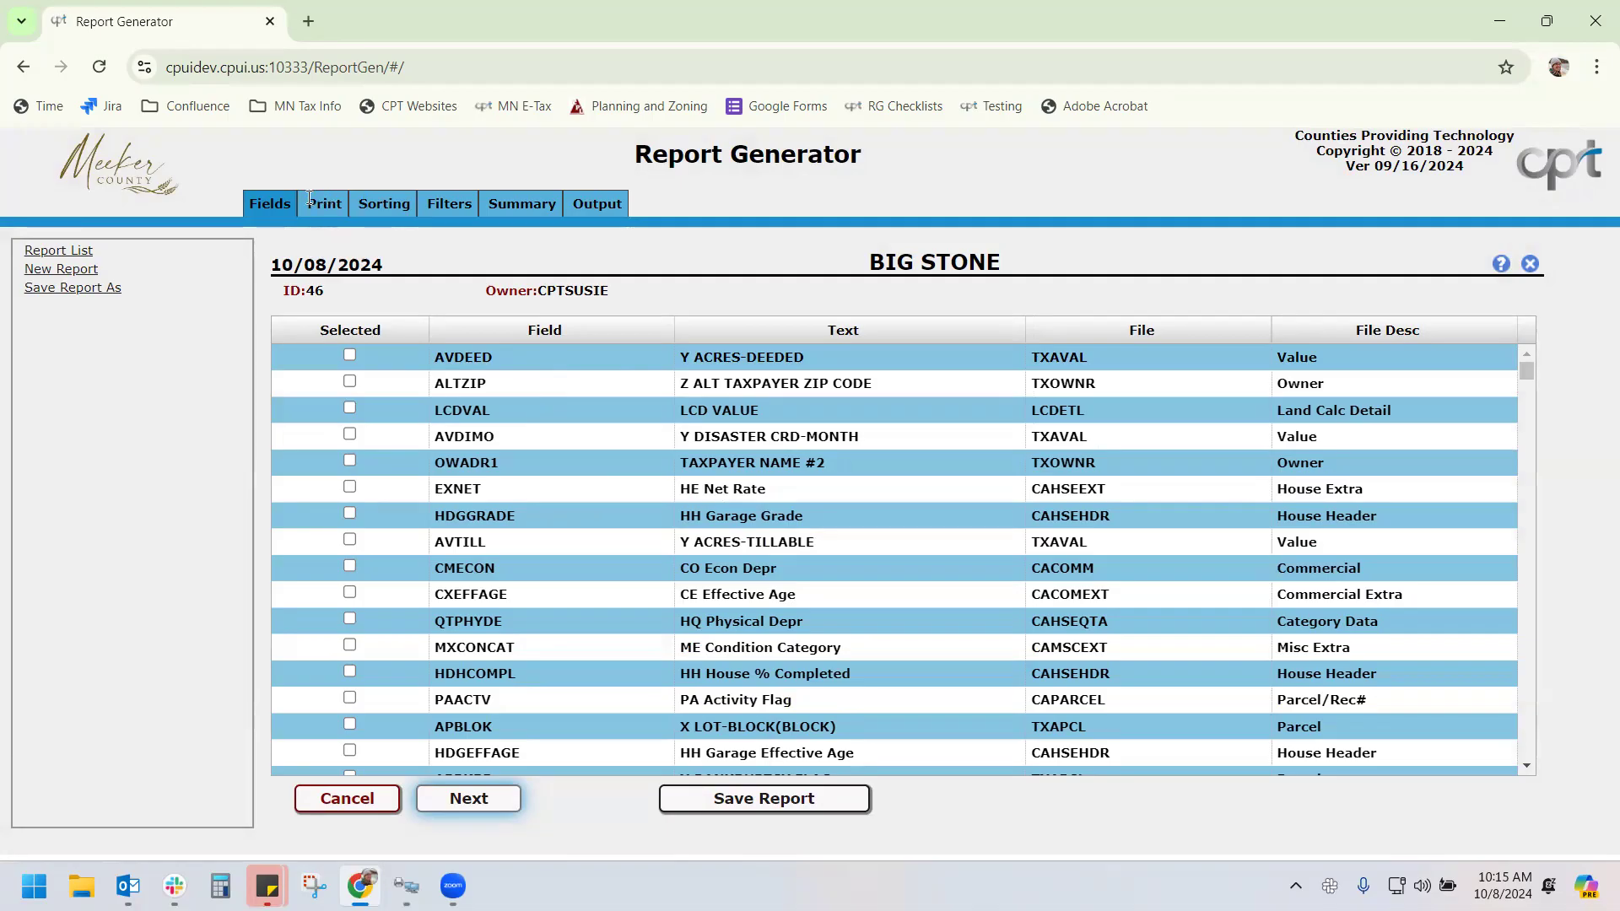
left_click(436, 204)
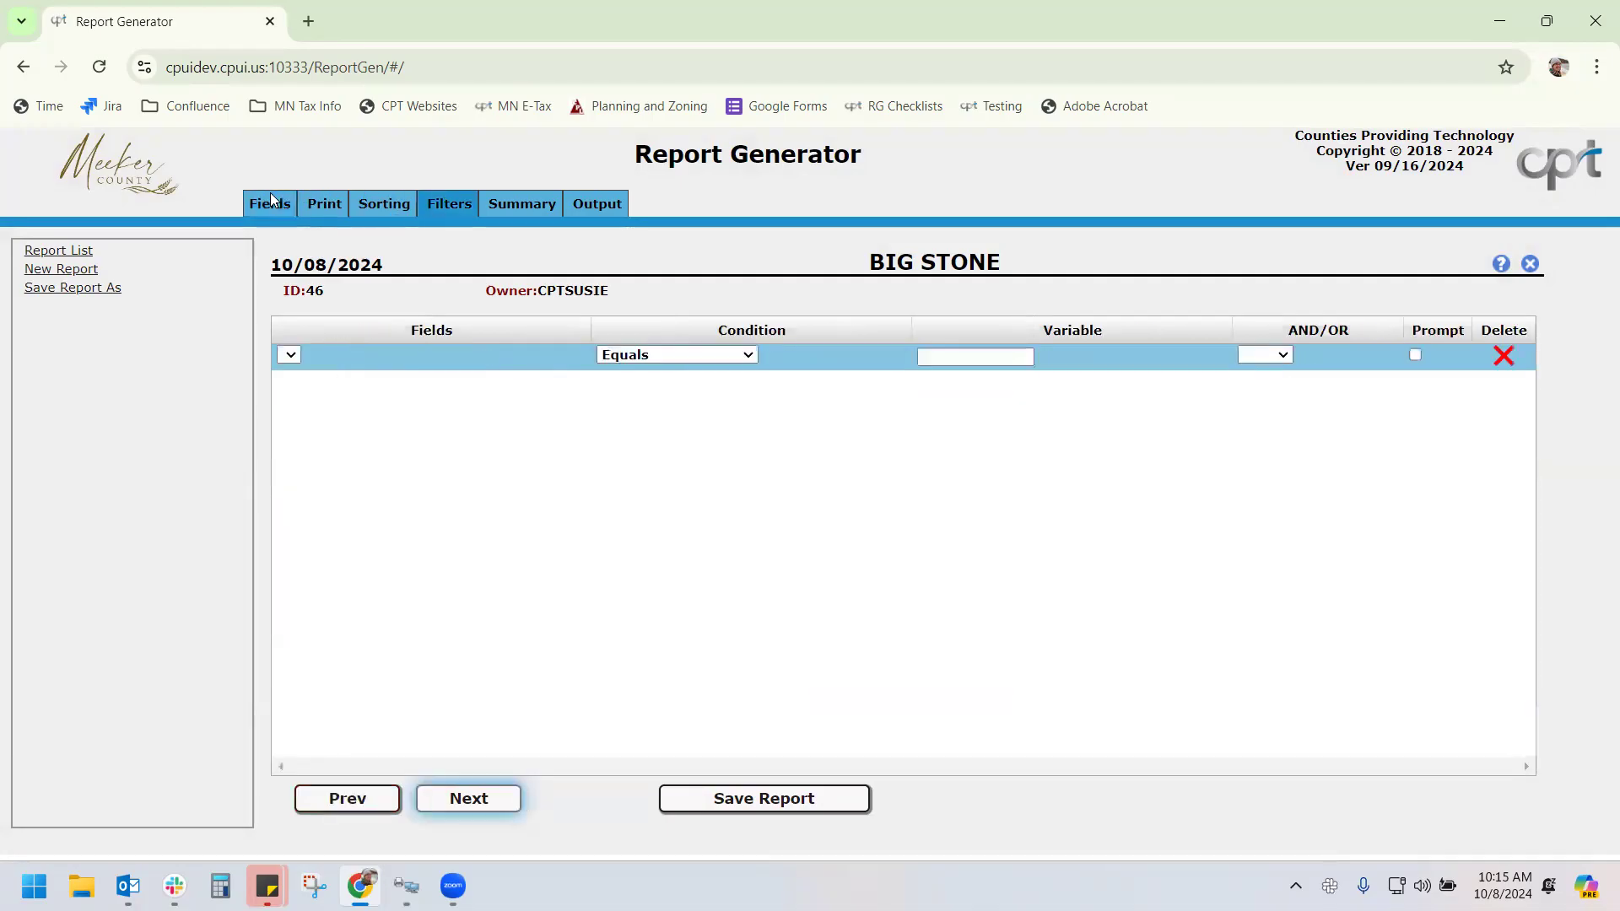
left_click(275, 201)
left_click(429, 202)
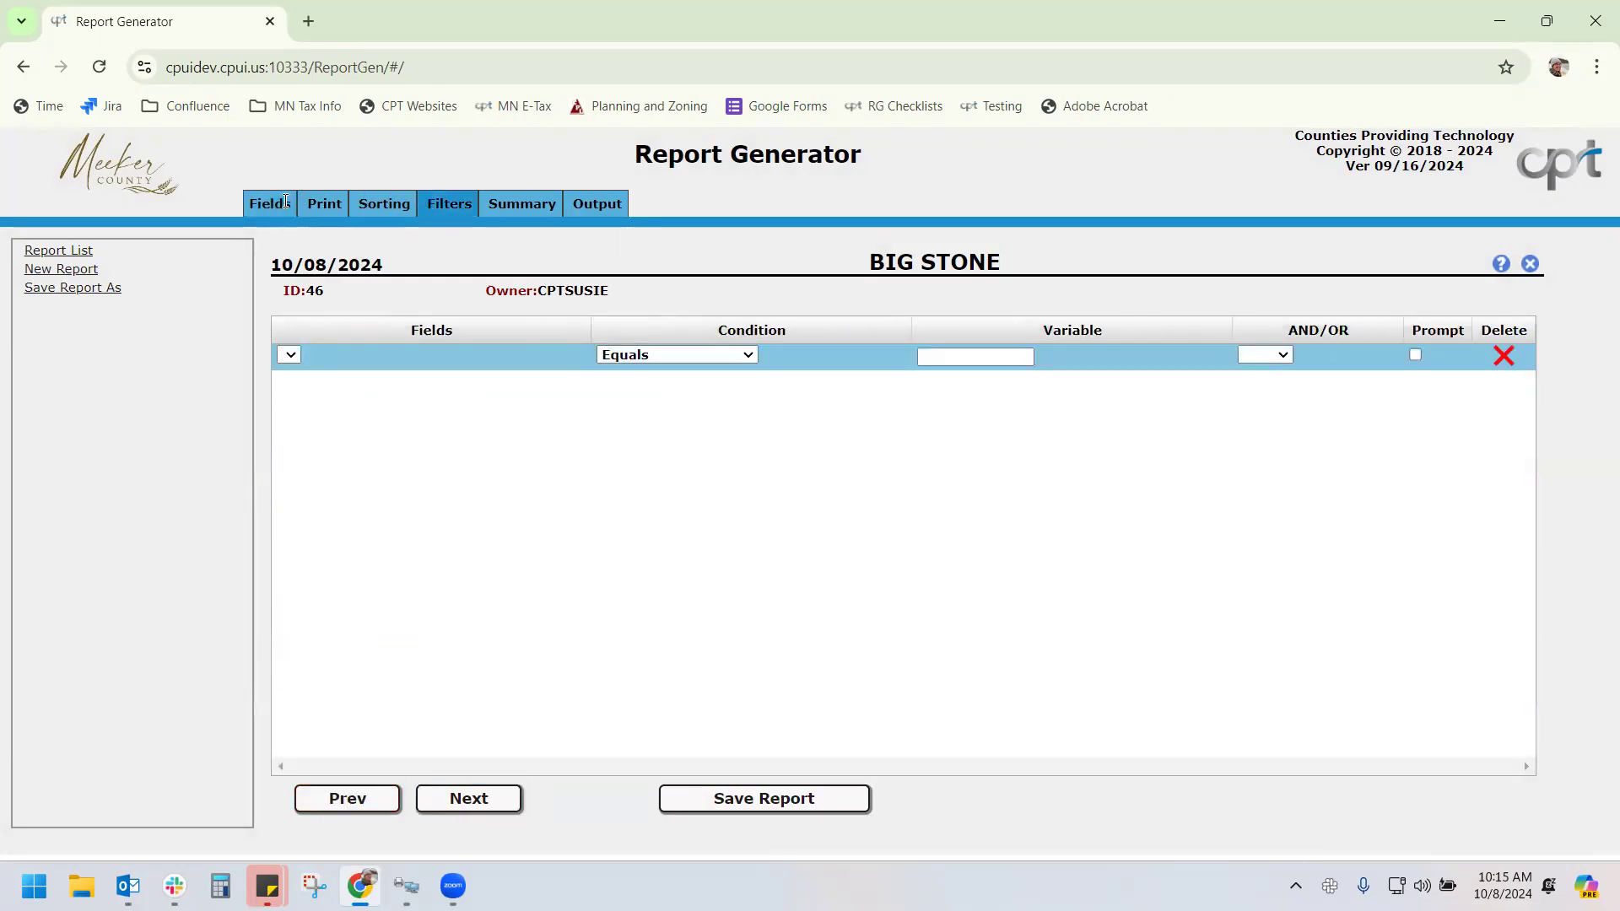
left_click(286, 202)
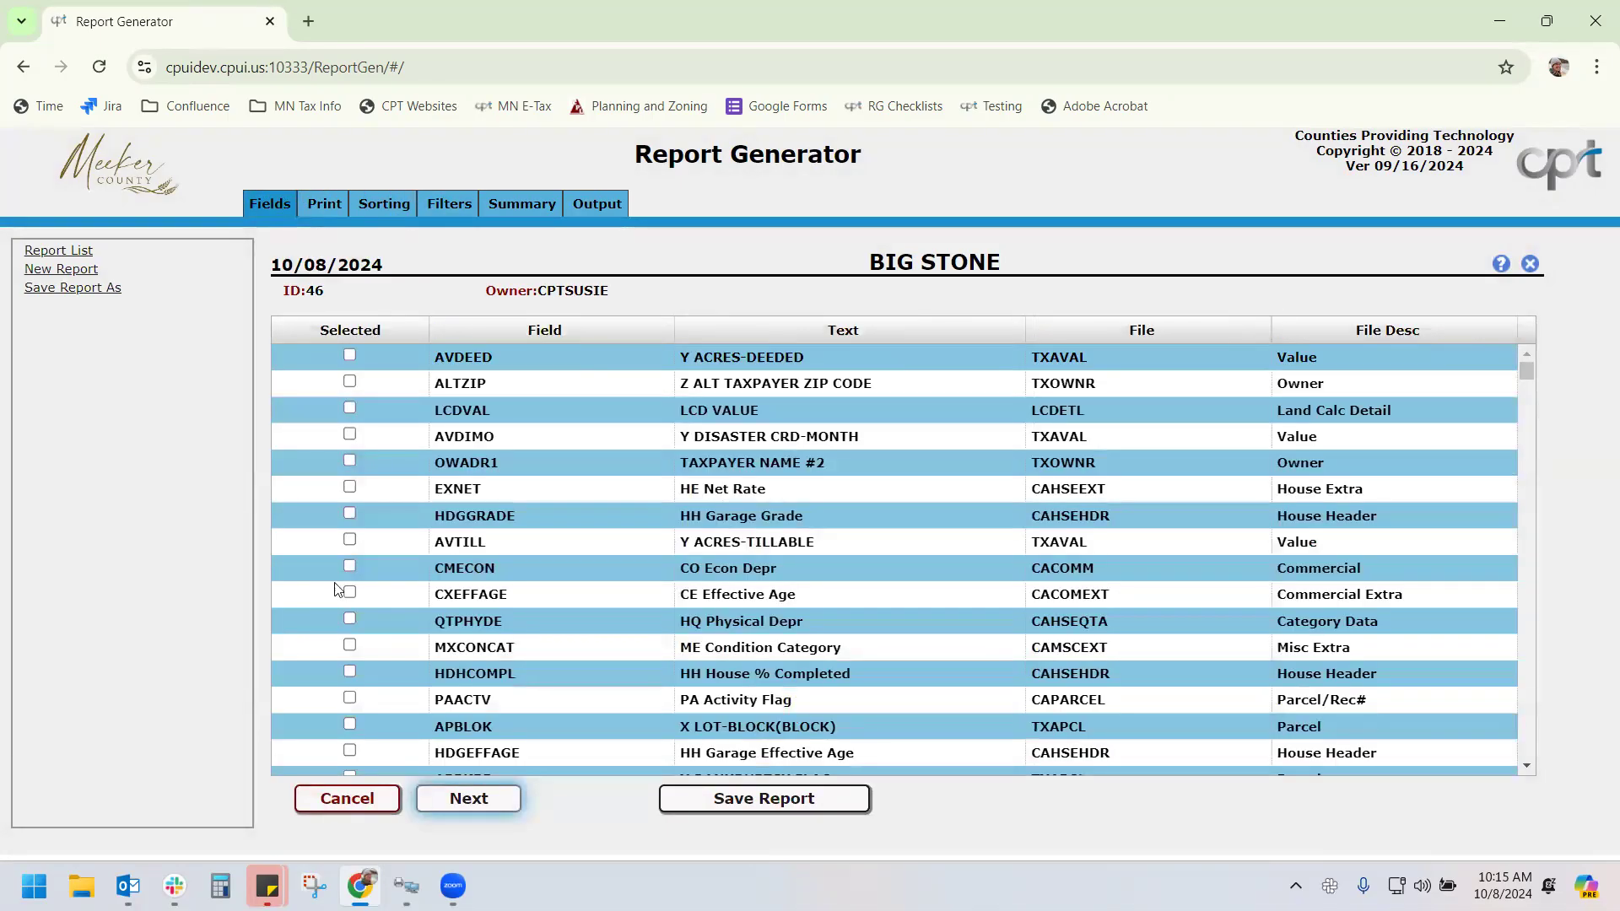
left_click(468, 798)
left_click(469, 798)
left_click(469, 798)
left_click(351, 800)
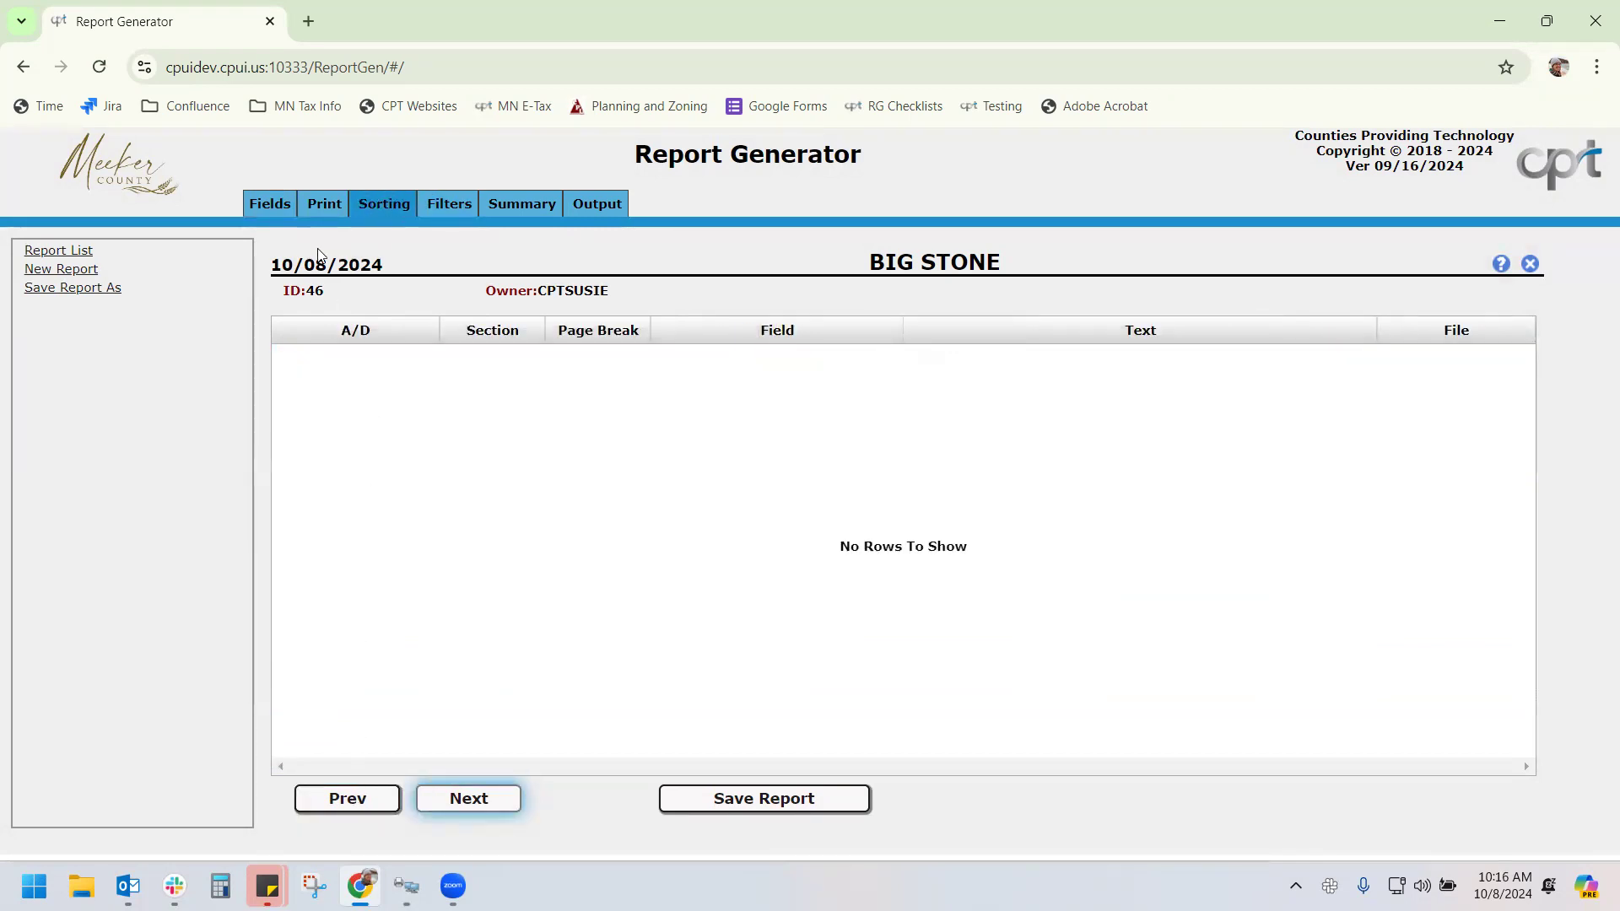
left_click(364, 798)
left_click(365, 799)
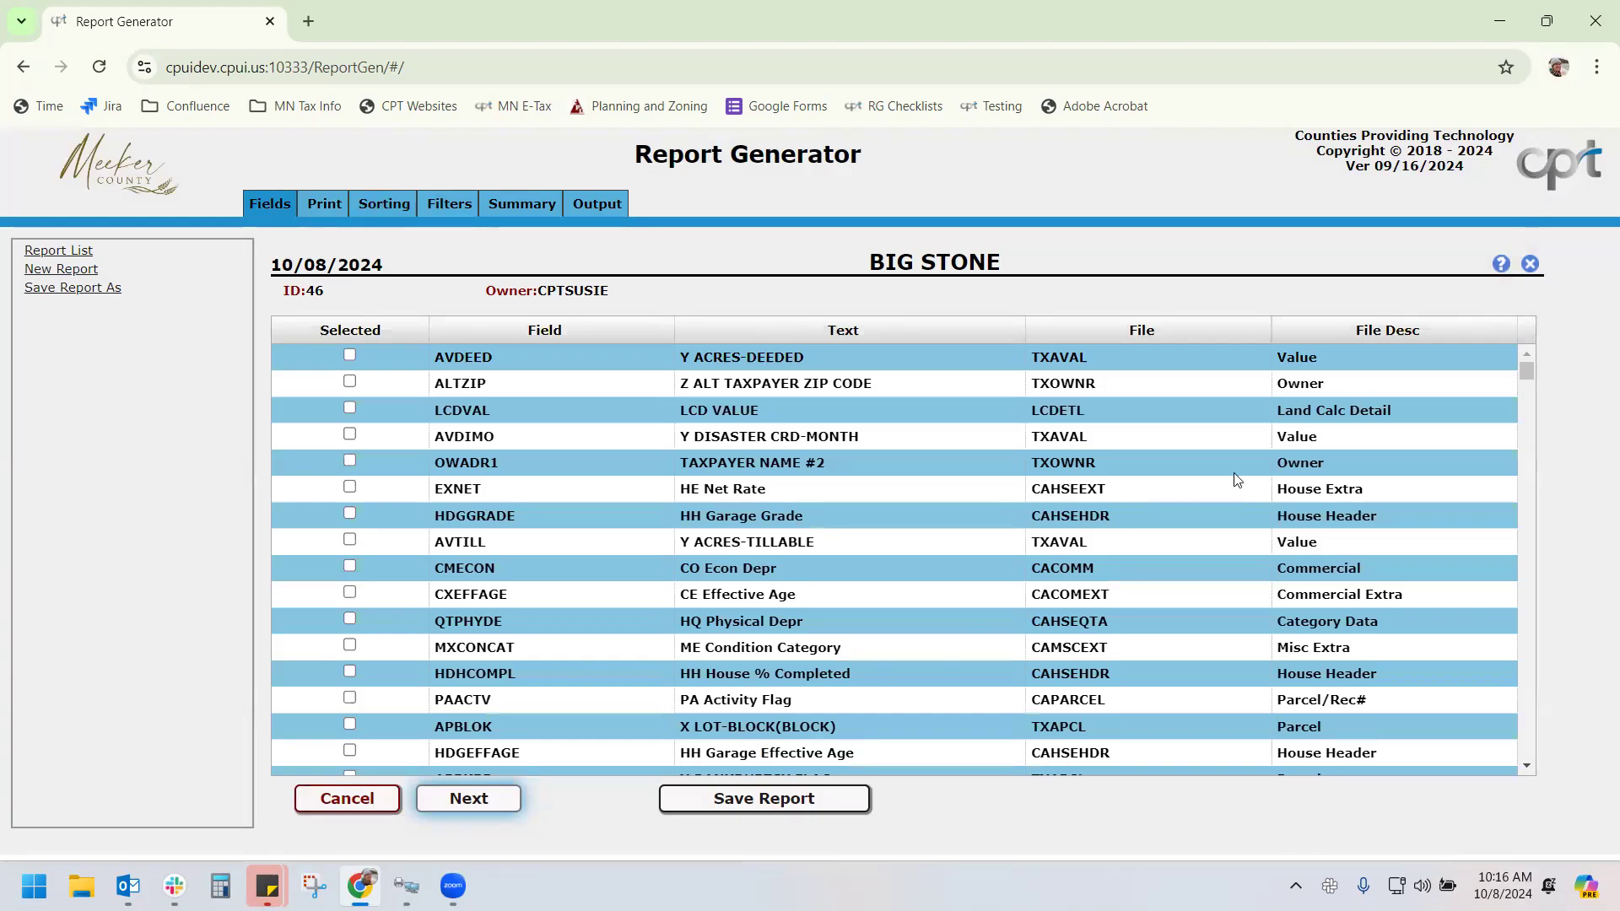
left_click(1501, 265)
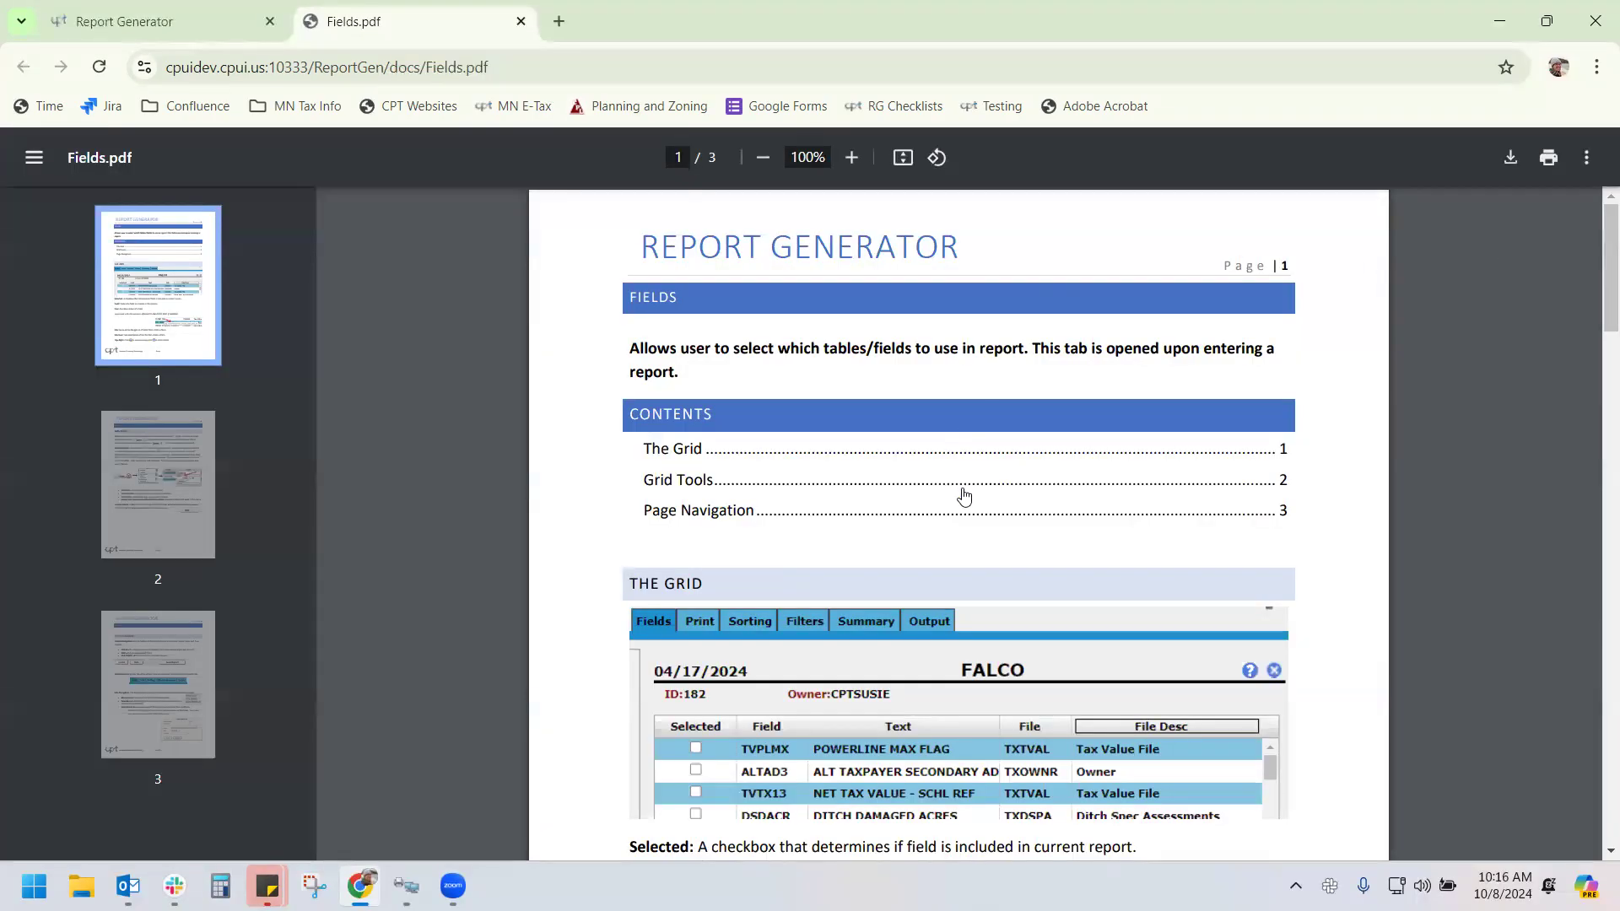
scroll(965, 496, "down", 3)
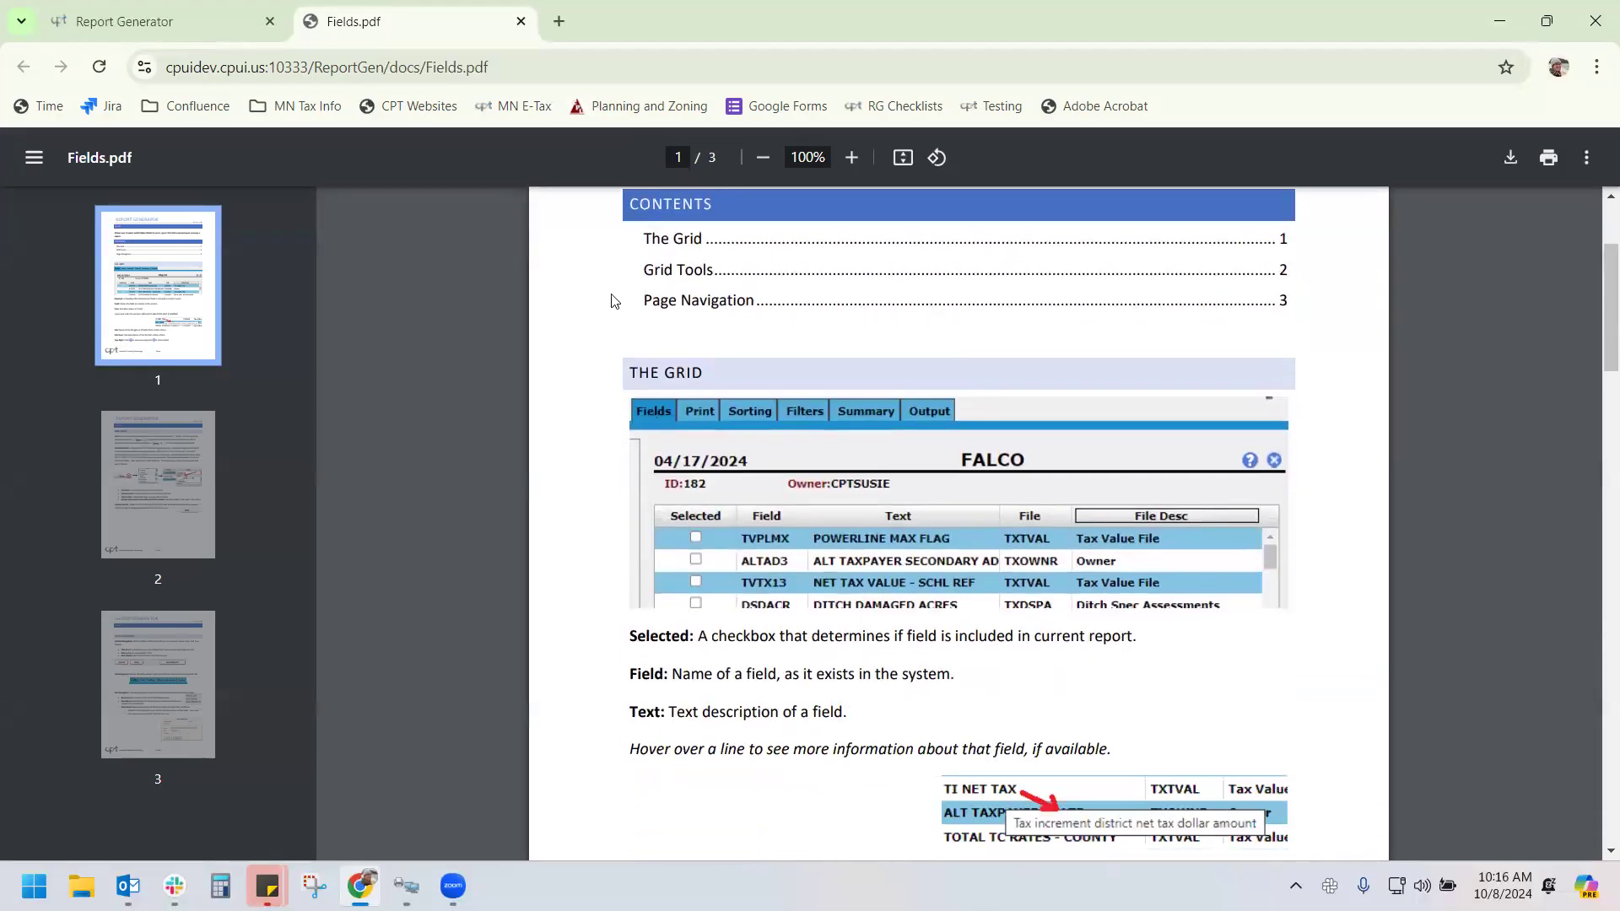
left_click(521, 21)
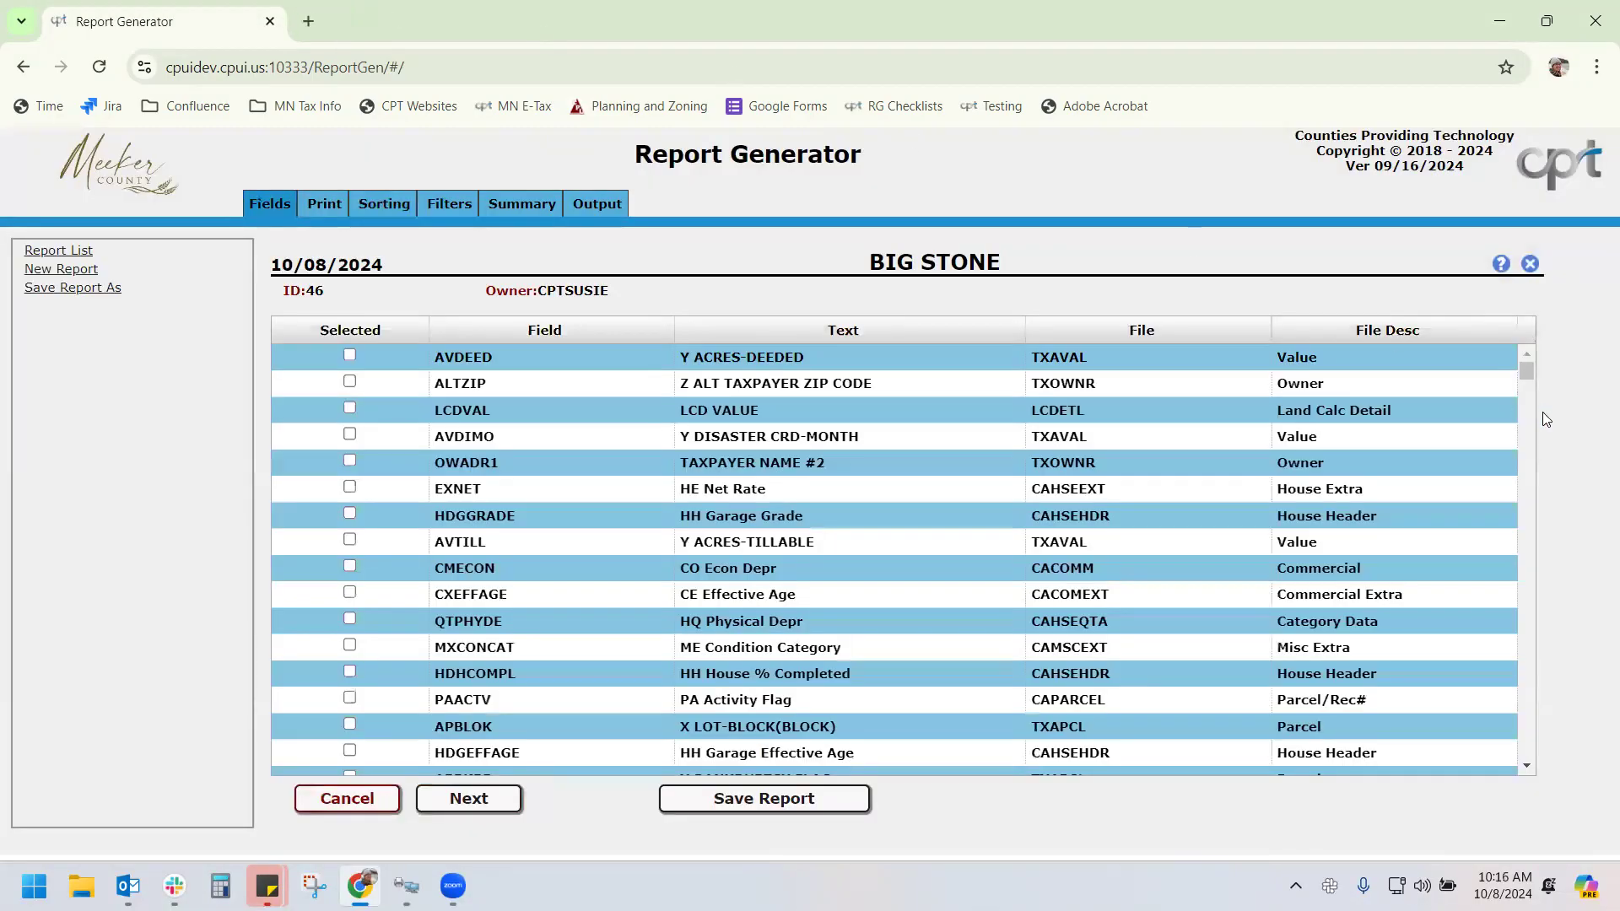
Return to the report list, sort it by Id descending, and reopen BIG STONE (ID 46)
left_click(1530, 264)
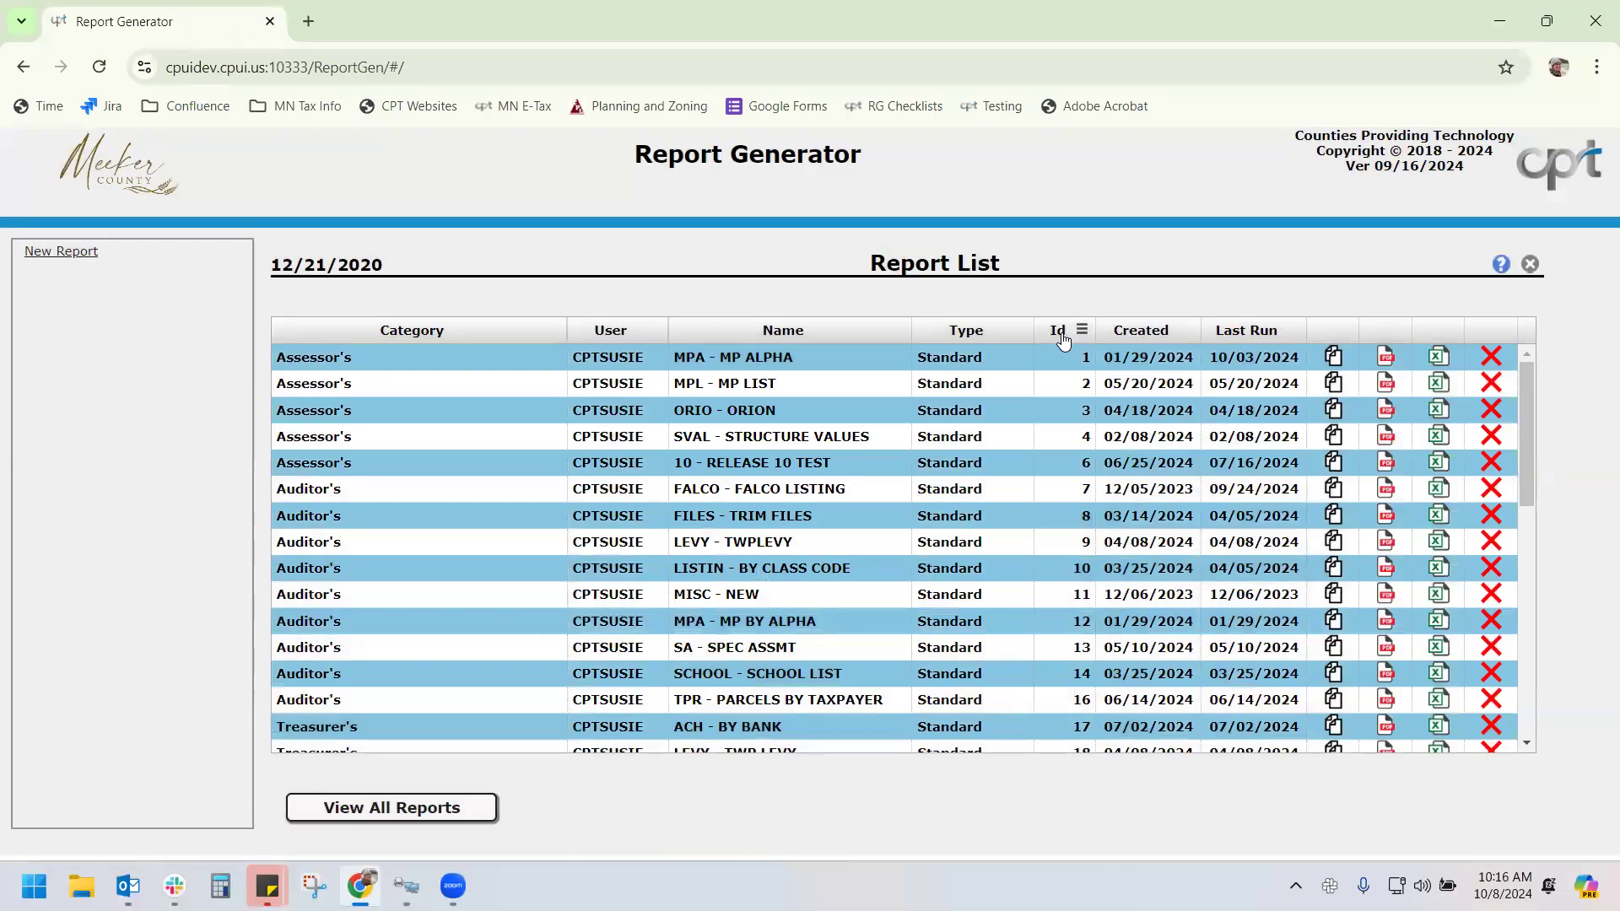
left_click(1061, 334)
left_click(1062, 336)
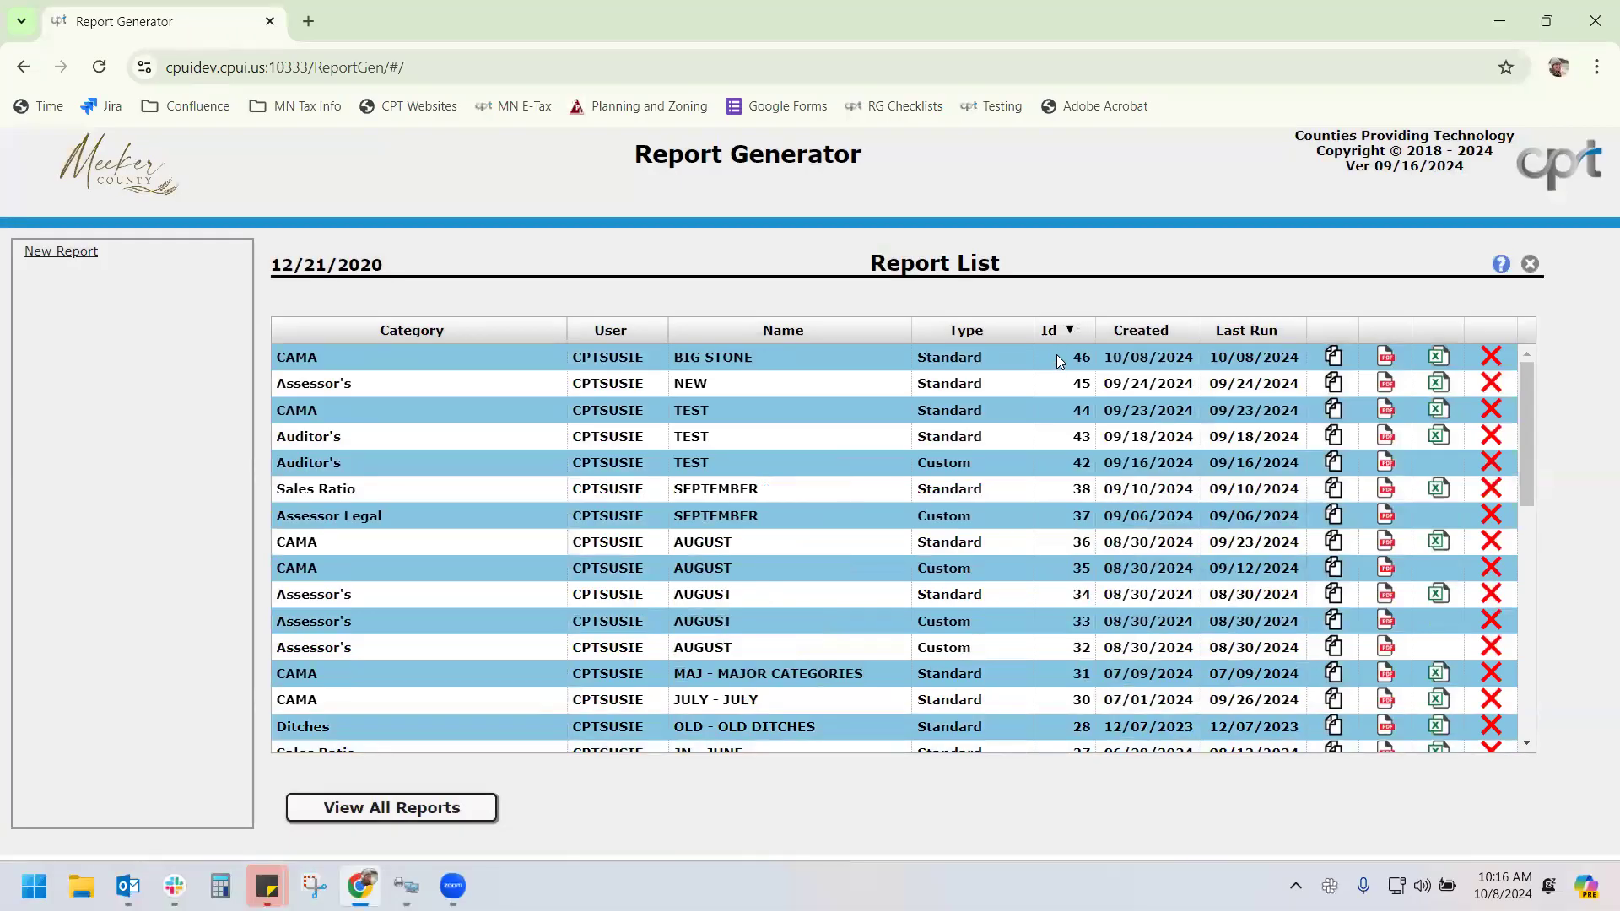
double_click(1056, 355)
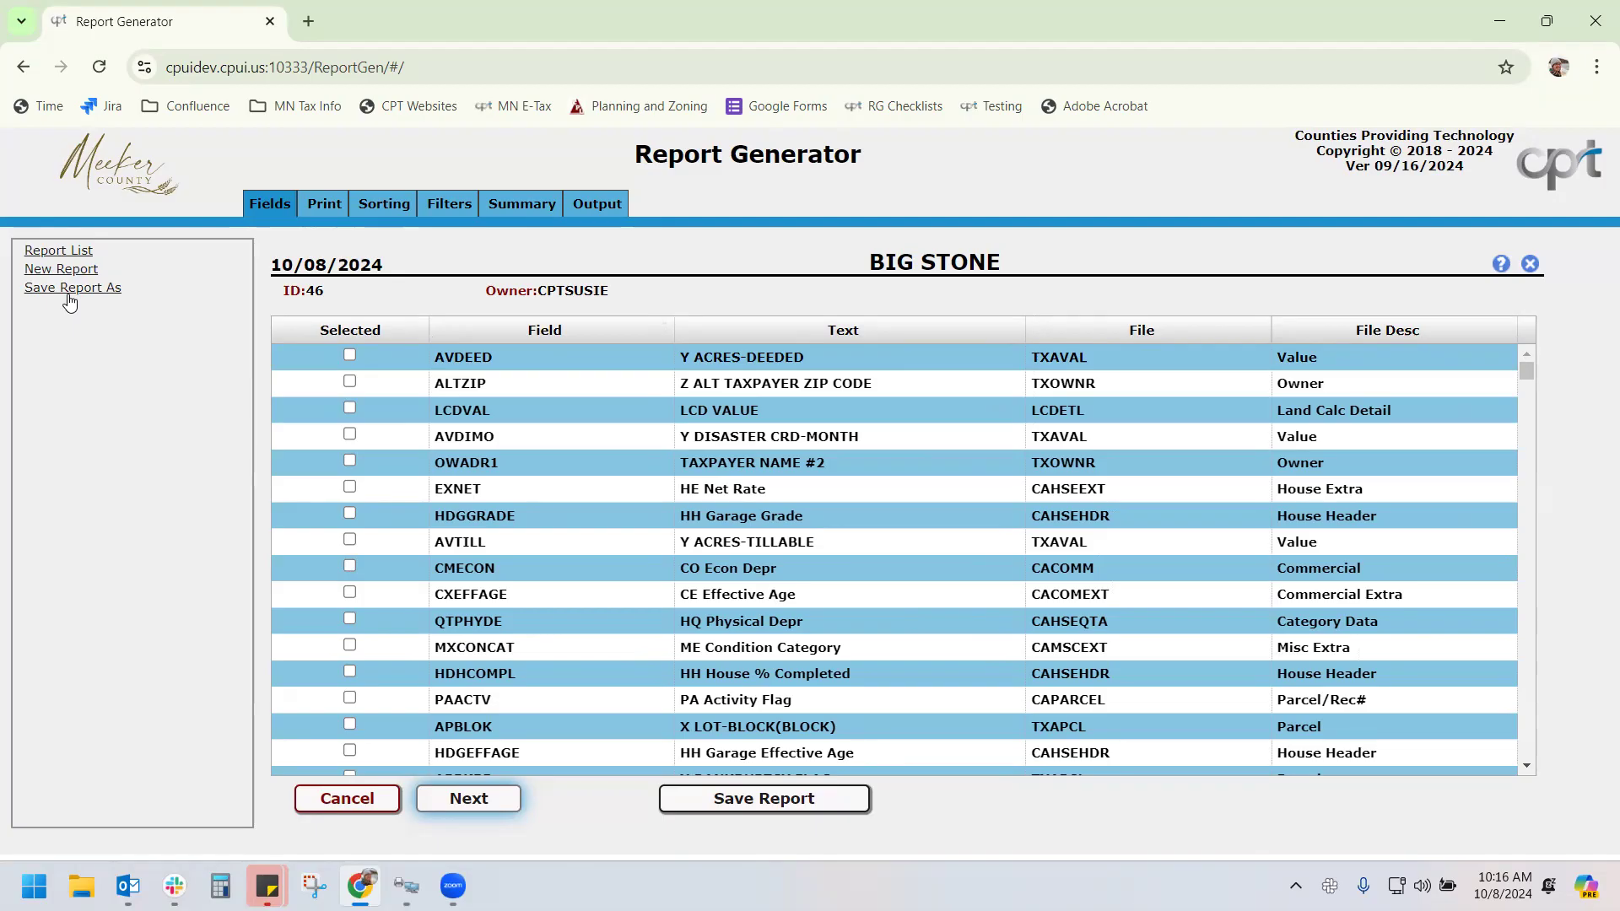
Save the BIG STONE report and read the field description tooltips
left_click(761, 803)
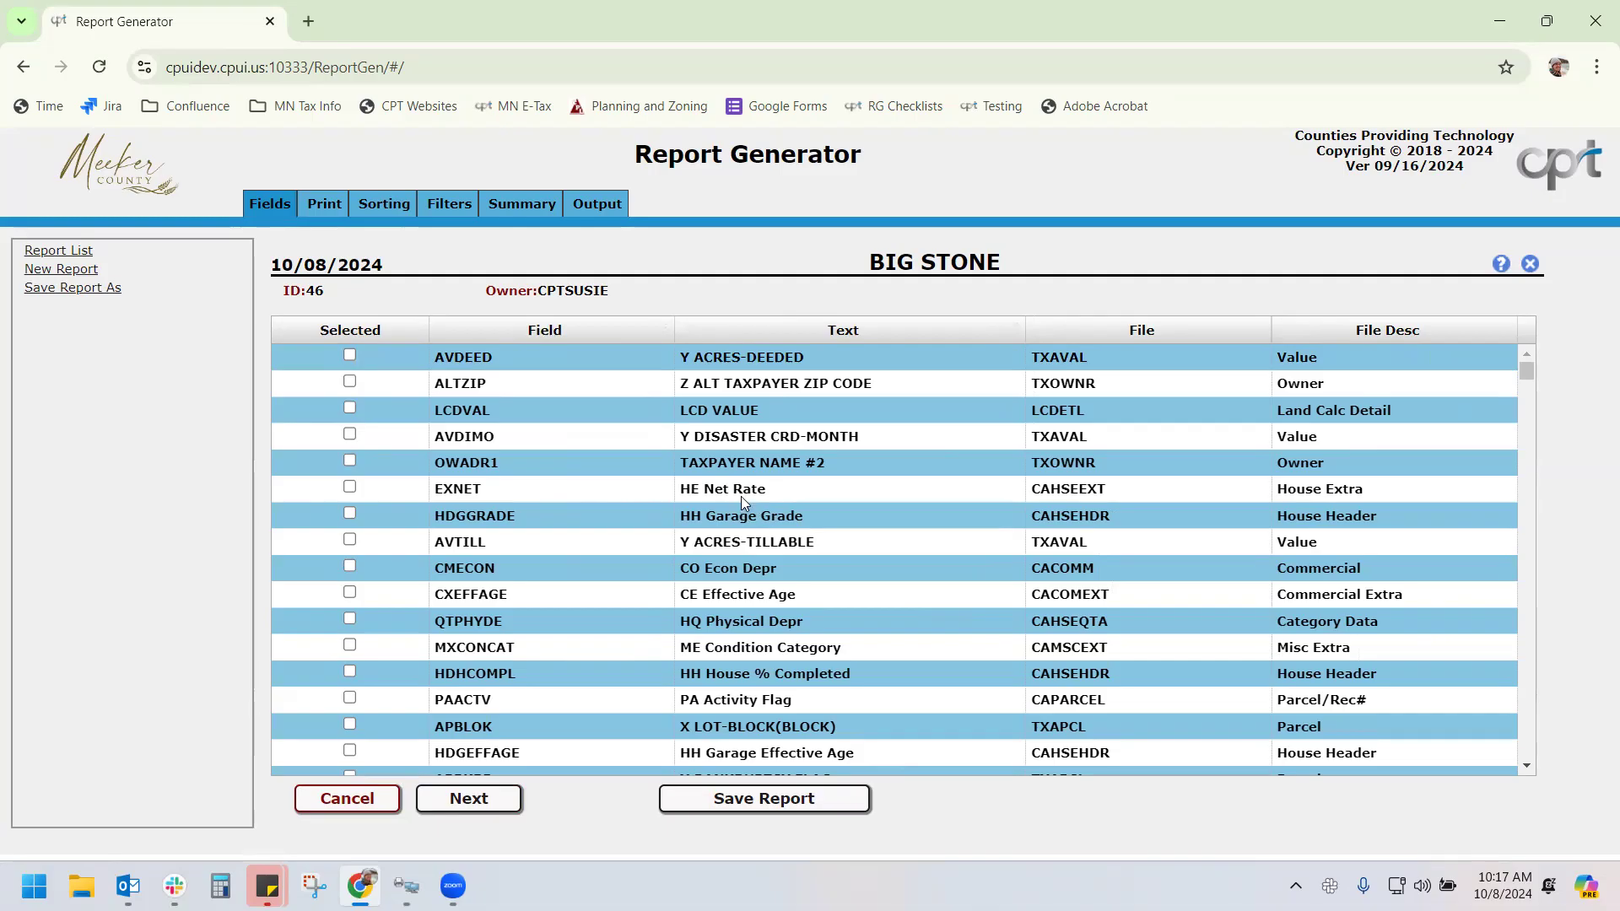
mouse_move(738, 464)
mouse_move(738, 546)
Select the AVDEED acres-deeded field and try sorting the fields by File
left_click(350, 355)
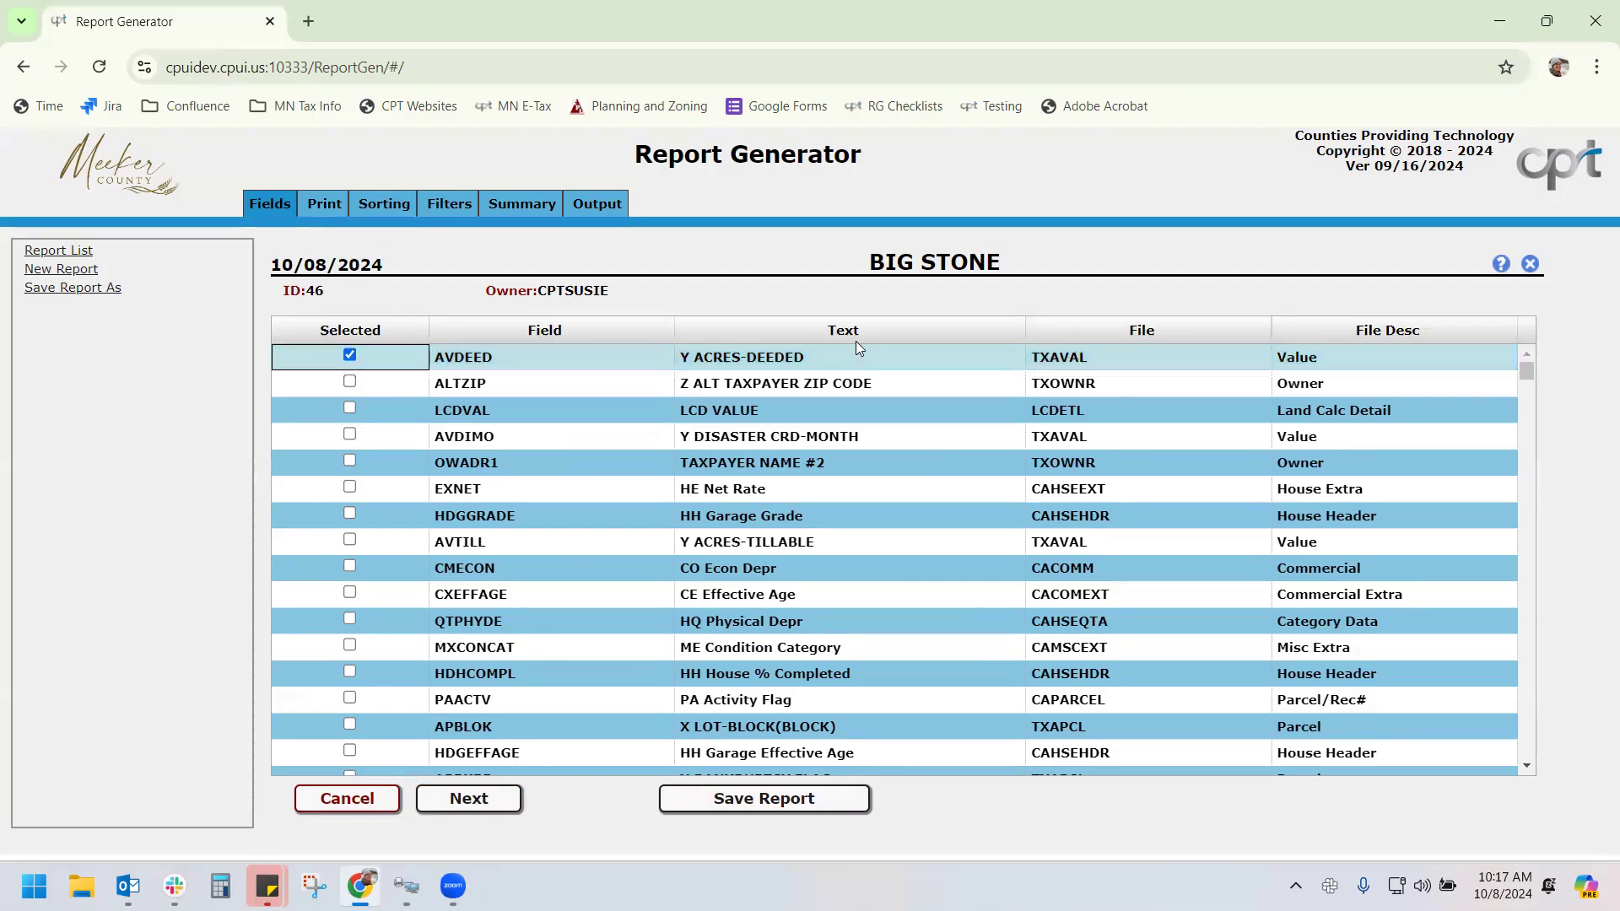
left_click(1090, 338)
left_click(1091, 337)
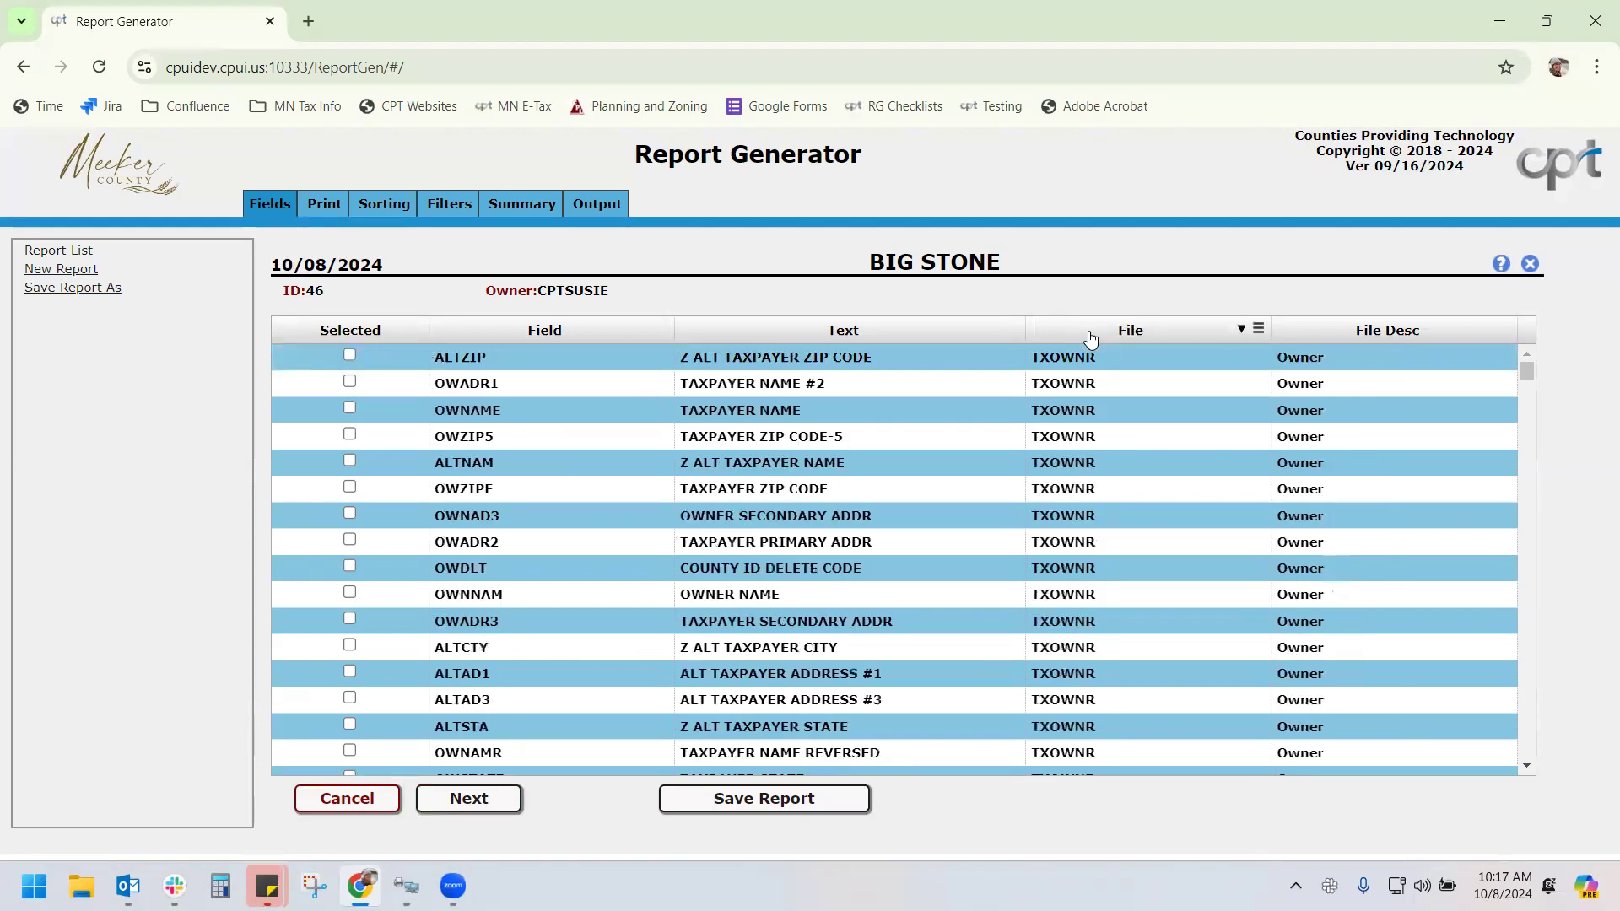
left_click(1260, 337)
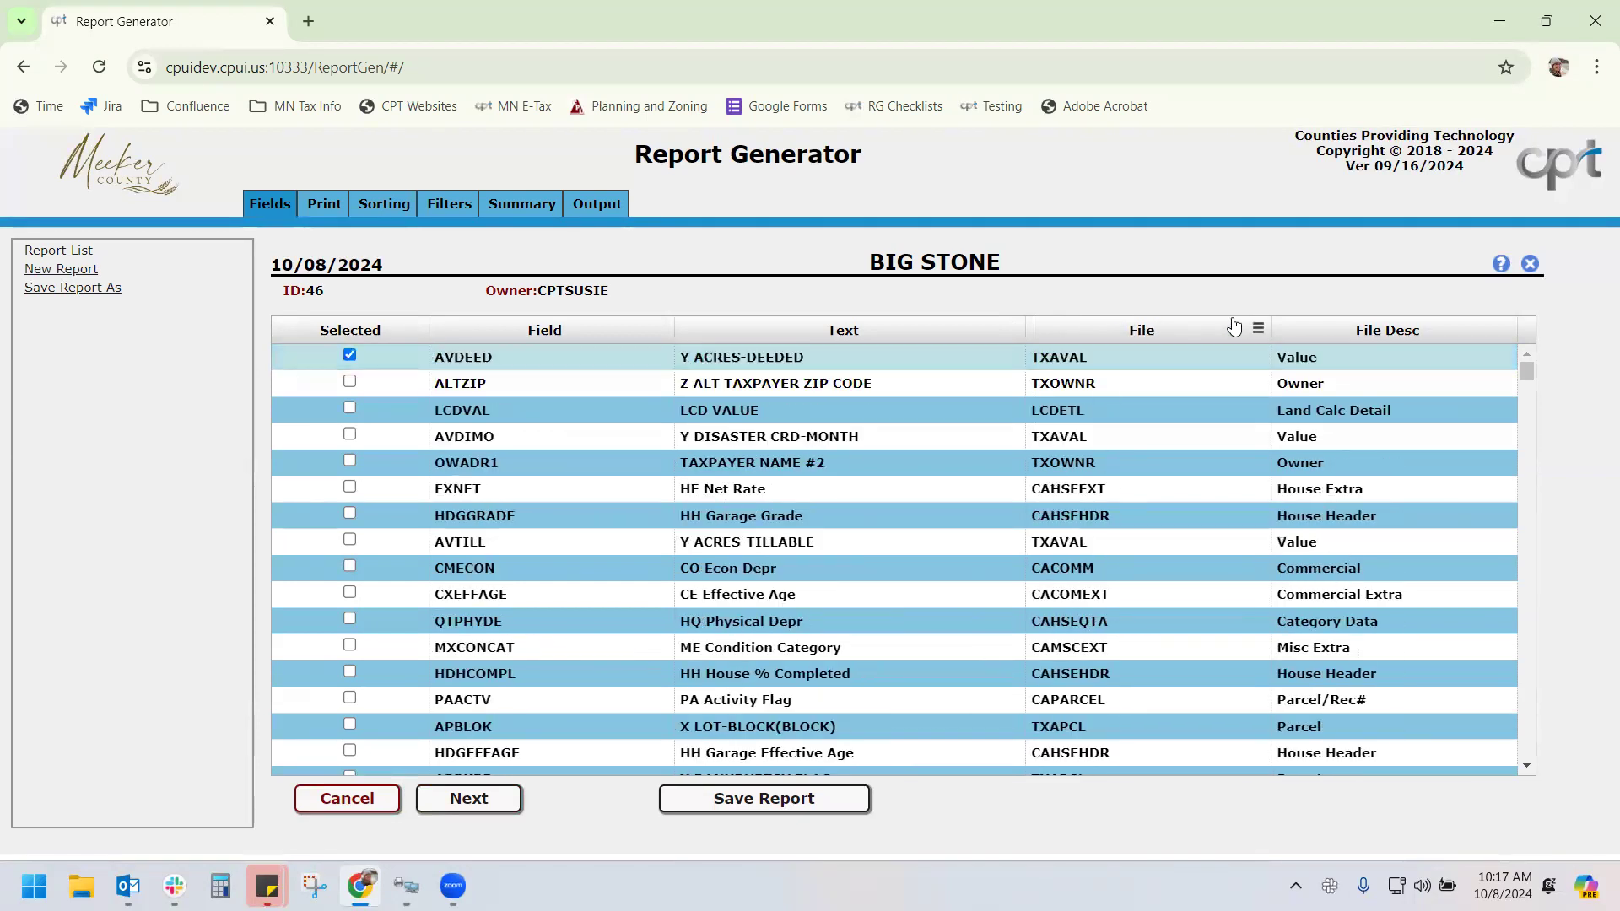
Filter the File column on 'txaval', then clear the filter to show all fields
left_click(1258, 331)
type("txava")
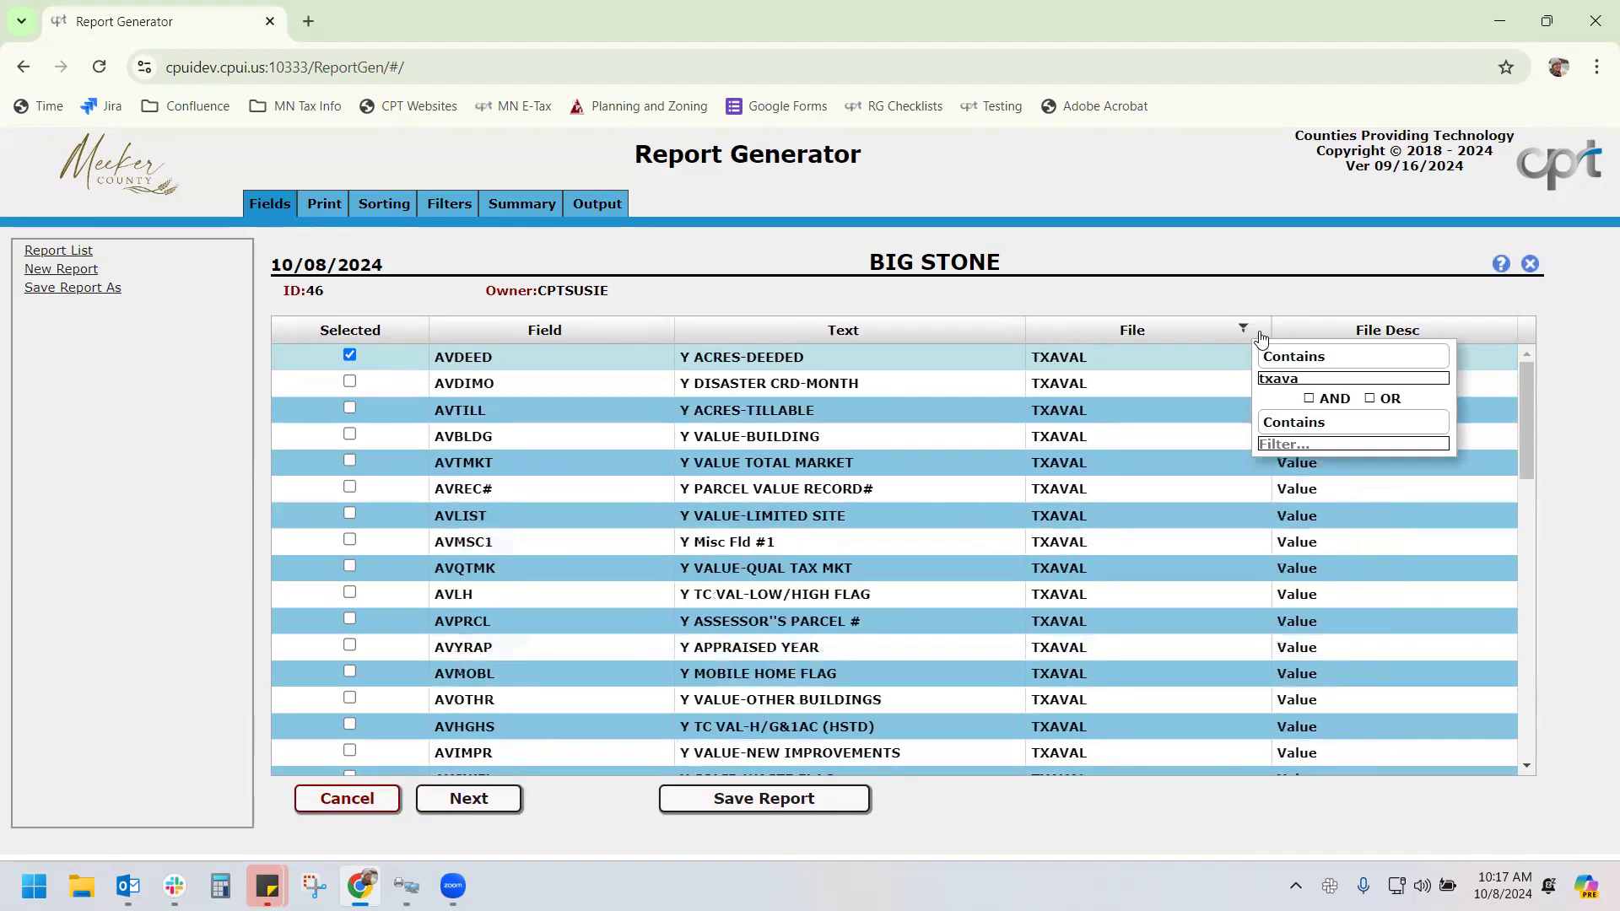
type("l")
scroll(1141, 406, "down", 10)
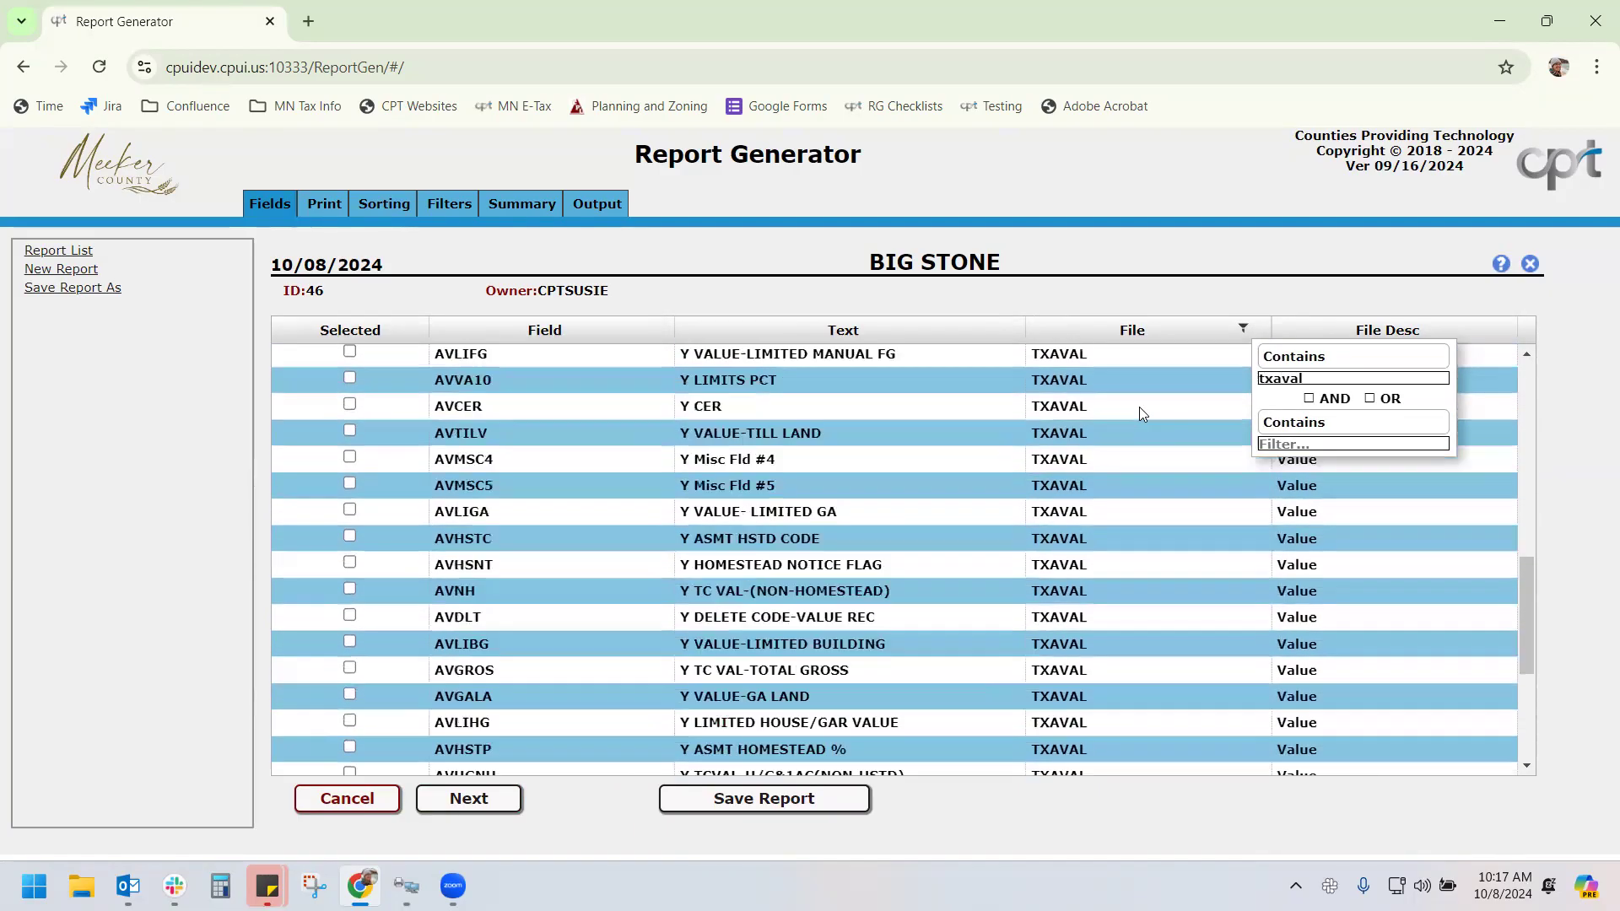
scroll(1142, 407, "up", 10)
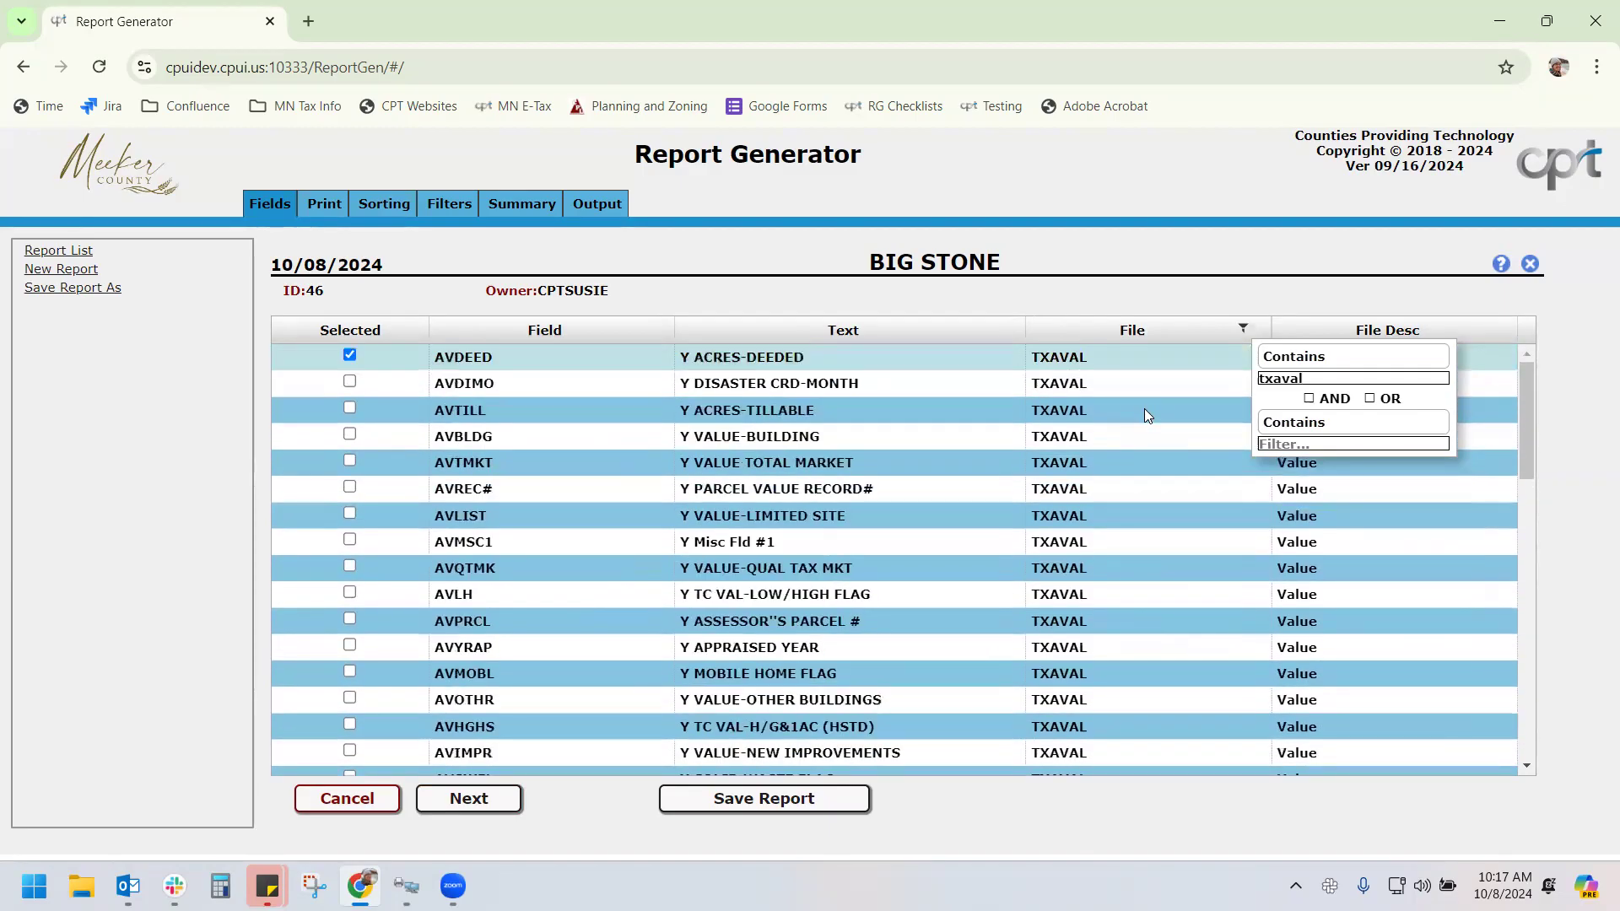
left_click(1231, 280)
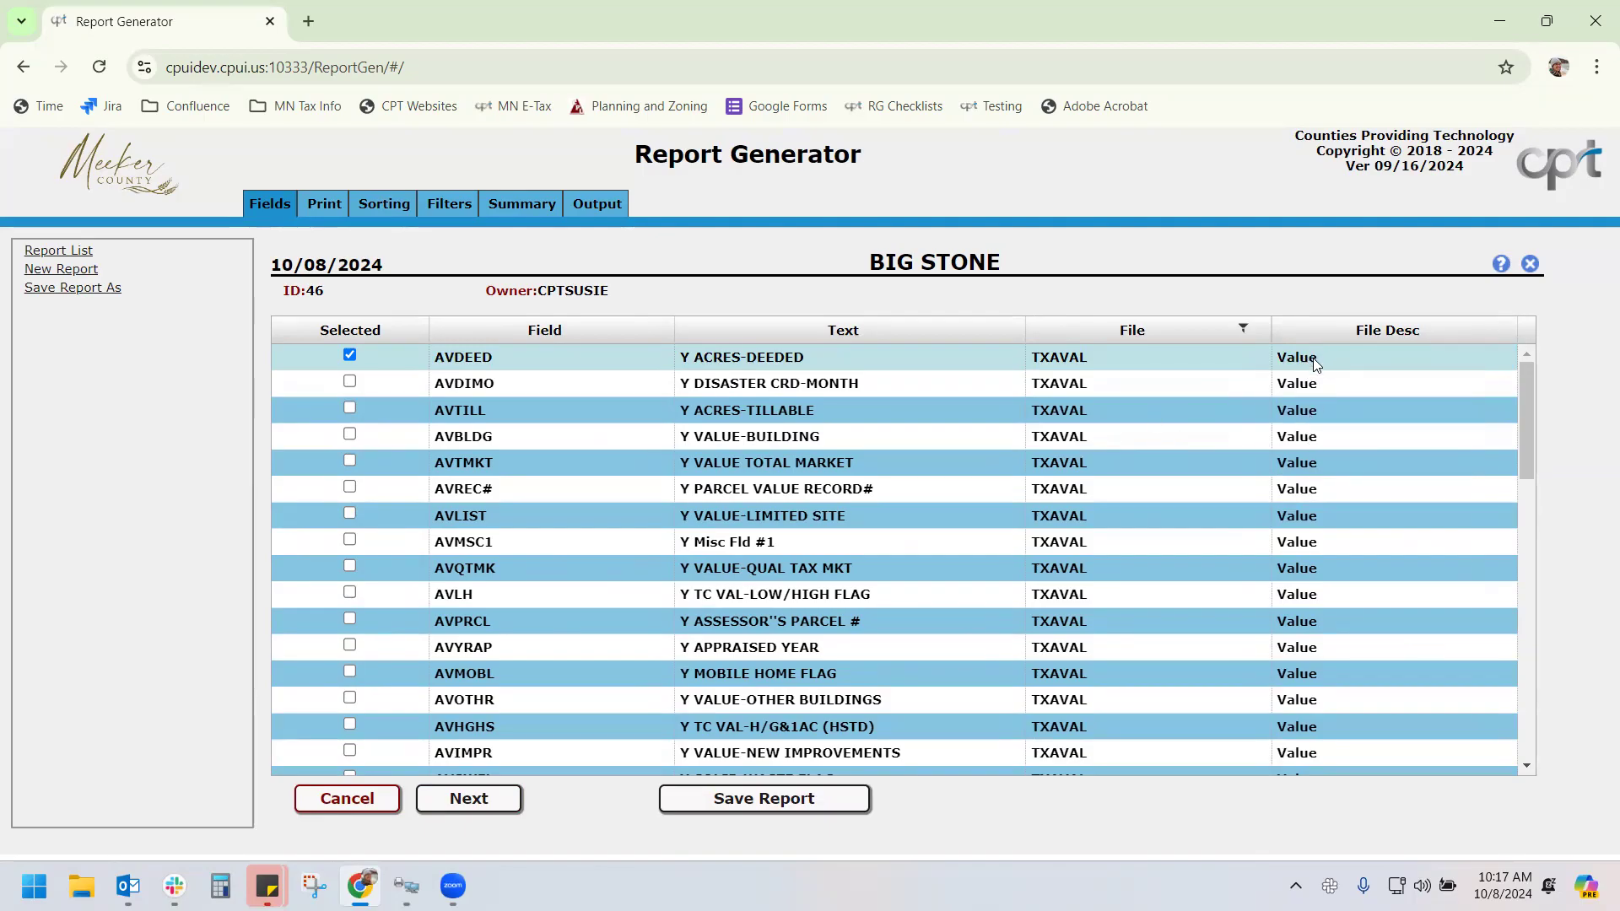
left_click(1243, 329)
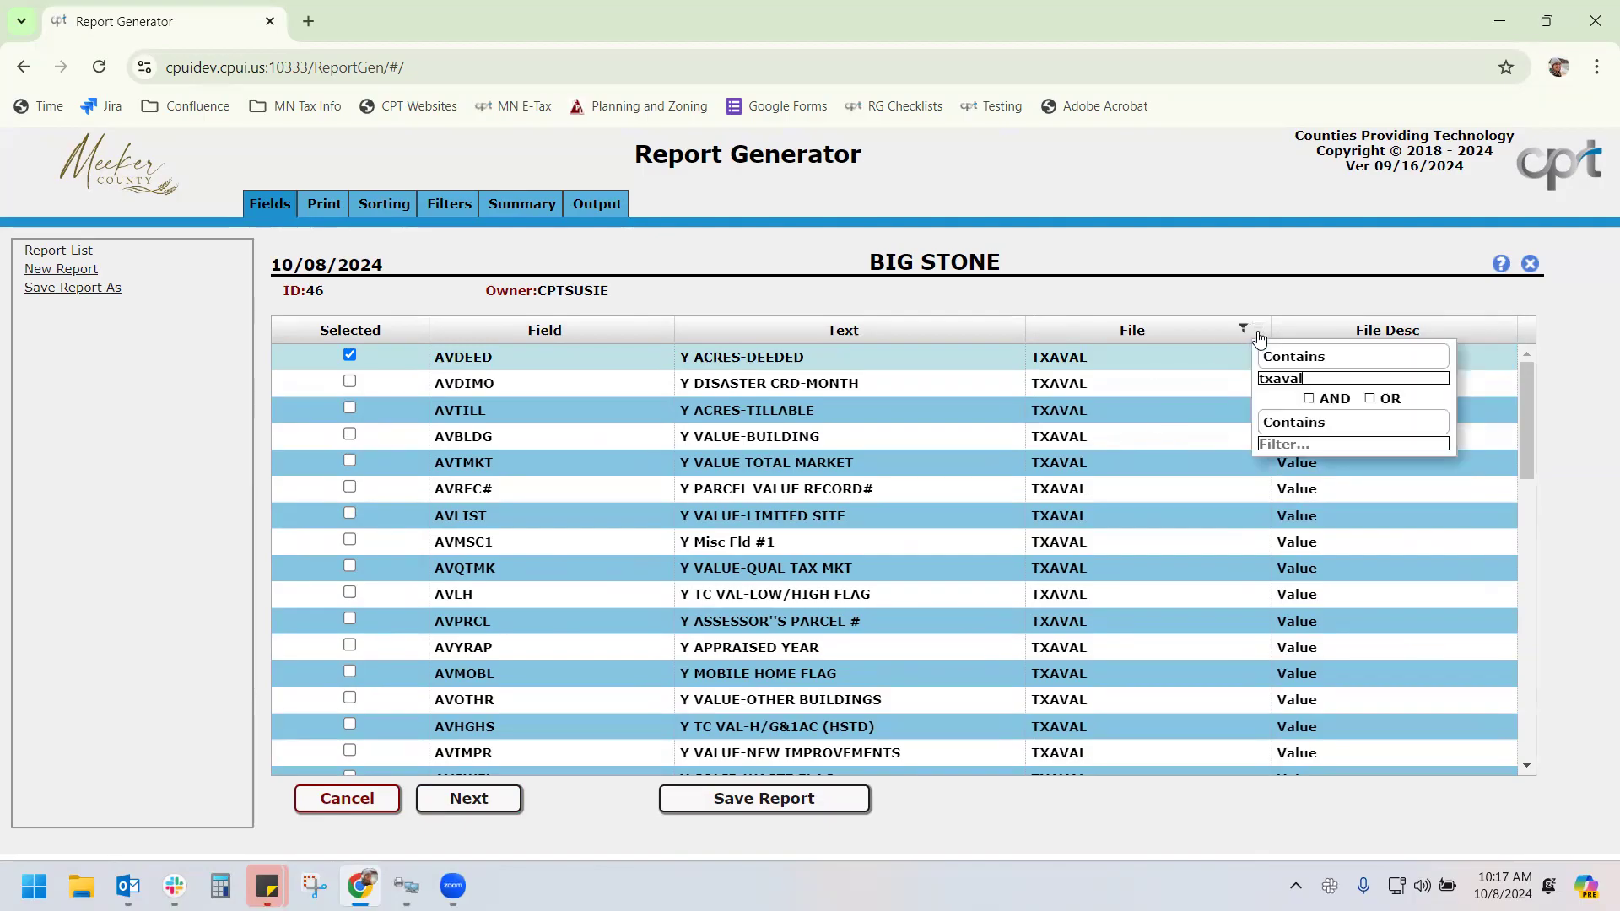
double_click(1291, 378)
key("BackSpace")
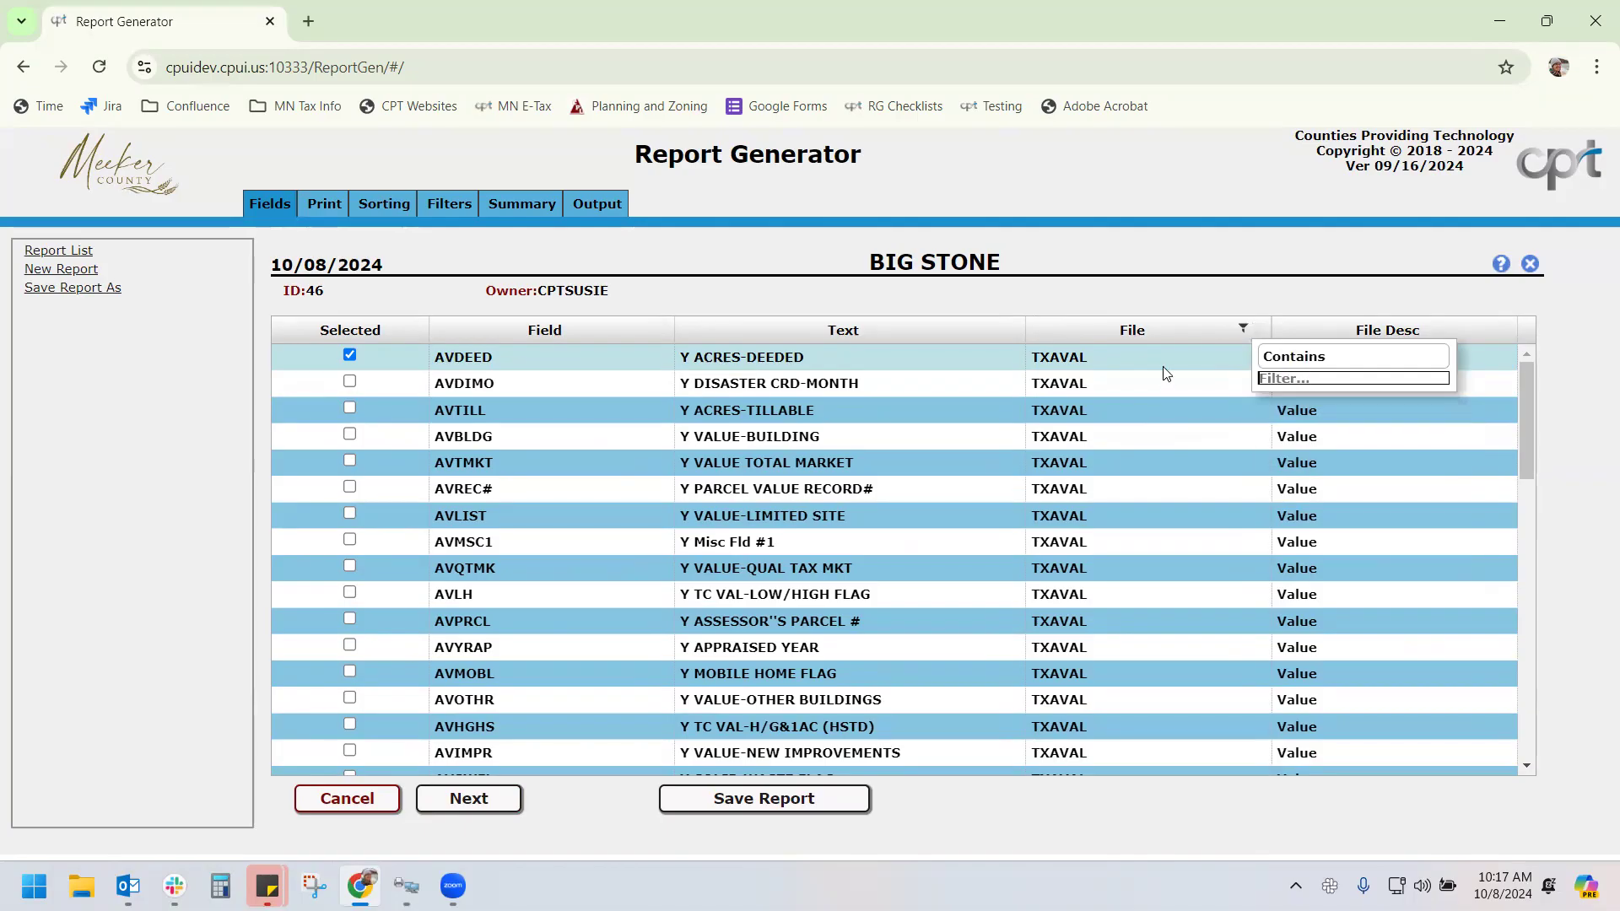
left_click(1295, 296)
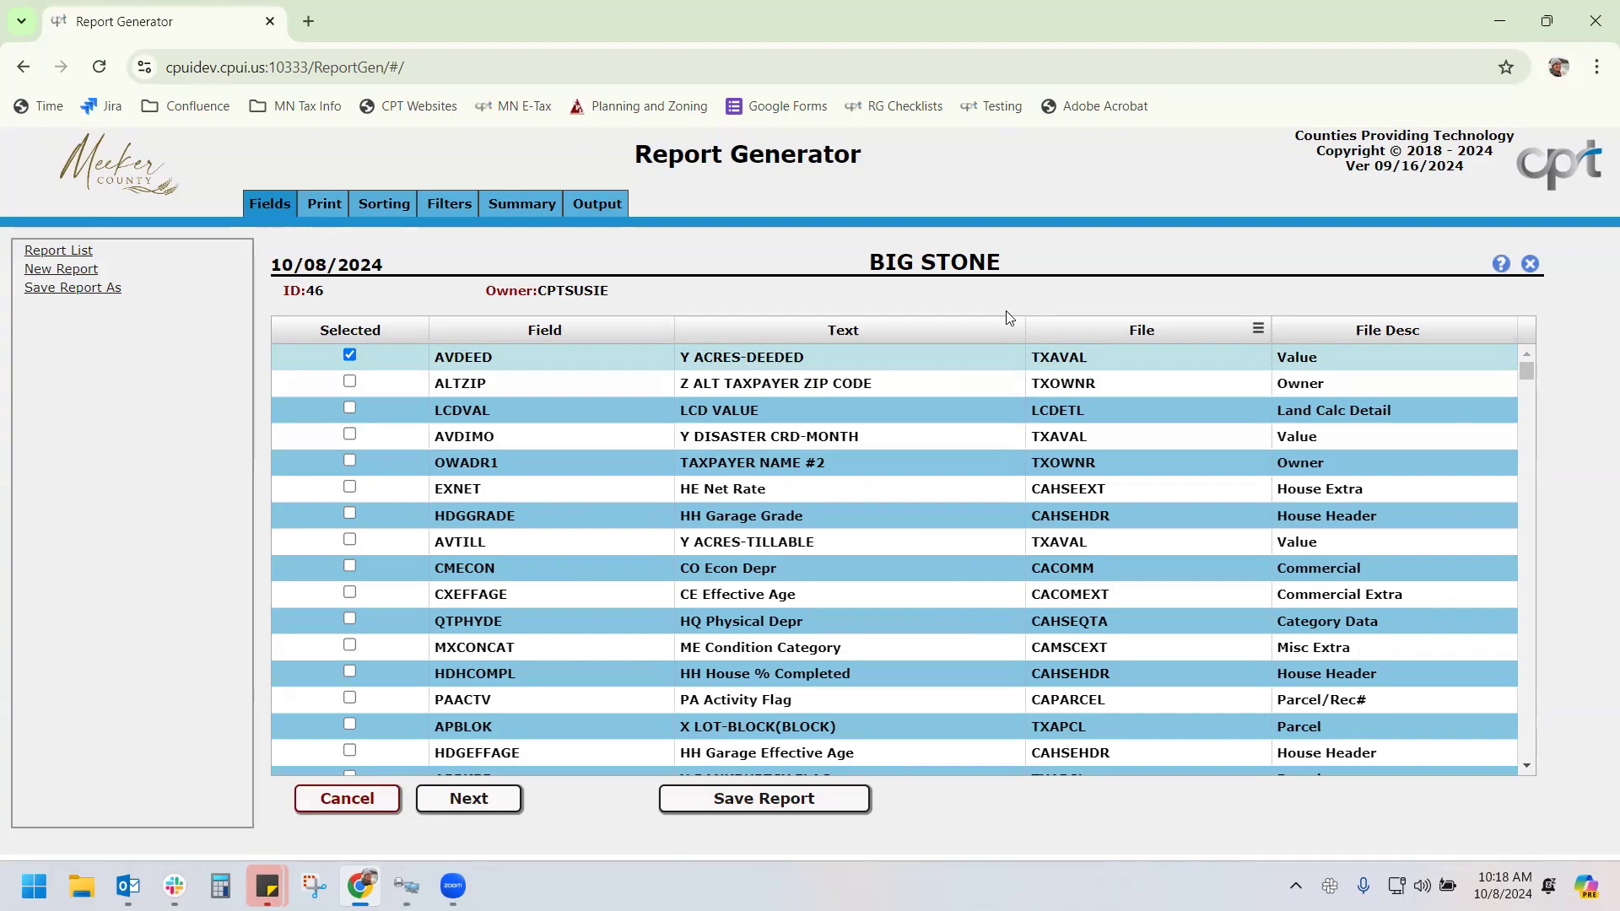
Filter Text starting with 'Y', replace AVDEED with the AVBLDG building value field
left_click(1011, 333)
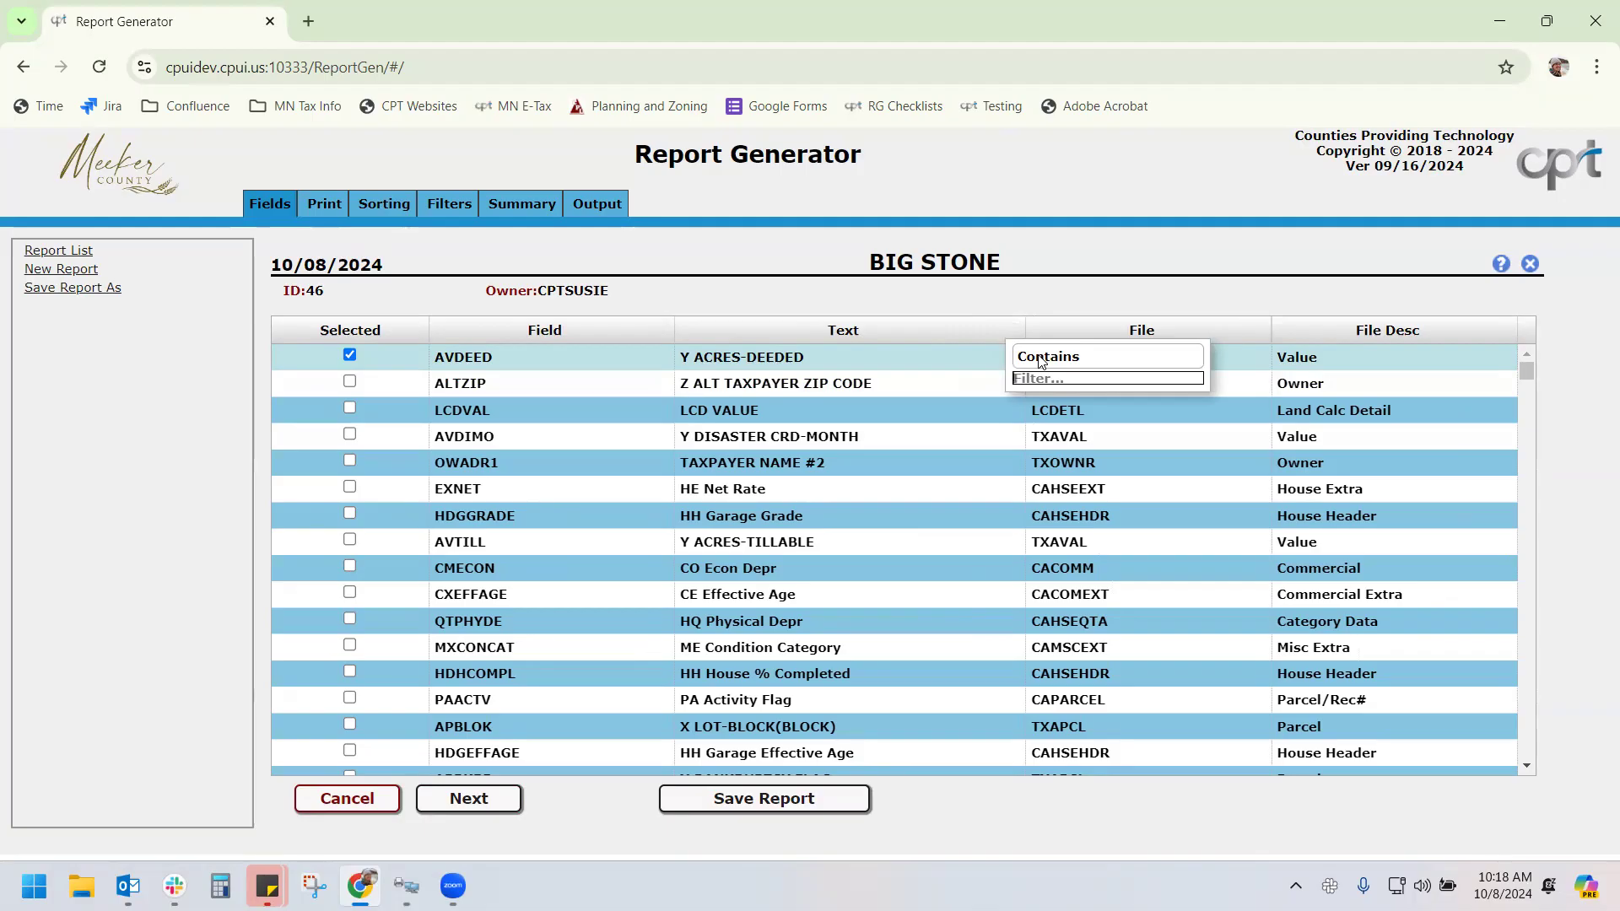
left_click(1041, 361)
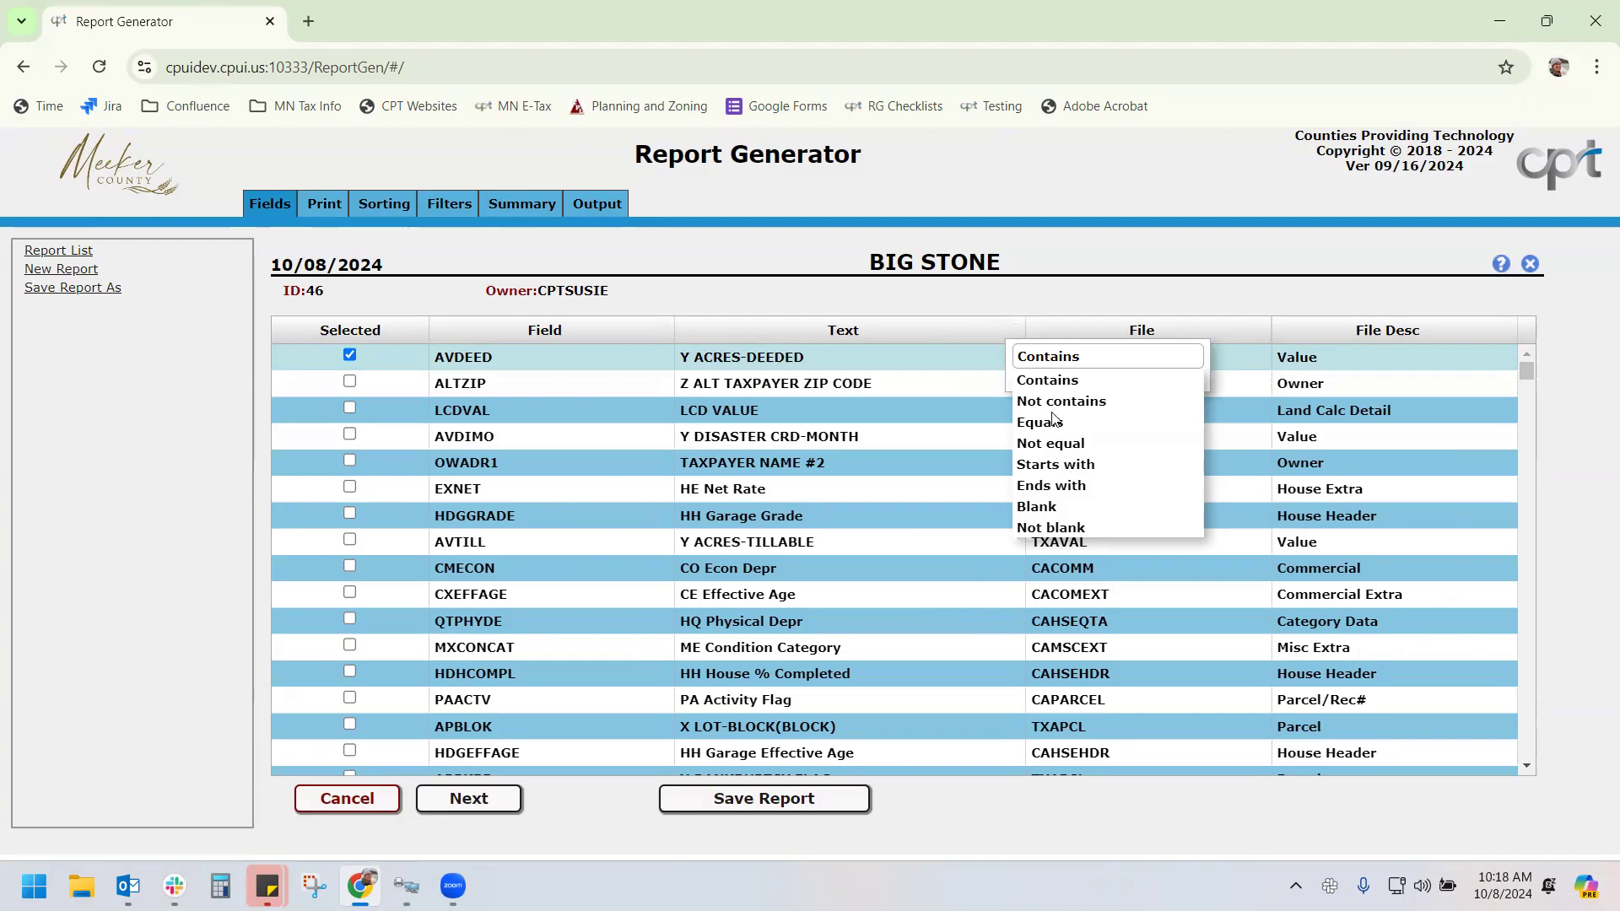
left_click(1055, 464)
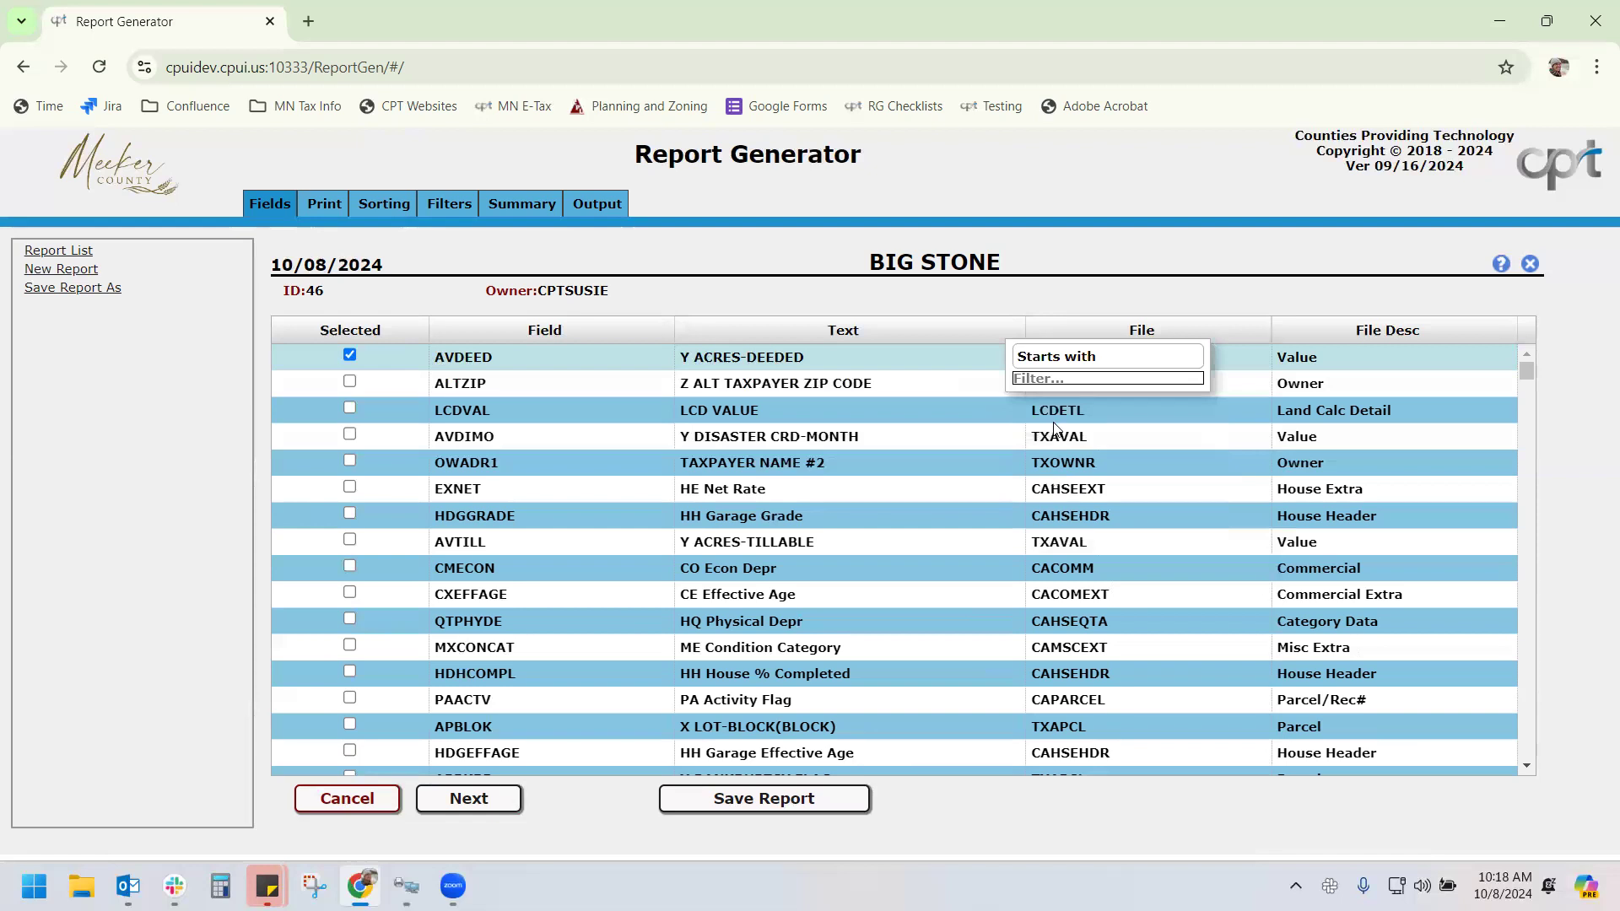
type("Y")
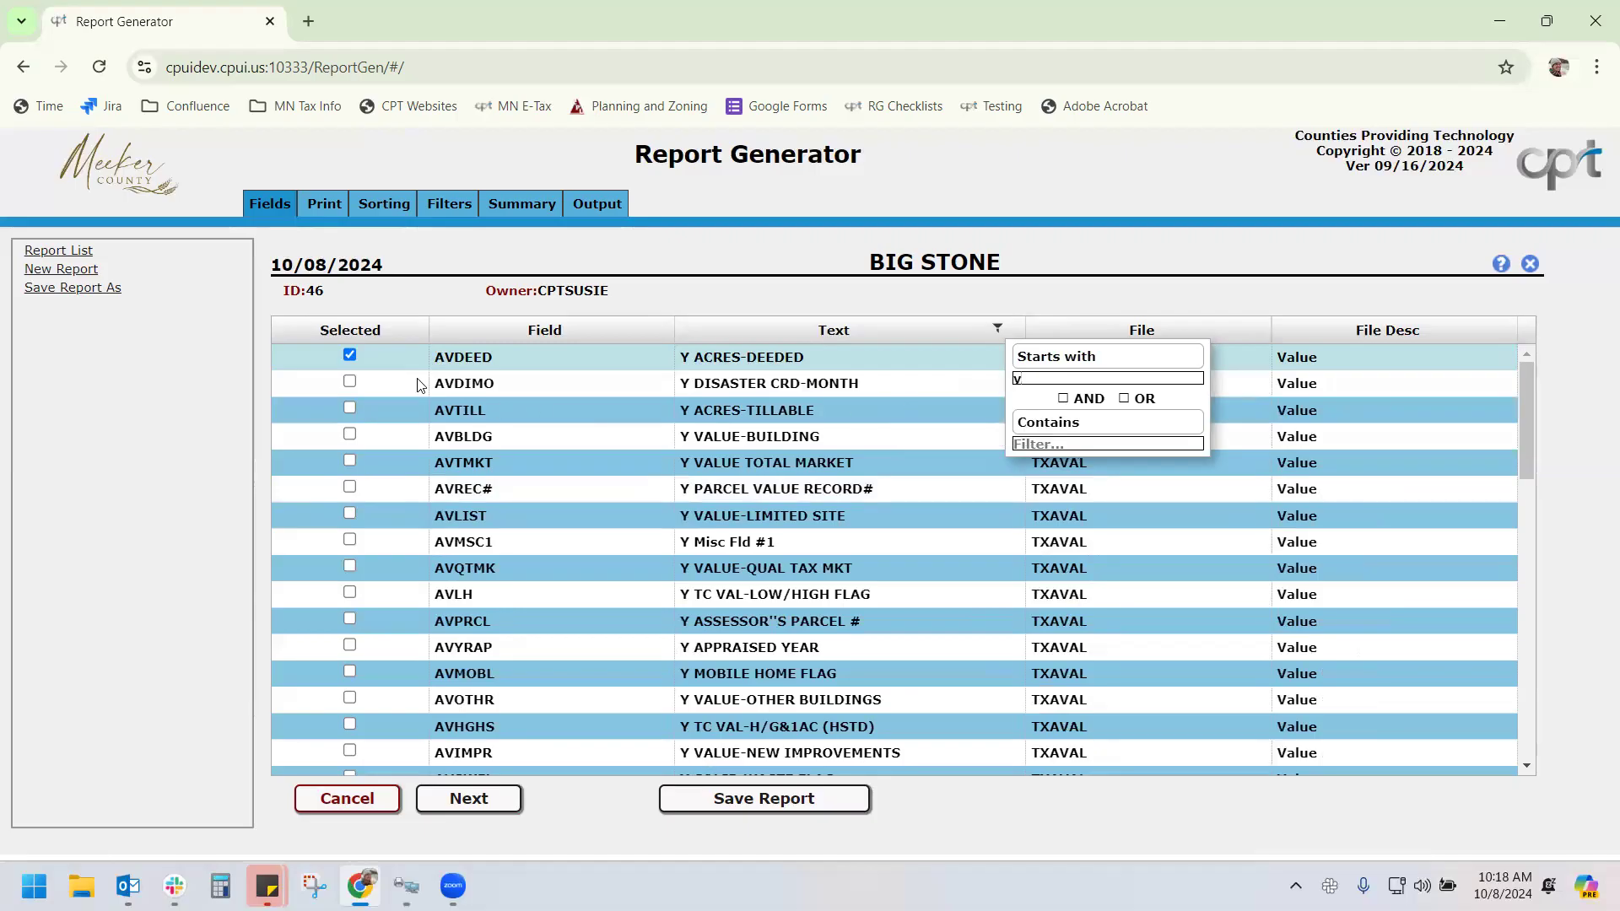
left_click(350, 355)
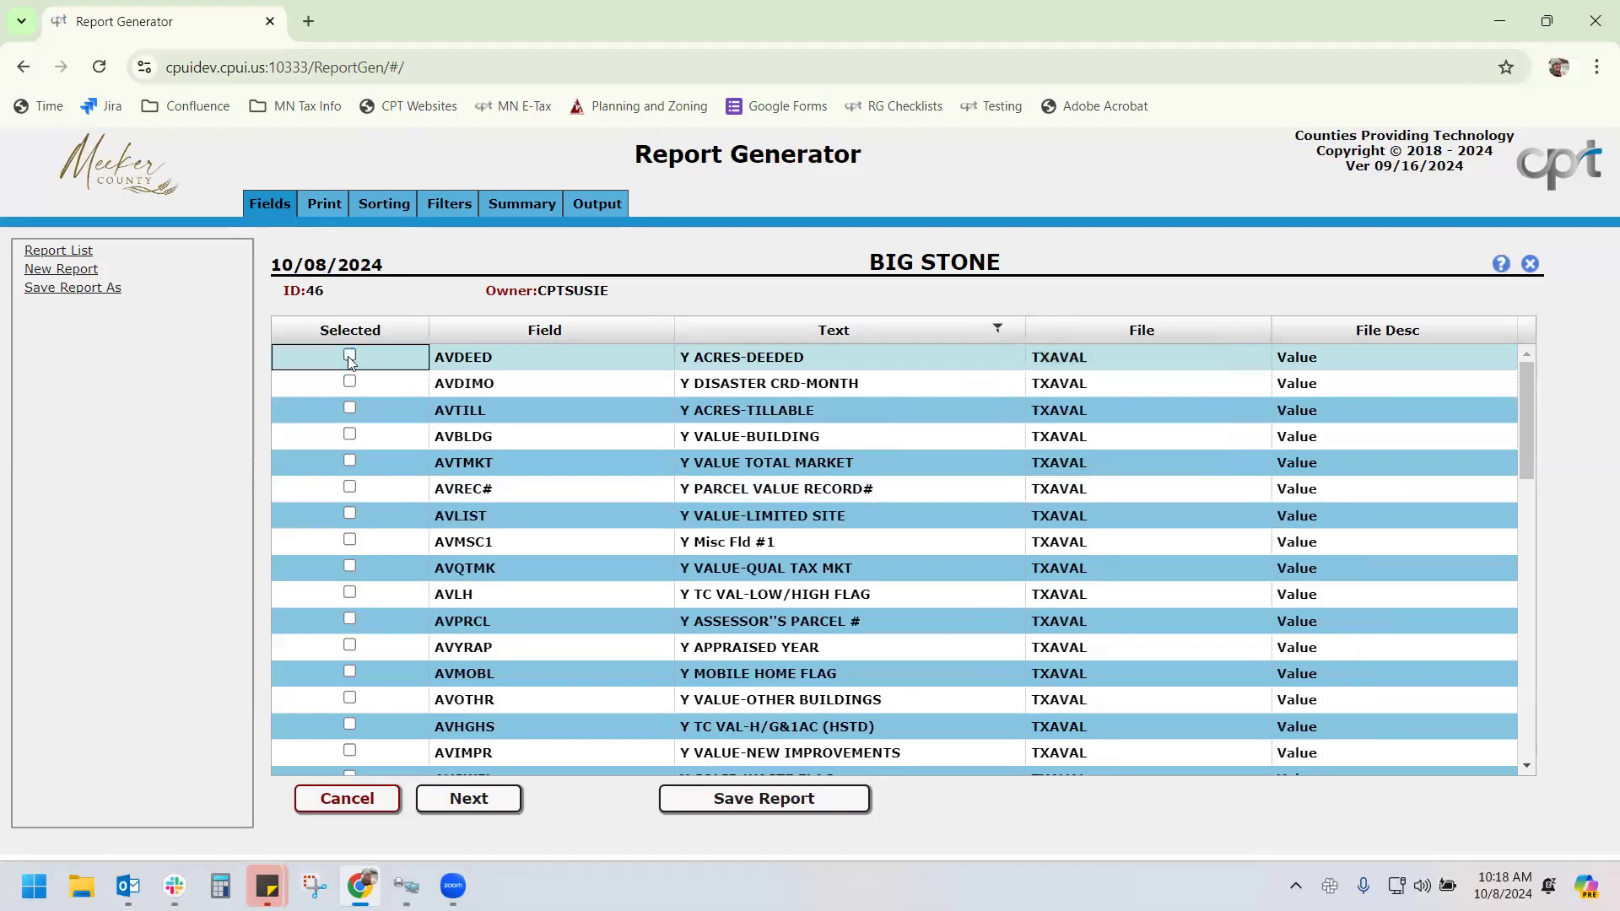
left_click(350, 435)
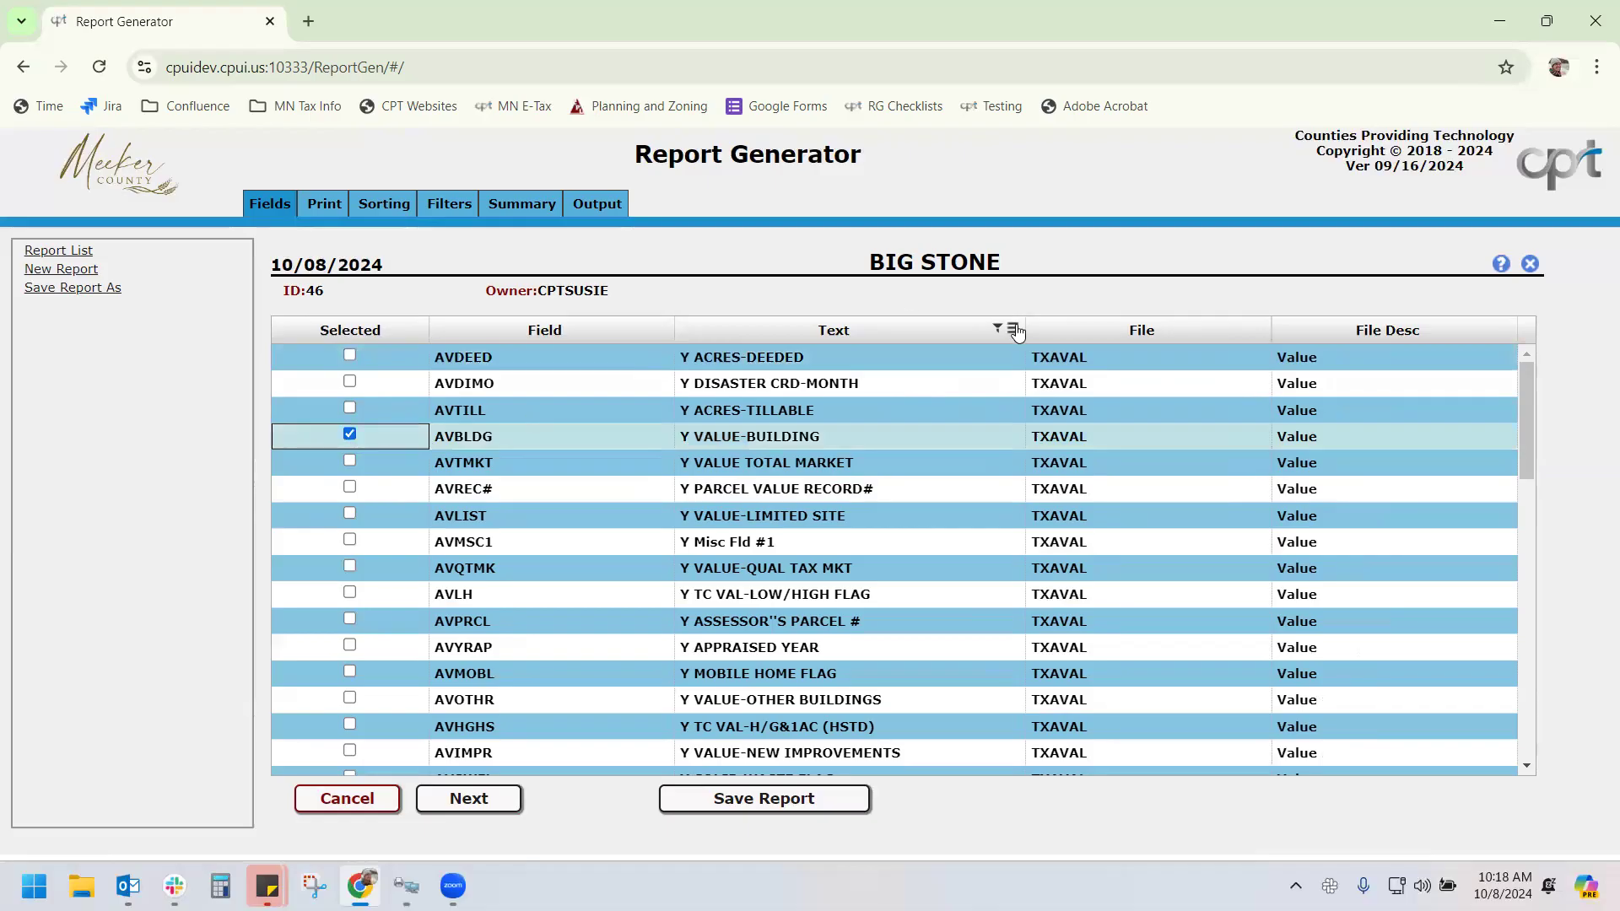
Filter Text on 'house' and add the AVHOUS house & garage value field
left_click(1016, 330)
left_click(1054, 447)
type("house")
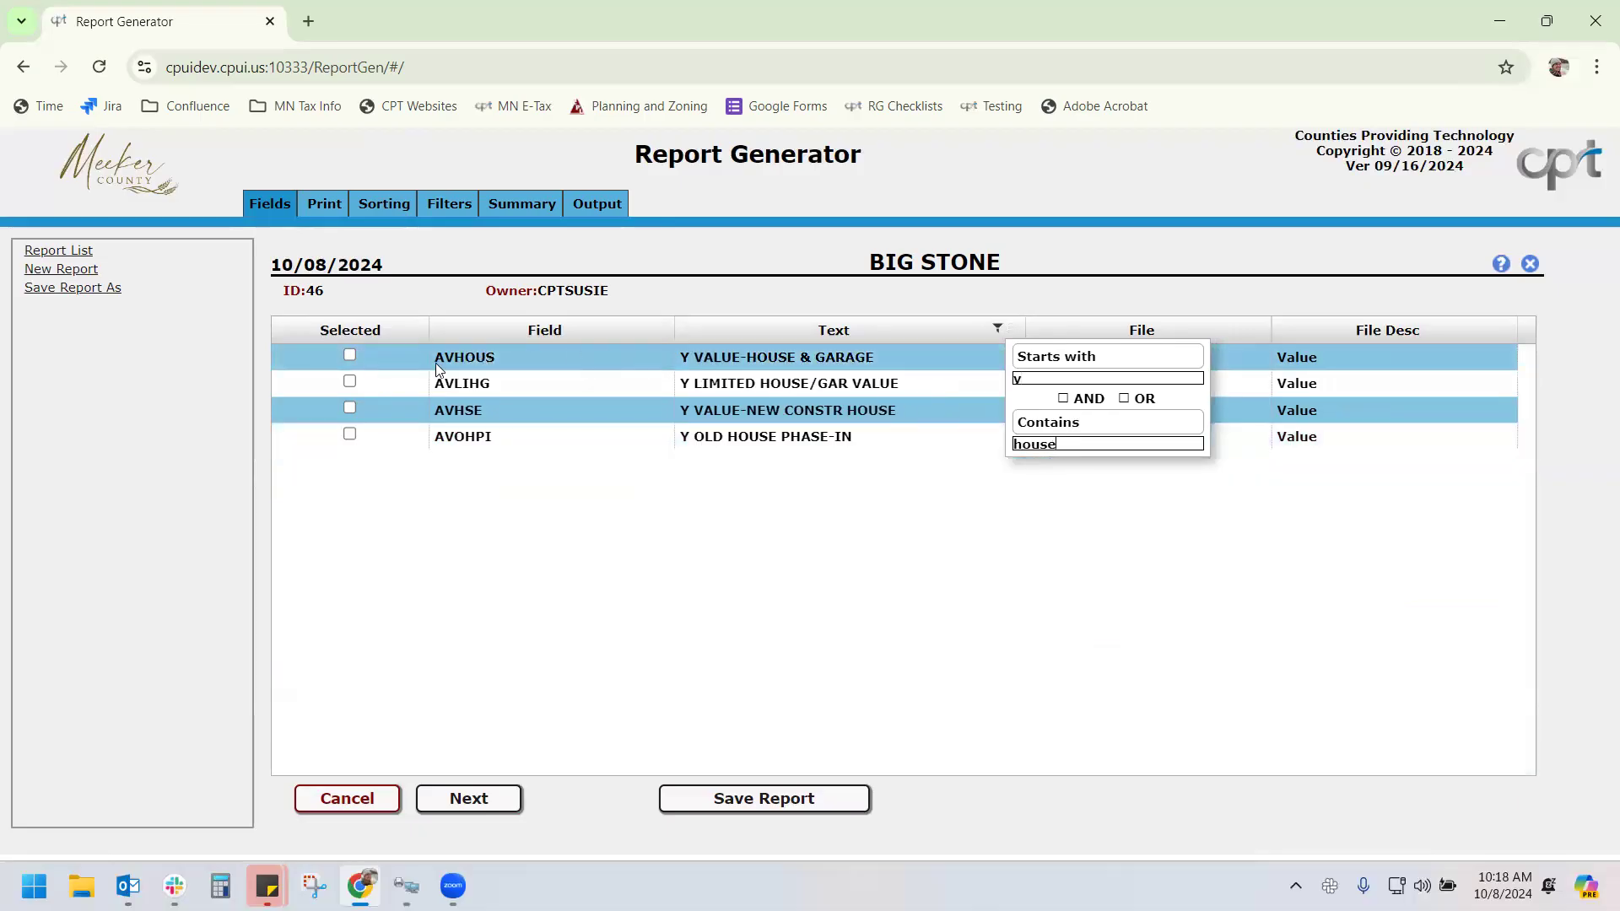
left_click(351, 355)
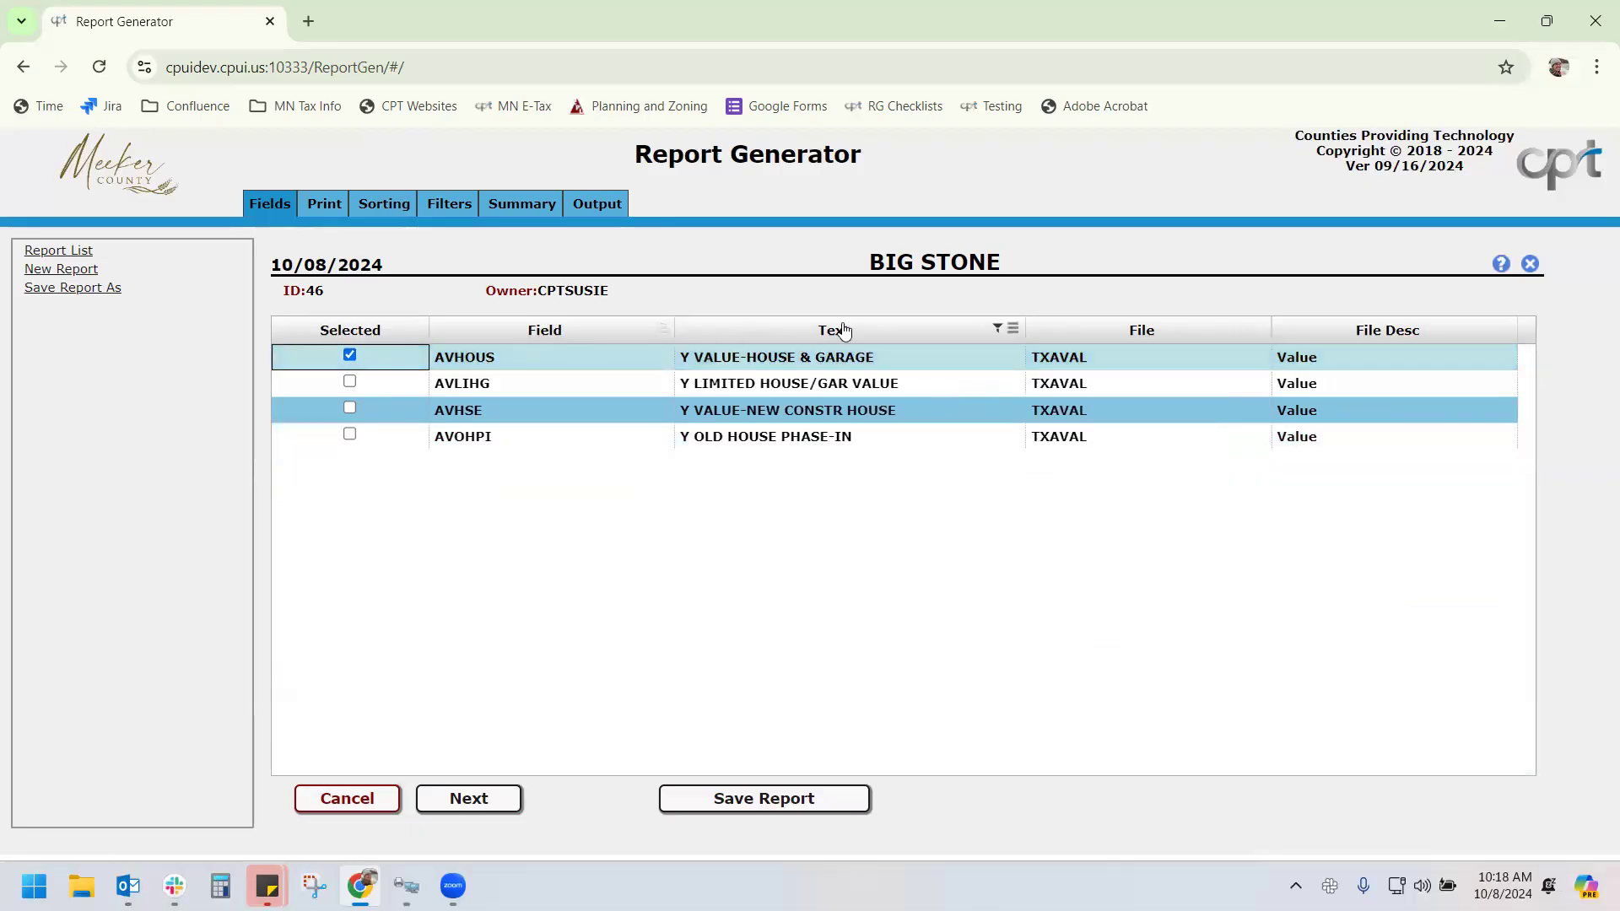
Clear the Text filter and switch it to a Contains condition, then go to the IBM i terminal
left_click(1014, 330)
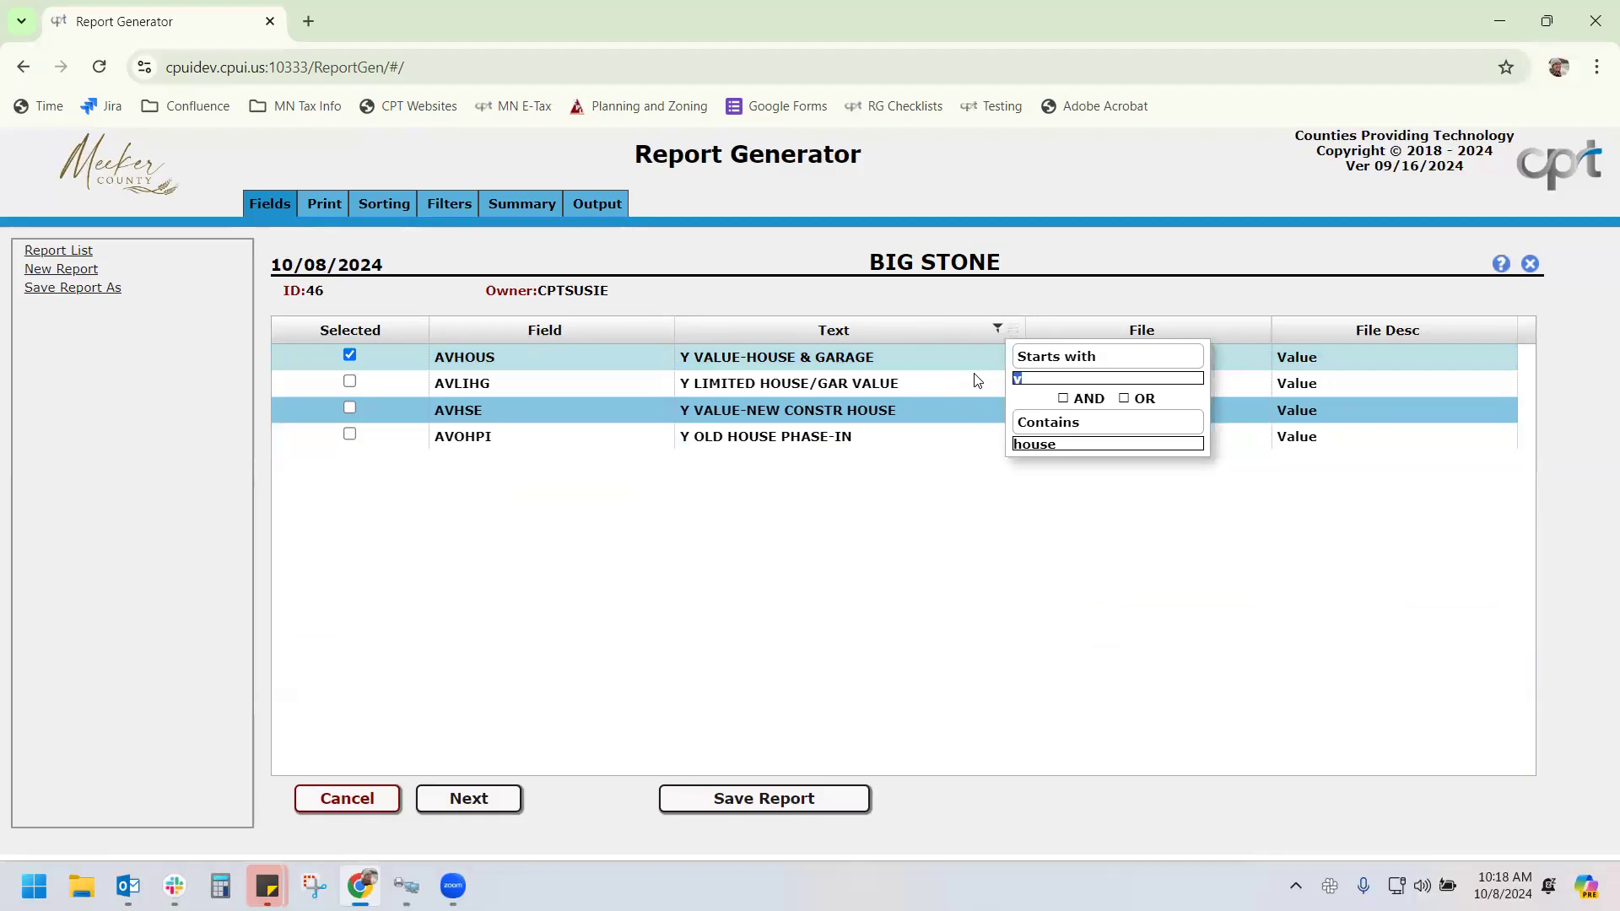
key("BackSpace")
left_click(1054, 356)
left_click(1061, 382)
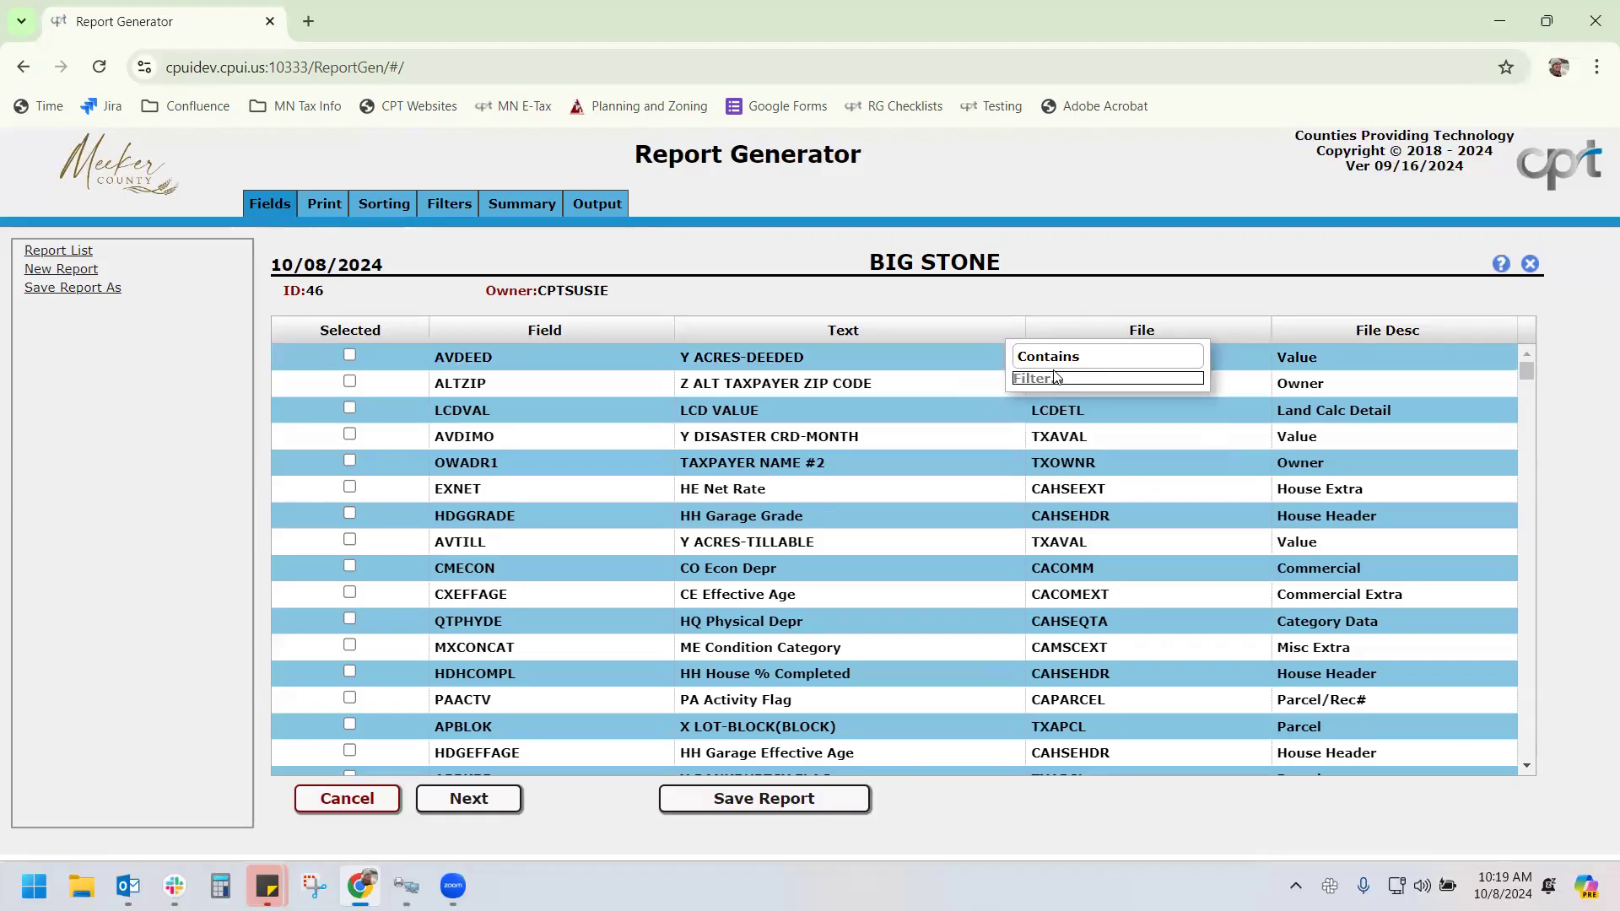
type("parc")
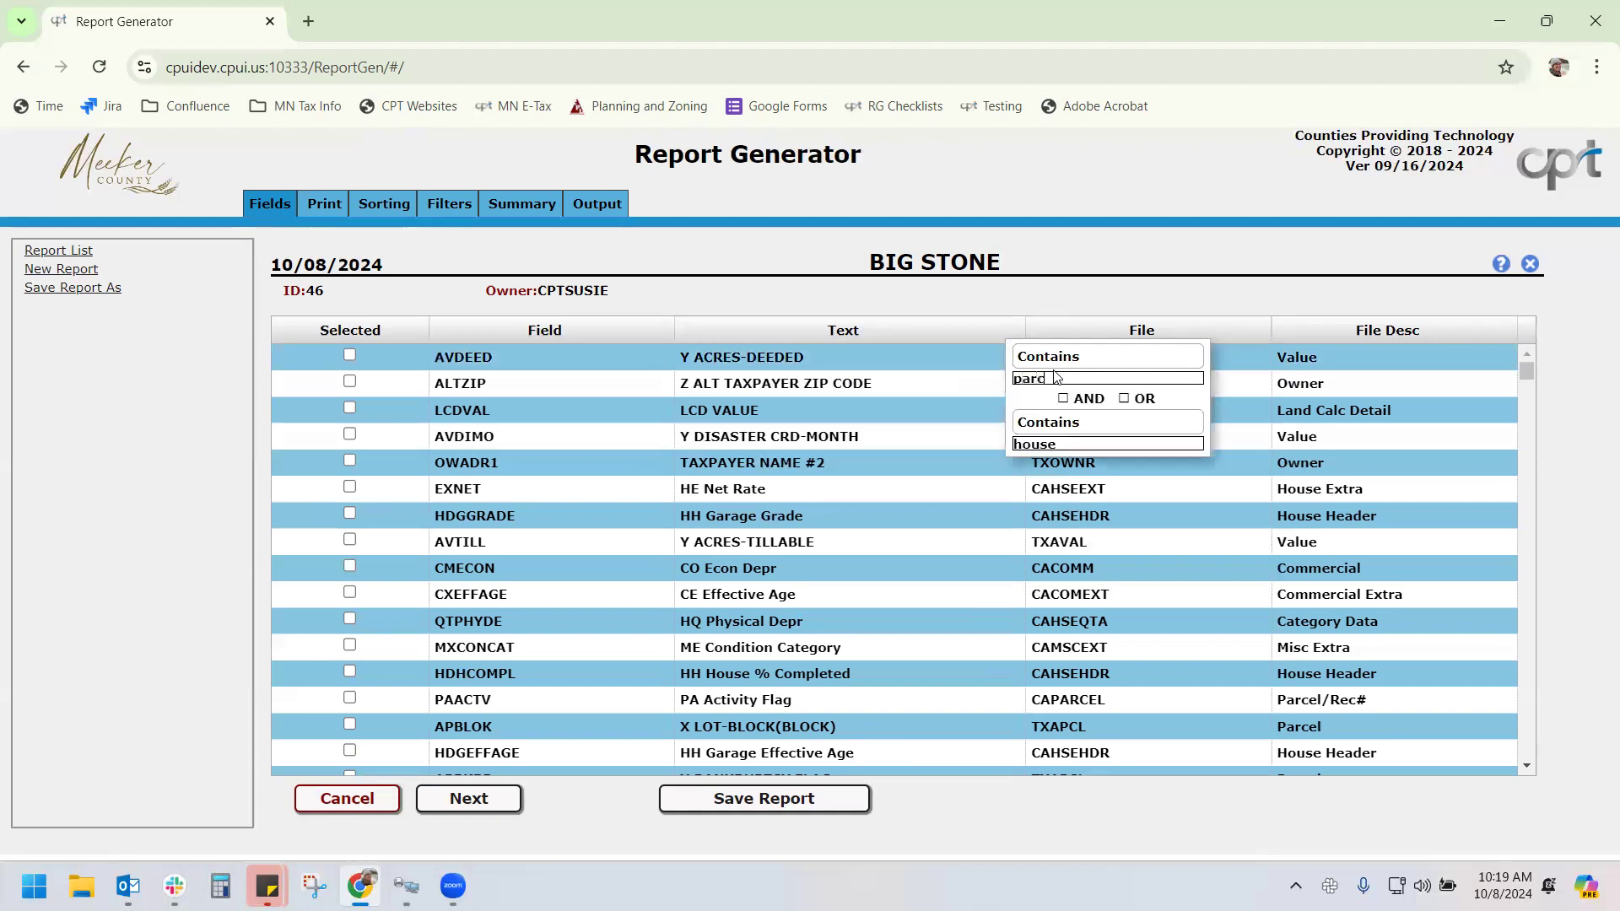
key("BackSpace")
key("BackSpace")
key("BackSpace")
key("BackSpace")
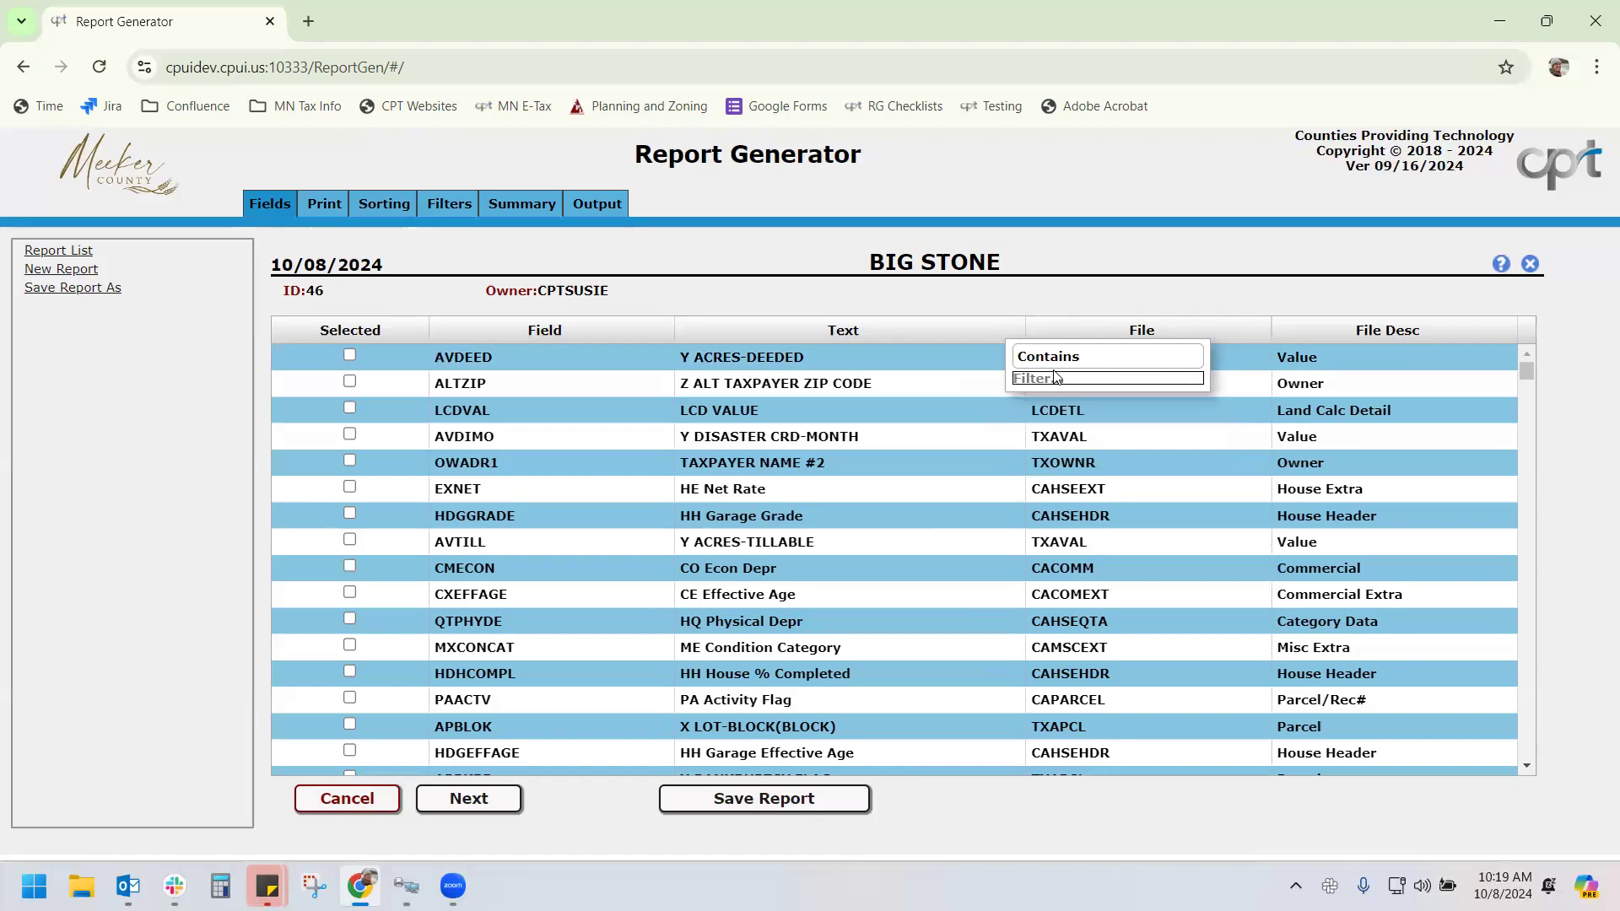
mouse_move(1004, 437)
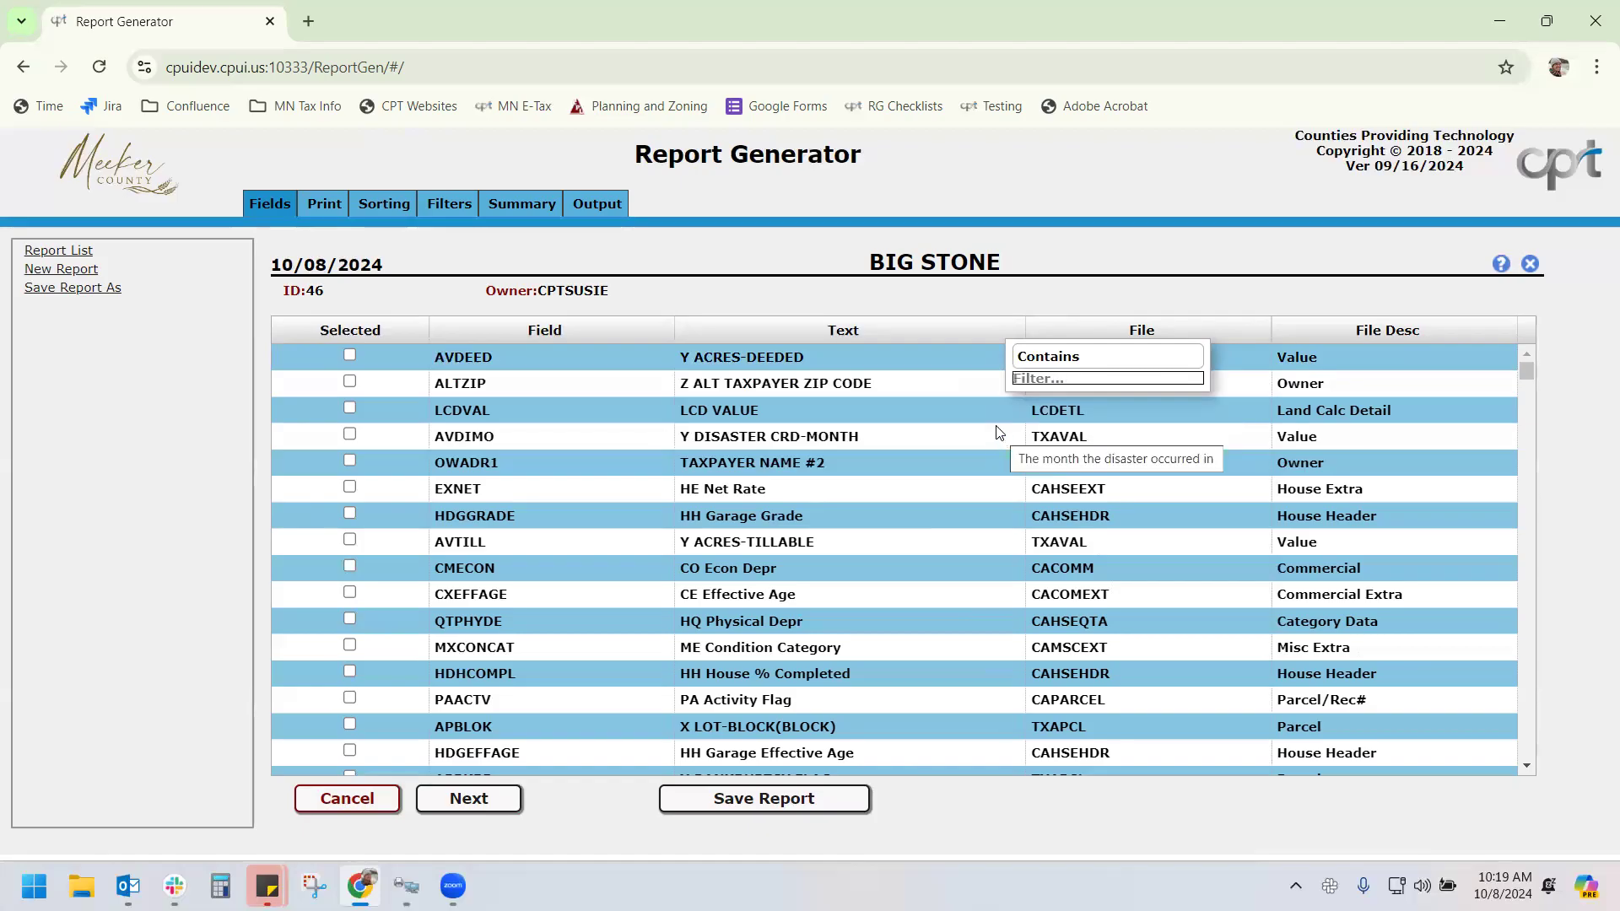
left_click(406, 885)
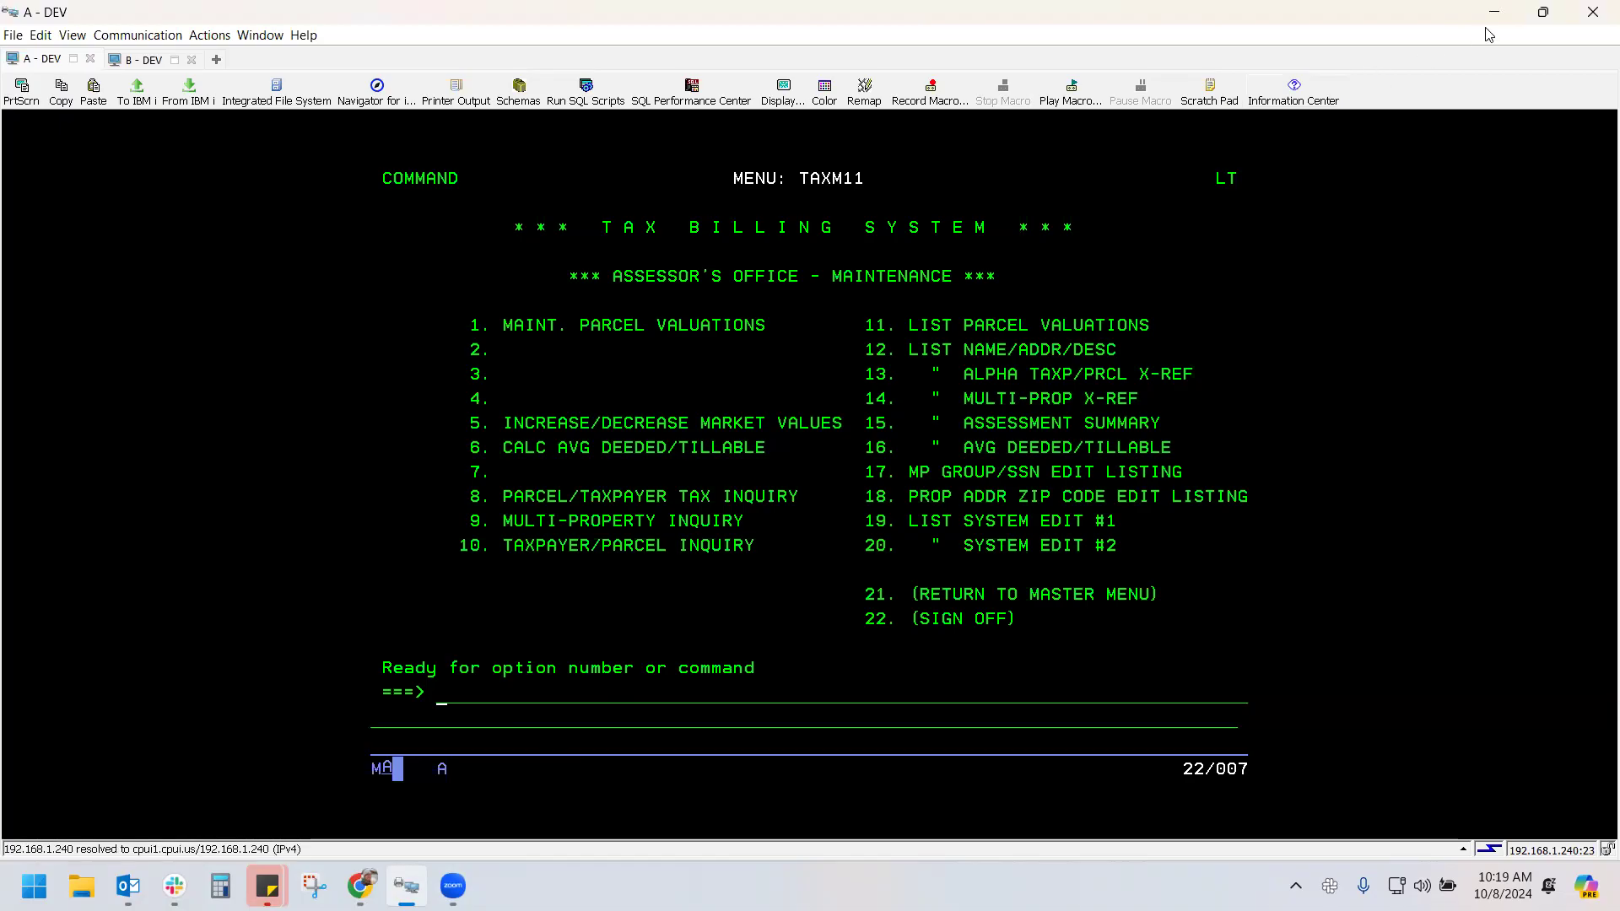
Enter CPTREPGEN on the TAXM11 command line and minimize the terminal
type("CPTREPGEN")
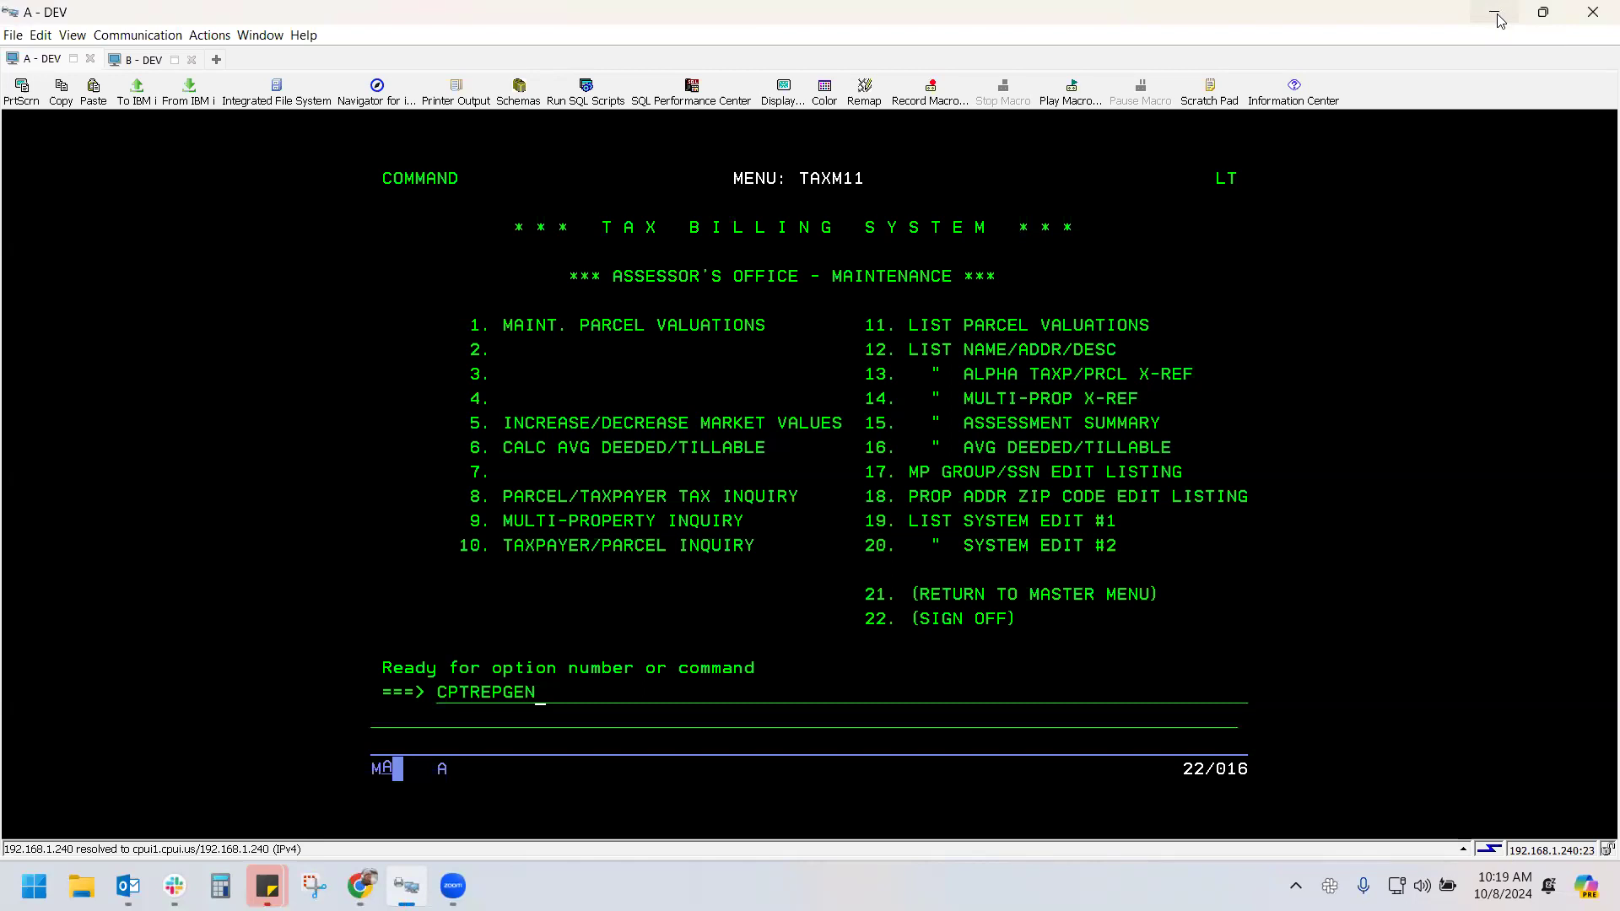
left_click(1494, 15)
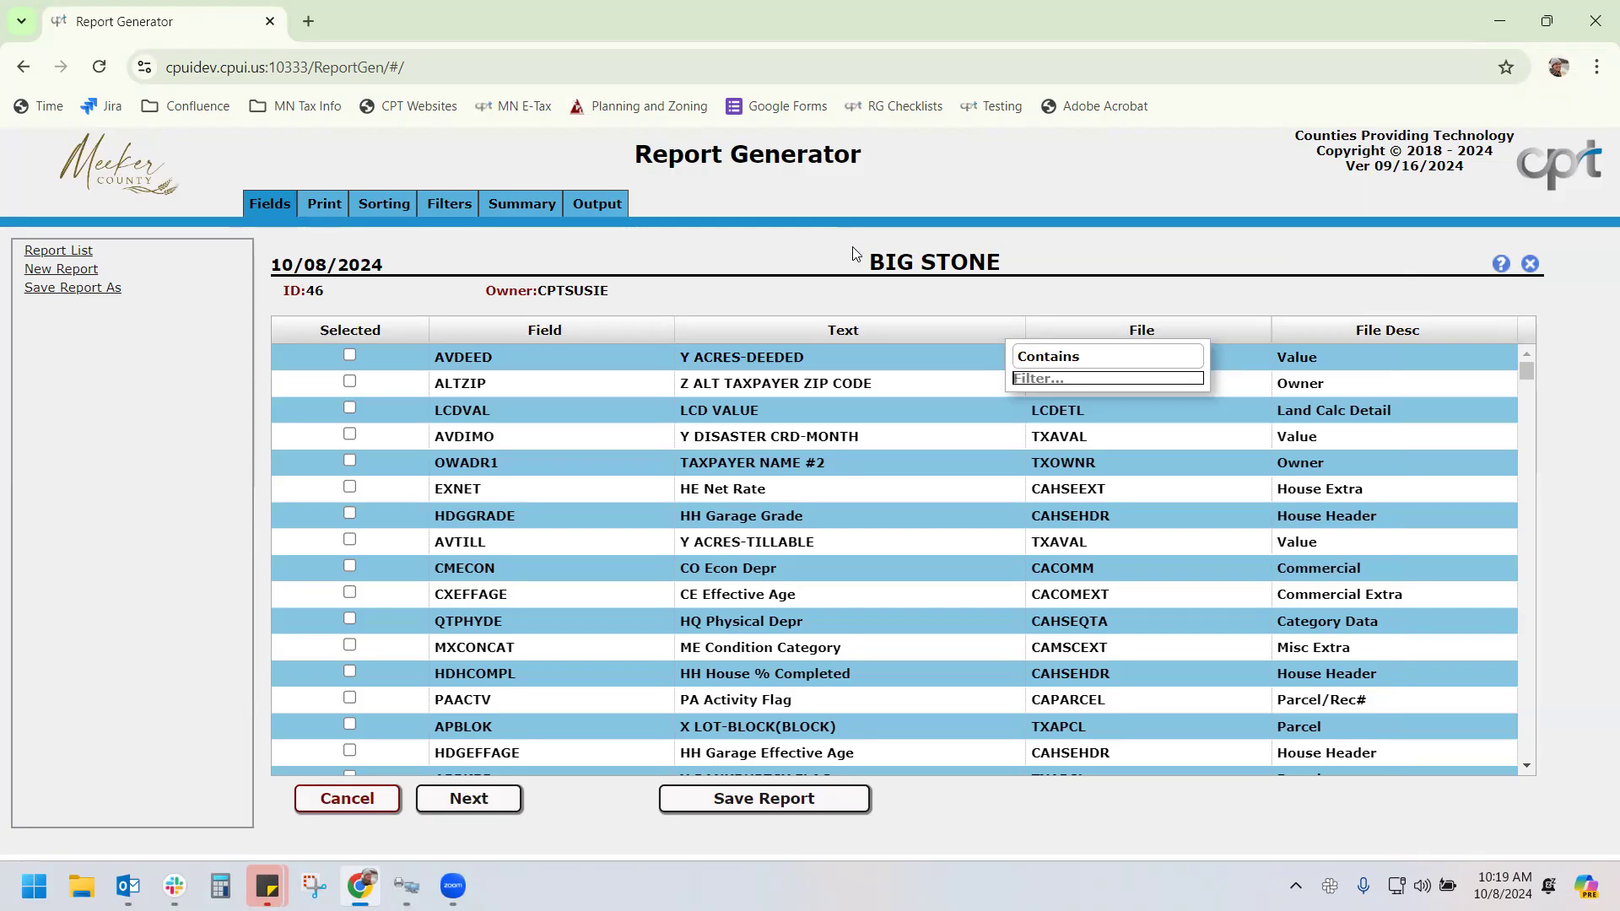
Filter Text on 'parcel' and add the APPRCL parcel number and AVREC# parcel value record# fields
type("parcel")
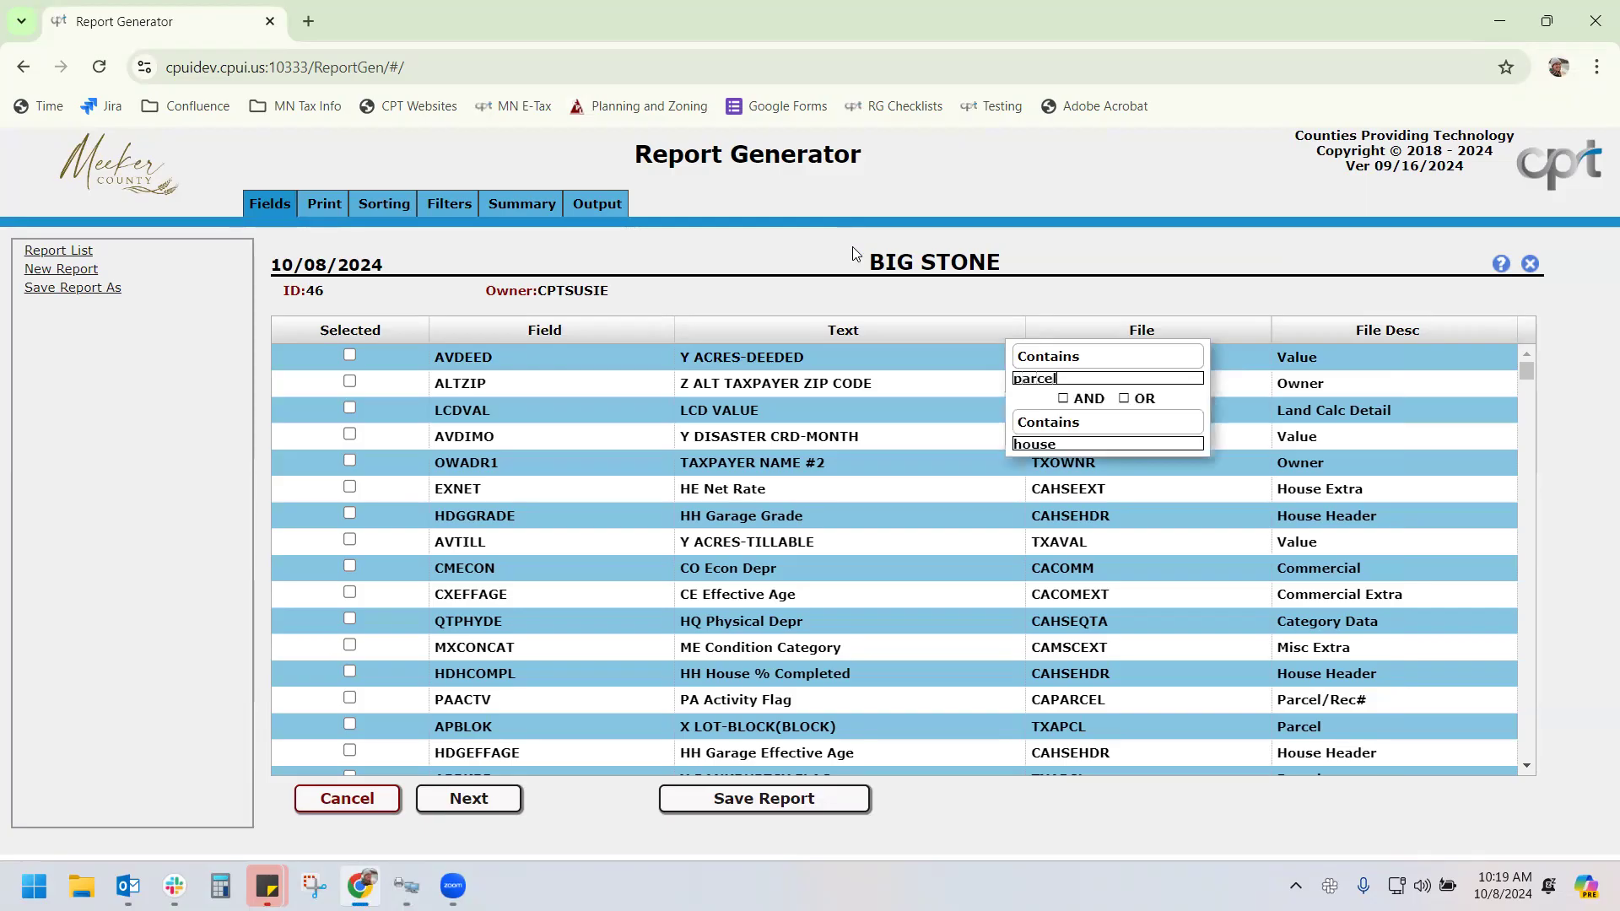
left_click_drag(1057, 444, 965, 448)
key("BackSpace")
left_click(1067, 274)
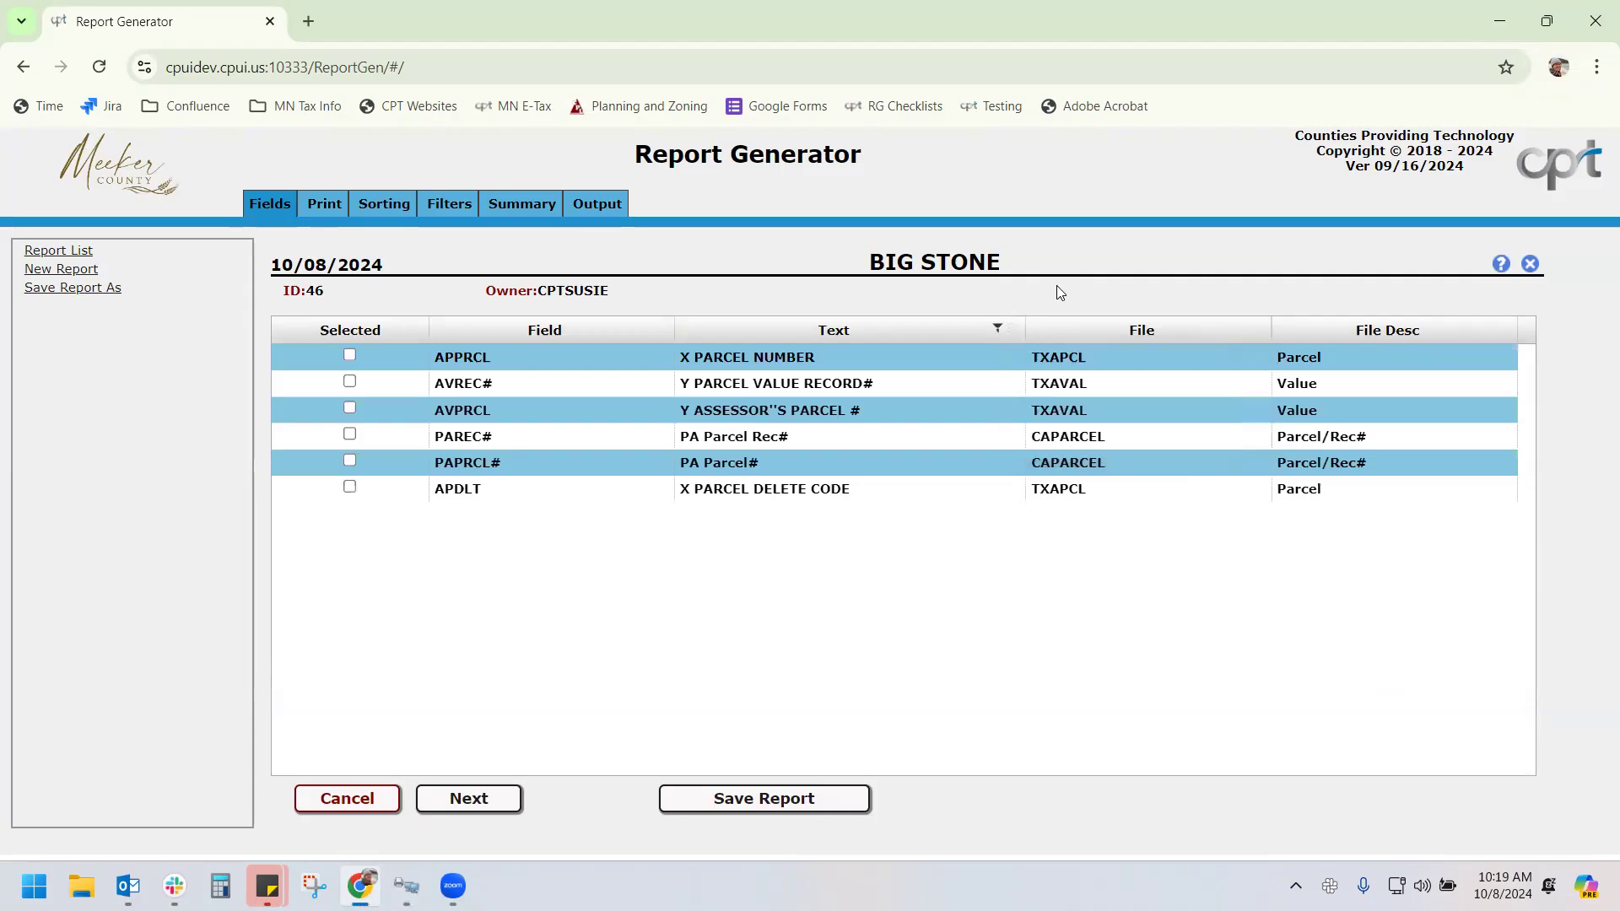
left_click(1013, 331)
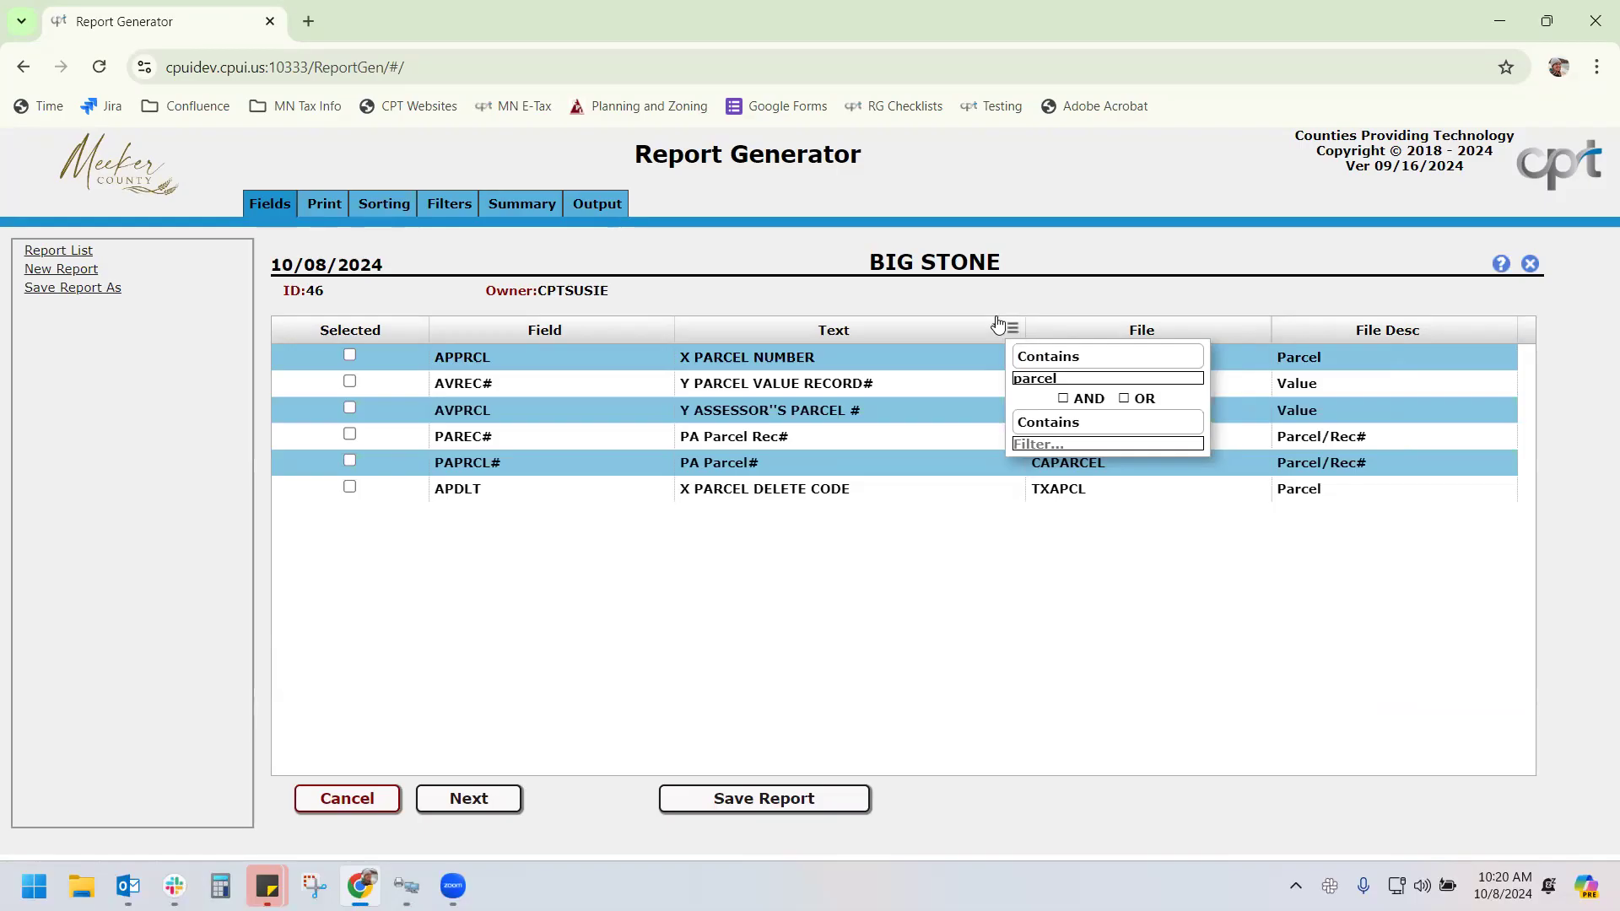
left_click(349, 355)
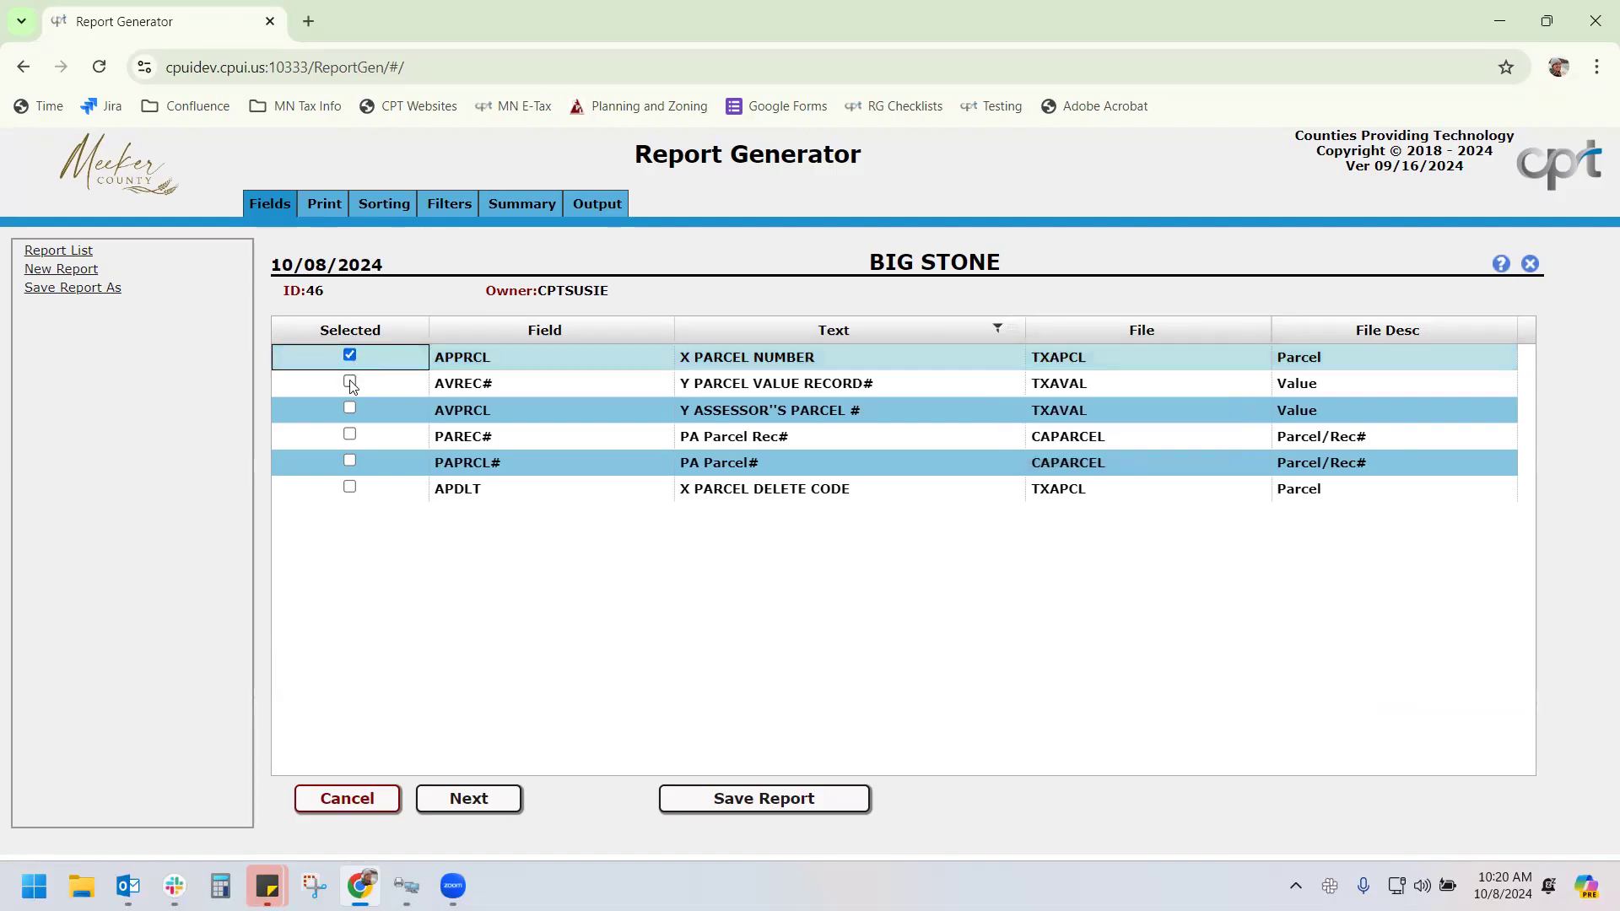
left_click(349, 382)
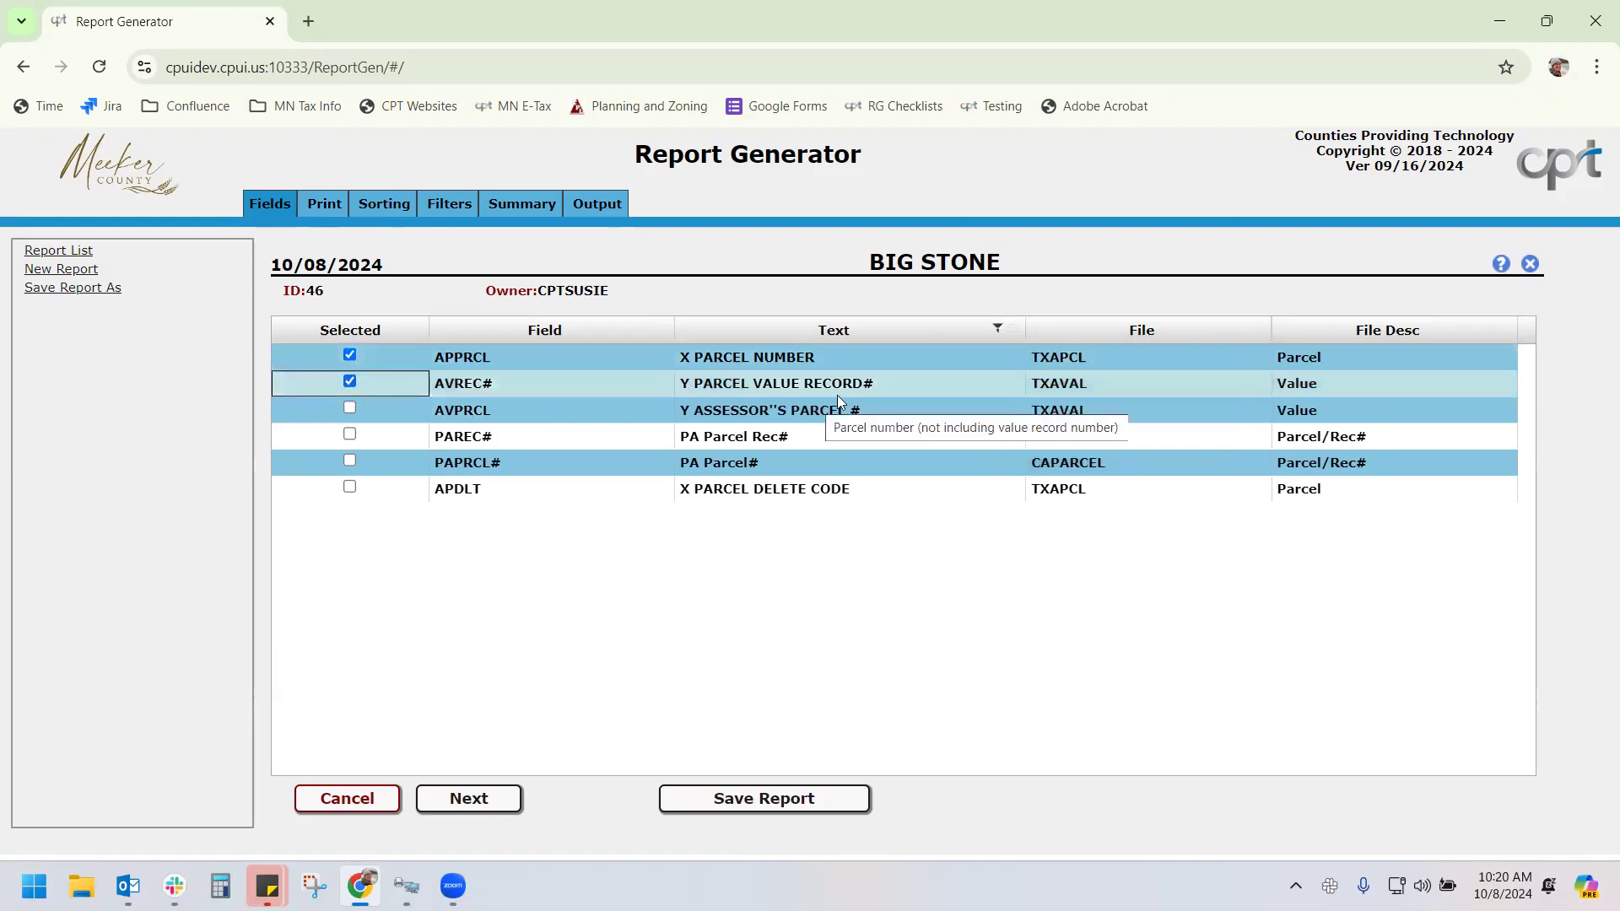
Change the Text filter to 'twp', add the APCITY TWP/CITY# field, then clear the filter
left_click(1015, 331)
left_click_drag(1058, 378, 995, 371)
type("twp")
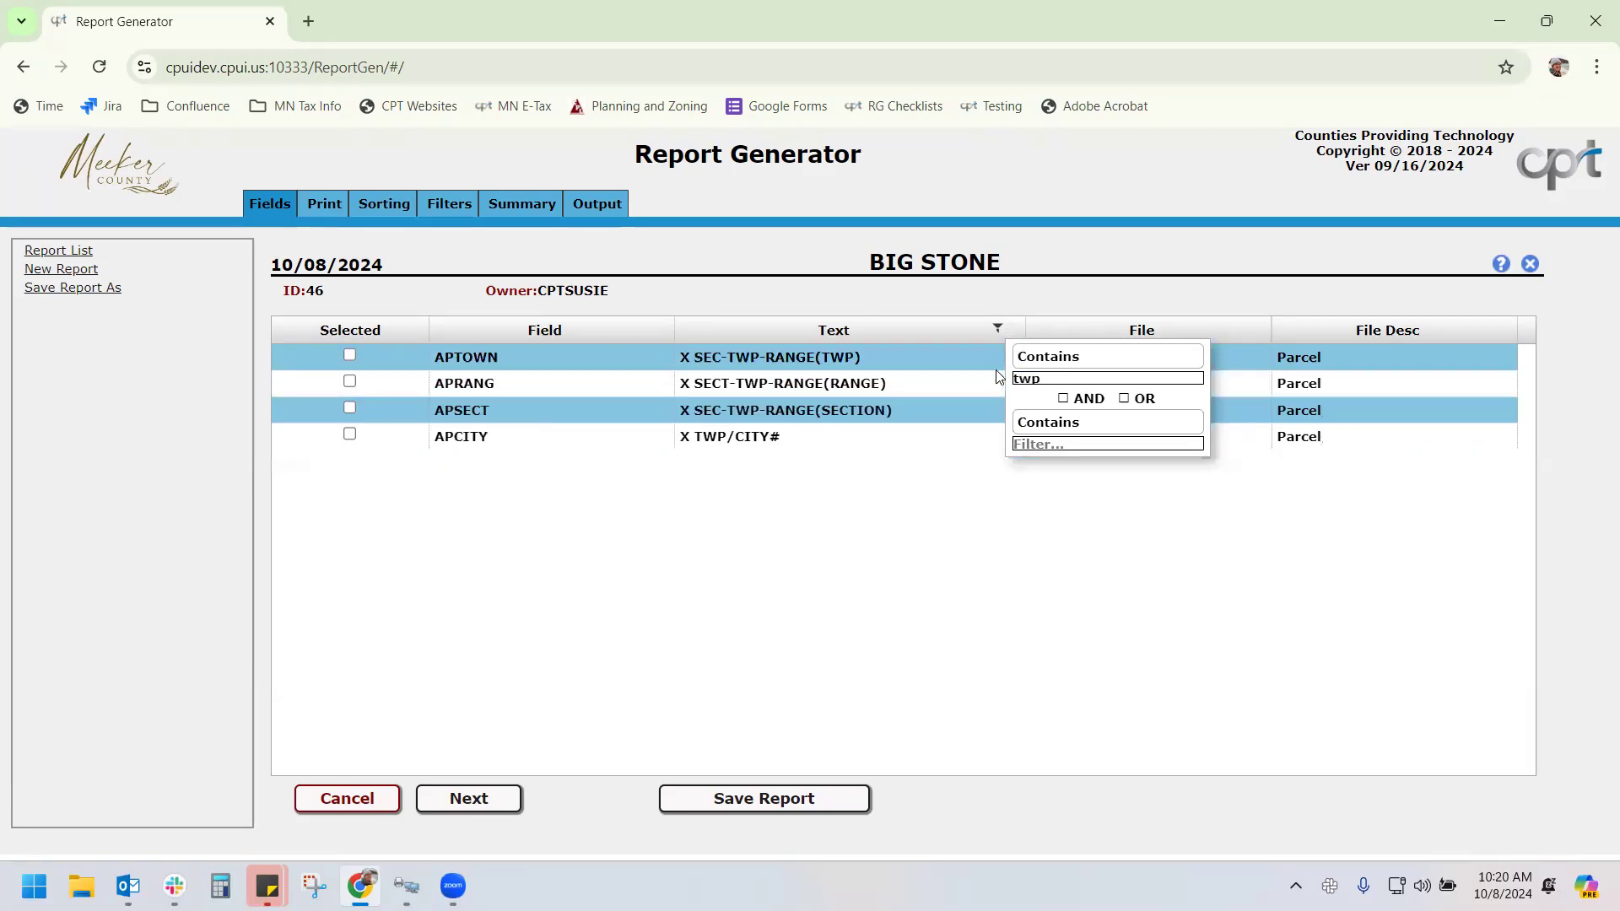
left_click(349, 433)
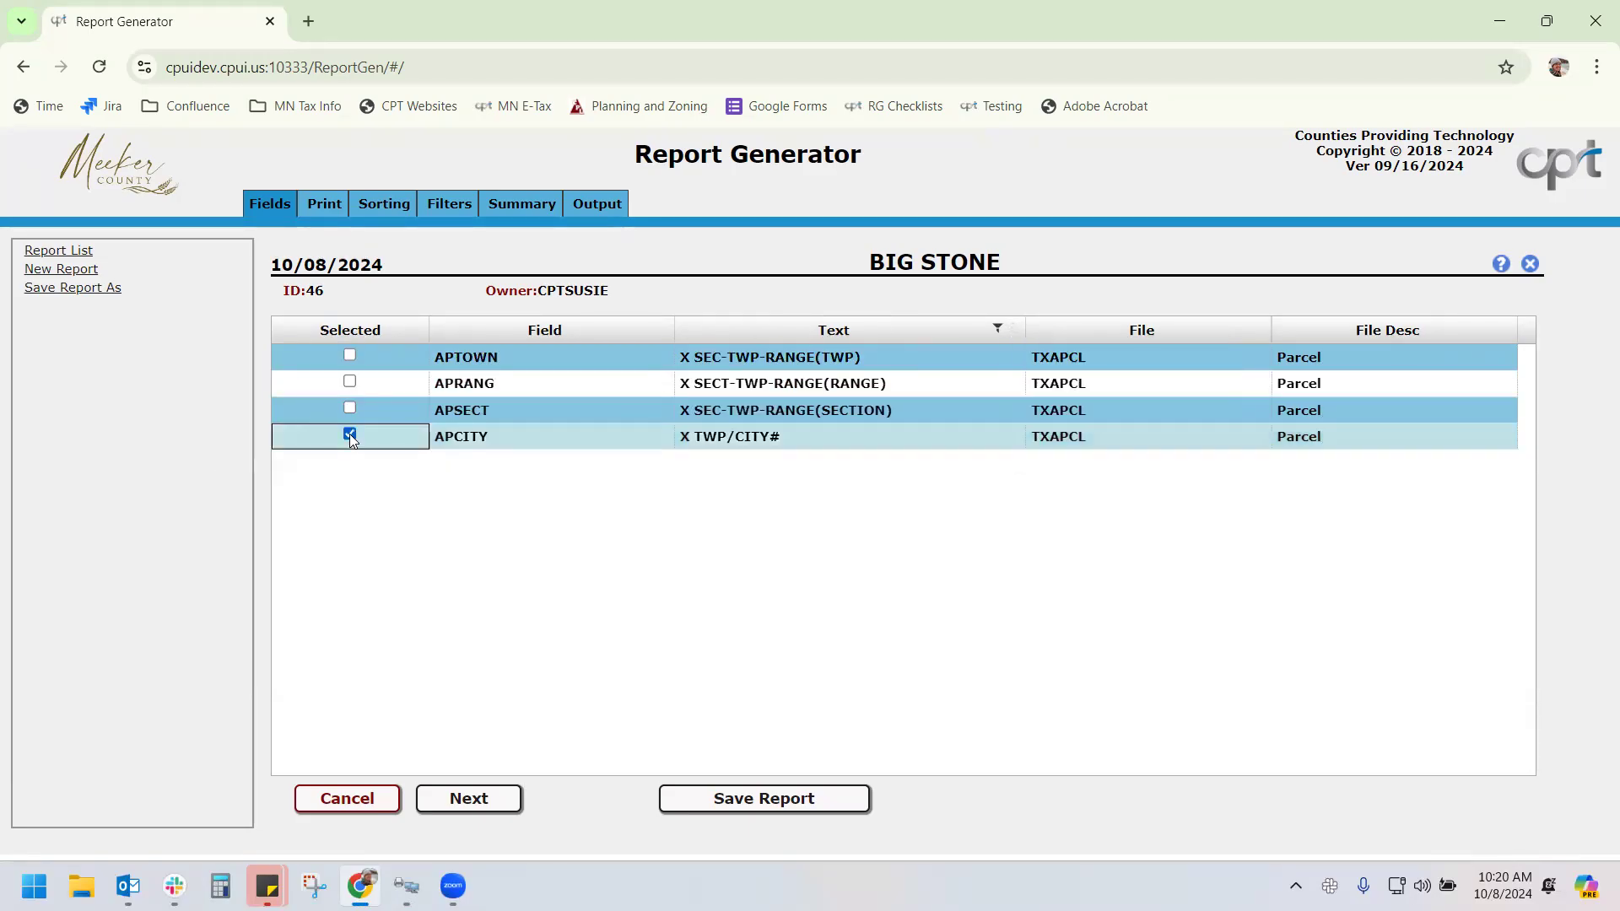
left_click(1011, 330)
left_click_drag(1044, 378, 981, 373)
key("BackSpace")
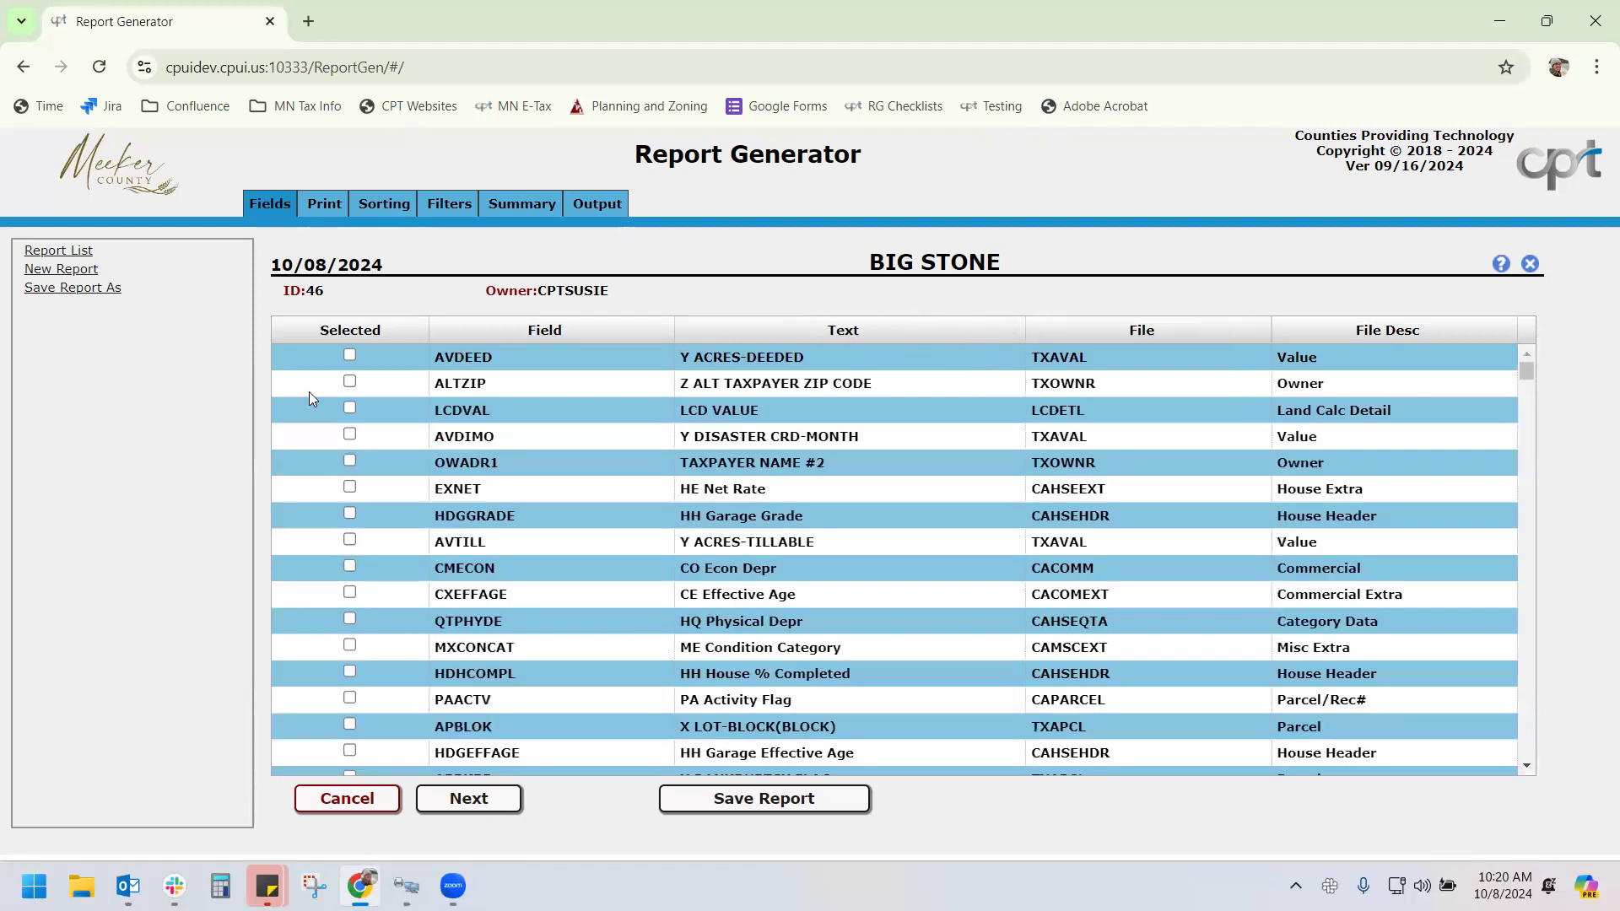
left_click(352, 334)
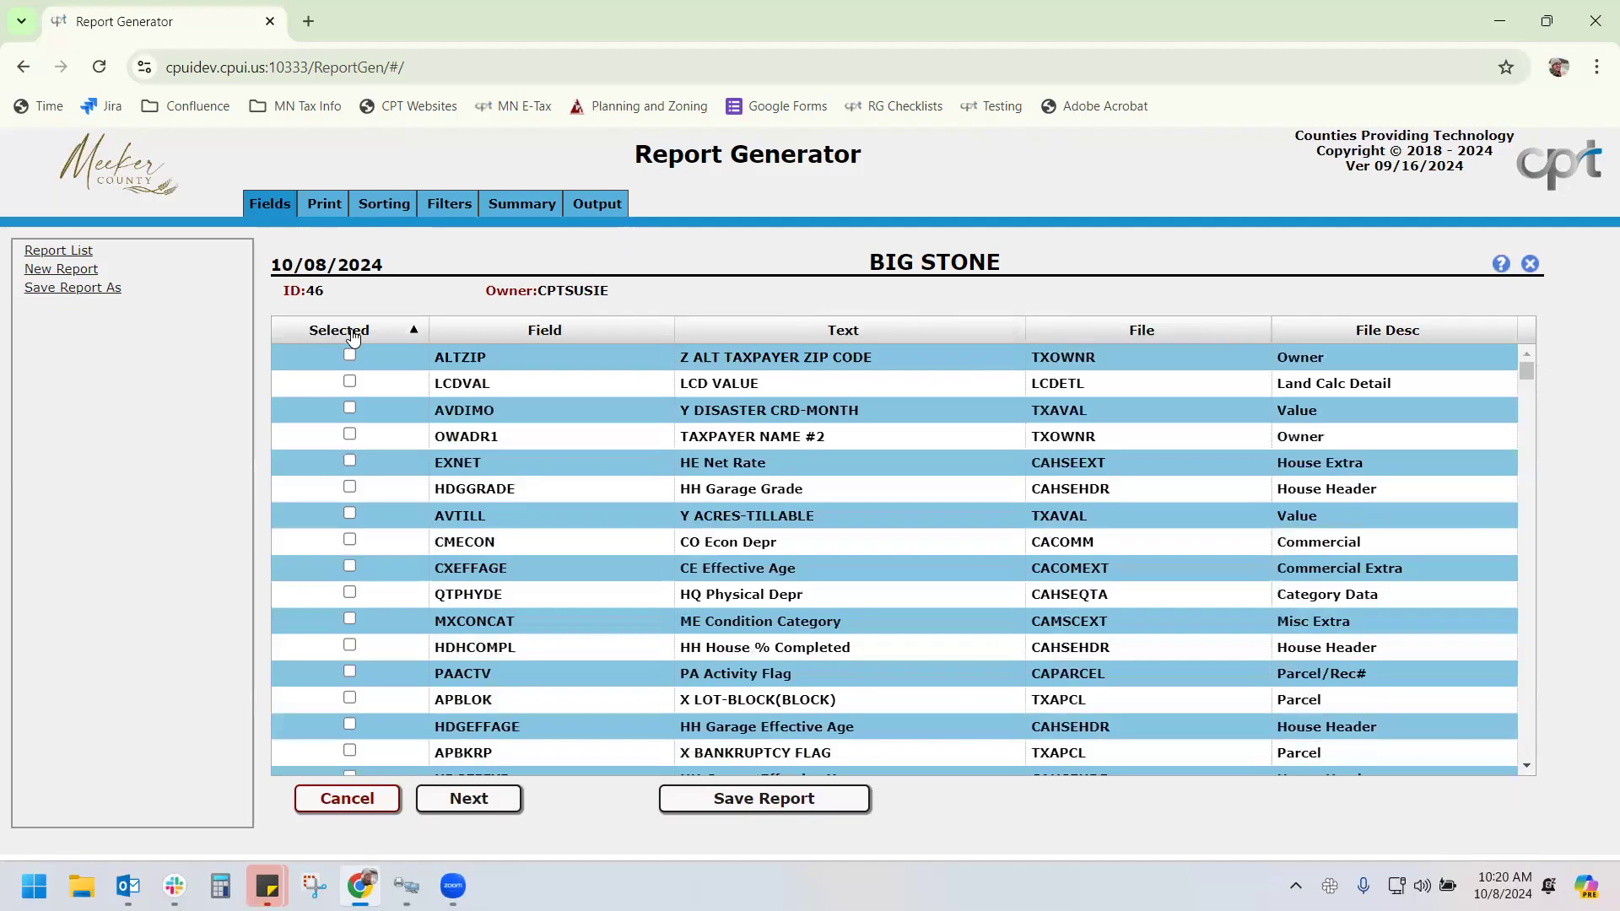
Sort selected fields to the top, check their widths on the Print tab, and return to Fields
left_click(353, 334)
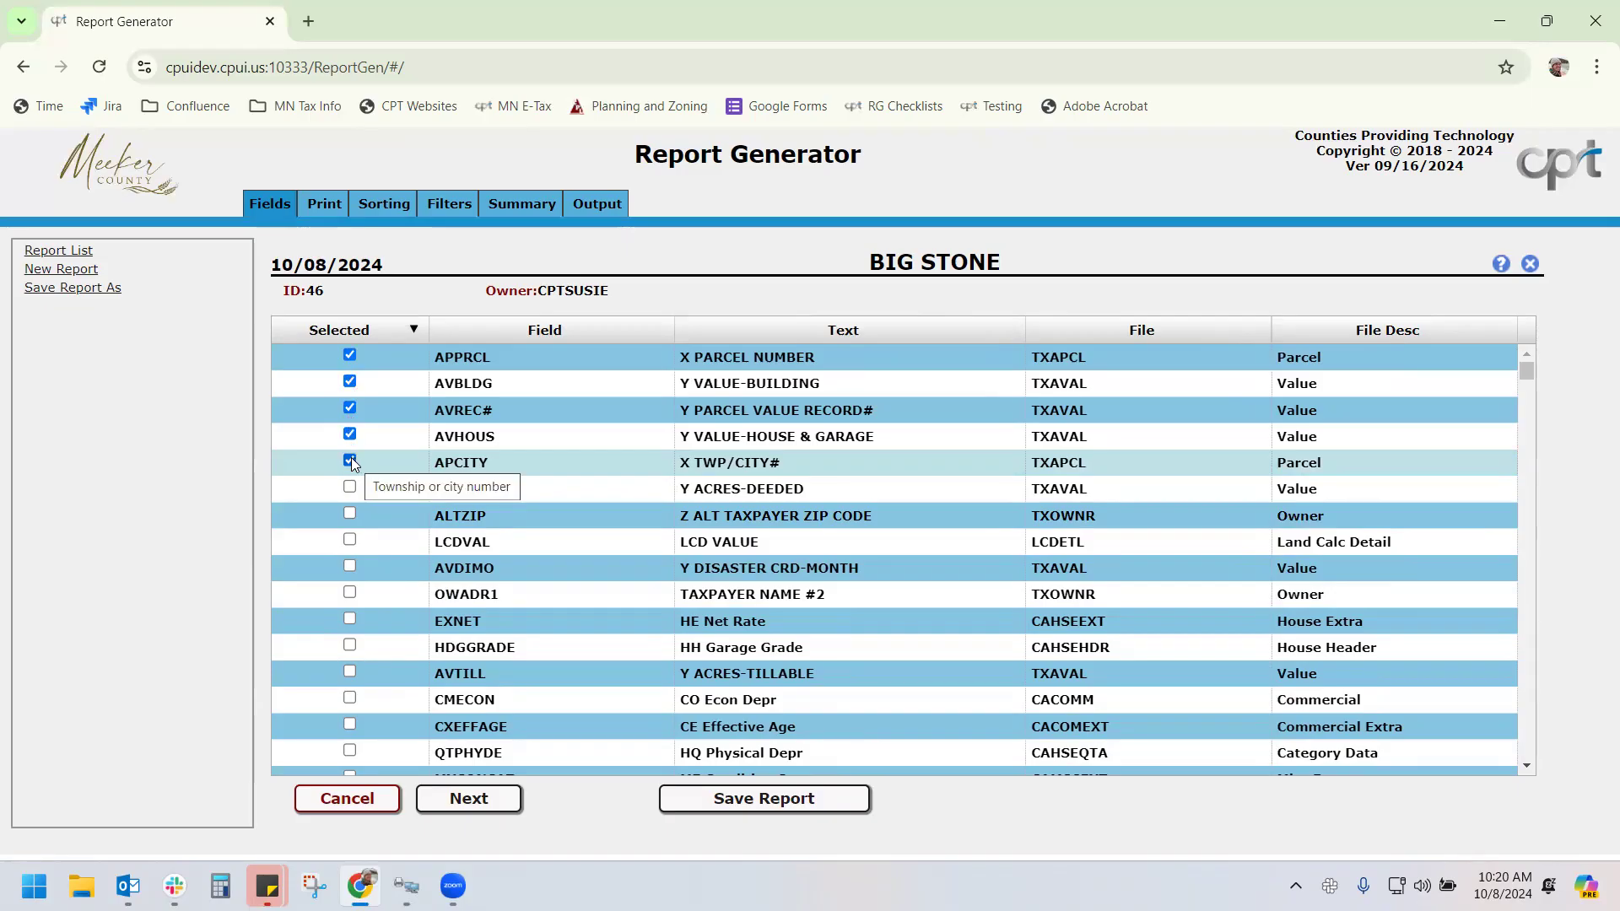
left_click(328, 204)
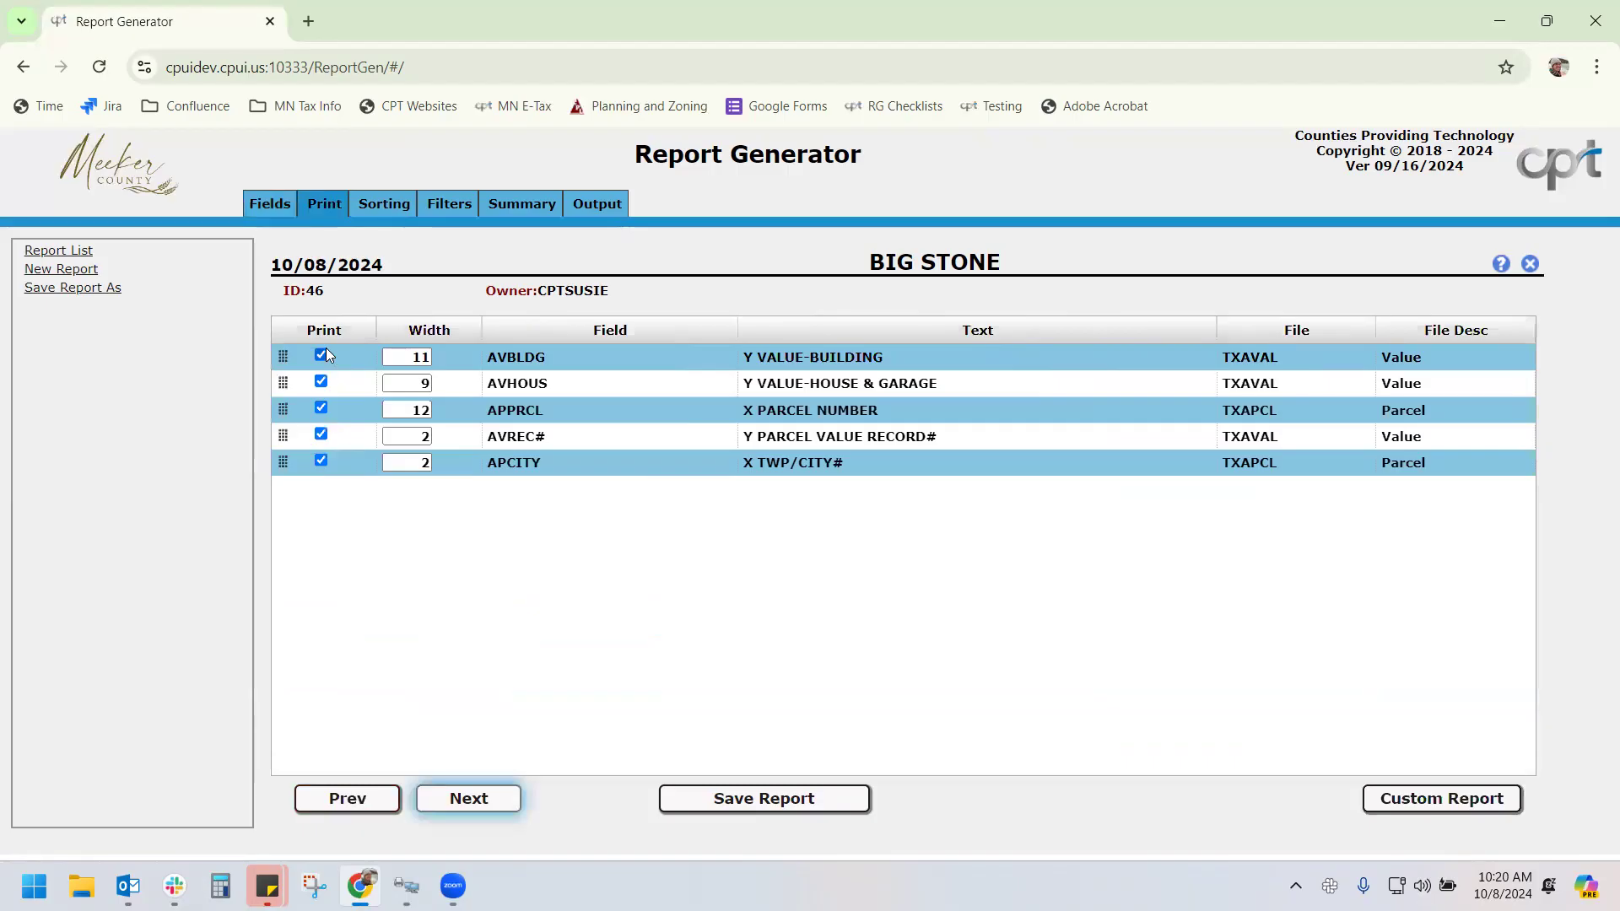
left_click(272, 205)
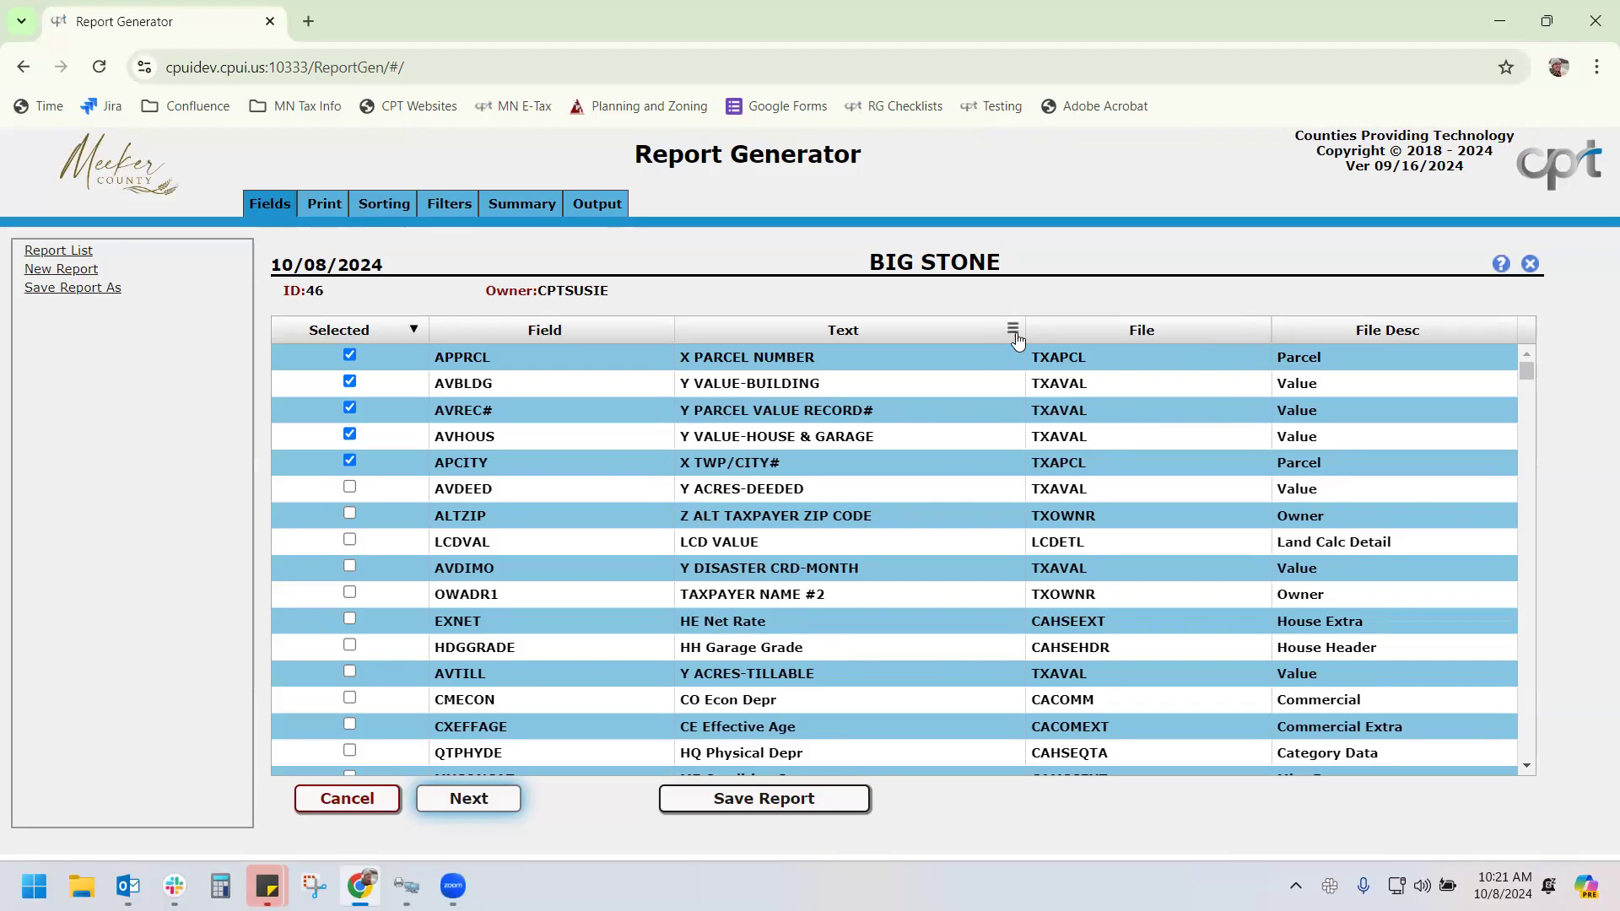
Filter the Text column to show only fields that start with 'v'
left_click(1014, 329)
type("z")
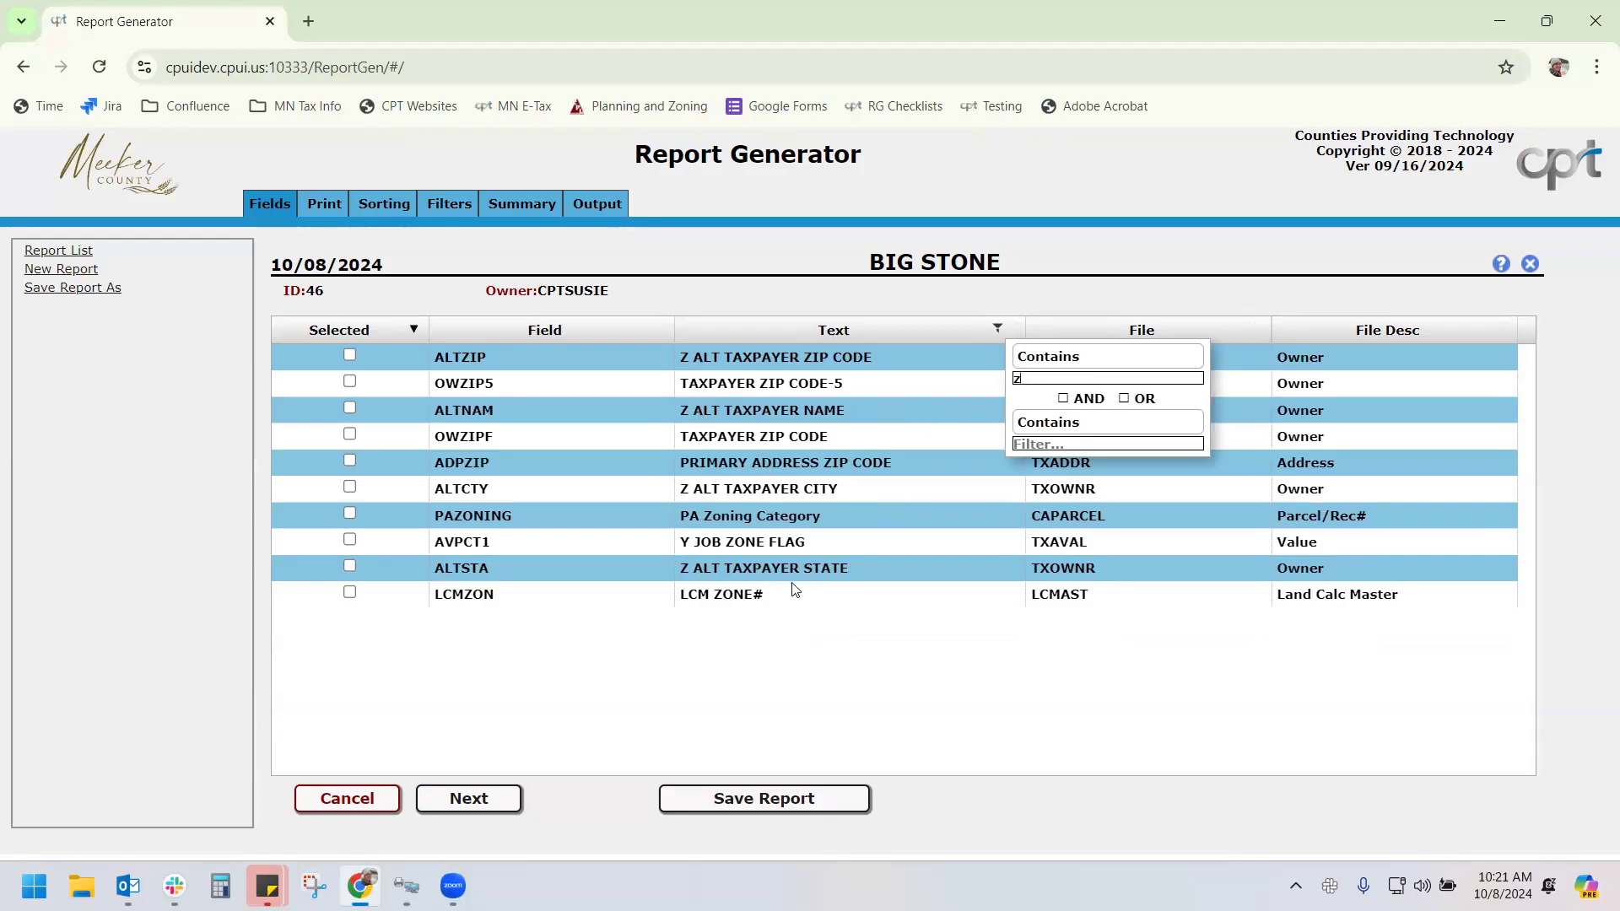
key("BackSpace")
type("v")
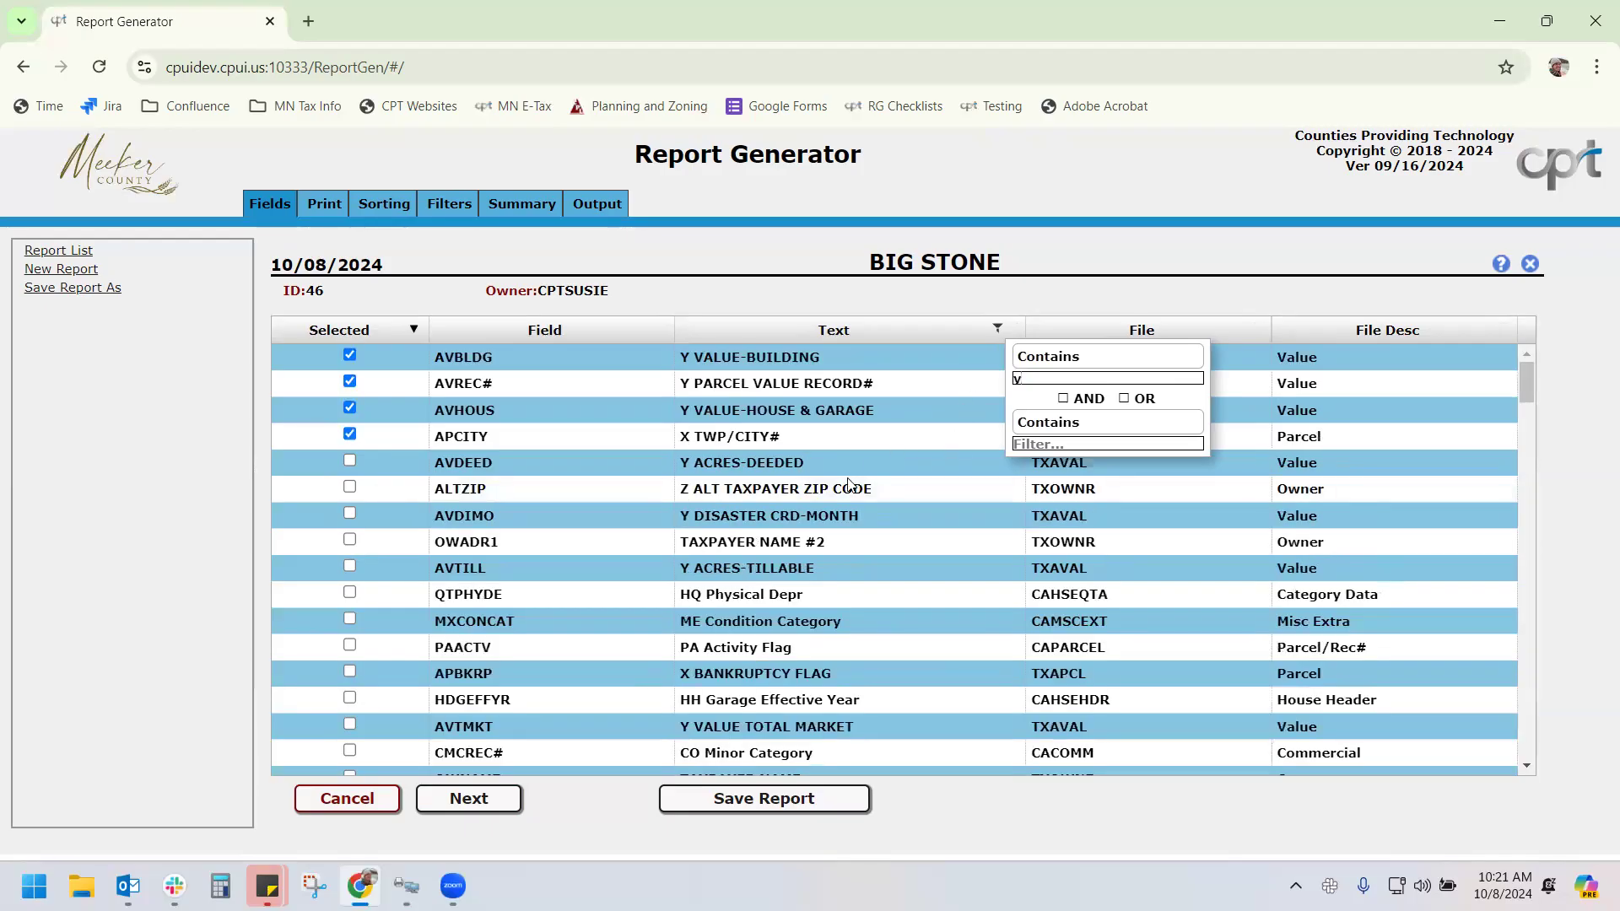
left_click(1053, 359)
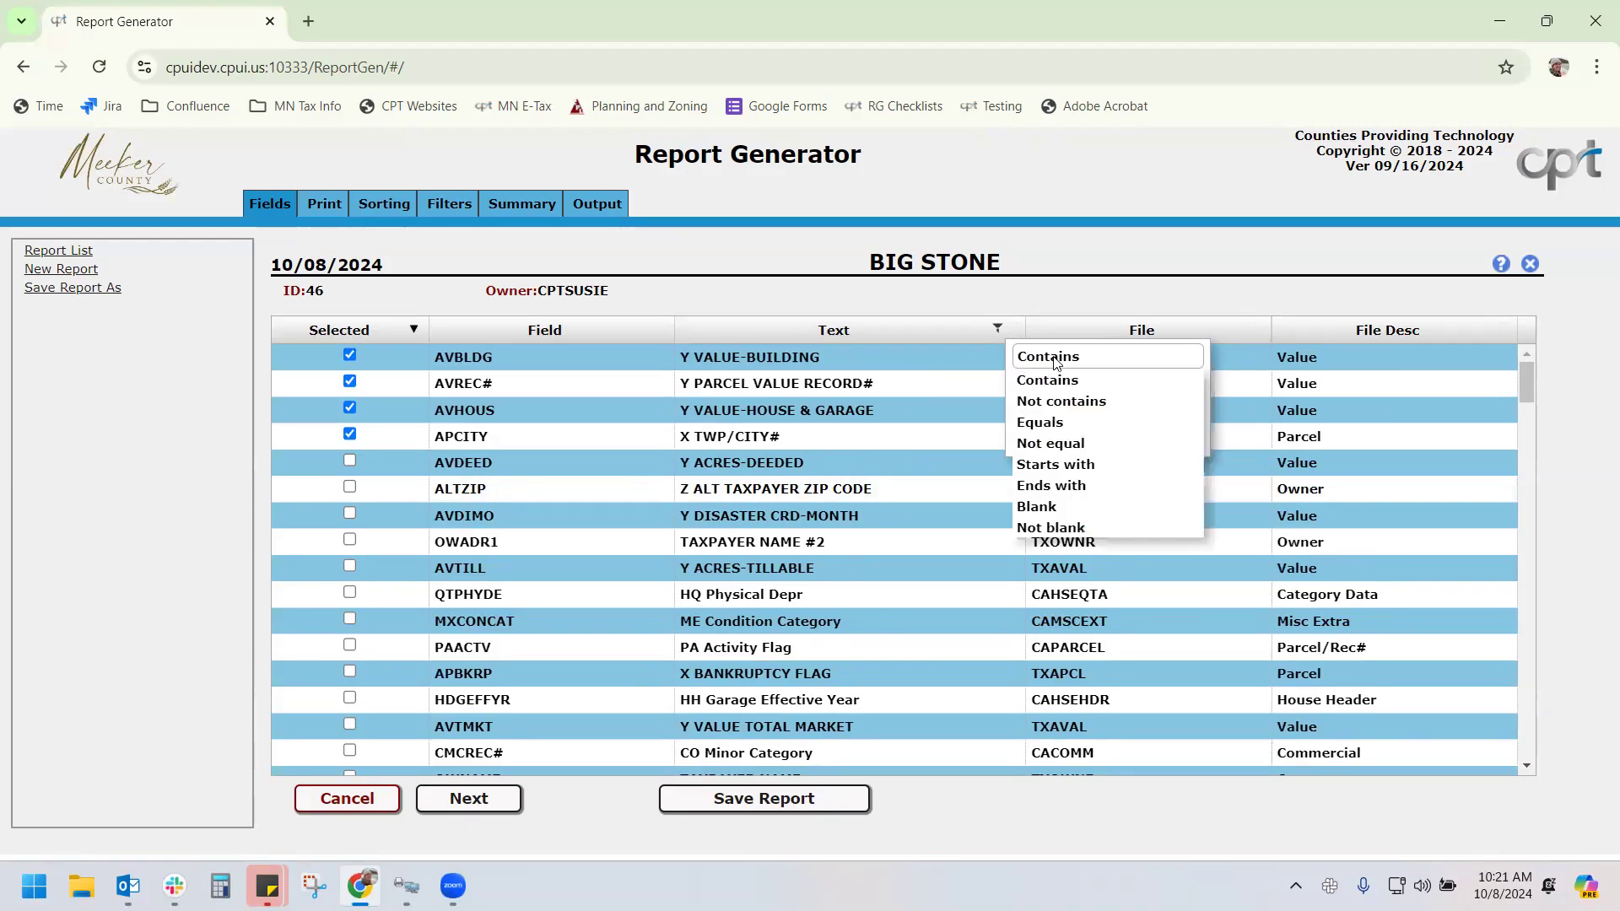
left_click(1056, 466)
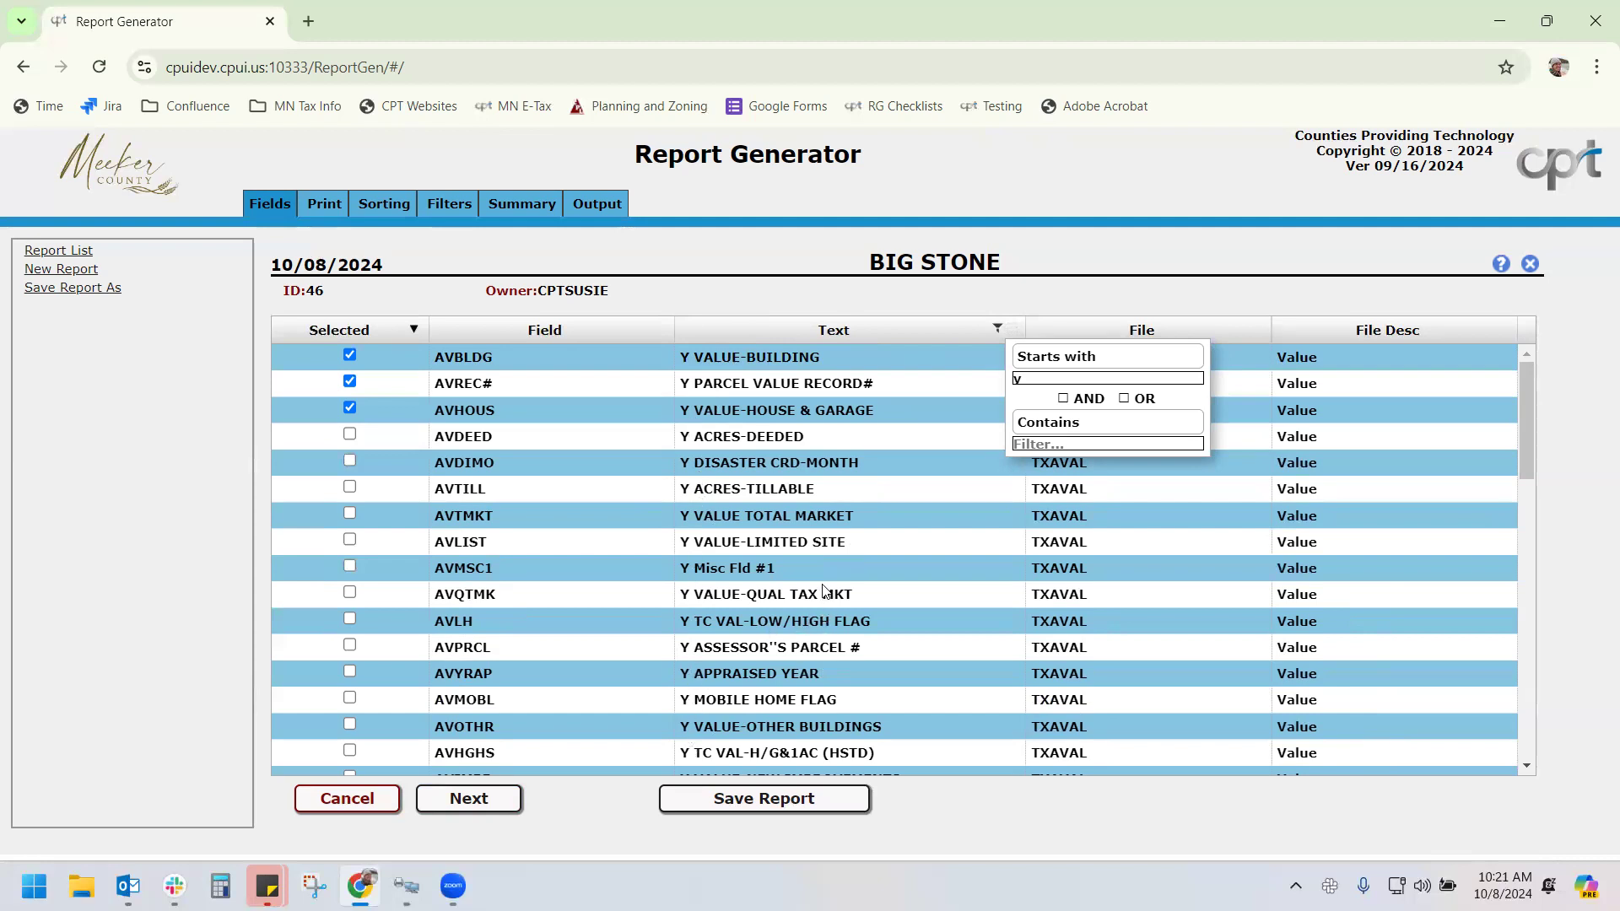
Clear the filter and show print widths AVBLDG 11, AVHOUS 9, APPRCL 12, AVREC# 2, APCITY 2
mouse_move(824, 590)
key("BackSpace")
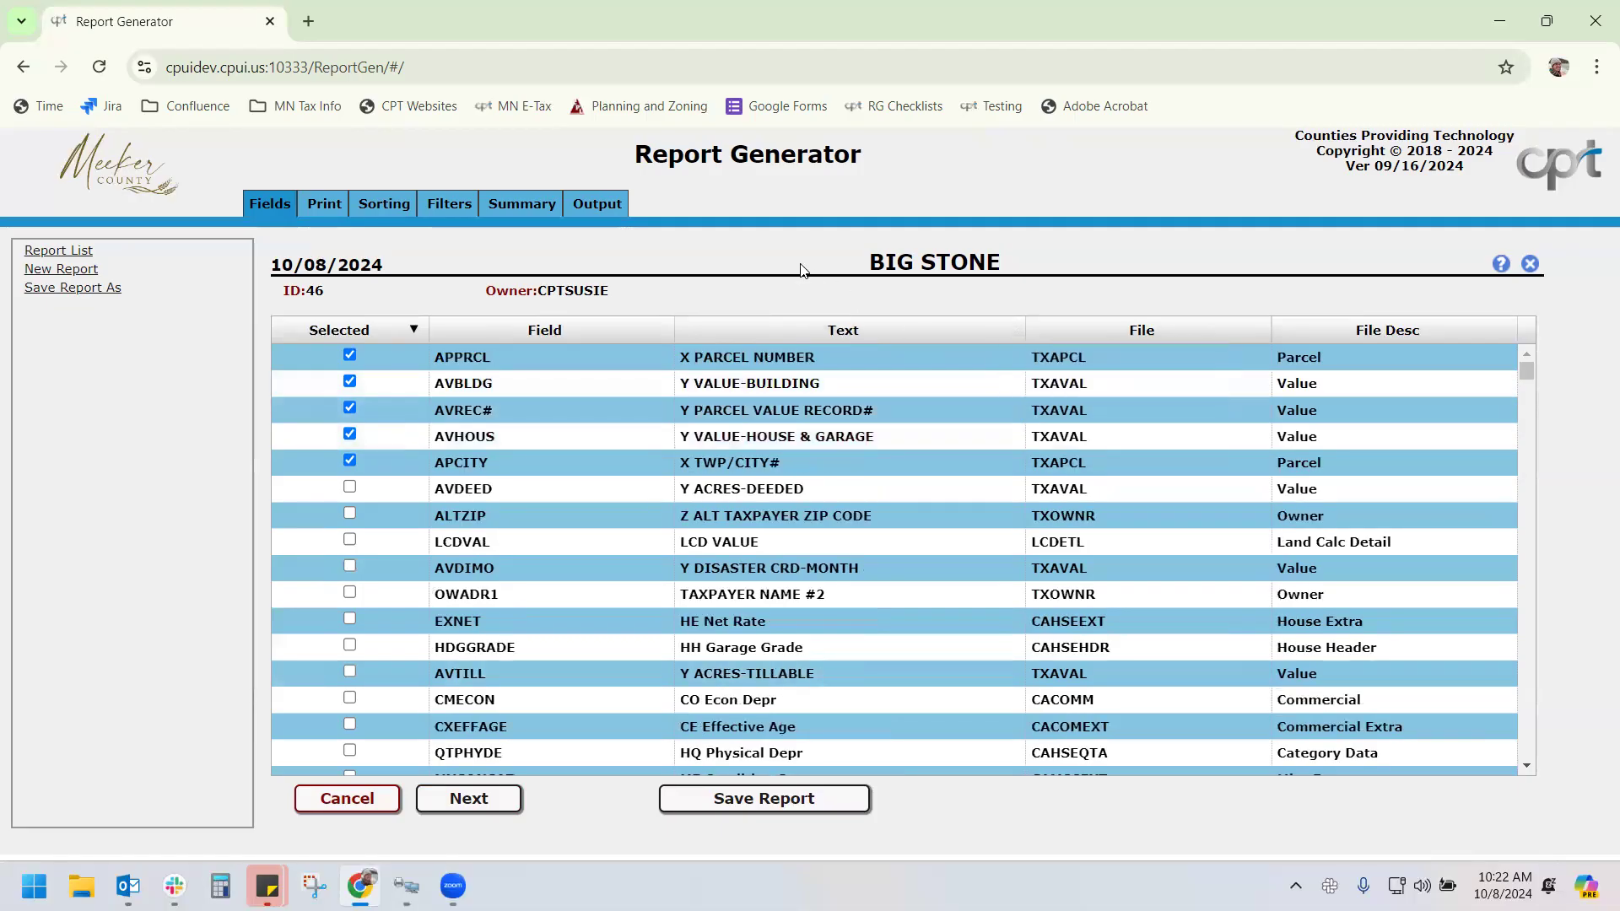
left_click(318, 204)
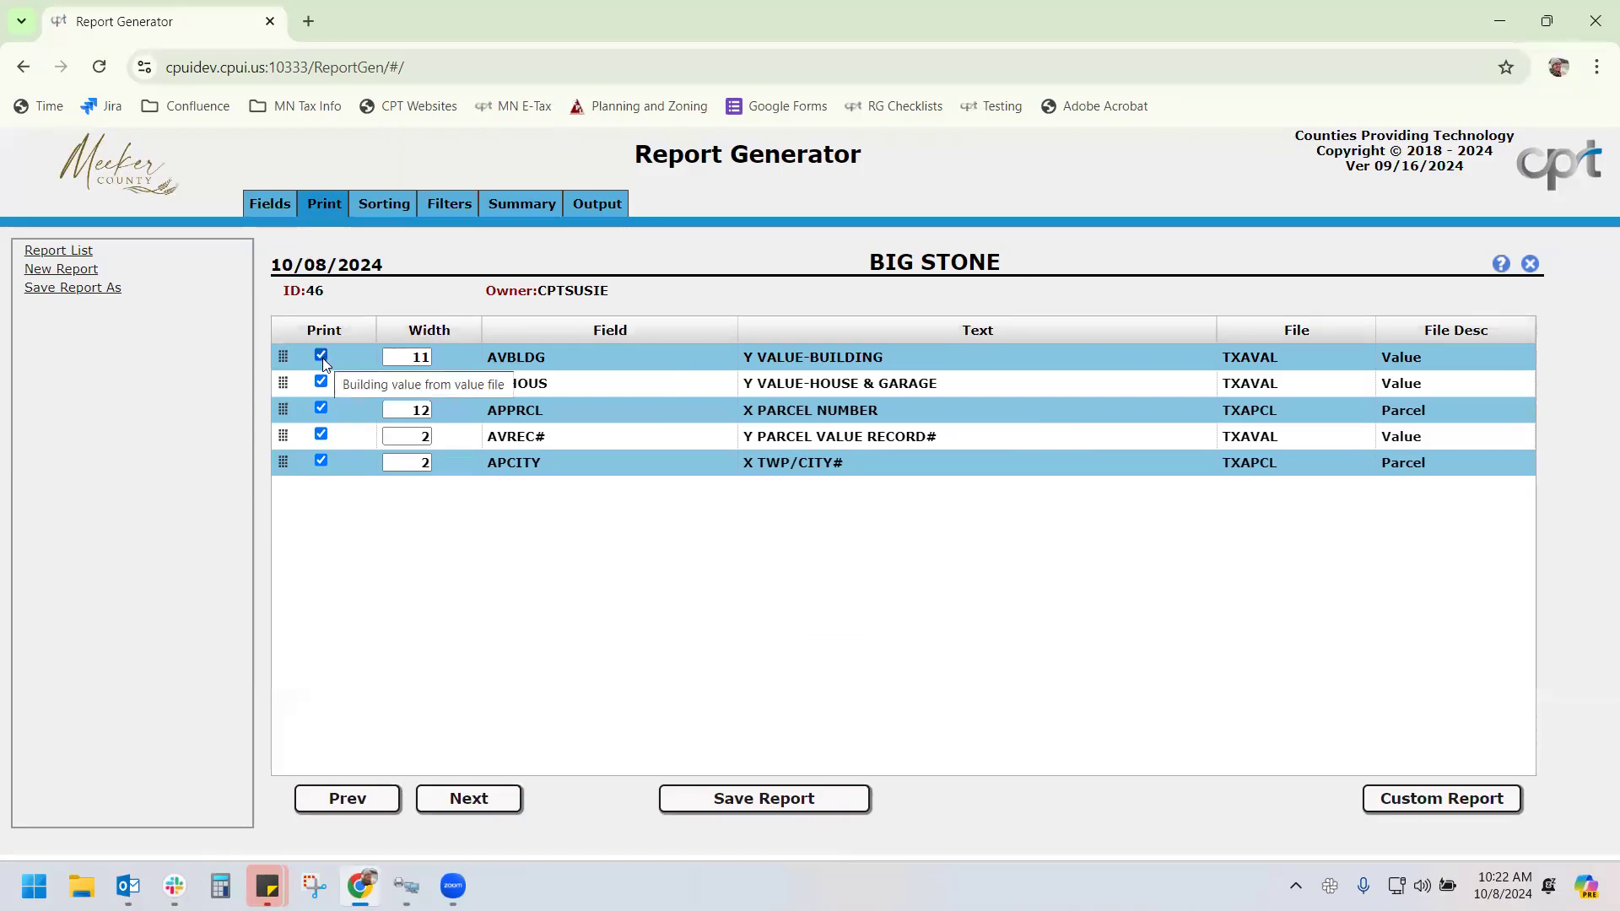
Stop AVREC# from printing and order the rows APPRCL, AVBLDG, AVHOUS, AVREC#, APCITY
left_click(321, 436)
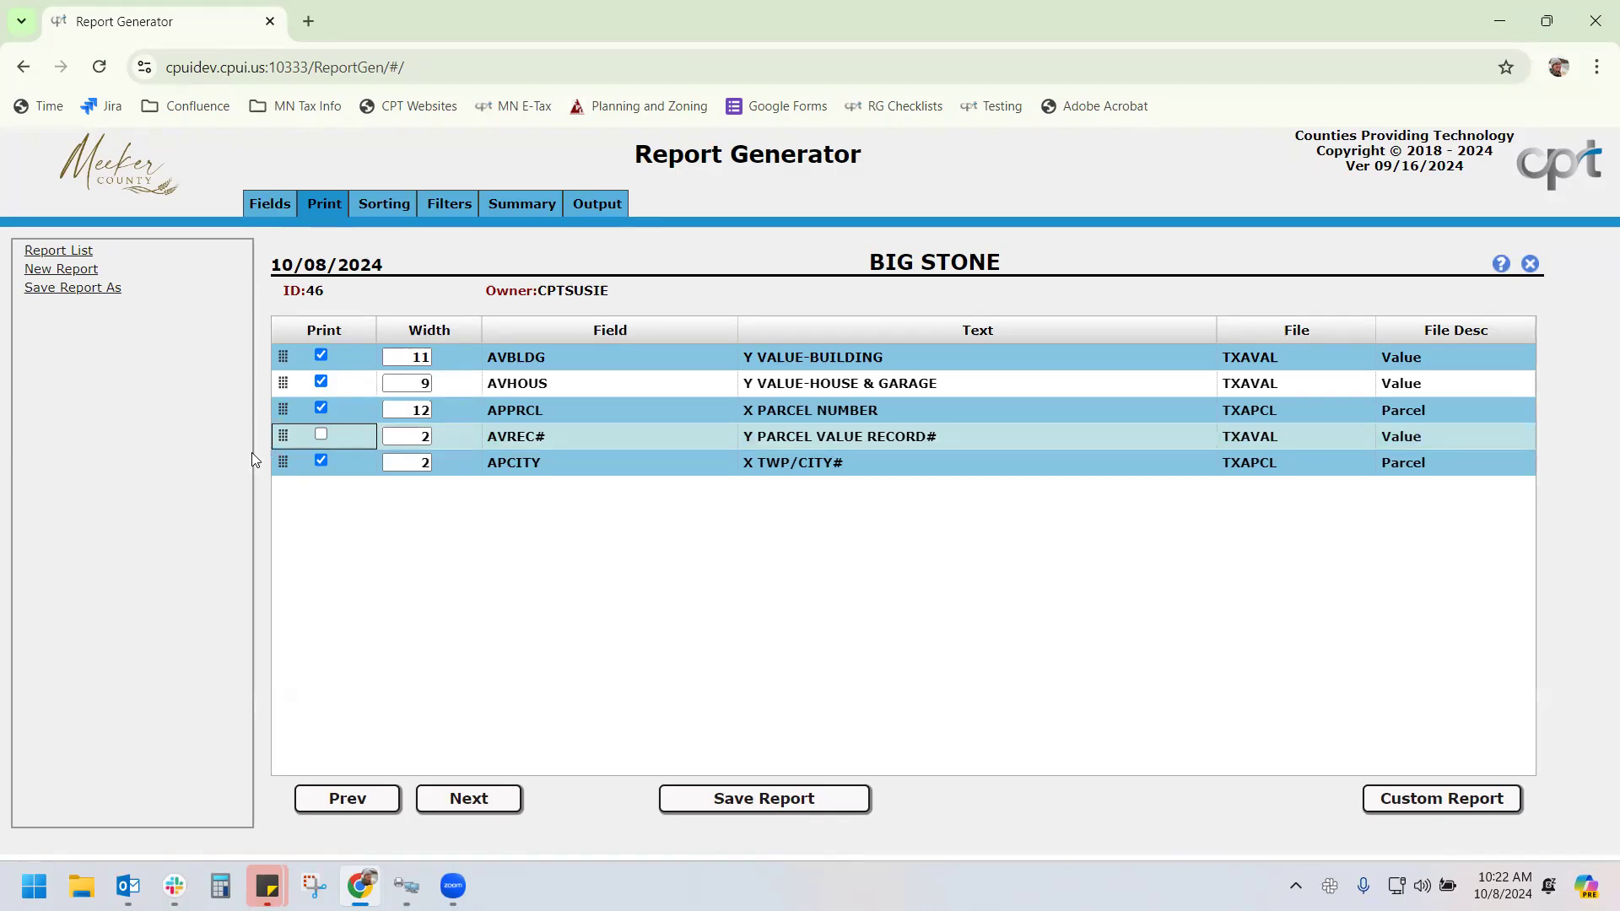
left_click_drag(282, 409, 283, 355)
mouse_move(282, 463)
left_mouse_down()
mouse_move(283, 384)
mouse_move(282, 479)
left_mouse_up()
right_click(283, 479)
left_click(341, 536)
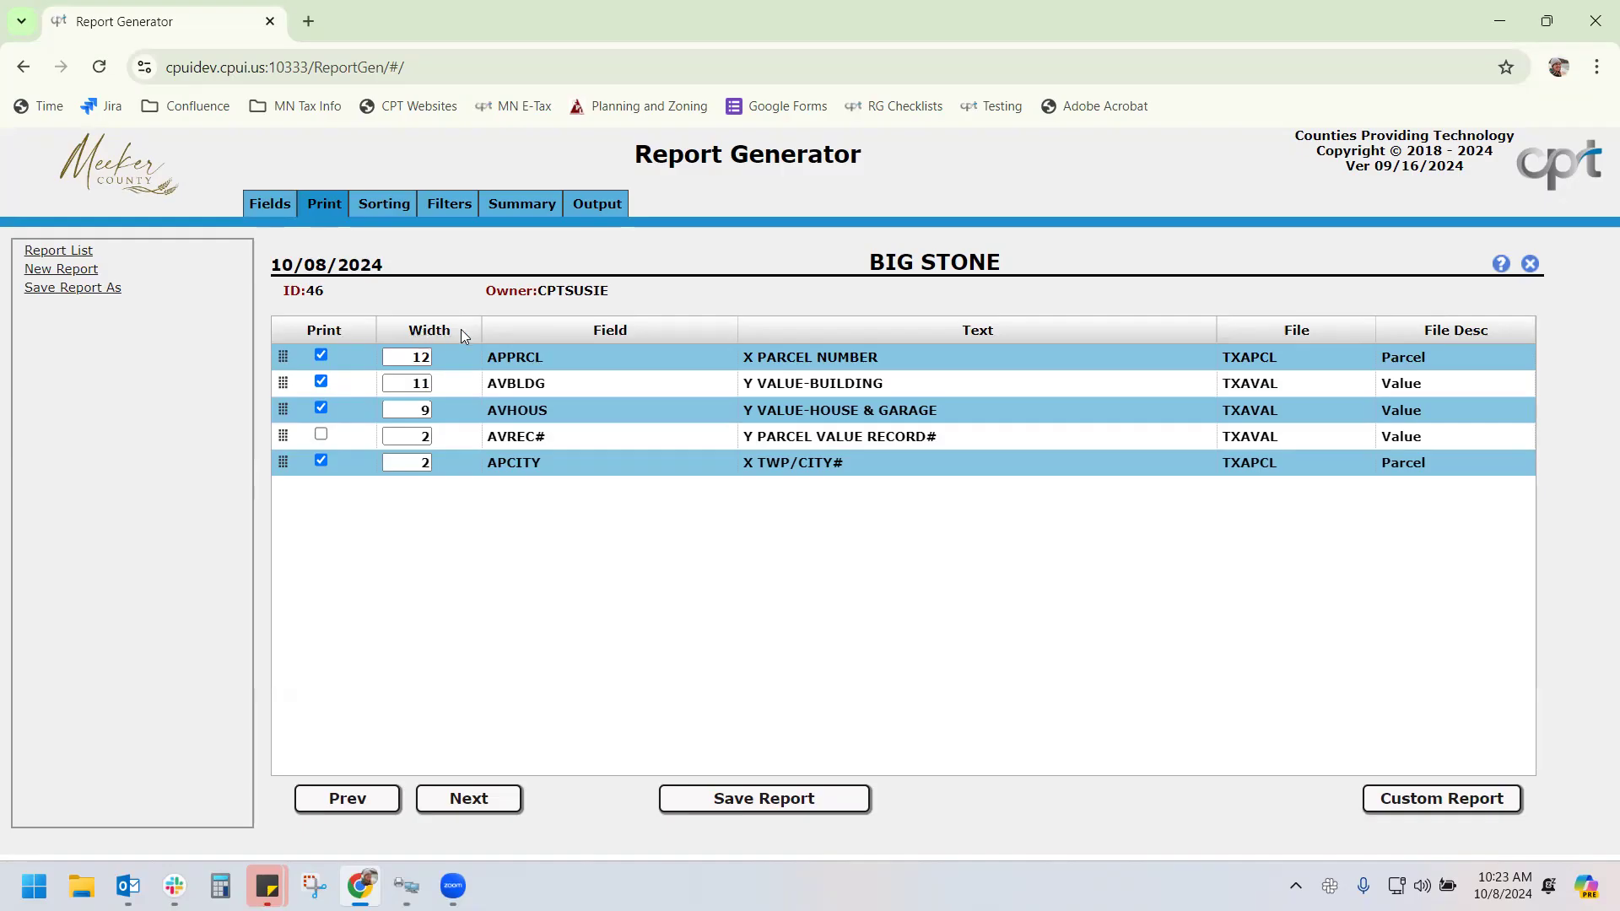
Open the INSPE3 - DATES ON INSPECTION PDF from File Explorer's Downloads folder
left_click(1597, 67)
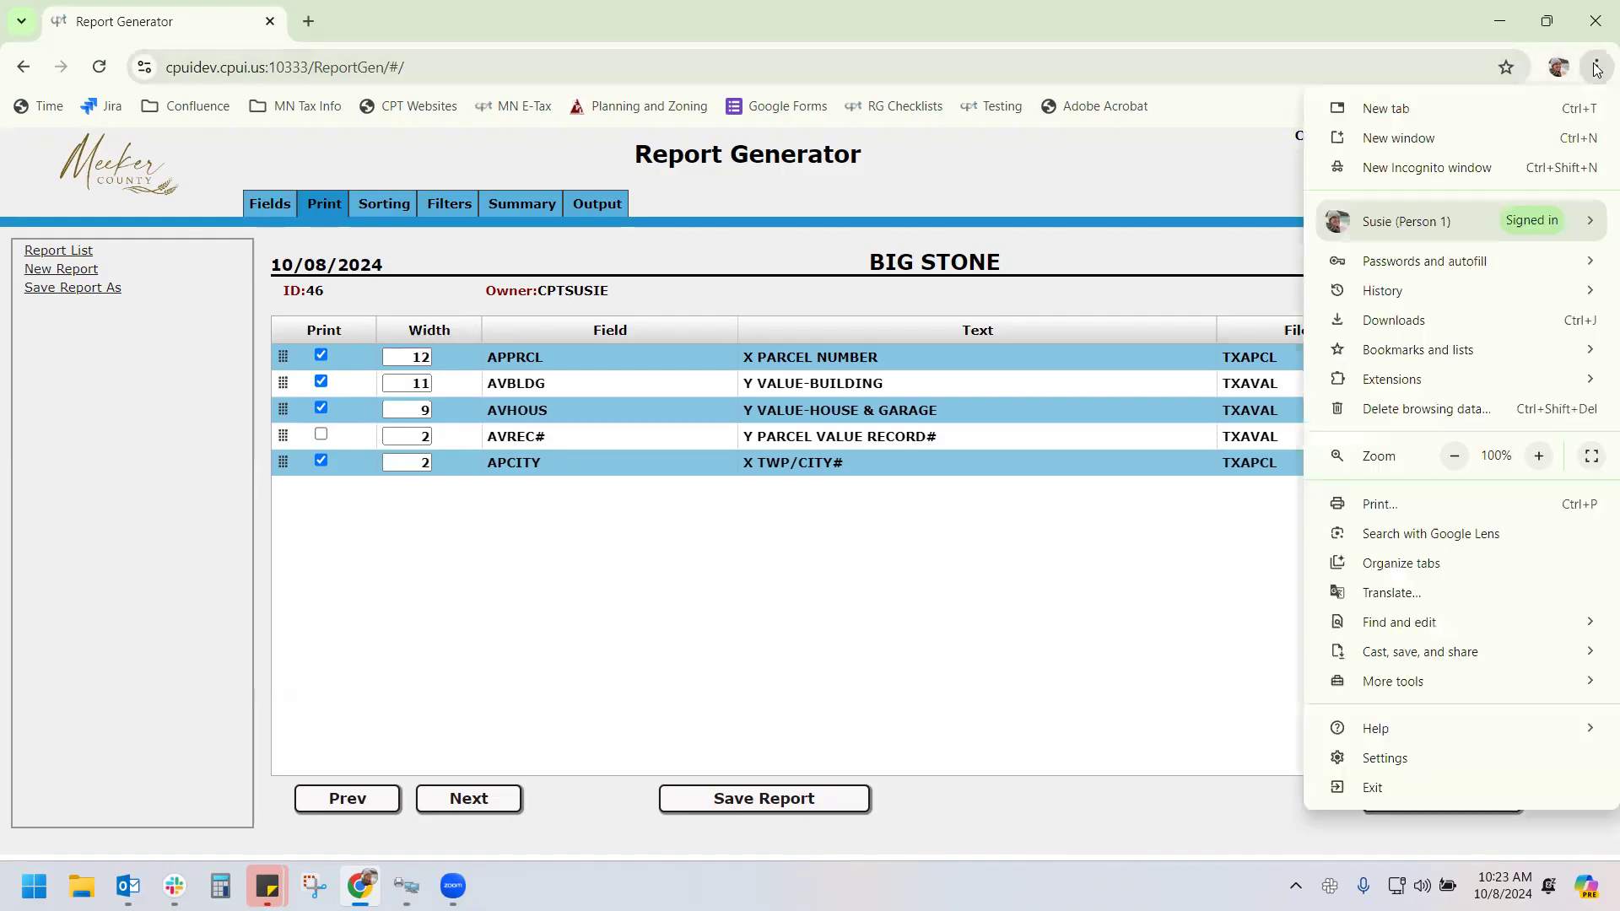
left_click(1597, 70)
left_click(81, 886)
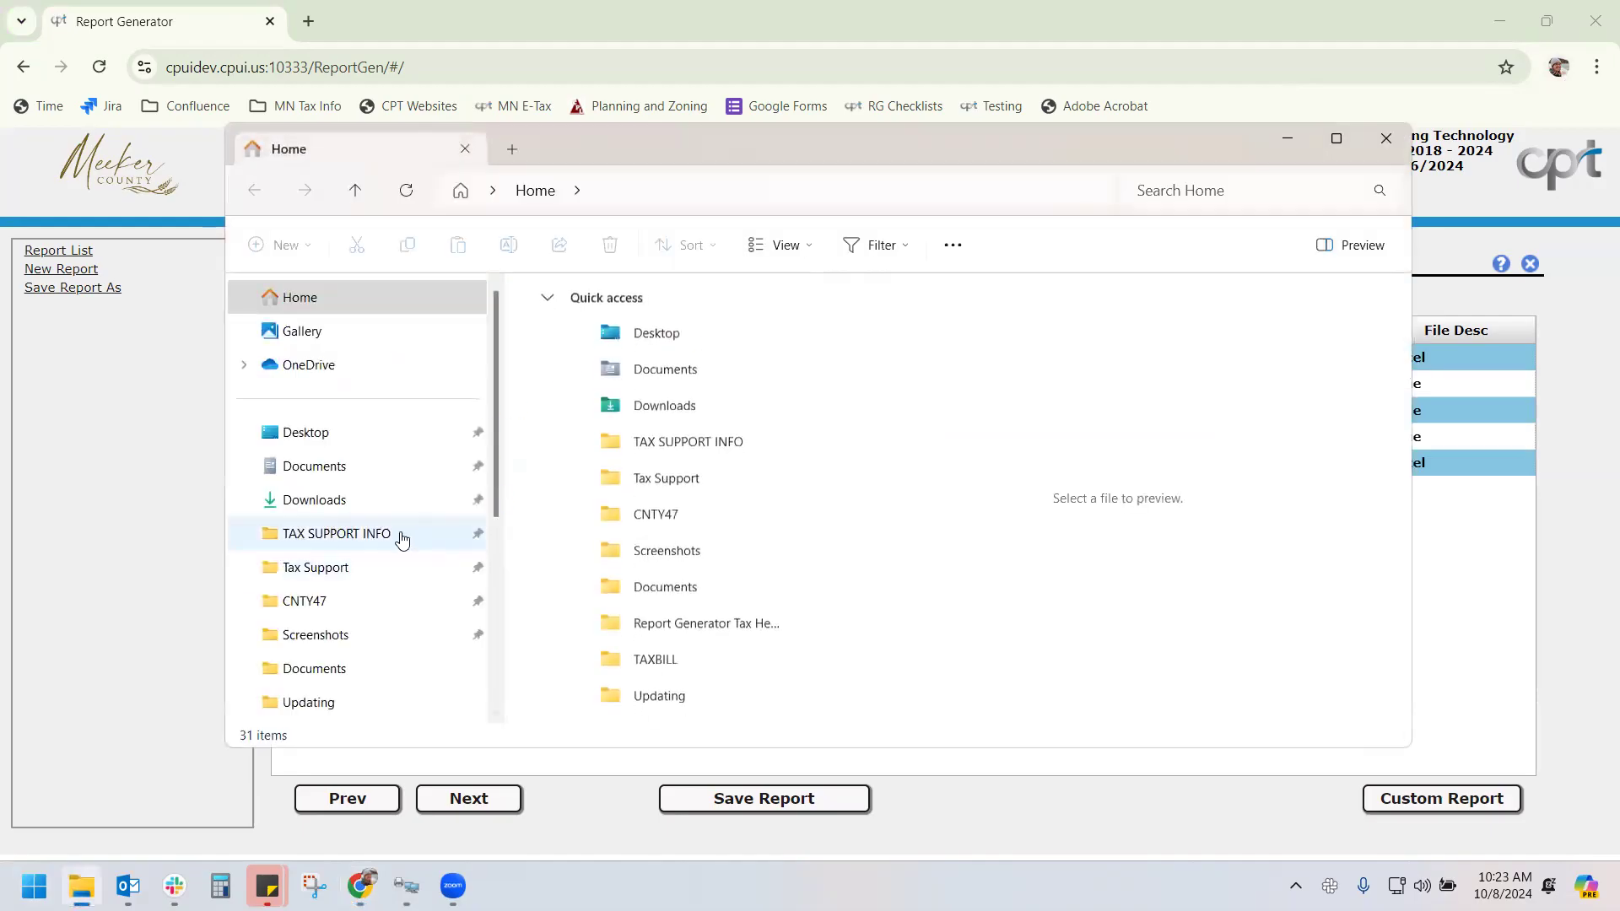
left_click(326, 455)
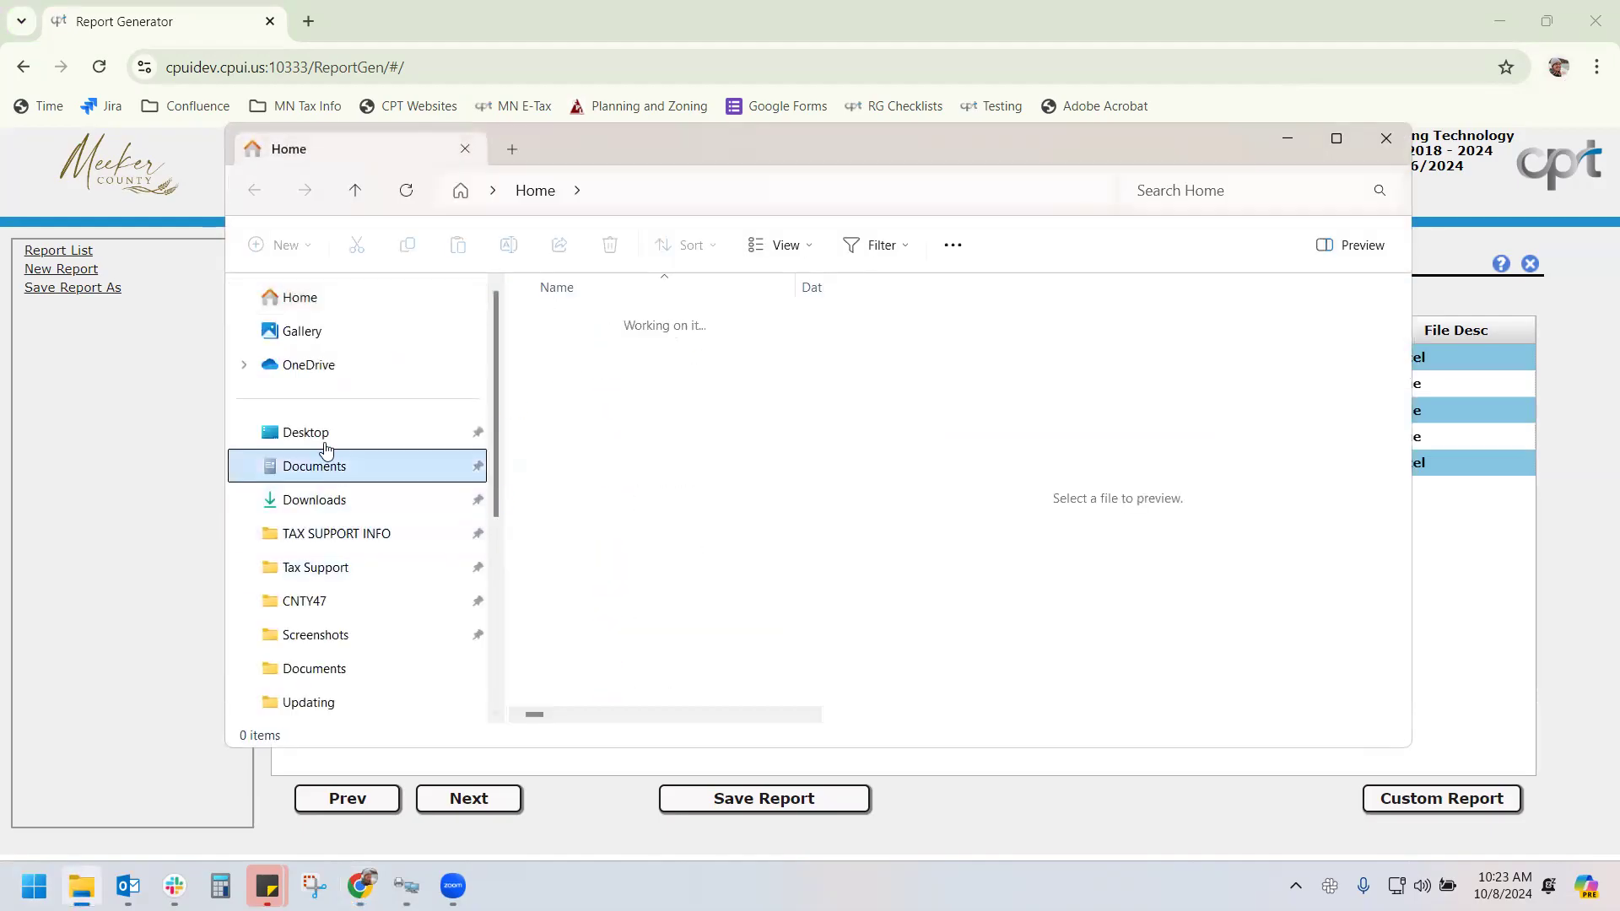
left_click(315, 499)
left_click(634, 379)
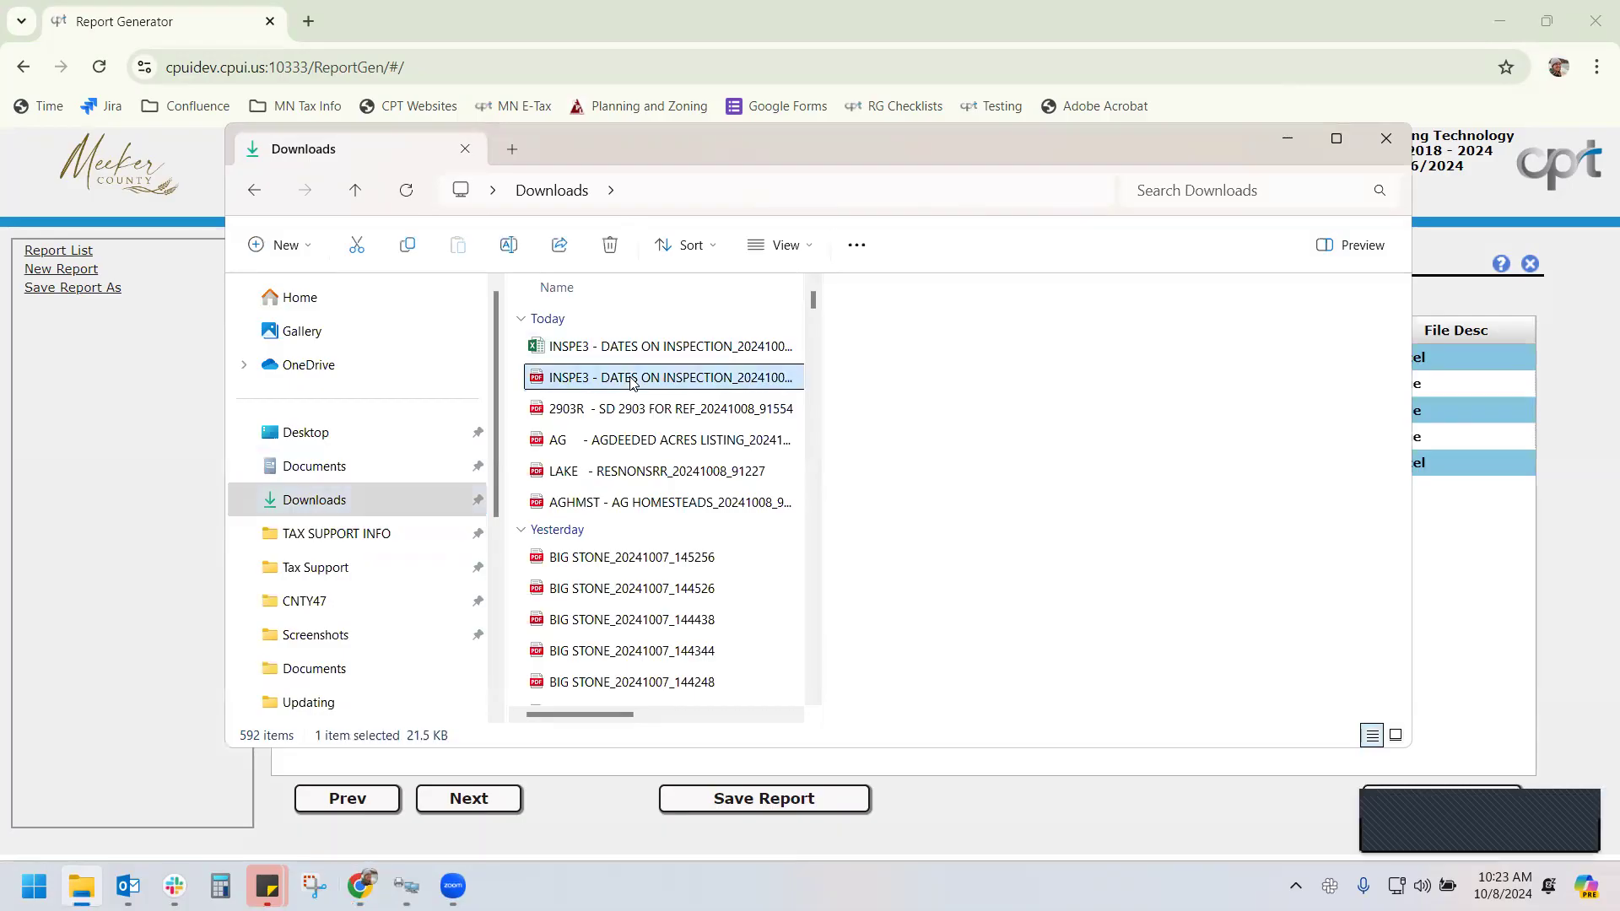
double_click(632, 379)
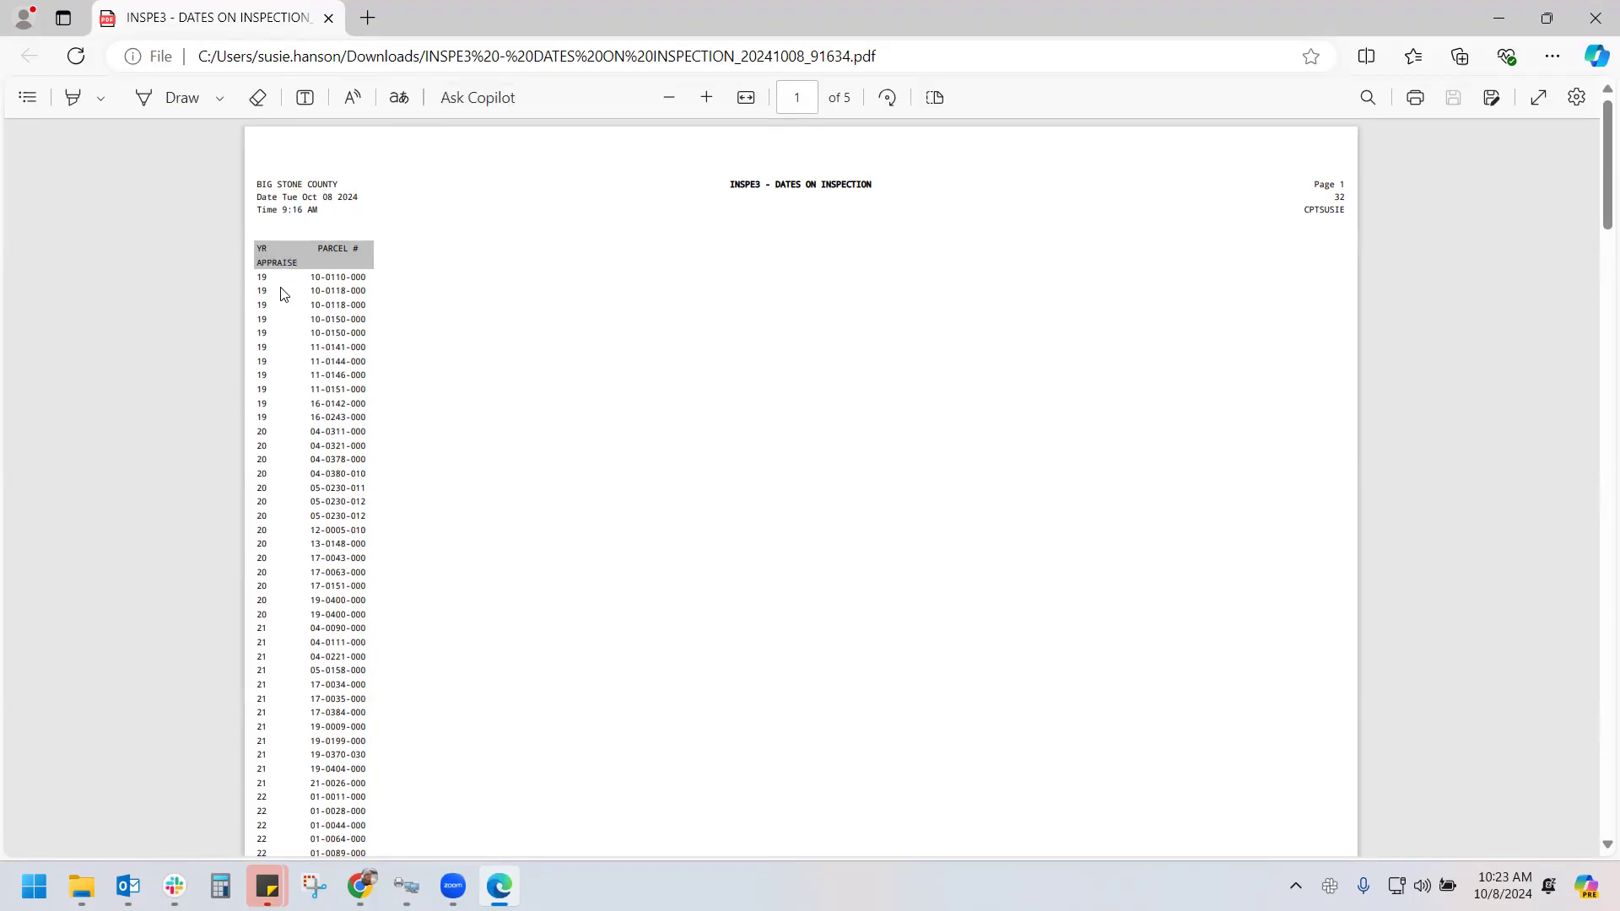
Zoom in on the INSPE3 PDF to review it, then close the Edge tab
key("ctrl+plus")
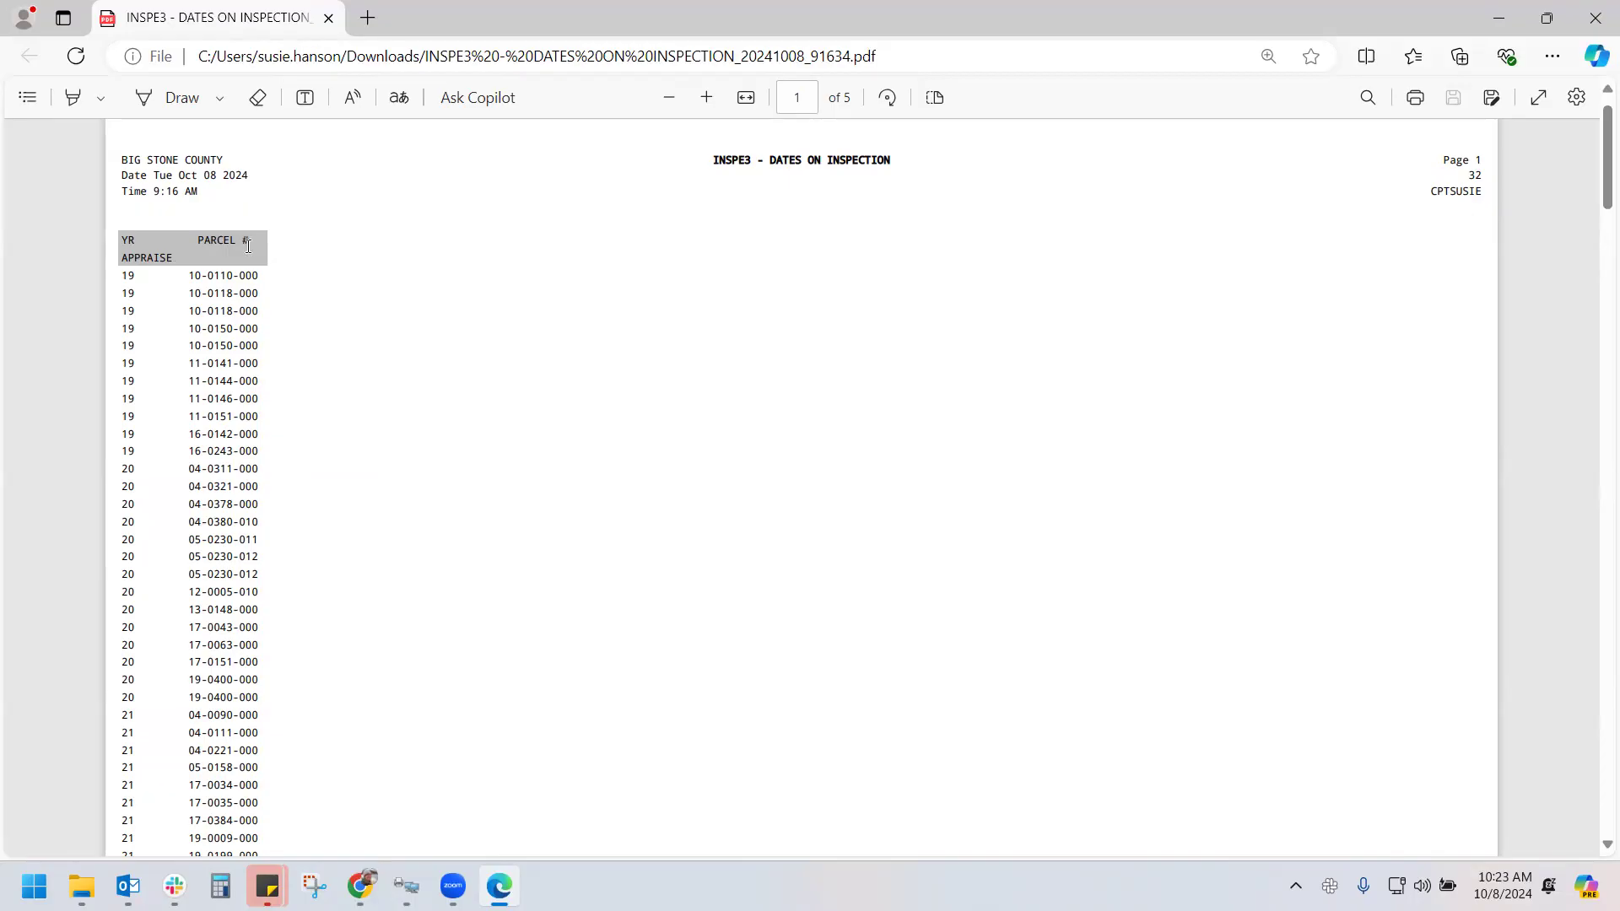
left_click(327, 24)
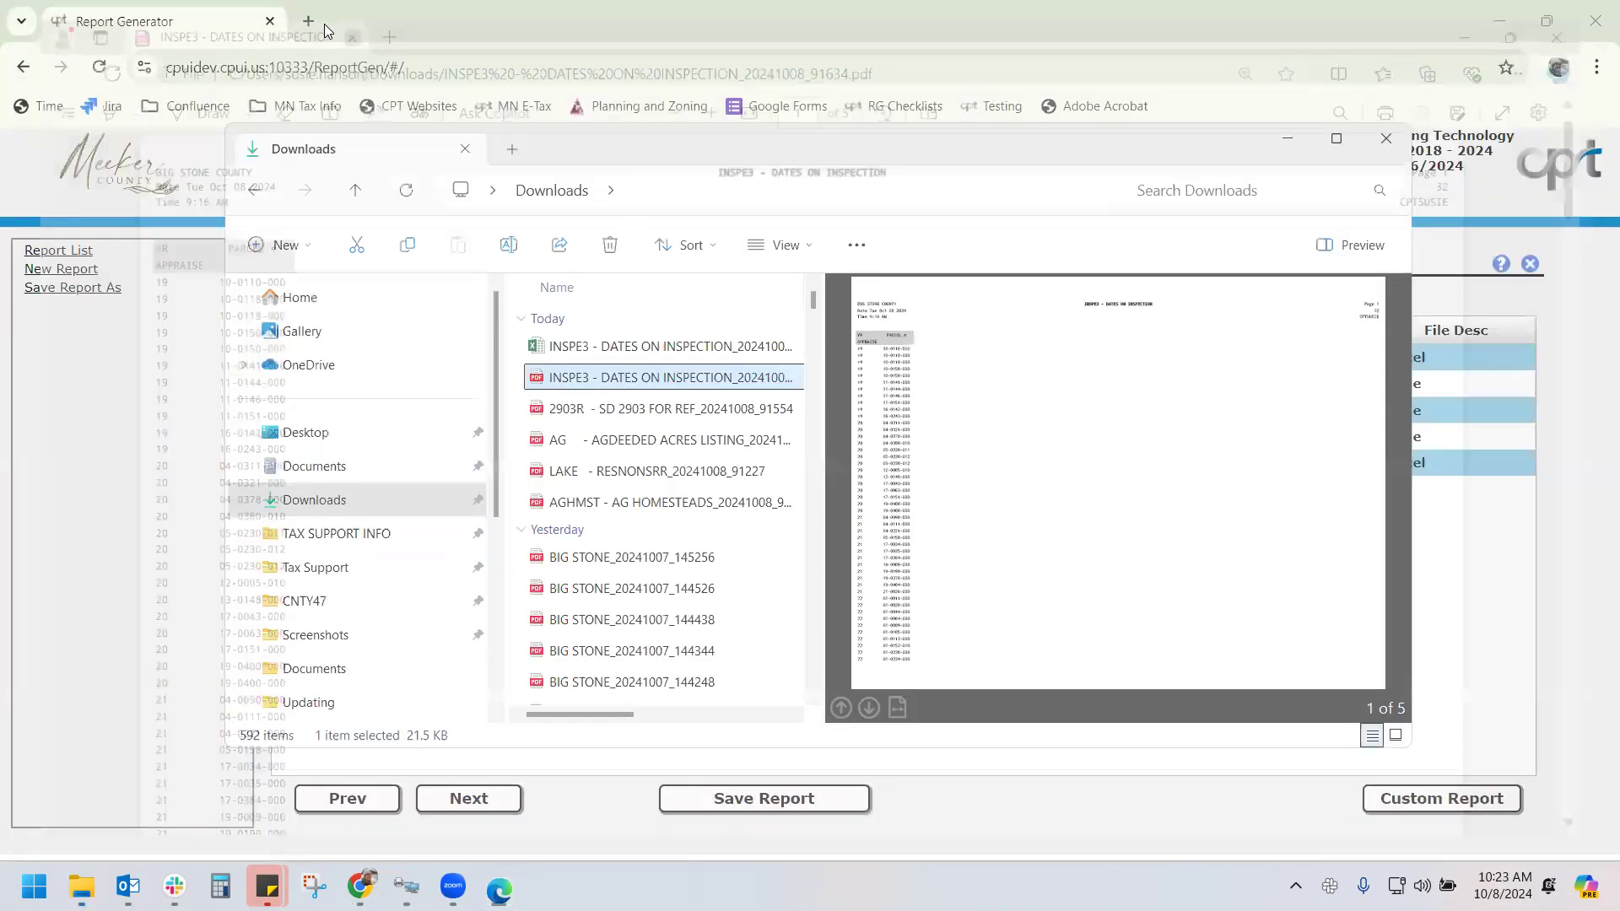
Close the Downloads window and advance the BIG STONE report to the Sorting step
left_click(1386, 138)
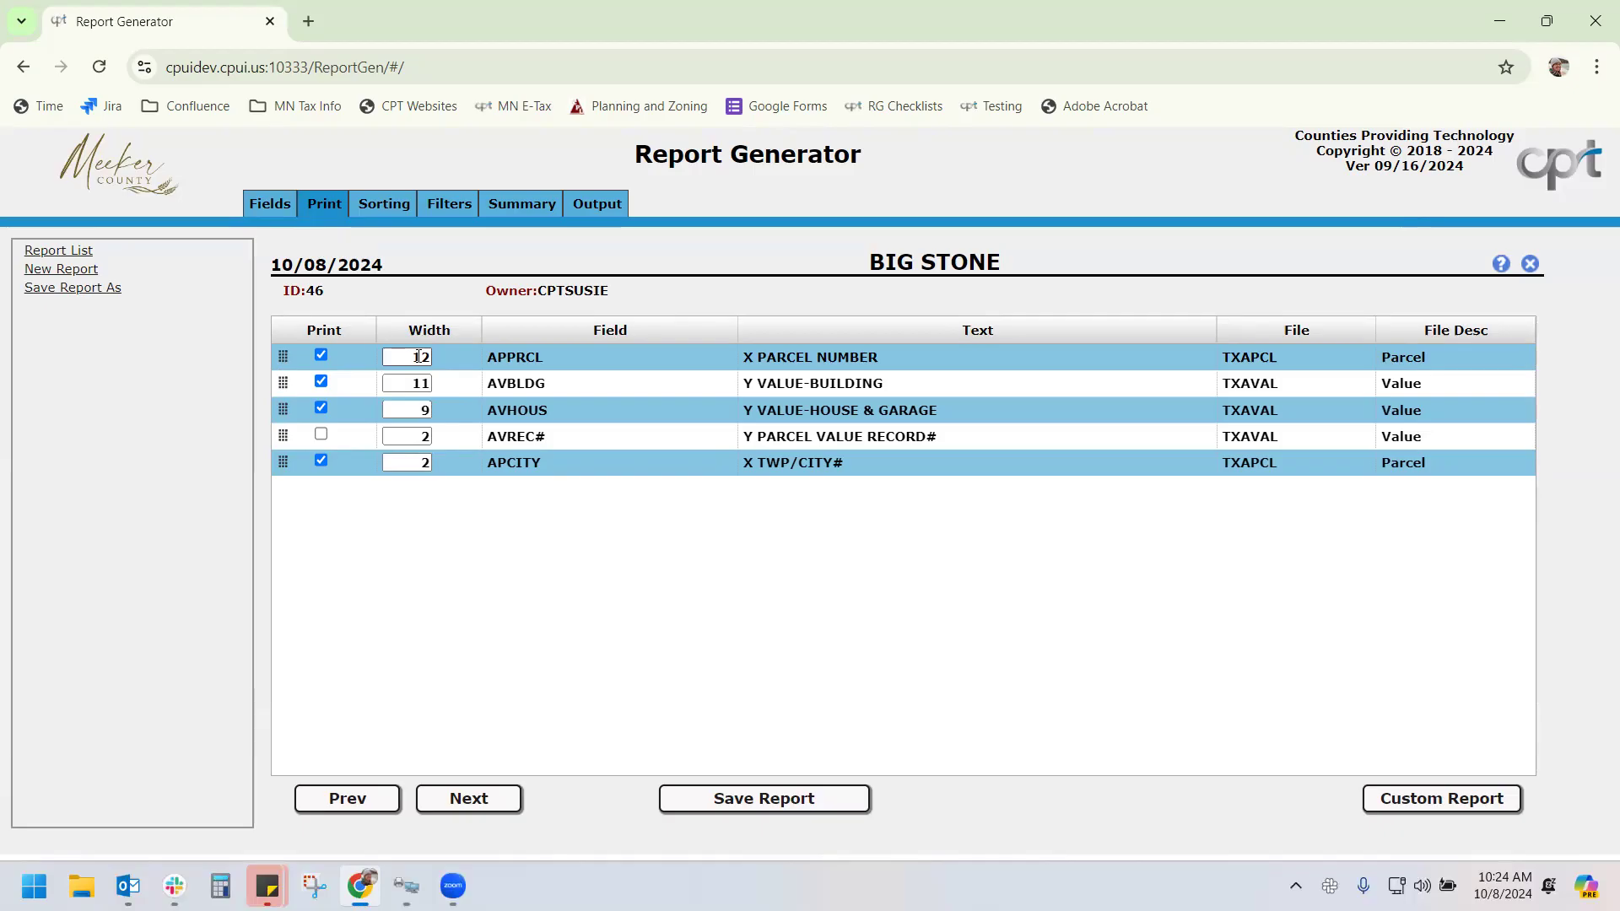
left_click(422, 382)
left_click(477, 800)
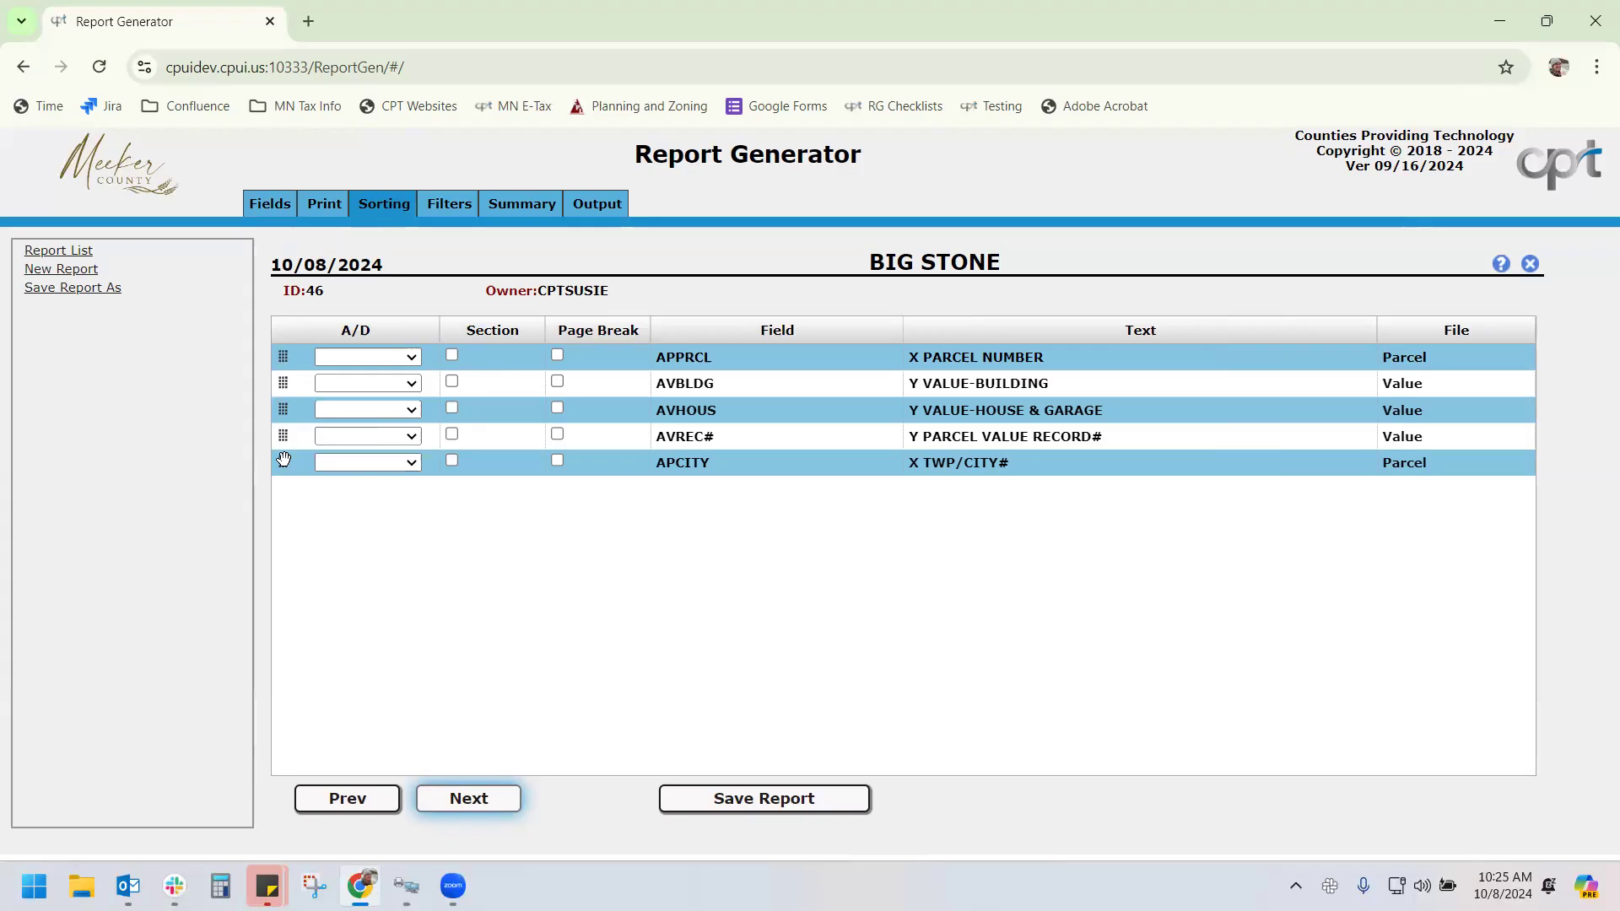
Sort by TWP/CITY# first and building value second, both ascending
left_click_drag(284, 462, 297, 358)
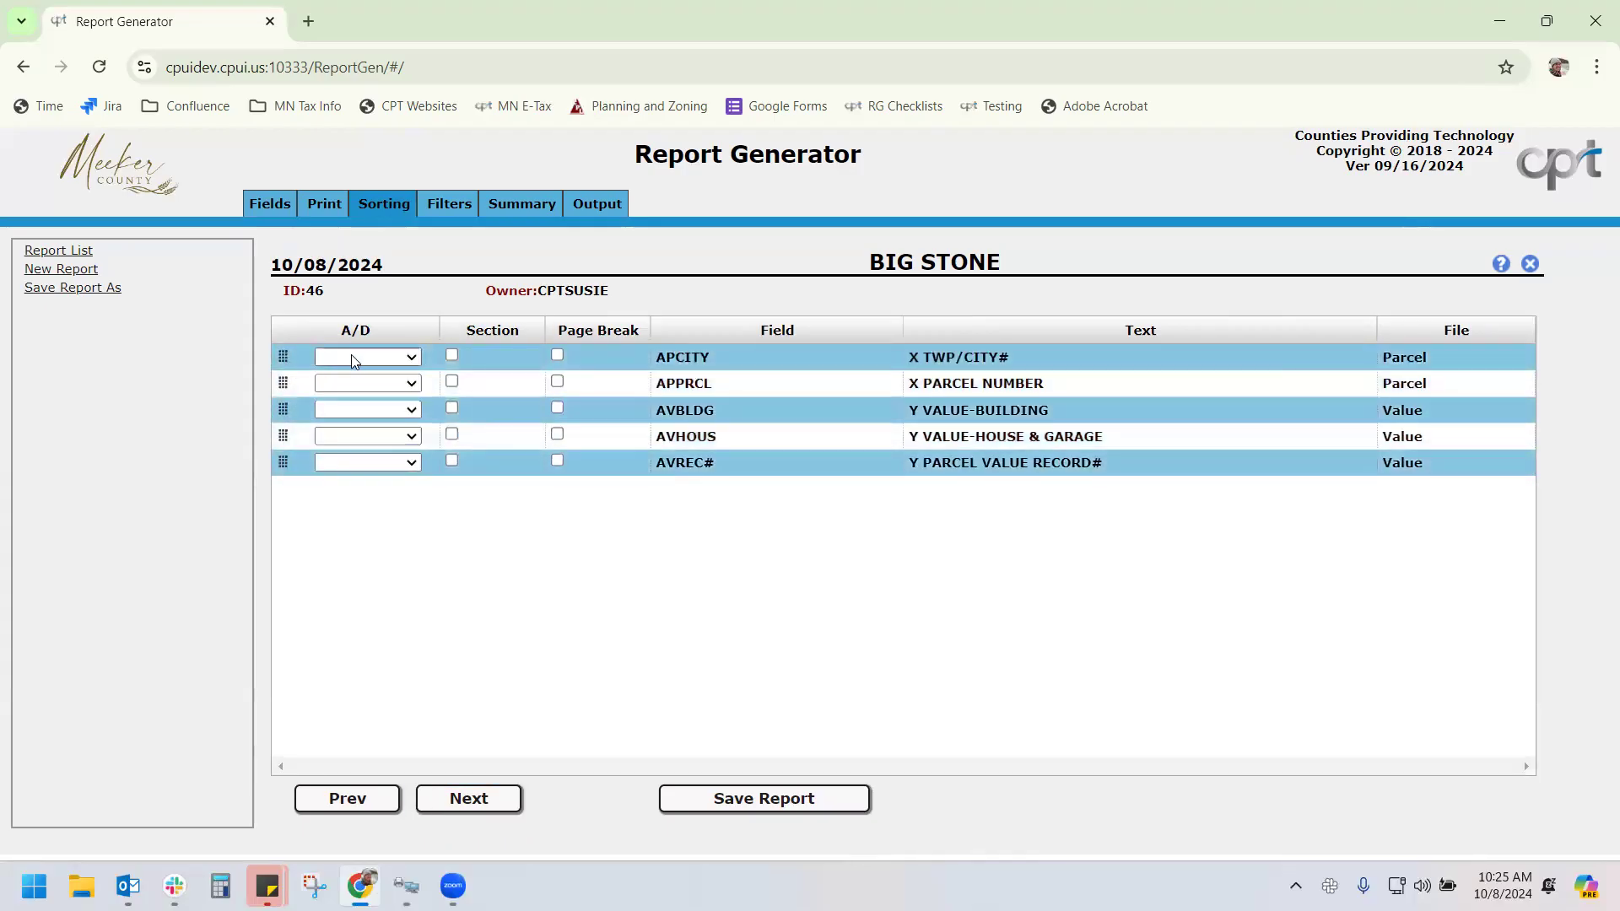
left_click(353, 357)
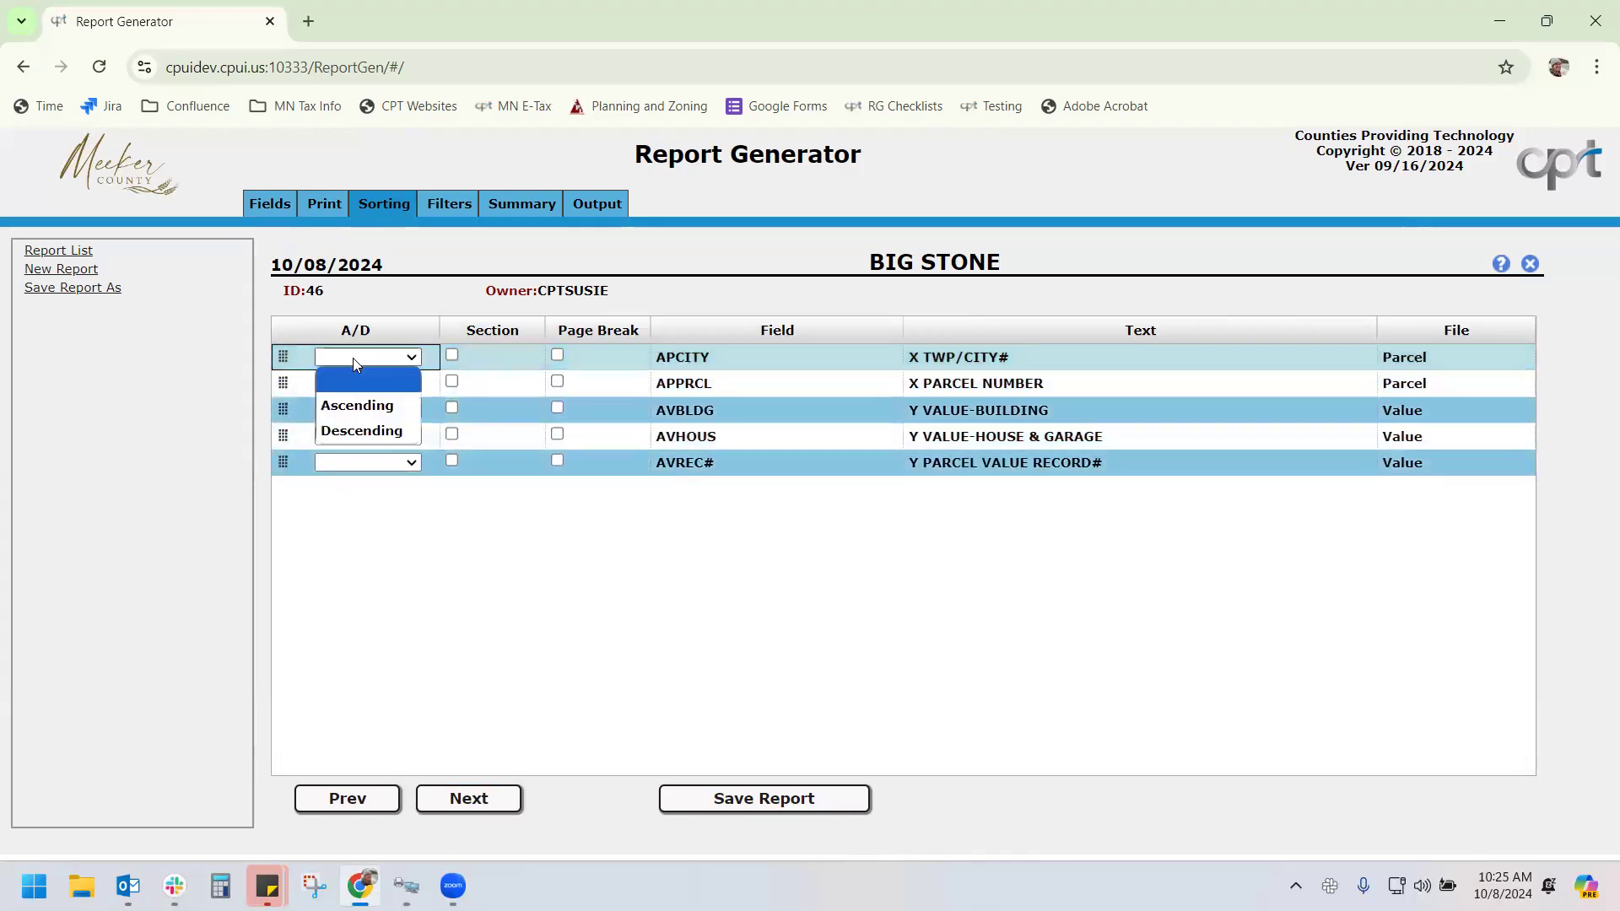
left_click(381, 407)
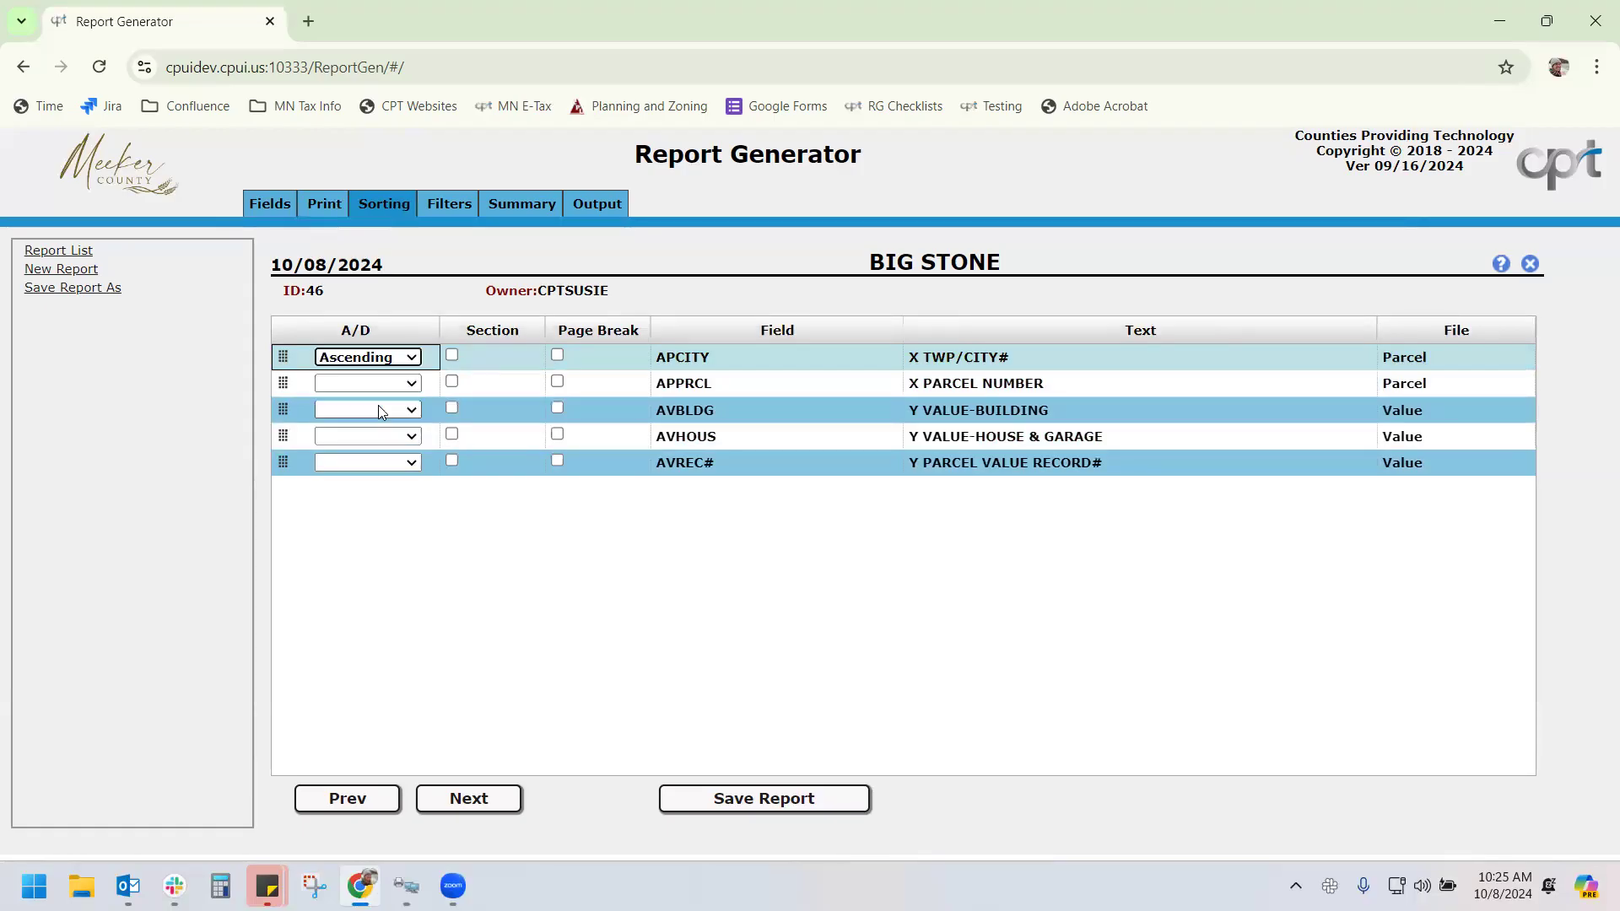
left_click_drag(286, 411, 289, 385)
left_click(397, 387)
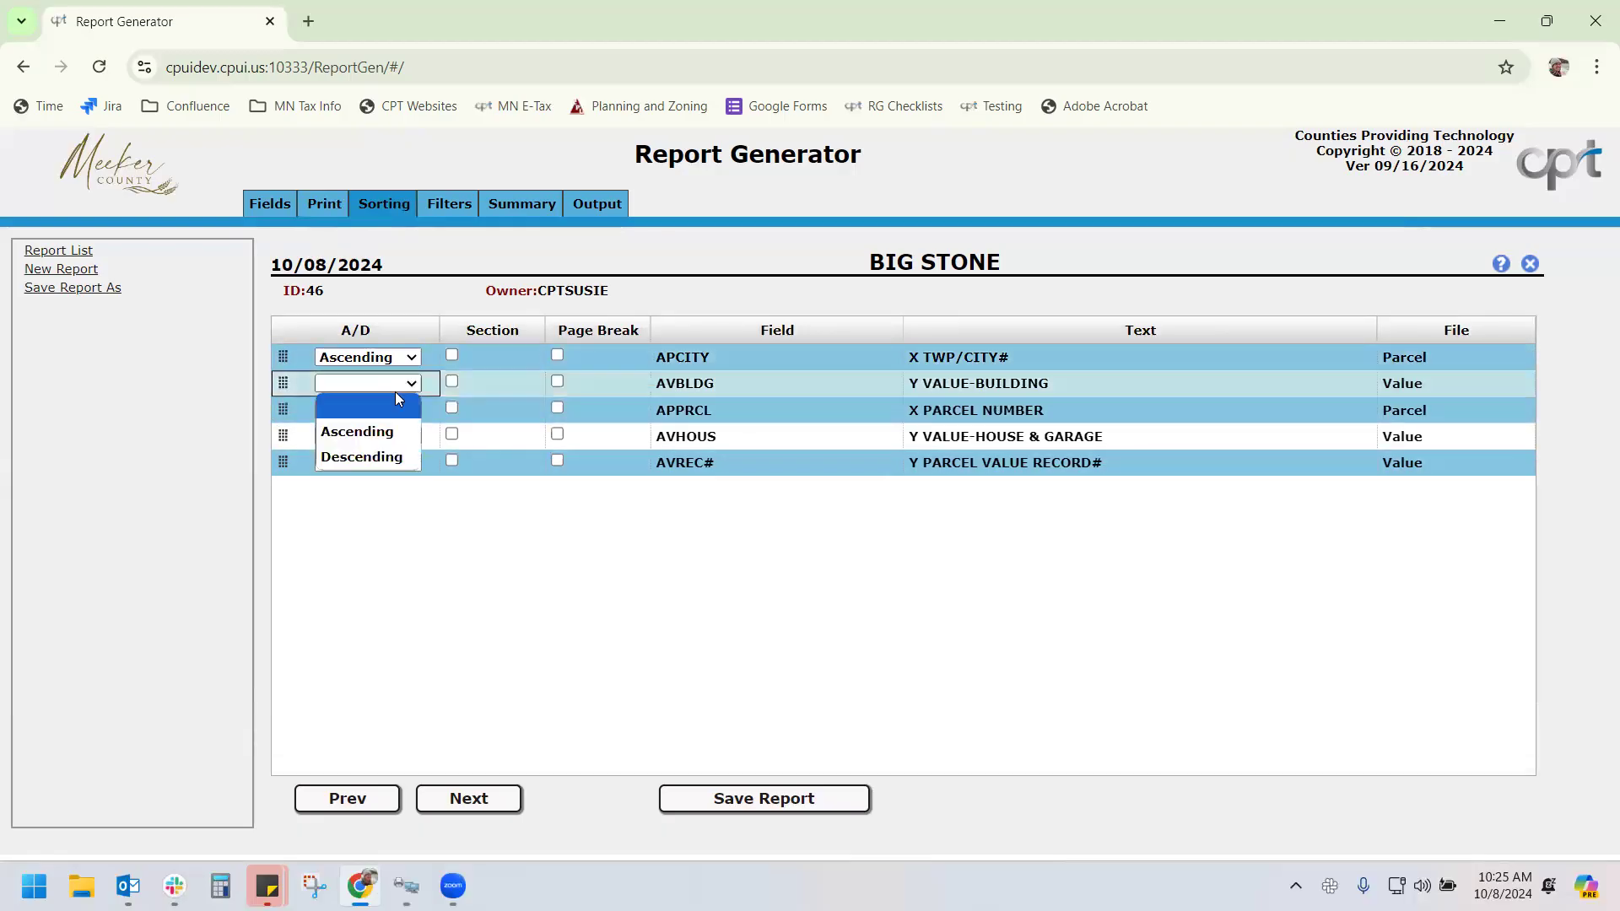
left_click(395, 432)
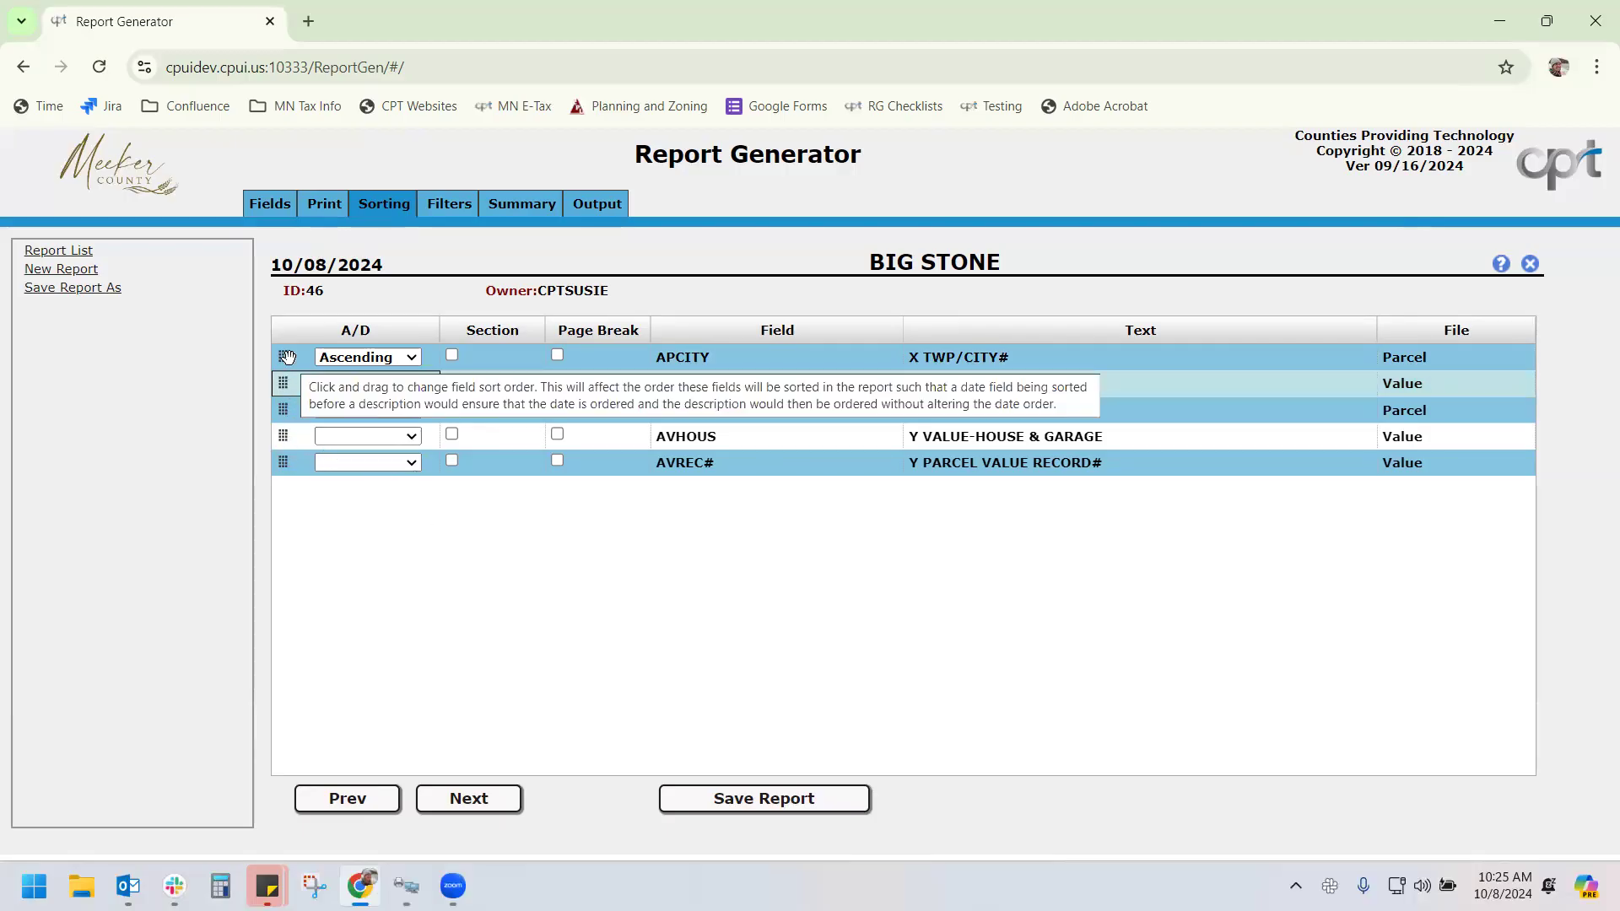
Turn on a section and page break for TWP/CITY#
left_click(327, 205)
left_click(383, 204)
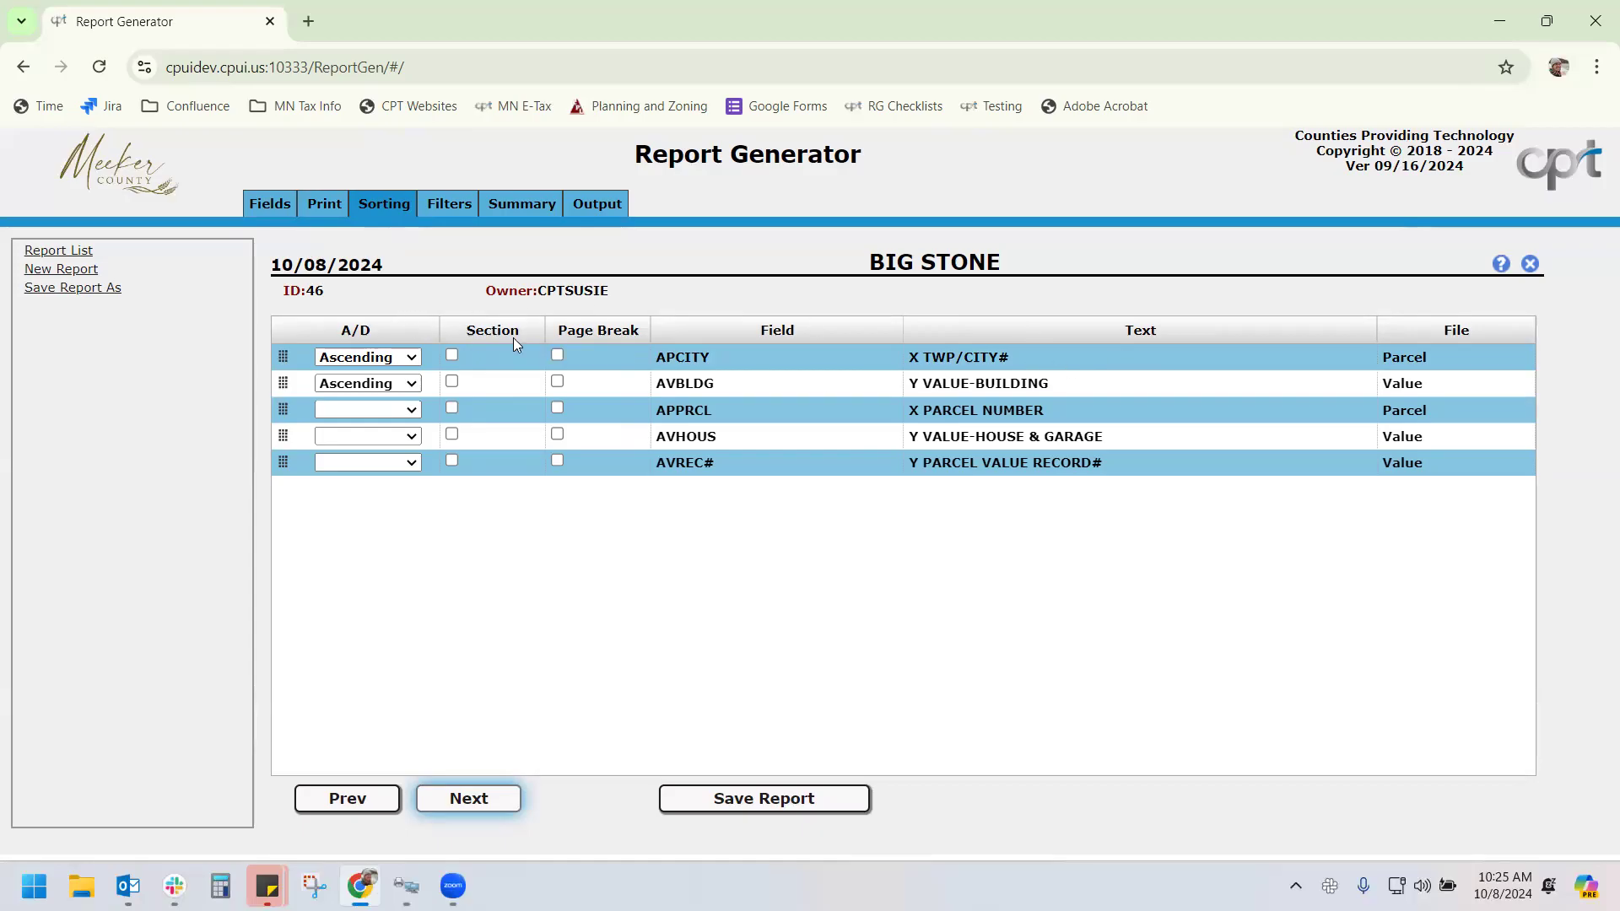
left_click(557, 356)
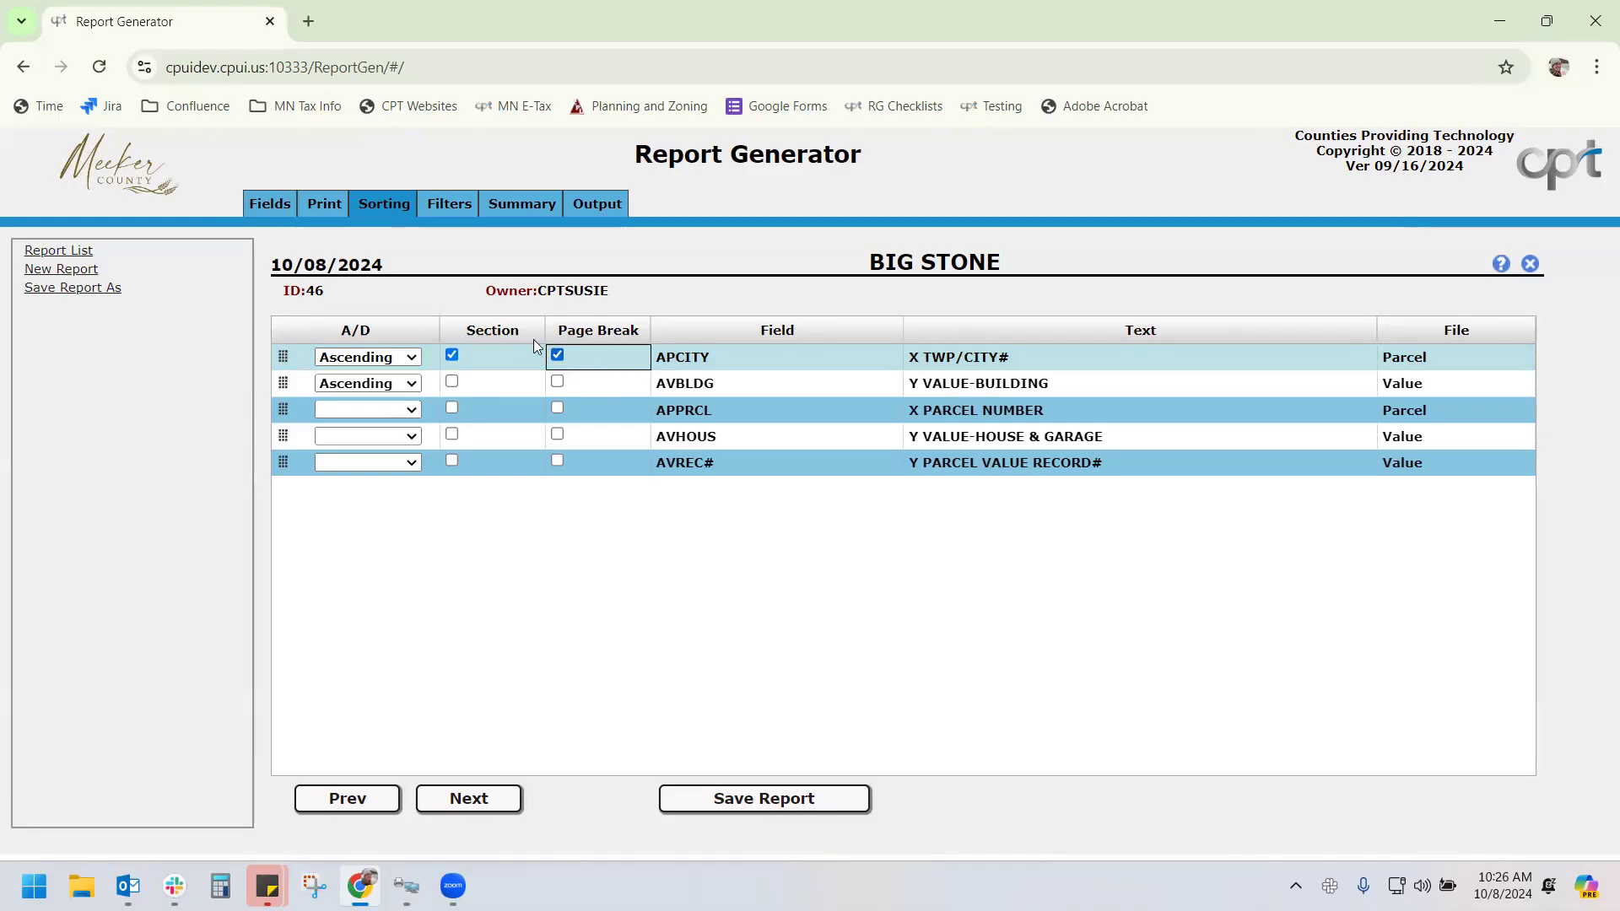
left_click(328, 203)
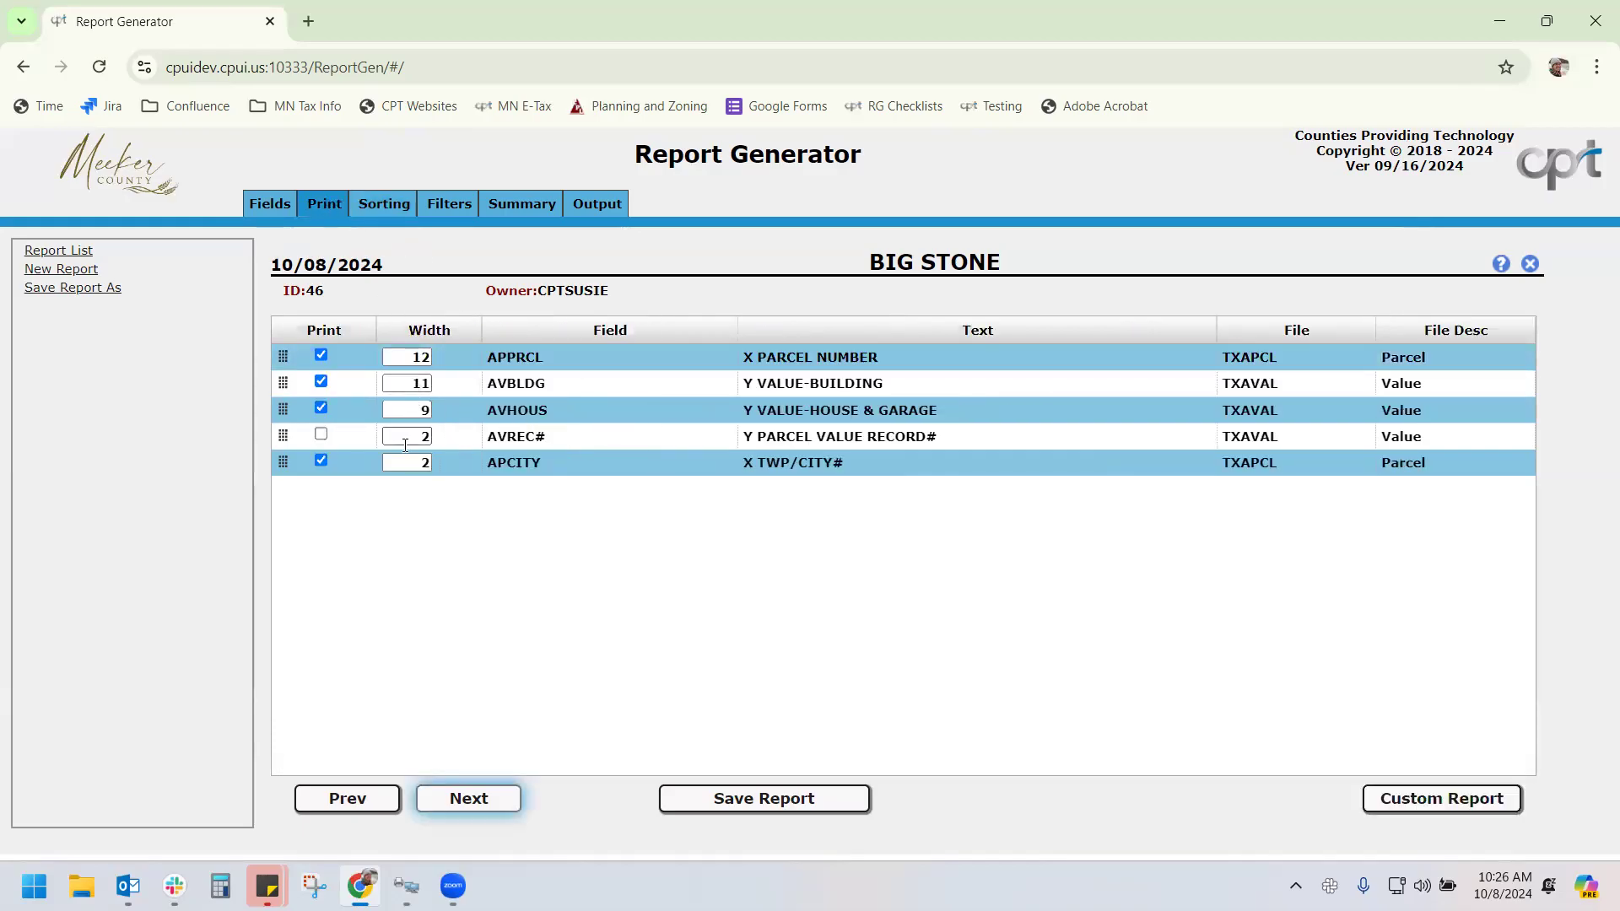
left_click(384, 205)
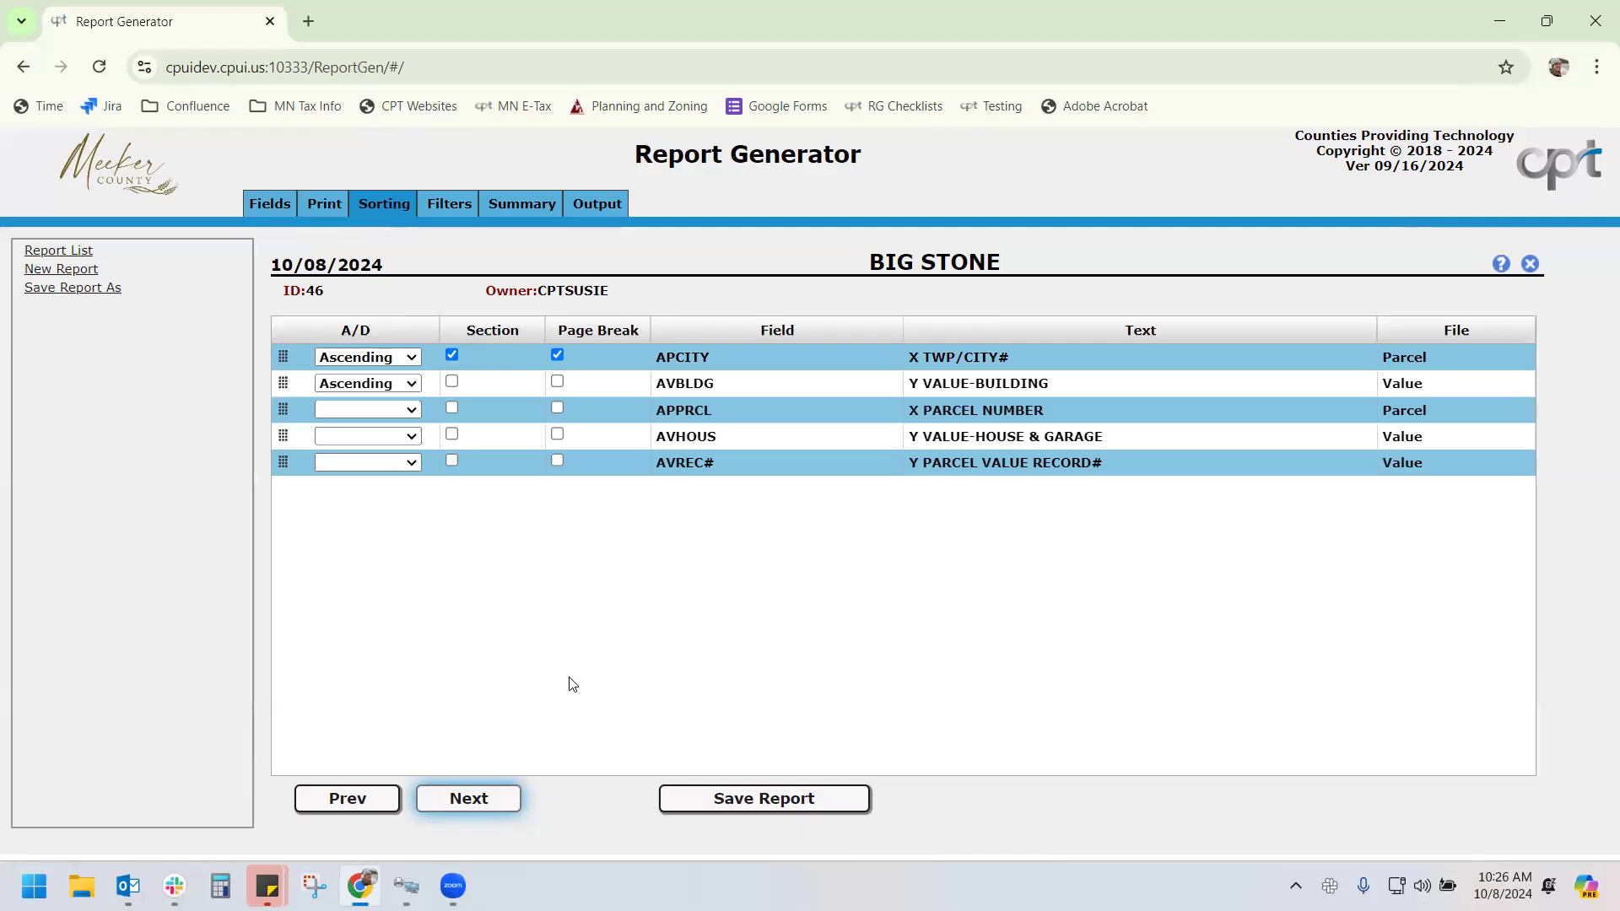
Add a filter condition on the X TWP/CITY# field and review its condition choices
left_click(475, 804)
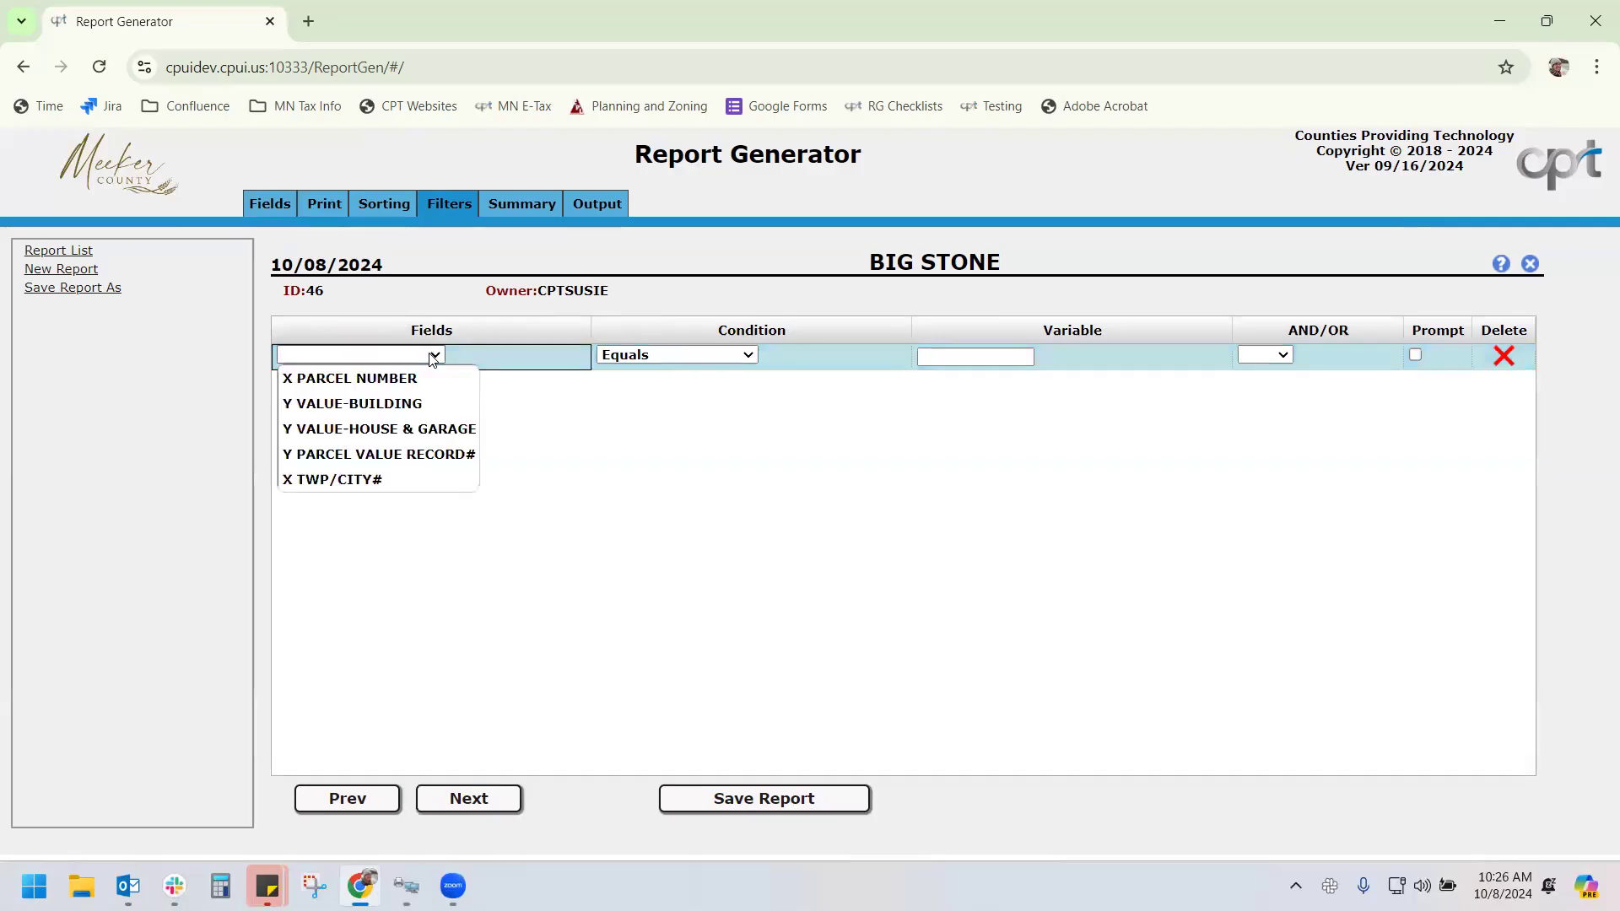
left_click(437, 479)
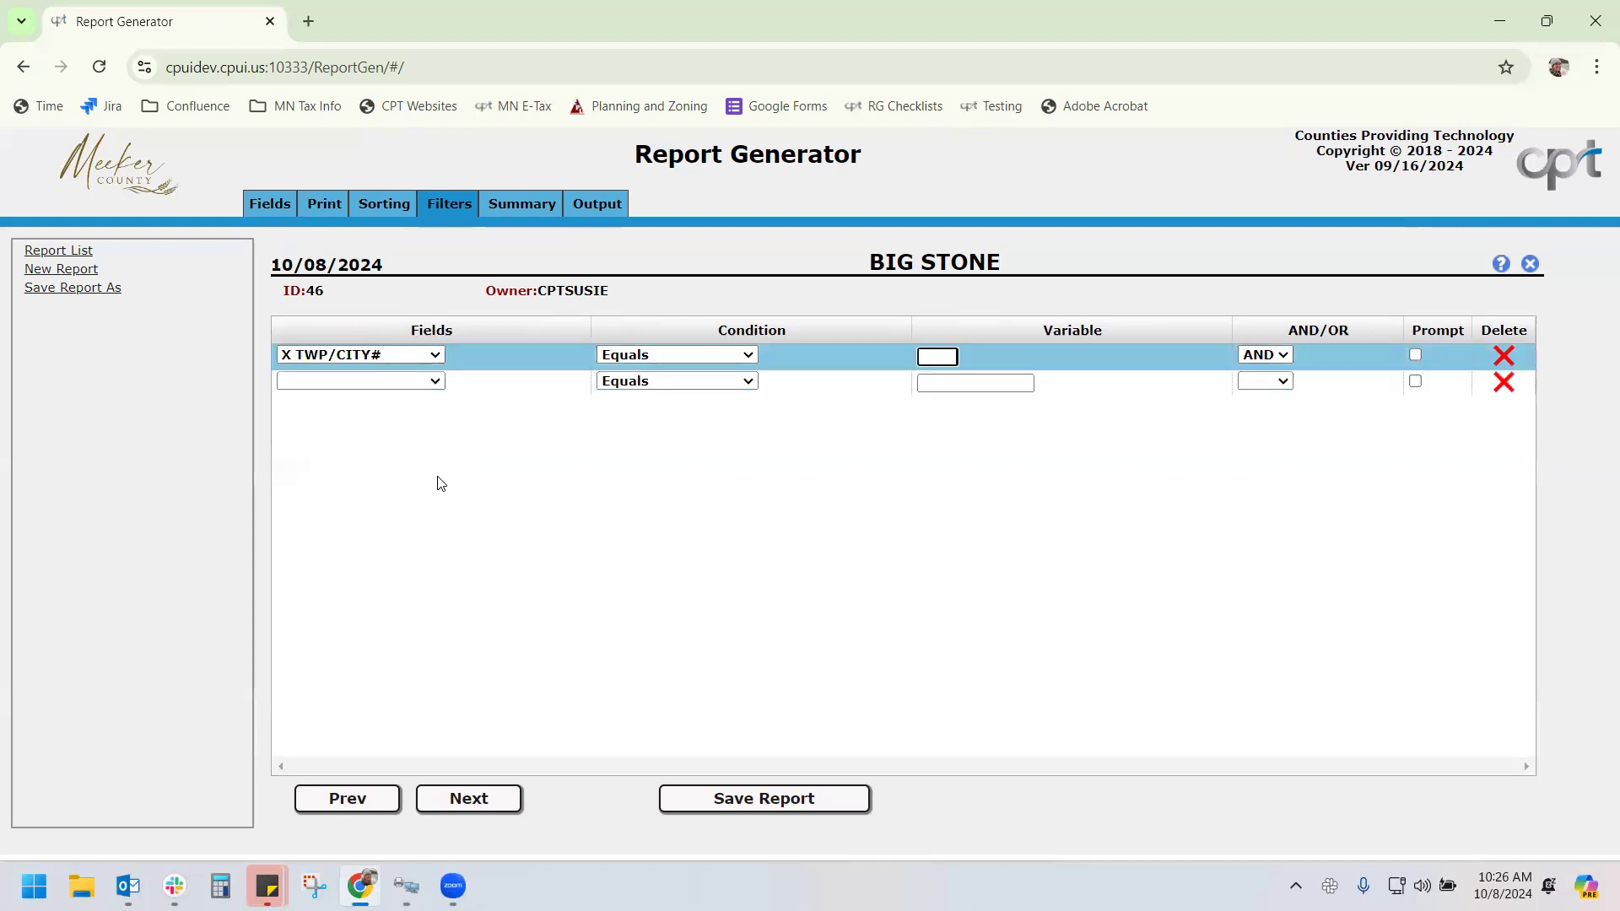
left_click(433, 355)
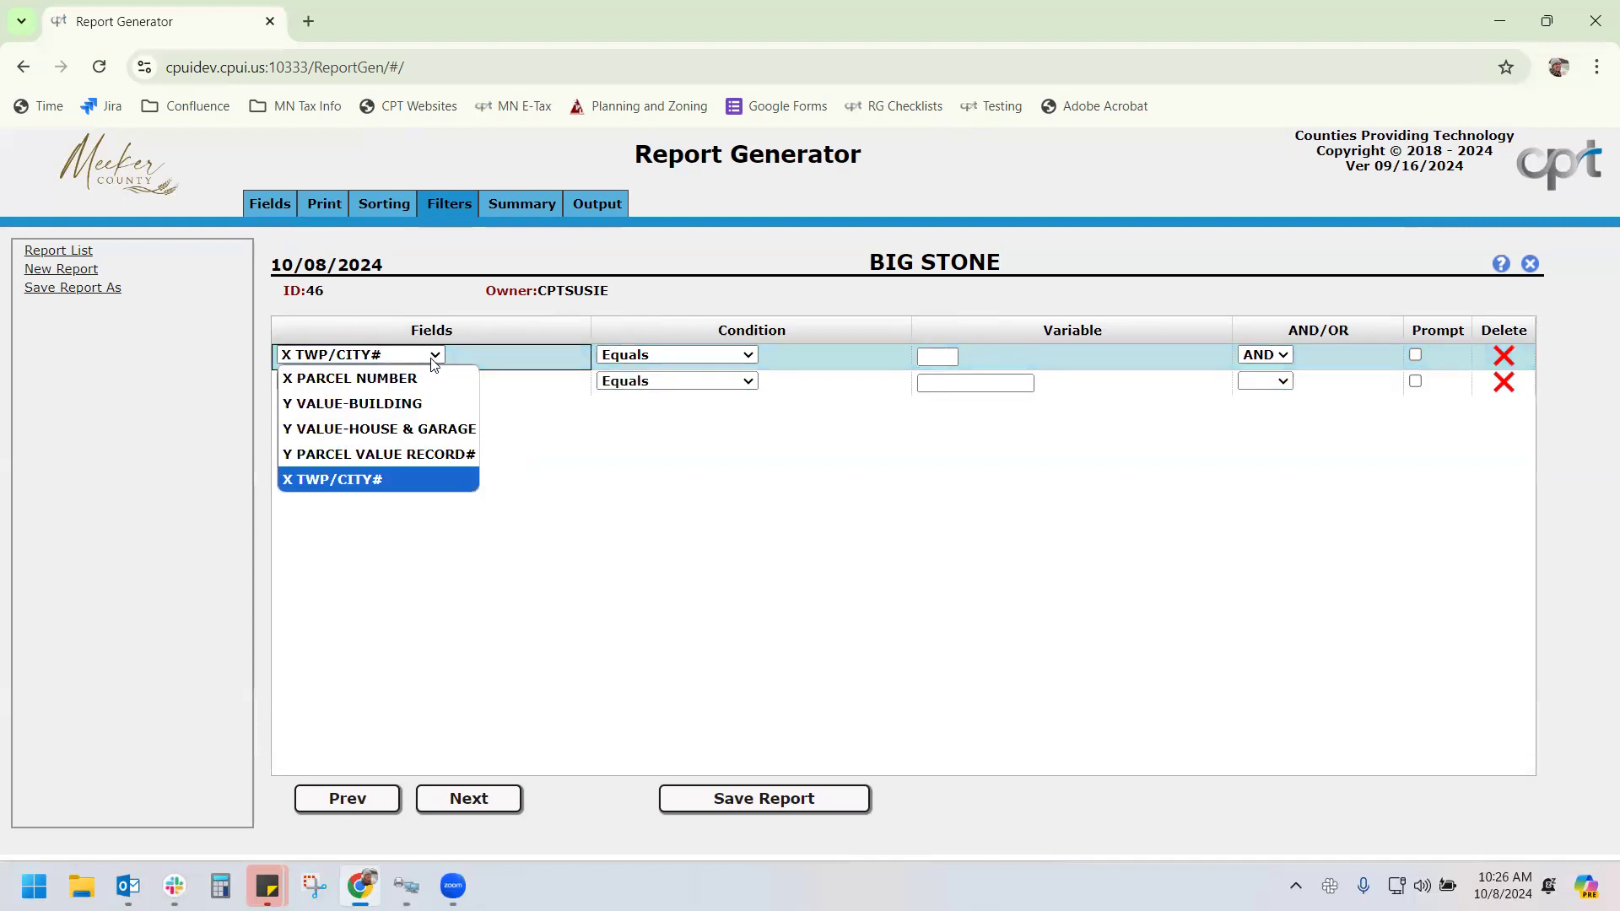
left_click(709, 355)
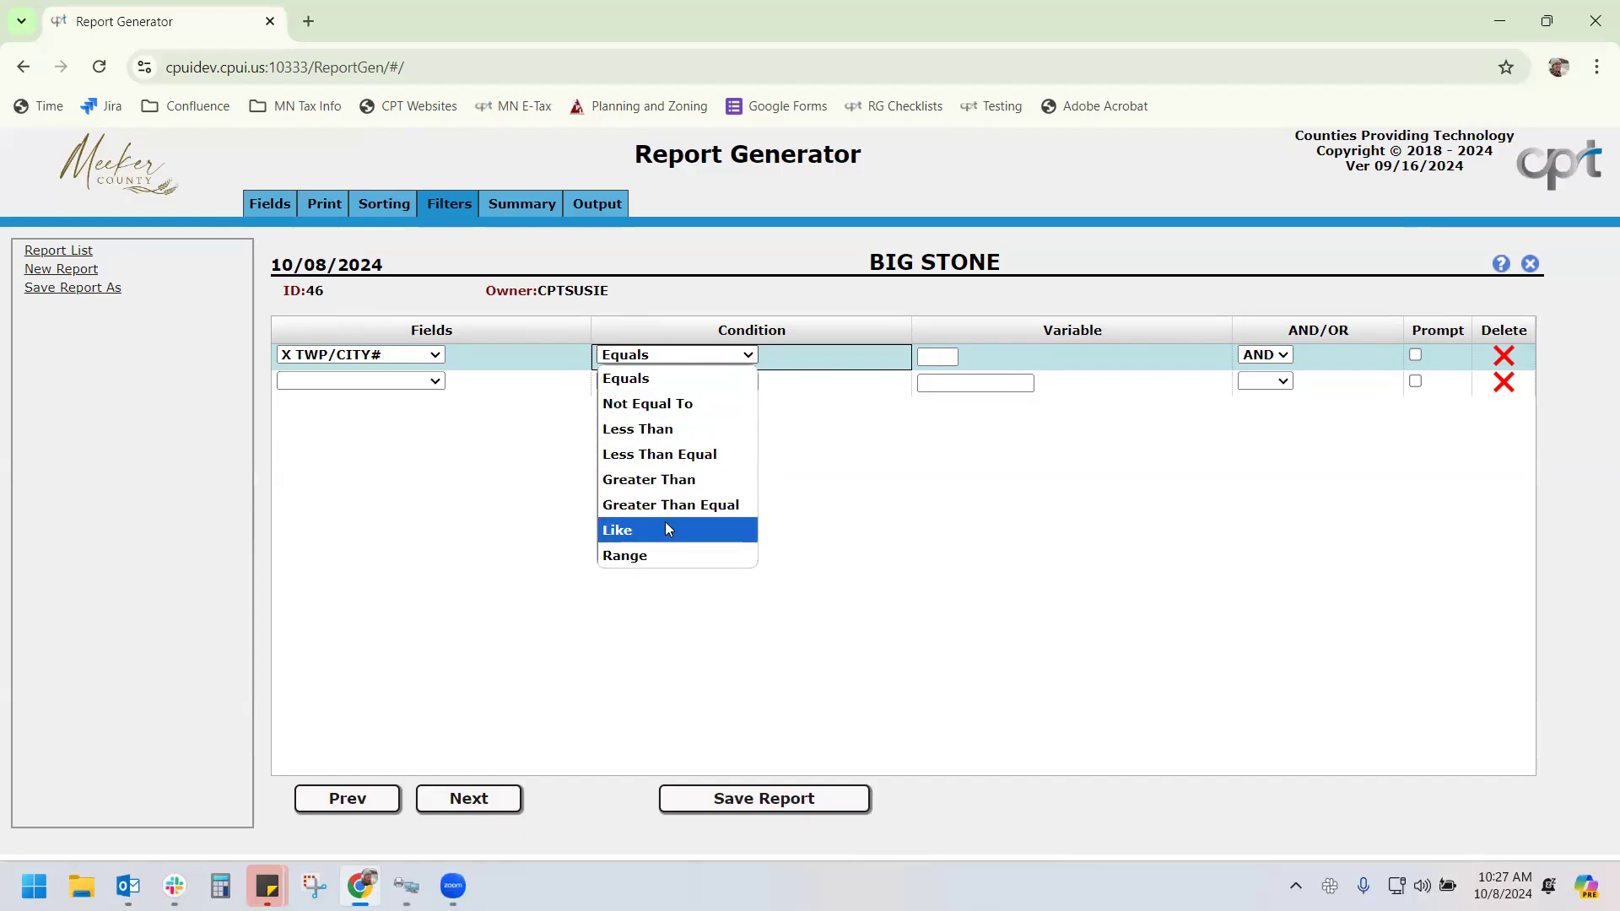
Set the X TWP/CITY# Equals filter value to 01 with run-time prompting off
left_click(926, 383)
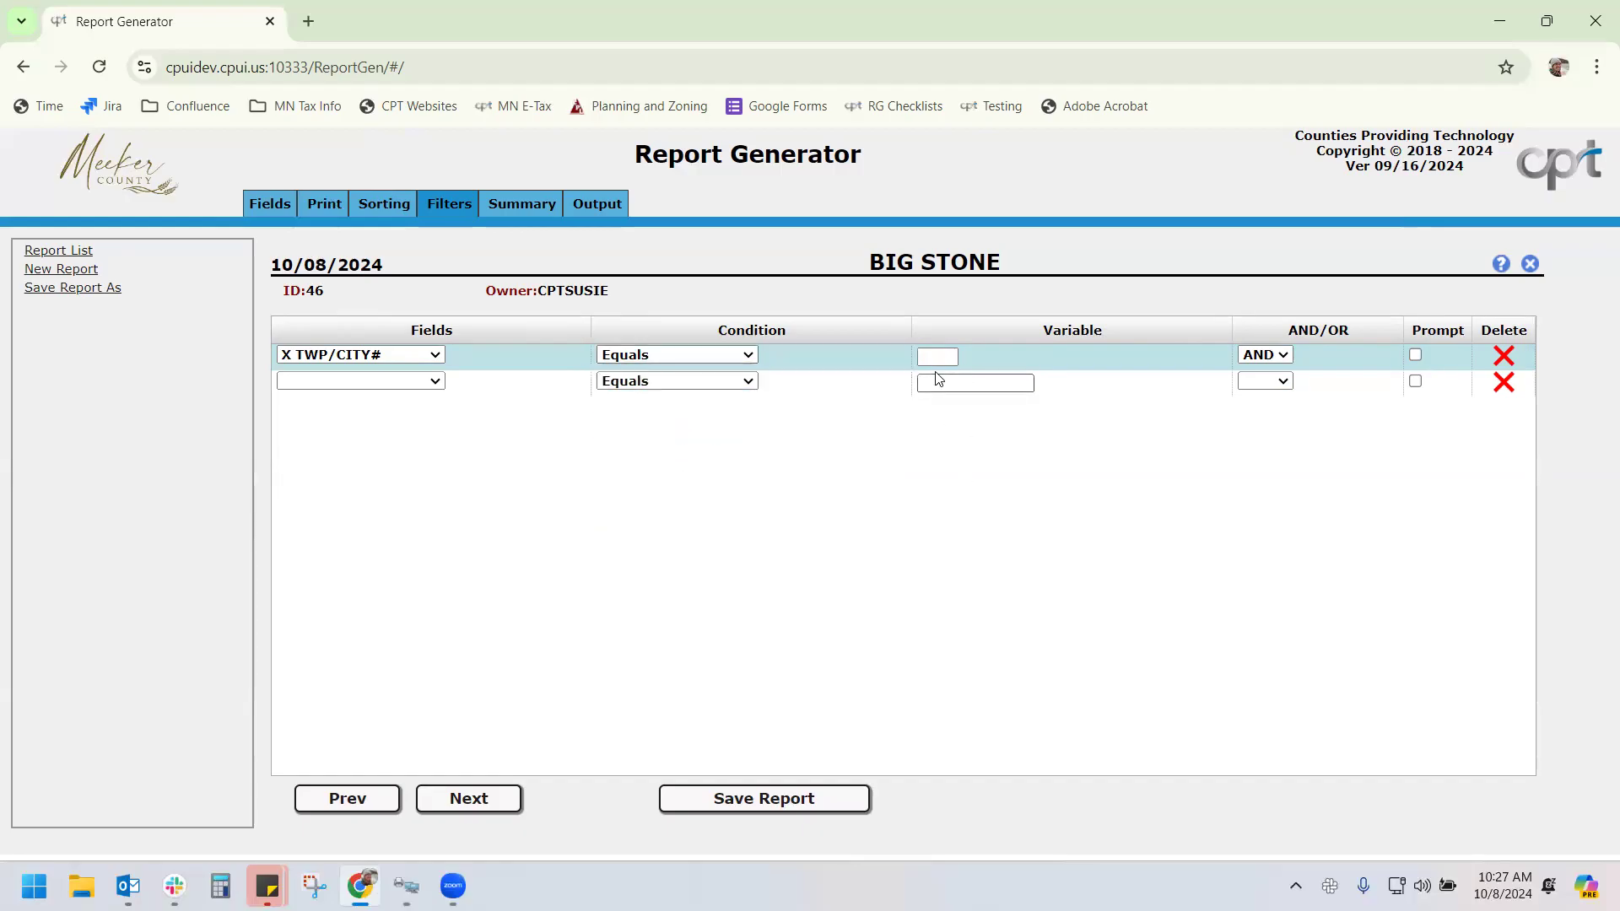
left_click(937, 360)
type("01")
left_click(1416, 355)
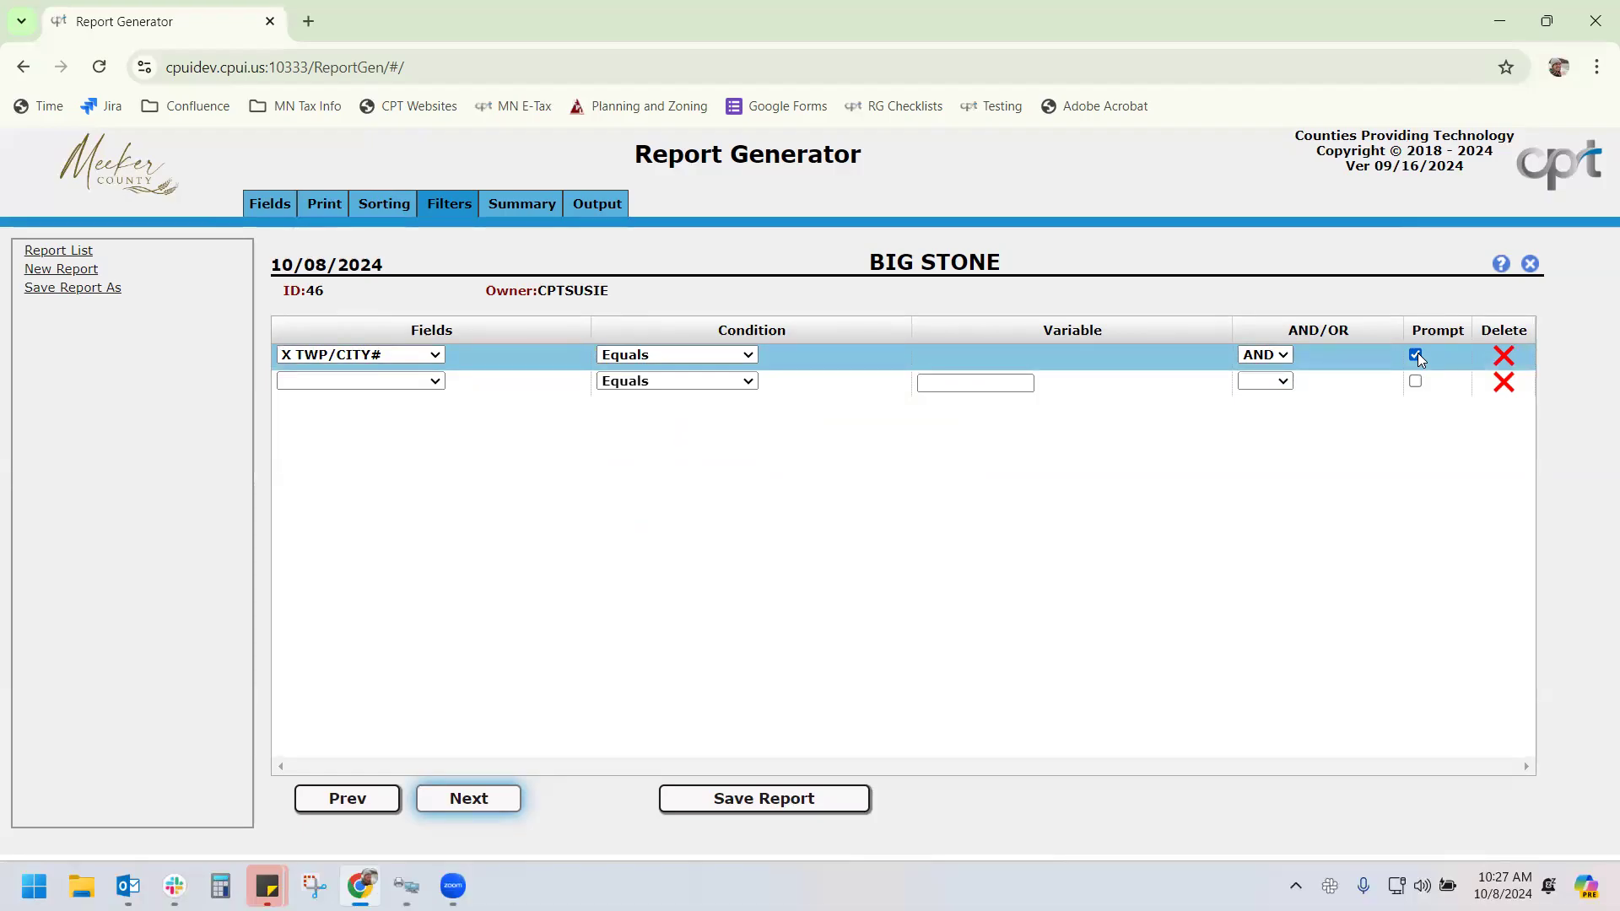
left_click(1417, 355)
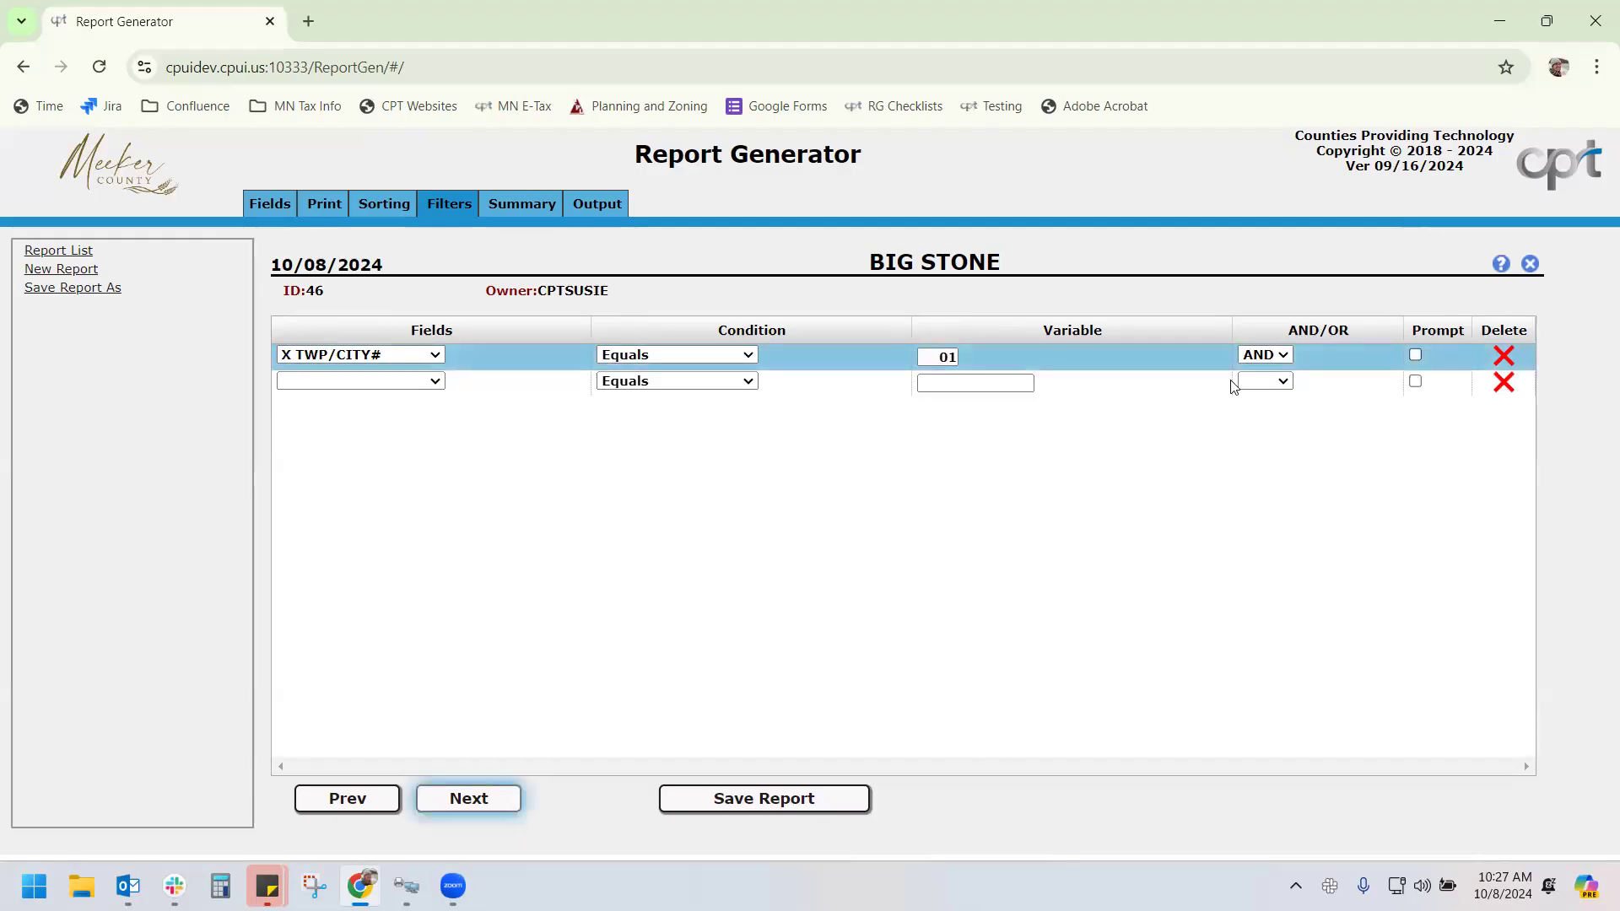
left_click(736, 354)
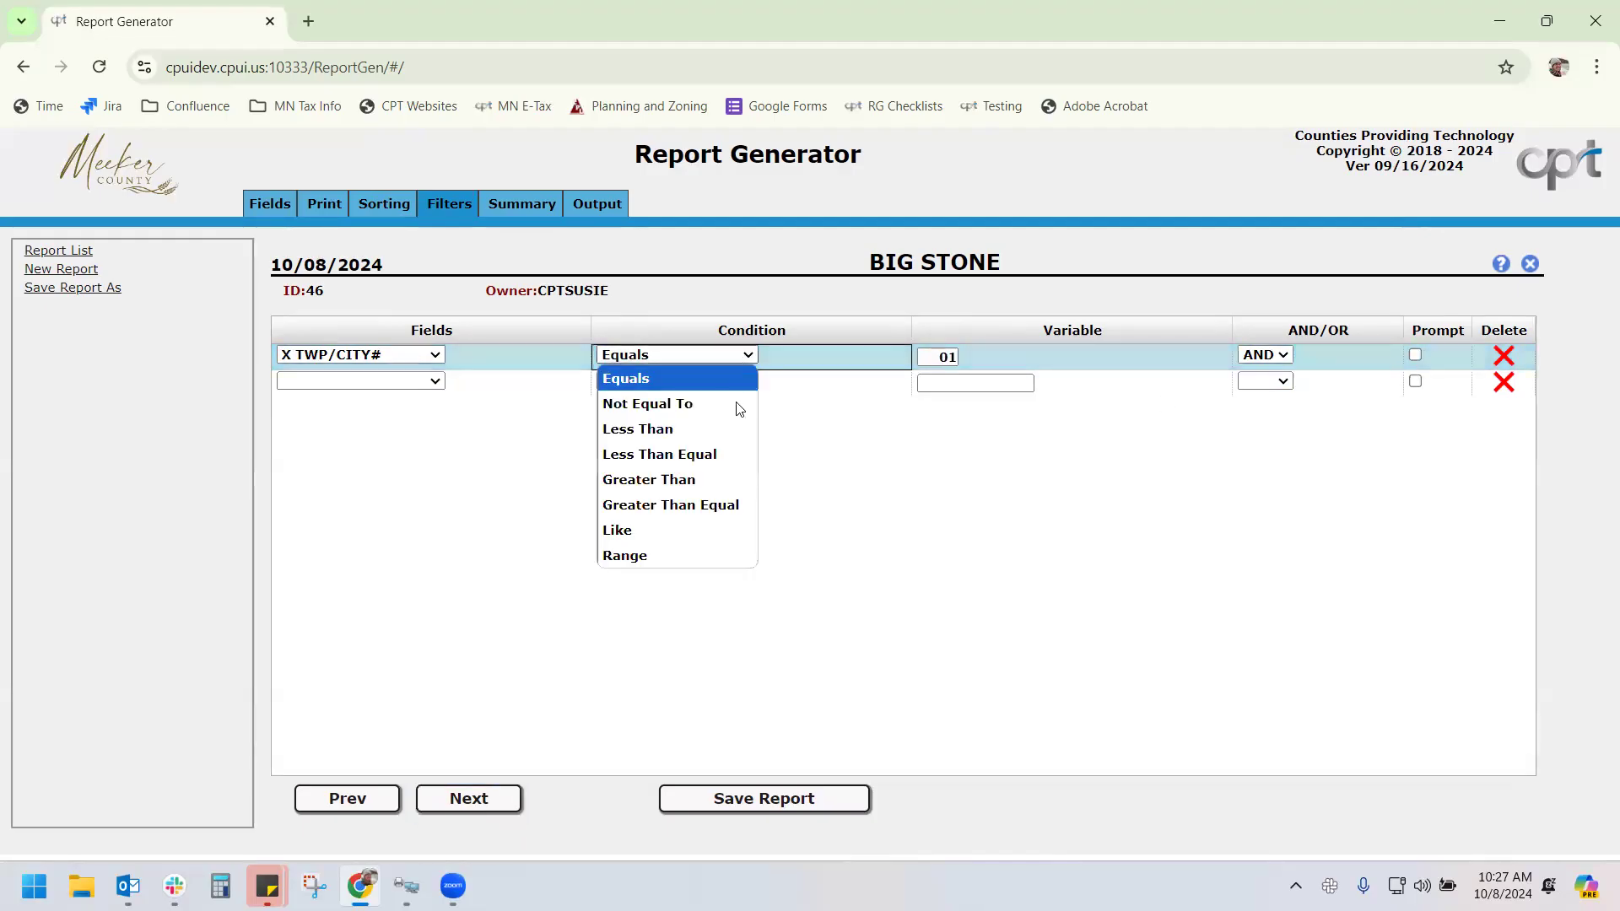
Switch the X TWP/CITY# filter condition to Range, keeping AND as the link
left_click(749, 550)
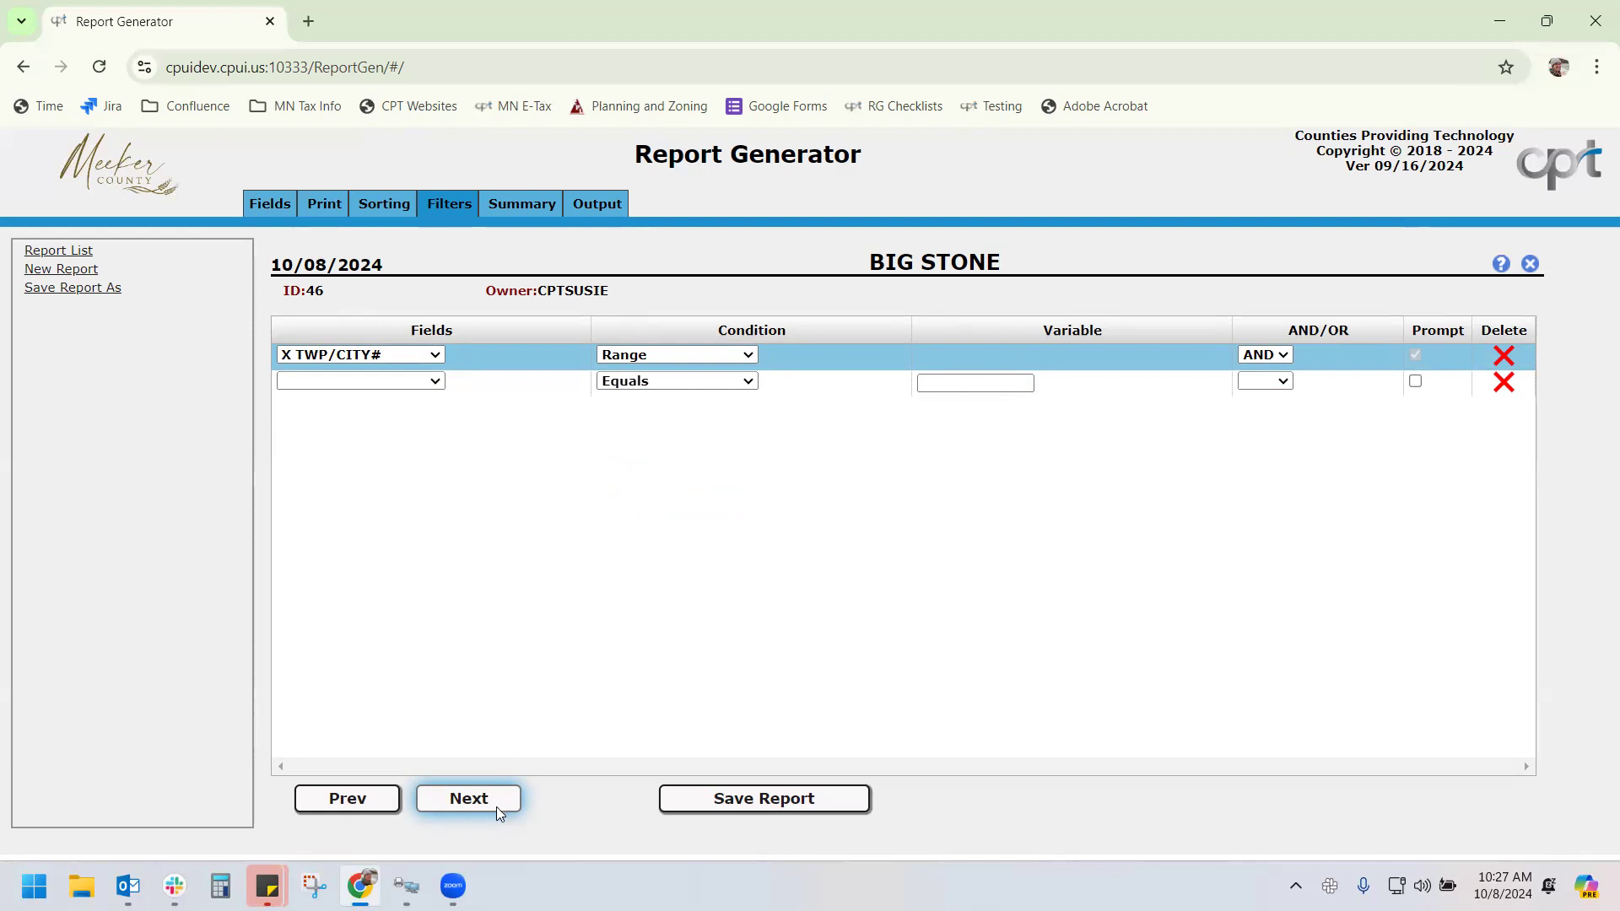
left_click(1271, 354)
left_click(1271, 355)
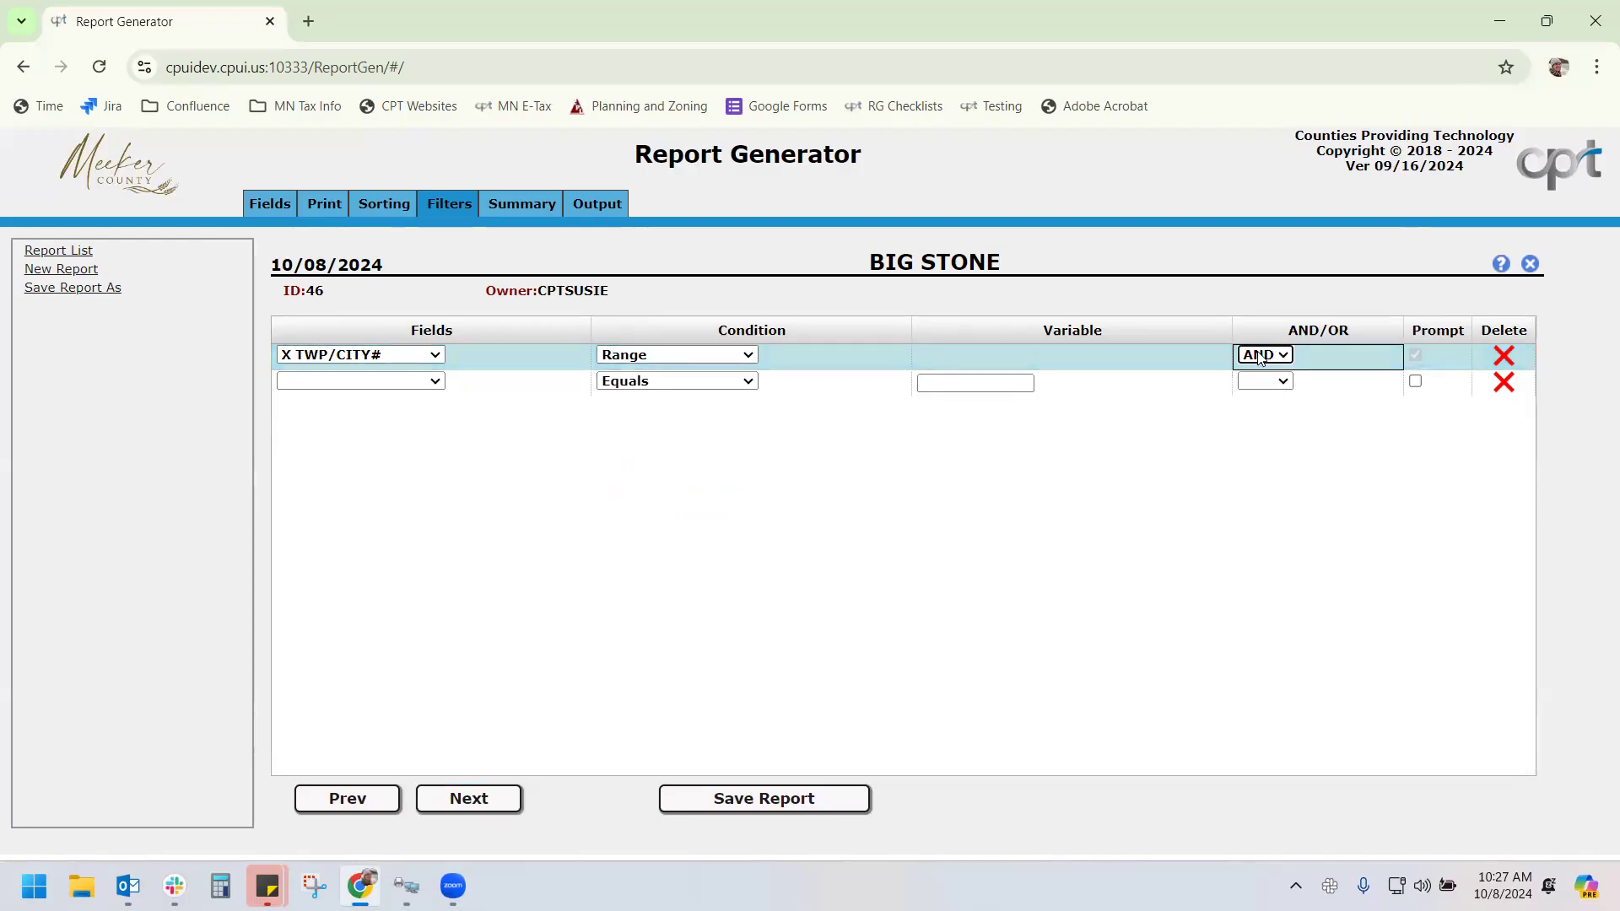
On the Summary step, toggle Sum, Count and Min boxes for AVBLDG, AVHOUS and parcel number
left_click(469, 806)
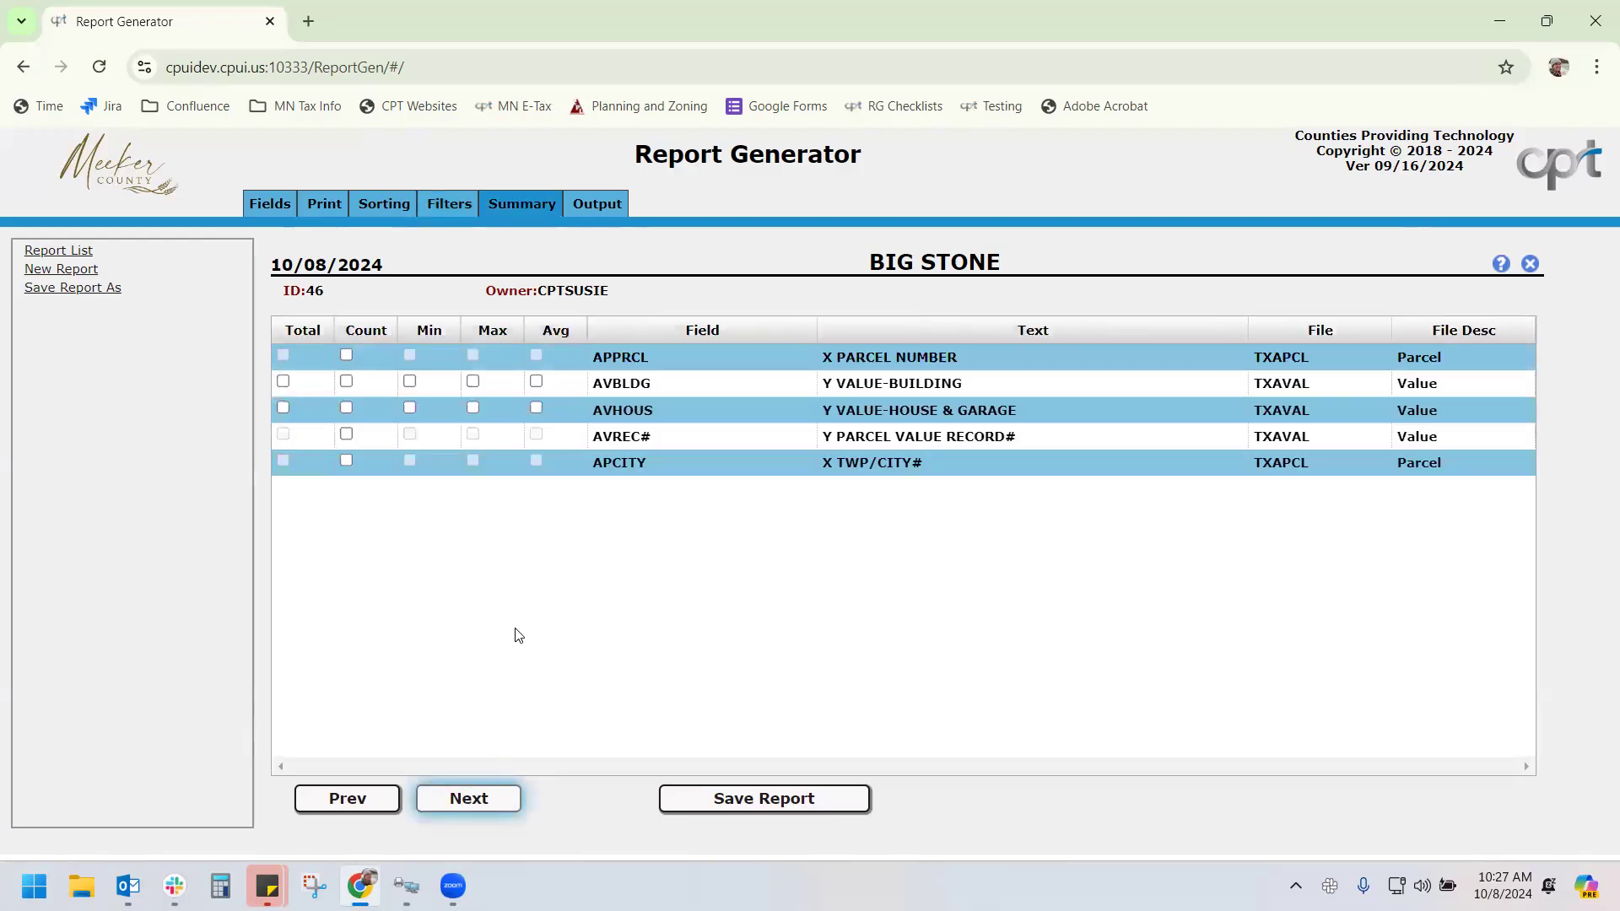
left_click(283, 382)
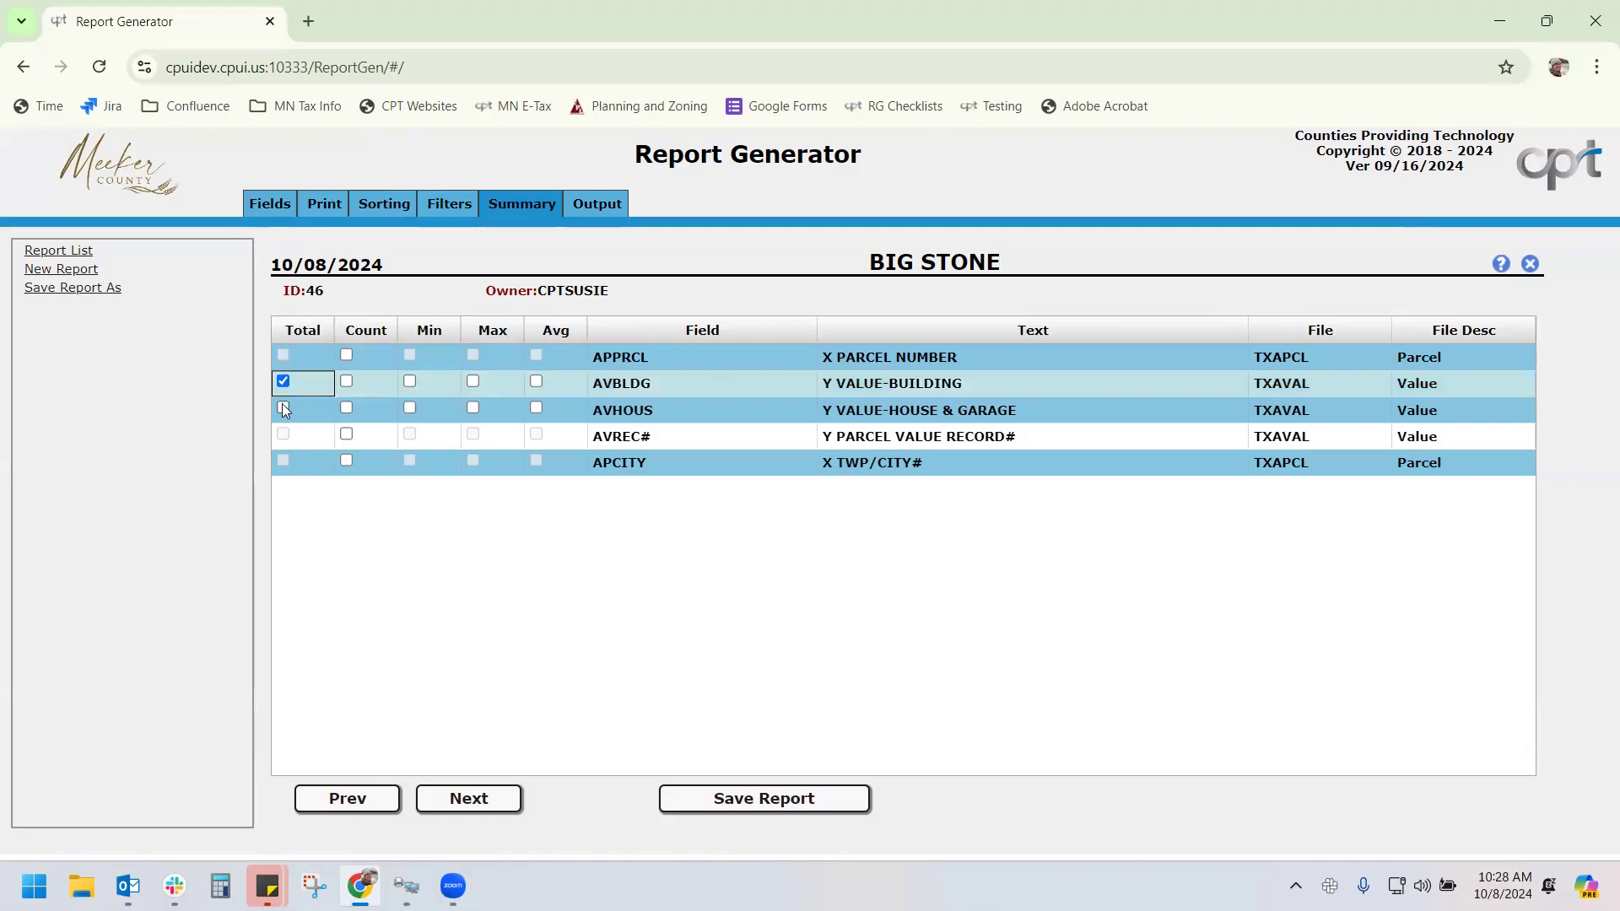
left_click(282, 409)
left_click(347, 381)
left_click(346, 408)
left_click(409, 382)
left_click(409, 407)
left_click(346, 355)
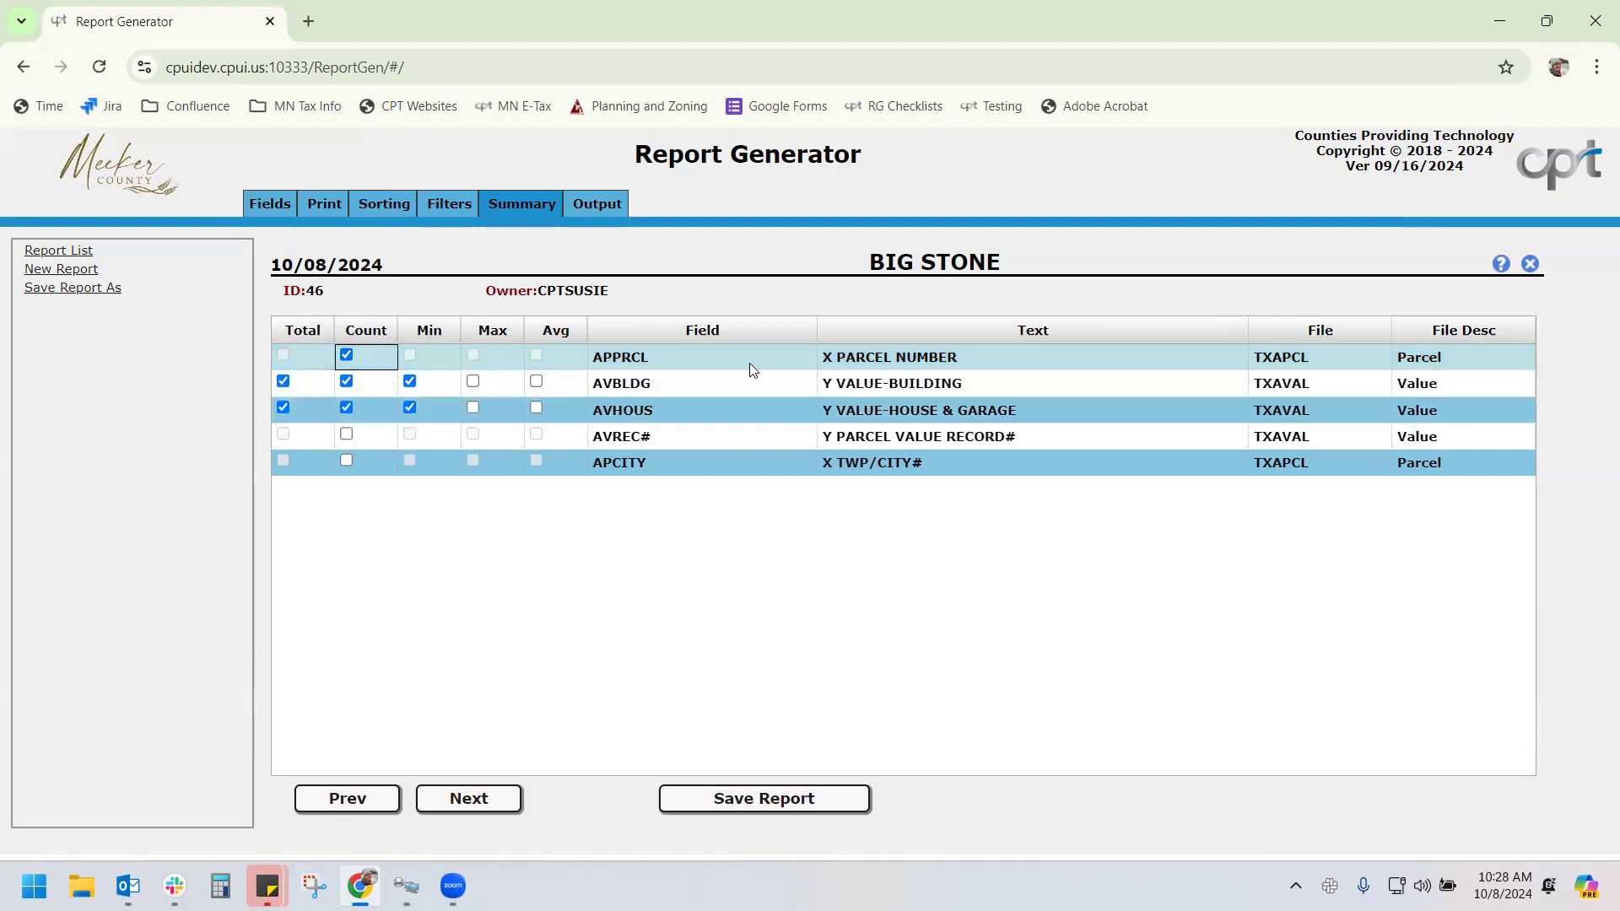
Tick Max and Avg totals for AVBLDG and AVHOUS
left_click(473, 382)
left_click(473, 407)
left_click(536, 381)
left_click(537, 410)
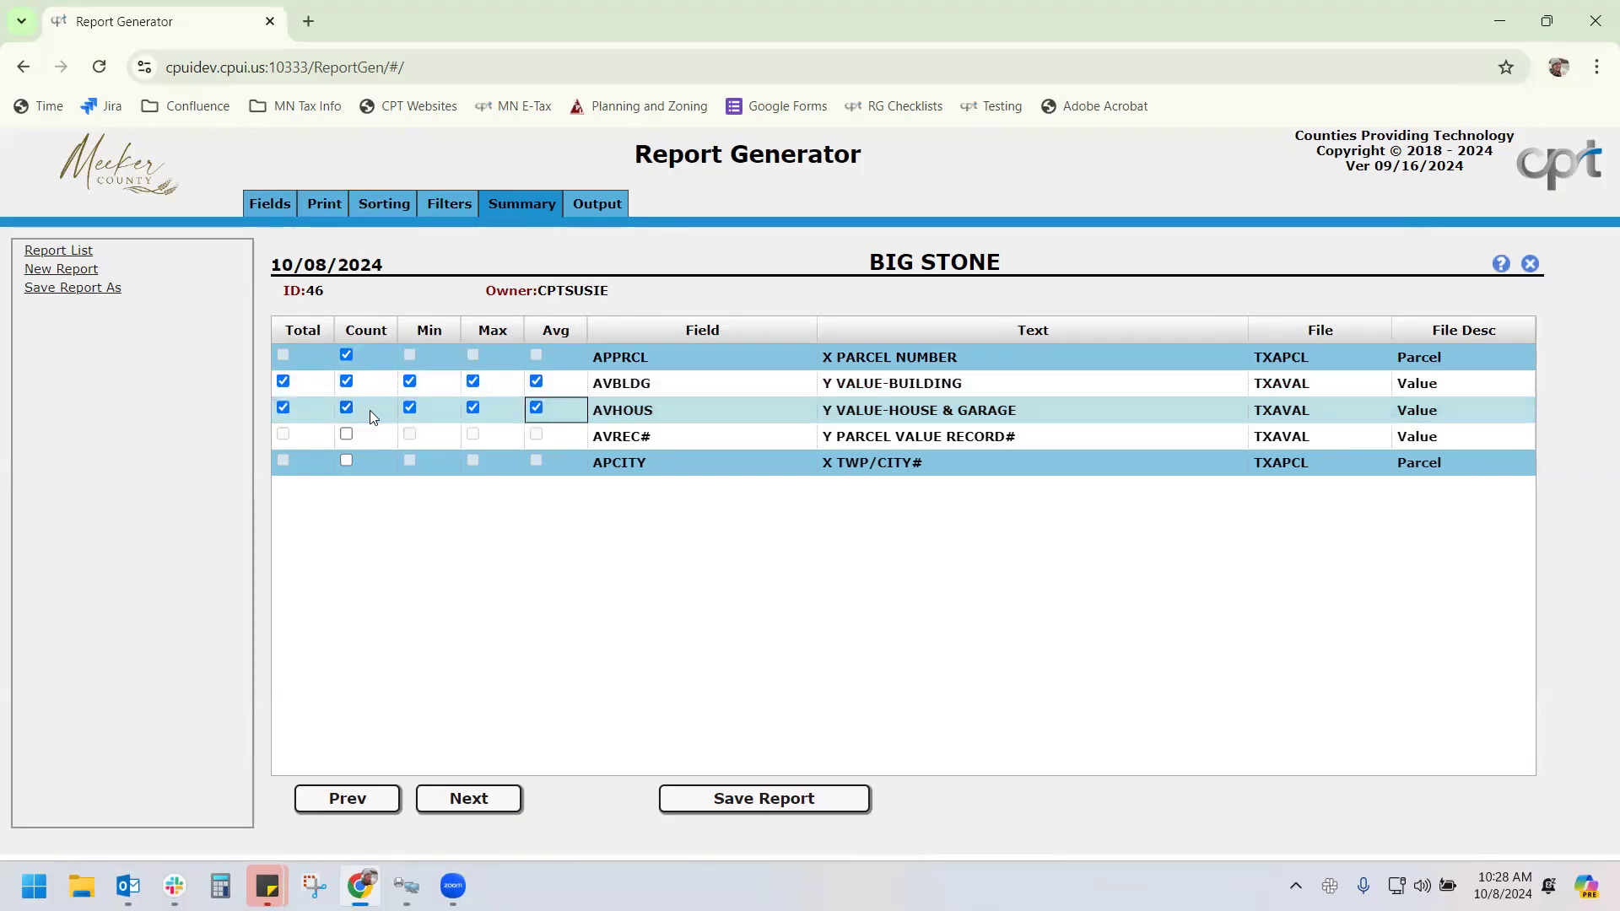
left_click(613, 209)
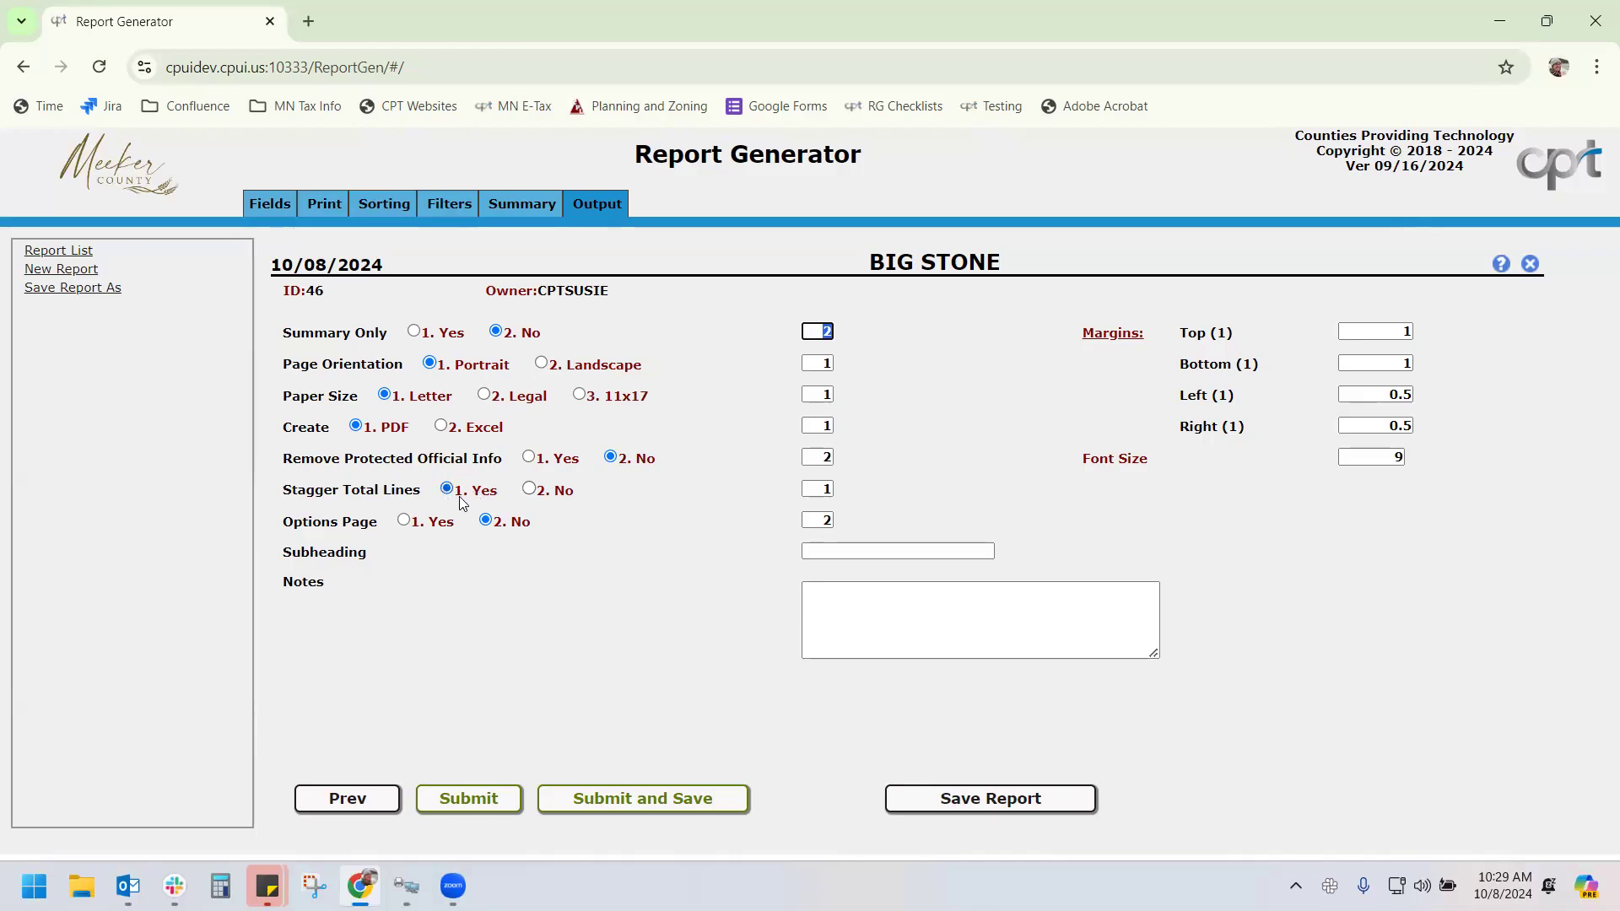
Turn on the options page and printed report notes, and enter a report subheading
left_click(404, 521)
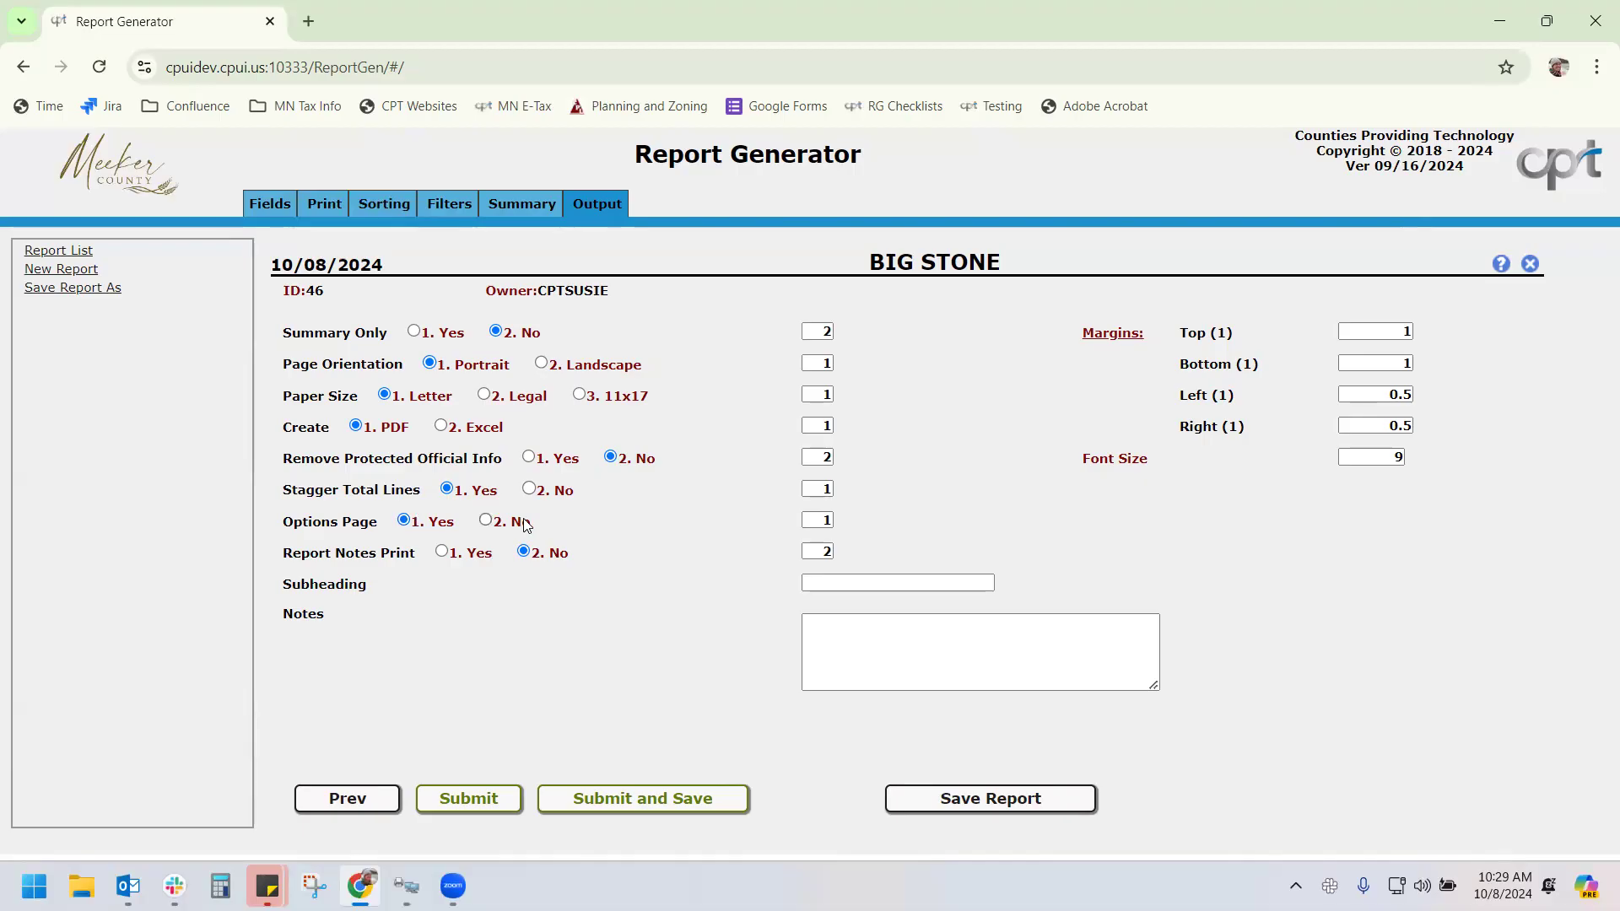
left_click(441, 552)
left_click(894, 581)
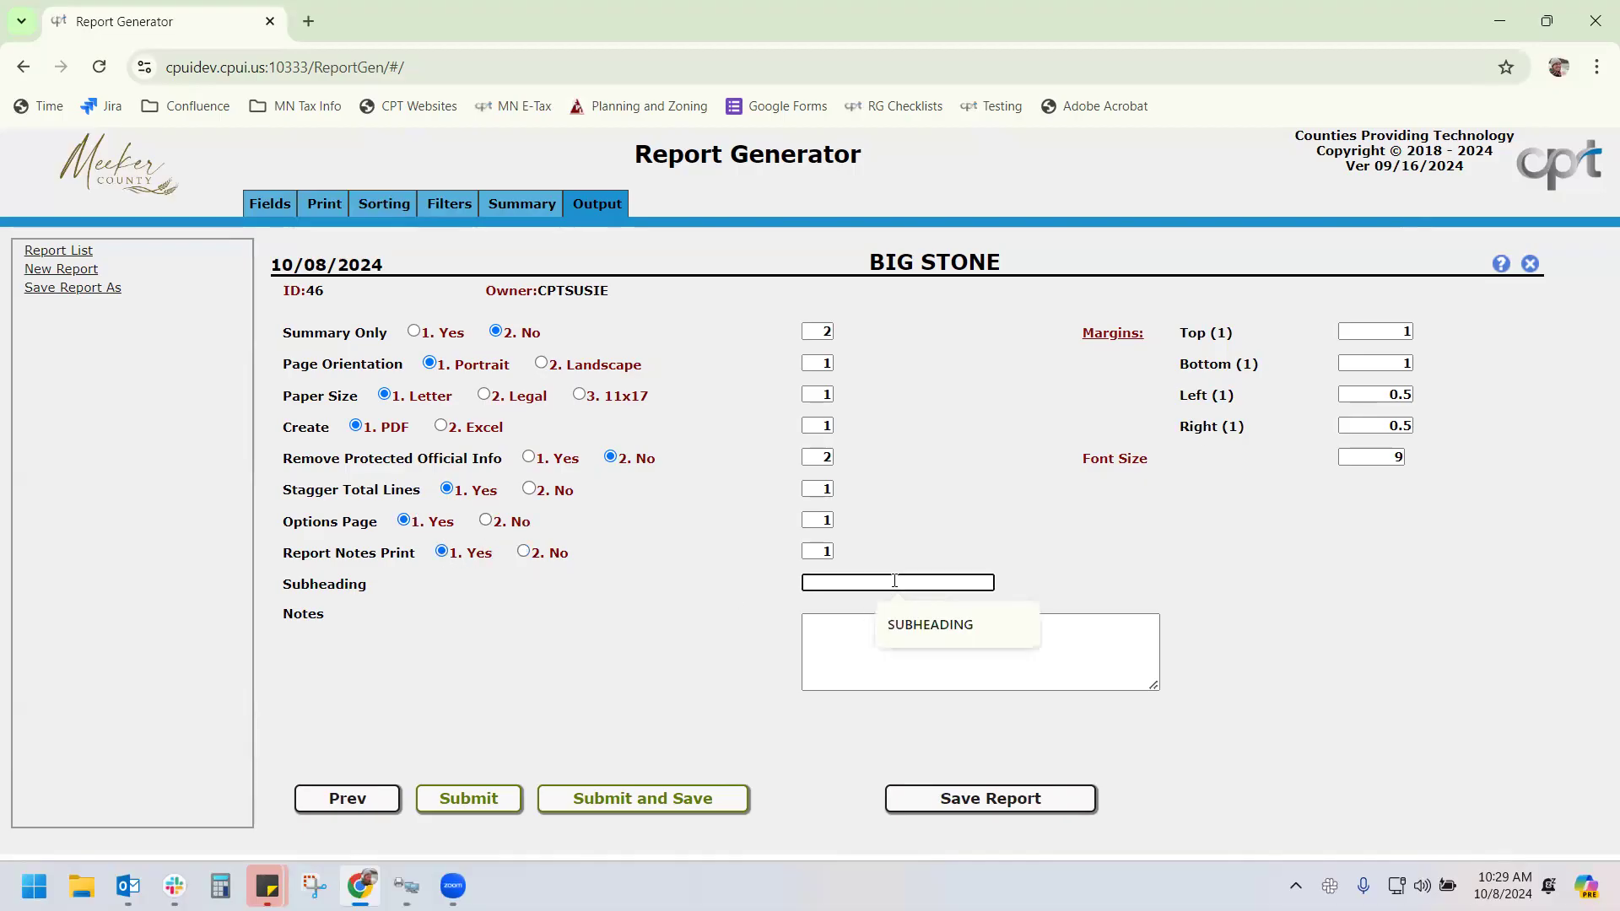
type("SUSIE")
Add the note 'MADE FOR BIG STONE' and save the report, which hits a session timeout
left_click(879, 631)
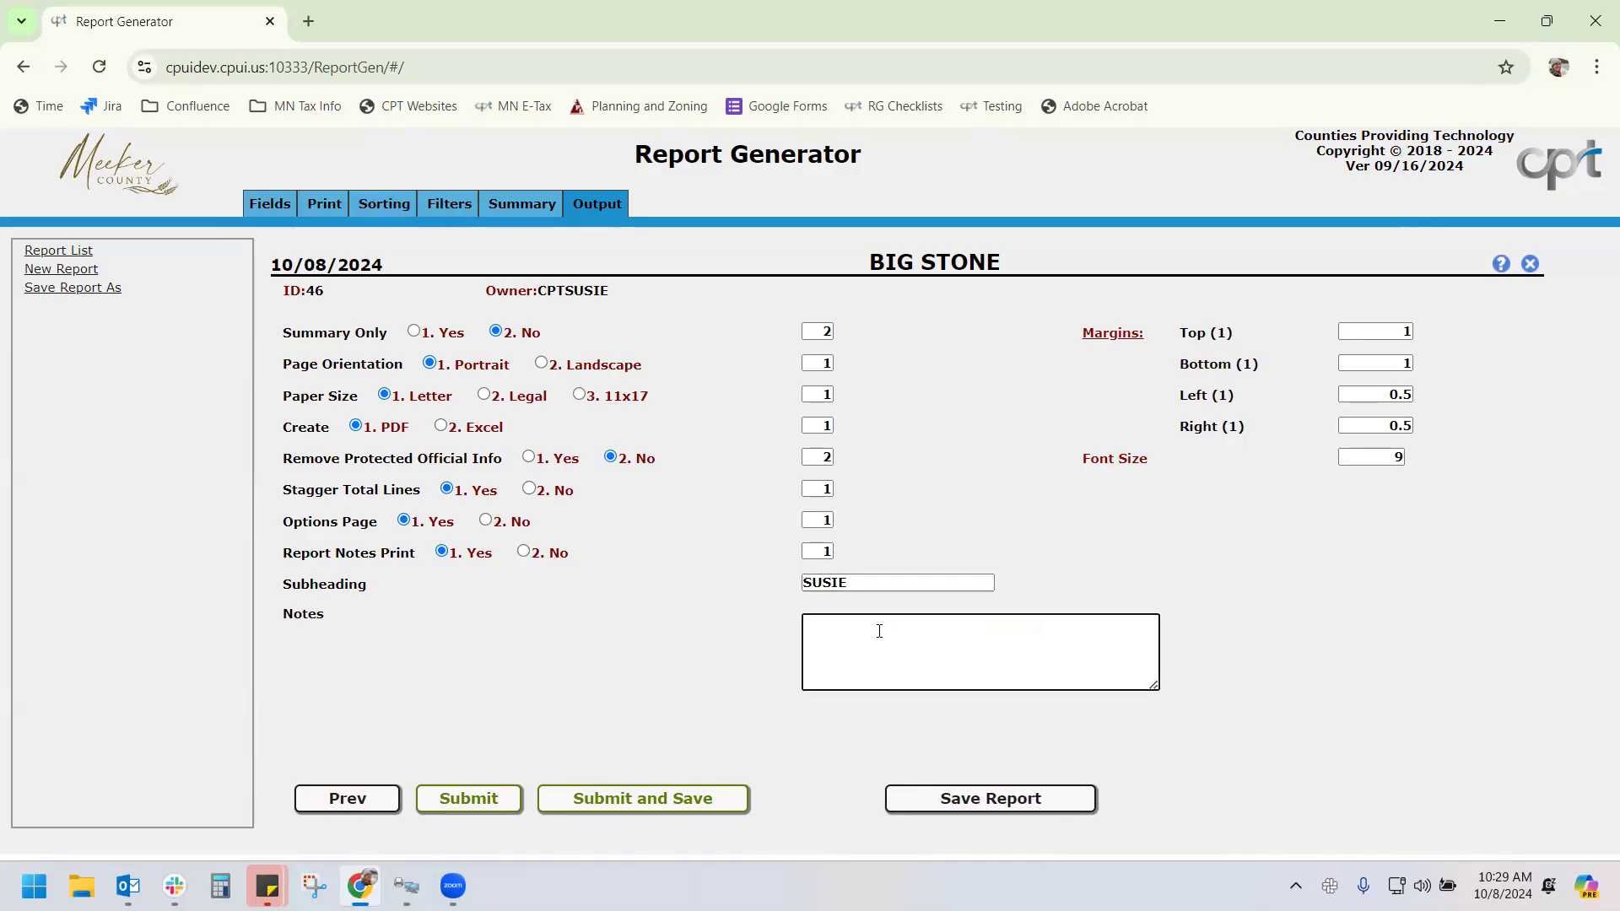
type("MADE FOR BIG STONE")
left_click(1189, 585)
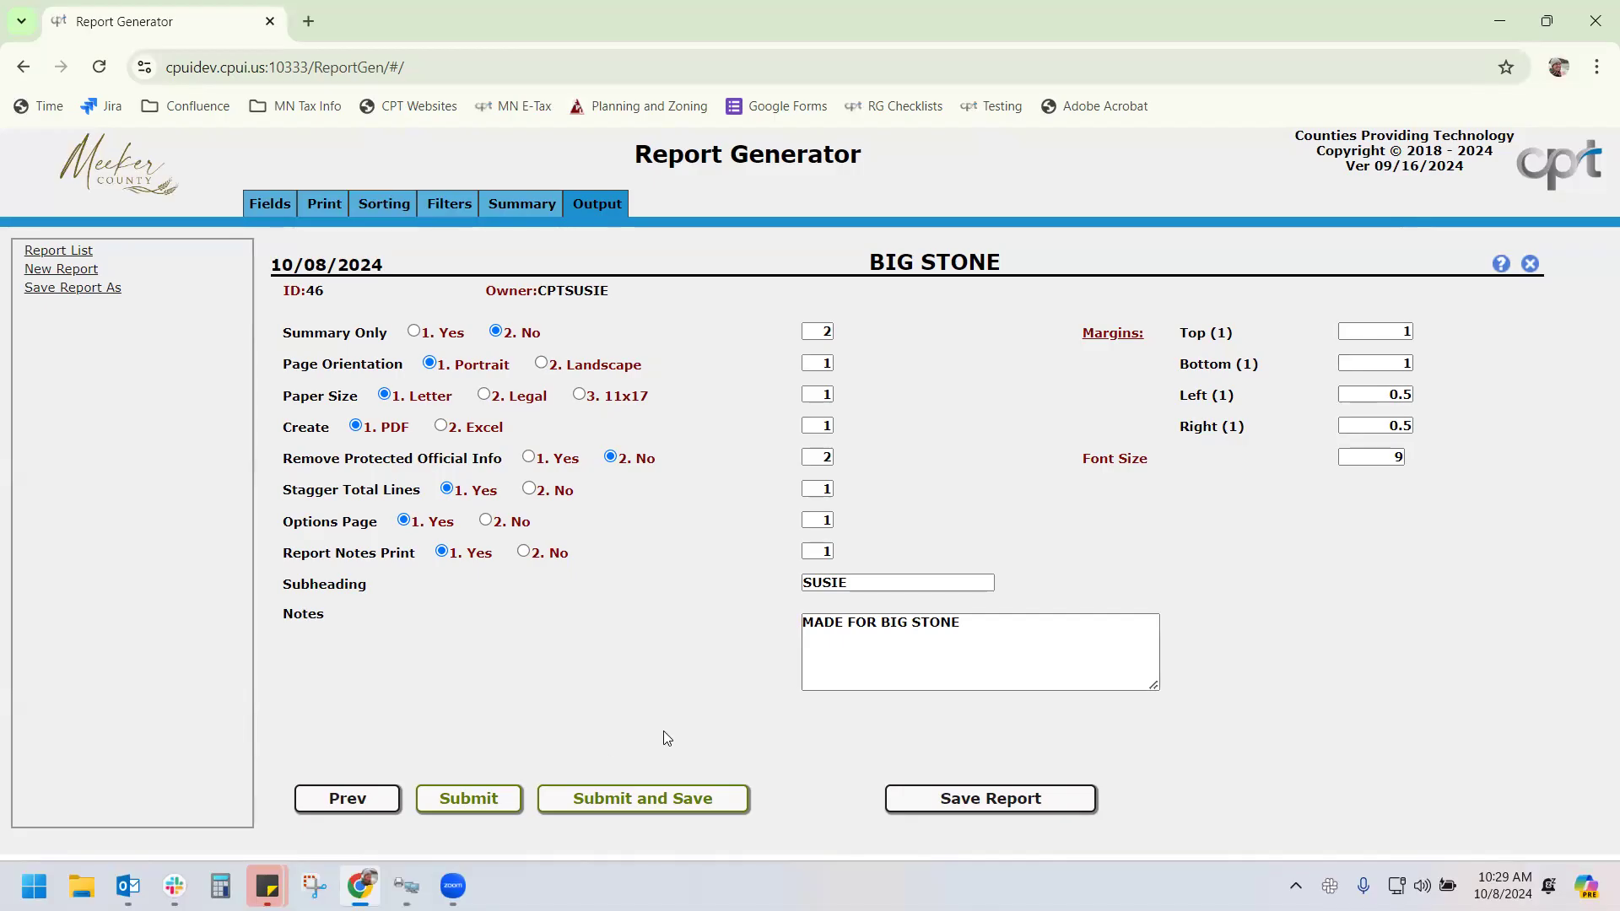
left_click(958, 802)
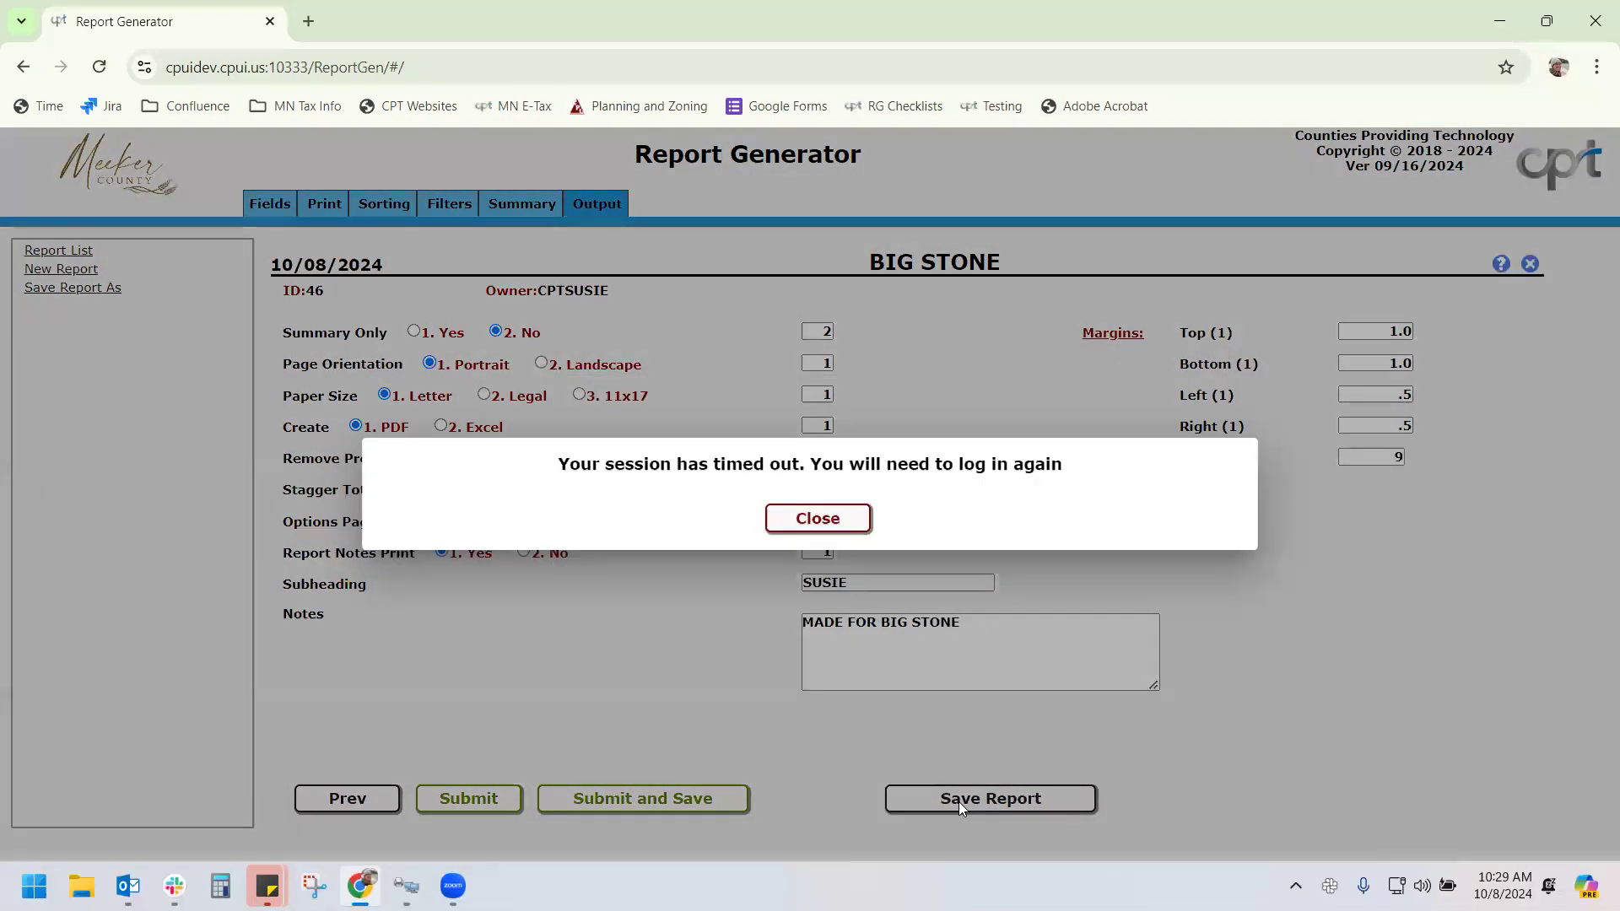
Dismiss the timeout notice, keep PDF output selected, retry saving and dismiss the timeout again
left_click(815, 520)
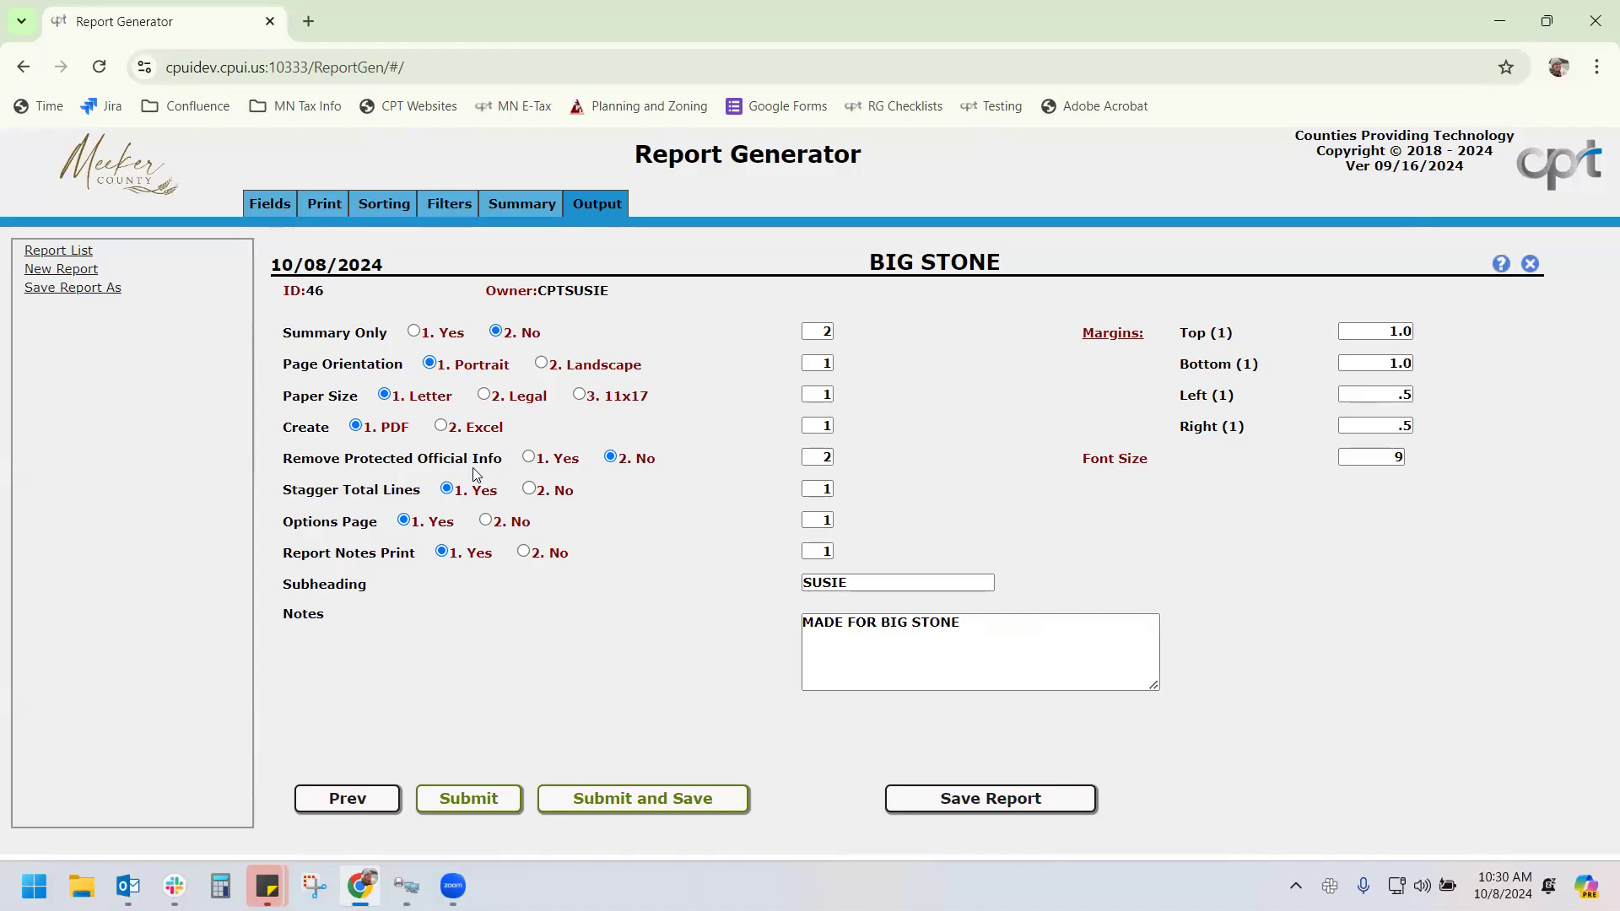
left_click(442, 427)
left_click(355, 426)
left_click(1008, 805)
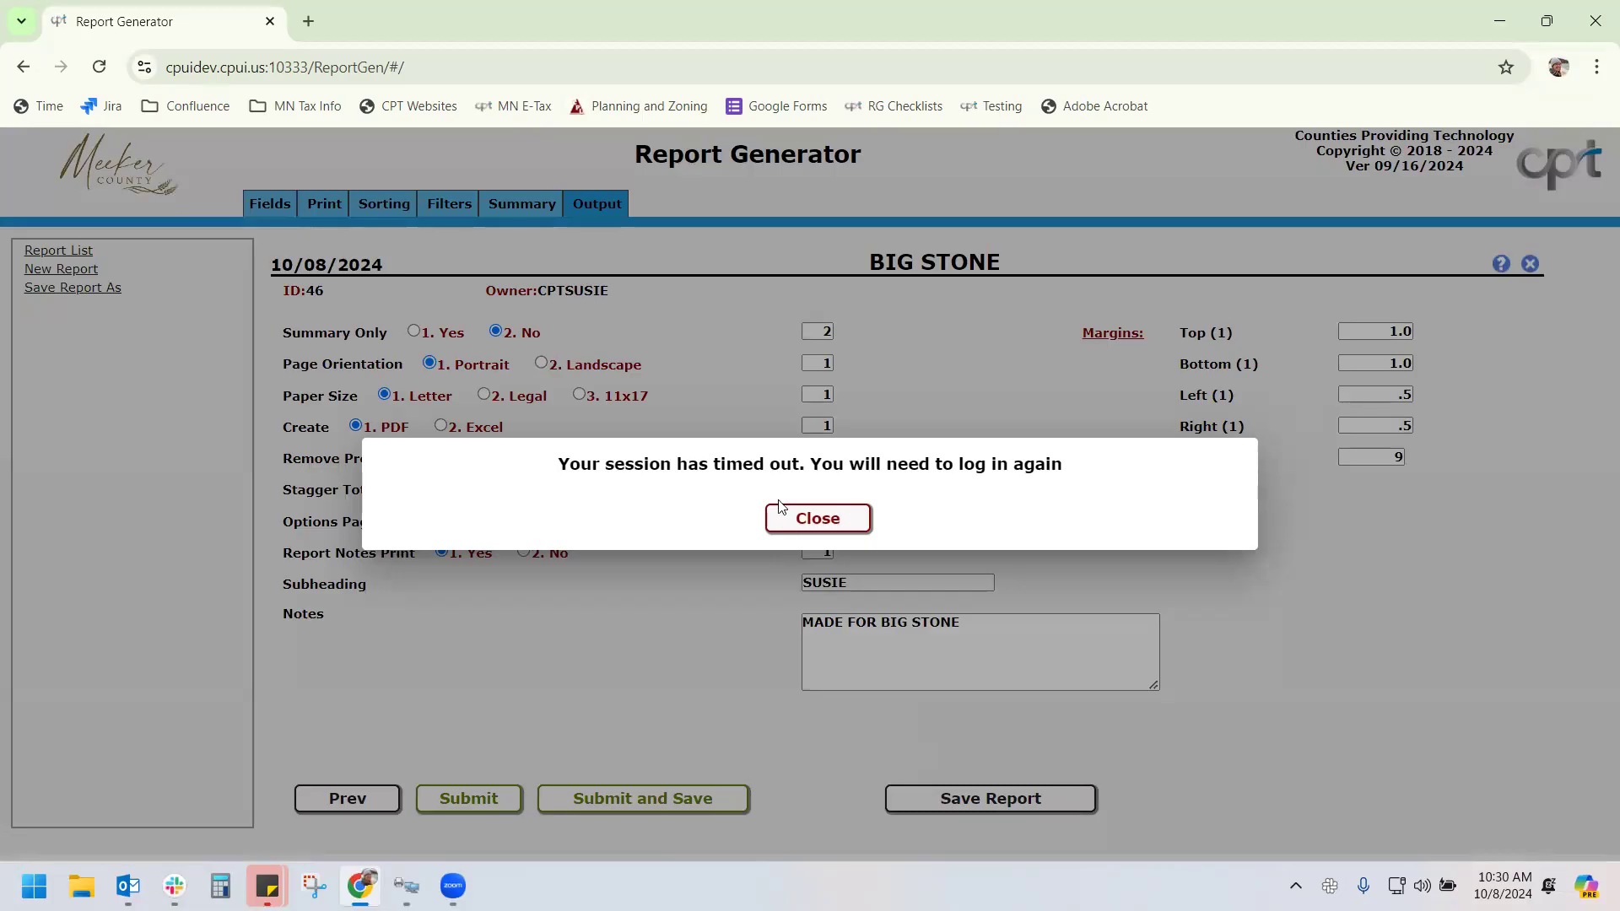
left_click(812, 527)
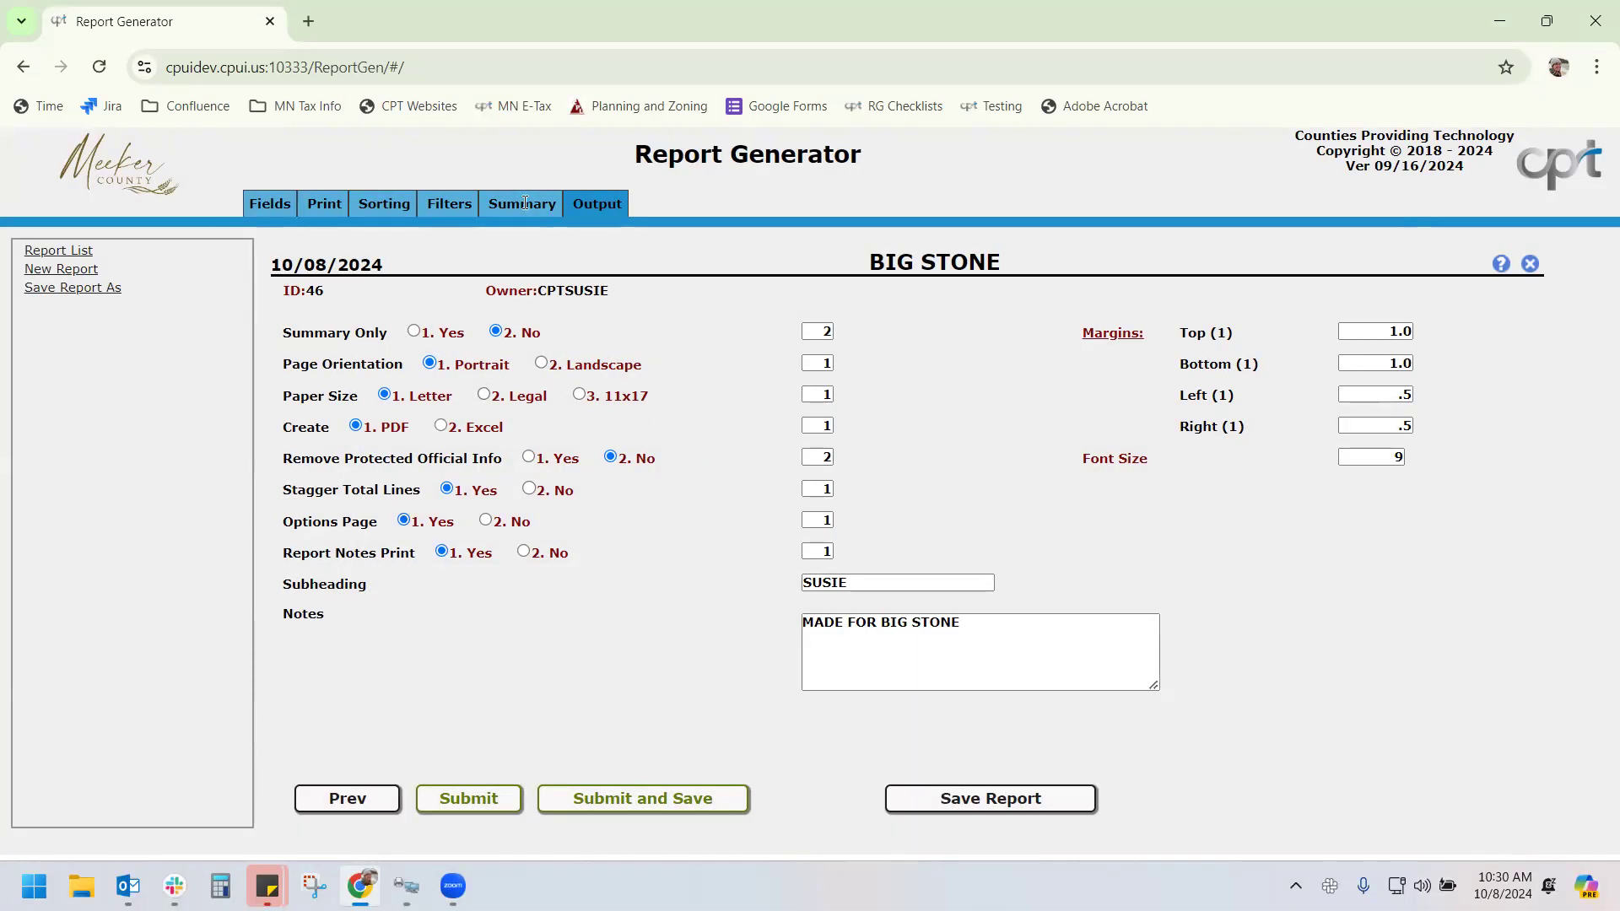
left_click(494, 200)
left_click(449, 203)
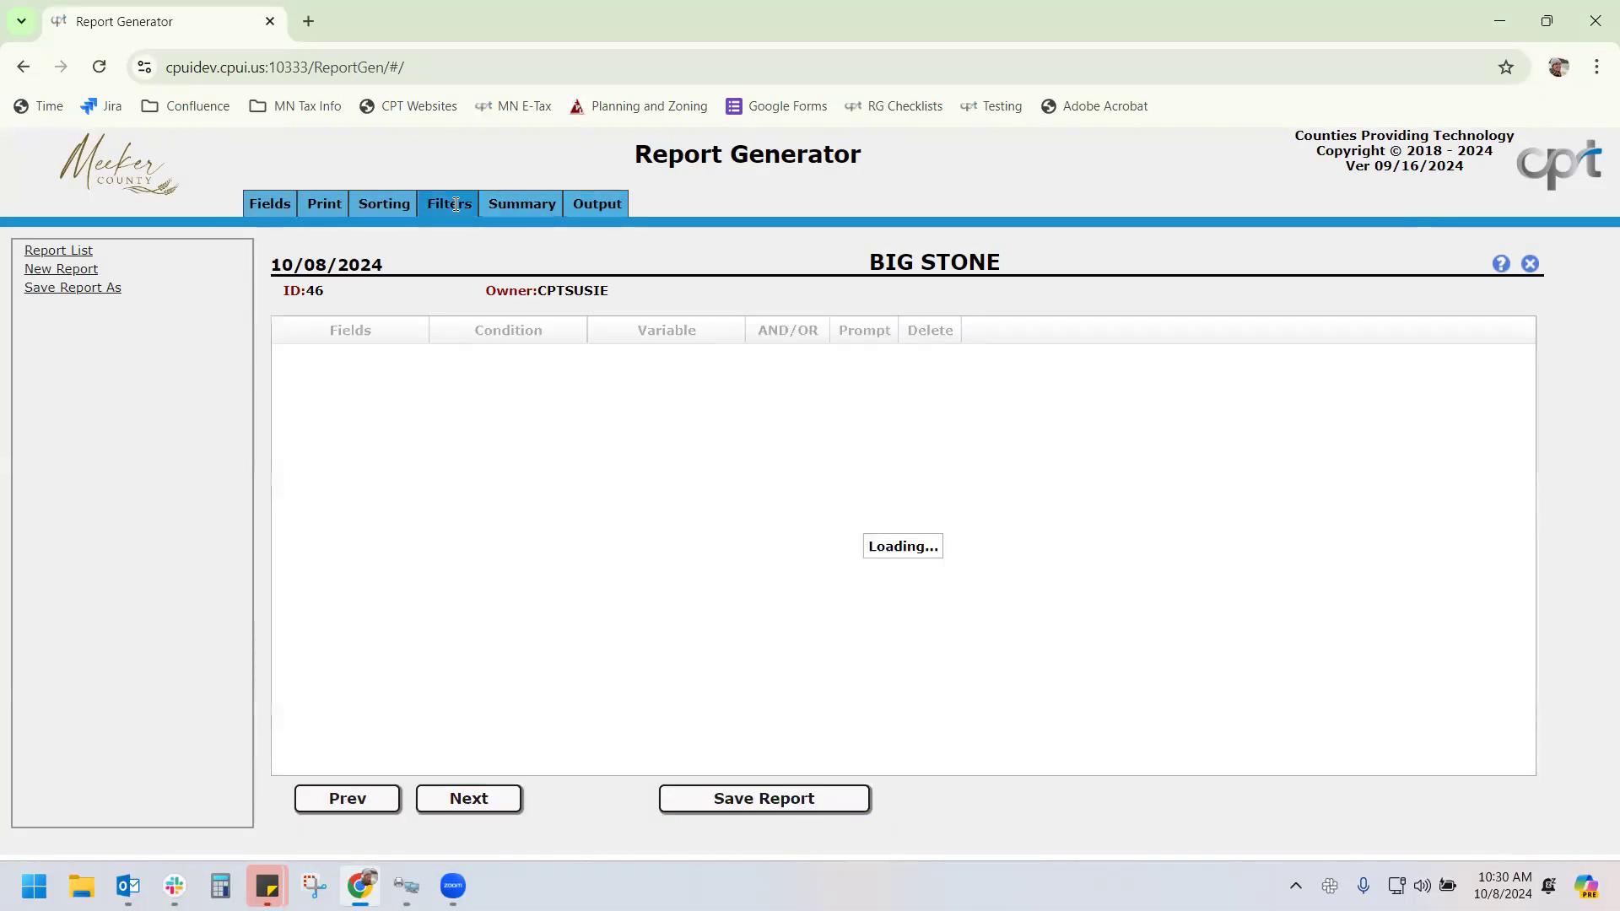
left_click(361, 205)
left_click(324, 204)
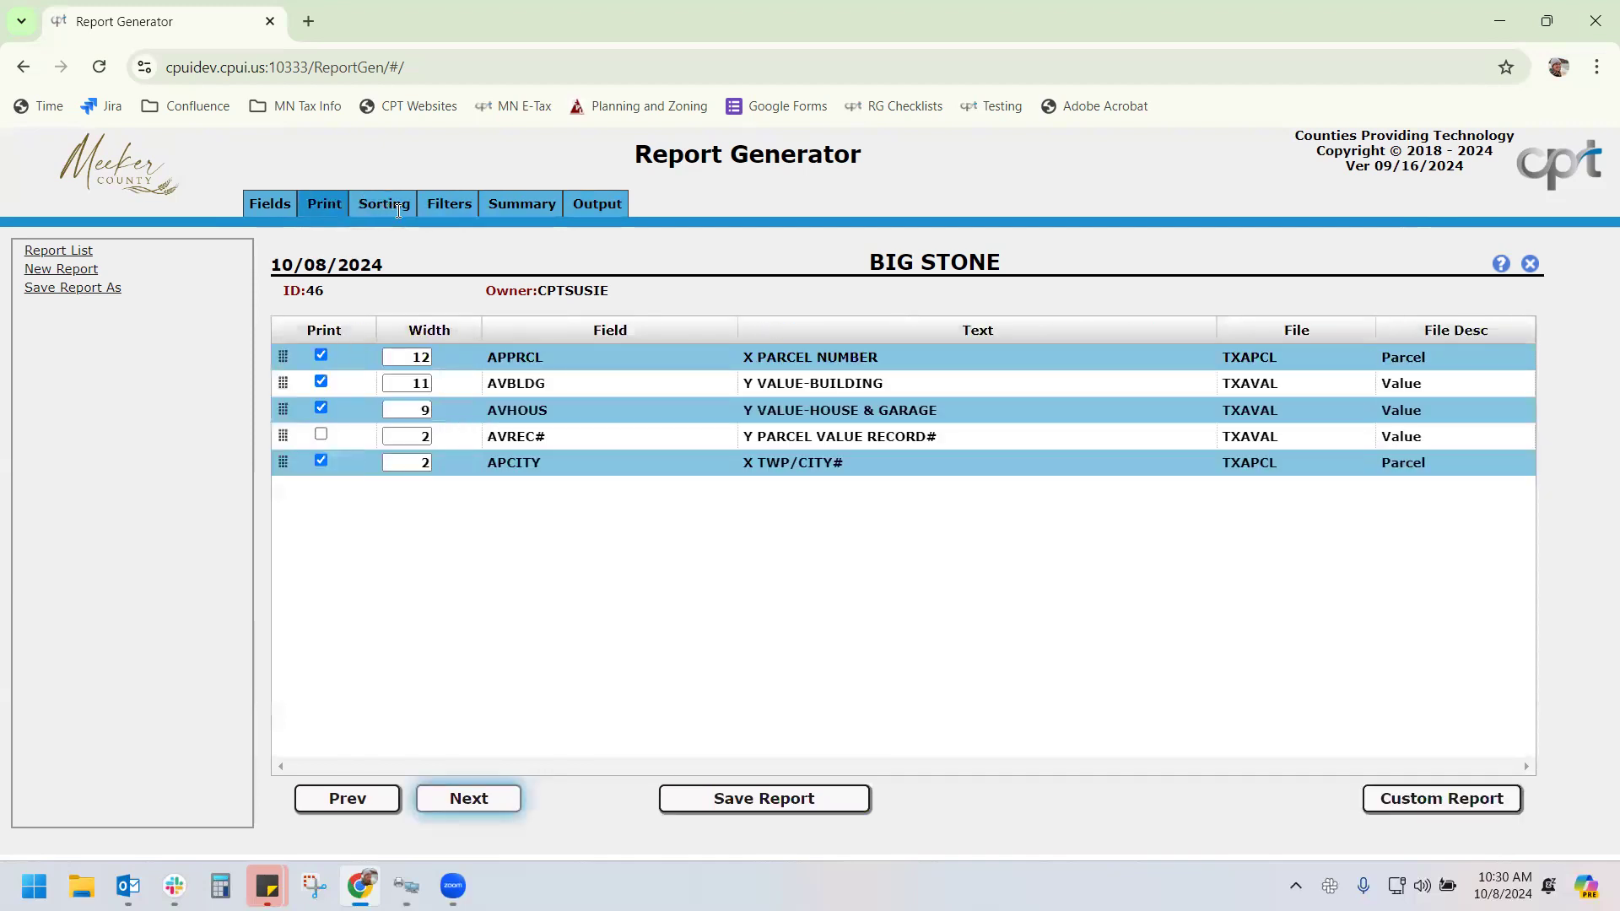
left_click(399, 210)
left_click(472, 206)
left_click(523, 204)
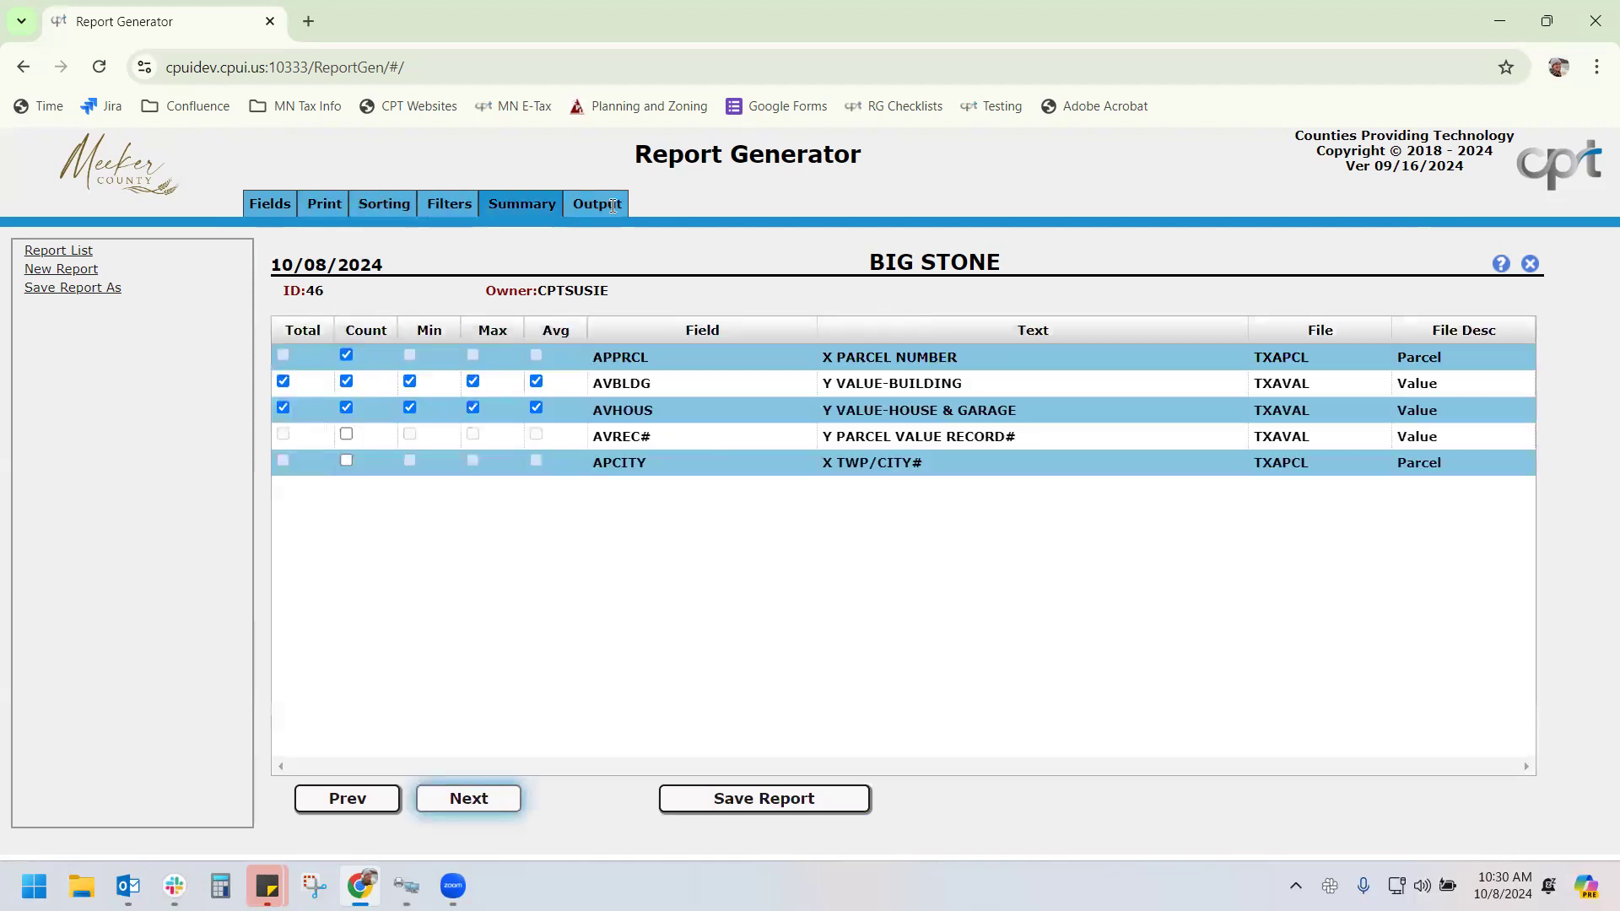
left_click(598, 202)
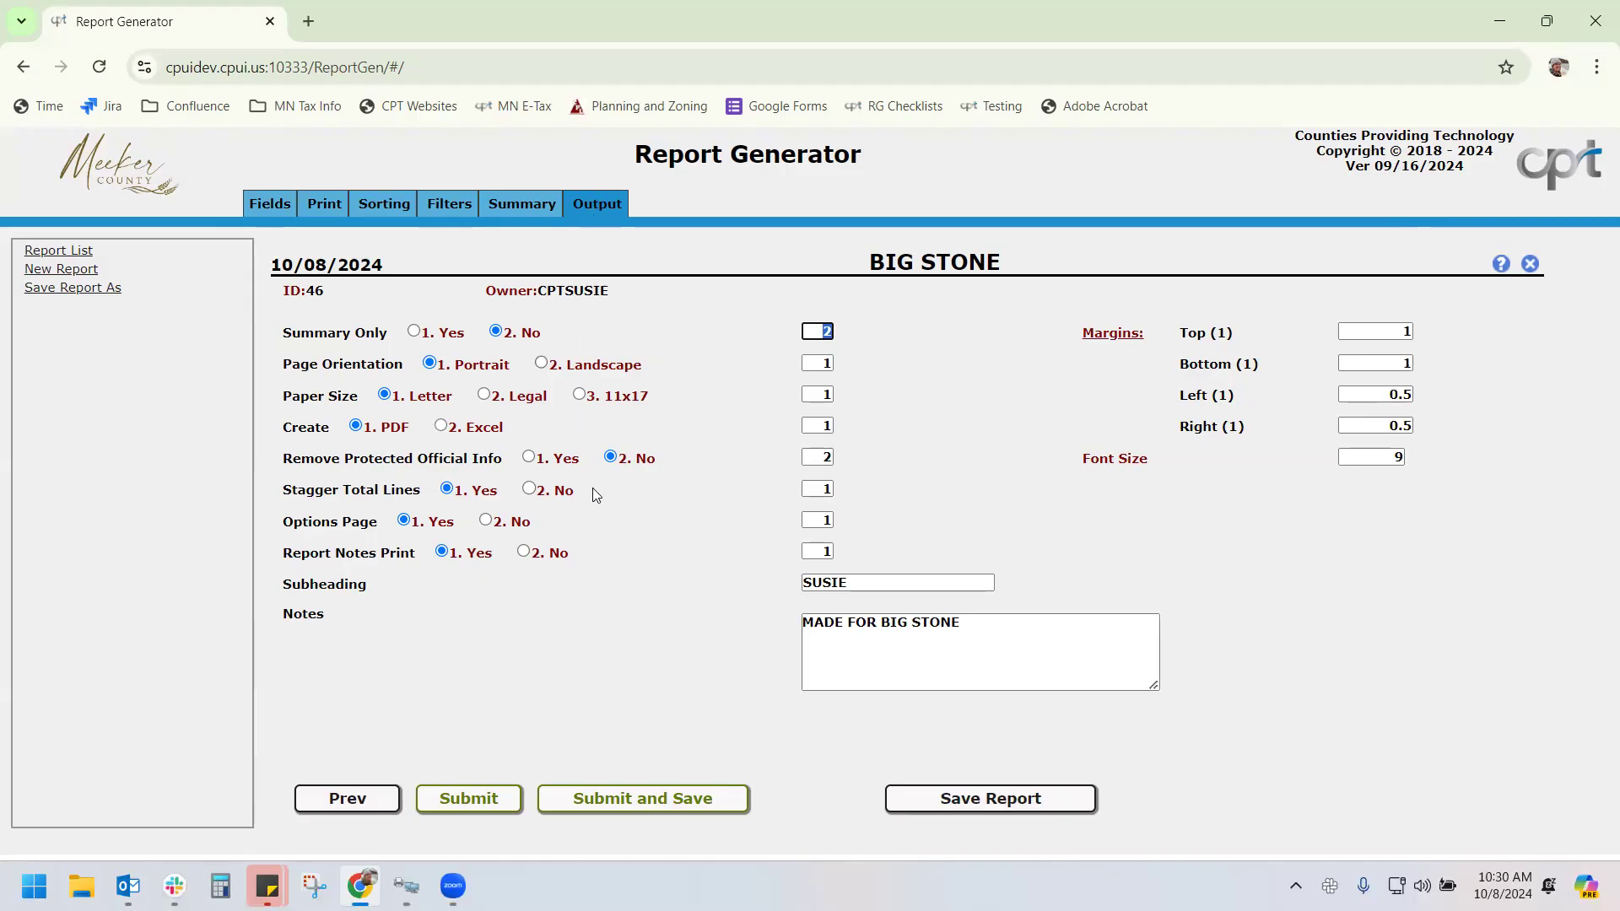
Run and save the report against the C47YR2022 CAMA library
left_click(606, 796)
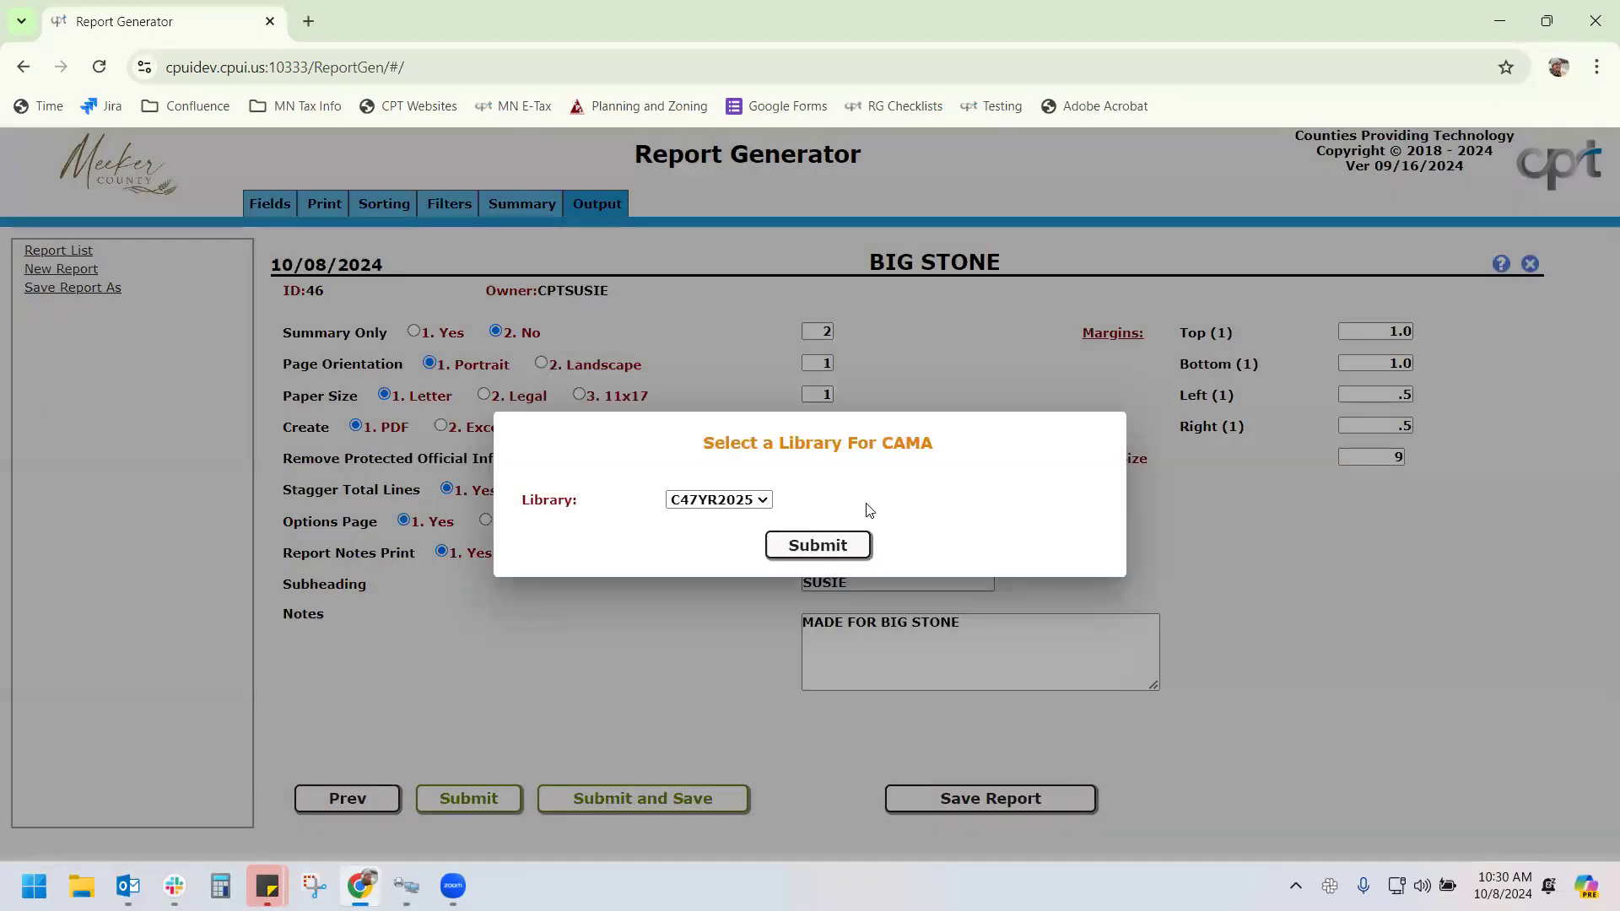
left_click(747, 504)
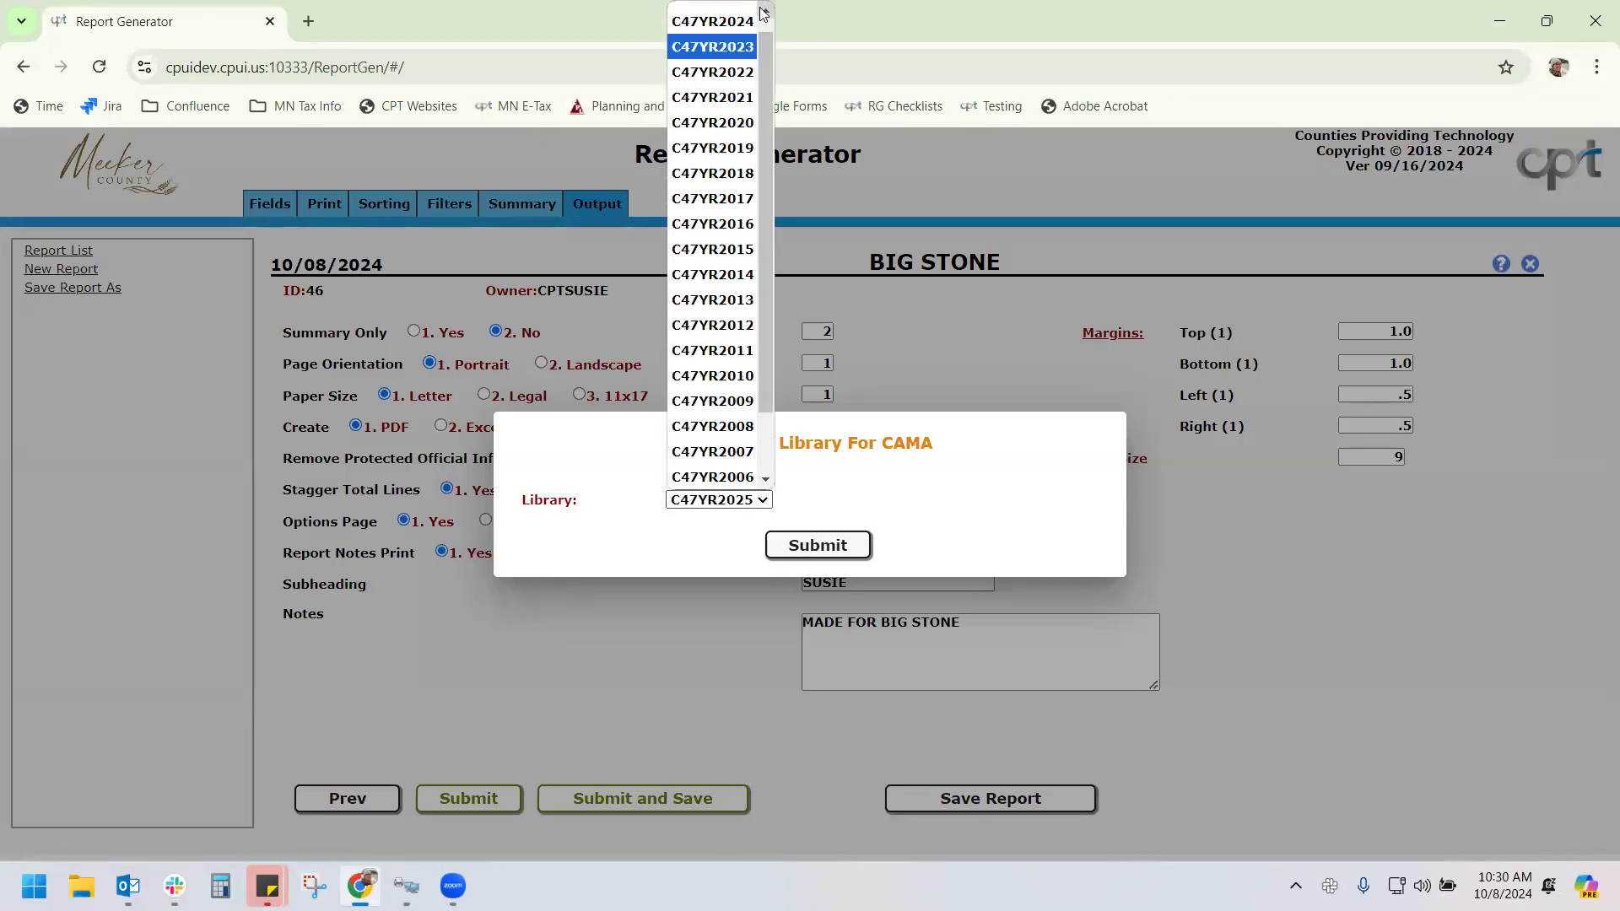
left_click(738, 73)
left_click(842, 551)
Submit TWP/CITY# range 1 to 2, then dismiss the resulting session timeout notice
type("1")
key("Tab")
type("2")
key("Tab")
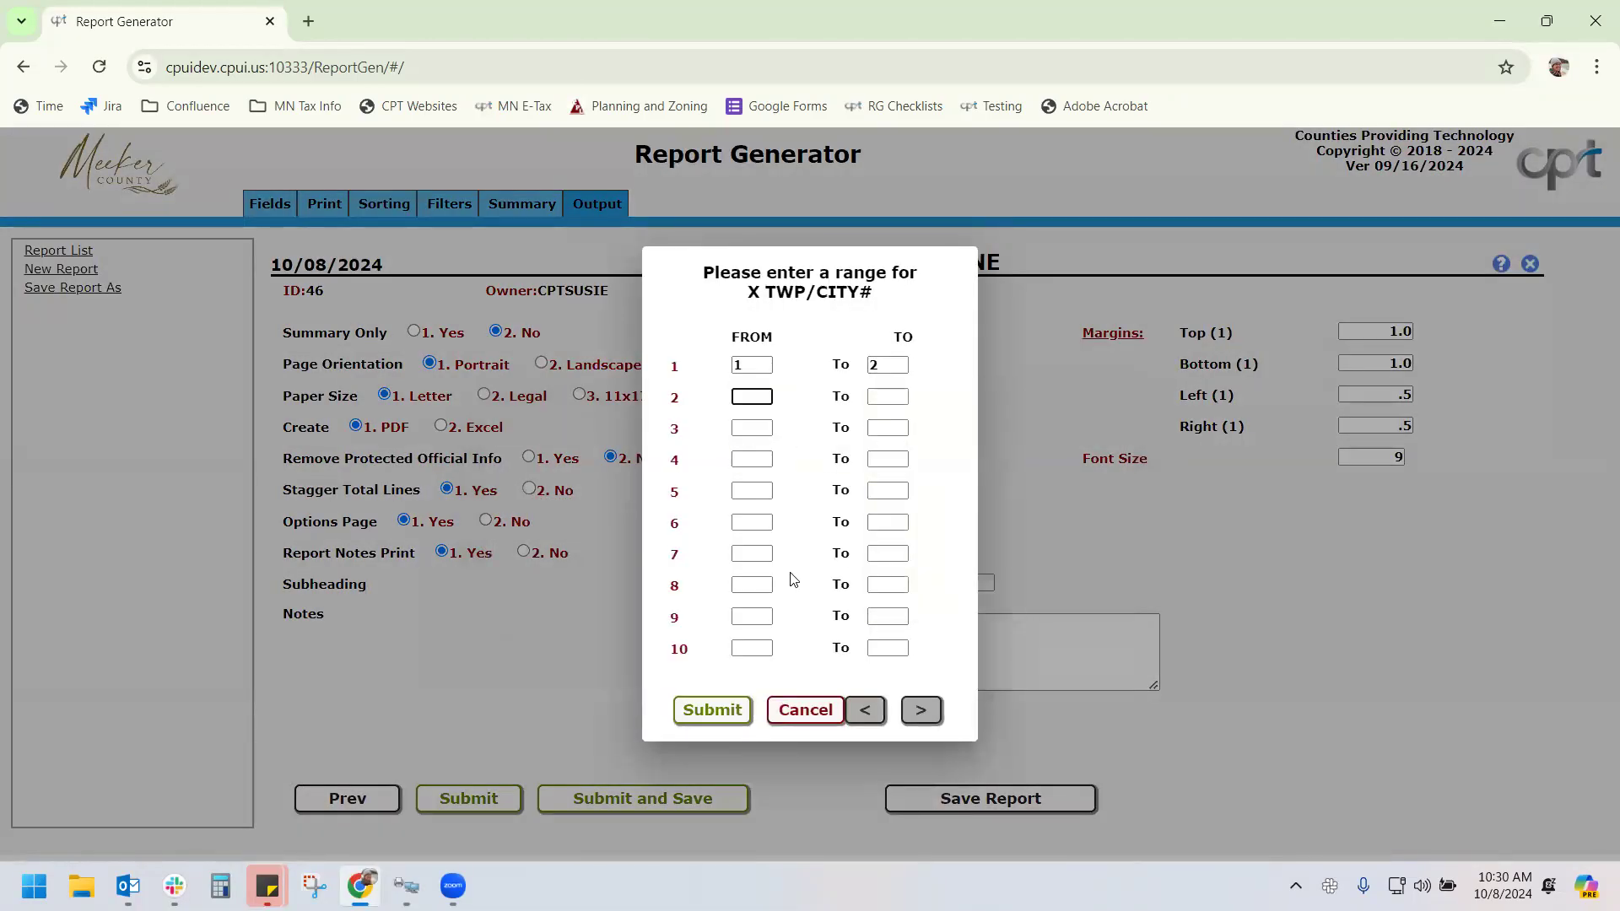
left_click(714, 712)
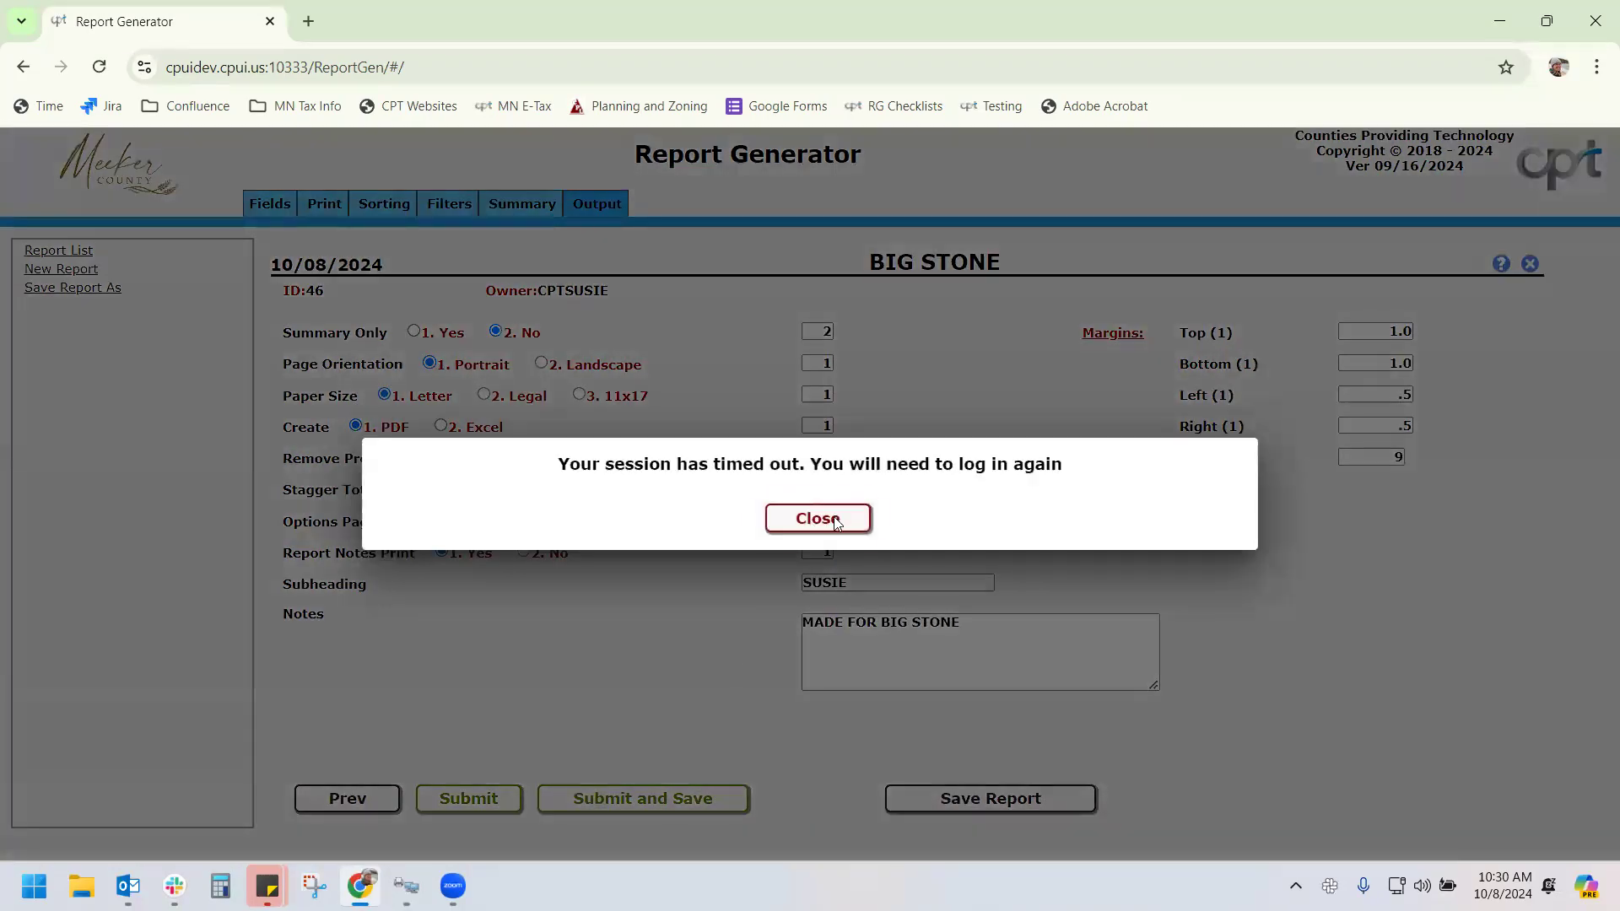
left_click(828, 518)
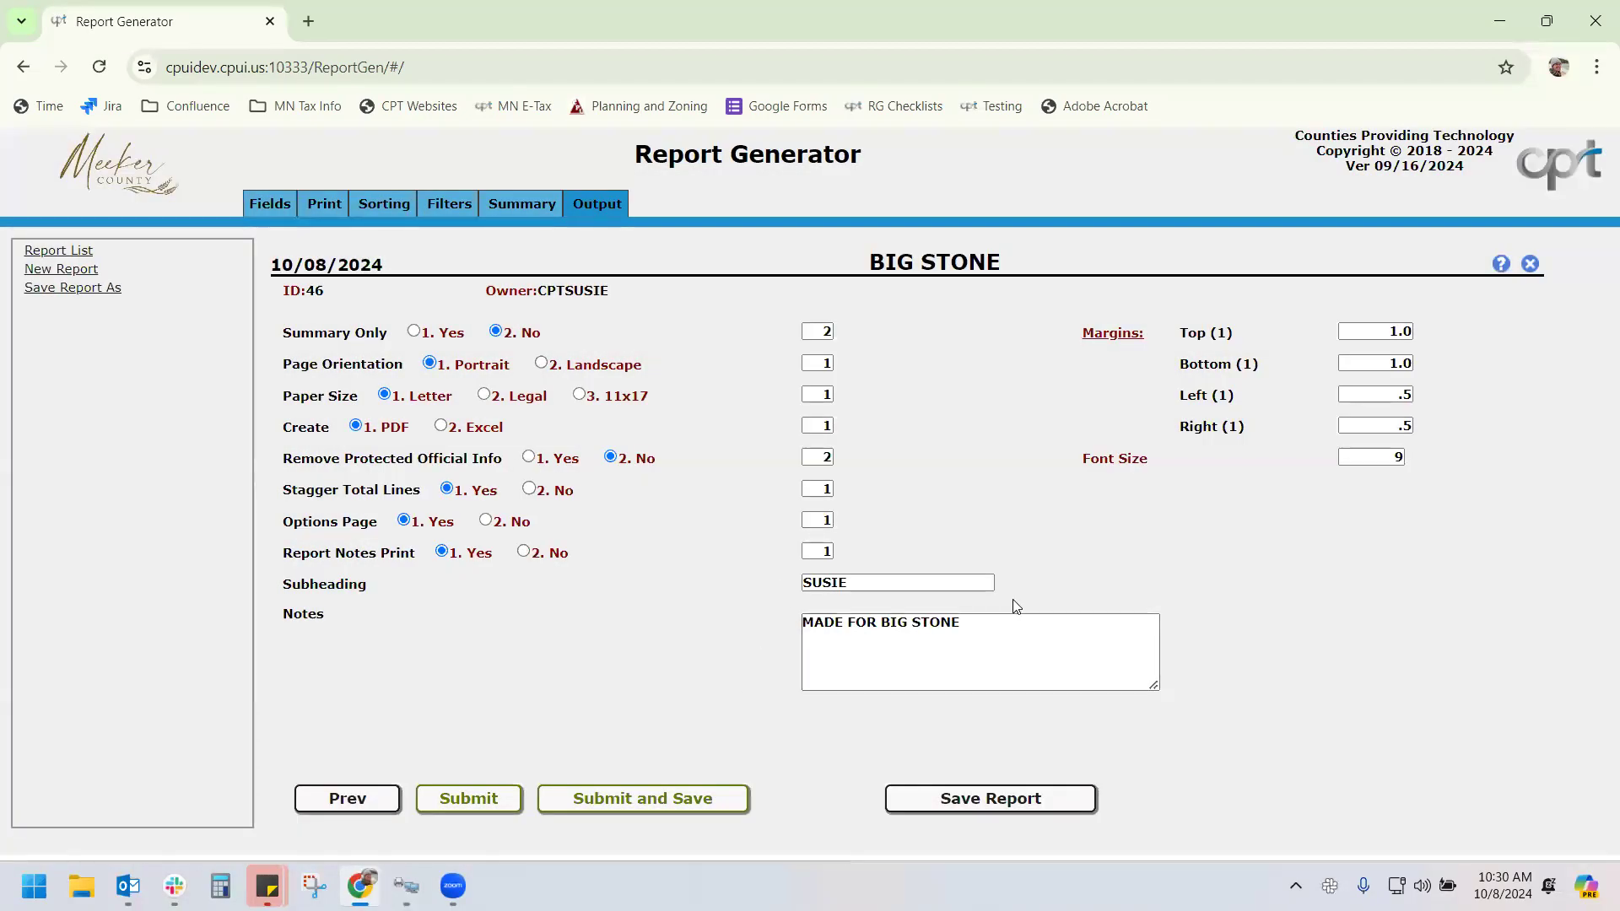
Close the browser, relaunch the report generator from the DEV terminal, and sort reports by Id descending
left_click(1596, 21)
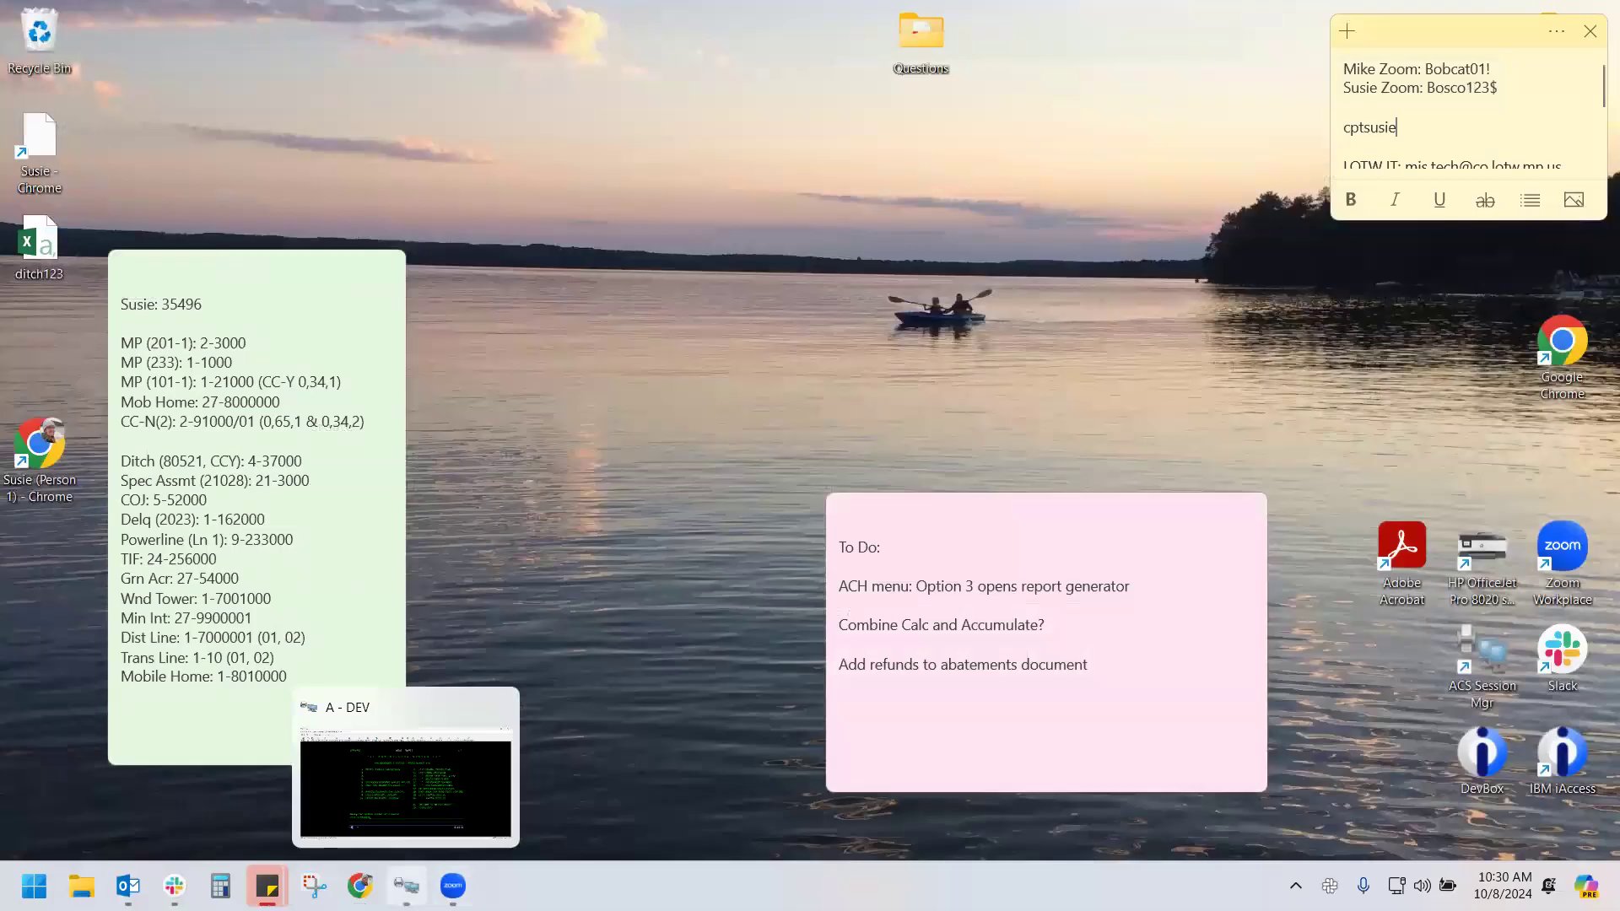
left_click(406, 886)
key("Return")
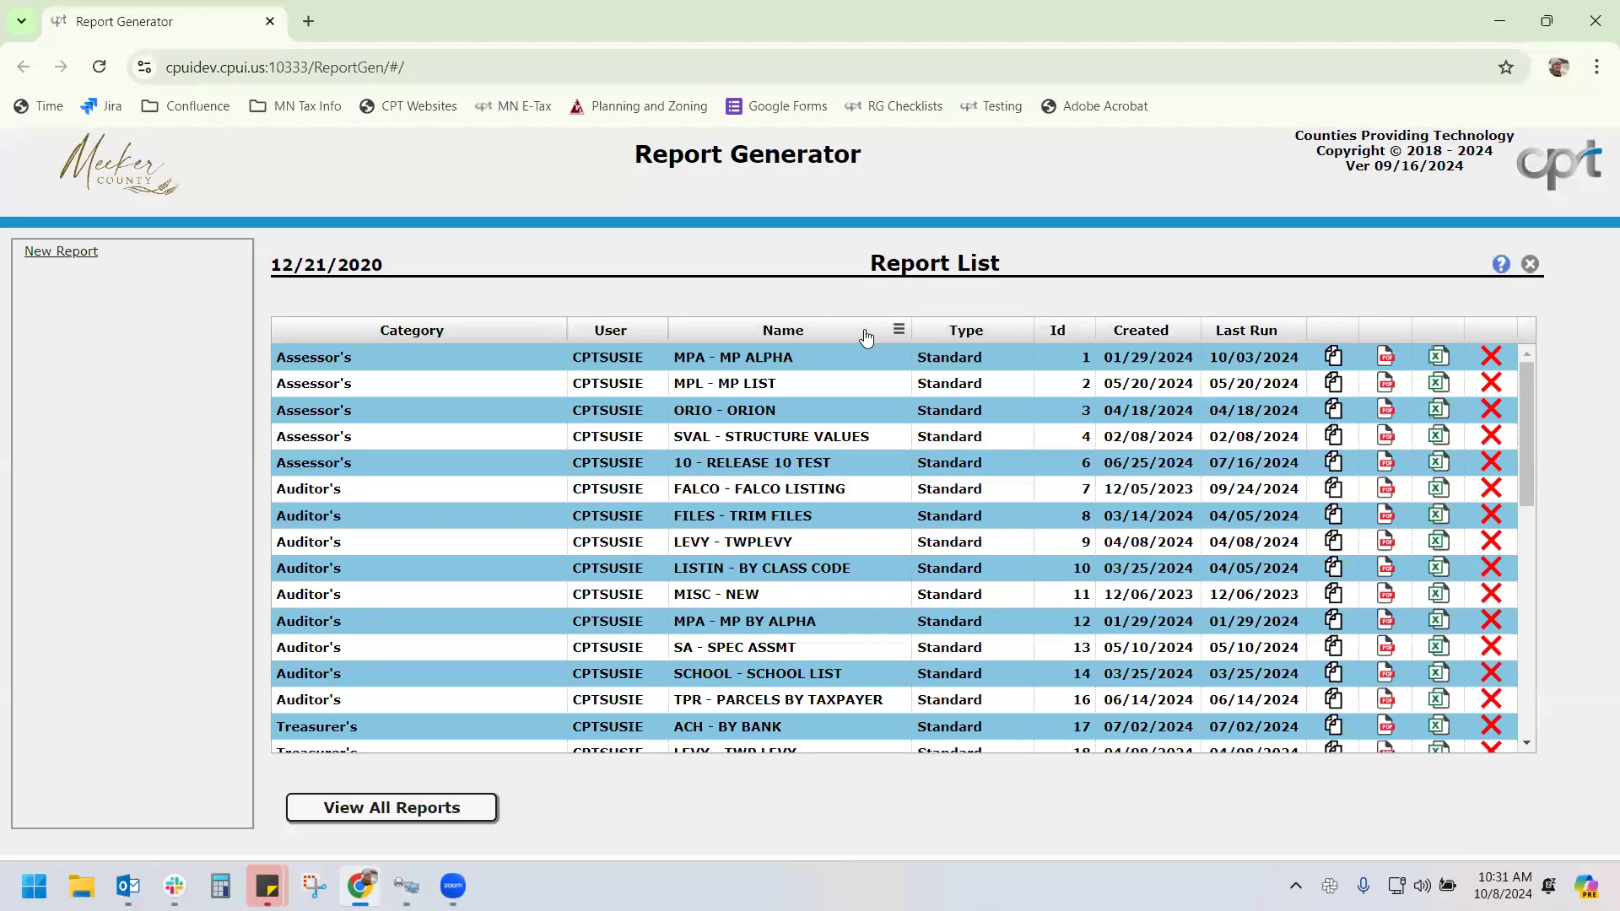
left_click(1055, 331)
left_click(1059, 331)
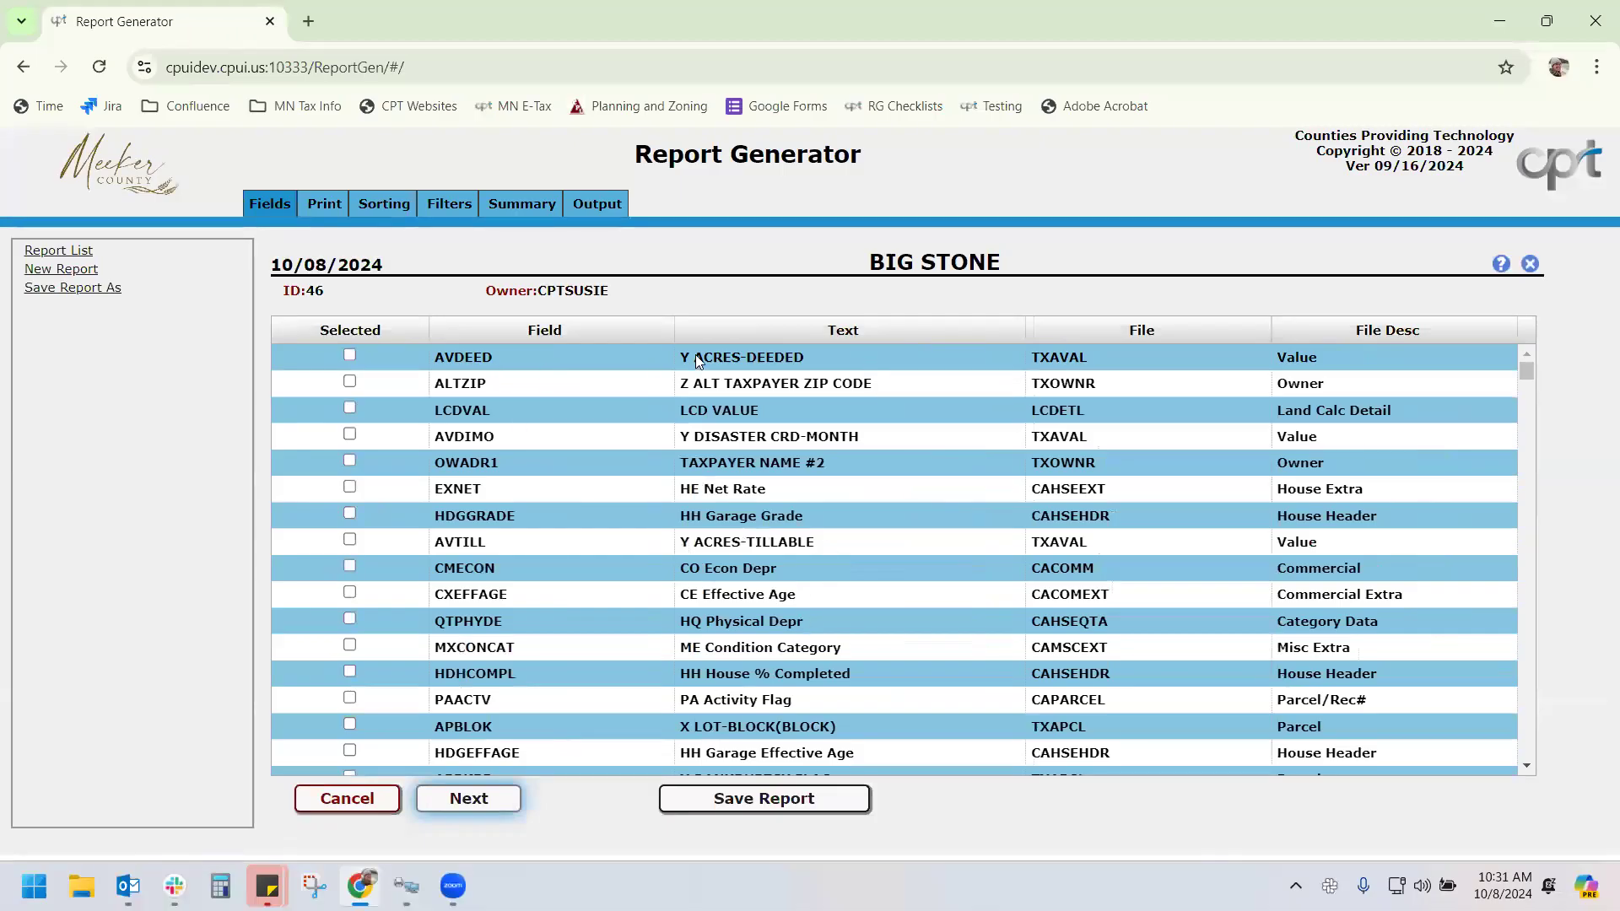
Filter the field list on text starting with 'y' and add the AVBLDG building value field
left_click(1013, 330)
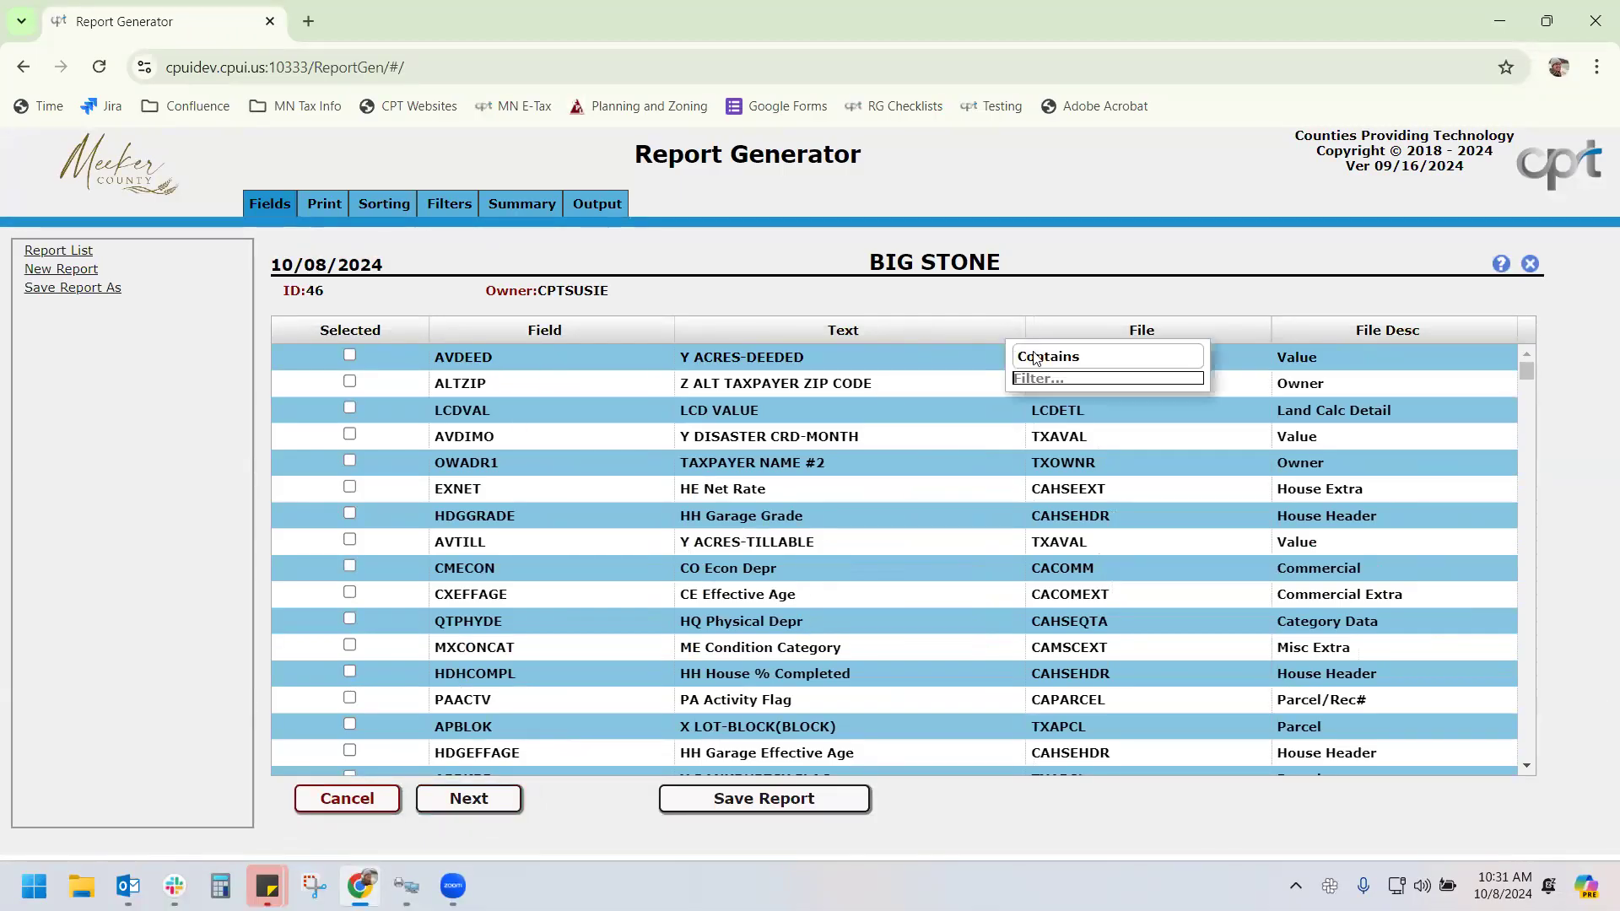
left_click(1035, 359)
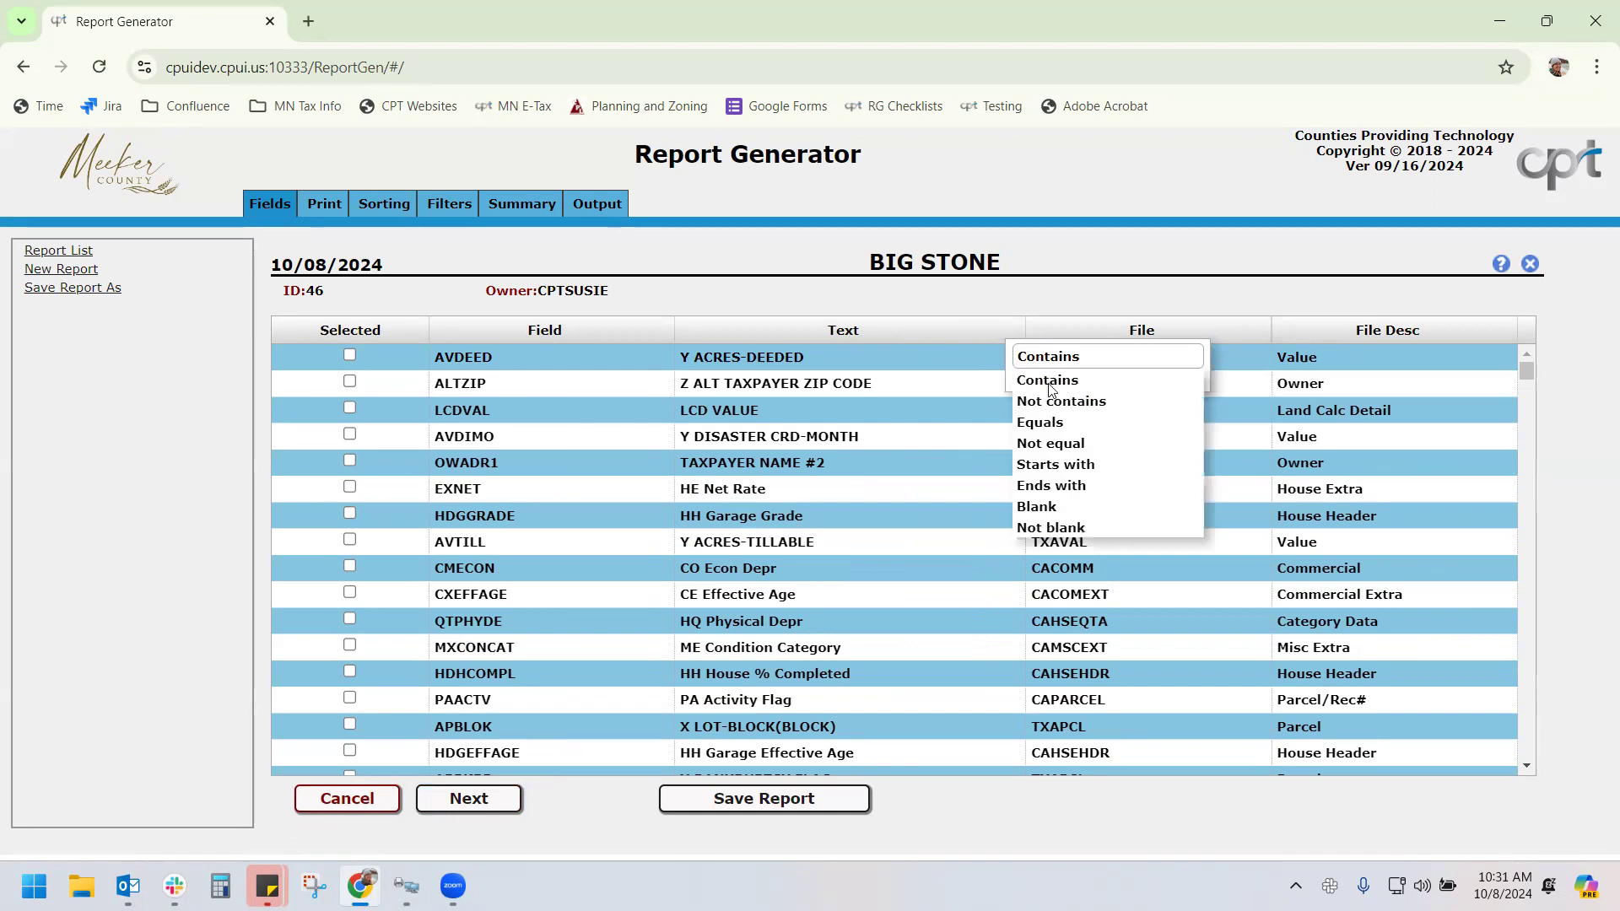
left_click(1051, 466)
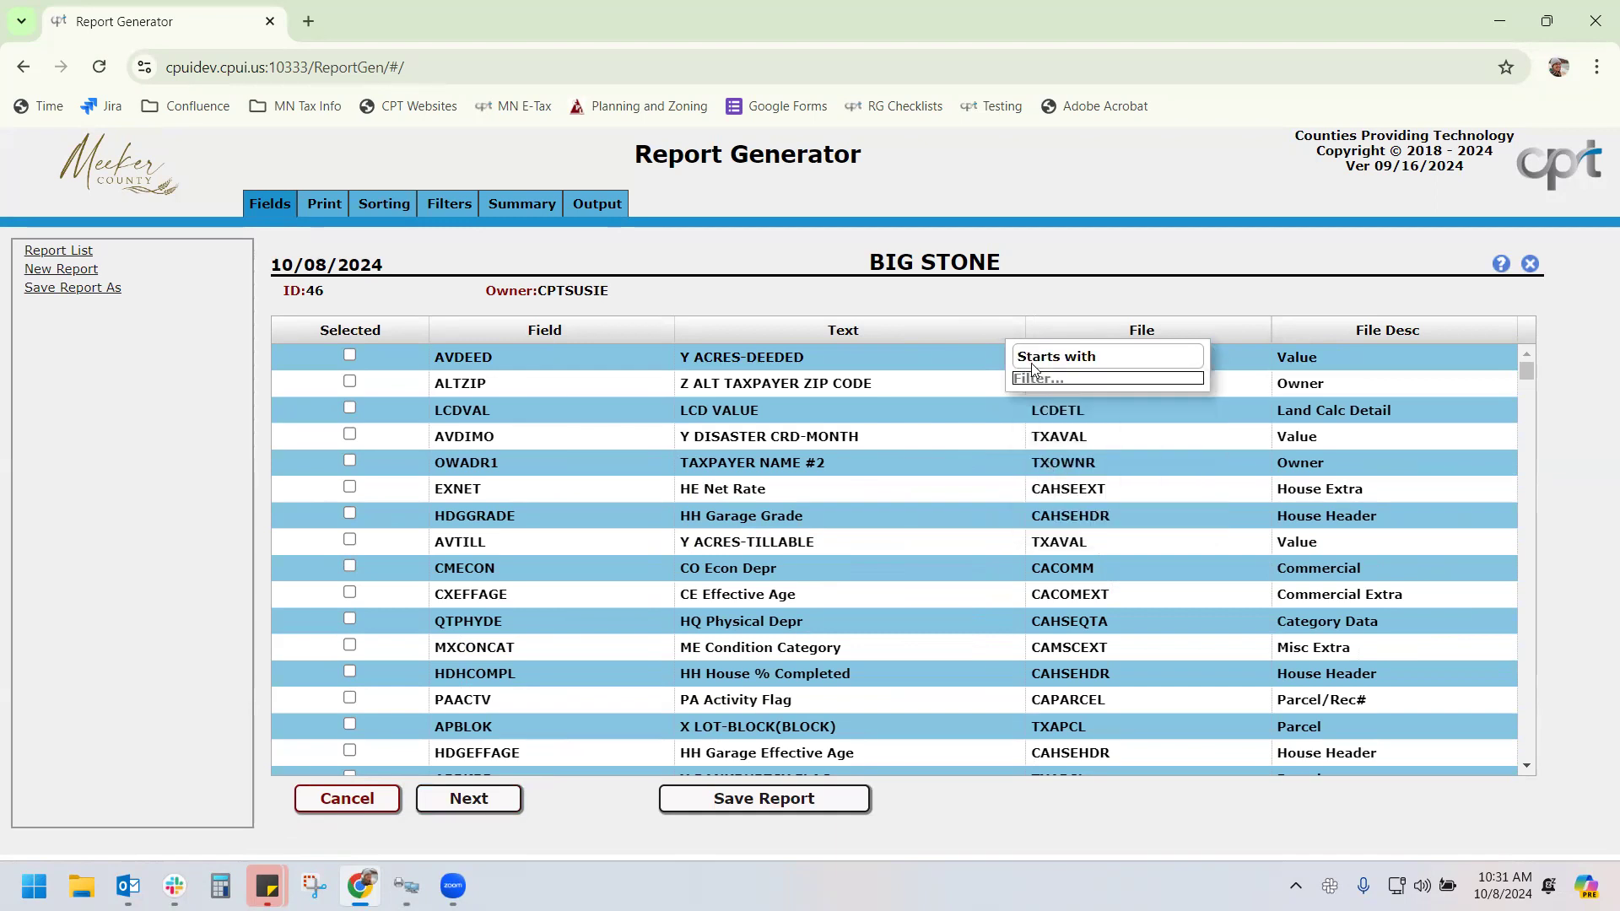
type("y")
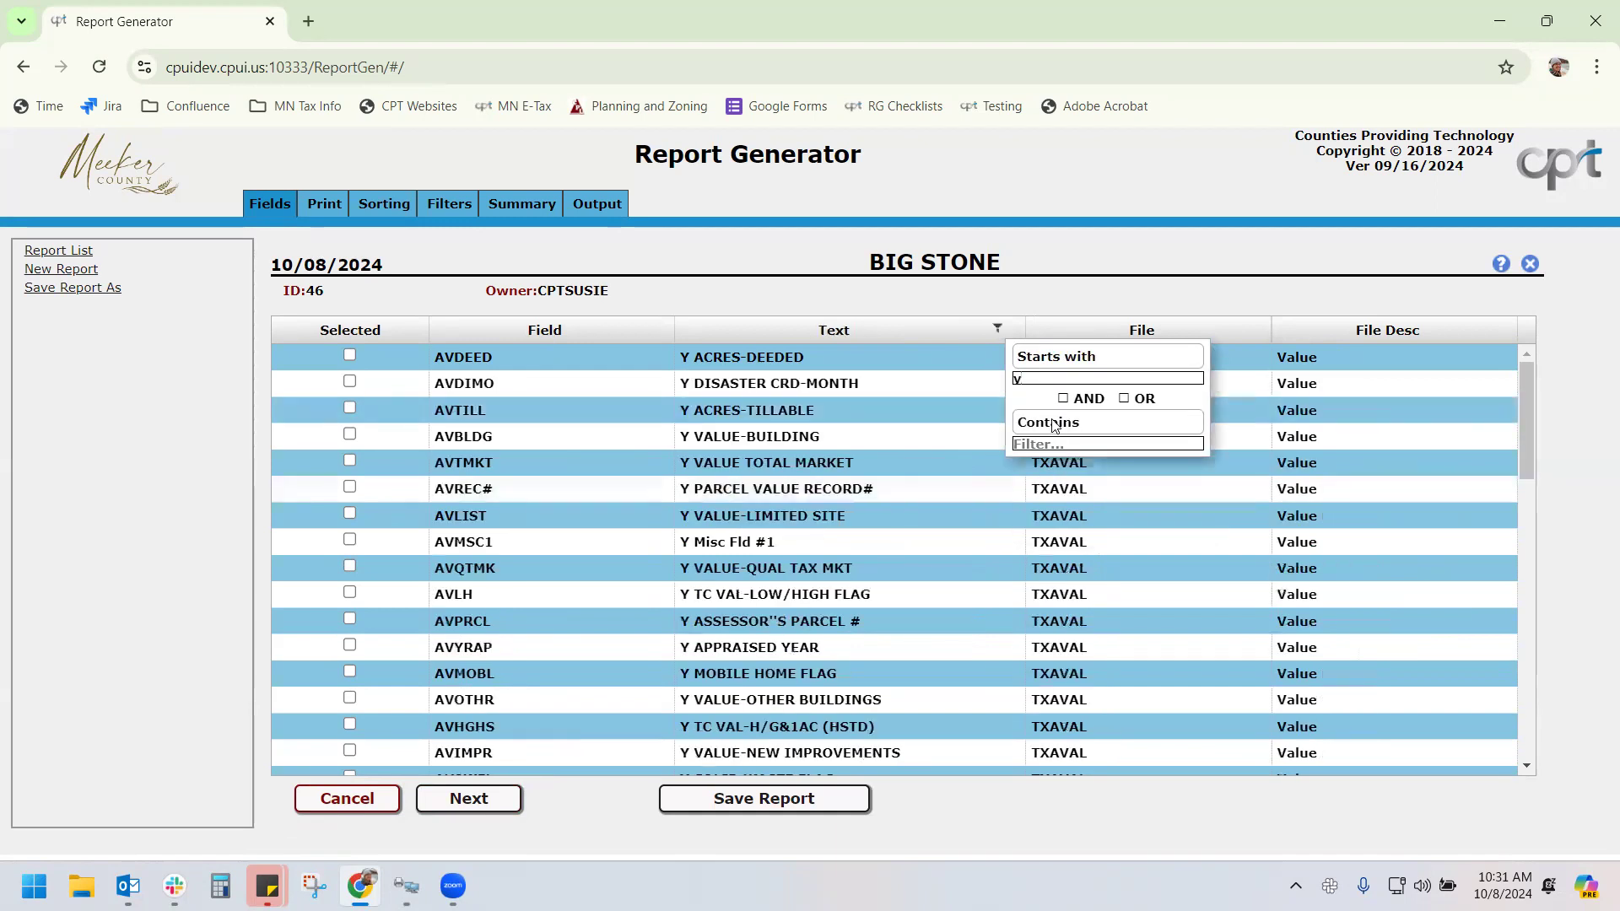
left_click(1053, 426)
left_click(1055, 445)
left_click(349, 434)
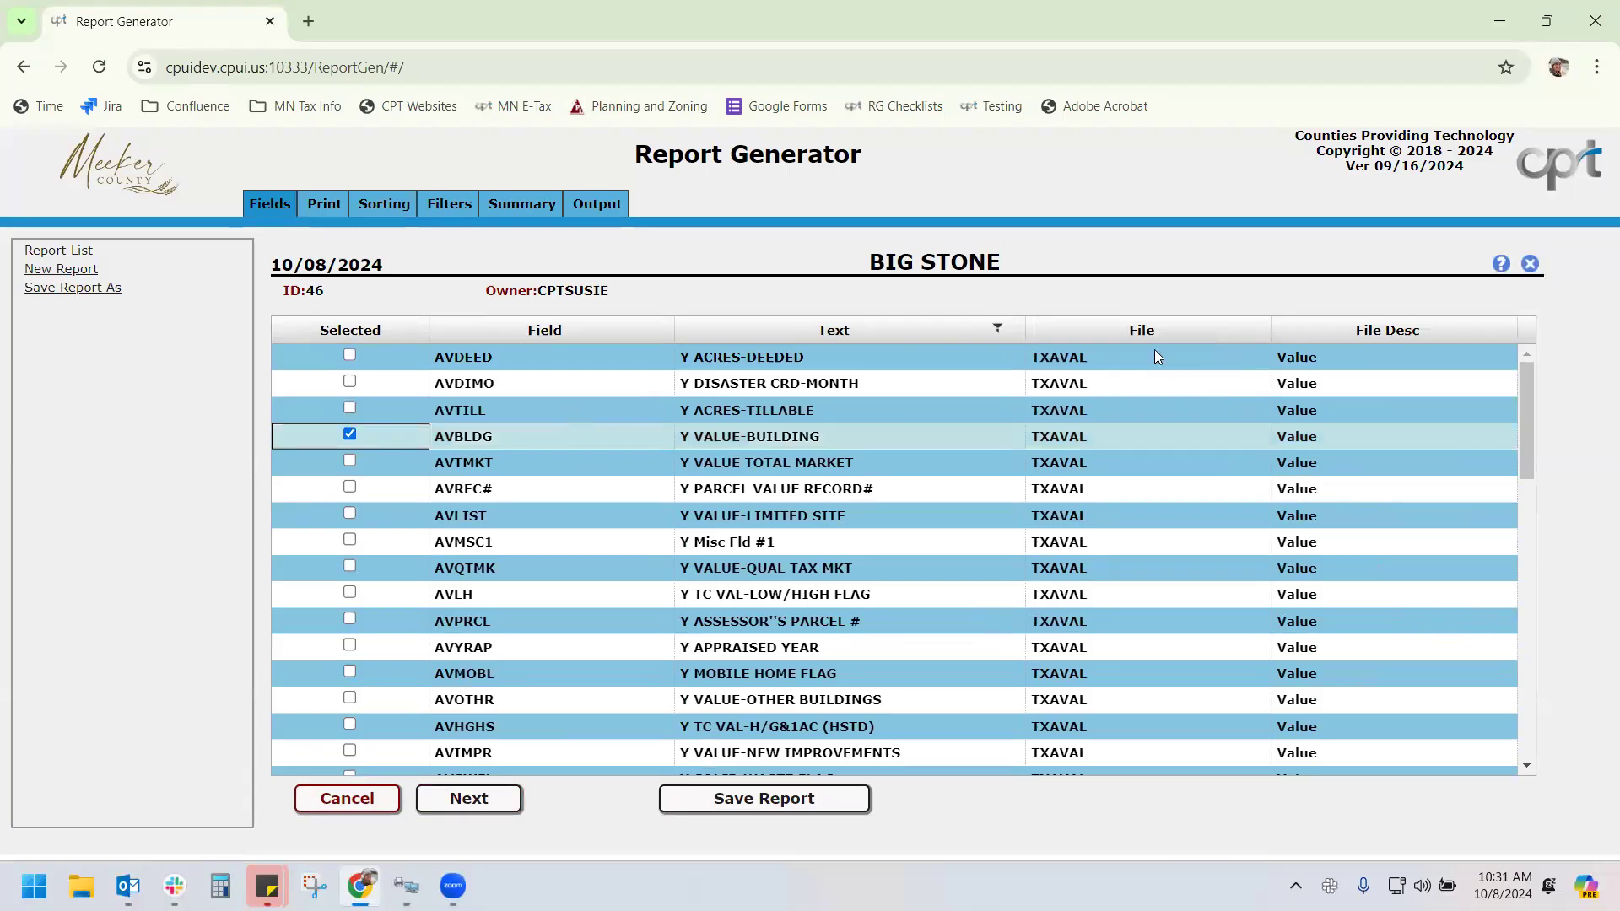
Filter fields containing 'house' and add the AVLIHG limited house/garage value field
left_click(1015, 329)
type("yhouse")
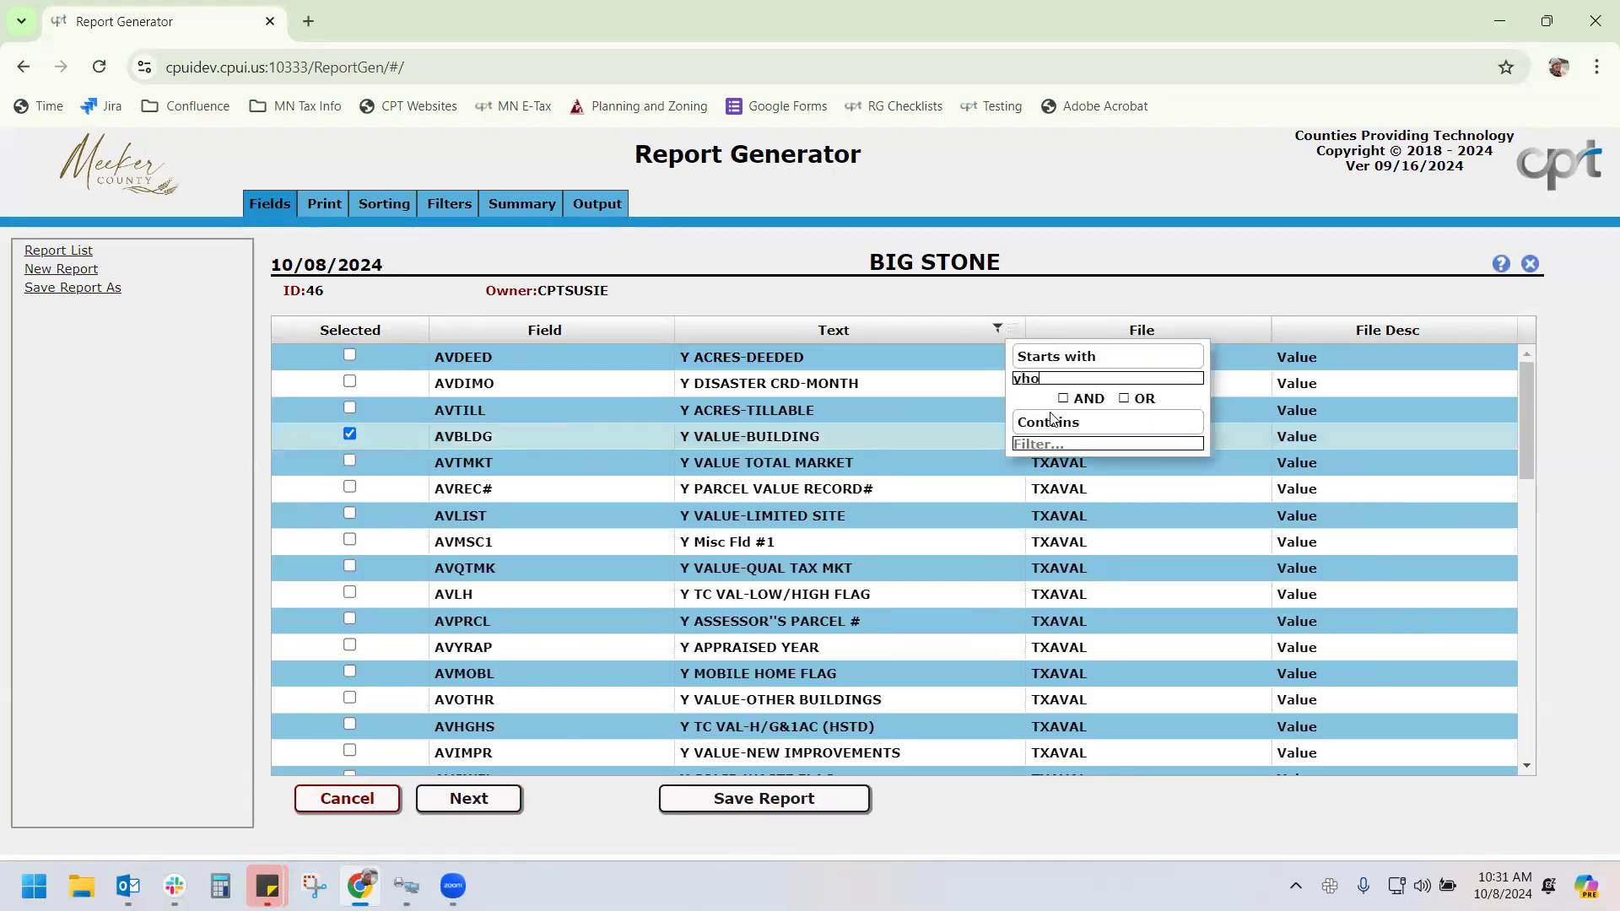
key("BackSpace")
key("BackSpace")
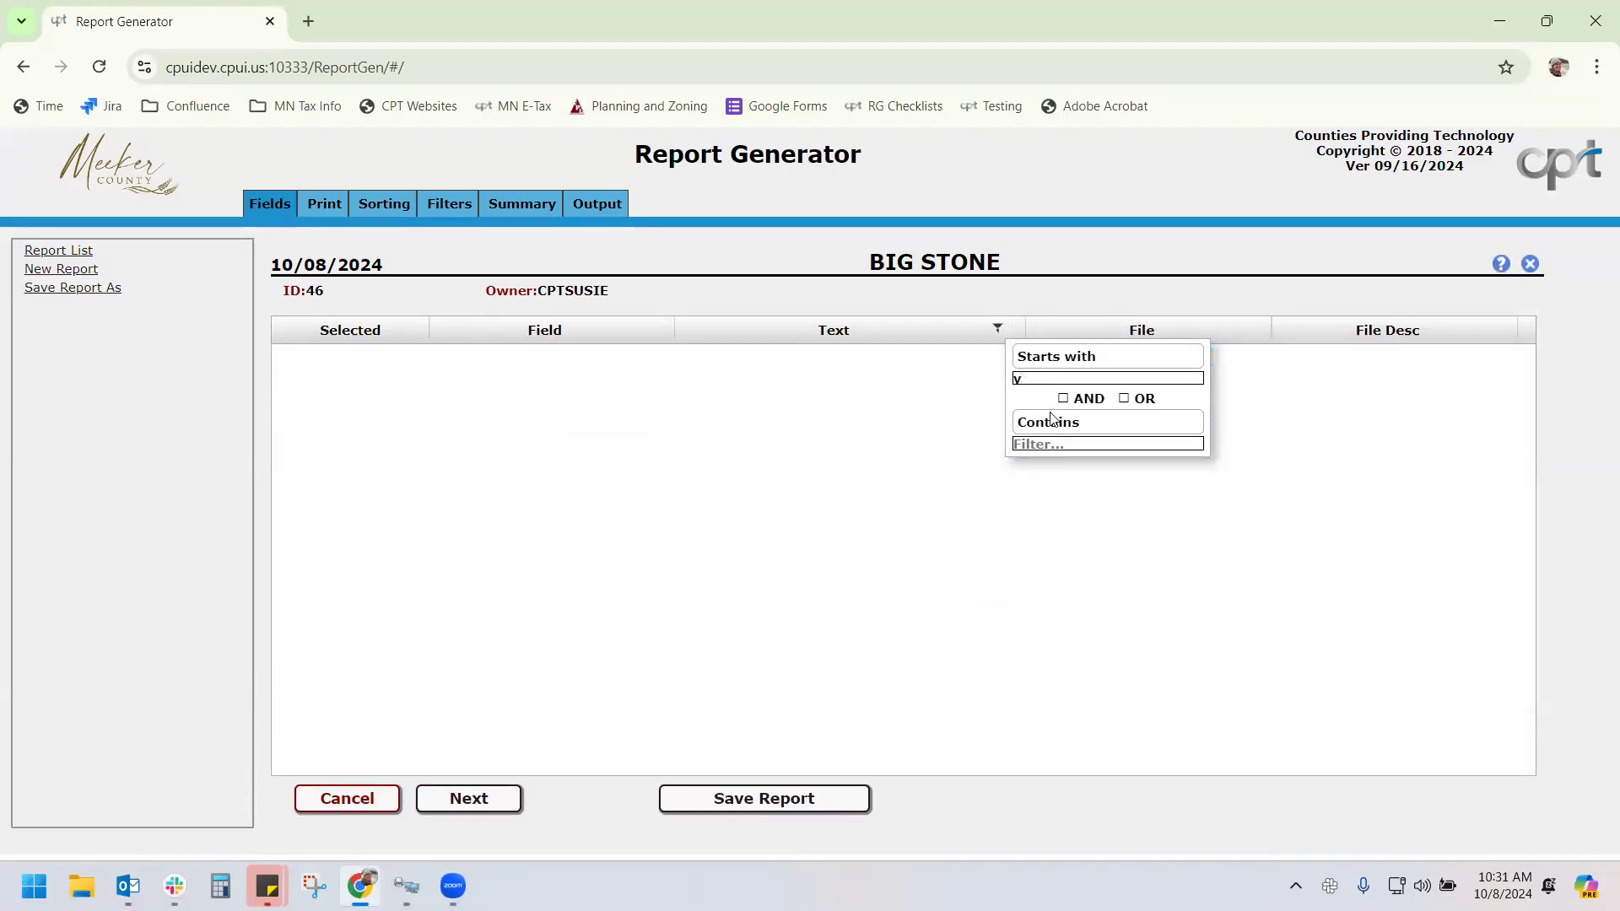
left_click(1065, 441)
type("house")
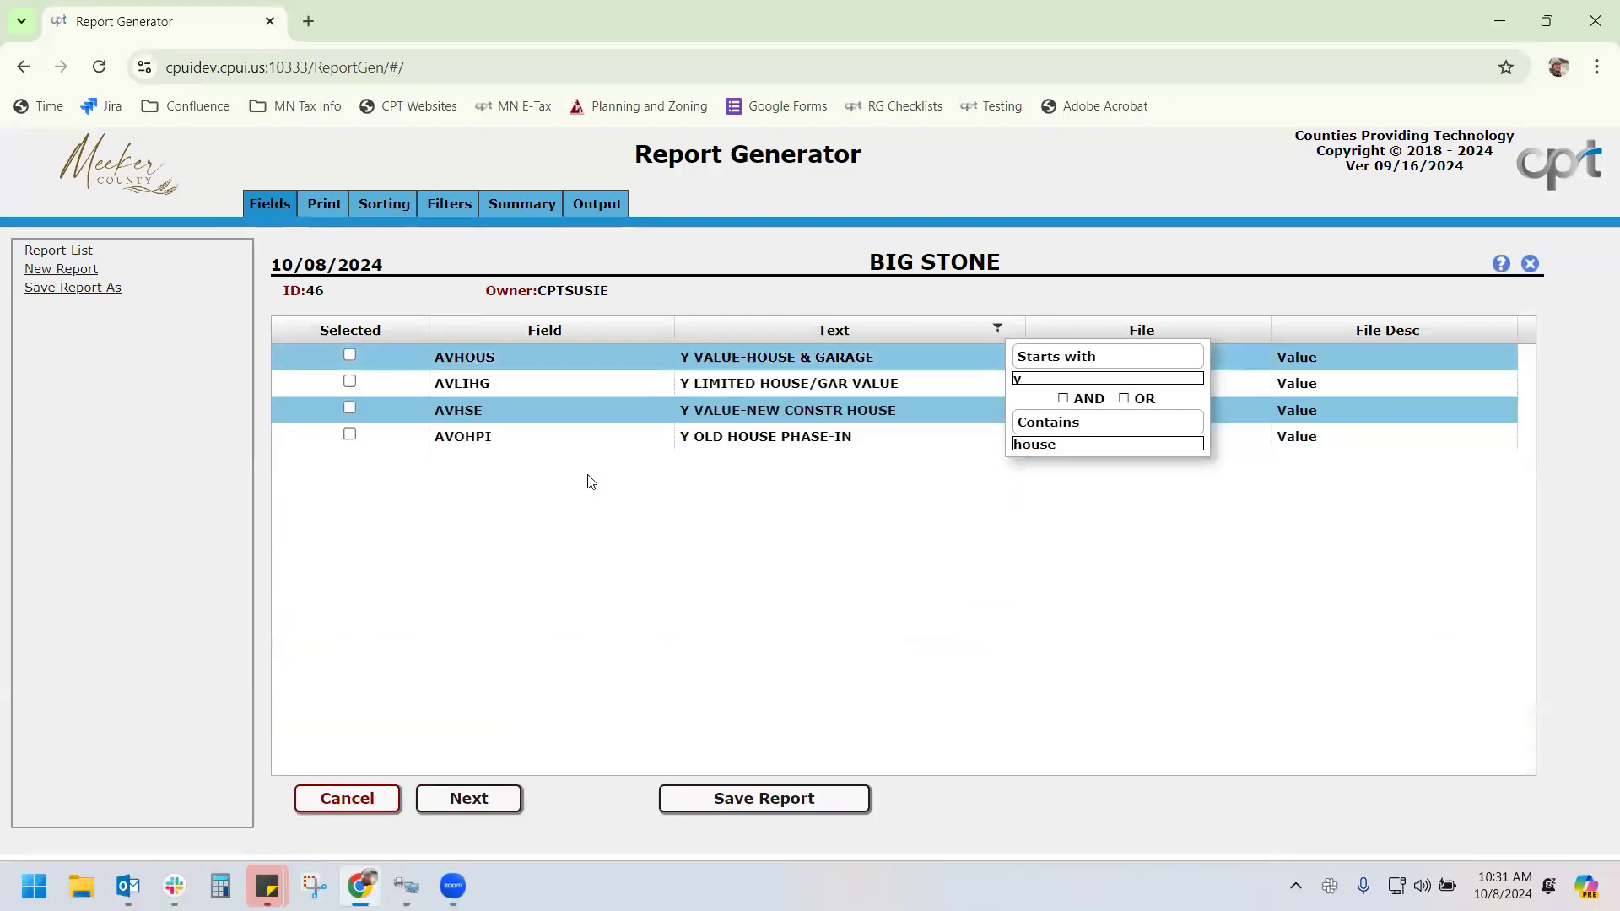
left_click(349, 381)
Filter fields containing 'parcel' and add APPRCL parcel number and AVREC# parcel value record#
left_click(998, 329)
left_click_drag(1058, 443, 970, 438)
key("BackSpace")
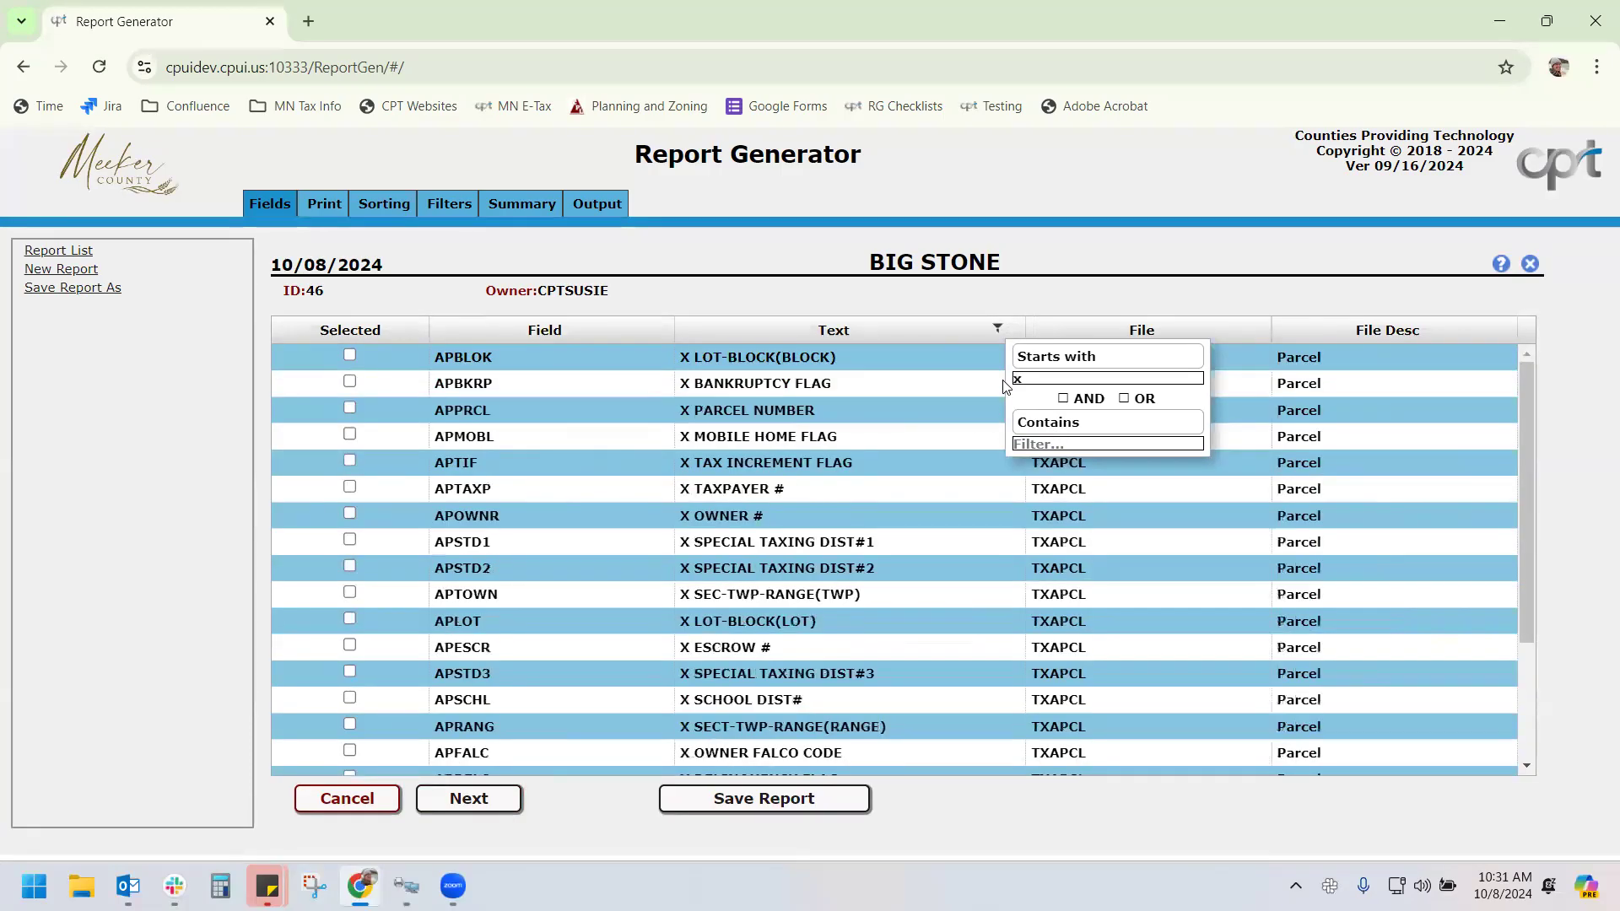
left_click_drag(1005, 376, 976, 384)
key("BackSpace")
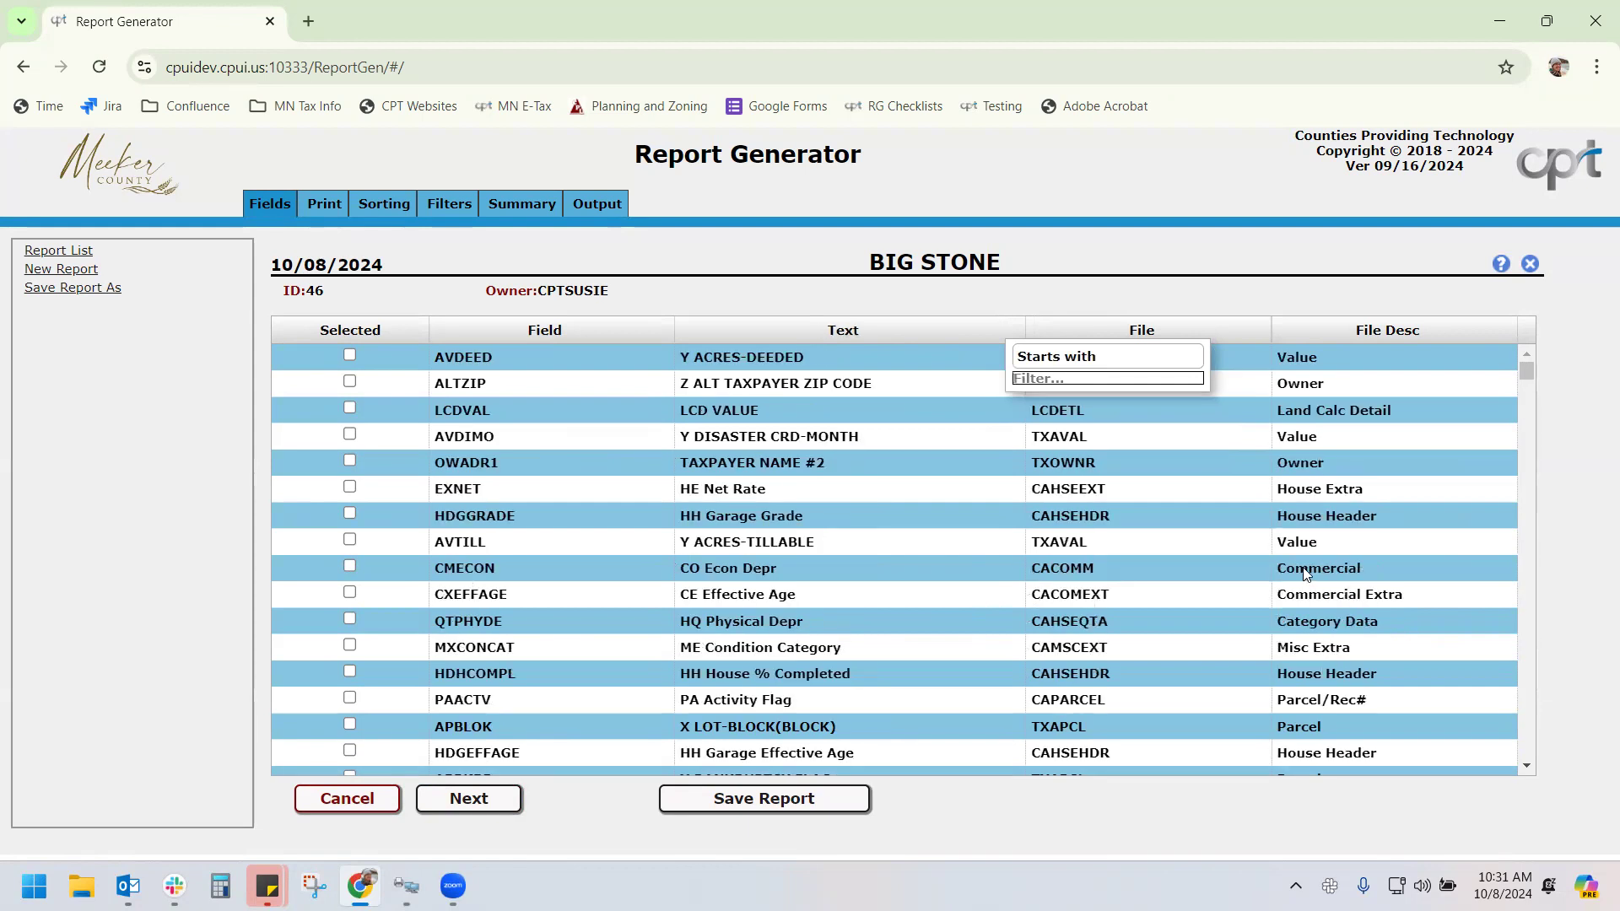
type("parcel")
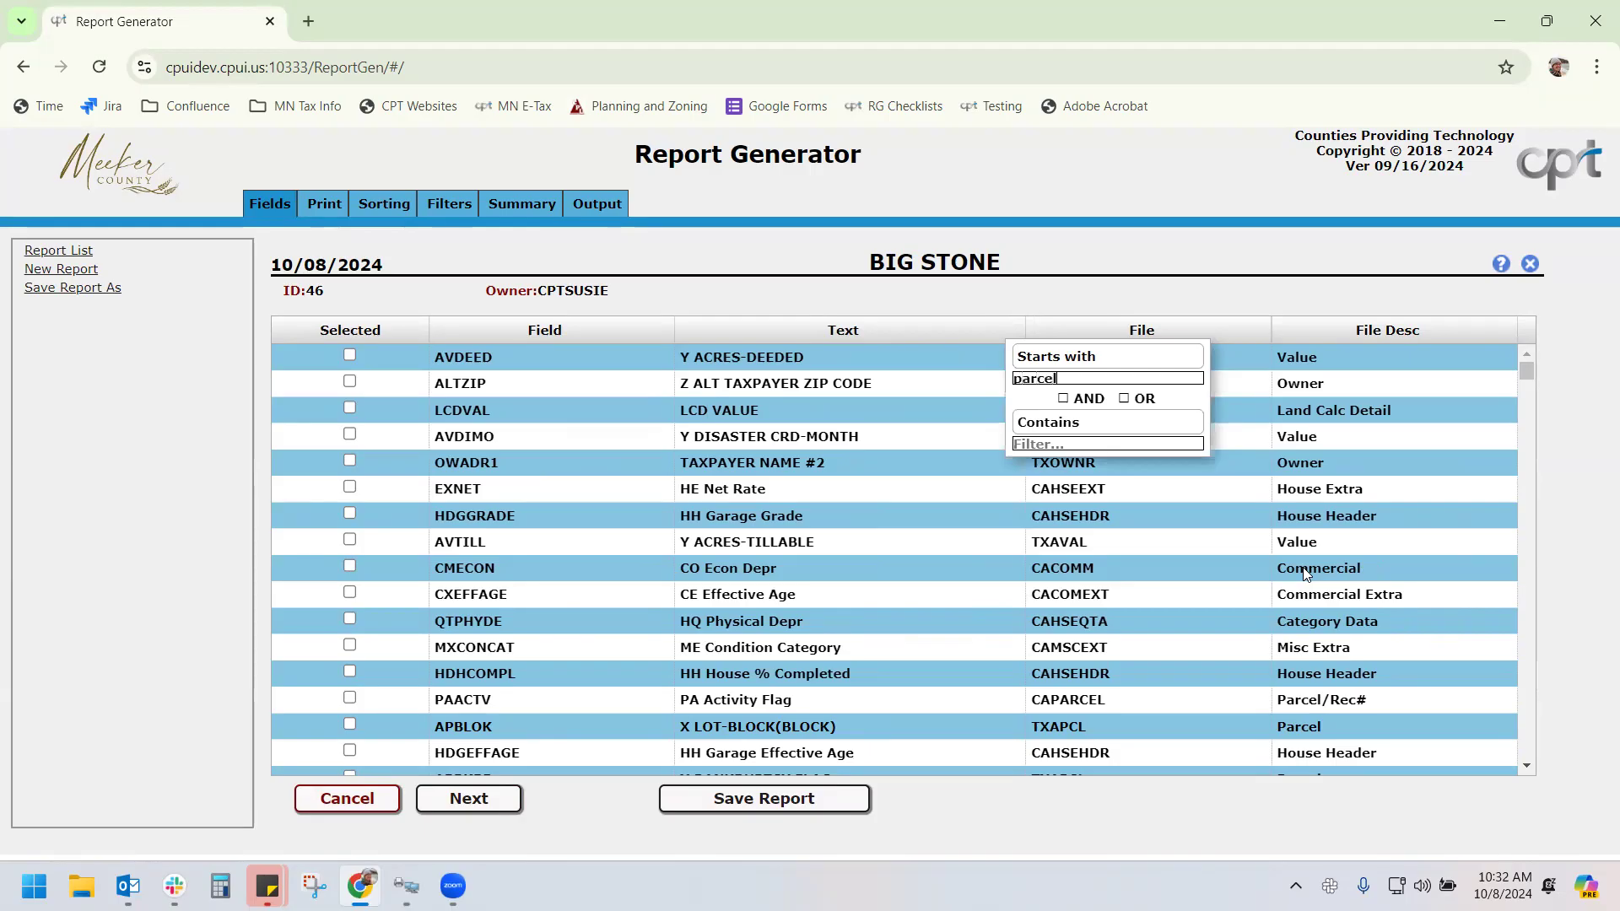
left_click(1086, 358)
left_click(1092, 381)
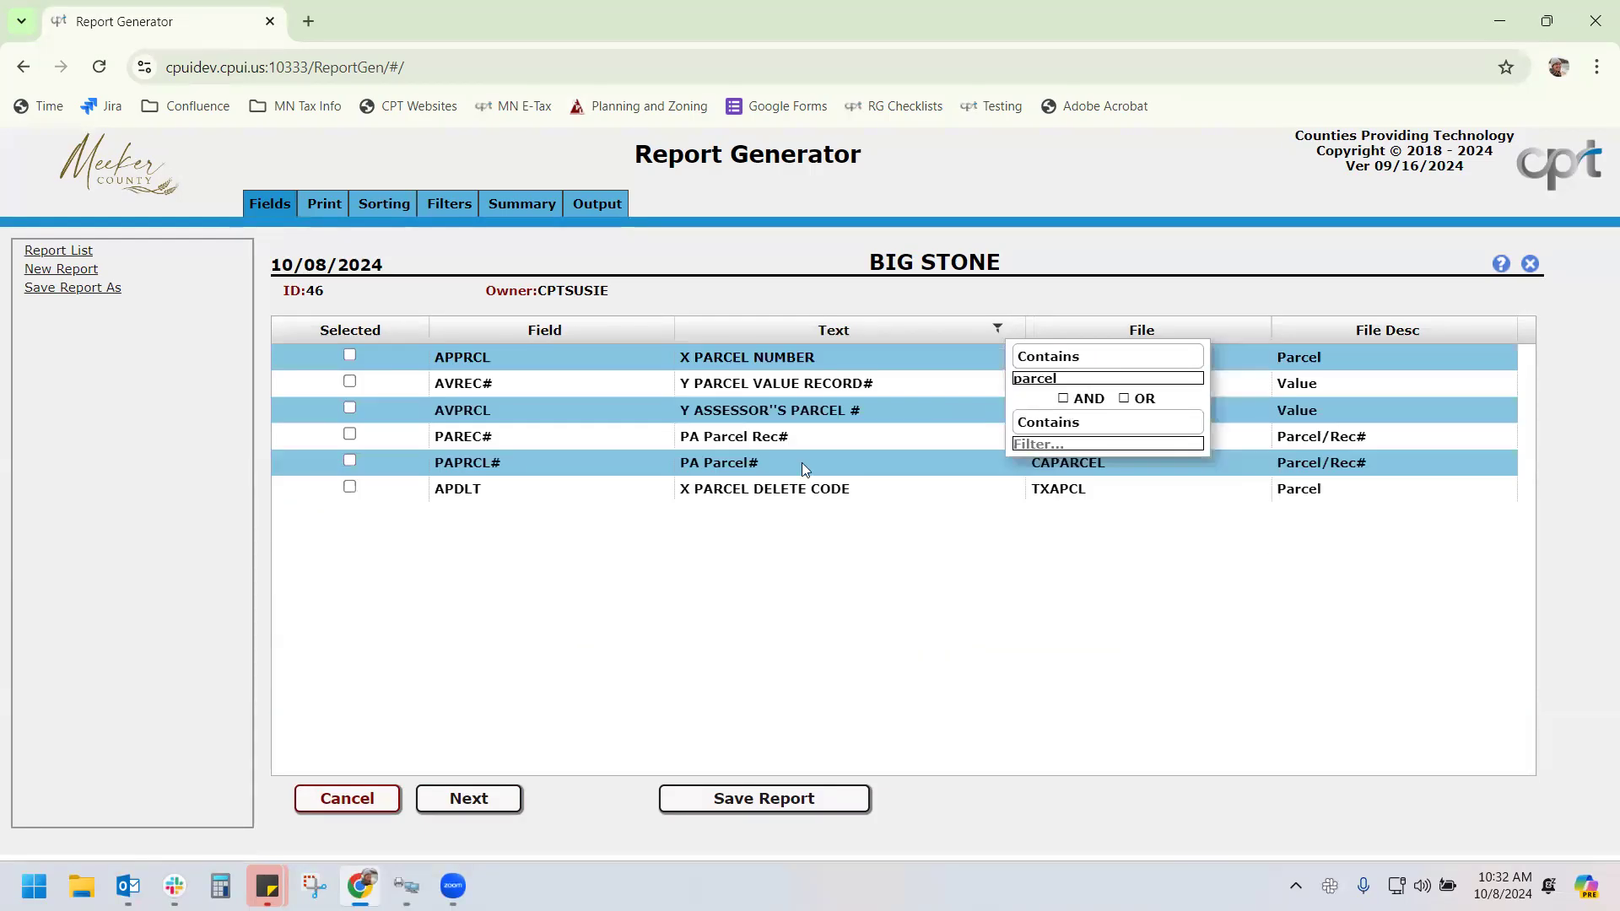
left_click(350, 355)
left_click(349, 382)
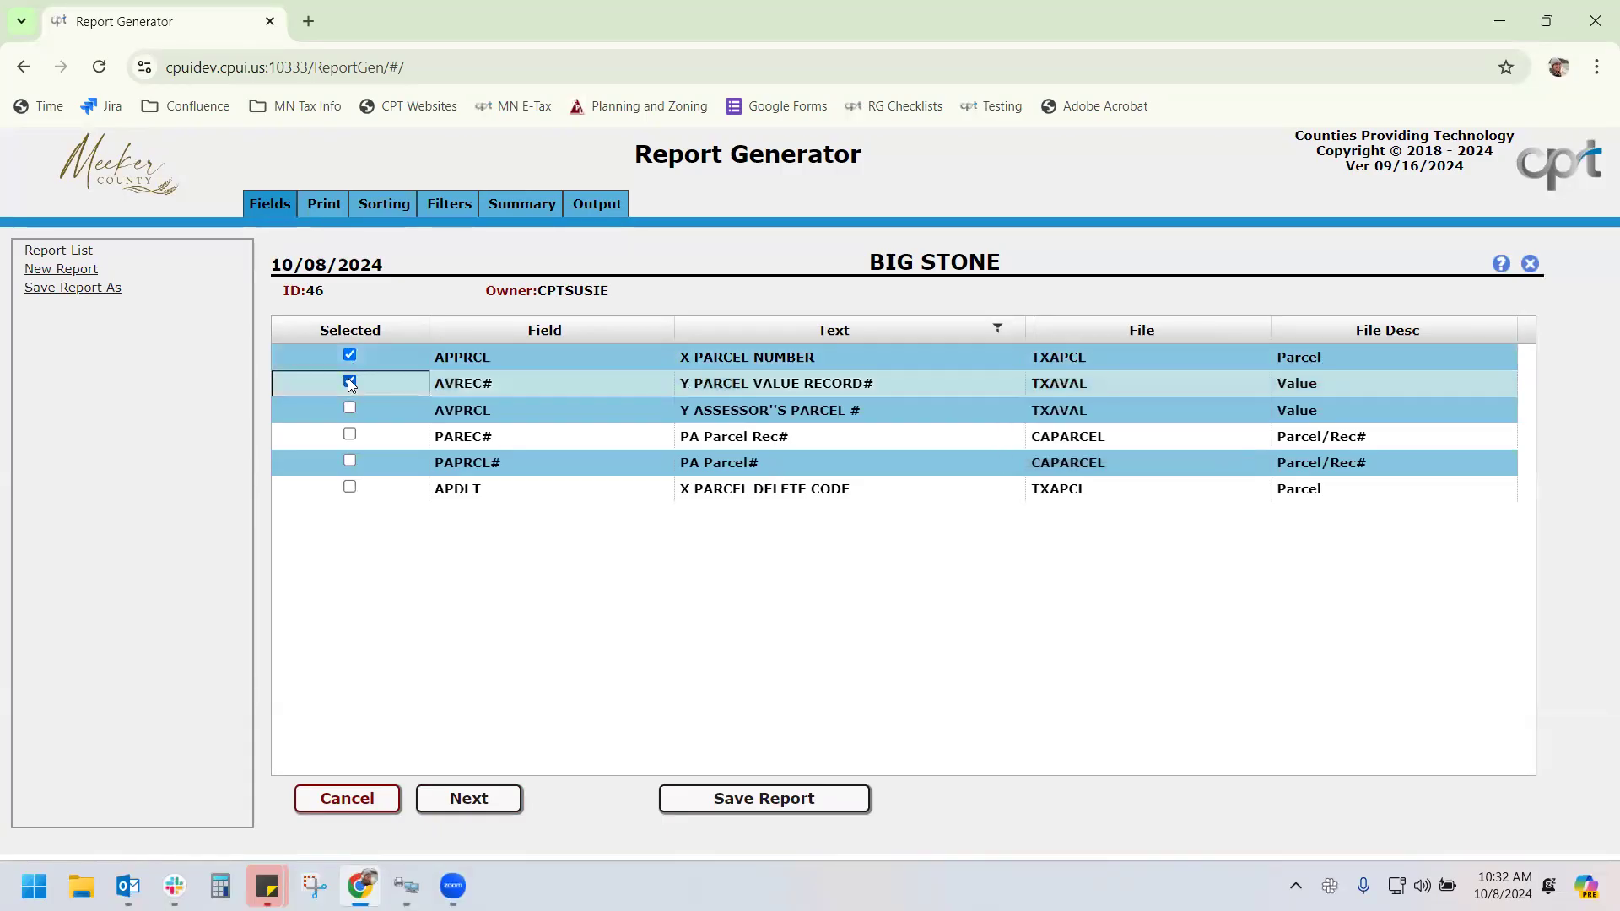
Filter on 'twp' and add the APCITY TWP/CITY# field to the report
left_click(1001, 328)
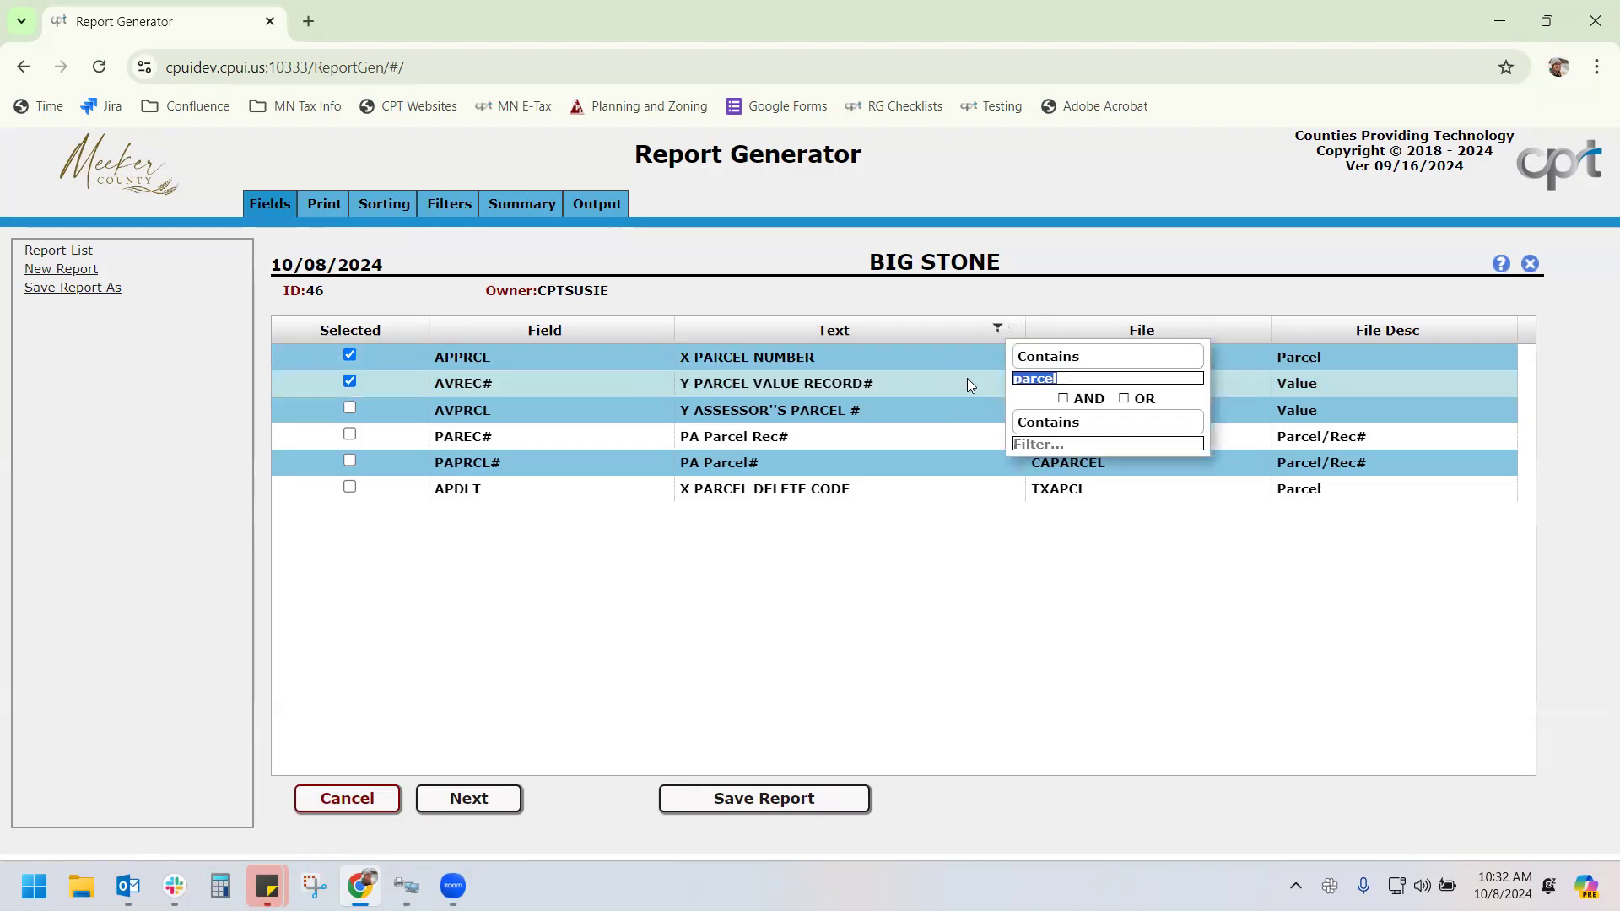
type("twp")
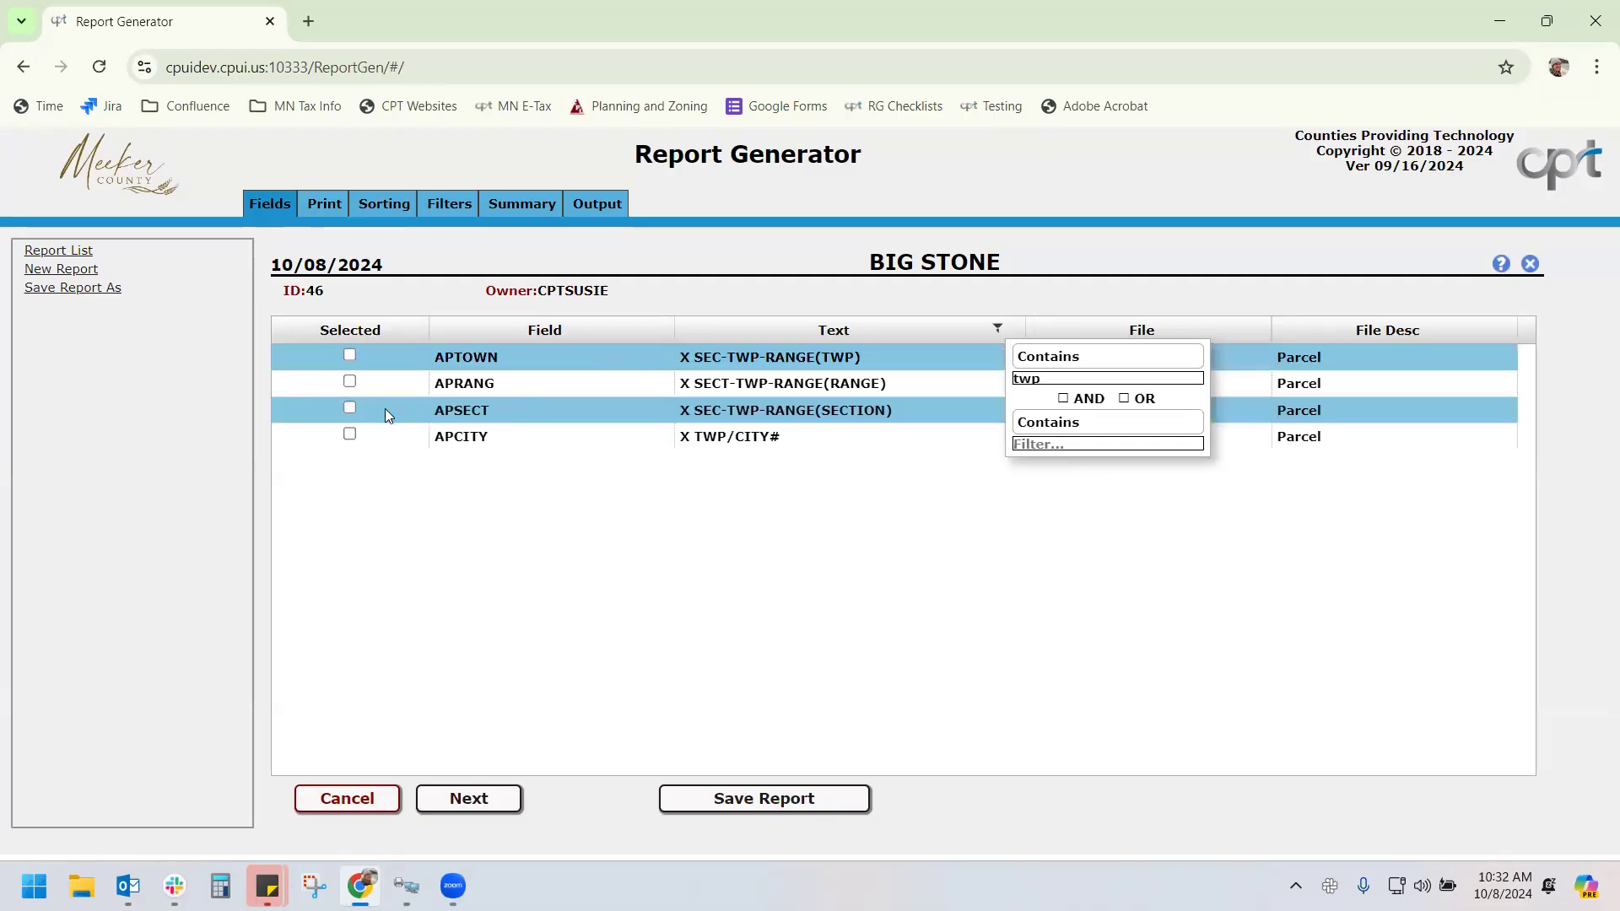
left_click(349, 434)
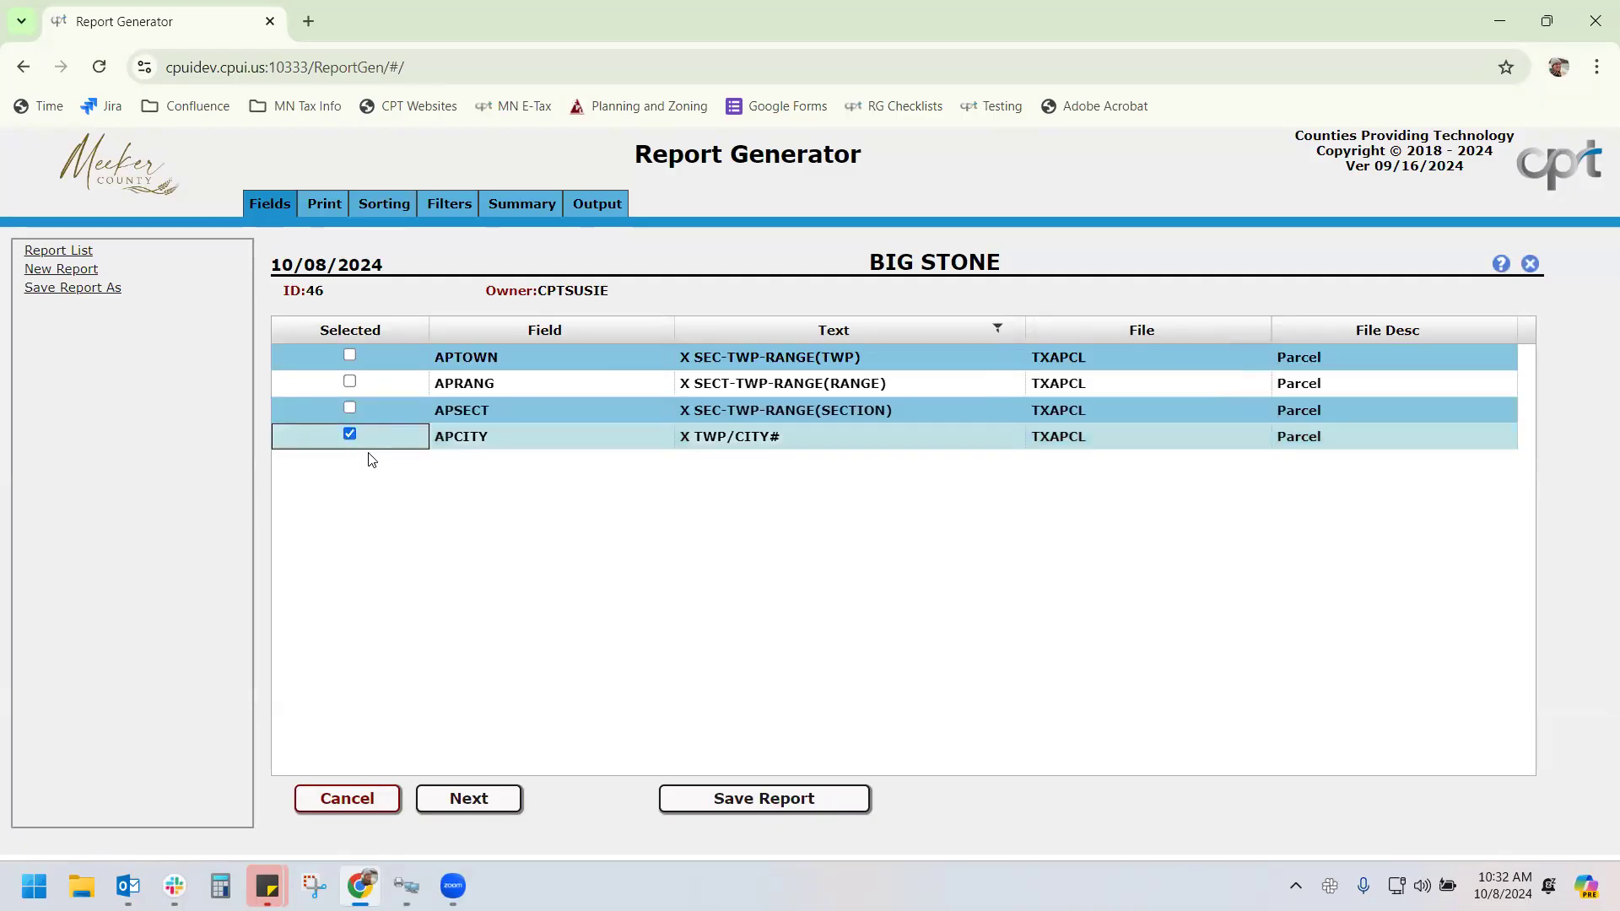
left_click(320, 206)
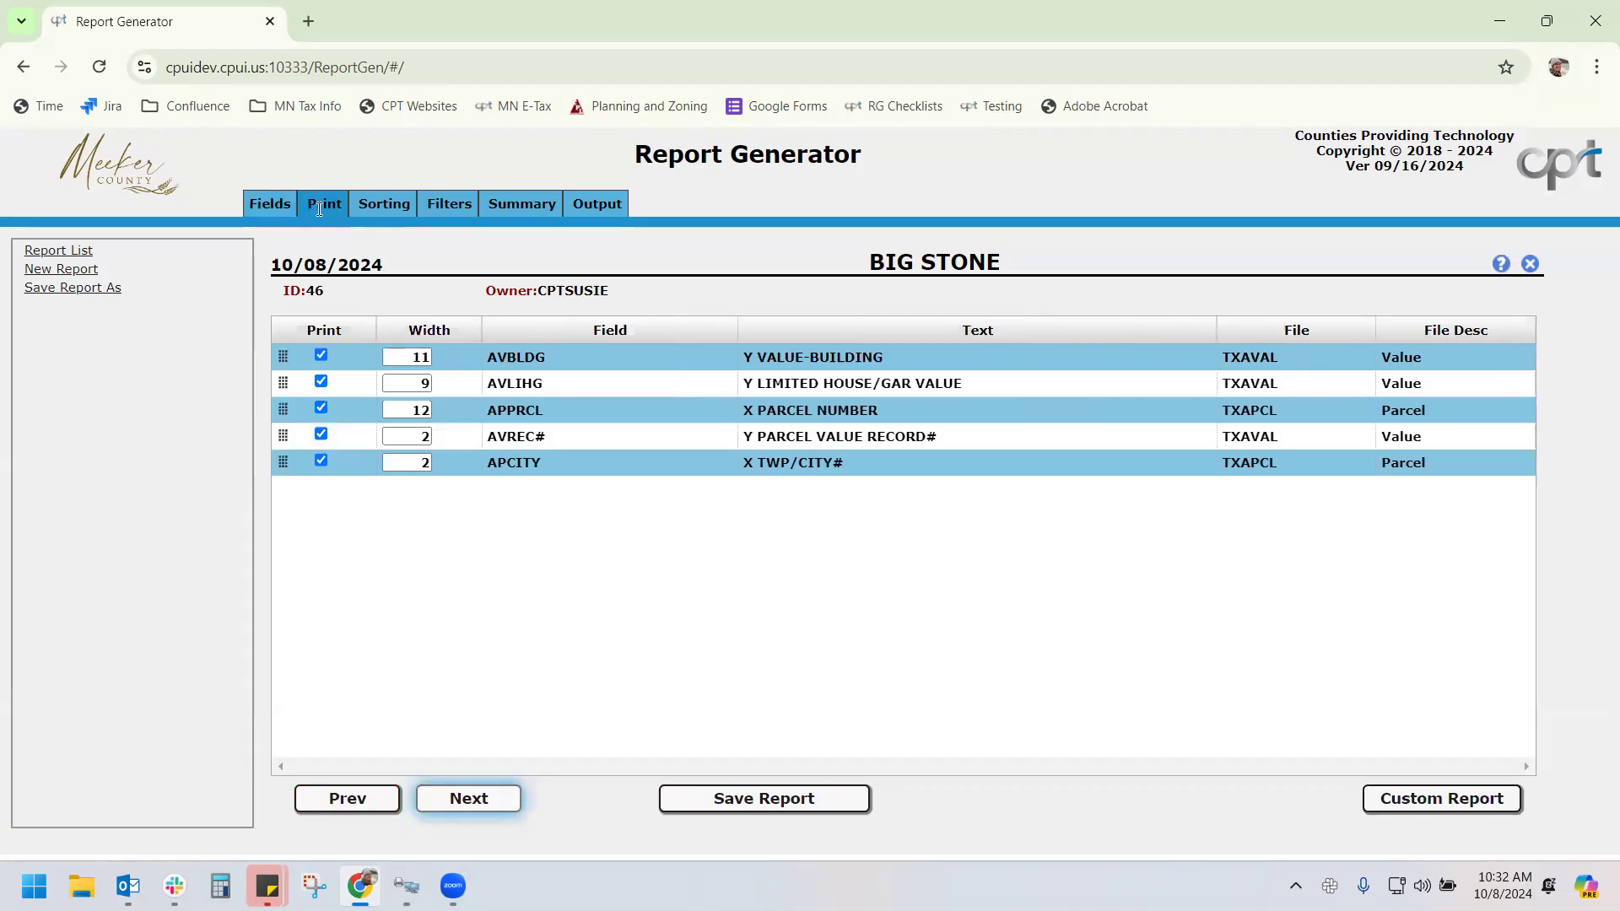
Exclude AVREC# from printing and move APPRCL to the first printed column
left_click(320, 437)
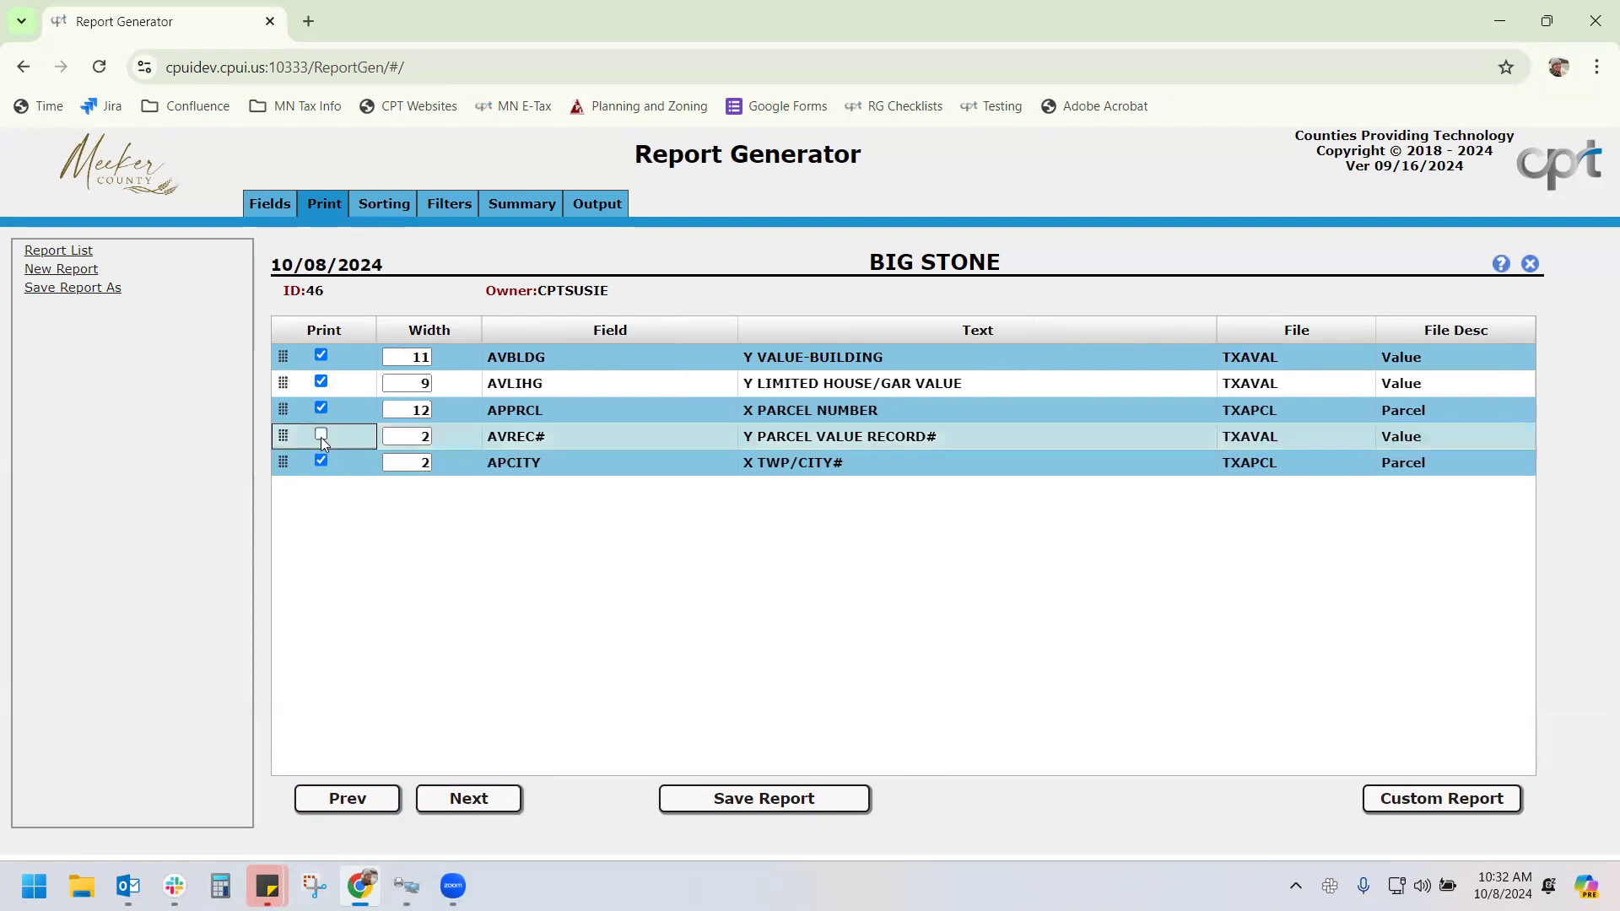
left_click_drag(287, 398, 289, 334)
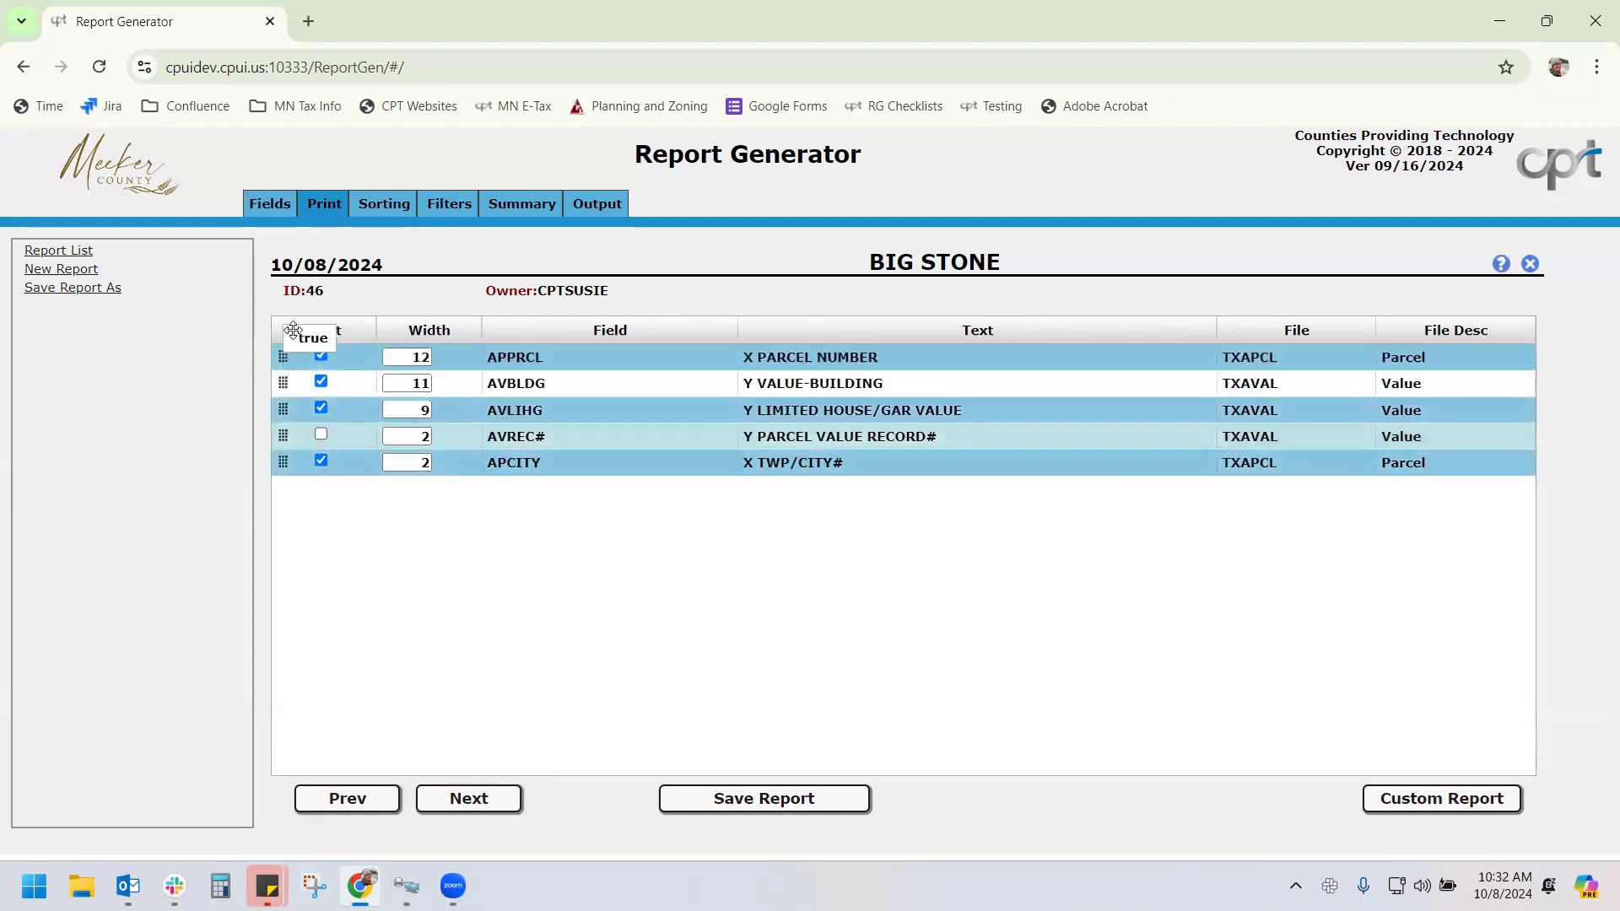
Make TWP/CITY# the first sort key ascending, leaving parcel number without a sort direction
left_click(389, 205)
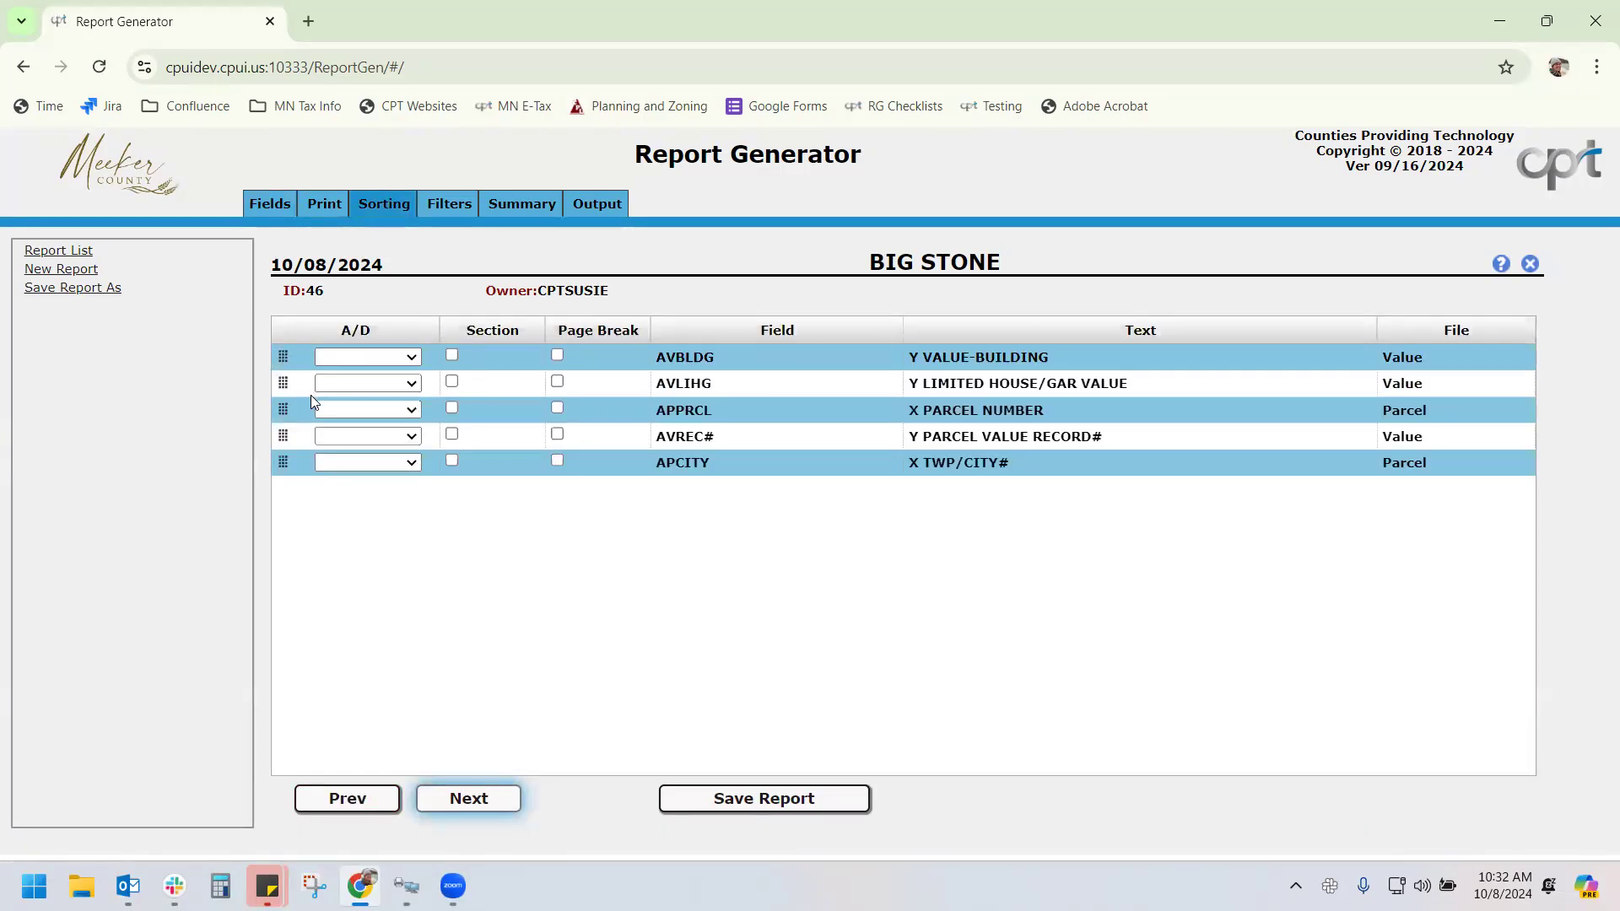
left_click_drag(289, 411, 290, 353)
left_click(376, 358)
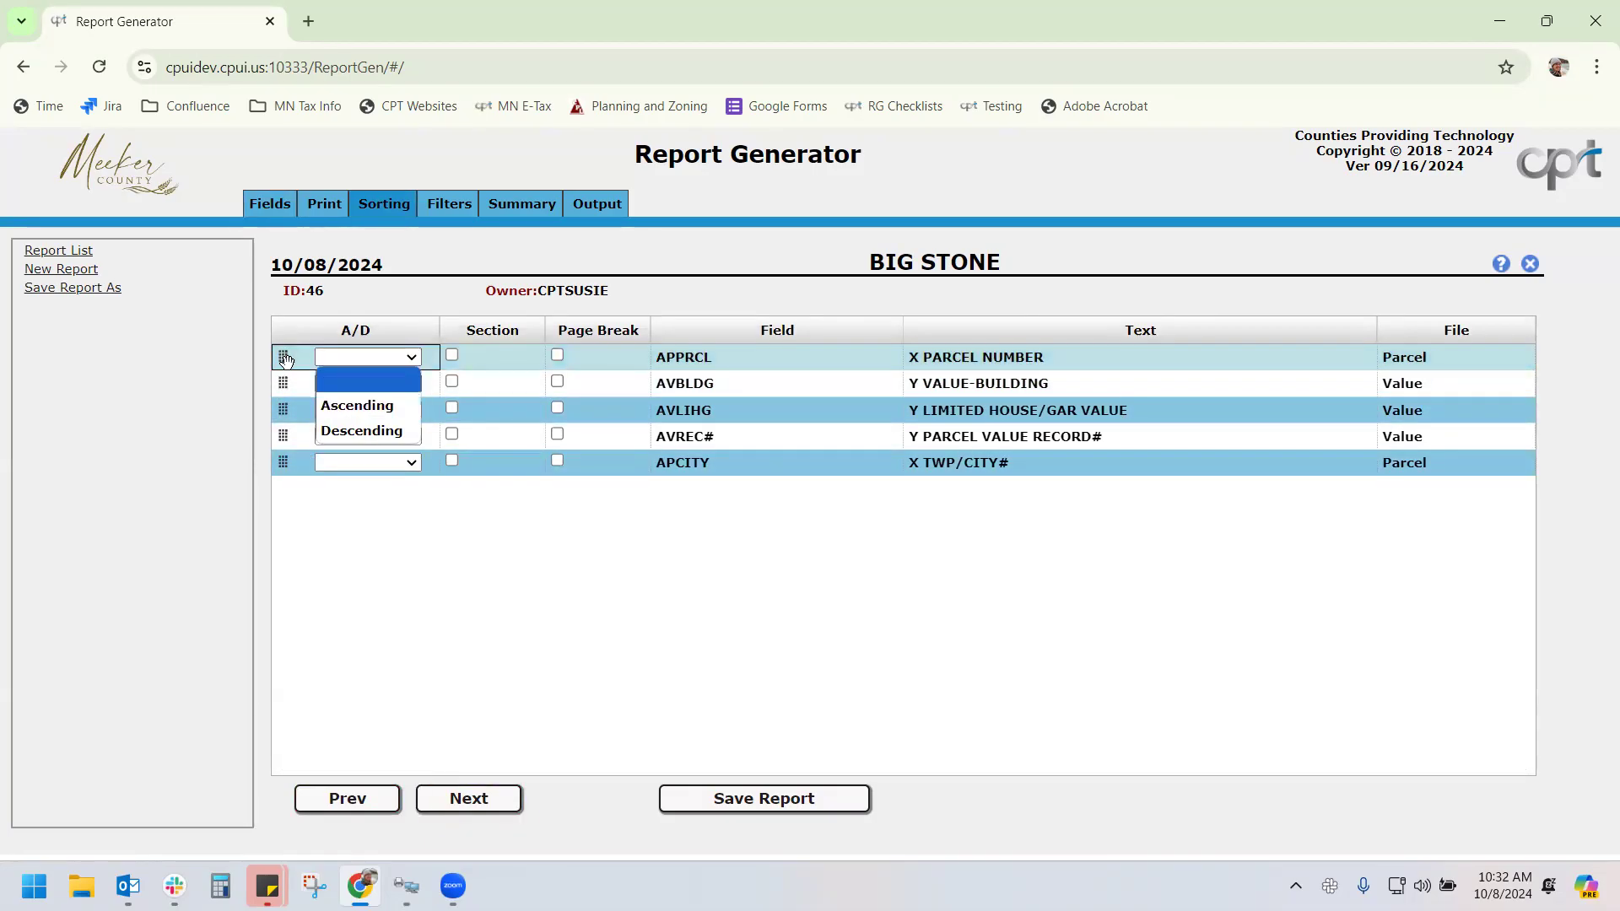
left_click_drag(284, 462, 289, 352)
left_click(346, 357)
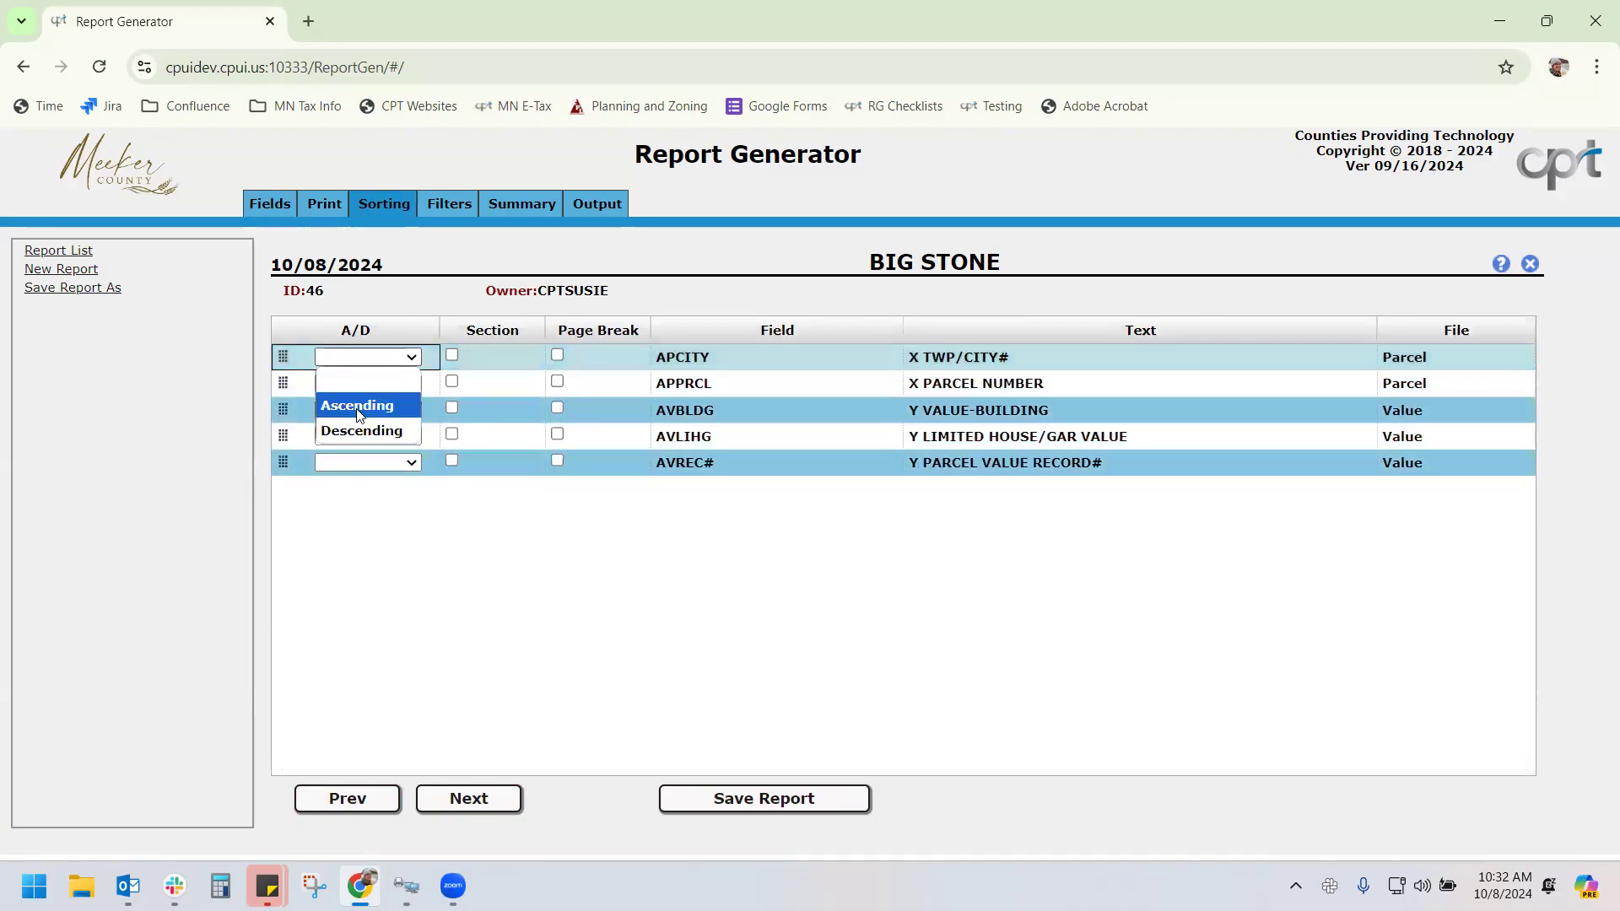
left_click(357, 406)
left_click(329, 383)
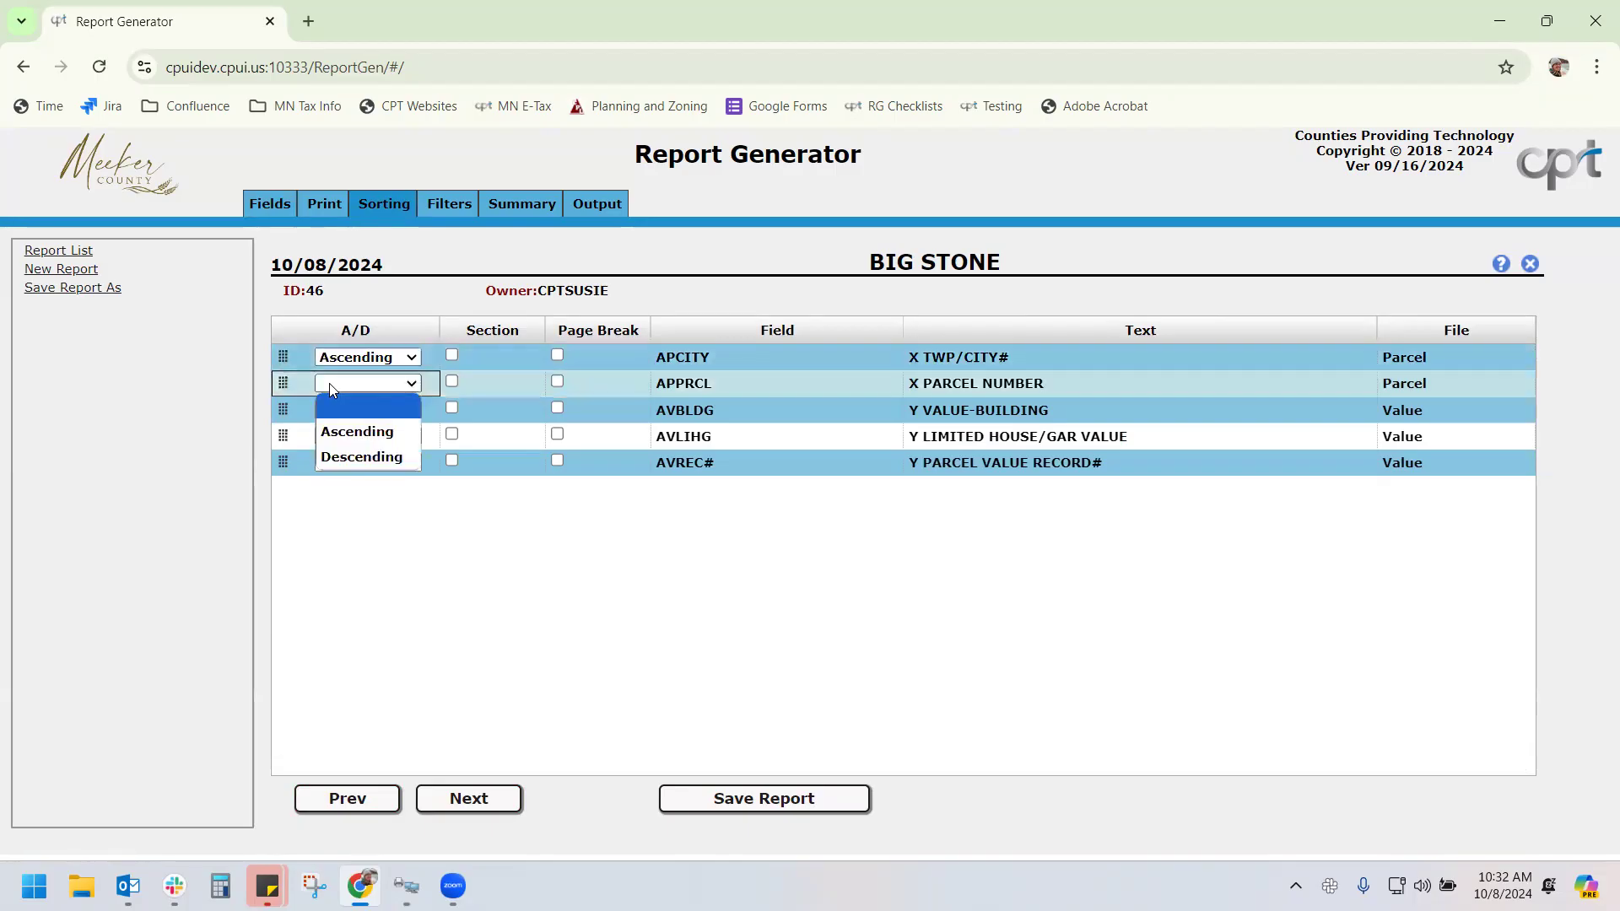
left_click(360, 574)
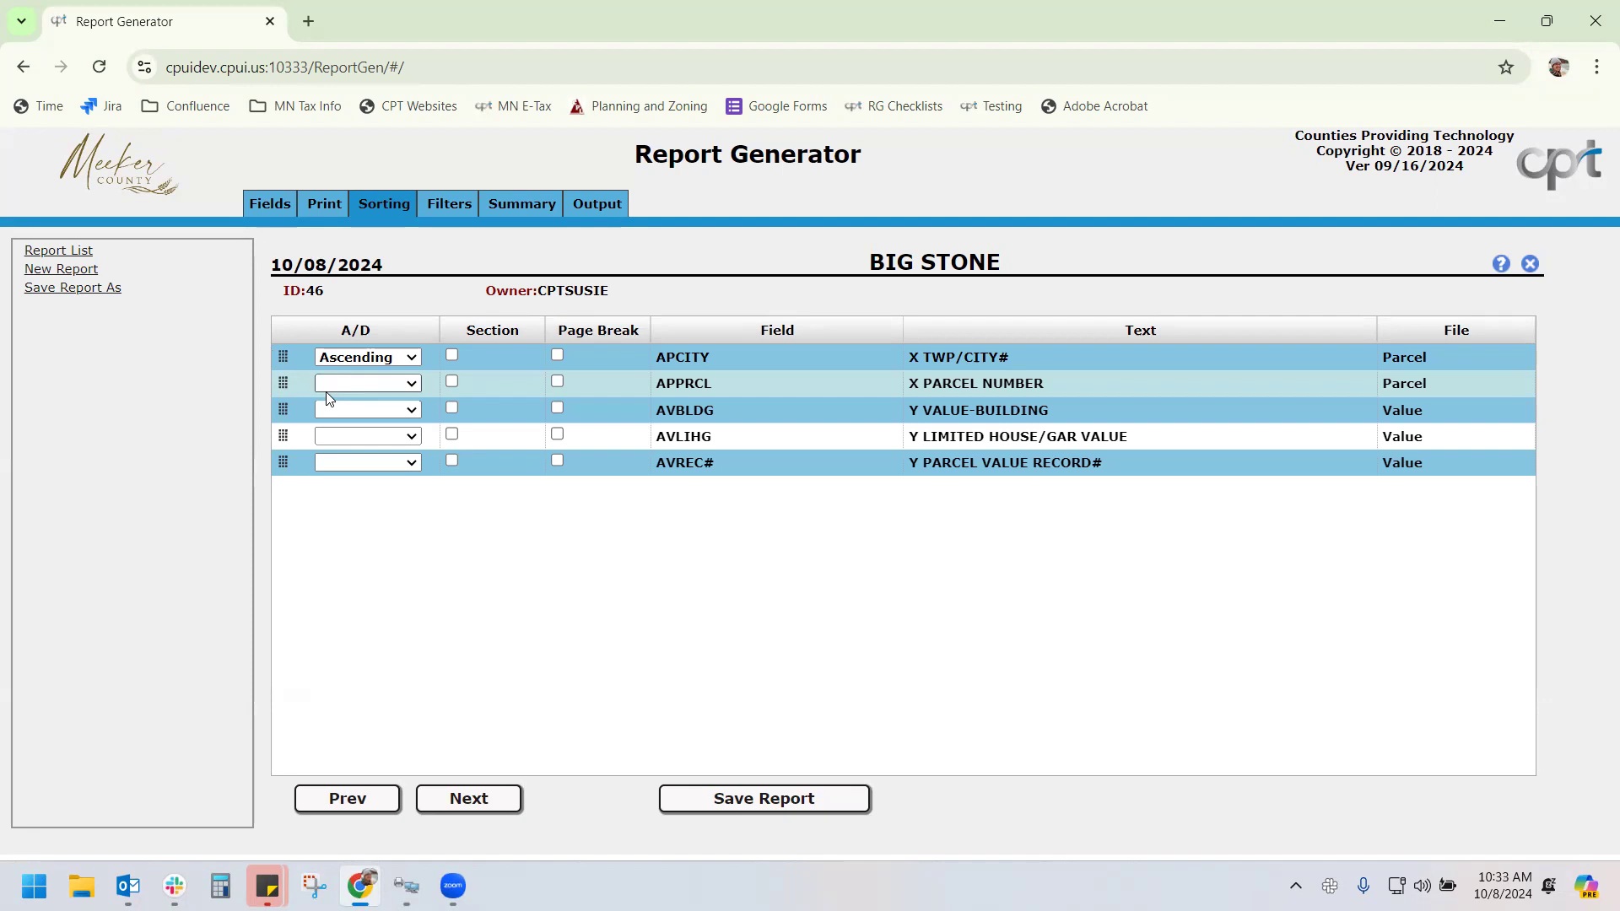
Sort building value ascending and move it up to second in the sort order
left_click(361, 412)
left_click(361, 460)
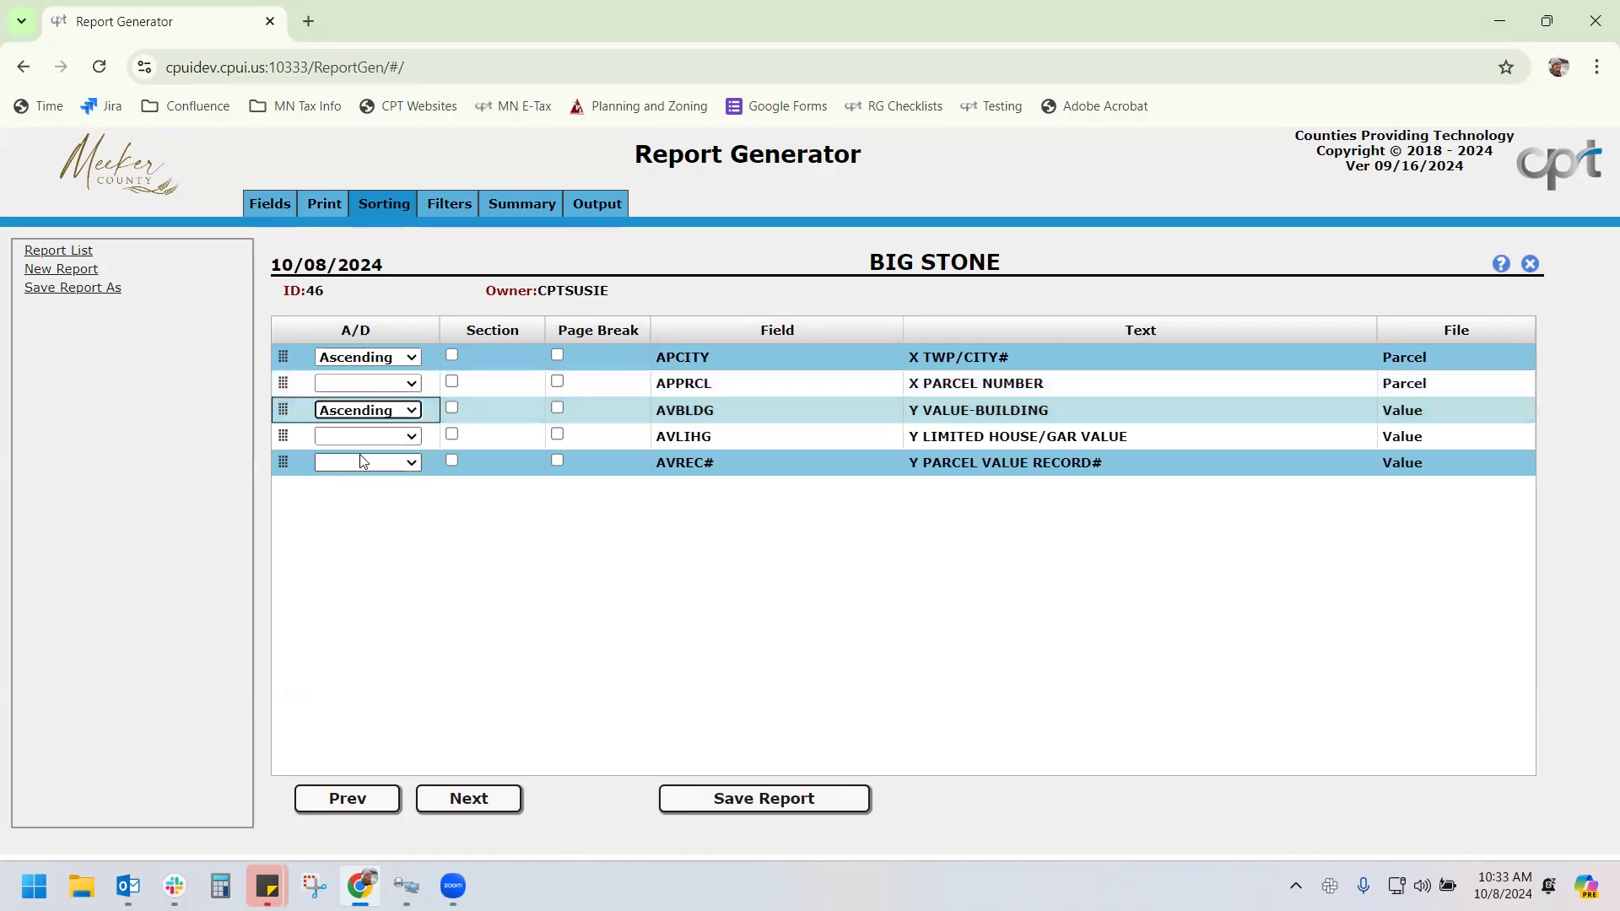
left_click_drag(283, 409, 284, 384)
Add a Range filter on the TWP/CITY# field
left_click(435, 205)
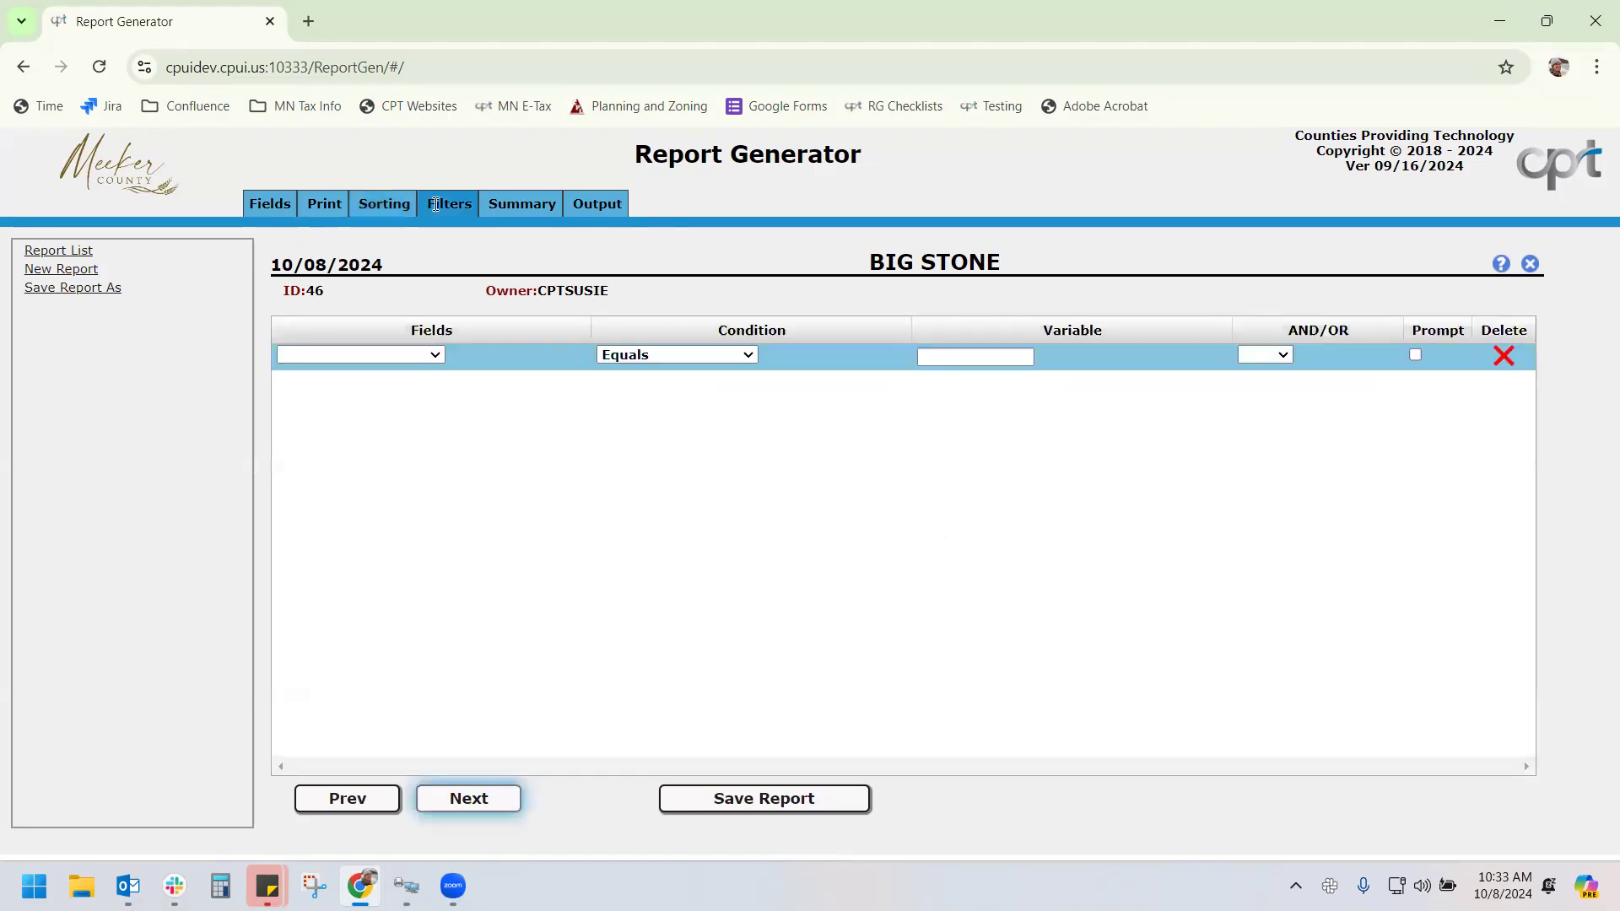
left_click(403, 356)
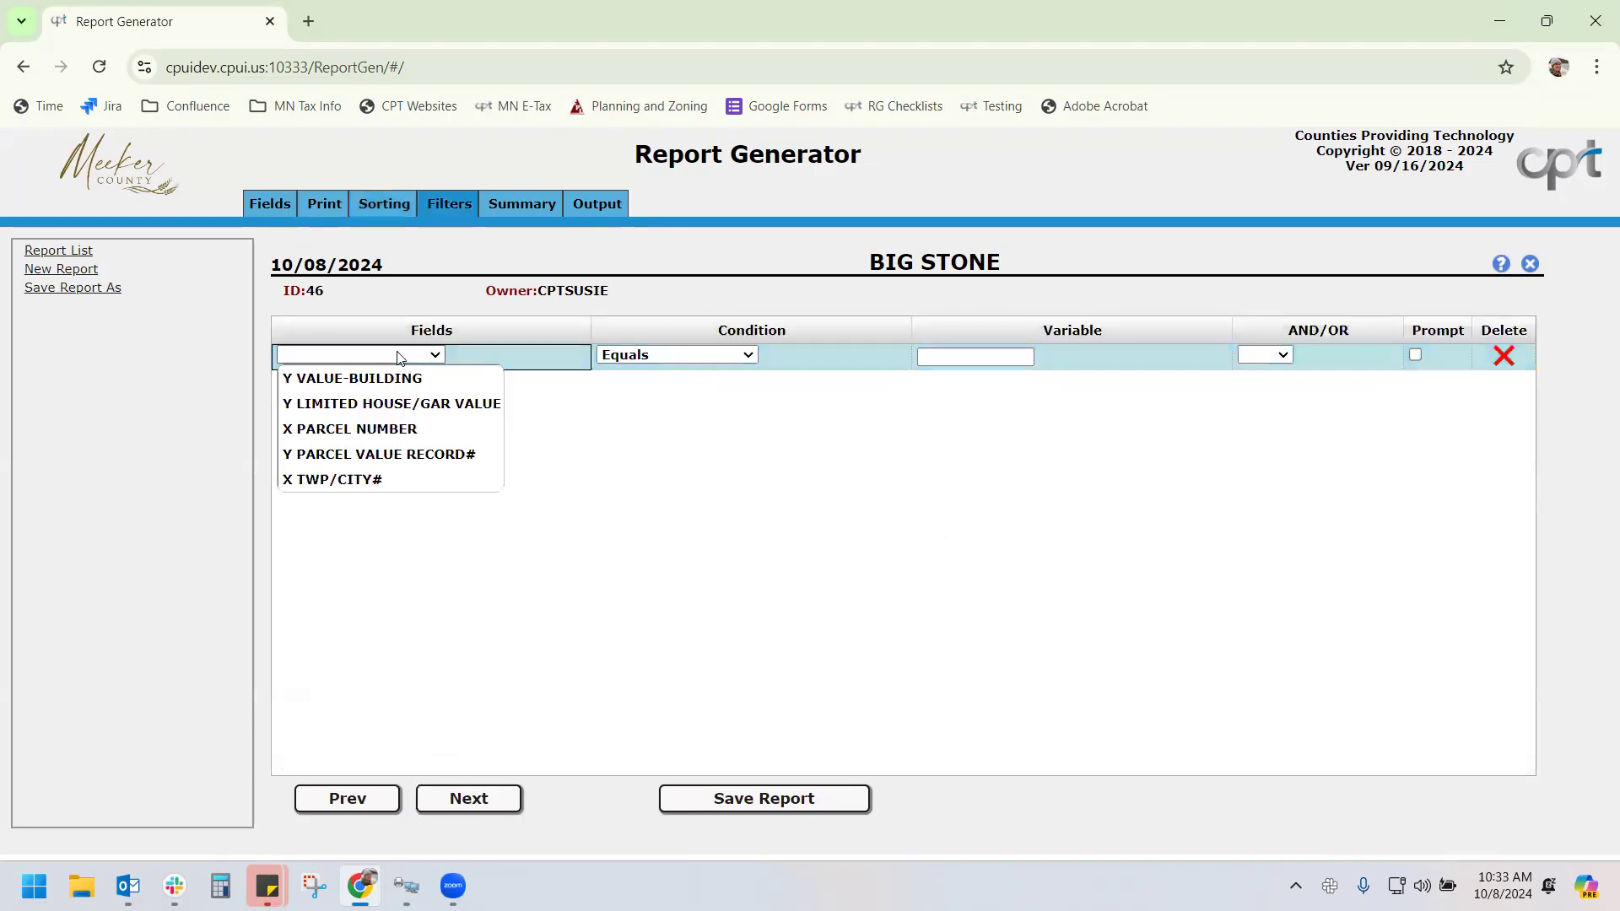
left_click(438, 481)
left_click(677, 354)
left_click(657, 551)
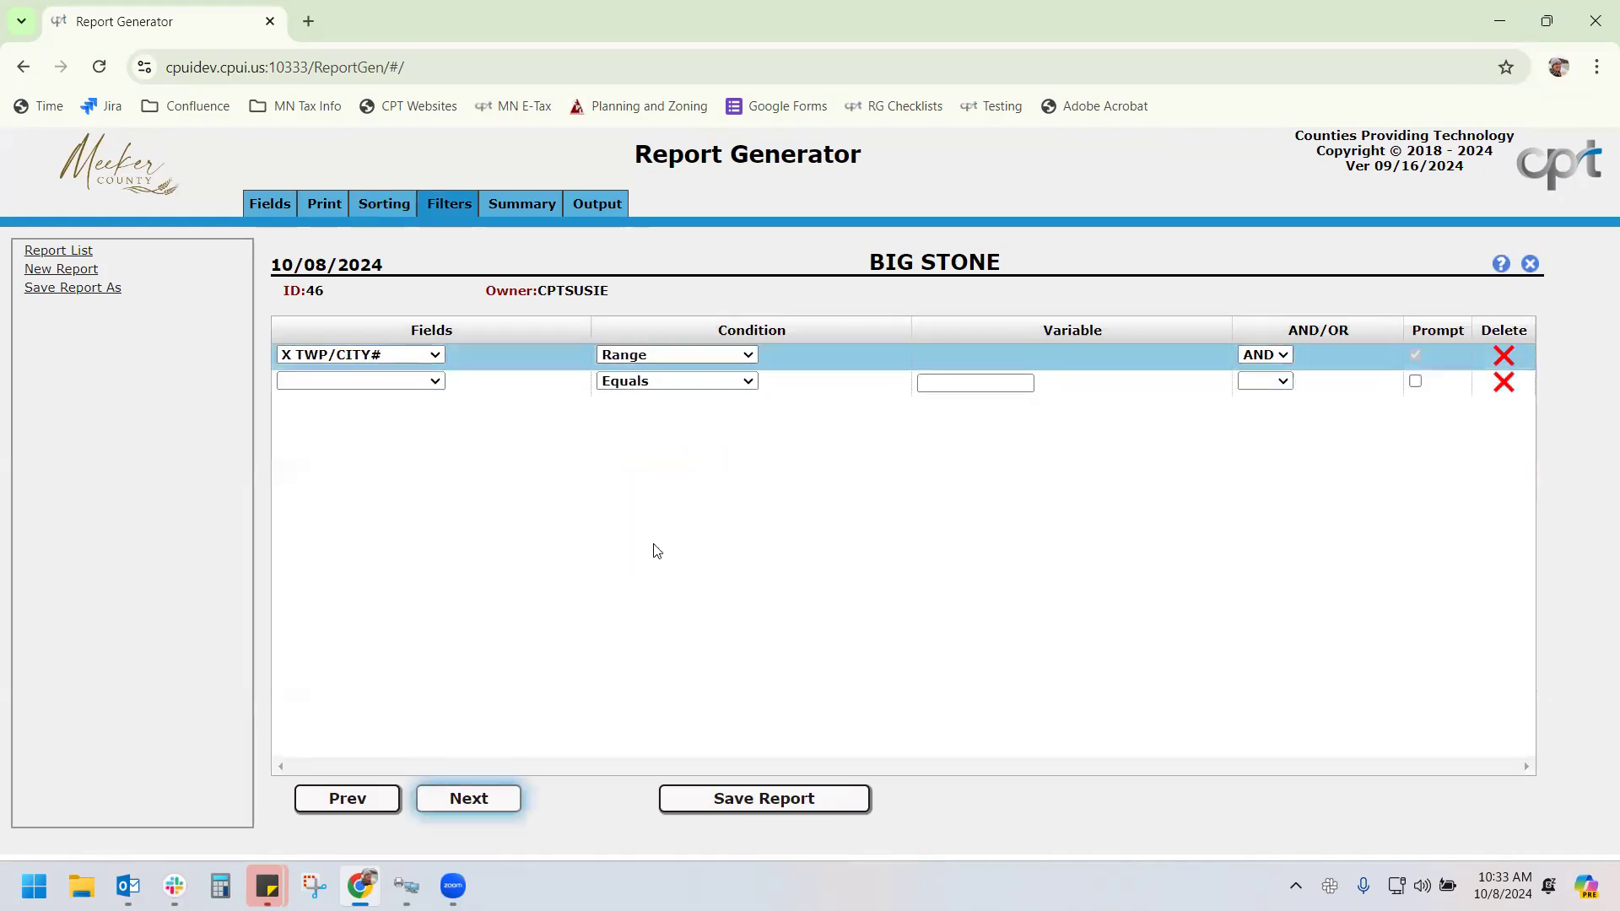
Count building value records and put APPRCL back as the first printed column
left_click(515, 203)
left_click(347, 355)
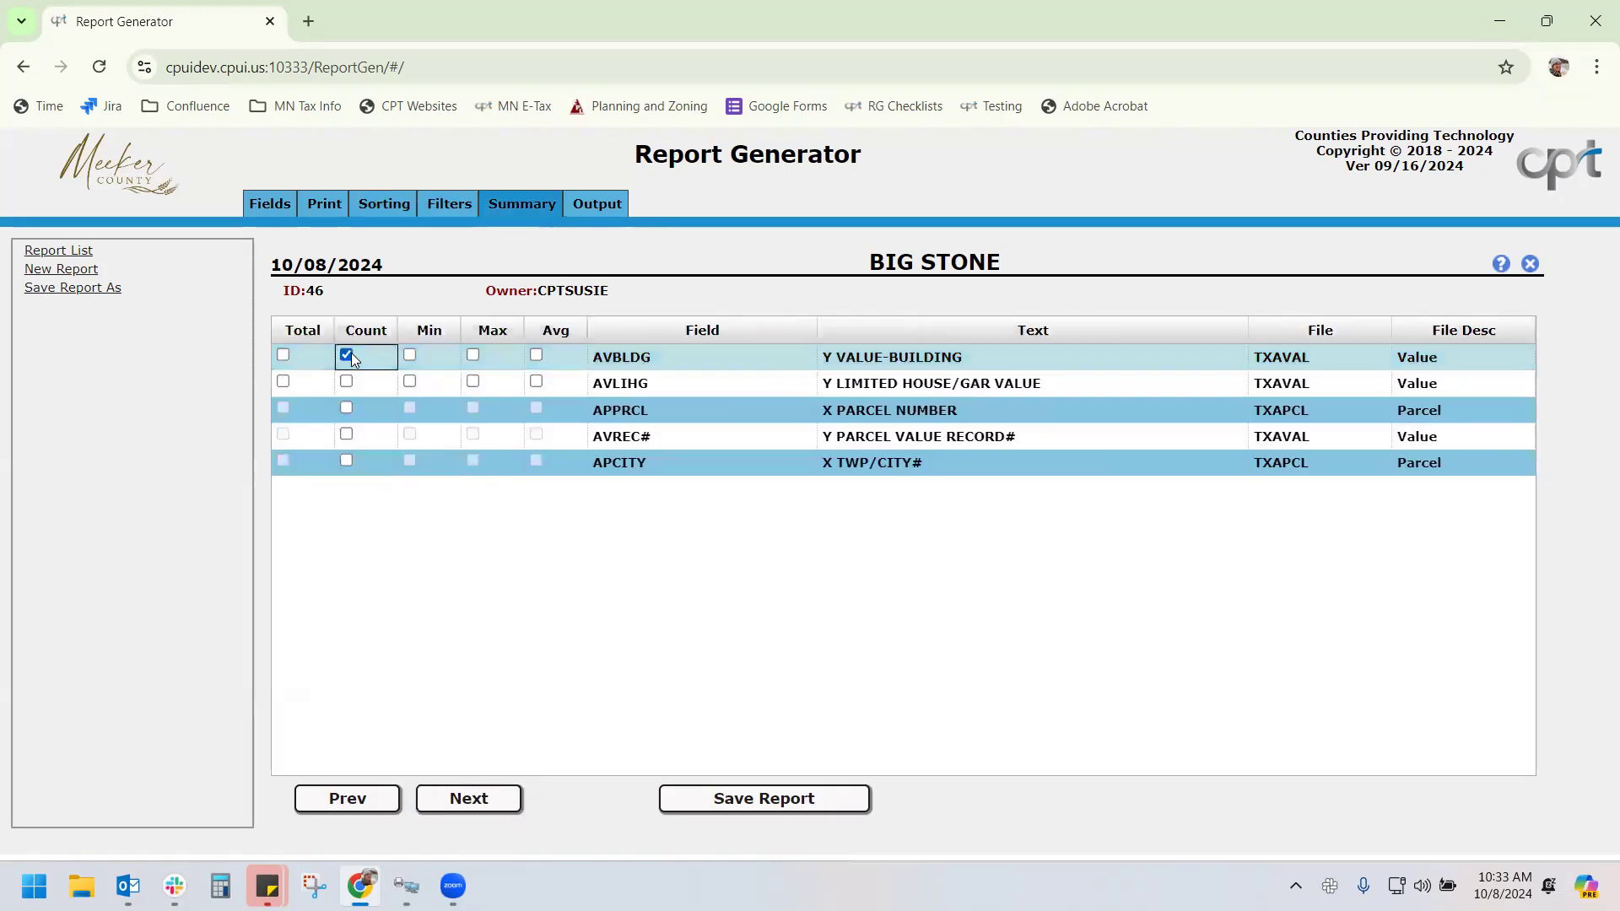
left_click(324, 203)
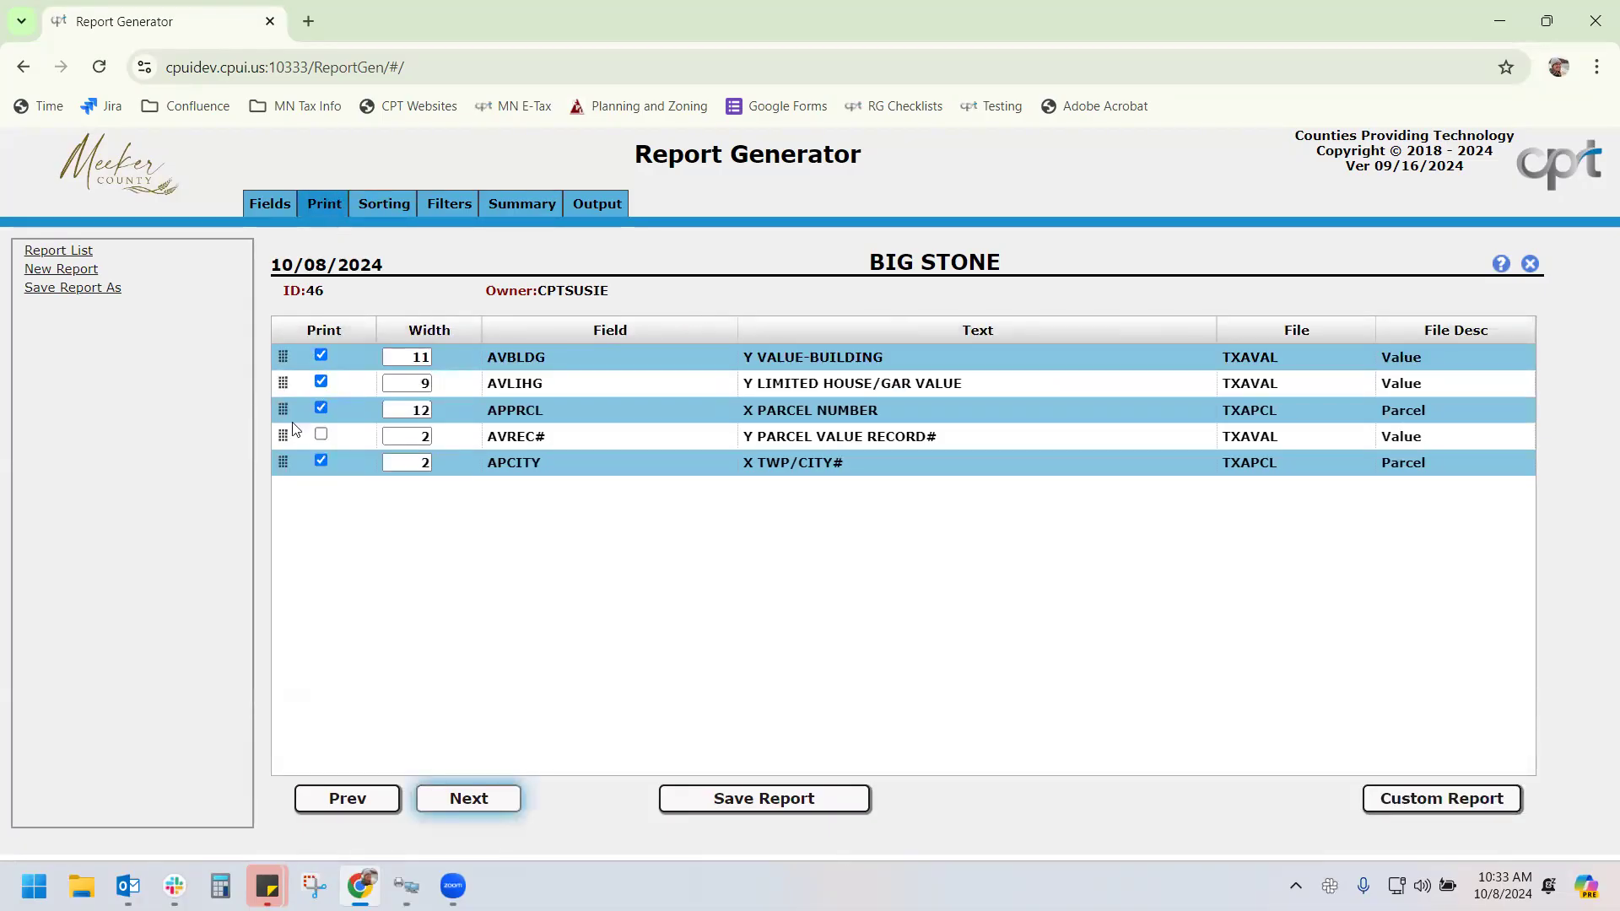
left_click_drag(284, 411, 285, 355)
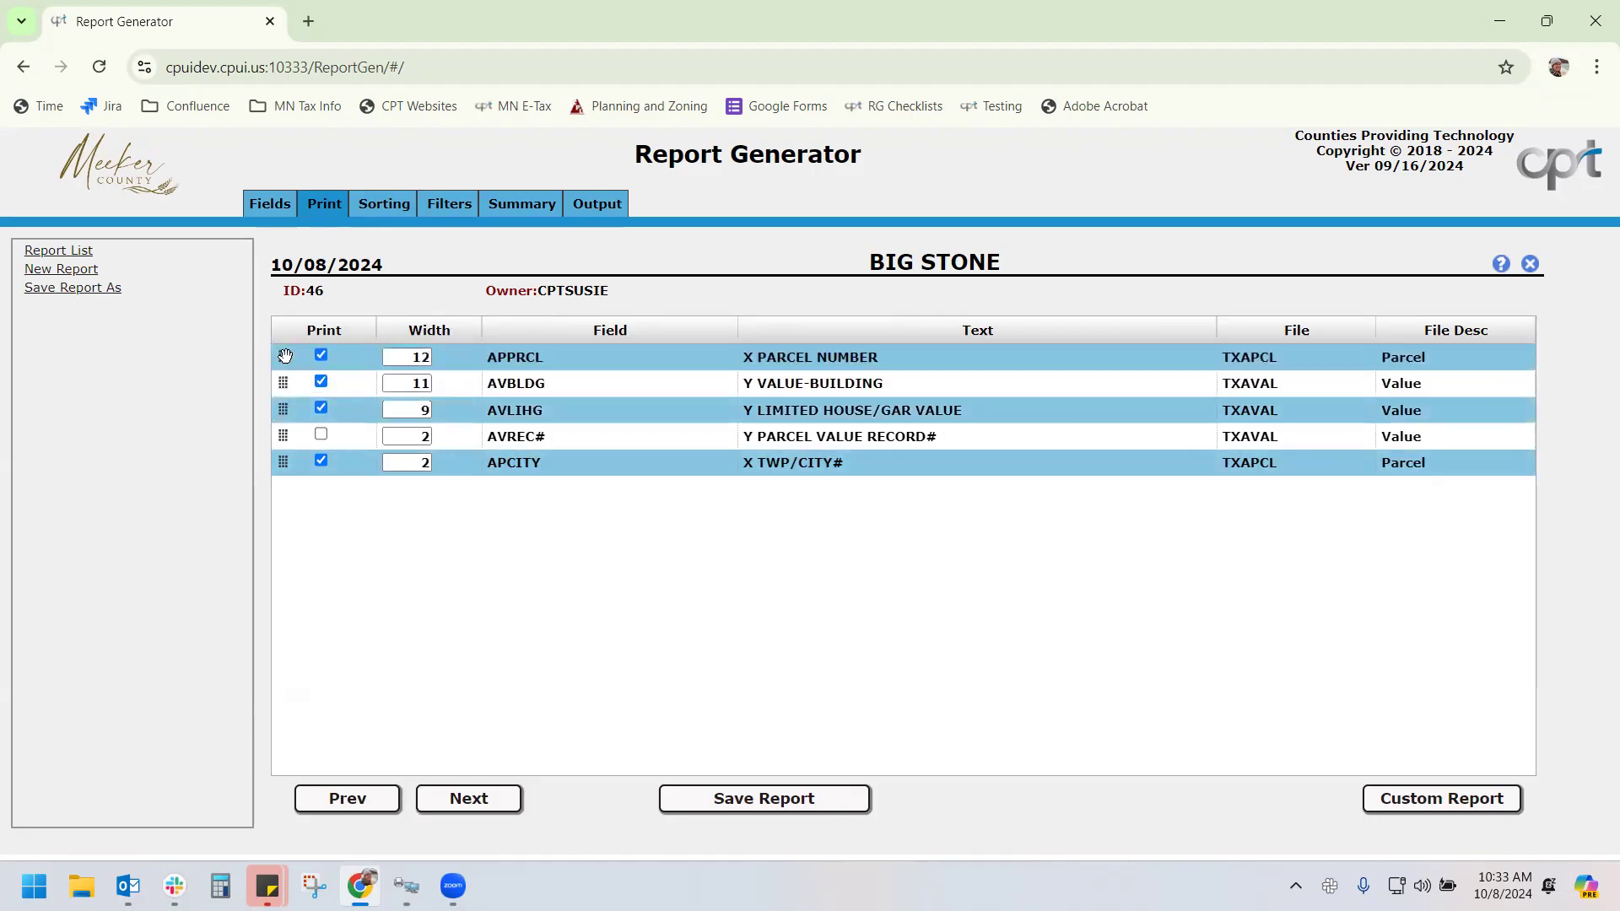
Add summary count, totals, minimum and maximum for parcel, building and limited house/garage values
left_click(439, 206)
left_click(510, 206)
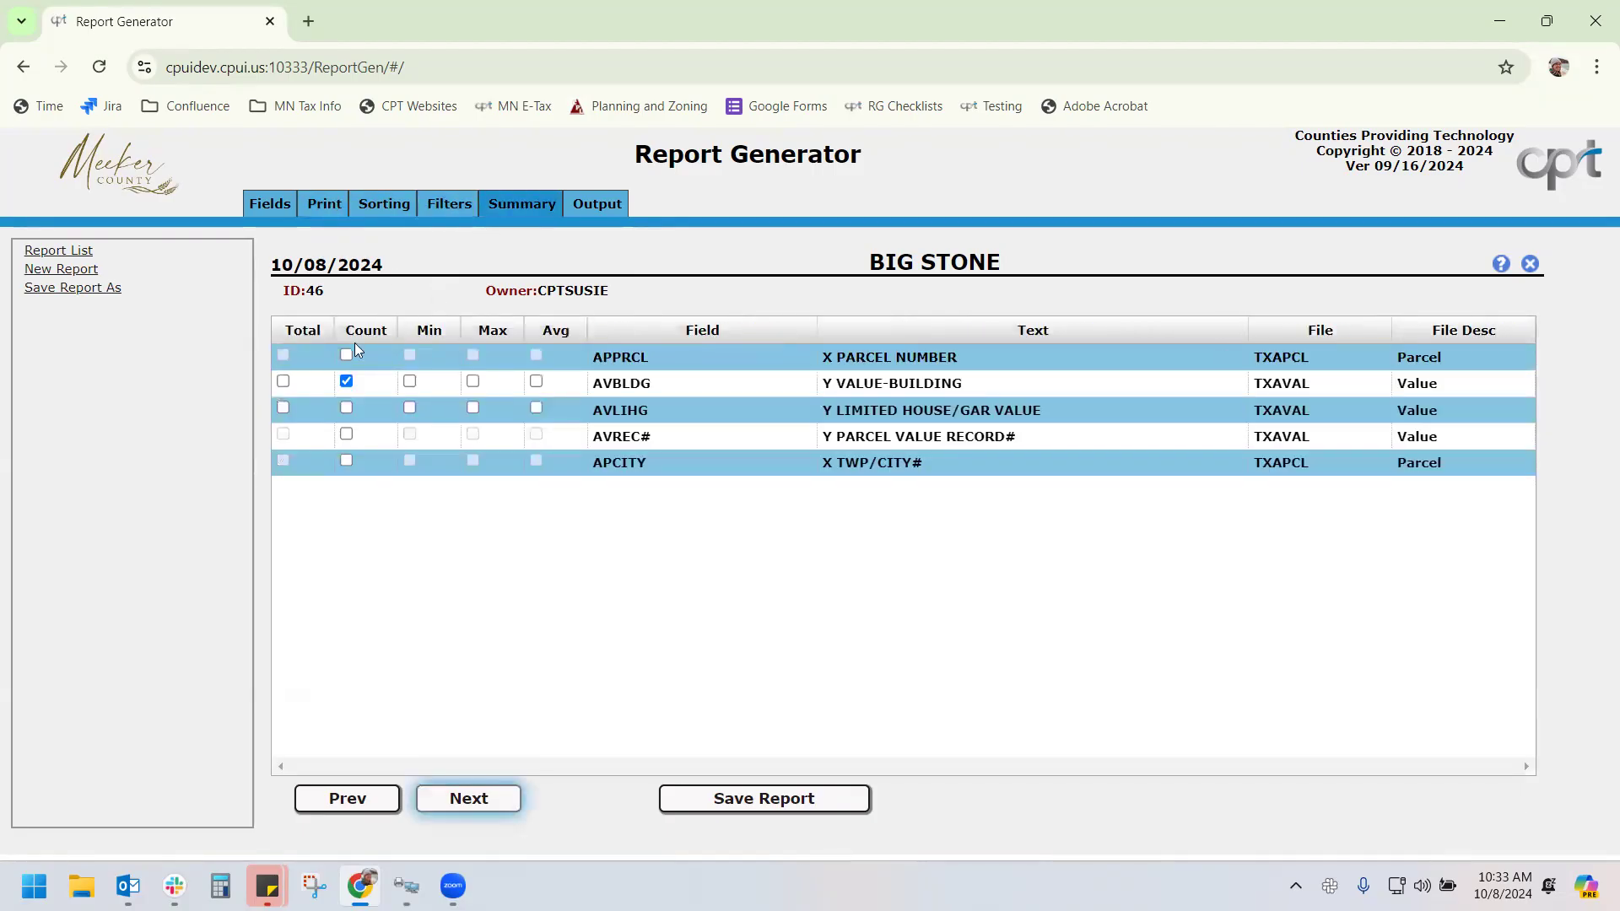
left_click(346, 355)
left_click(284, 381)
left_click(283, 409)
left_click(346, 408)
left_click(409, 408)
left_click(472, 382)
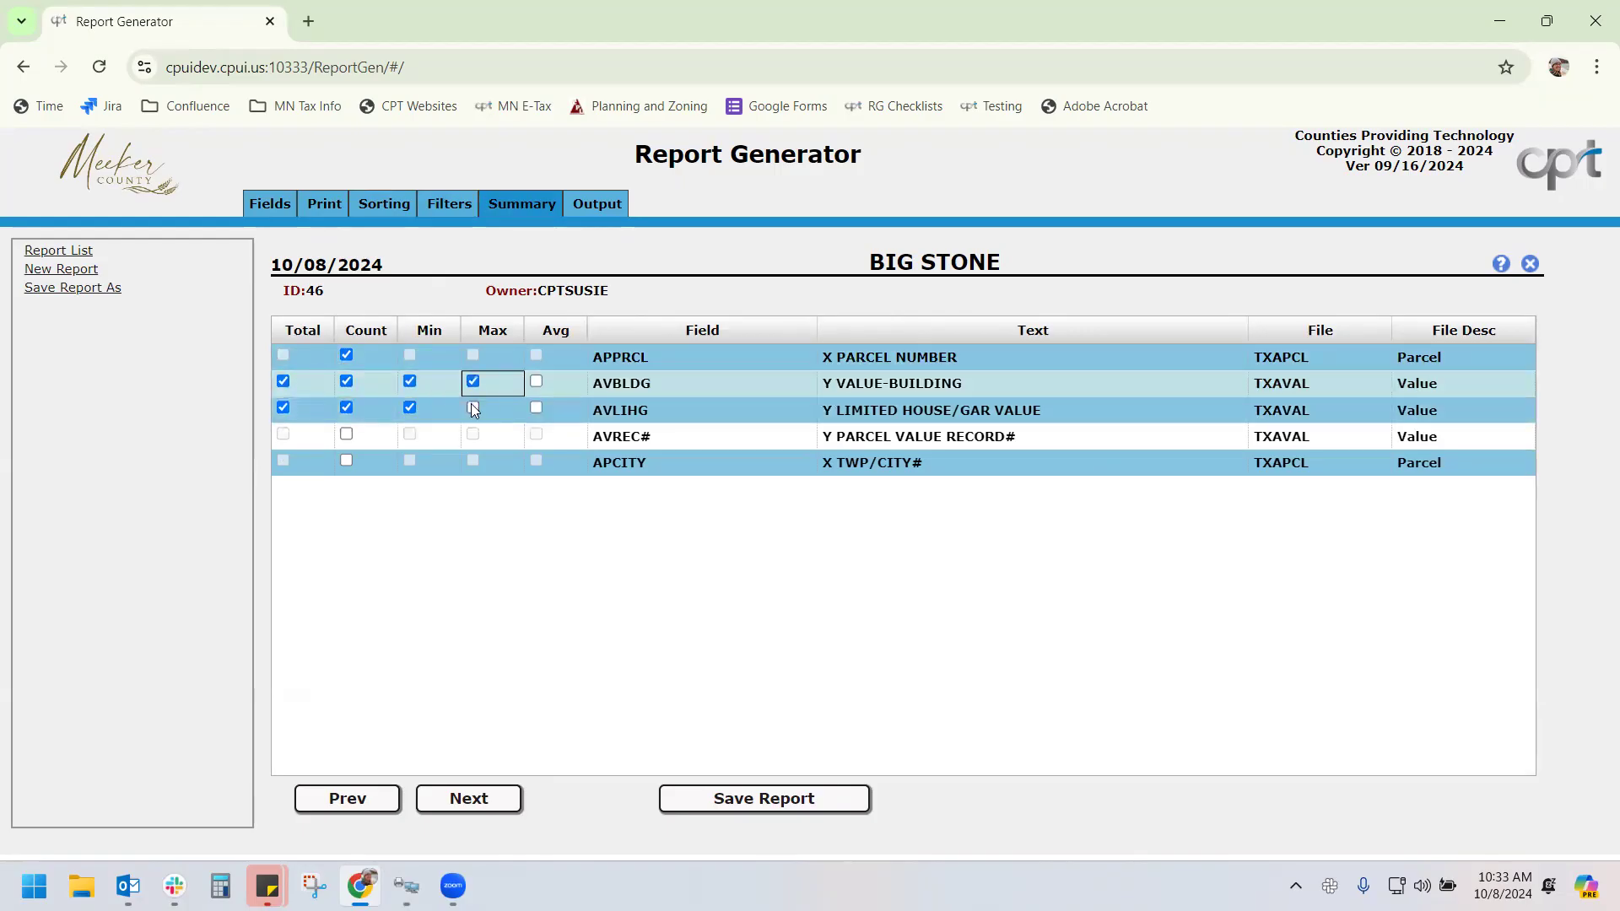
left_click(536, 382)
Set Options Page to Yes in the output settings
left_click(595, 207)
left_click_drag(525, 436, 436, 550)
left_click(404, 521)
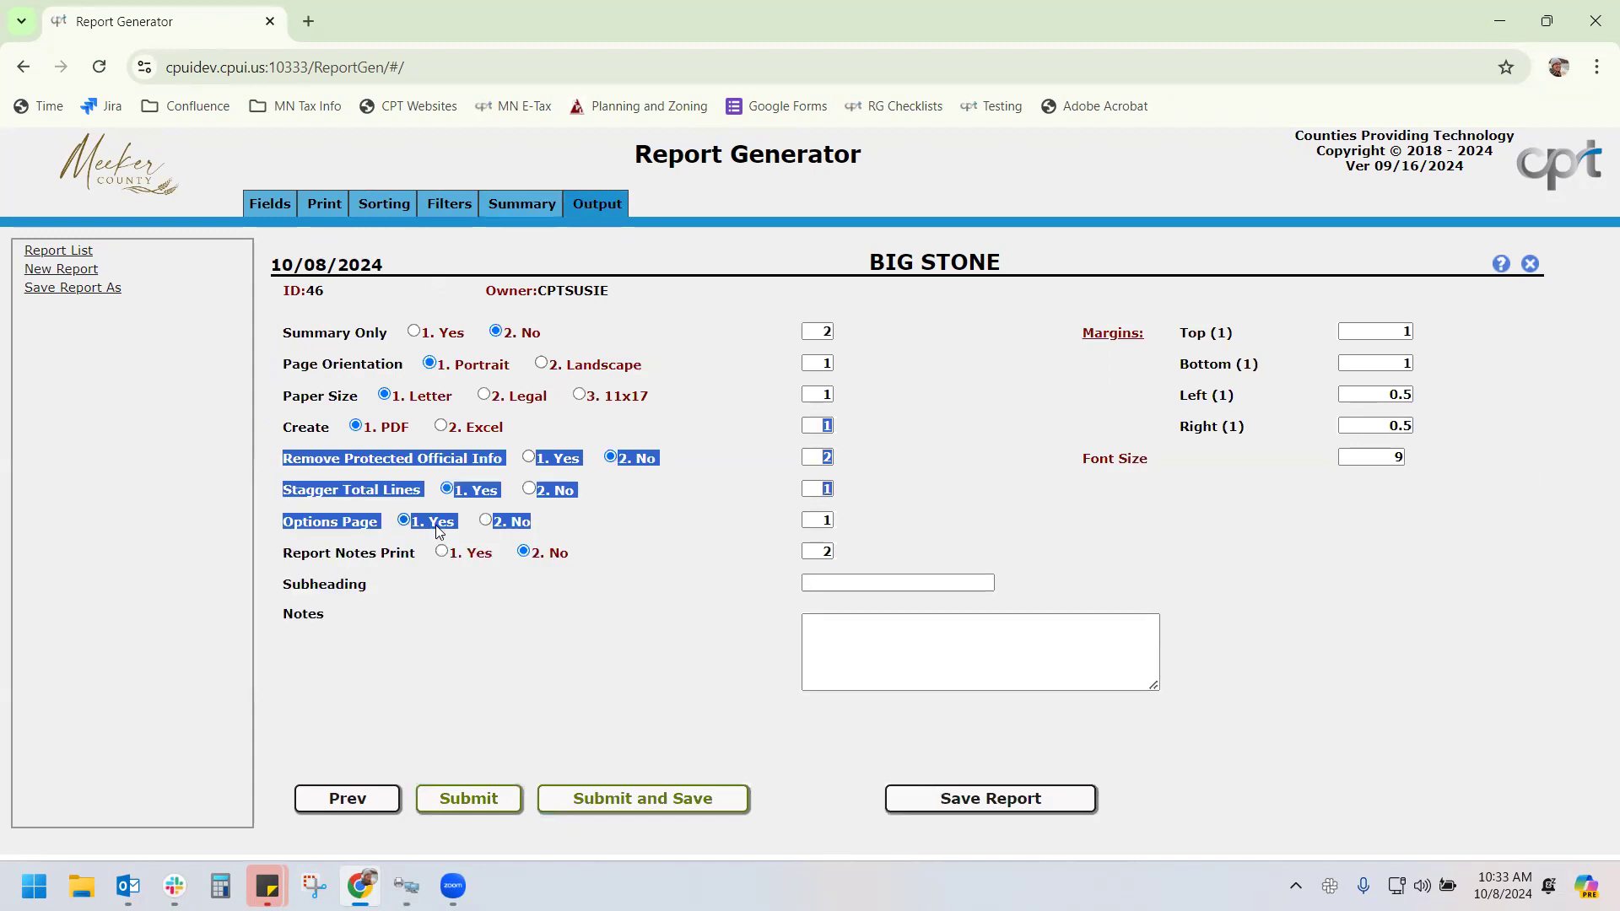
Enter a report subheading and the note 'BIG STONE TESTING', then save the report
left_click(845, 579)
type("SUSIE")
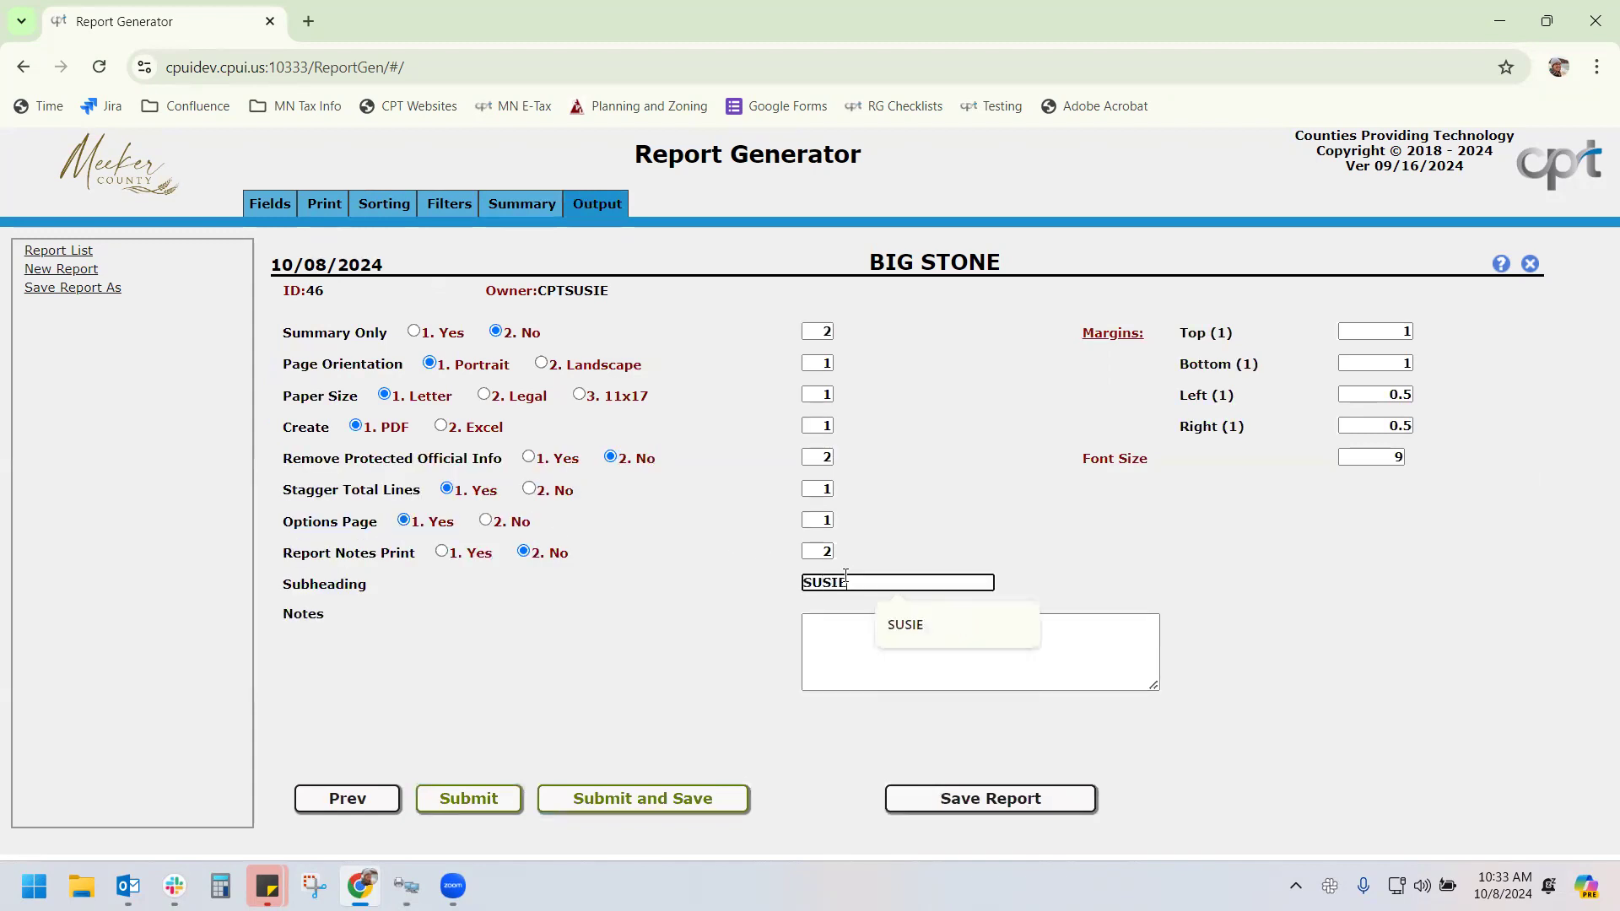
left_click(813, 645)
type("BIG S")
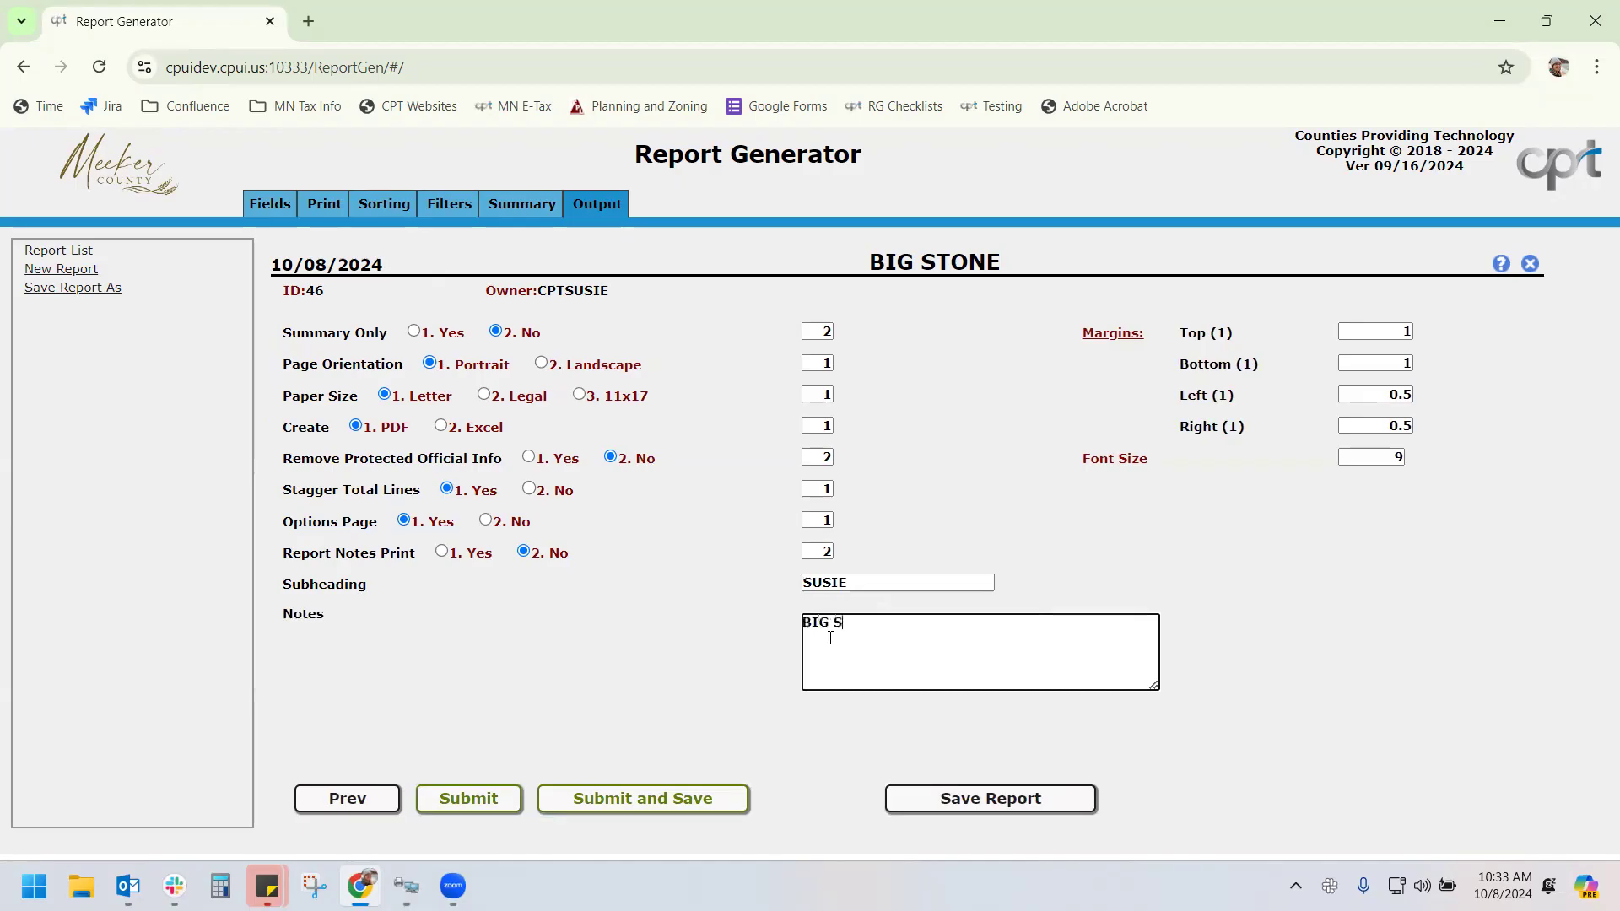
type("TONE TESTING")
left_click(950, 800)
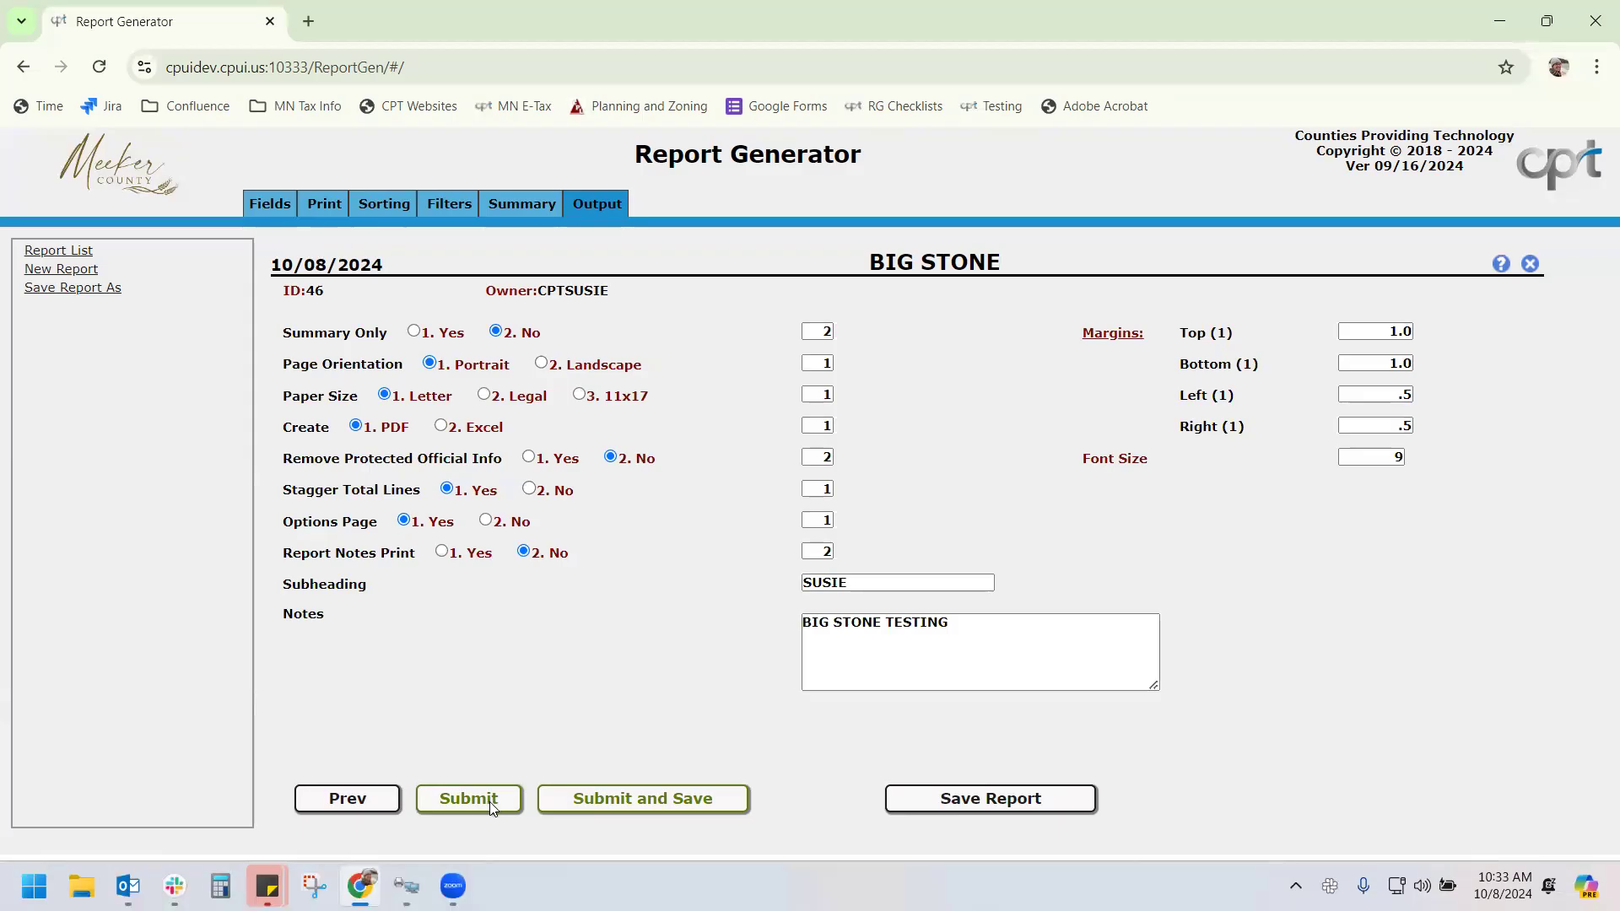
Run and save the report against the C47YR2023 CAMA library
left_click(604, 795)
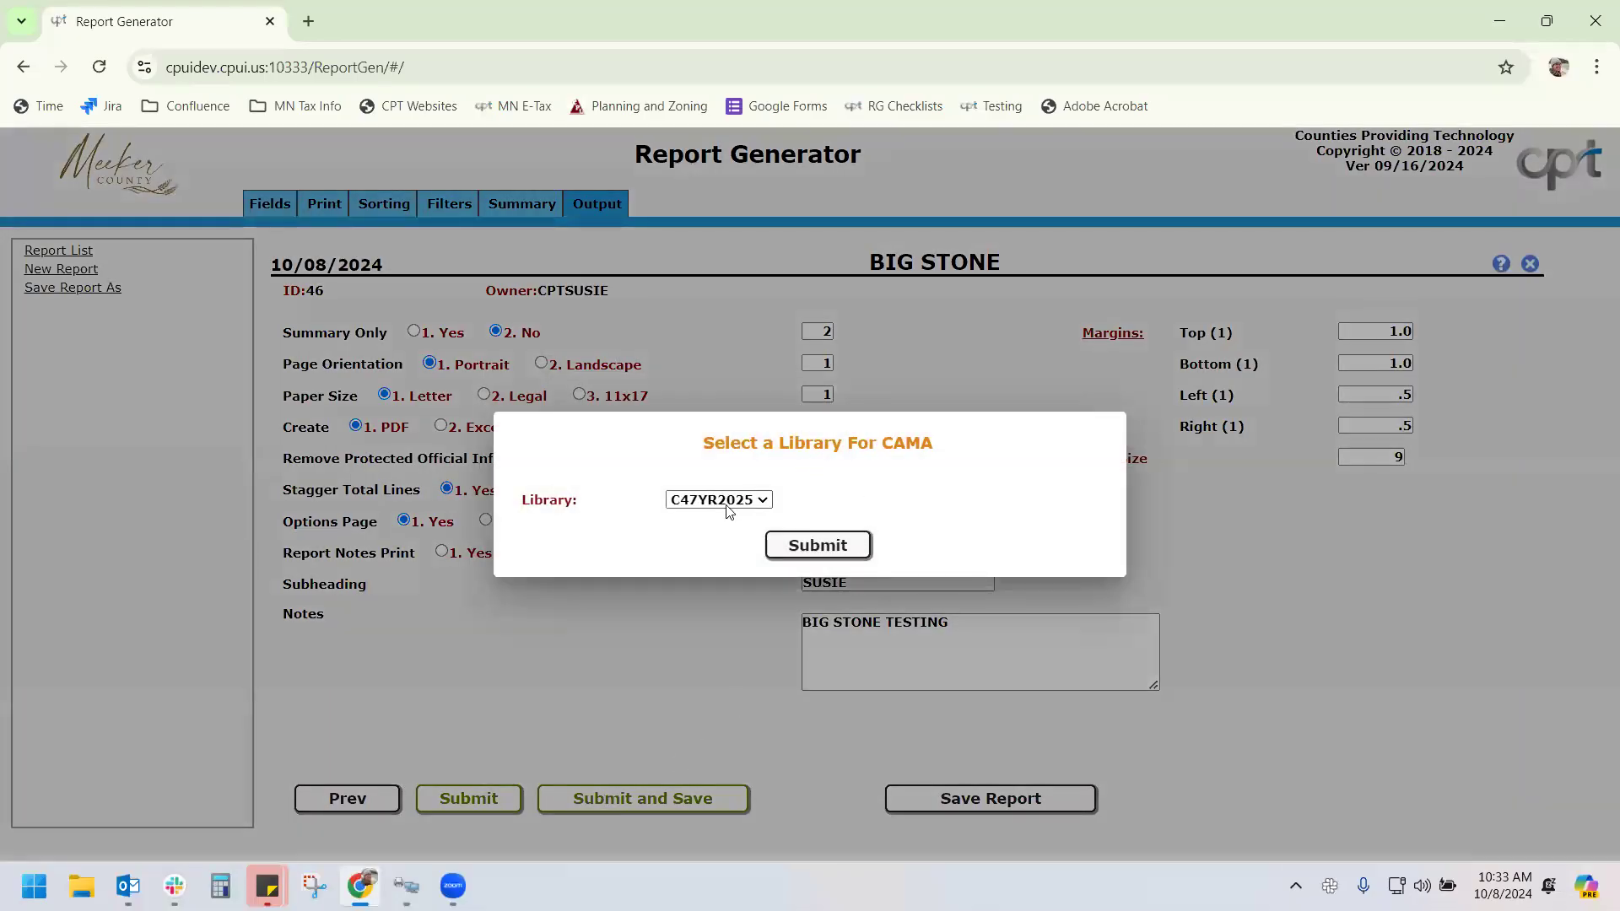
left_click(726, 506)
scroll(737, 268, "down", 1)
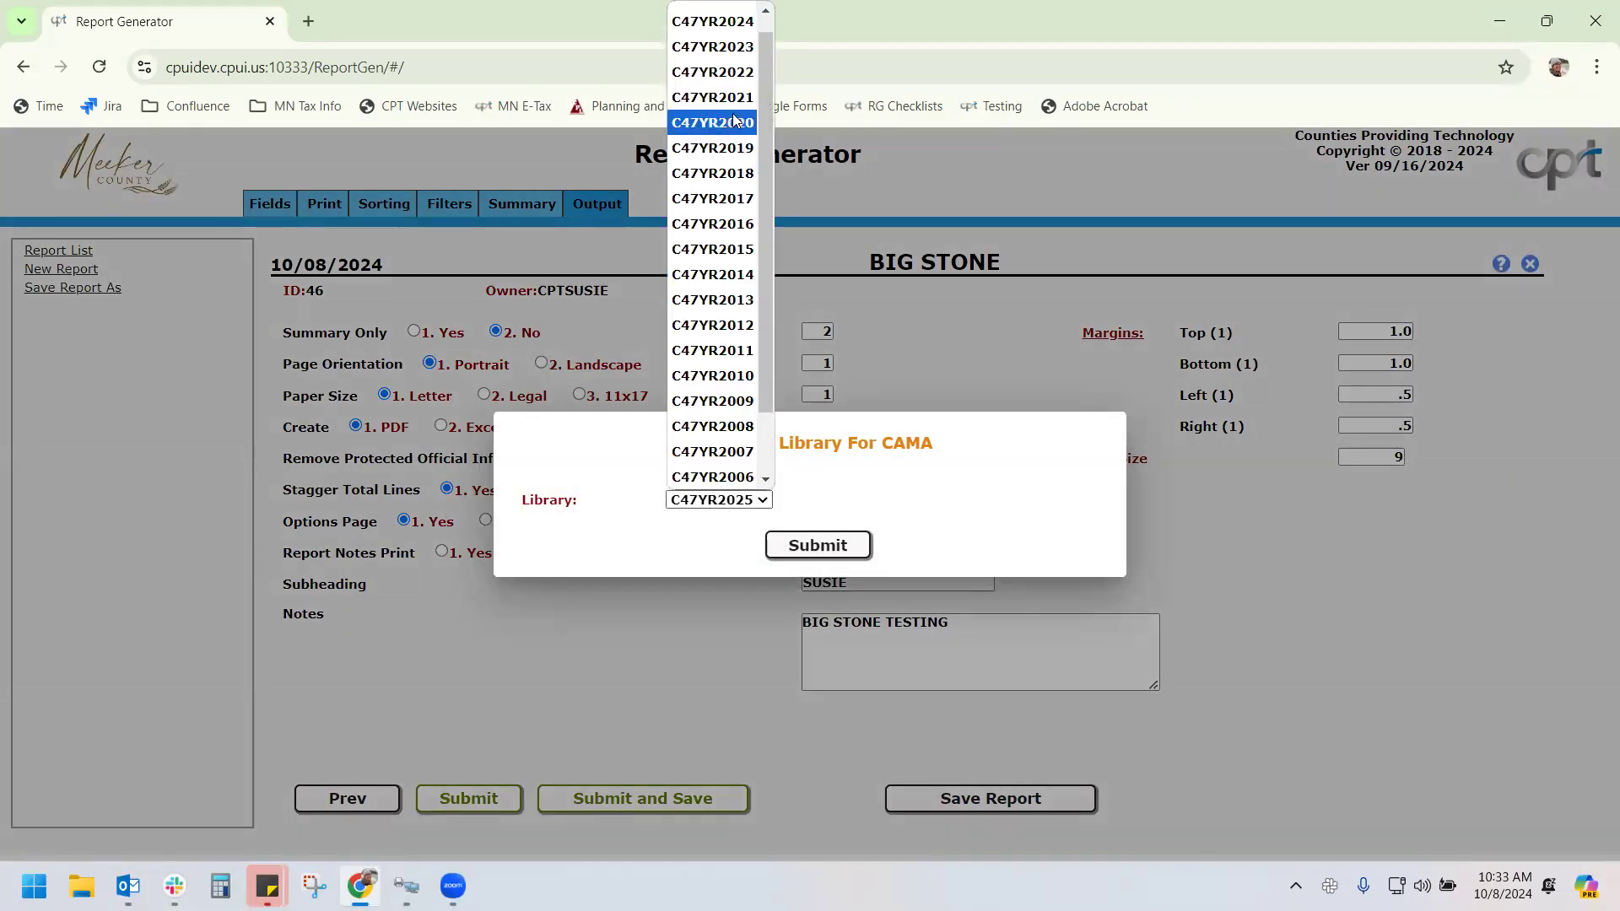
left_click(744, 48)
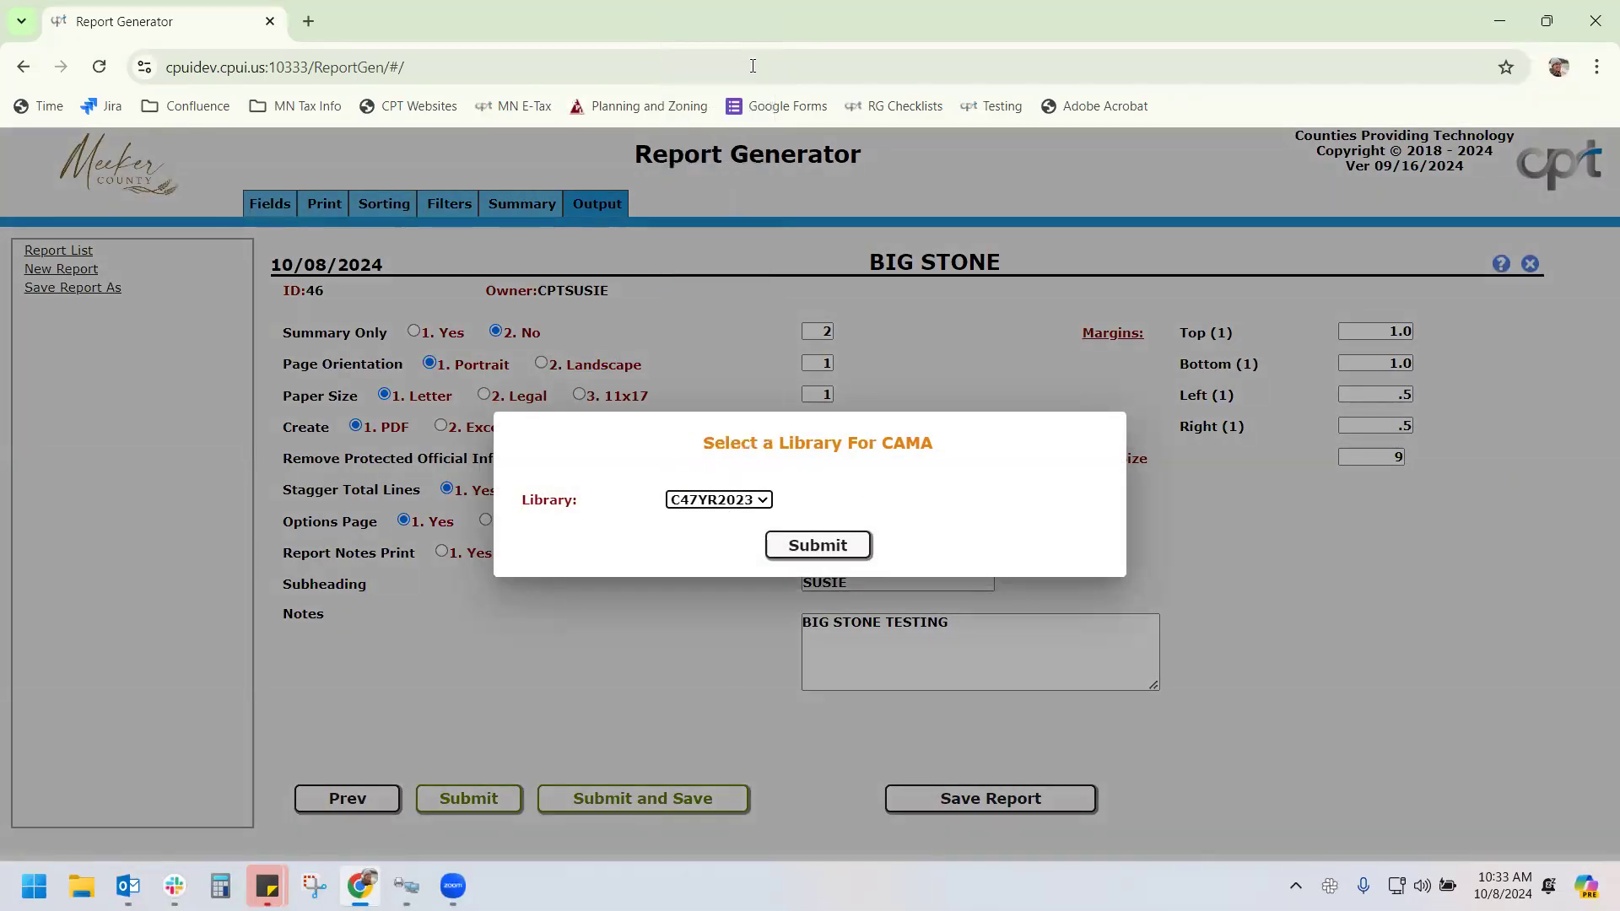
left_click(817, 546)
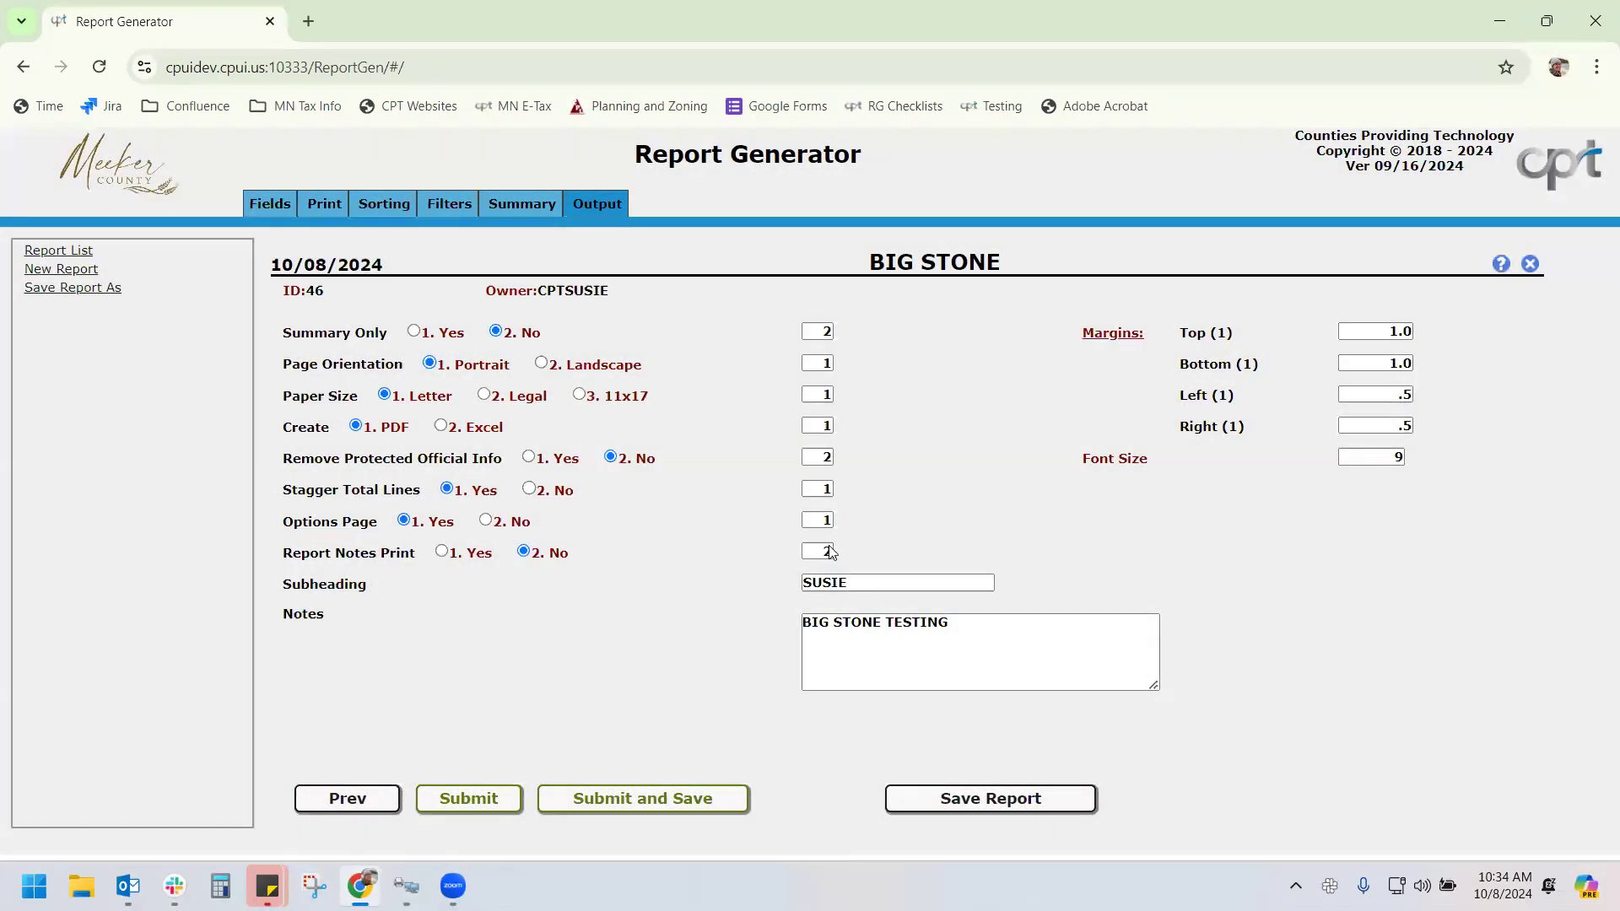
Limit TWP/CITY# to range 1 to 2 and generate the PDF
type("1")
key("Tab")
type("2")
key("Tab")
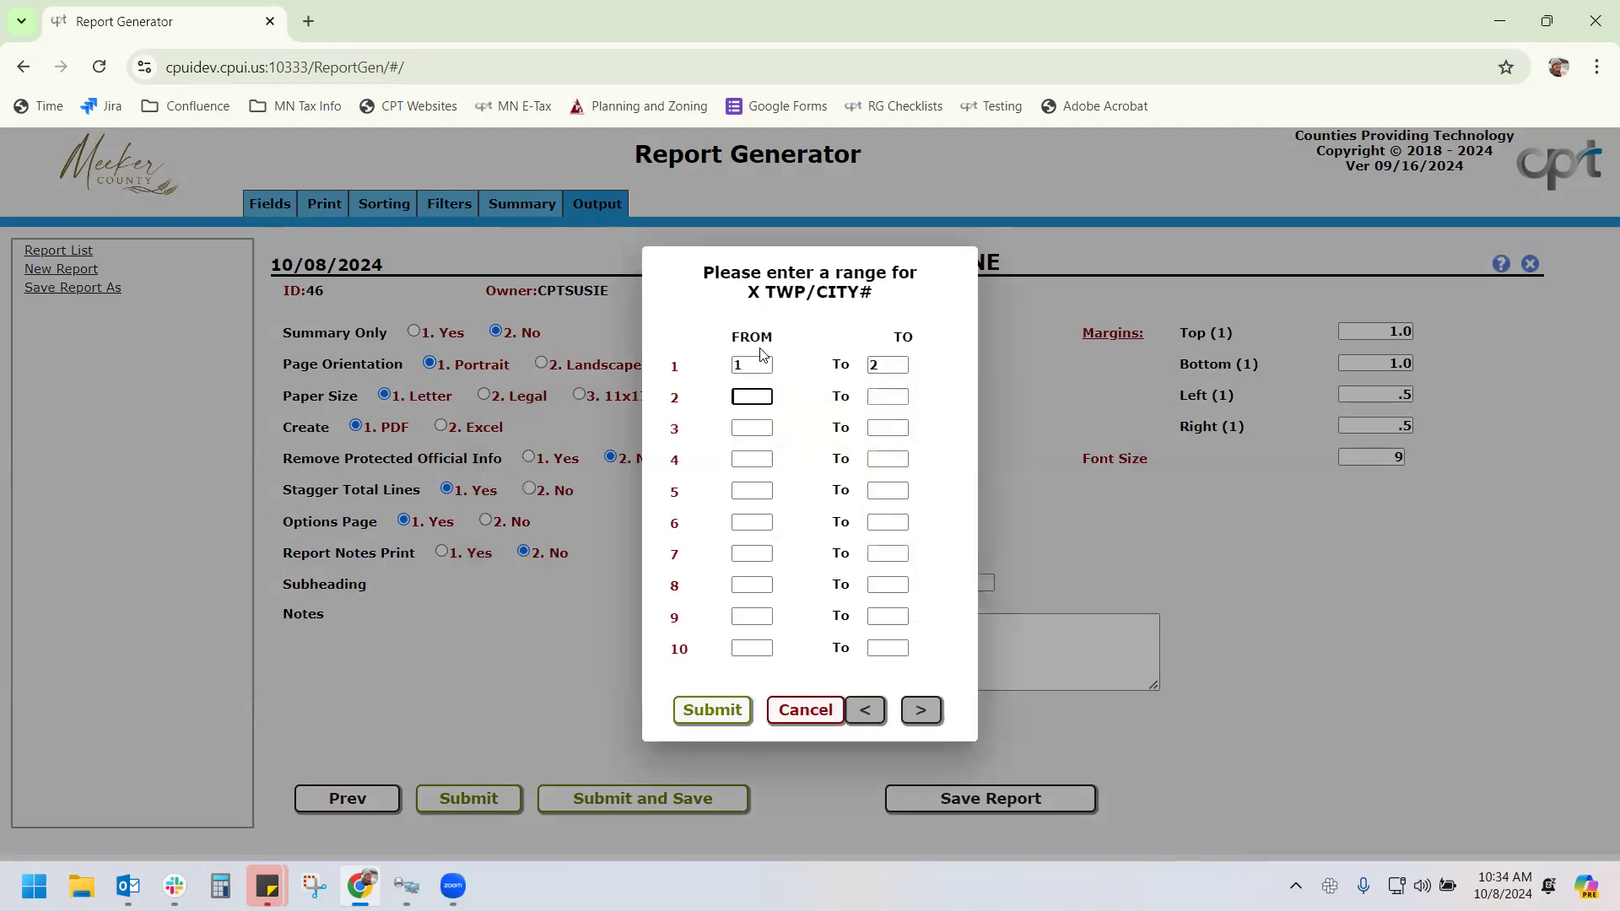
left_click(709, 717)
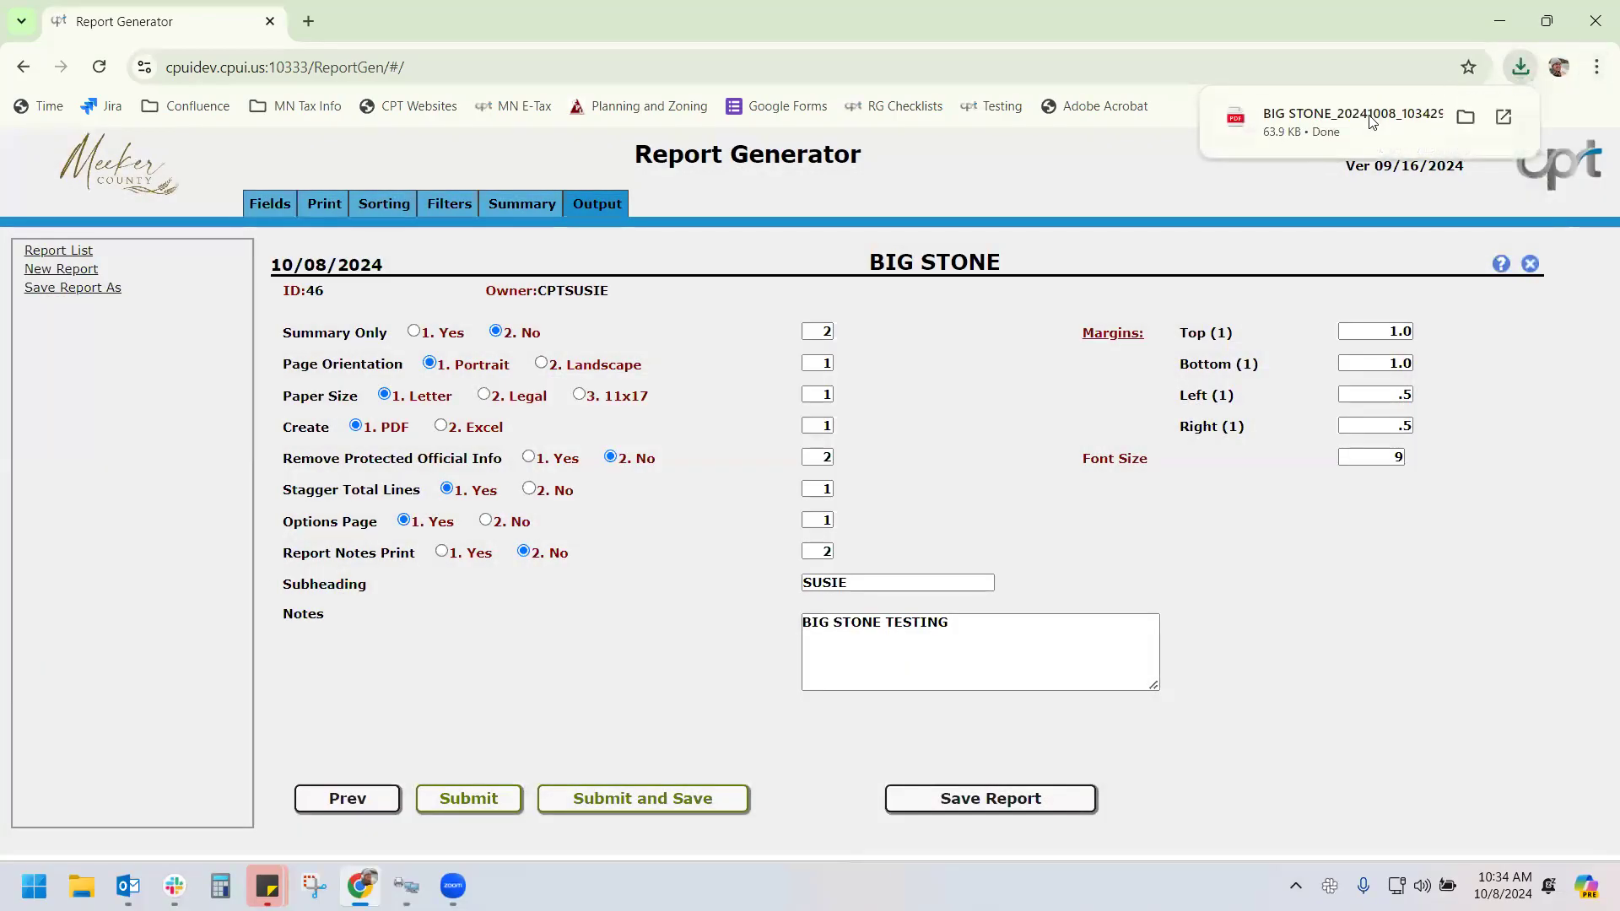
left_click(1368, 115)
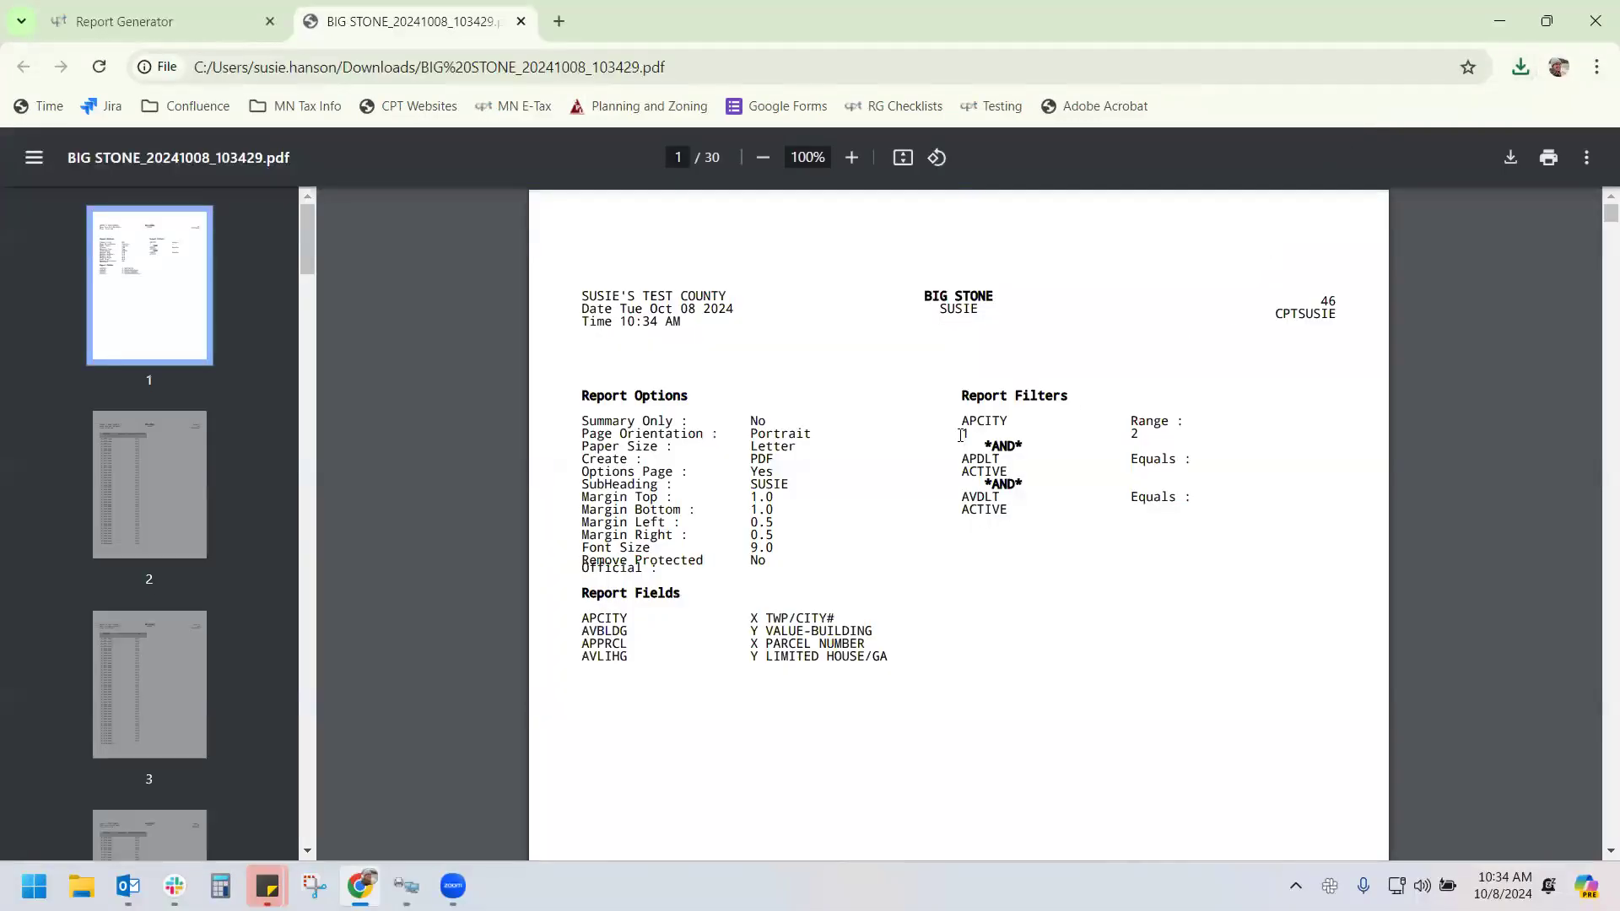
scroll(977, 435, "down", 1)
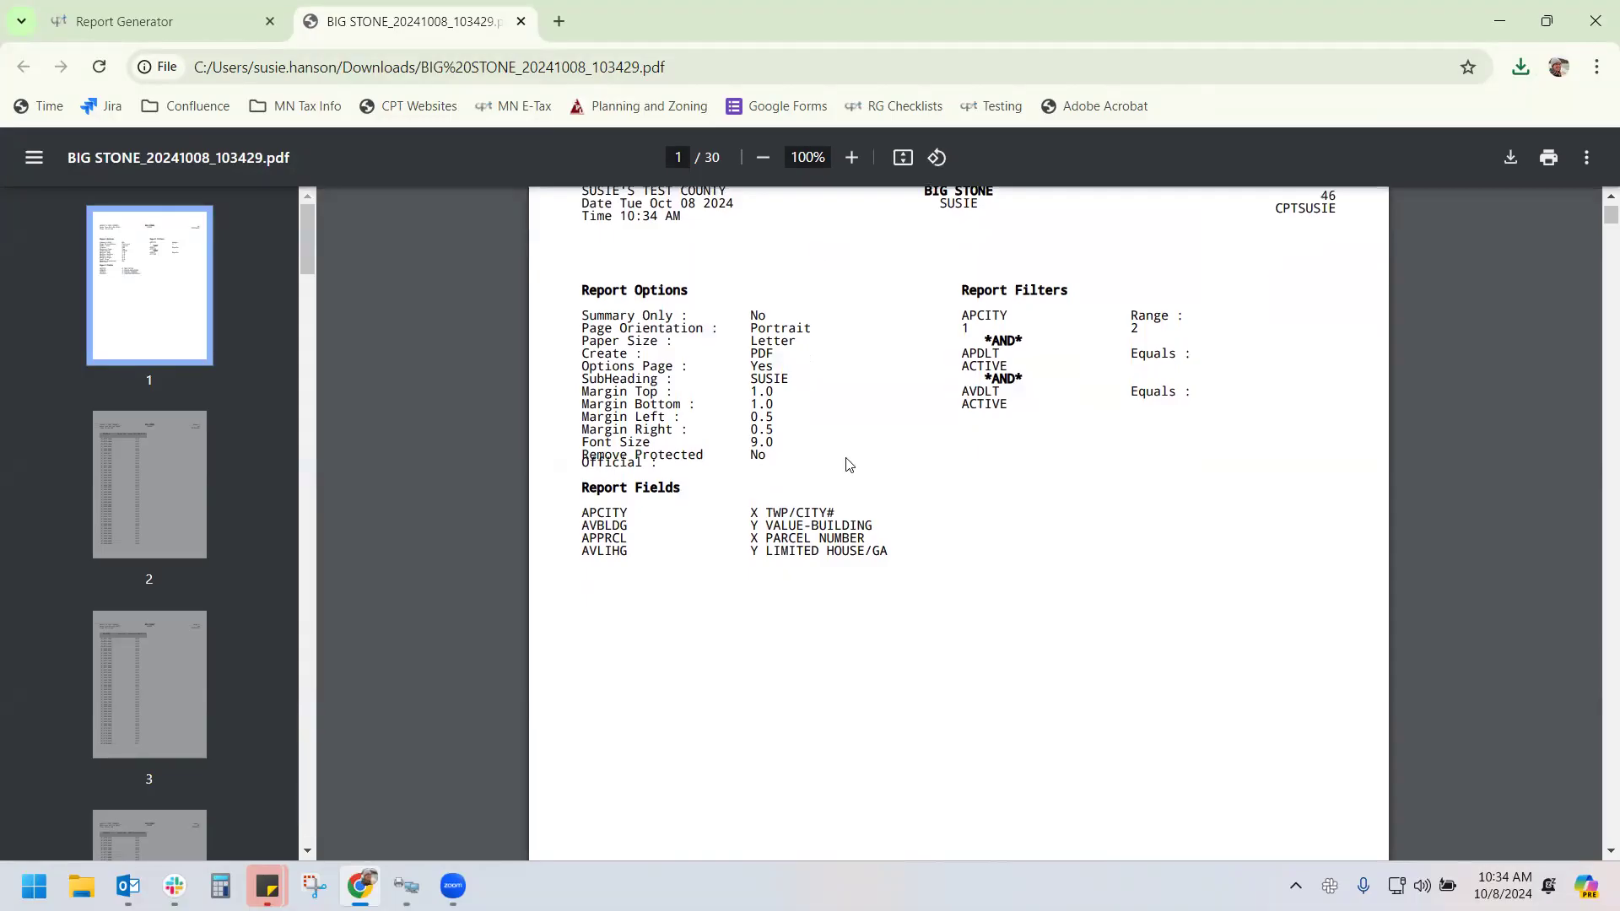
scroll(802, 460, "up", 1)
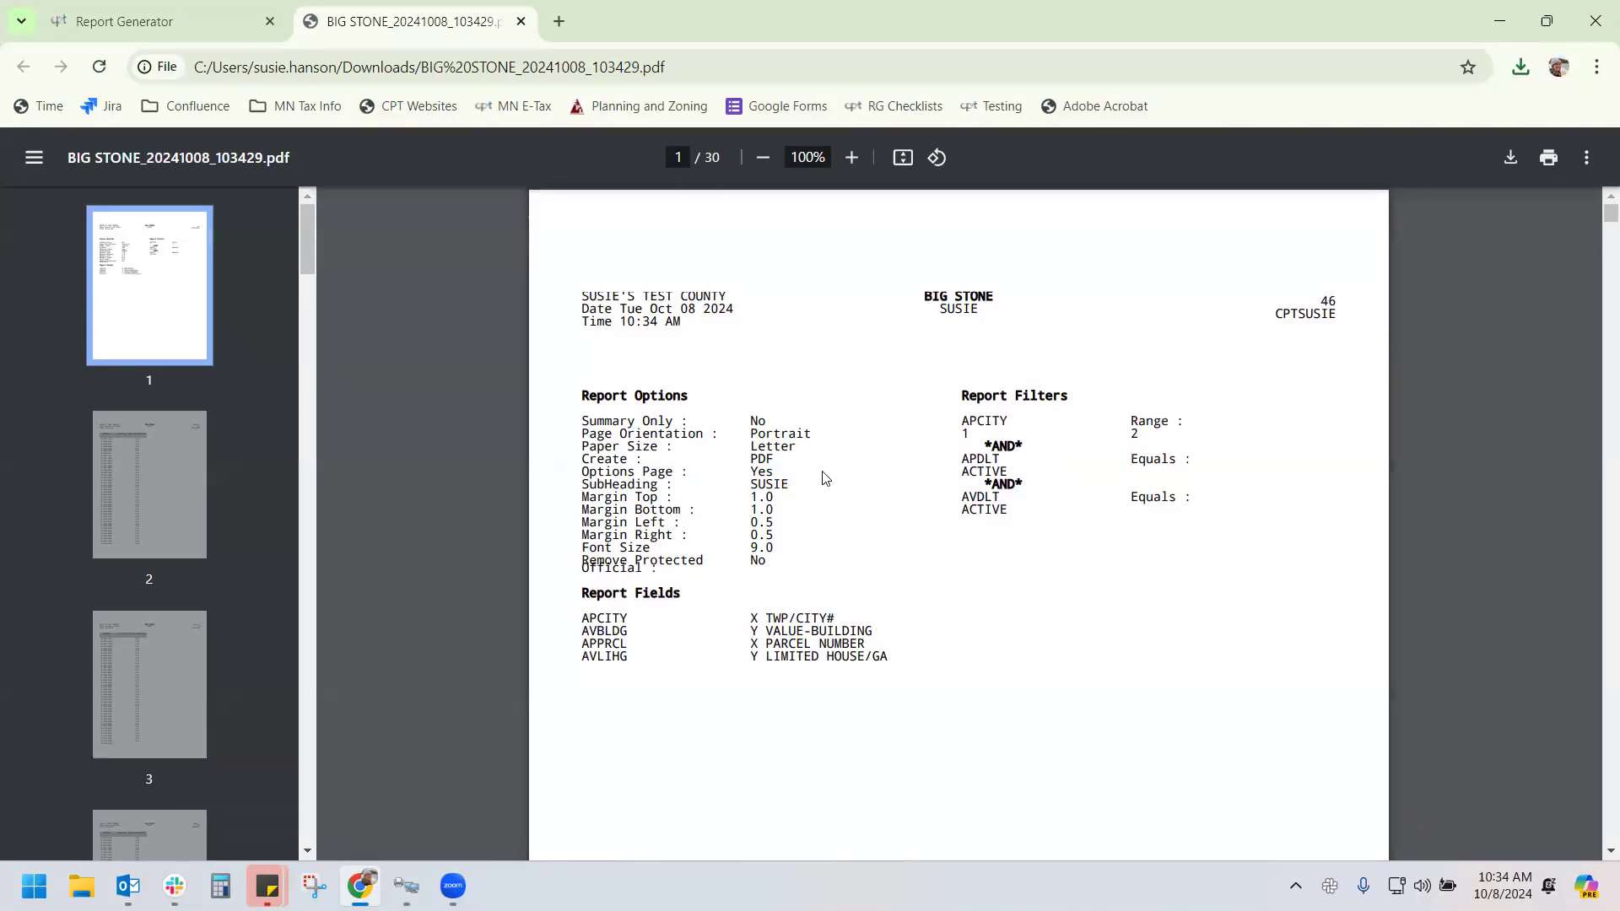
scroll(818, 519, "down", 2)
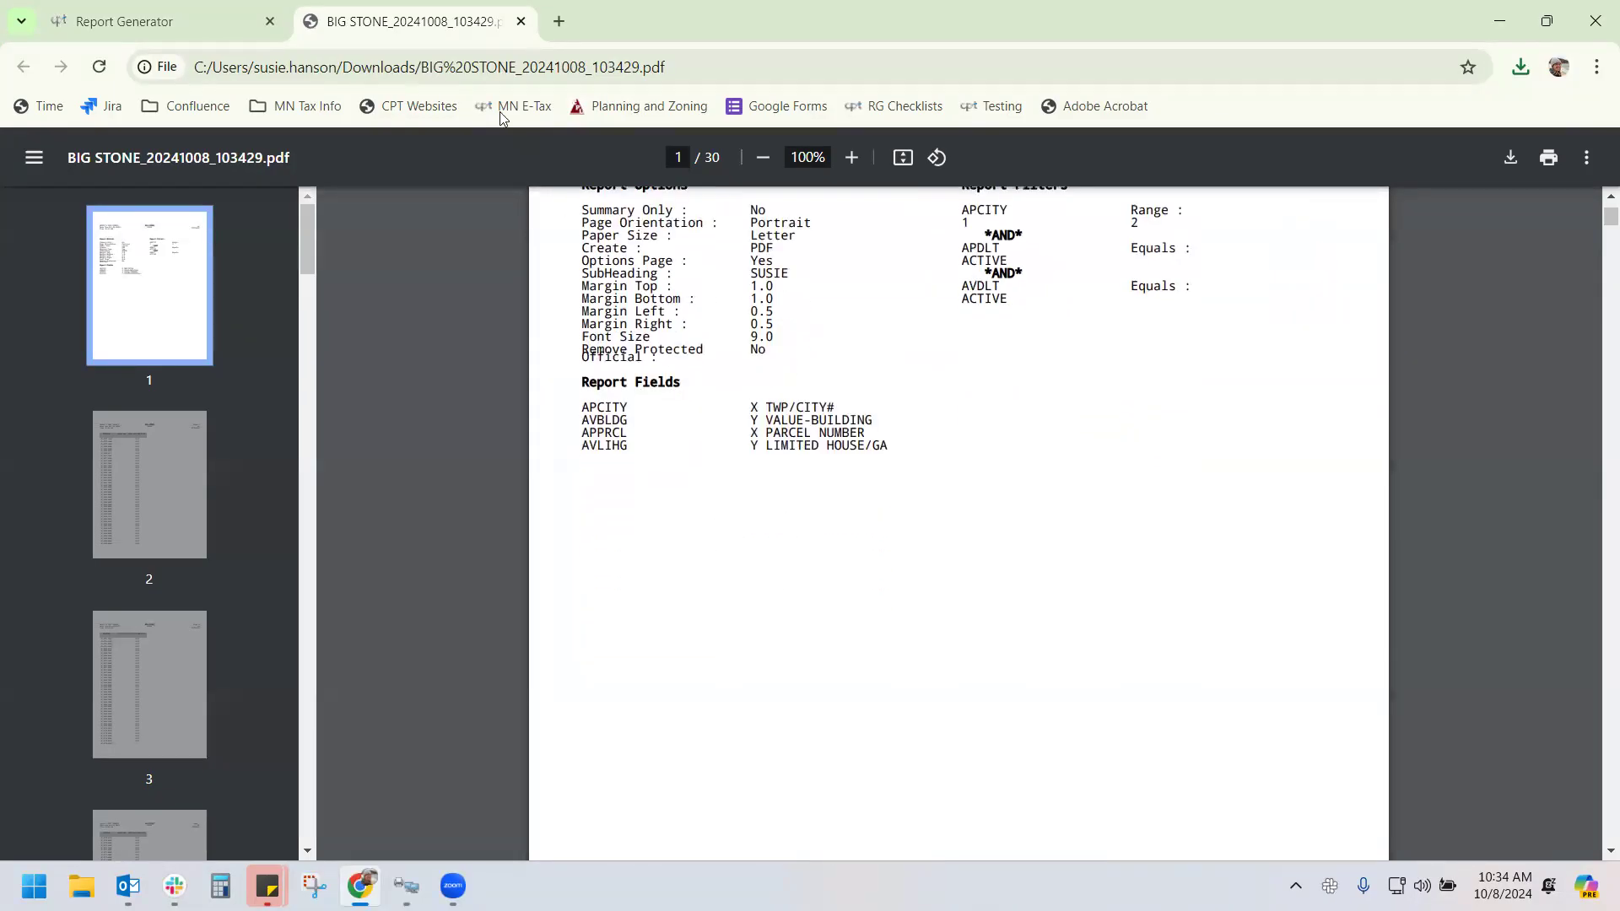
Turn on Report Notes printing, regenerate the BIG STONE PDF for TWP/CITY# range 1 to 2, and open it
left_click(521, 21)
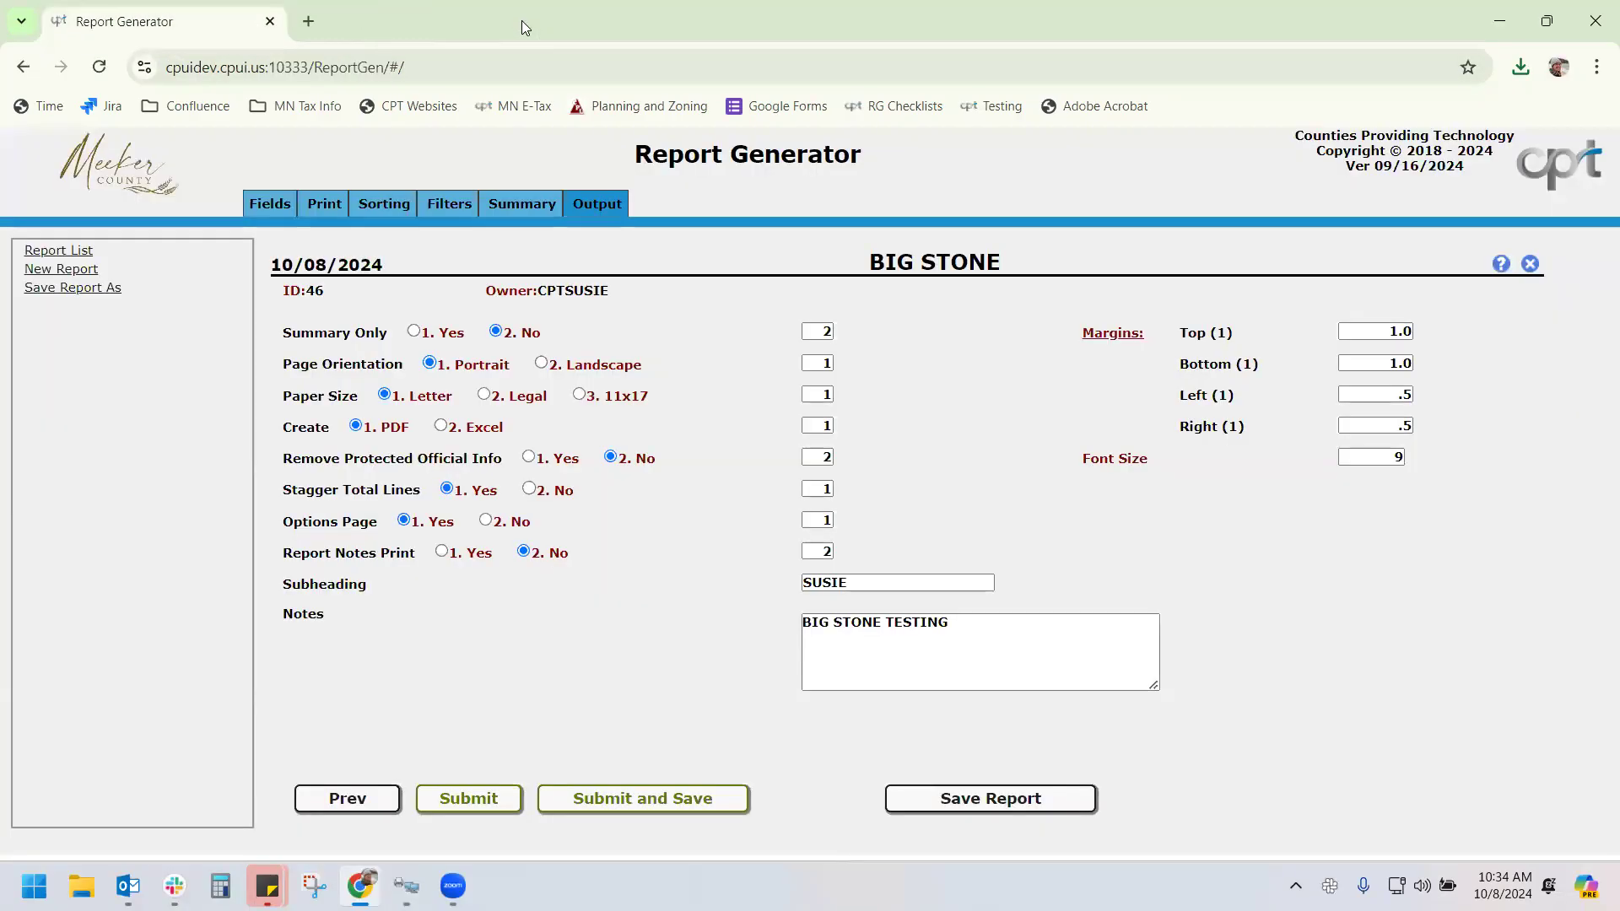
left_click(441, 552)
left_click(652, 795)
left_click(817, 545)
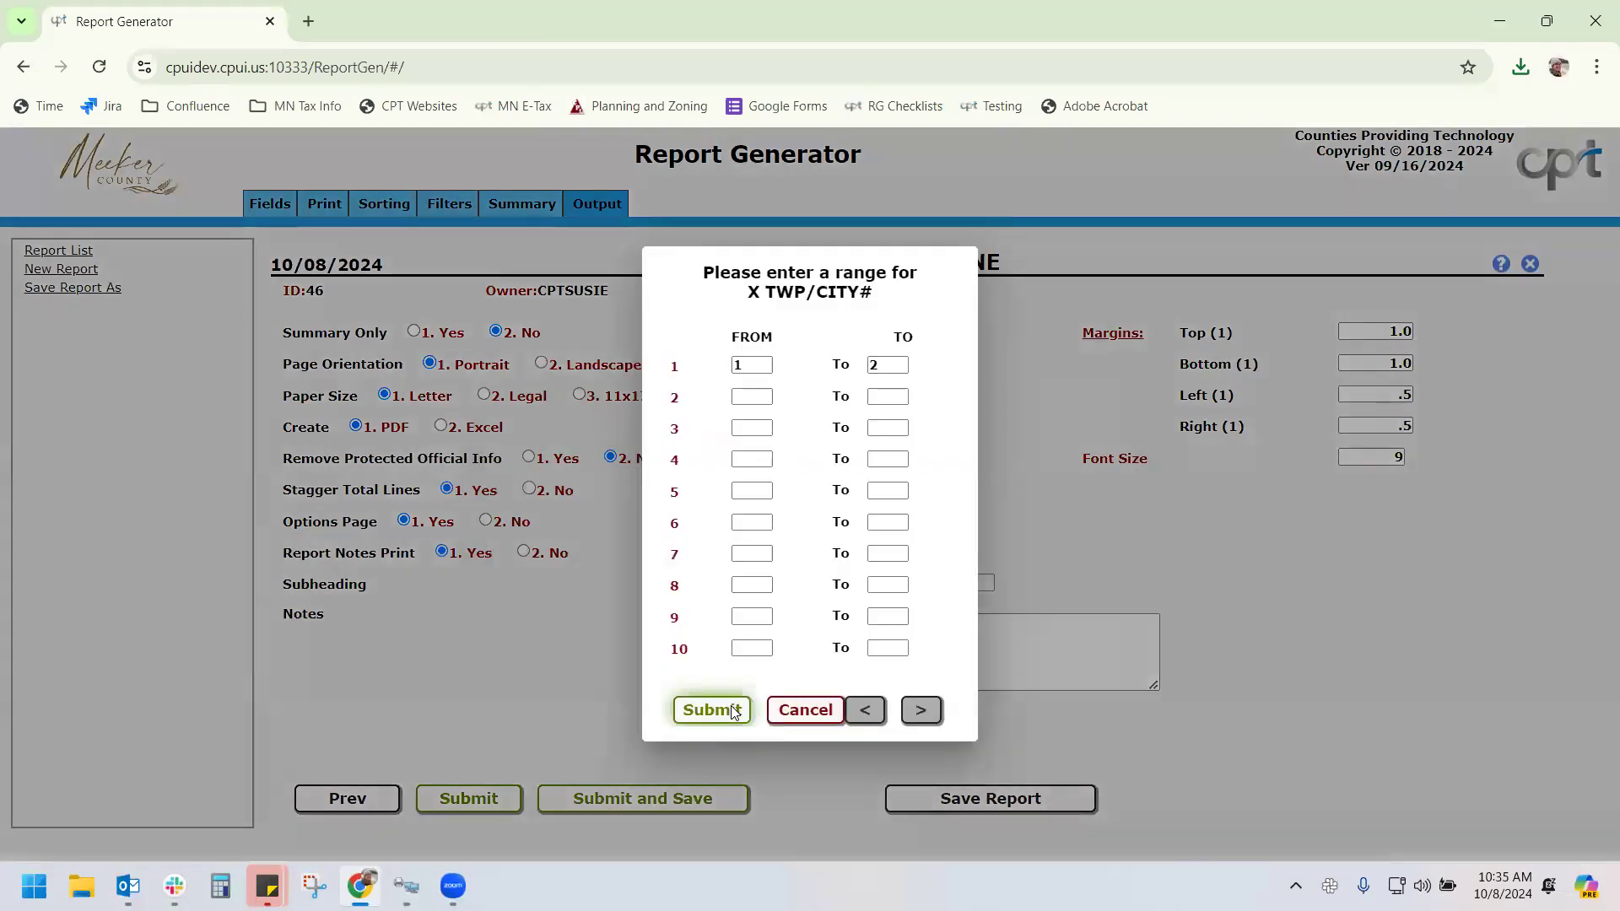
left_click(712, 707)
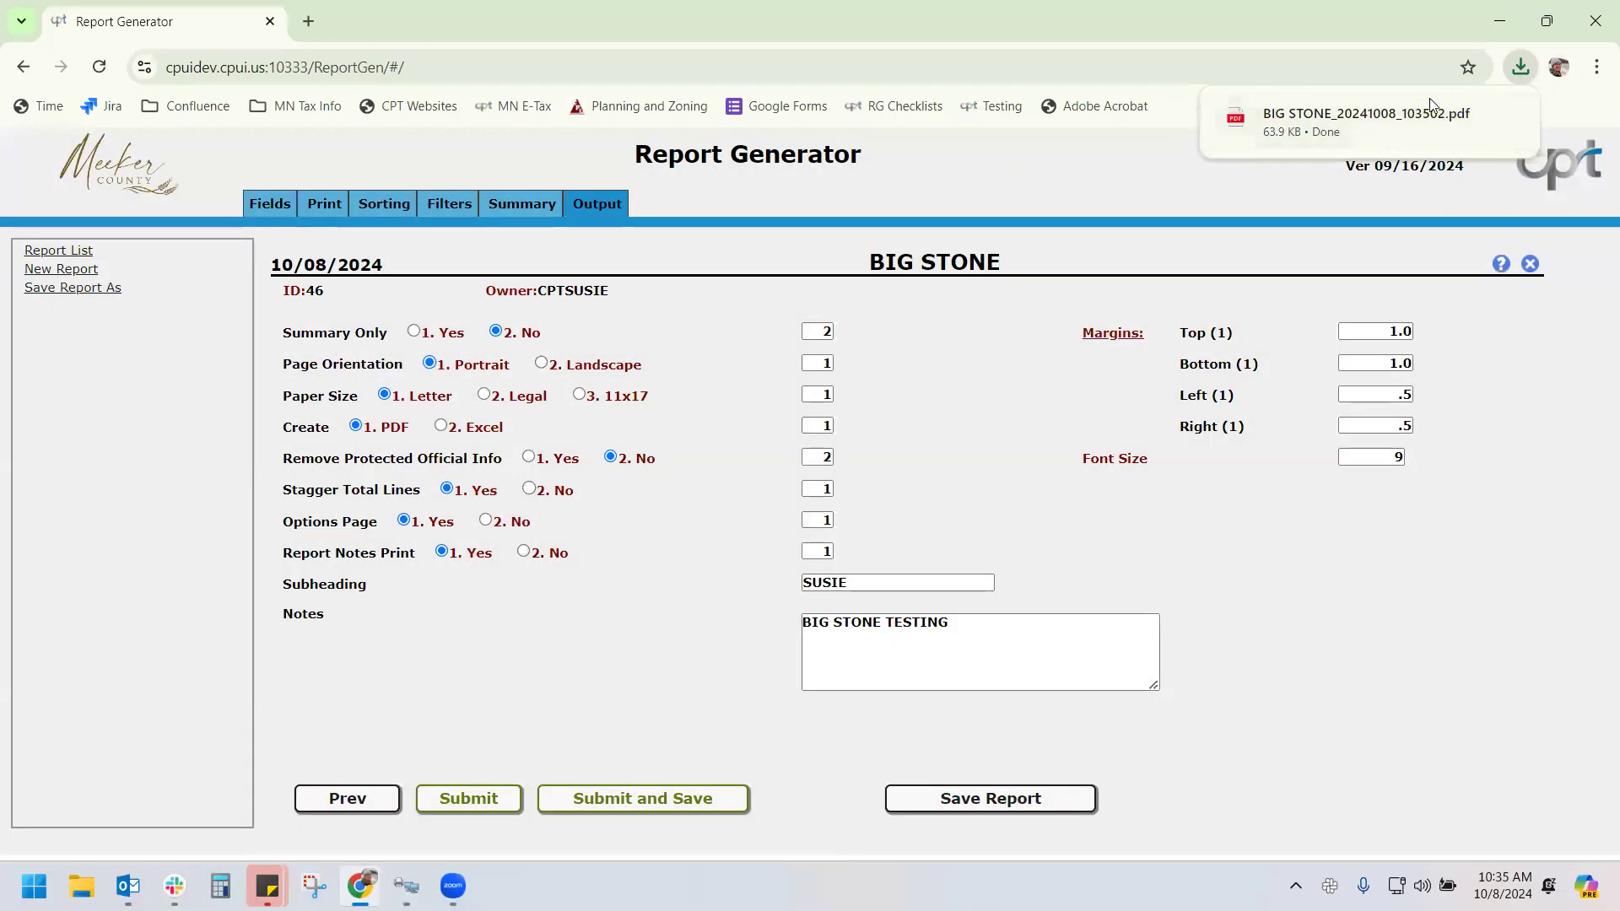
left_click(1392, 111)
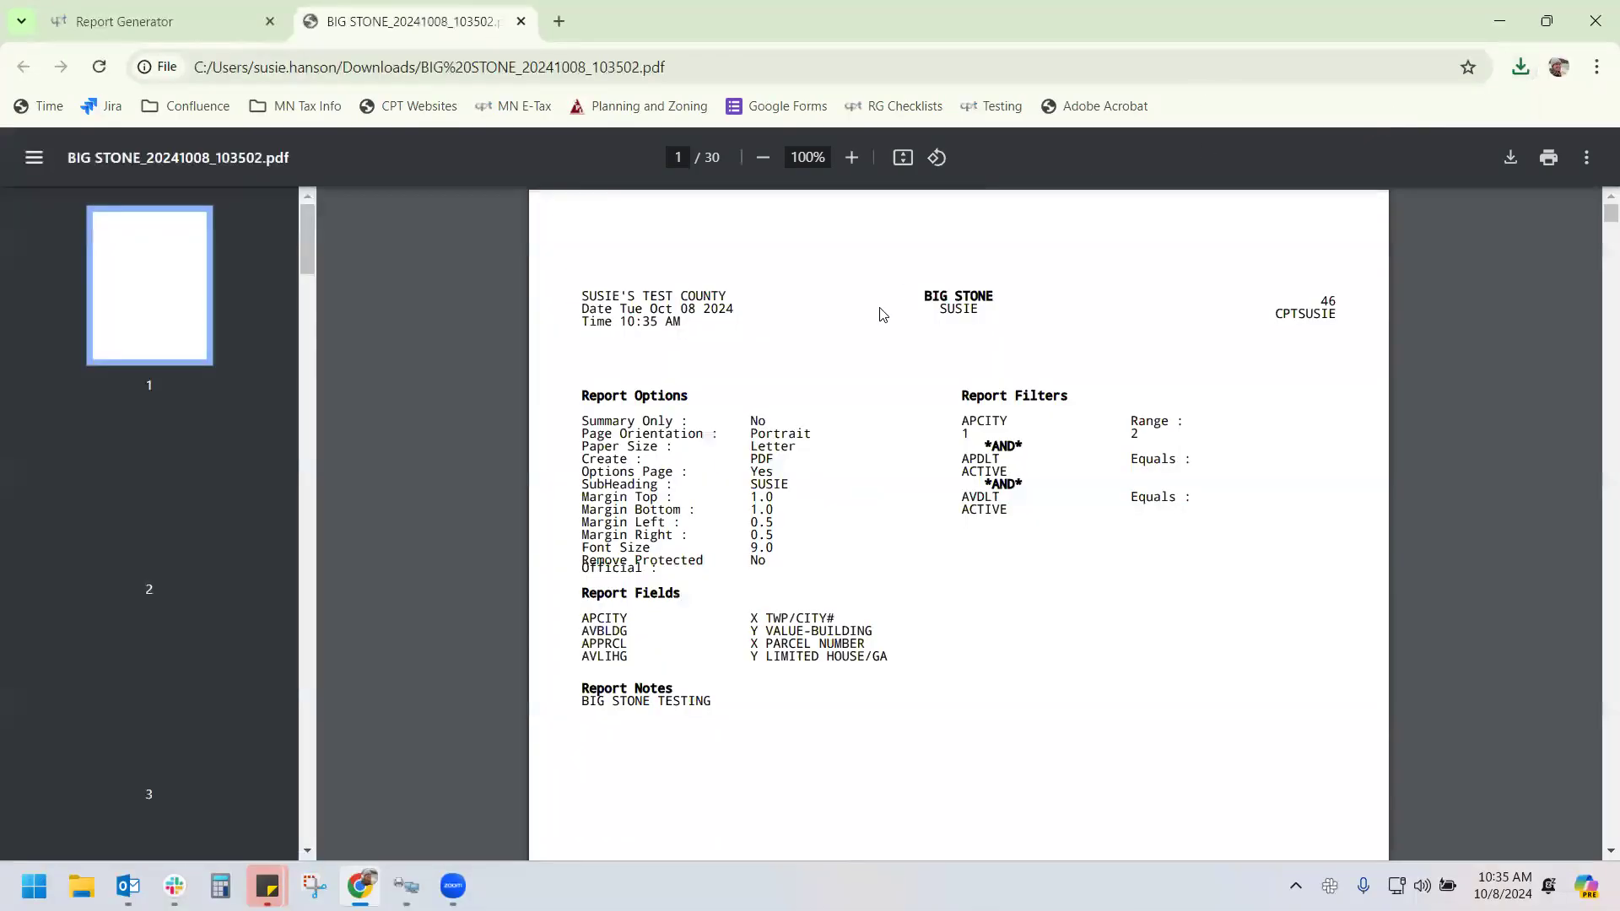
Check that the new PDF's options page lists the BIG STONE TESTING note, then go back to the Report Generator
scroll(734, 465, "down", 3)
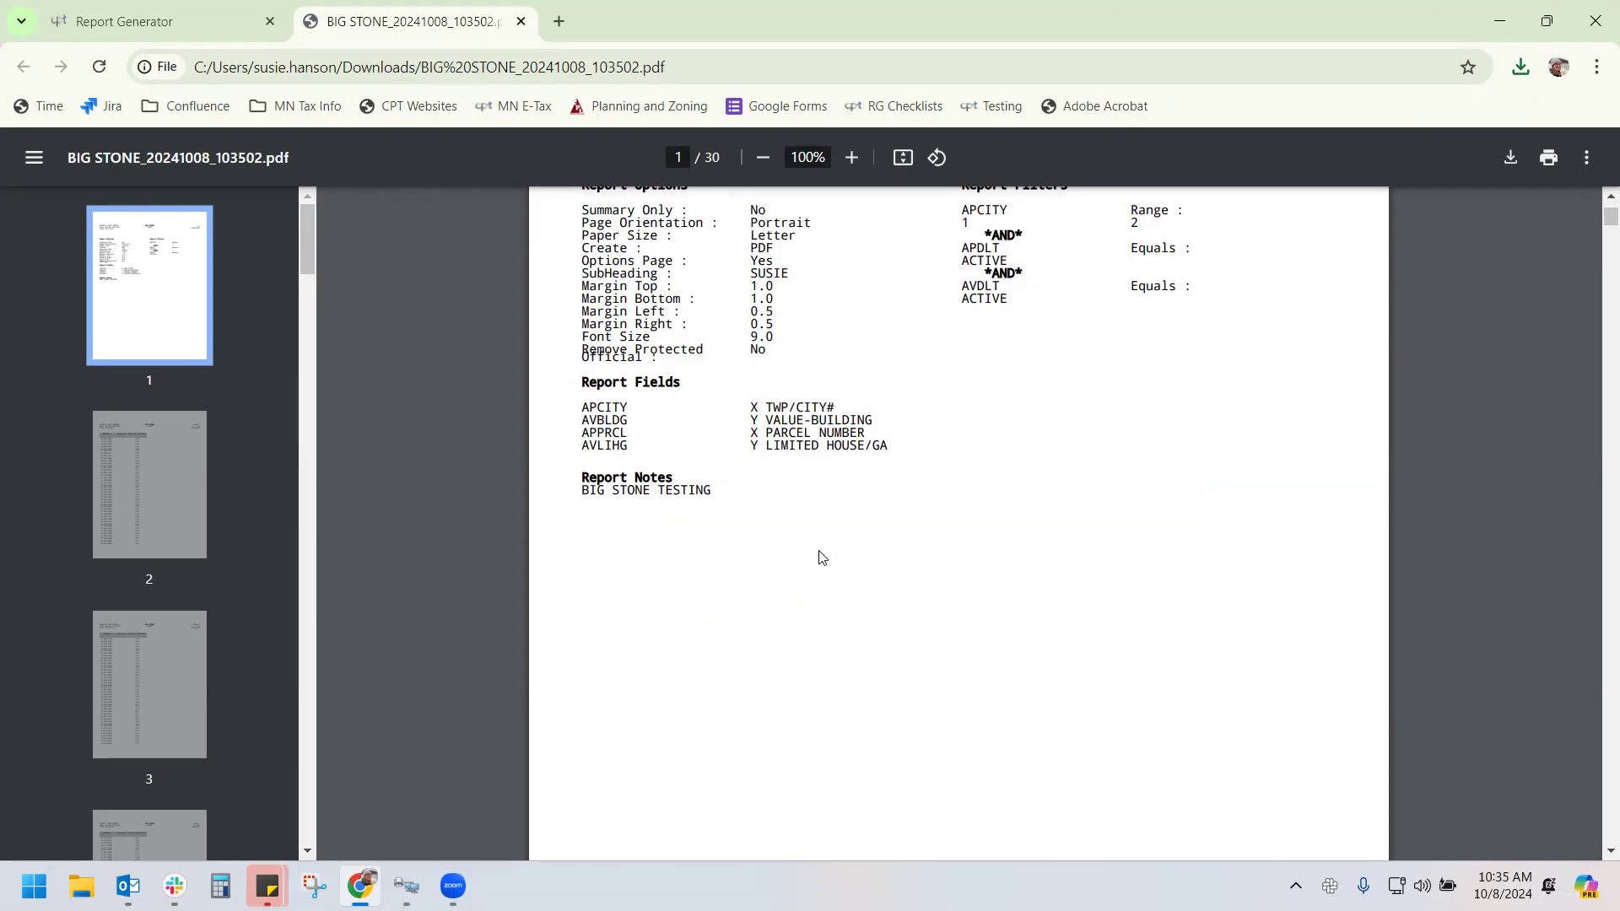
scroll(821, 557, "up", 3)
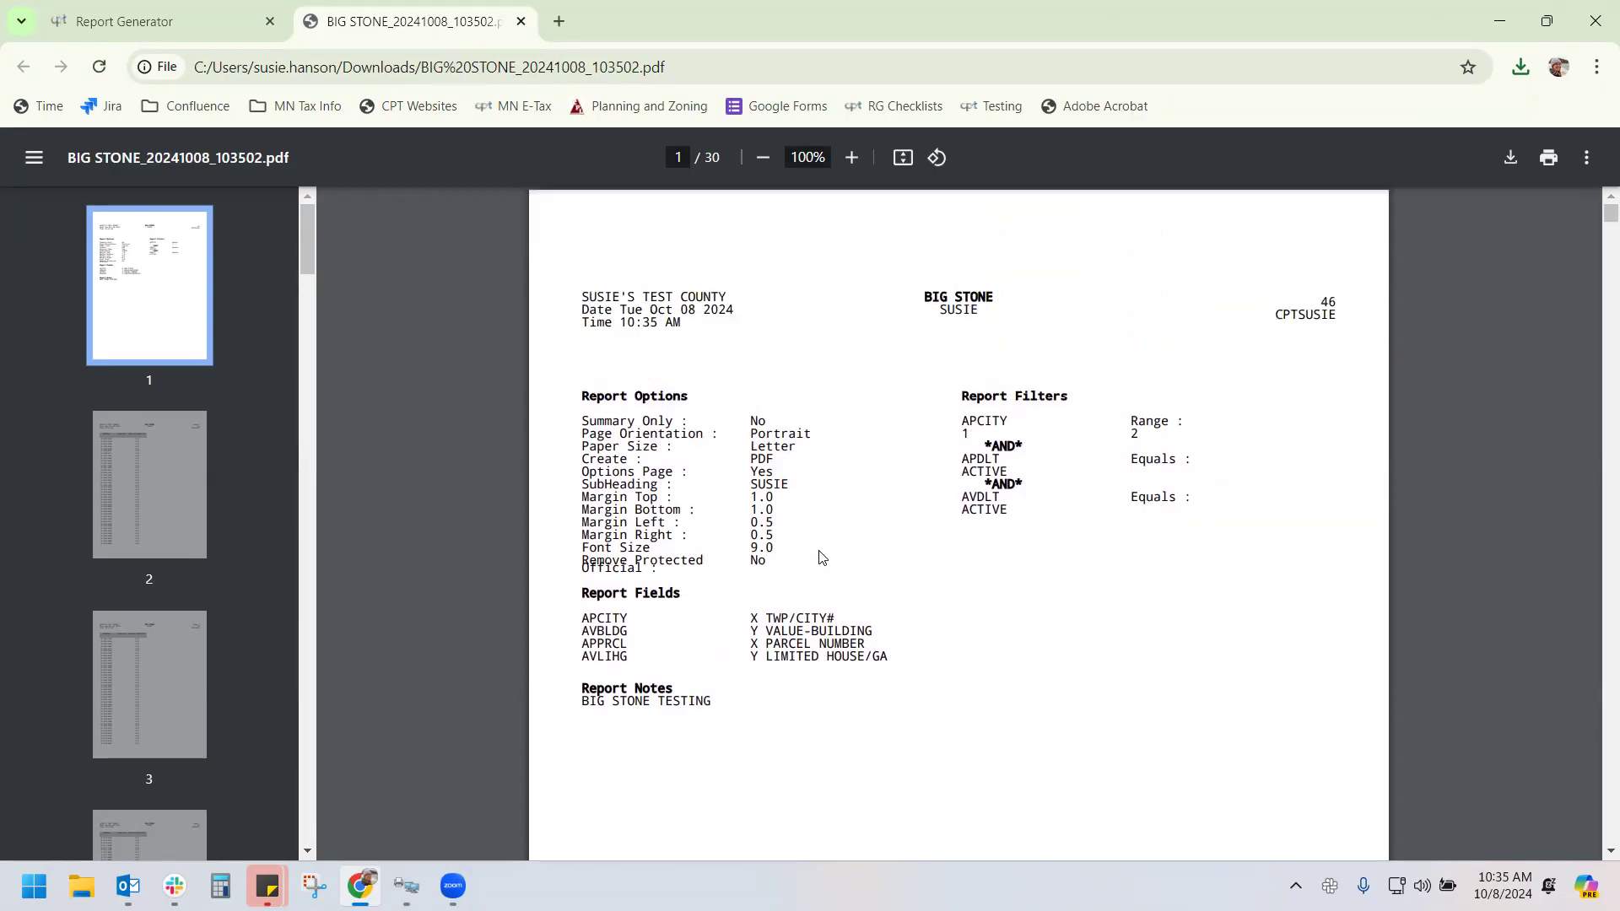
left_click(213, 26)
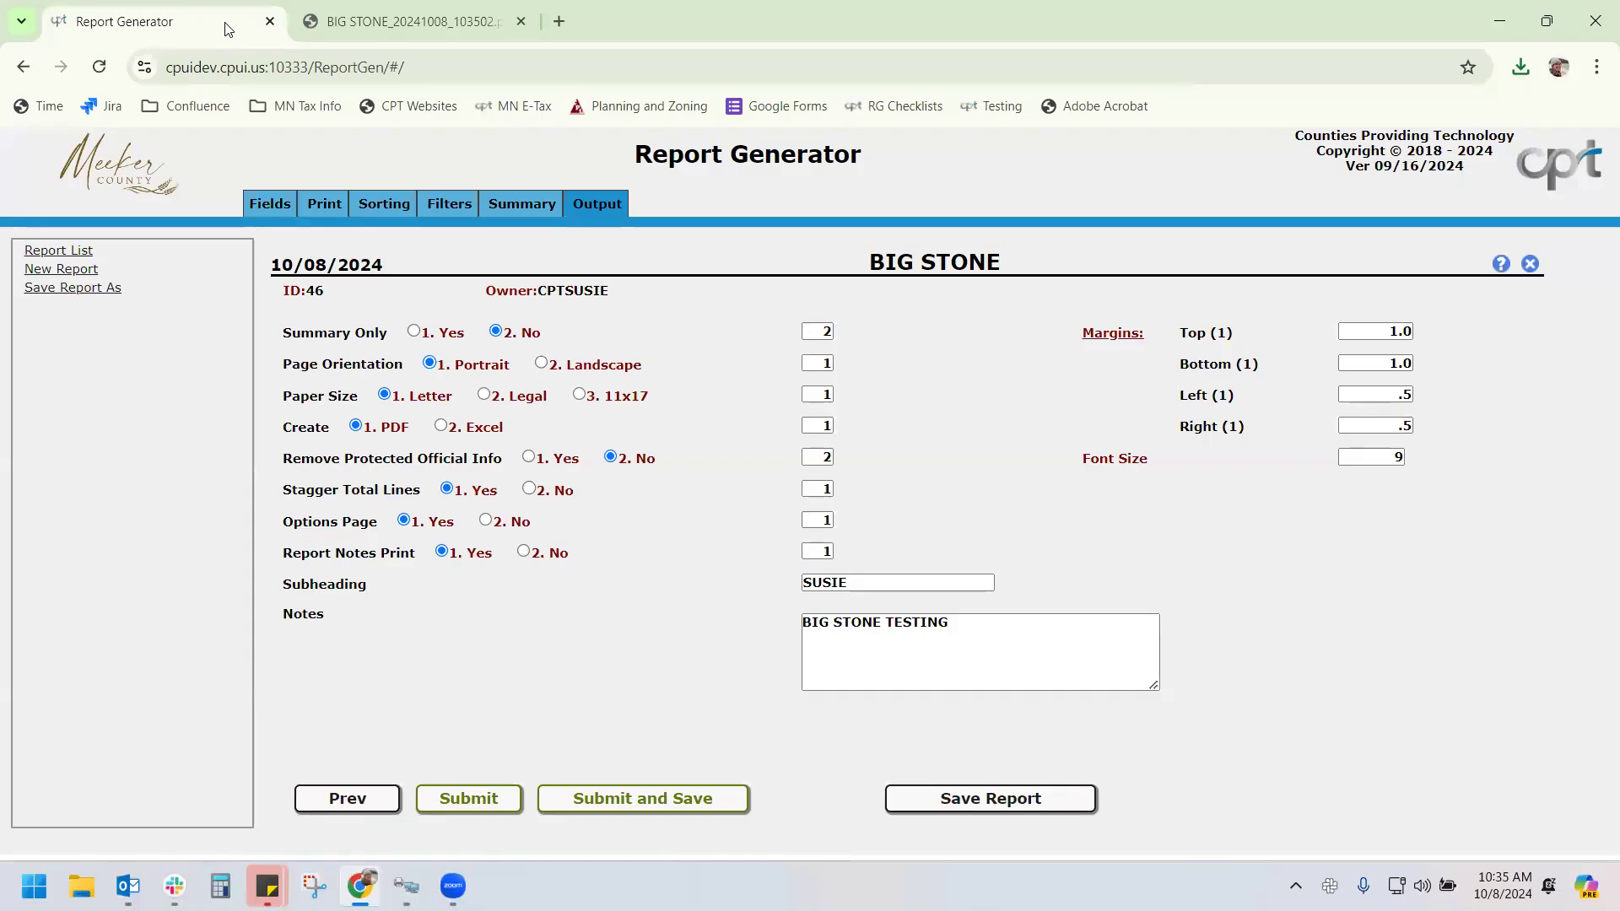
Keep the TWP/CITY# filter on Range, start a report run, and cancel at the range prompt
left_click(441, 202)
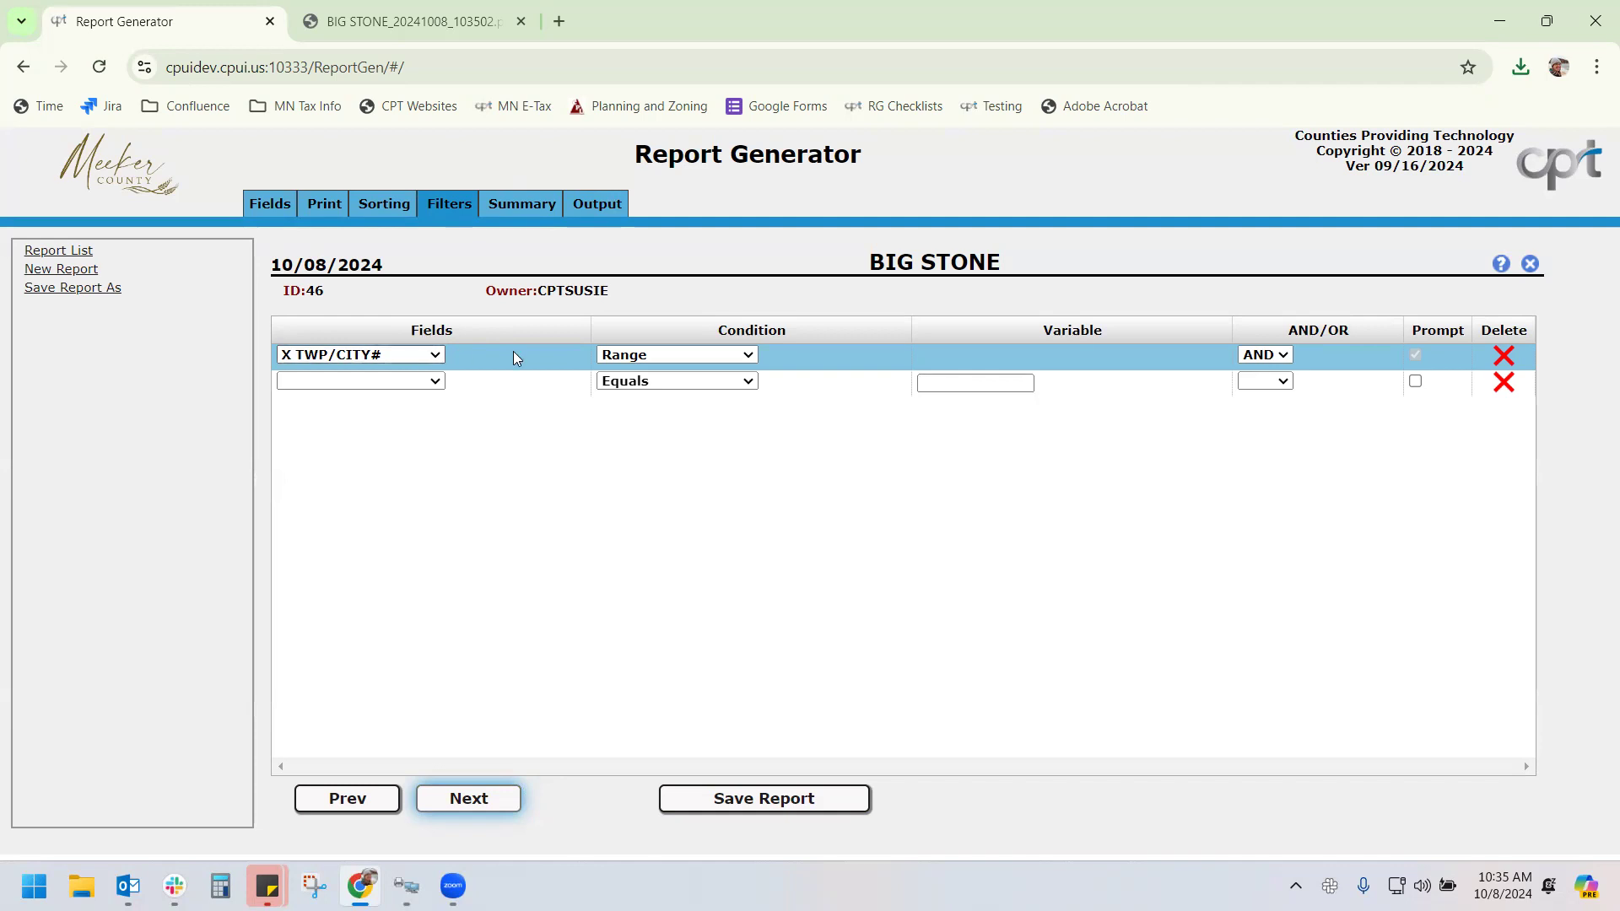
left_click(647, 357)
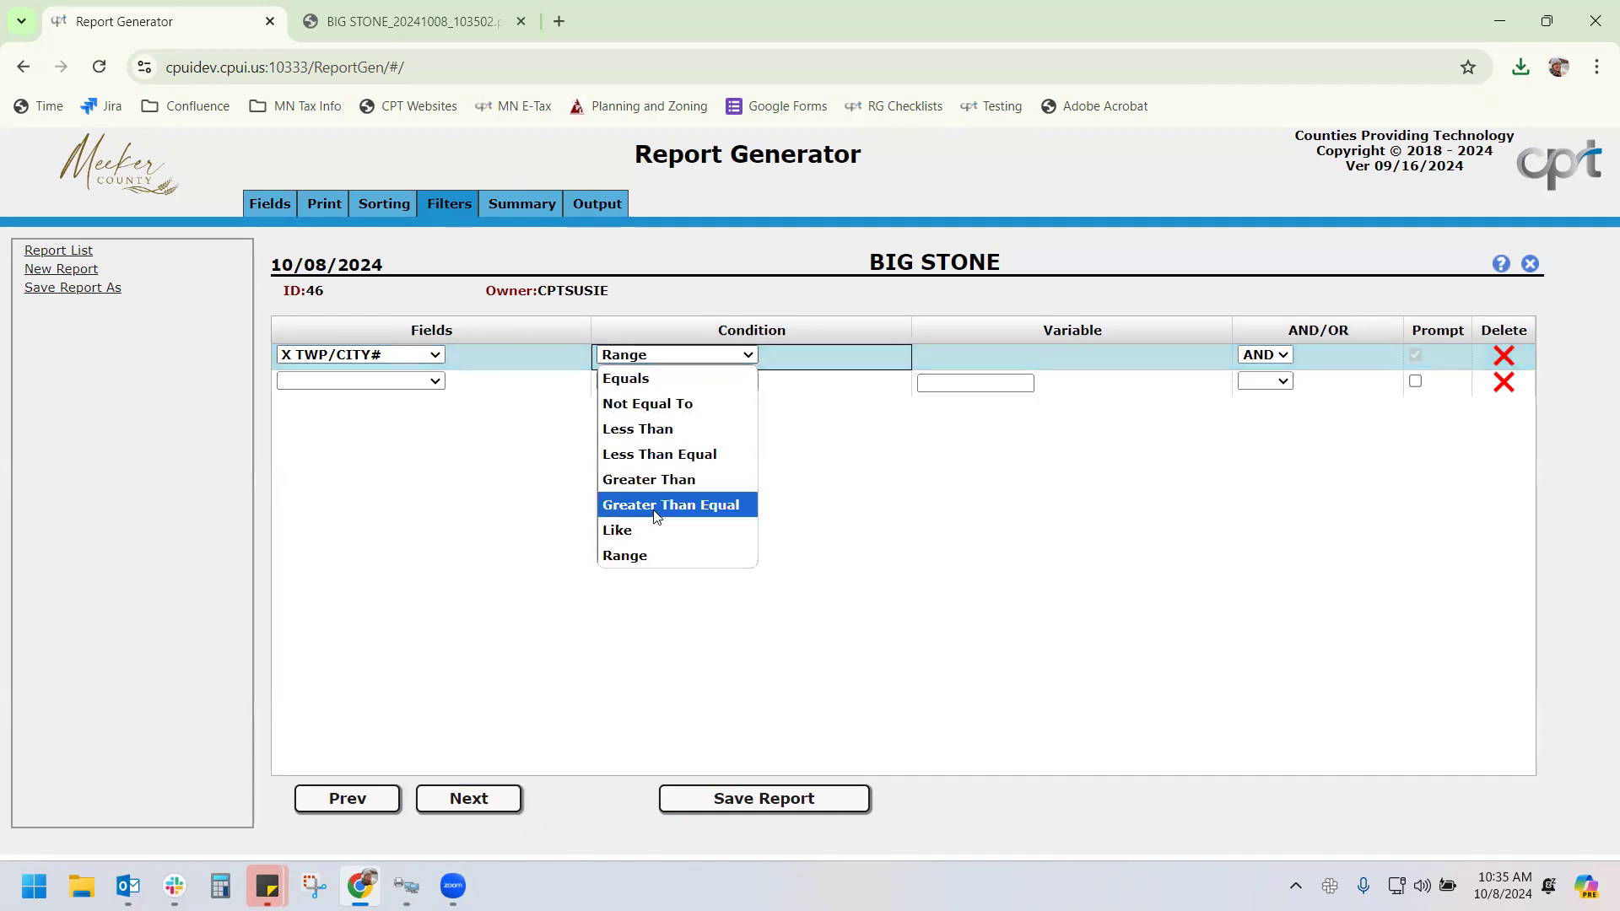
left_click(653, 554)
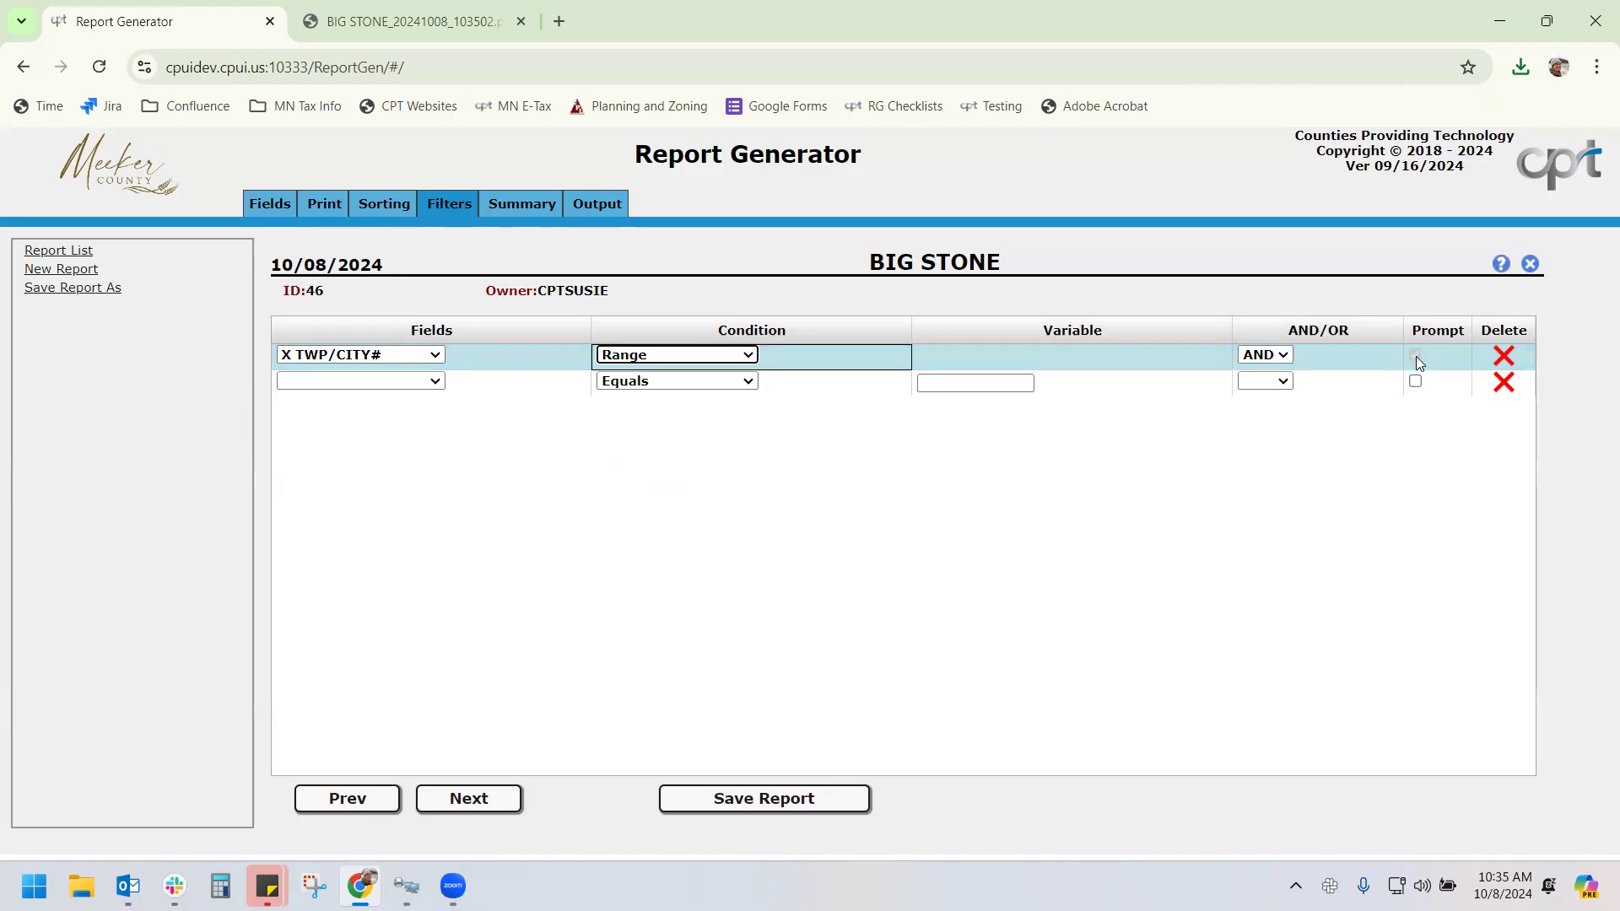
left_click(576, 206)
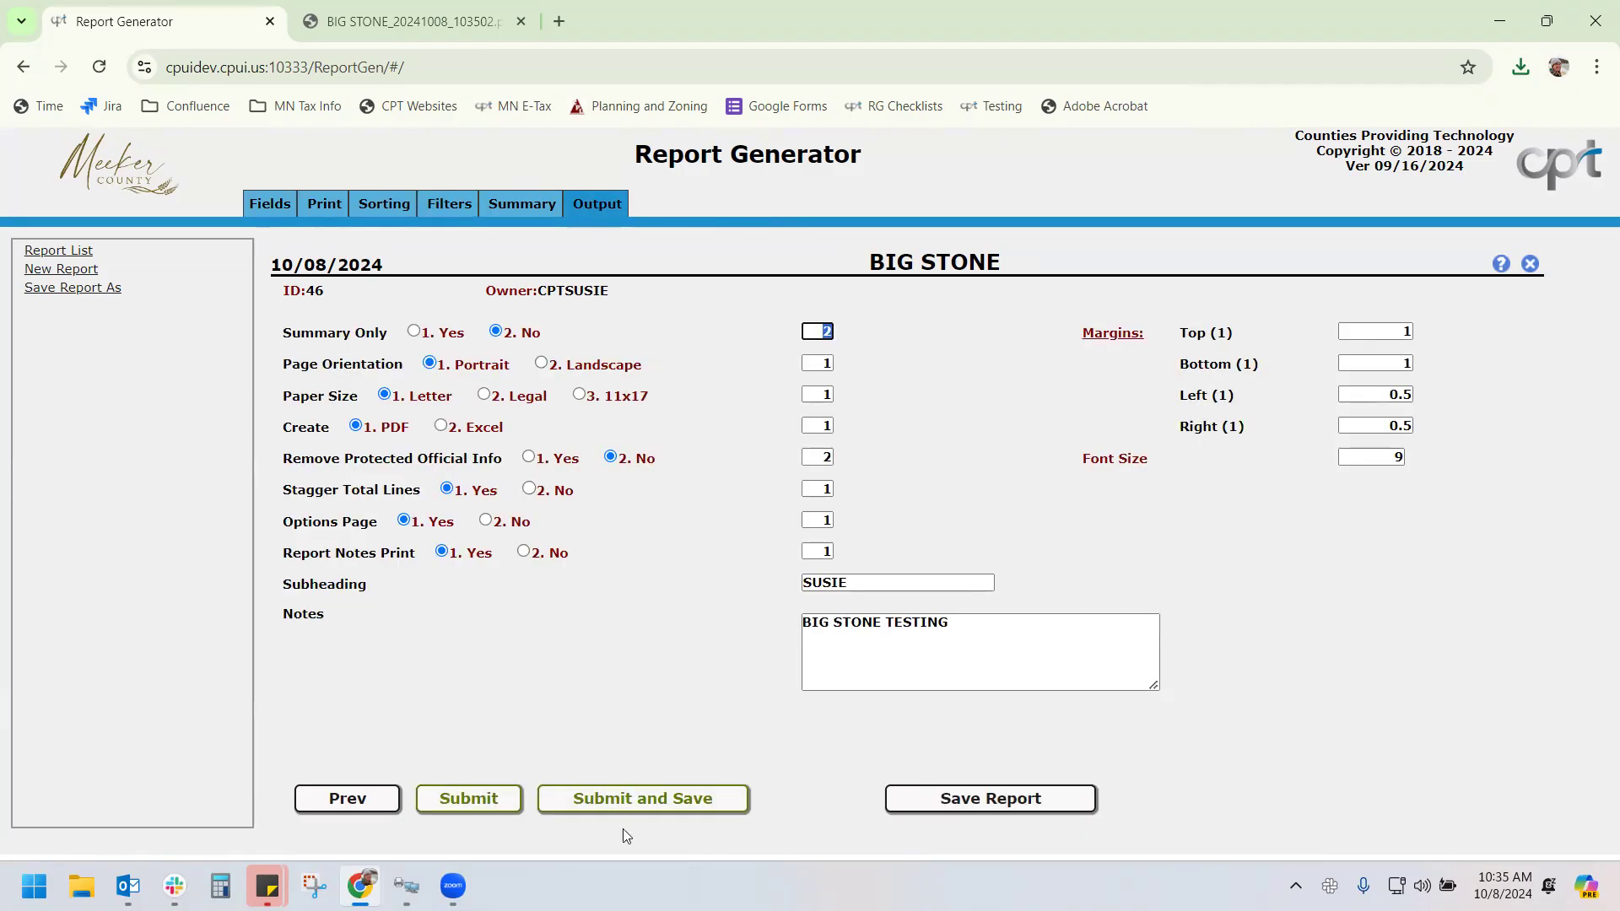
left_click(612, 796)
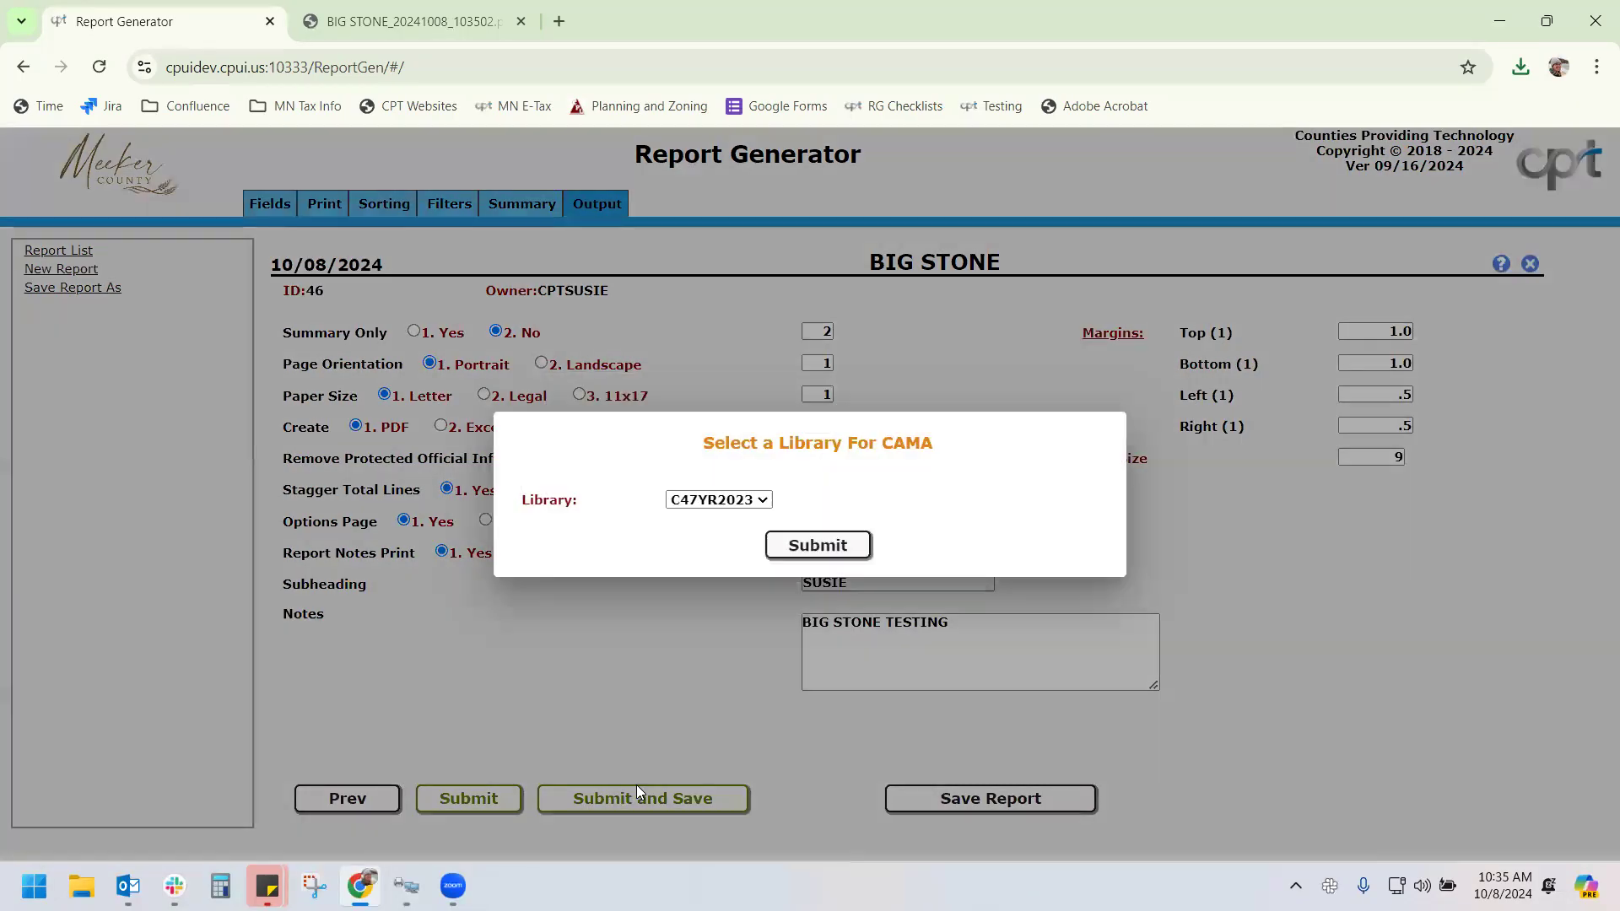
left_click(845, 546)
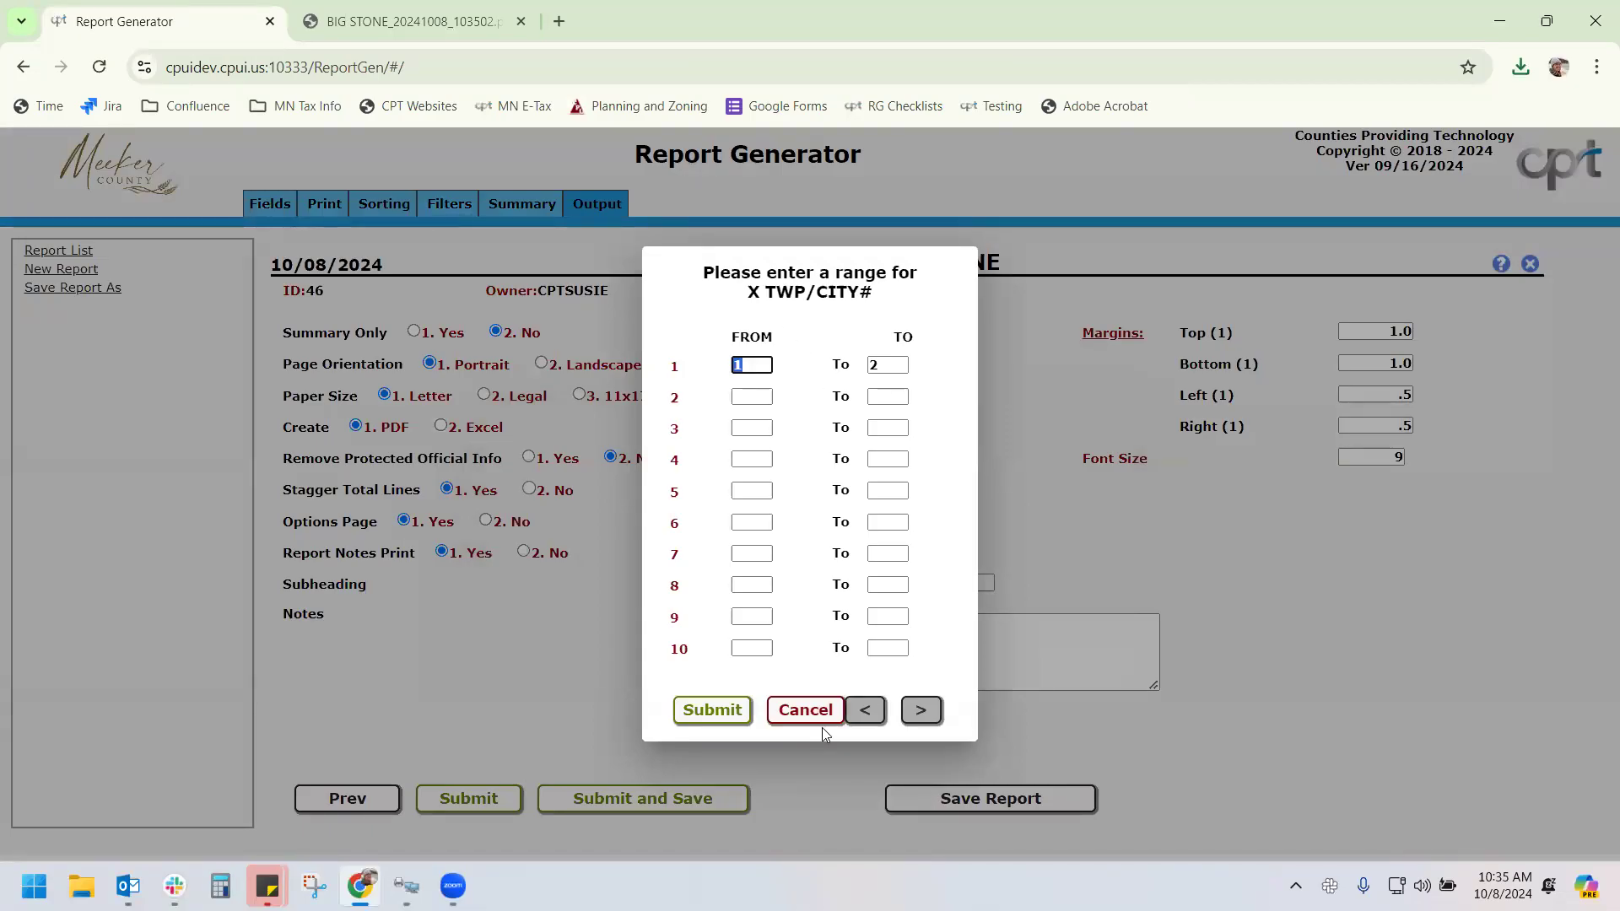
left_click(807, 710)
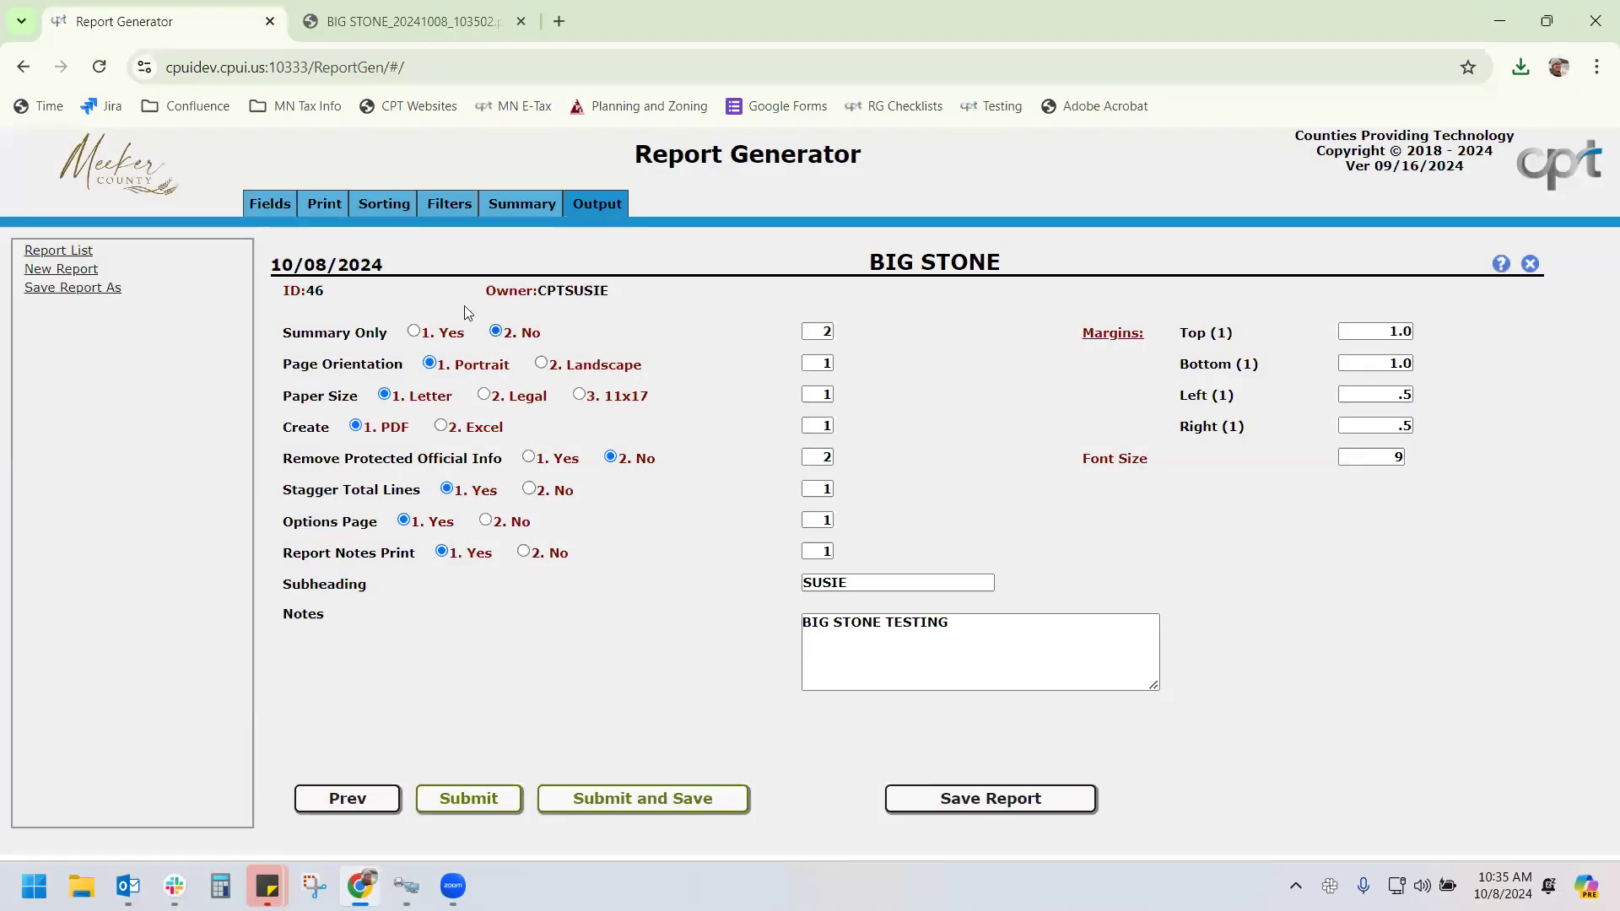
Try Equals and toggle prompting on the TWP/CITY# filter, then restore Range and return to the PDF
left_click(436, 210)
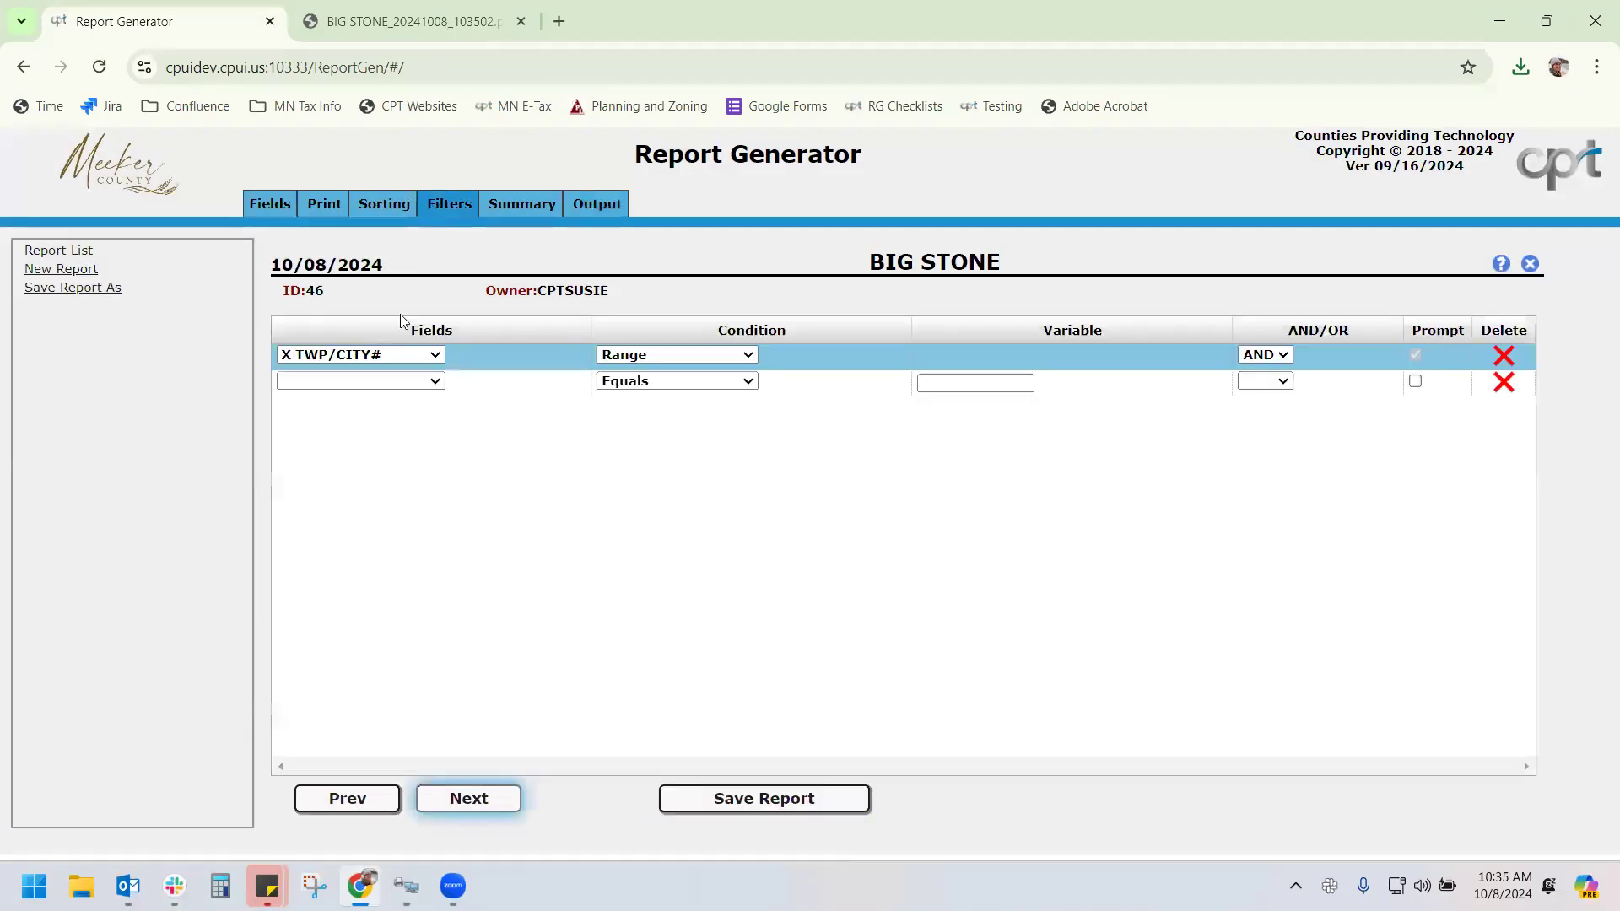
left_click(641, 352)
left_click(647, 379)
left_click(1414, 355)
left_click(666, 358)
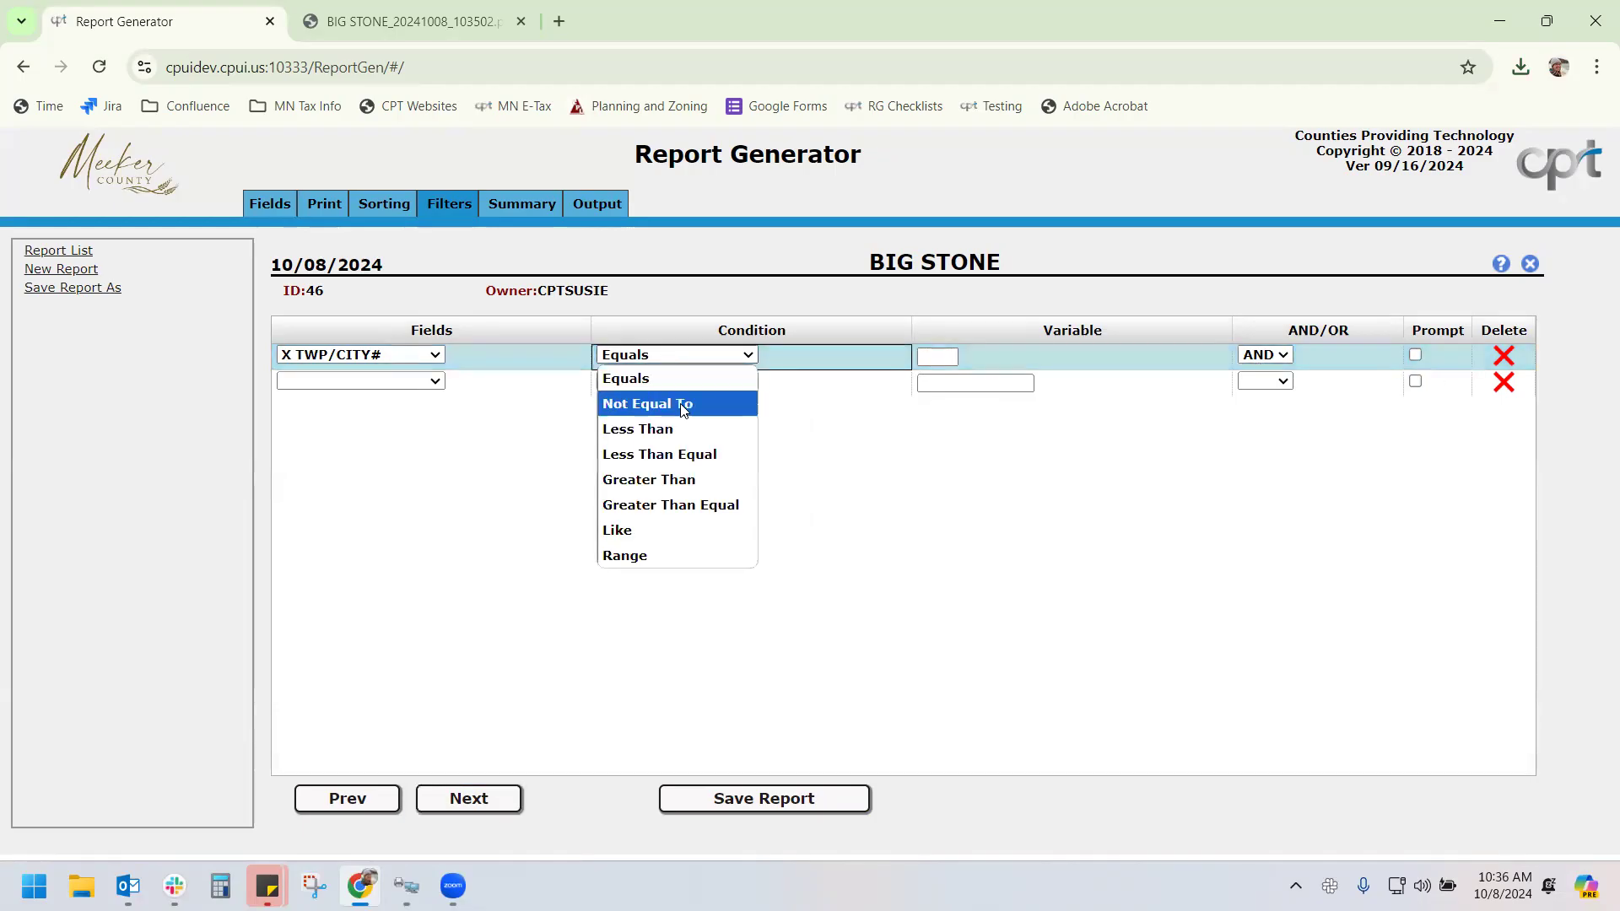
left_click(685, 579)
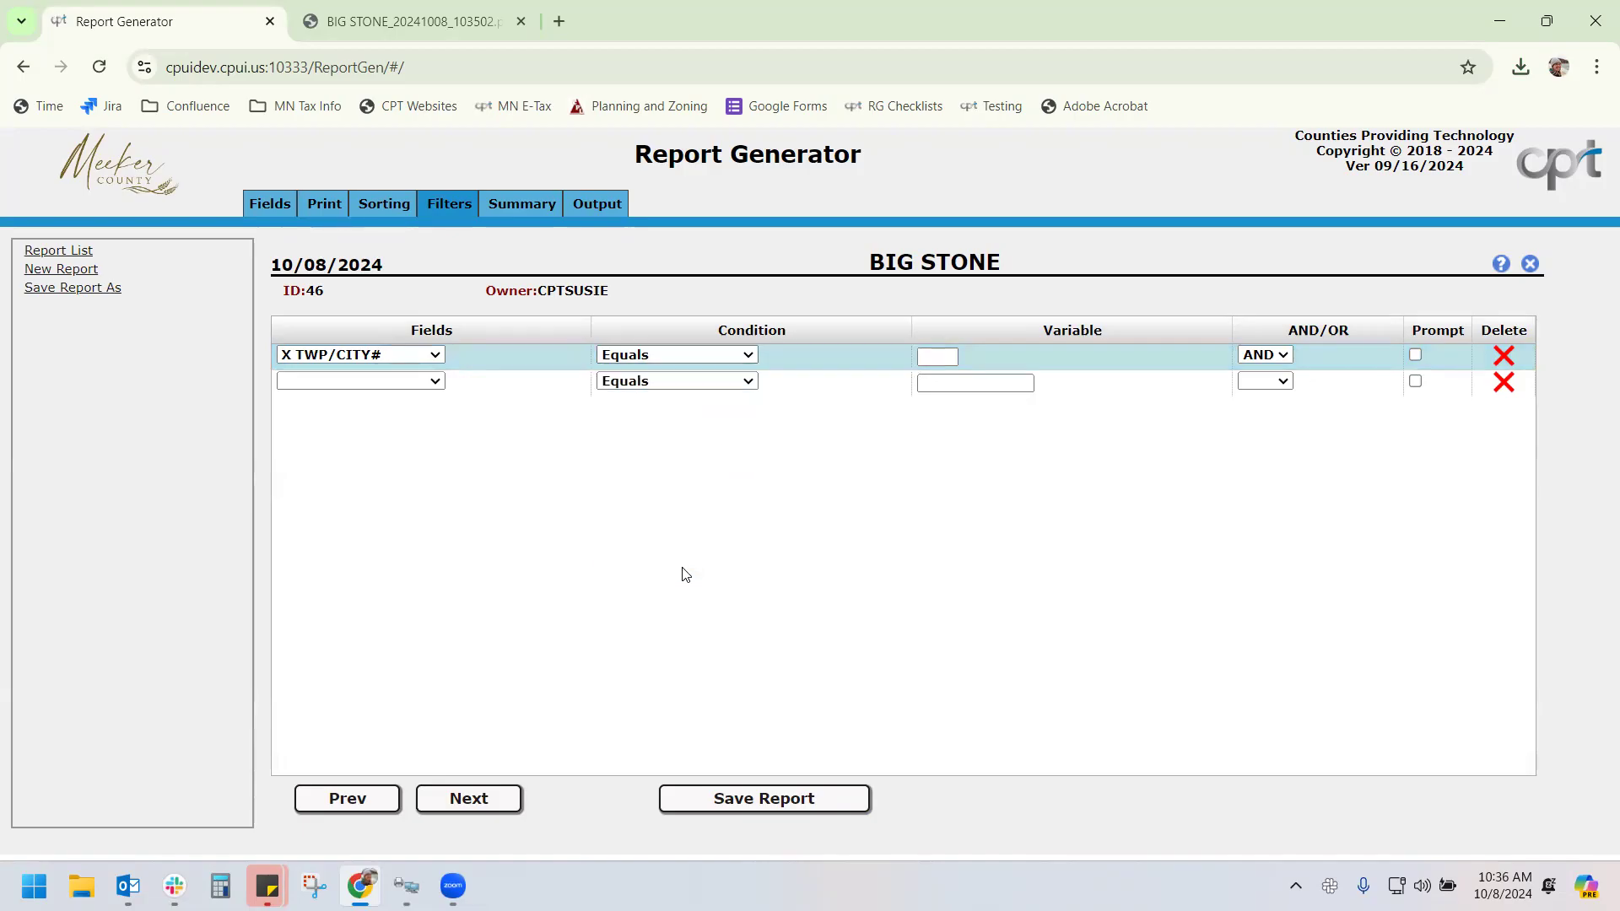
left_click(675, 359)
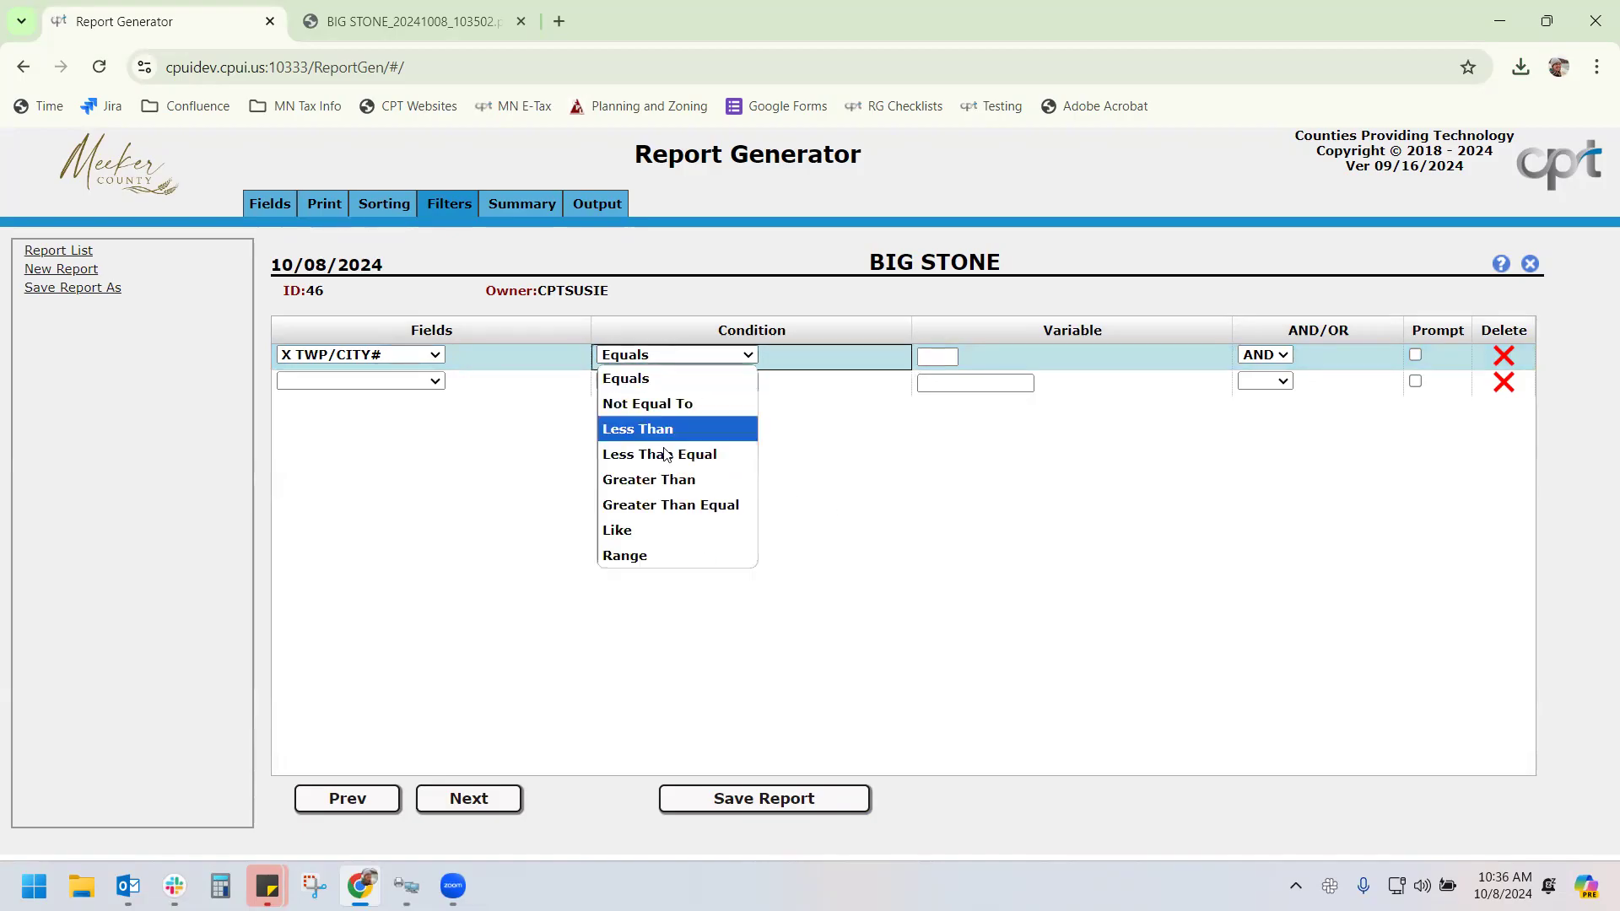
left_click(665, 554)
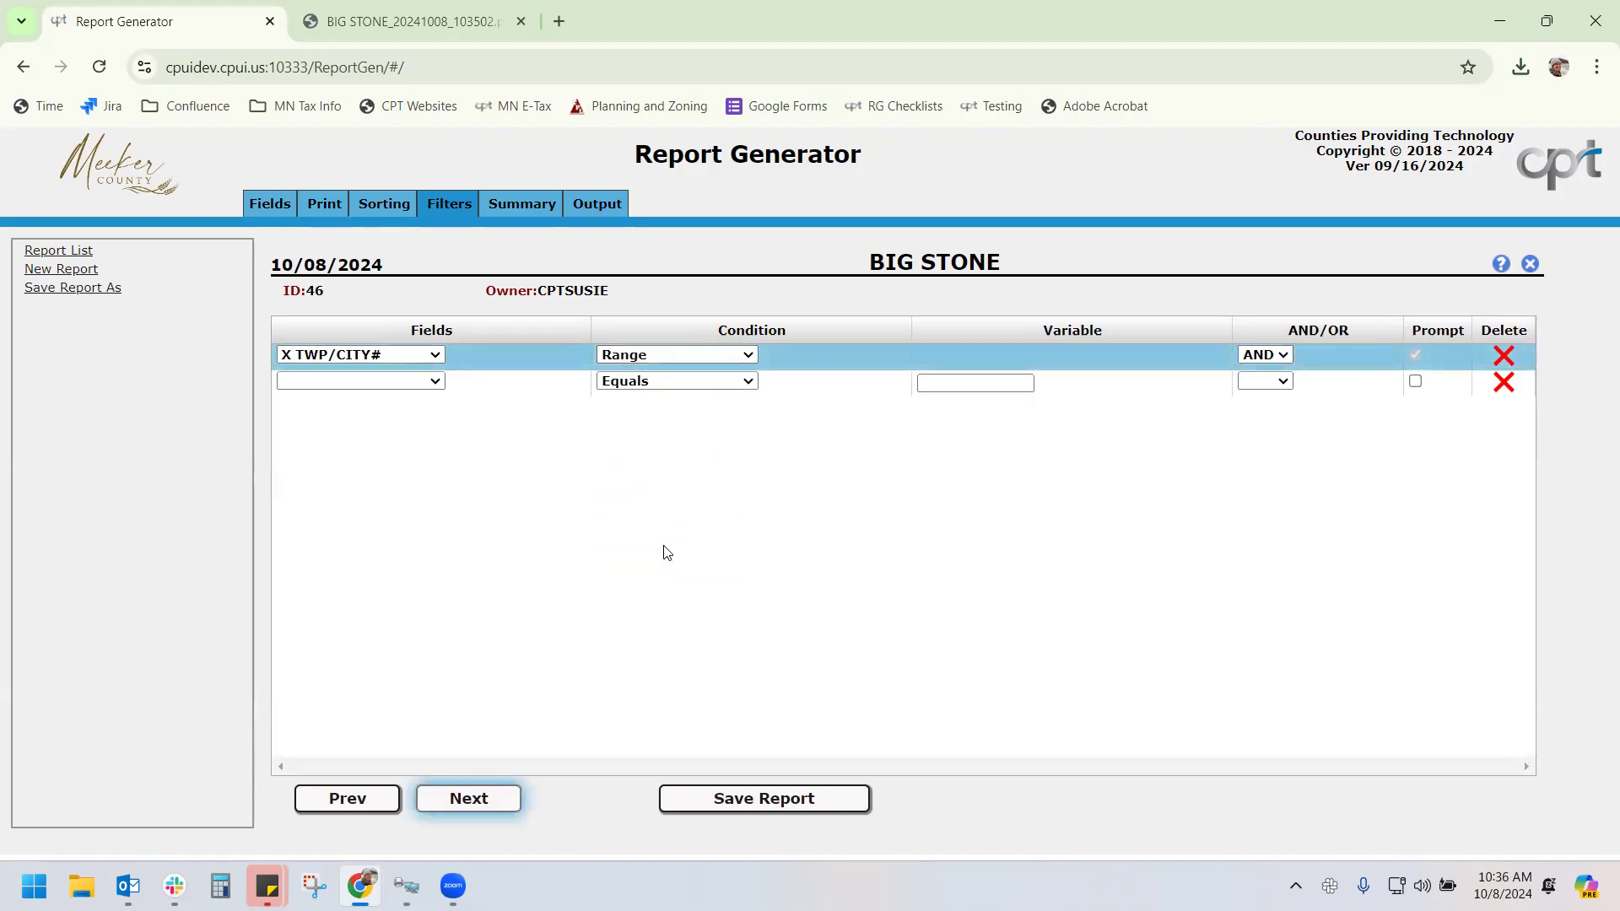
left_click(602, 206)
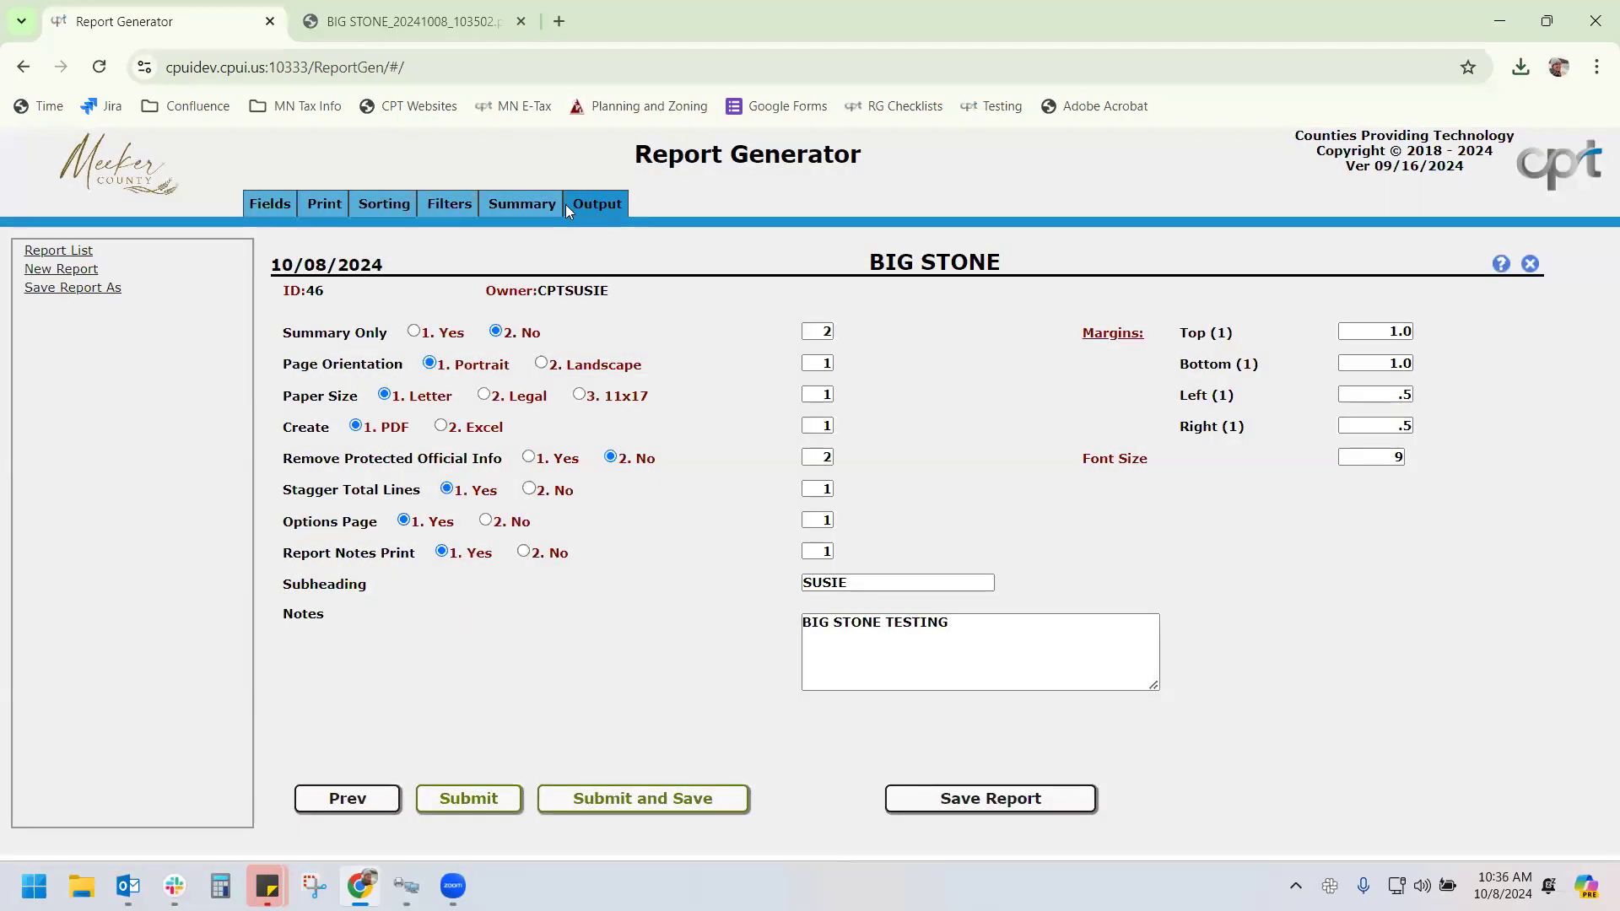
left_click(388, 23)
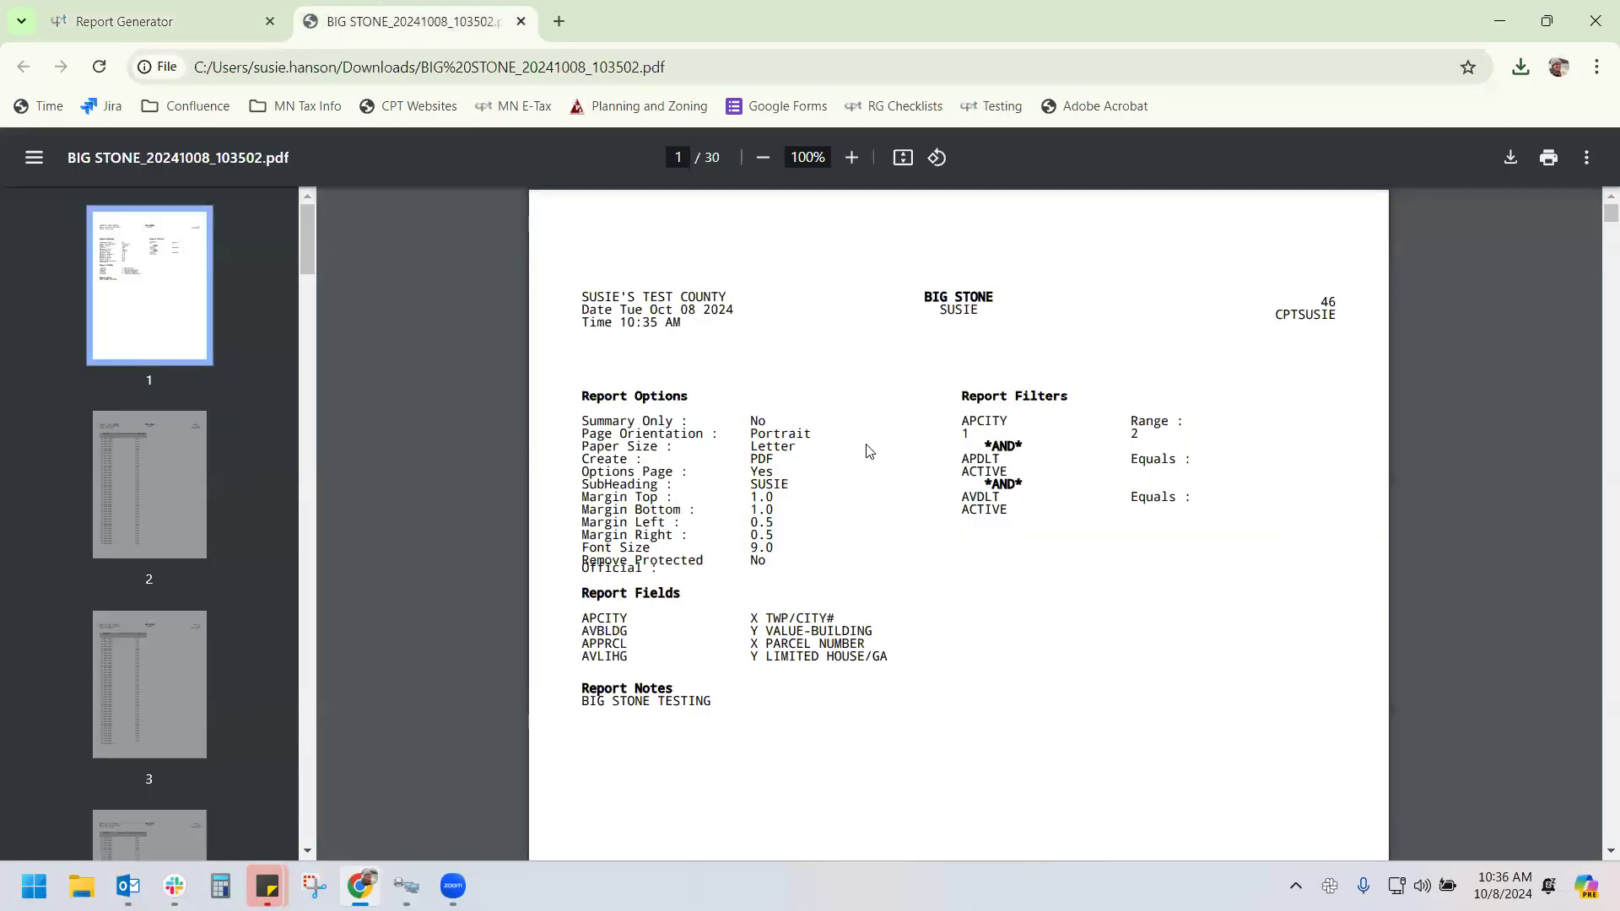
Look through the BIG STONE PDF's detail pages, then return to the Report Generator's Output settings
mouse_move(1598, 224)
left_mouse_down()
mouse_move(1597, 283)
mouse_move(1597, 206)
left_mouse_up()
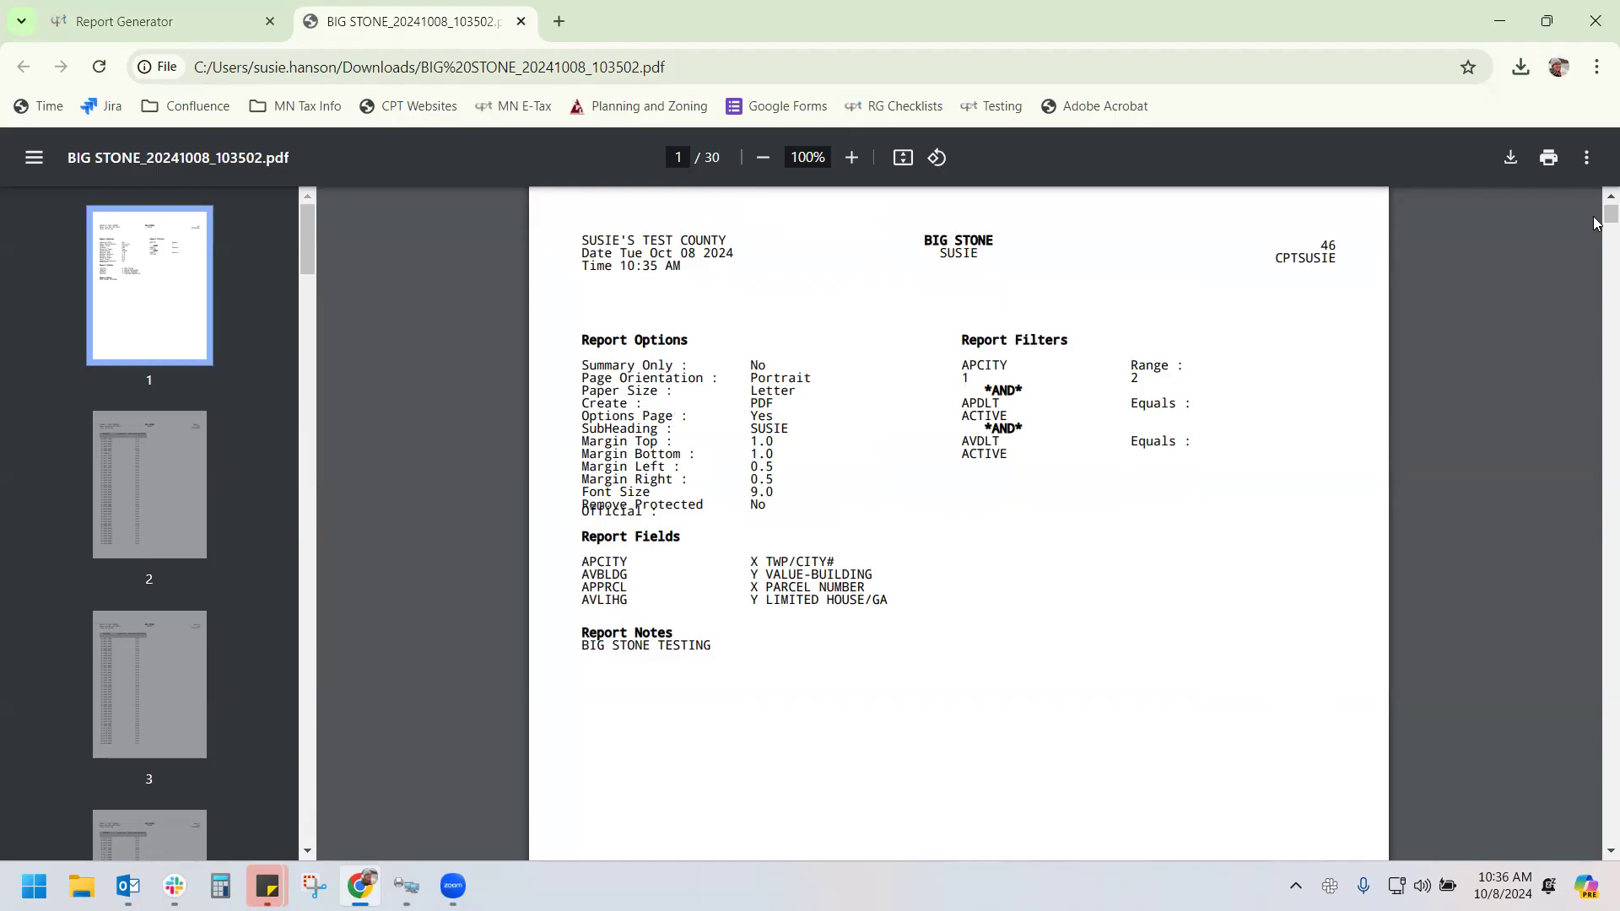
left_click_drag(1595, 219, 1559, 171)
right_click(1594, 294)
left_click(1552, 268)
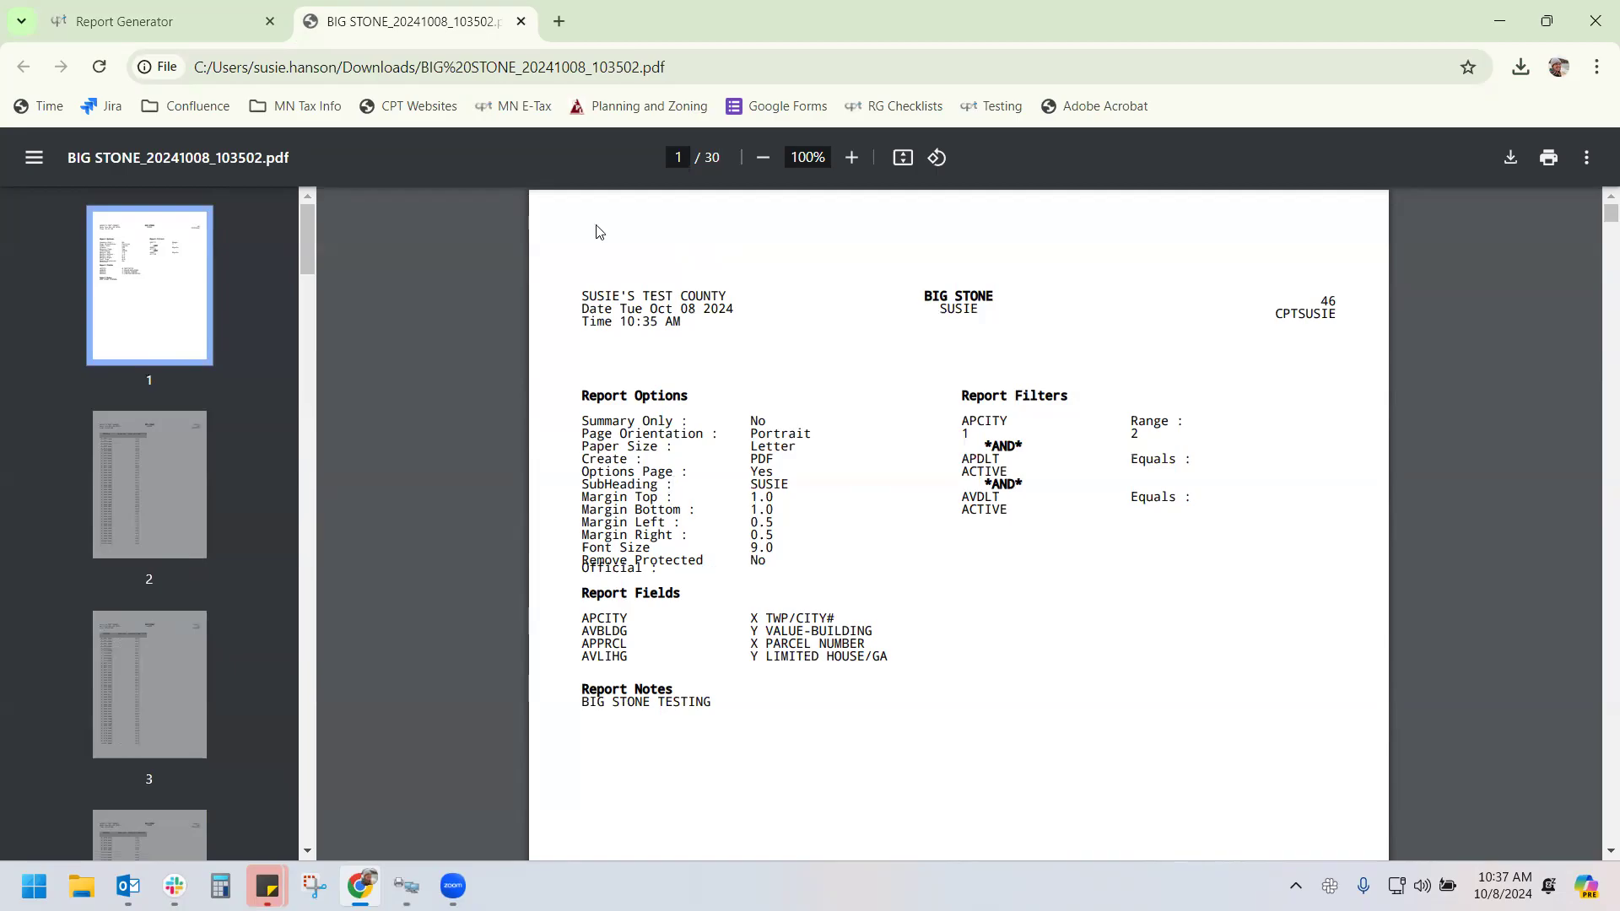
left_click(166, 24)
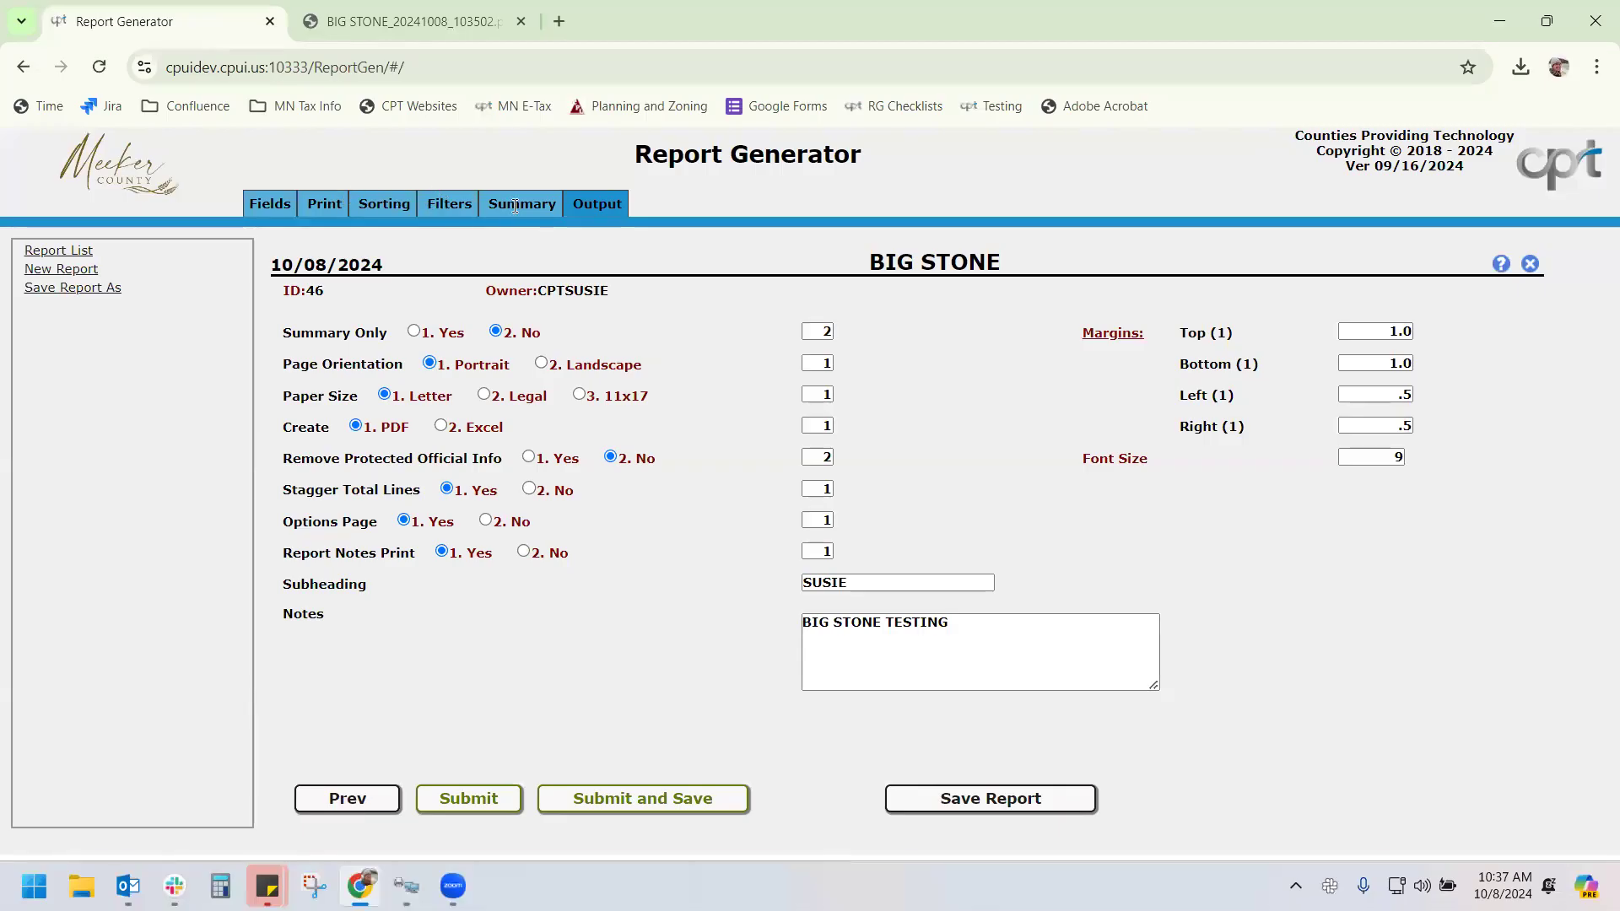
Add a section and page break at each TWP/CITY# (APCITY) in the sort settings
left_click(379, 204)
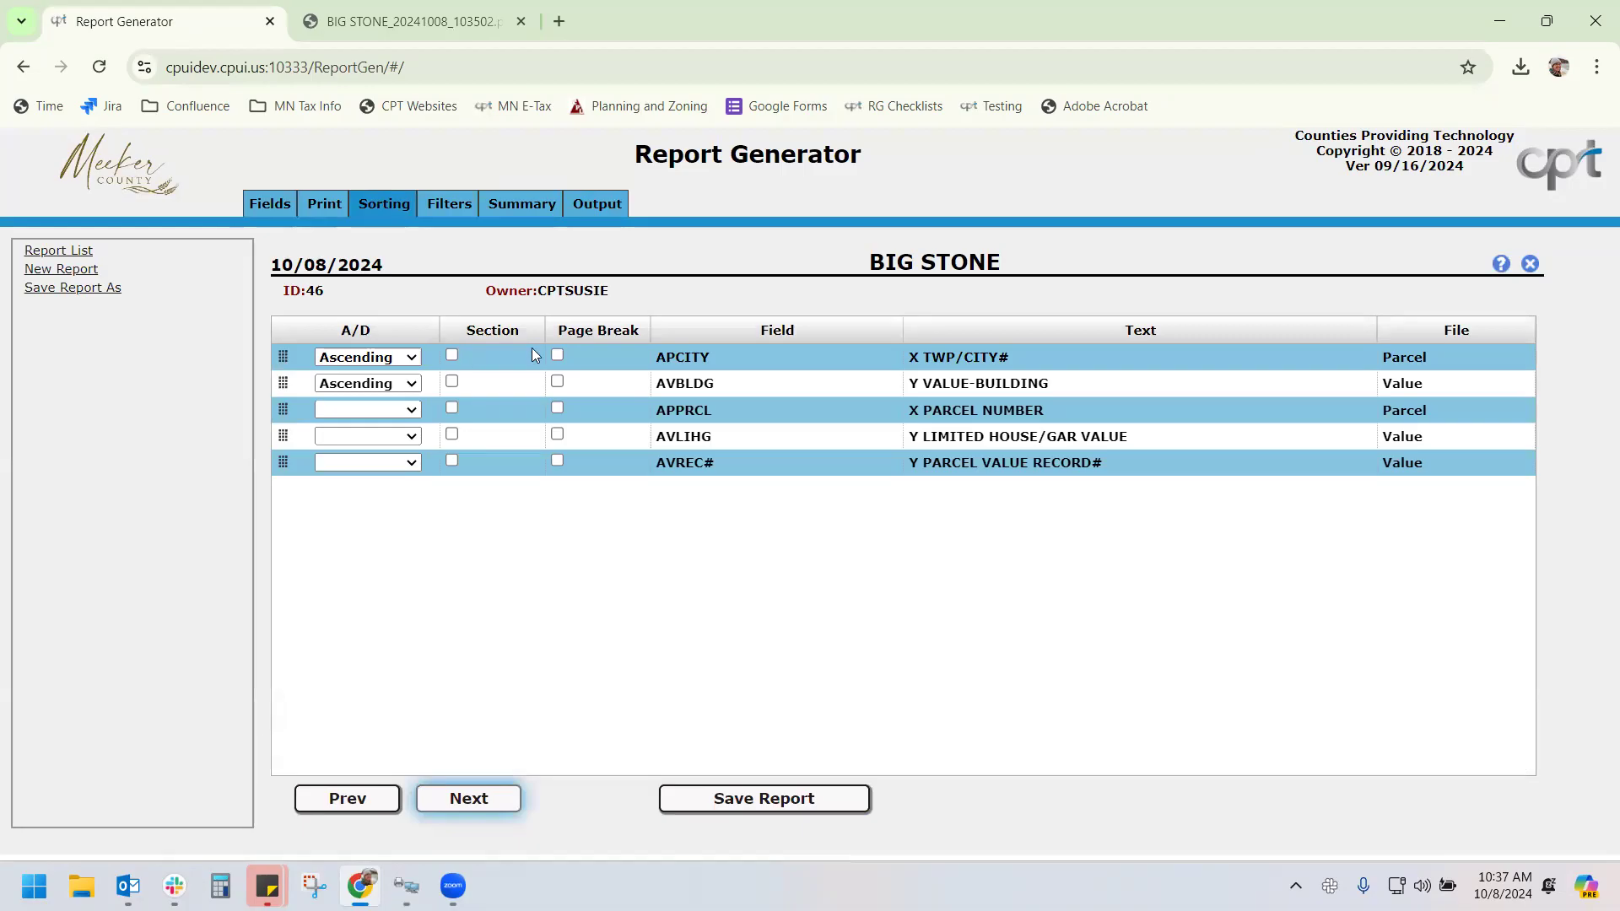
left_click(558, 354)
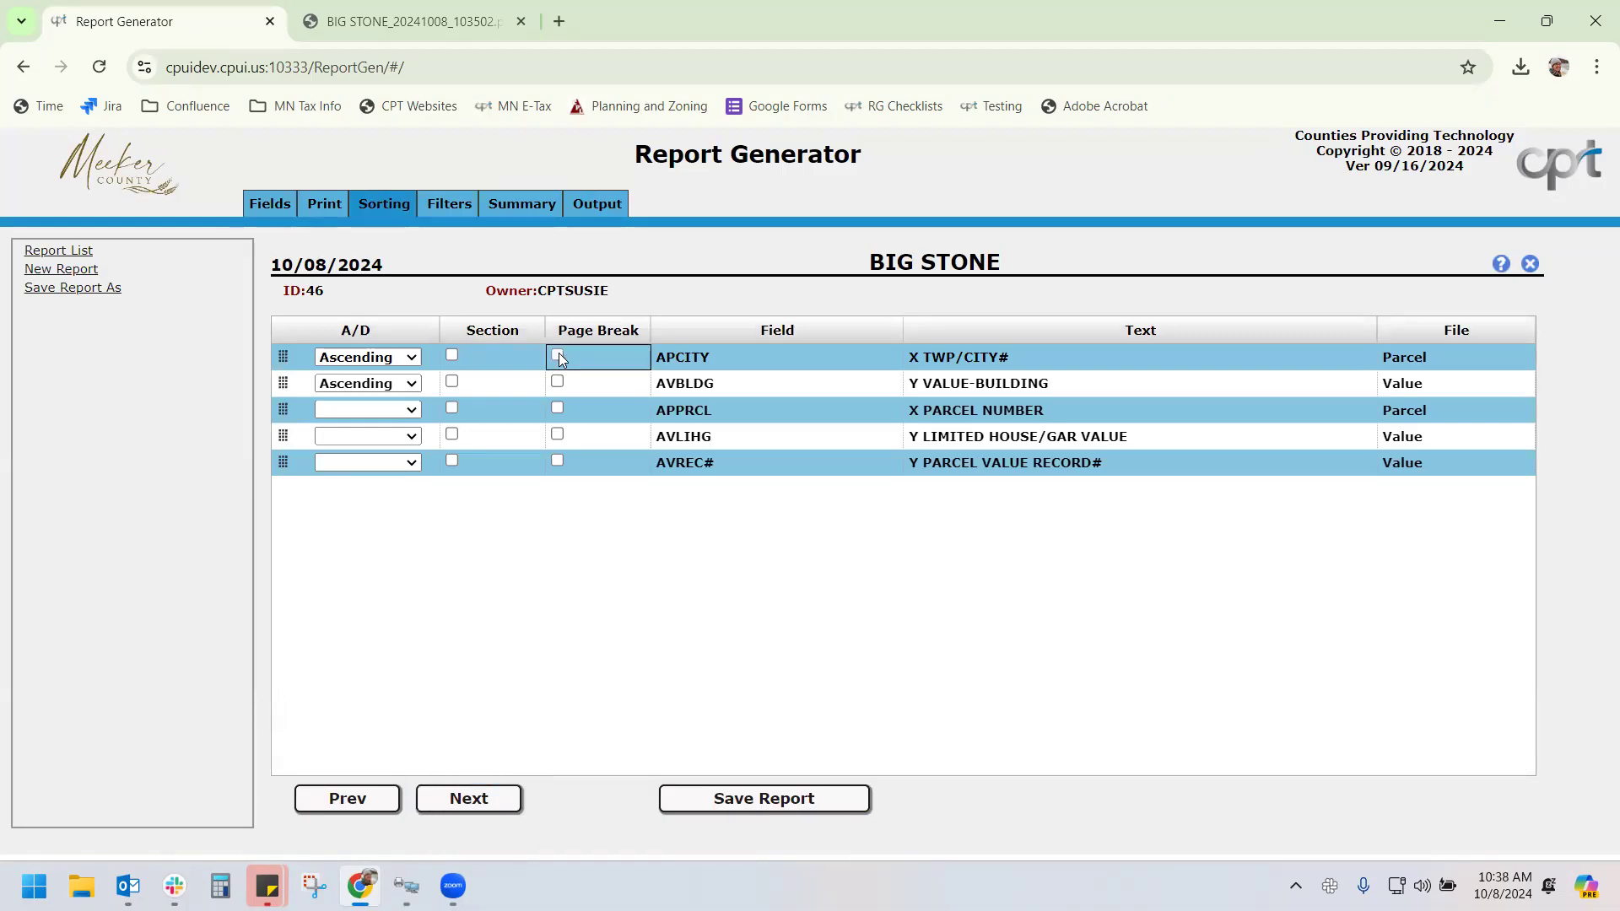
left_click(590, 203)
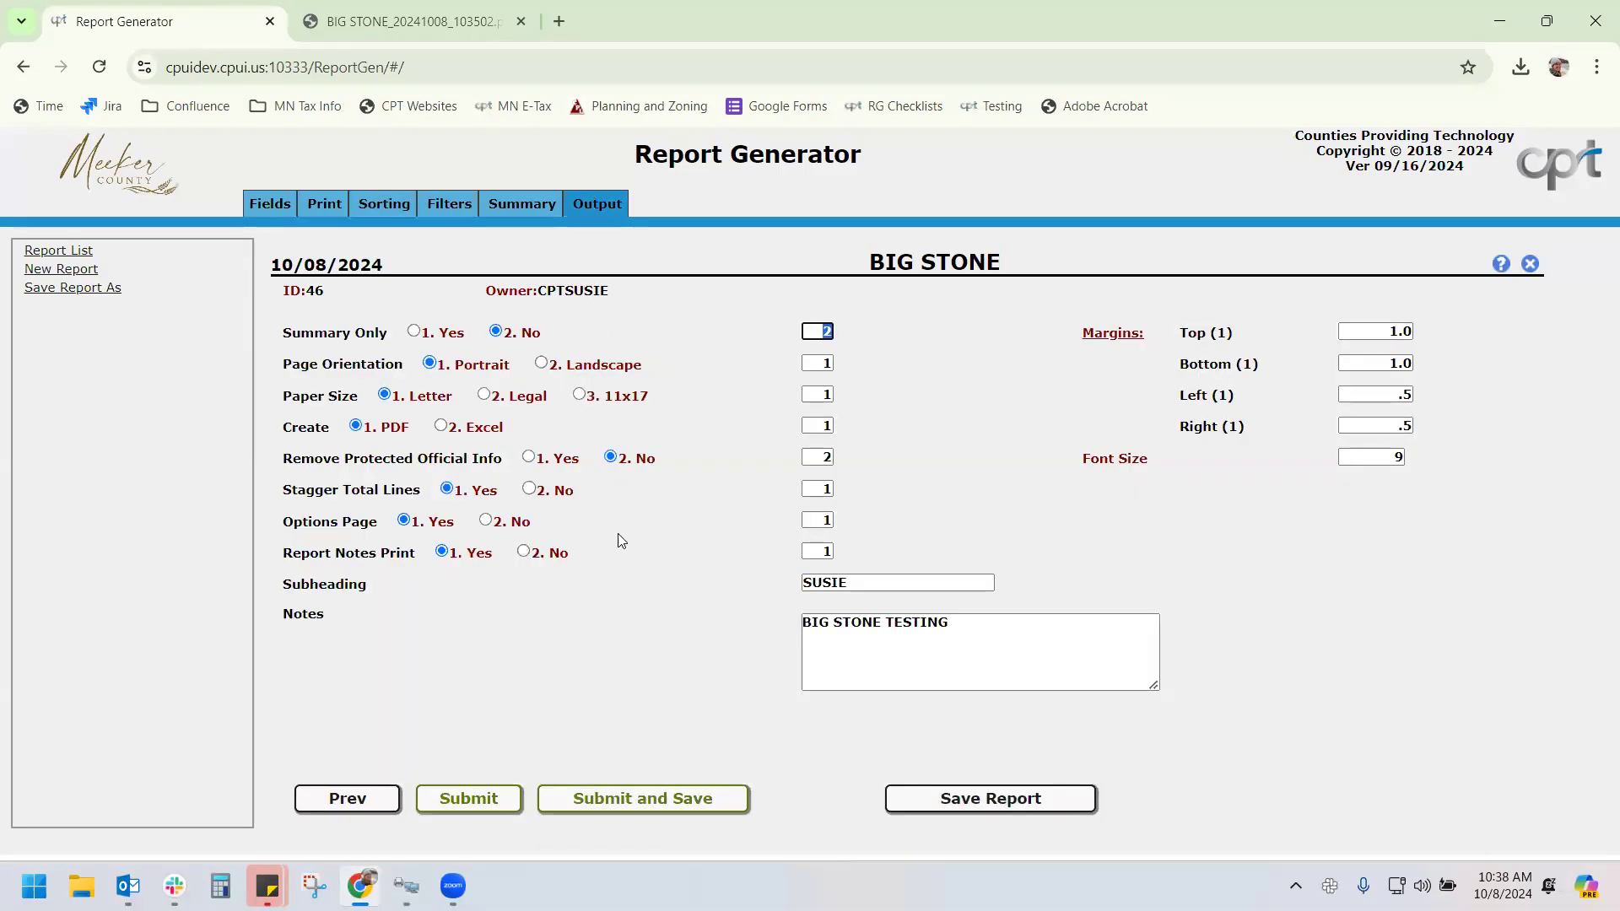
Save and rerun the BIG STONE report, then open the resulting 32-page PDF
left_click(677, 797)
left_click(808, 555)
left_click(730, 704)
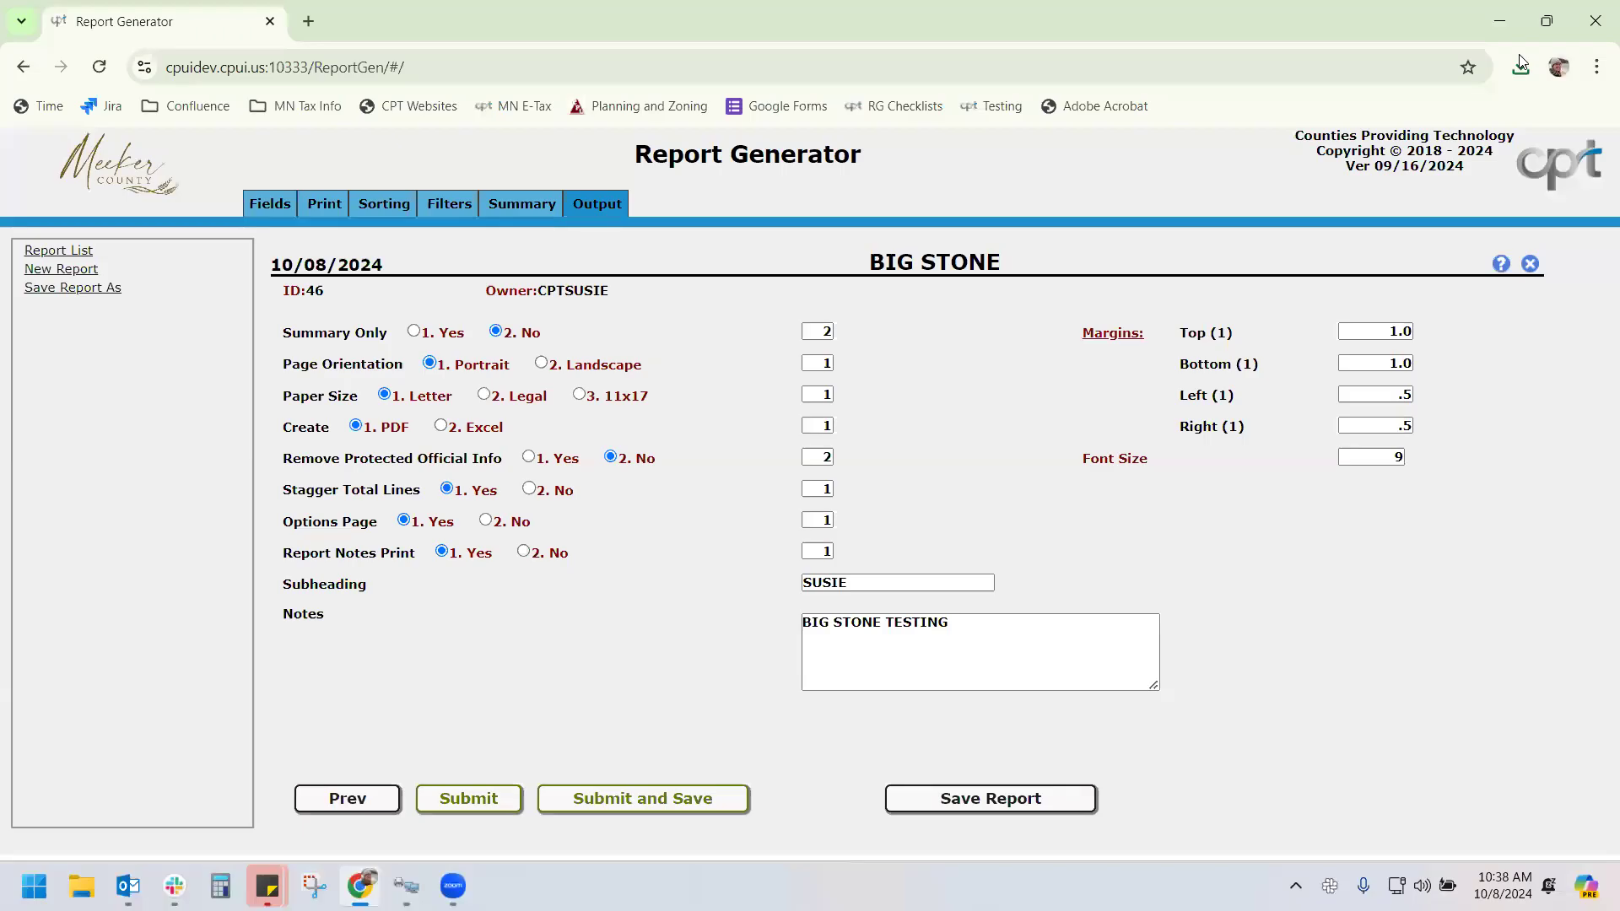
left_click(1520, 67)
left_click(1368, 169)
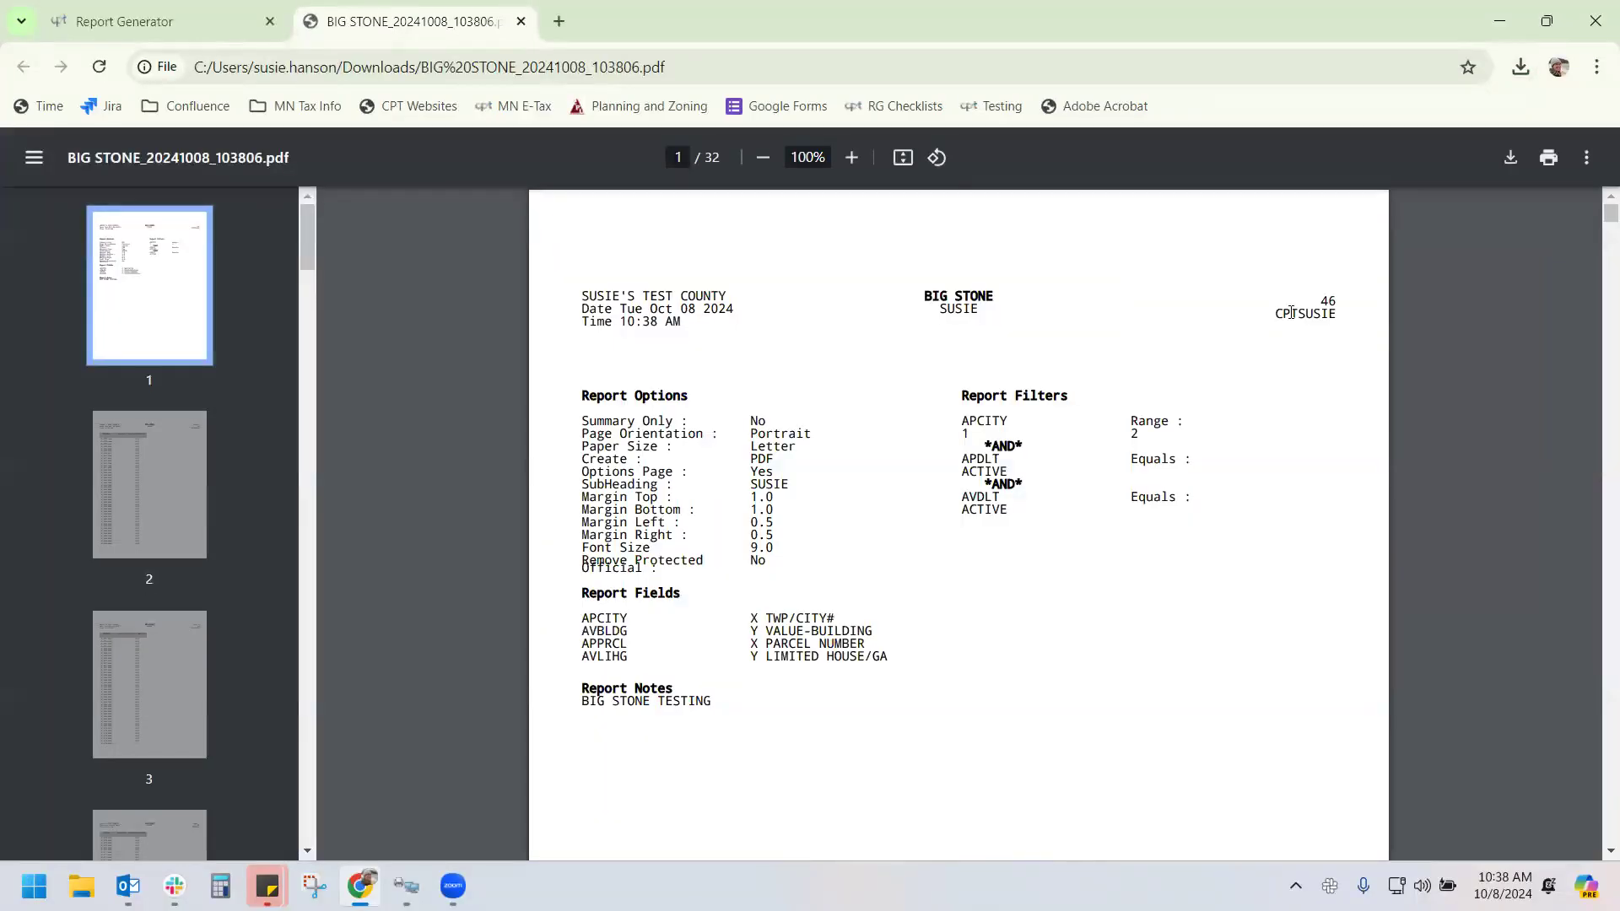
Review the TWP/CITY 01 and 02 subtotals and the final Report totals, then go back to the Report Generator
scroll(1595, 253, "down", 20)
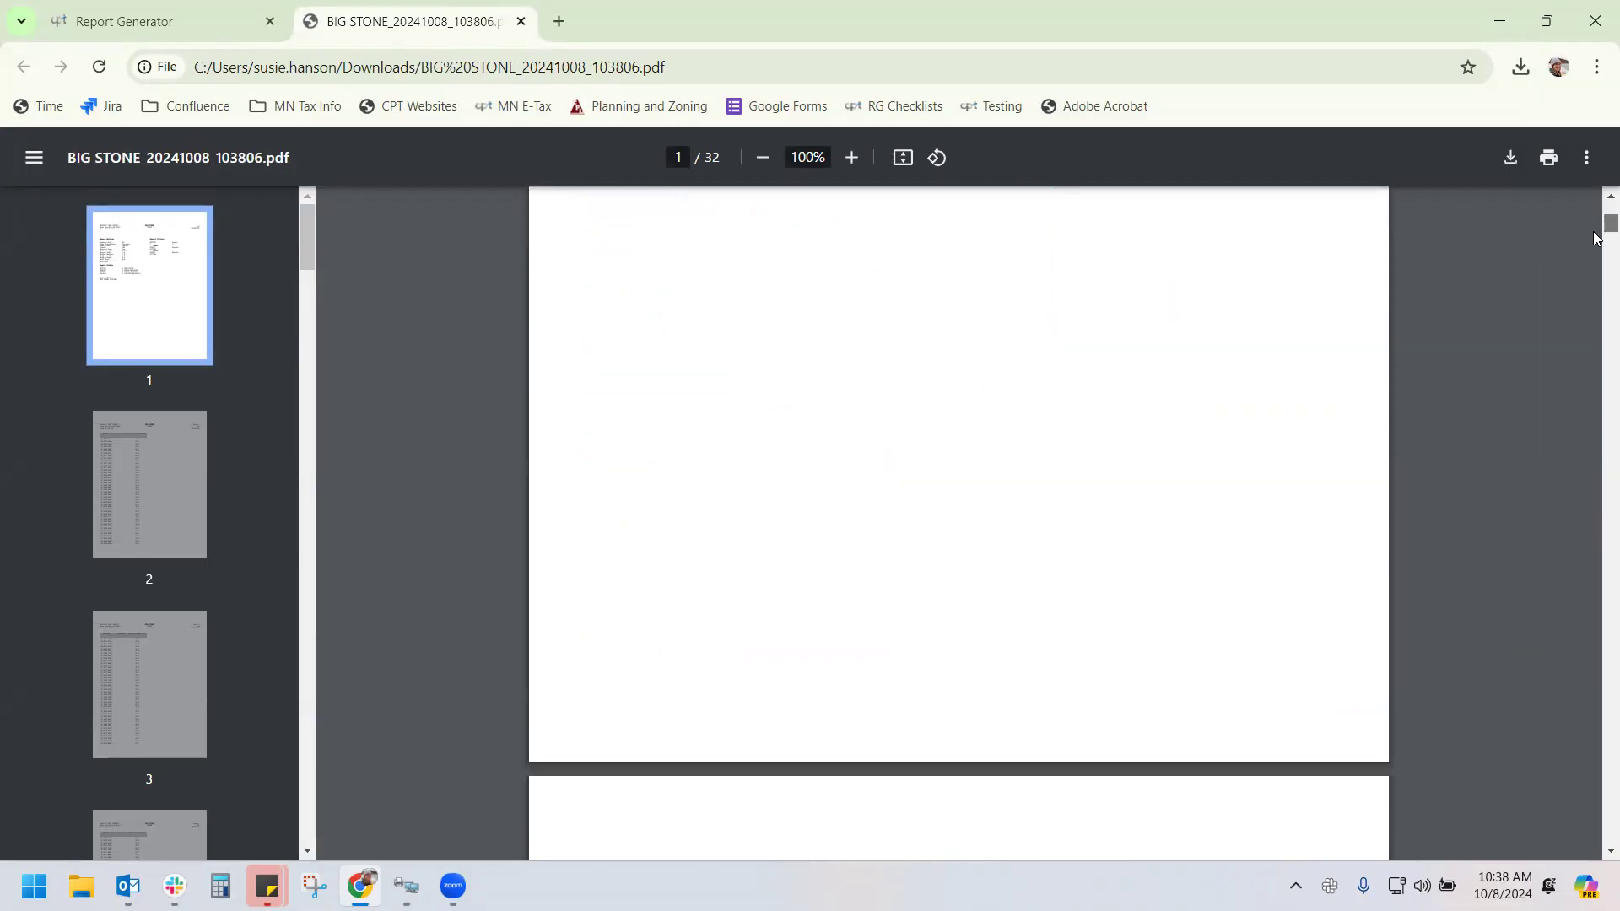
left_click_drag(1596, 368, 1584, 518)
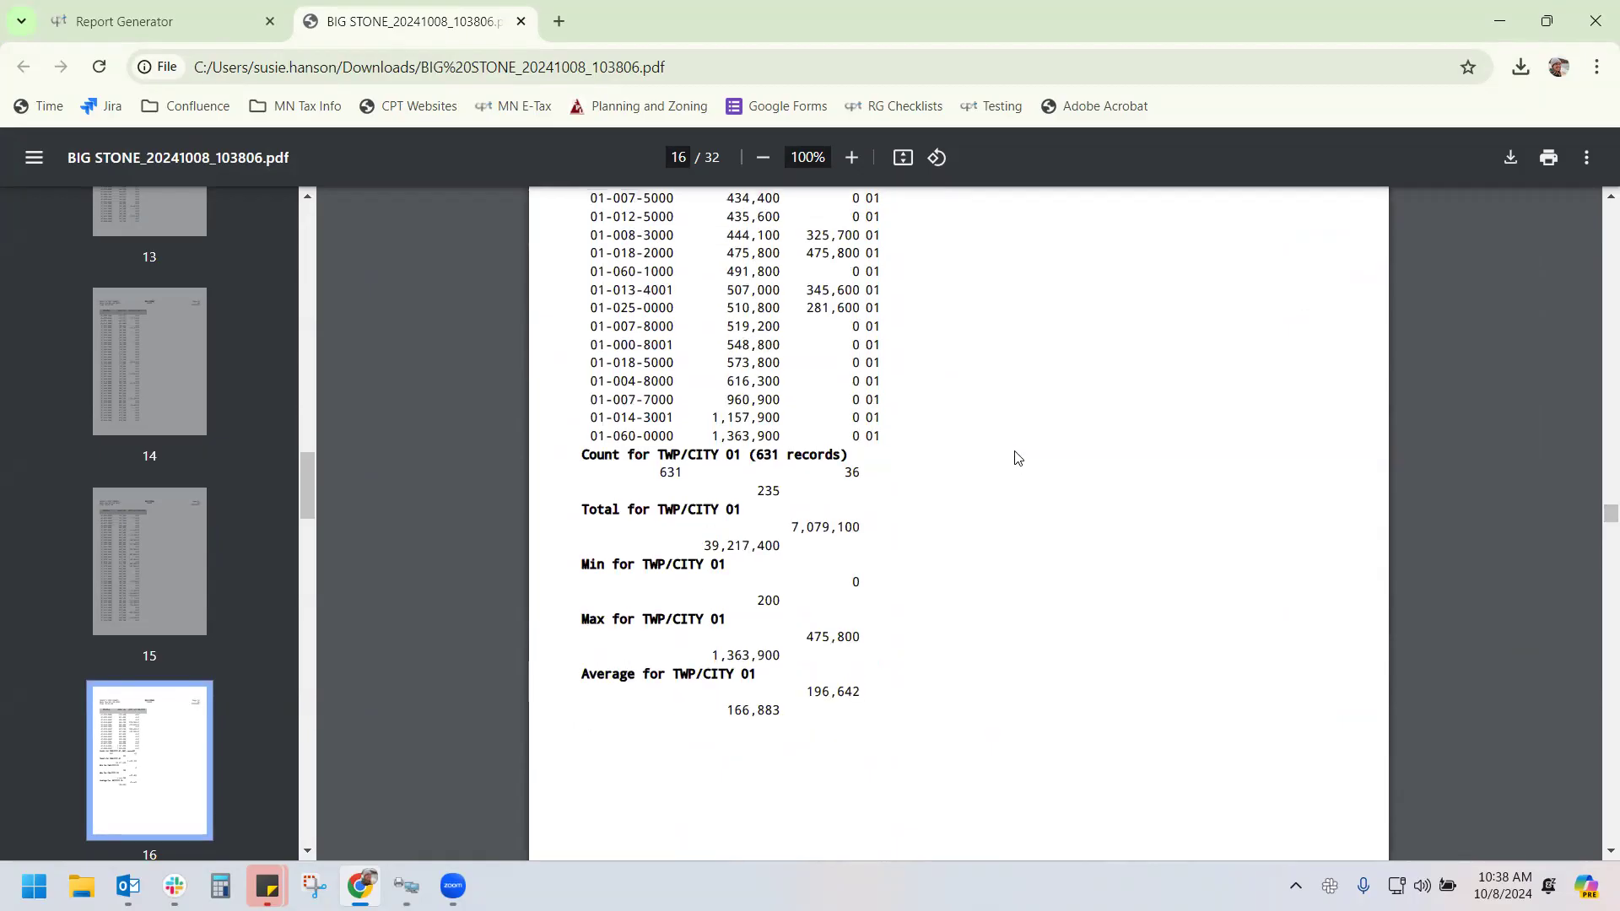
scroll(978, 456, "up", 1)
scroll(871, 536, "down", 1)
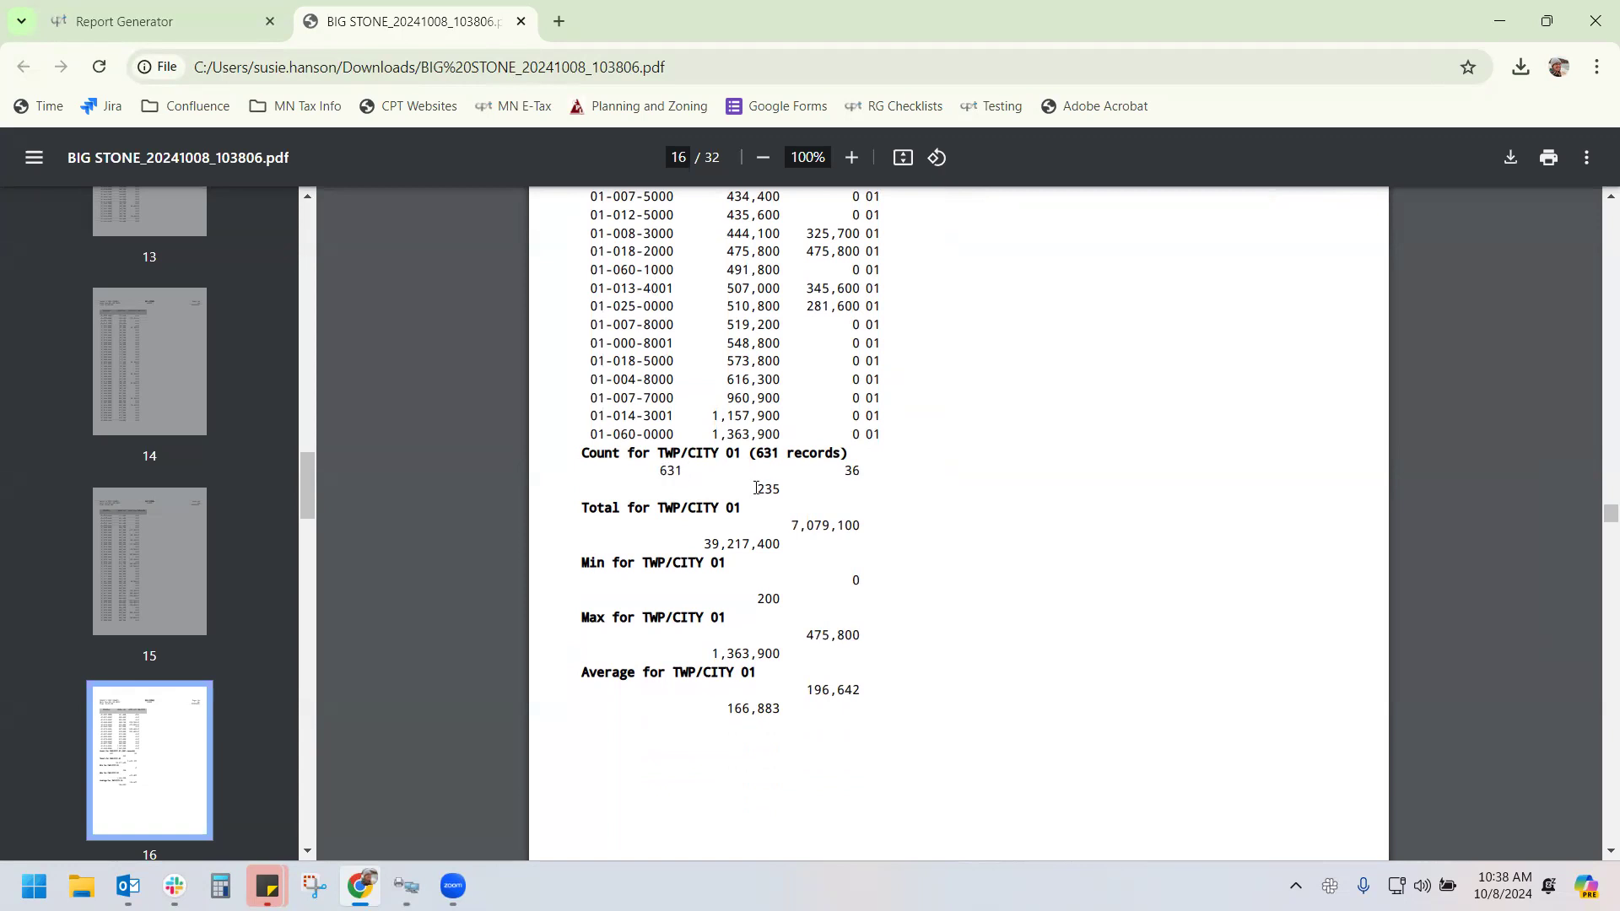
scroll(780, 489, "up", 2)
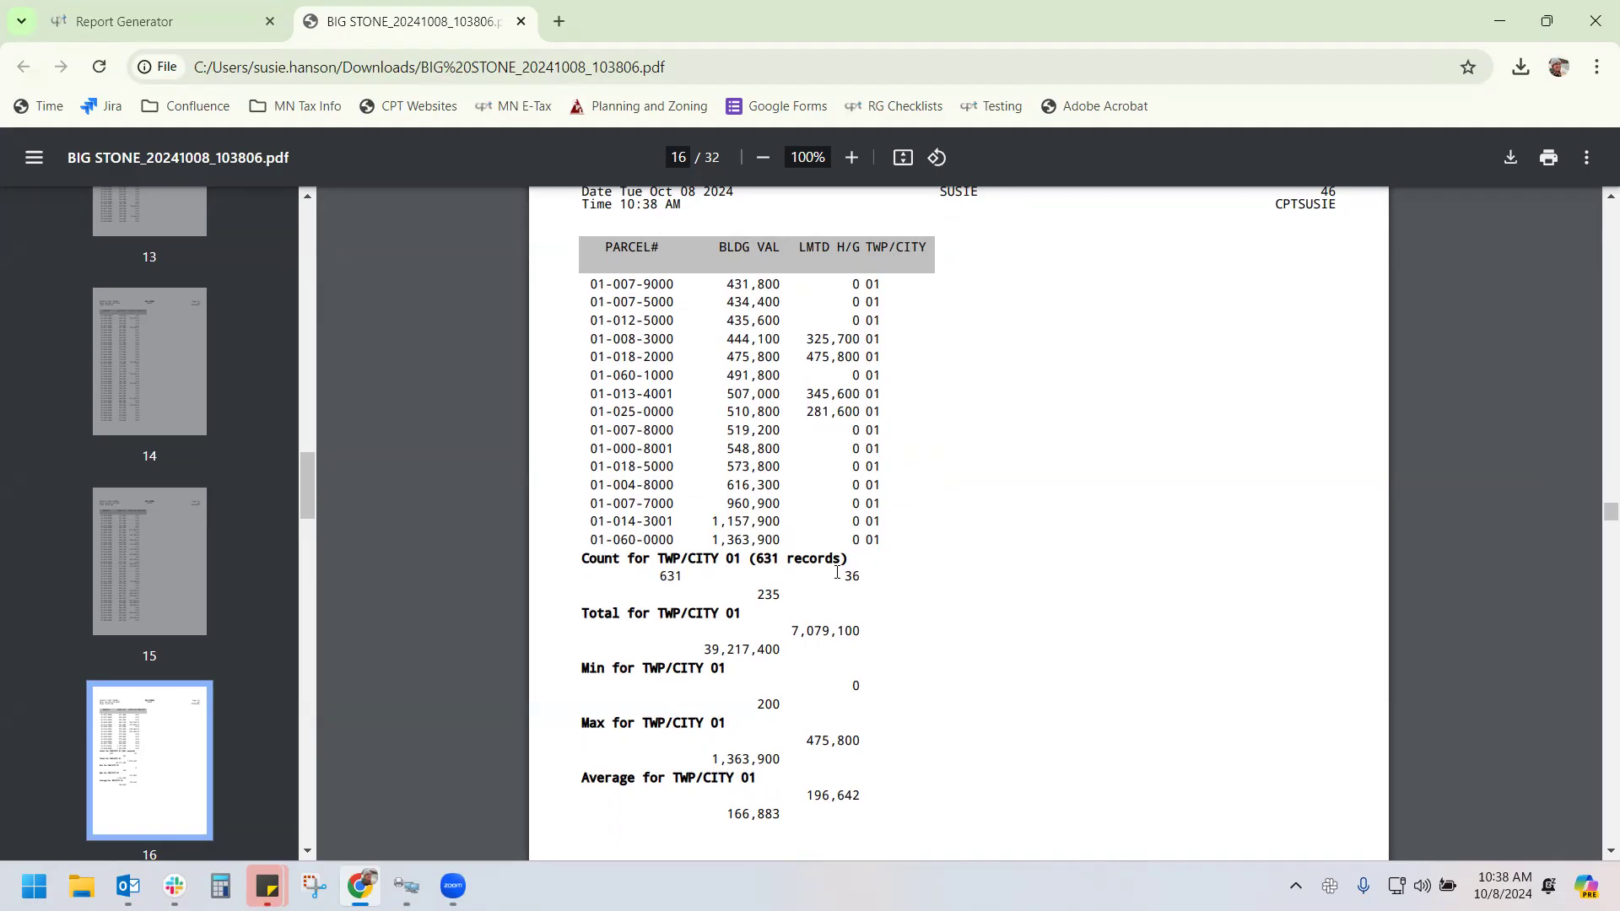
scroll(679, 579, "down", 1)
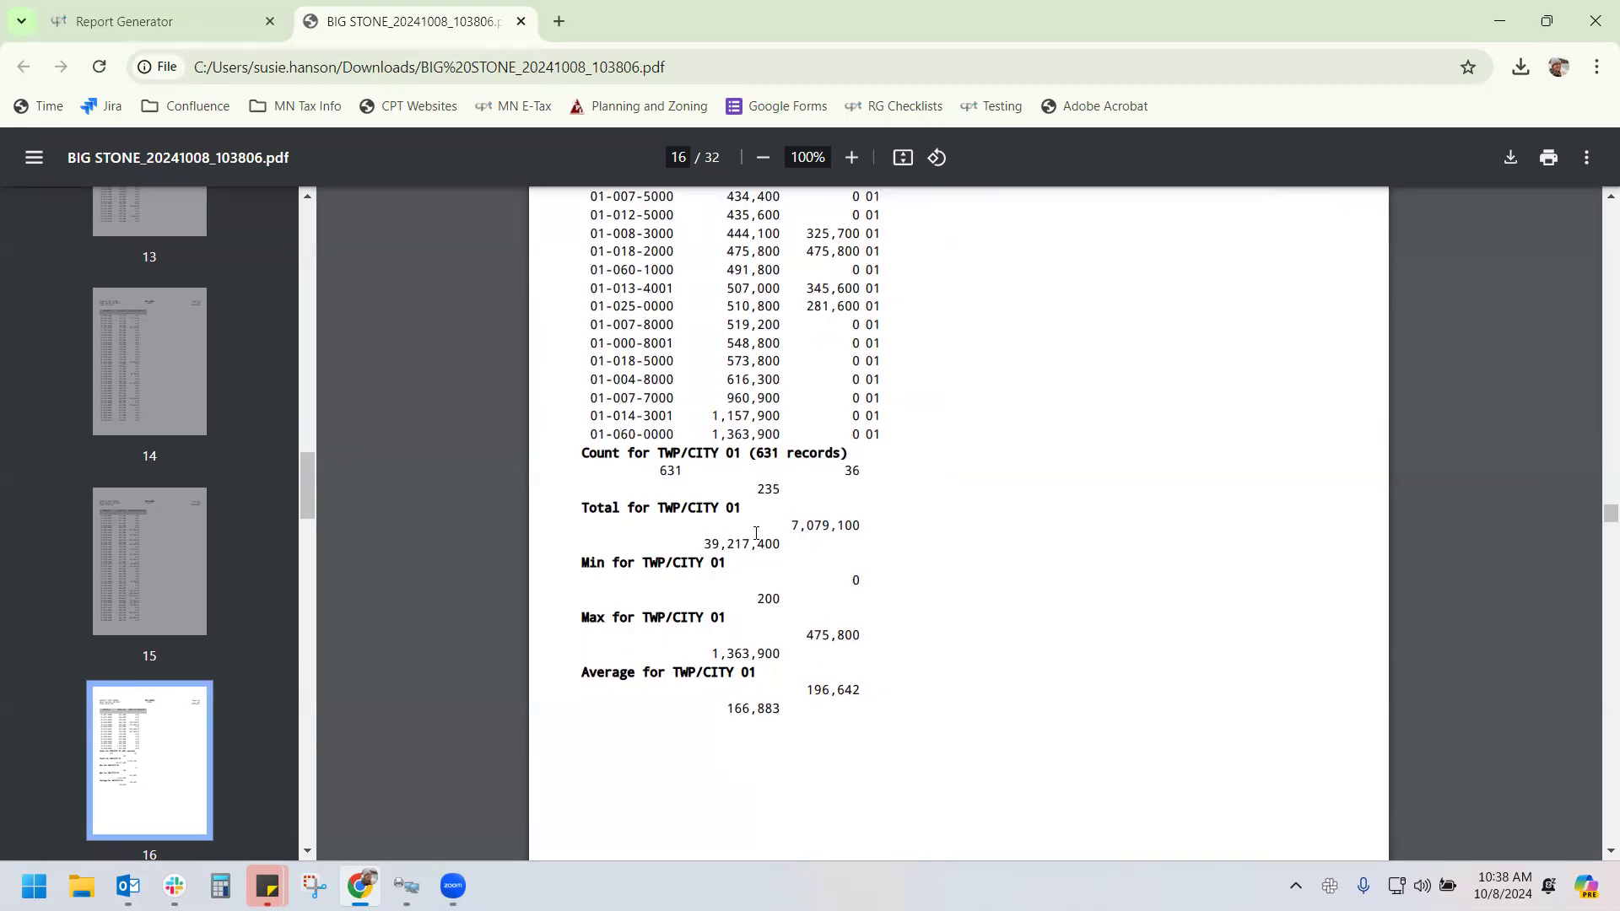
scroll(756, 533, "down", 1)
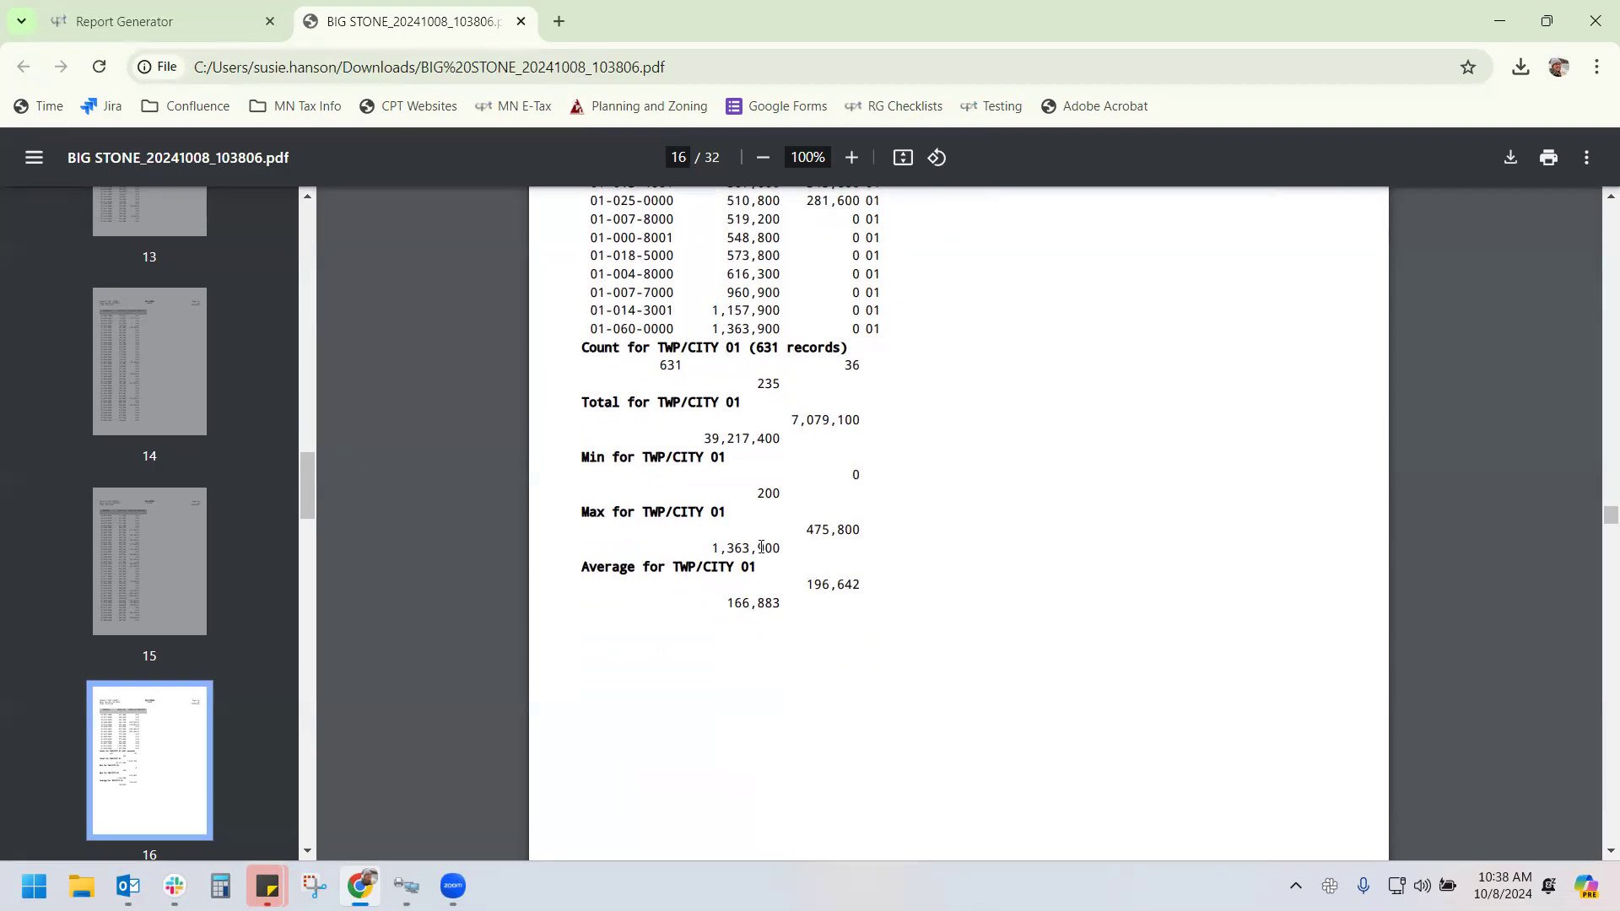
scroll(756, 548, "down", 1)
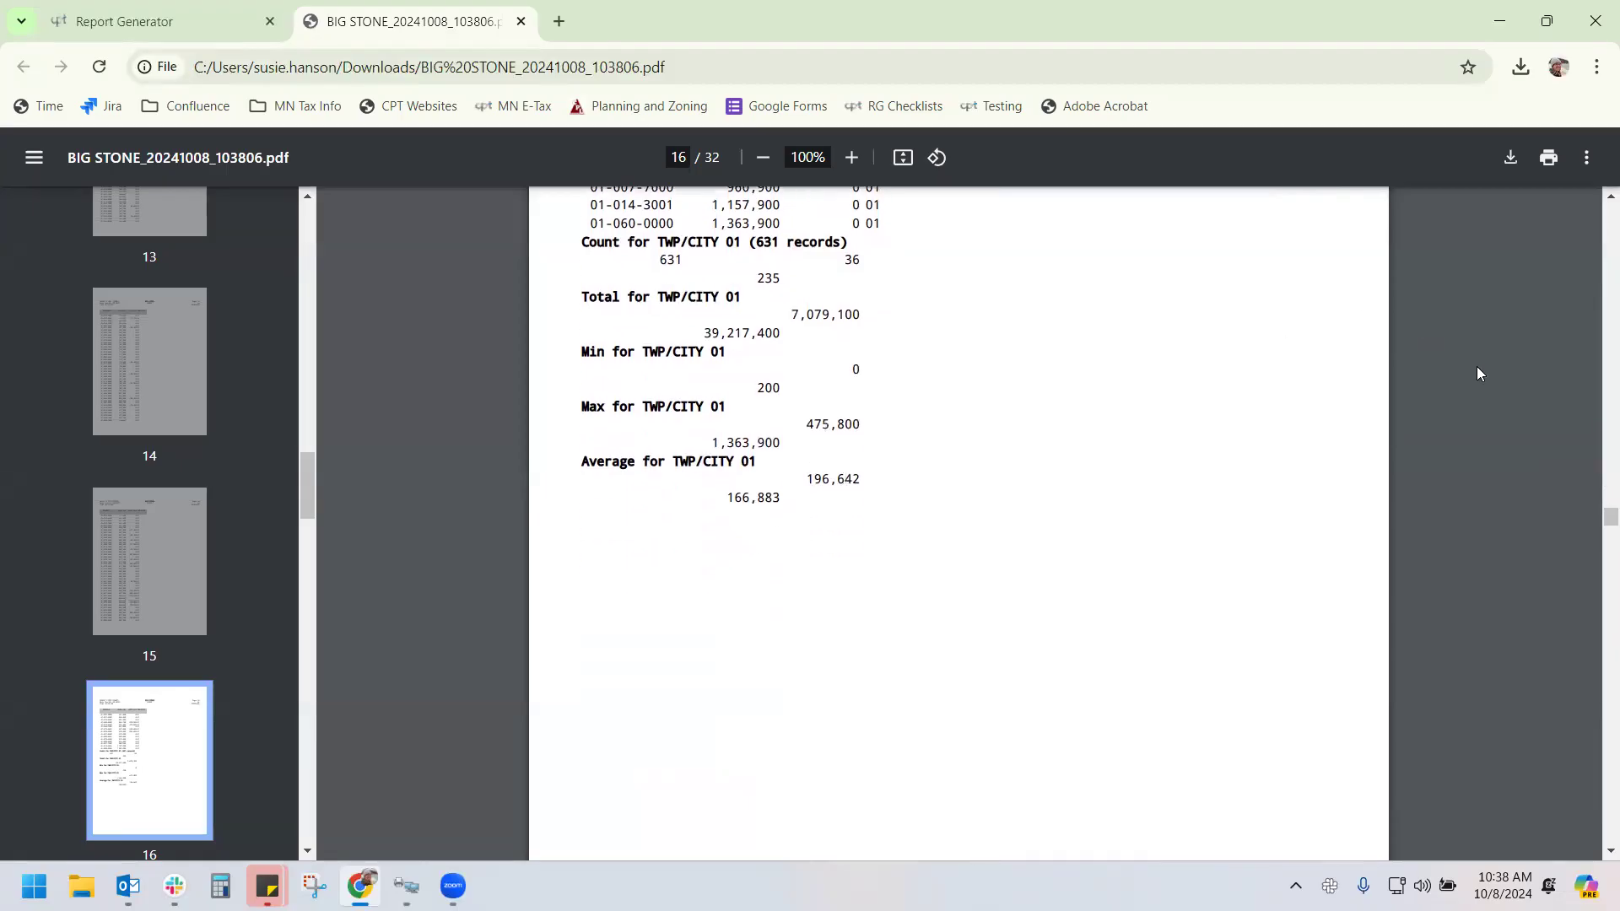
left_click_drag(1607, 521, 1601, 844)
scroll(1087, 607, "up", 4)
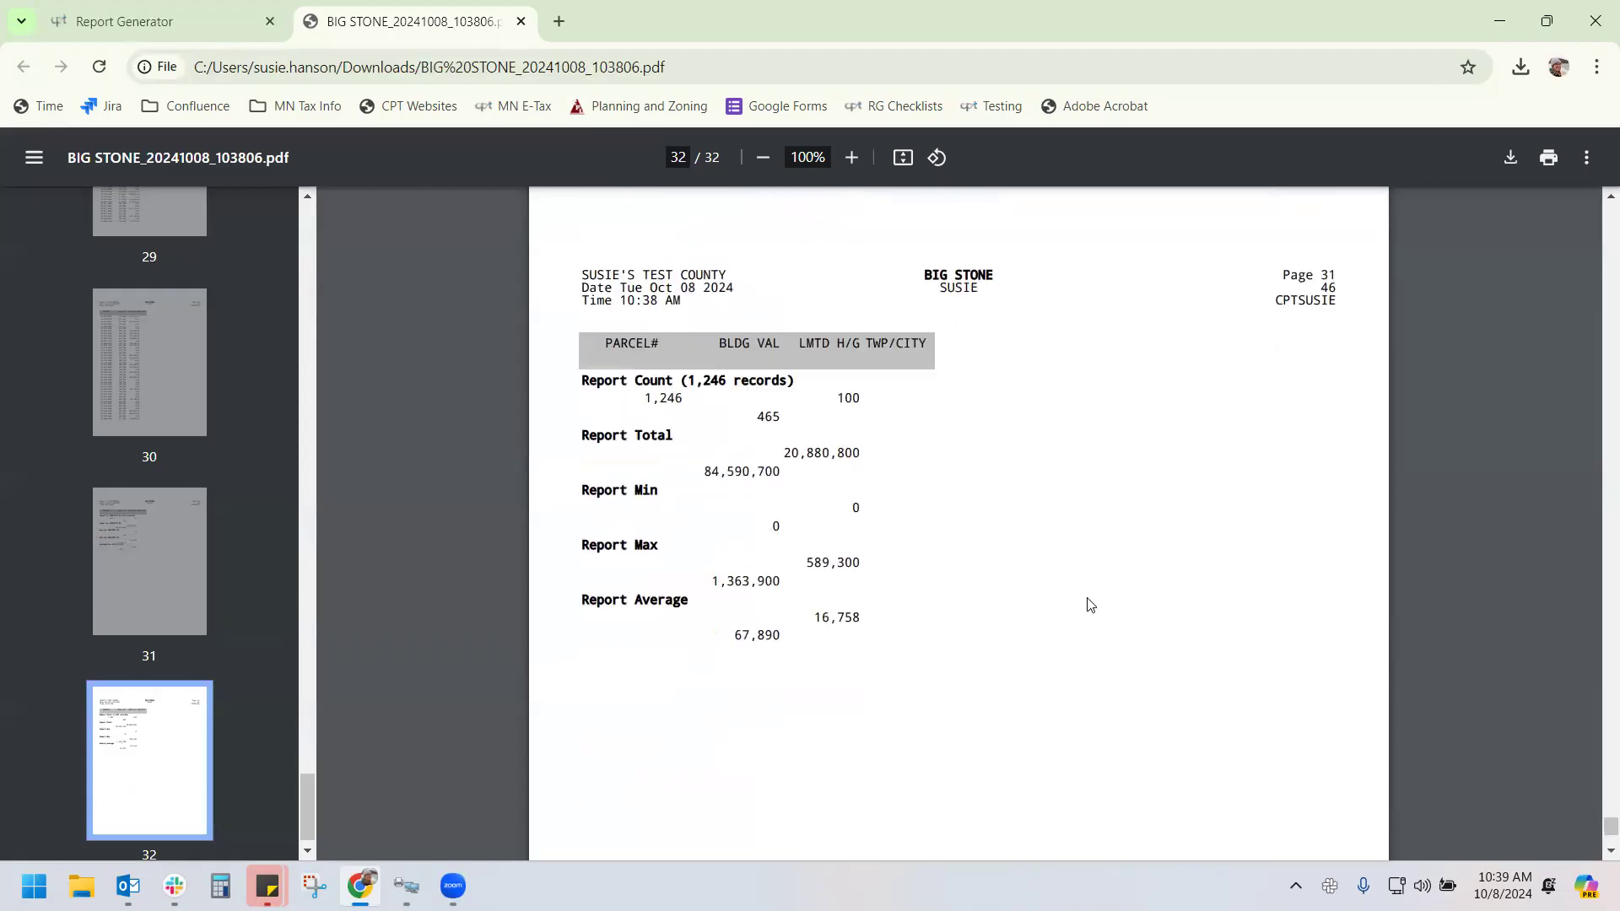
scroll(1088, 605, "up", 10)
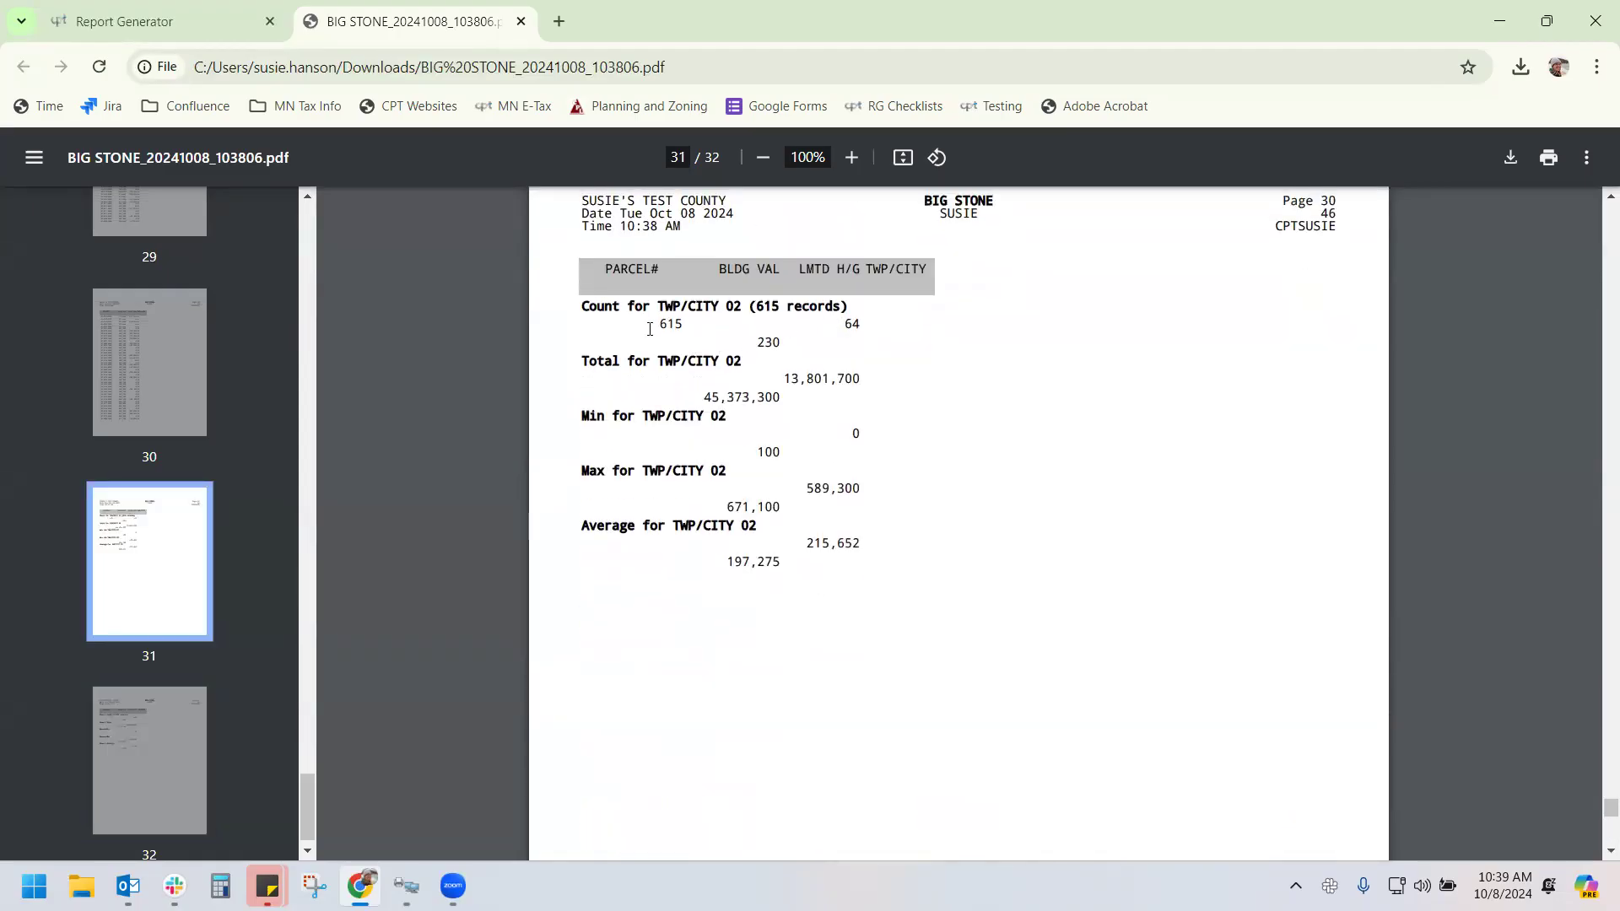
scroll(815, 519, "down", 10)
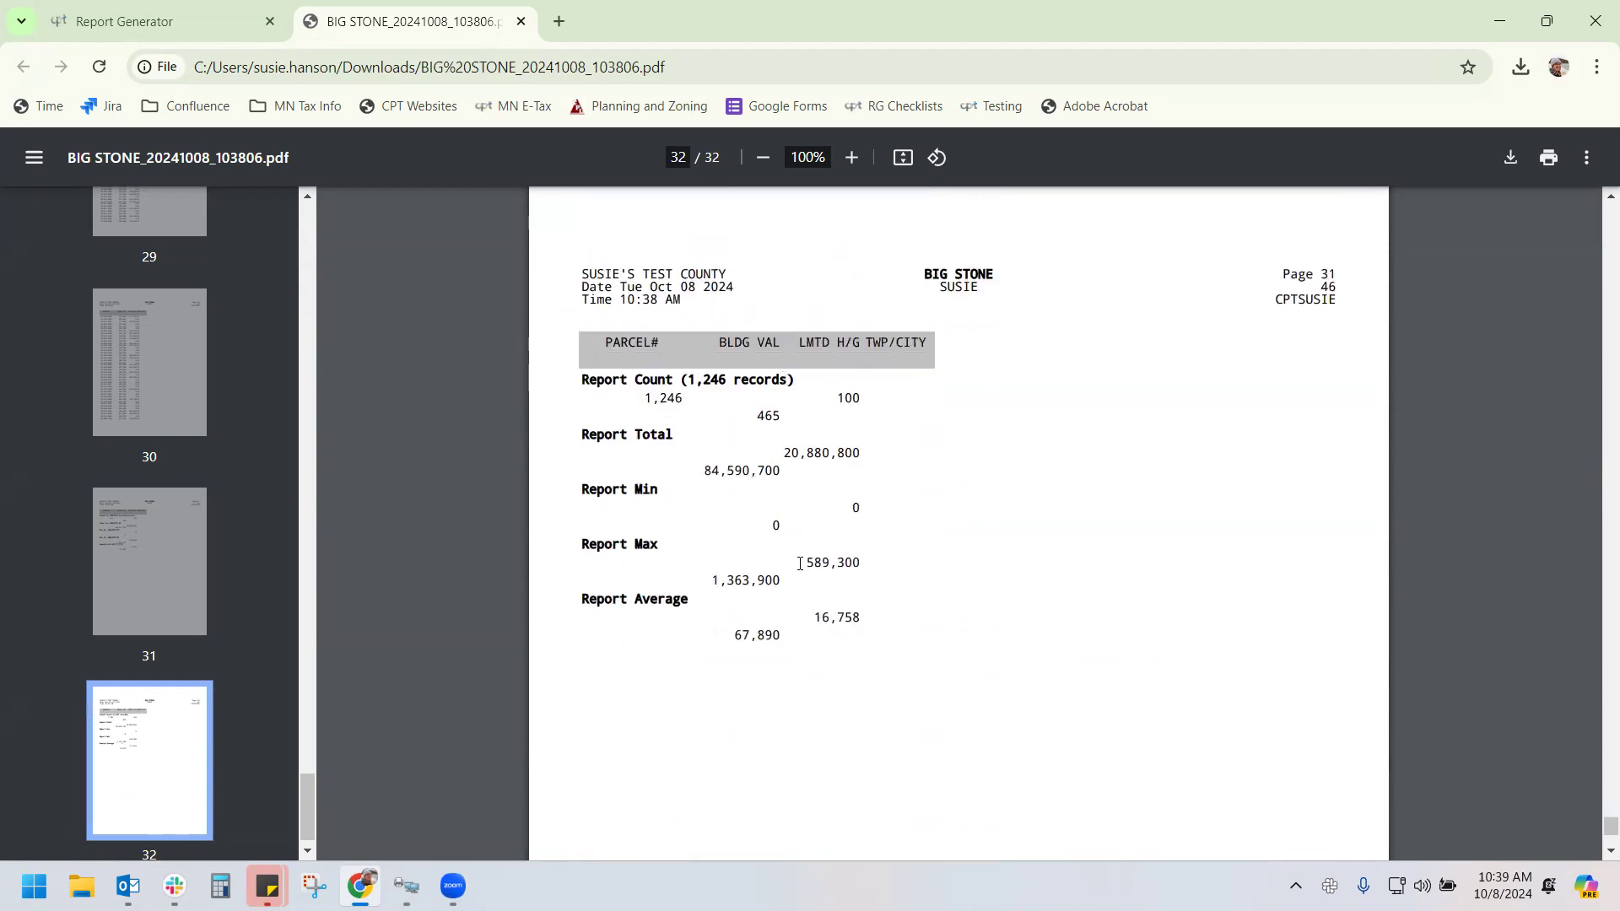
scroll(797, 559, "up", 10)
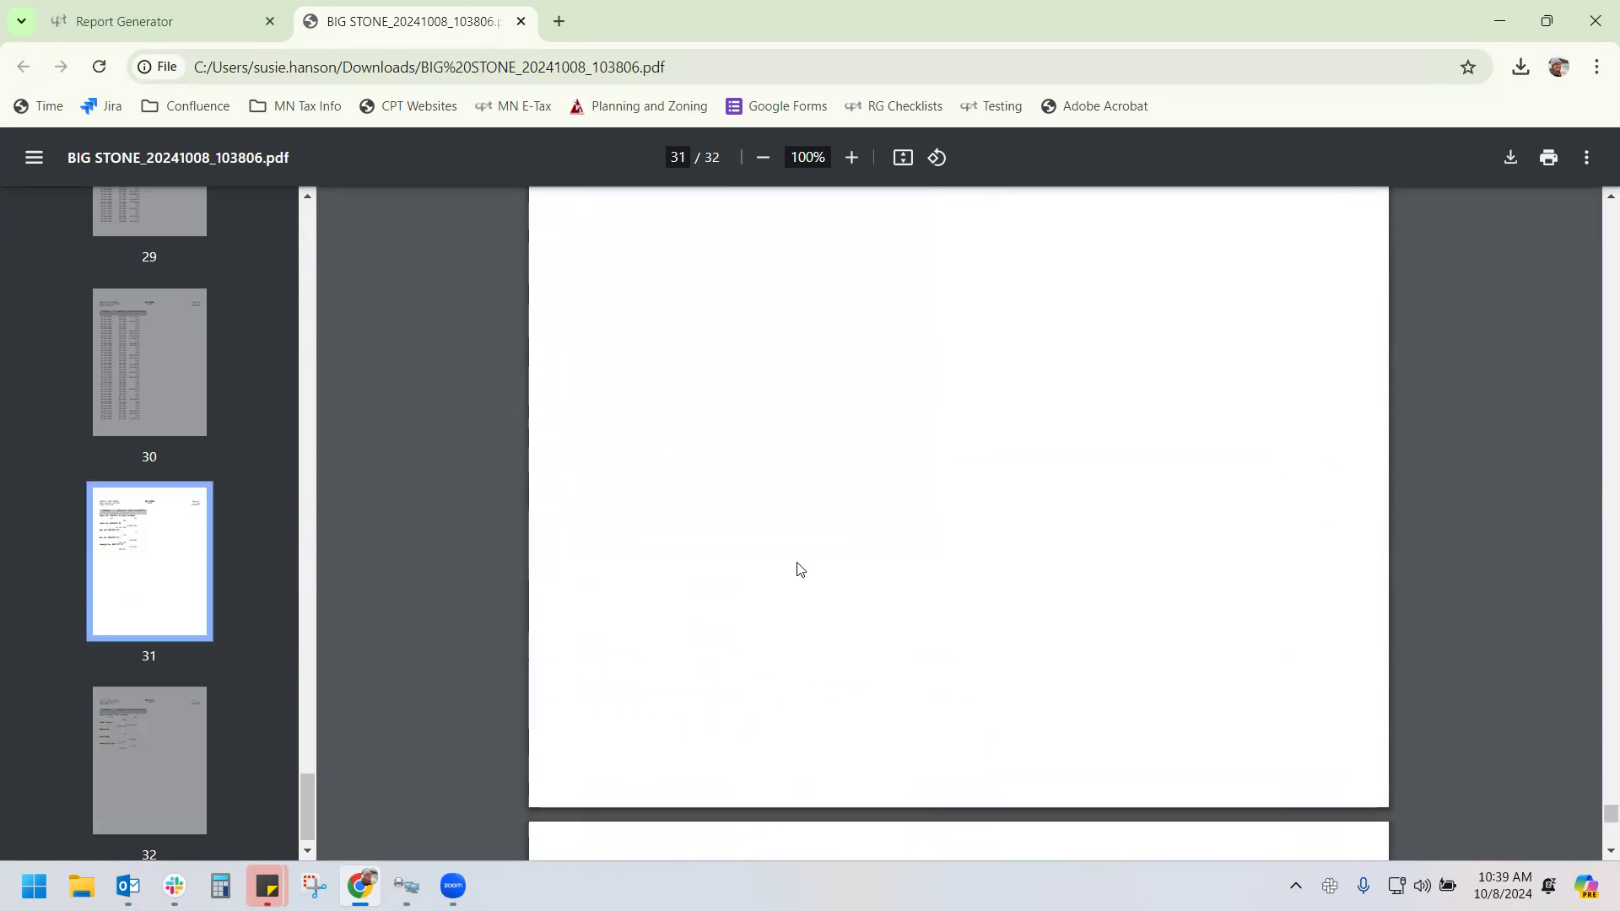
scroll(797, 557, "up", 3)
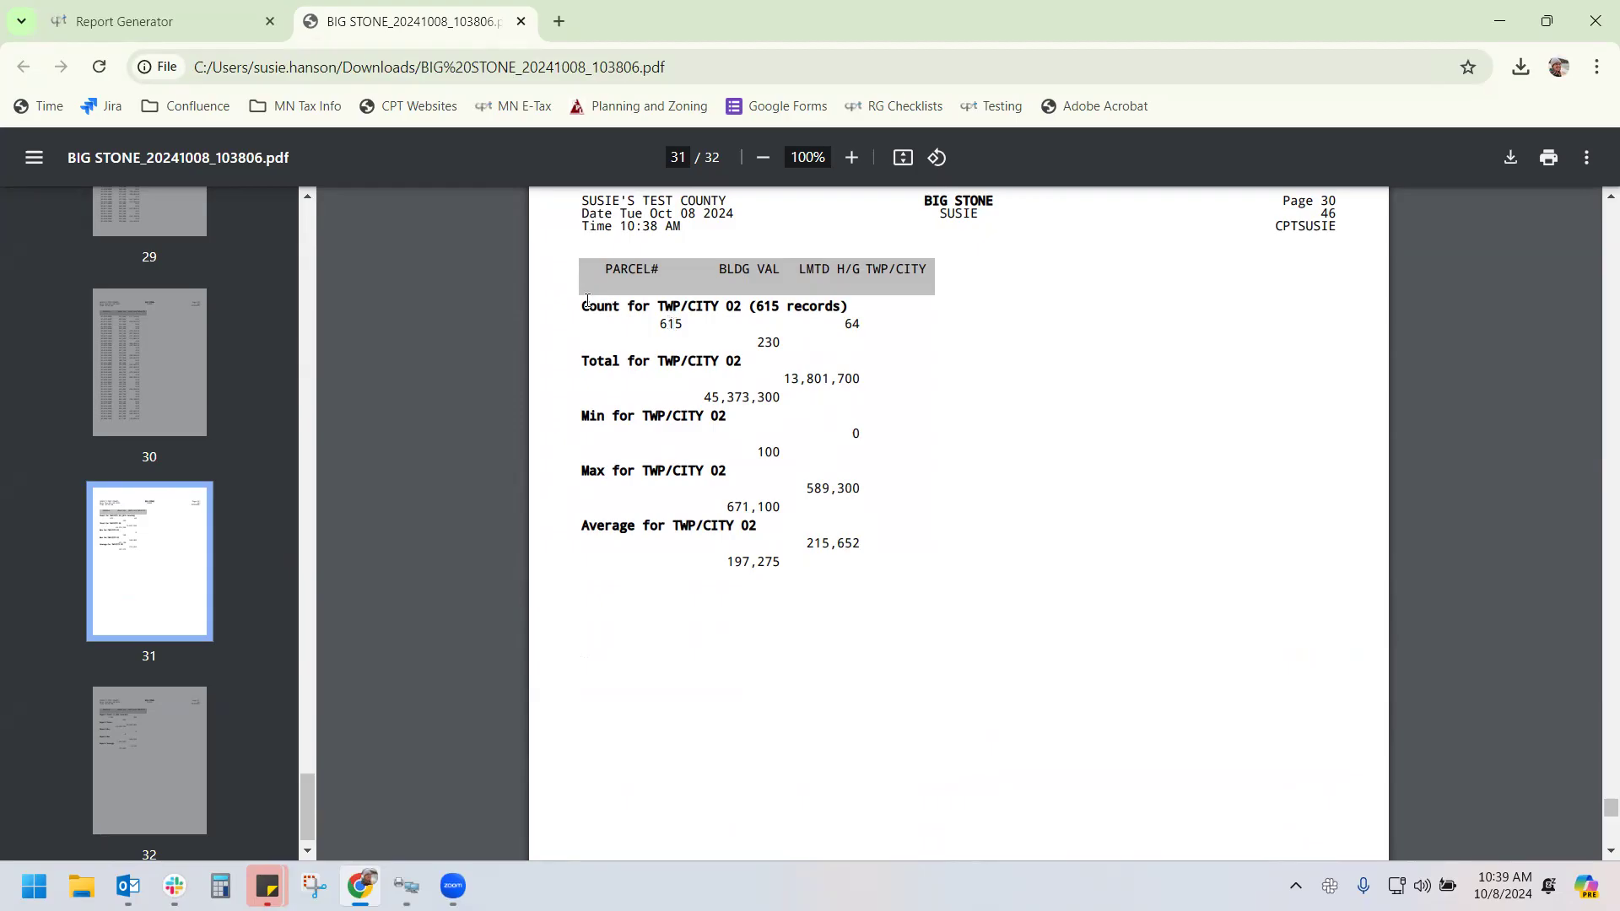
left_click(211, 20)
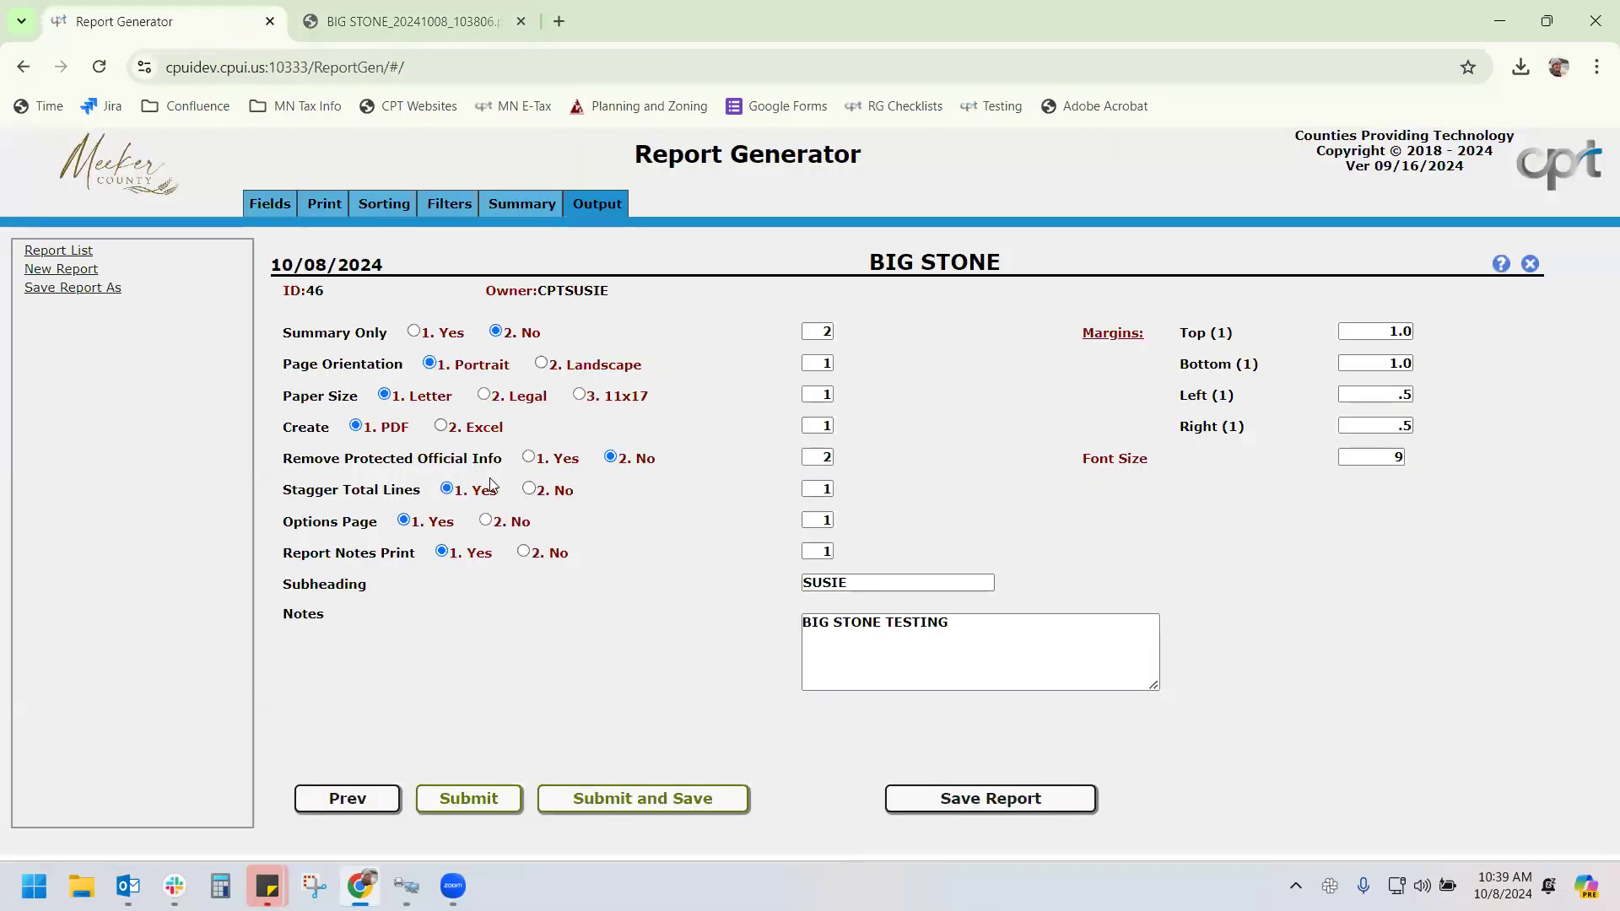
Set Stagger Total Lines to No and rerun BIG STONE, opening the new 67.1 KB, 32-page PDF
left_click(529, 489)
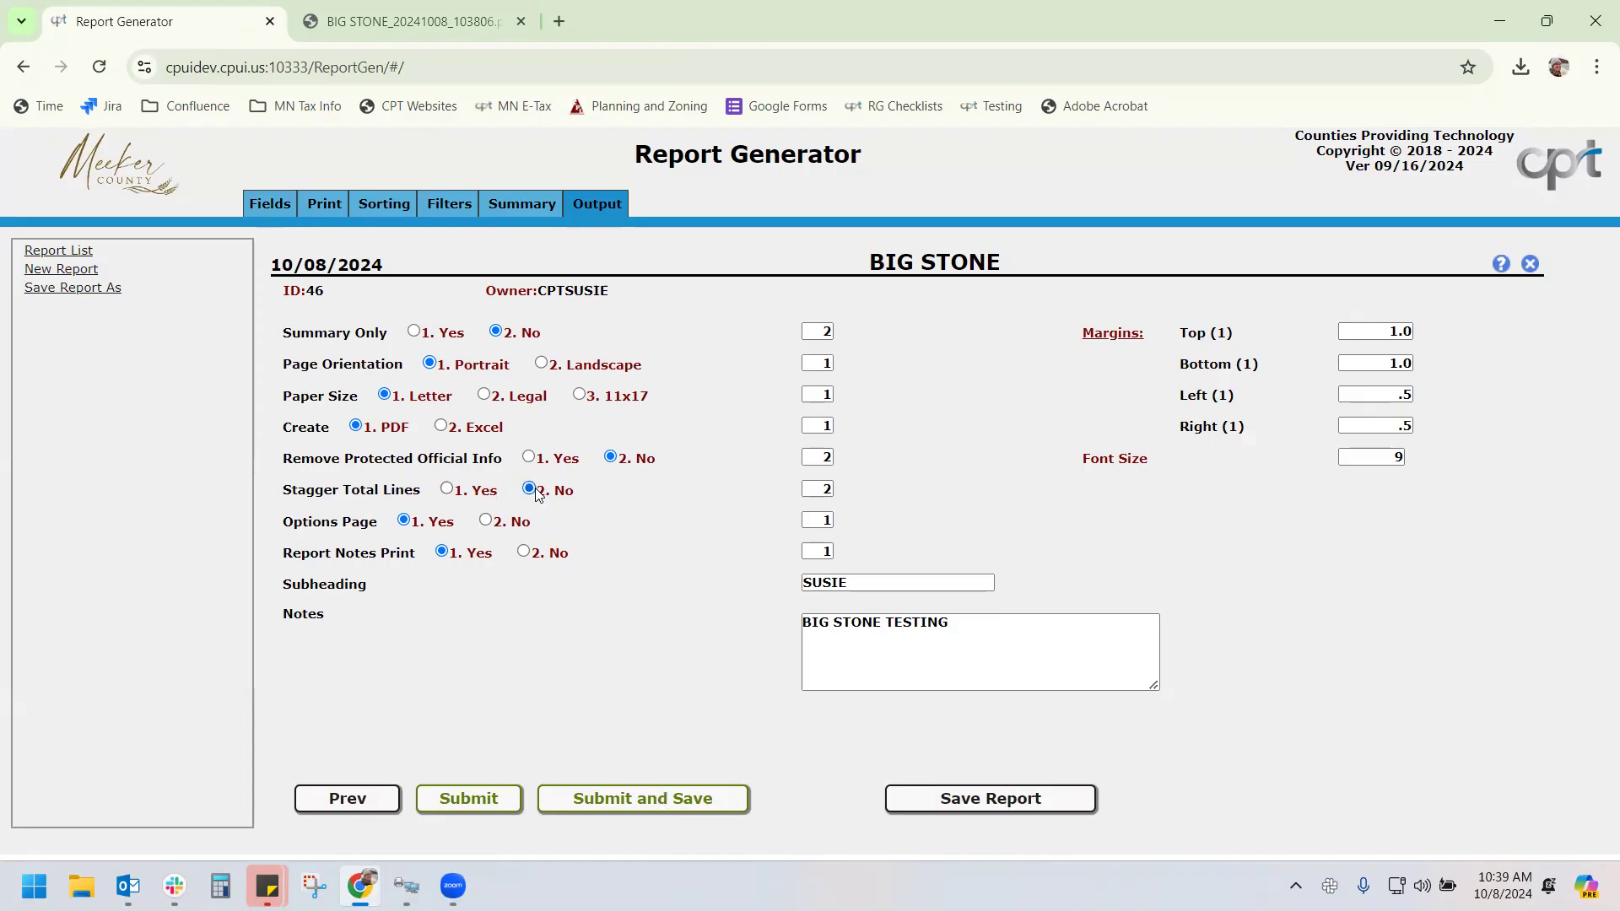
left_click(630, 798)
left_click(792, 544)
left_click(743, 707)
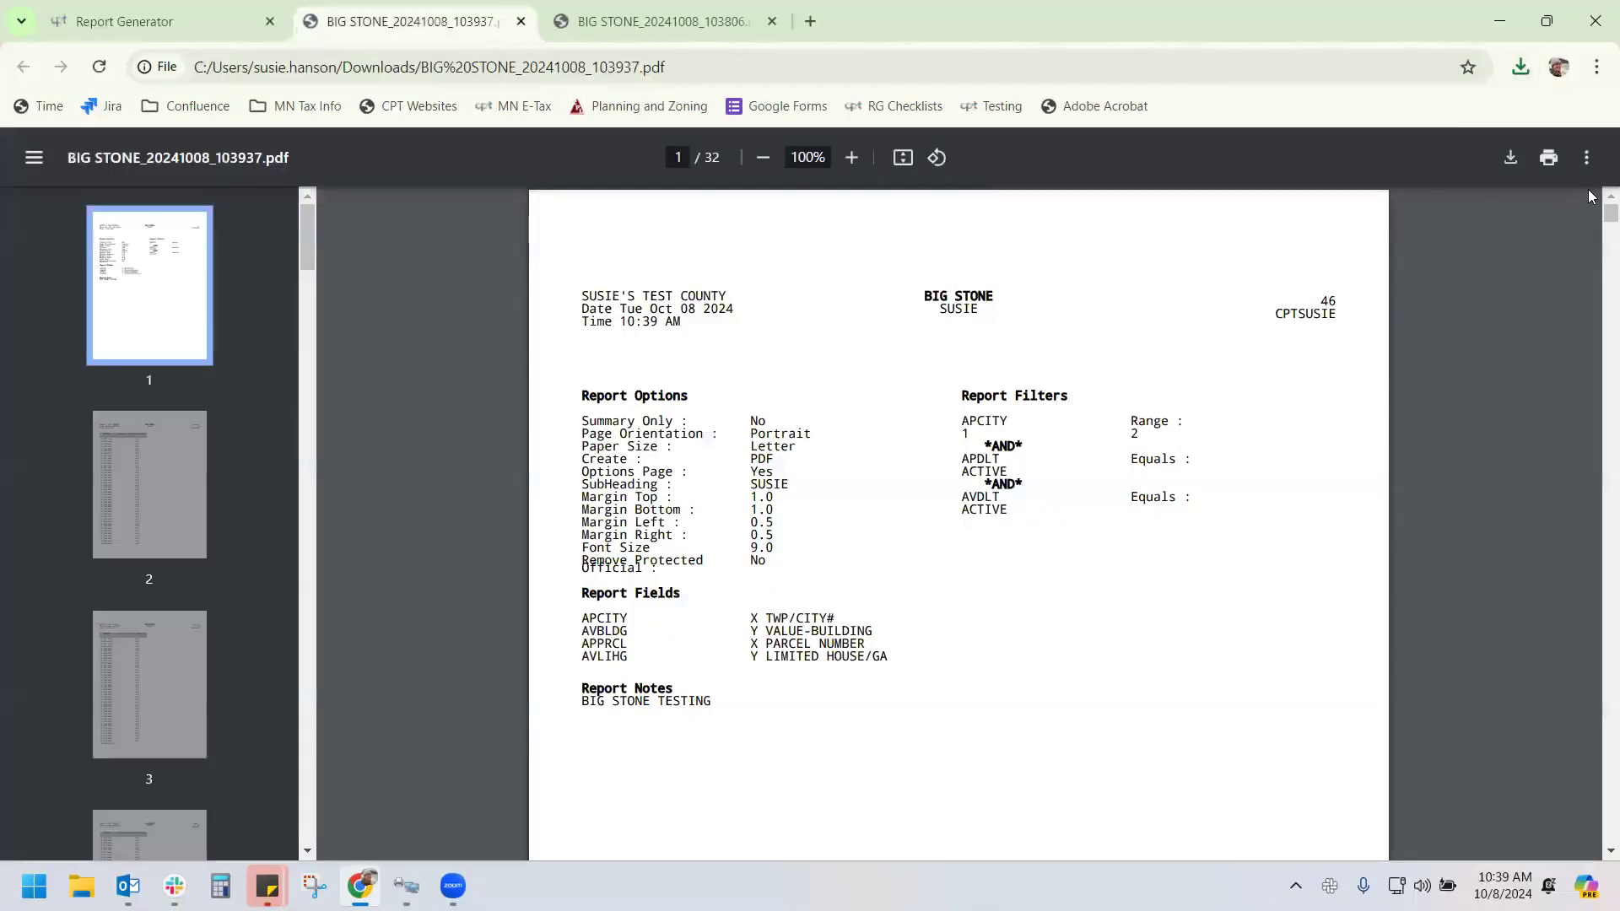
left_click_drag(1611, 213, 1567, 783)
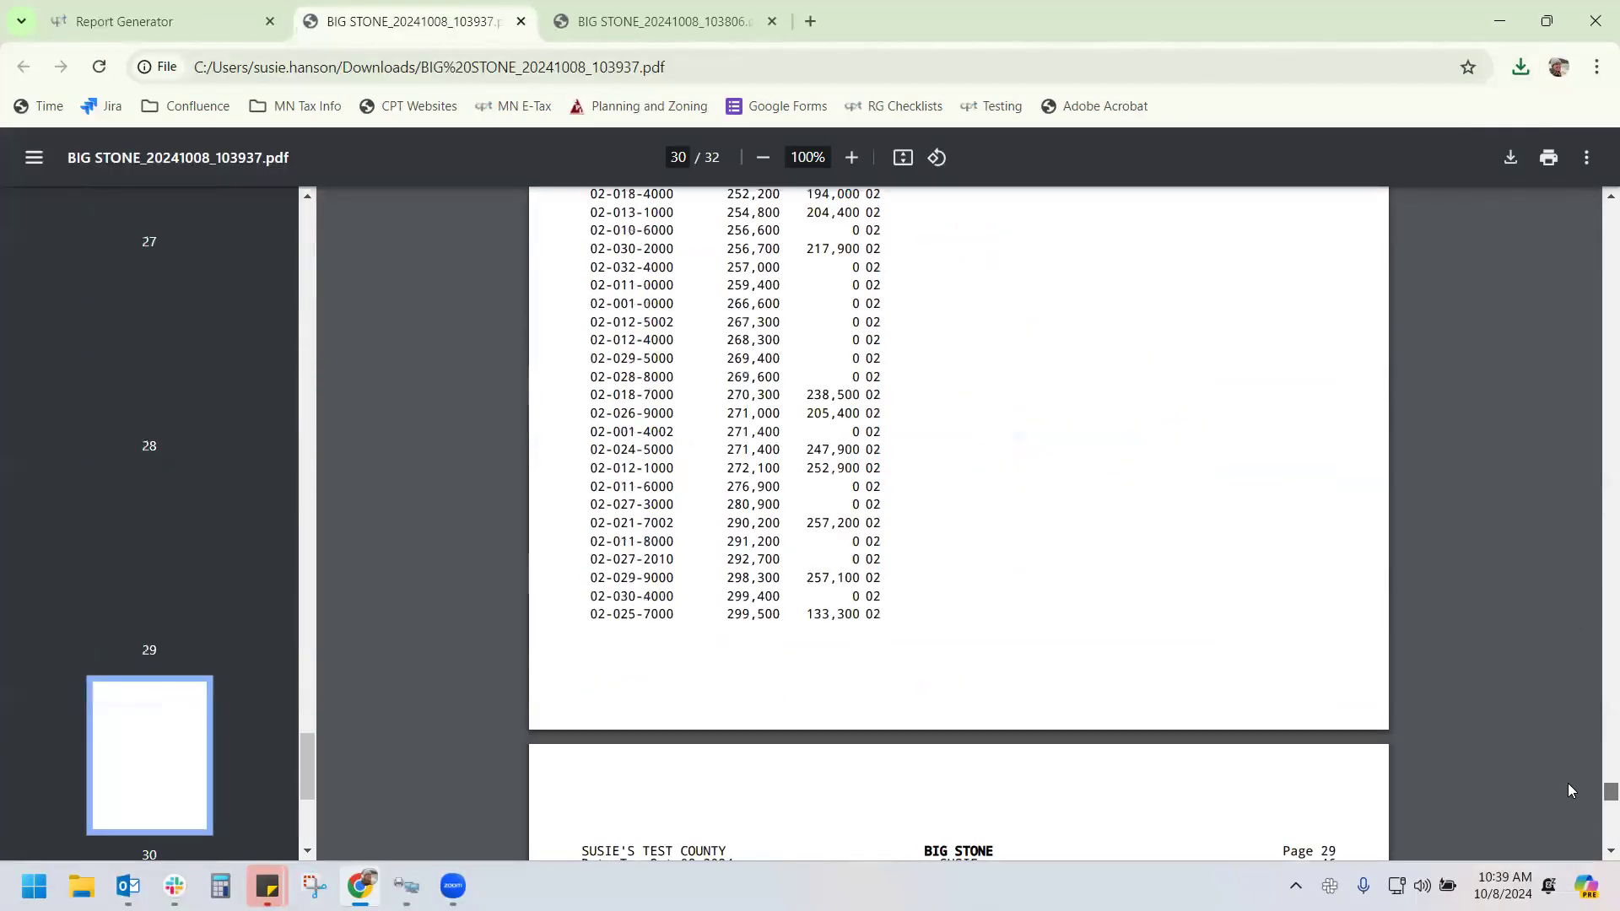
Bring page 32 into view with single-line totals: 1,246 records, 84,590,700 and 20,880,800
scroll(783, 445, "up", 10)
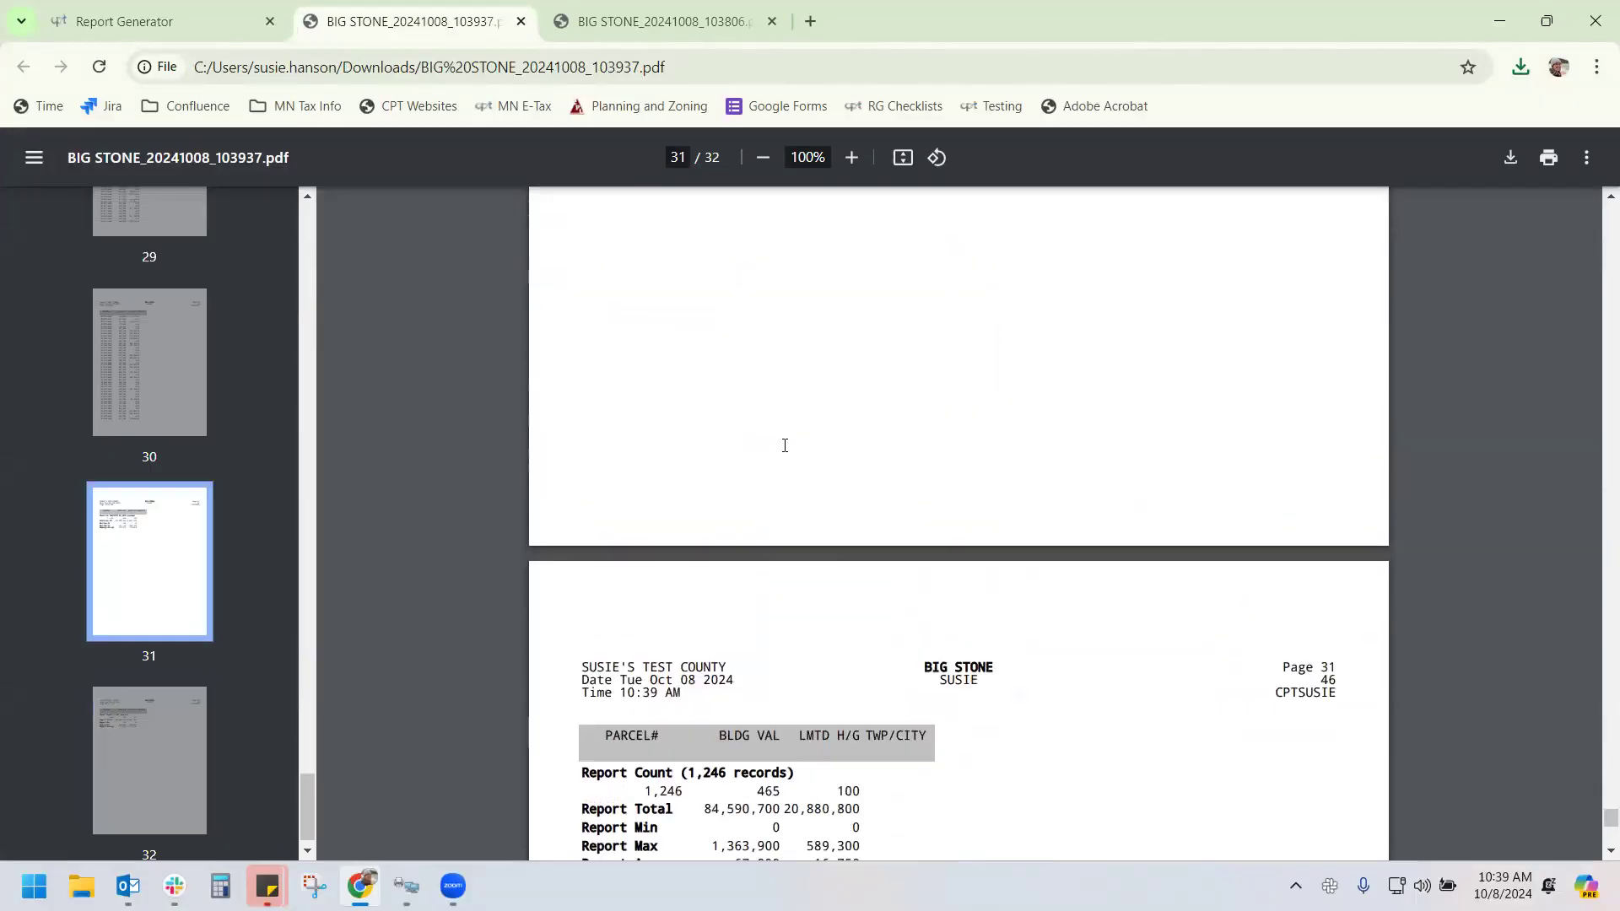
scroll(786, 449, "down", 9)
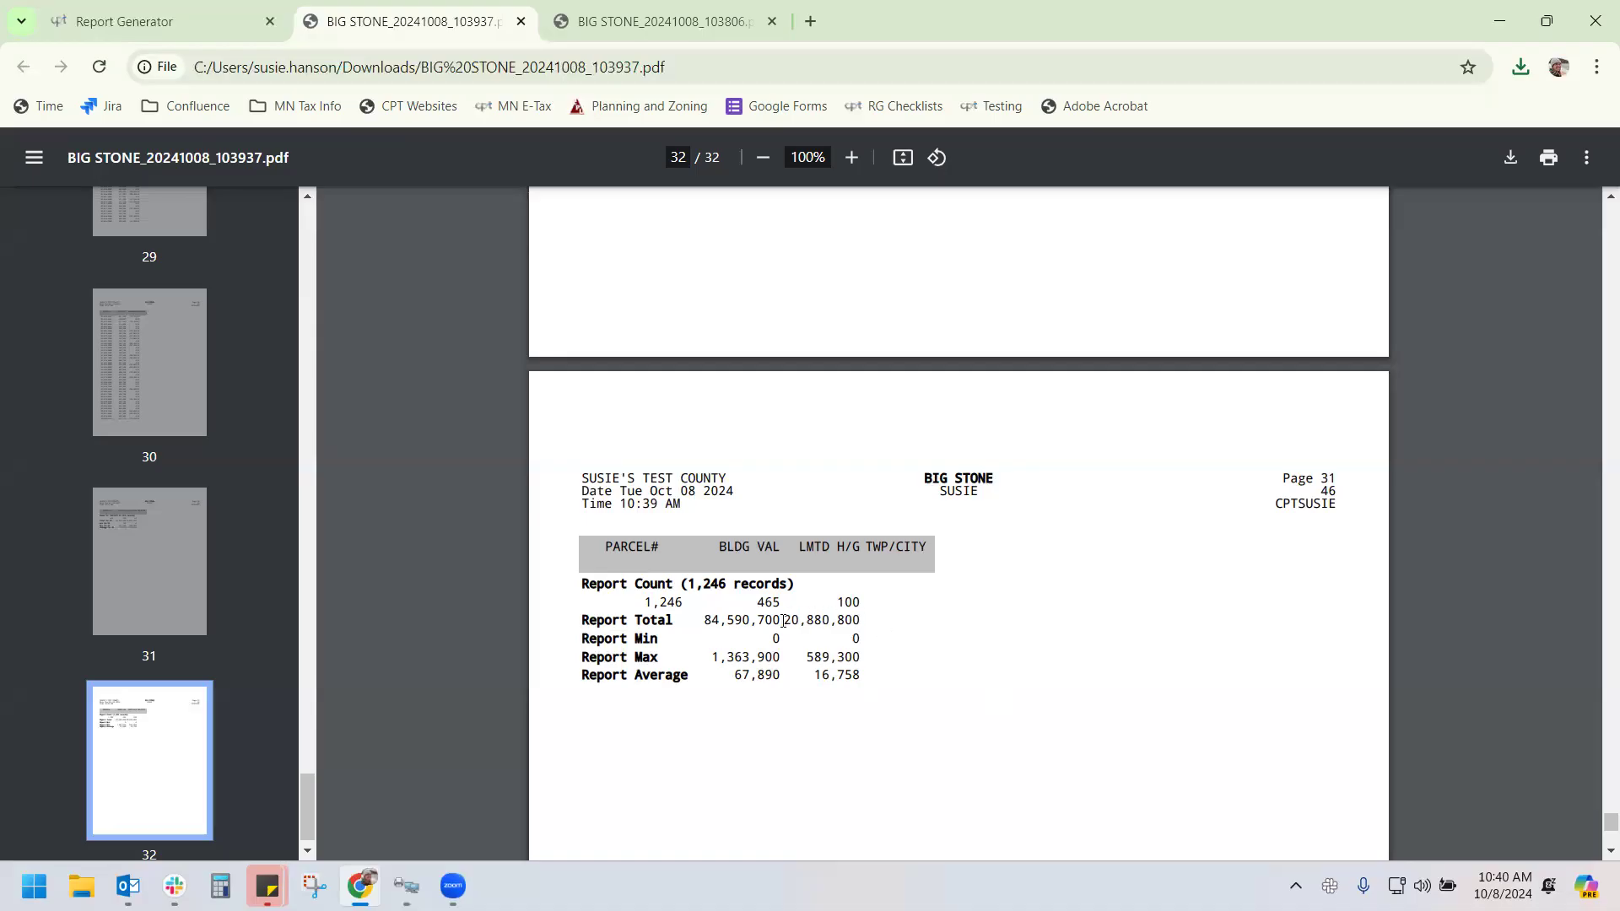
Check page 32 totals in the 103806 BIG STONE PDF, then go back to the Report Generator
left_click(702, 25)
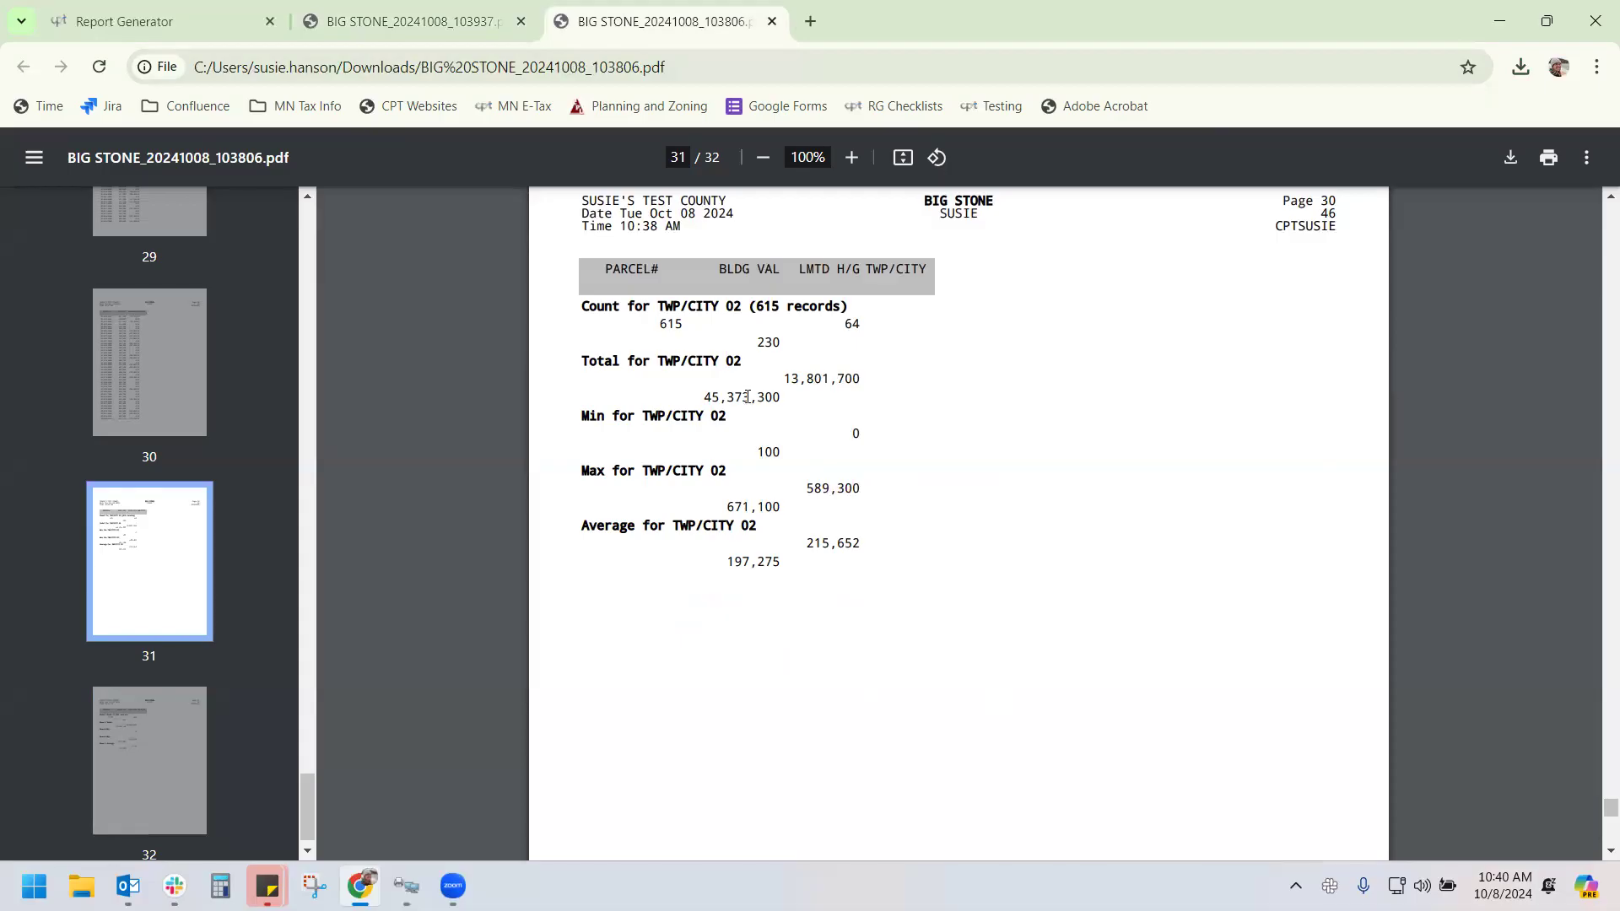
left_click_drag(1599, 808, 1599, 852)
scroll(1124, 683, "up", 4)
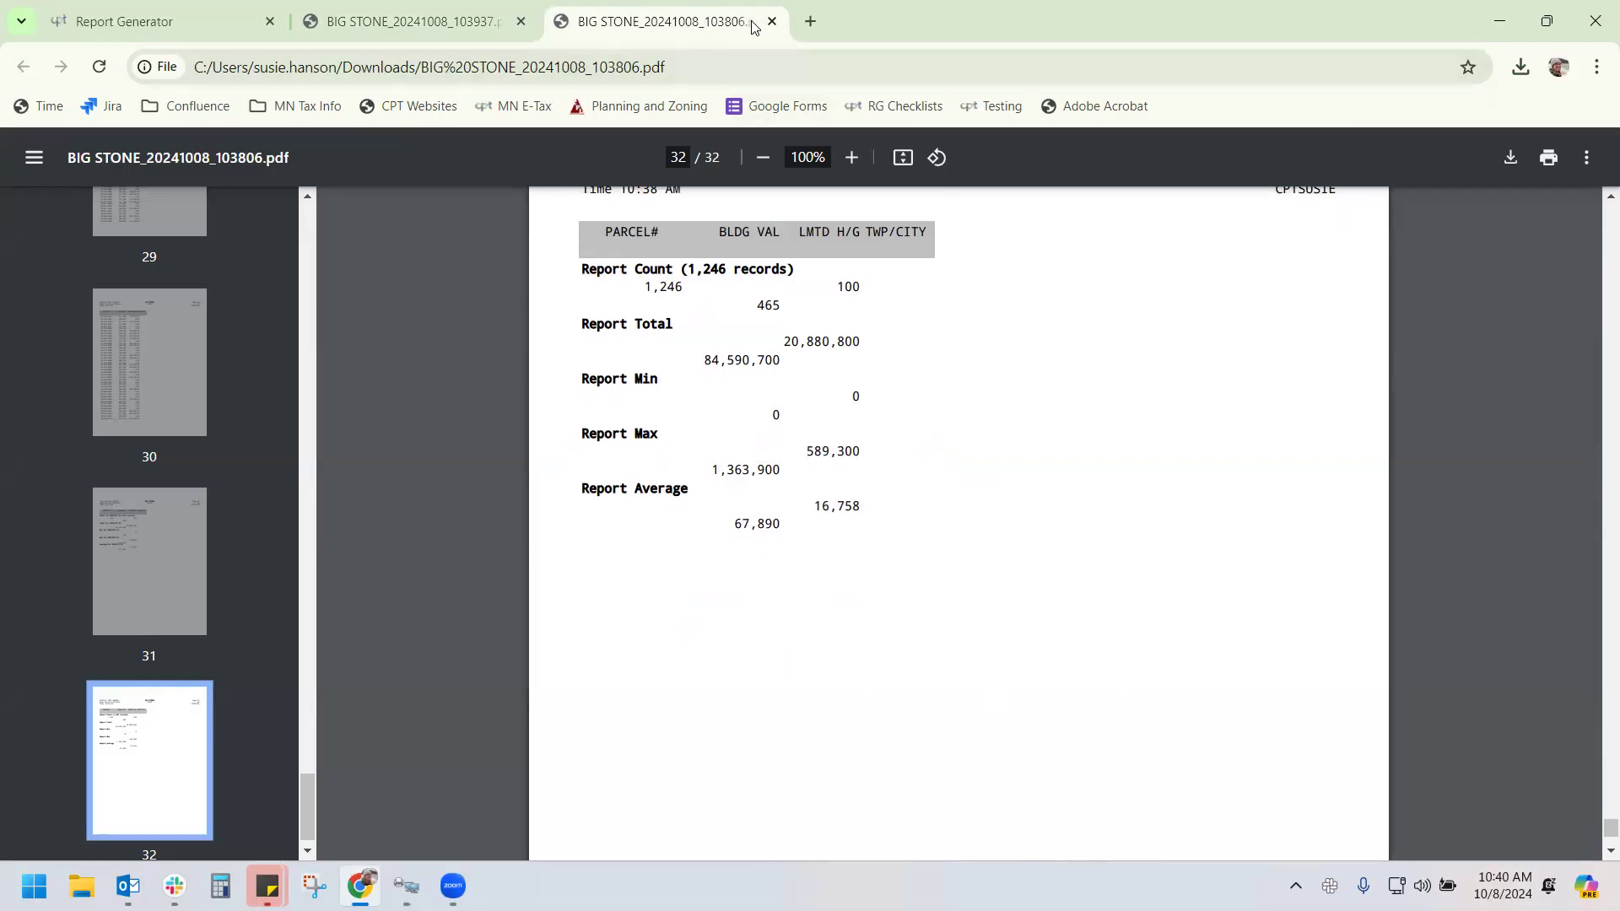
left_click(189, 23)
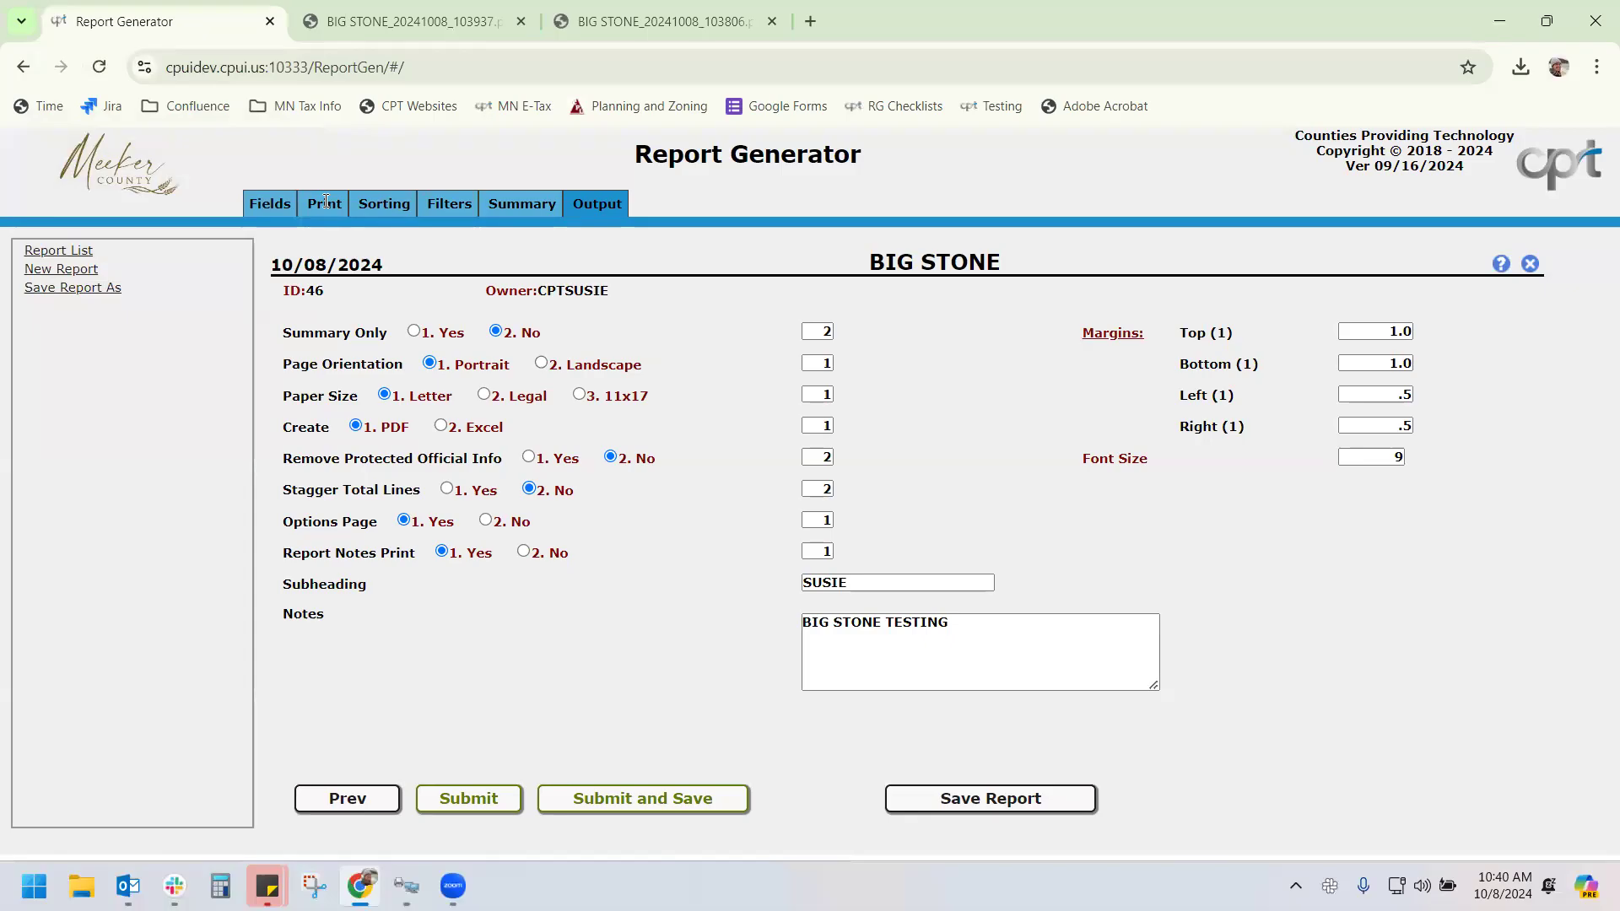
Set the building value column width to 15 and regenerate BIG STONE for TWP/CITY 1–2
left_click(325, 201)
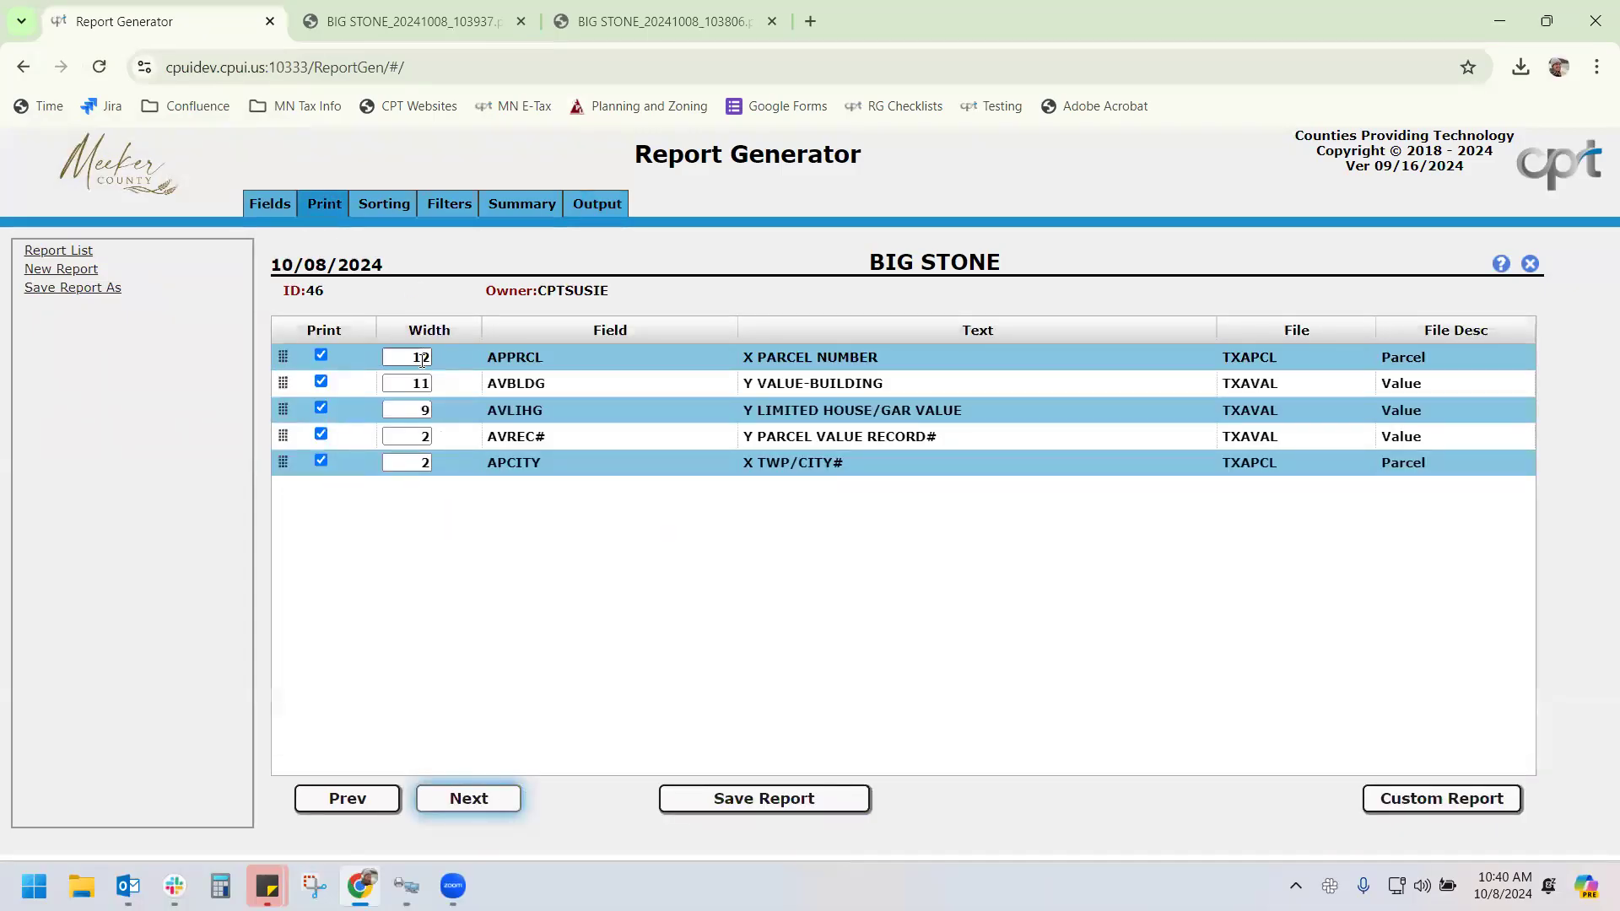
left_click(422, 383)
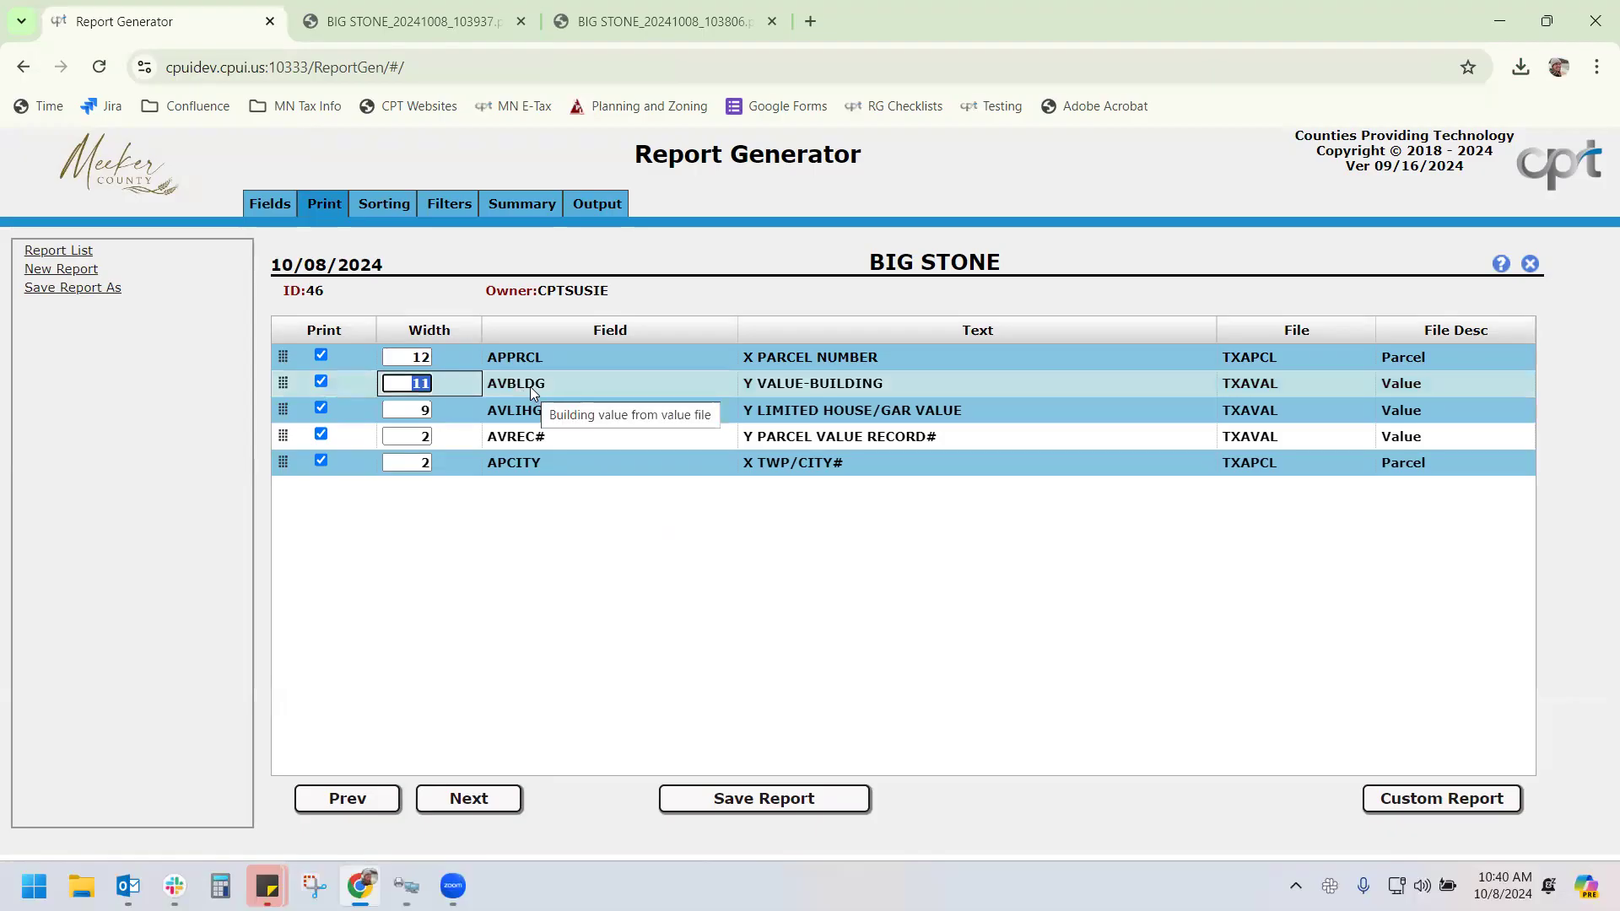
type("15")
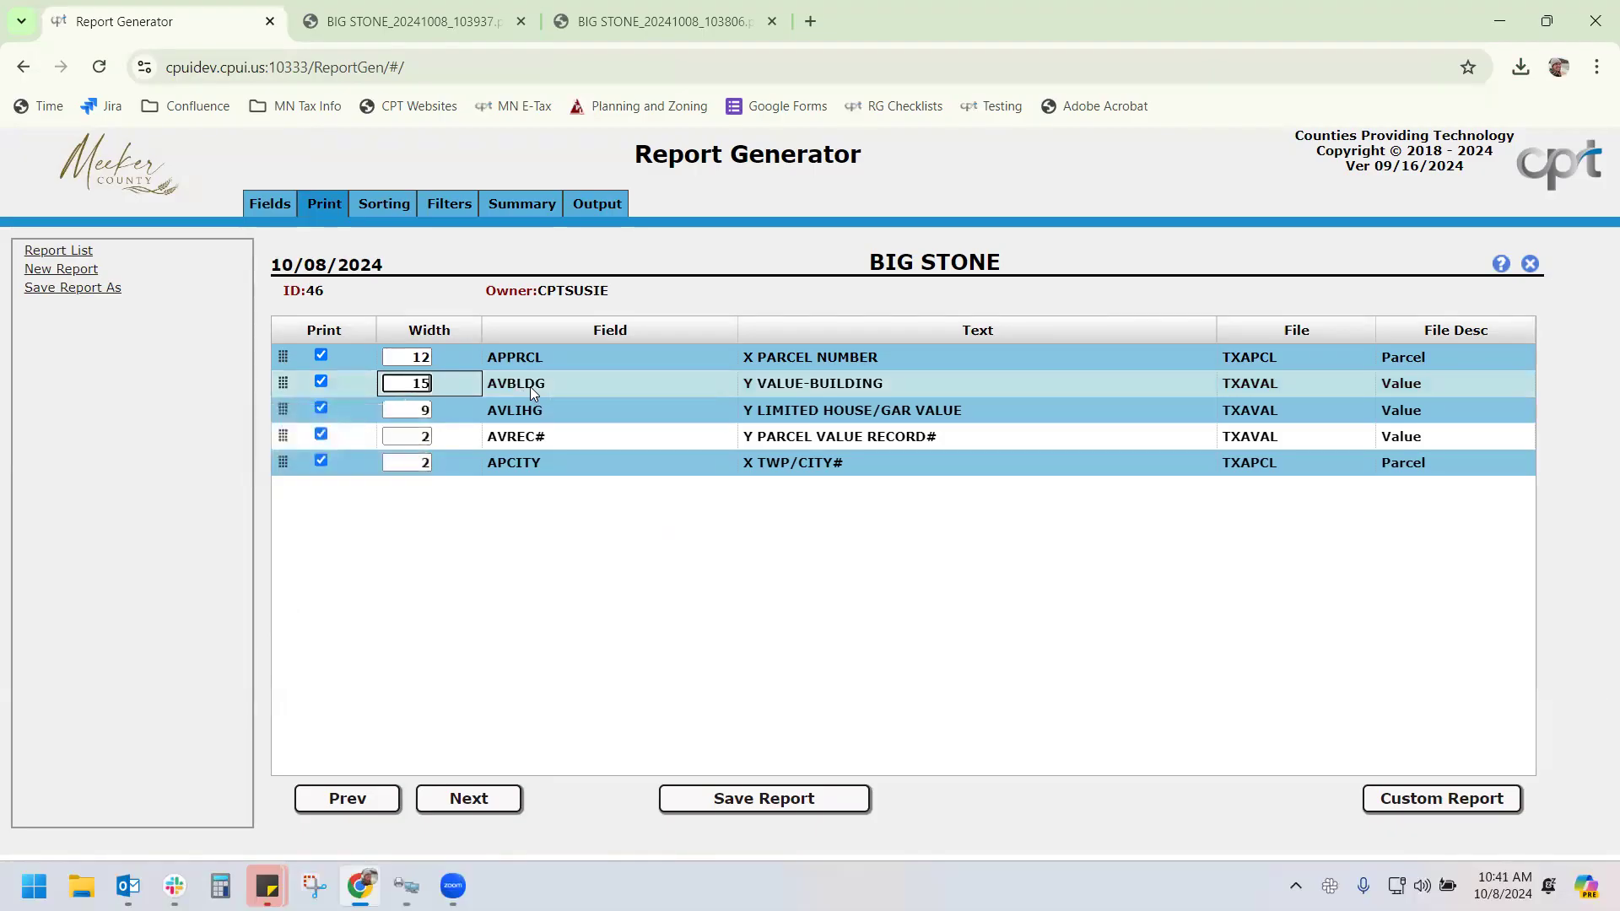
left_click(595, 205)
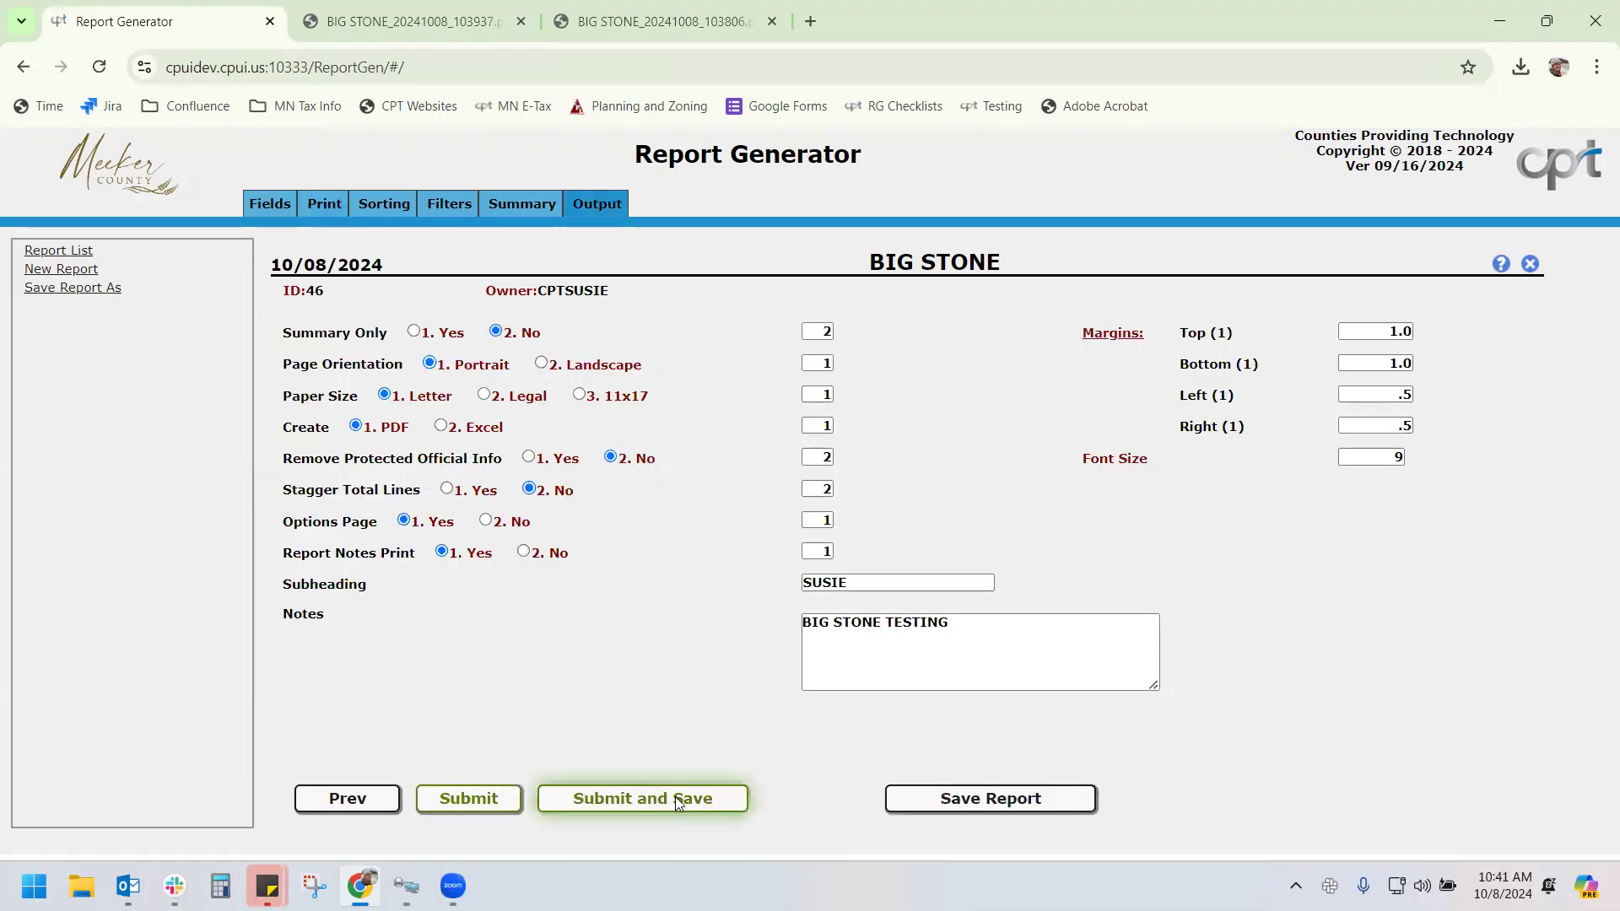
left_click(675, 797)
left_click(818, 545)
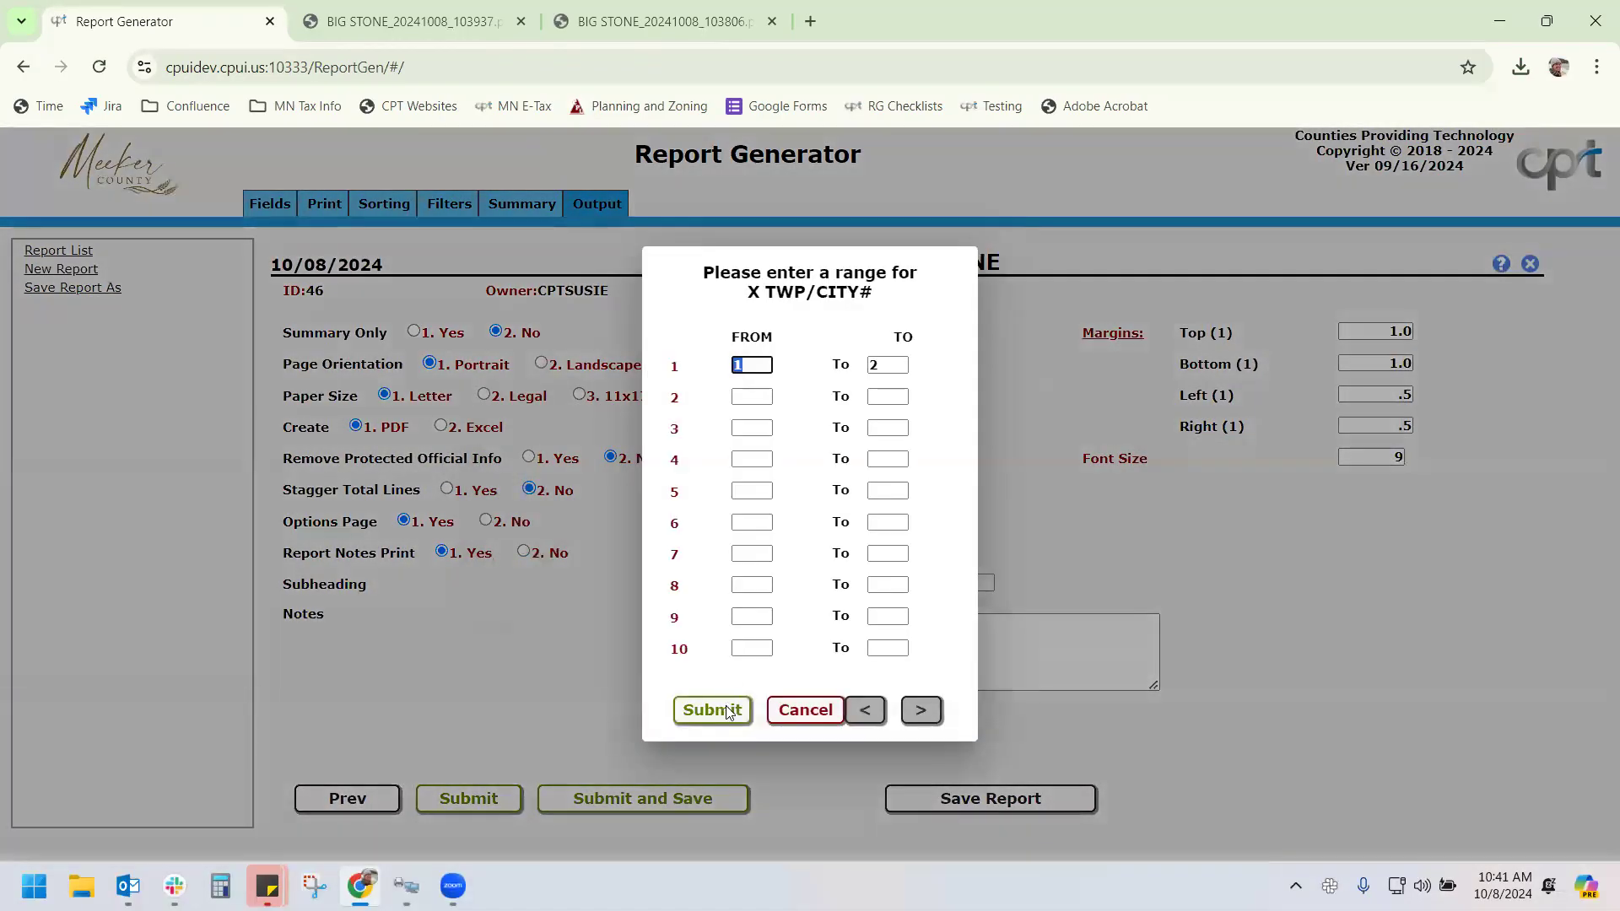
left_click(717, 709)
Close the two older PDF tabs and open the new BIG STONE PDF at its last page
left_click(771, 22)
left_click(521, 22)
left_click(1521, 70)
left_click(1390, 156)
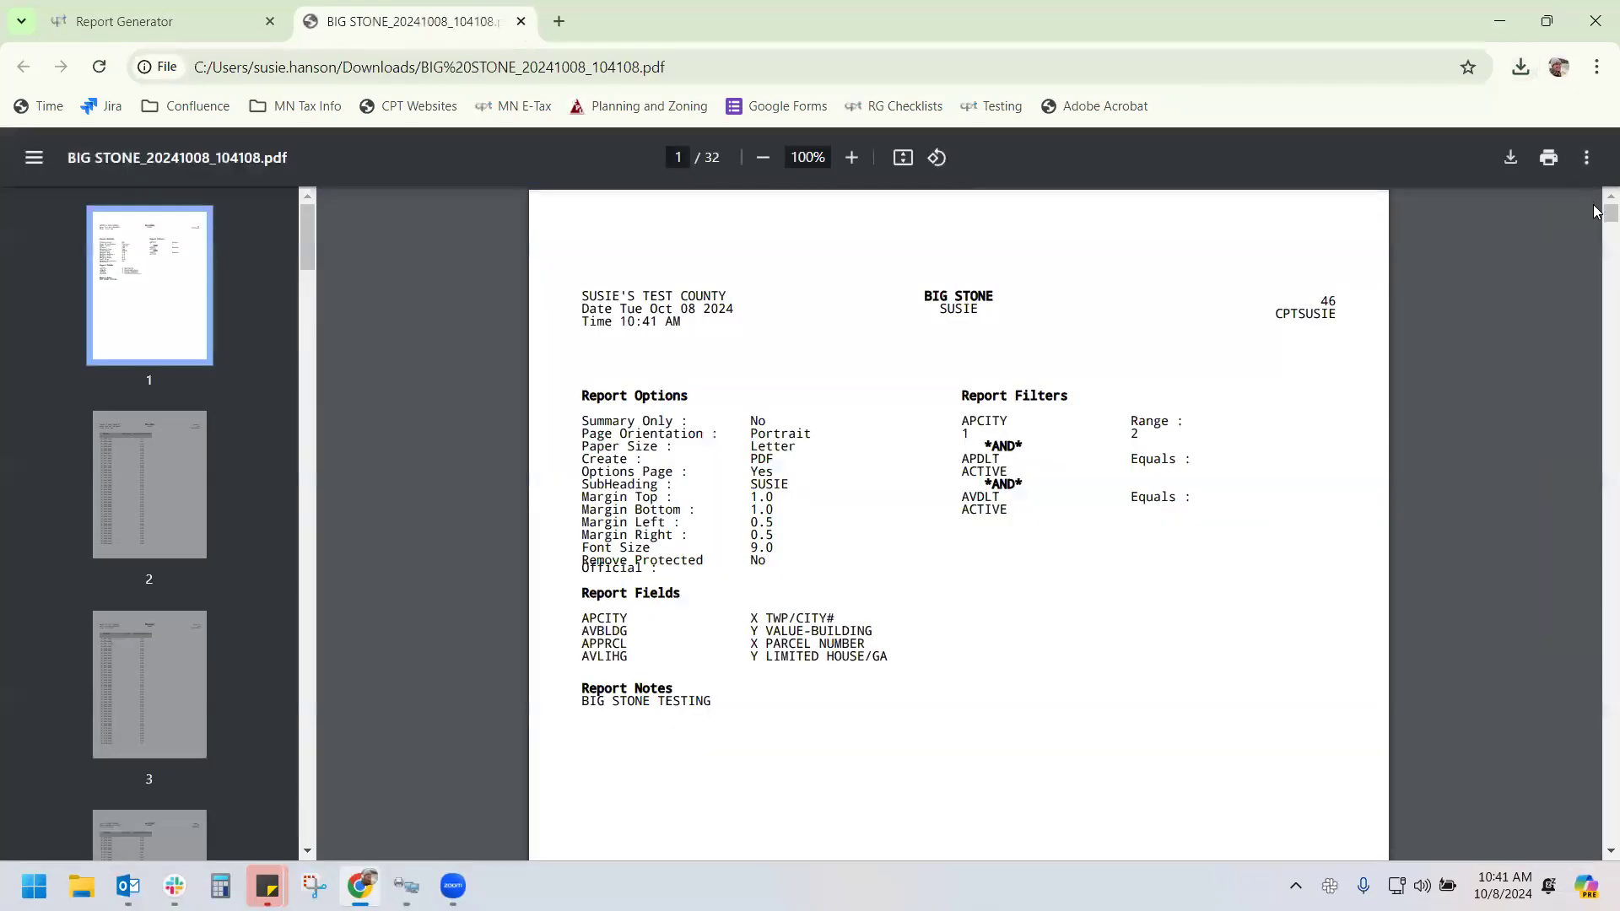
key("End")
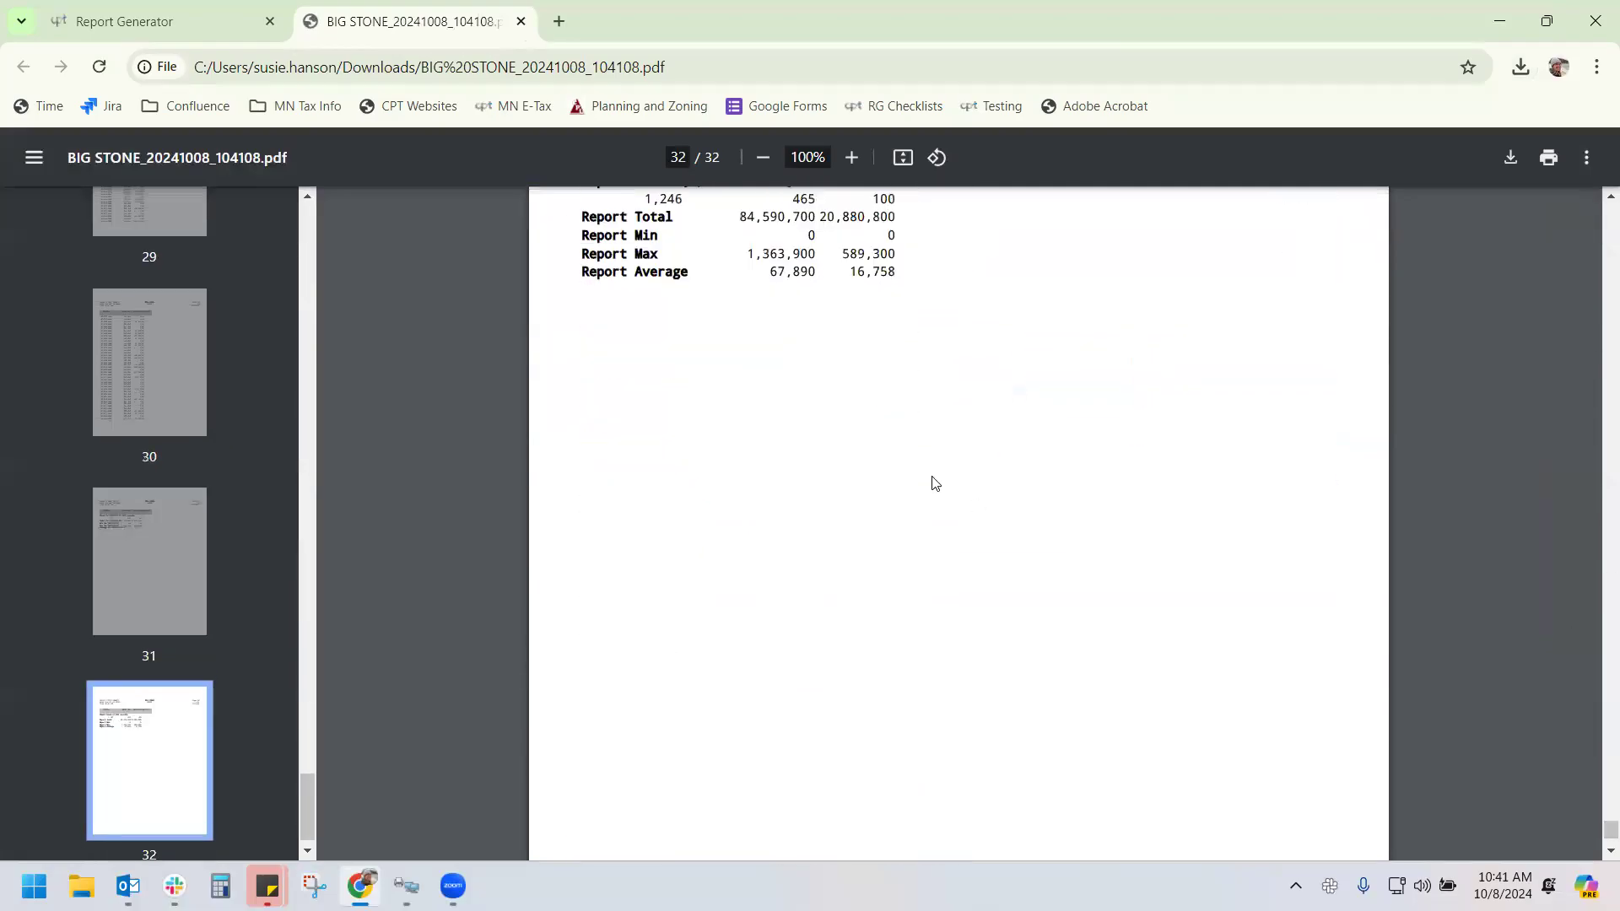
scroll(932, 487, "up", 2)
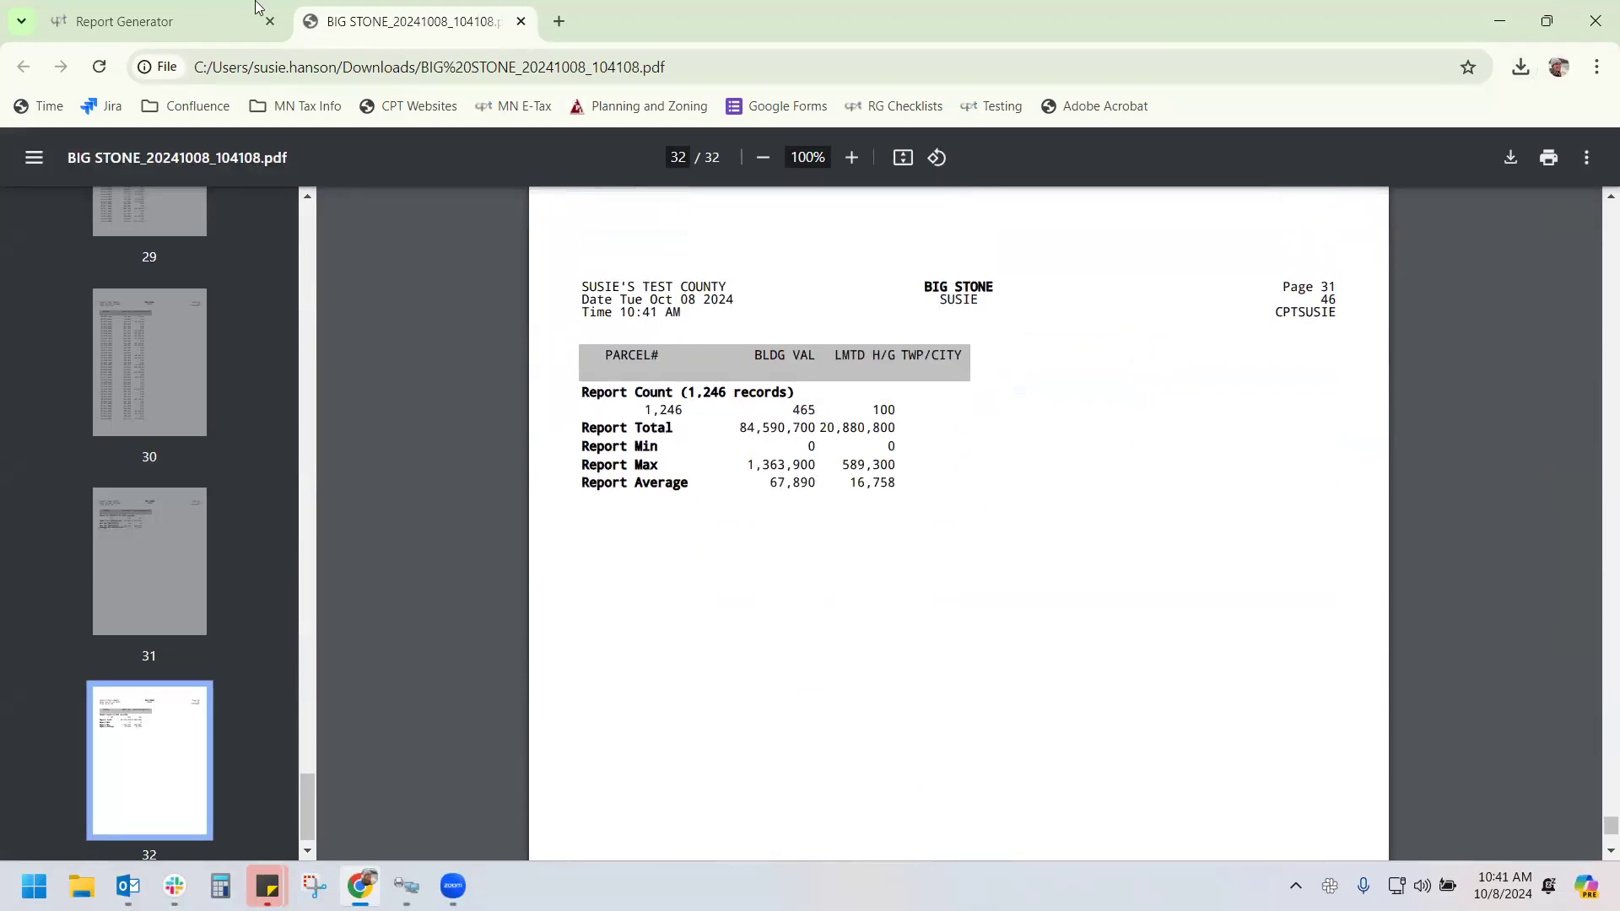
Widen both the AVBLDG and AVLIHG columns to 25 and regenerate the report for TWP/CITY 1–2
left_click(179, 25)
left_click(312, 201)
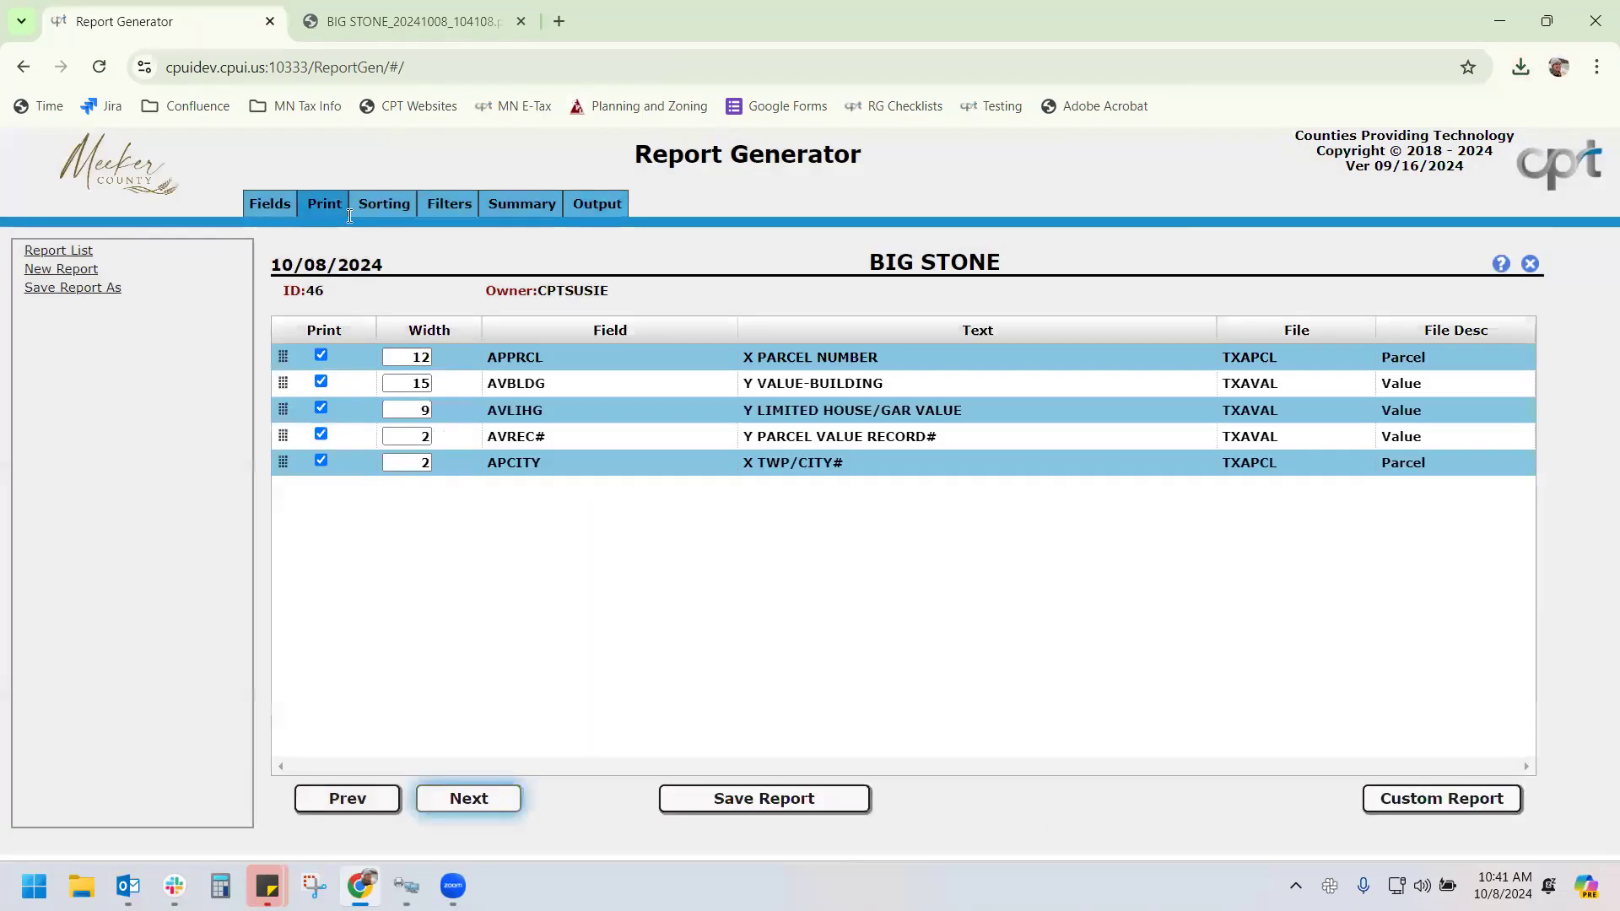
left_click_drag(400, 382, 541, 400)
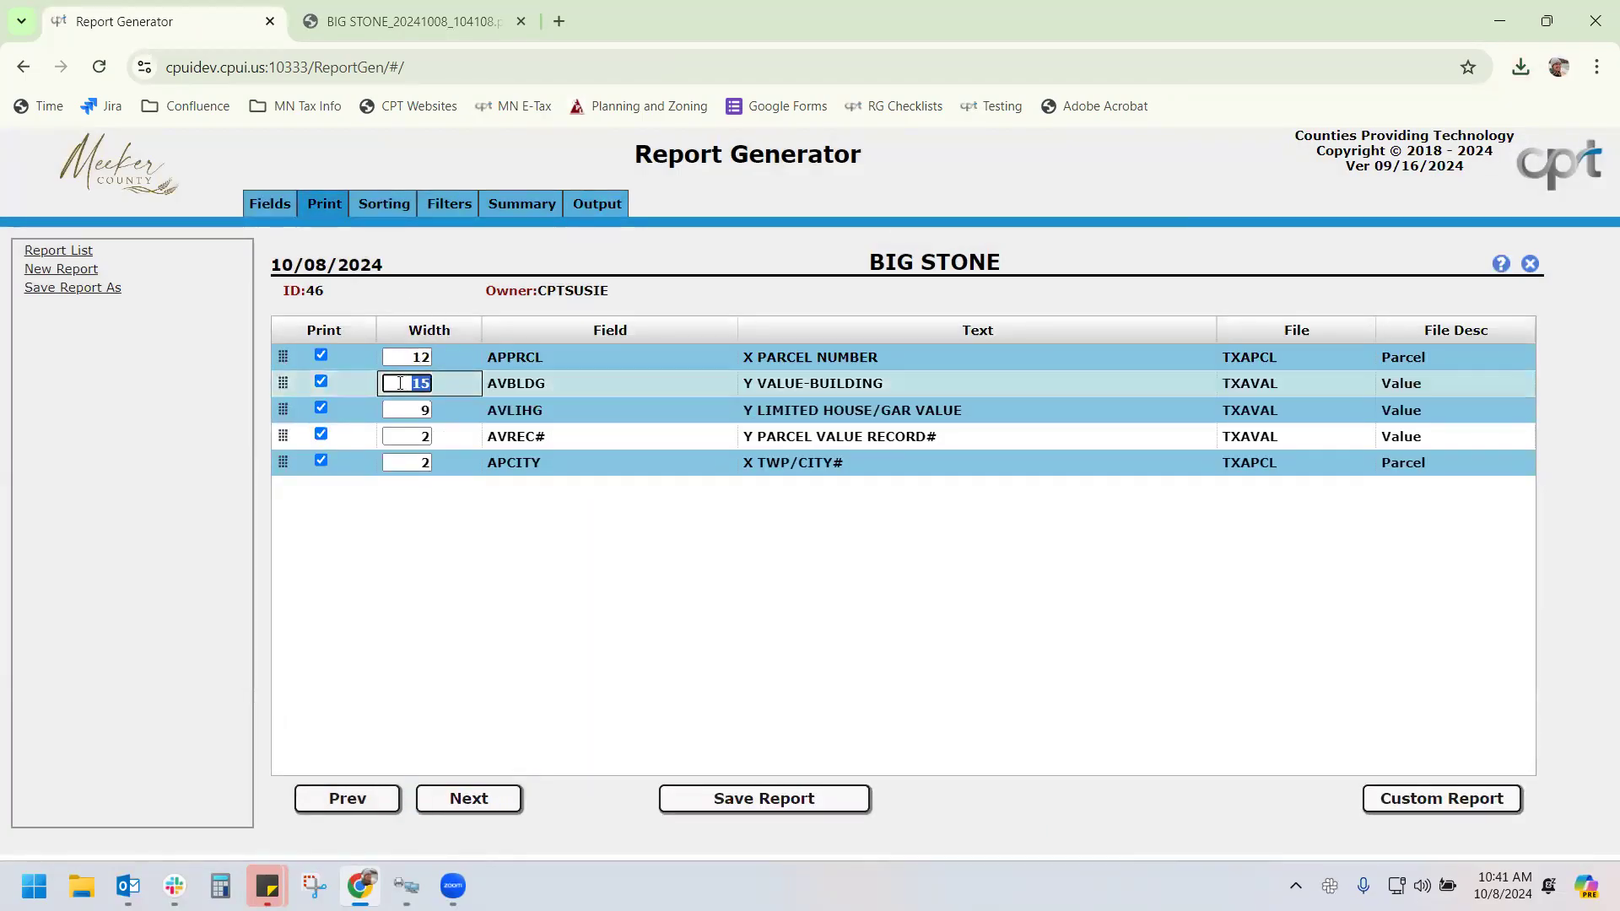
type("25")
double_click(421, 407)
type("25")
left_click(599, 204)
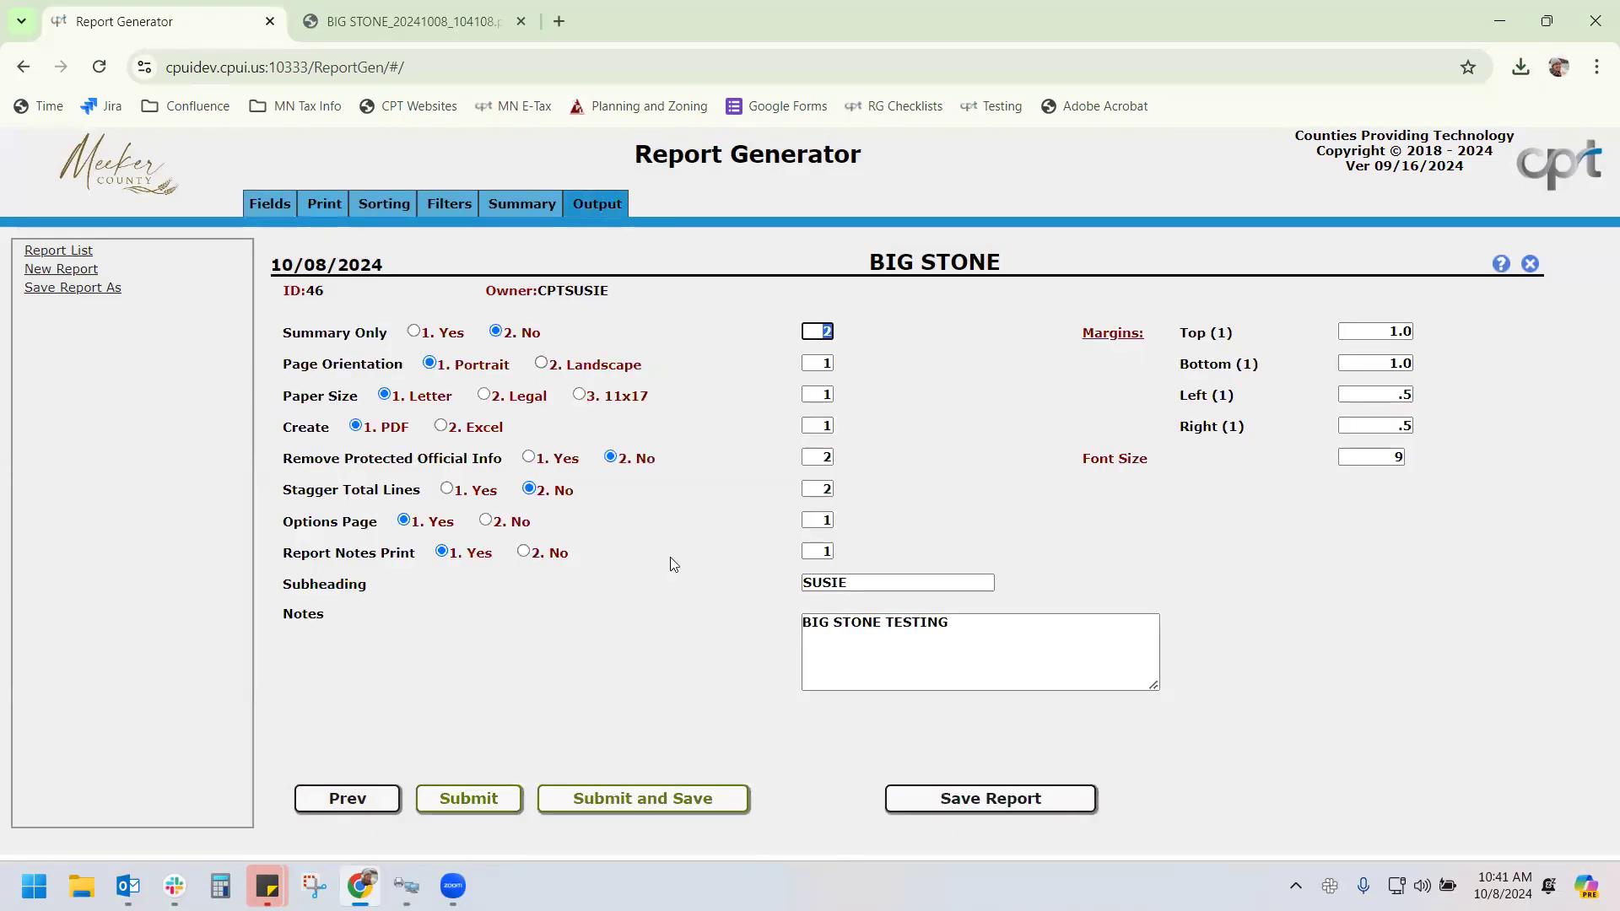
left_click(670, 795)
left_click(808, 545)
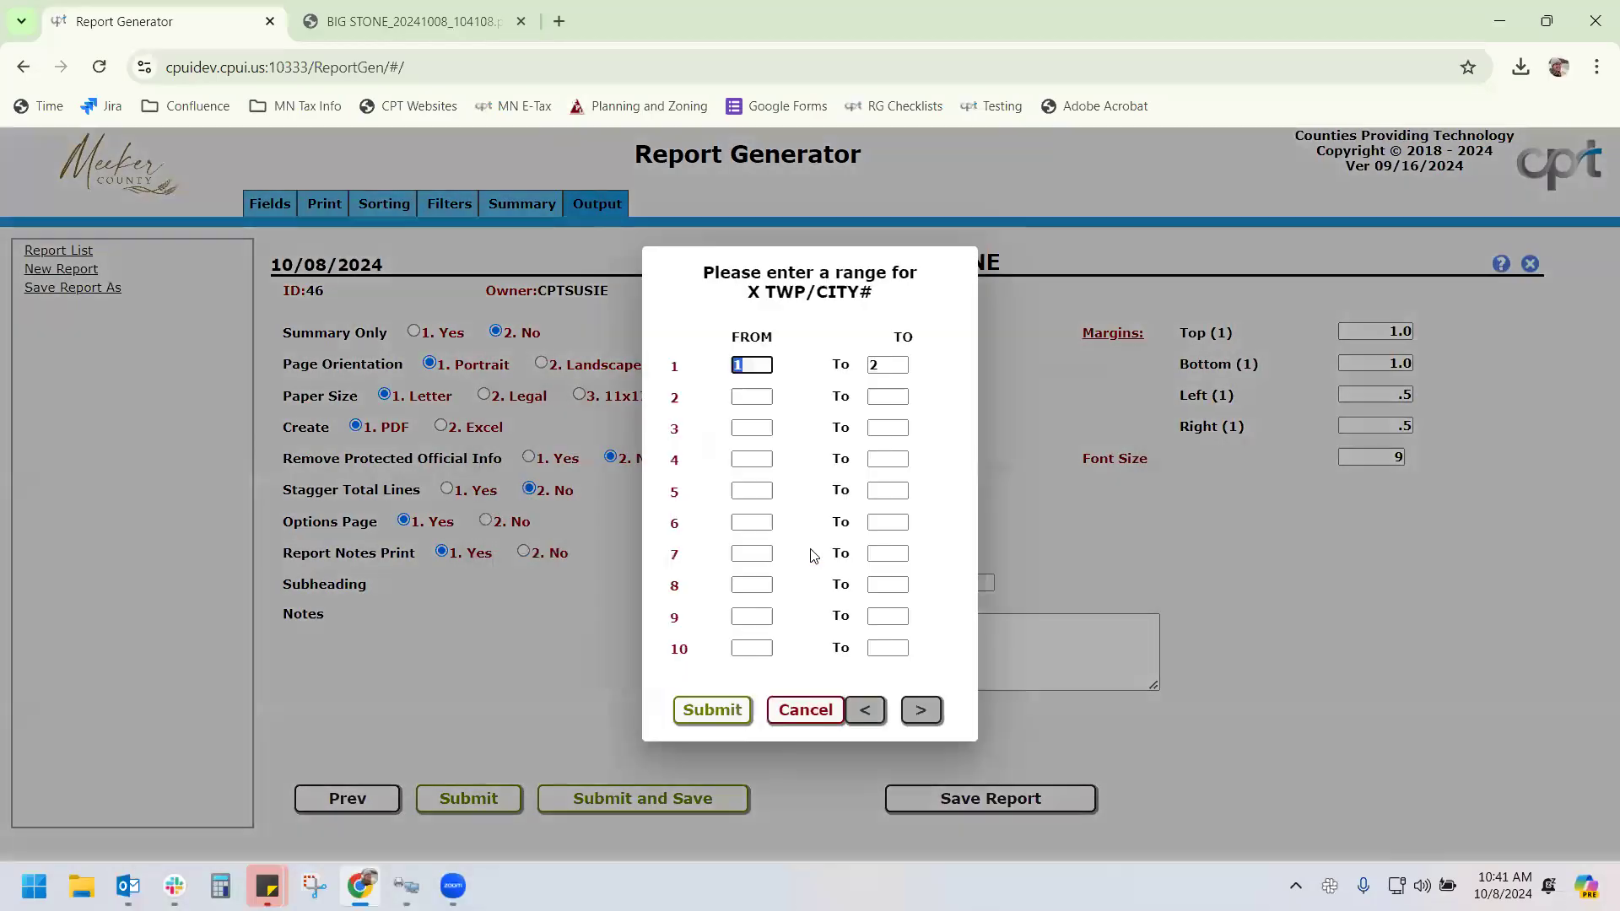
left_click(708, 710)
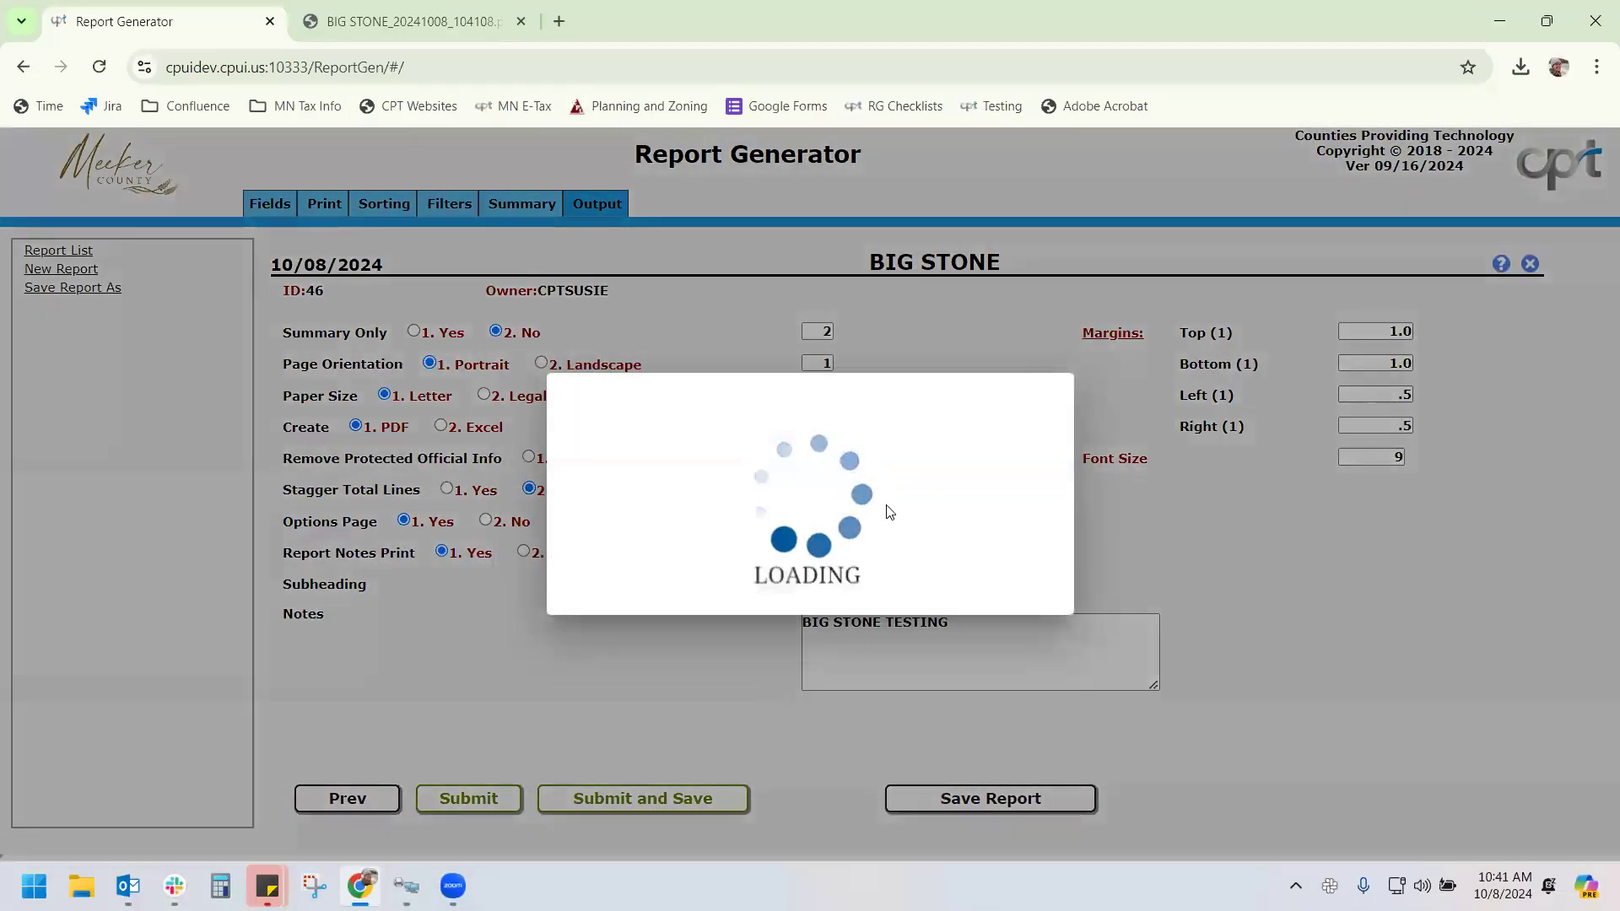
Open the 104130 PDF, check page 32's 1,246-record totals, and close its tab
left_click(1316, 118)
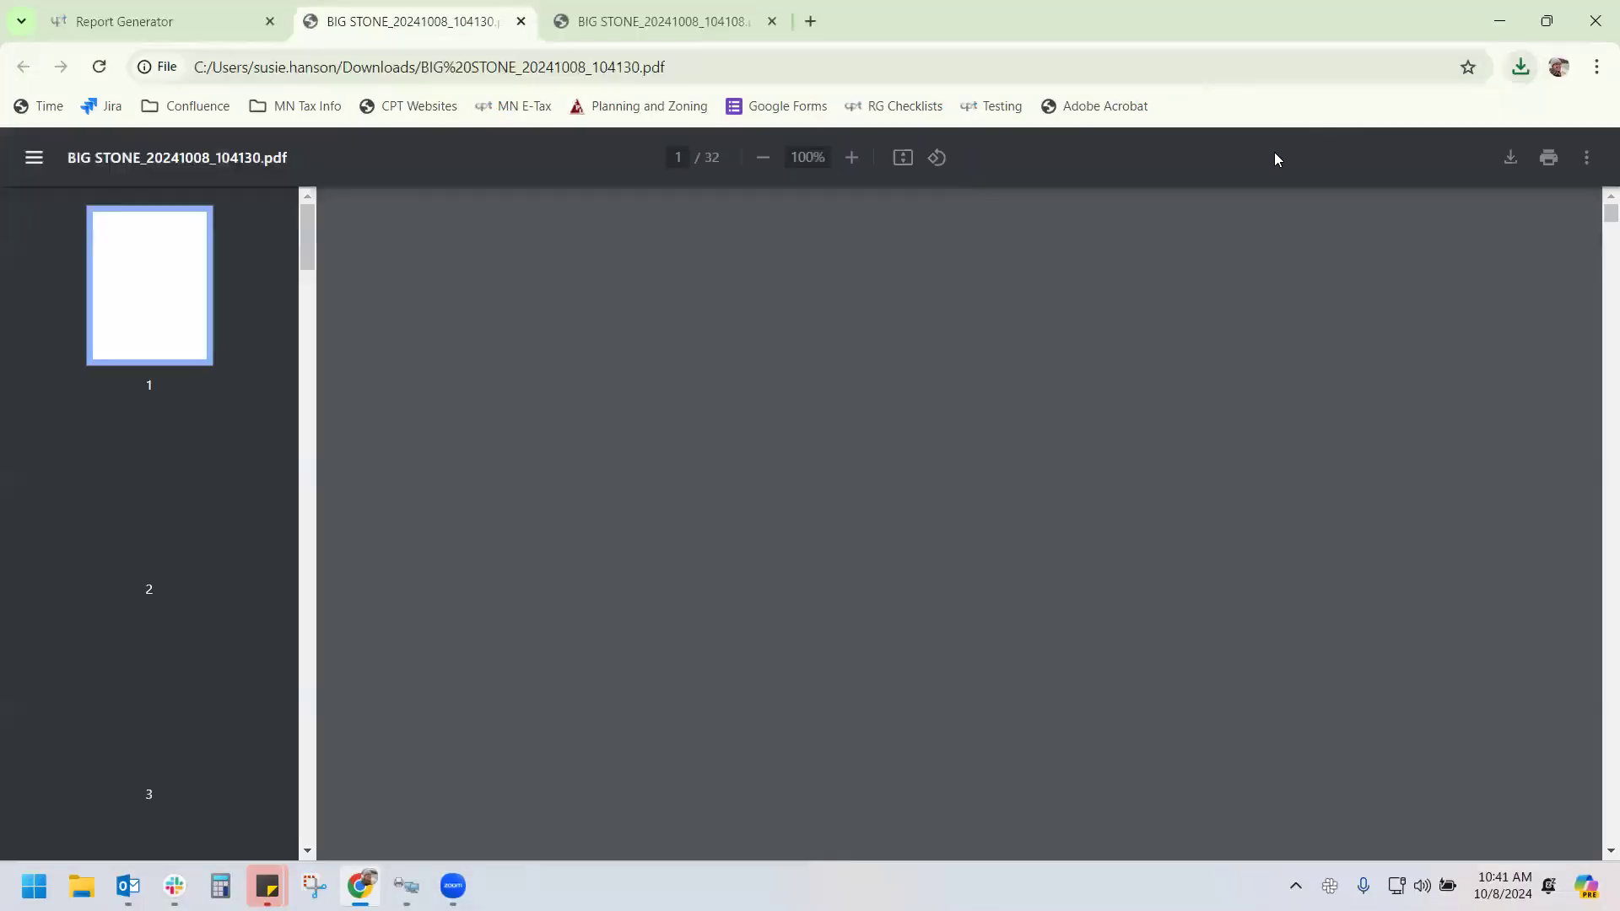
left_click_drag(1594, 204, 1549, 778)
scroll(1174, 622, "up", 7)
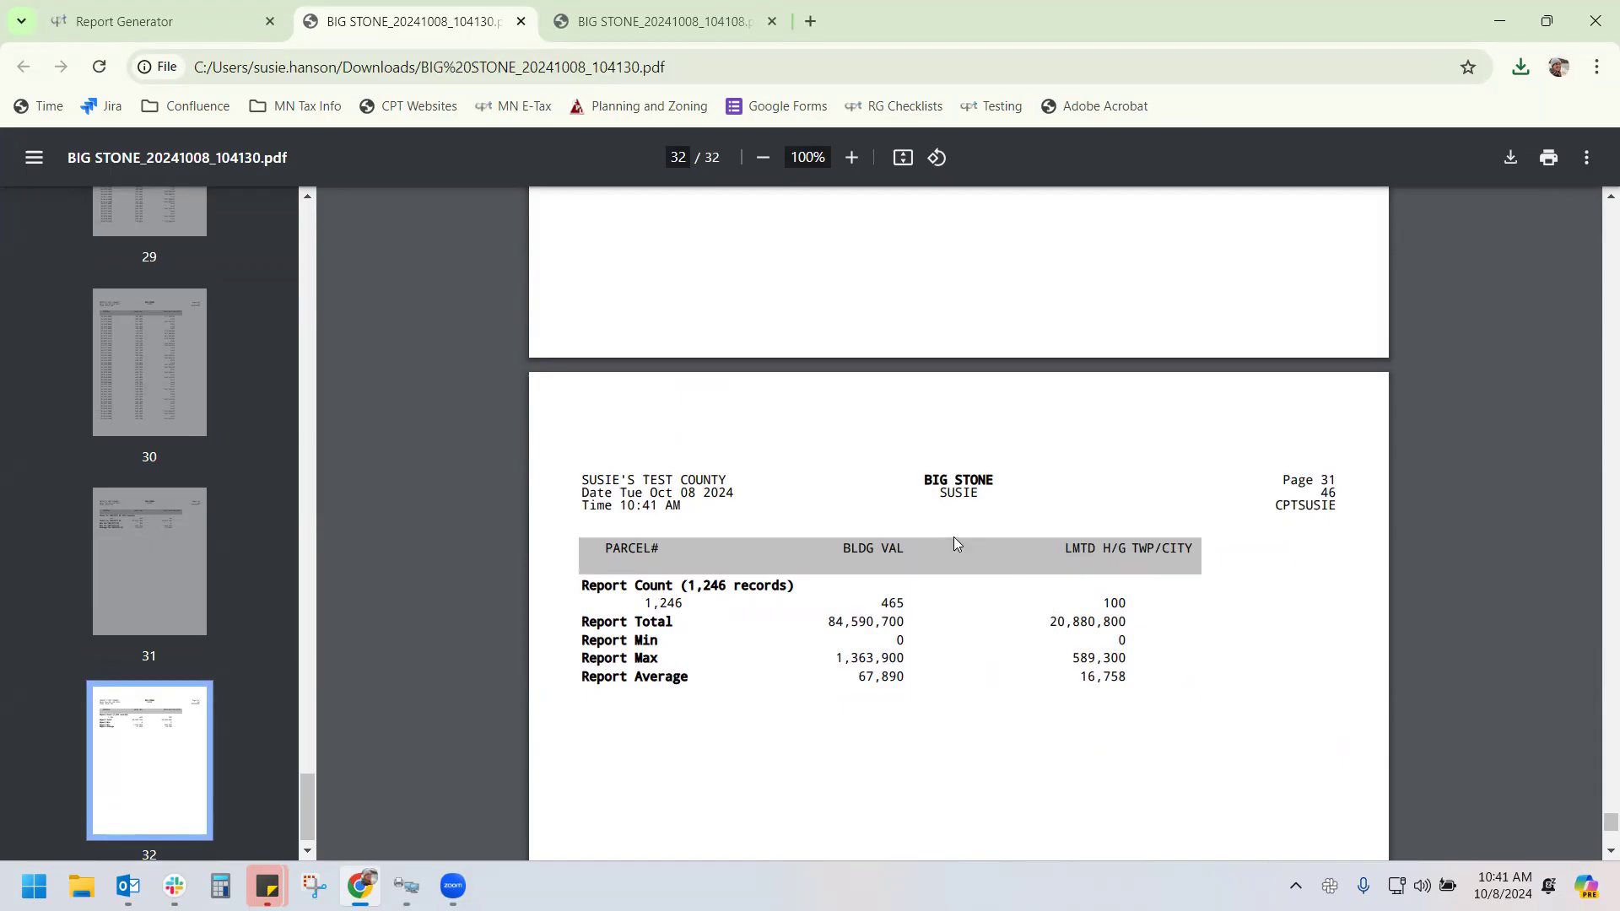
left_click(521, 23)
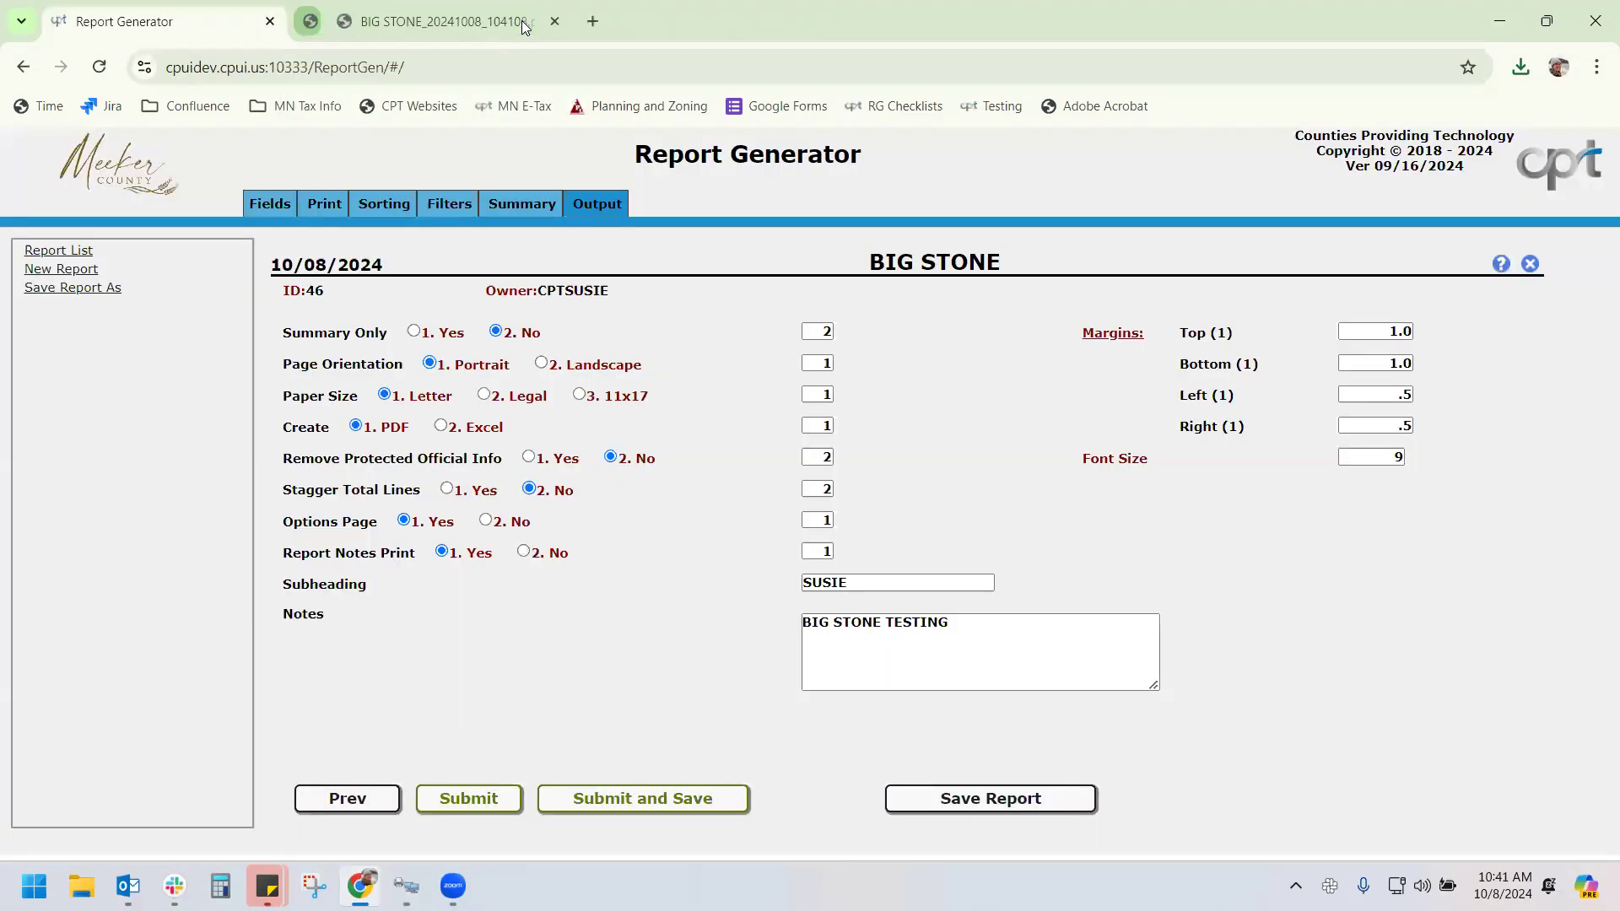
Close the last PDF tab and export BIG STONE as 2. Excel, opening the downloaded xlsx
left_click(521, 21)
left_click(440, 426)
left_click(447, 804)
left_click(818, 548)
left_click(711, 709)
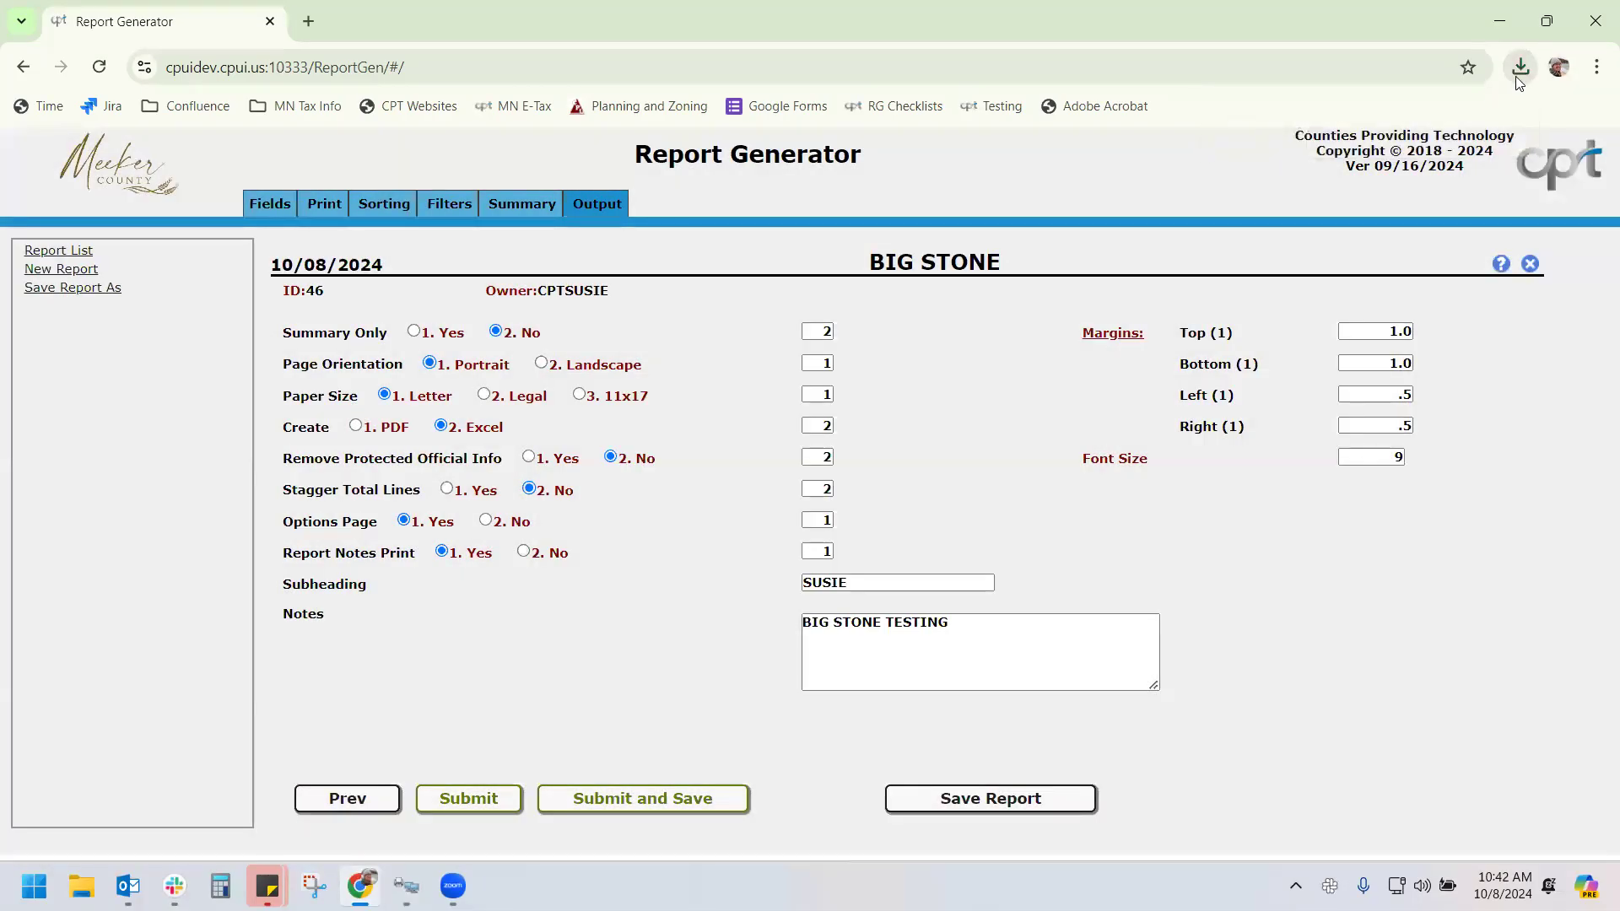
left_click(1519, 72)
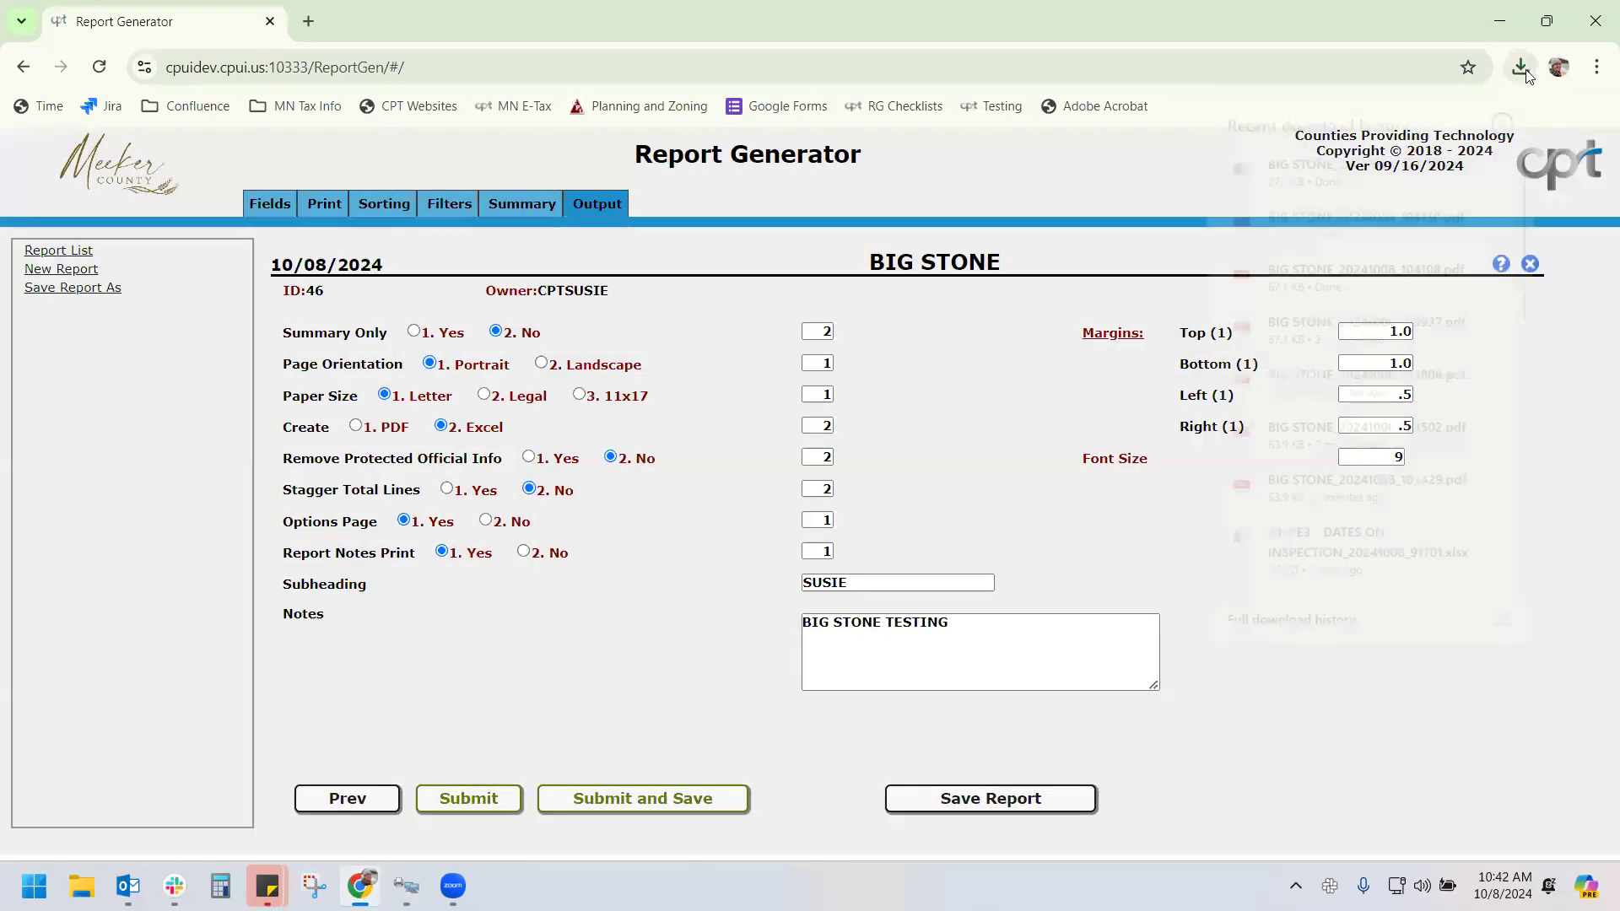
left_click(1383, 165)
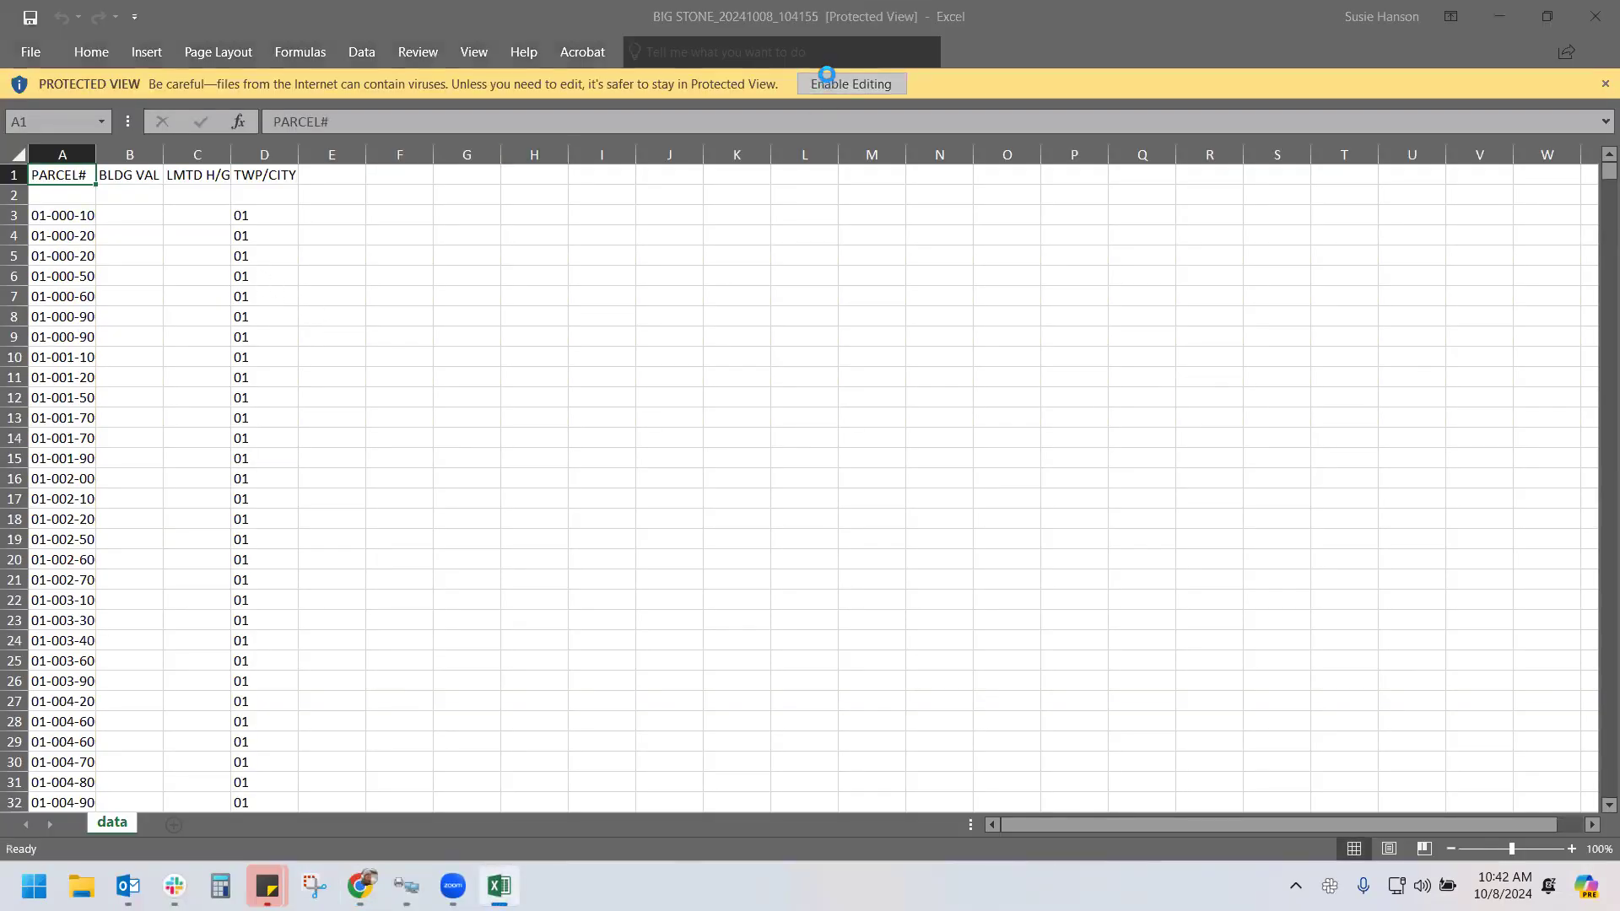
Enable editing, widen columns A–C to review the values, then close without saving
left_click(827, 82)
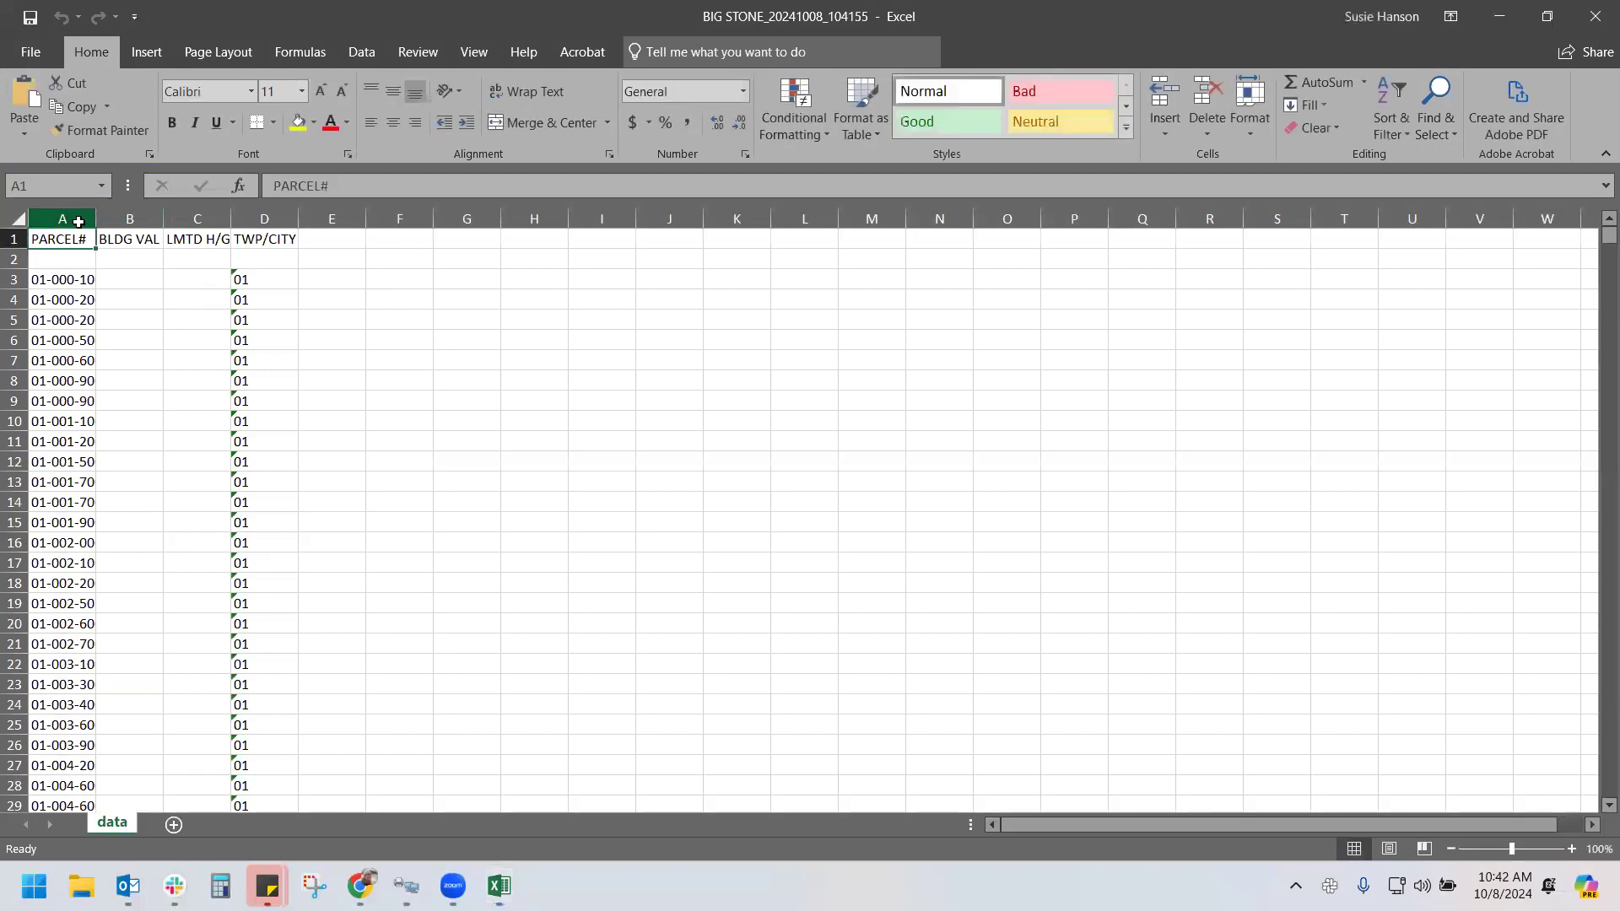
left_click(80, 219)
left_click_drag(96, 219, 360, 221)
left_click(165, 219)
left_click(278, 220)
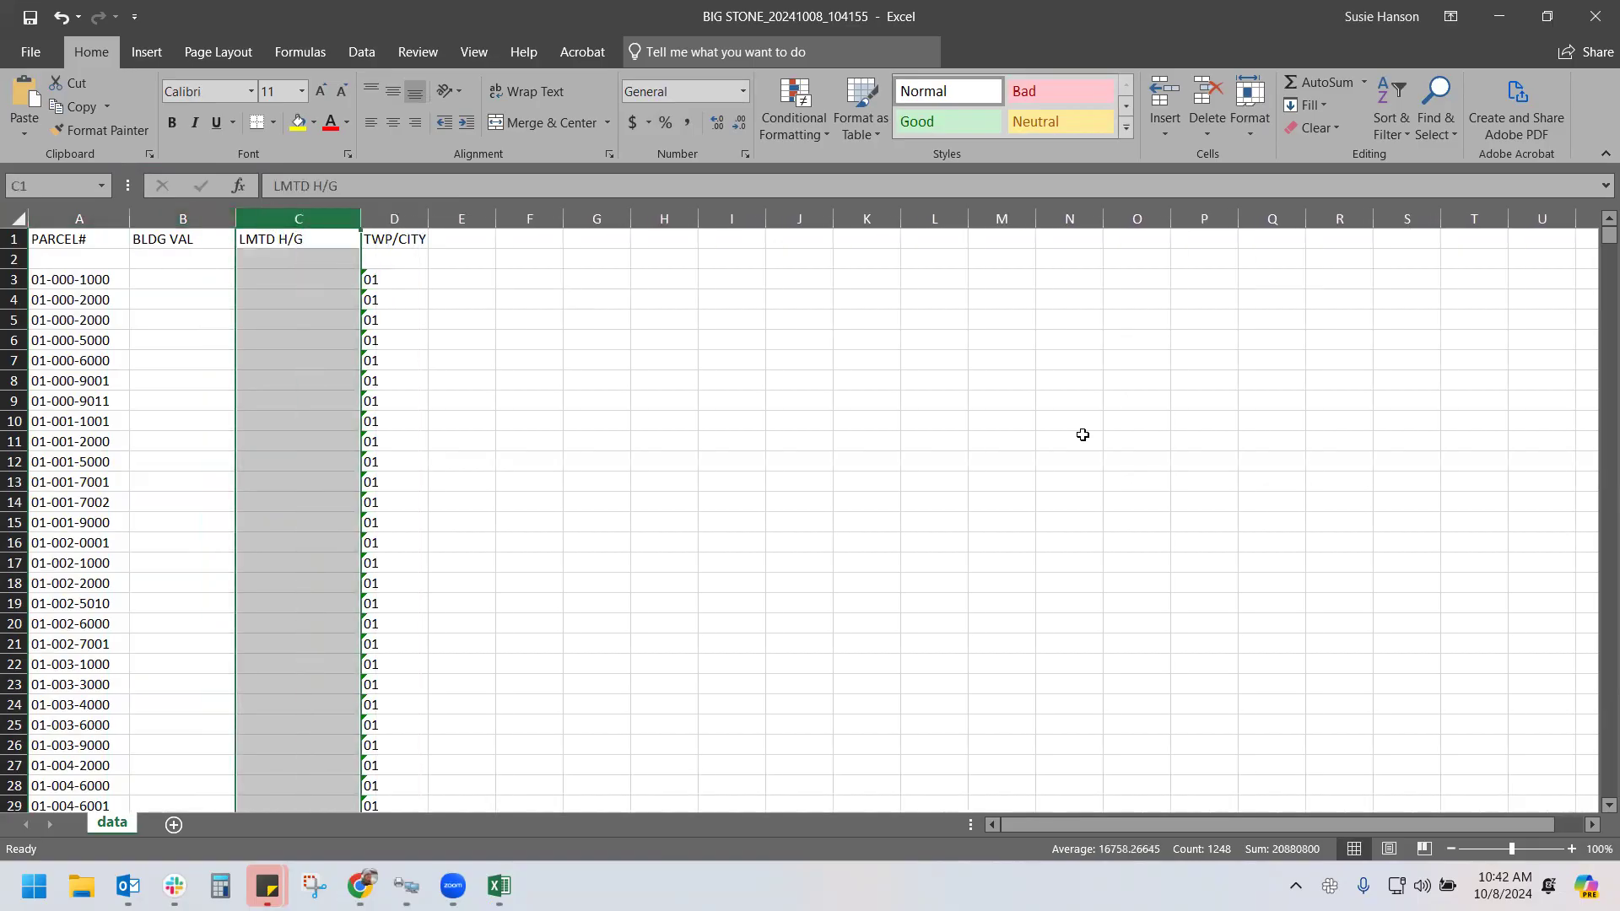
left_click_drag(1597, 244, 1595, 435)
left_click(1595, 16)
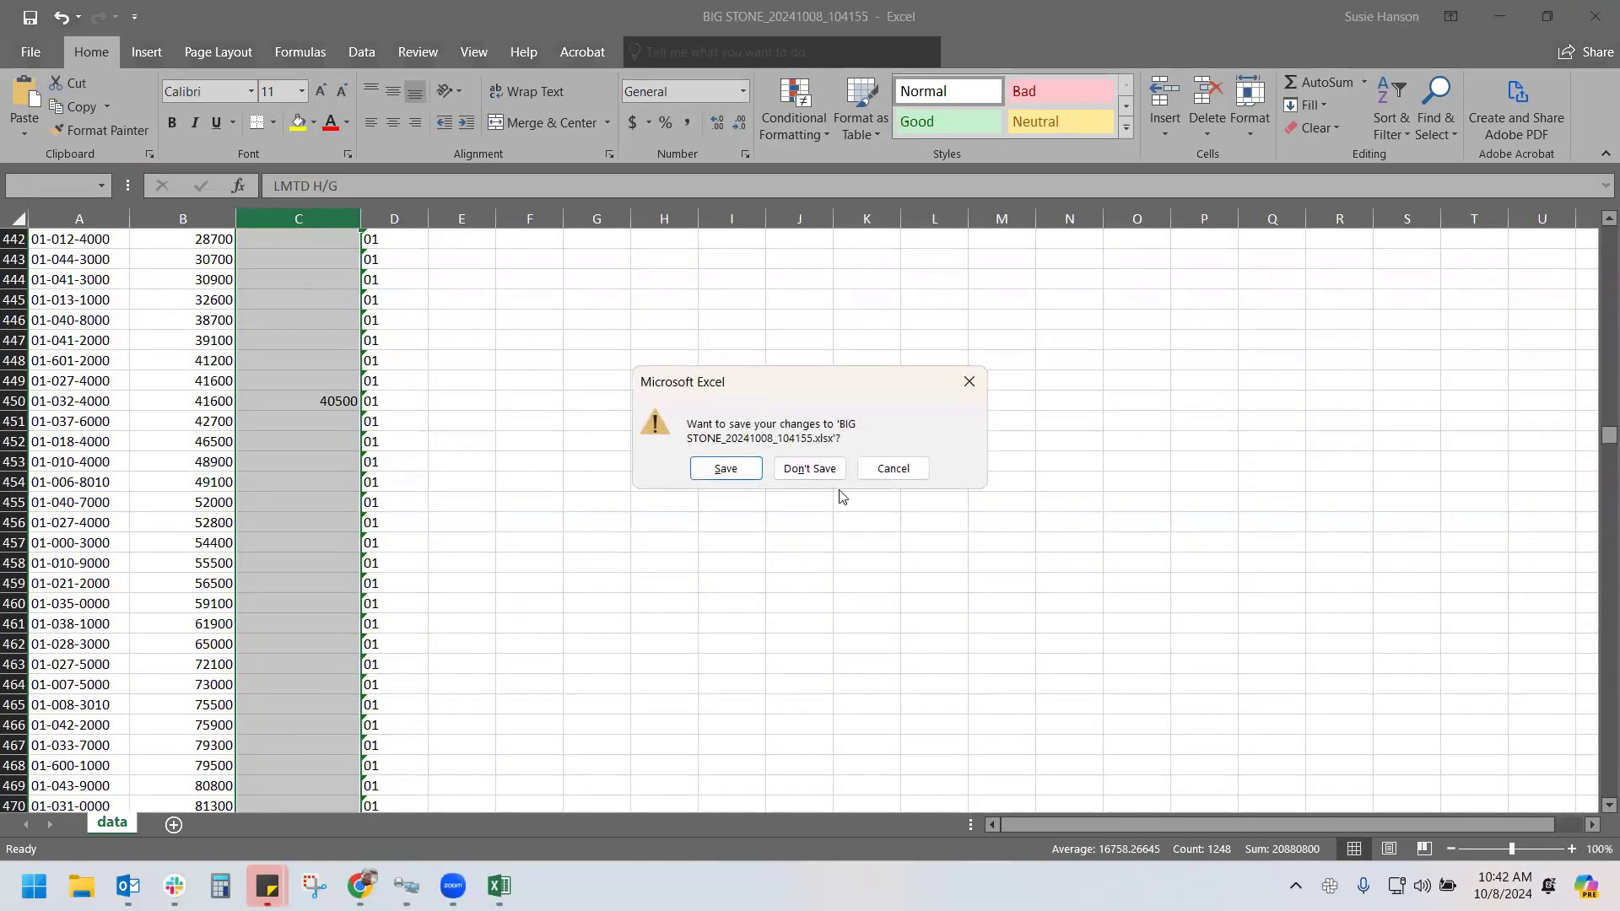
left_click(806, 468)
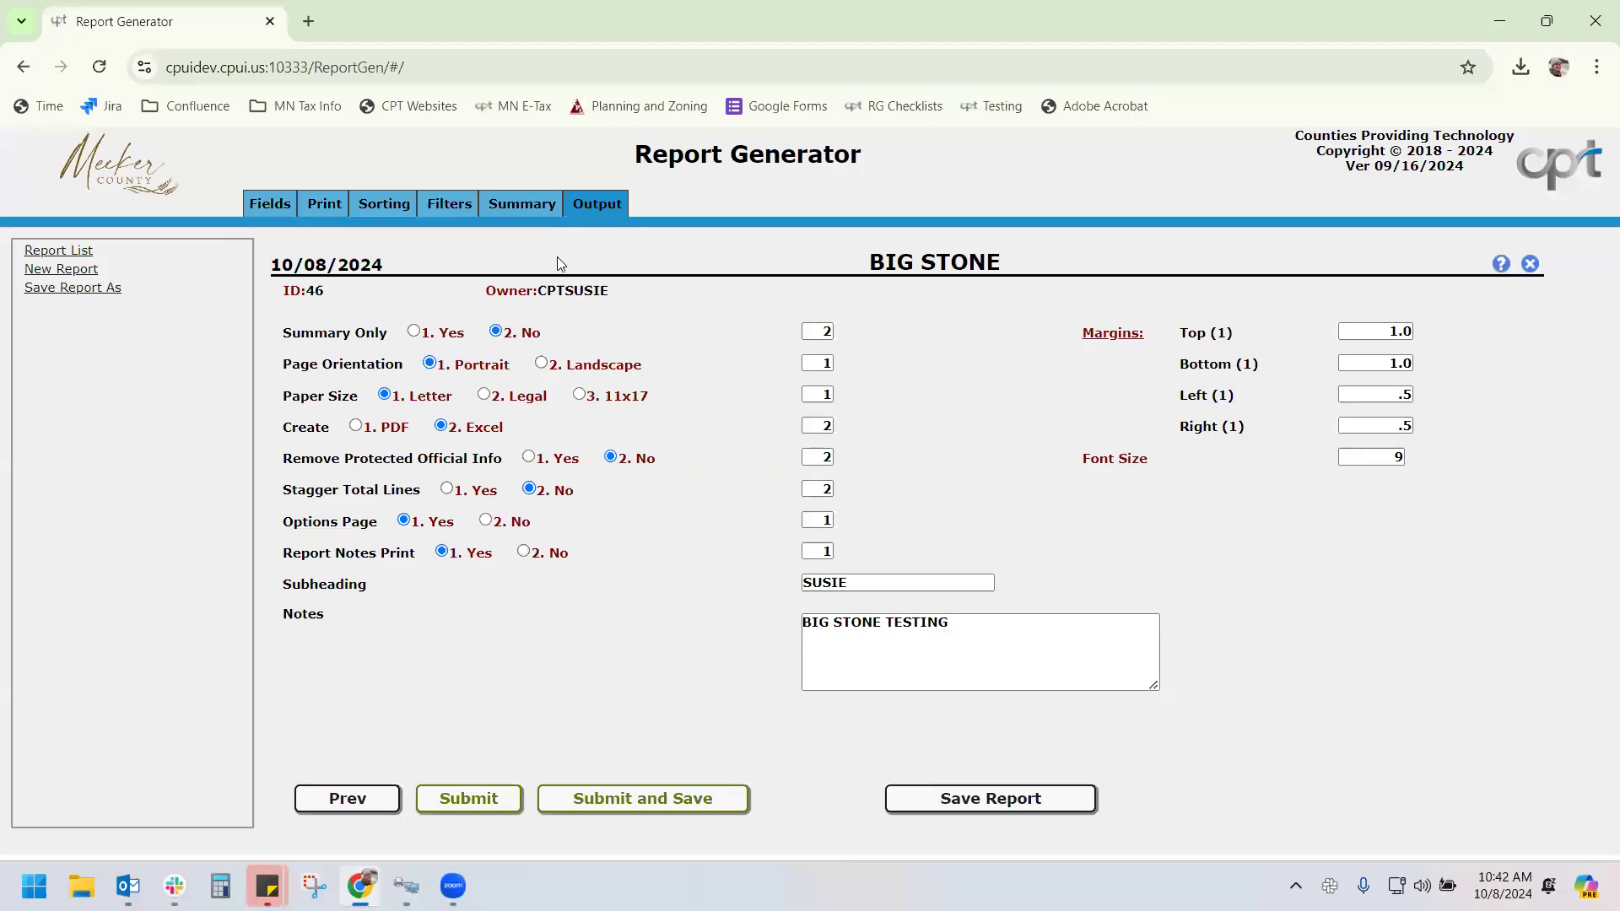
Add a second filter row: Y LIMITED HOUSE/GAR VALUE Not Equal To 0
left_click(455, 204)
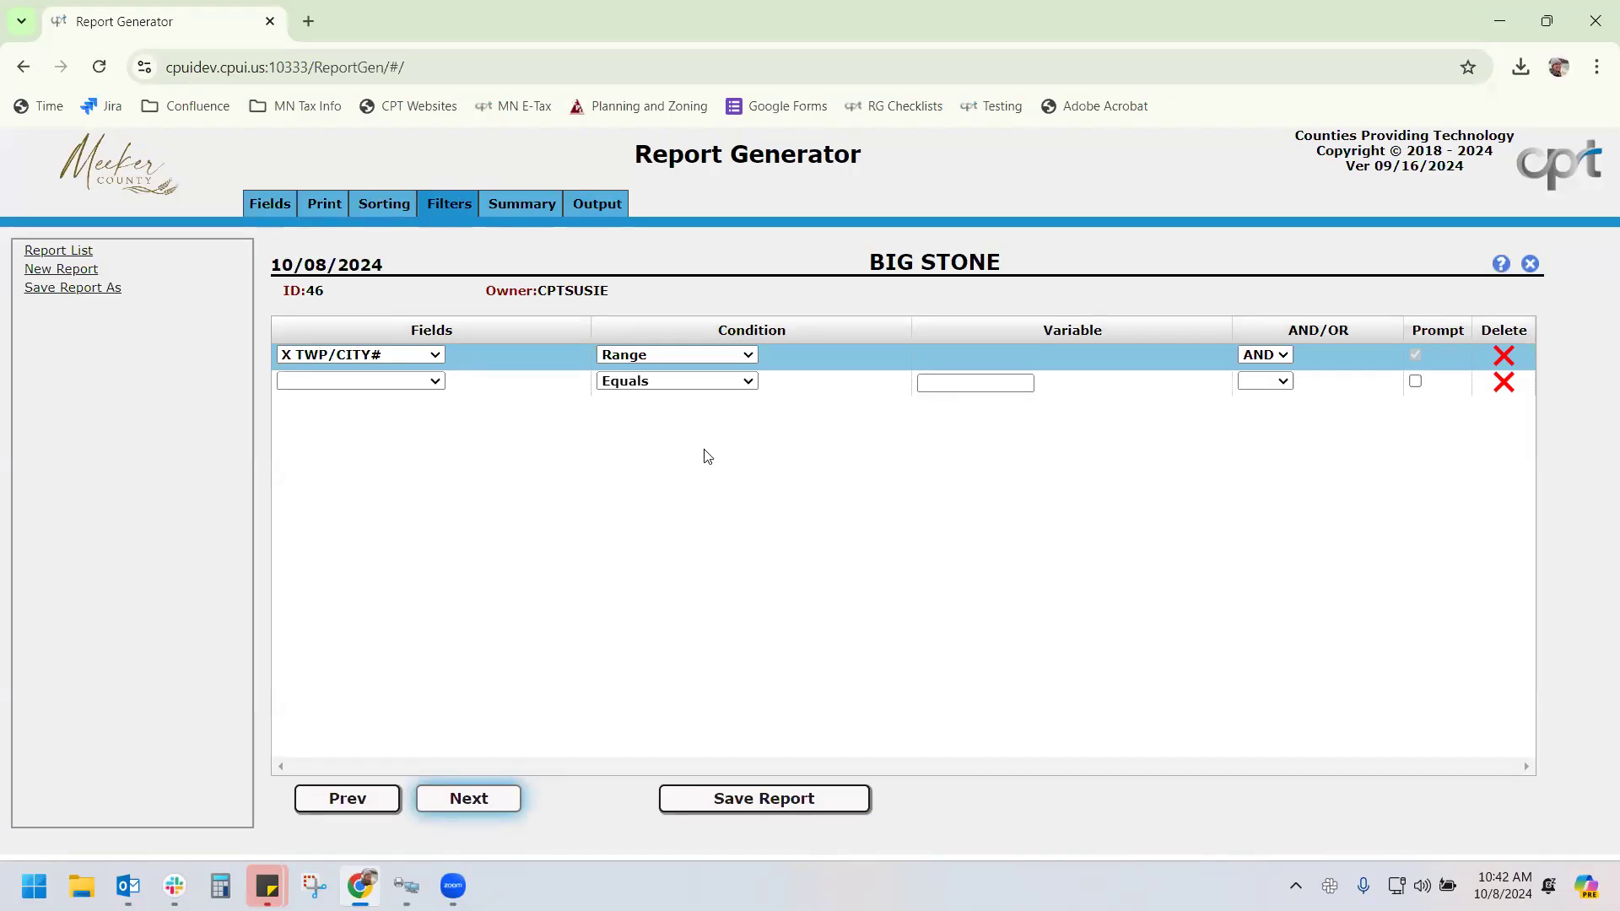
left_click(400, 381)
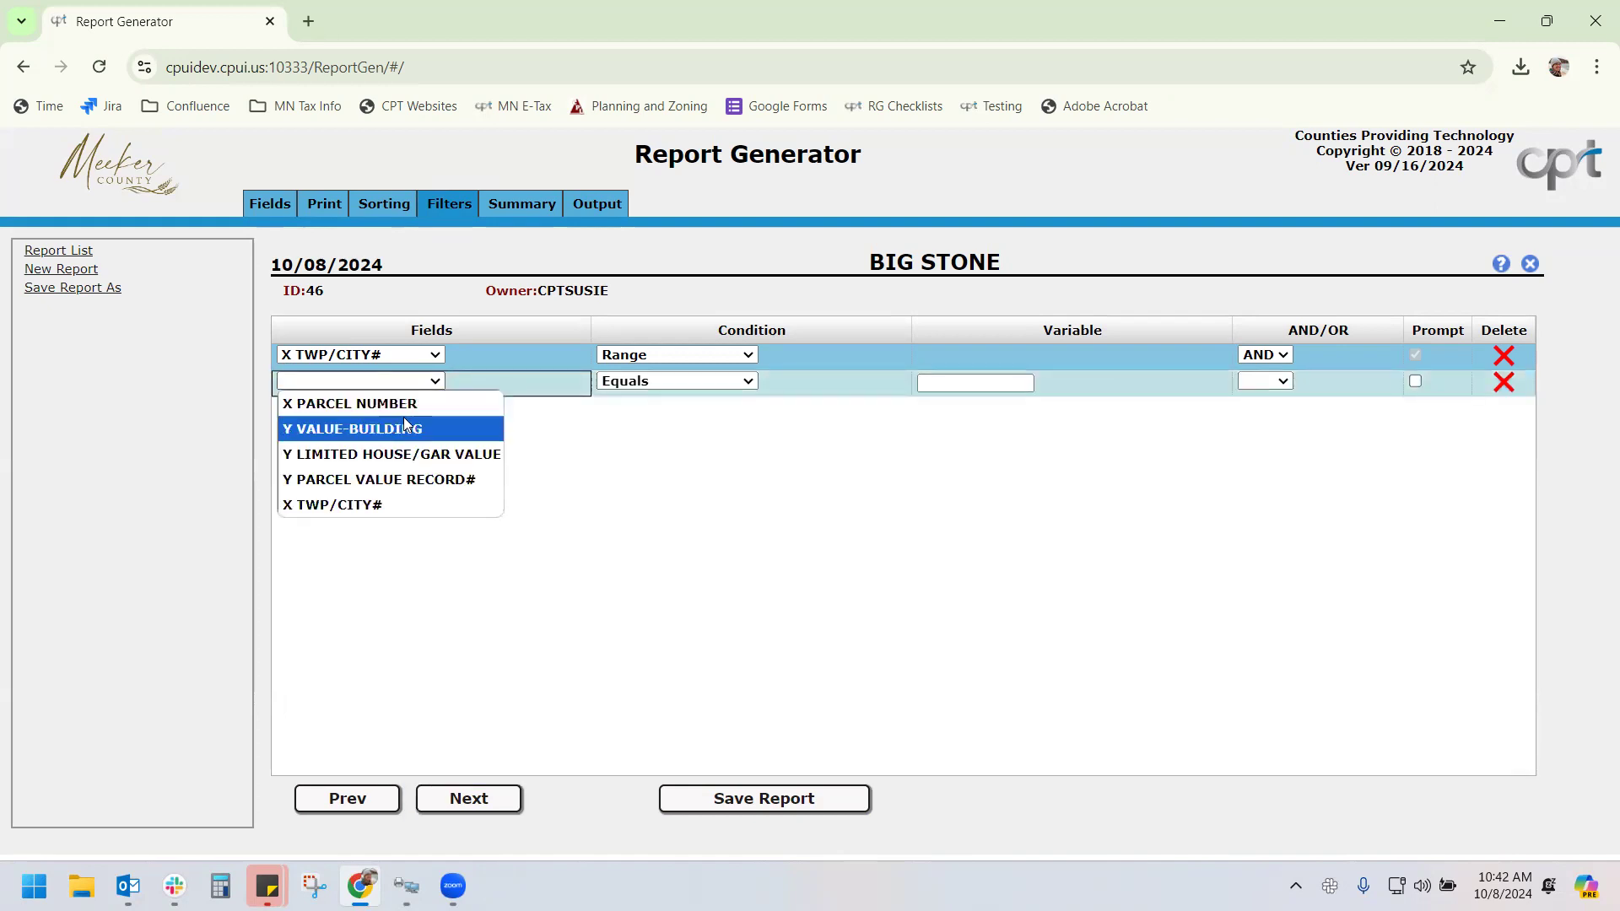
left_click(413, 456)
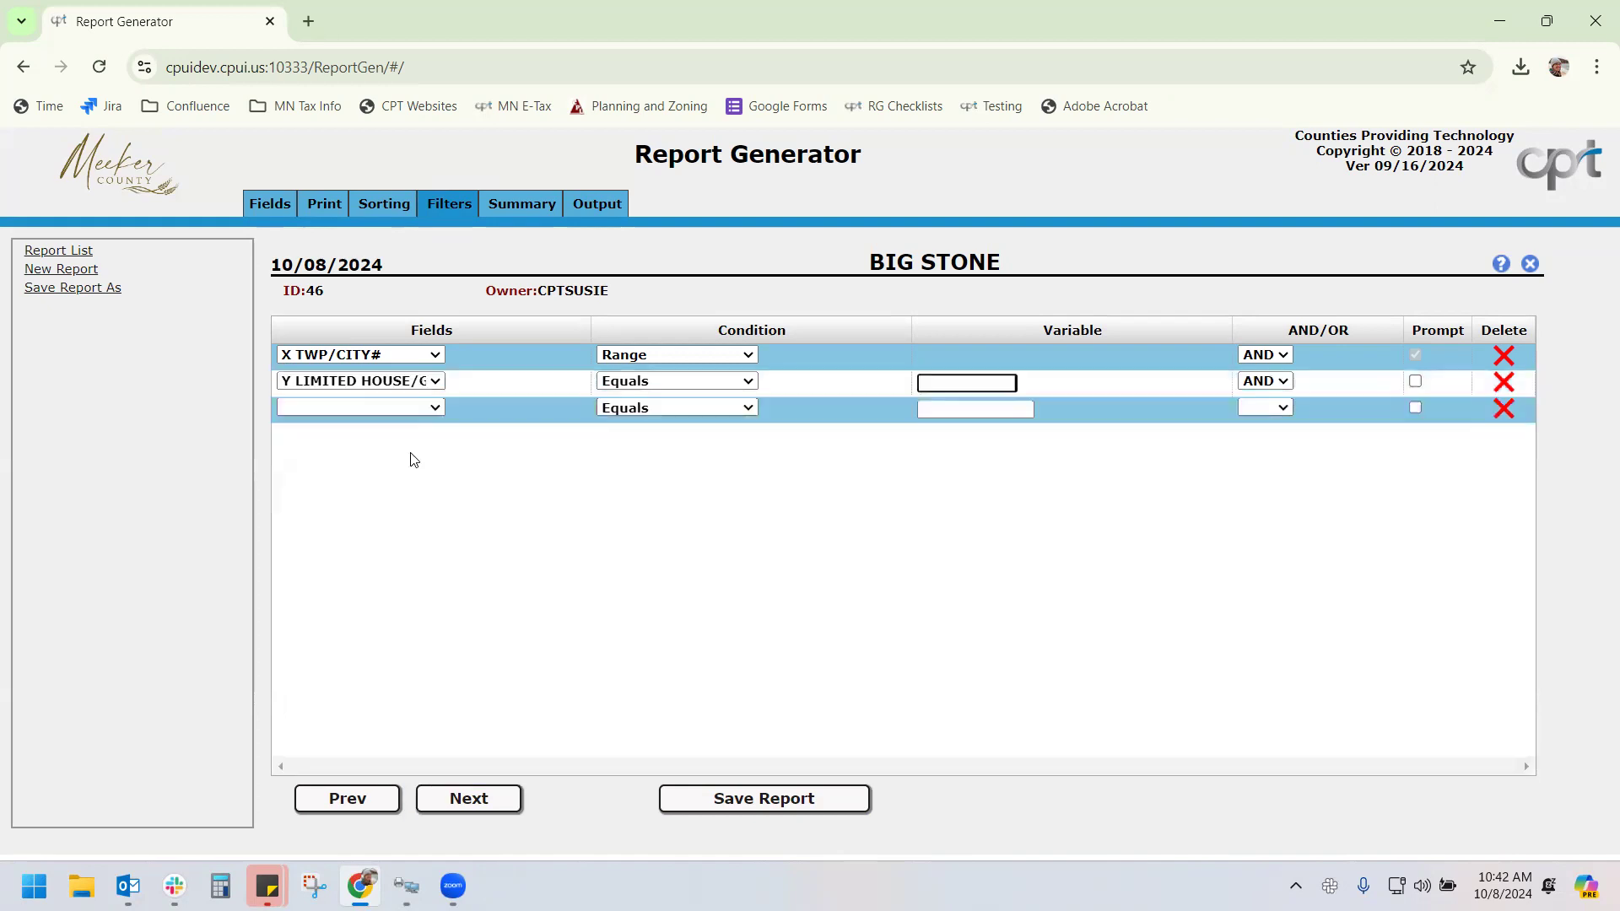
left_click(653, 384)
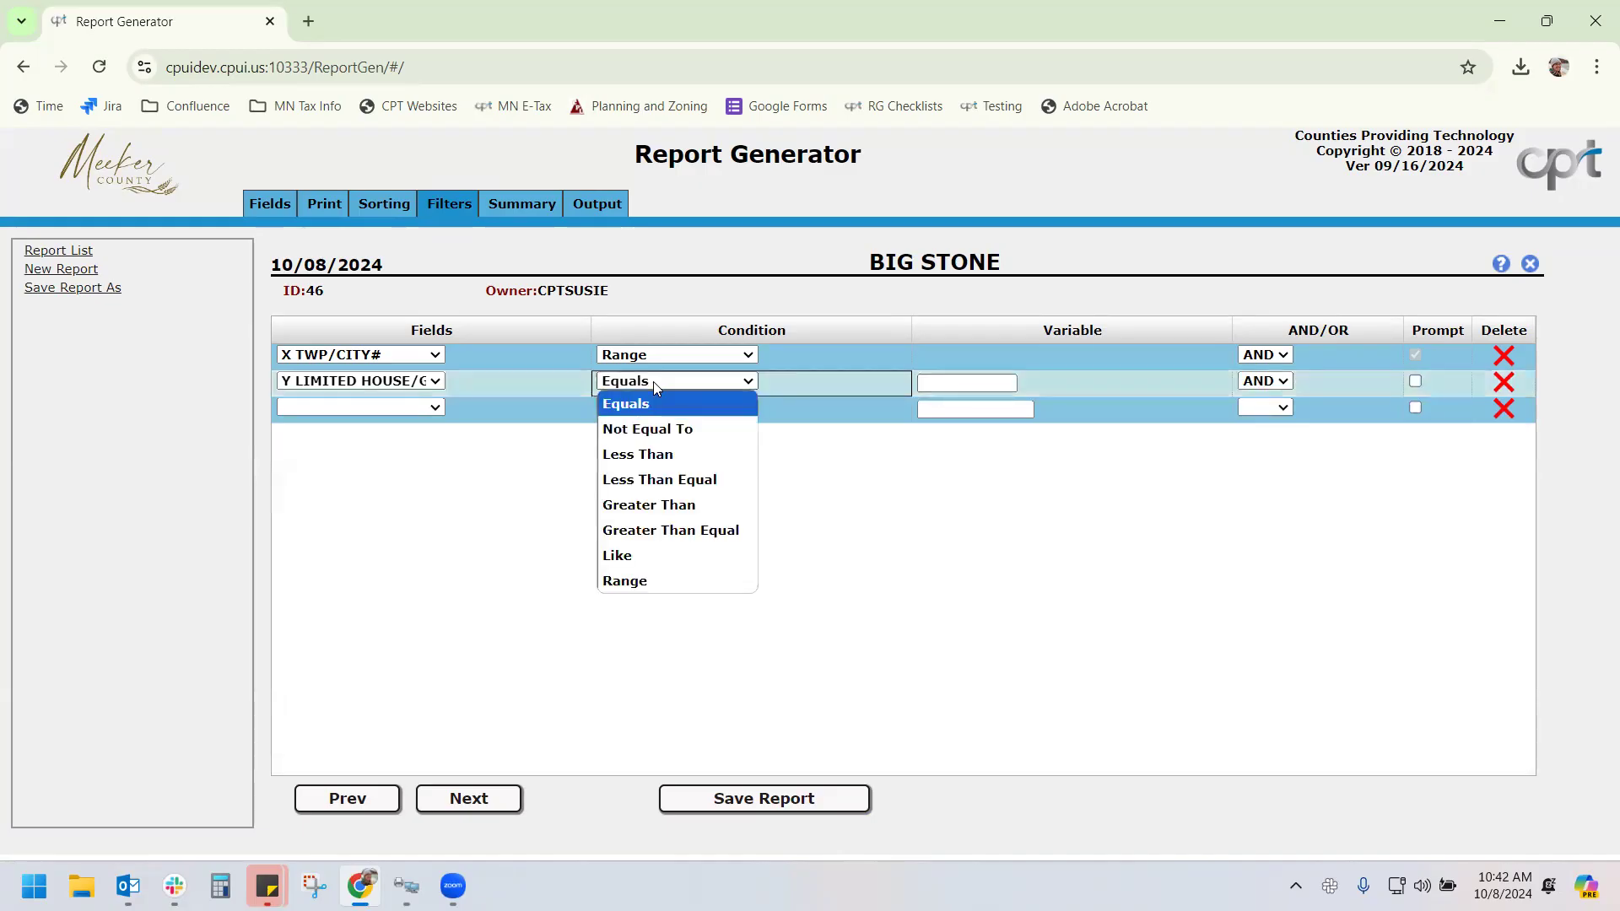
left_click(660, 431)
left_click(963, 384)
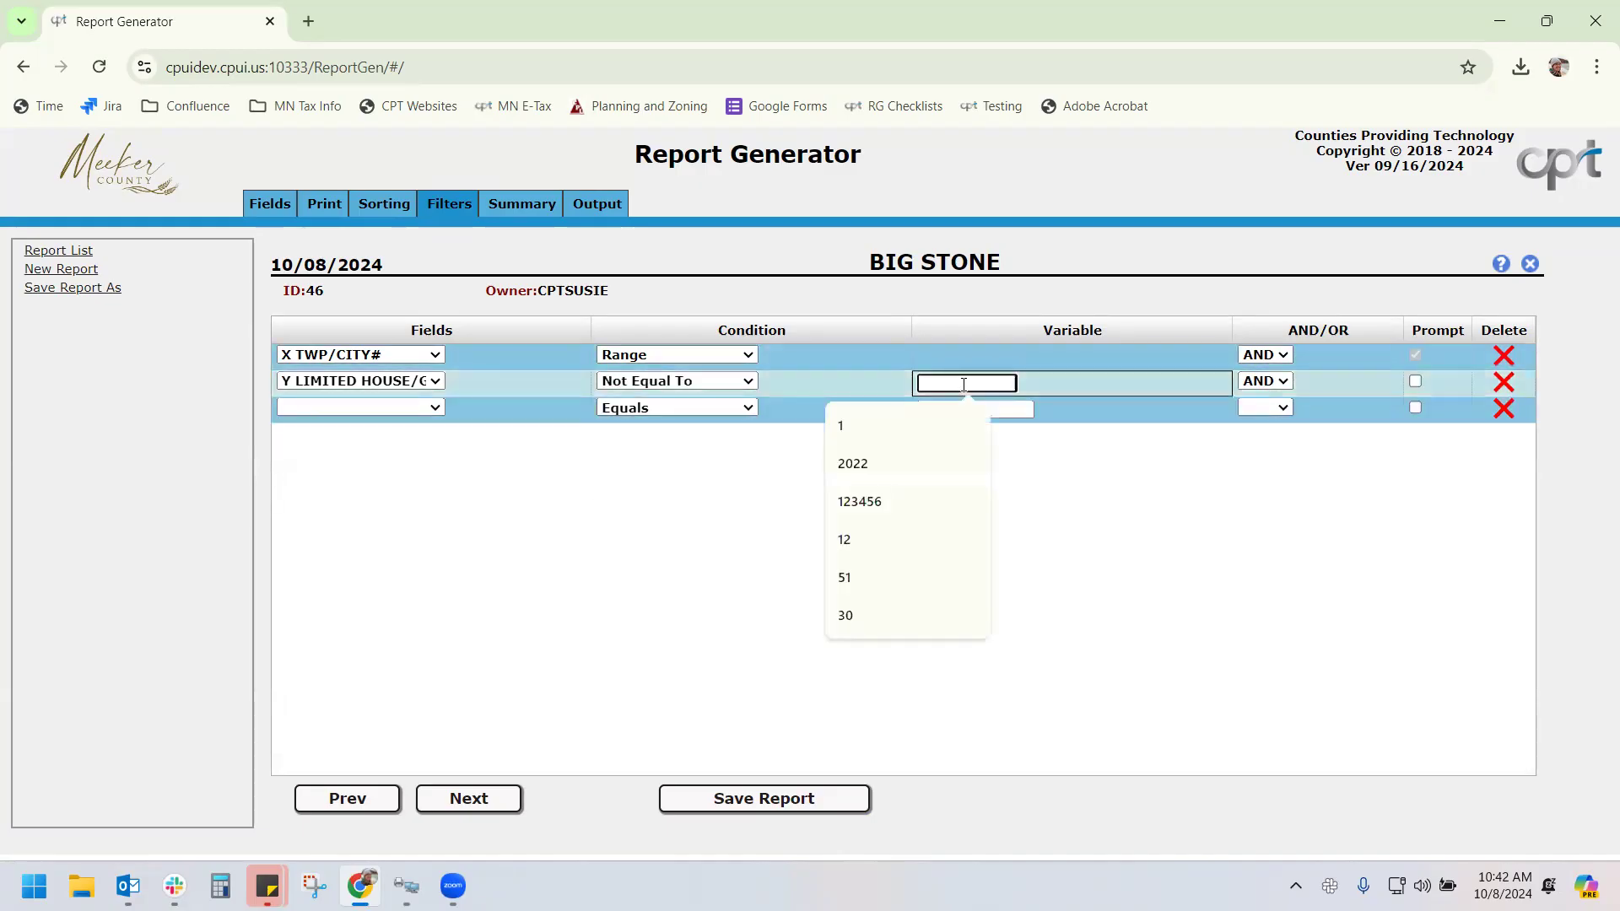
type("0")
left_click(1119, 572)
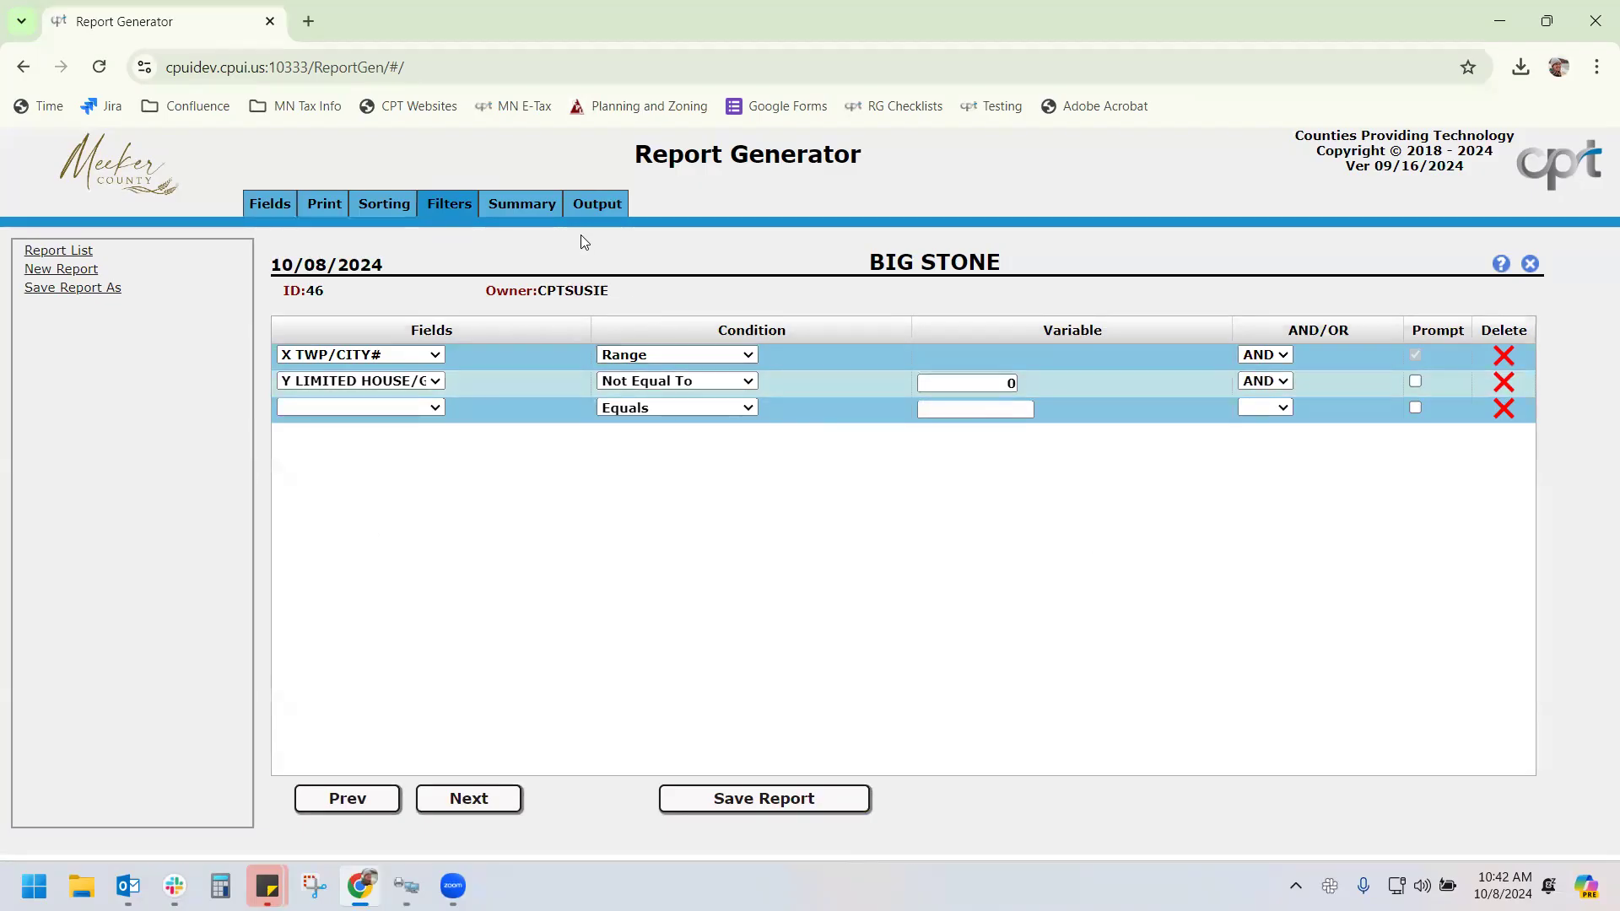
left_click(601, 209)
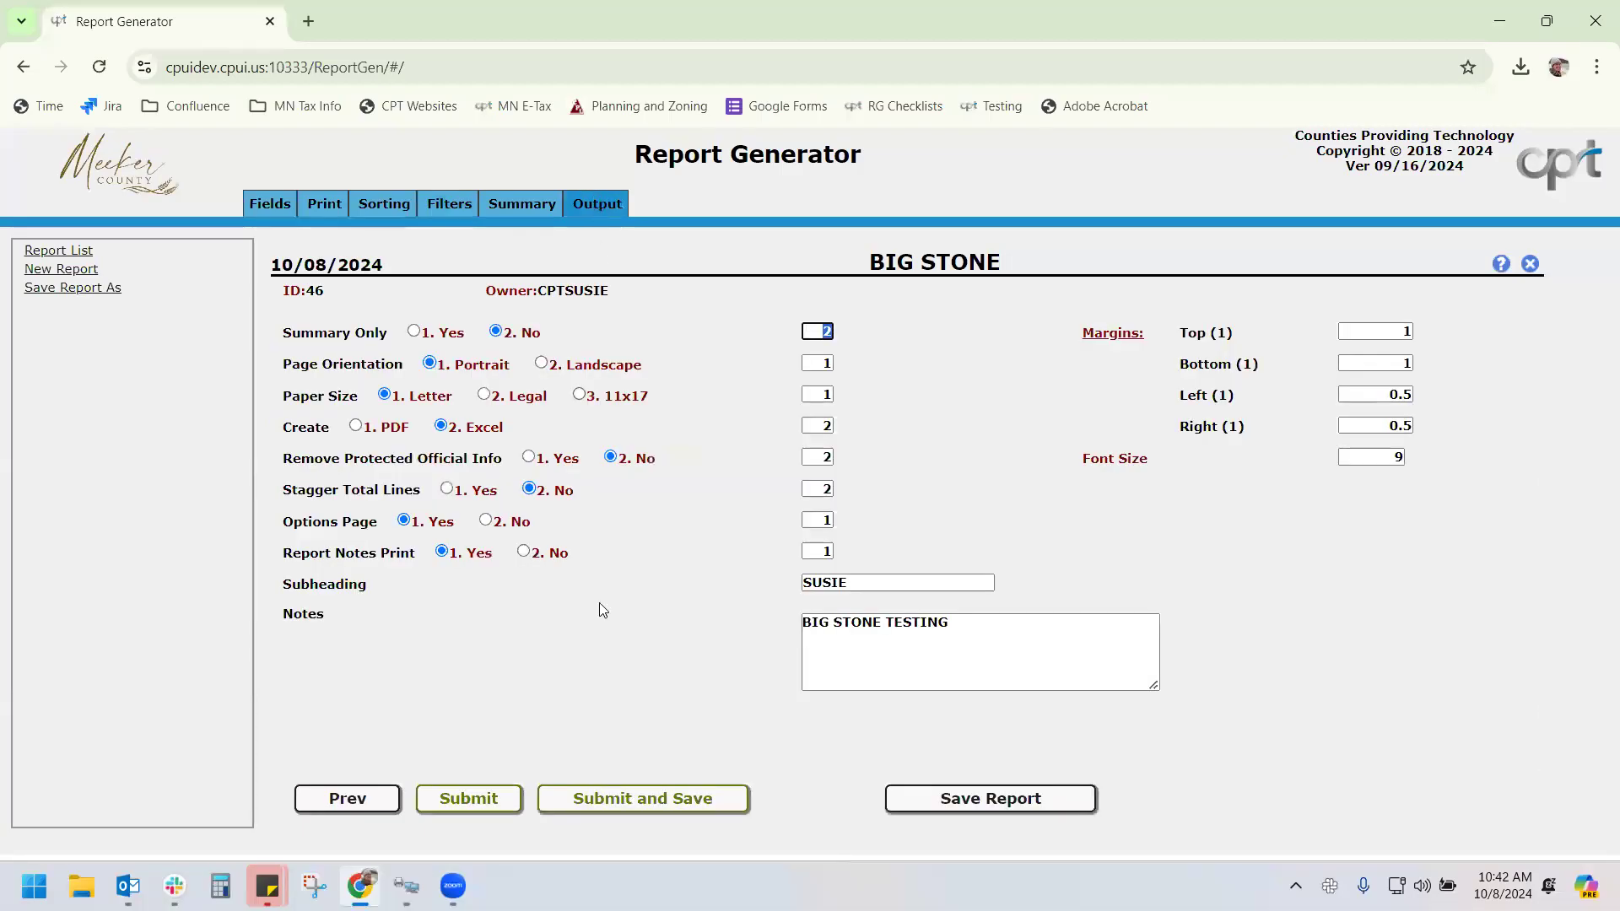
Regenerate BIG STONE with the nonzero filter, open the xlsx, scroll through it and close it
left_click(614, 805)
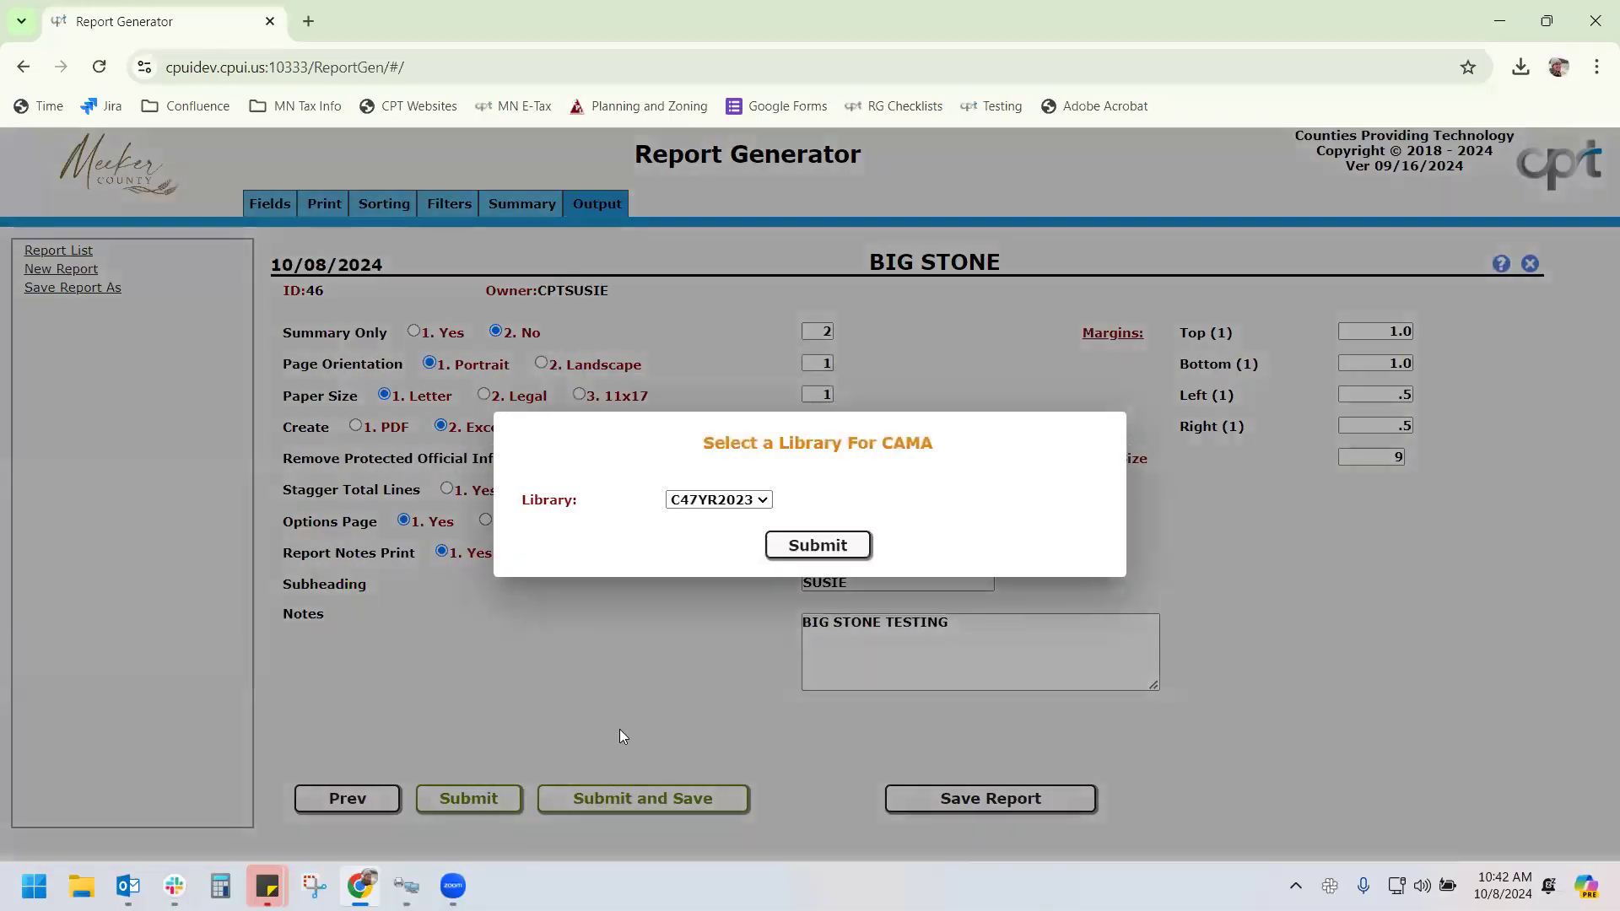
left_click(839, 550)
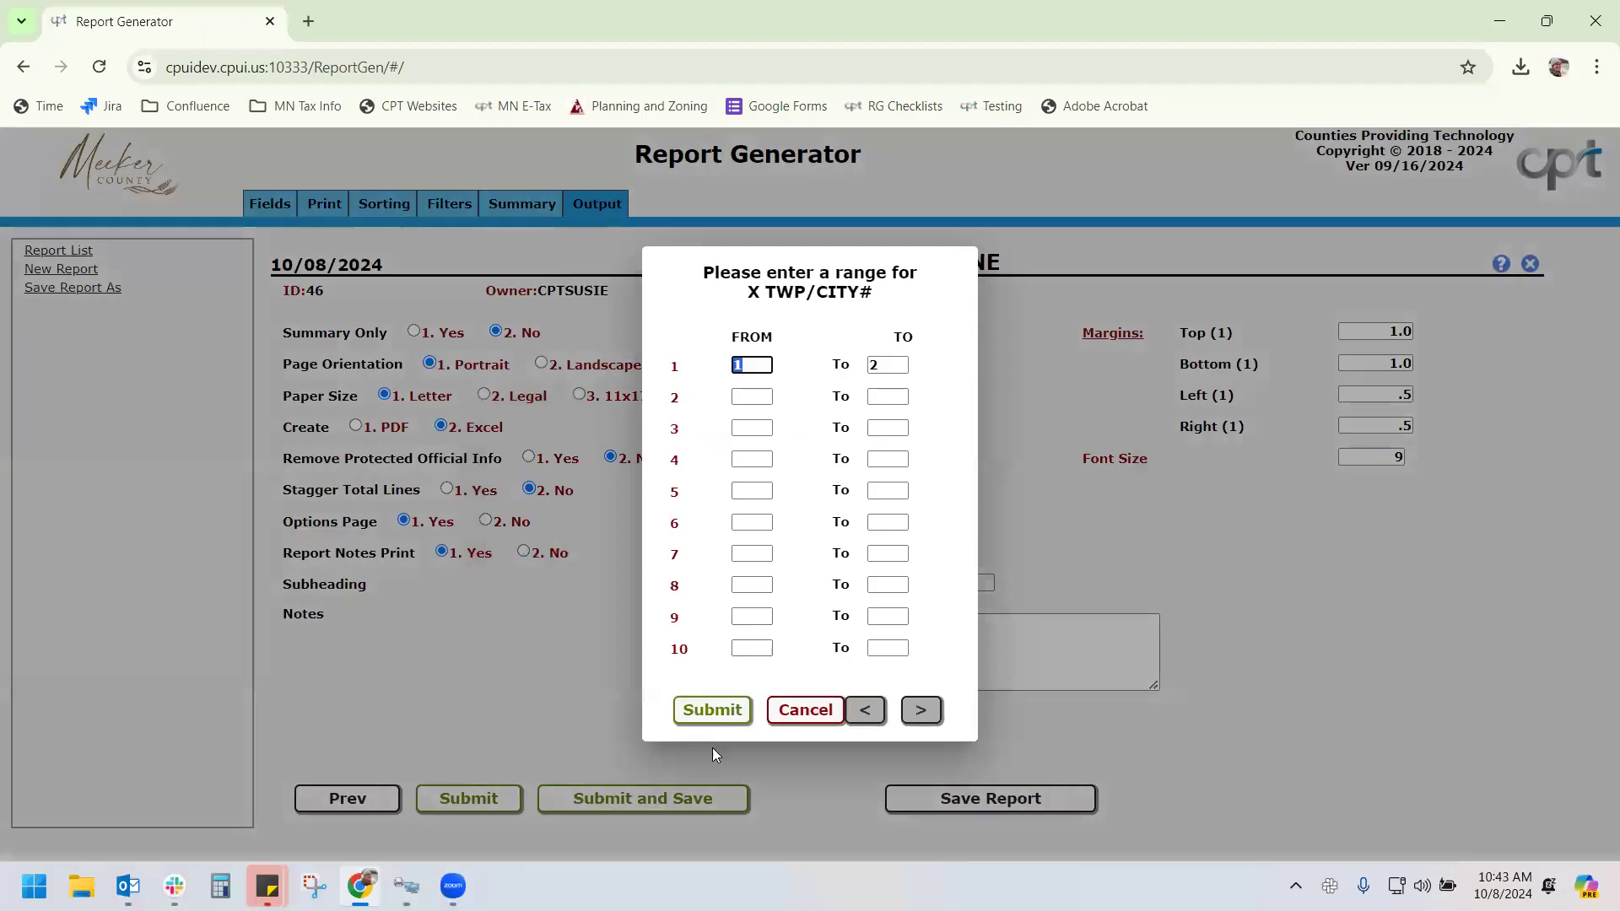
left_click(712, 713)
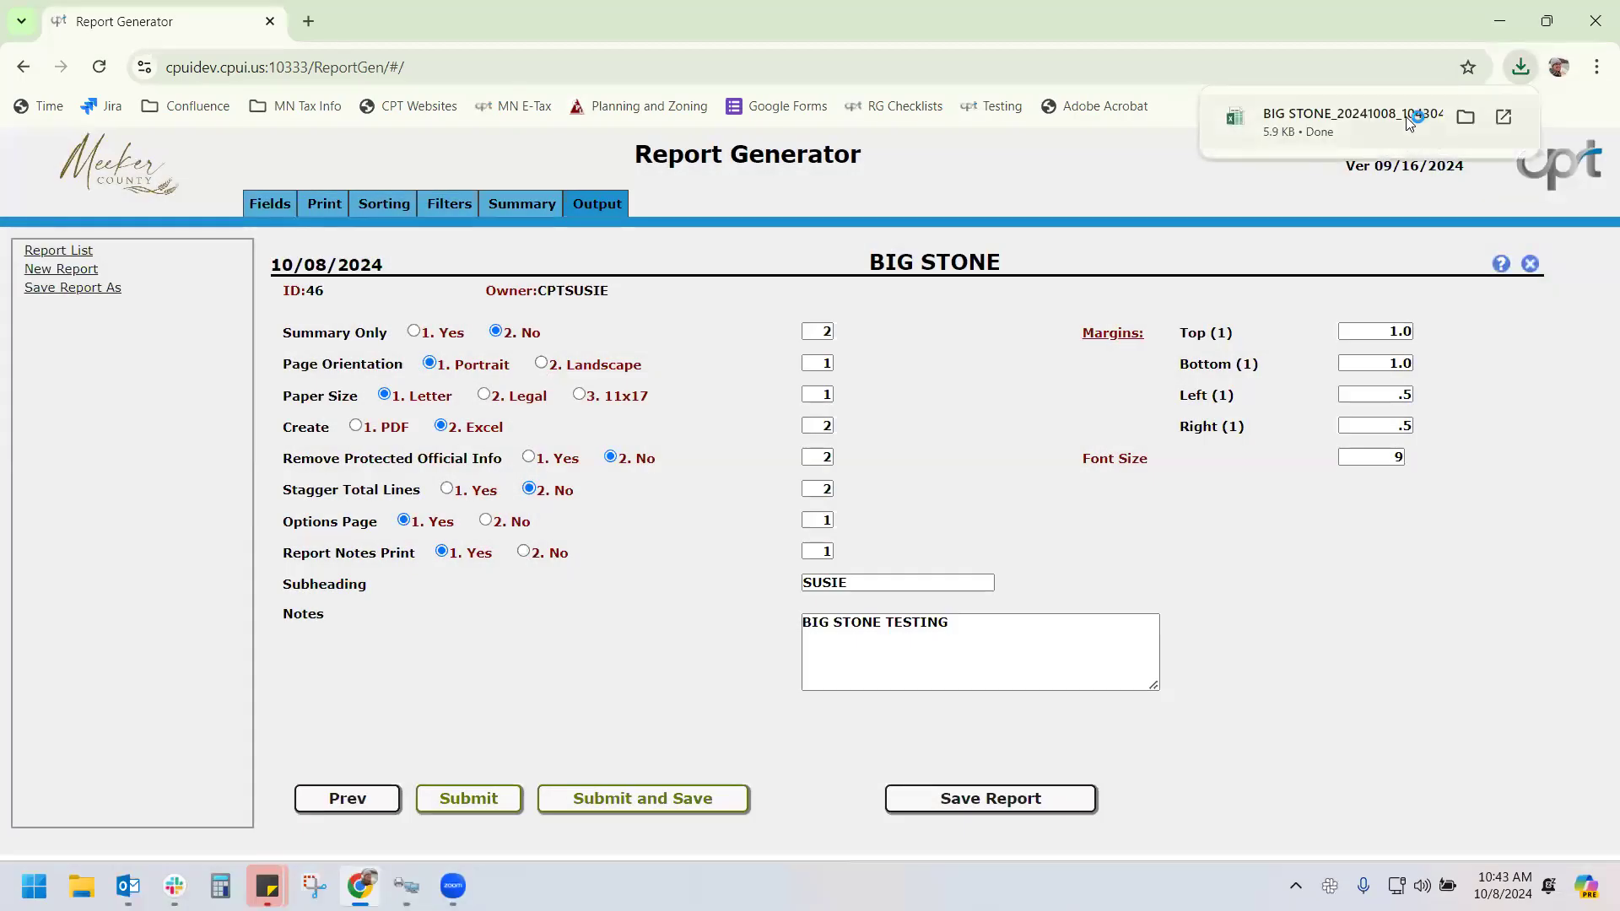
left_click(1462, 102)
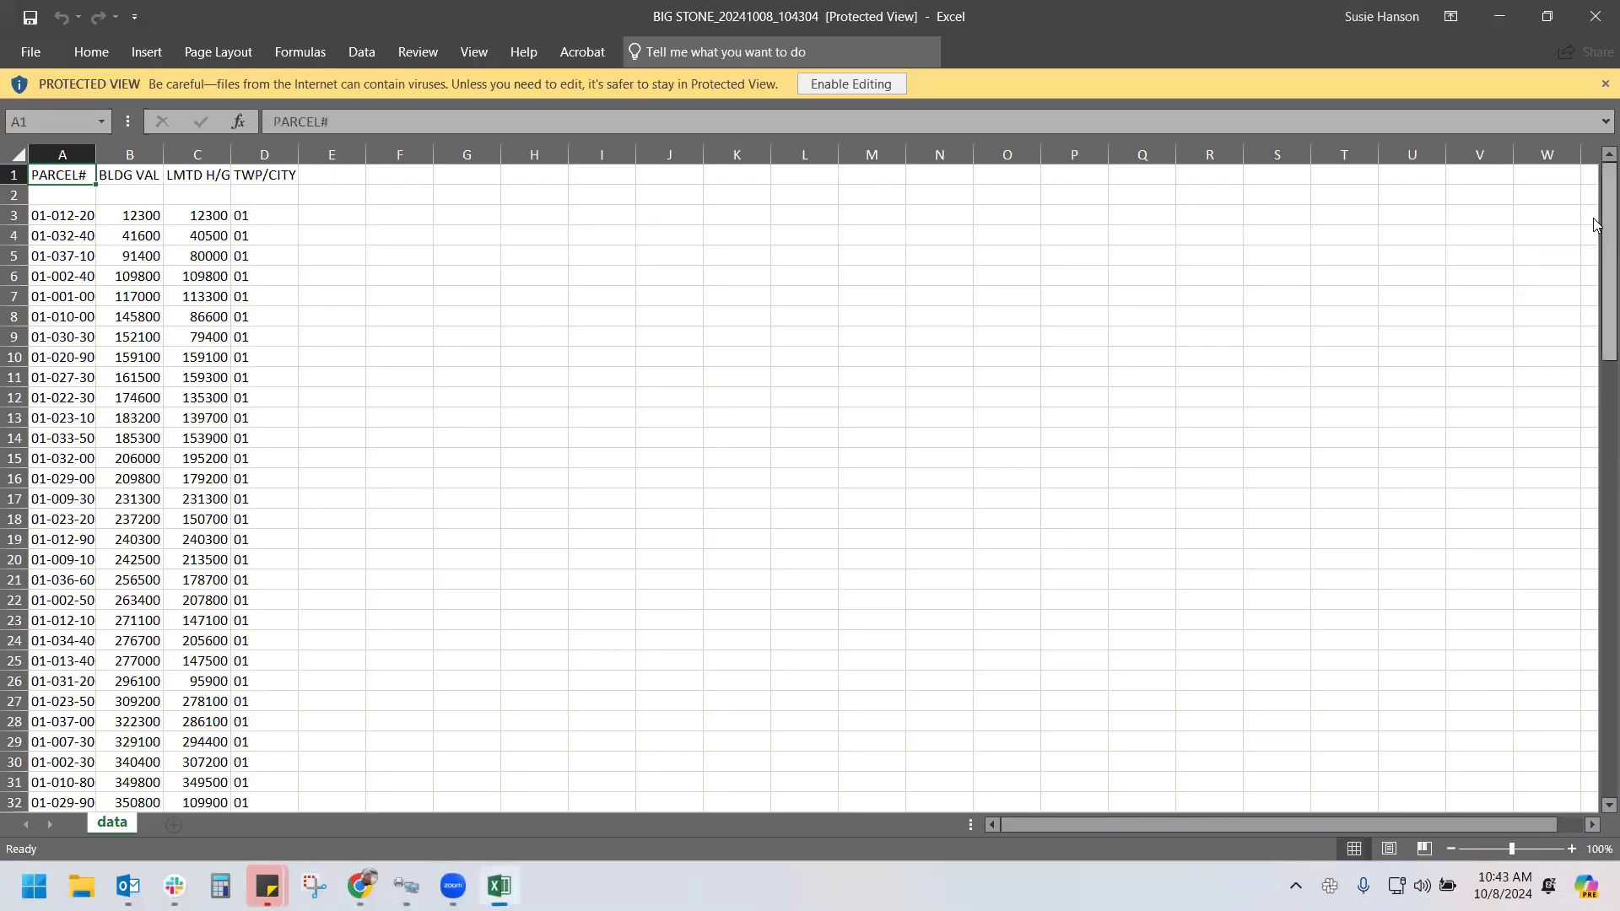
left_click_drag(1595, 224, 1594, 8)
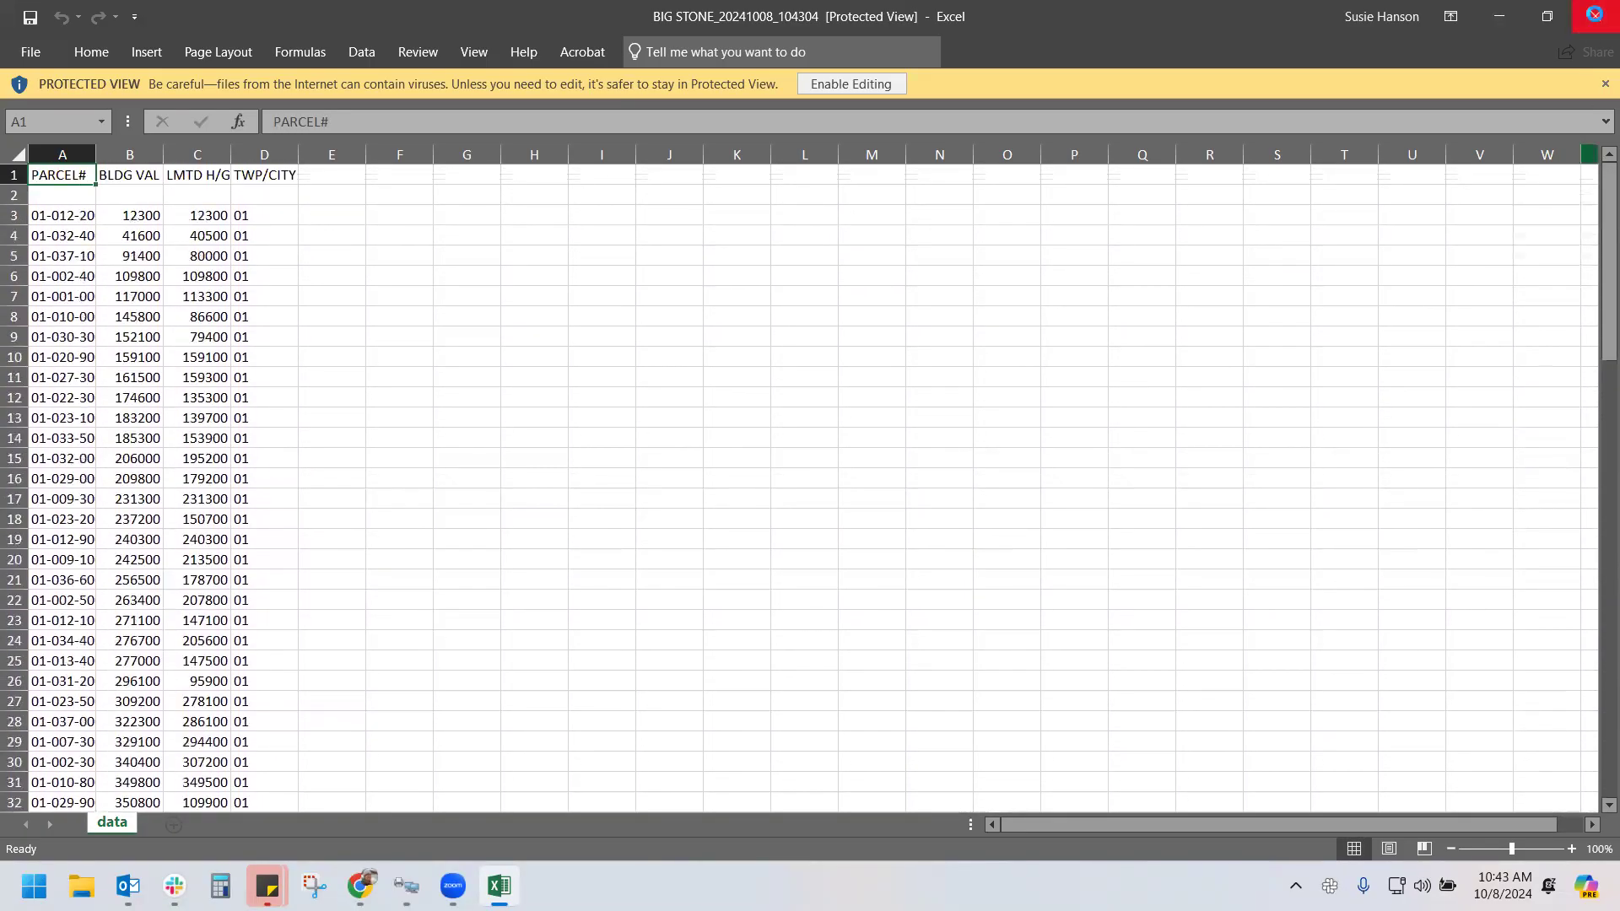
left_click(1595, 10)
Save the report, join filter row 2 with OR, and base row 3 on Y VALUE-BUILDING
left_click(989, 800)
left_click(458, 203)
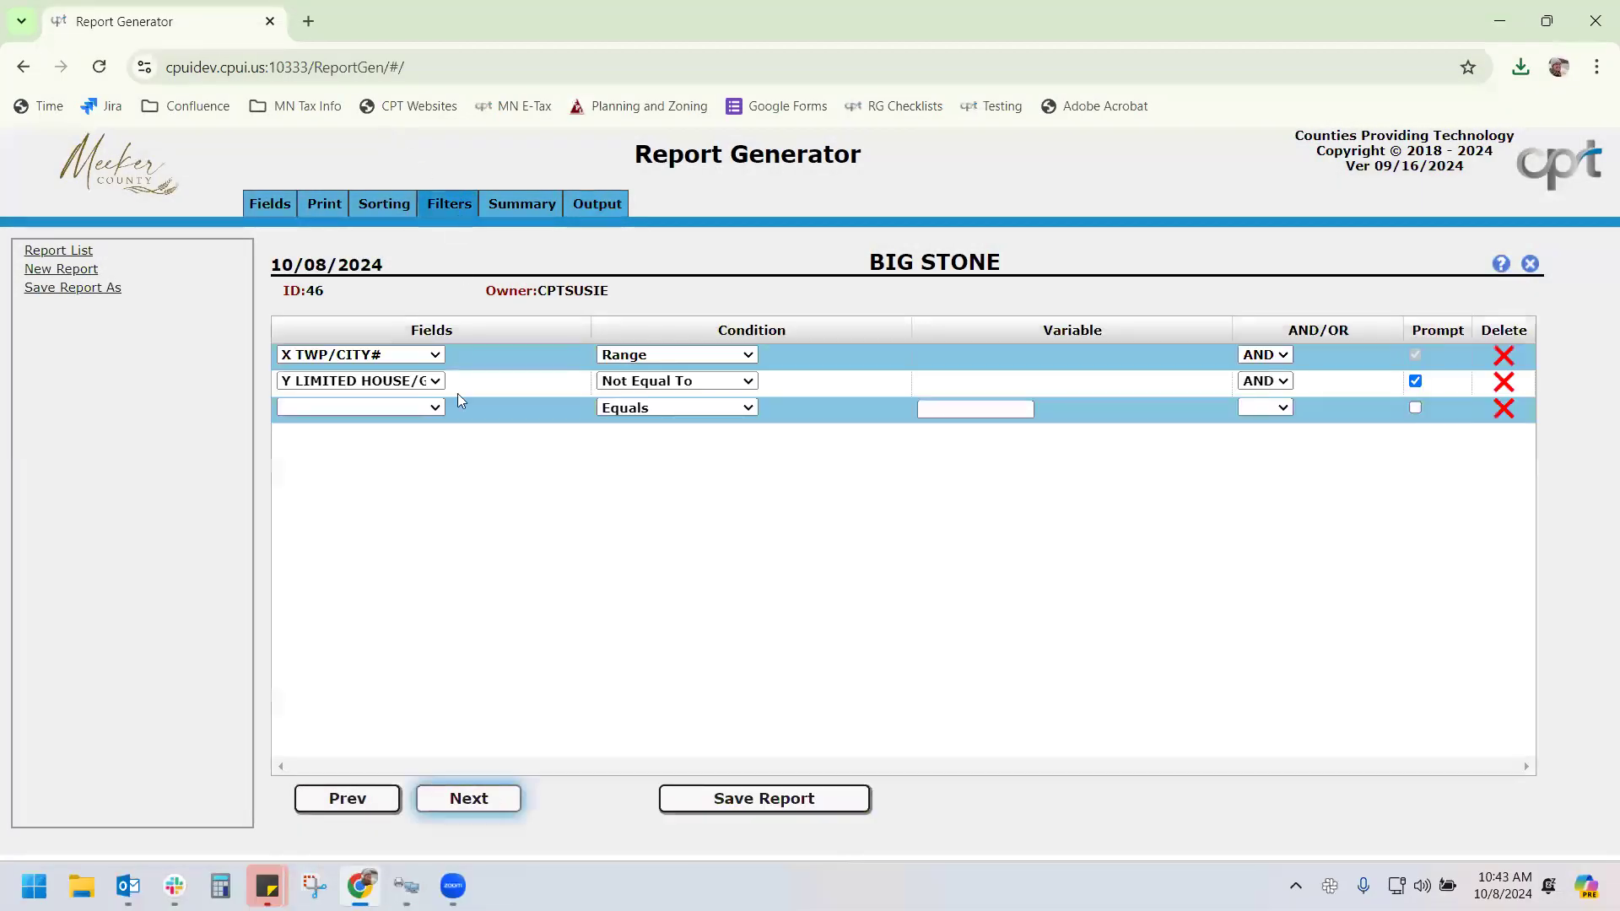
left_click(408, 409)
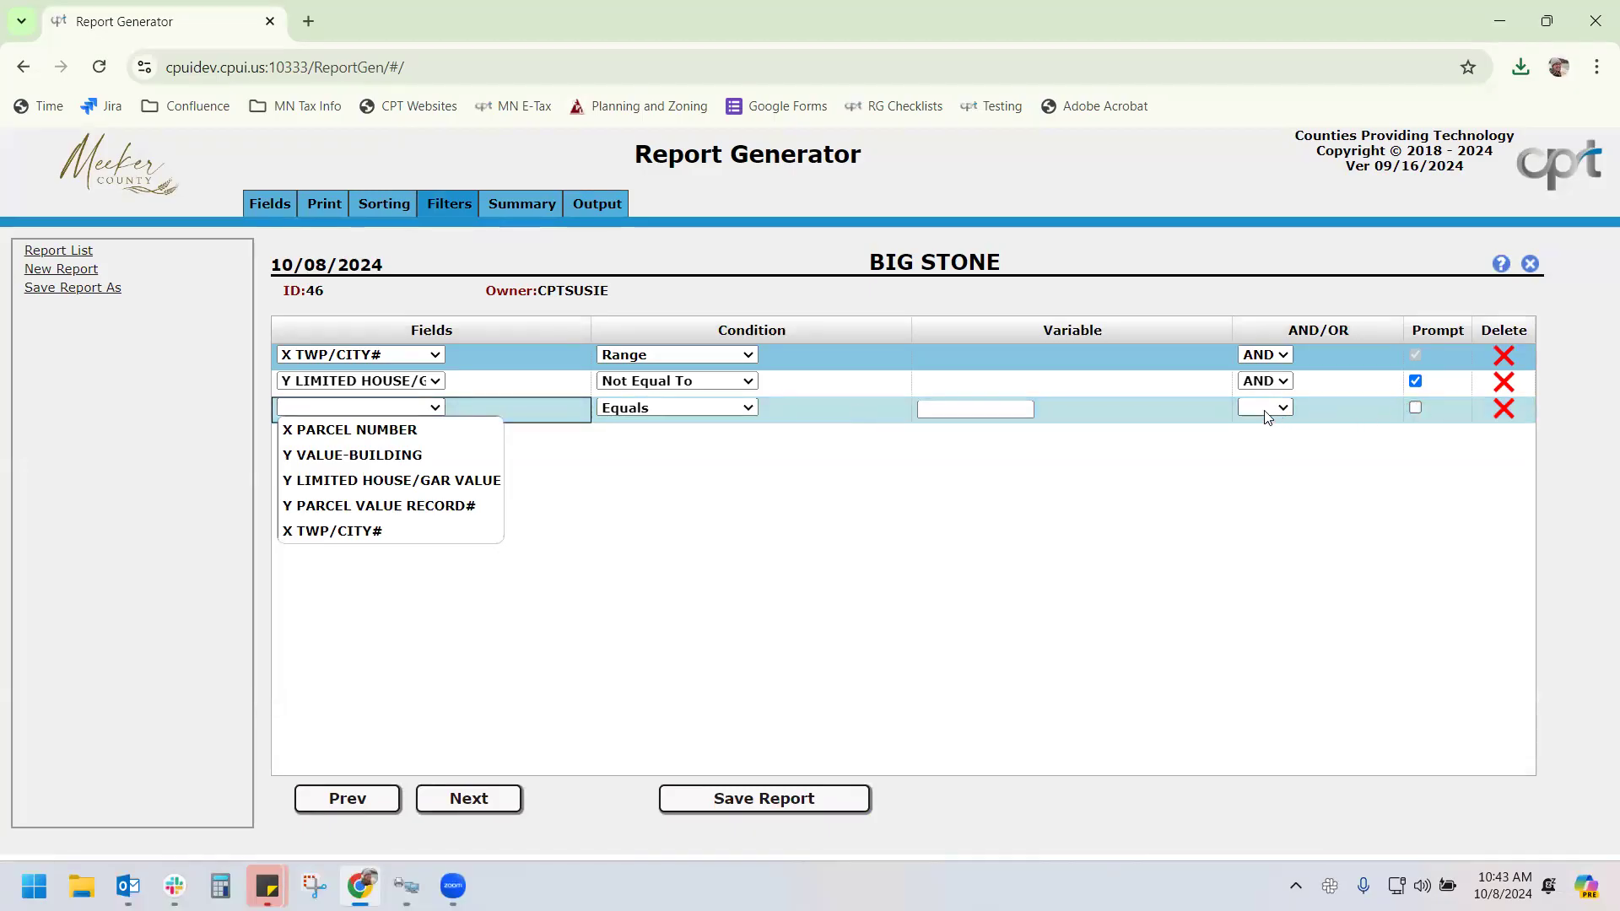
left_click(1263, 382)
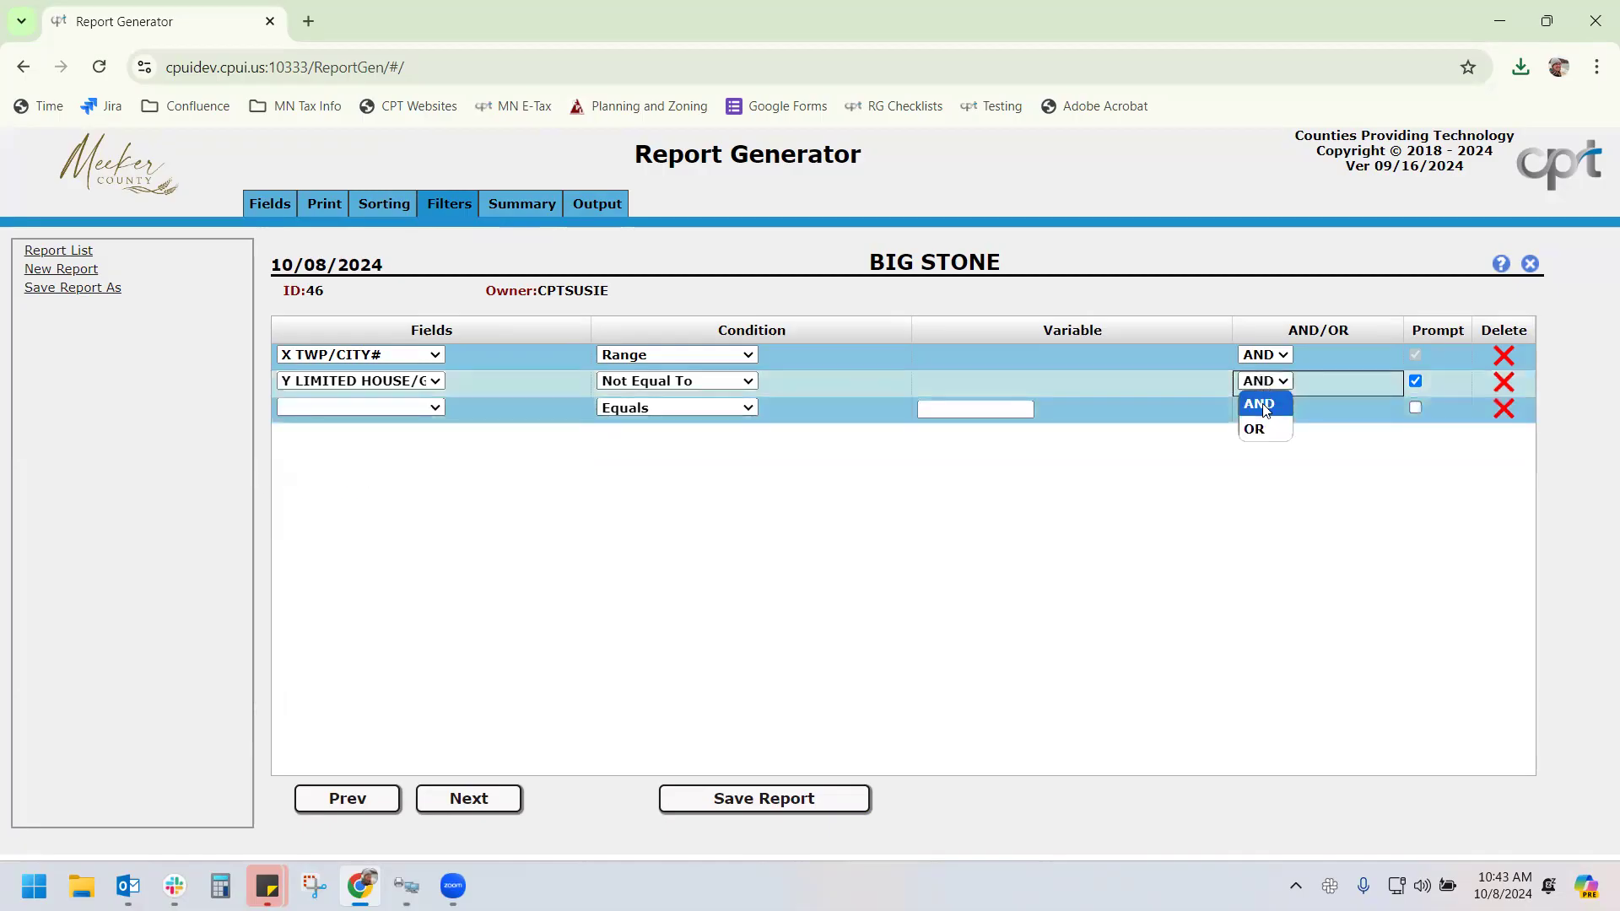
left_click(1263, 429)
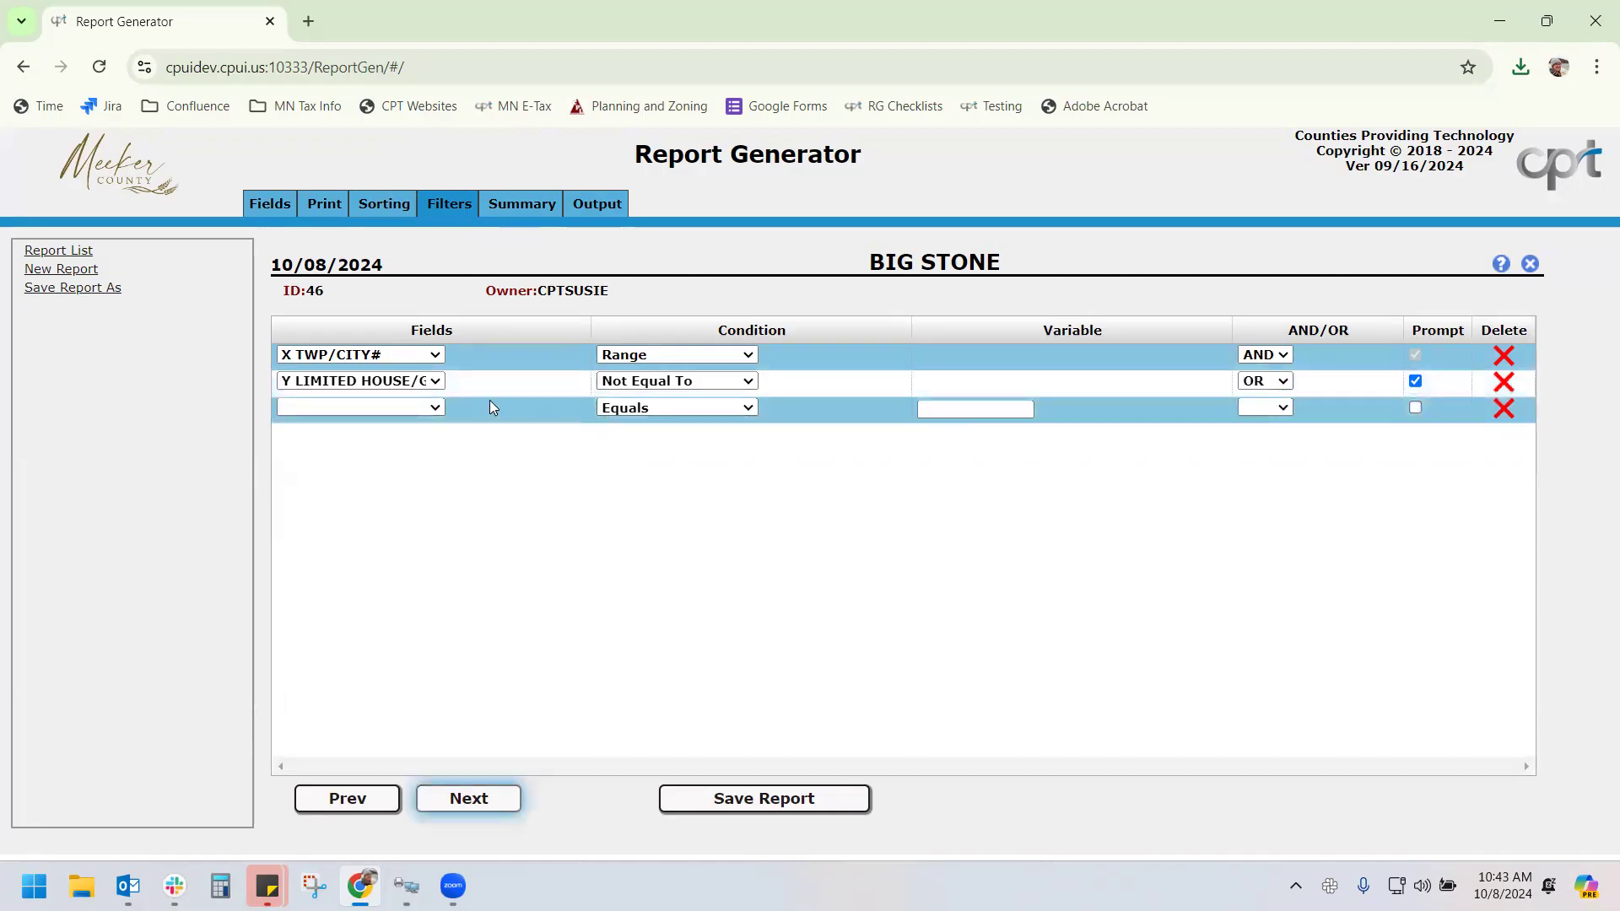
left_click(413, 410)
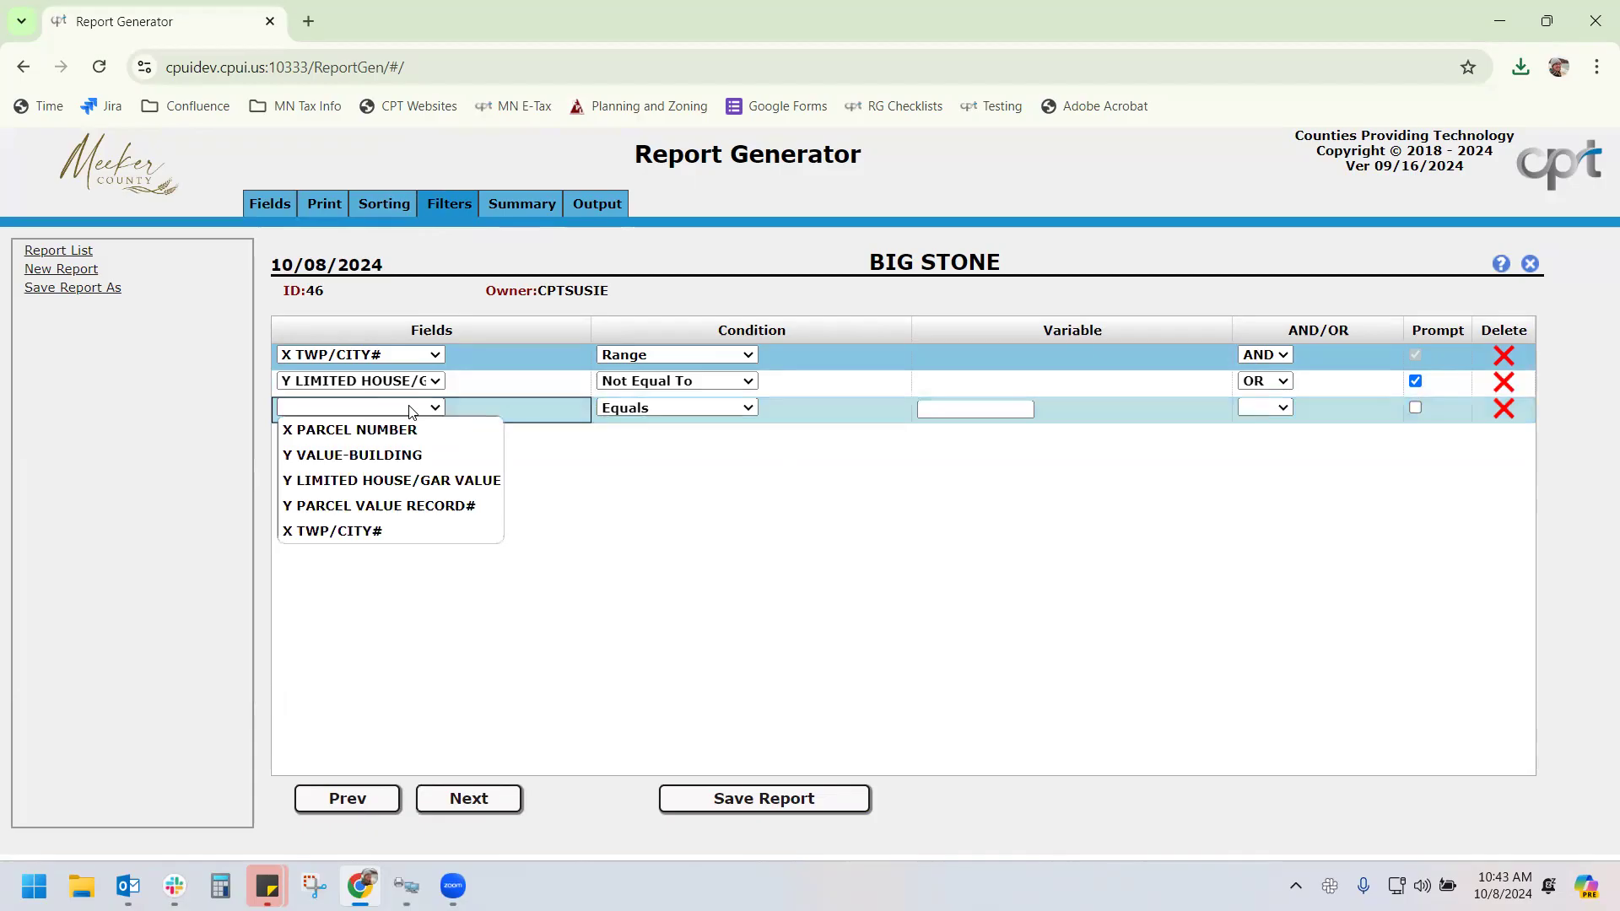
left_click(418, 455)
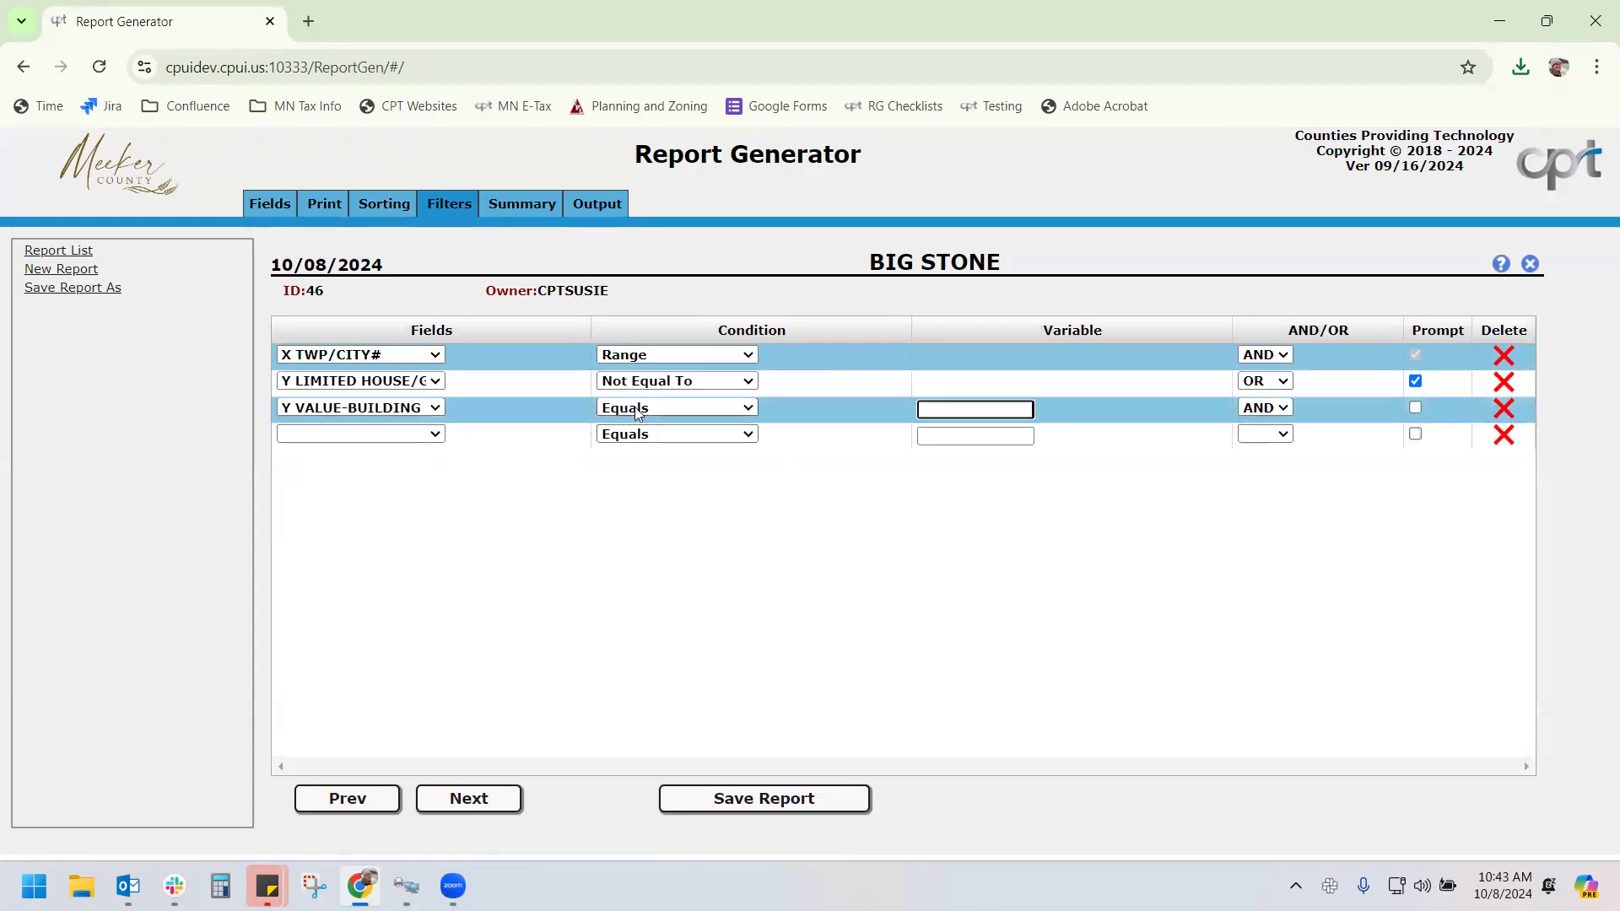
Add Y ASMT CODE to the report's fields using the 'asmt' search
left_click(283, 205)
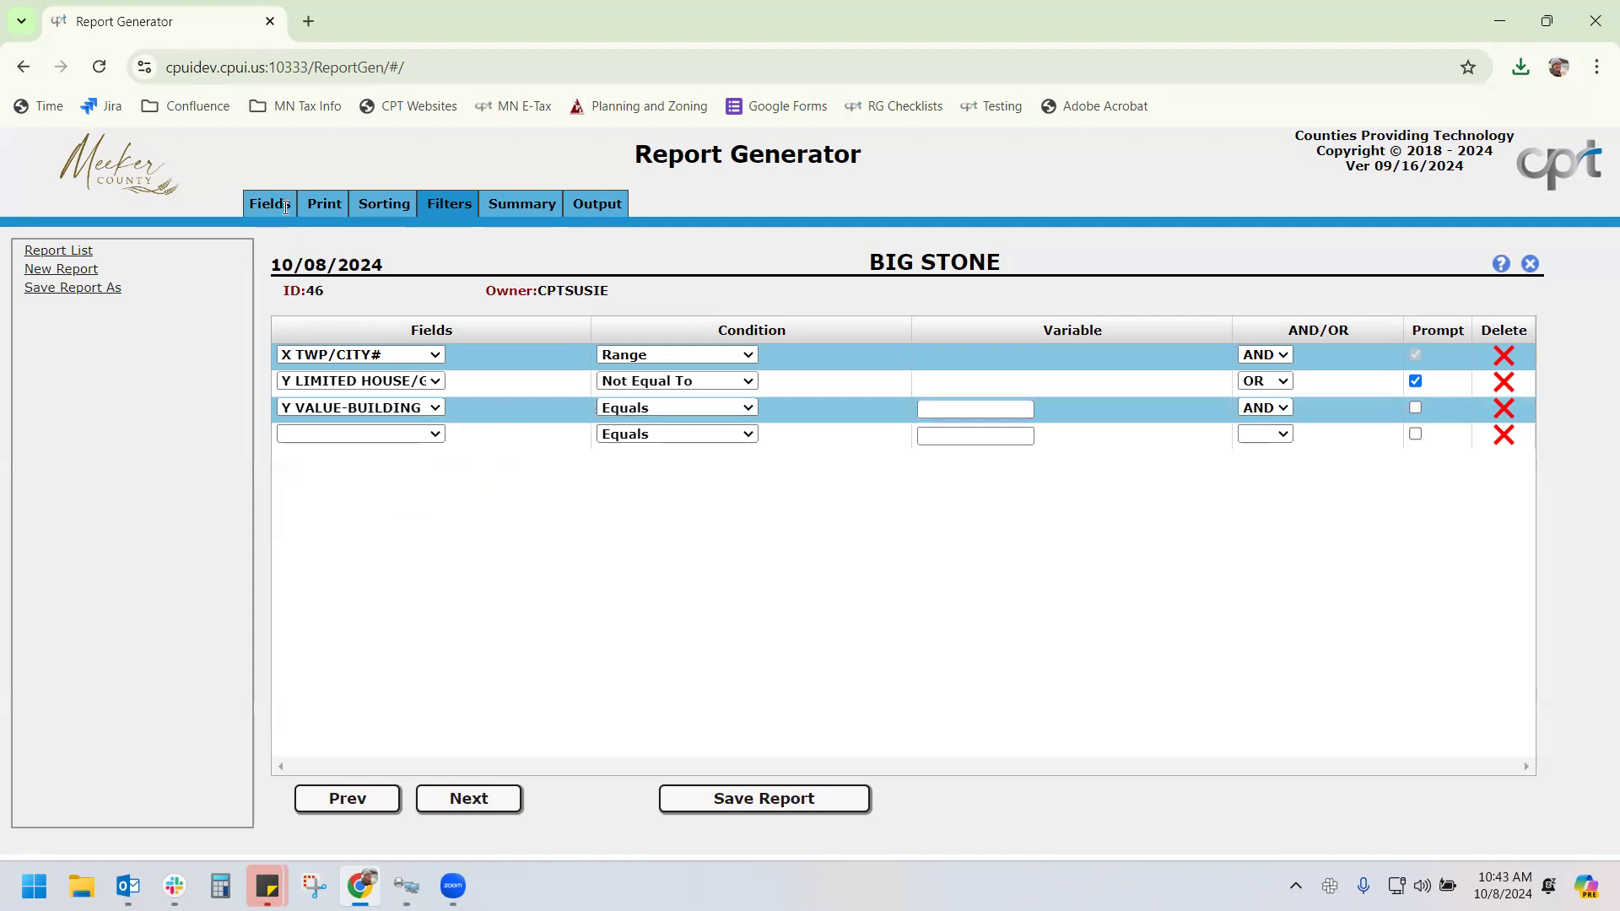
left_click(1006, 328)
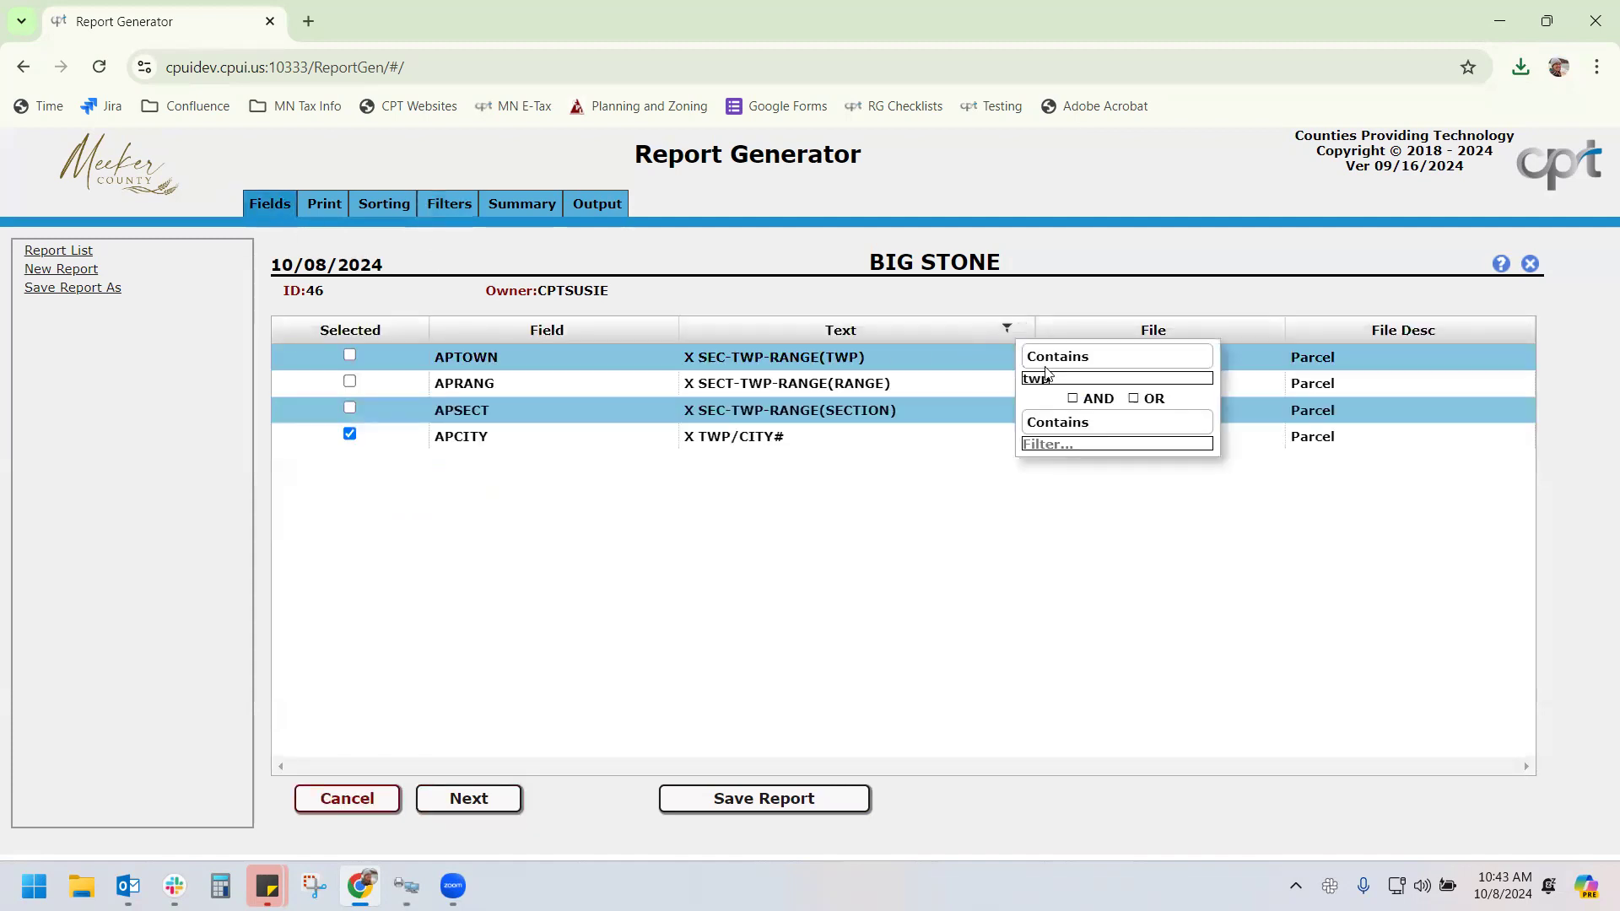
type("asmt")
left_click(349, 355)
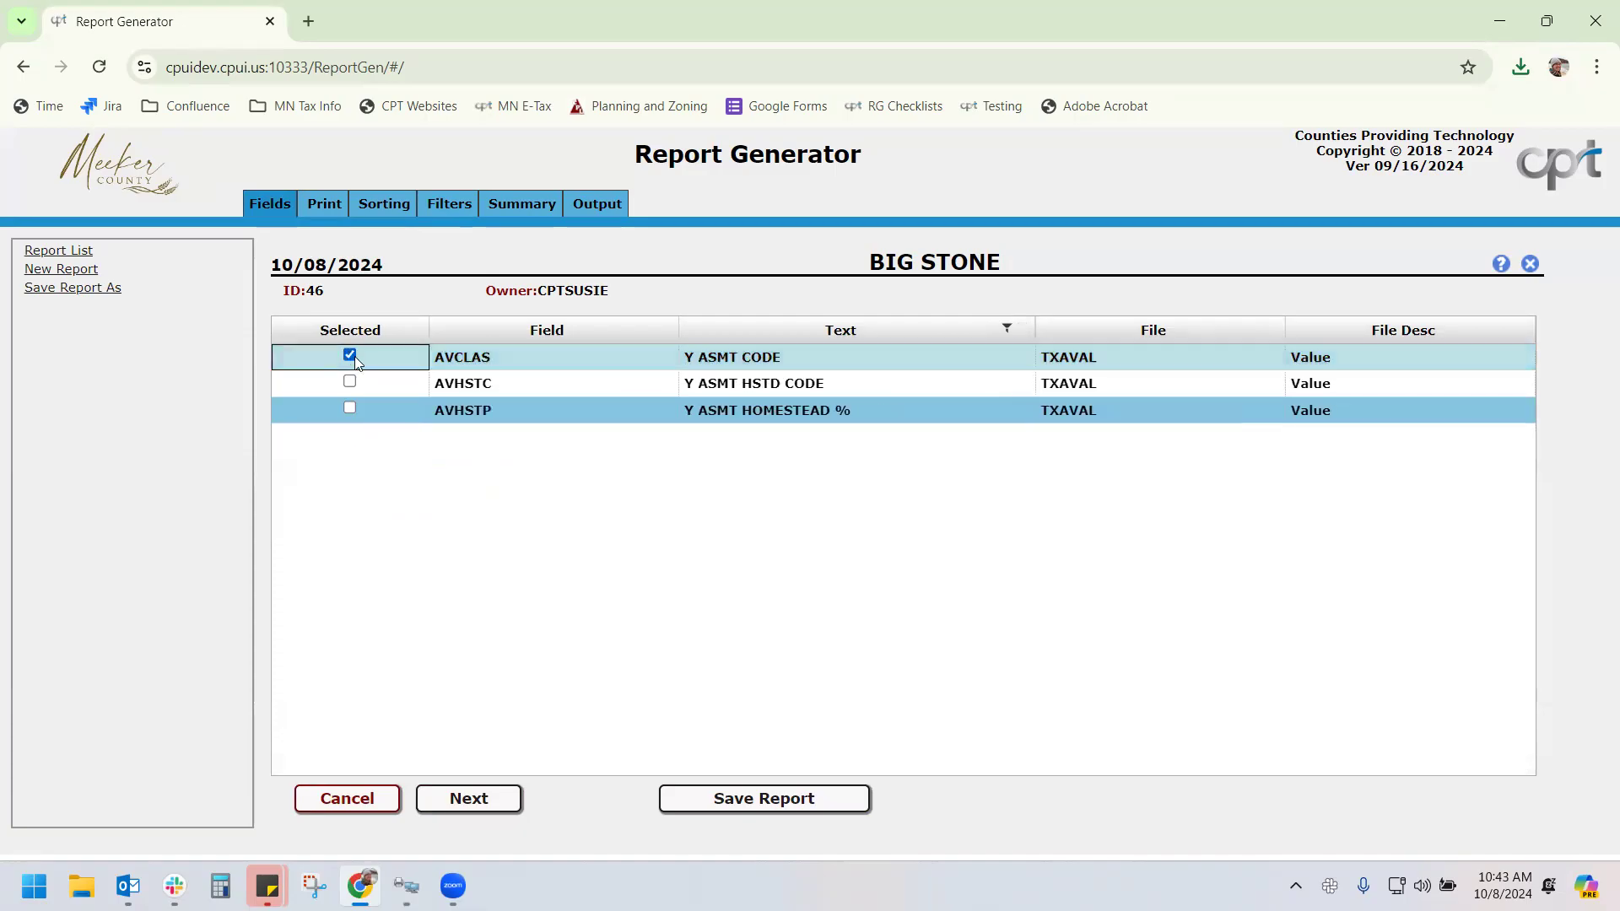
left_click(444, 205)
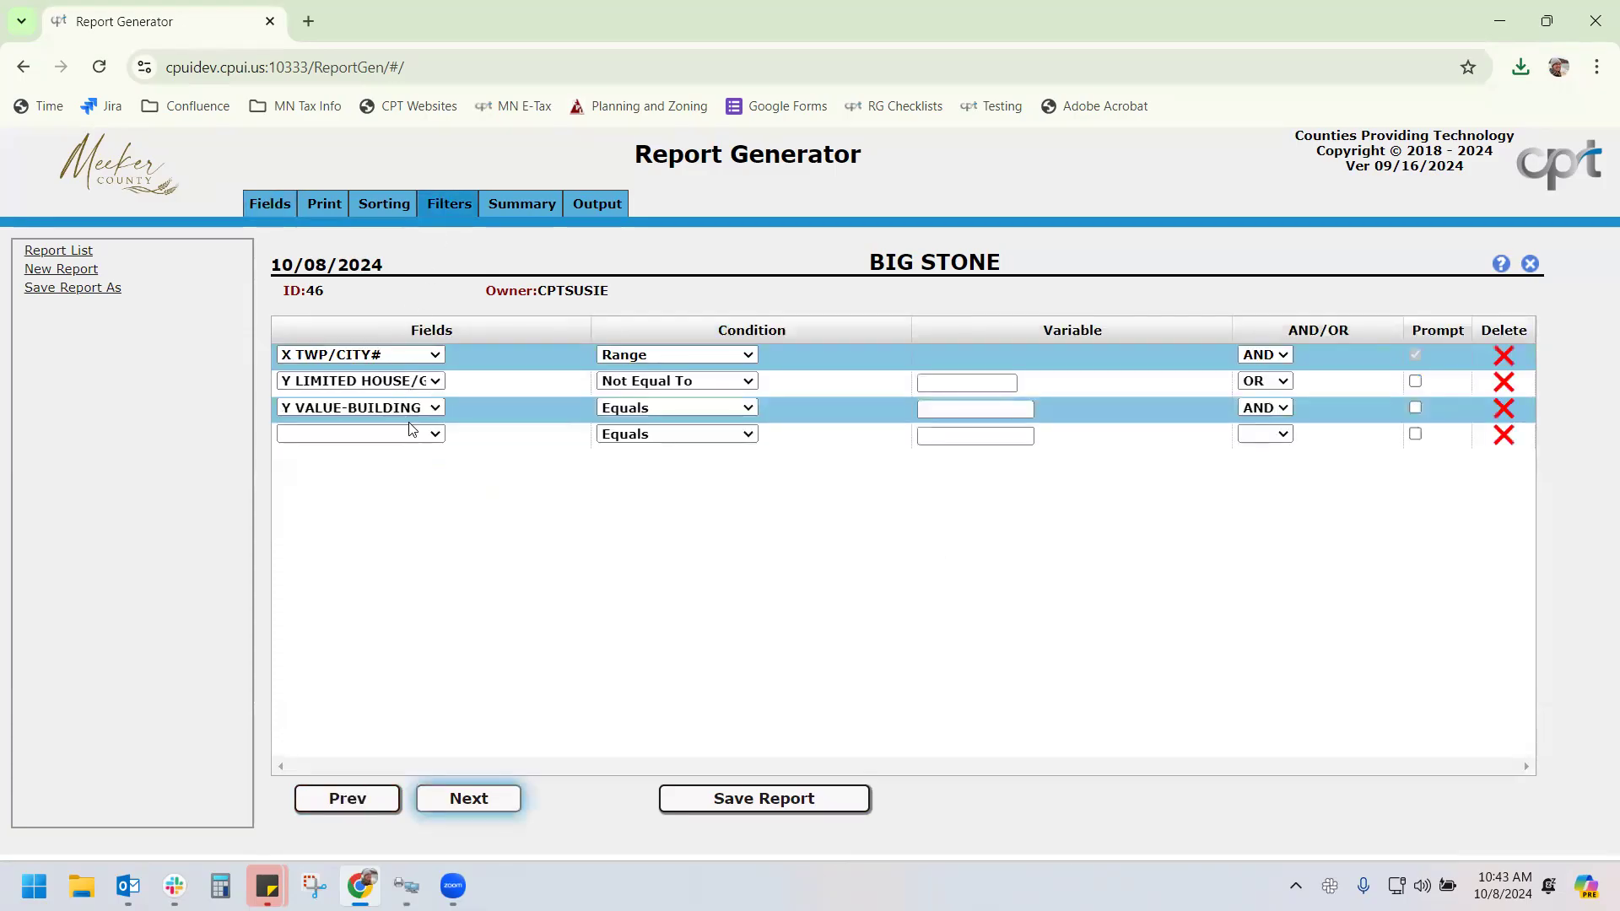
Set the building value filter to Greater Than 500000 and add a fourth row on Y ASMT CODE
left_click(638, 410)
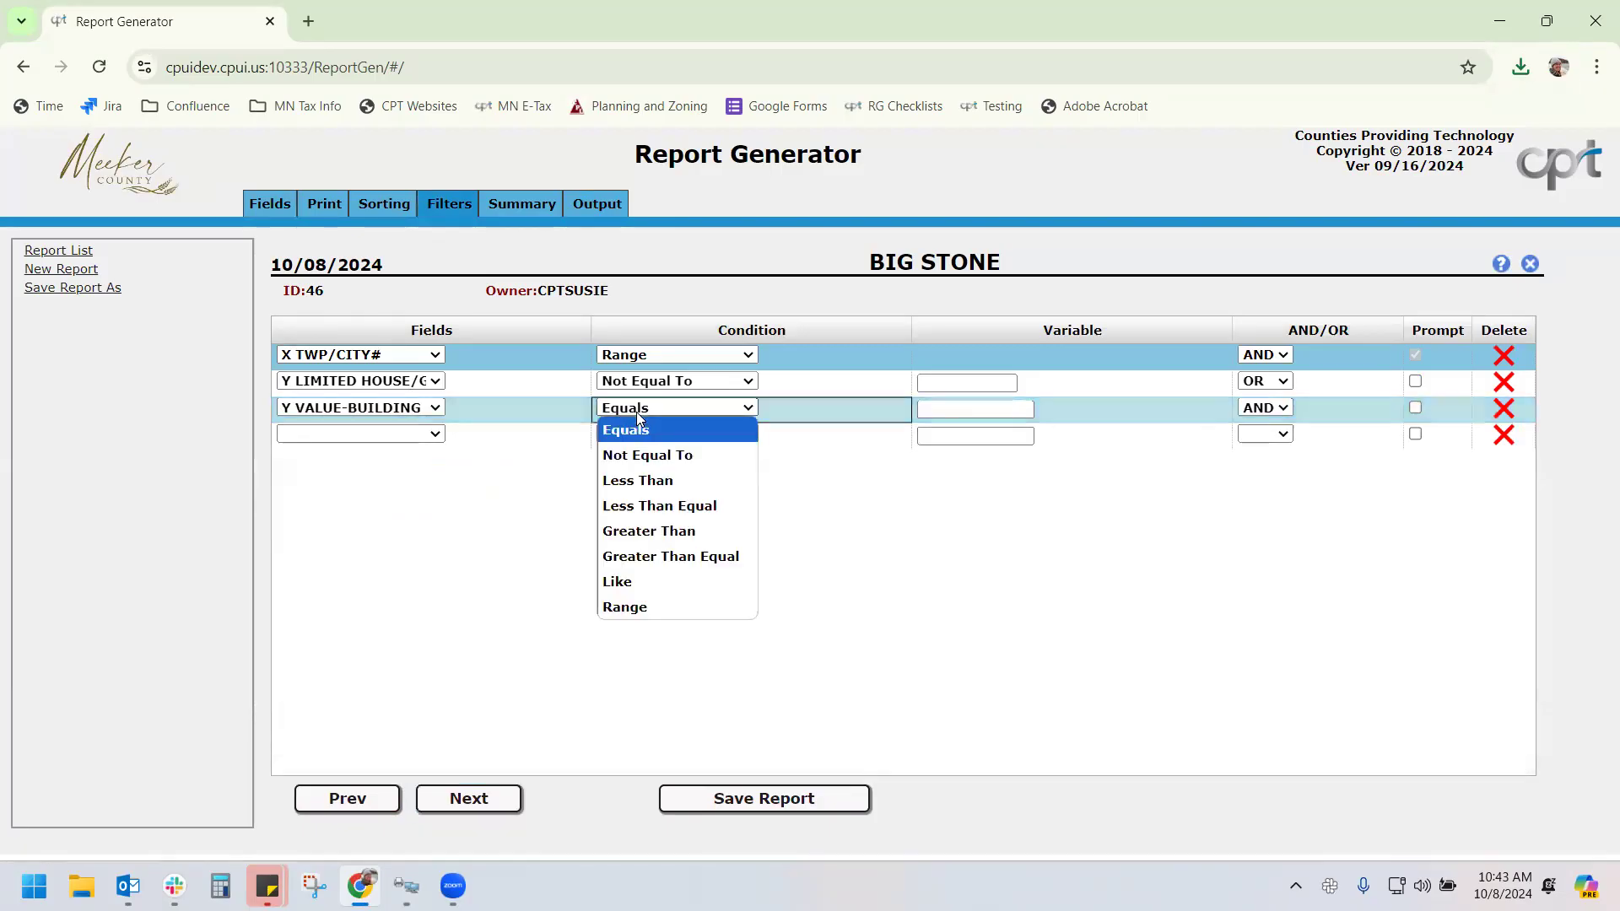
left_click(679, 530)
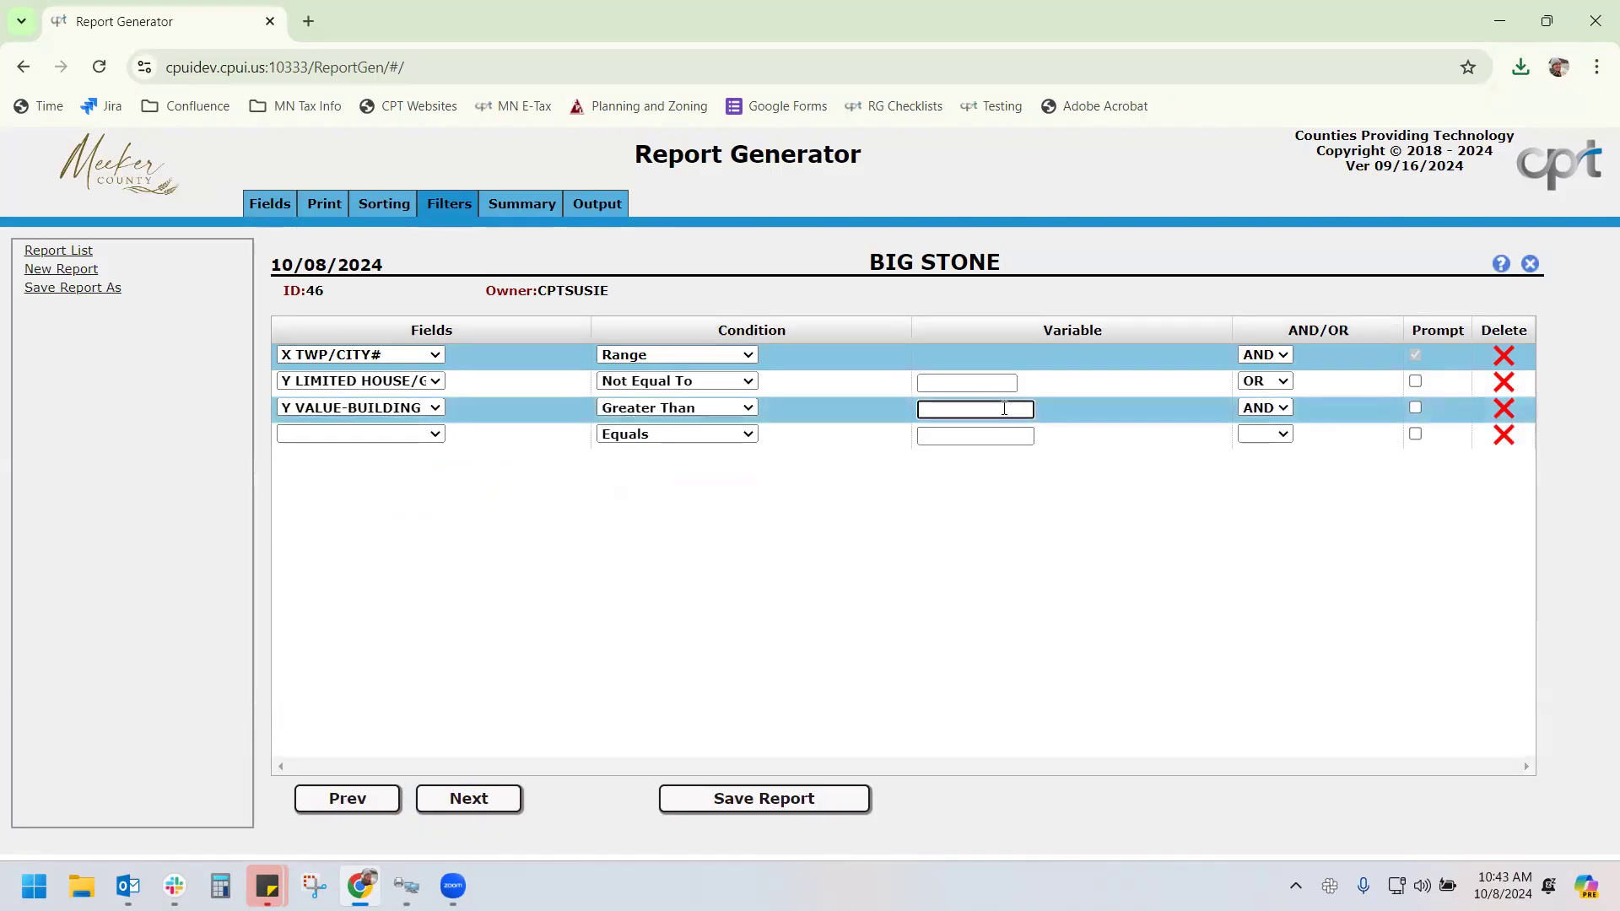
left_click(1004, 408)
type("500000")
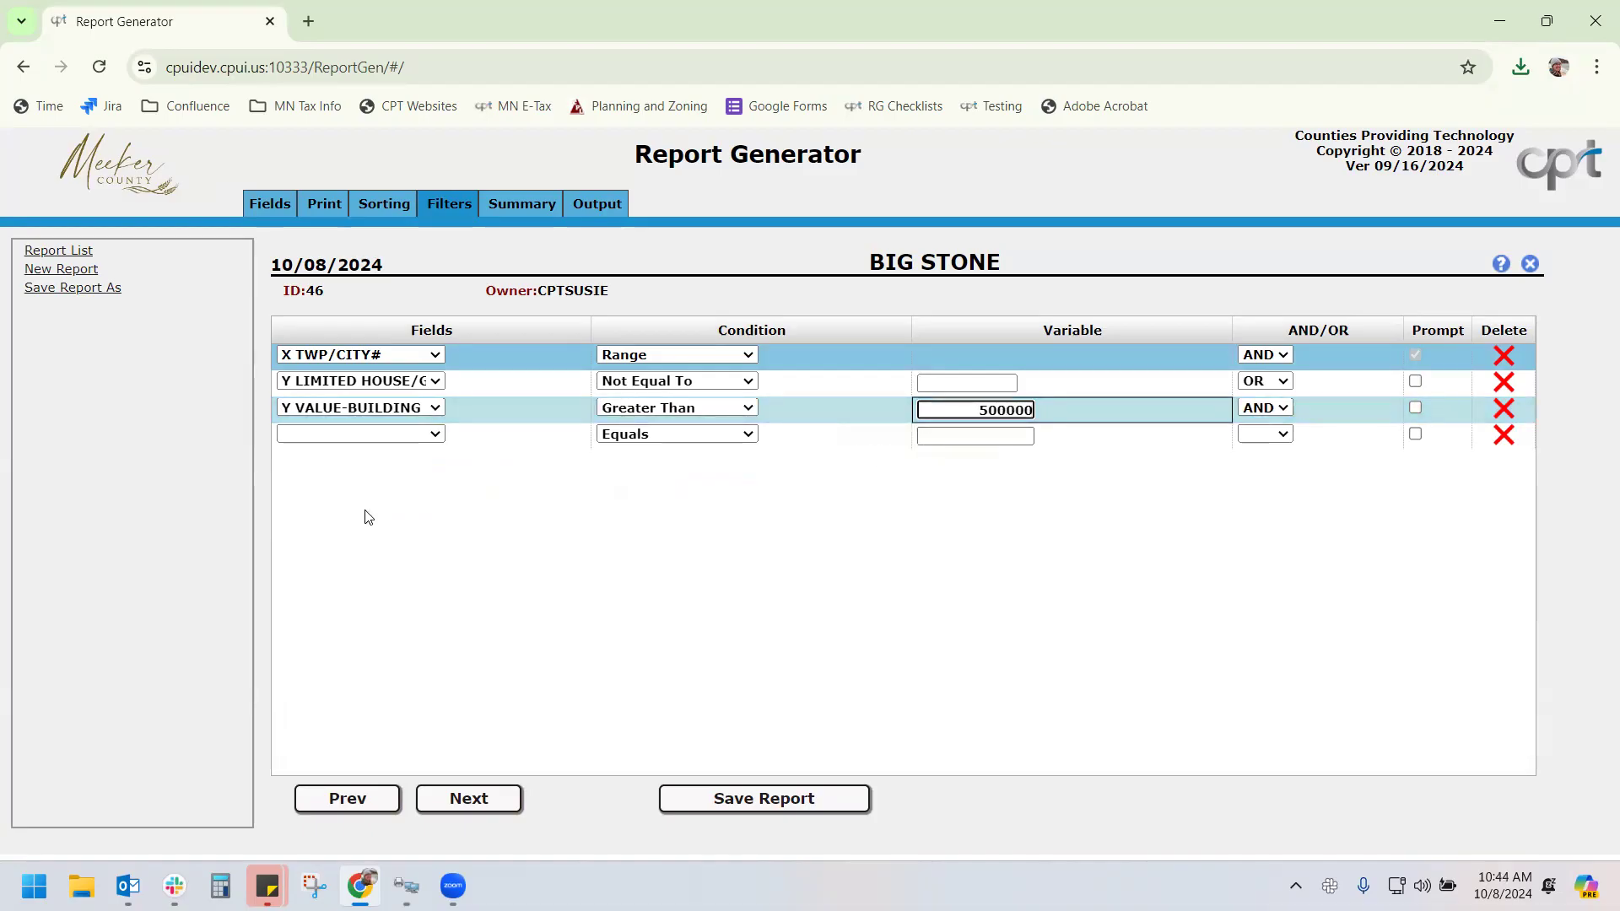
left_click(350, 435)
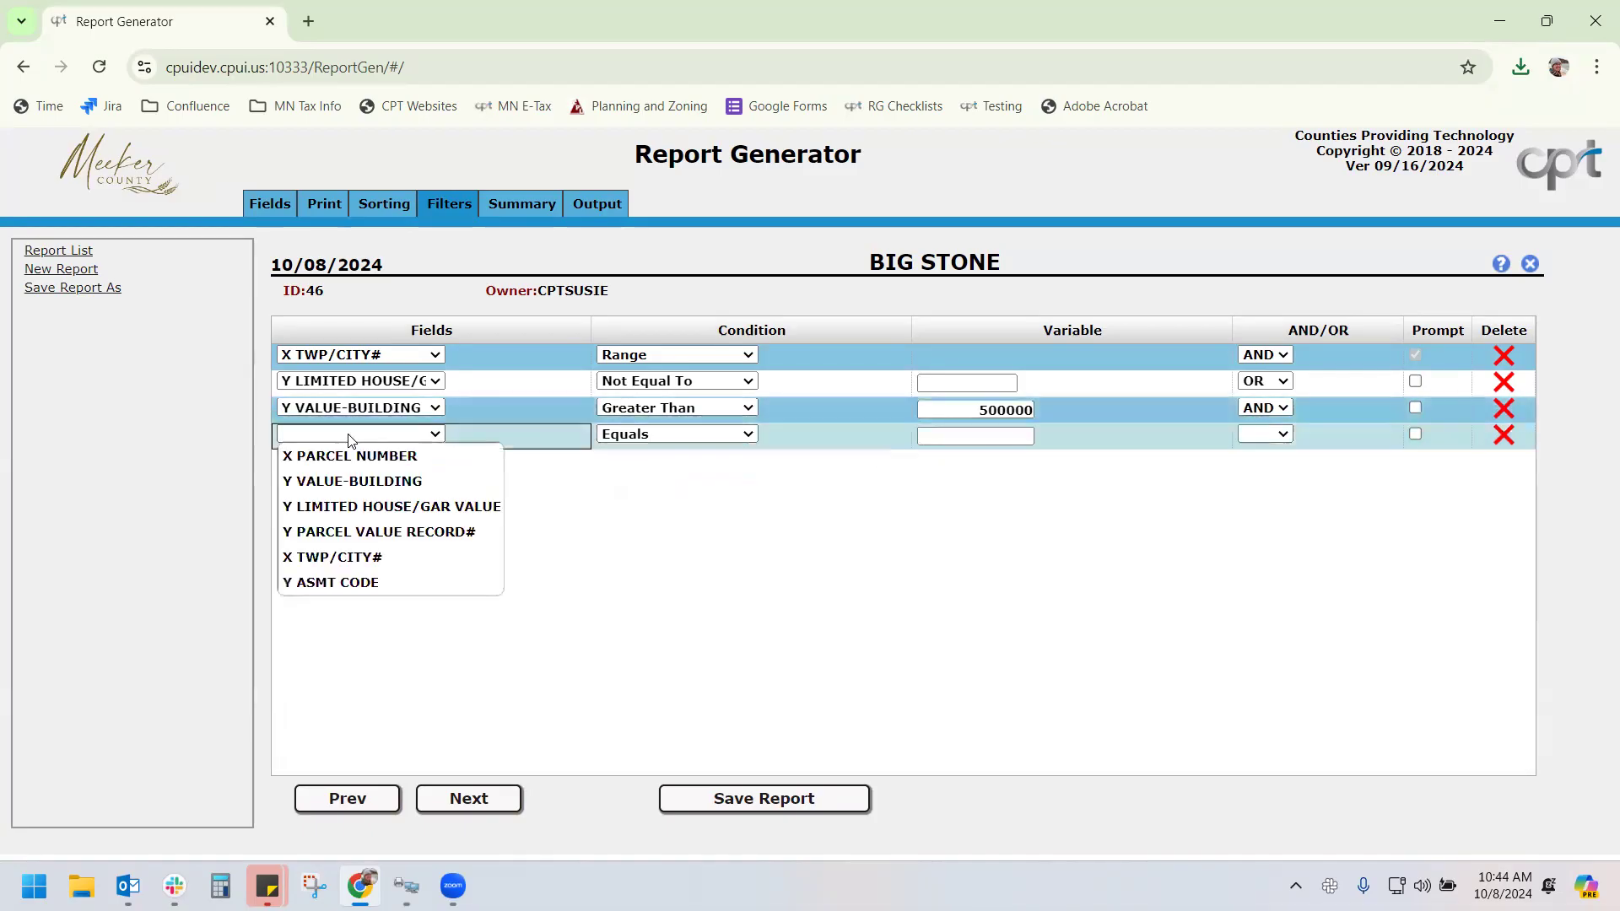
left_click(369, 577)
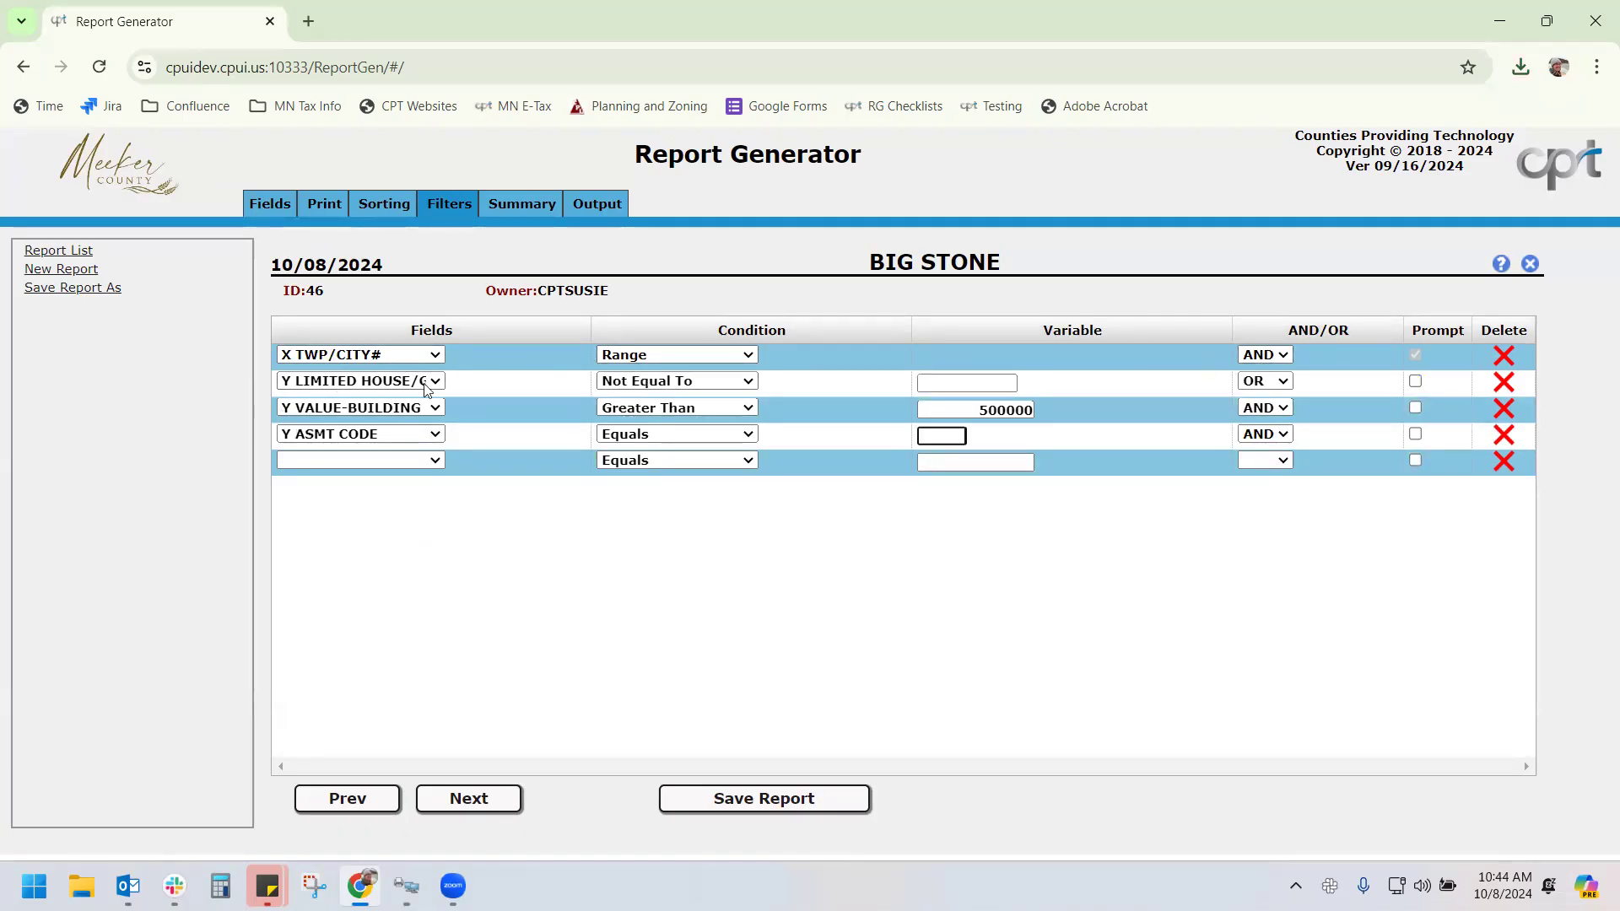
Verify the limited house/garage filter value and the building value Greater Than 500000 threshold
left_click(992, 381)
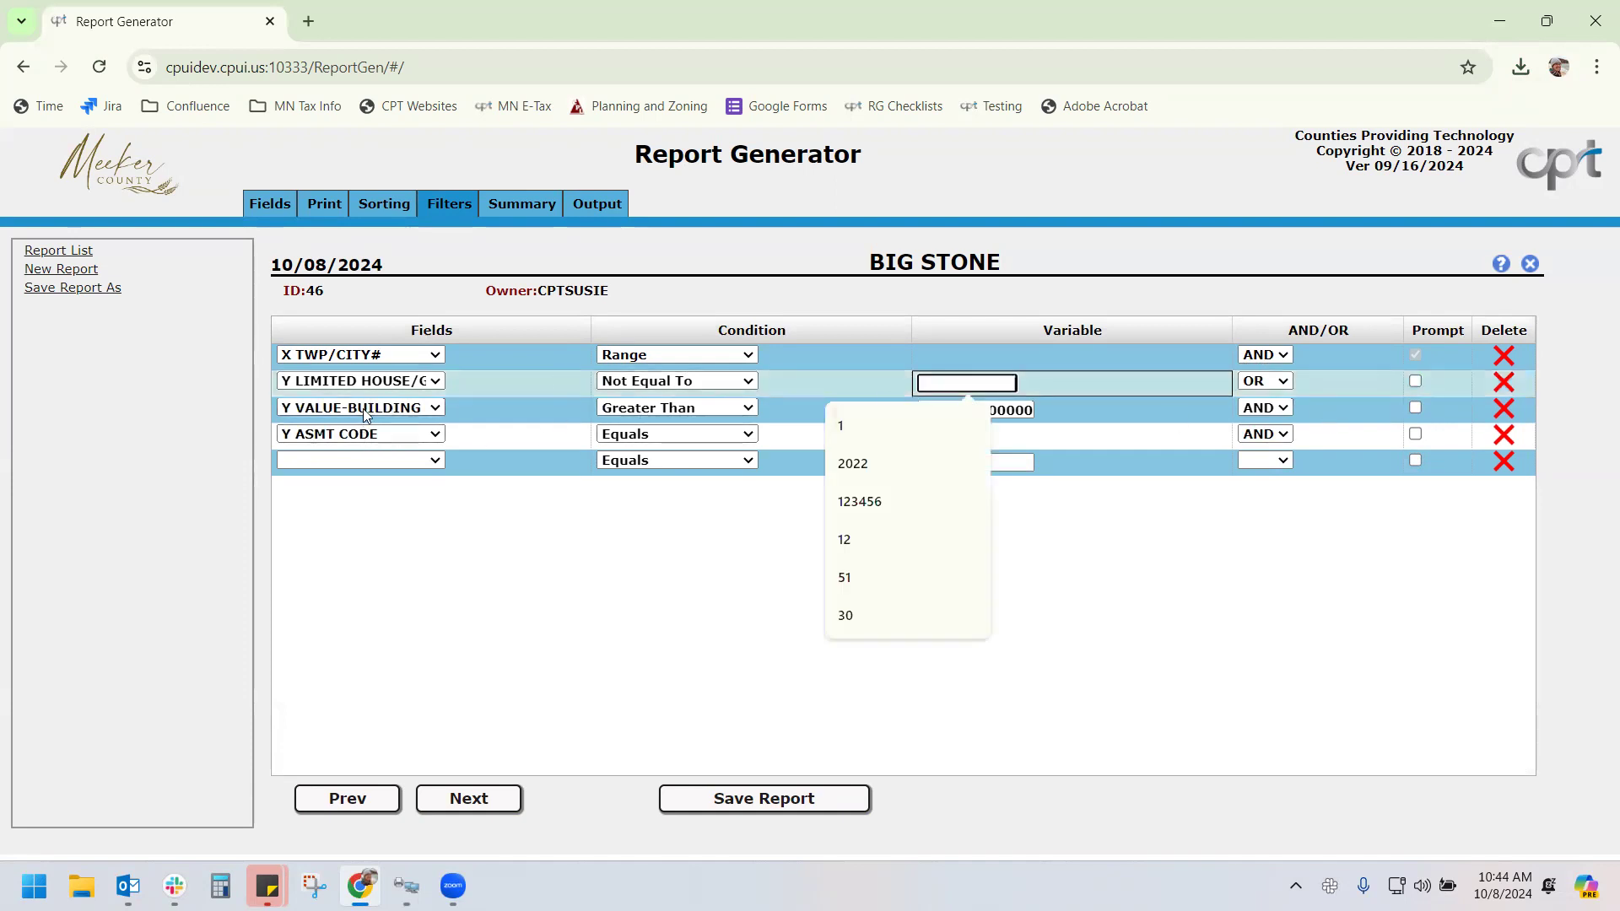
left_click(656, 407)
key("Tab")
left_click(1005, 409)
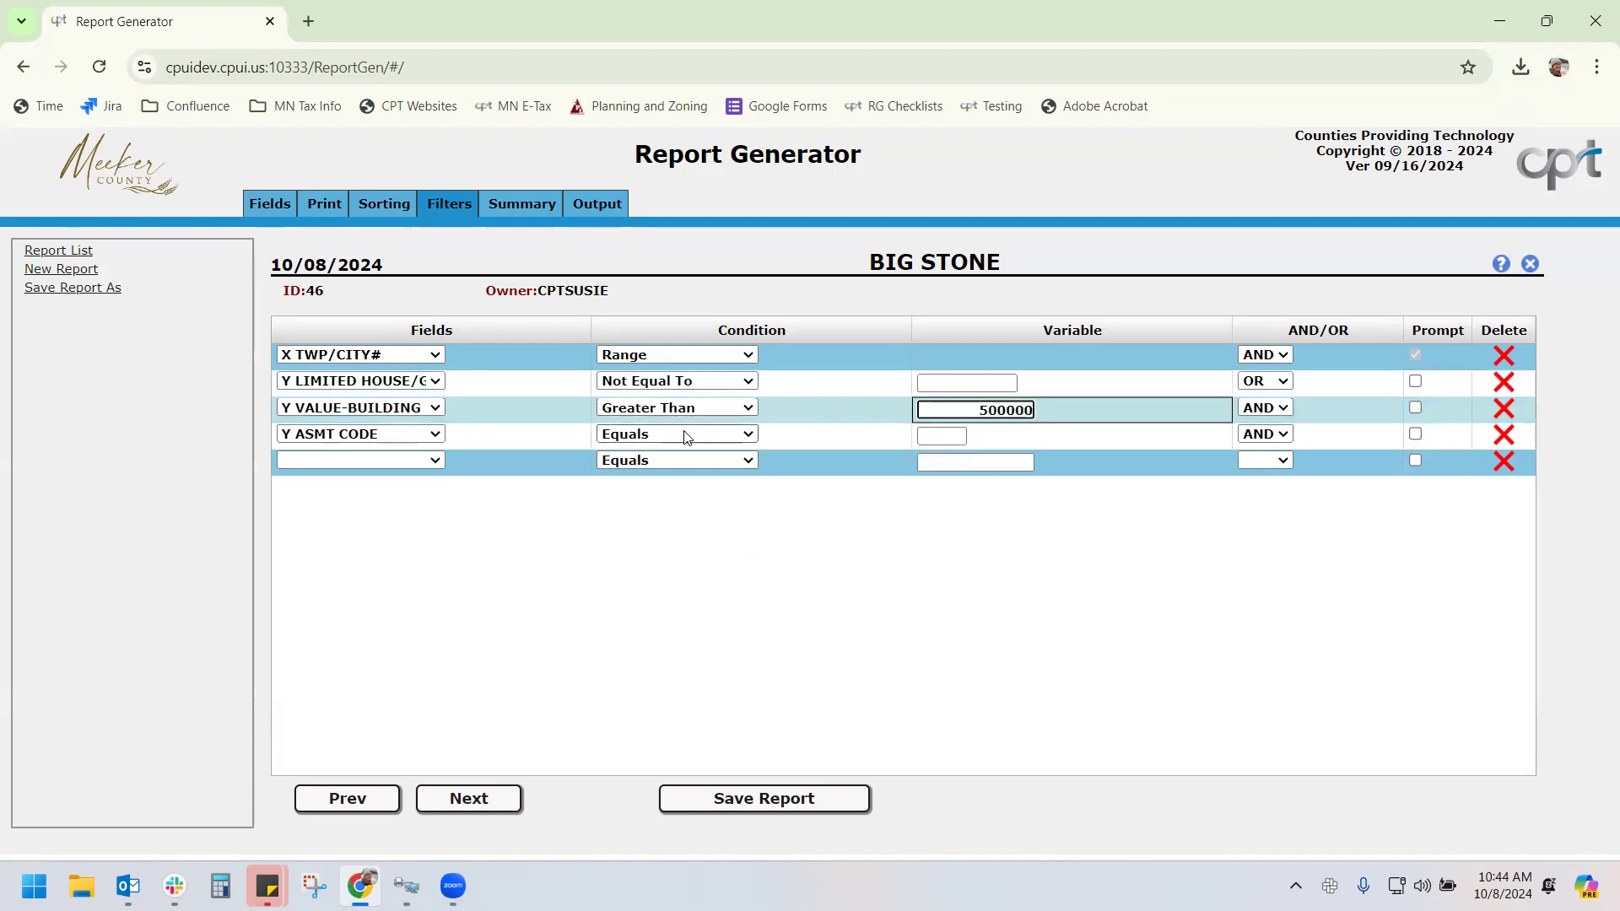
Set the Y ASMT CODE filter to Equals 101 with Prompt unchecked
left_click(633, 433)
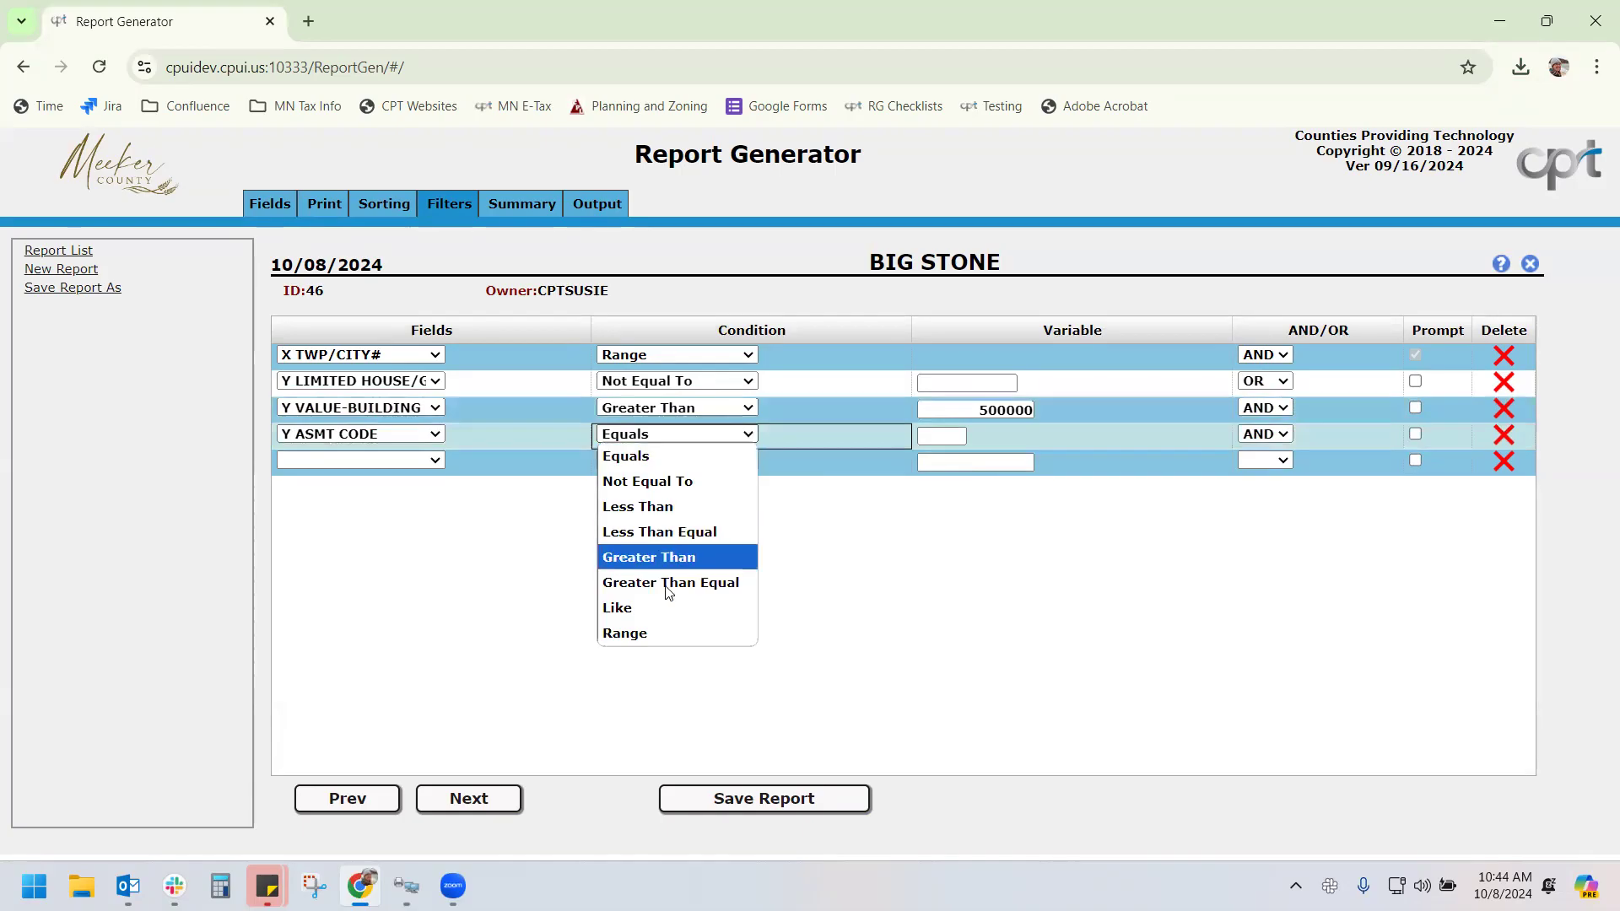
left_click(670, 633)
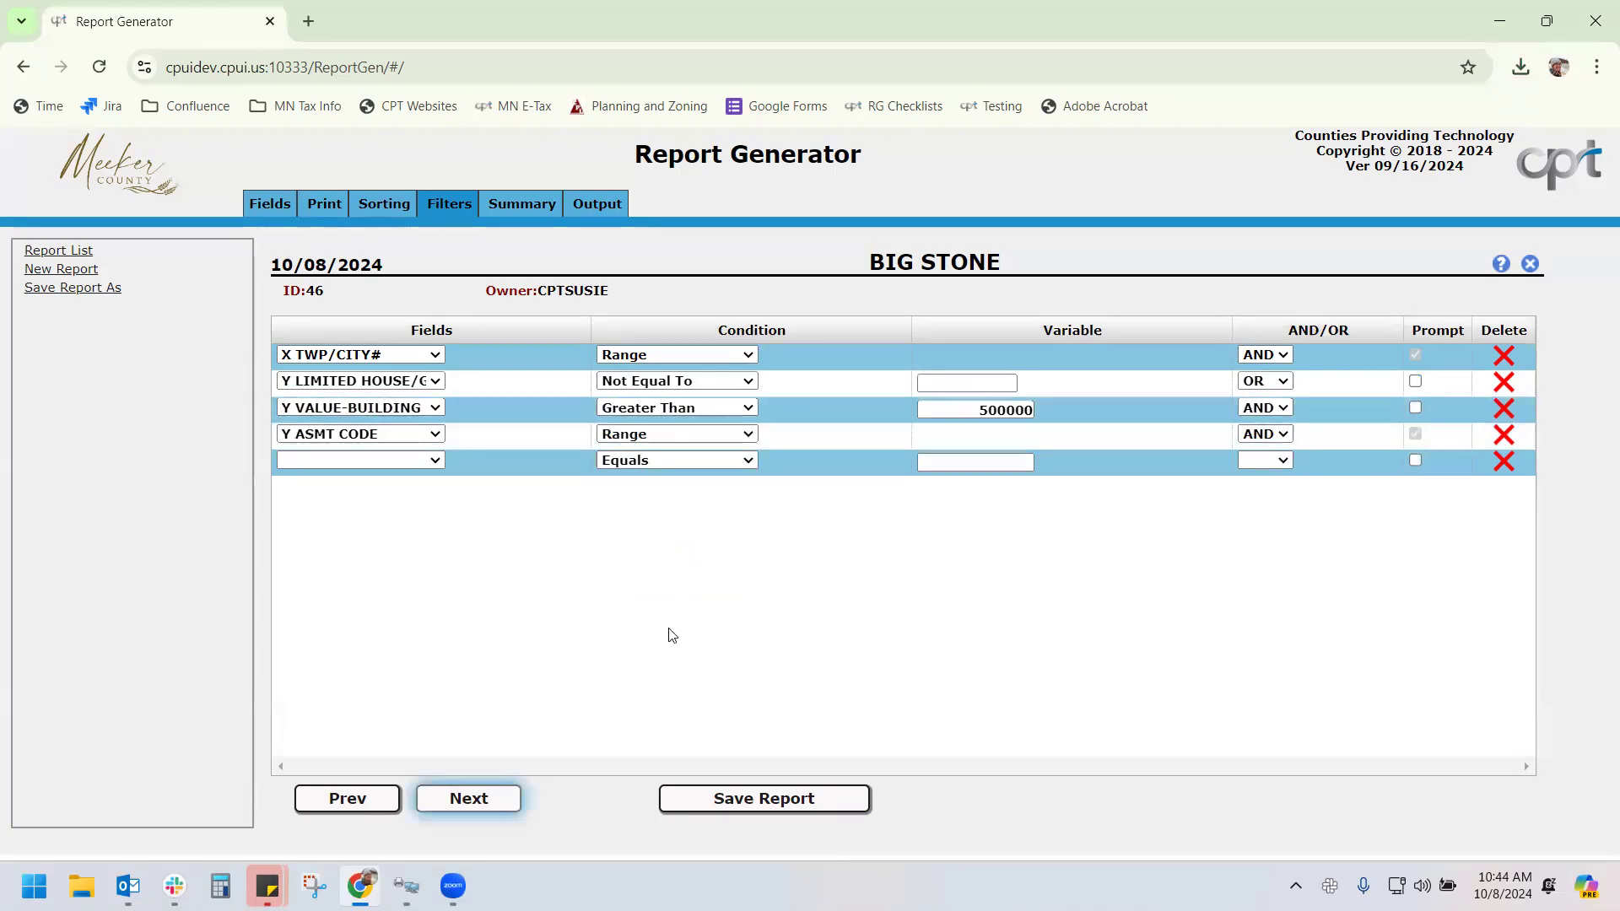
left_click(675, 434)
left_click(678, 455)
left_click(1416, 434)
left_click(1415, 433)
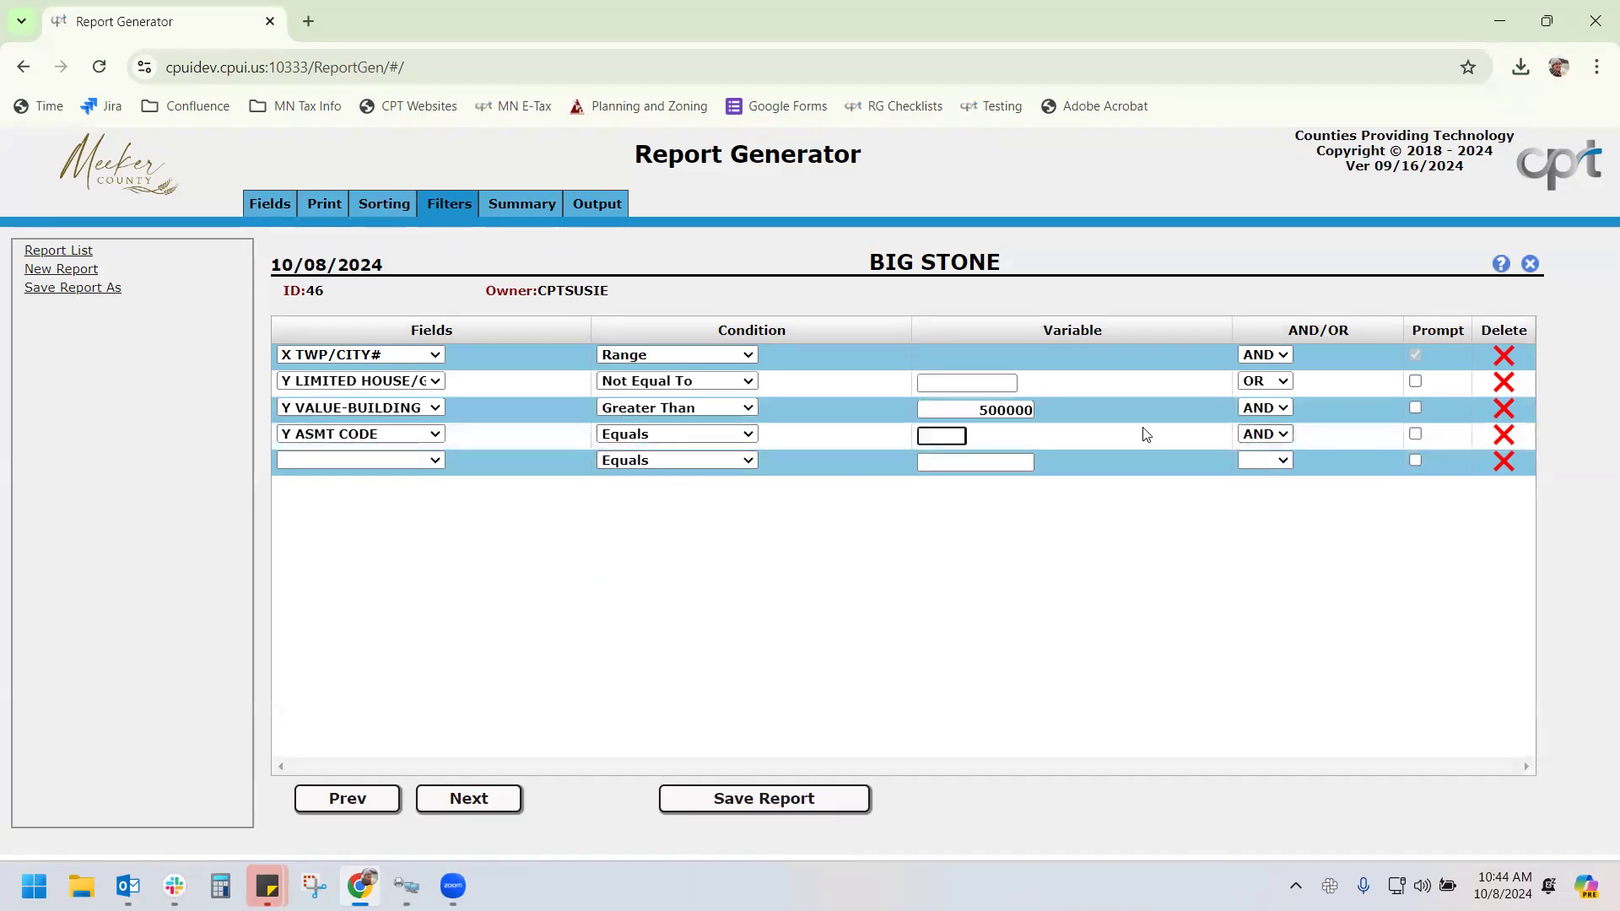
left_click(940, 434)
type("101")
left_click(881, 573)
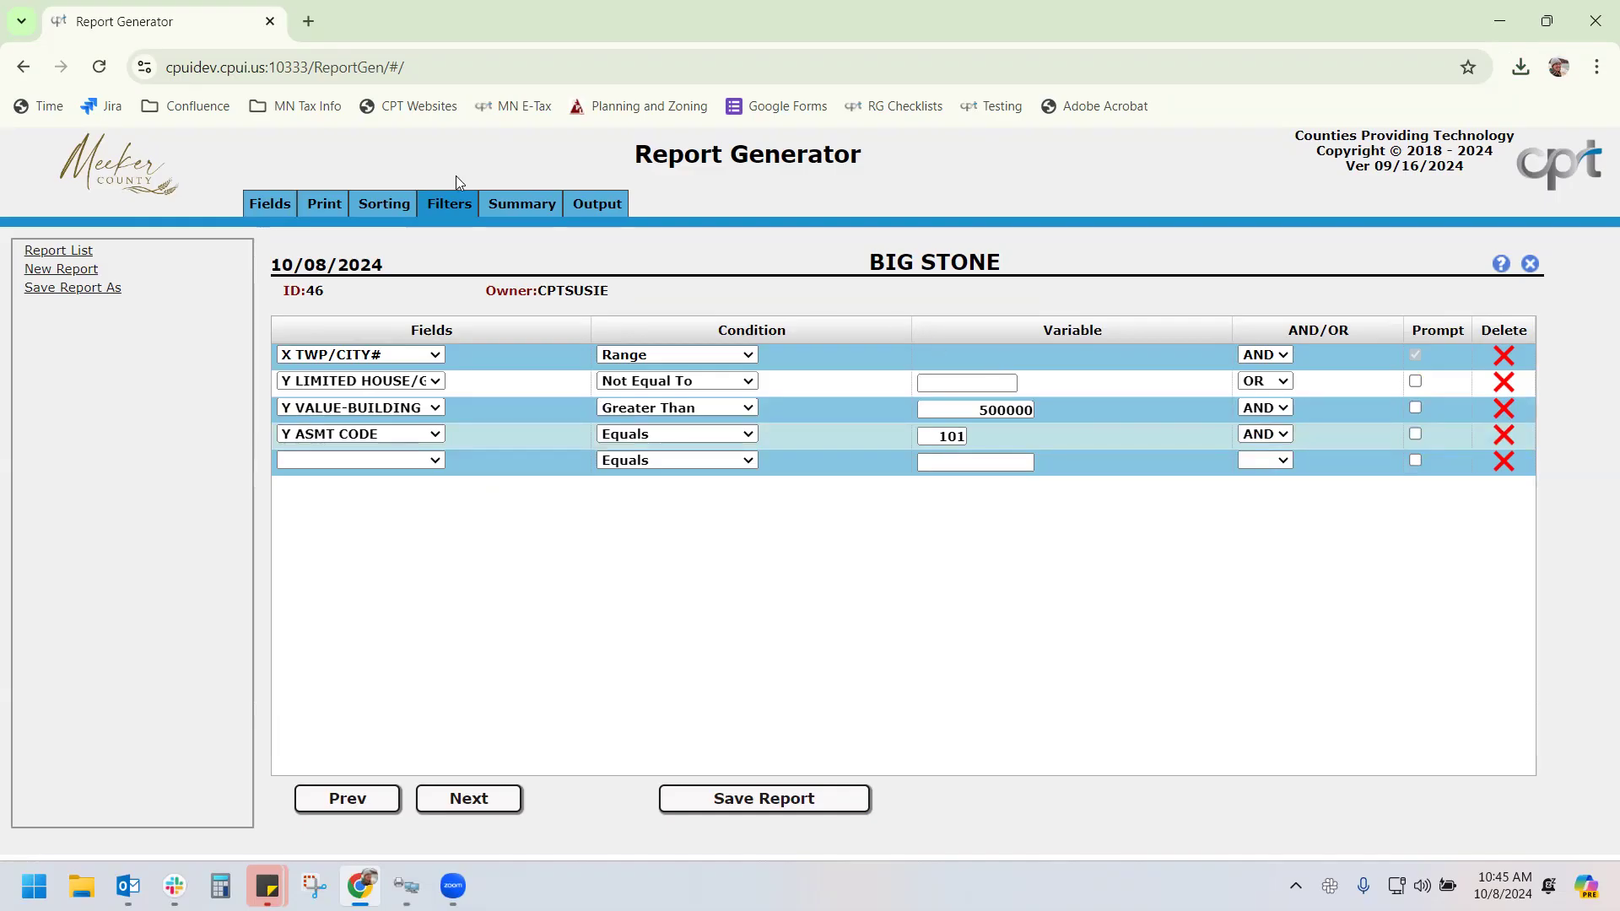
Generate the BIG STONE PDF with the four filters and open the download
left_click(600, 206)
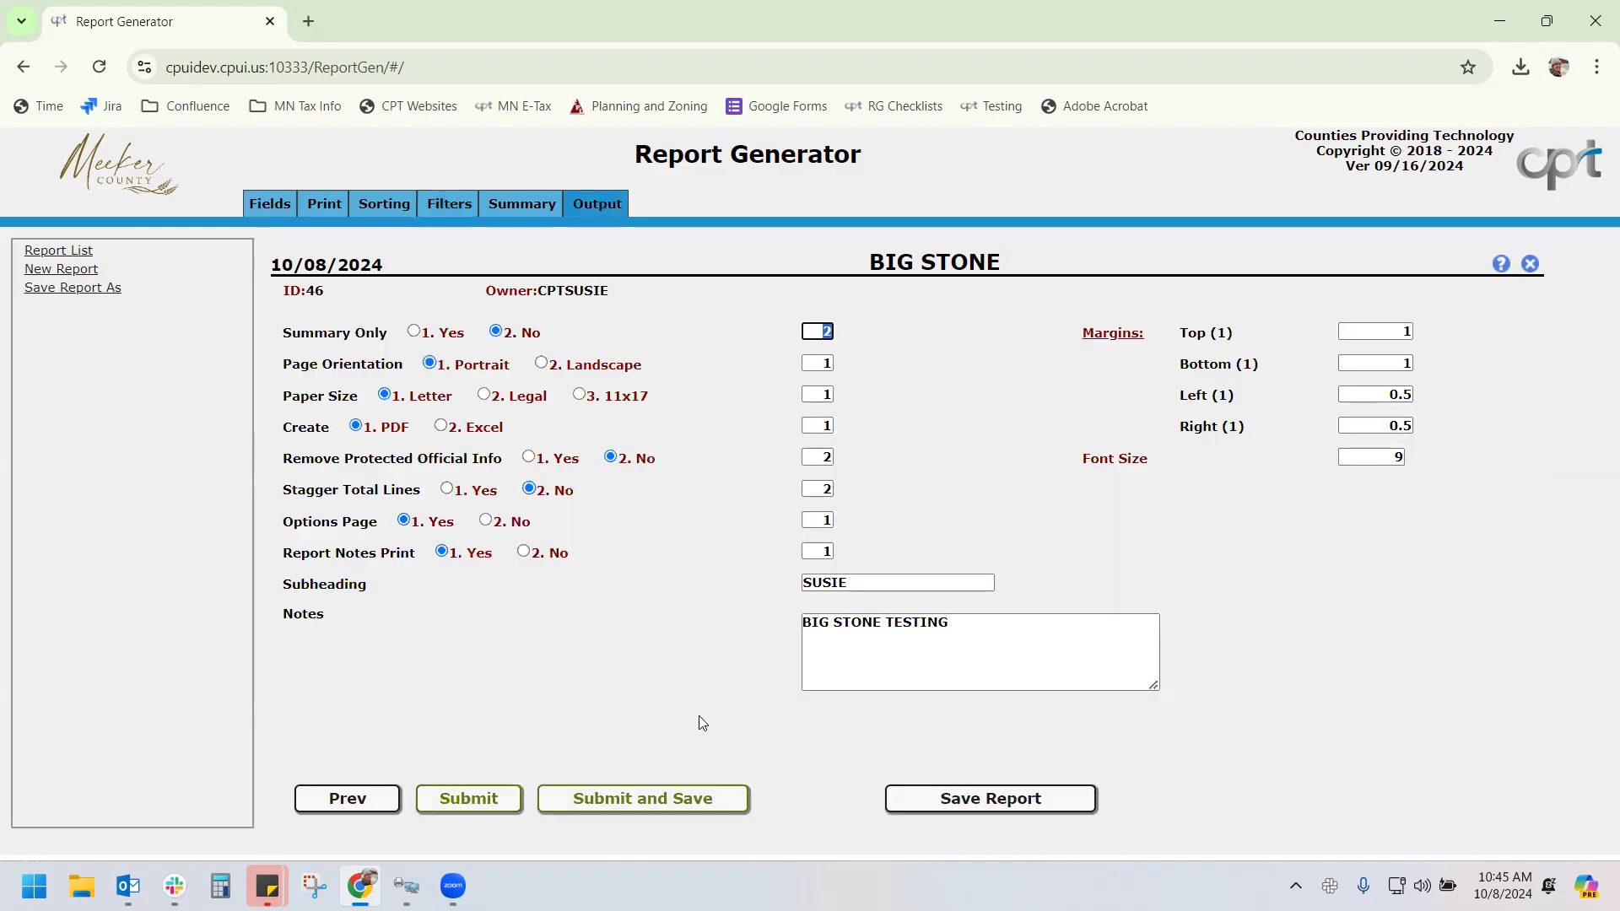
left_click(677, 806)
left_click(800, 546)
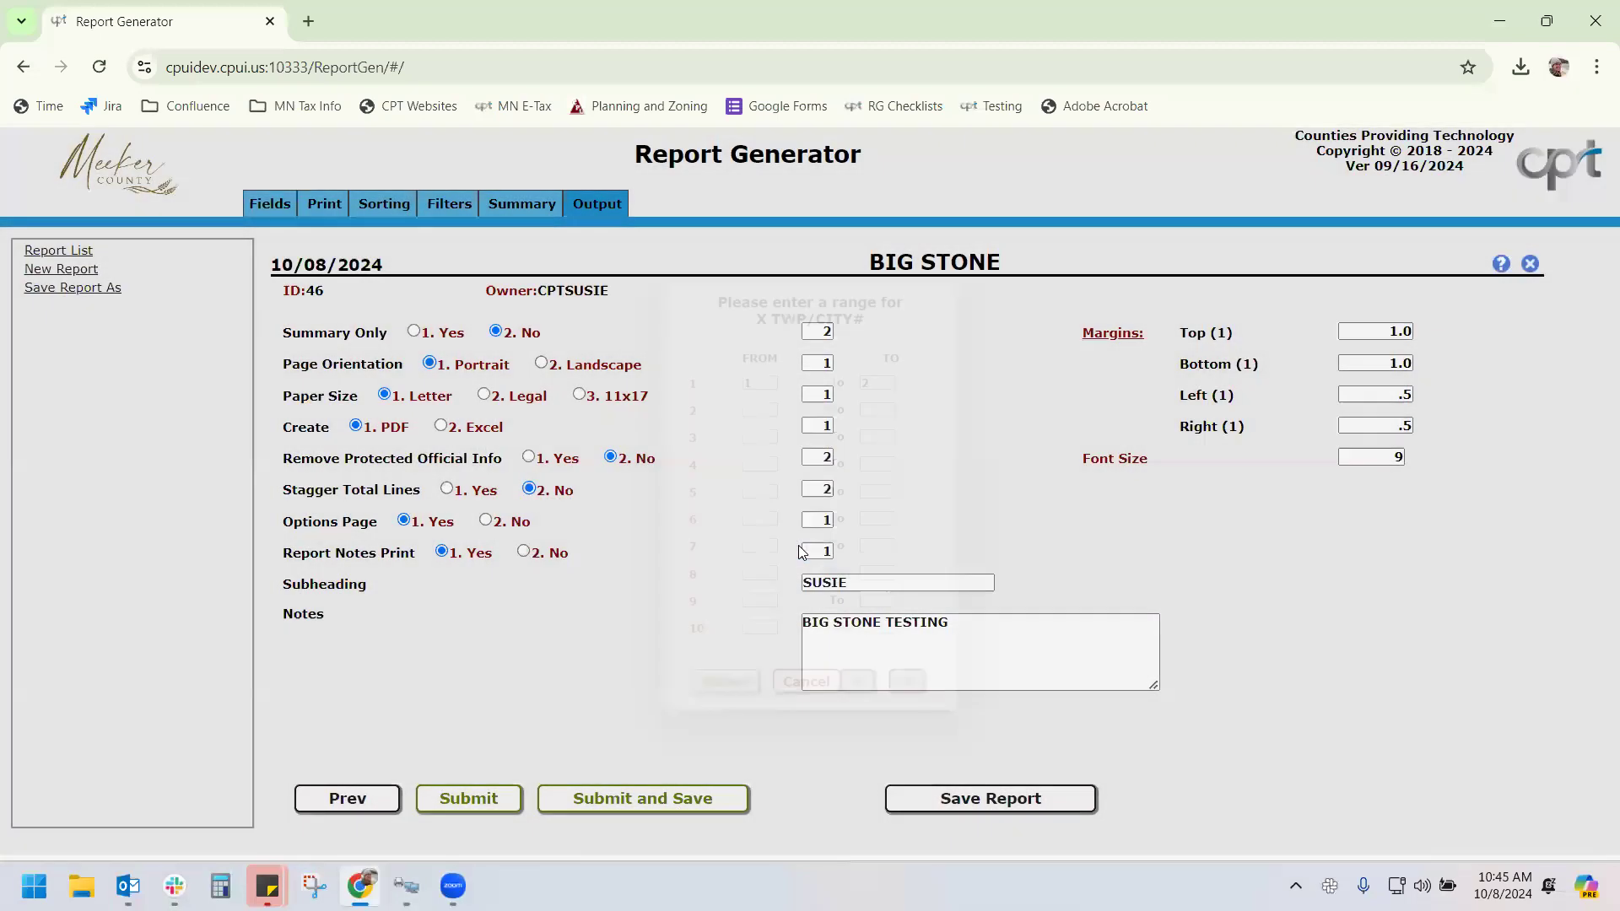
left_click(726, 708)
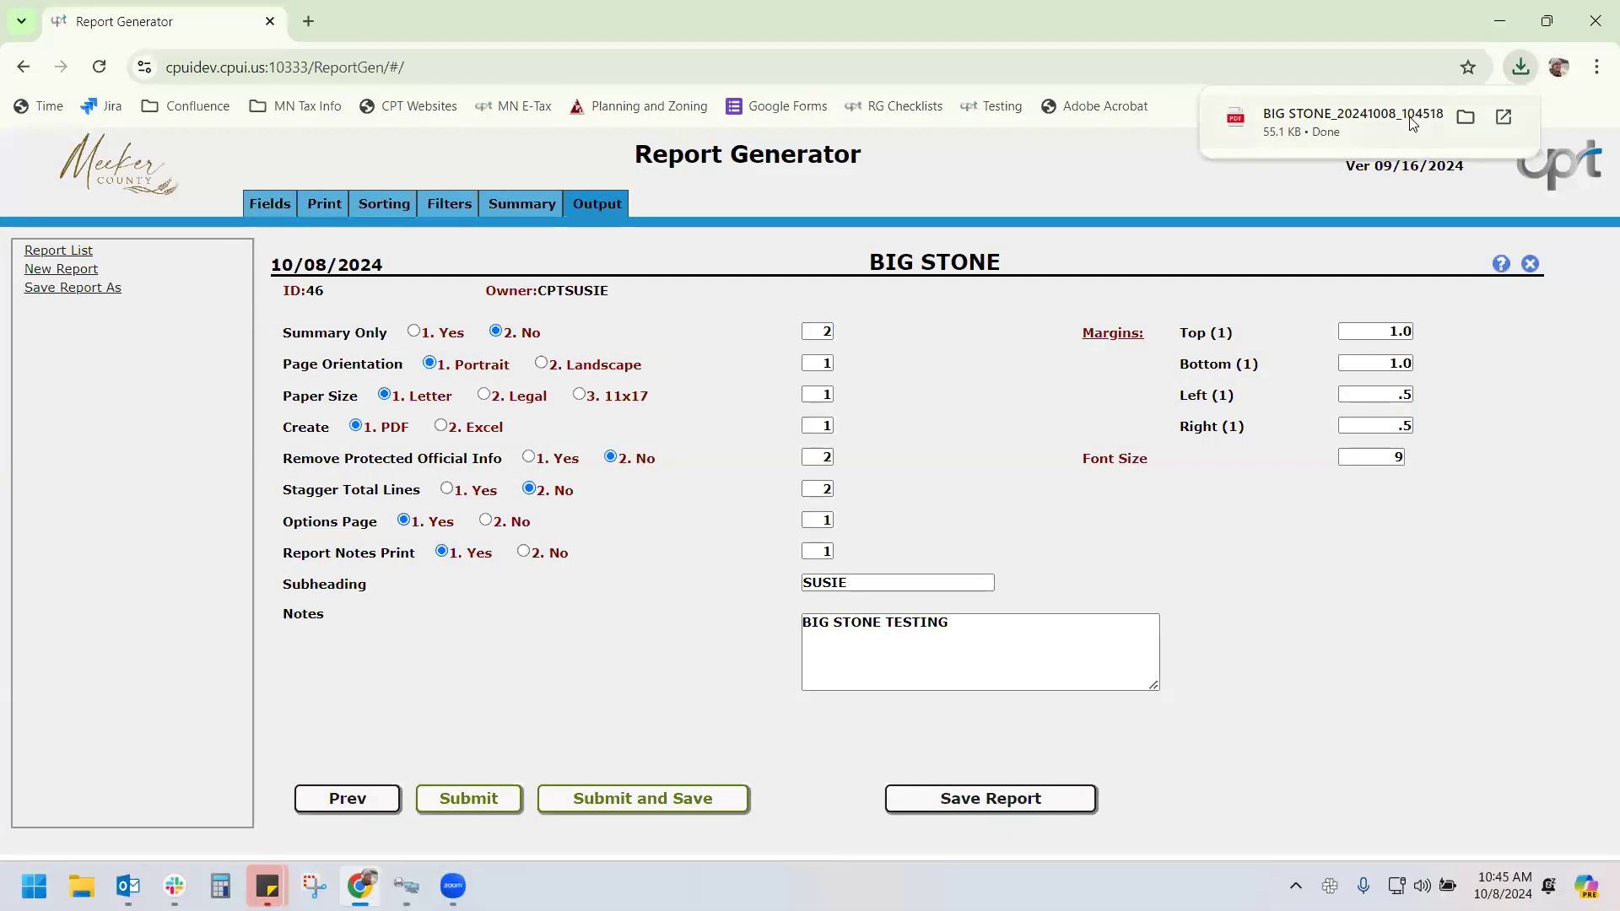
left_click(1407, 116)
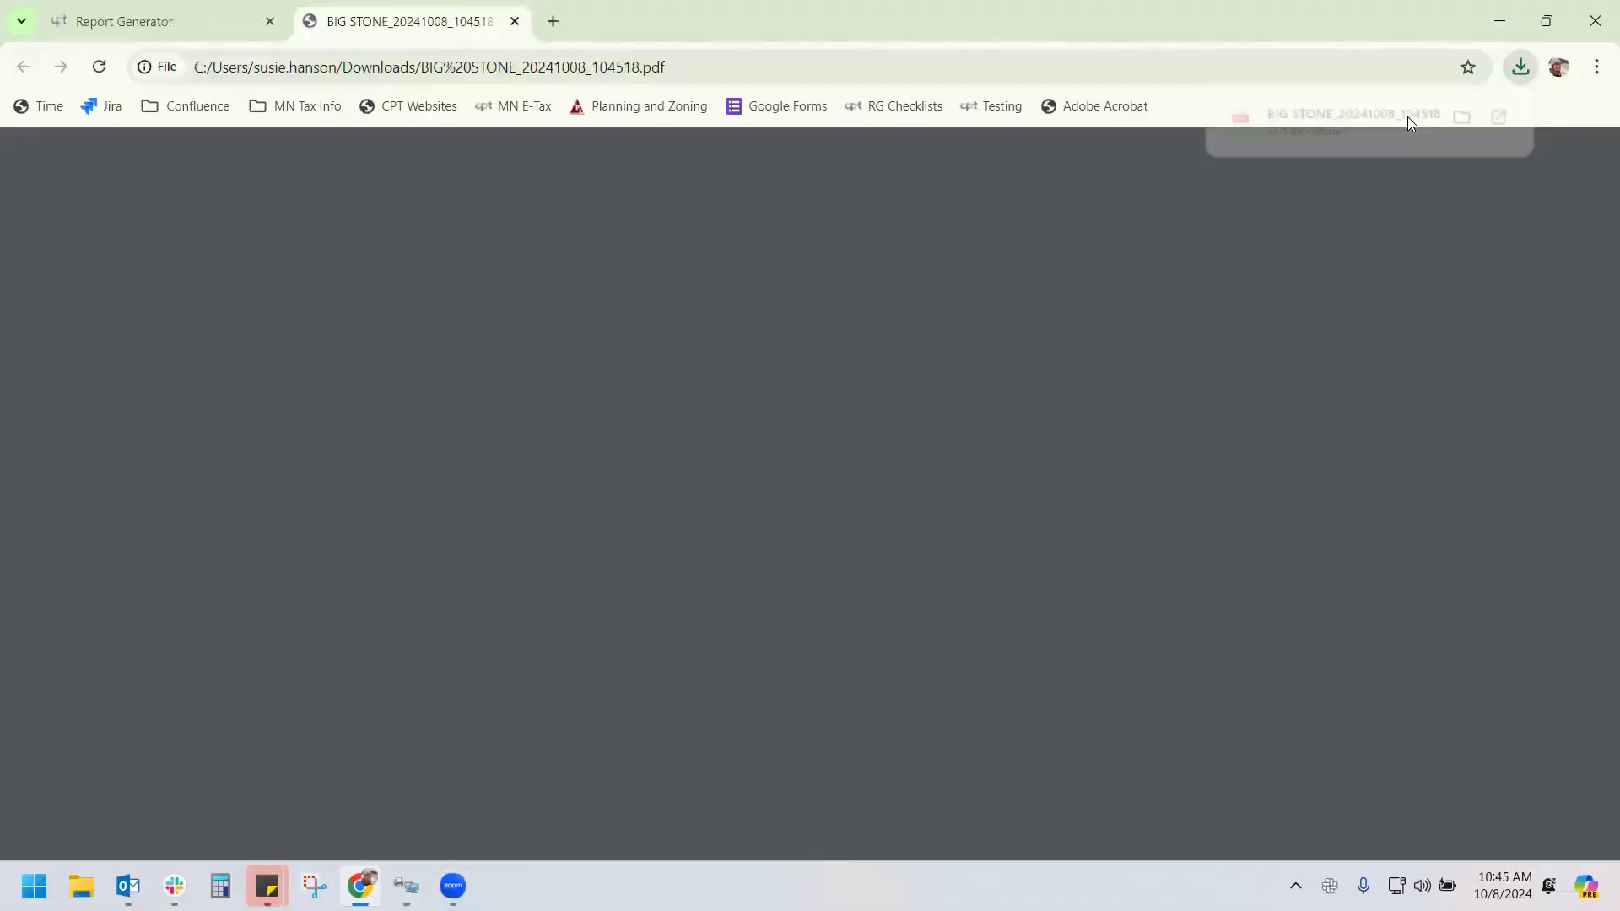
Scroll through the PDF's pages, then return to the Report Generator's filter settings
scroll(1229, 402, "down", 10)
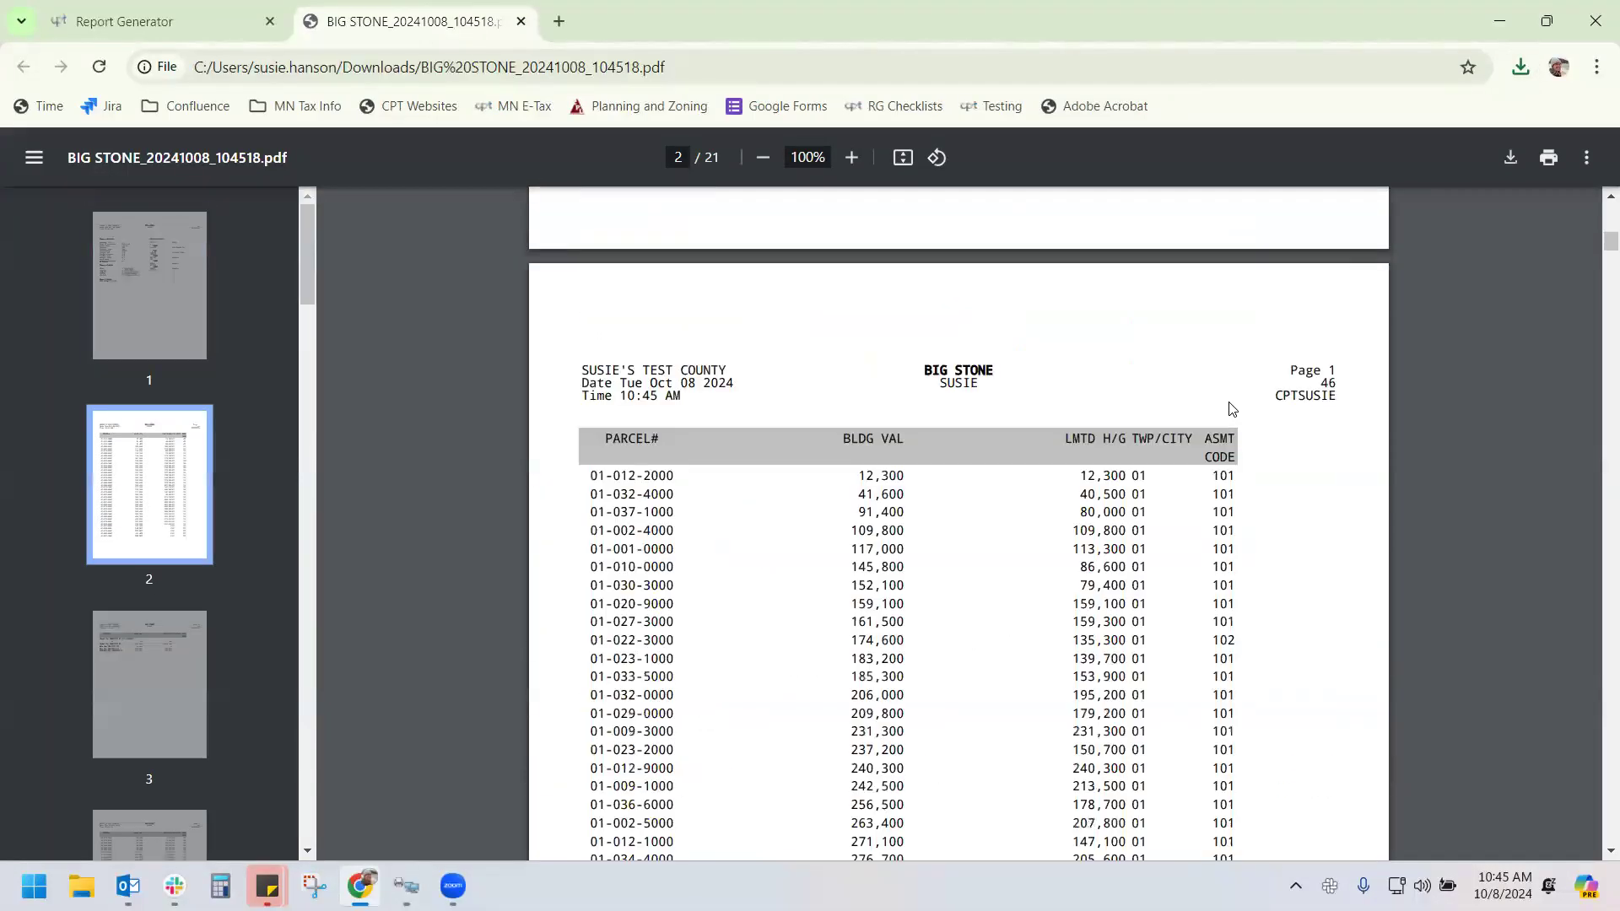
scroll(1127, 407, "down", 4)
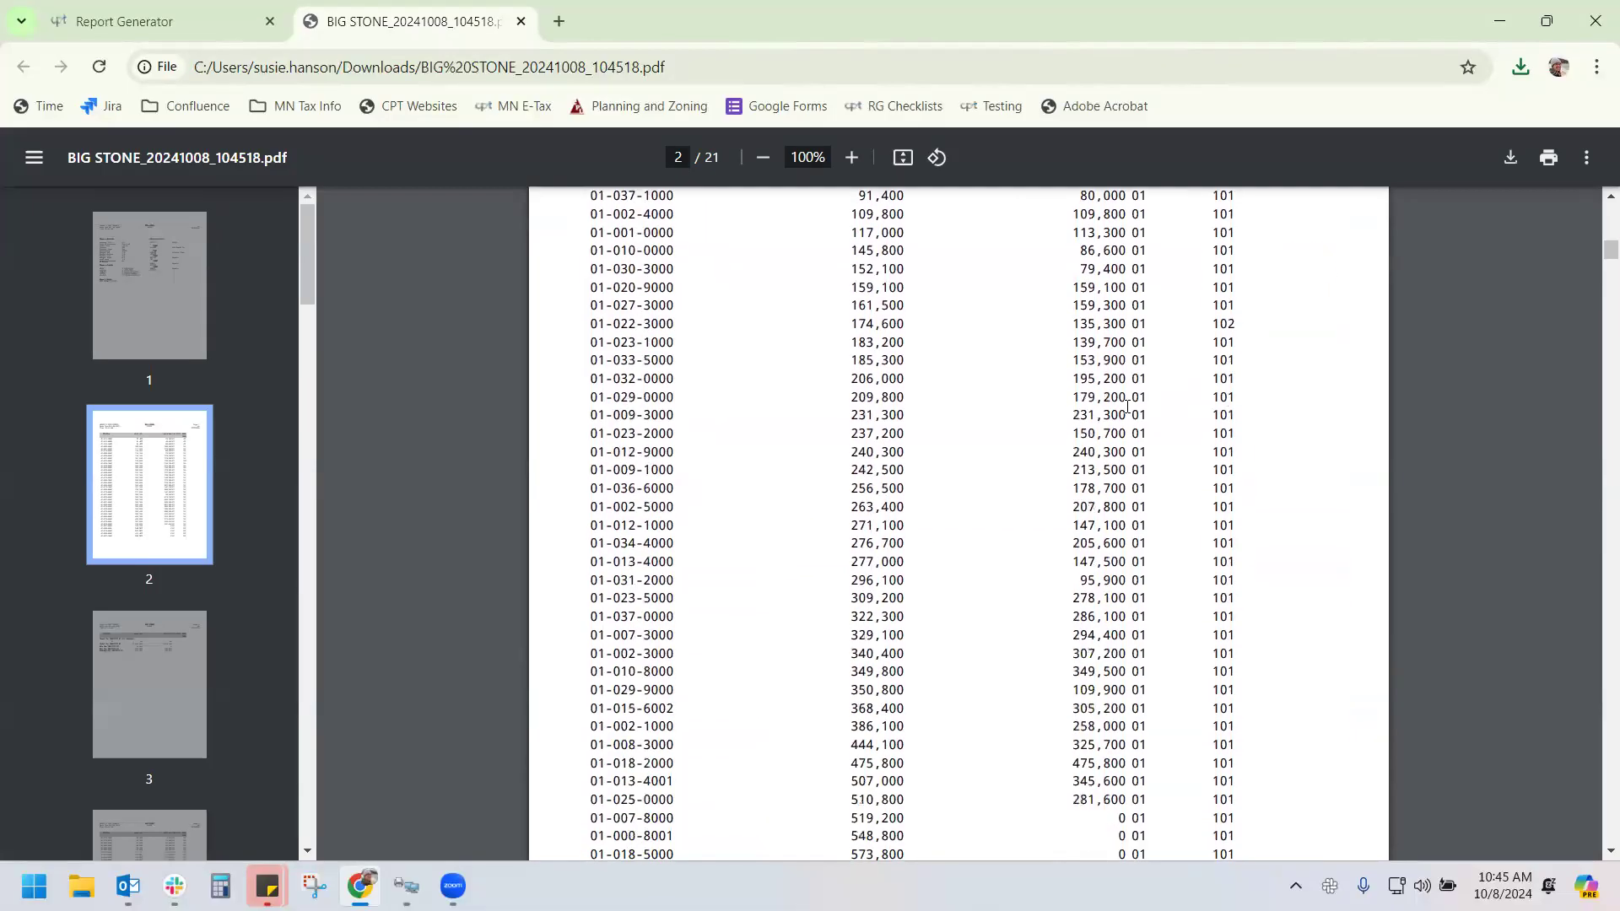
scroll(1127, 407, "up", 1)
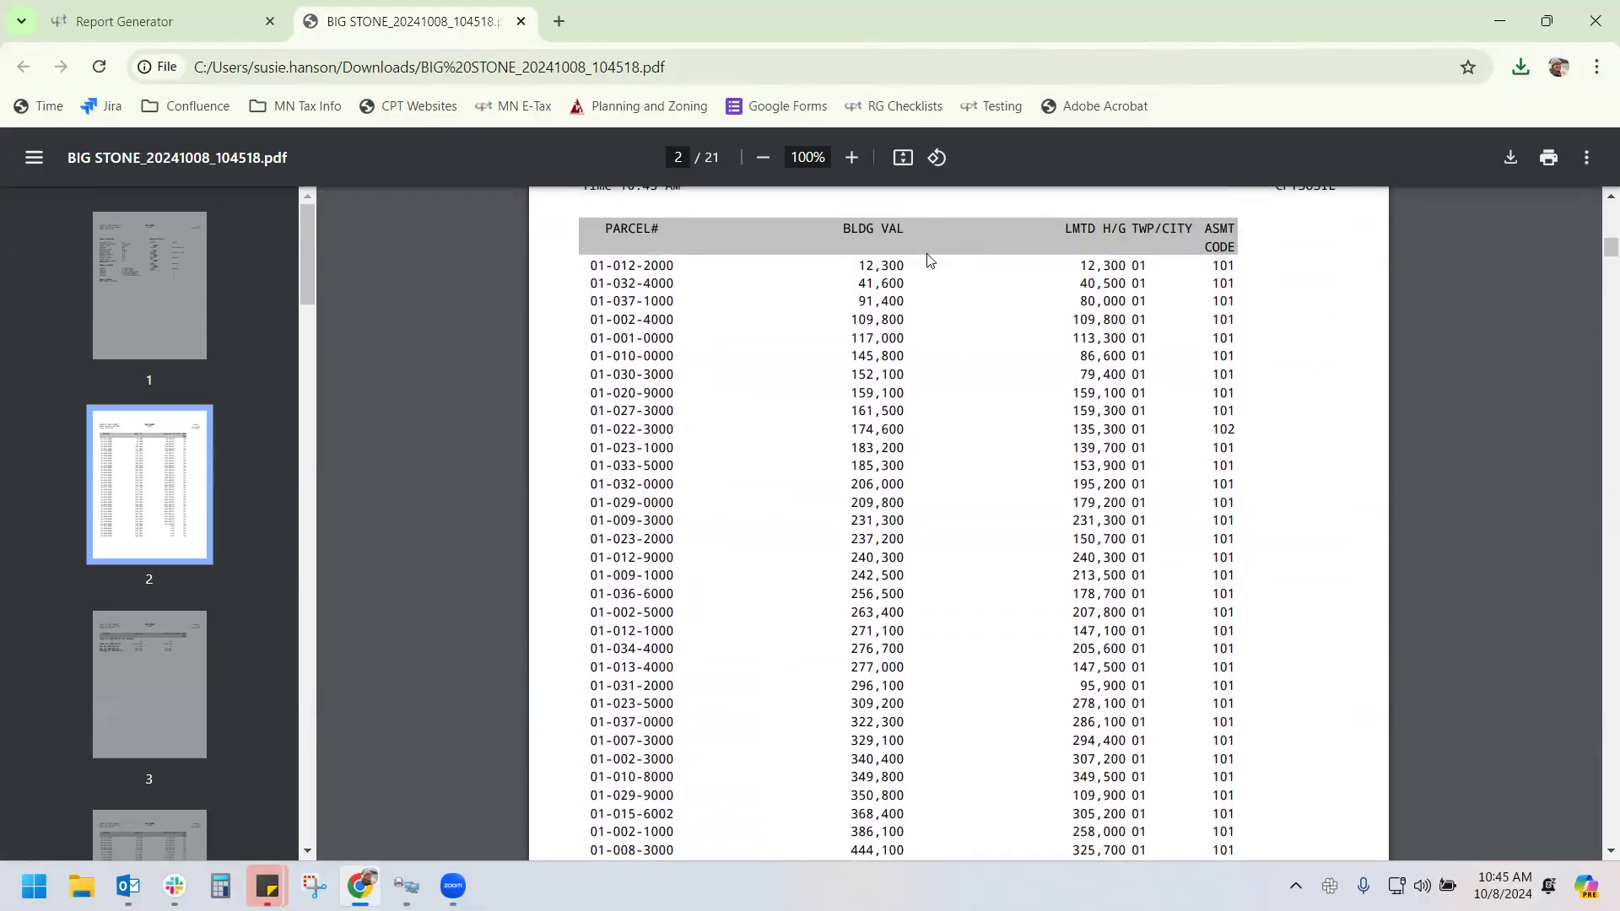
scroll(915, 359, "down", 6)
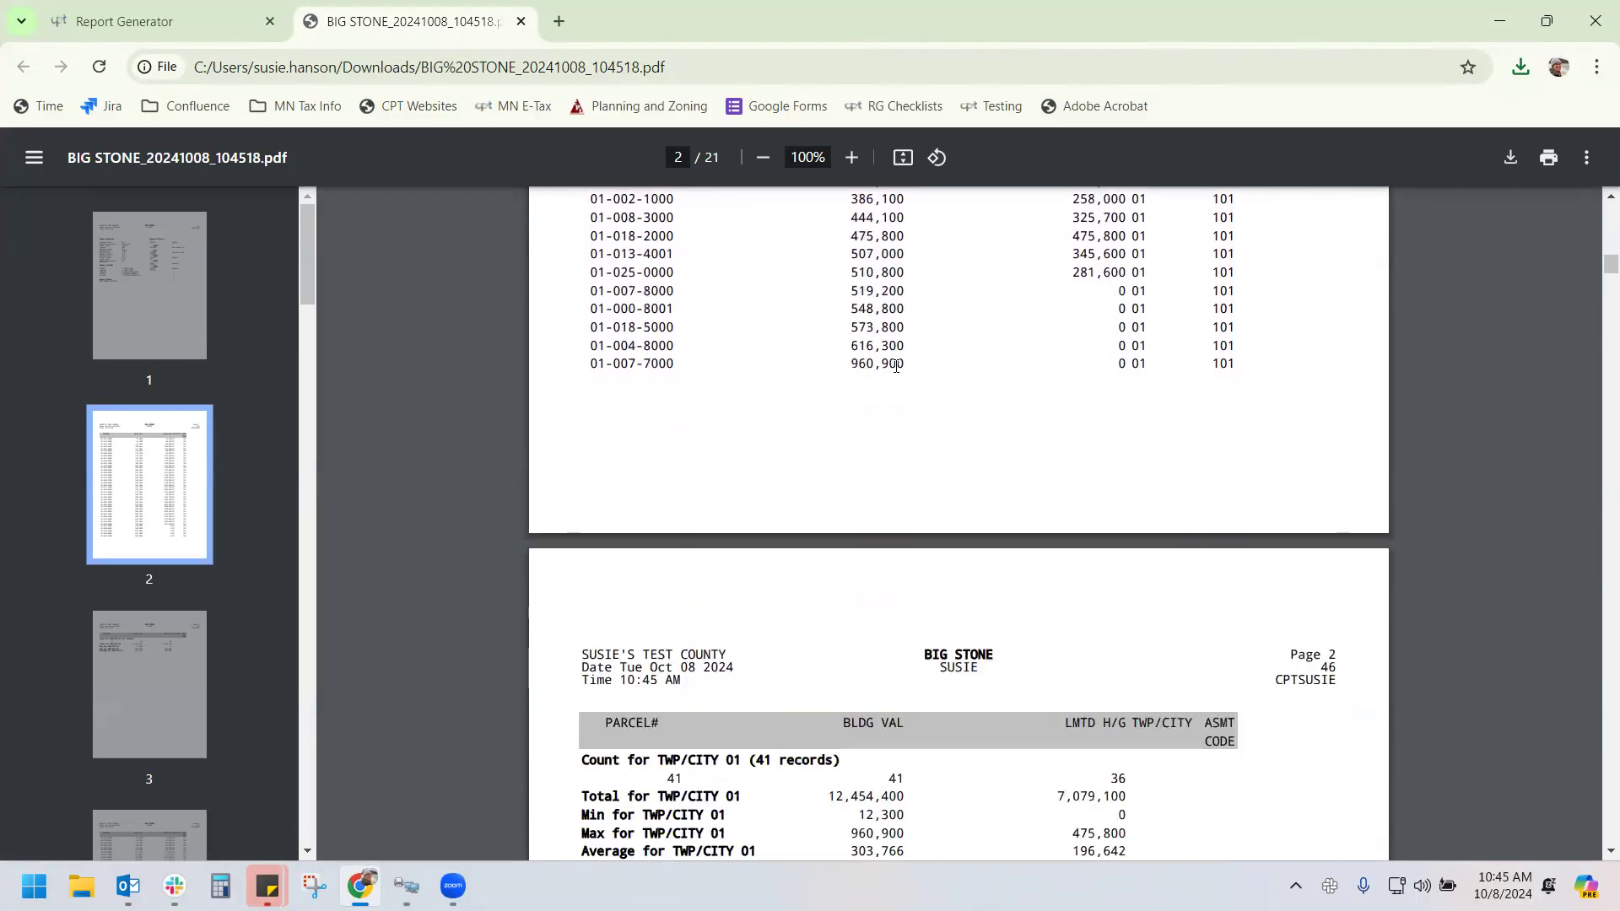
scroll(1095, 424, "up", 3)
scroll(1095, 424, "up", 5)
scroll(1104, 397, "down", 3)
scroll(1110, 429, "down", 3)
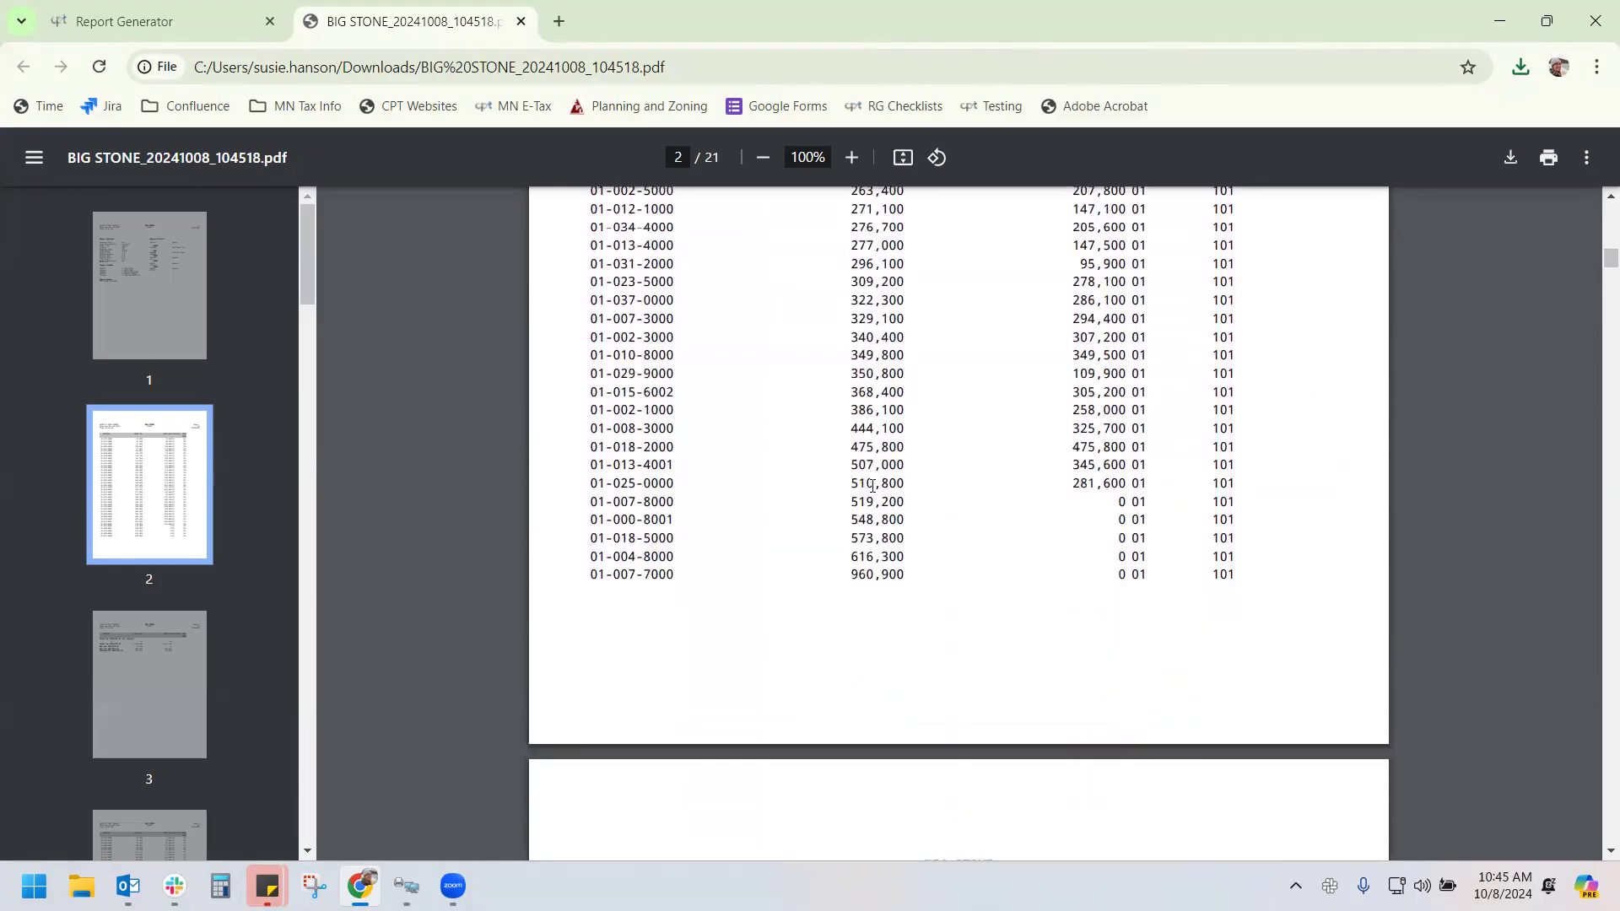
scroll(883, 559, "down", 6)
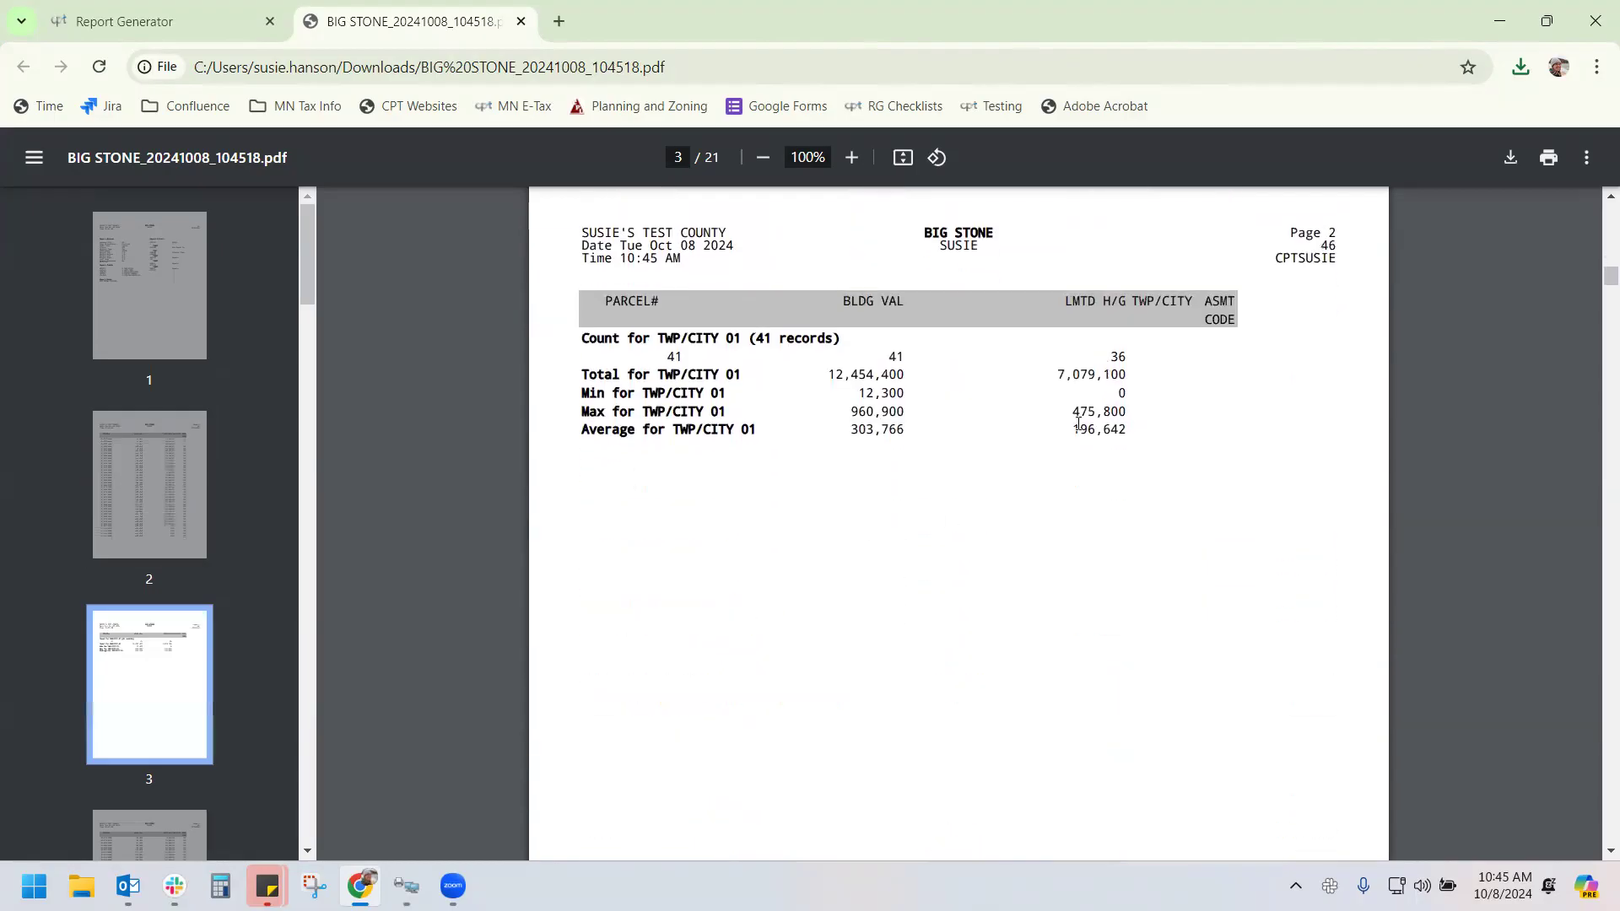
scroll(1095, 460, "down", 6)
scroll(1095, 460, "down", 20)
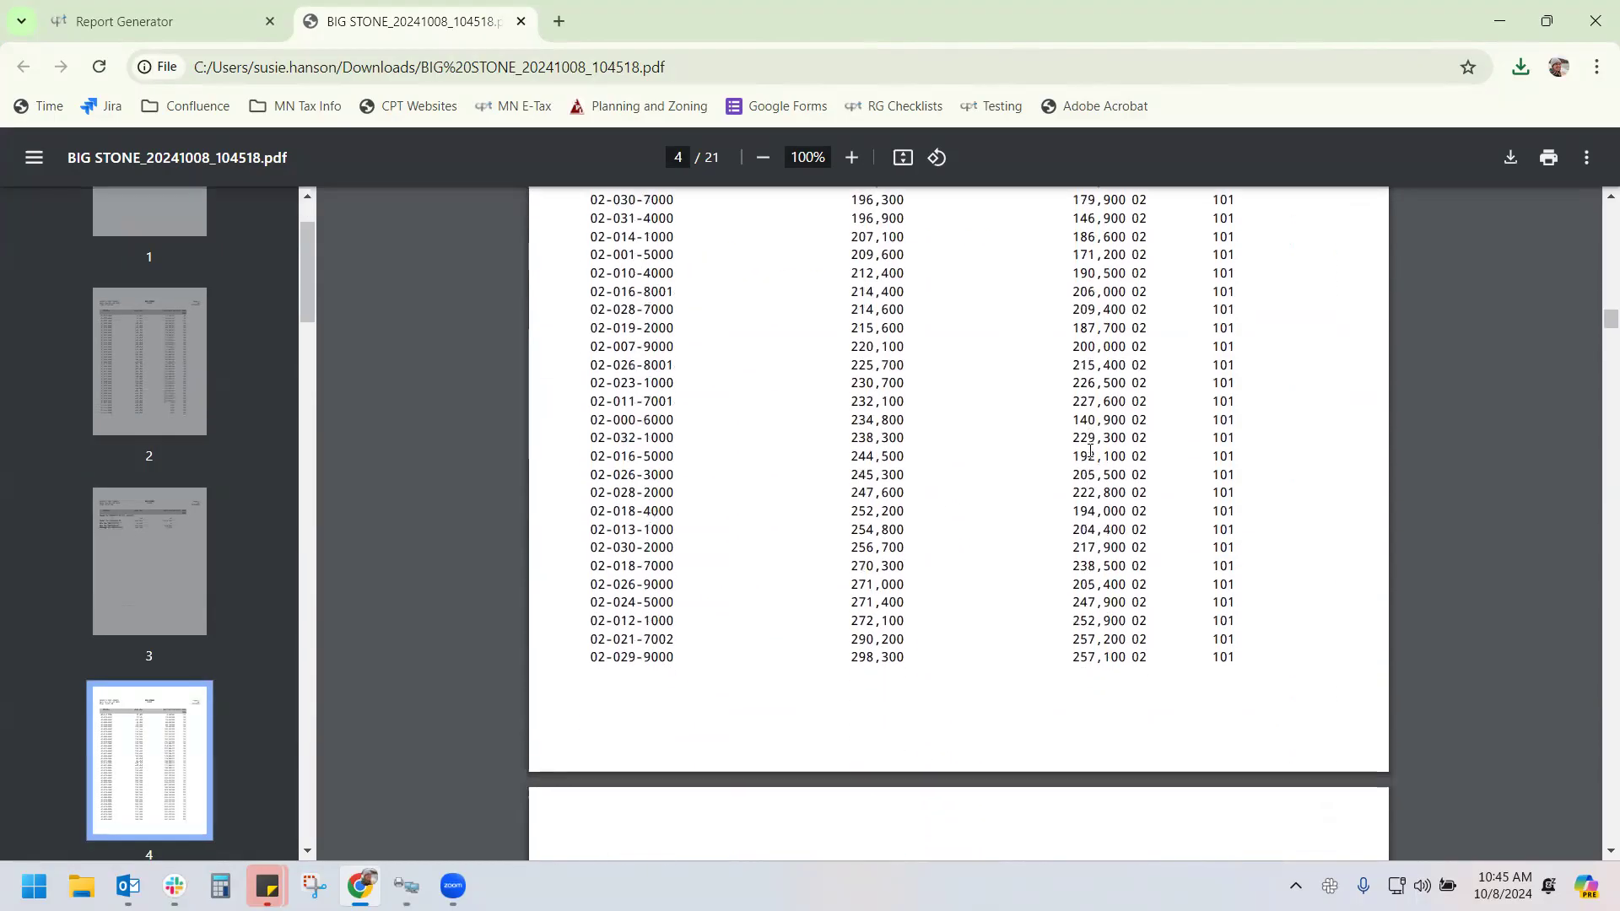
scroll(1189, 350, "down", 5)
scroll(1127, 422, "down", 3)
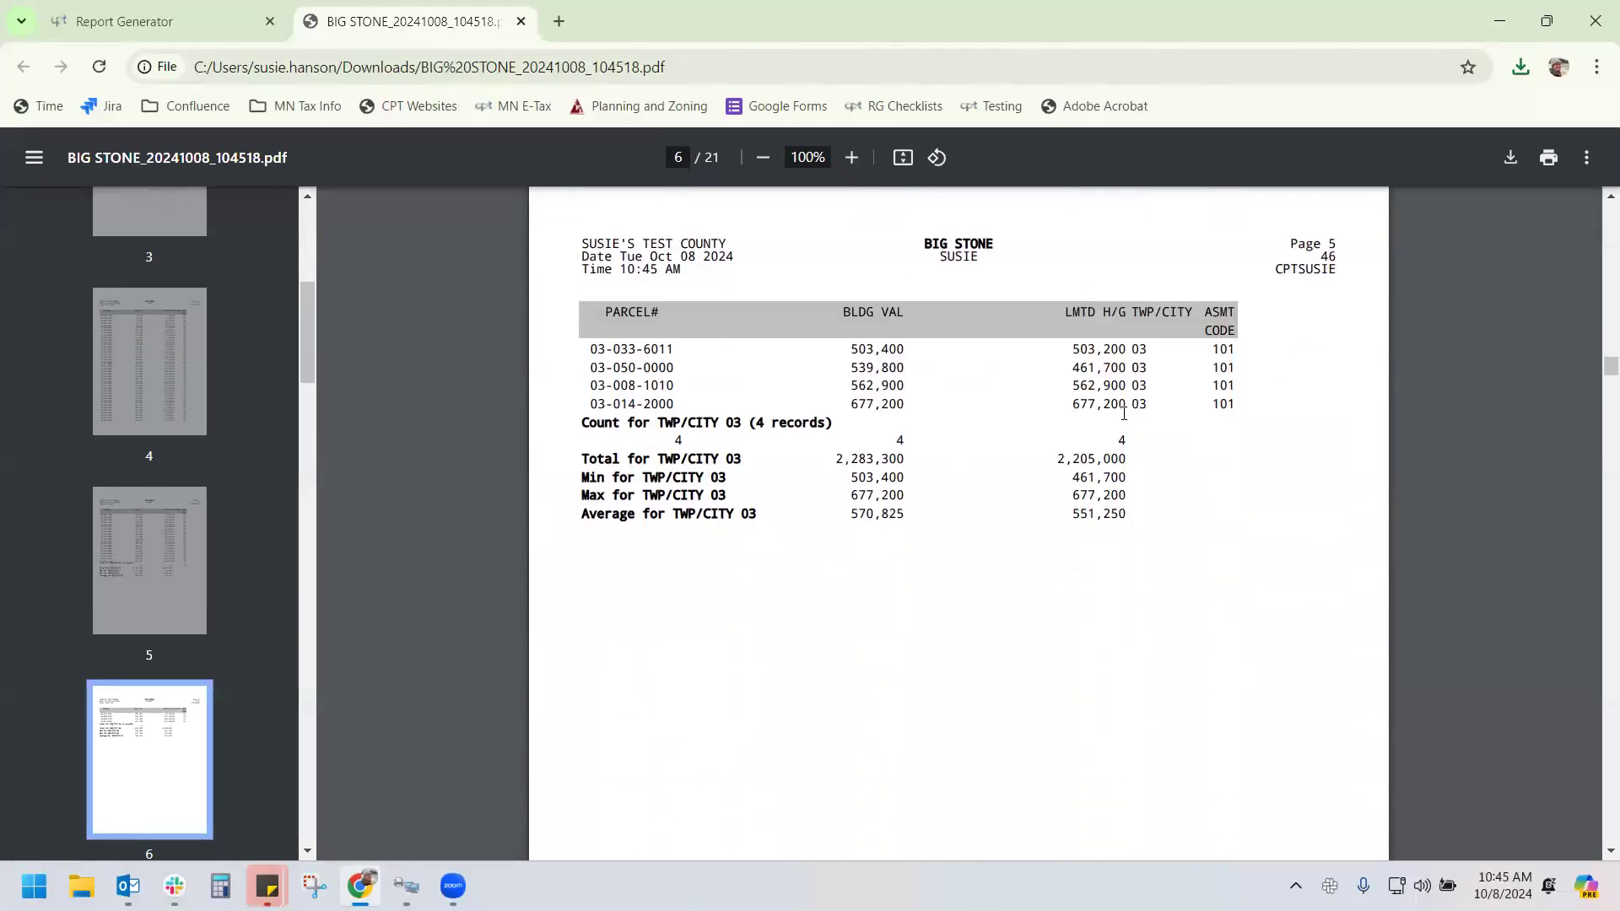
scroll(1123, 413, "down", 9)
scroll(1123, 425, "down", 12)
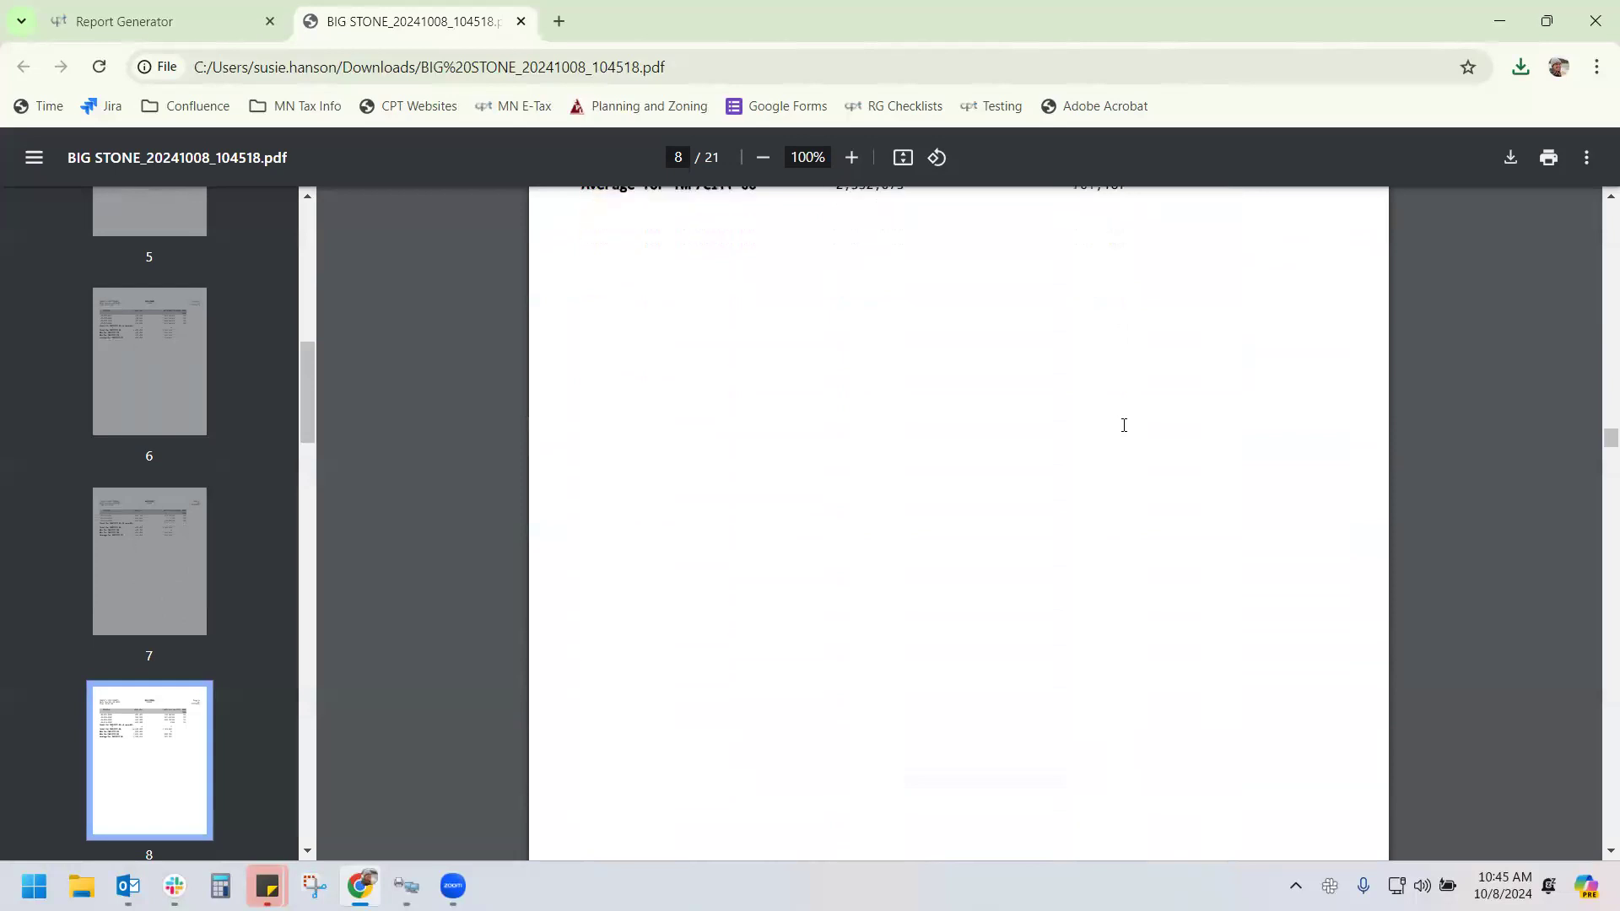
scroll(675, 362, "down", 5)
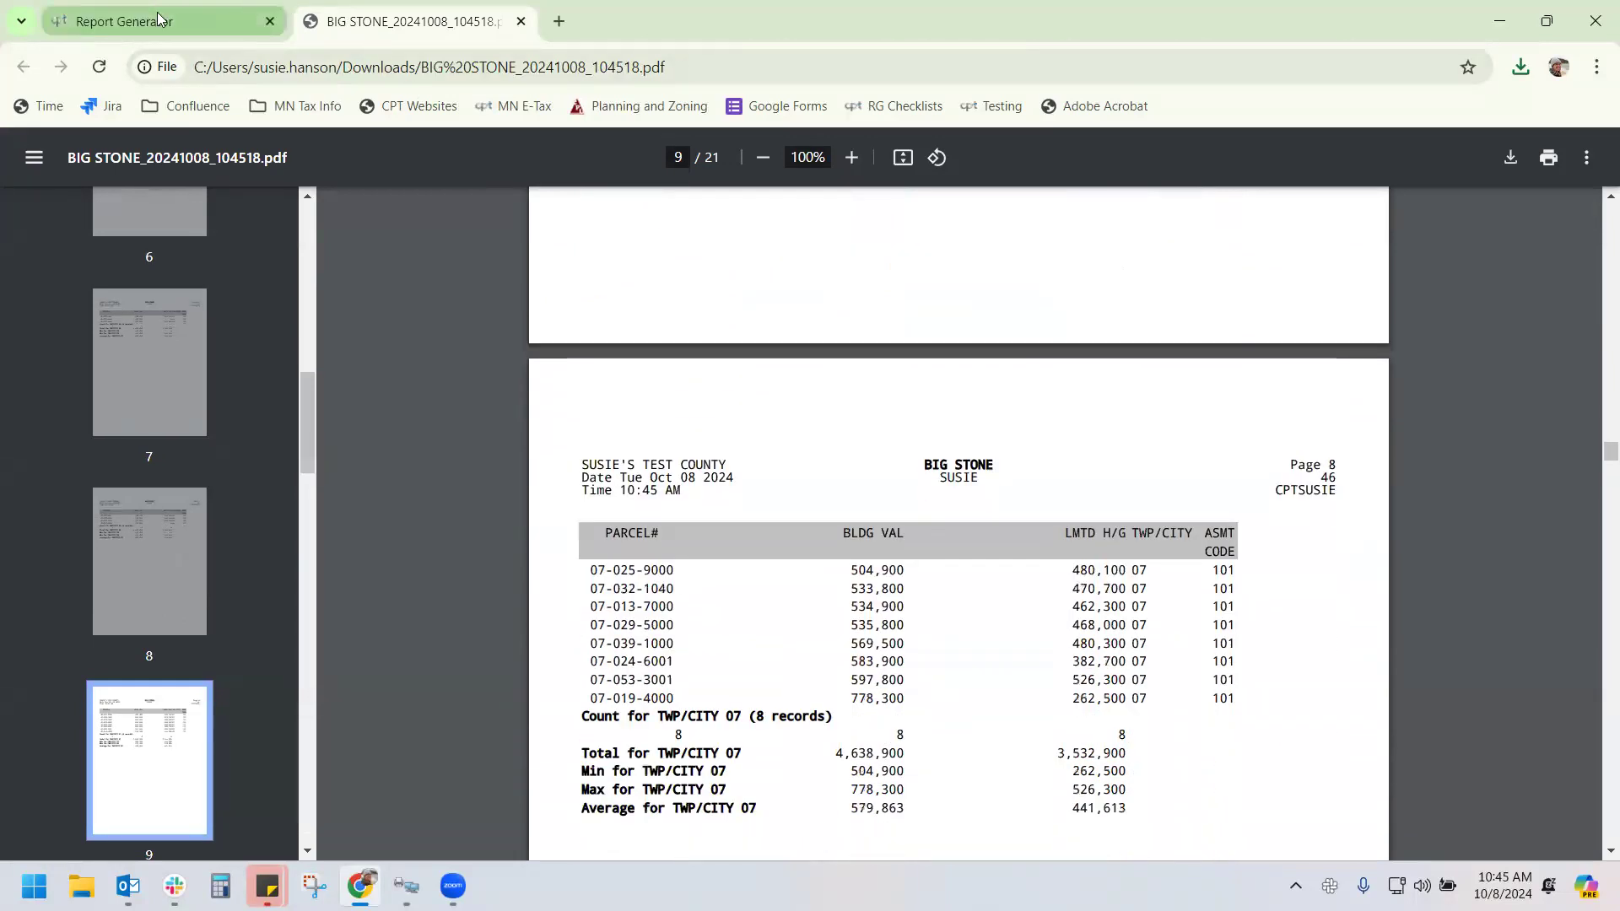
left_click(158, 18)
left_click(447, 207)
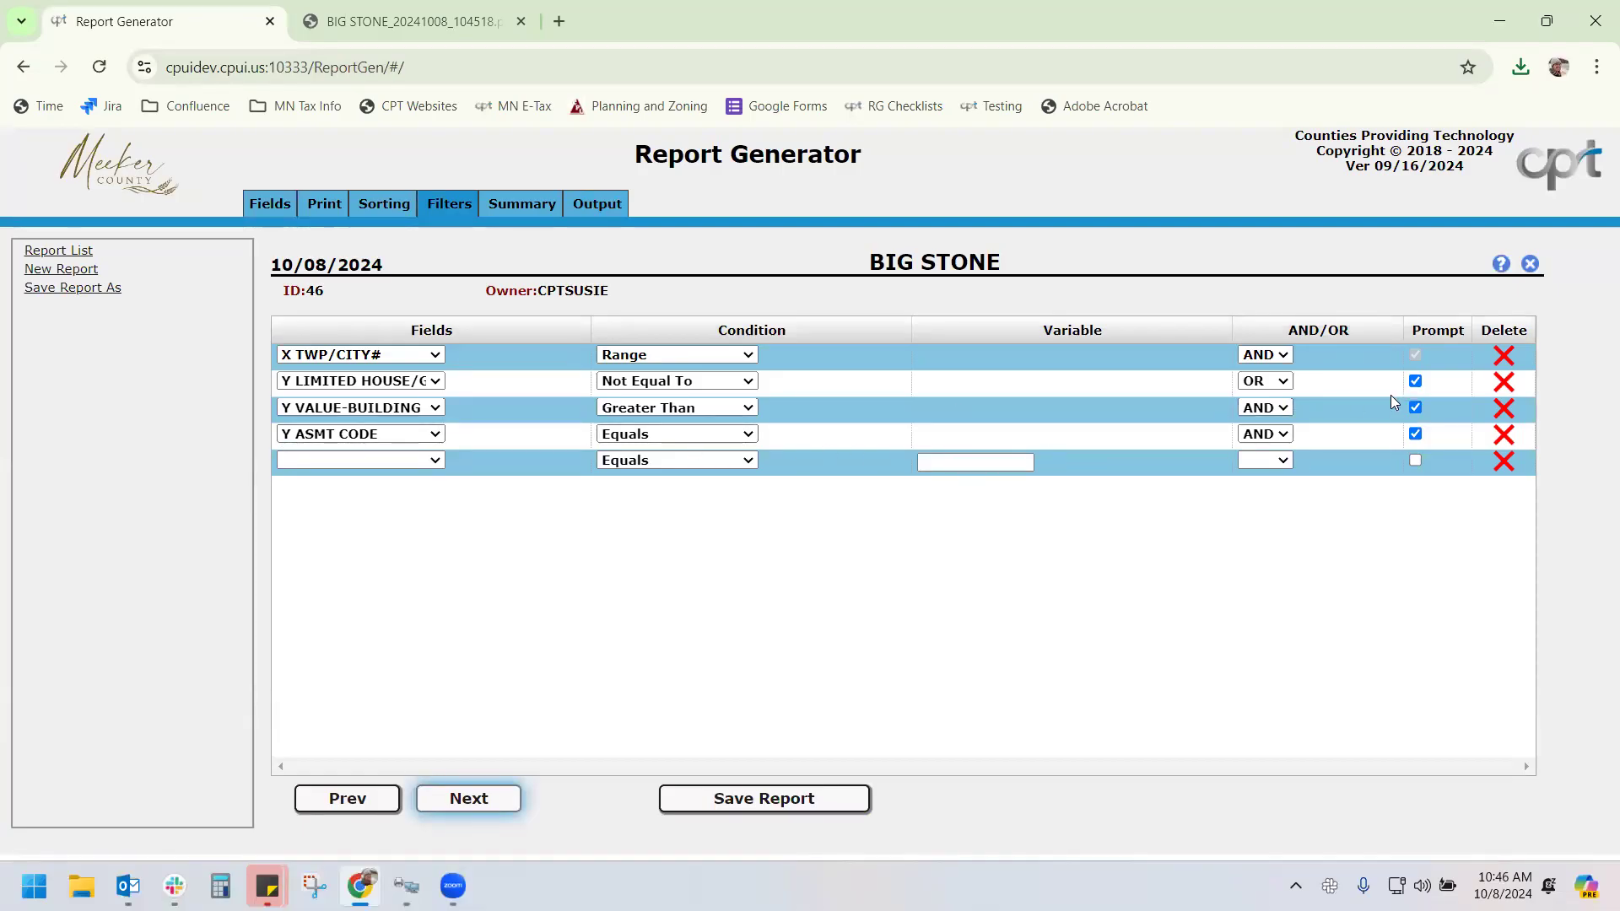
Uncheck Prompt on the building-value 500000 and ASMT CODE 101 filters, then save the report
left_click(1415, 409)
left_click(1415, 433)
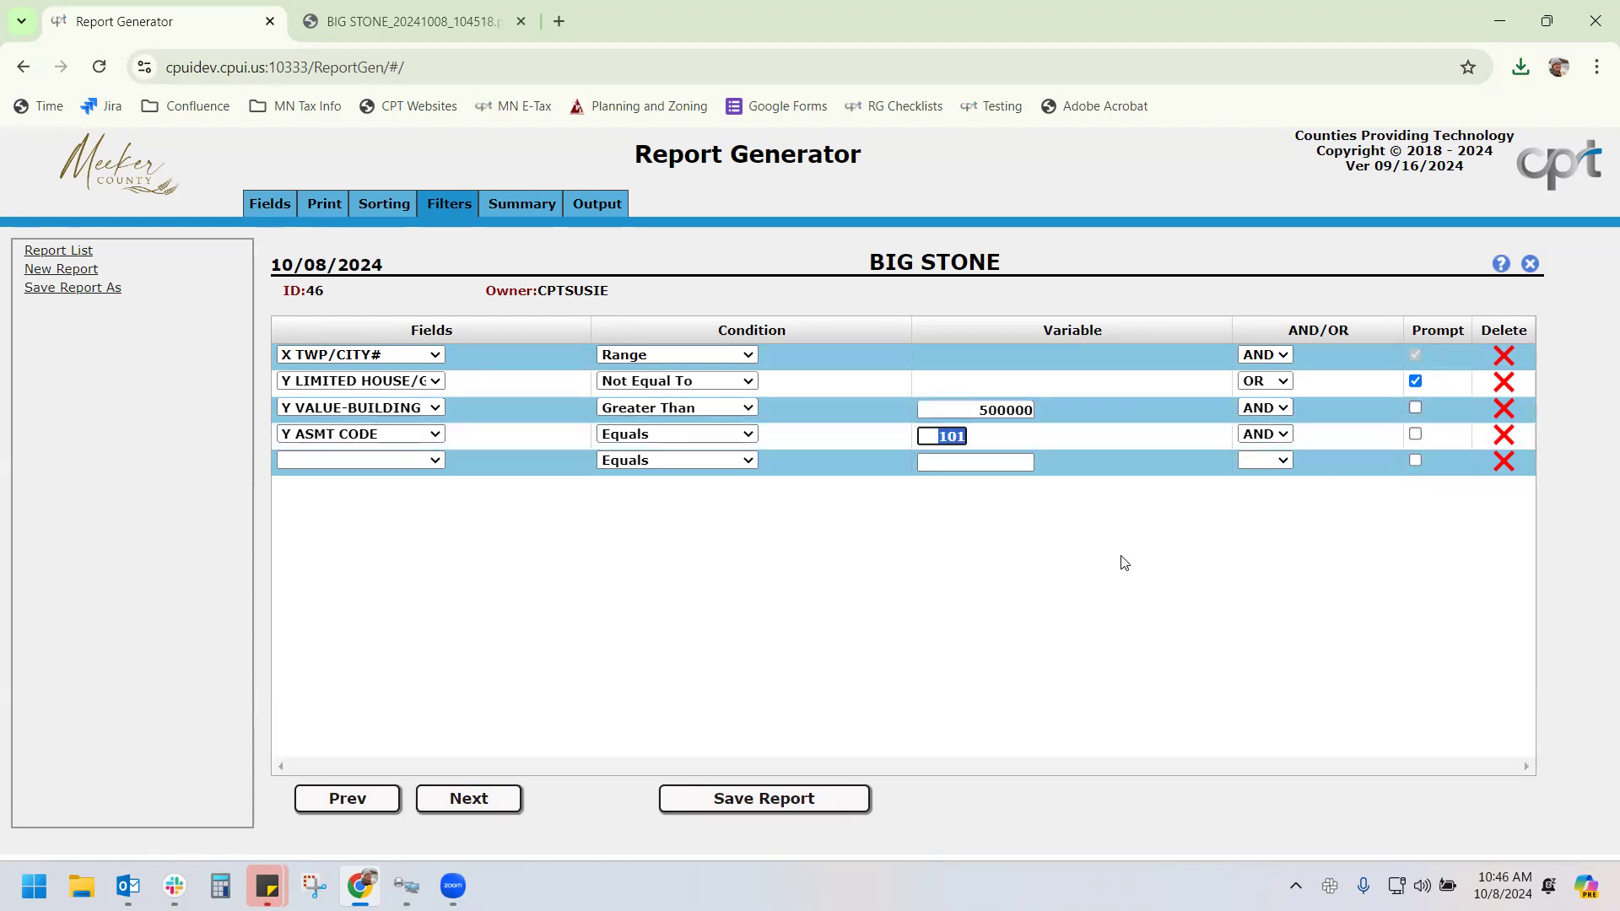
left_click(802, 799)
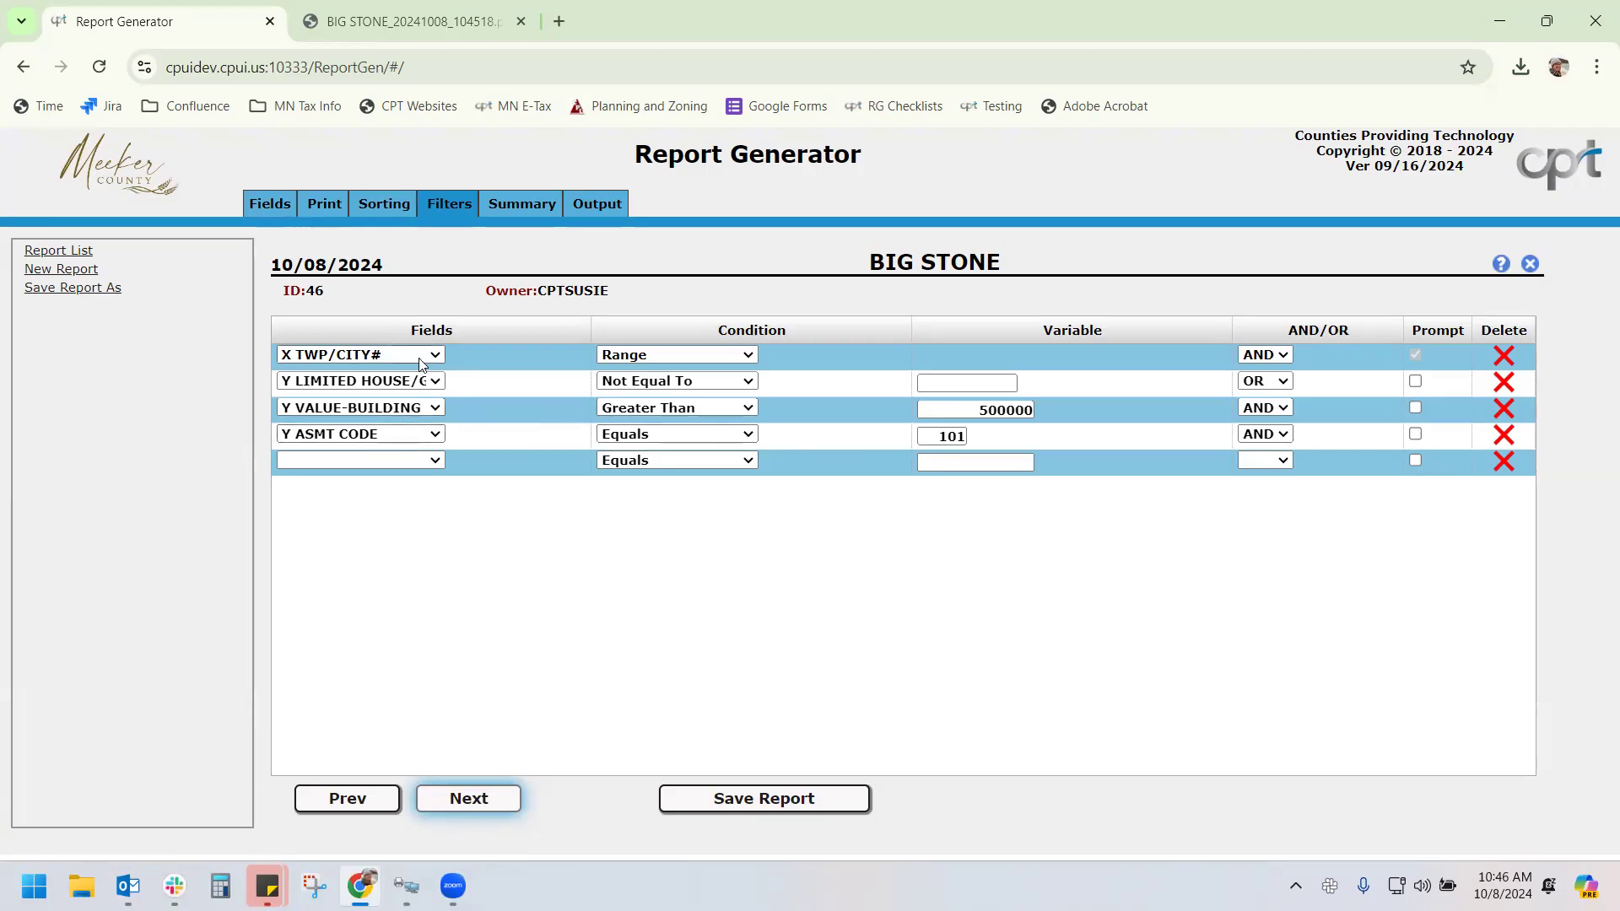
Add a fifth filter on X TWP/CITY# with a Range condition, leaving building-value prompting unchanged
left_click(427, 461)
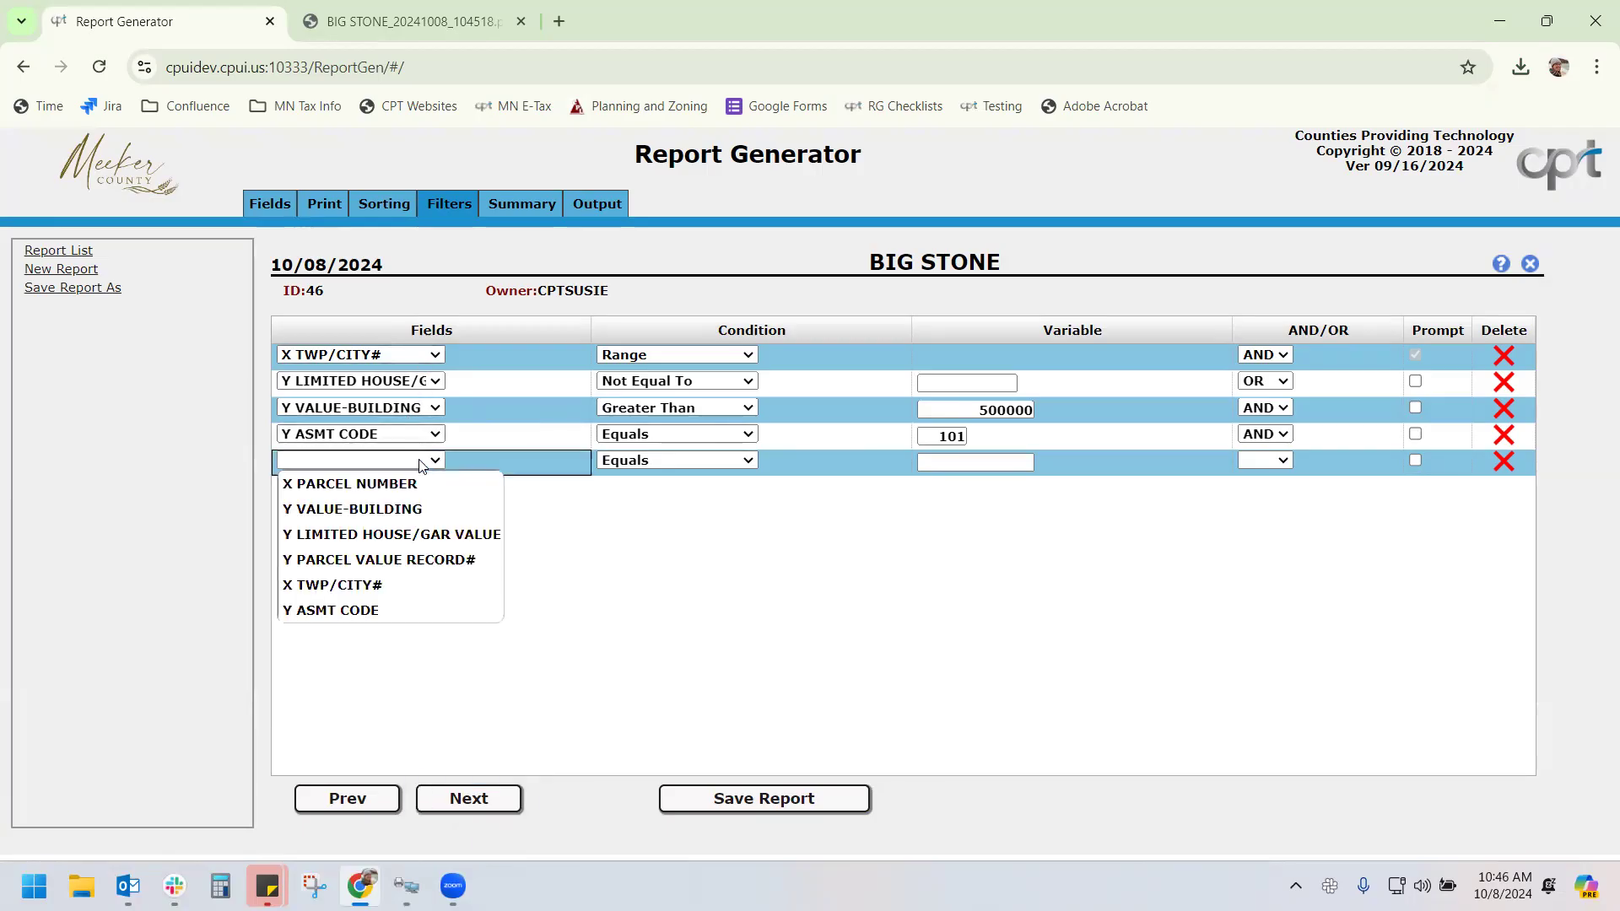
left_click(413, 586)
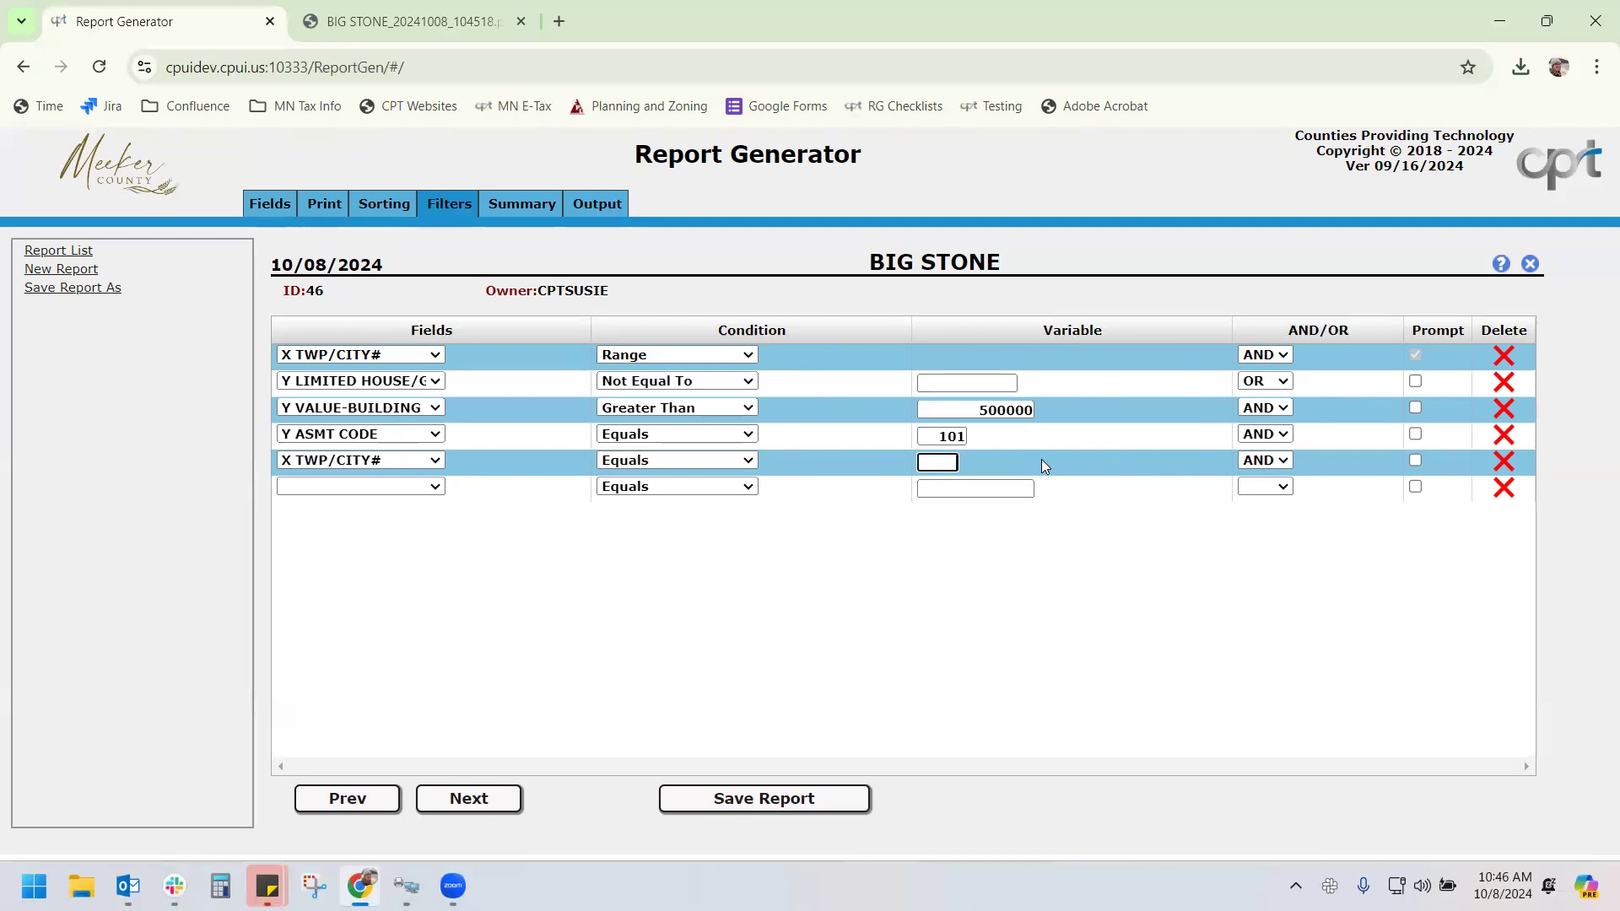
left_click(729, 462)
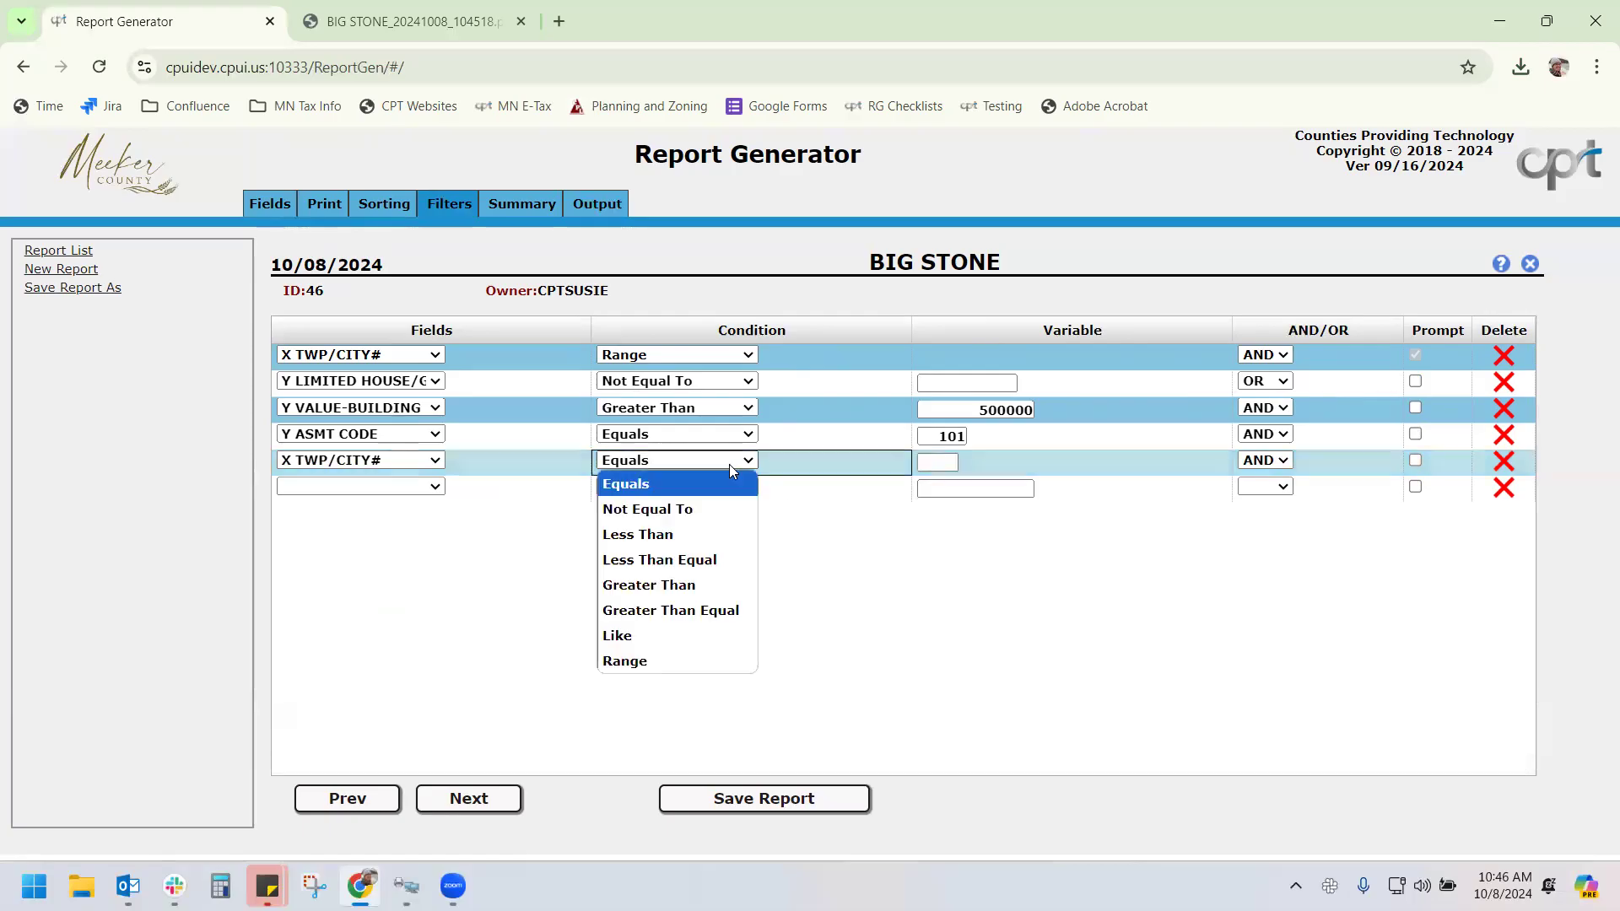
left_click(707, 656)
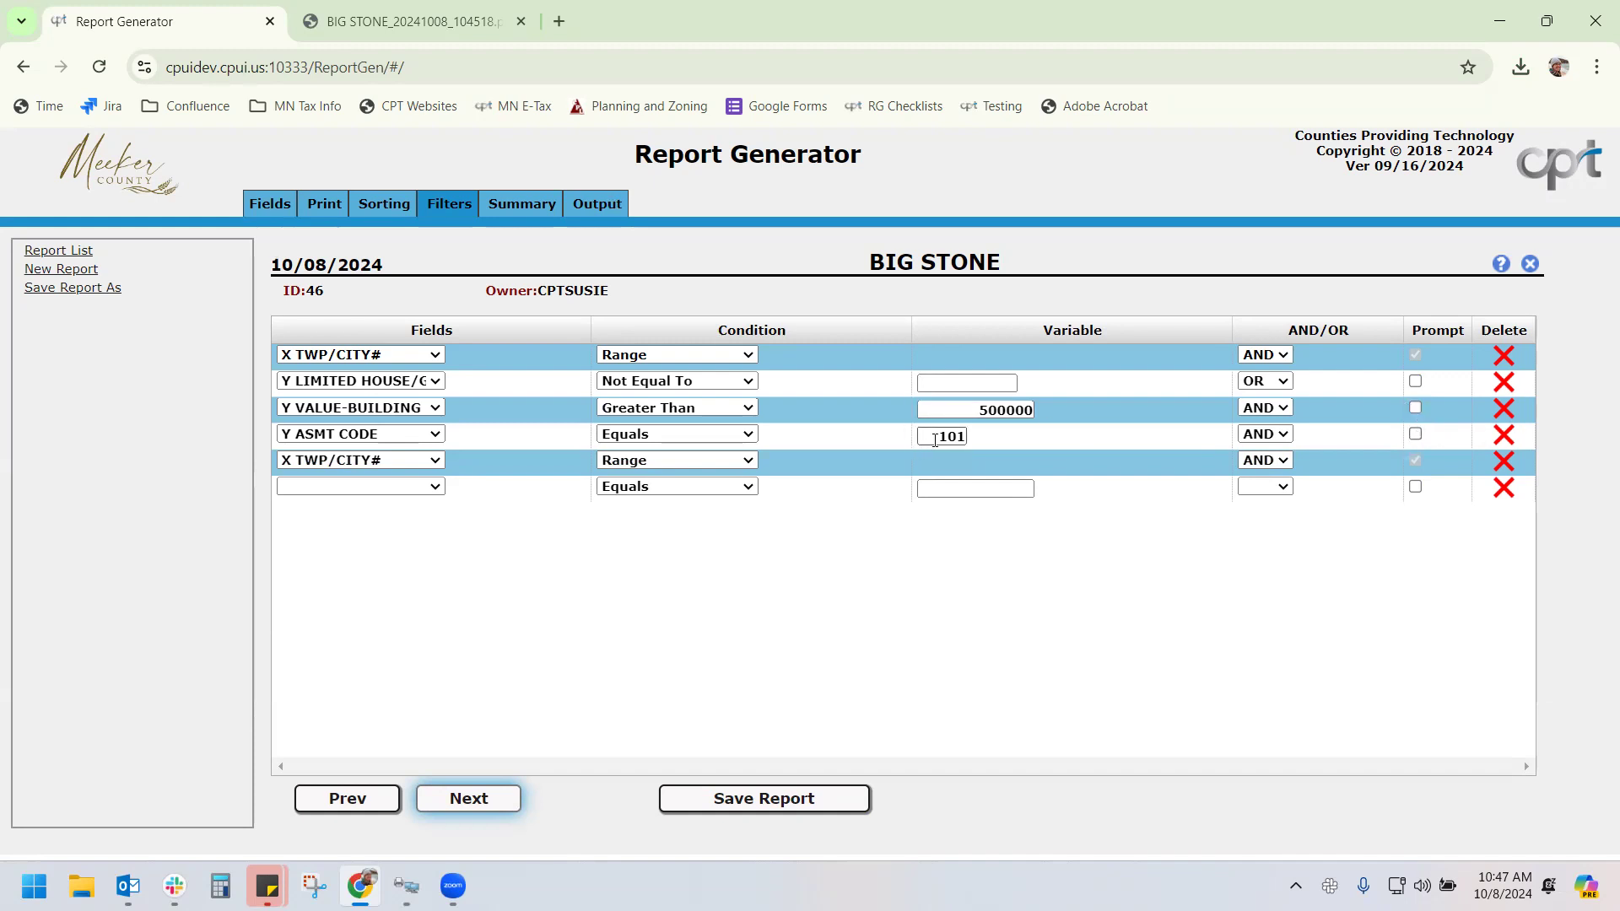
left_click(1416, 409)
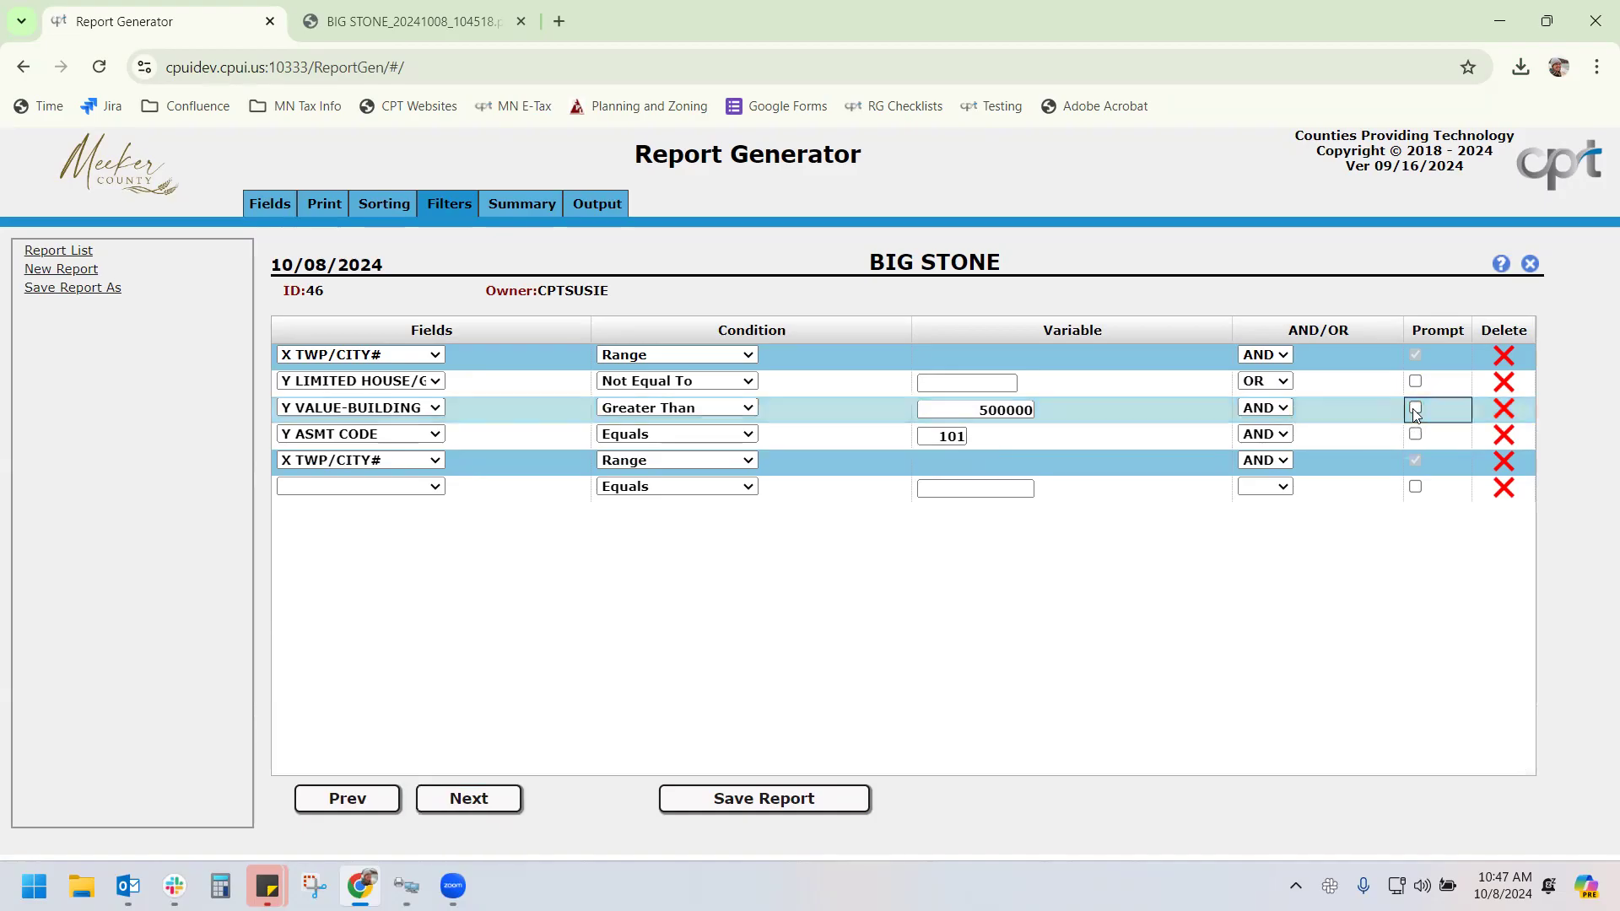
left_click(1417, 409)
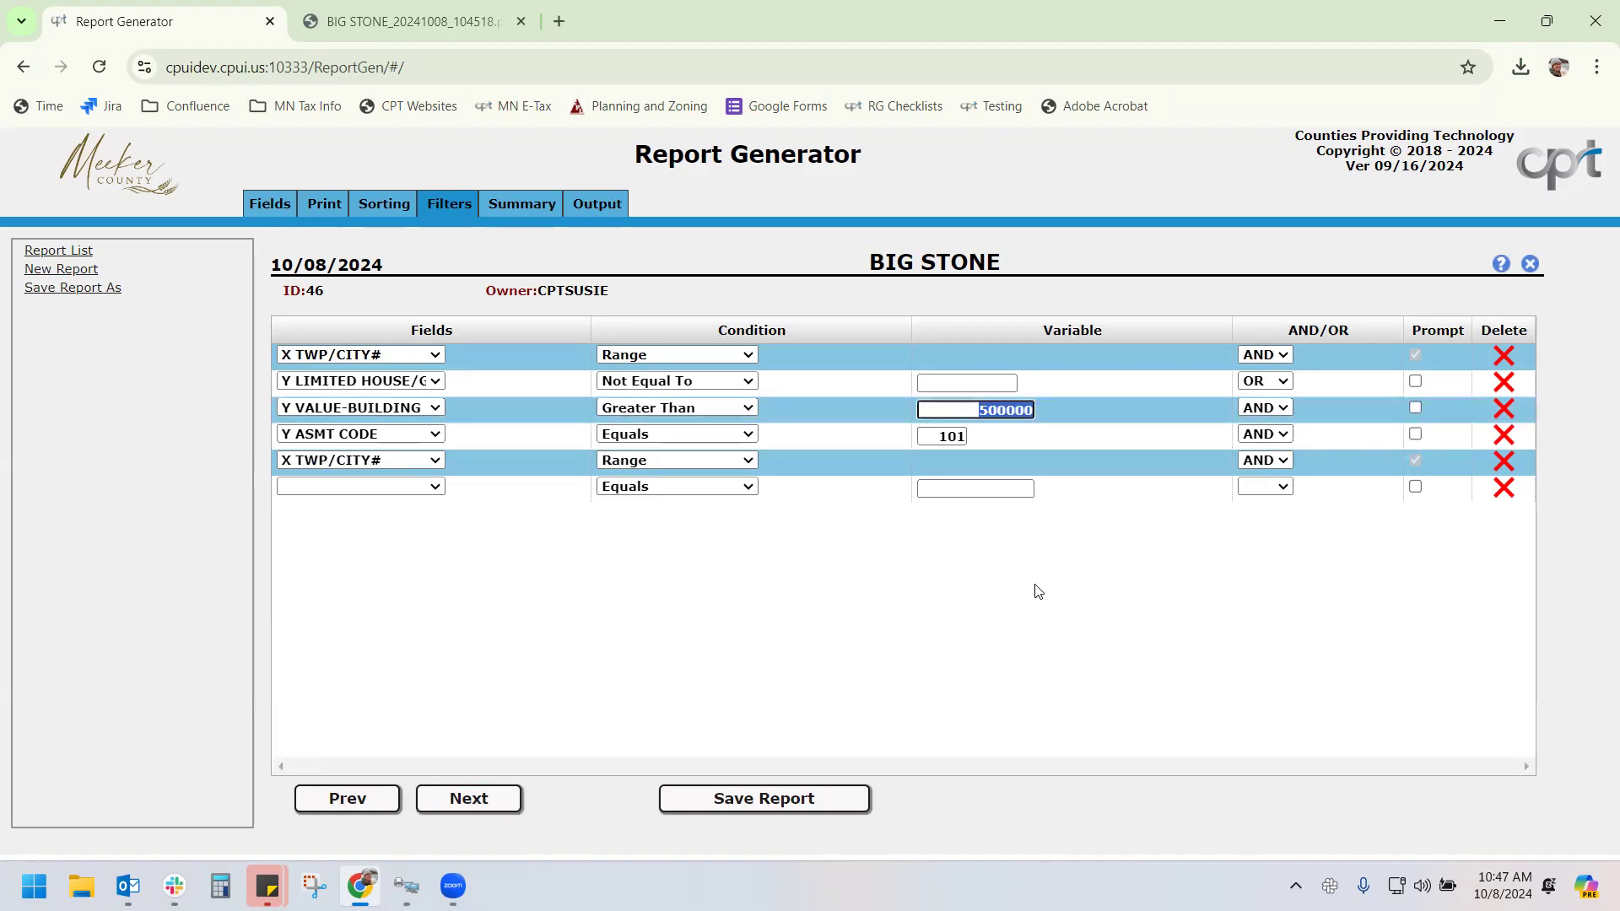
Generate the BIG STONE report for township/city range 1 to 2, confirming the CAMA library
left_click(596, 203)
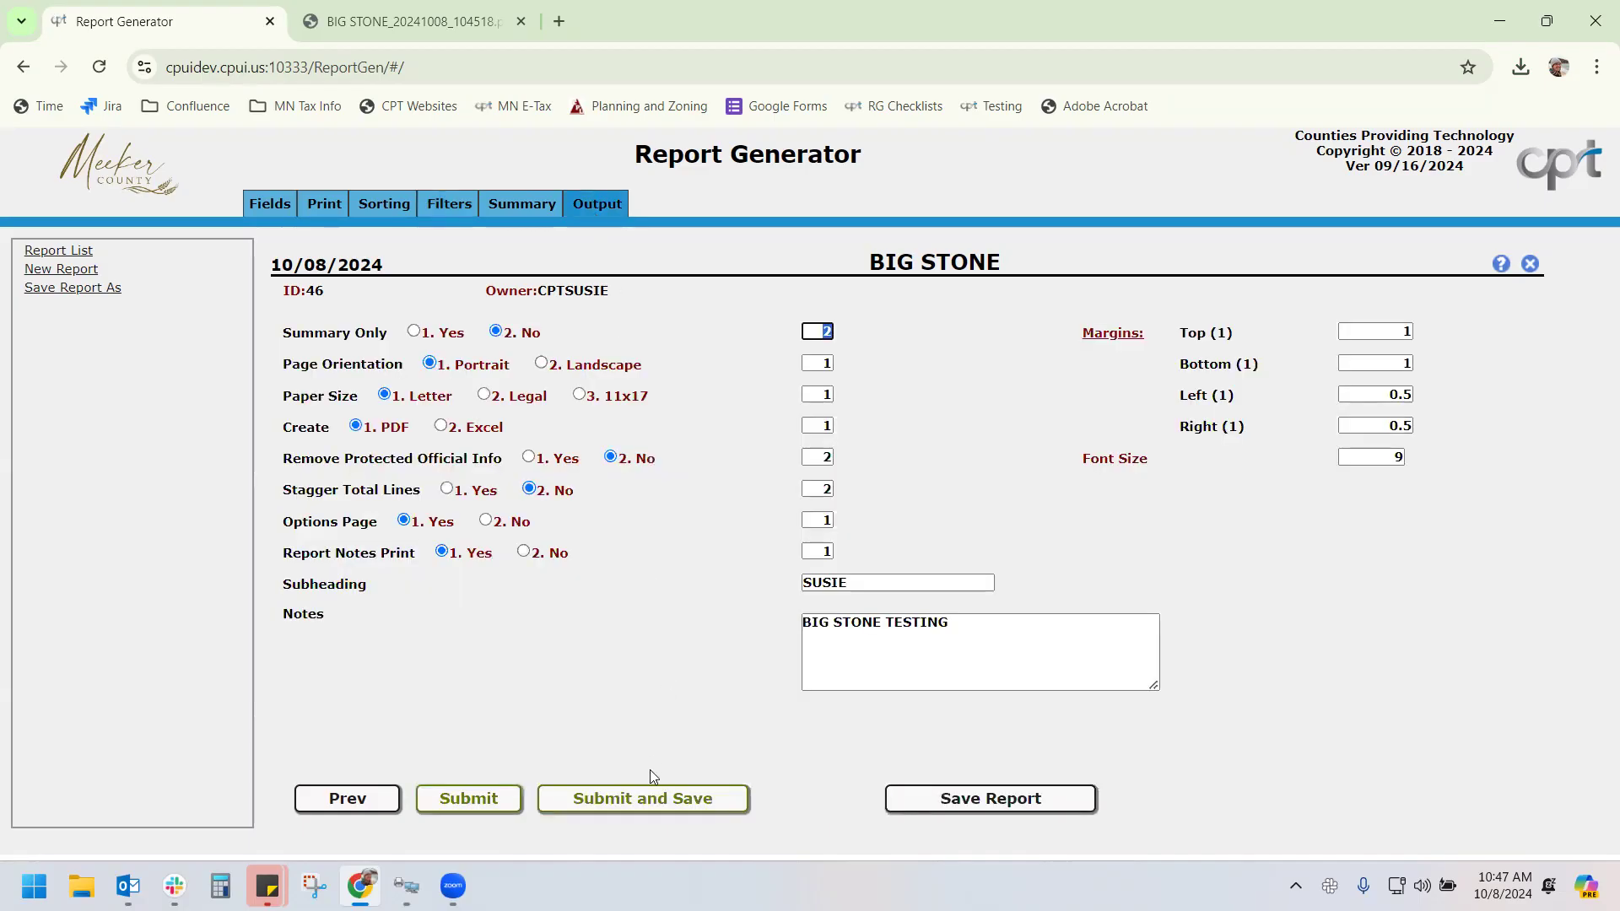
left_click(628, 808)
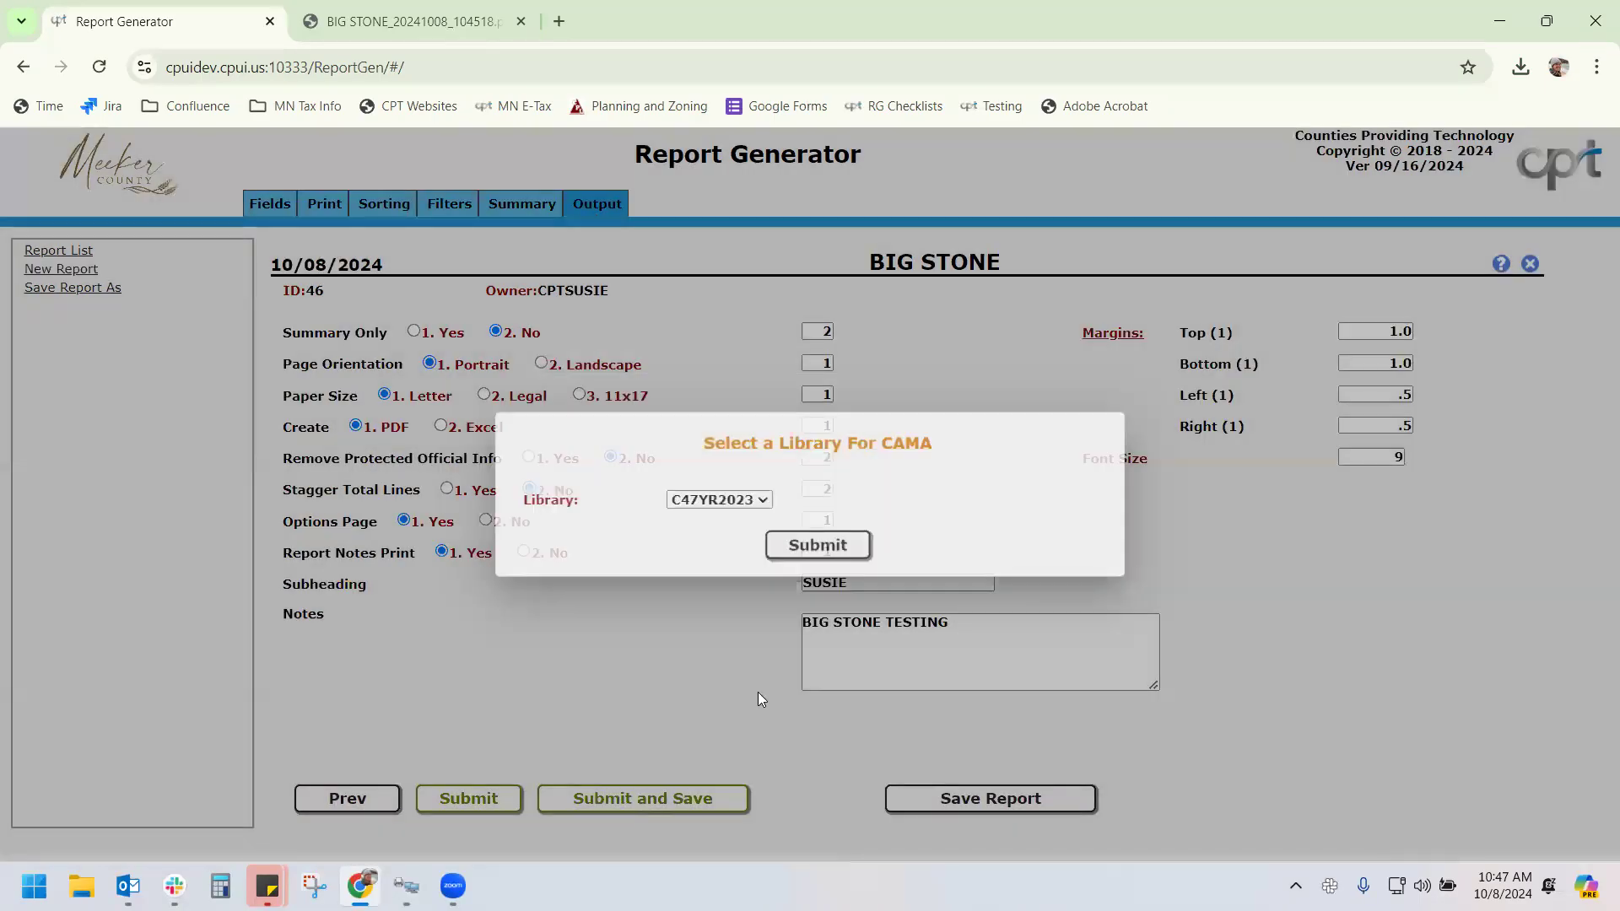
left_click(830, 547)
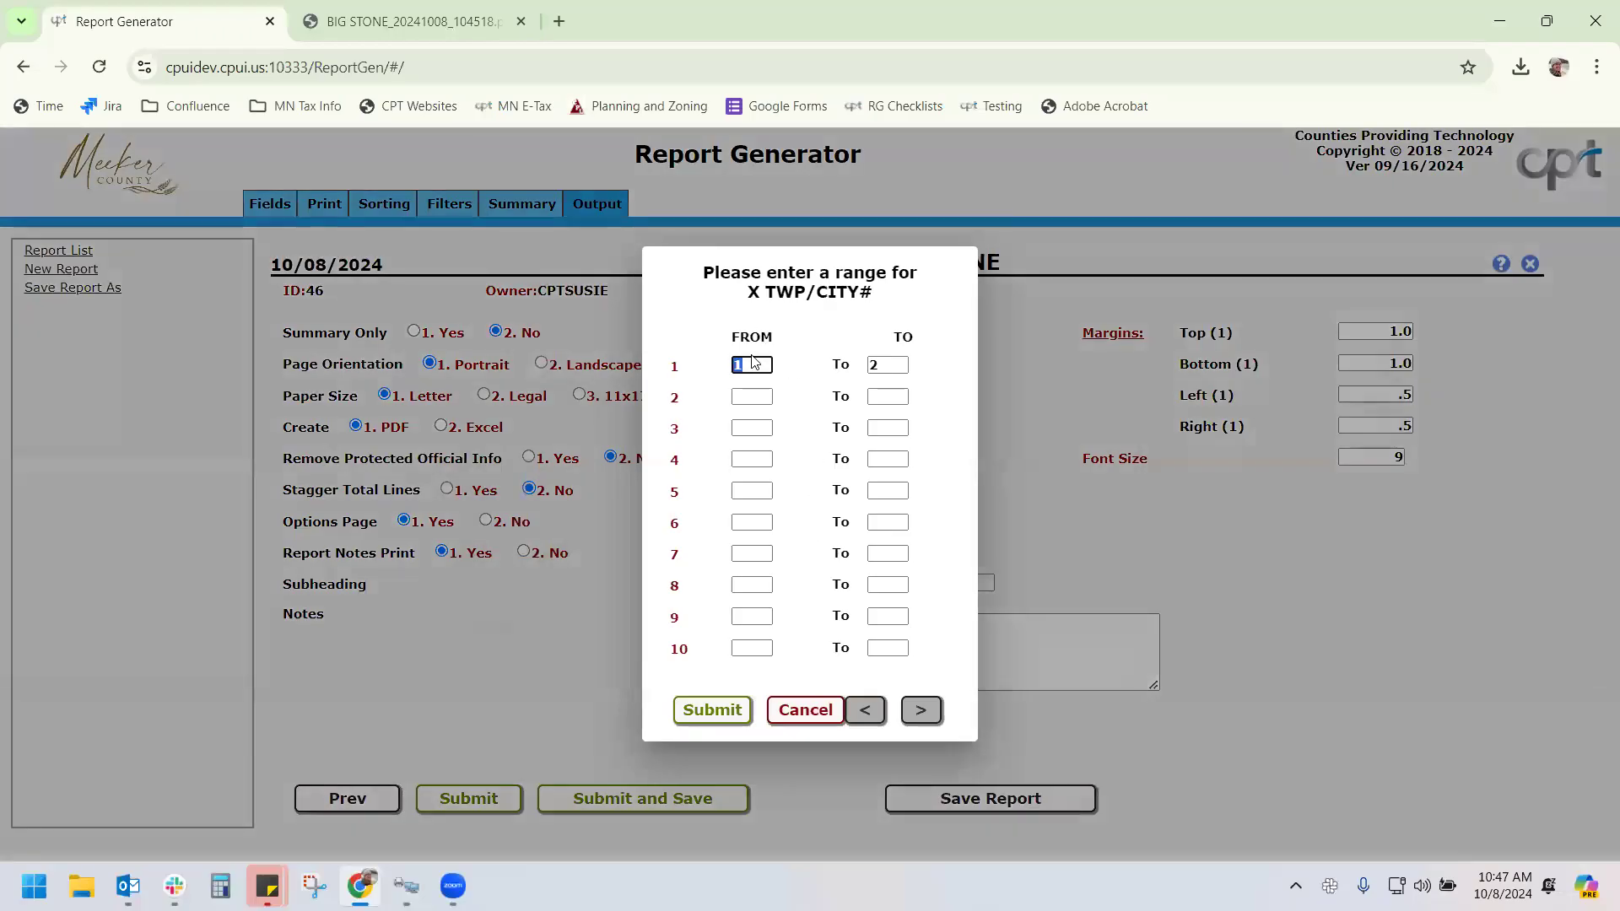
left_click(708, 707)
type("1")
key("Tab")
type("2")
key("Tab")
left_click(719, 707)
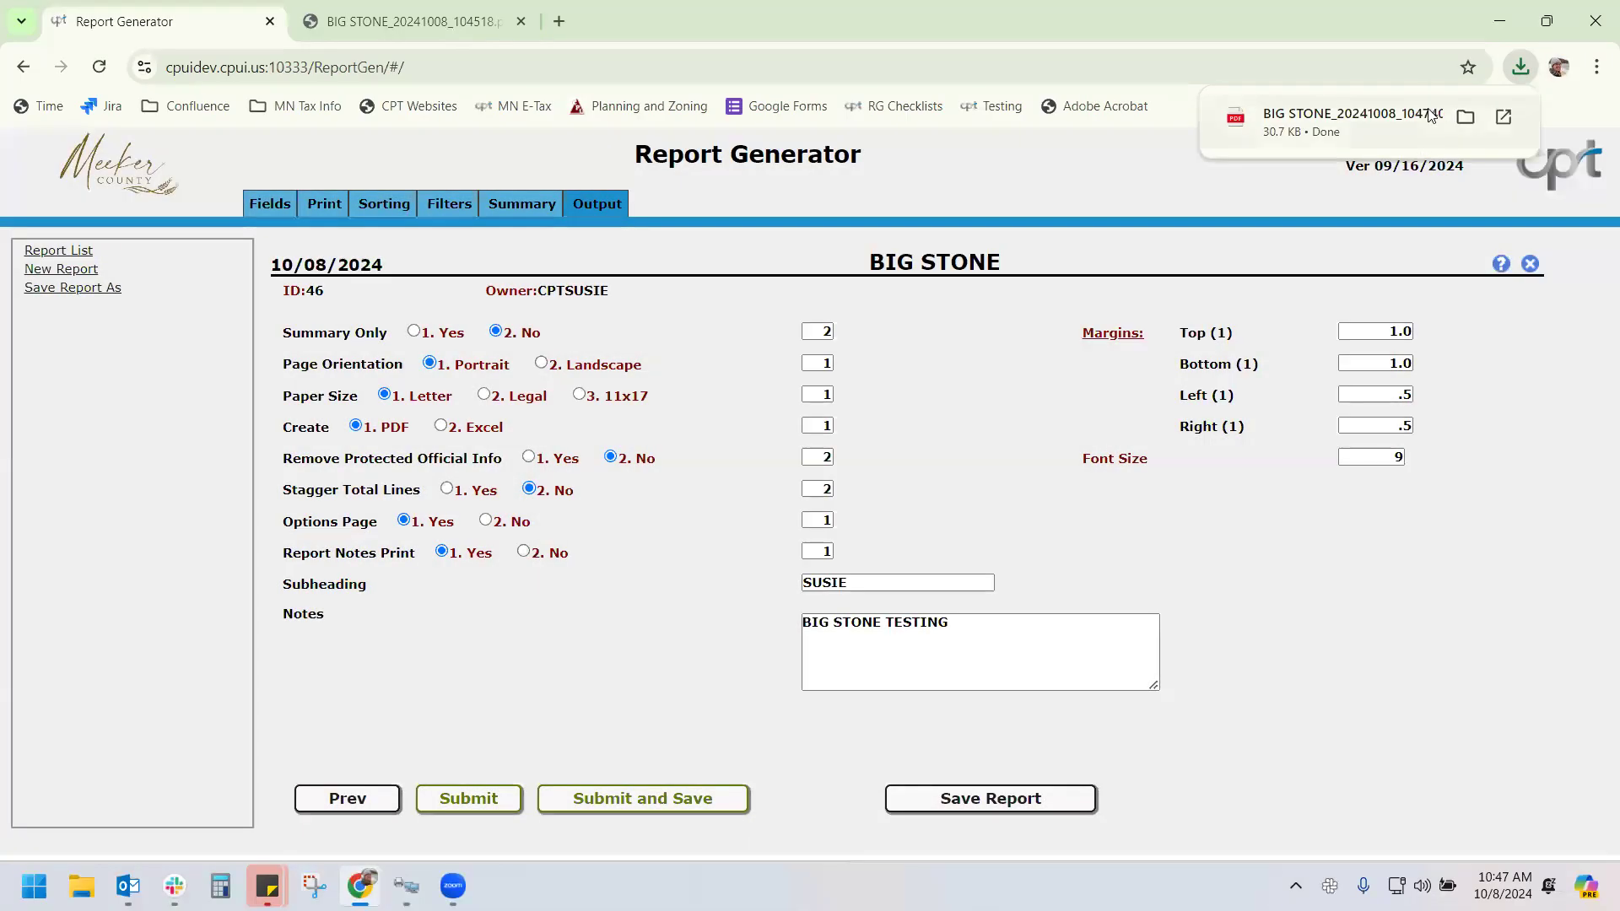
Review the generated 6-page PDF, then close both PDF tabs
left_click(1423, 113)
left_click_drag(1604, 230, 1568, 211)
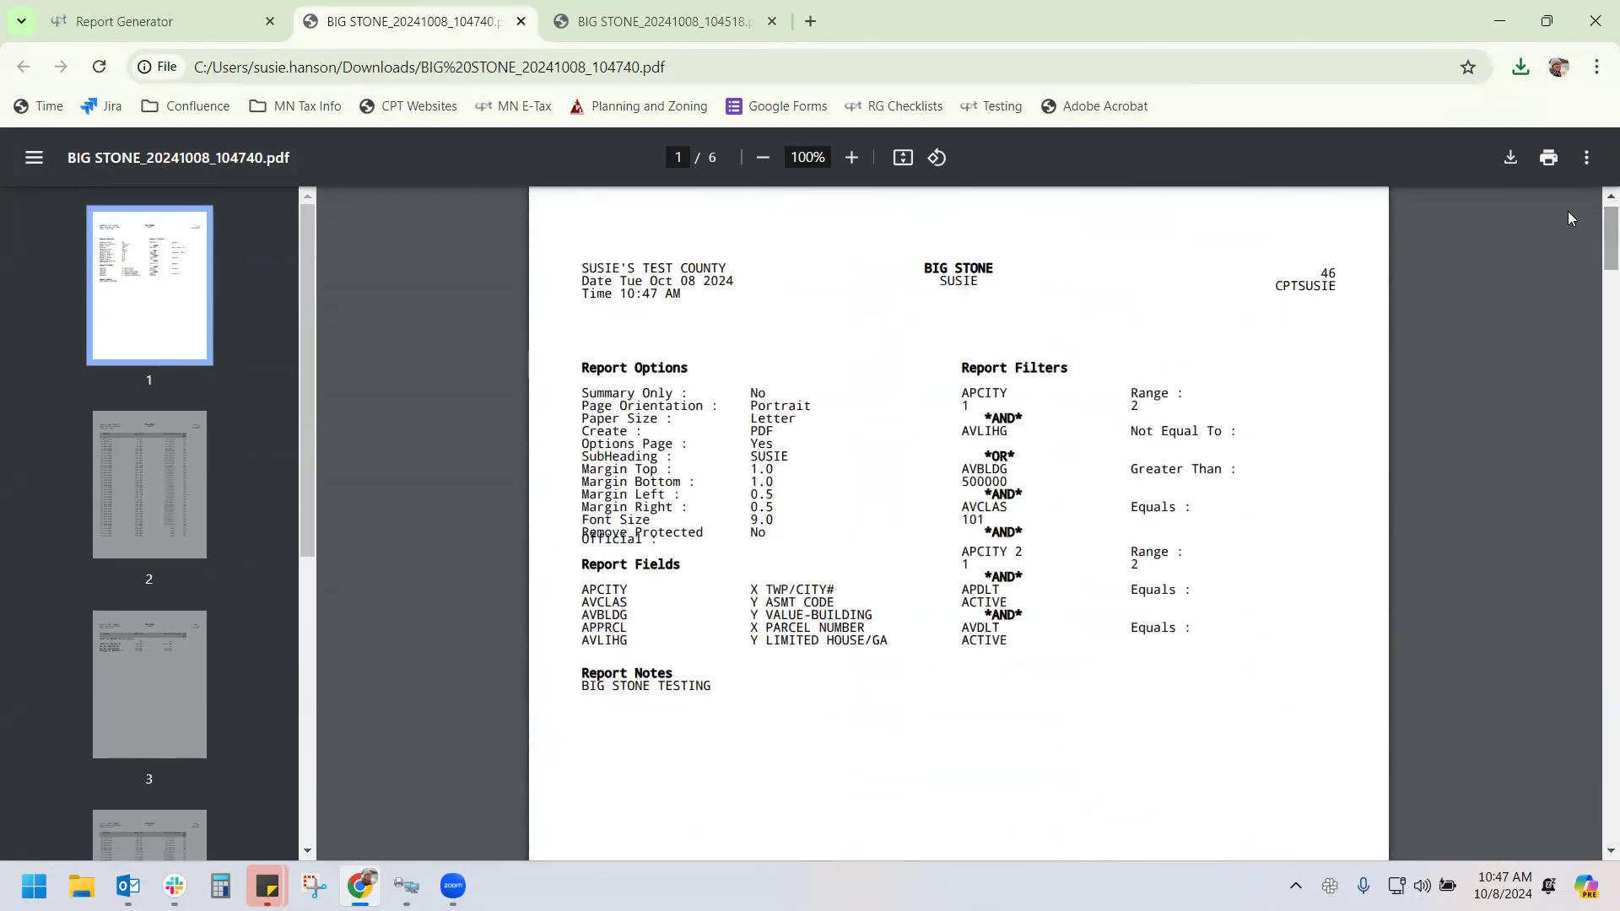
left_click(520, 21)
left_click(520, 21)
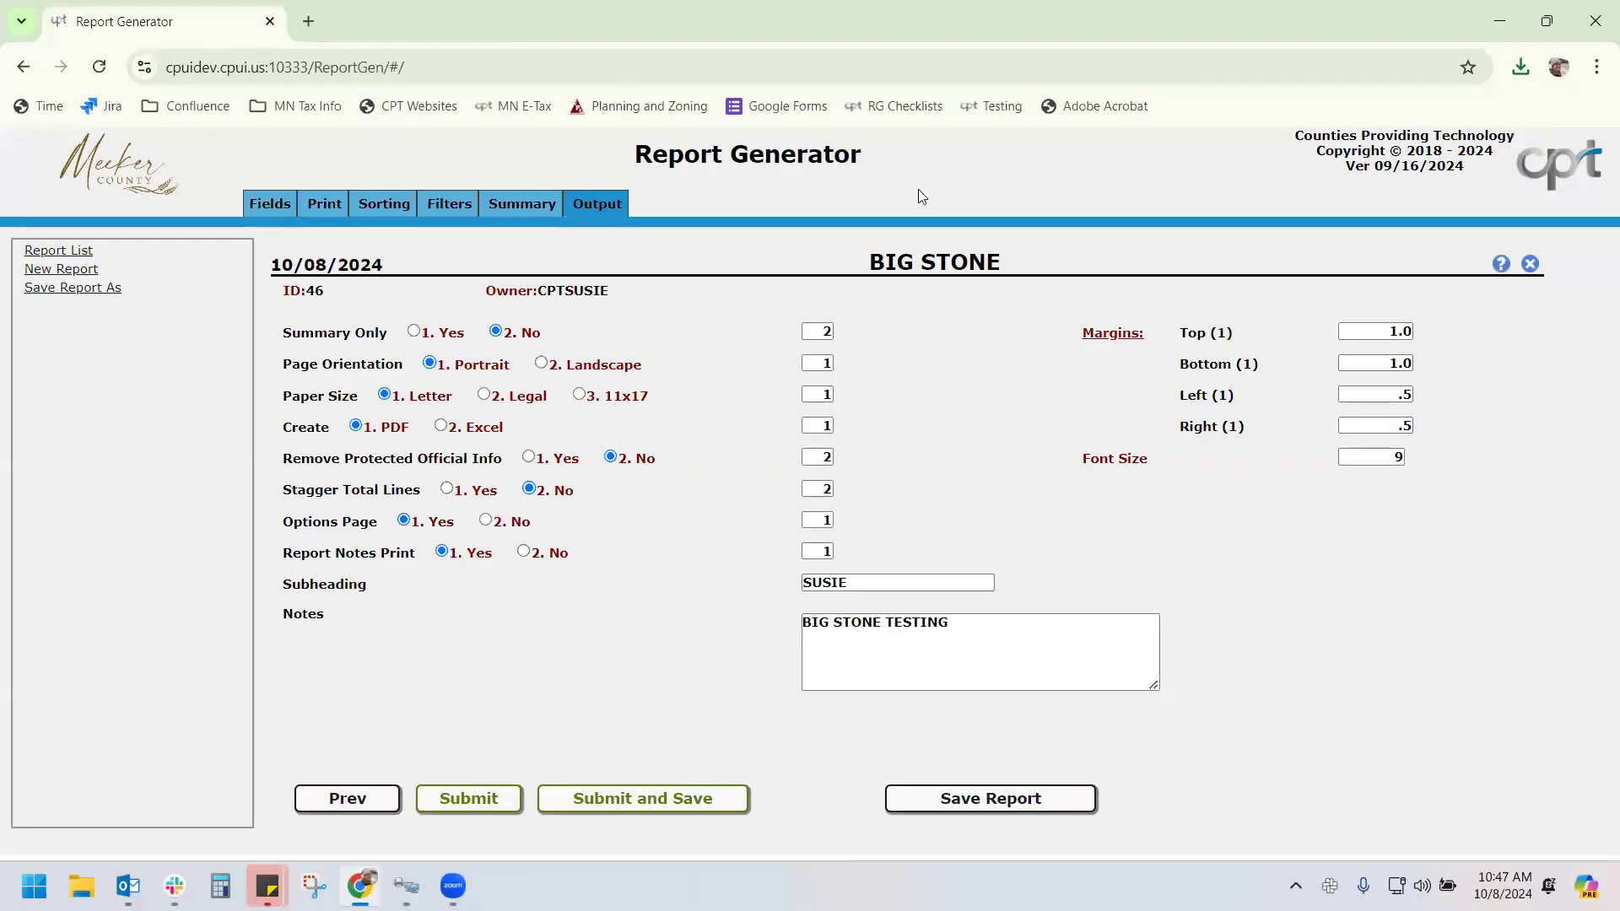
Close the BIG STONE report saving its changes, and sort the report list by Id, newest first
left_click(1530, 264)
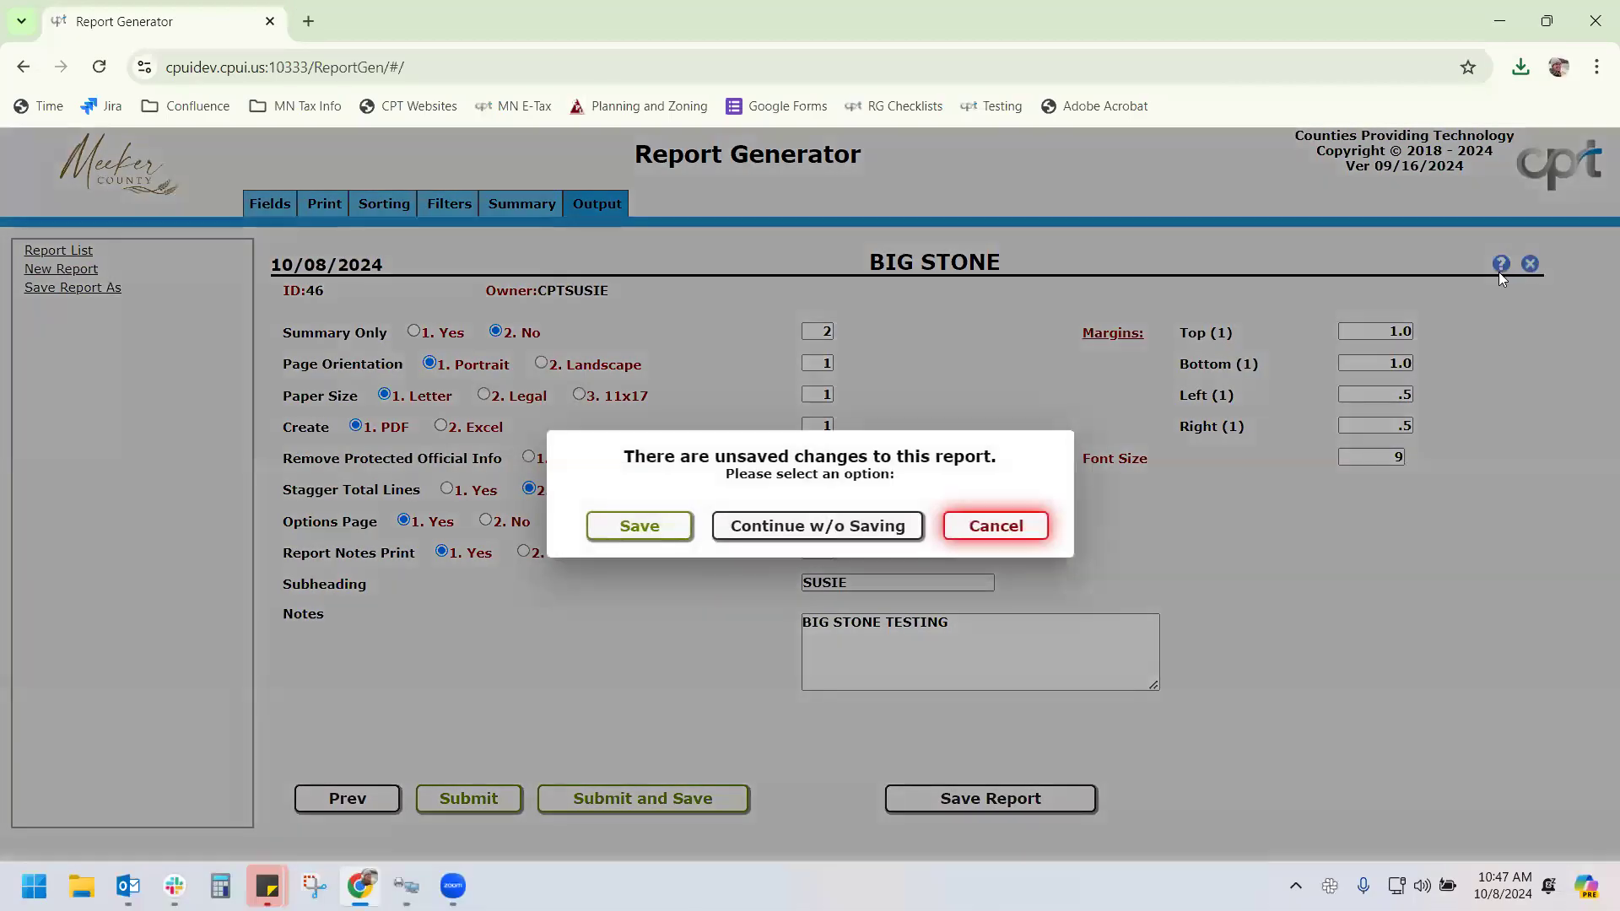
left_click(640, 527)
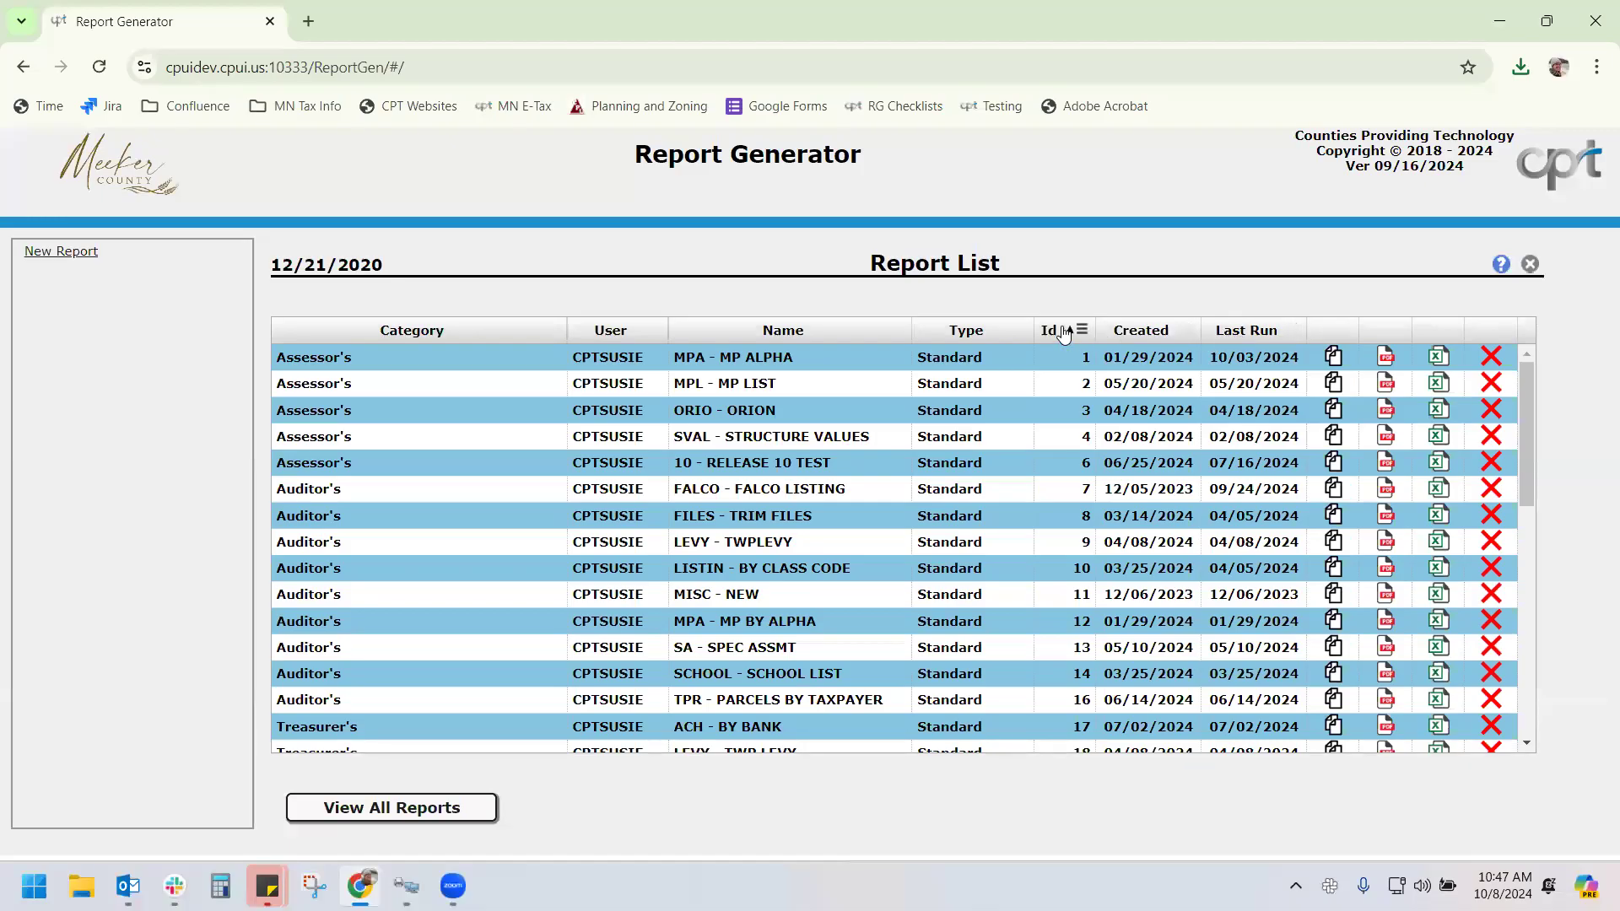
left_click(1065, 332)
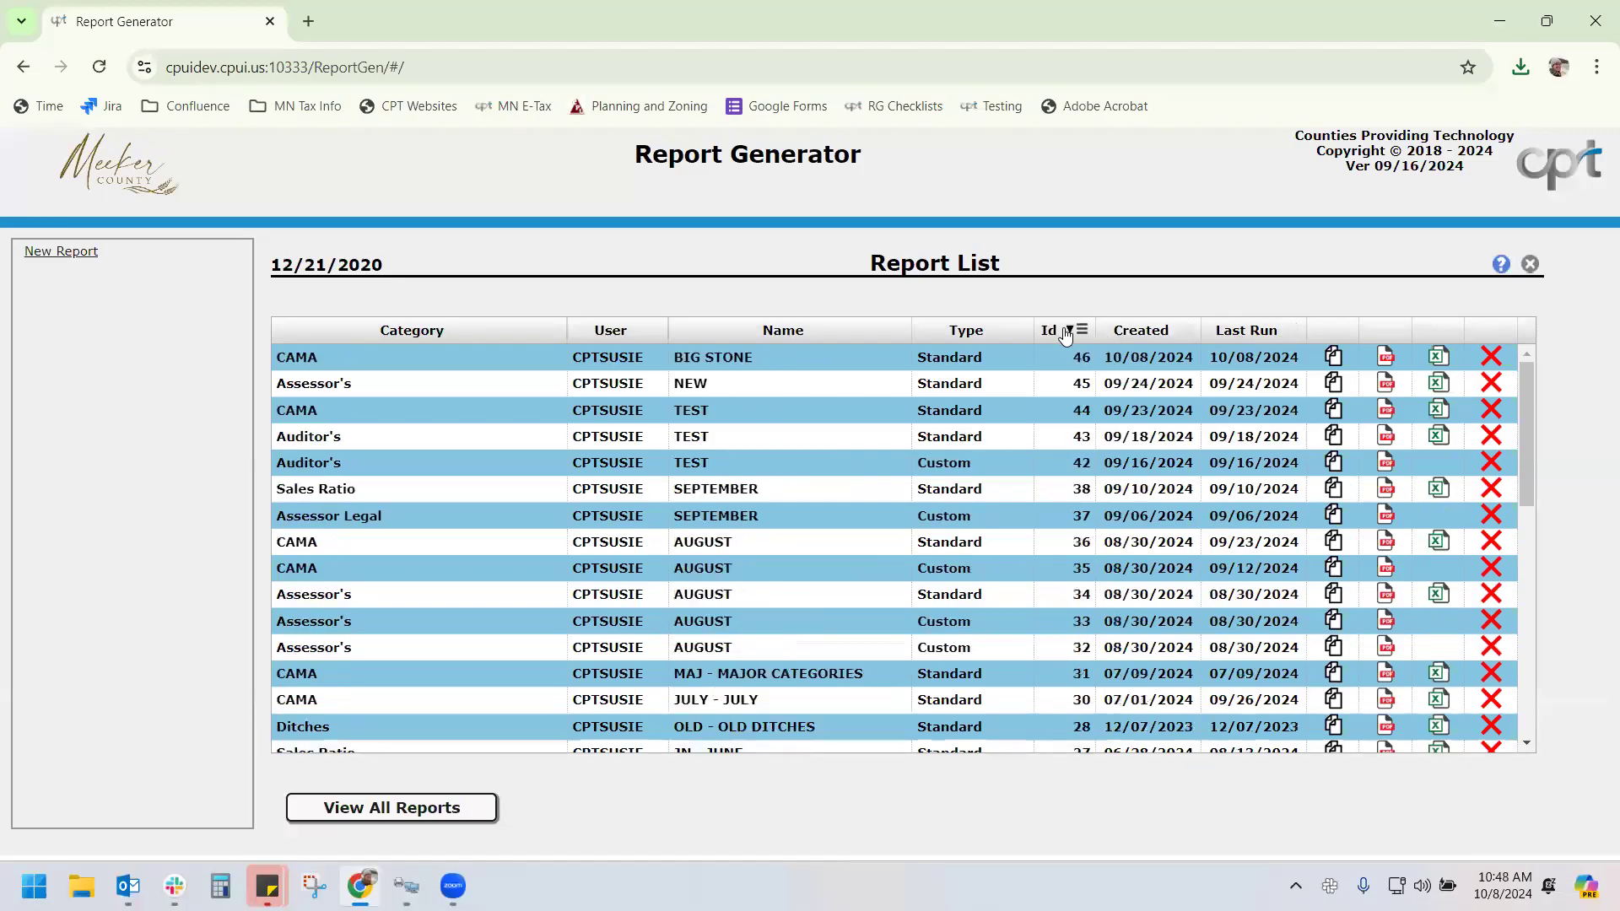
Run BIG STONE as a PDF with the CAMA library and TWP/CITY# range 1 to 2
left_click(1385, 358)
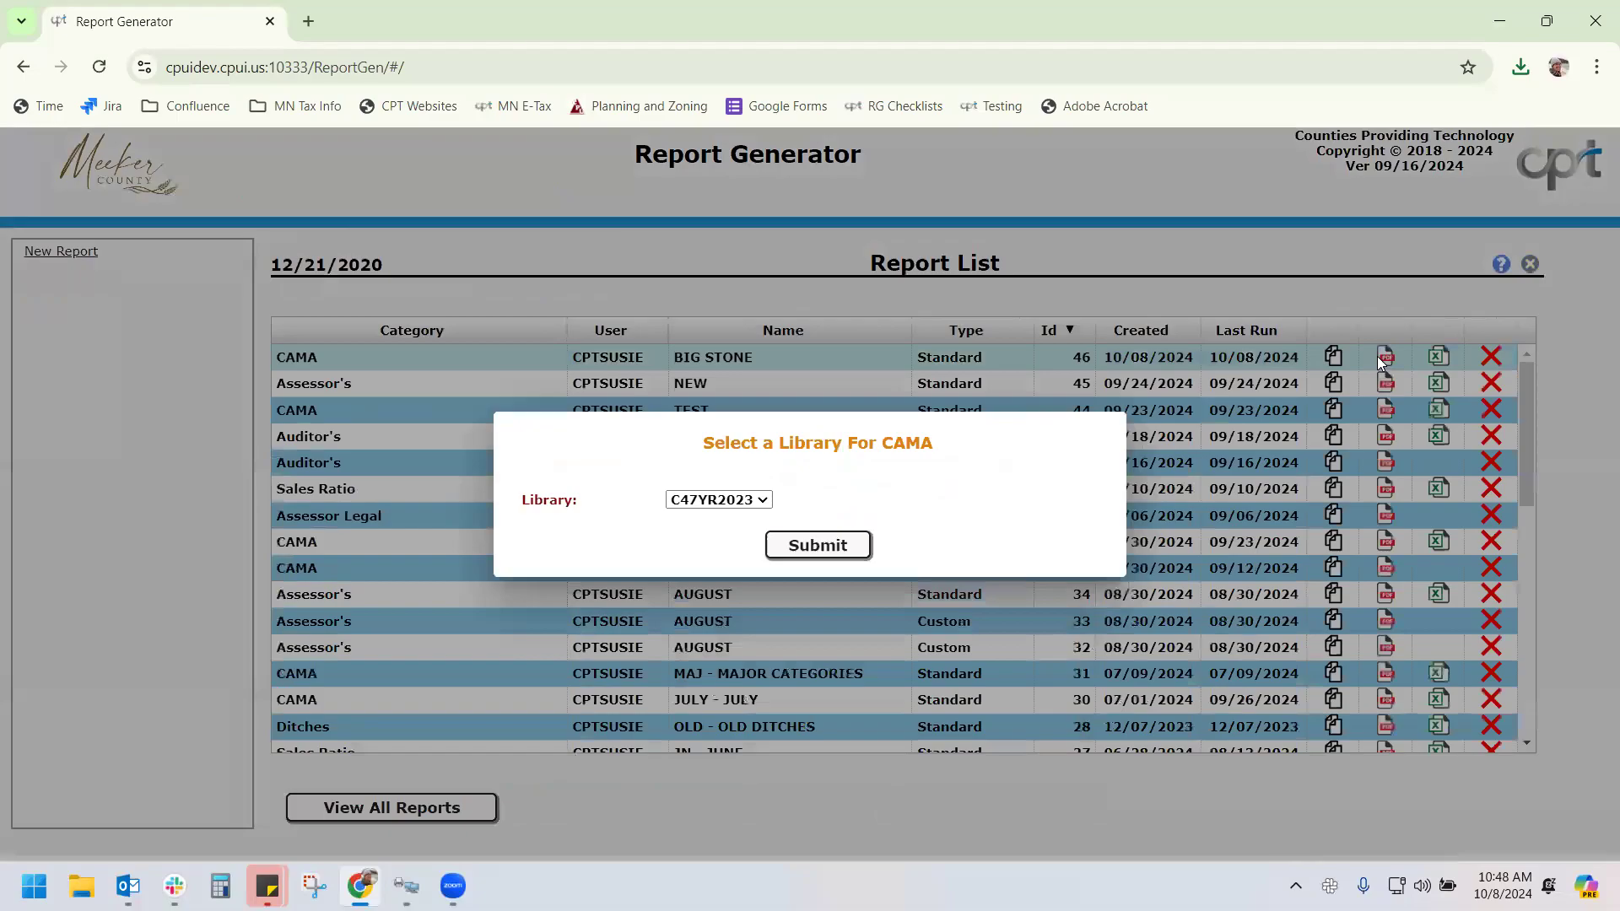
left_click(817, 544)
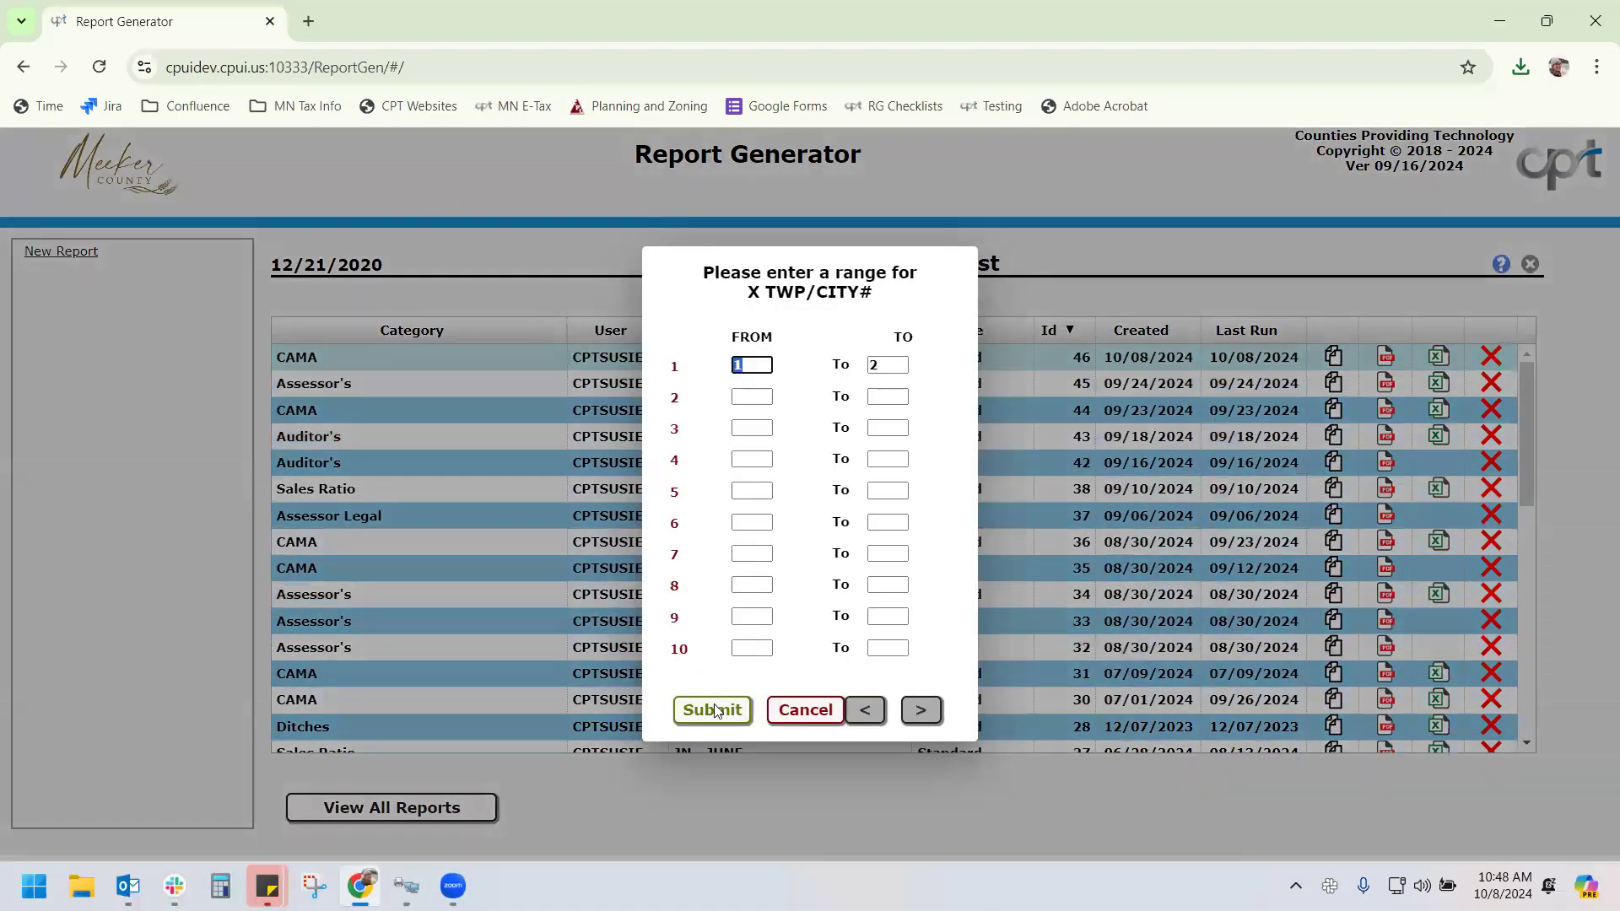
left_click(714, 710)
left_click(714, 710)
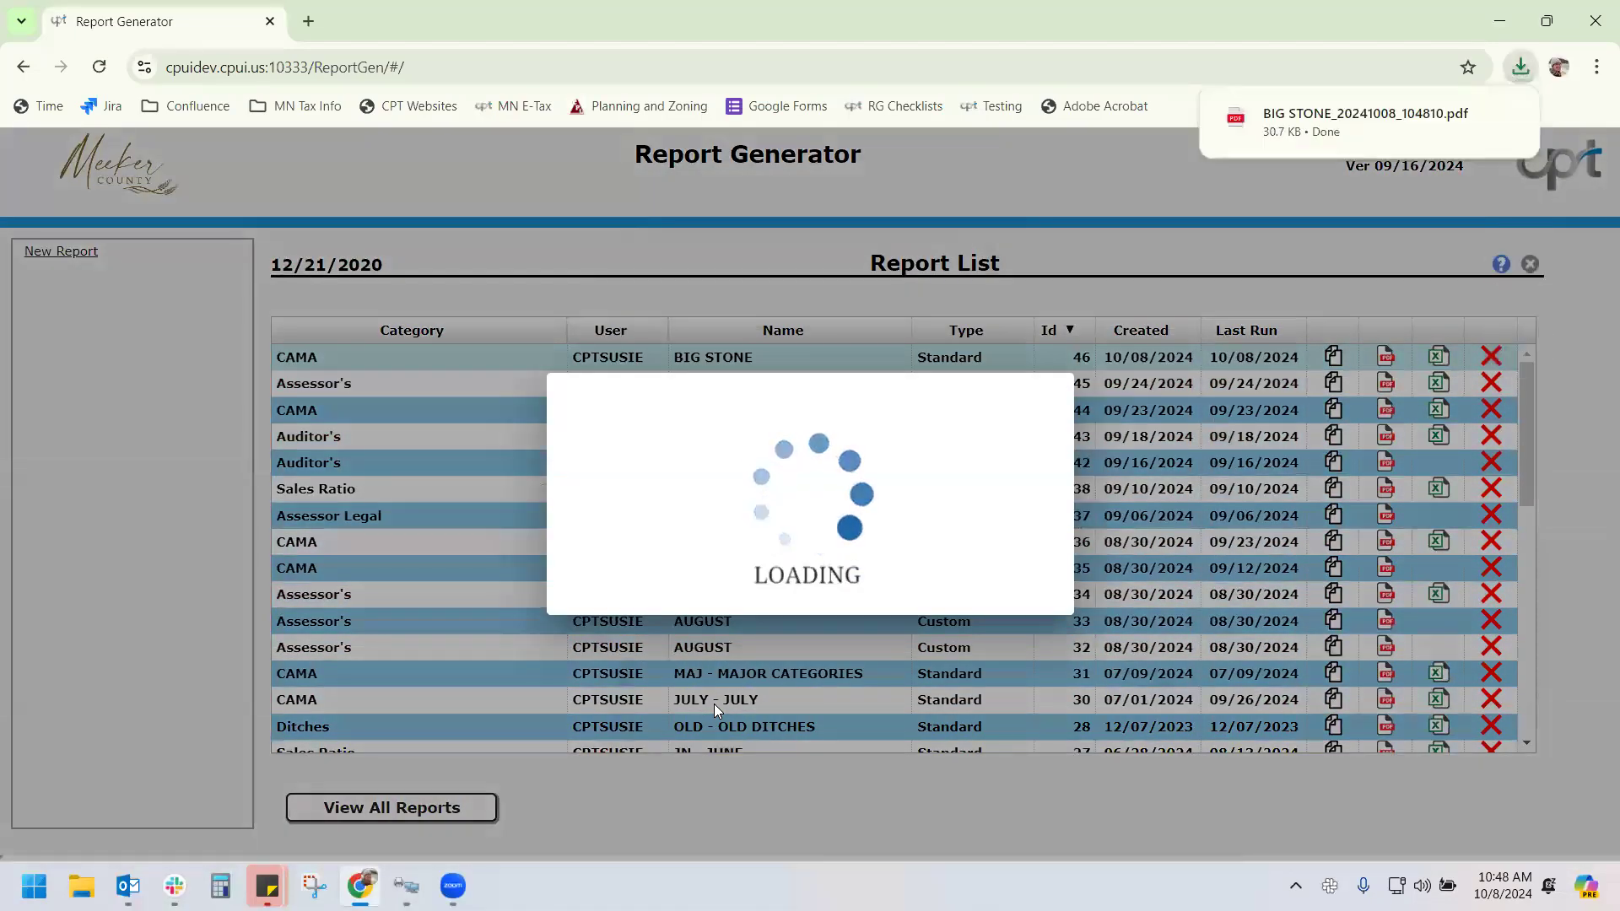
Open the downloaded BIG STONE PDF and scroll through its pages of TWP/CITY 01–02 parcels
left_click(1366, 133)
scroll(928, 506, "down", 8)
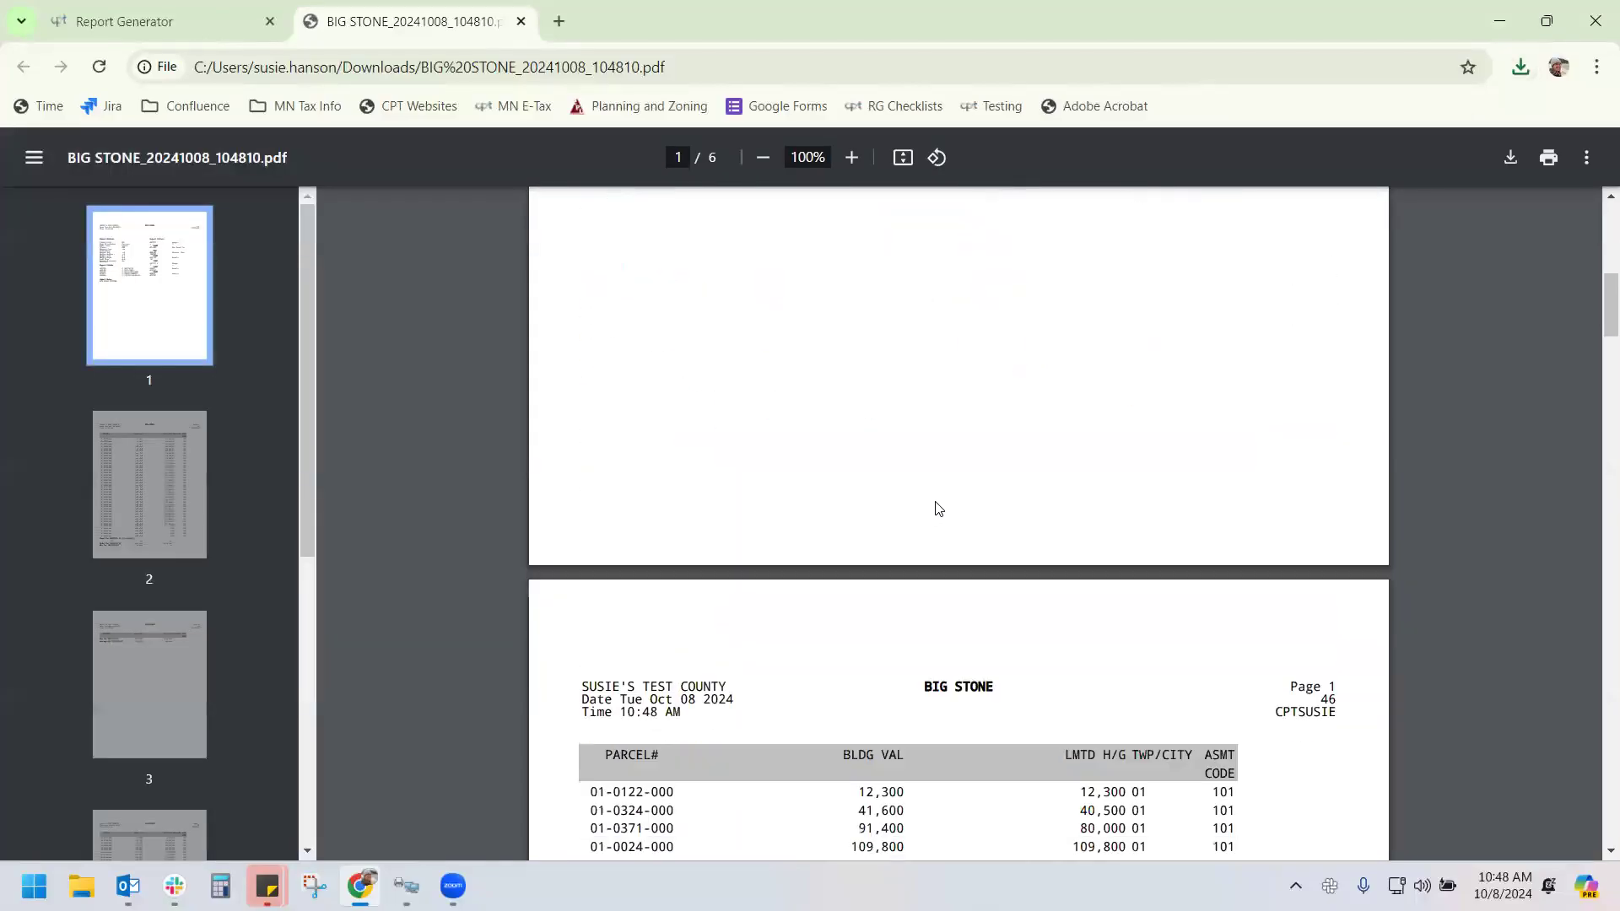
scroll(936, 506, "down", 20)
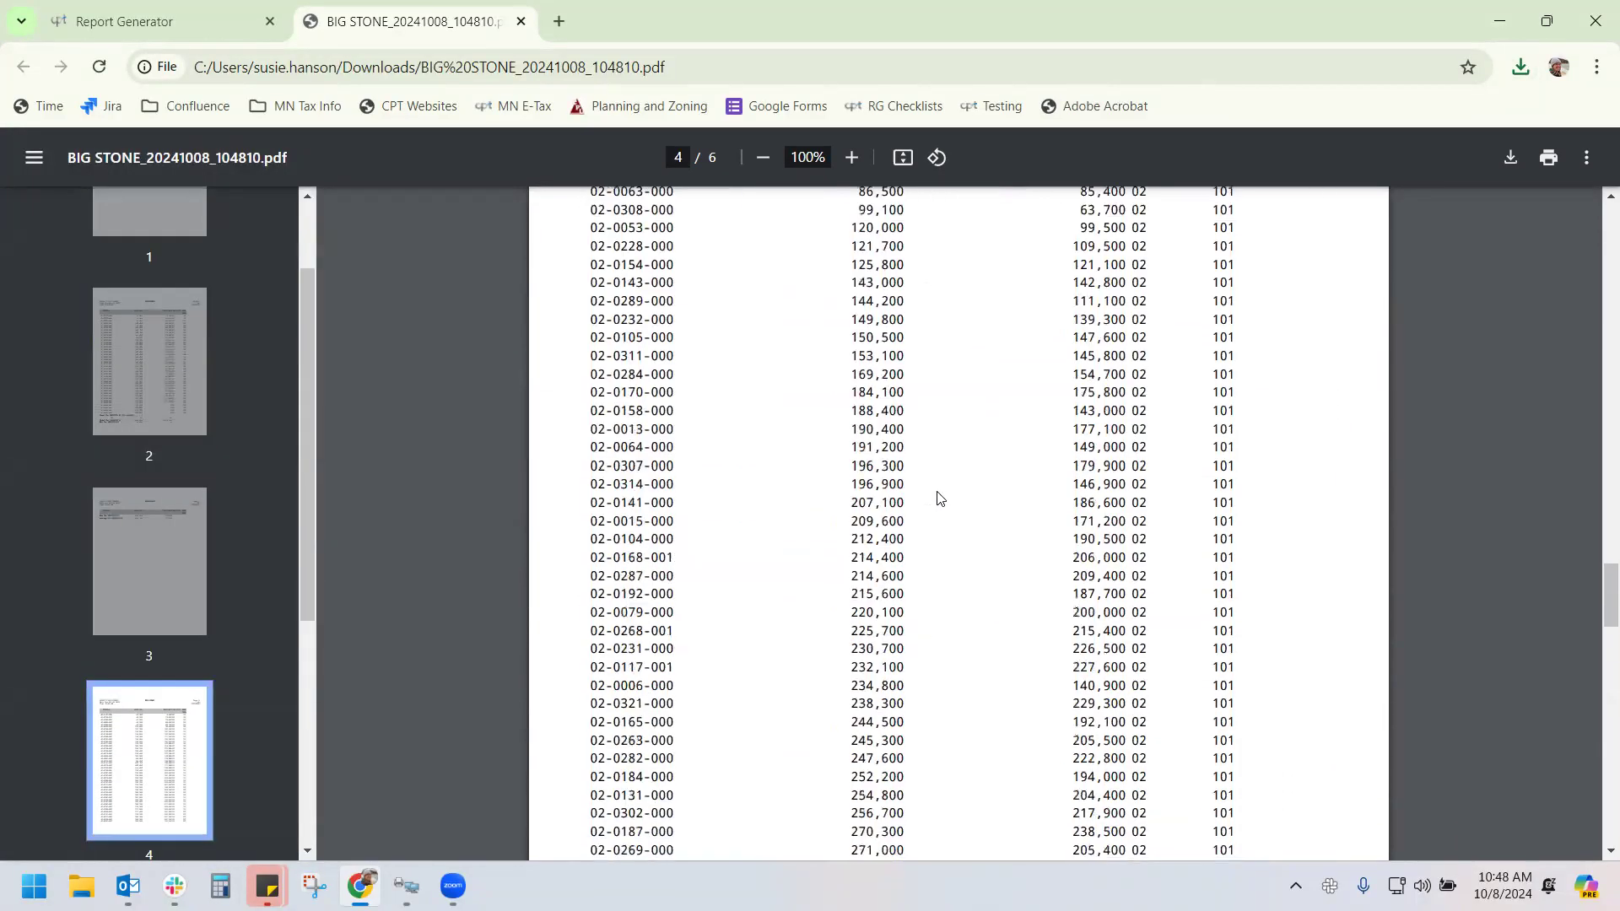
scroll(939, 499, "down", 10)
Open the BIG STONE report and add the CO Minor Category field, found by filtering Text for 'co'
left_click(181, 13)
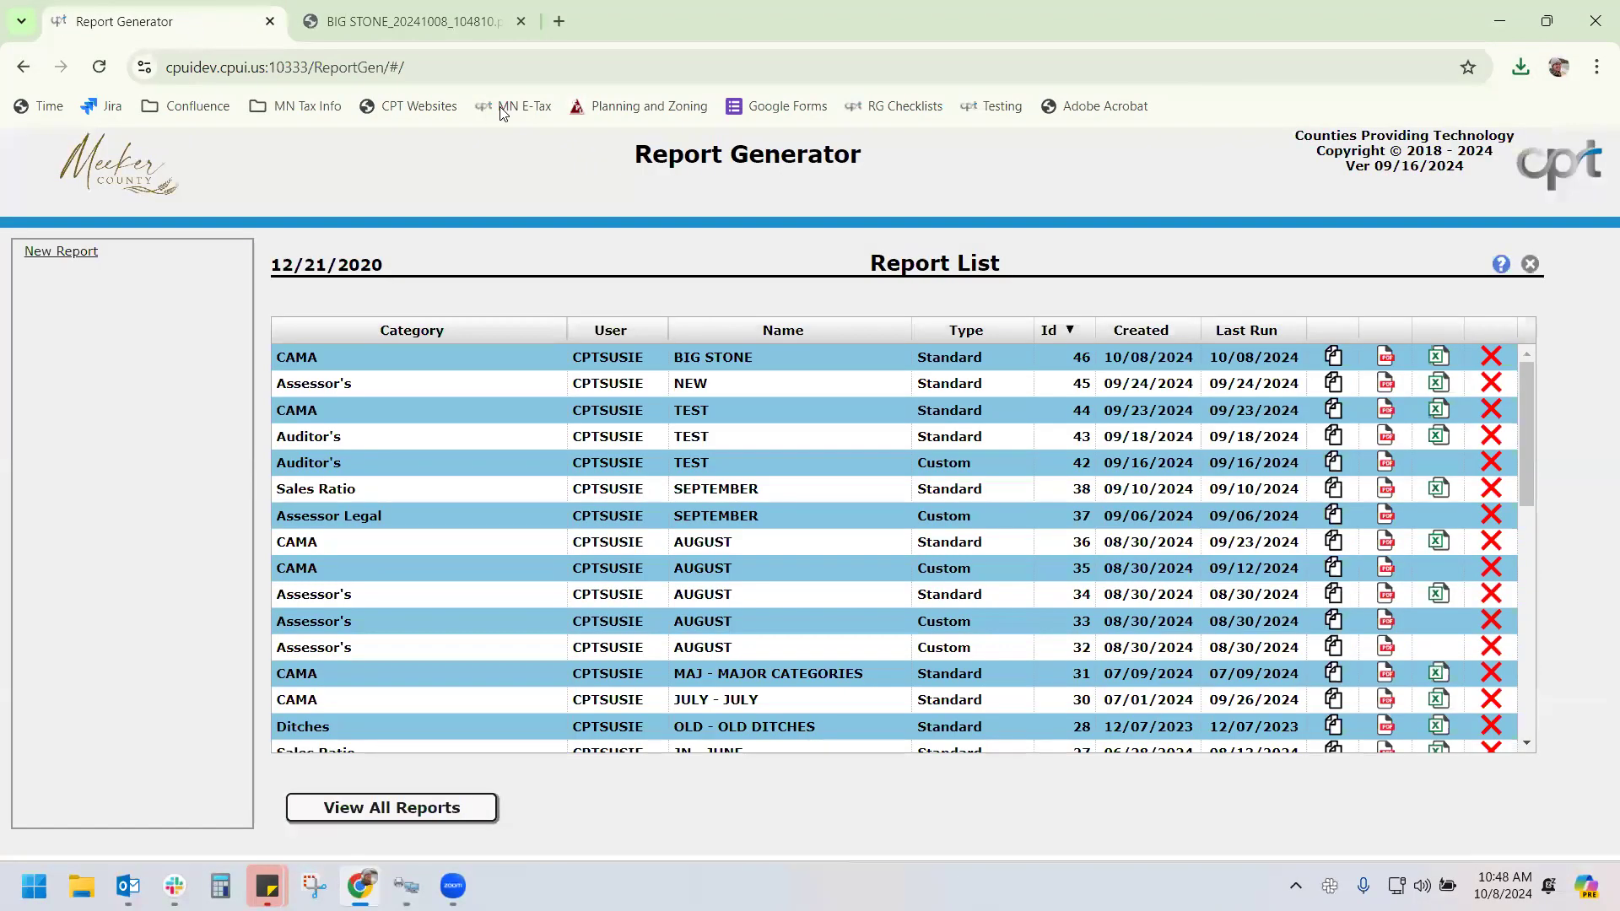
double_click(852, 356)
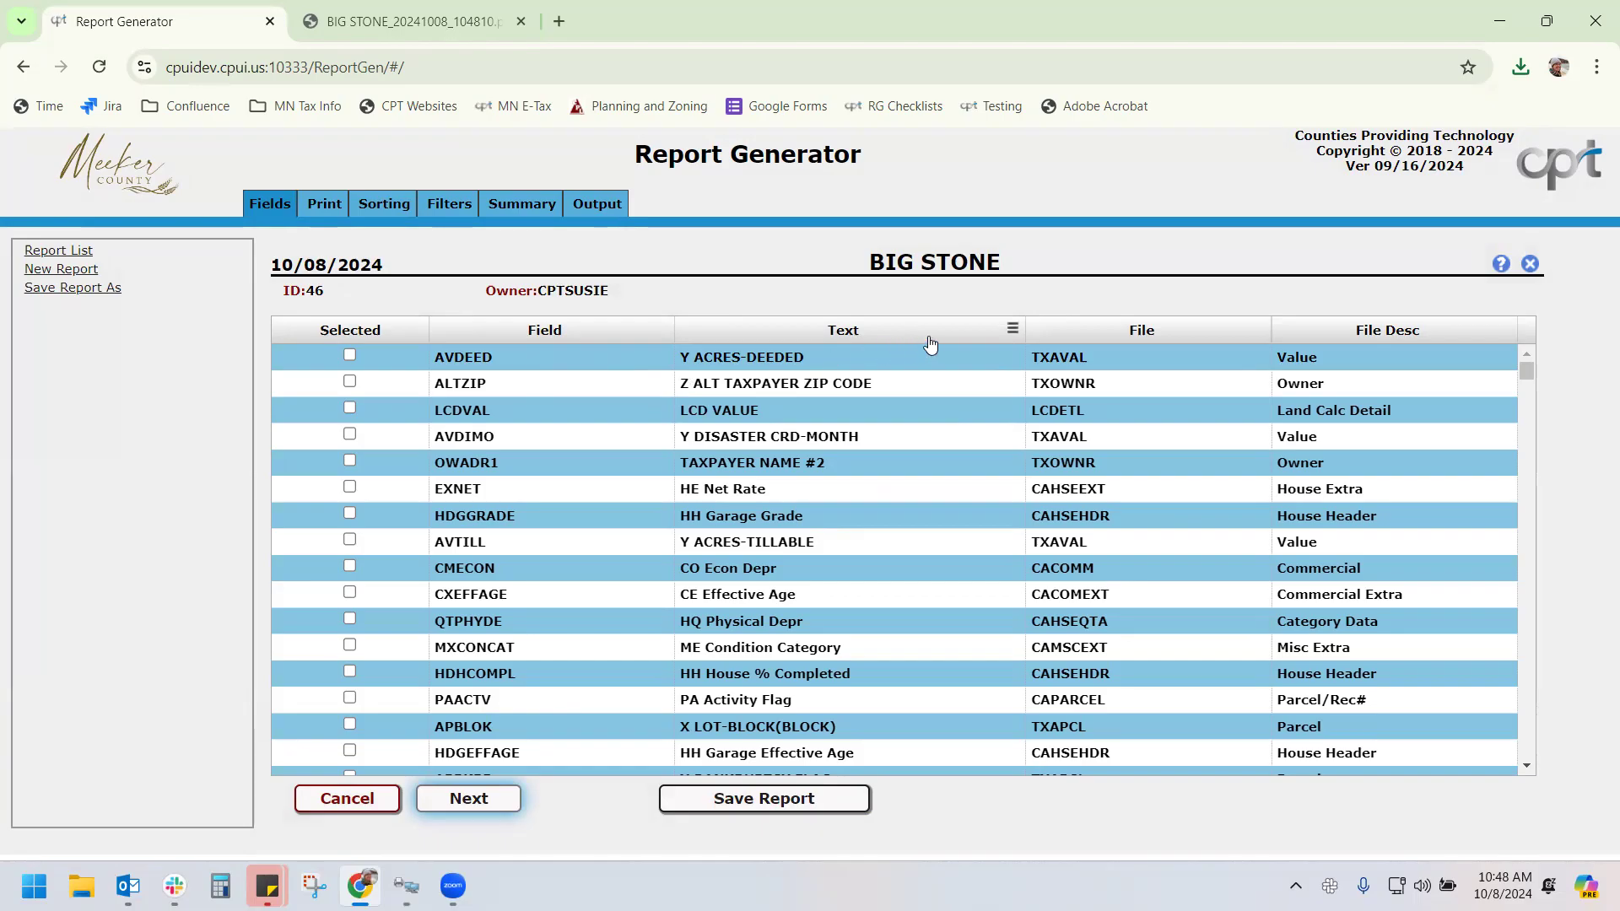
left_click(1011, 329)
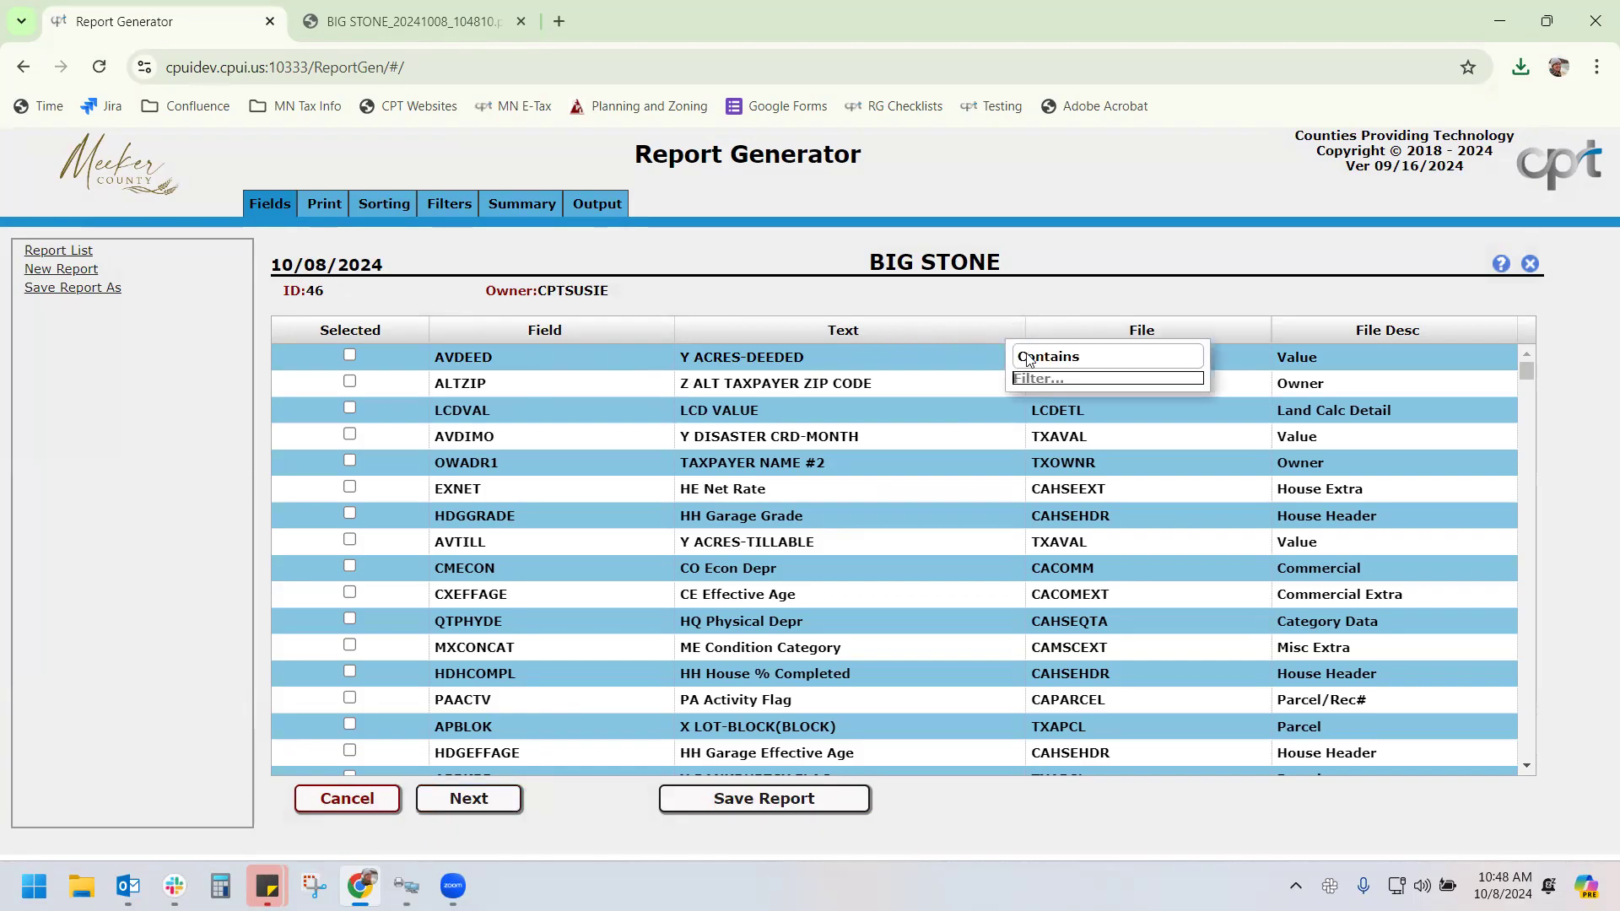
type("co")
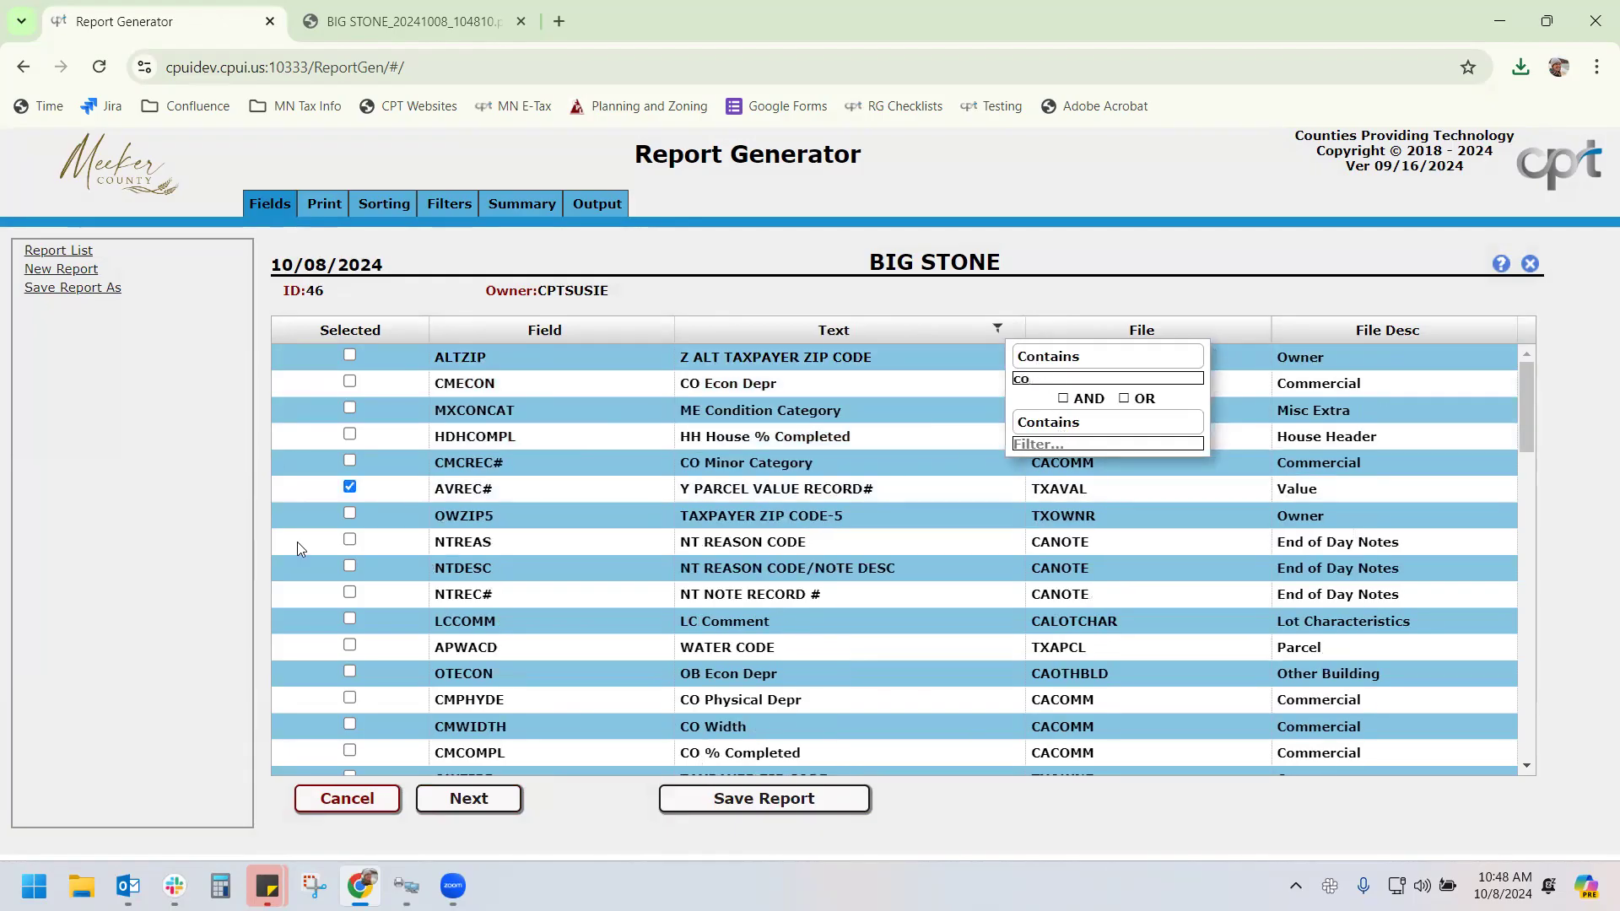
left_click(348, 461)
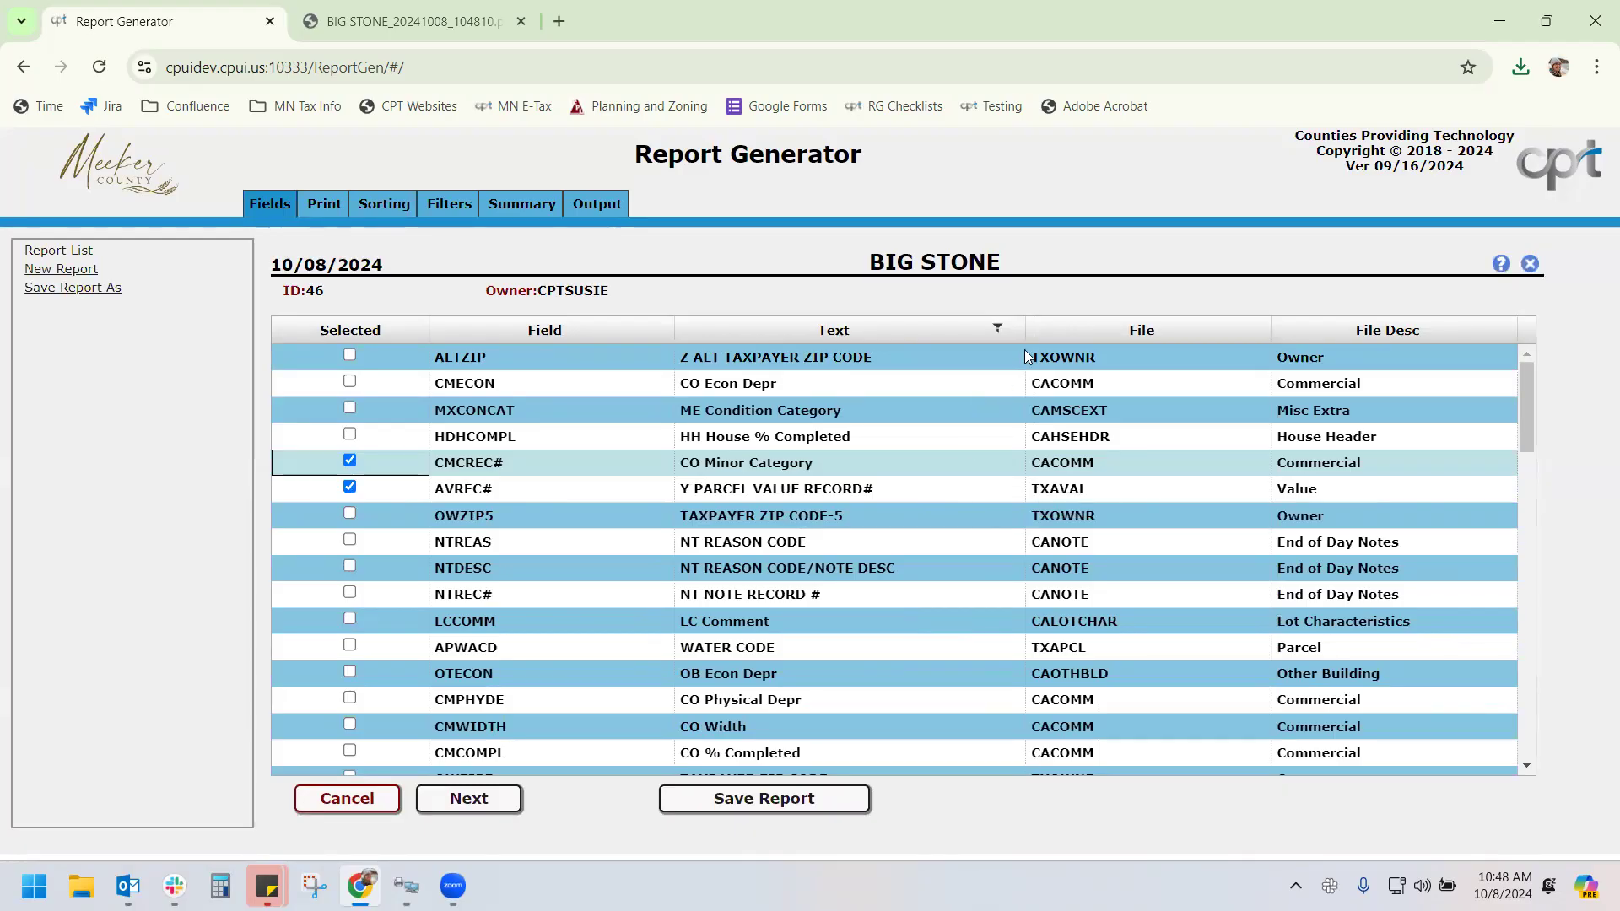
Add the CO Major Category field, found by filtering Text for 'majo', then view the filters
left_click(1010, 328)
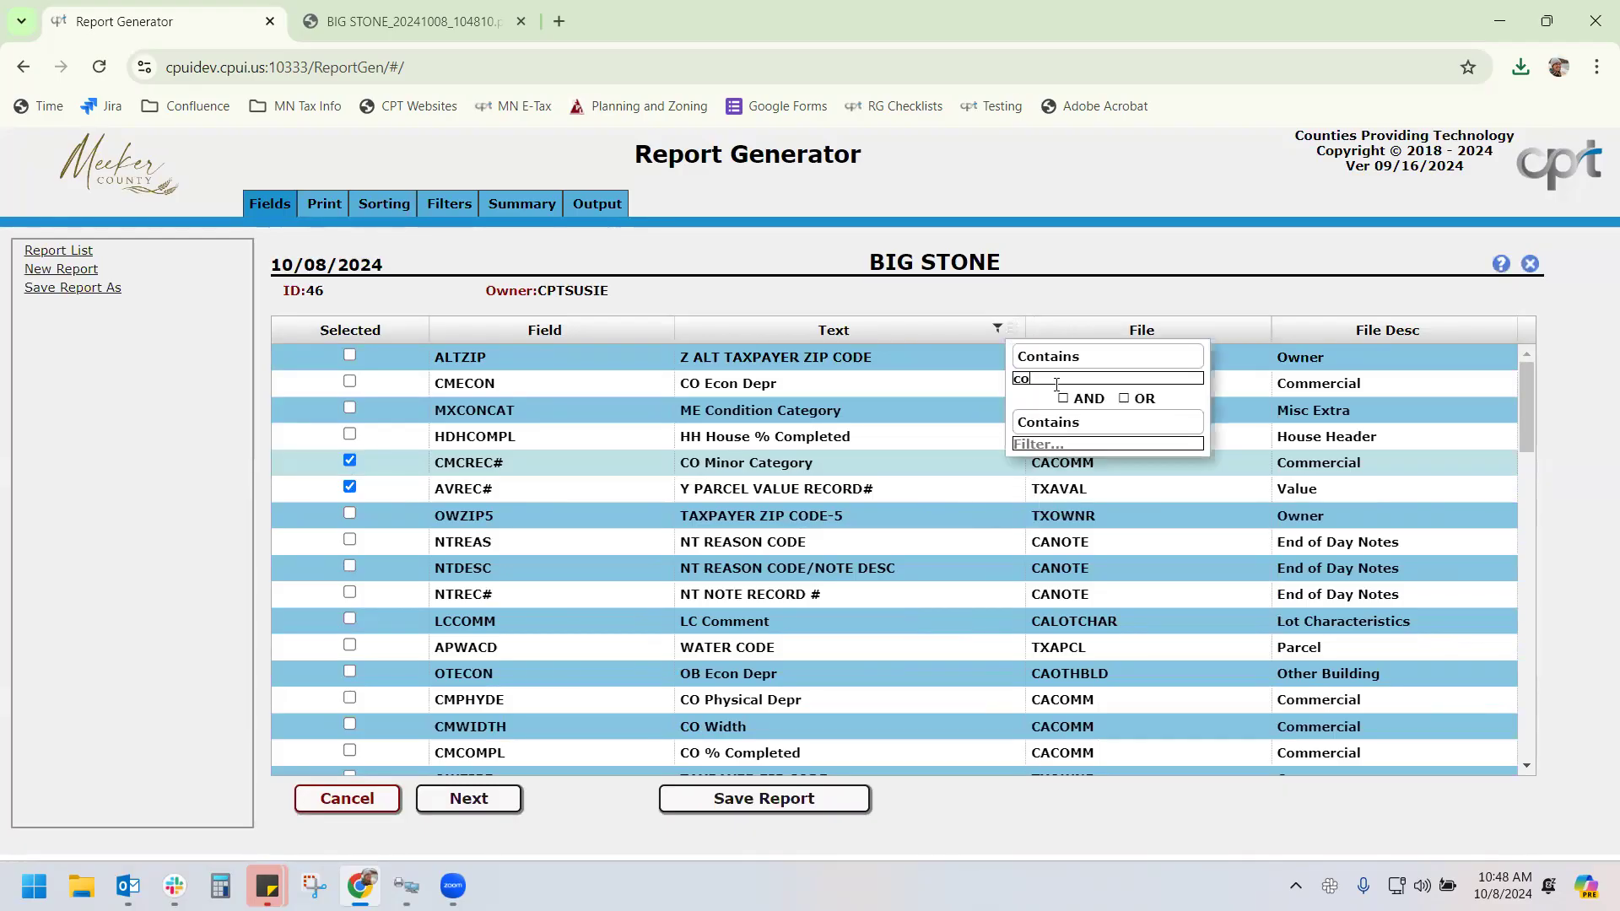
left_click(1073, 444)
type("m")
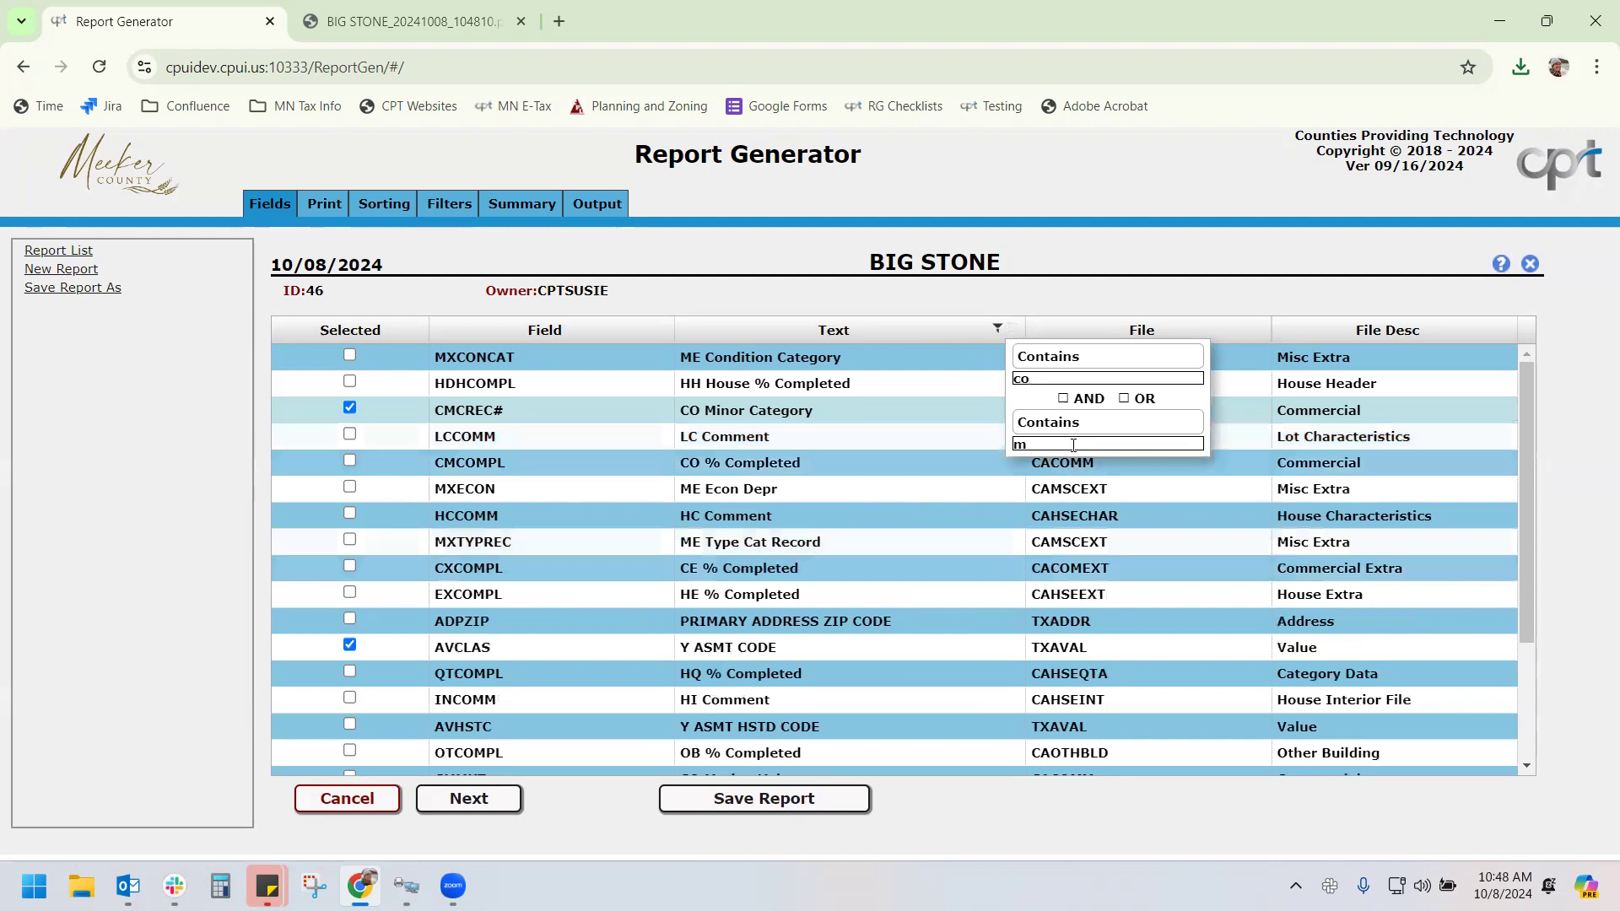
type("ajo")
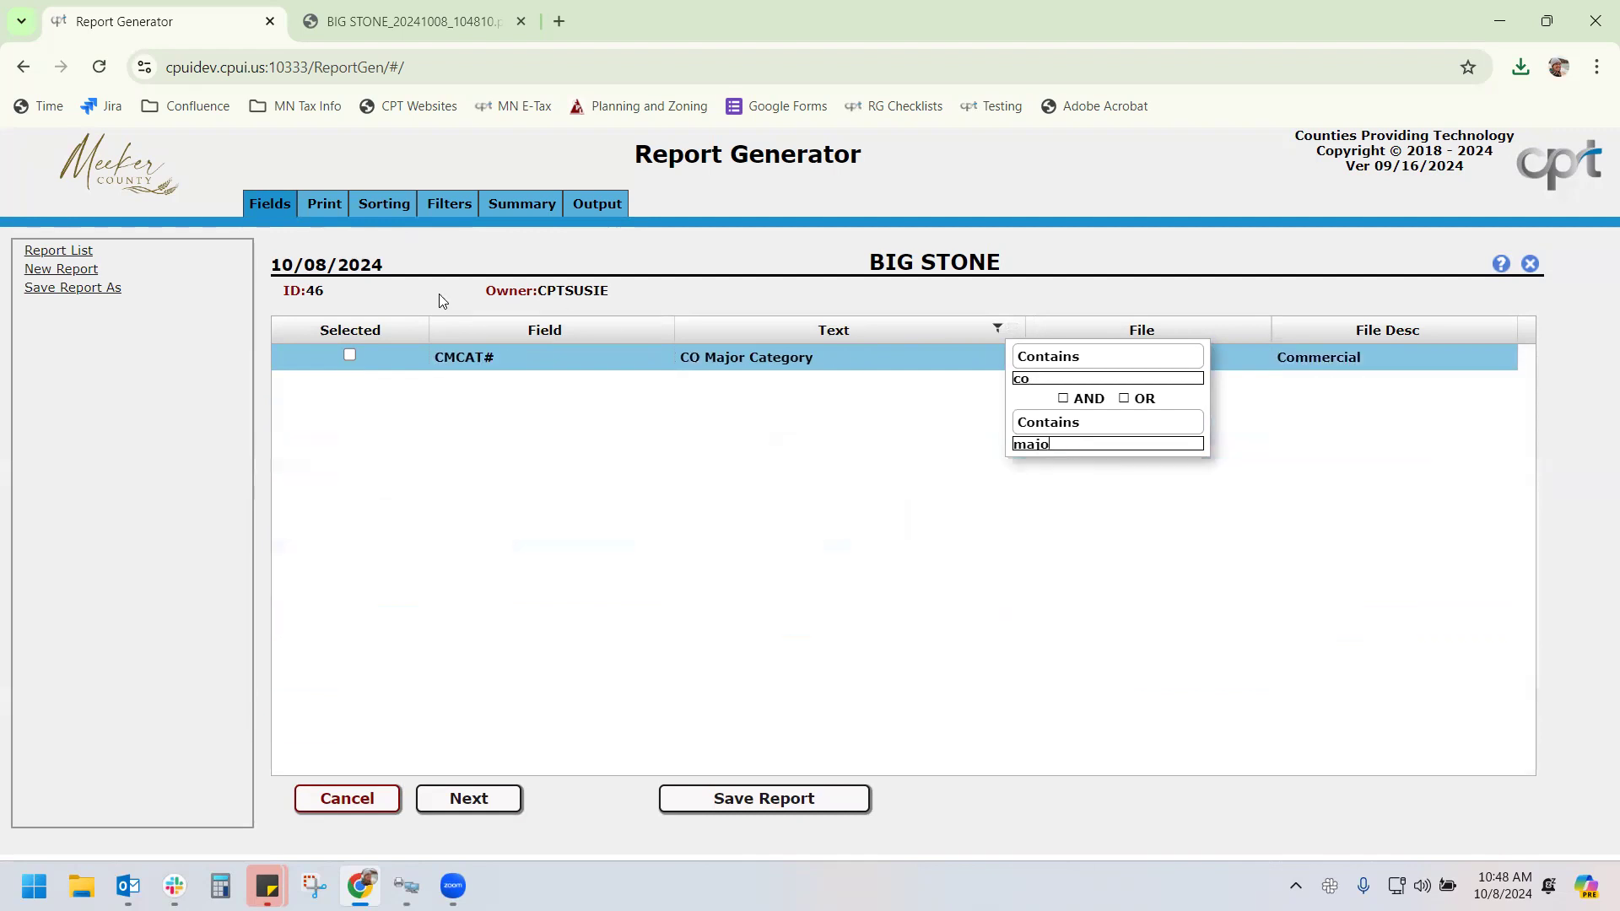
left_click(350, 353)
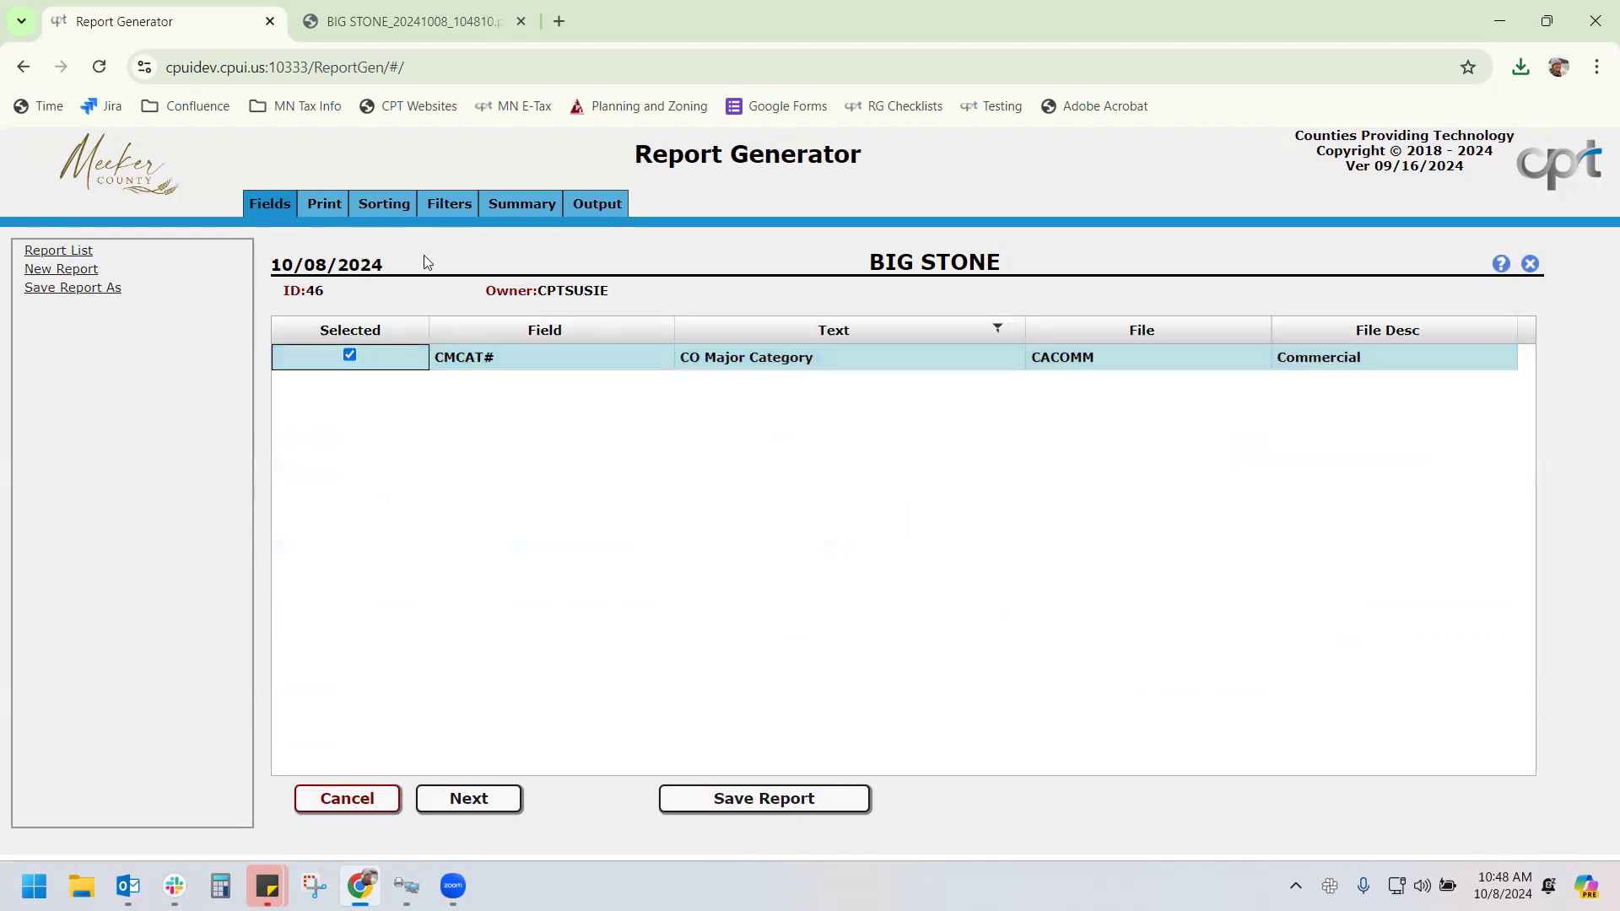
left_click(448, 206)
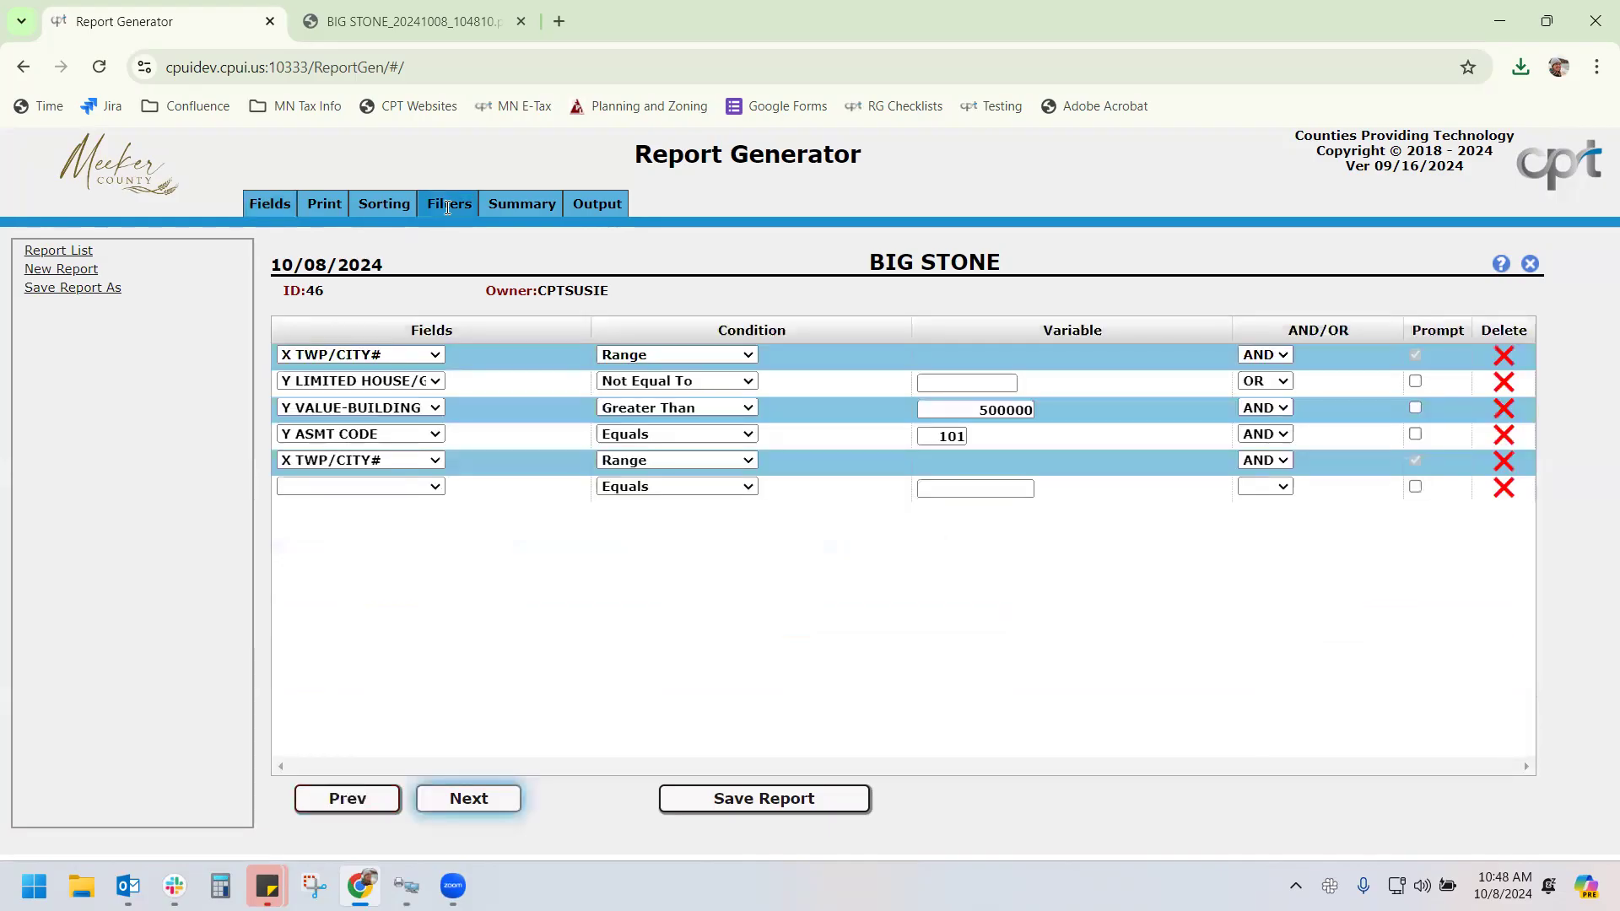
Set the print width of the AVBLDG and AVLIHG value columns to 10
left_click(336, 208)
left_click(393, 383)
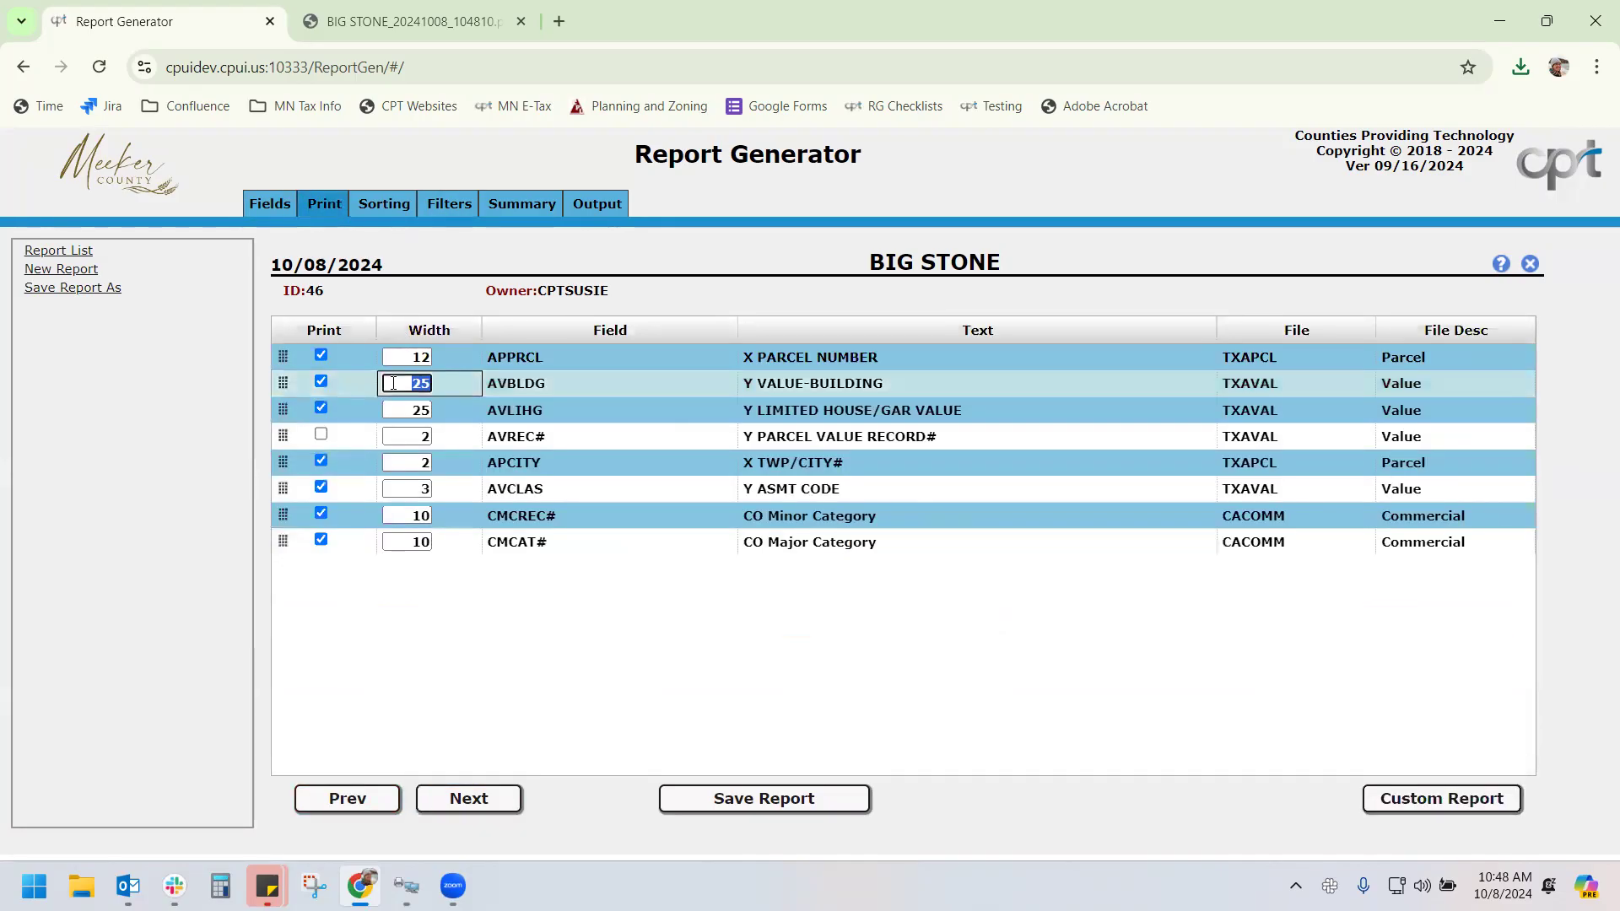
type("10")
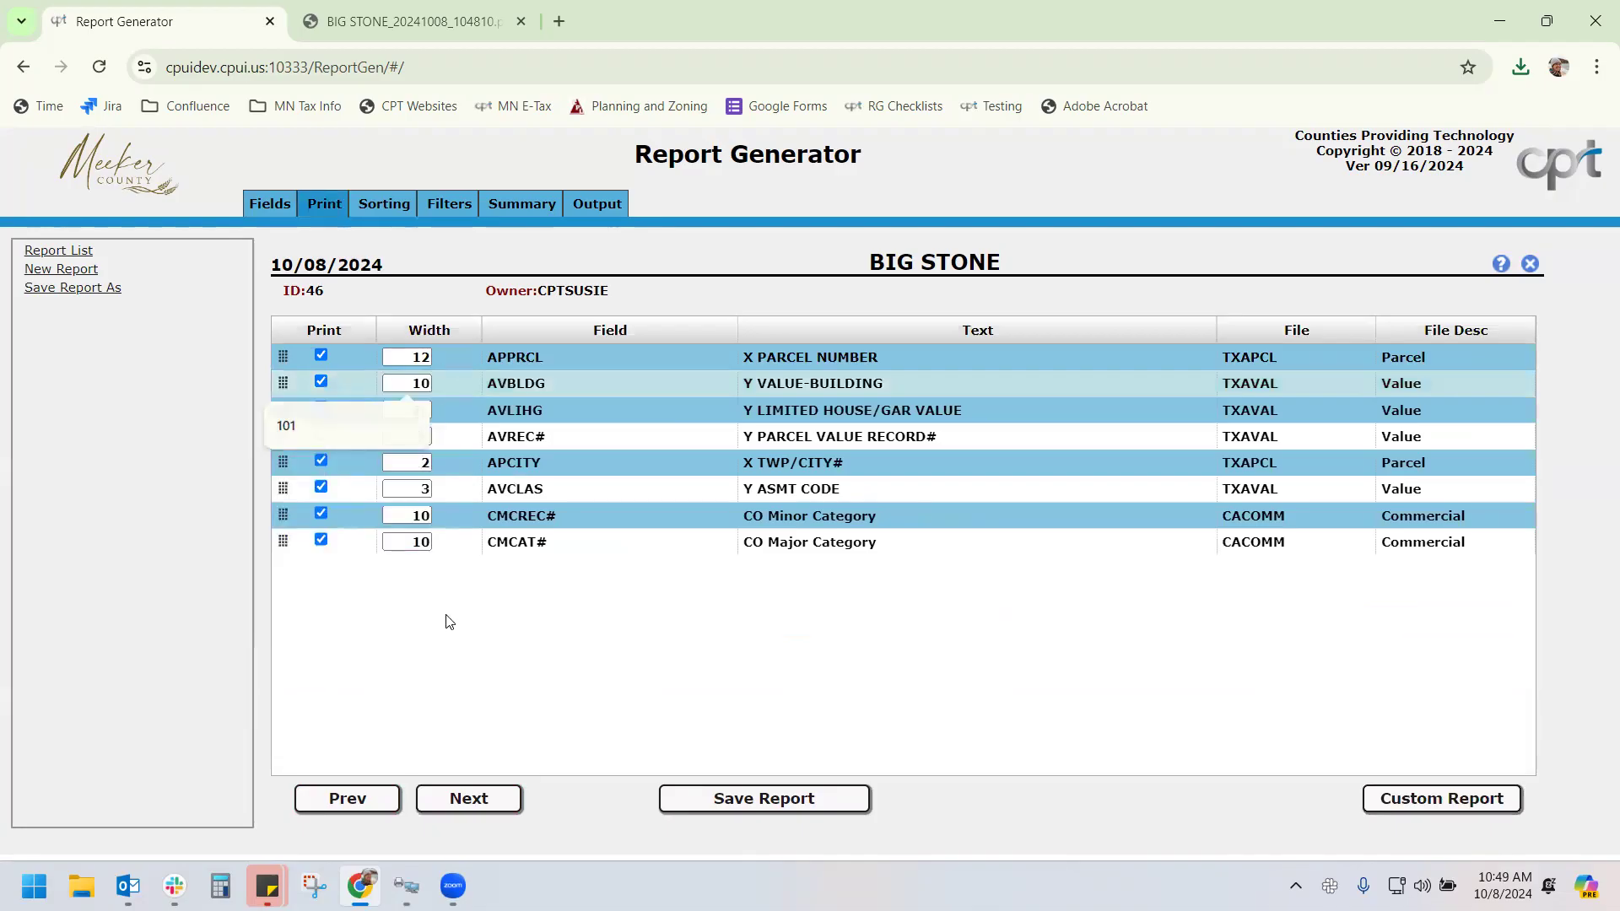
key("Tab")
key("Tab")
type("10")
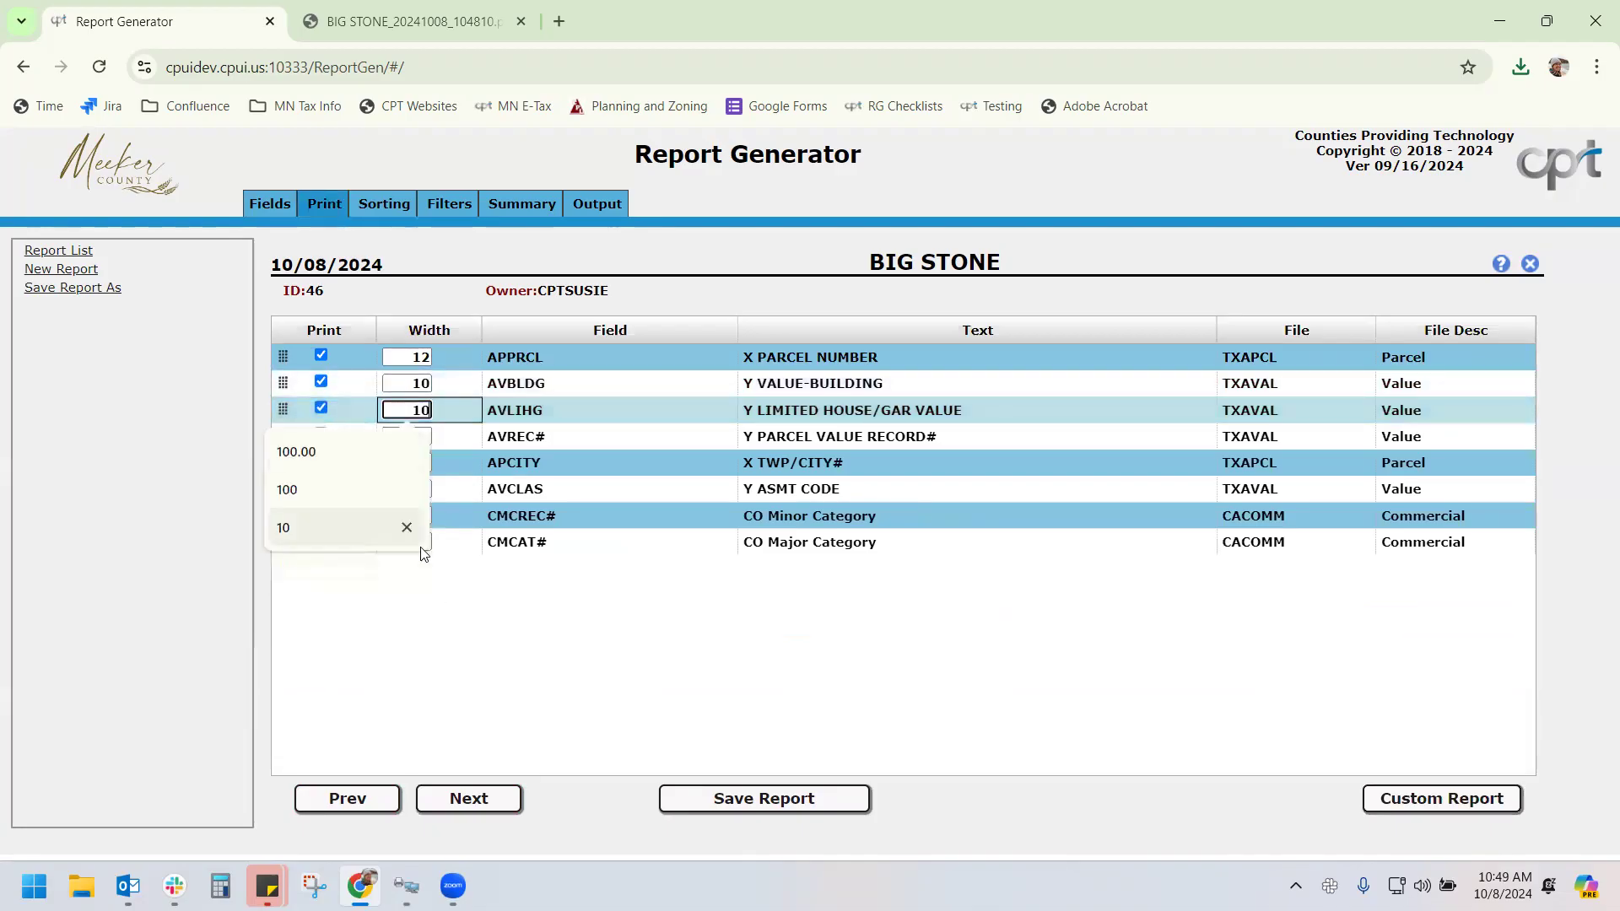
left_click(445, 206)
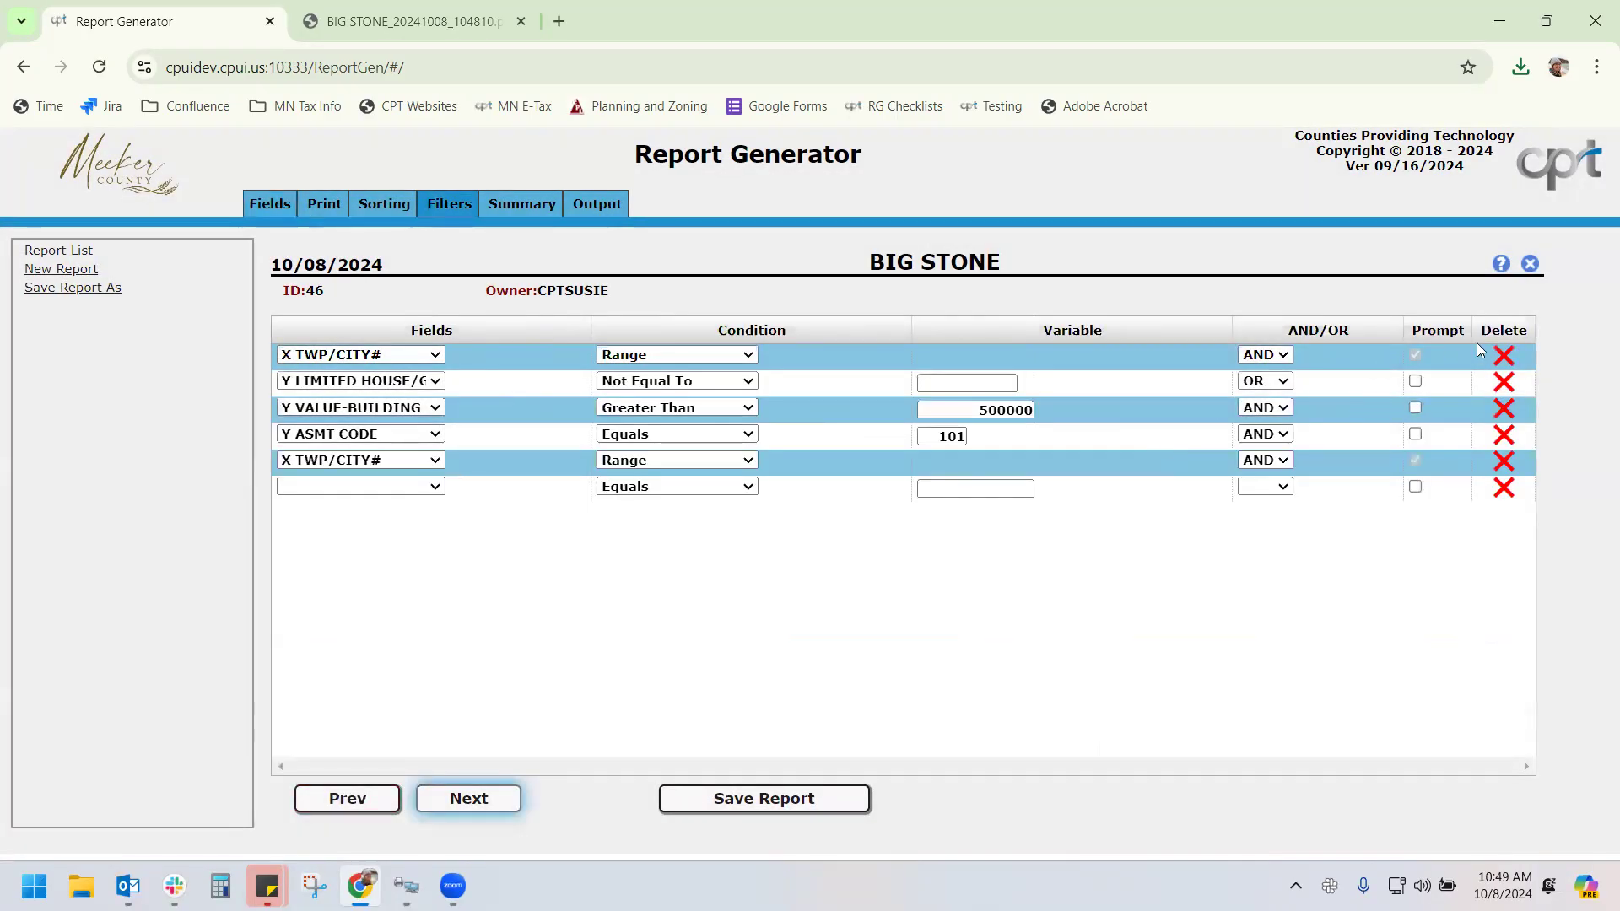
Delete all five existing filters: both TWP/CITY# ranges, building value, limited house value, and ASMT CODE 101
left_click(1504, 355)
left_click(1504, 355)
left_click(1504, 356)
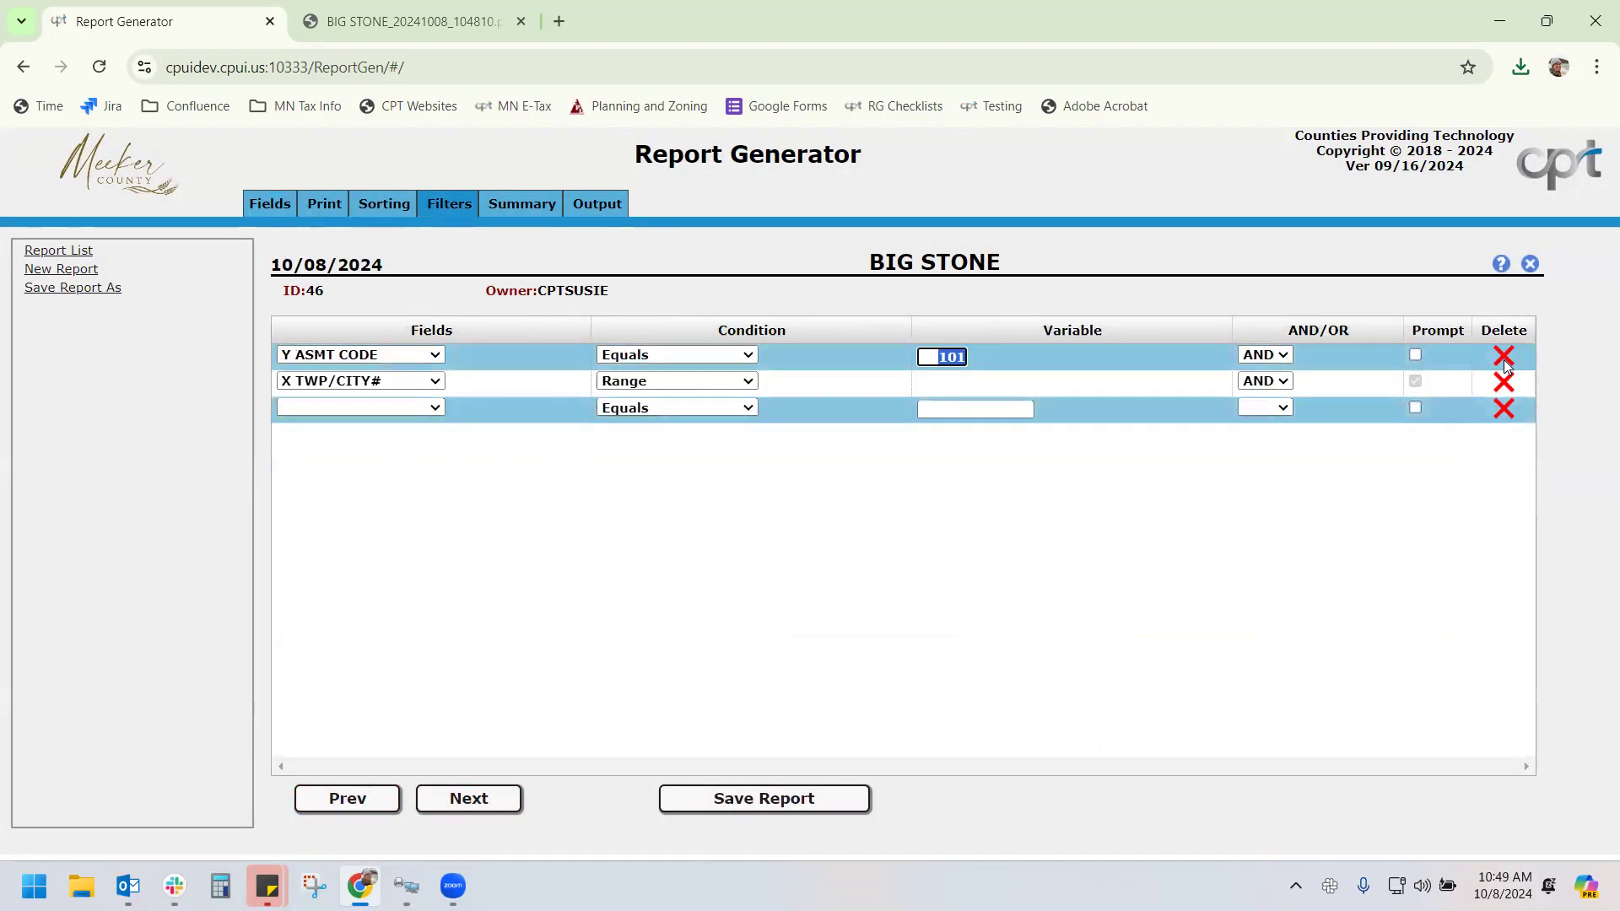
left_click(1503, 357)
left_click(1503, 357)
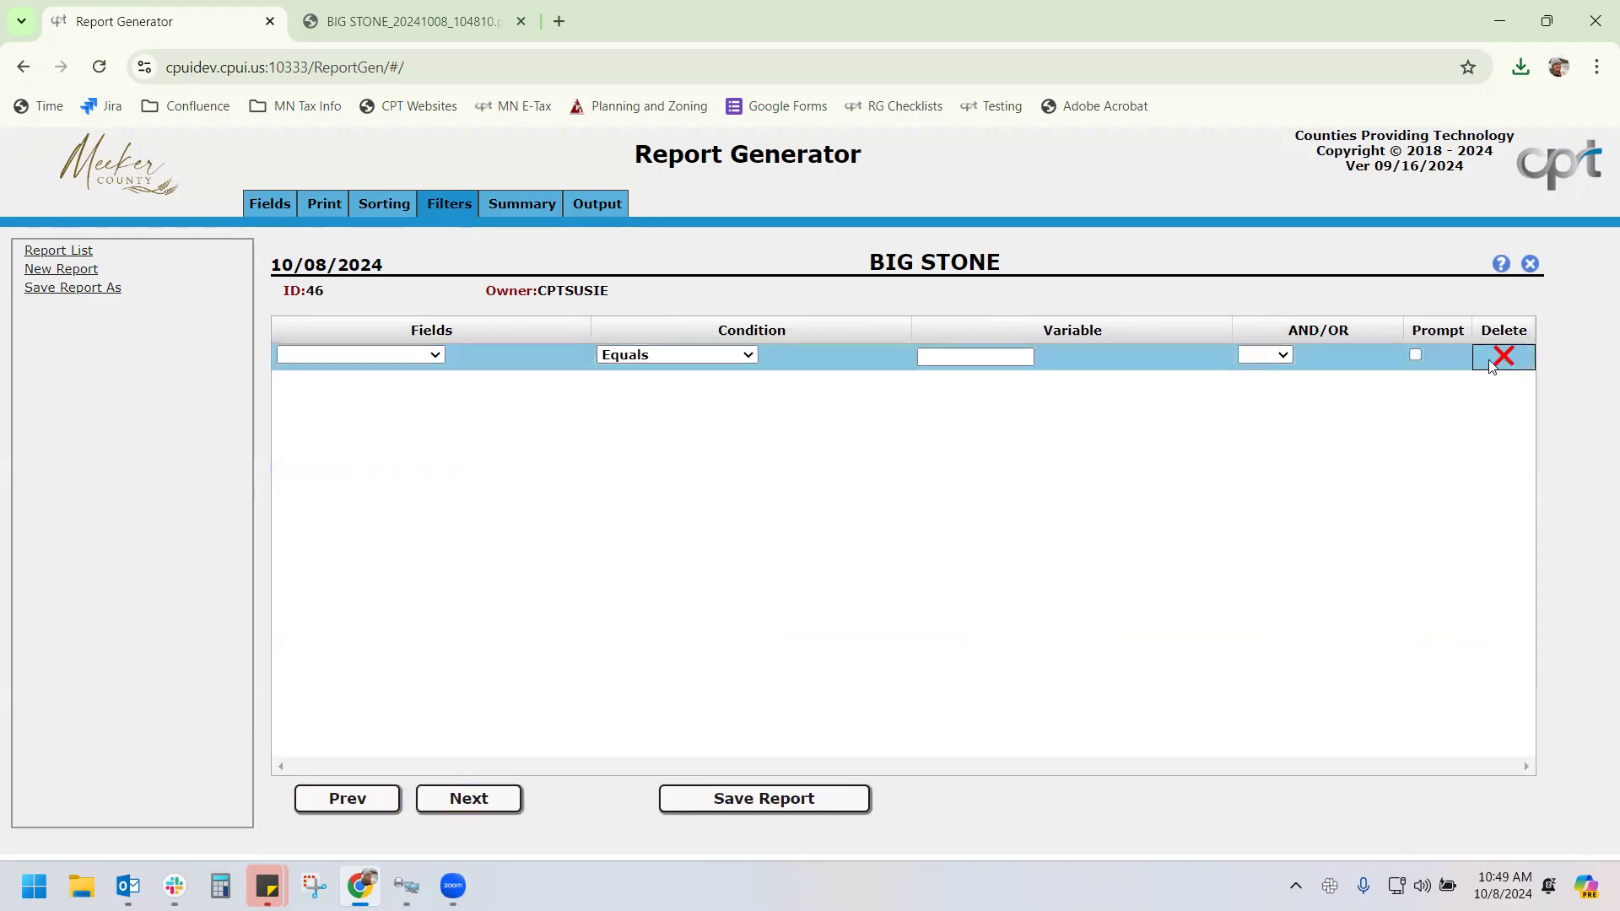
Add a CO Minor Category filter and accept the automatically added CO Major Category filter
left_click(358, 361)
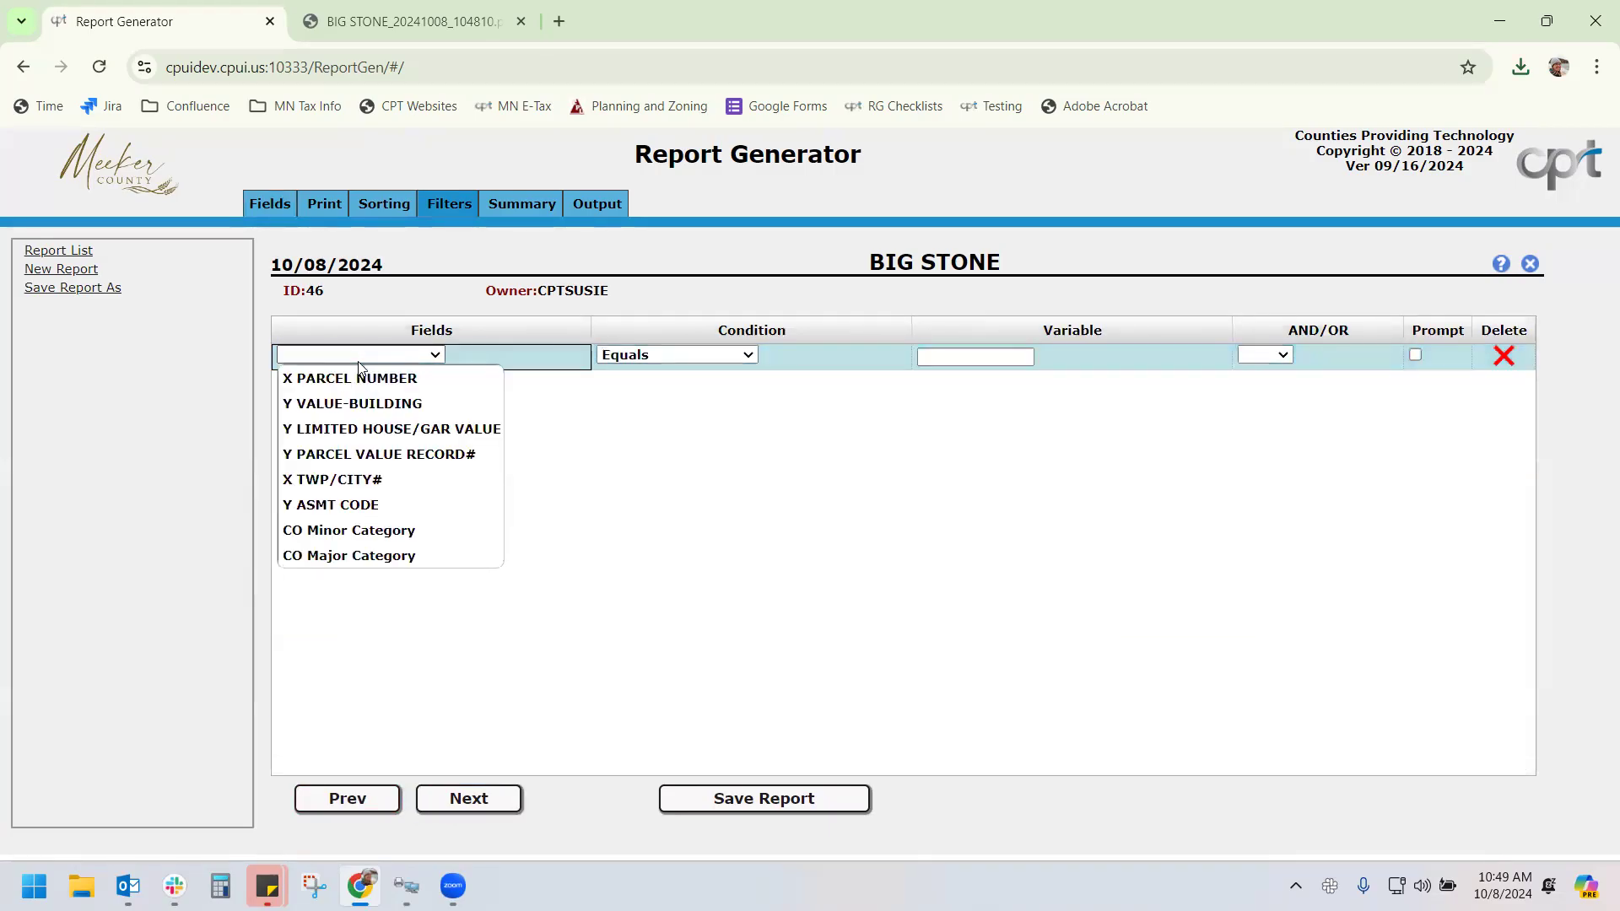
left_click(366, 542)
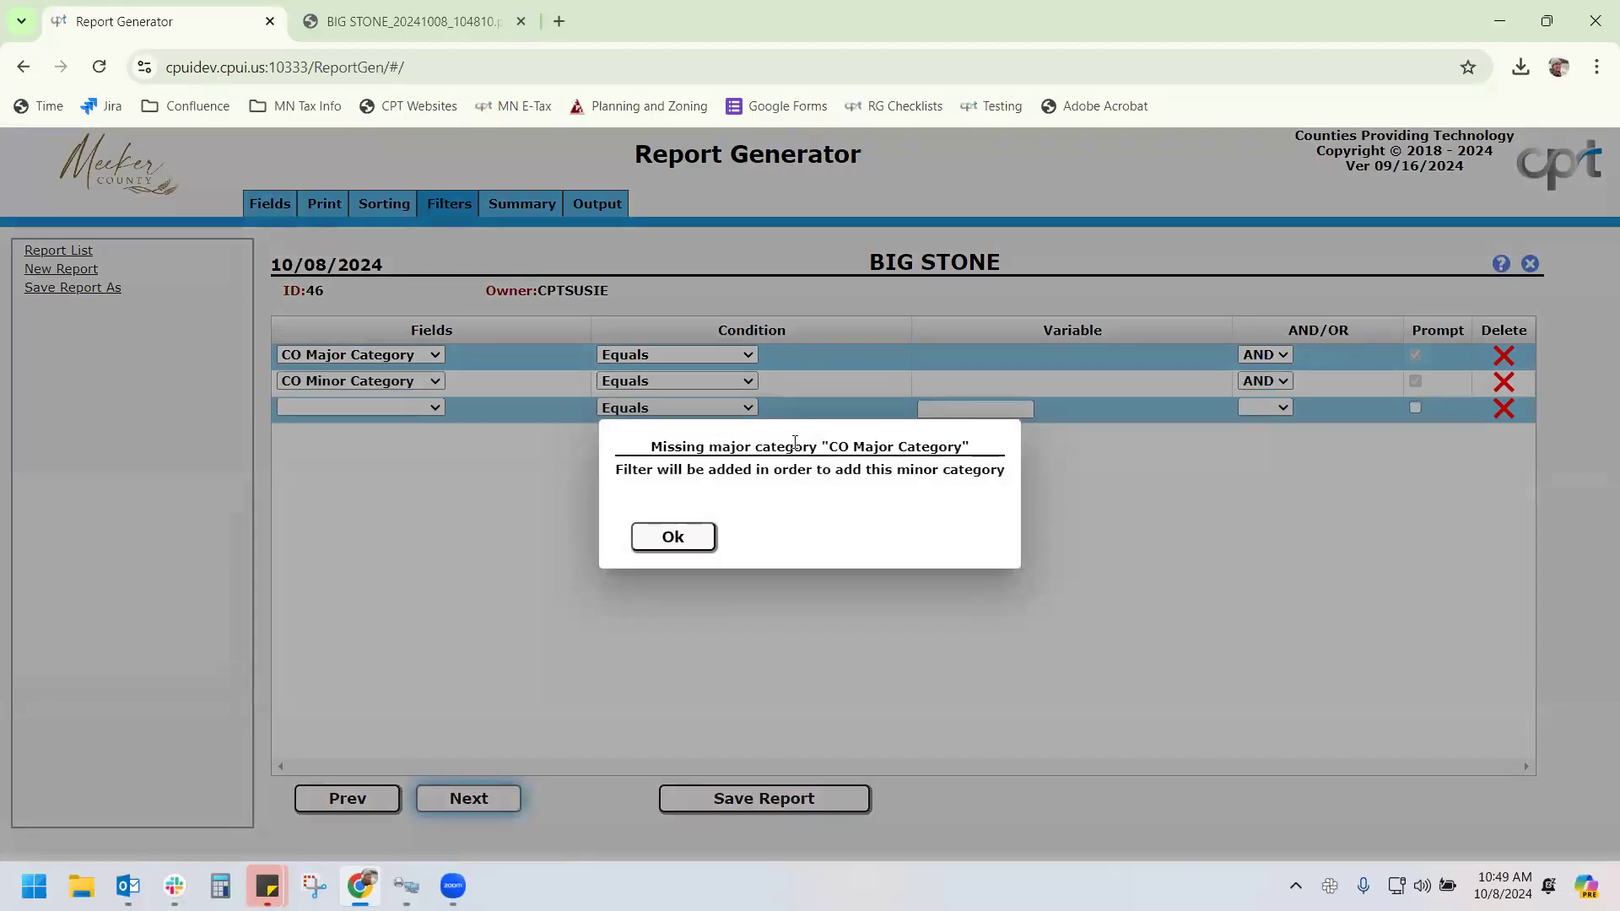
left_click(673, 537)
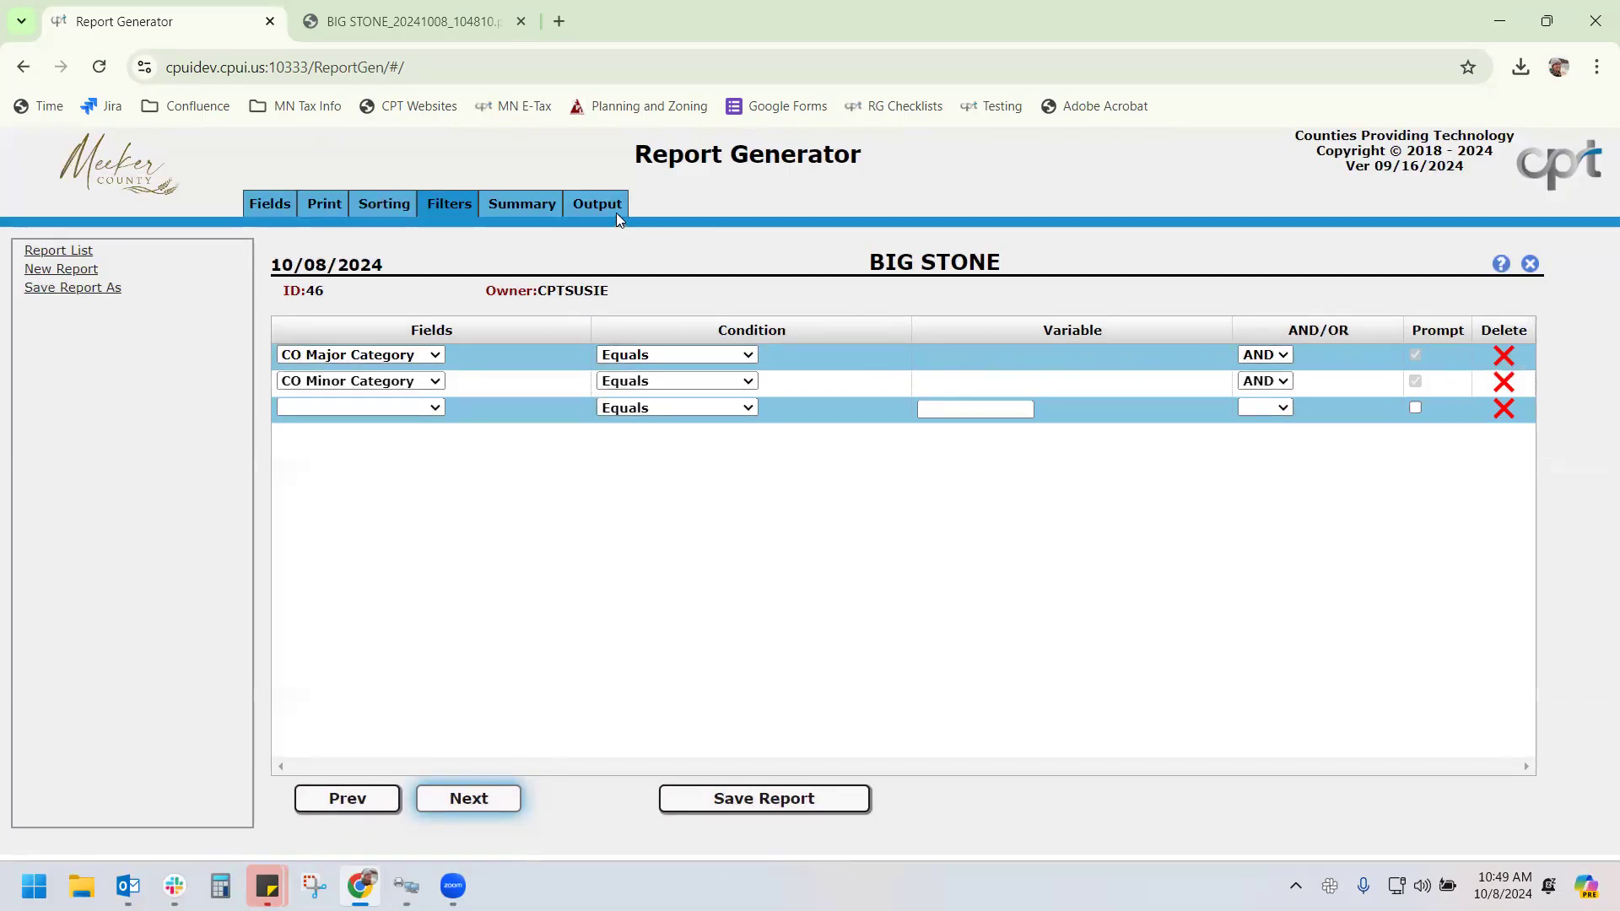
Submit and save the BIG STONE report, confirming the CAMA library
left_click(594, 206)
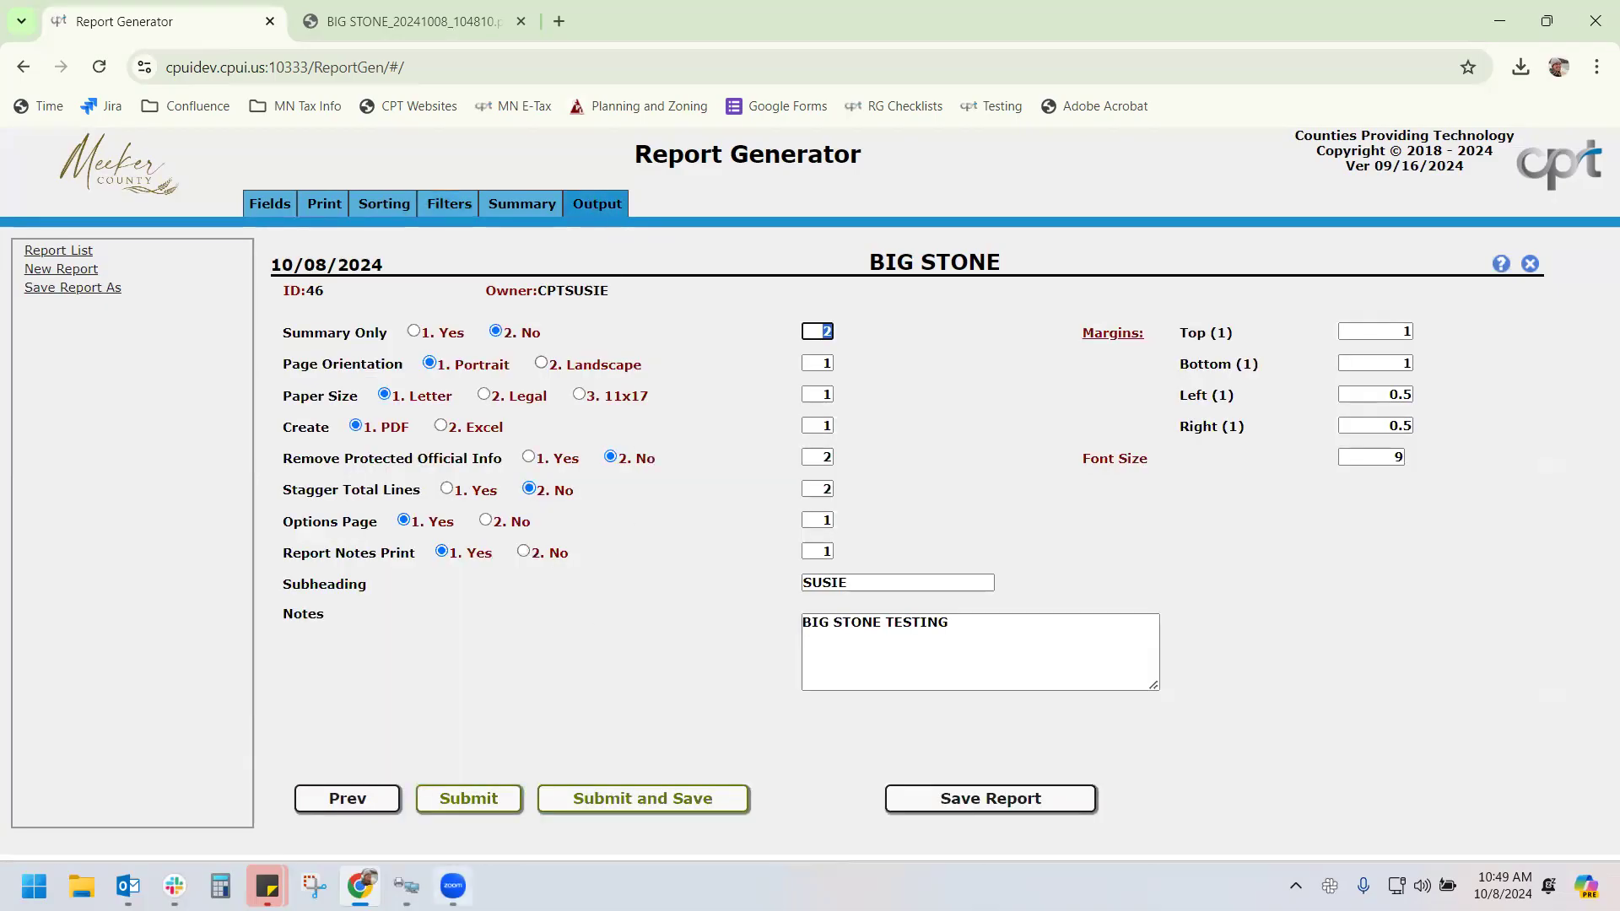
left_click(597, 798)
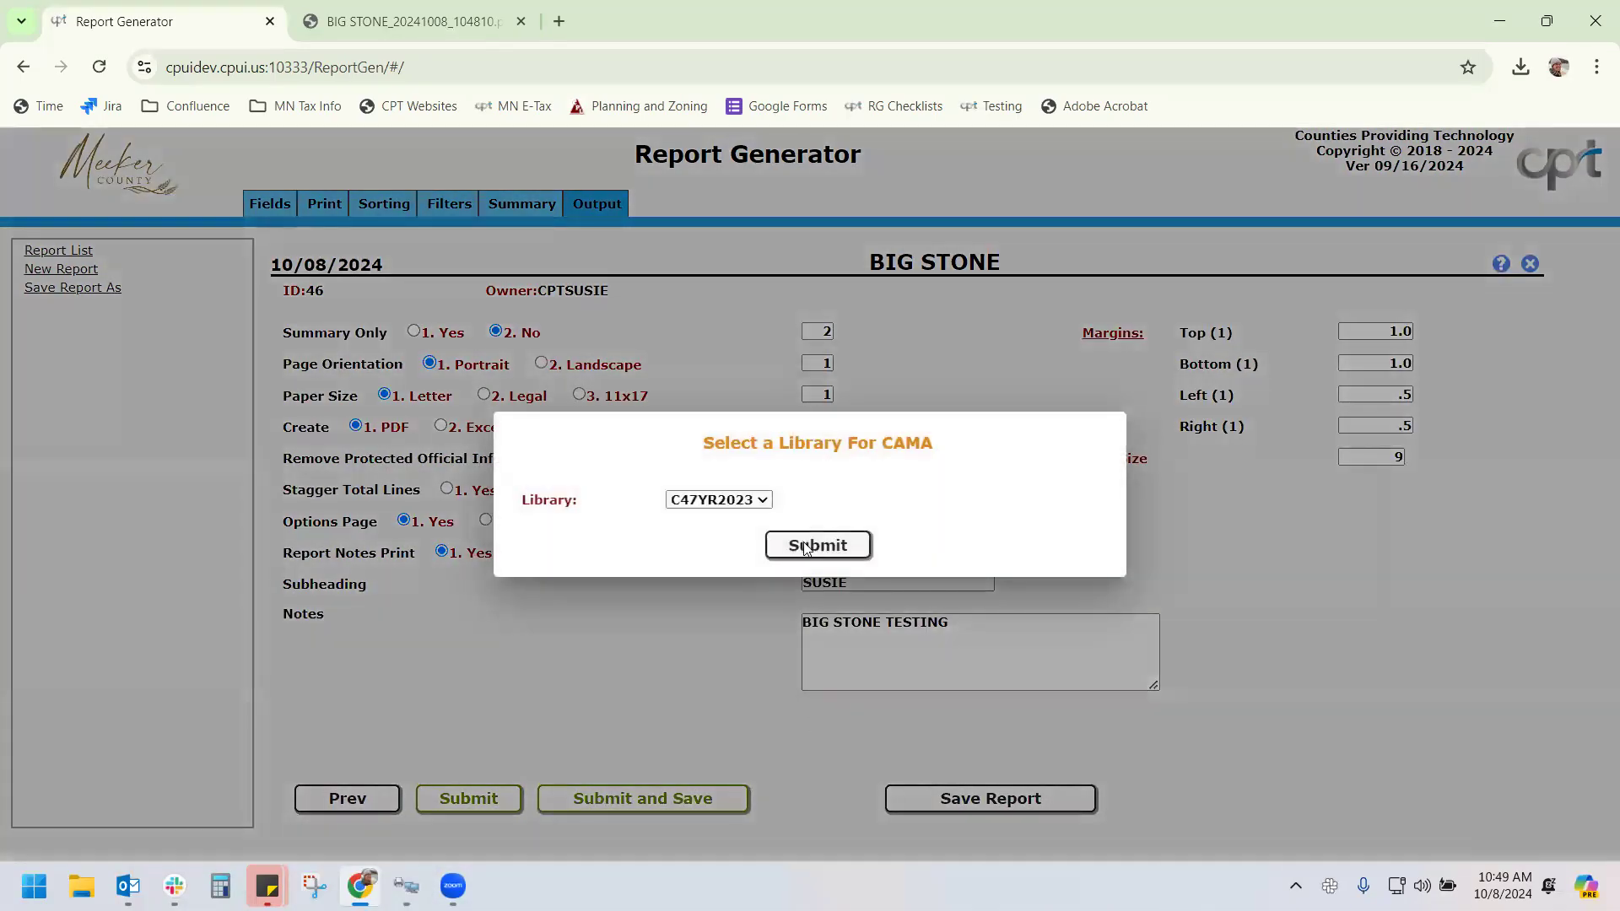
left_click(806, 546)
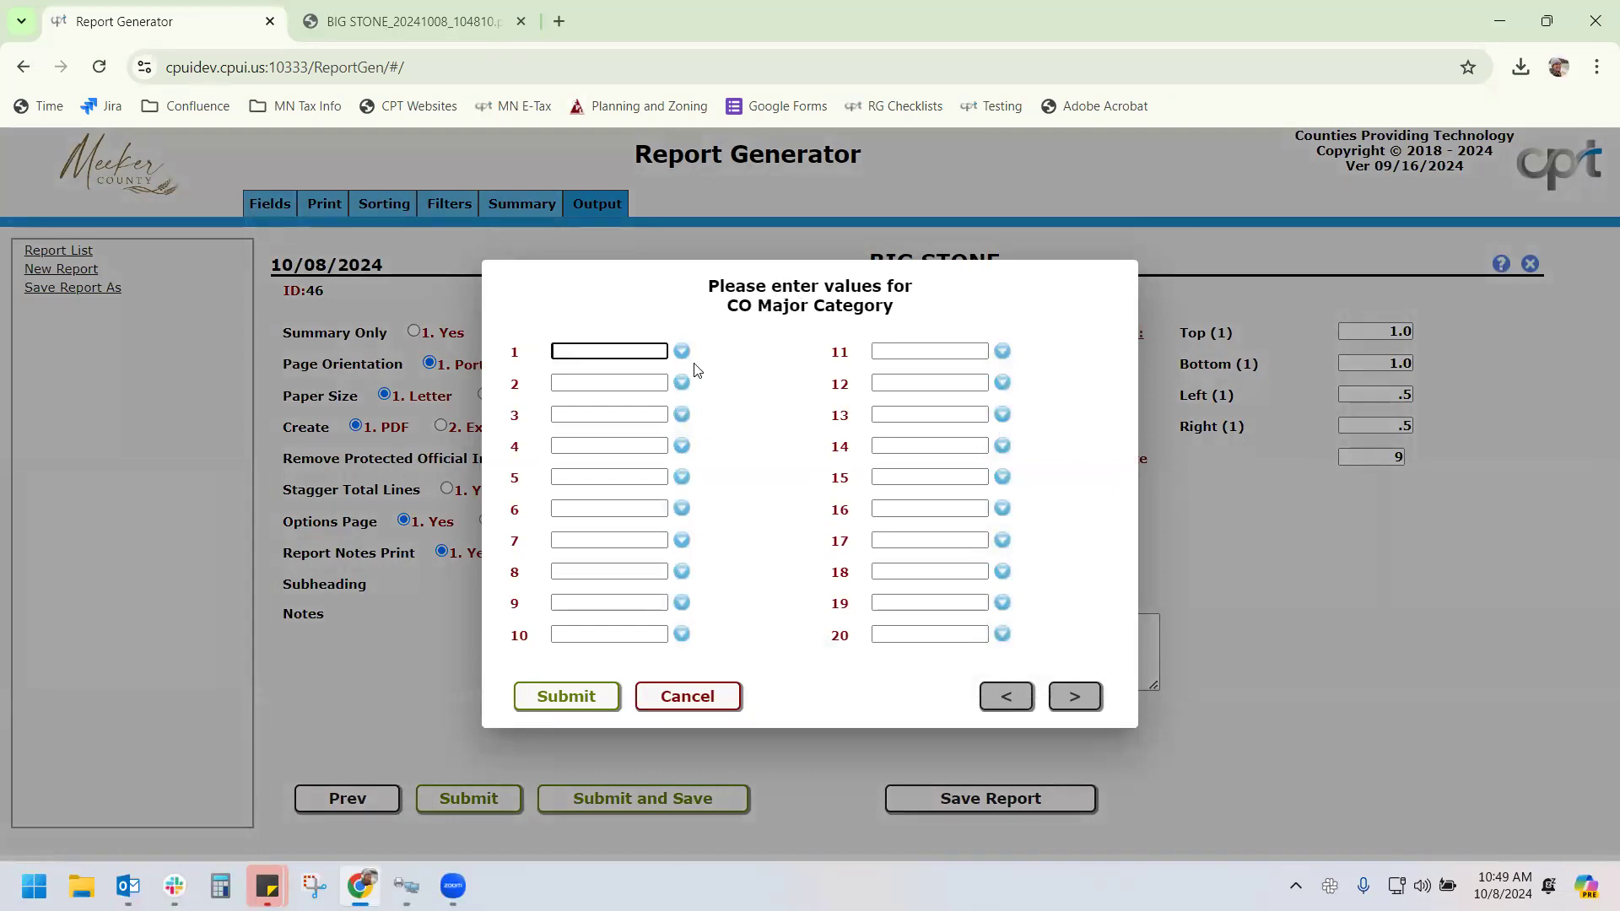
Submit APT LORISE and BANK as CO Major Category values, skipping the Y VALUE-BUILDING prompt
left_click(613, 351)
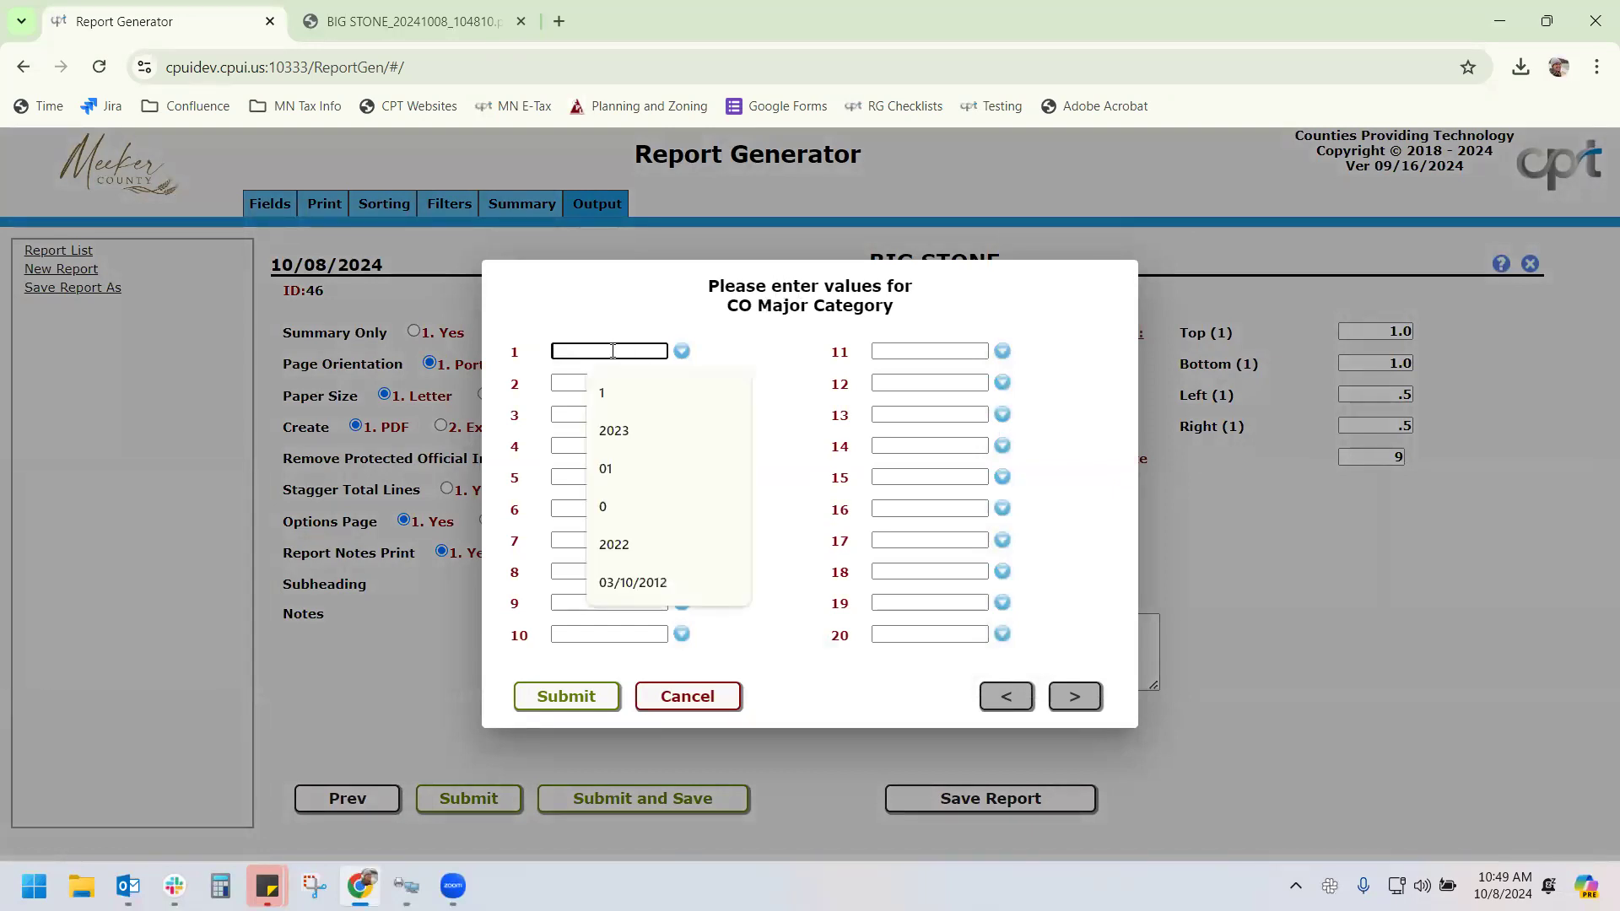
left_click(681, 351)
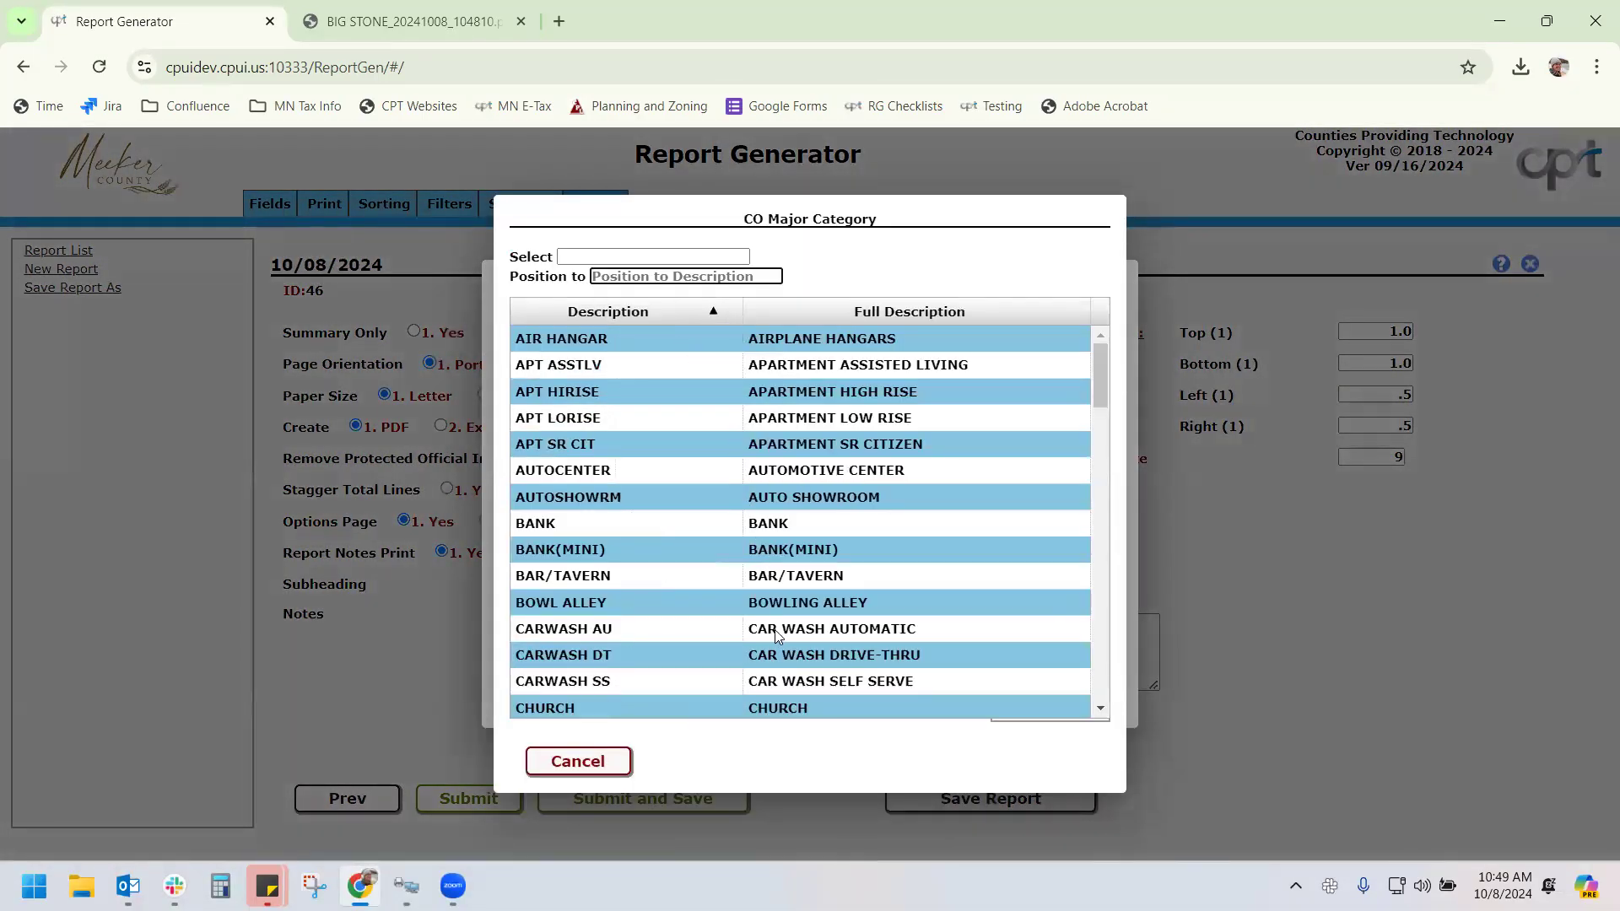
left_click(700, 418)
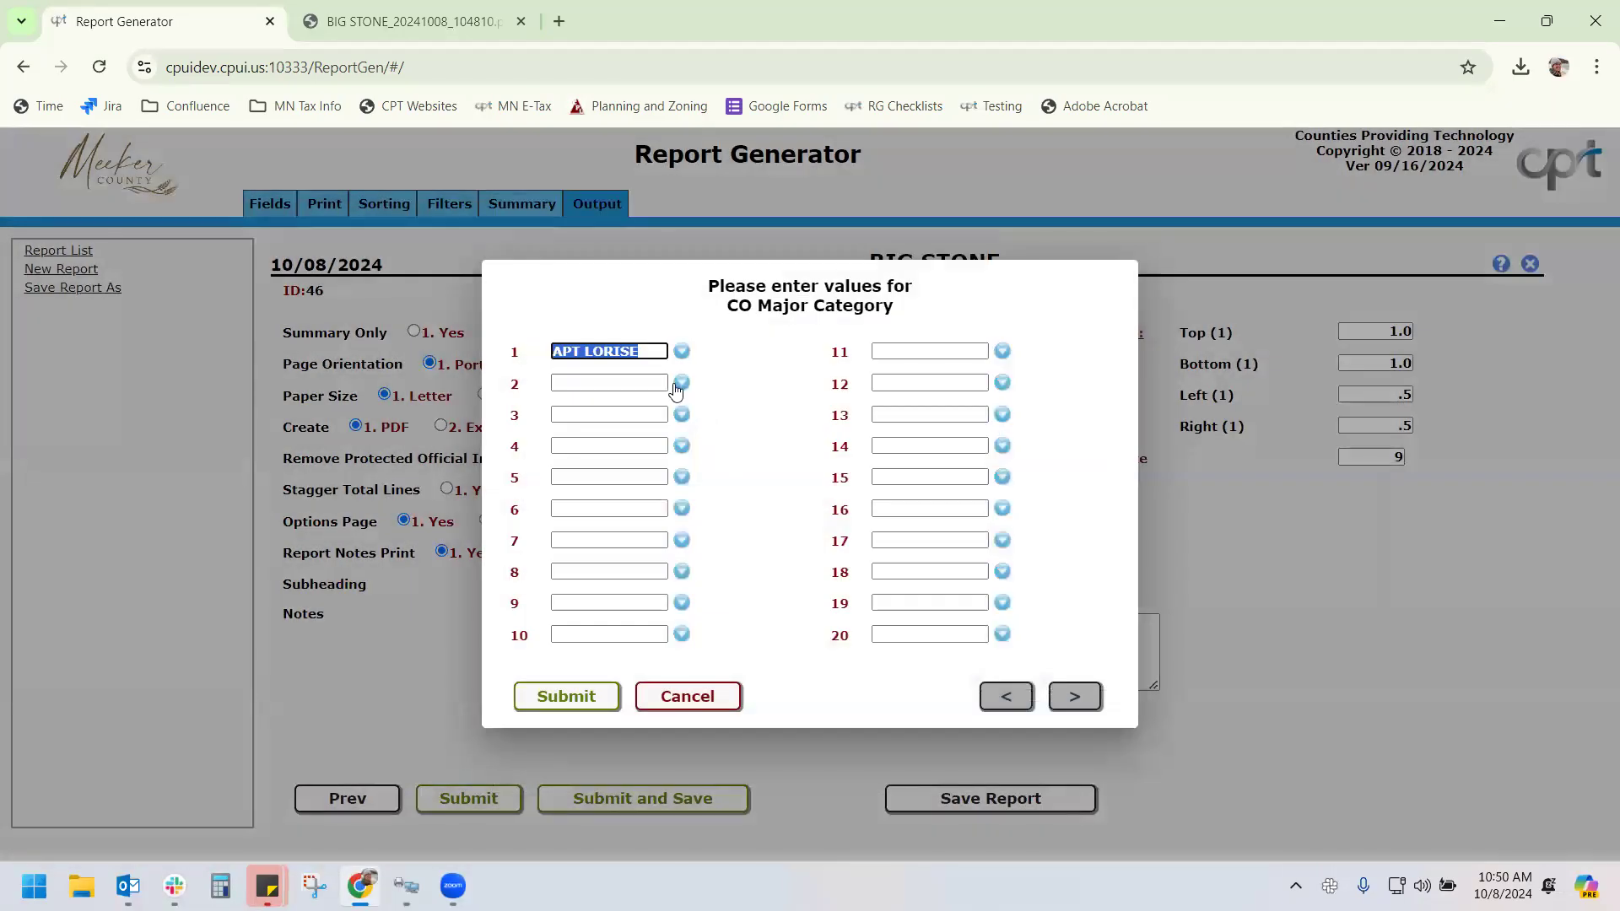
left_click(682, 384)
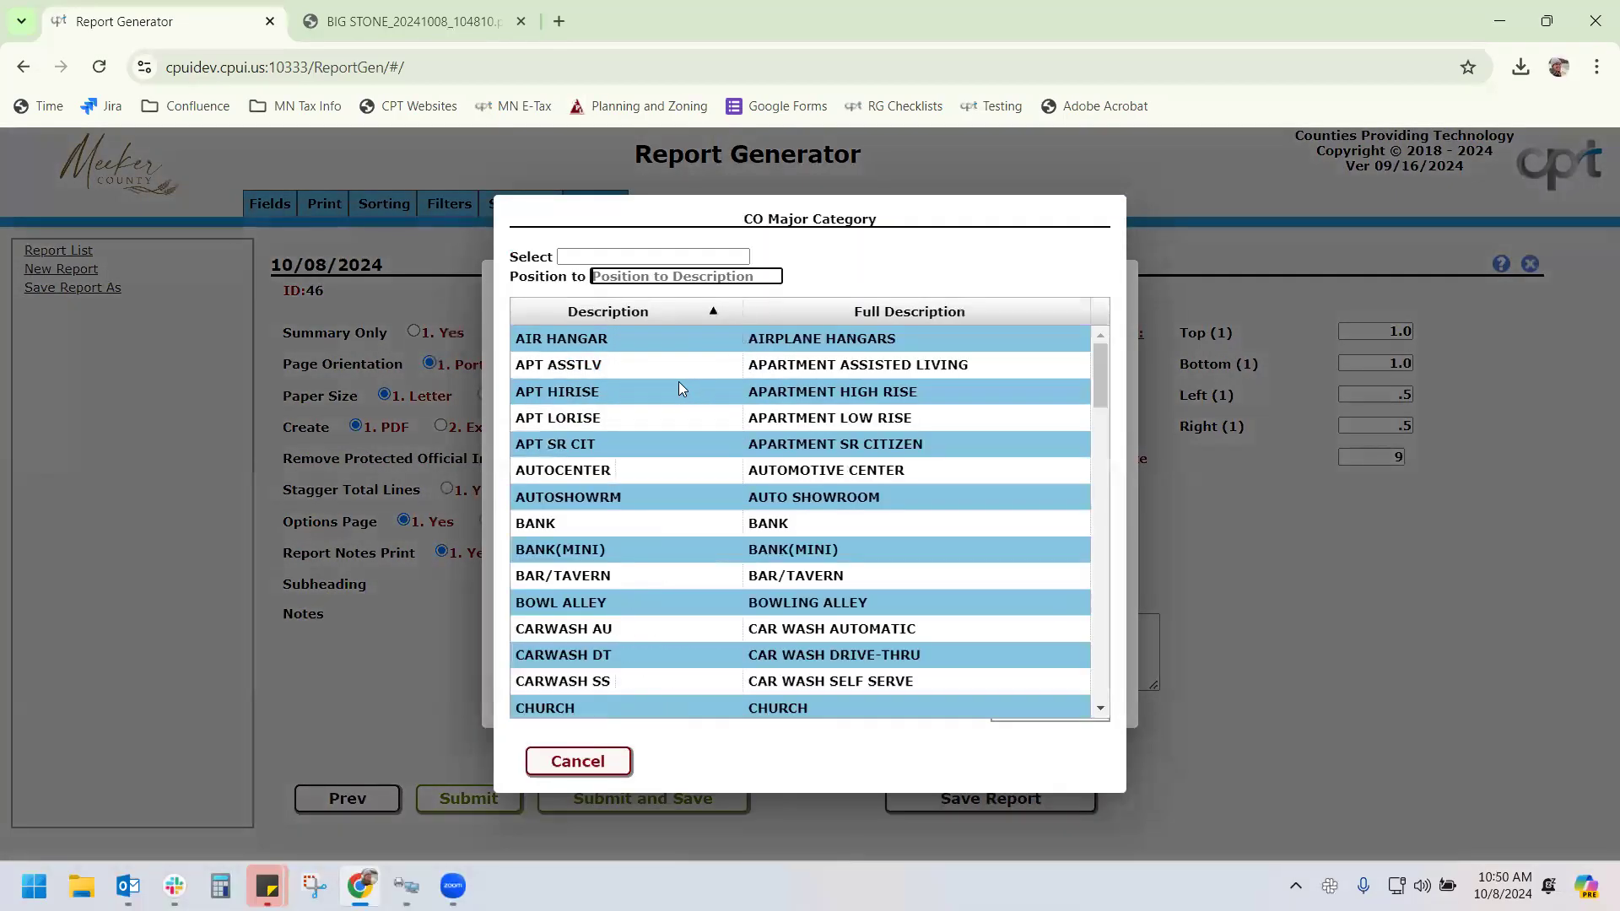
left_click(719, 523)
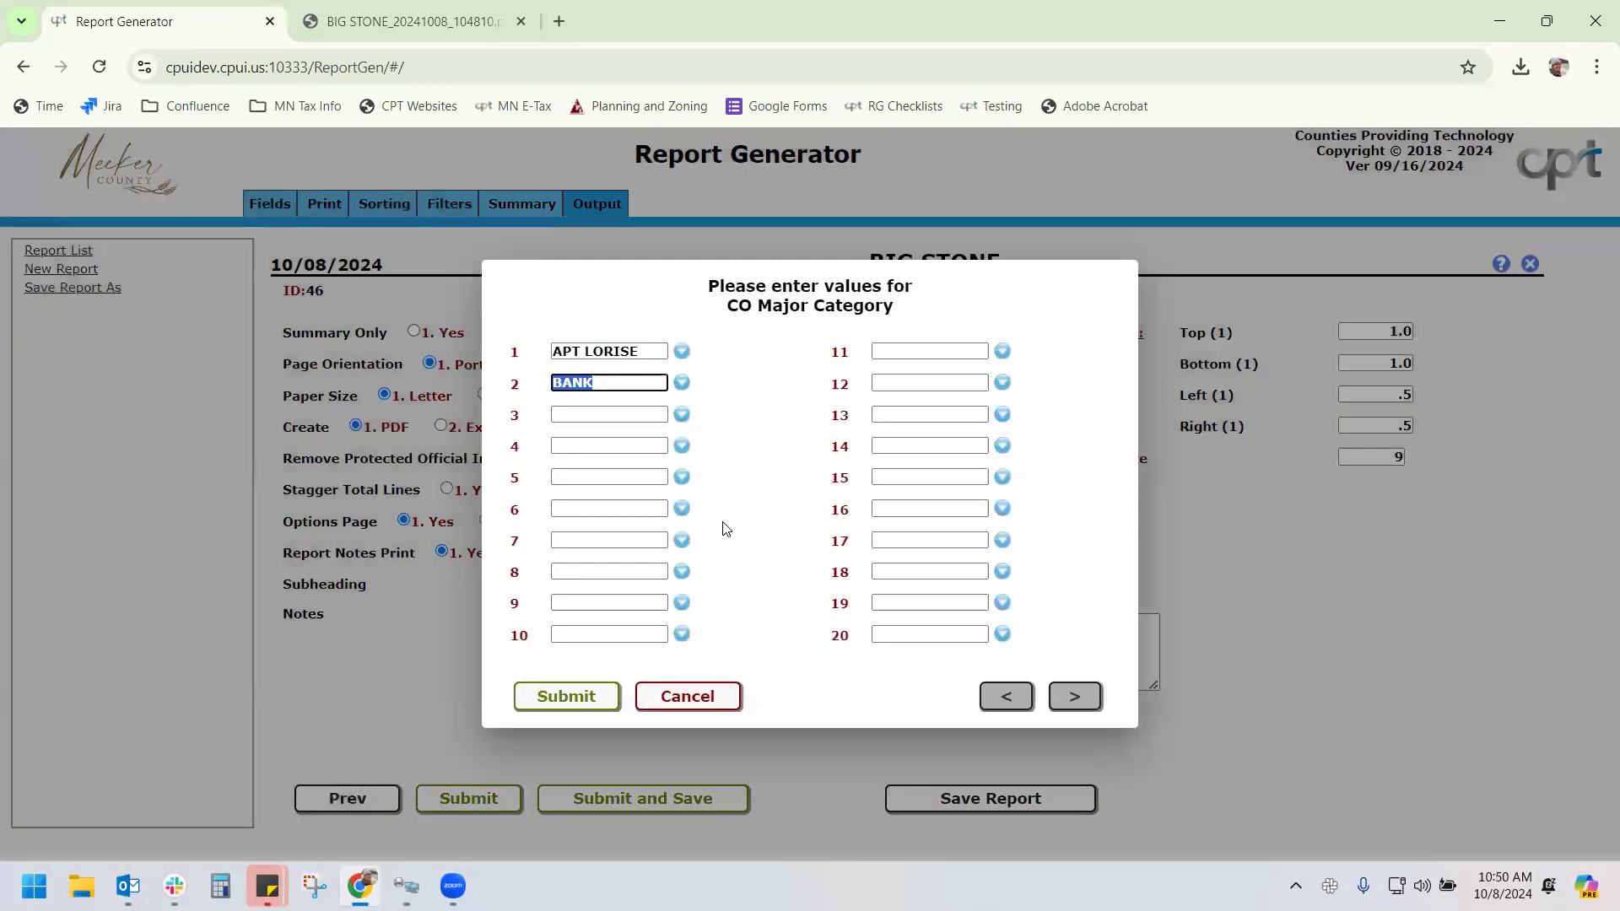
left_click(737, 519)
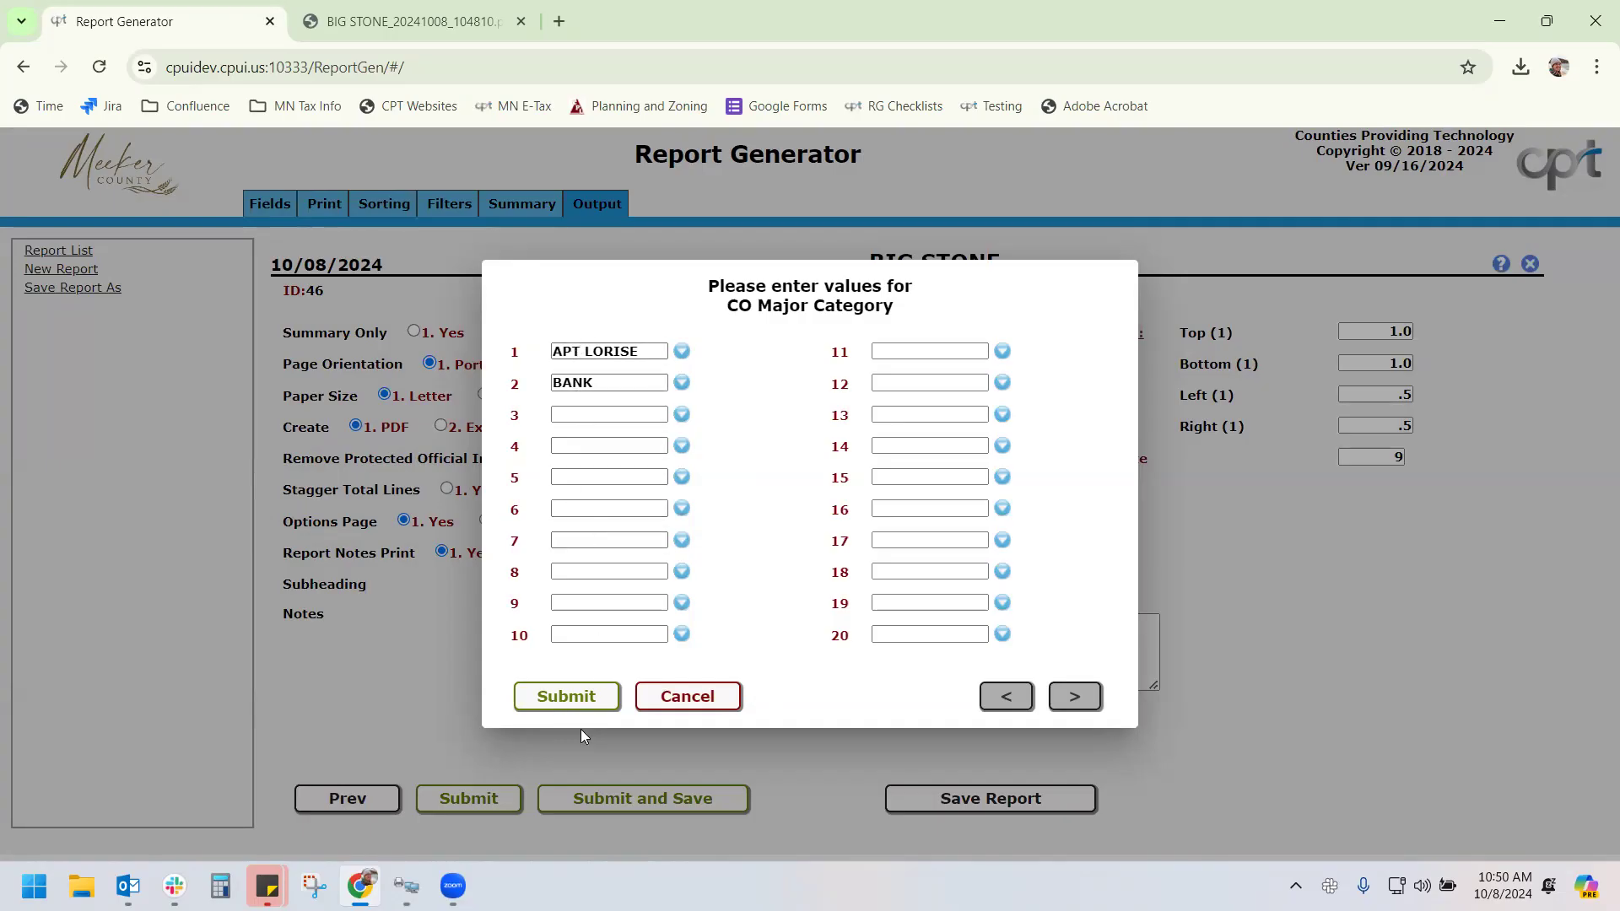
left_click(578, 700)
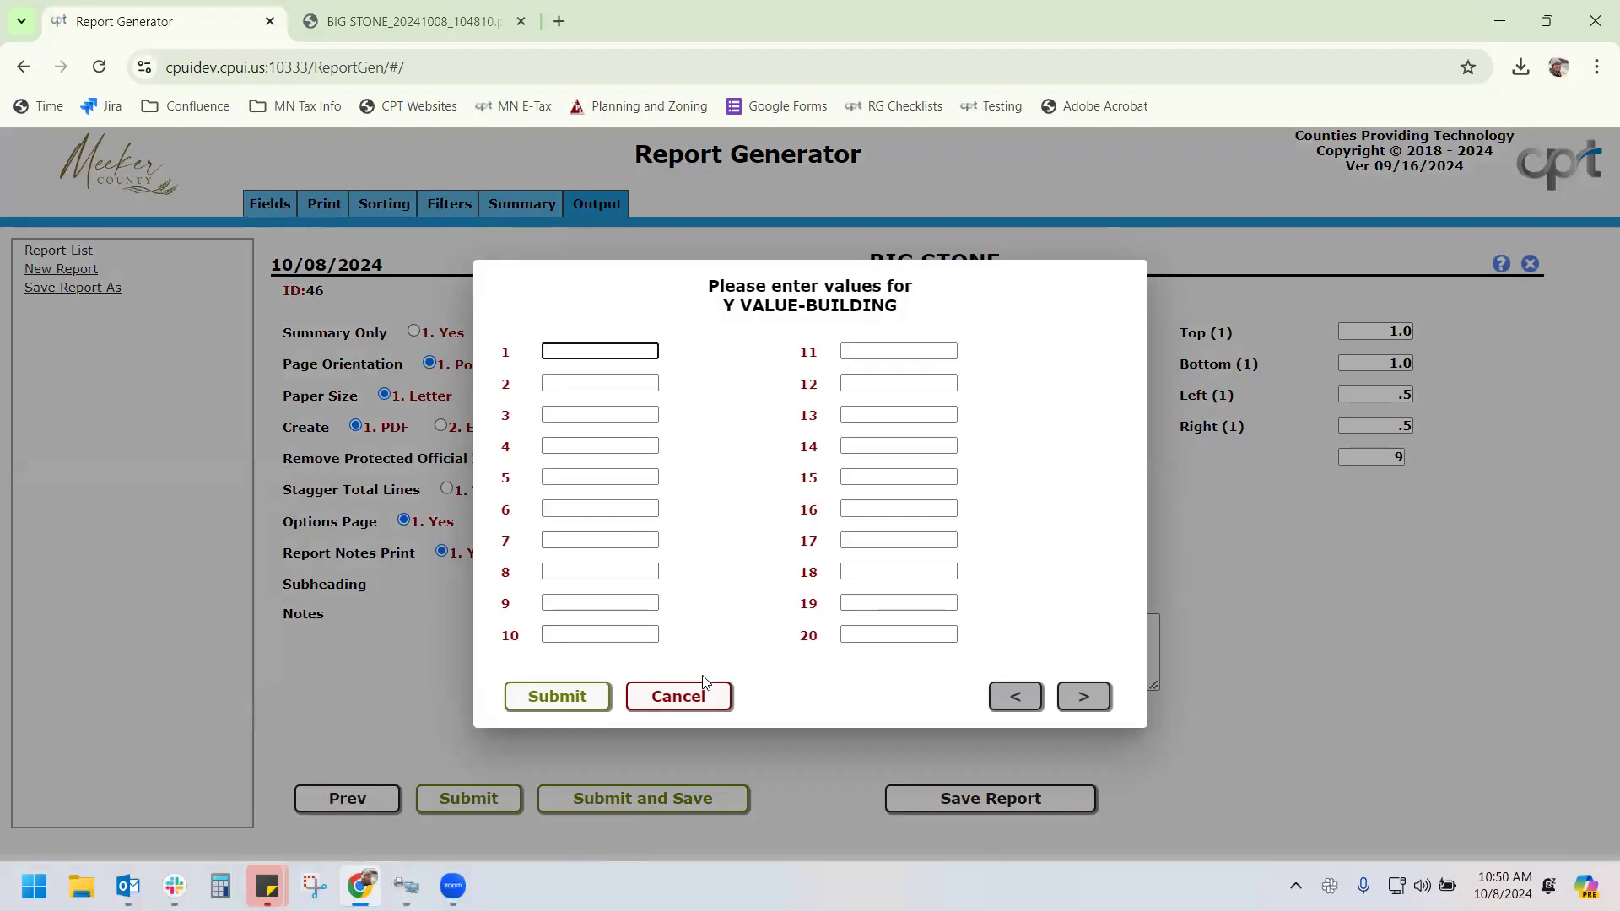
left_click(690, 697)
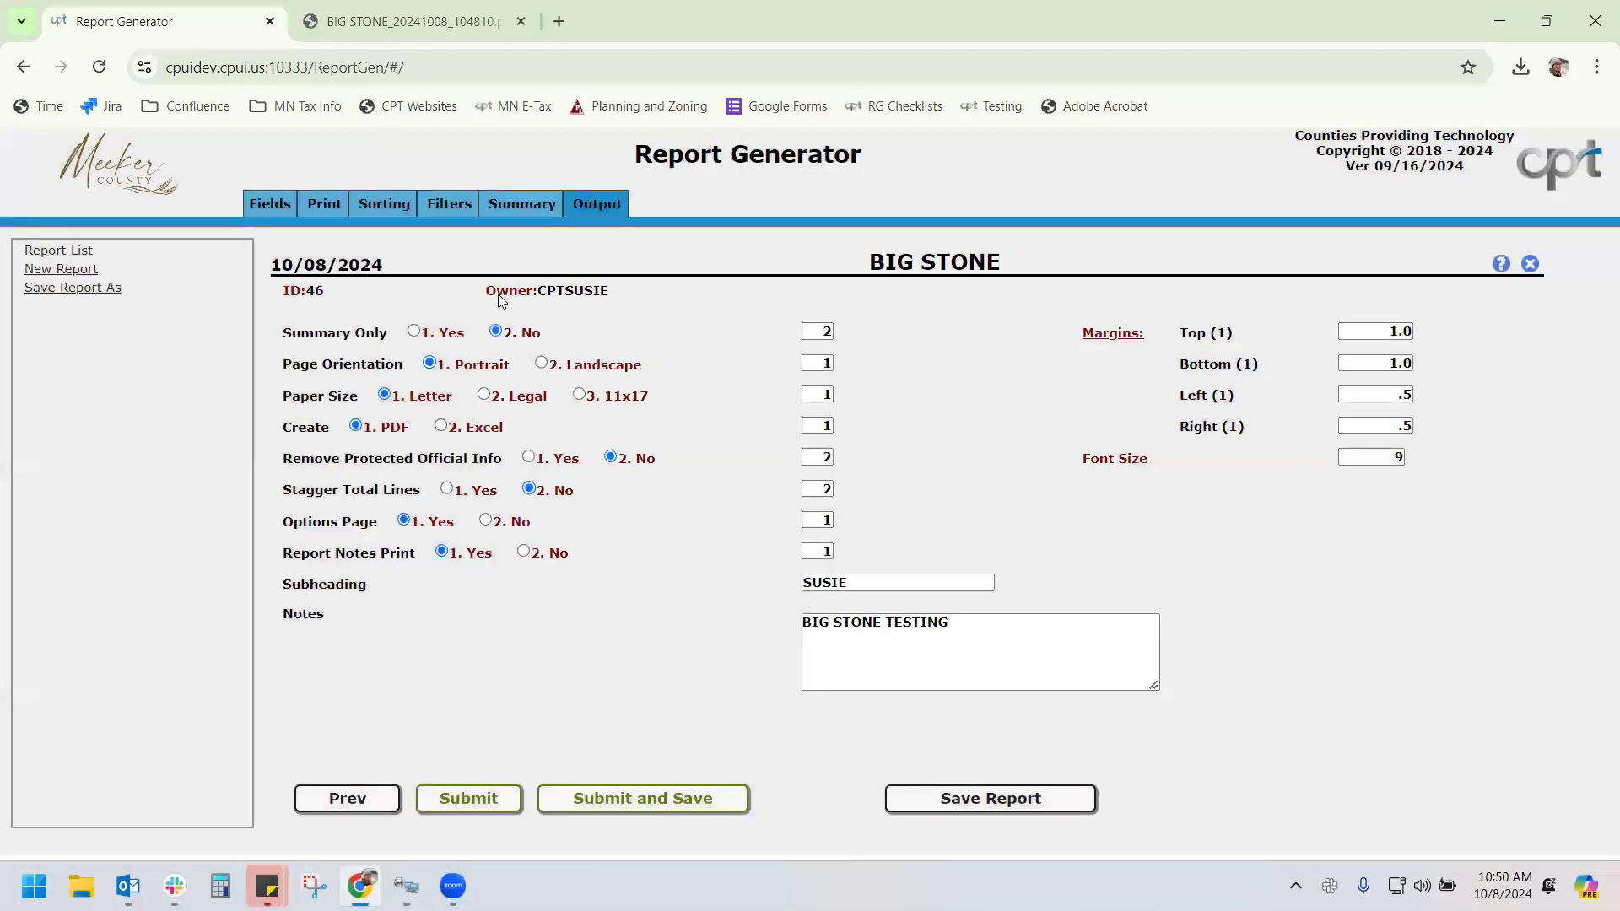
Delete both building-value filter rows, set the second filter to CO Minor Category, and save
left_click(450, 205)
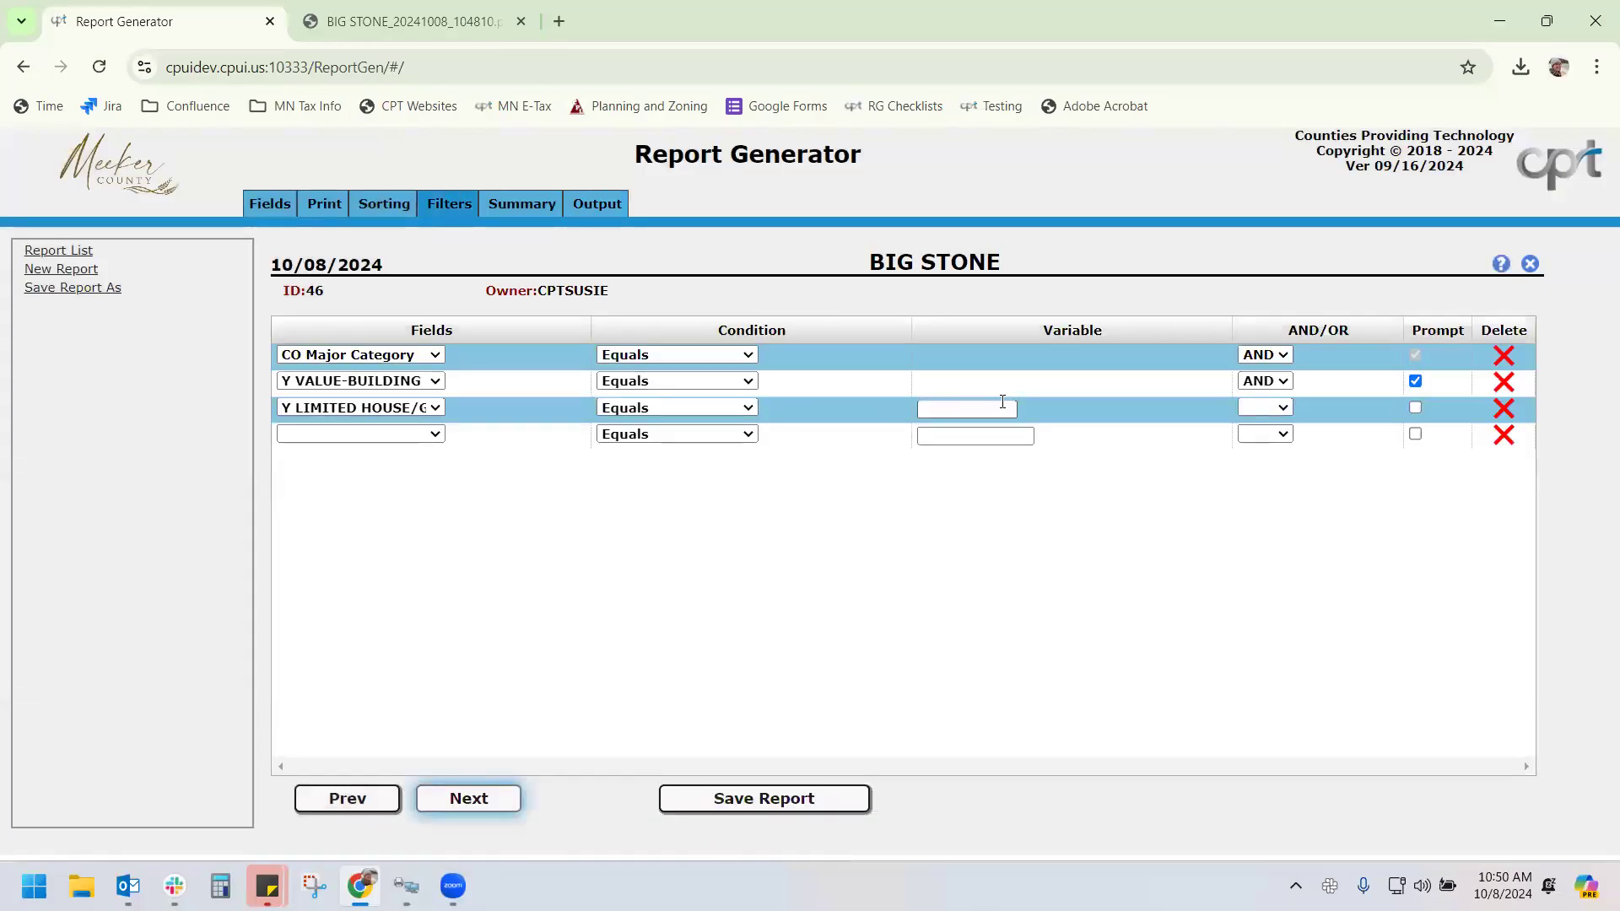
double_click(1503, 381)
left_click(379, 381)
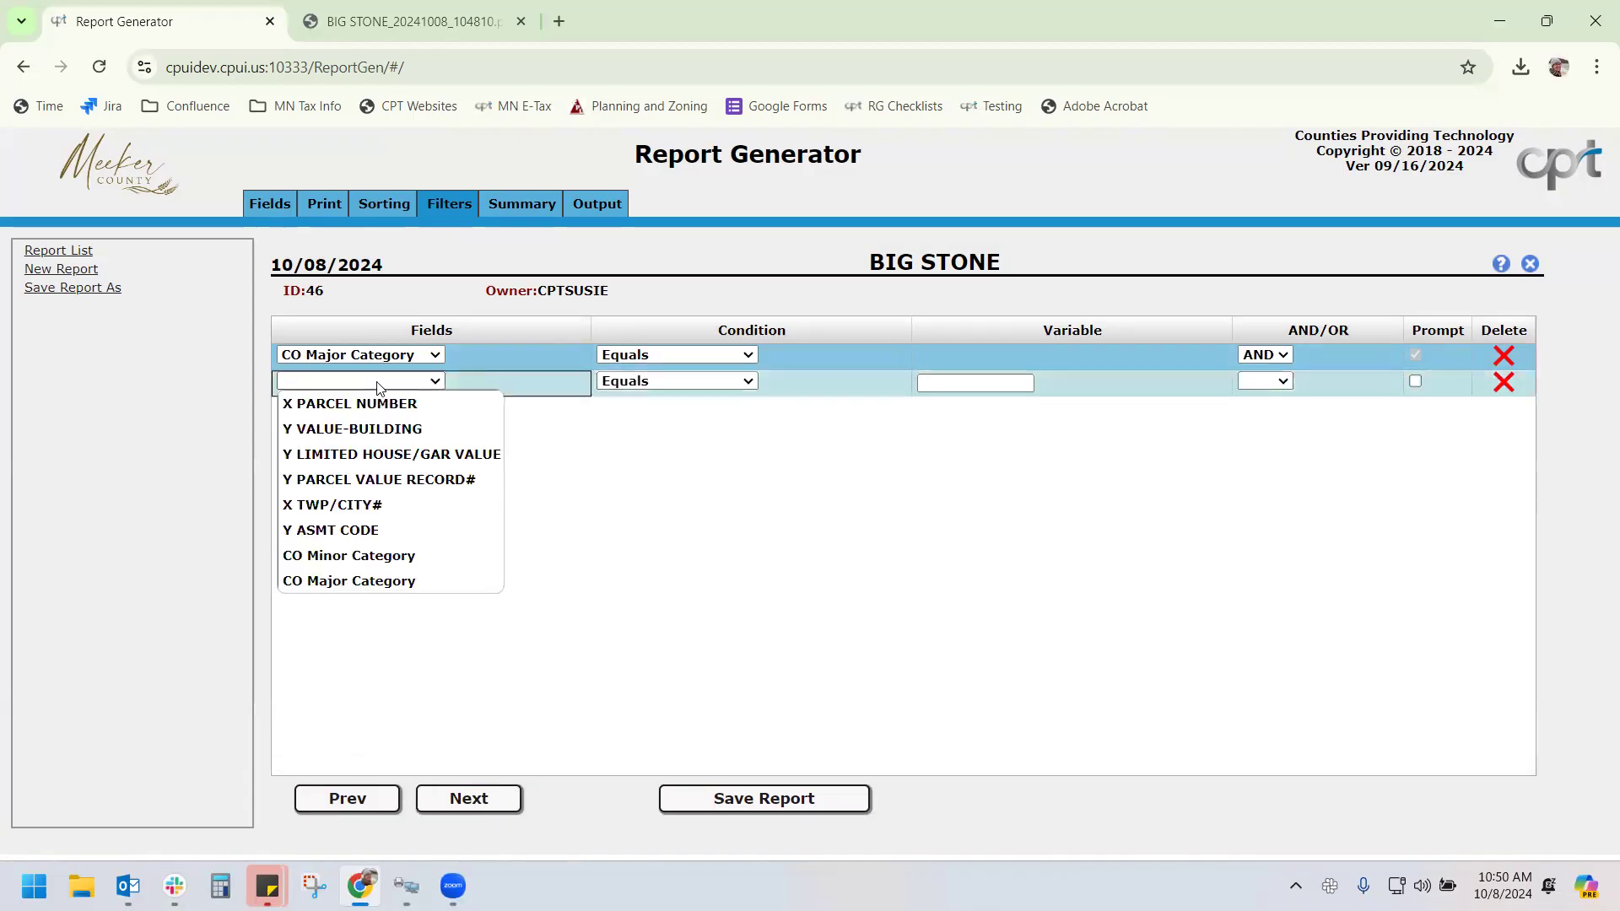
left_click(384, 557)
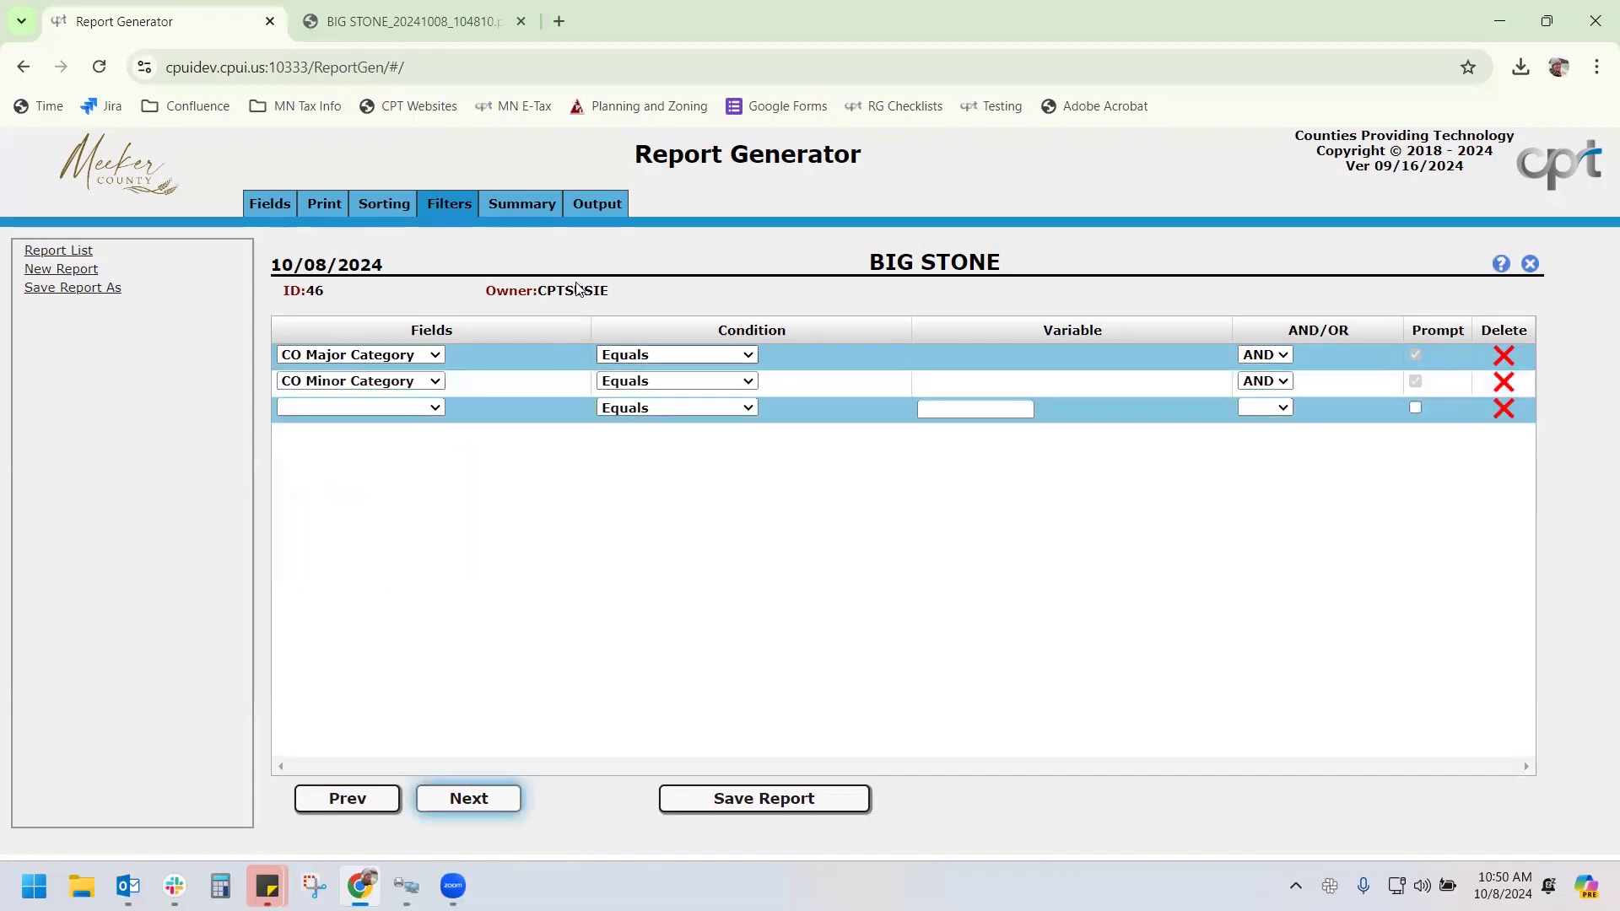
left_click(469, 798)
left_click(1048, 803)
Rerun and save the report with CO Major Category values APT LORISE and BANK, skipping building value
left_click(662, 798)
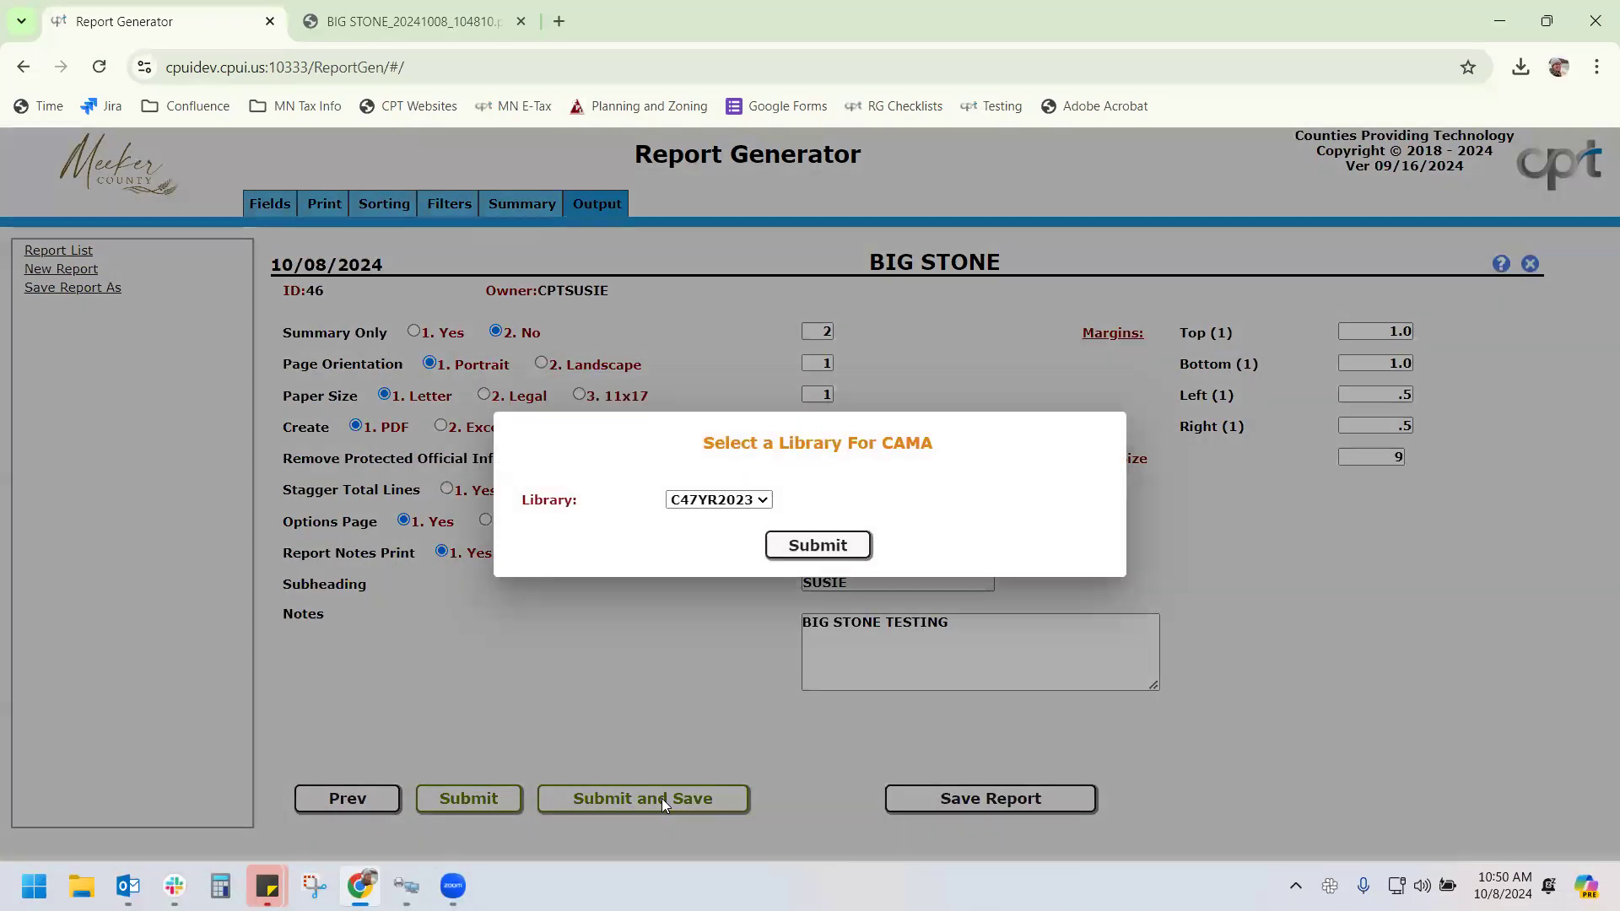
left_click(841, 545)
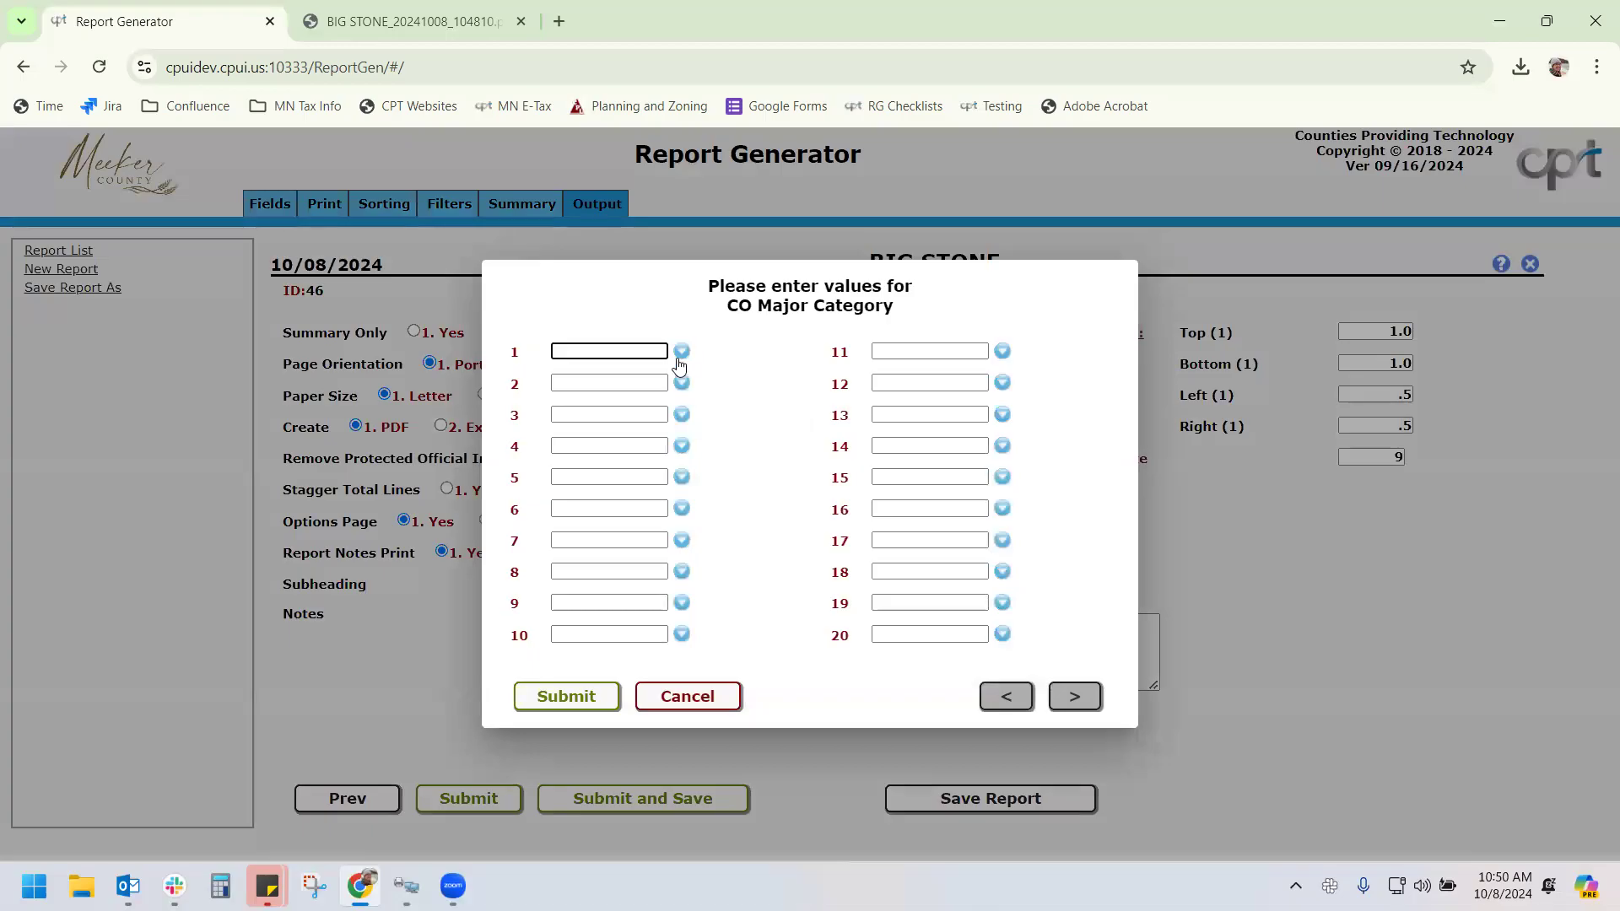
left_click(680, 355)
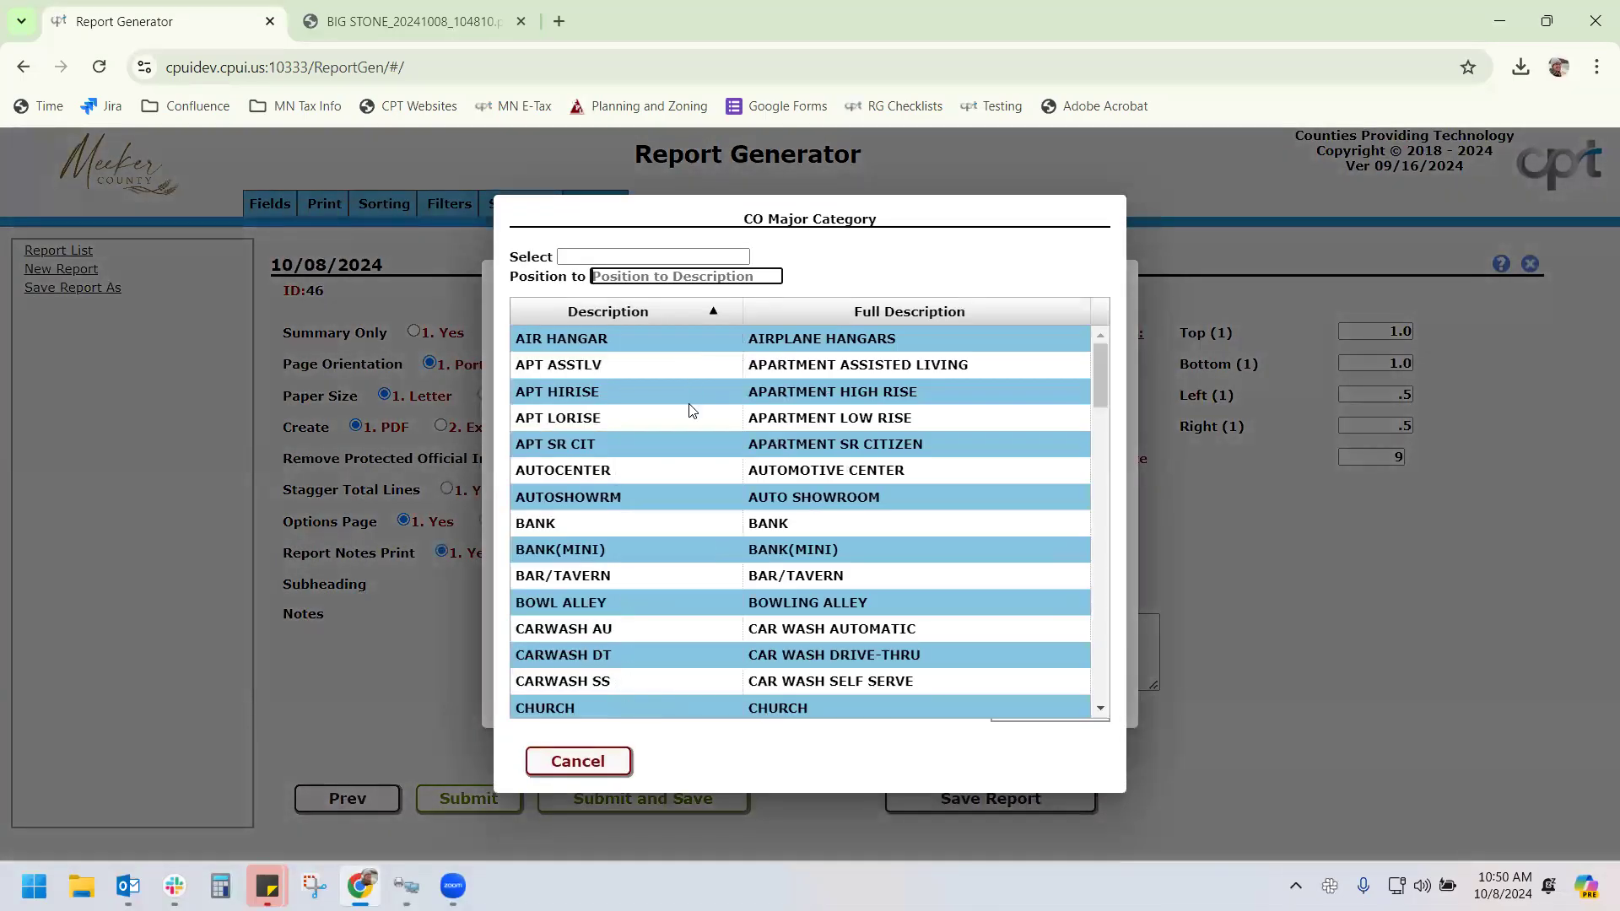
left_click(690, 418)
left_click(679, 387)
left_click(705, 522)
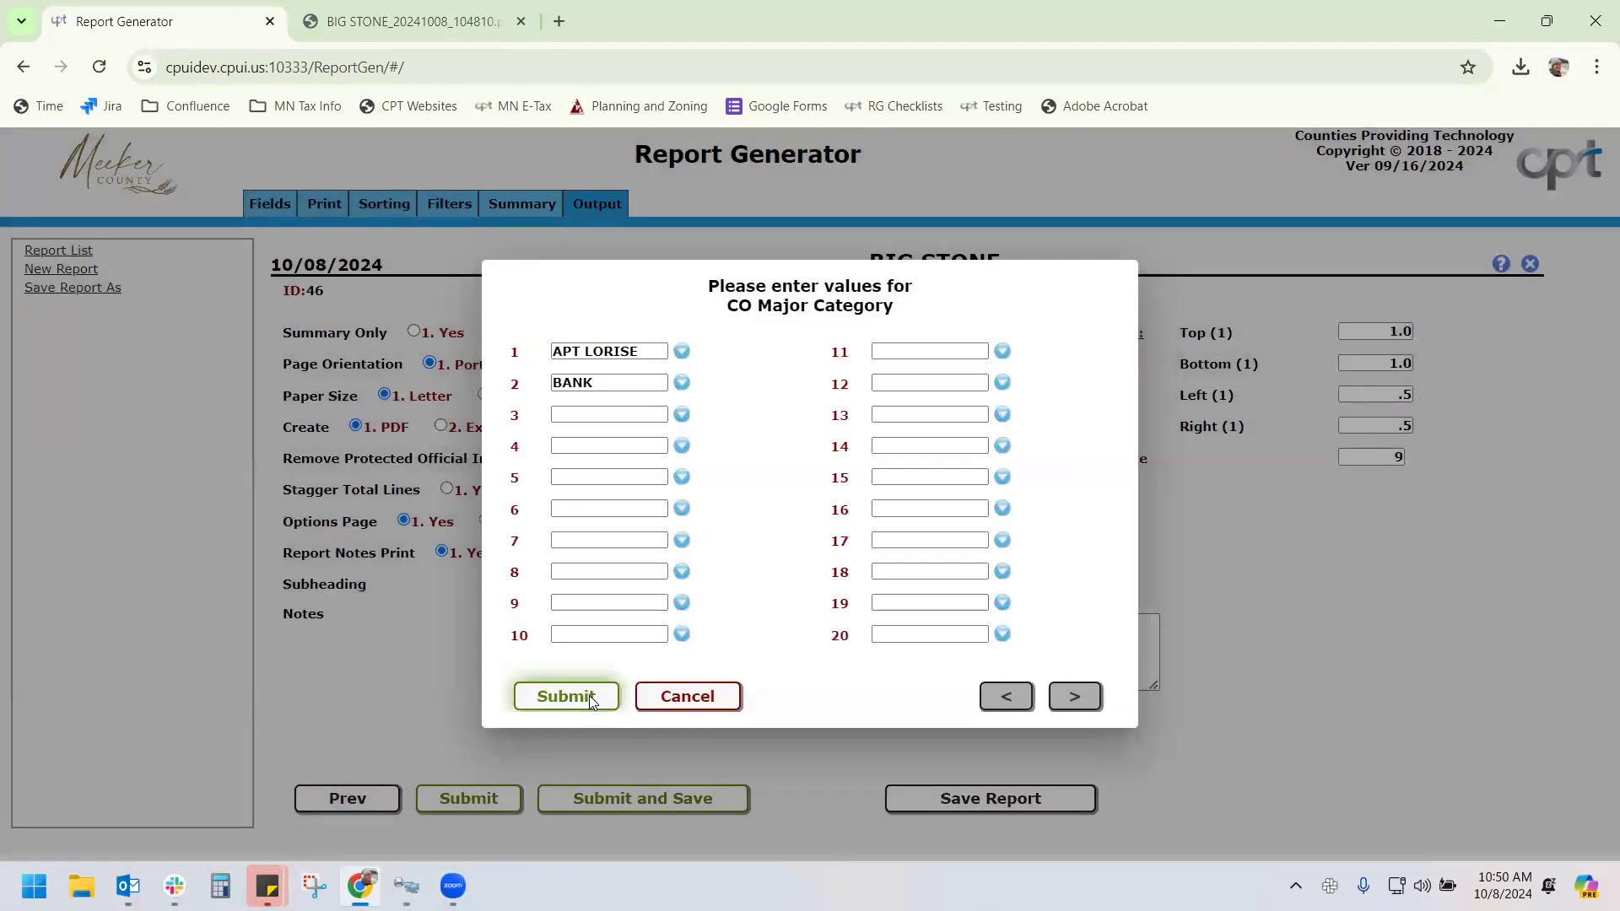
left_click(561, 693)
left_click(666, 698)
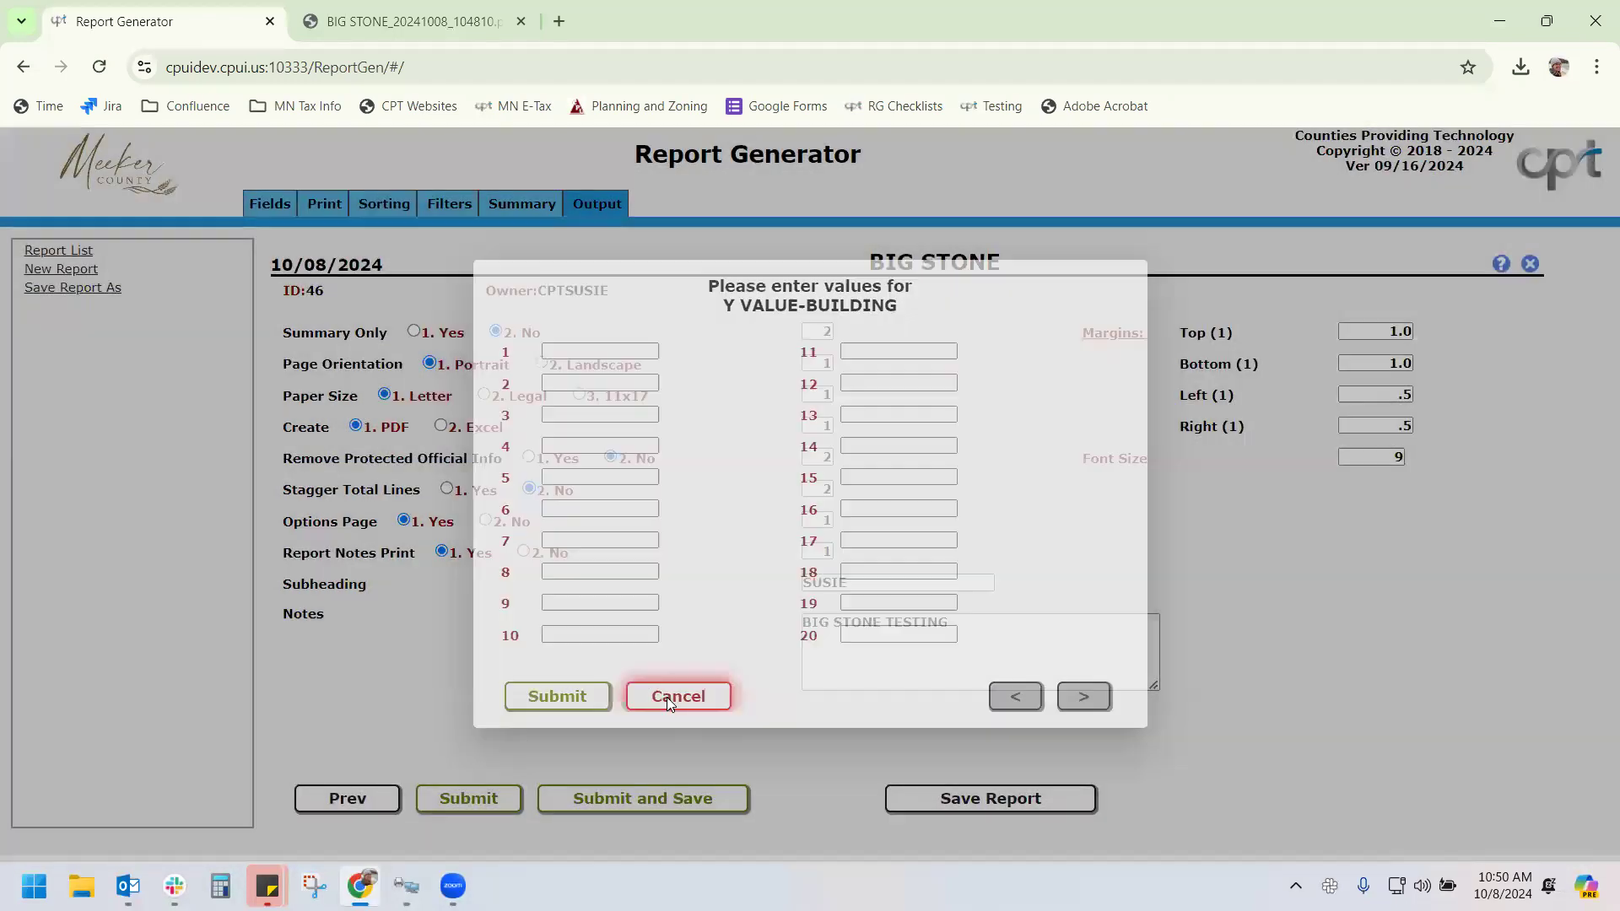
Delete both value filter rows, set filter 2 to CO Minor Category, and save
left_click(446, 202)
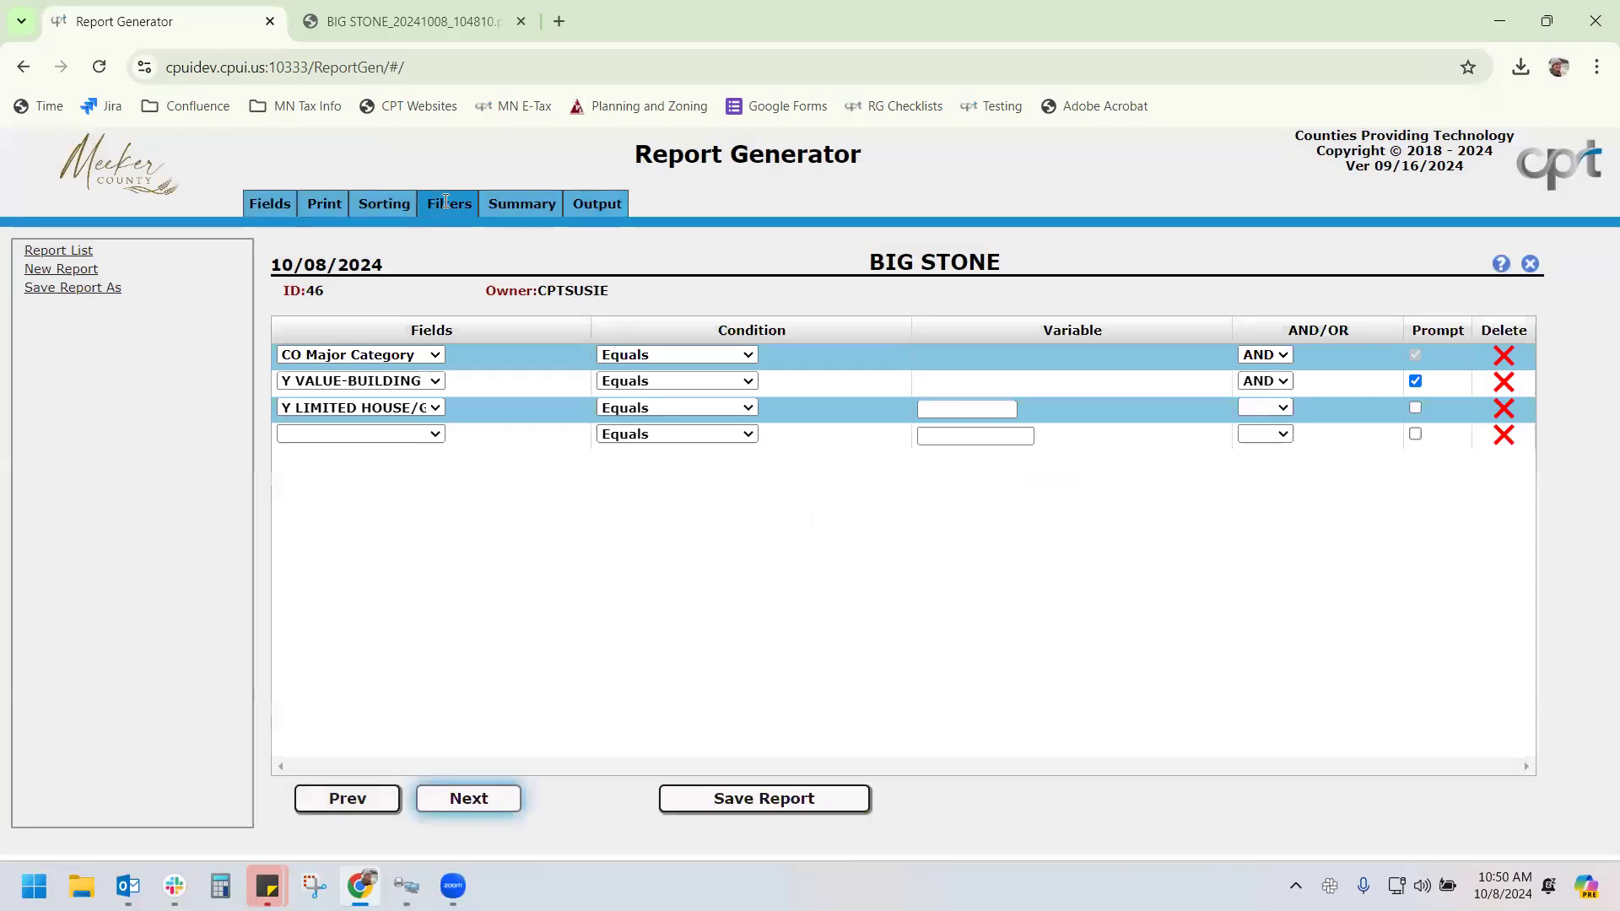
left_click(1504, 381)
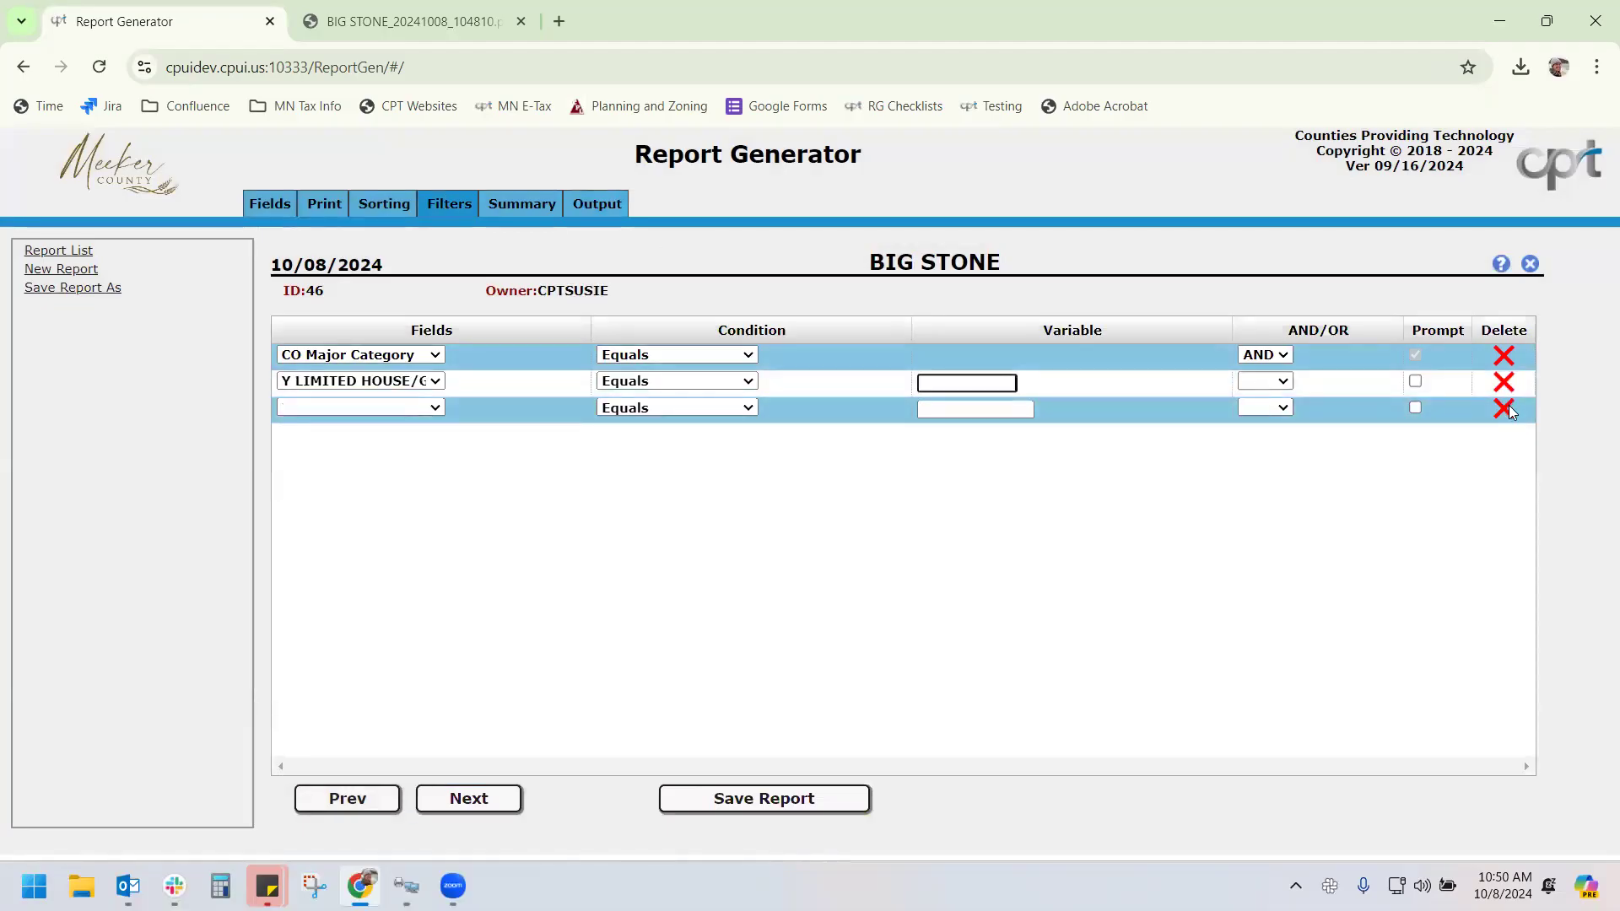
left_click(1504, 382)
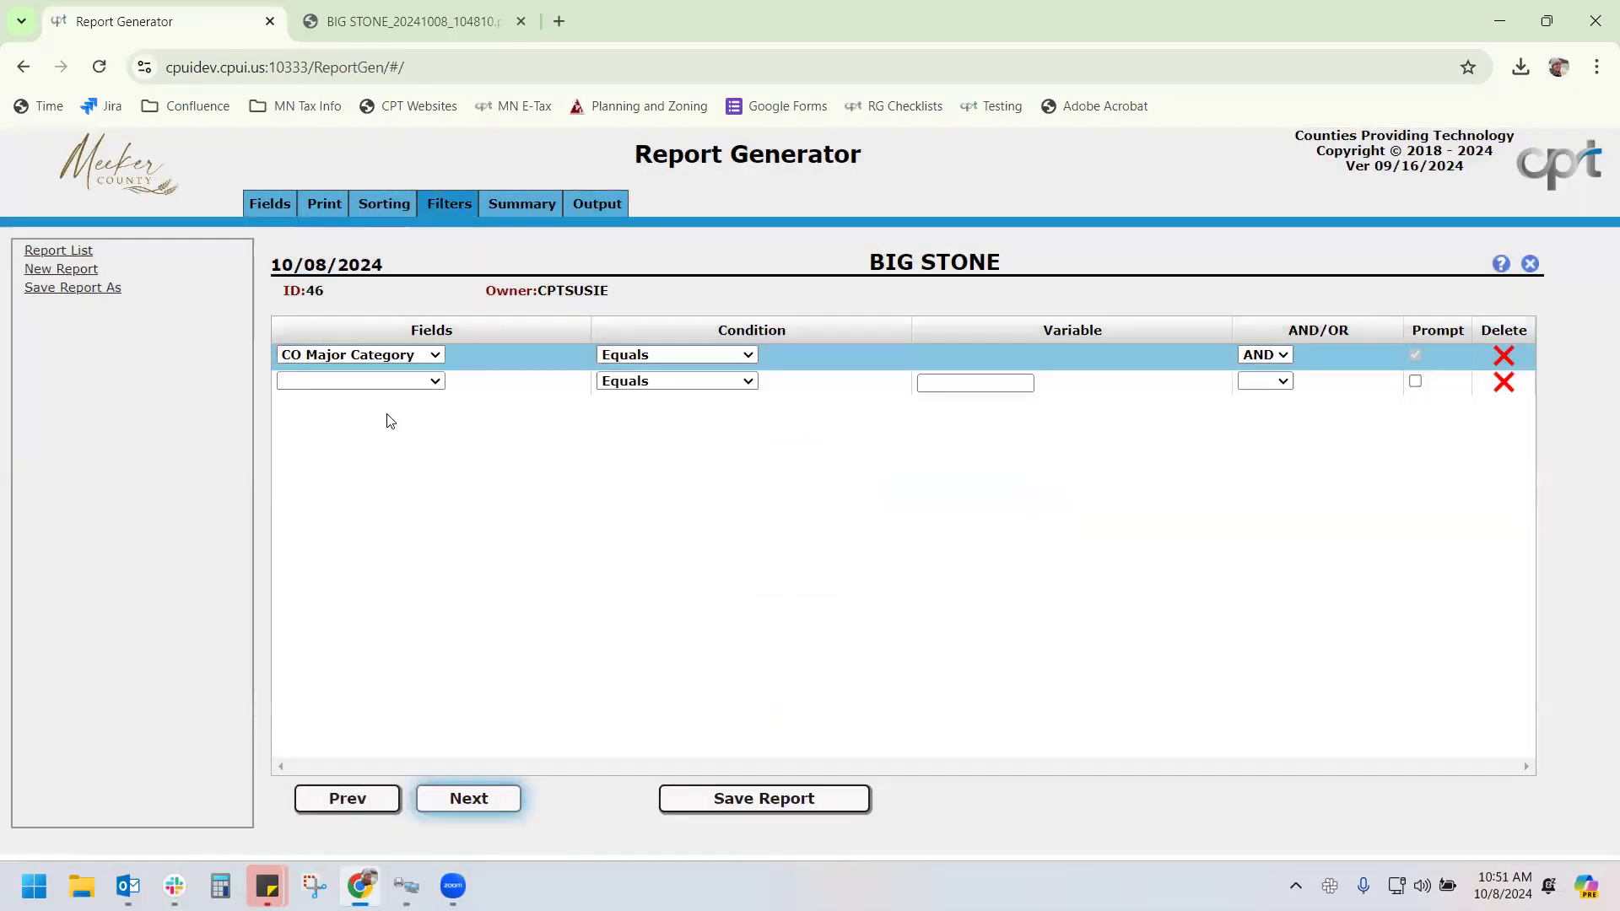
left_click(397, 381)
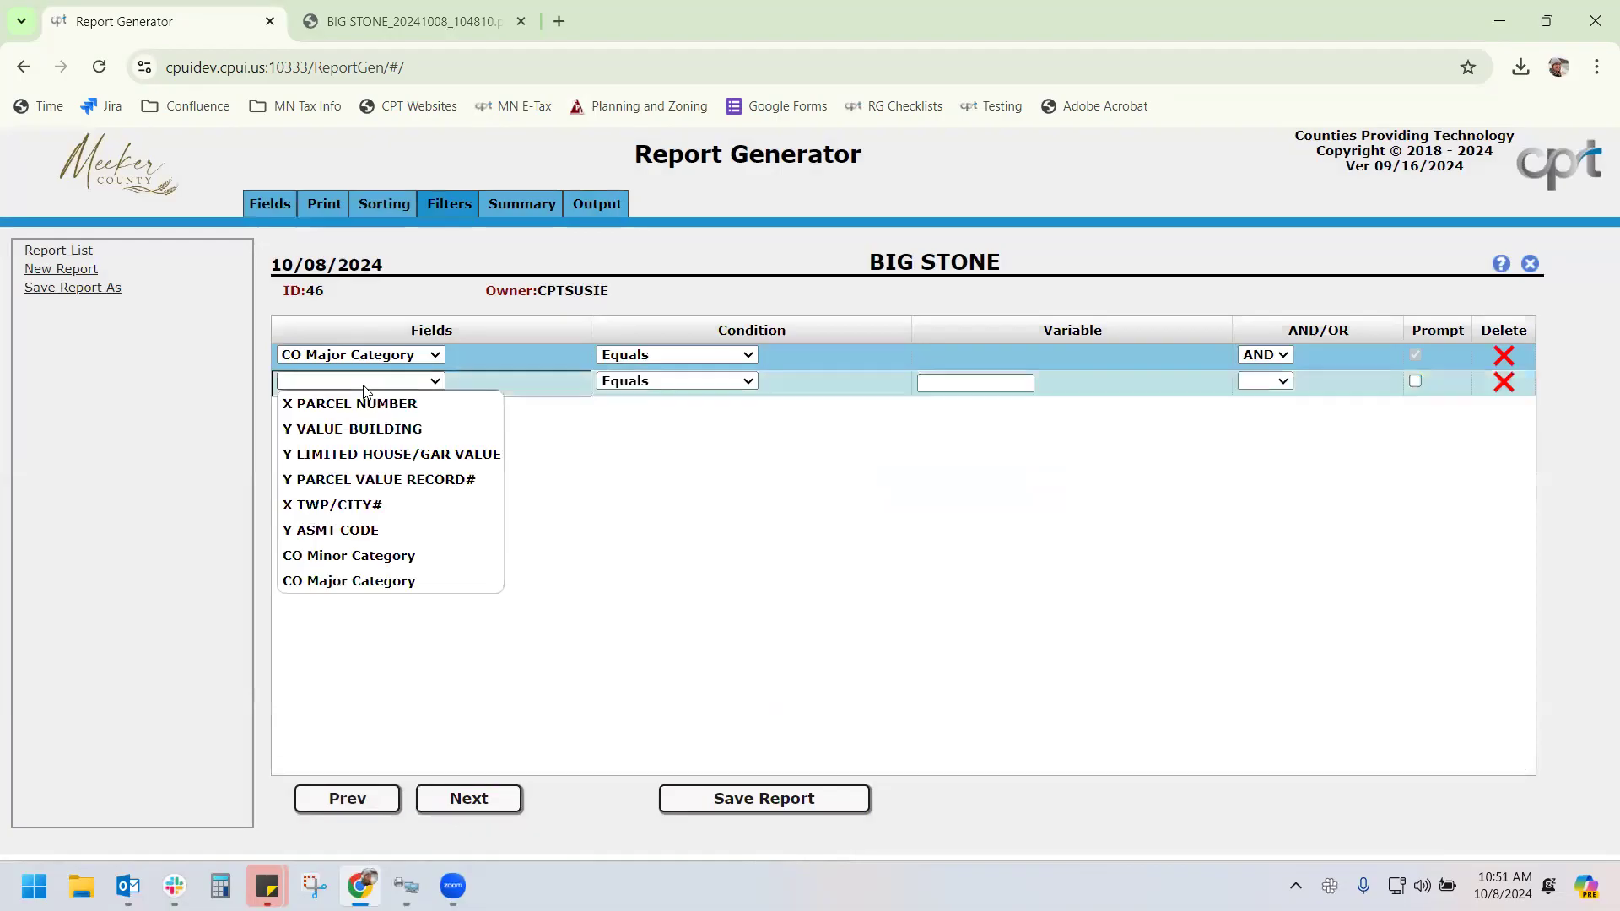
left_click(377, 556)
left_click(759, 801)
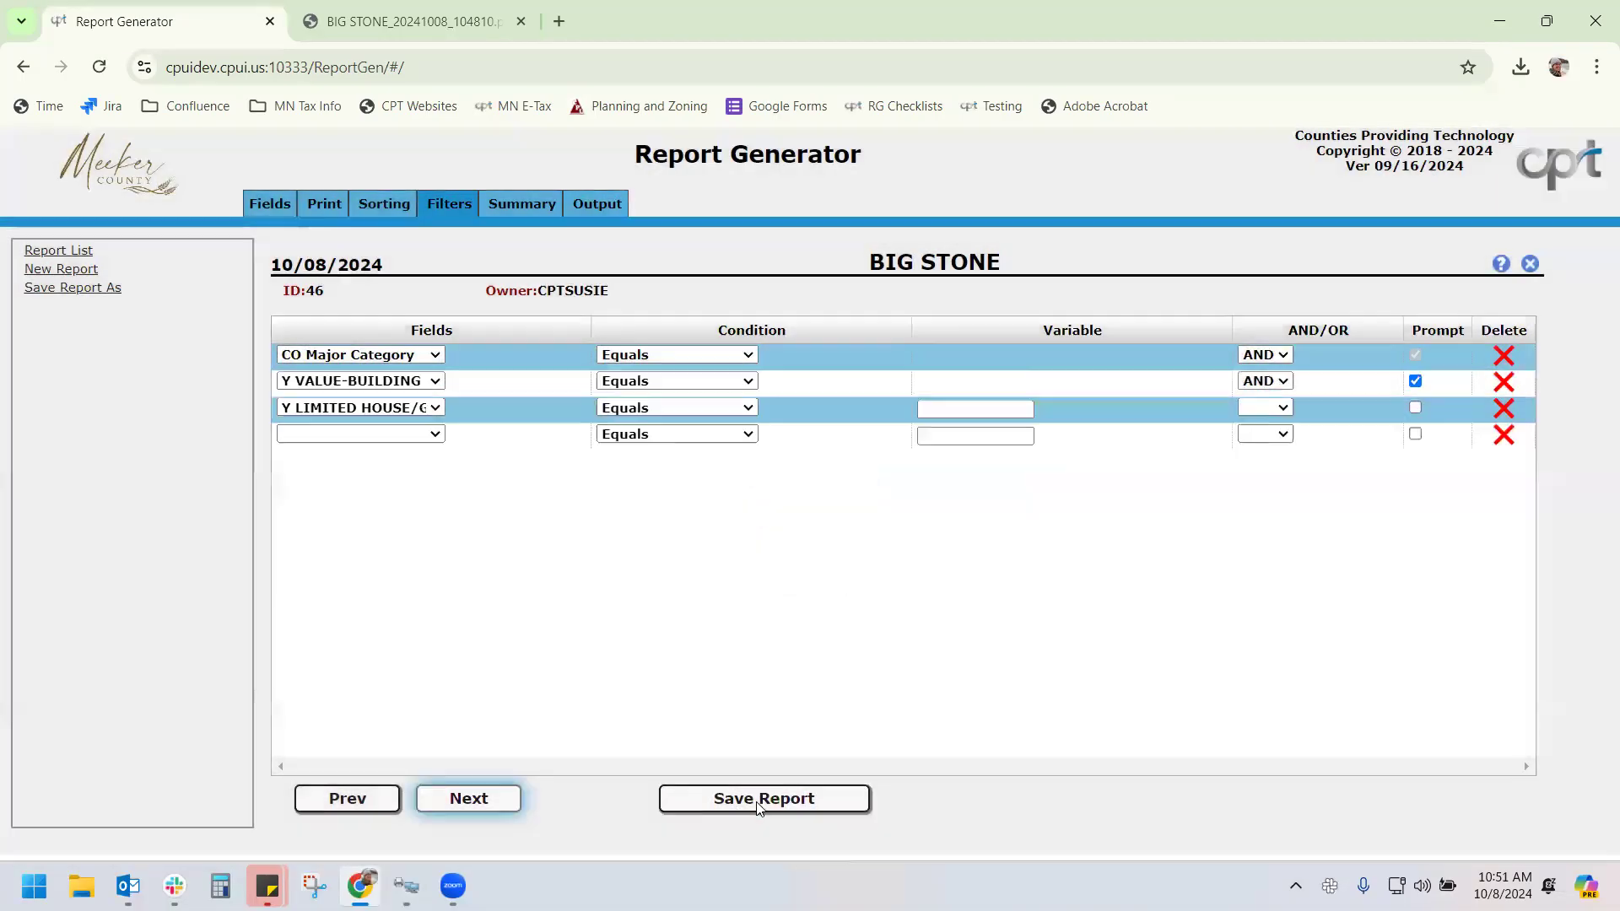
Reopen BIG STONE from the Report List sorted by Id, newest first
left_click(58, 251)
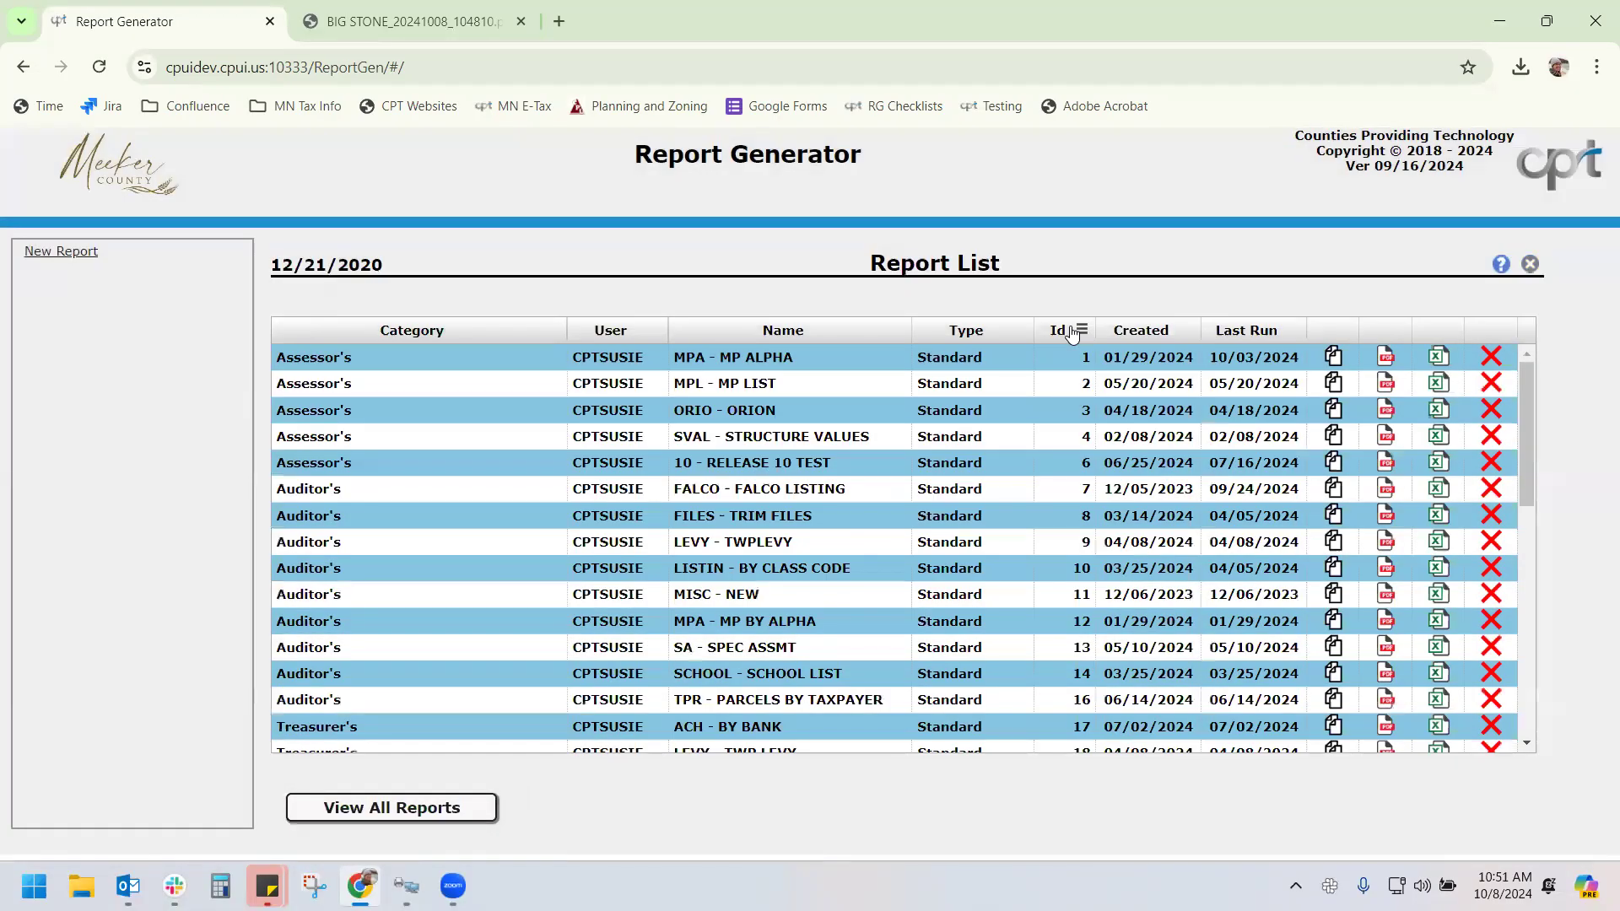
left_click(1061, 332)
left_click(1061, 332)
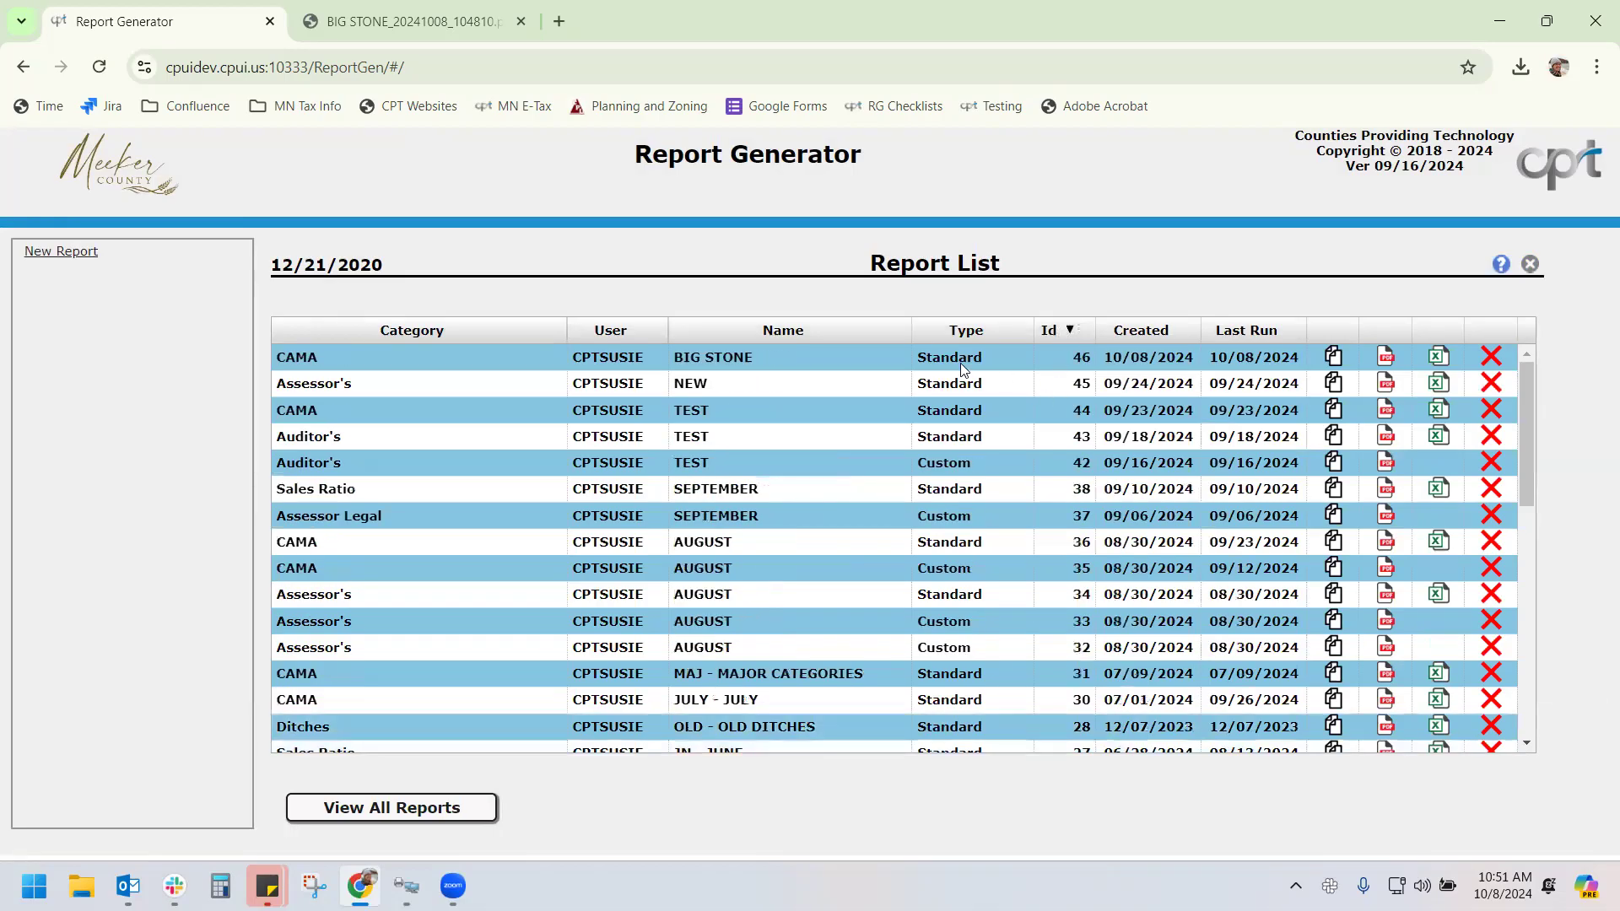
left_click(839, 355)
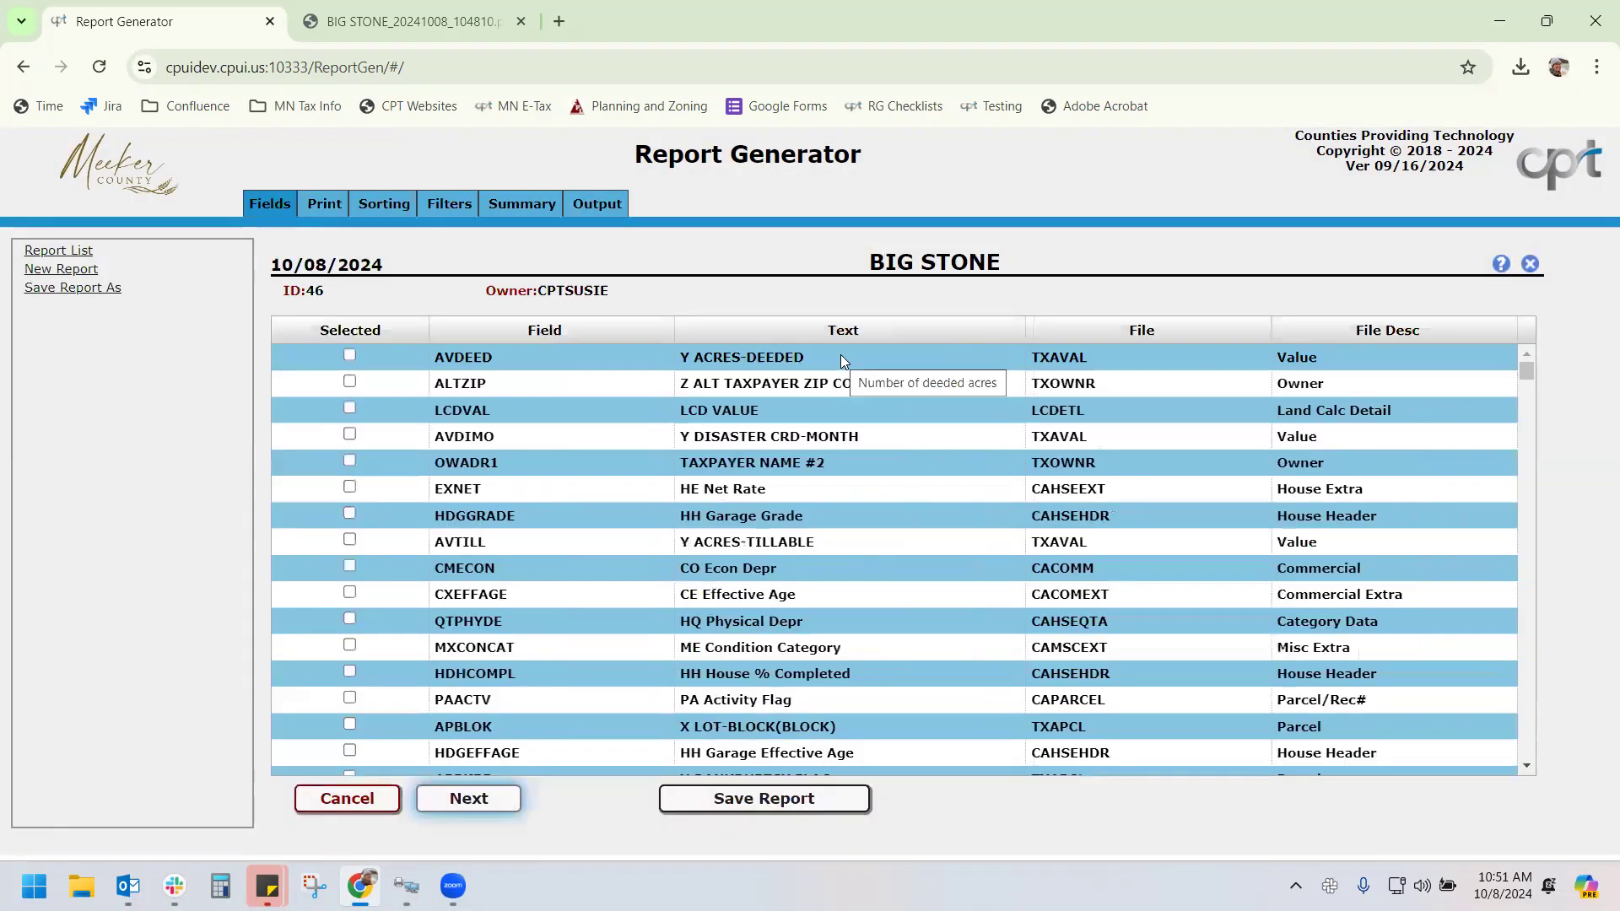
Remove the two value filters again, make filter 2 CO Minor Category, and resave
left_click(440, 202)
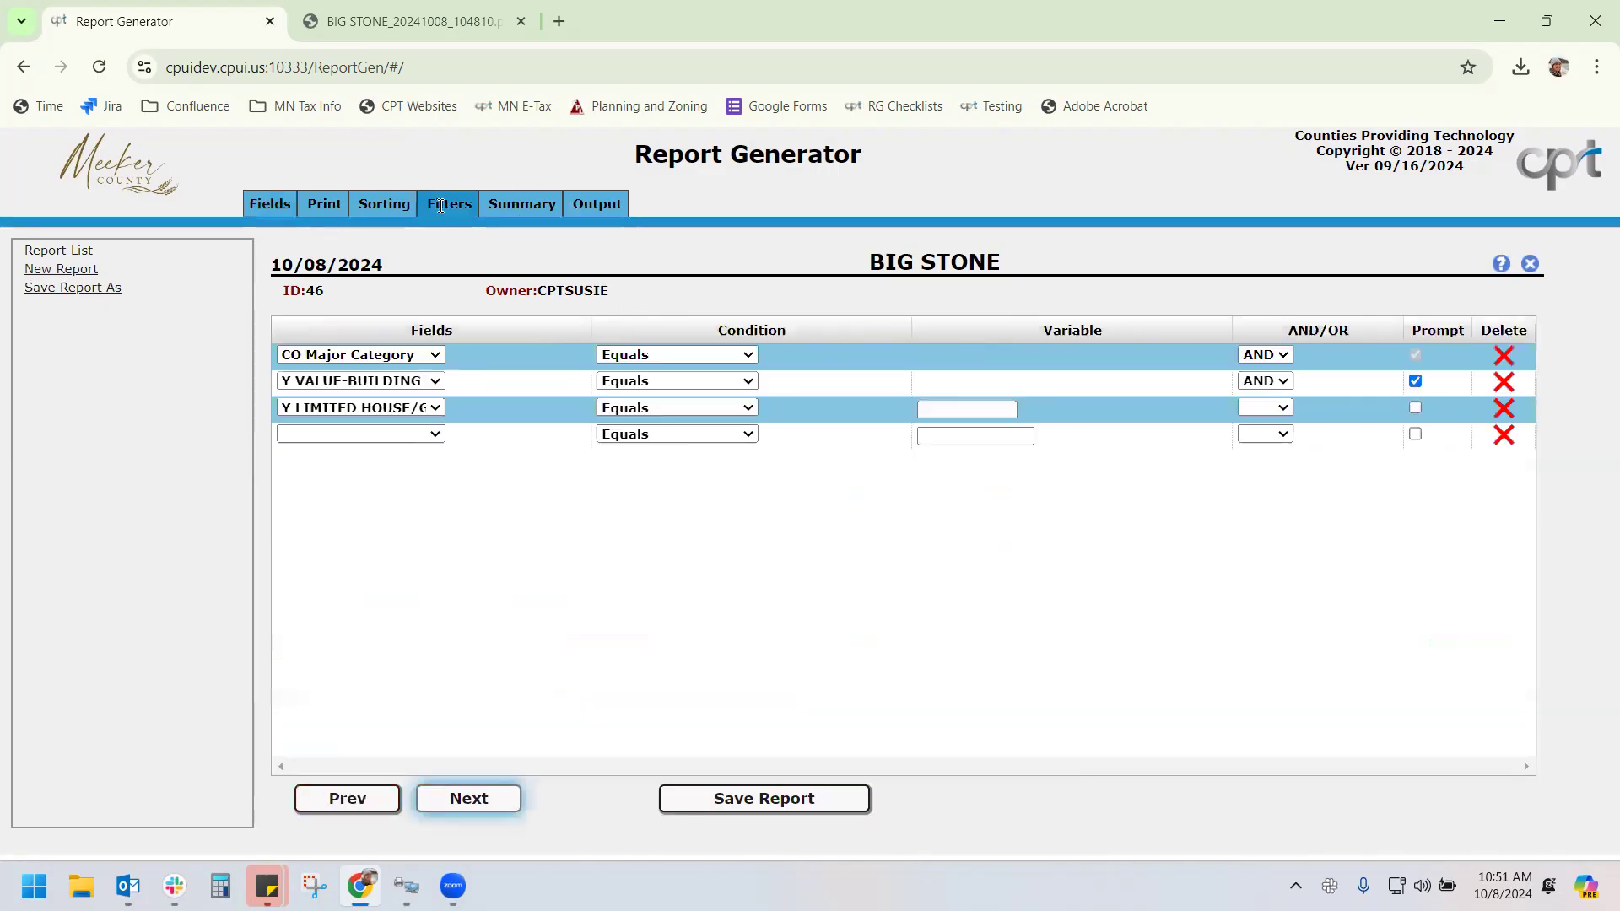
left_click(1510, 382)
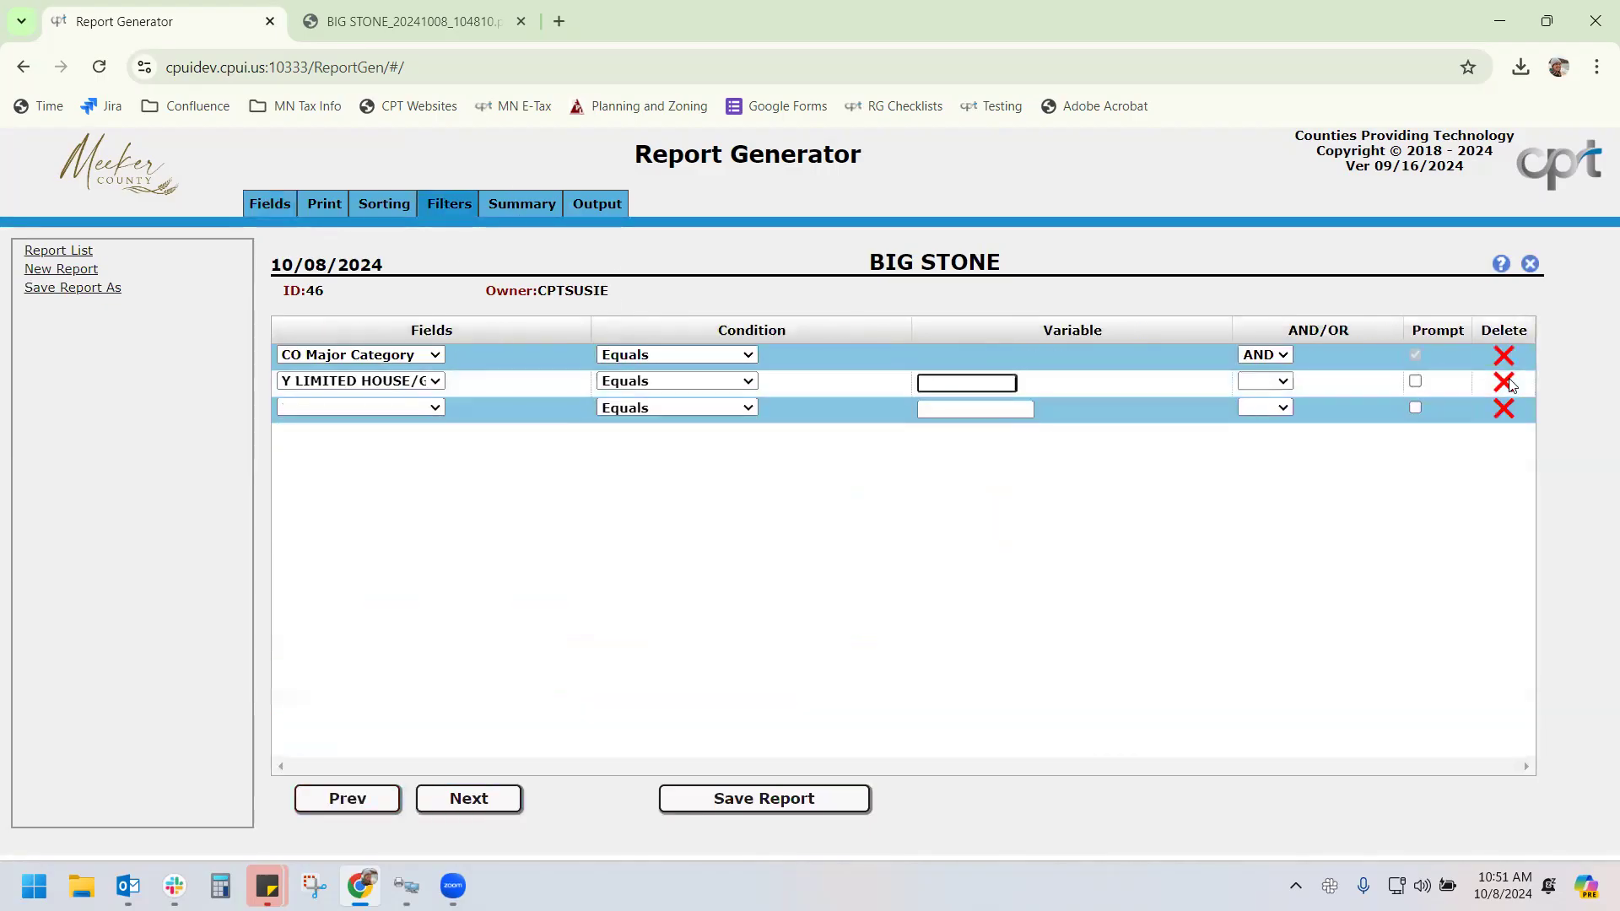
left_click(1510, 381)
left_click(418, 380)
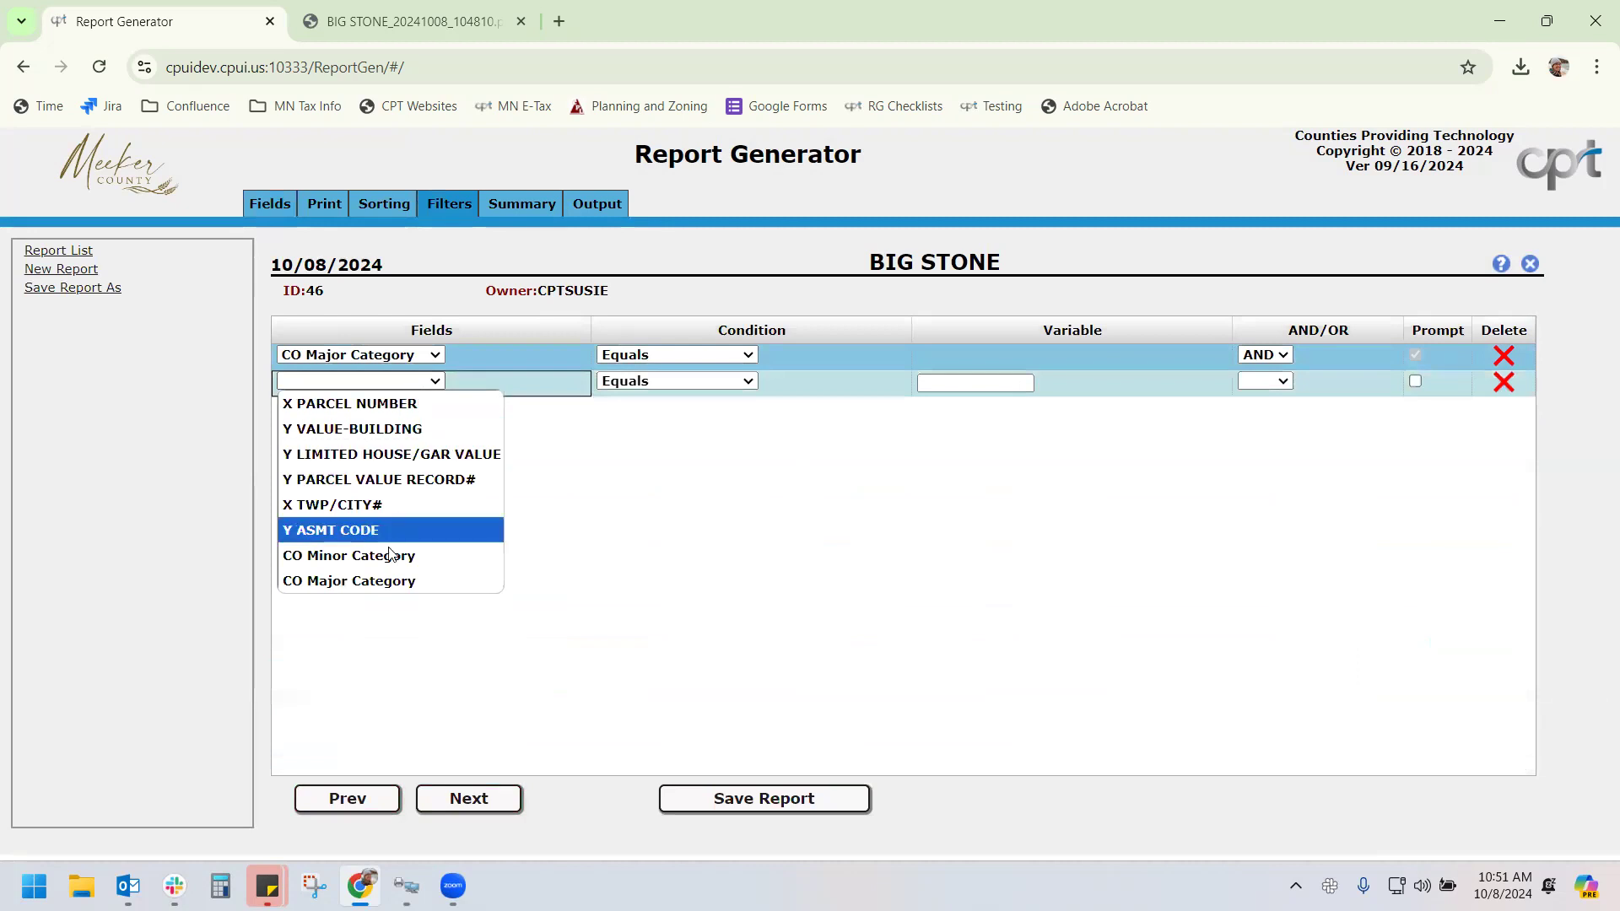
left_click(361, 553)
left_click(729, 798)
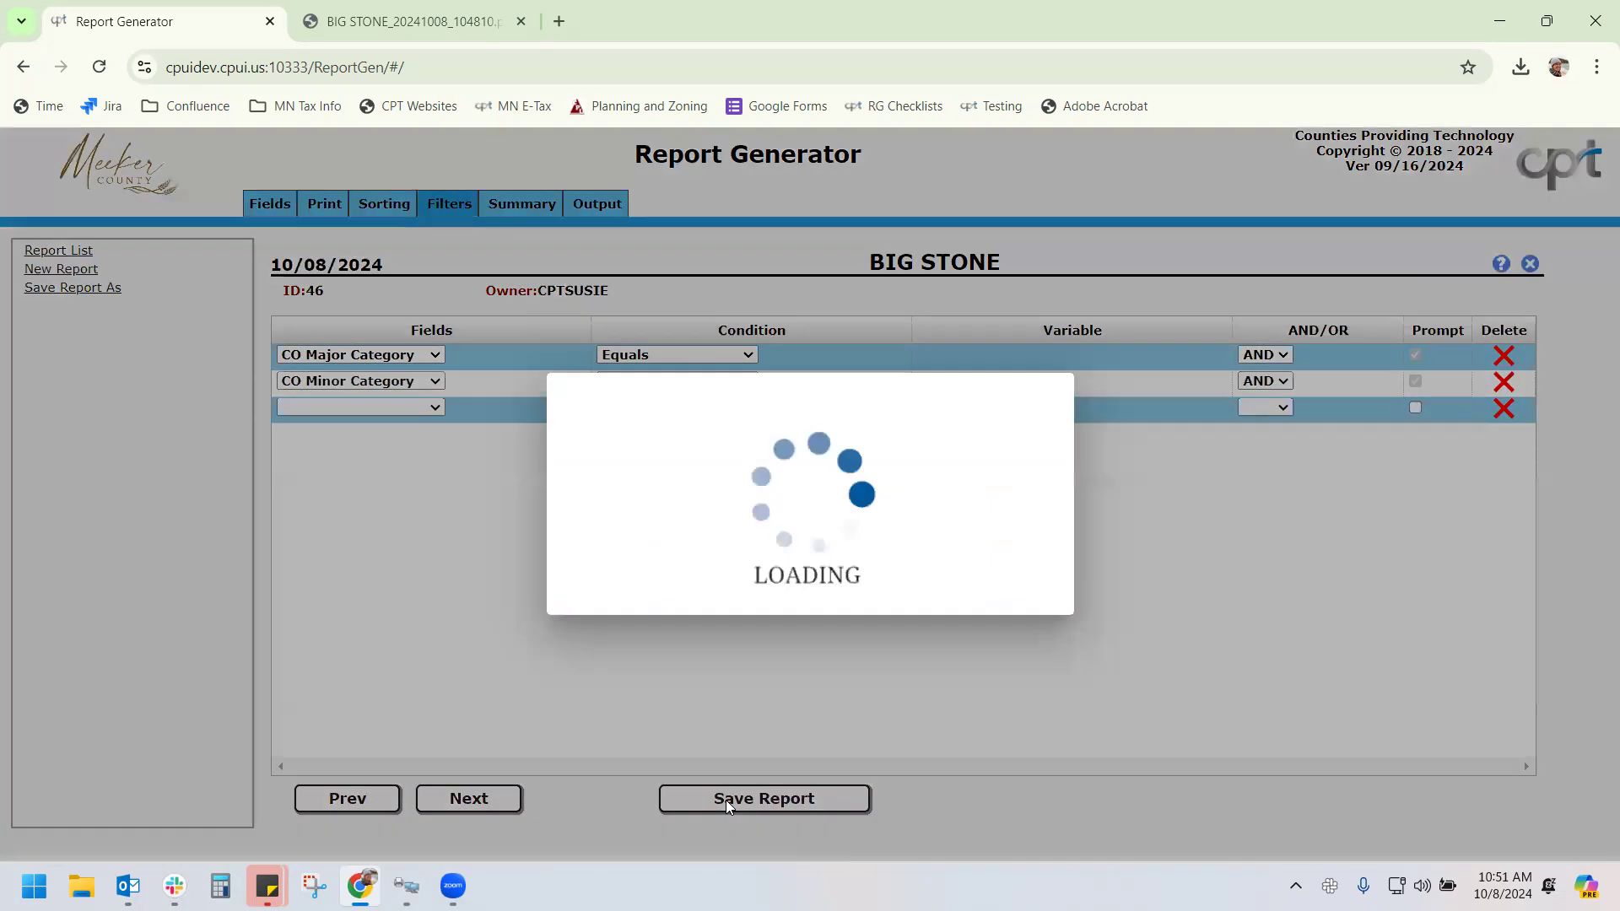
Reopen BIG STONE from the Id-sorted Report List and check its saved filters
left_click(90, 250)
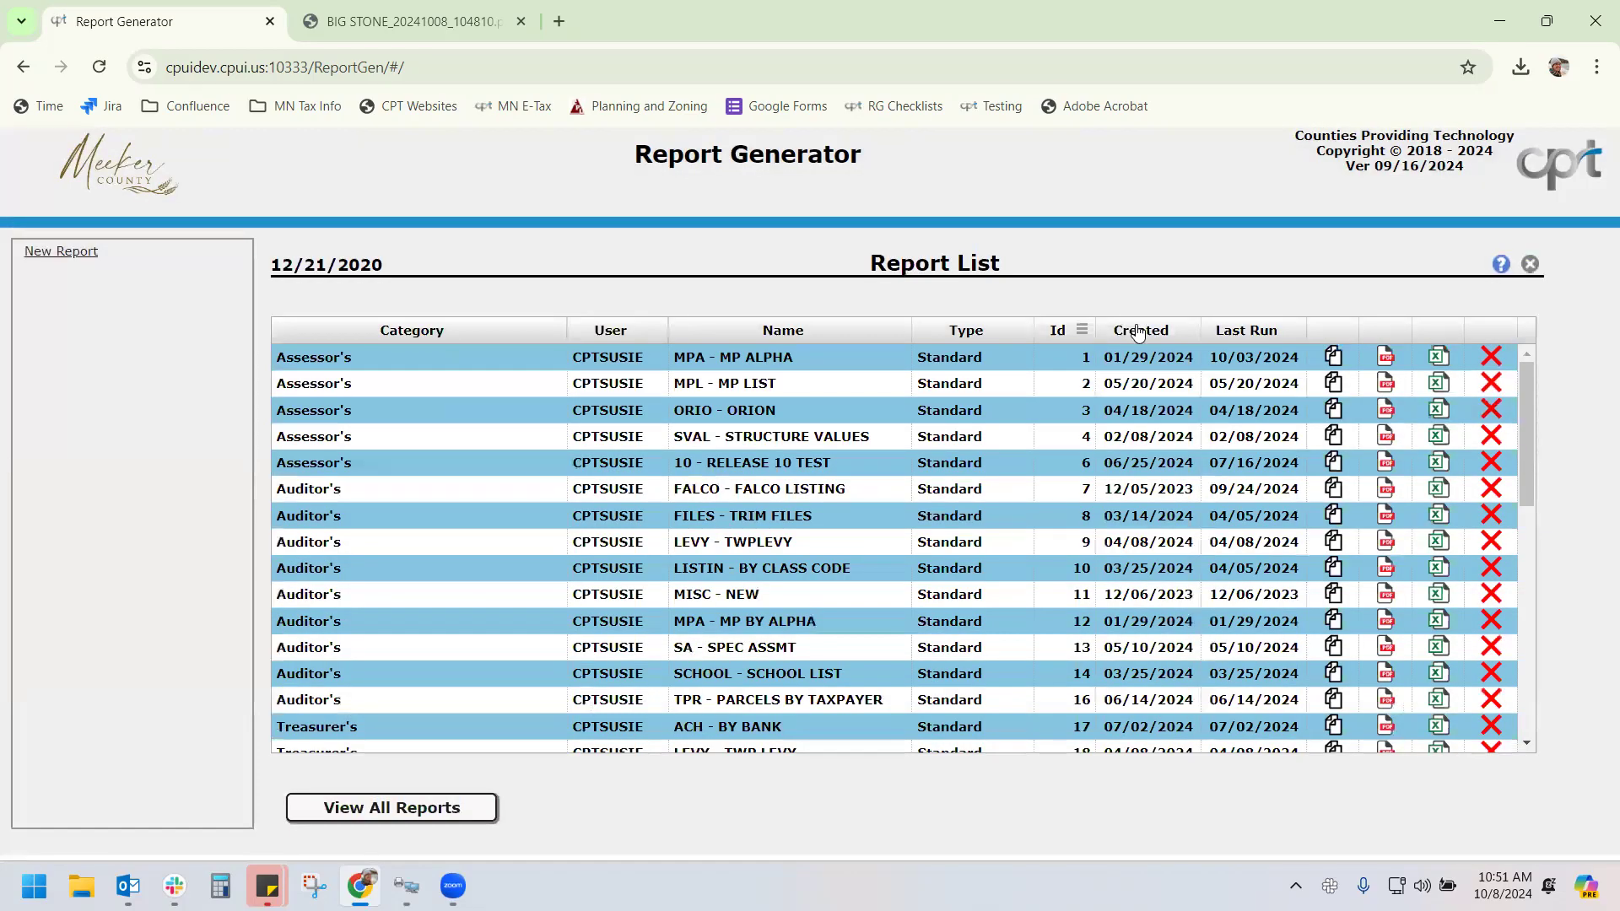
left_click(1068, 331)
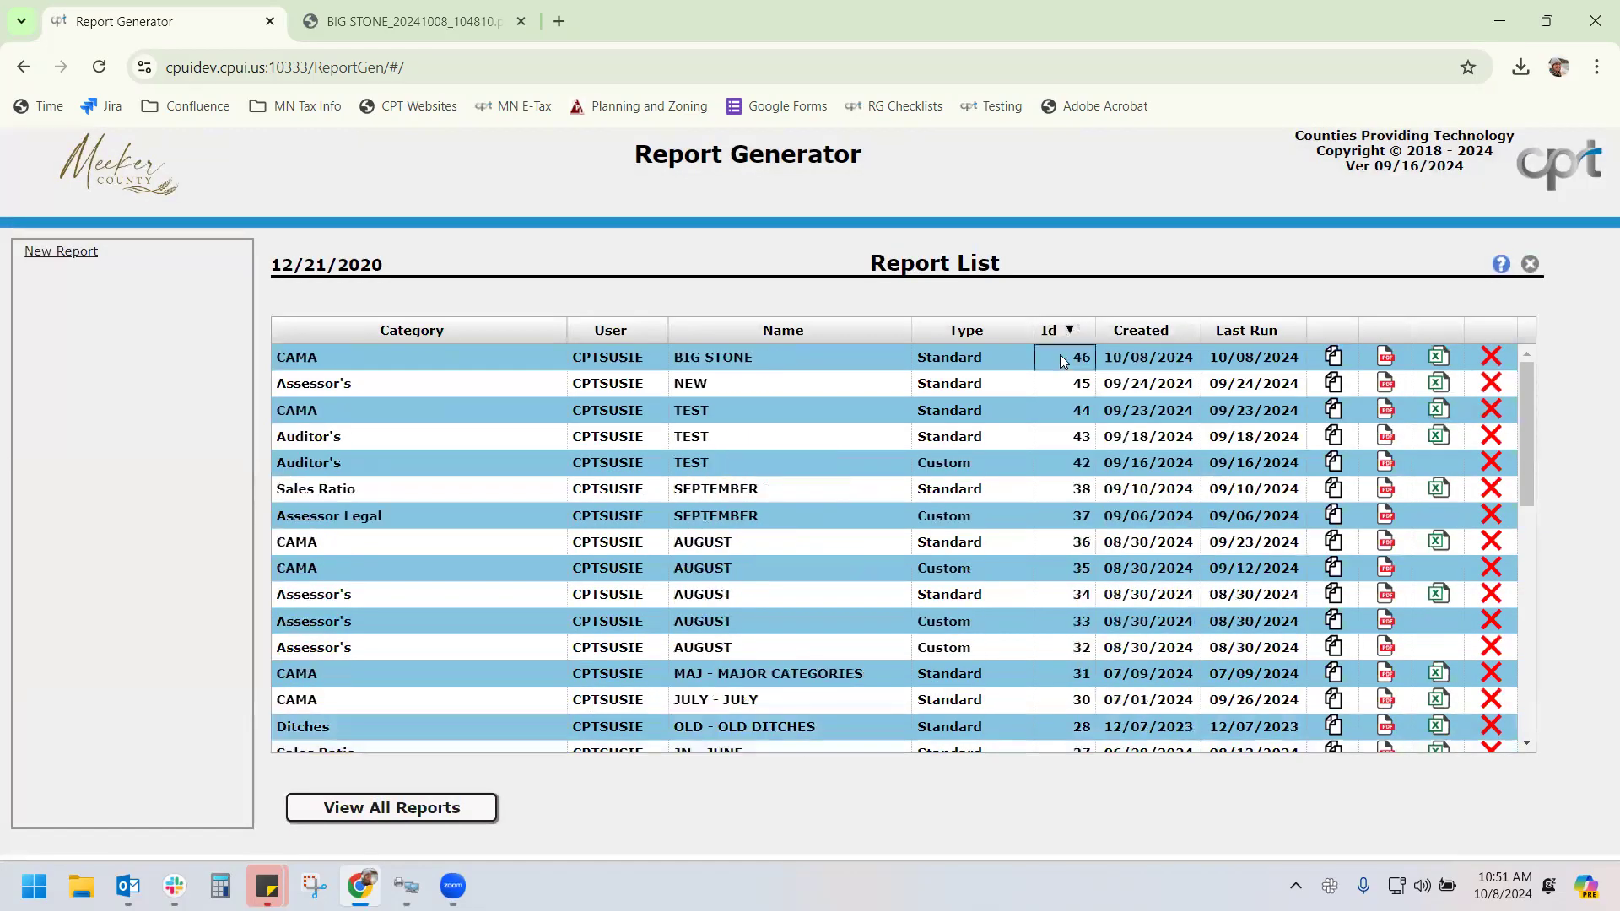
left_click(1059, 355)
left_click(446, 207)
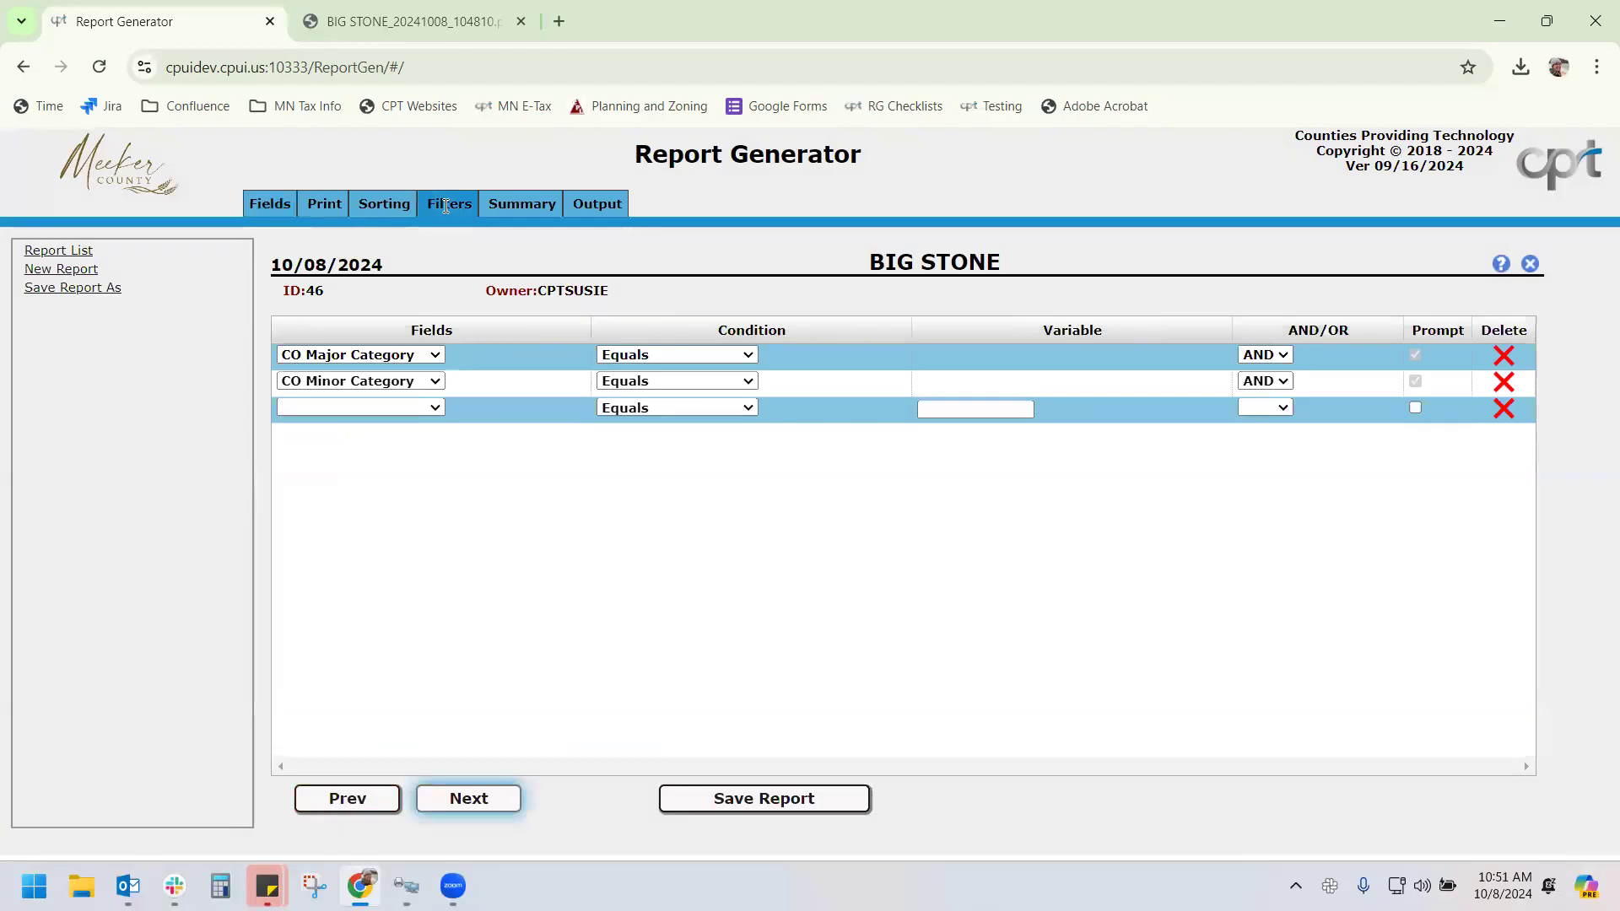
Run the report, confirm the CAMA library, and submit APT LORISE and BANK as CO Major Category values
left_click(586, 207)
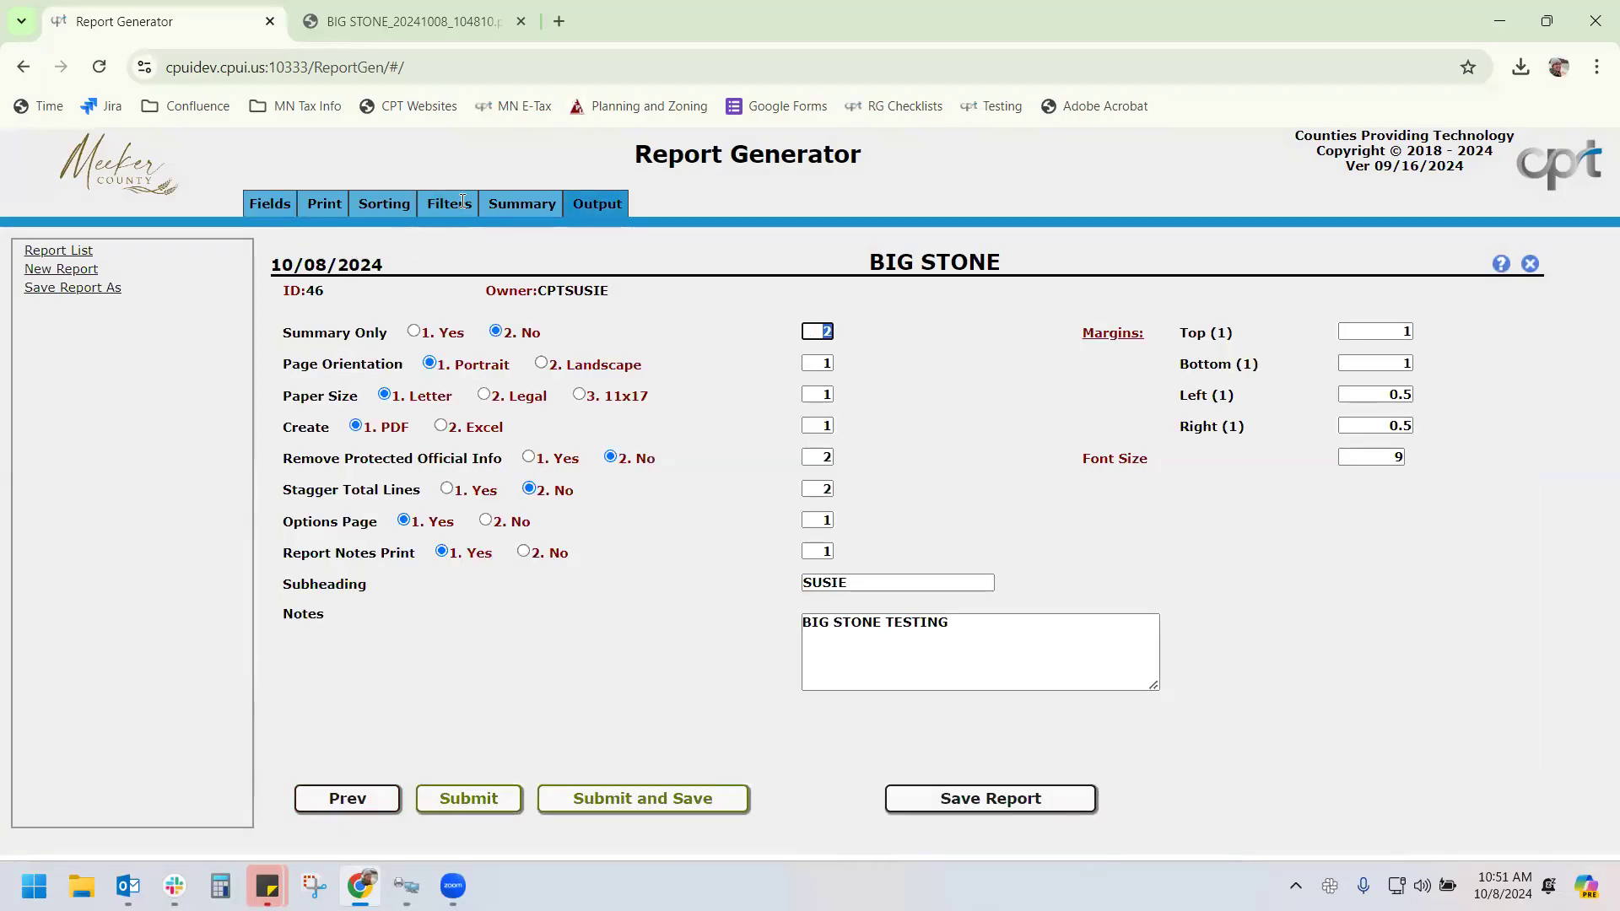
left_click(459, 201)
left_click(596, 201)
left_click(616, 798)
left_click(822, 544)
left_click(682, 356)
left_click(683, 416)
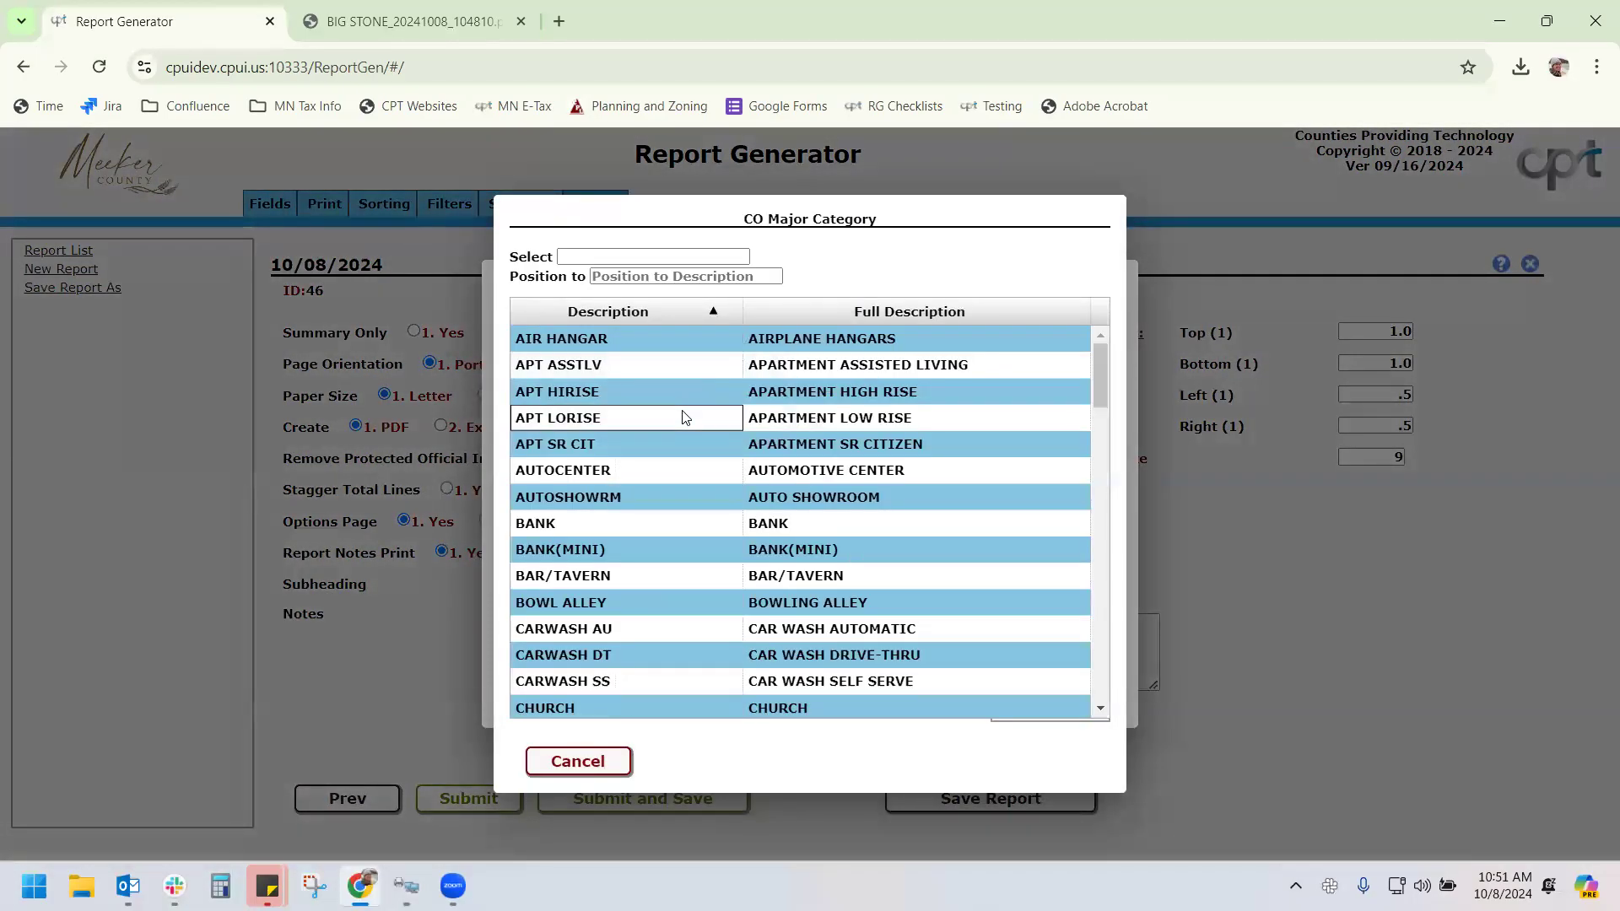
left_click(682, 393)
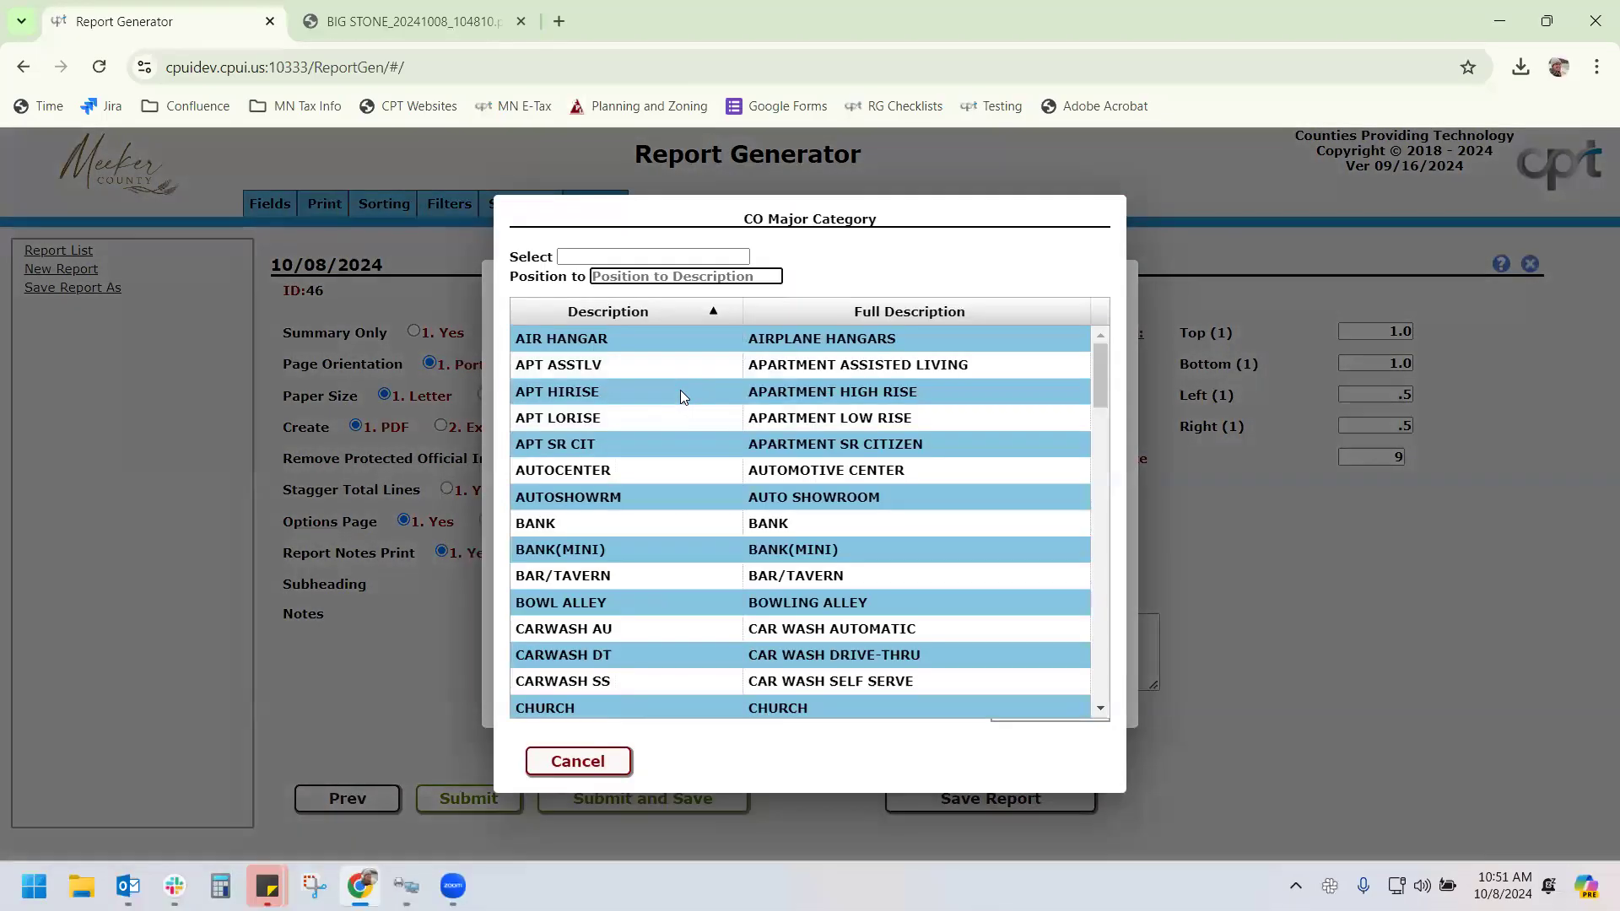
left_click(704, 523)
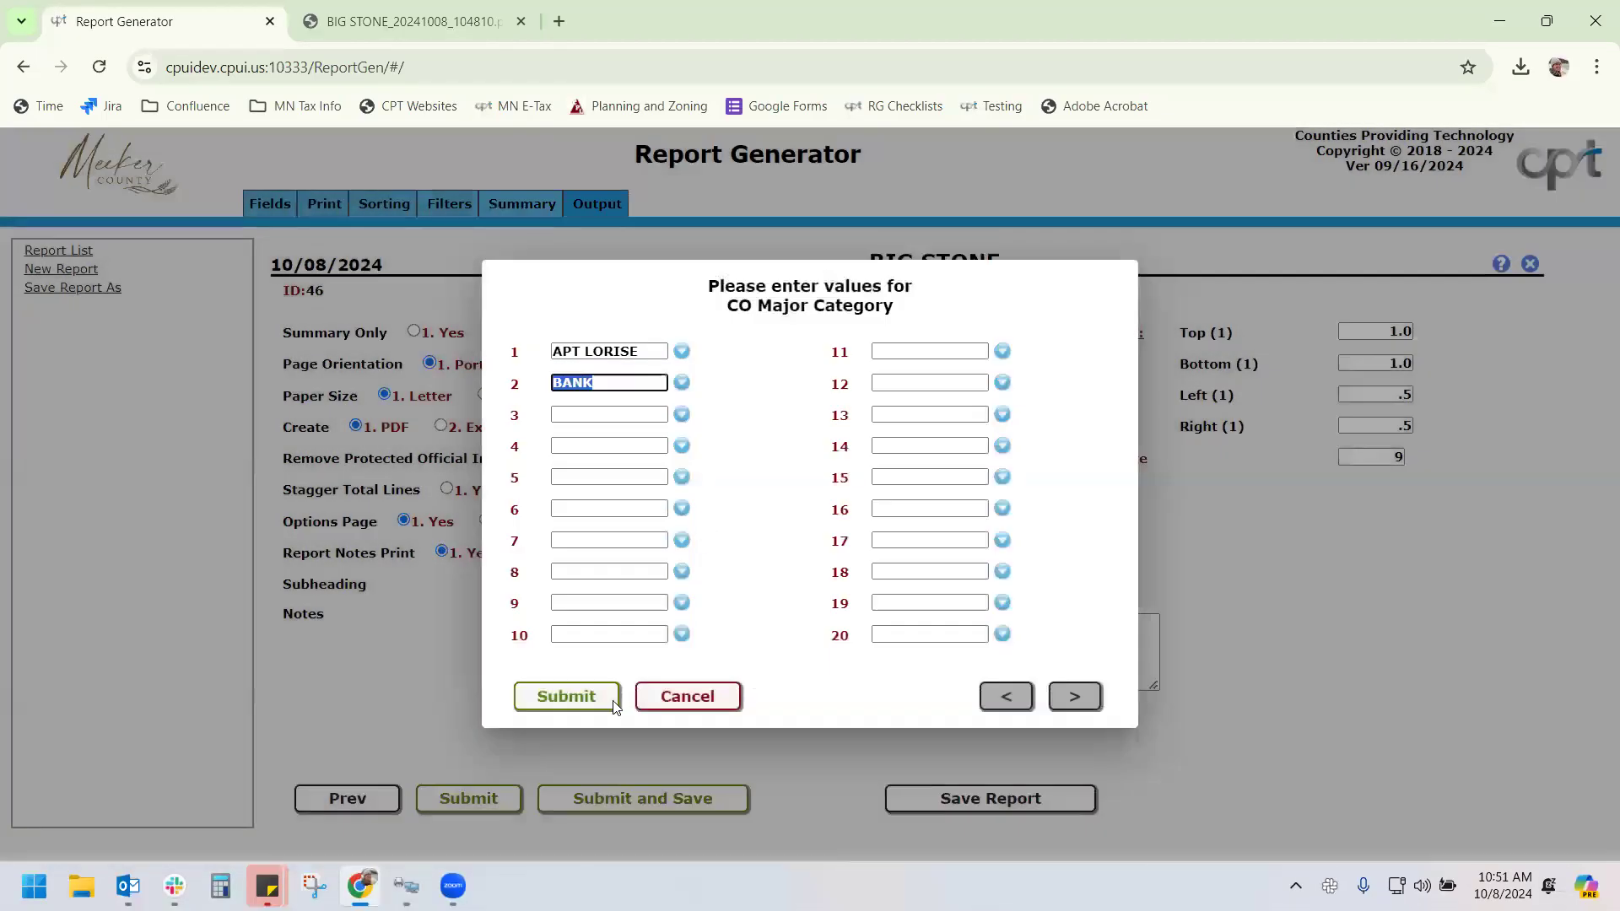
left_click(562, 697)
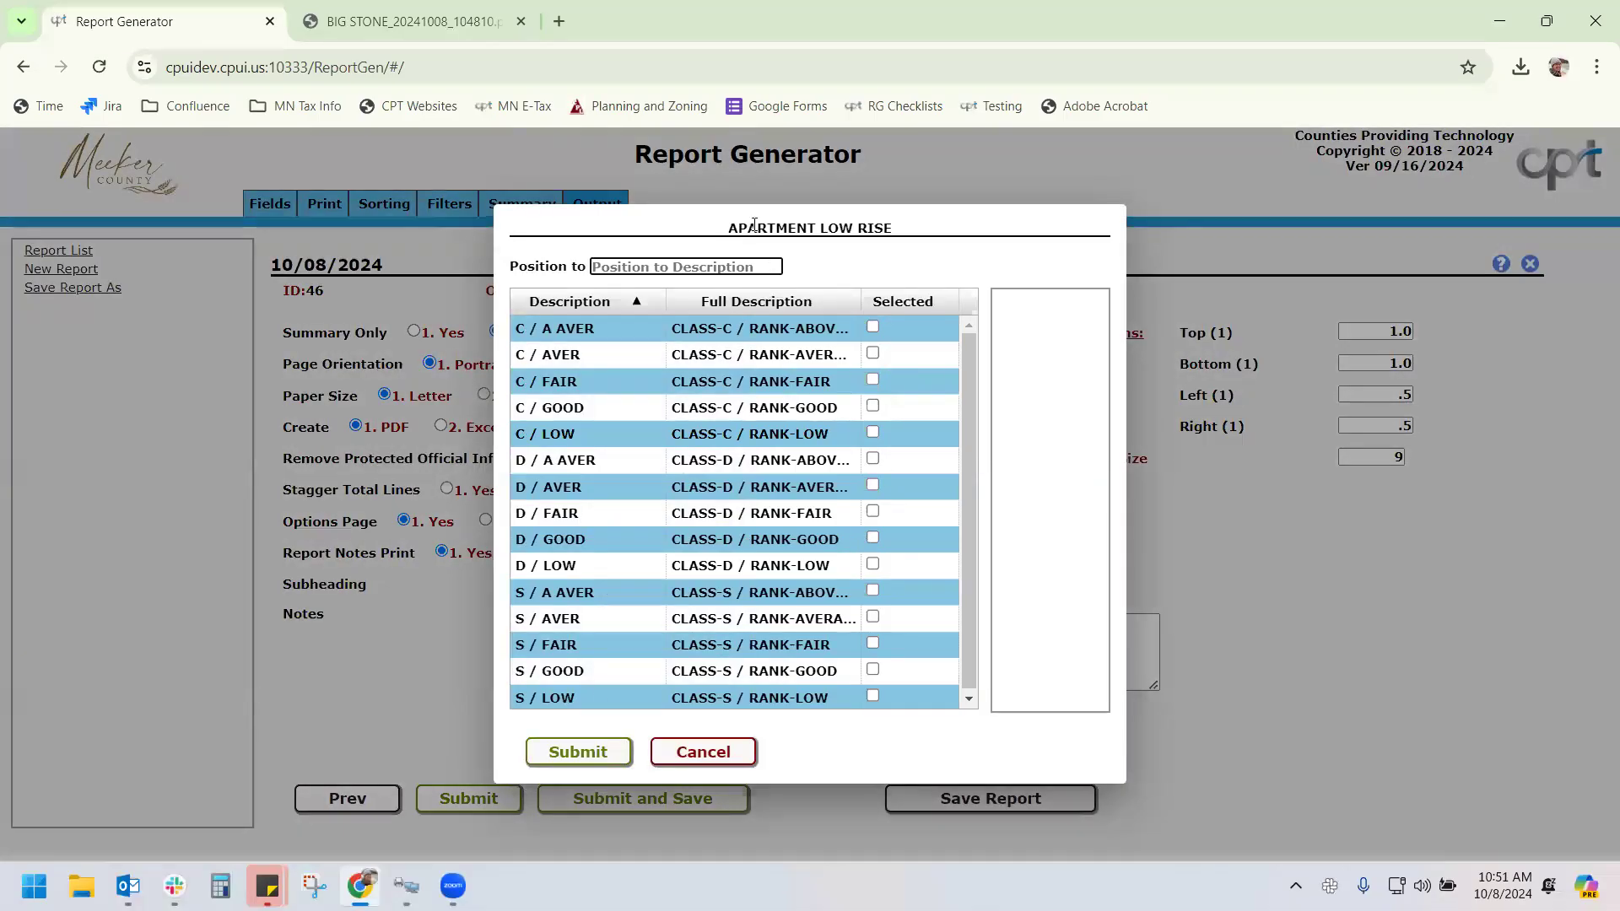
Pick C / A AVER, C / AVER for apartment low rise and D / A AVER, D / AVER for bank
left_click(873, 327)
left_click(873, 354)
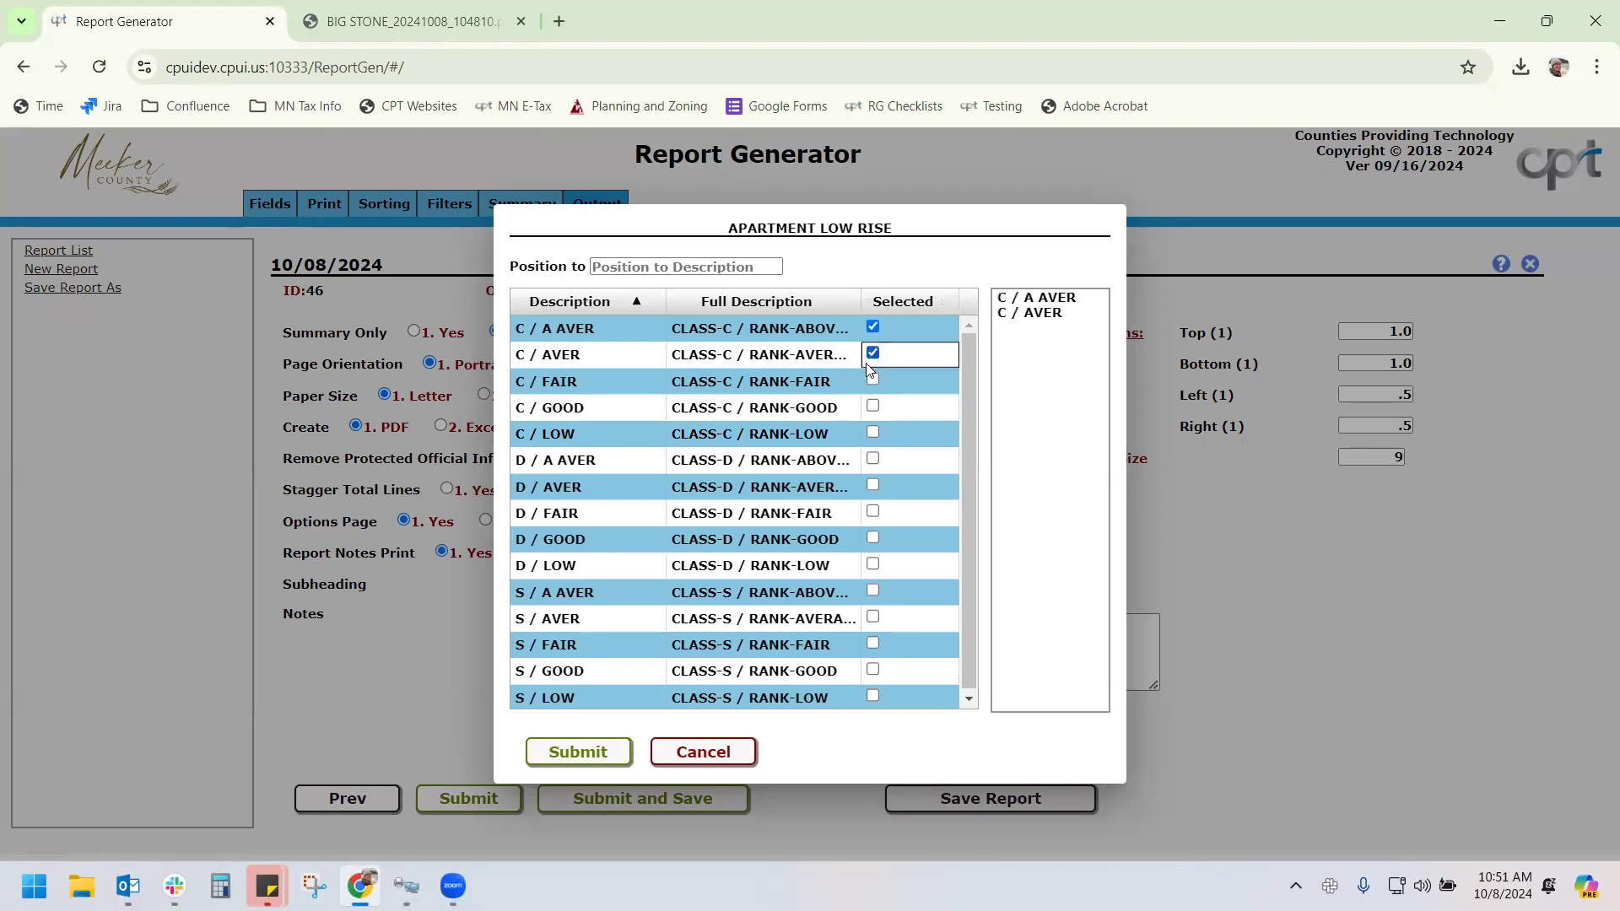
left_click(618, 753)
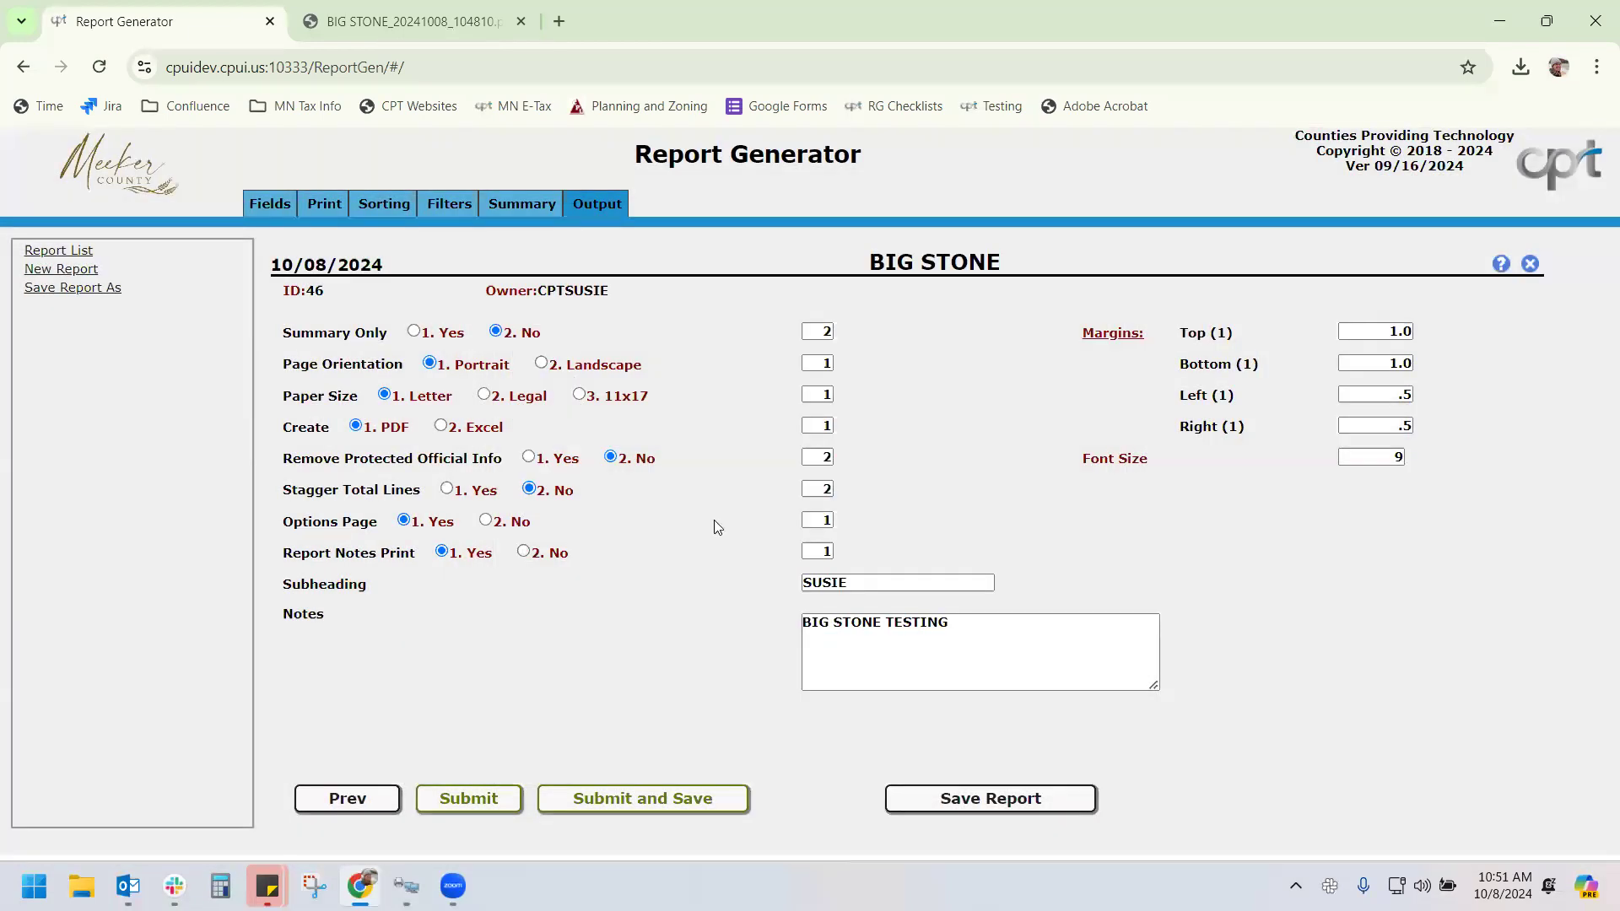
scroll(910, 422, "down", 3)
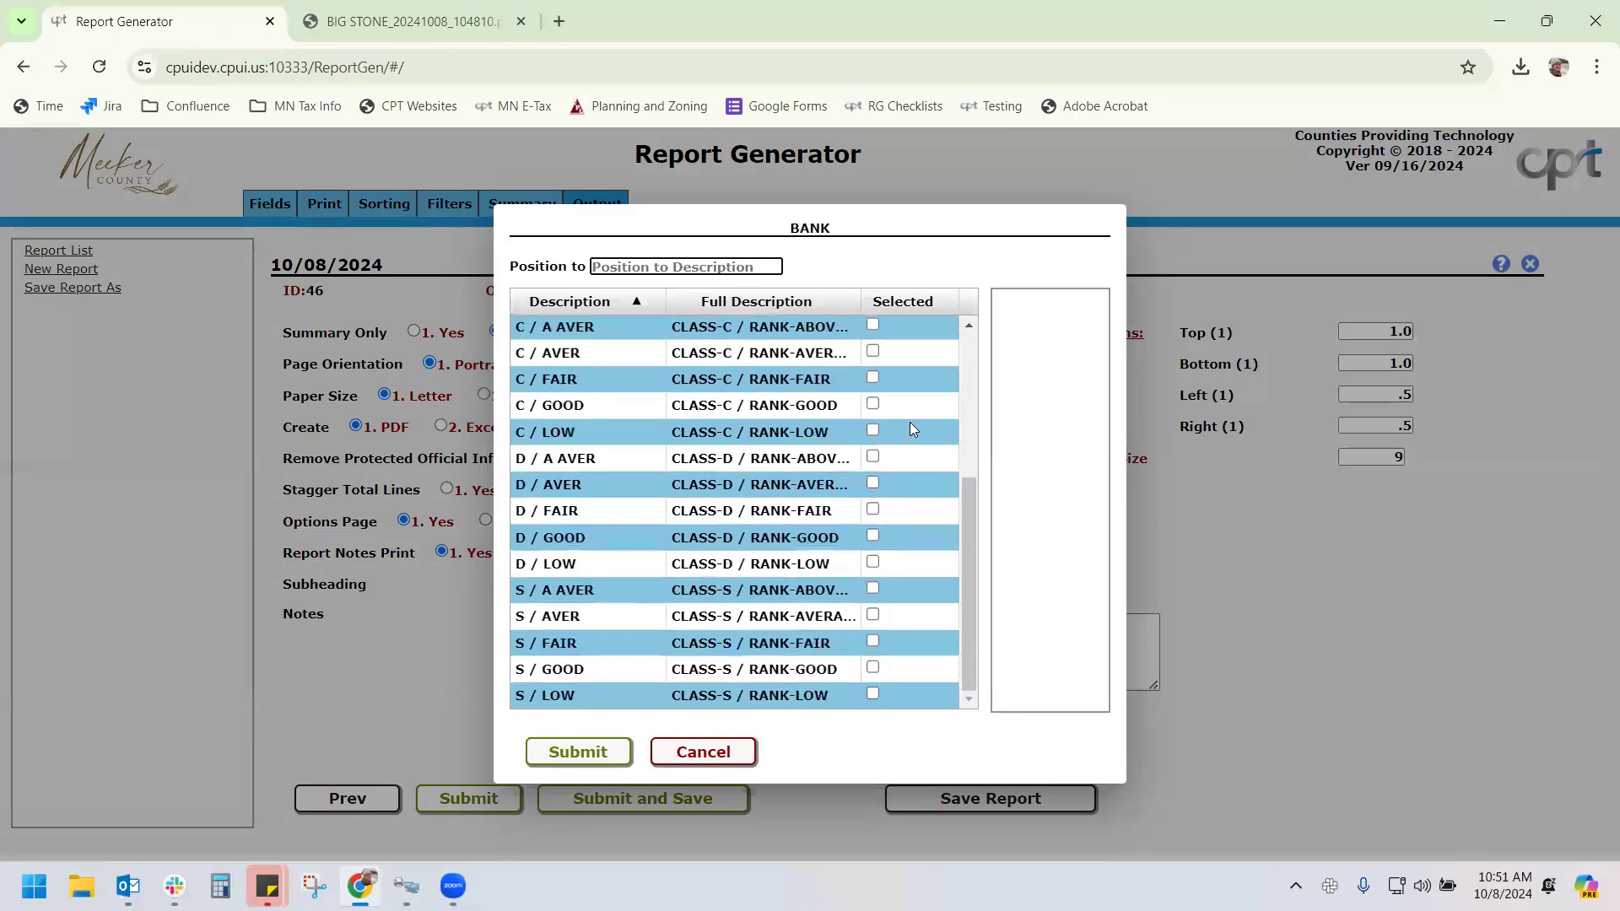
left_click(872, 458)
left_click(873, 482)
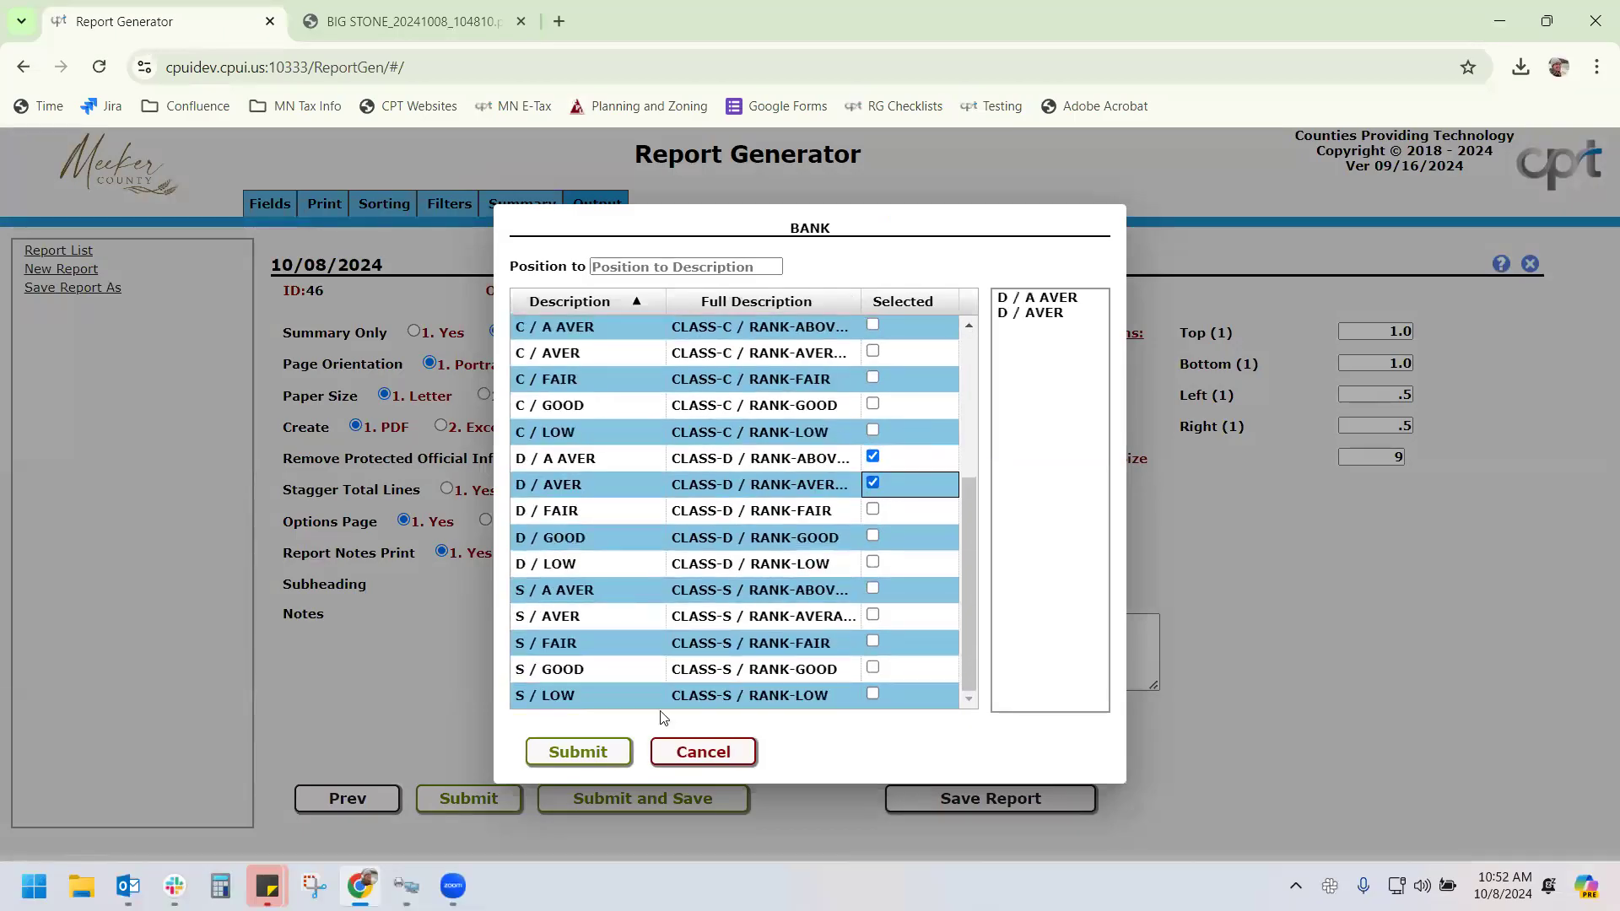
left_click(584, 751)
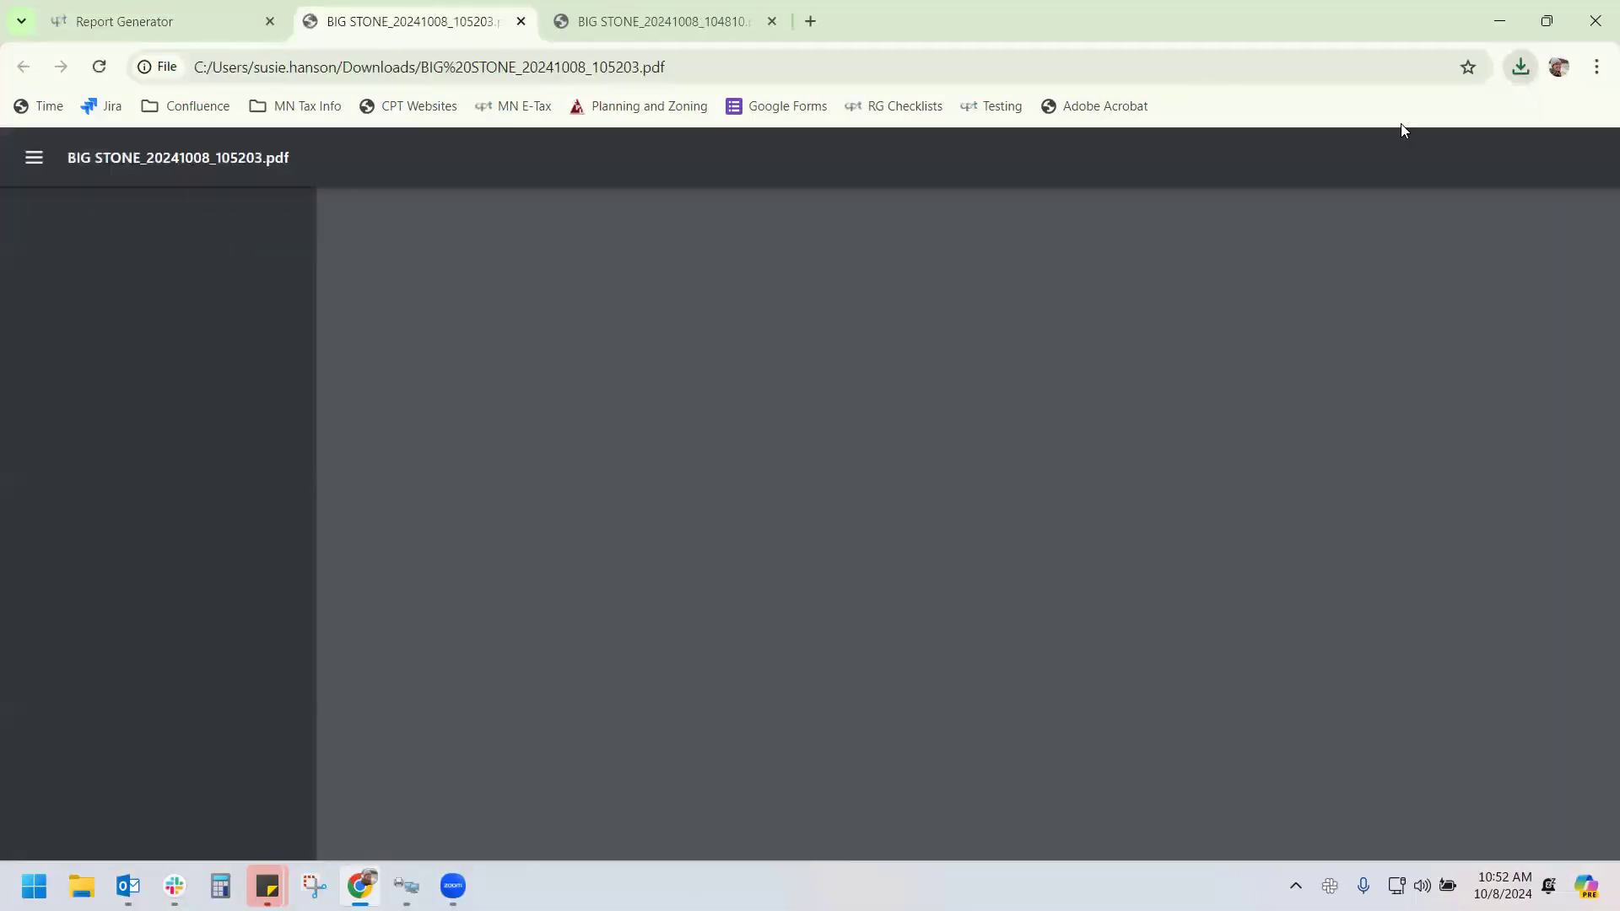
Scroll through pages 2–4 of the BIG STONE PDF, then go back to the Report Generator tab
scroll(1084, 477, "down", 10)
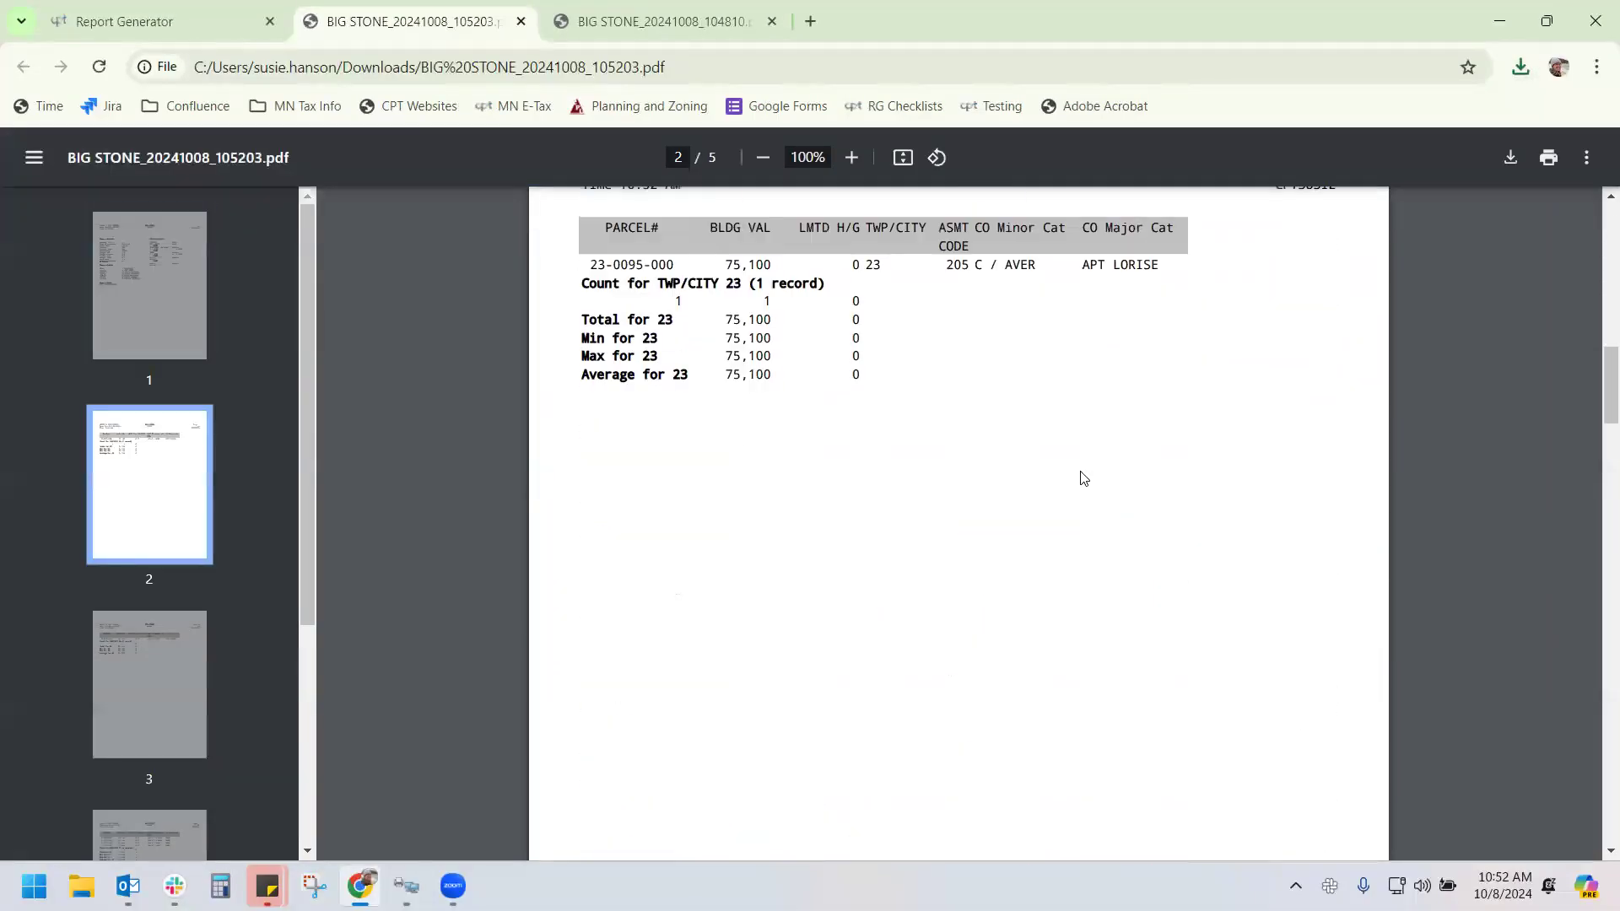
scroll(1074, 470, "down", 10)
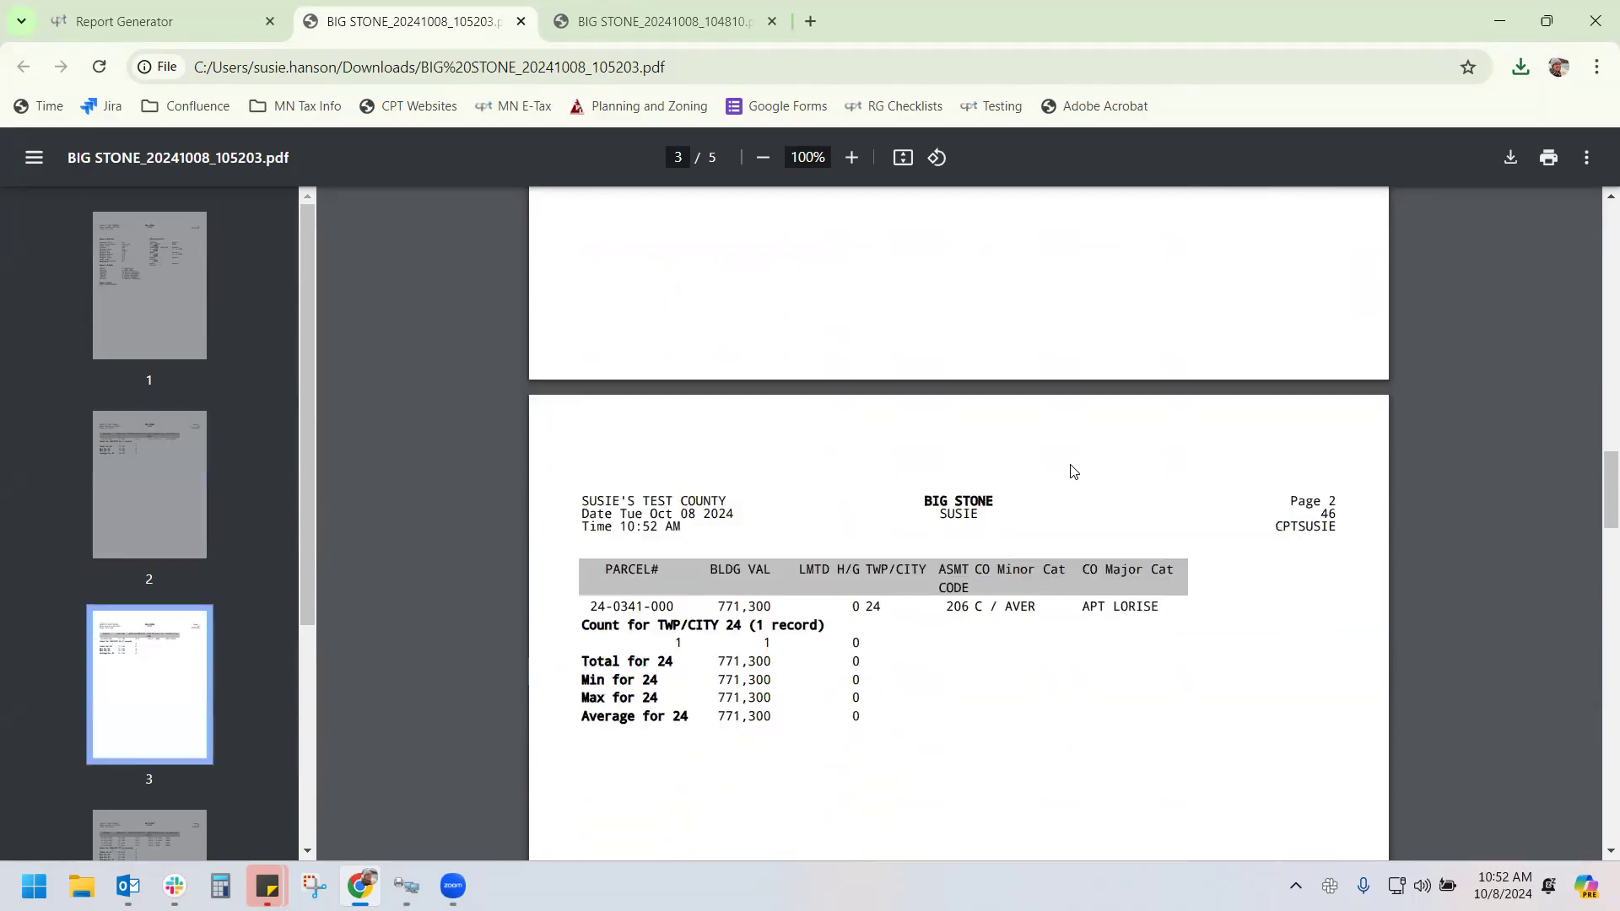
scroll(1072, 469, "down", 10)
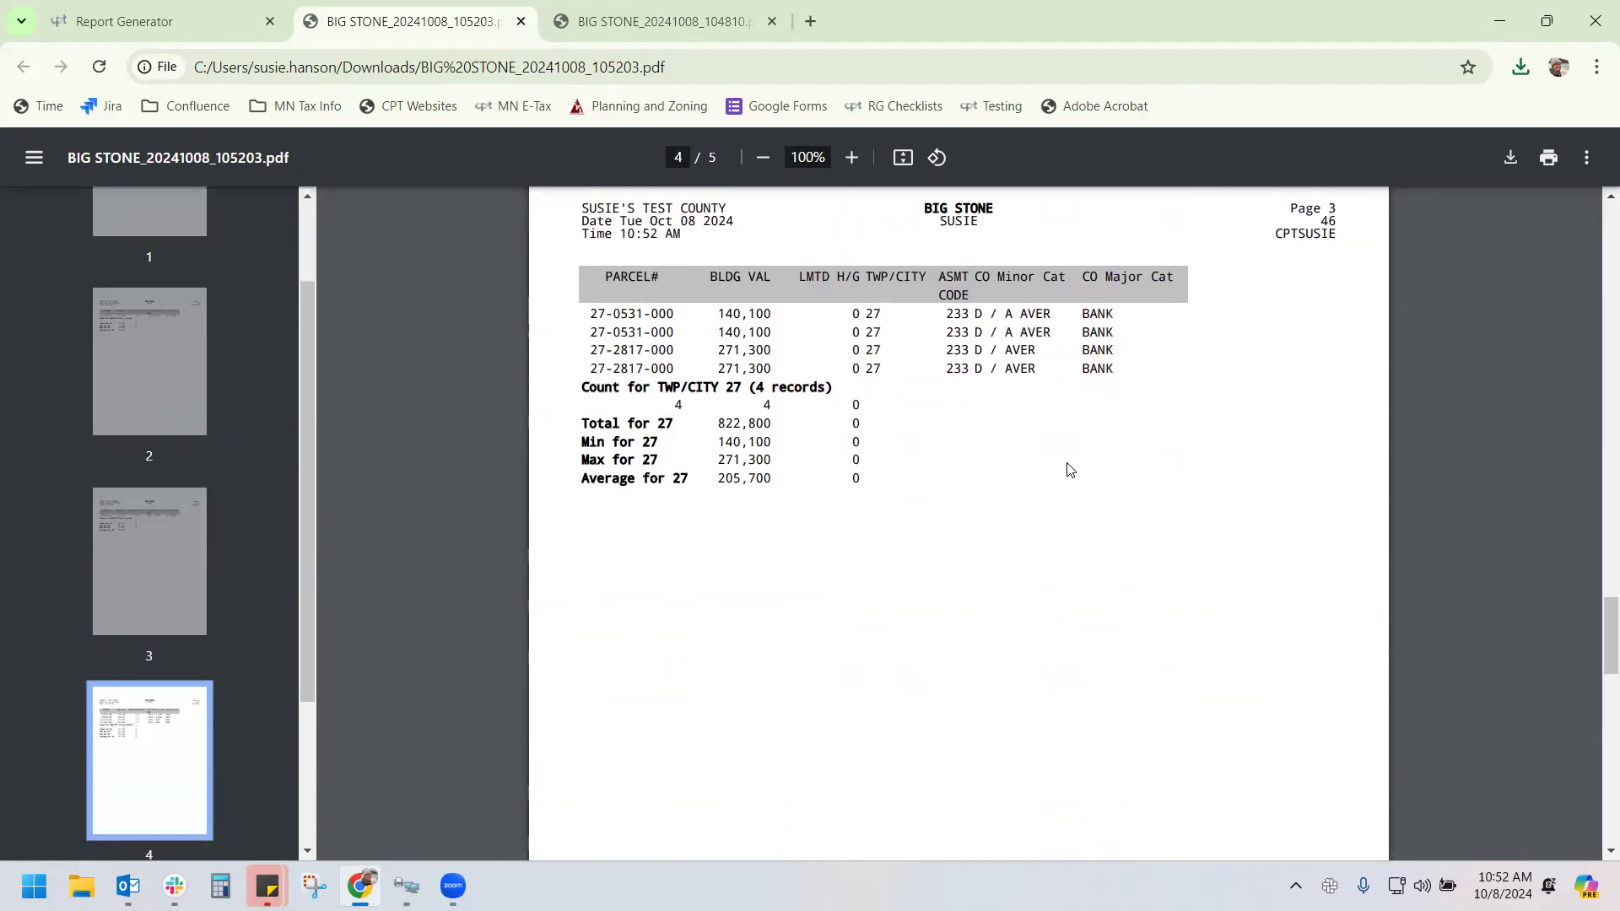
scroll(1068, 470, "down", 10)
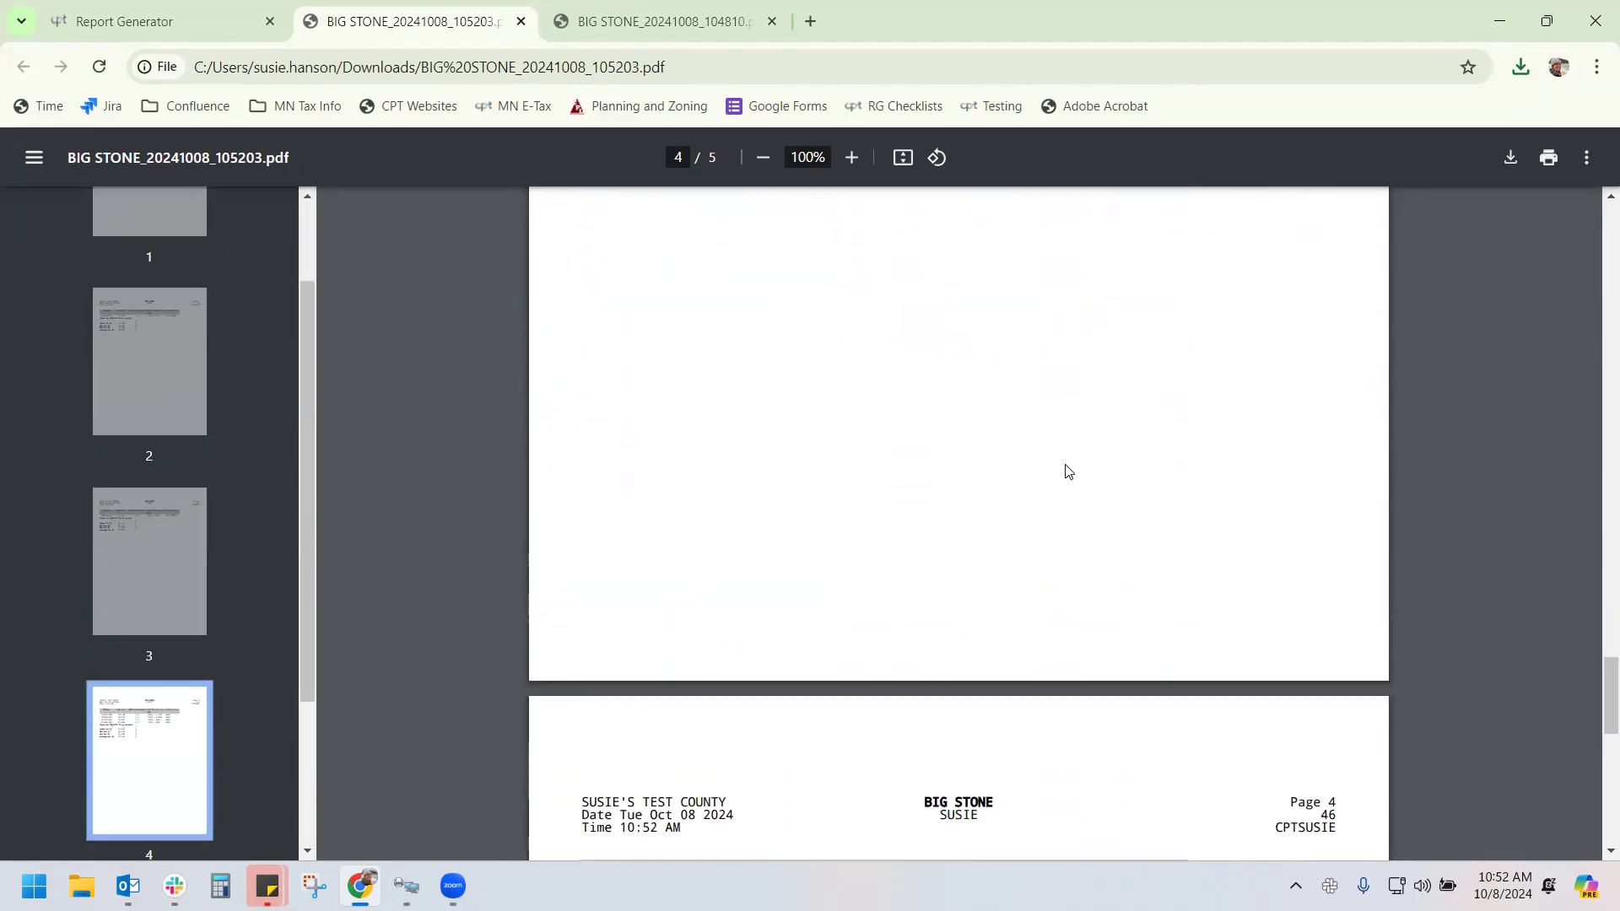
left_click(187, 14)
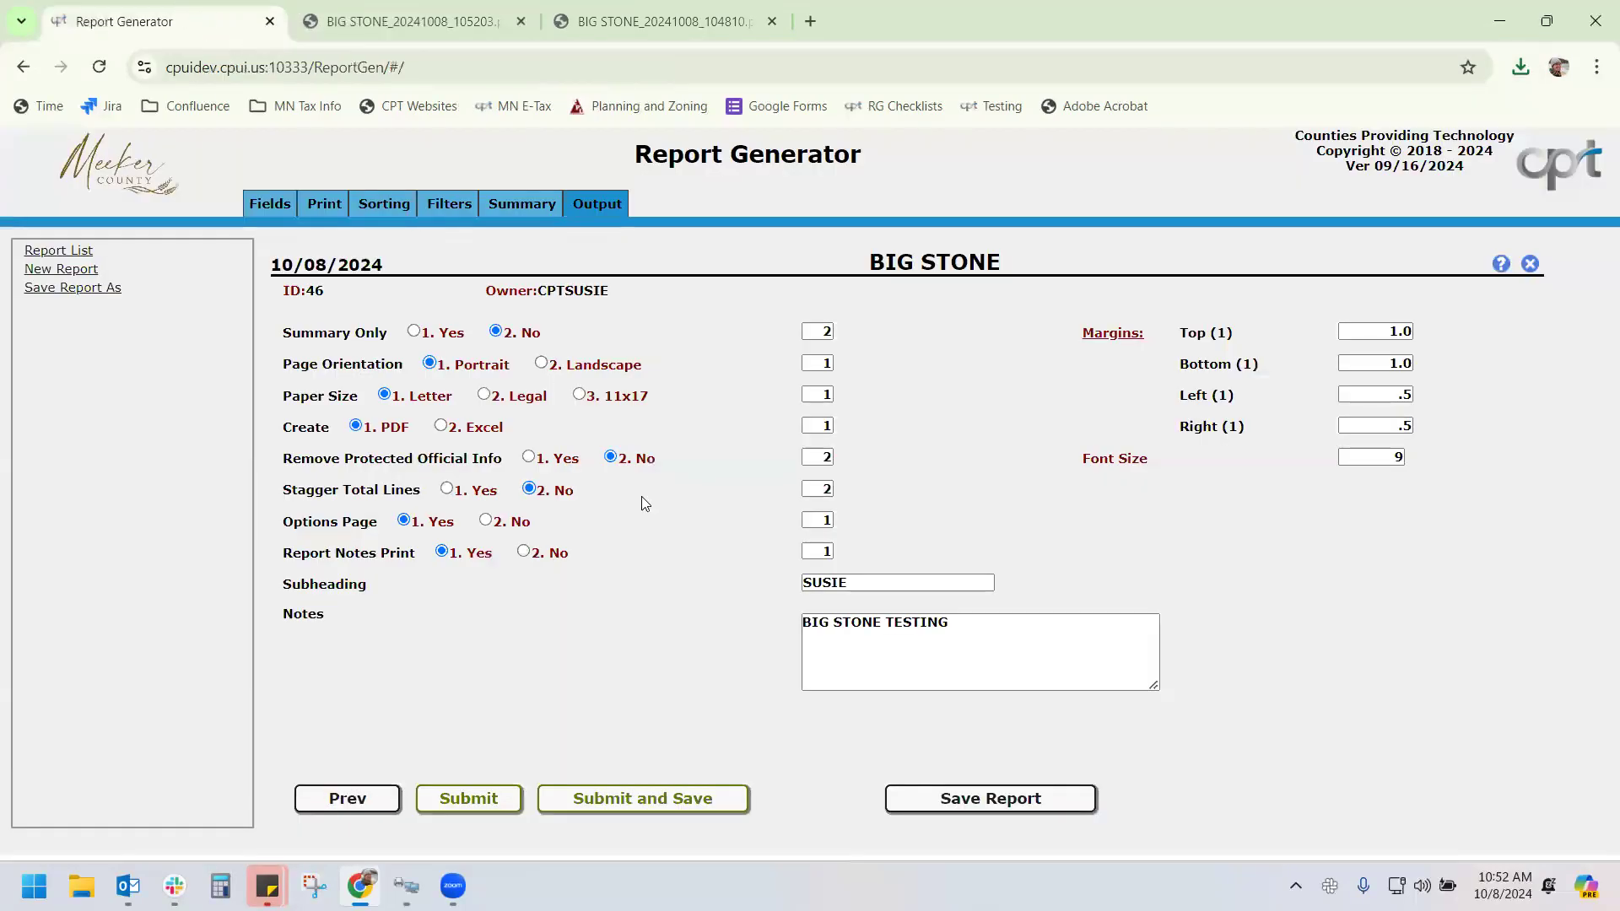
Start Submit and Save, confirm the CAMA library, cancel the CO Major Category prompt, then open Filters
left_click(597, 805)
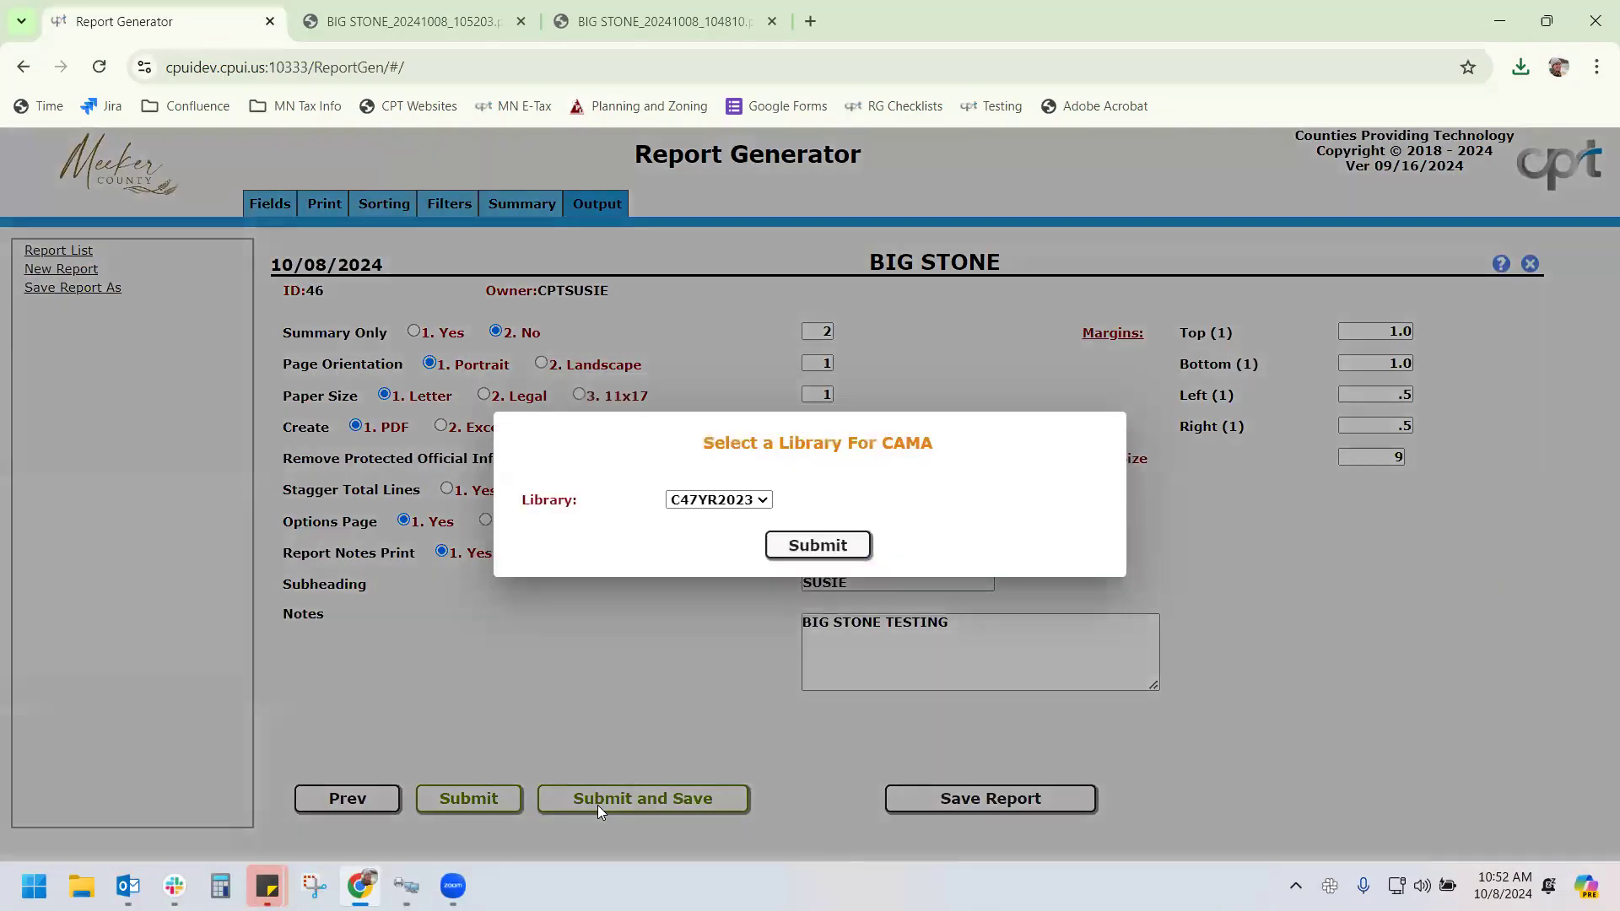
left_click(835, 544)
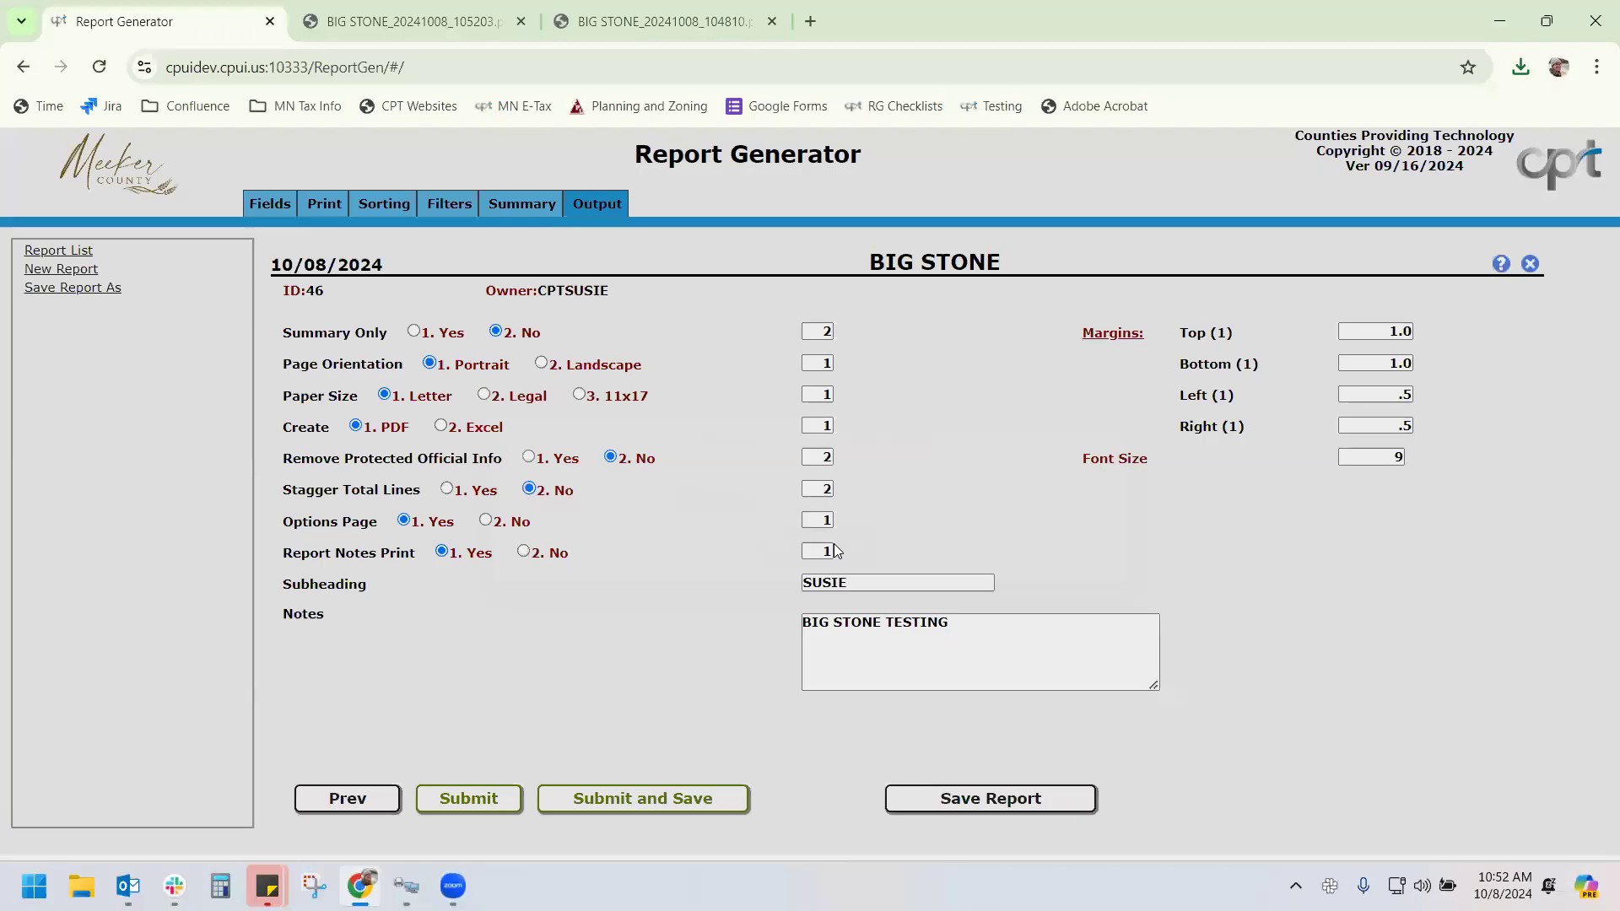
left_click(682, 693)
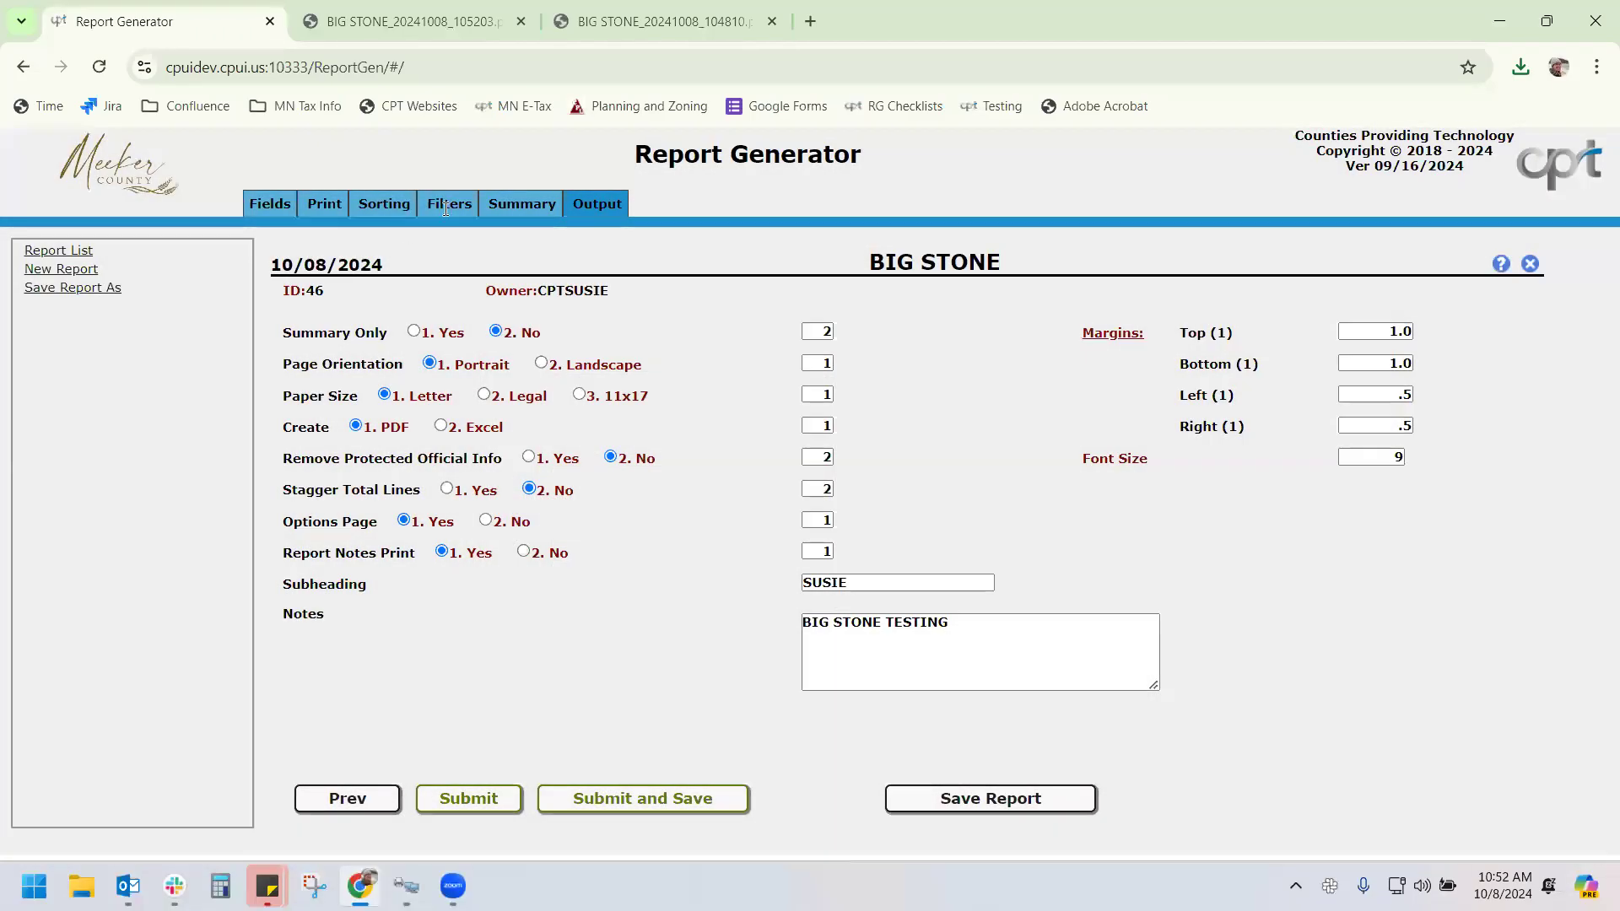
left_click(446, 209)
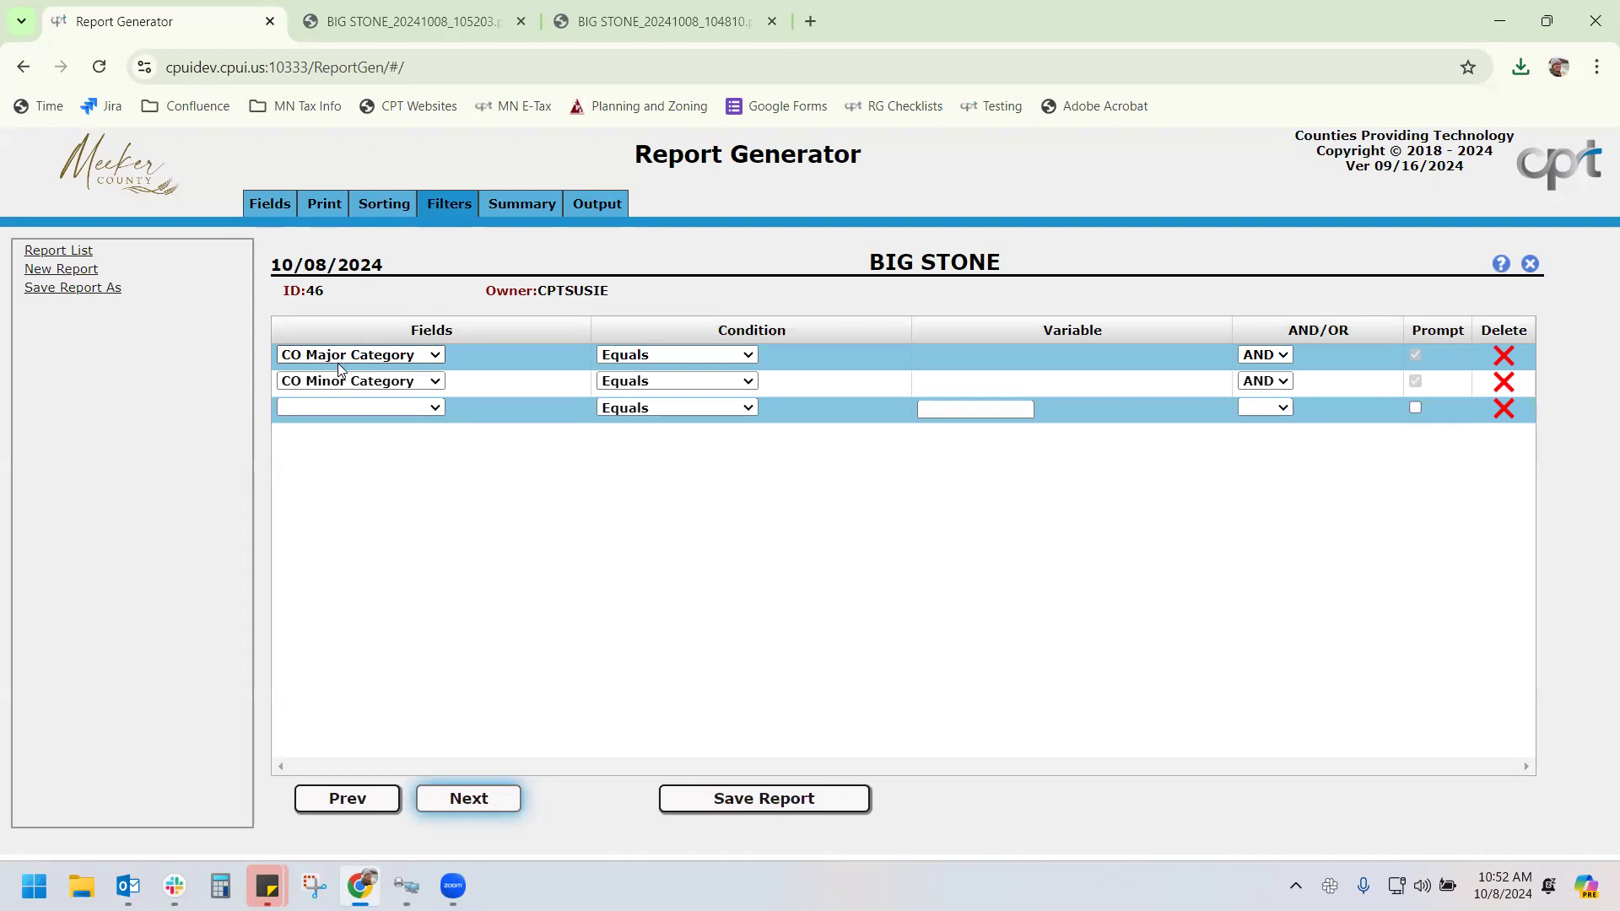
Rerun from Output with APT LORISE and BANK, cancelling the apartment low rise rank prompt
left_click(588, 202)
left_click(625, 796)
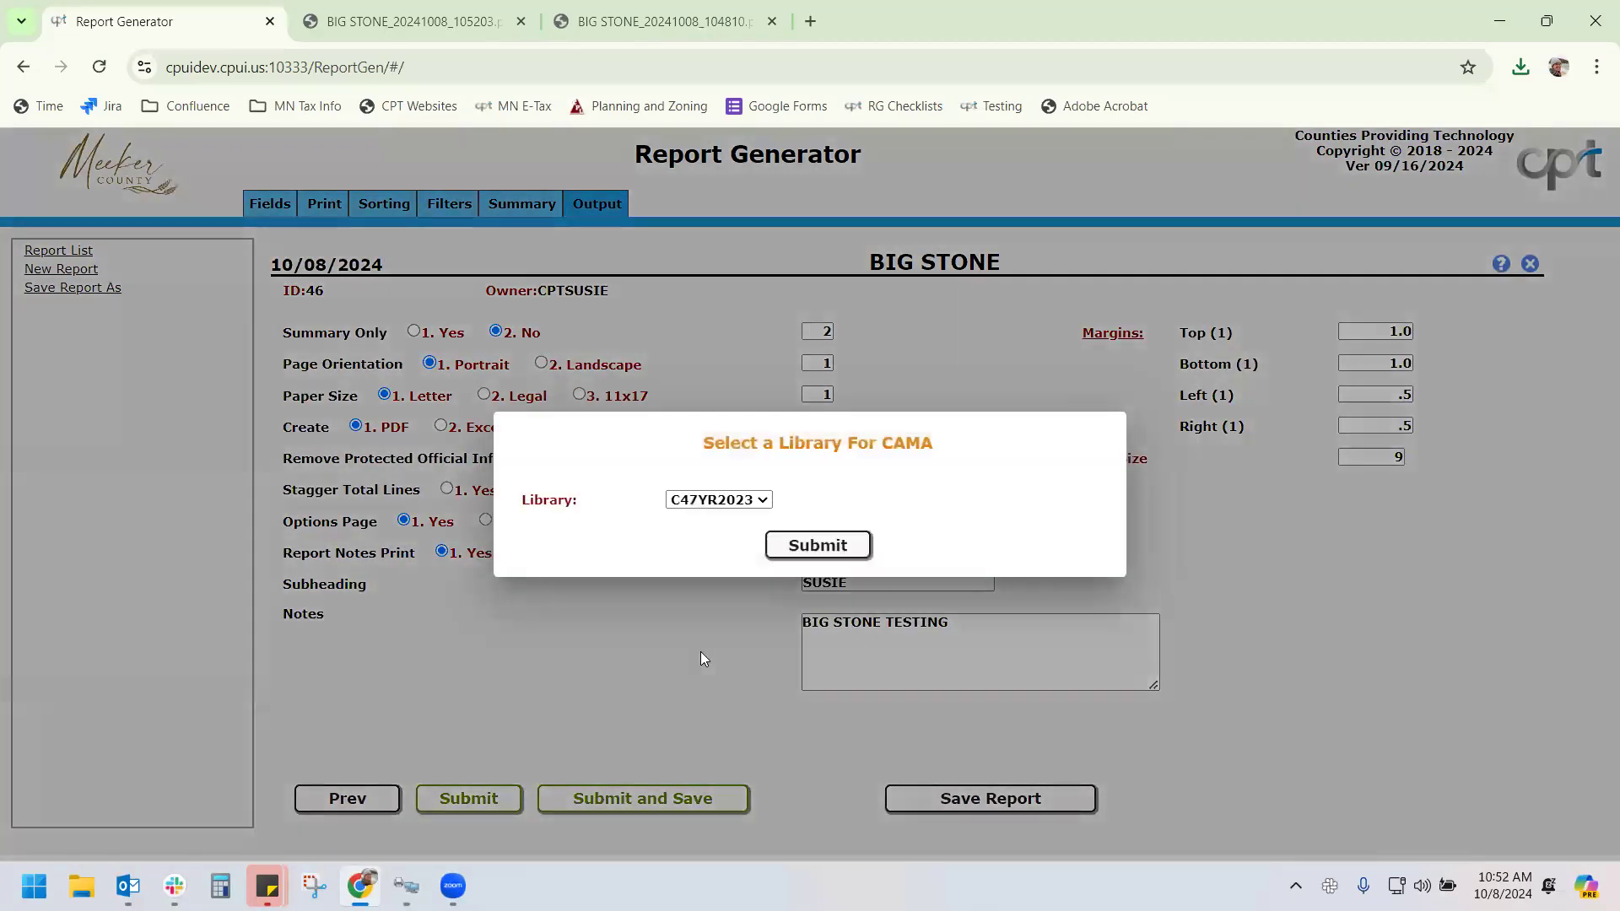
left_click(809, 547)
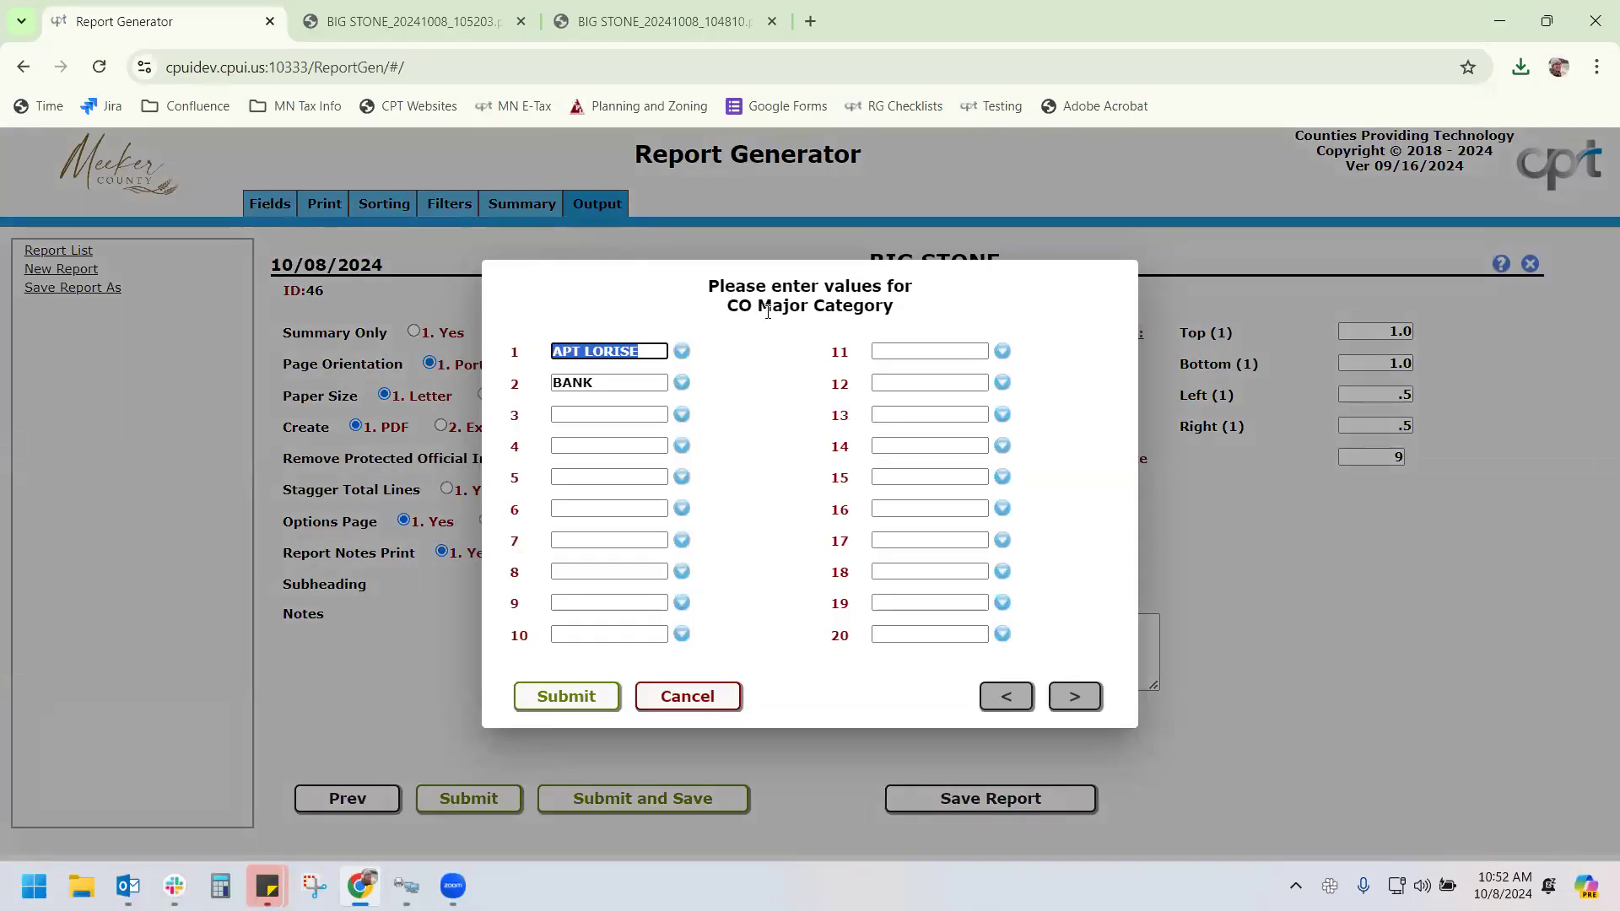
left_click(578, 697)
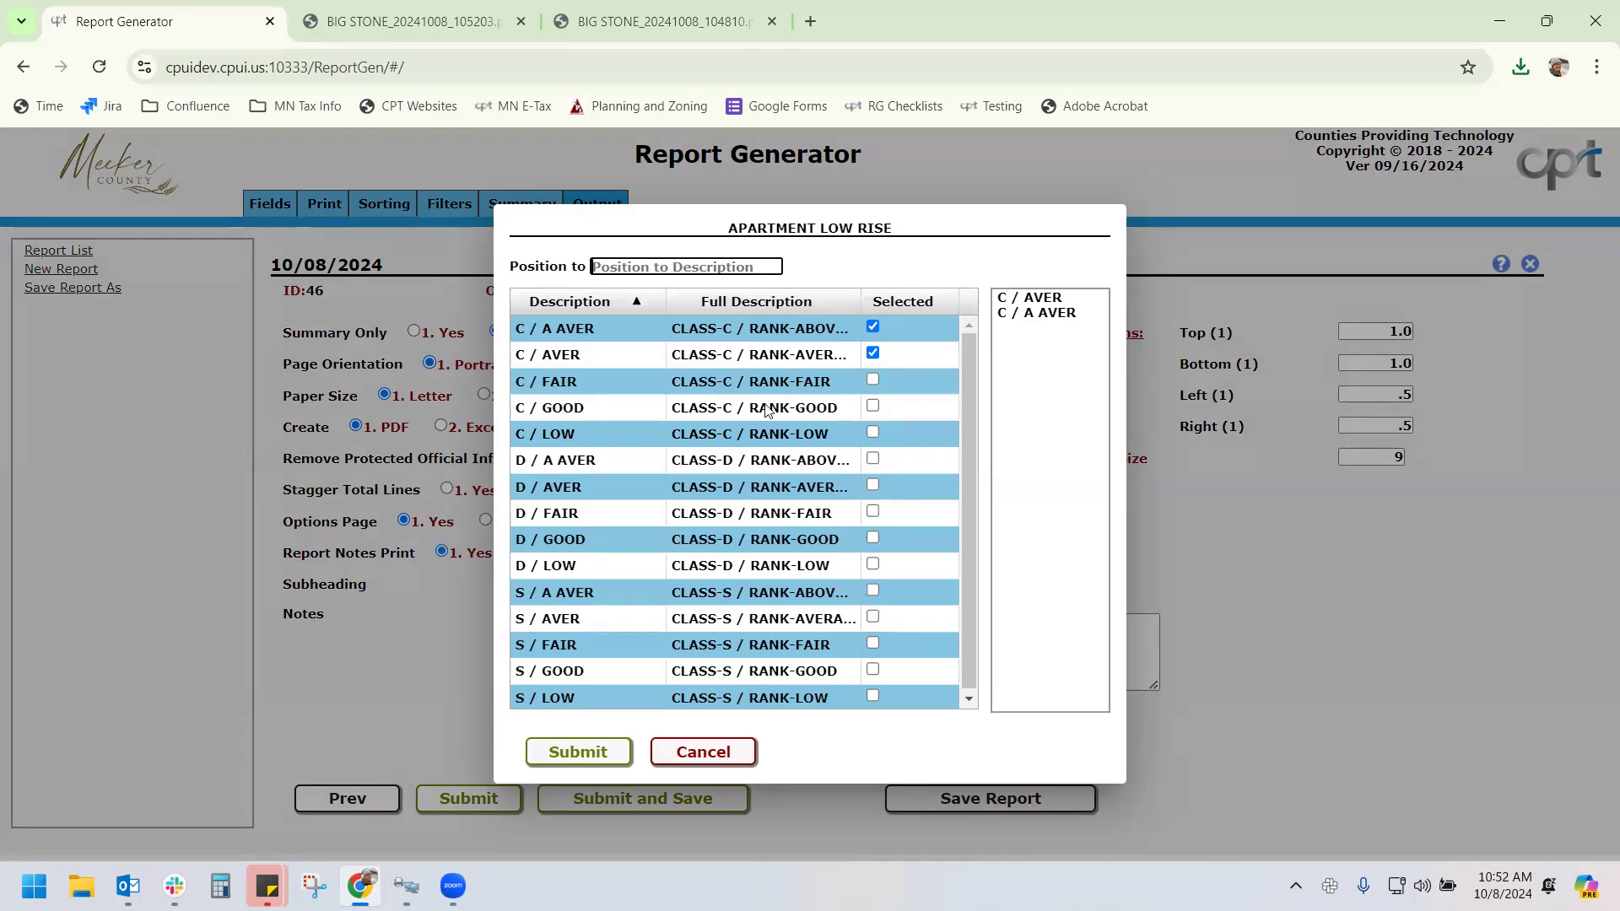
left_click(725, 753)
Rerun BIG STONE accepting library, categories and ranks, then close the two older PDF tabs
left_click(633, 798)
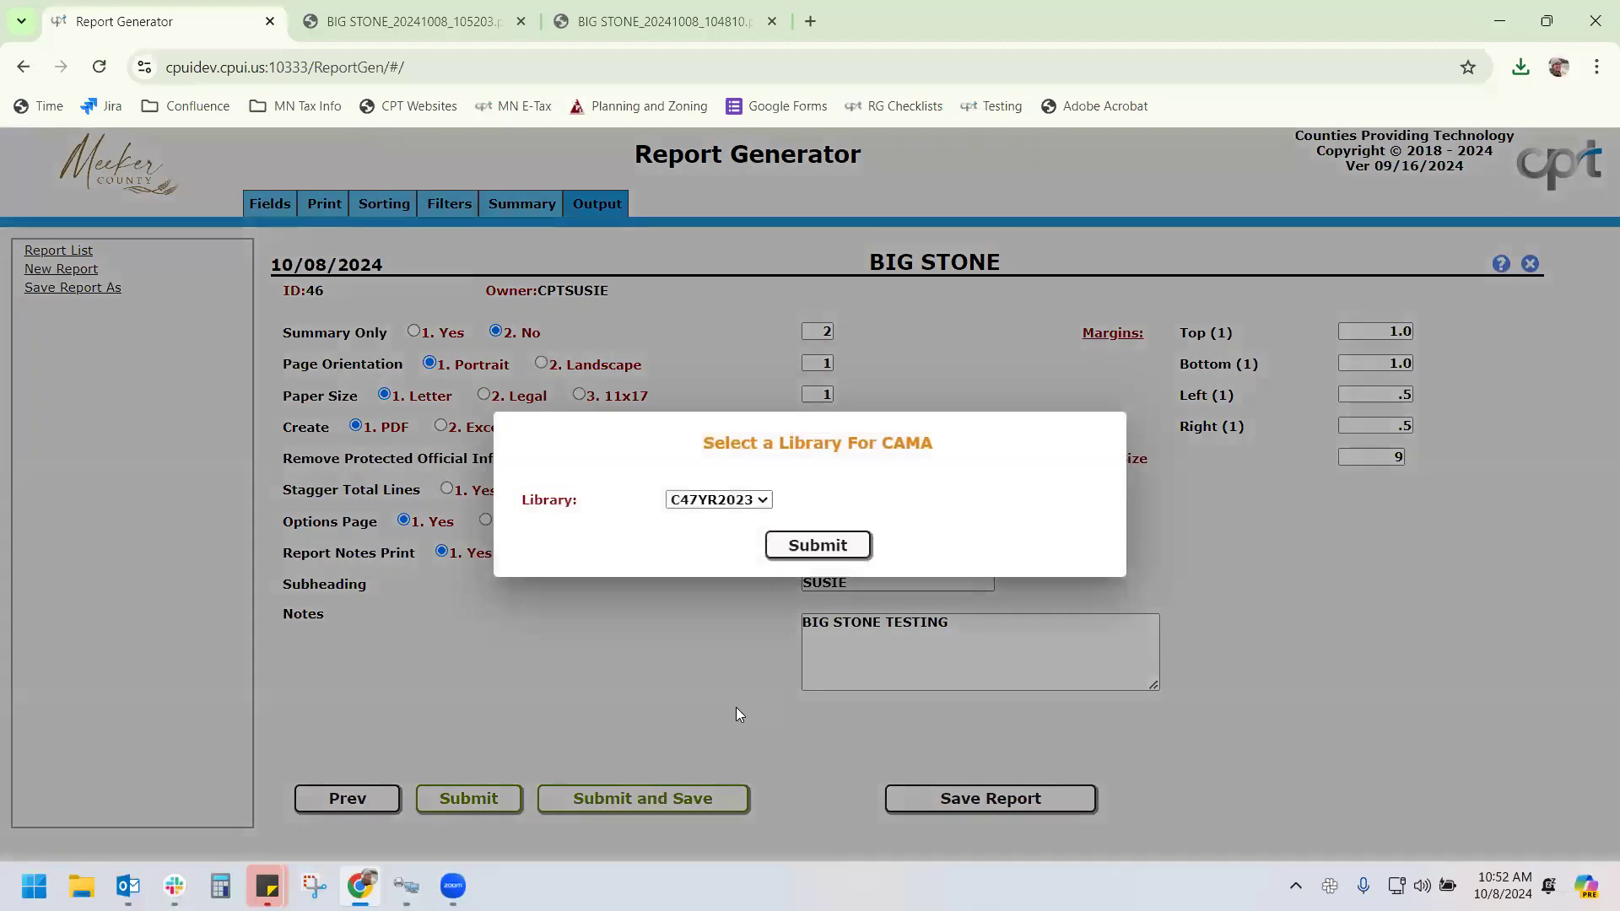
left_click(817, 557)
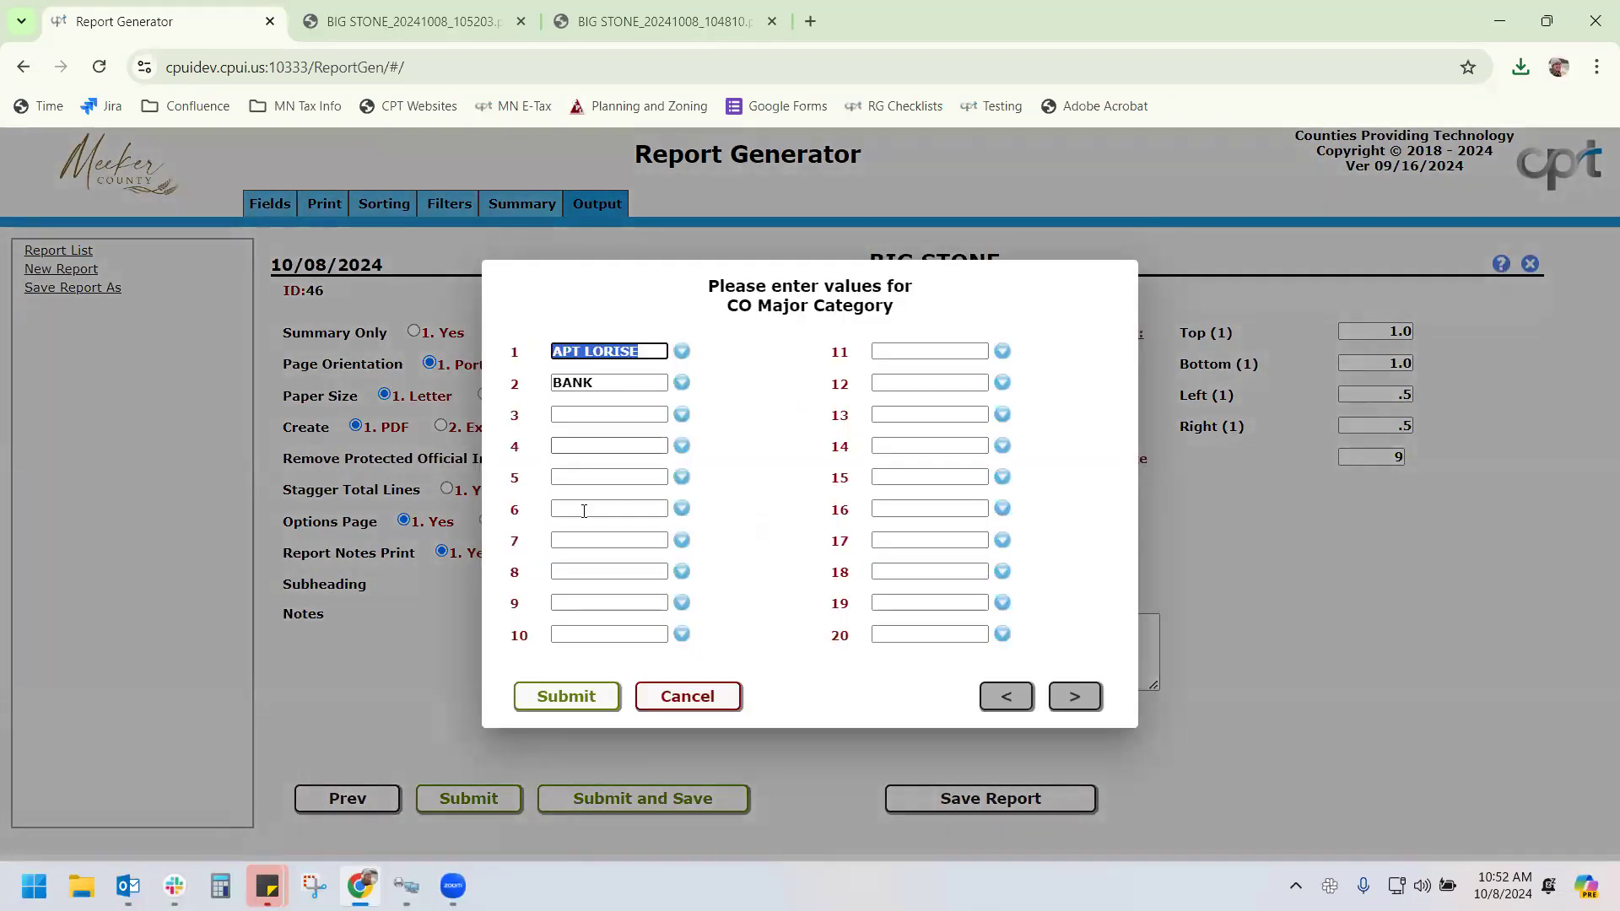
left_click(566, 696)
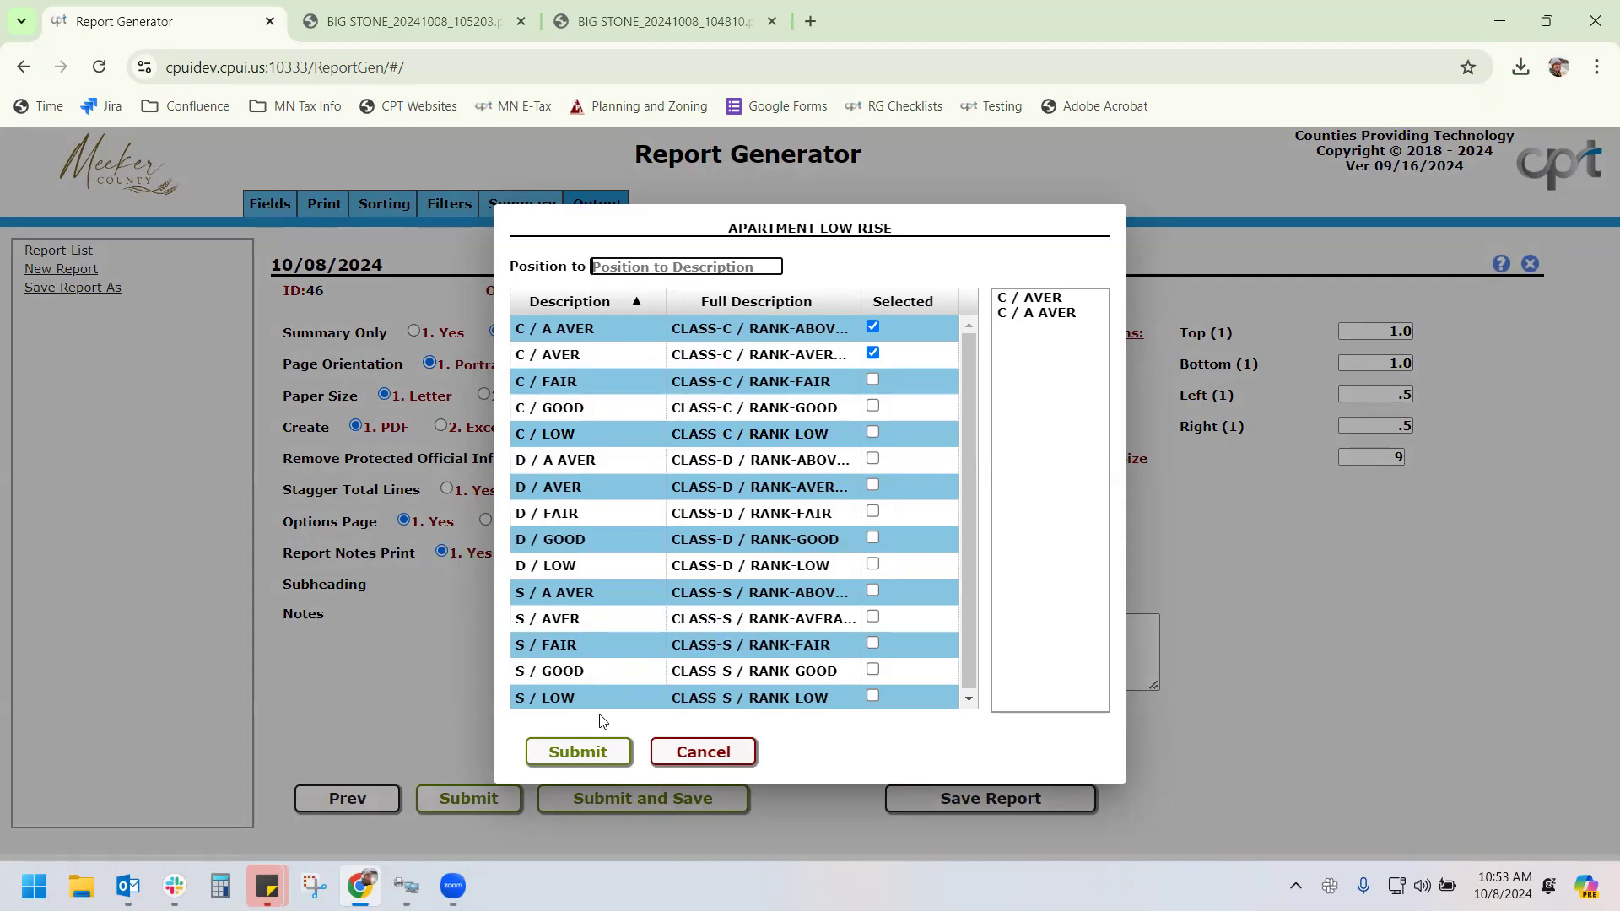
left_click(599, 753)
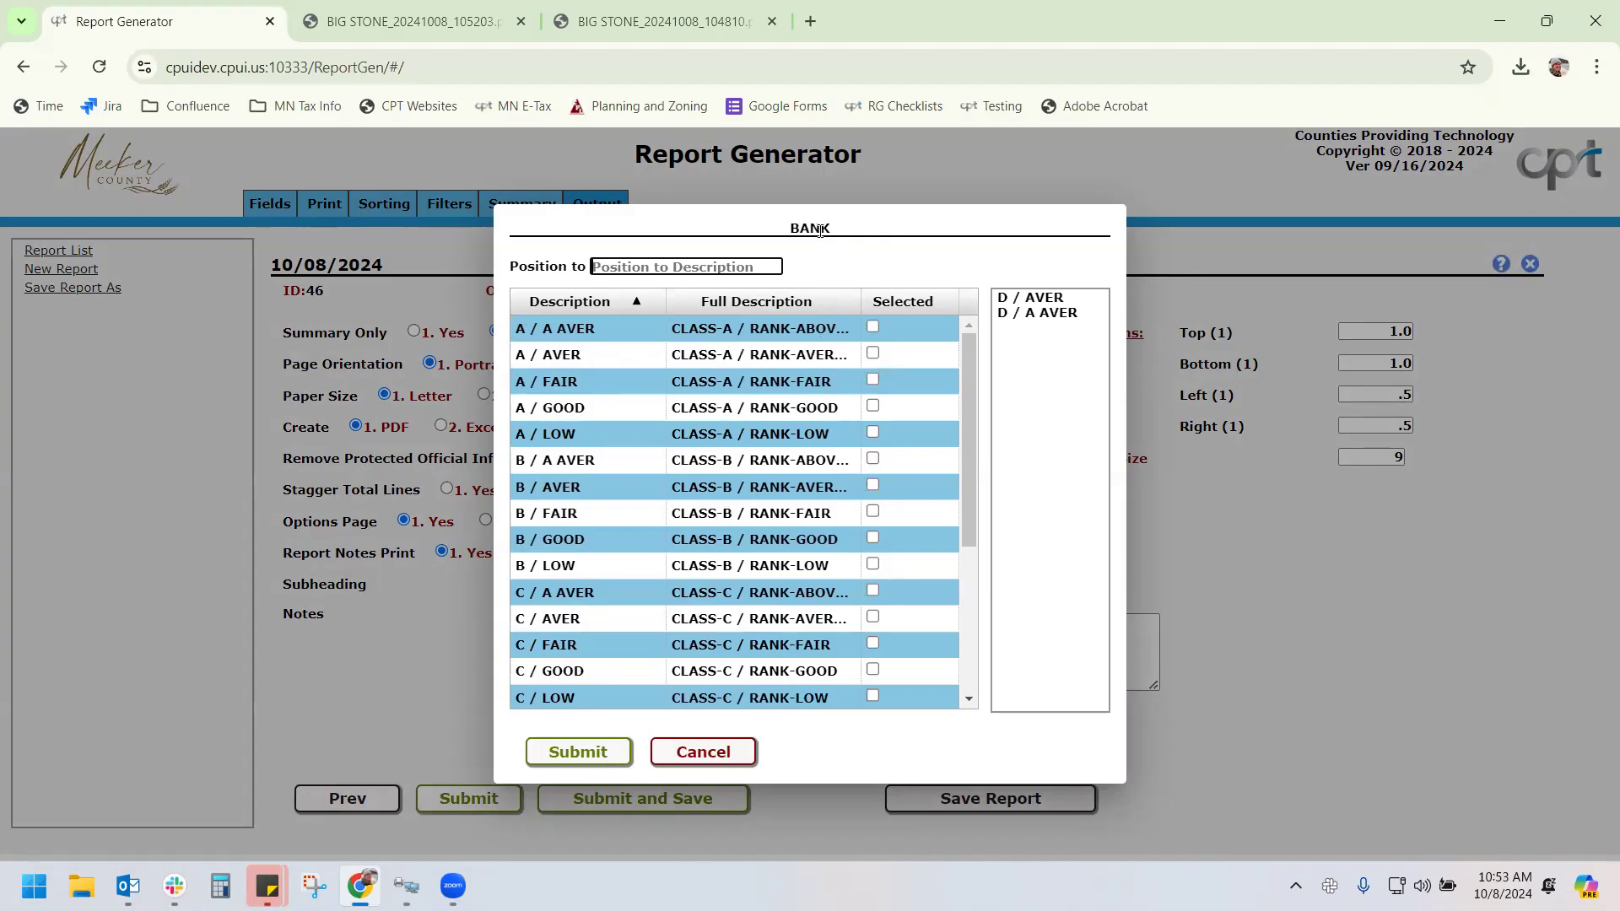
left_click(589, 751)
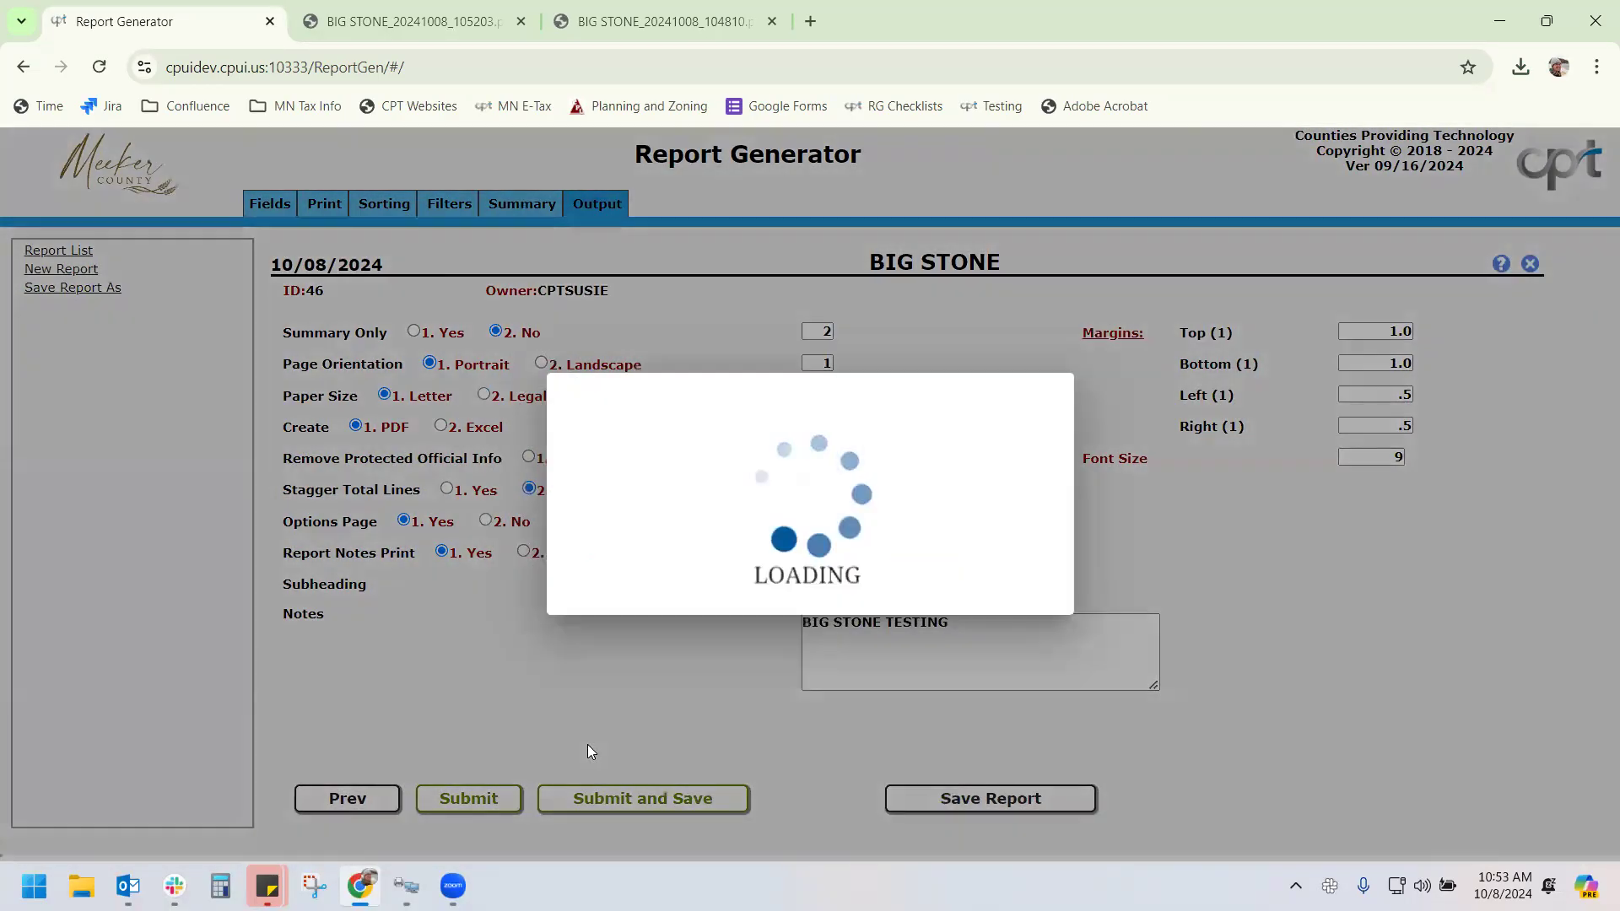
left_click(523, 22)
left_click(524, 20)
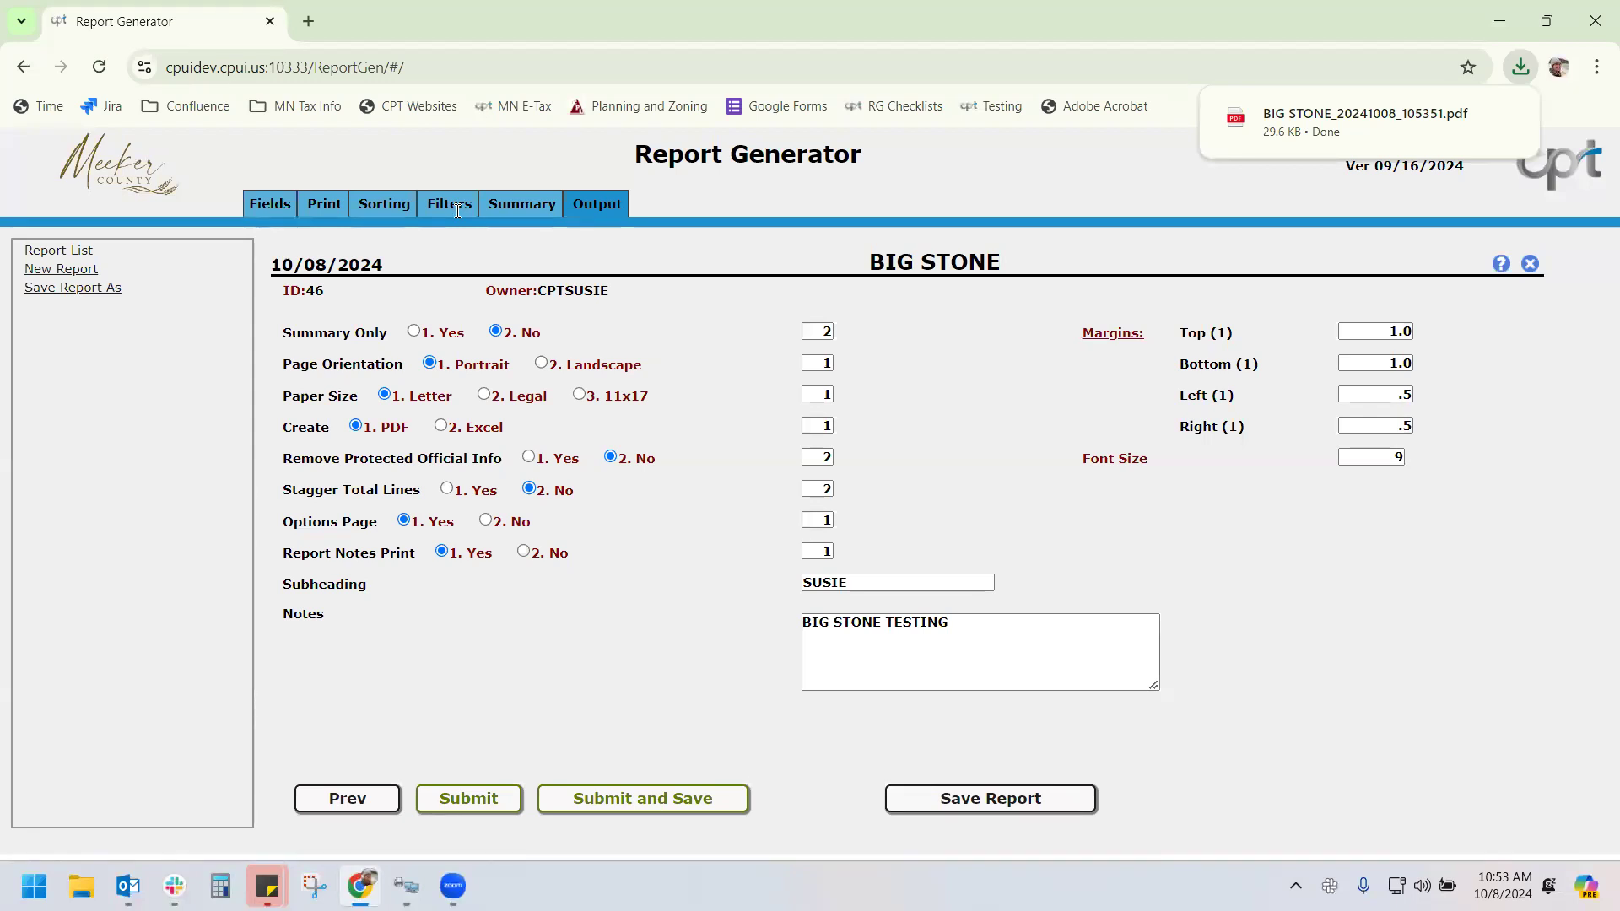
left_click(457, 210)
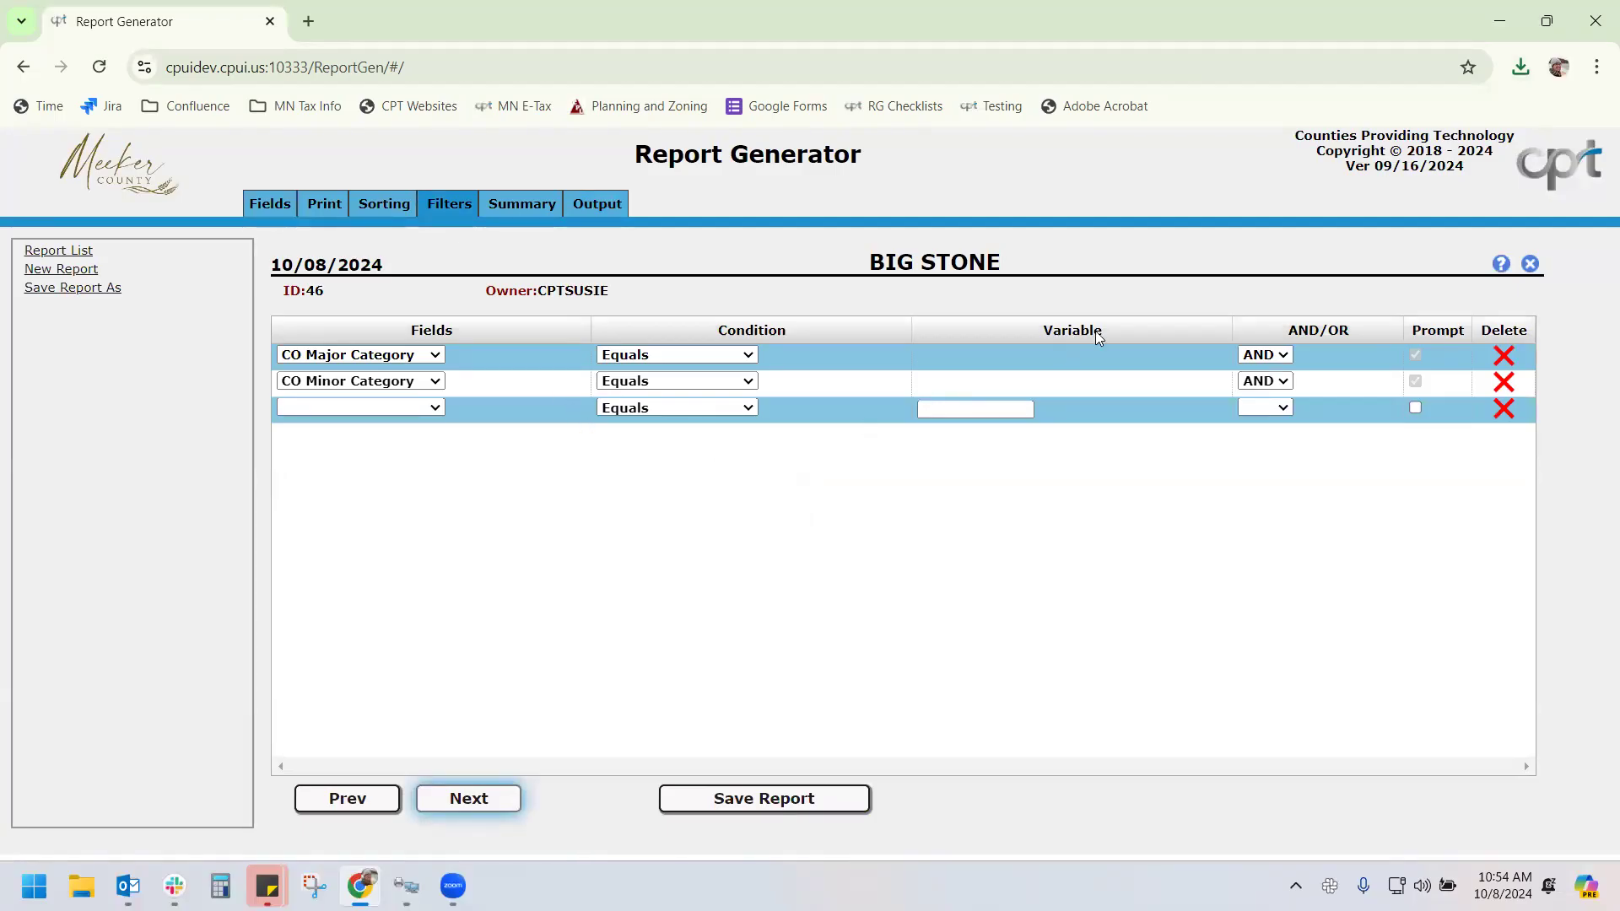
left_click(1501, 264)
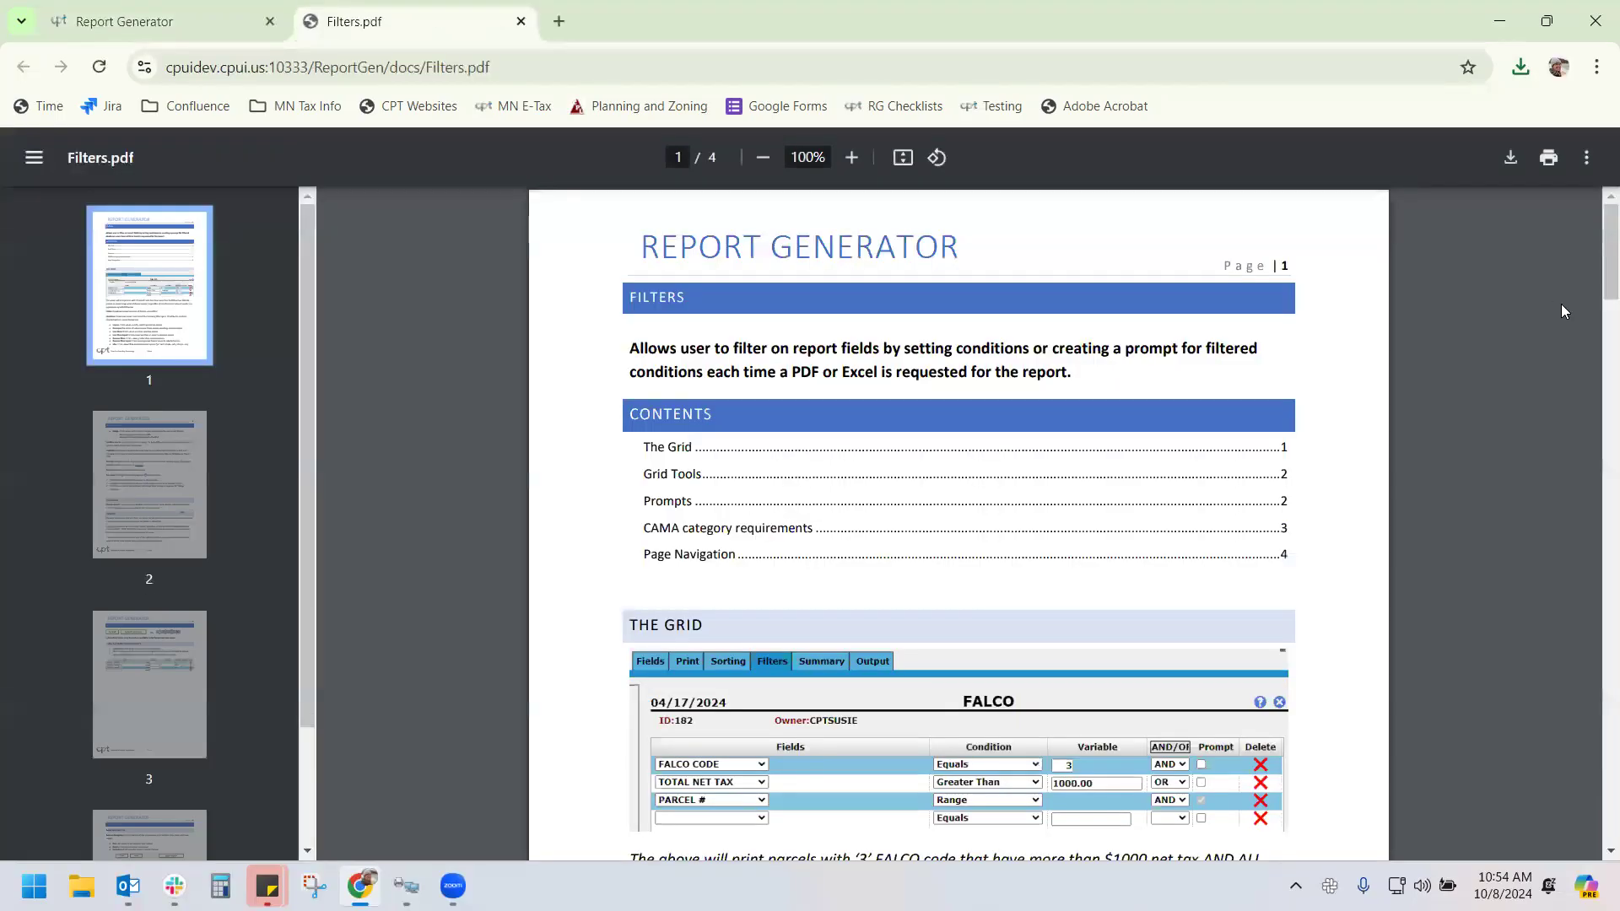
left_click_drag(1595, 257, 1598, 199)
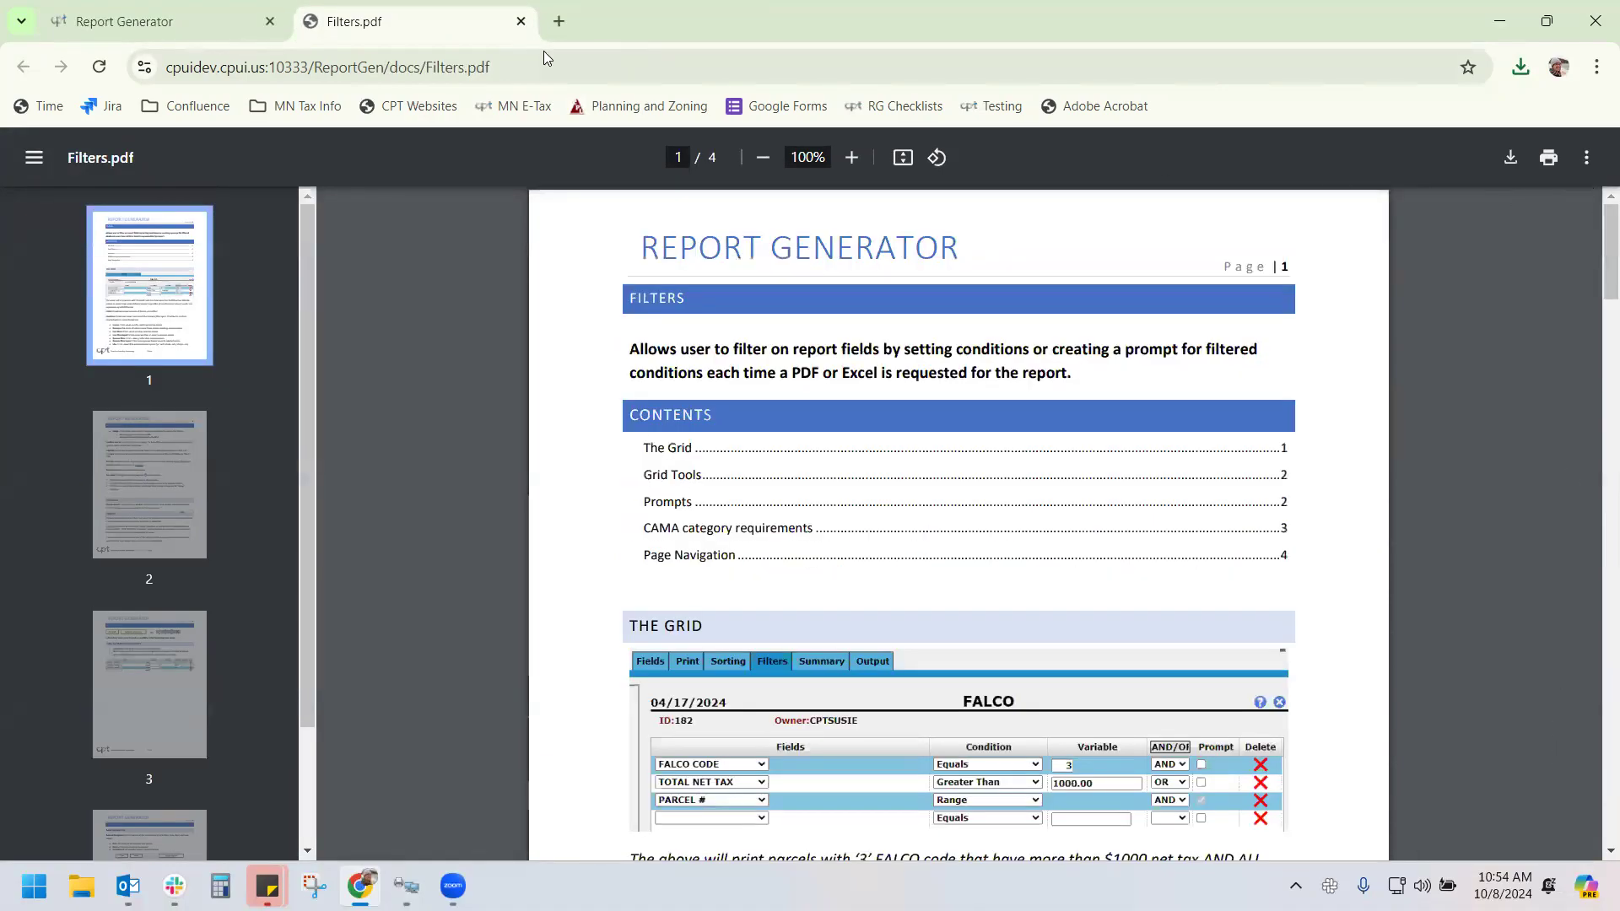
left_click(522, 22)
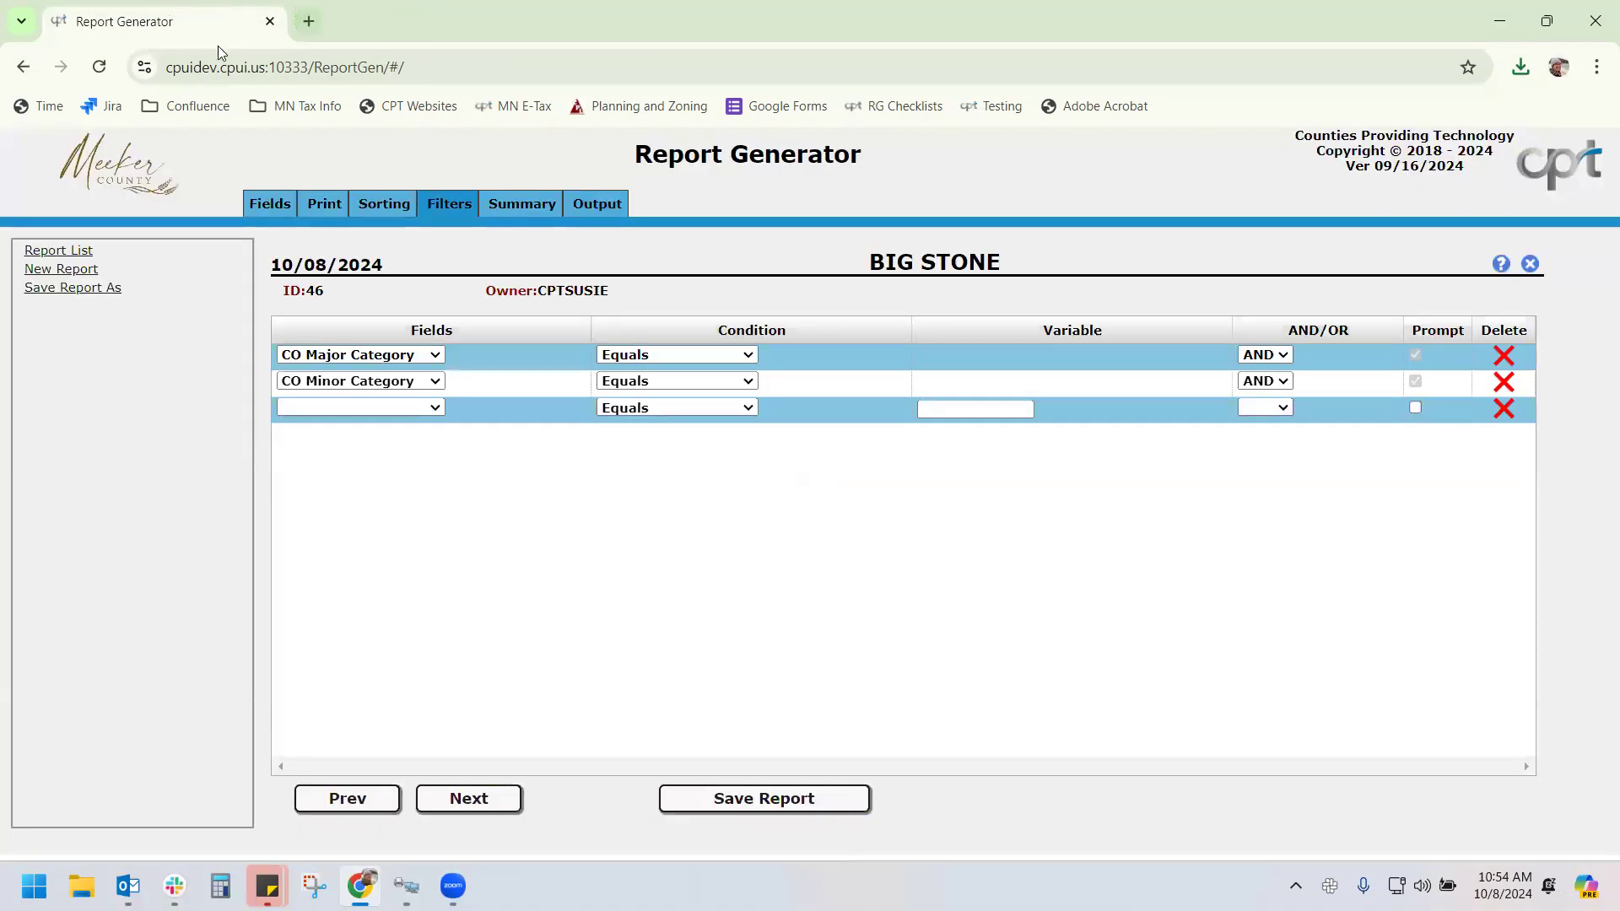
left_click(596, 204)
left_click(1503, 267)
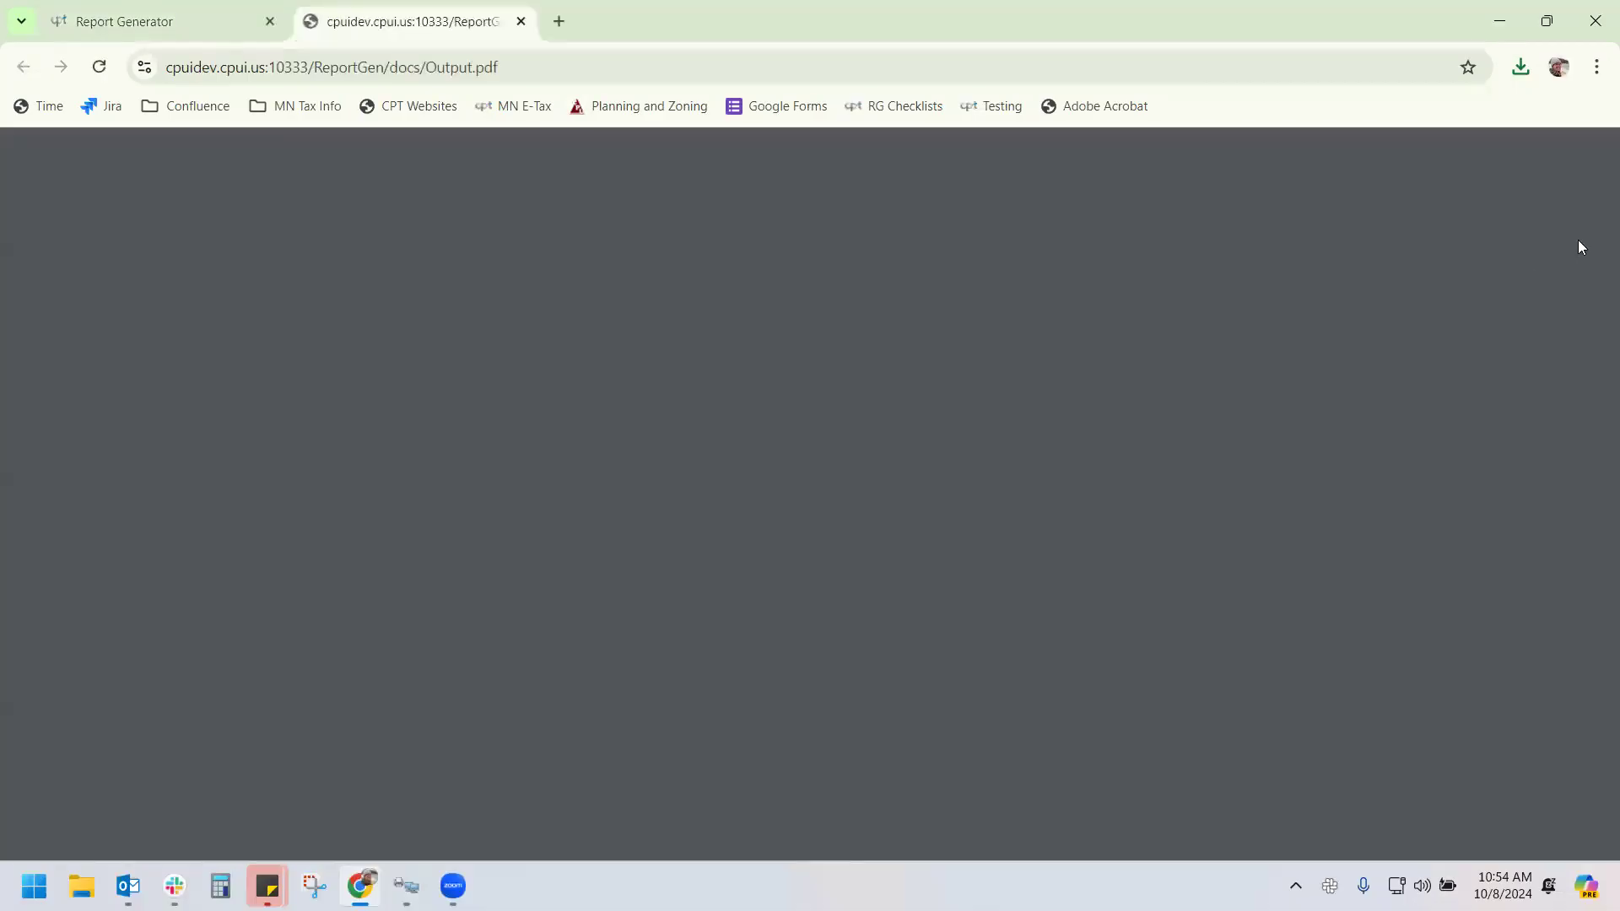
scroll(764, 538, "down", 1)
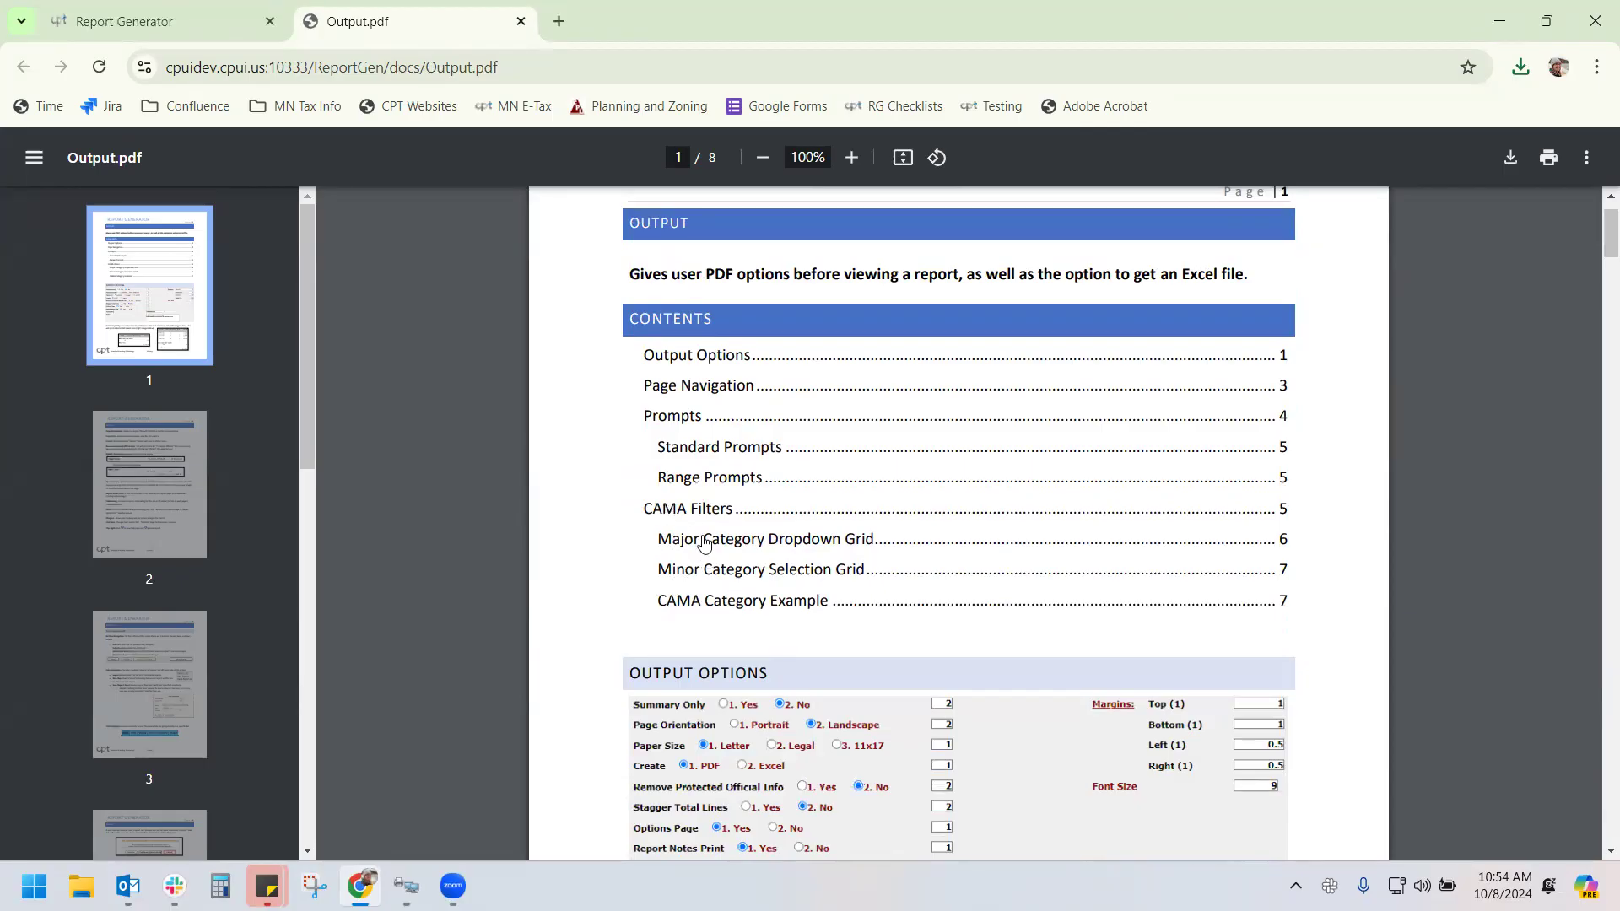
left_click(522, 21)
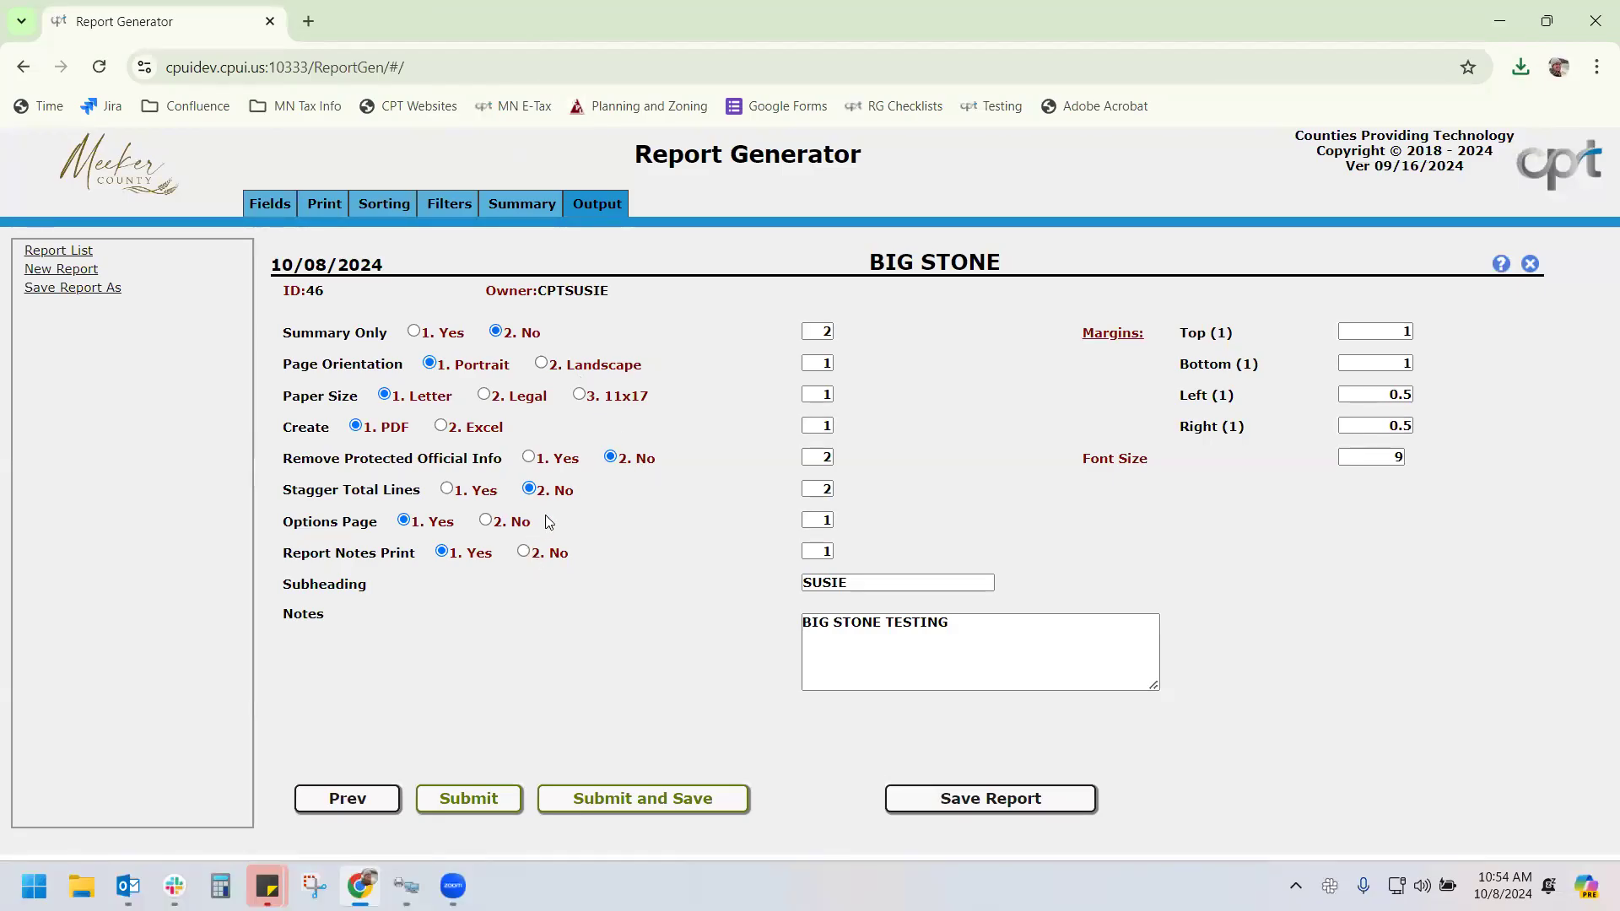
Open BIG STONE's custom report layout and remove all custom values, confirming Yes
left_click(329, 202)
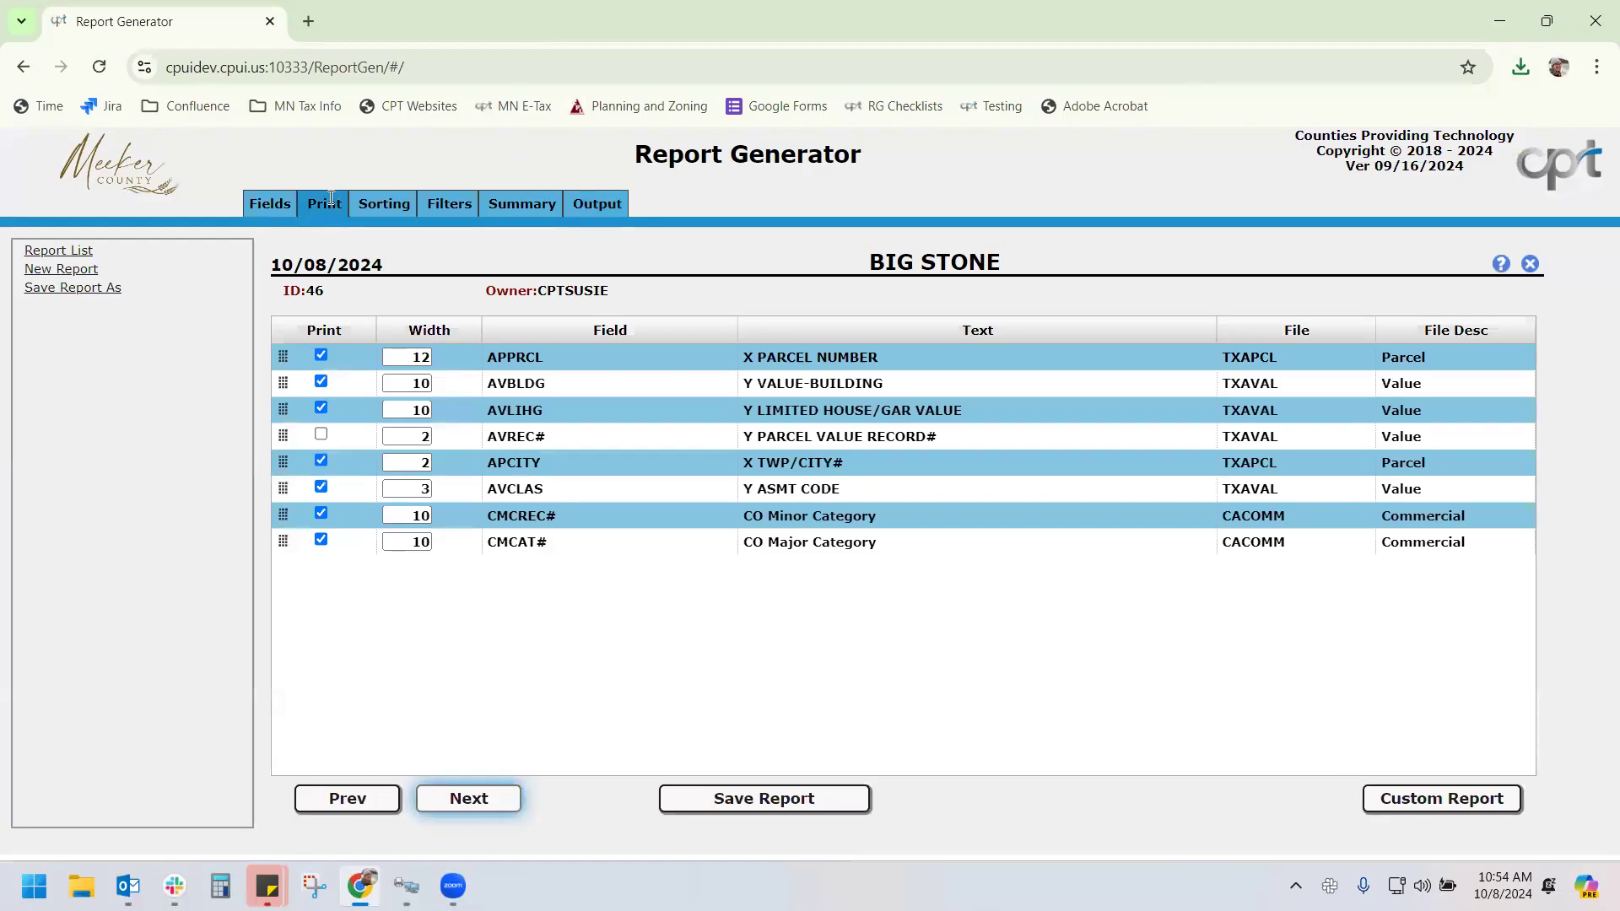
left_click(1472, 807)
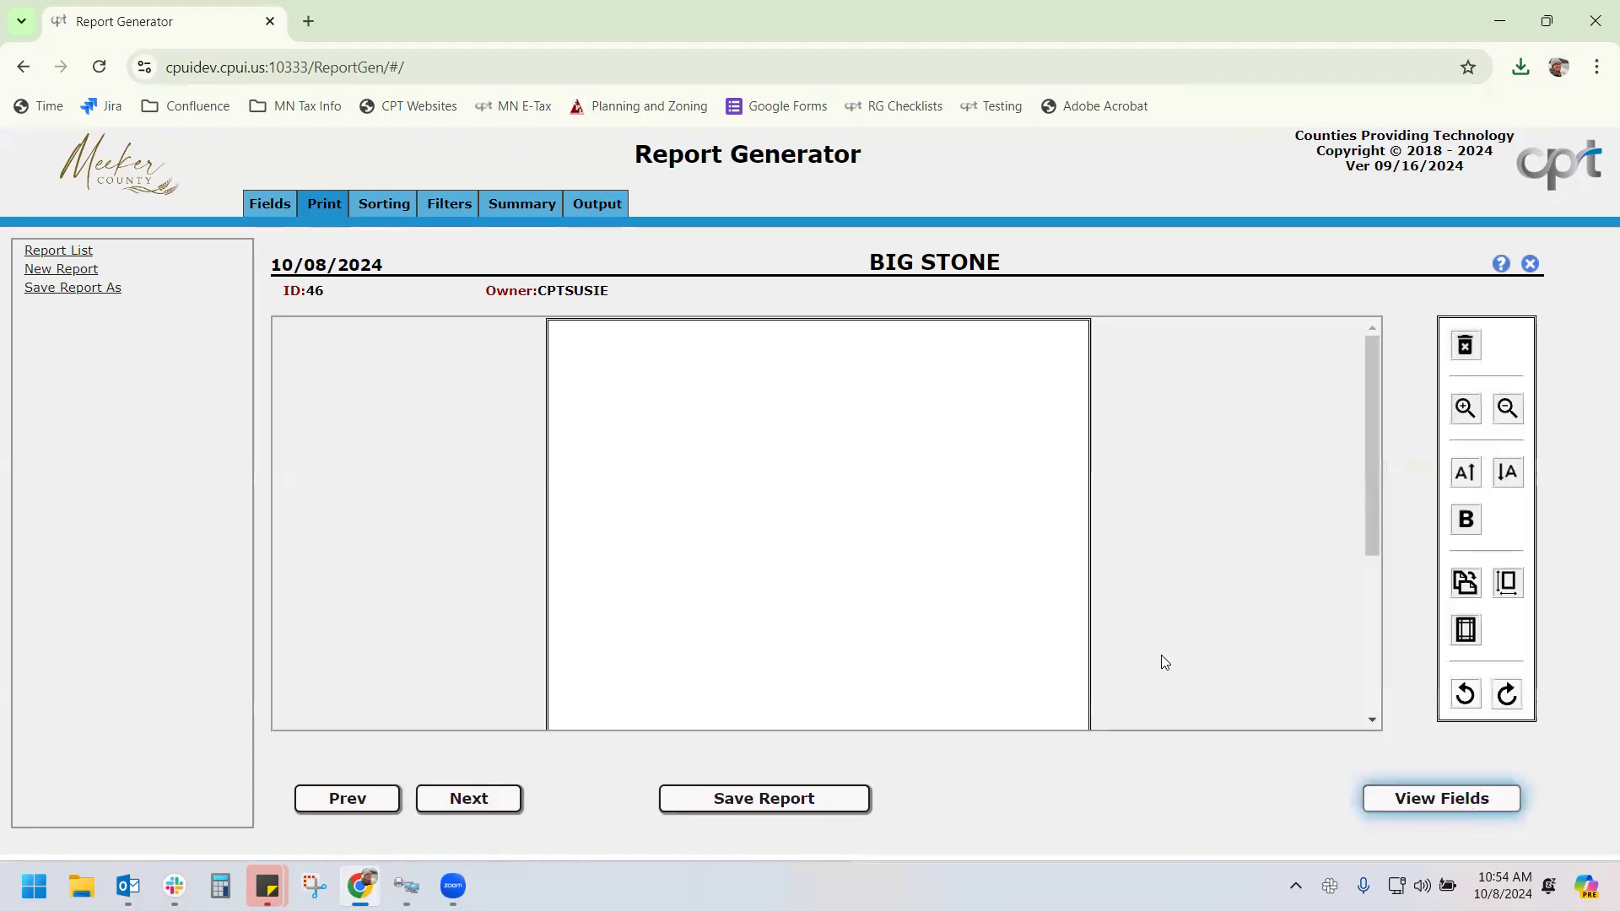
scroll(1162, 653, "down", 3)
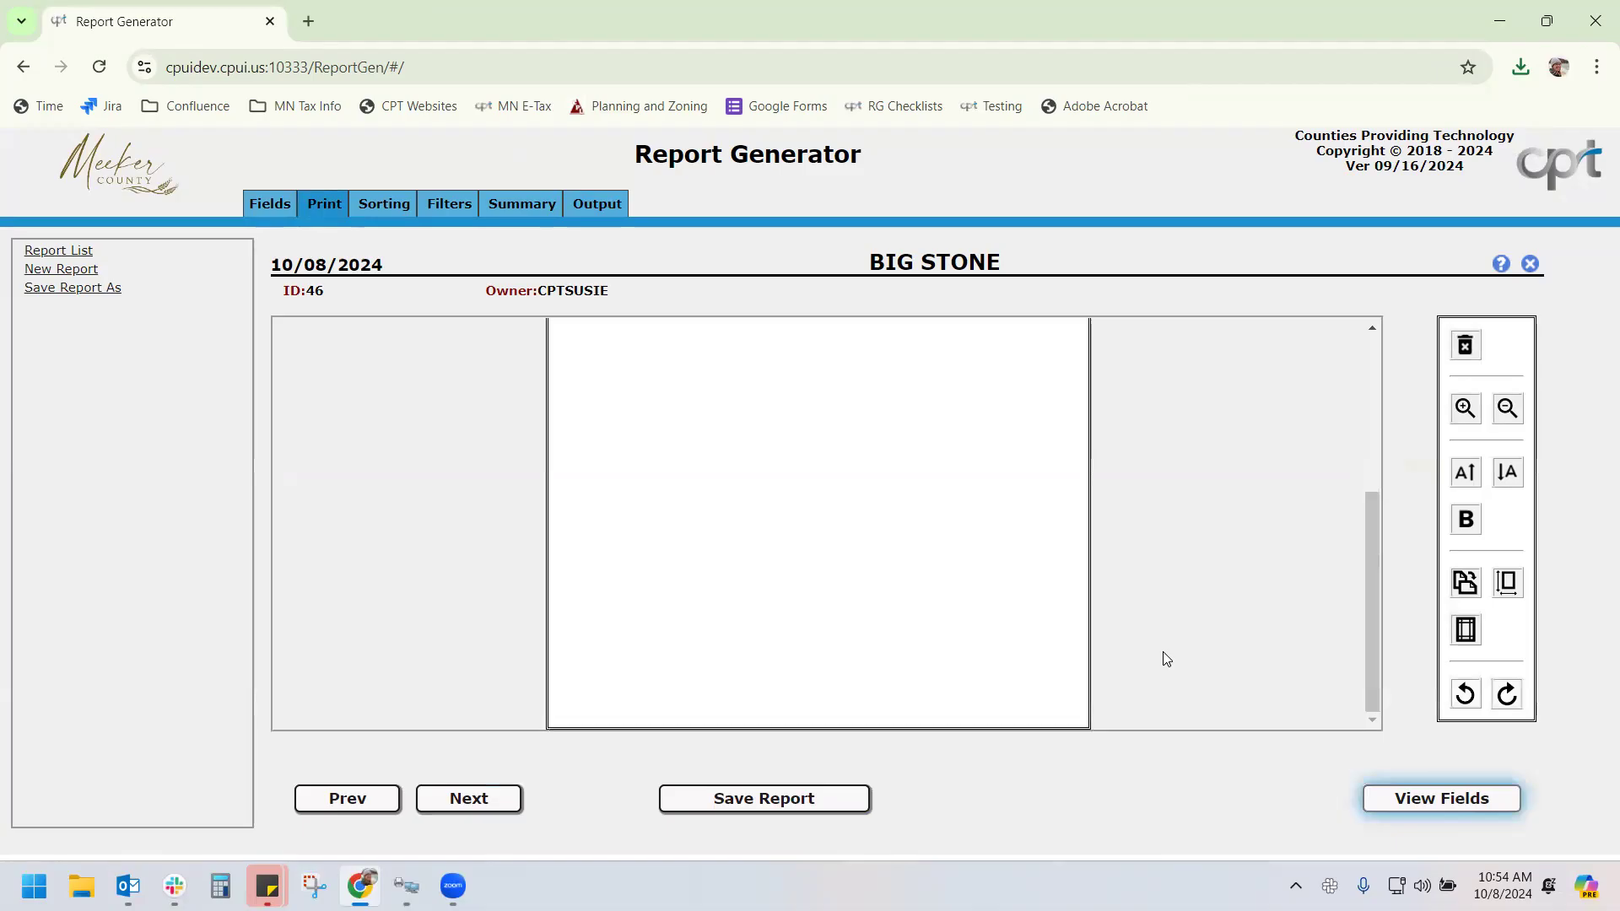
scroll(1162, 651, "up", 3)
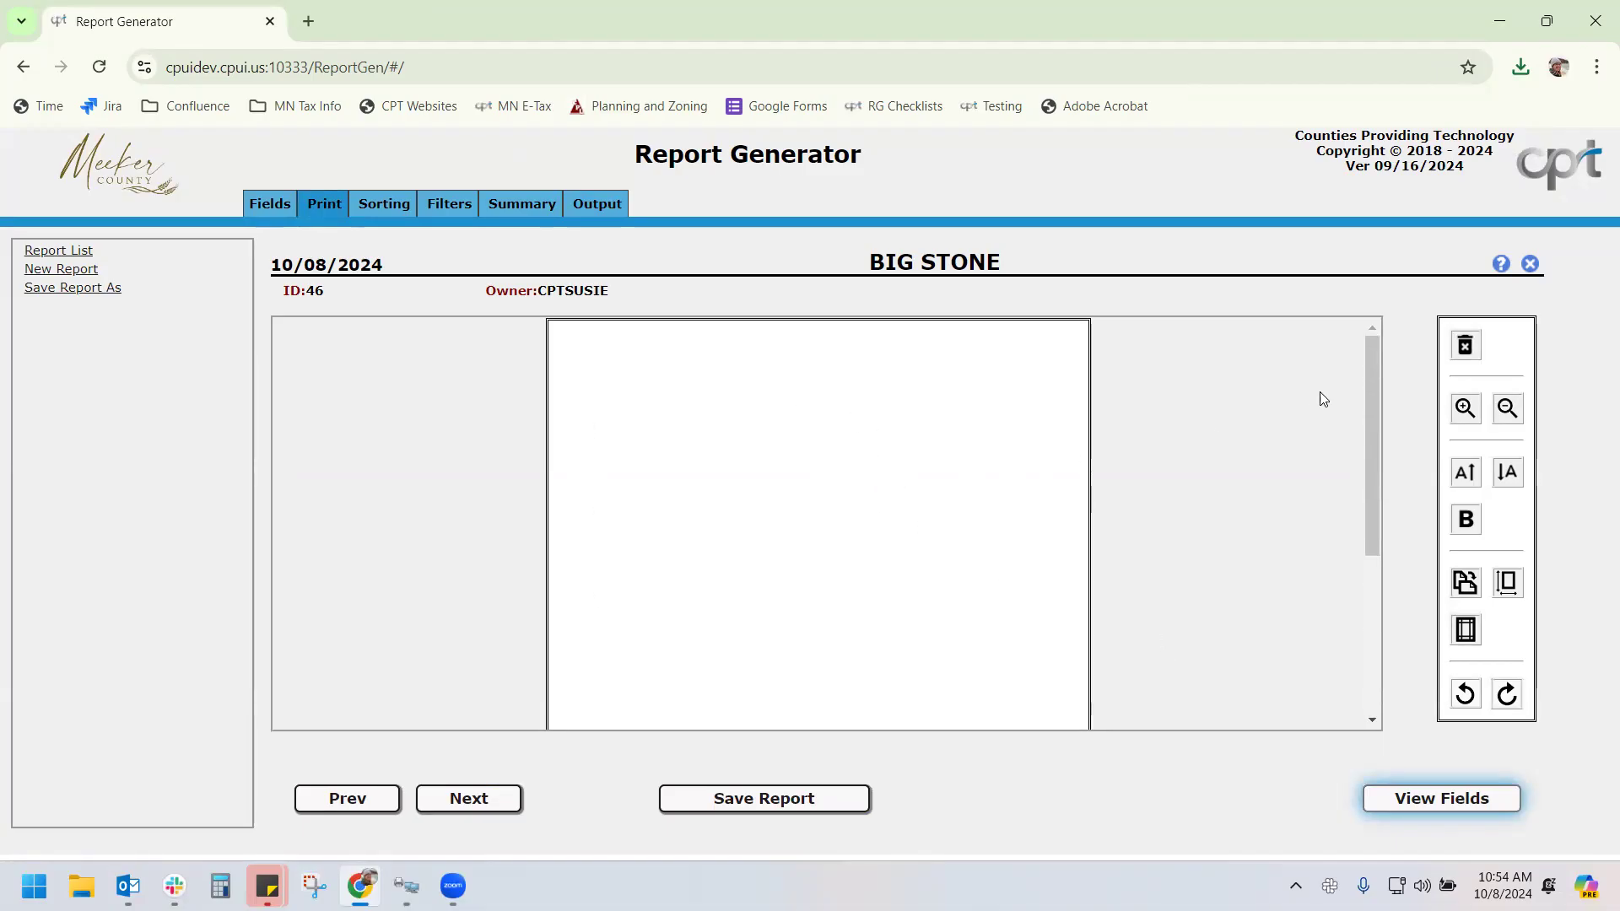
mouse_move(1036, 406)
left_click(1465, 346)
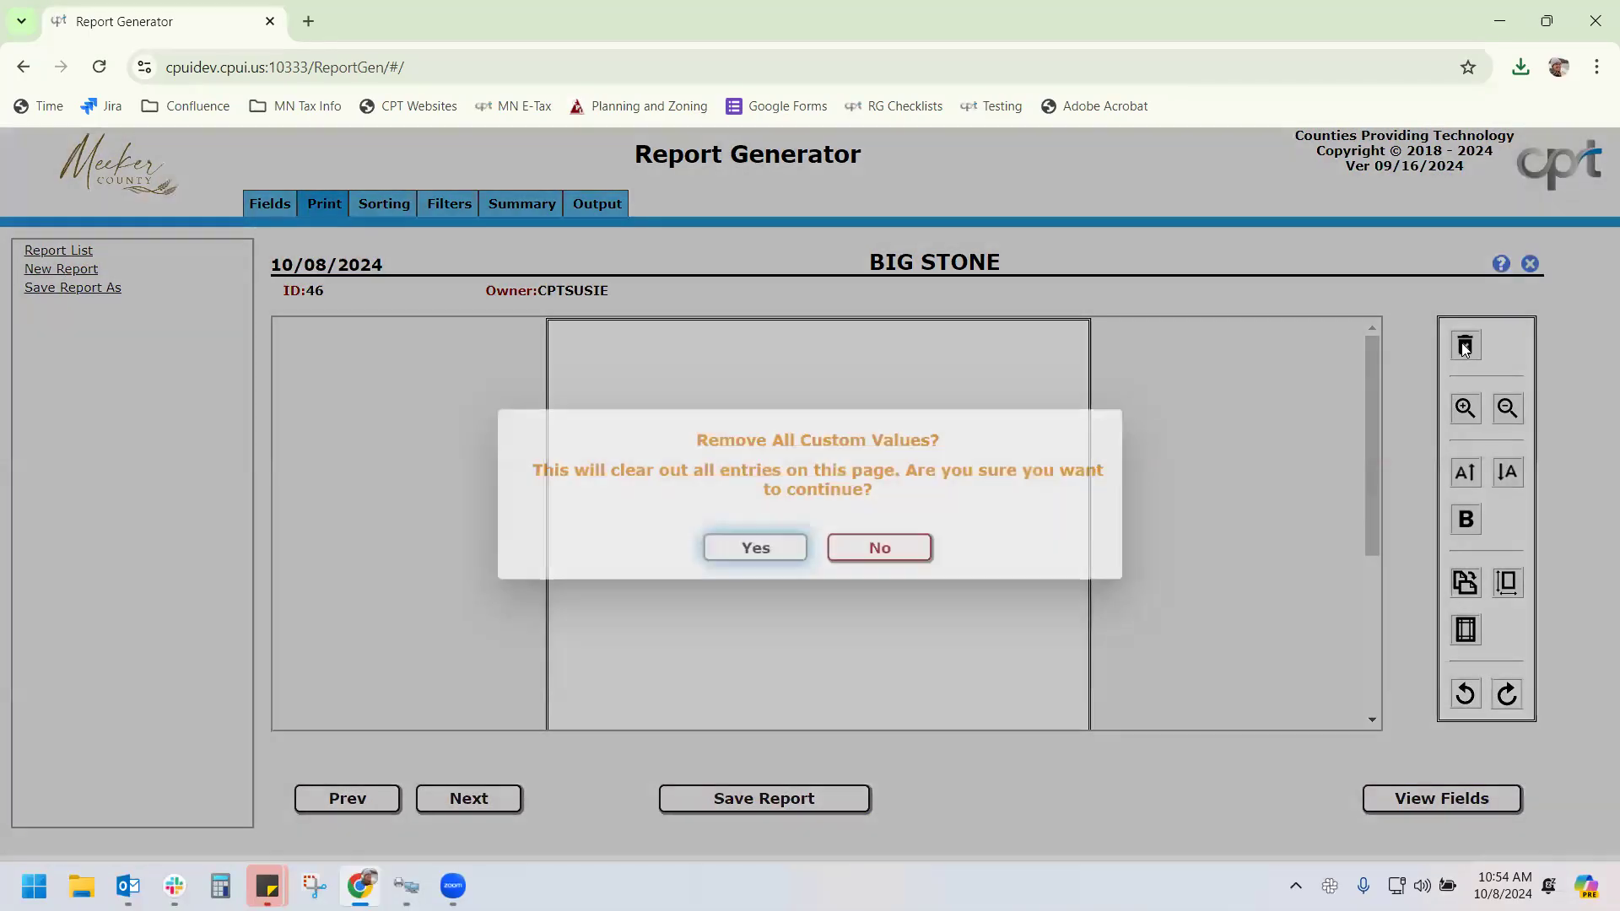
left_click(755, 548)
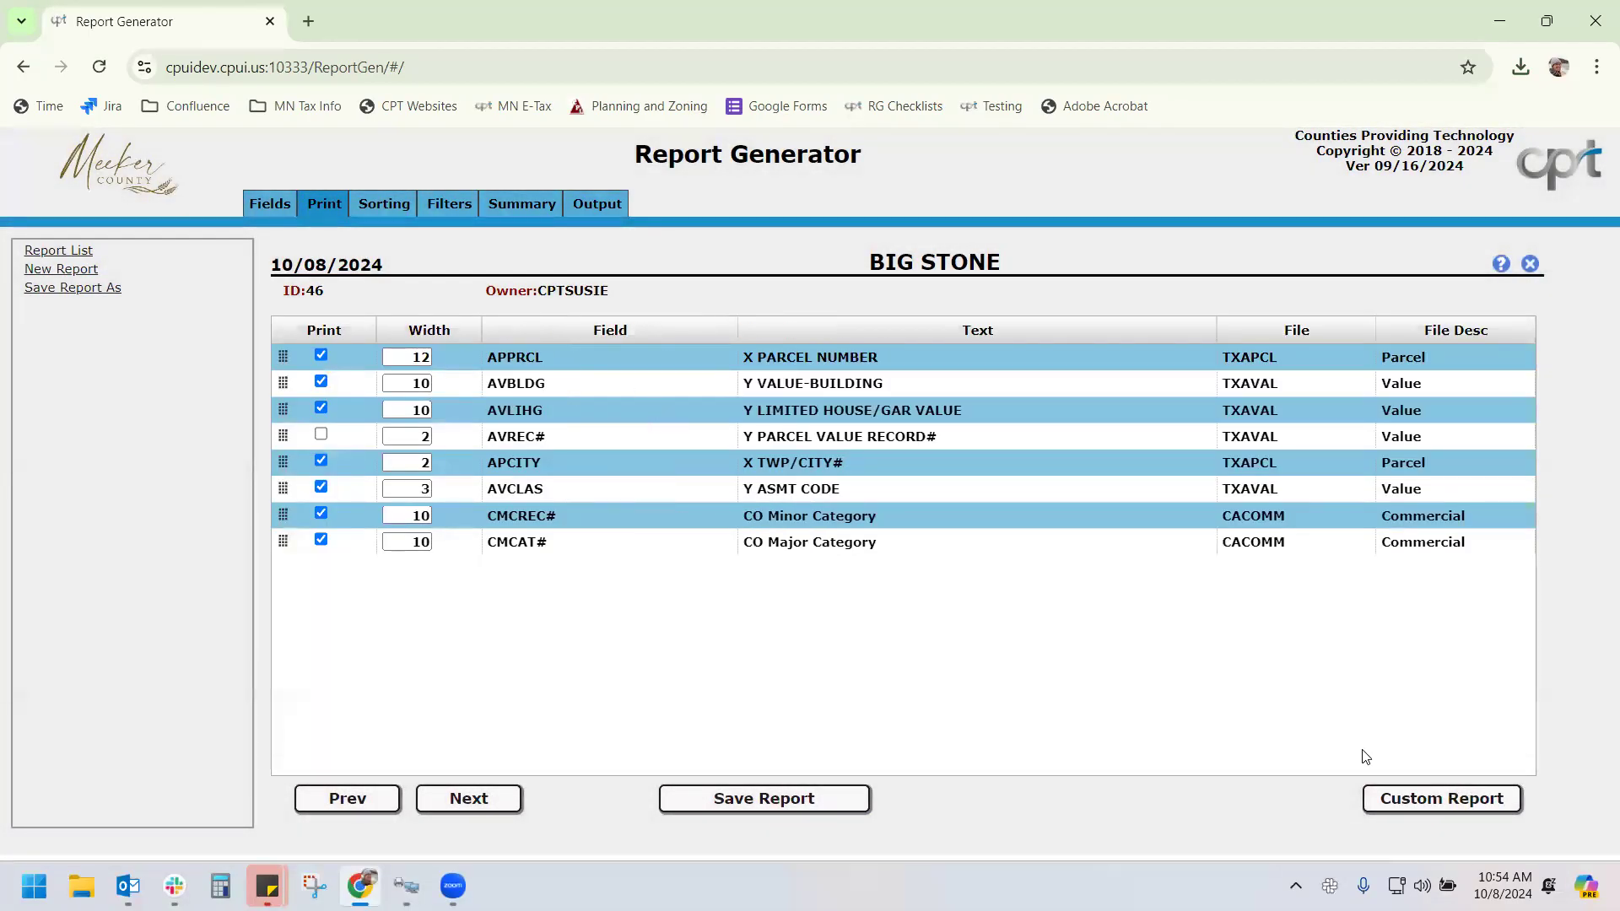
Reopen the now-empty custom layout and zoom the page in and back out
left_click(1412, 802)
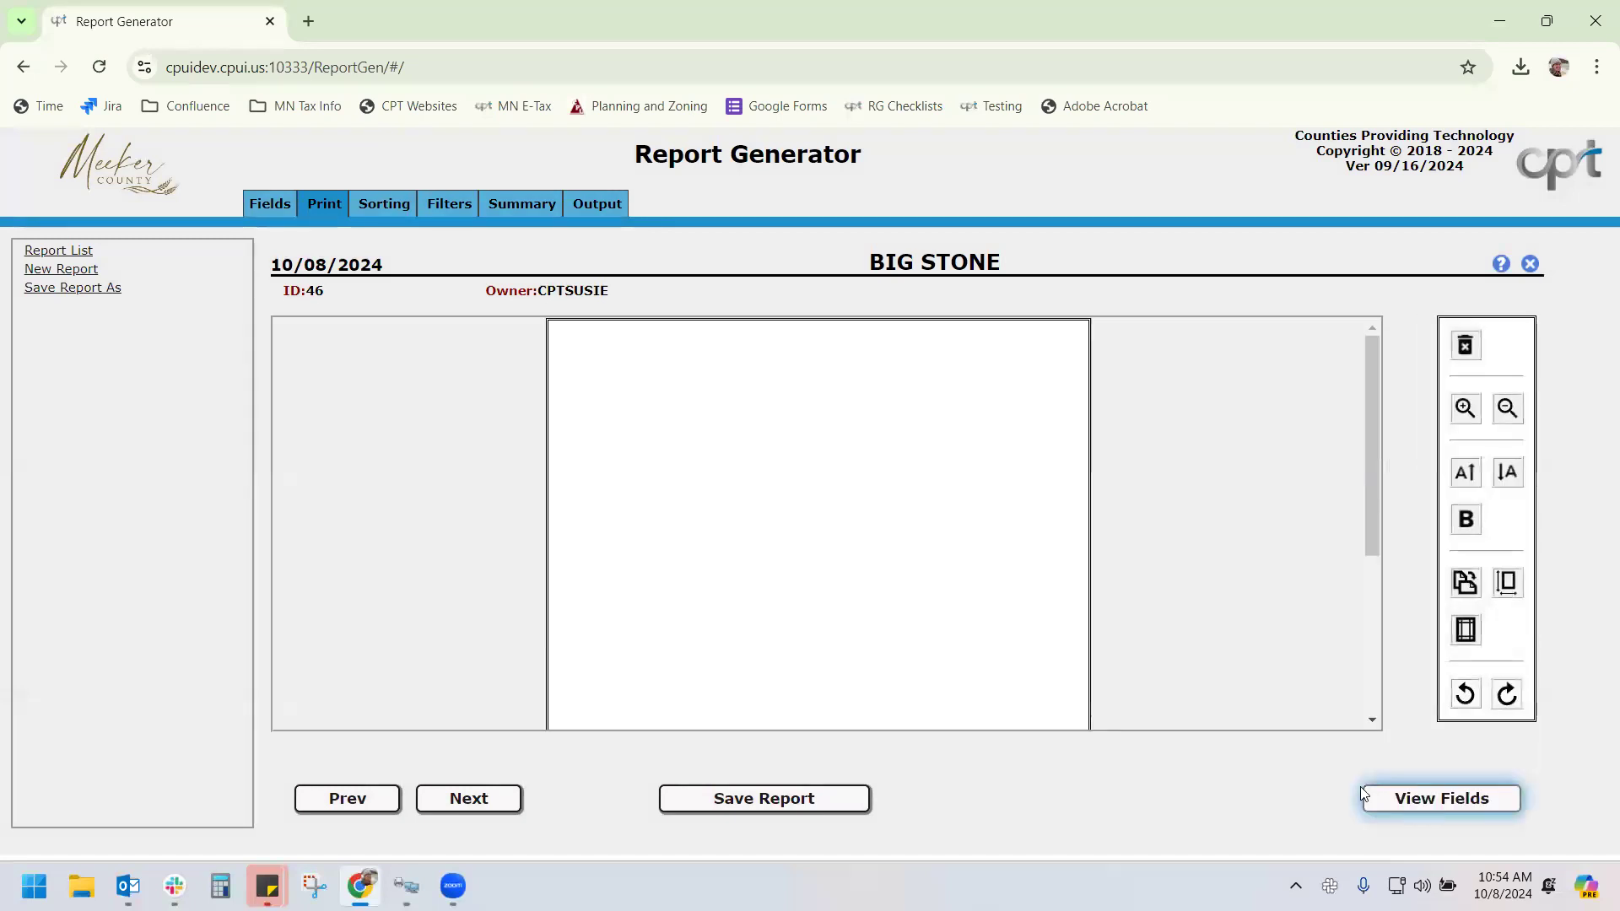
left_click(1469, 411)
left_click(1469, 411)
left_click(1470, 410)
left_click(1470, 411)
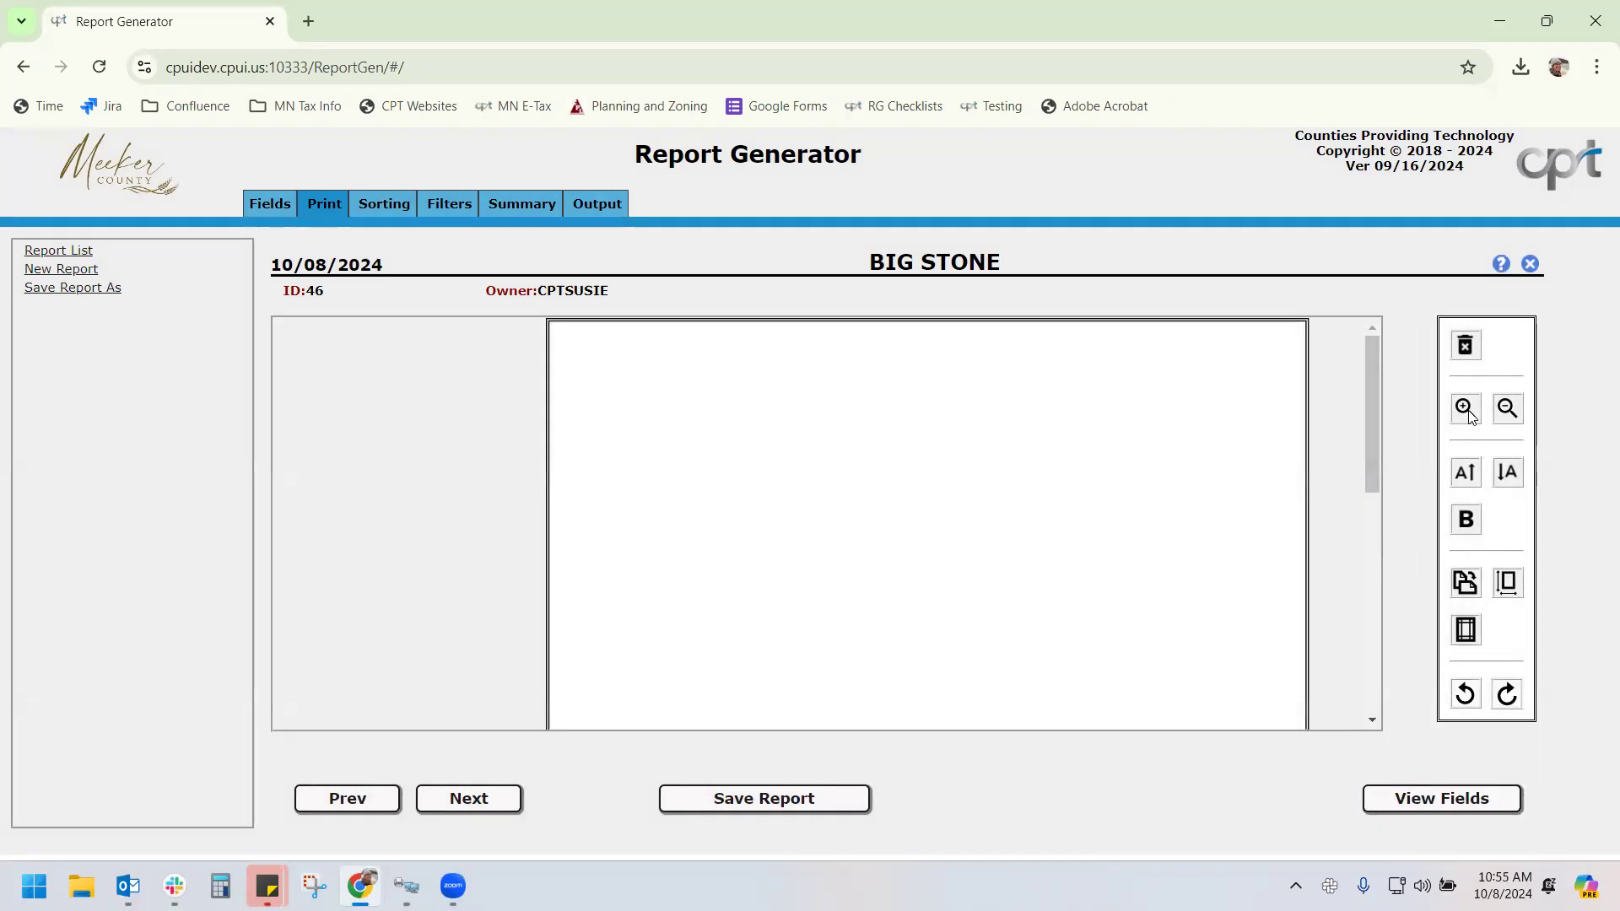
left_click(1511, 418)
left_click(1512, 419)
left_click(1512, 419)
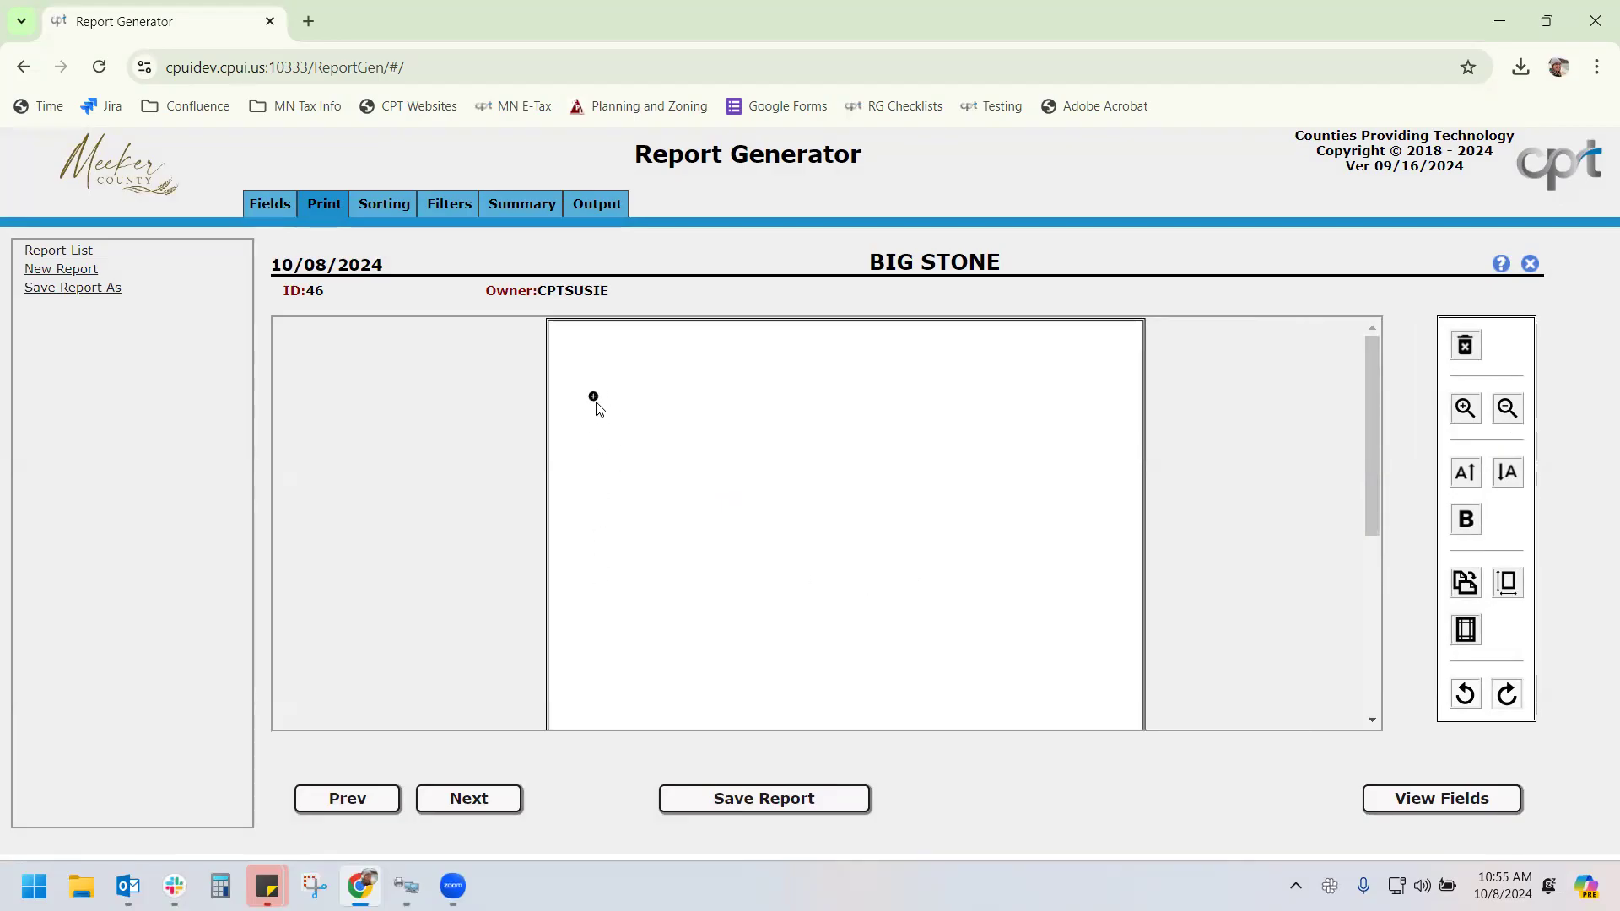
Insert a text element on the page reading "Dear Taxpayer"
right_click(593, 523)
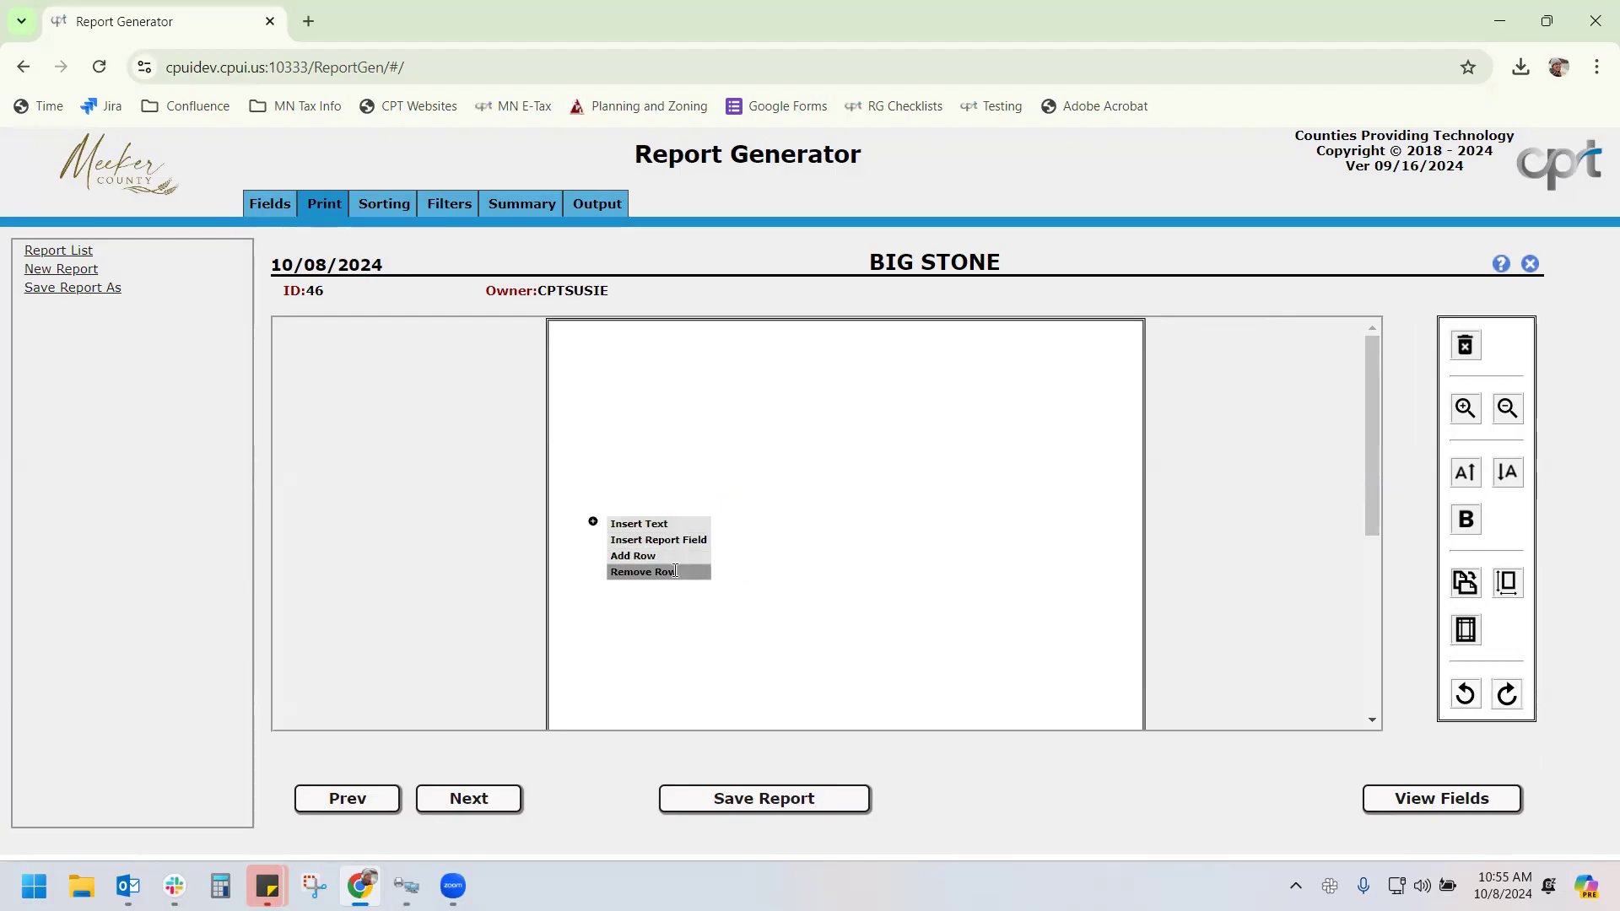
left_click(660, 524)
left_click(659, 524)
key("BackSpace")
key("BackSpace")
type("owner")
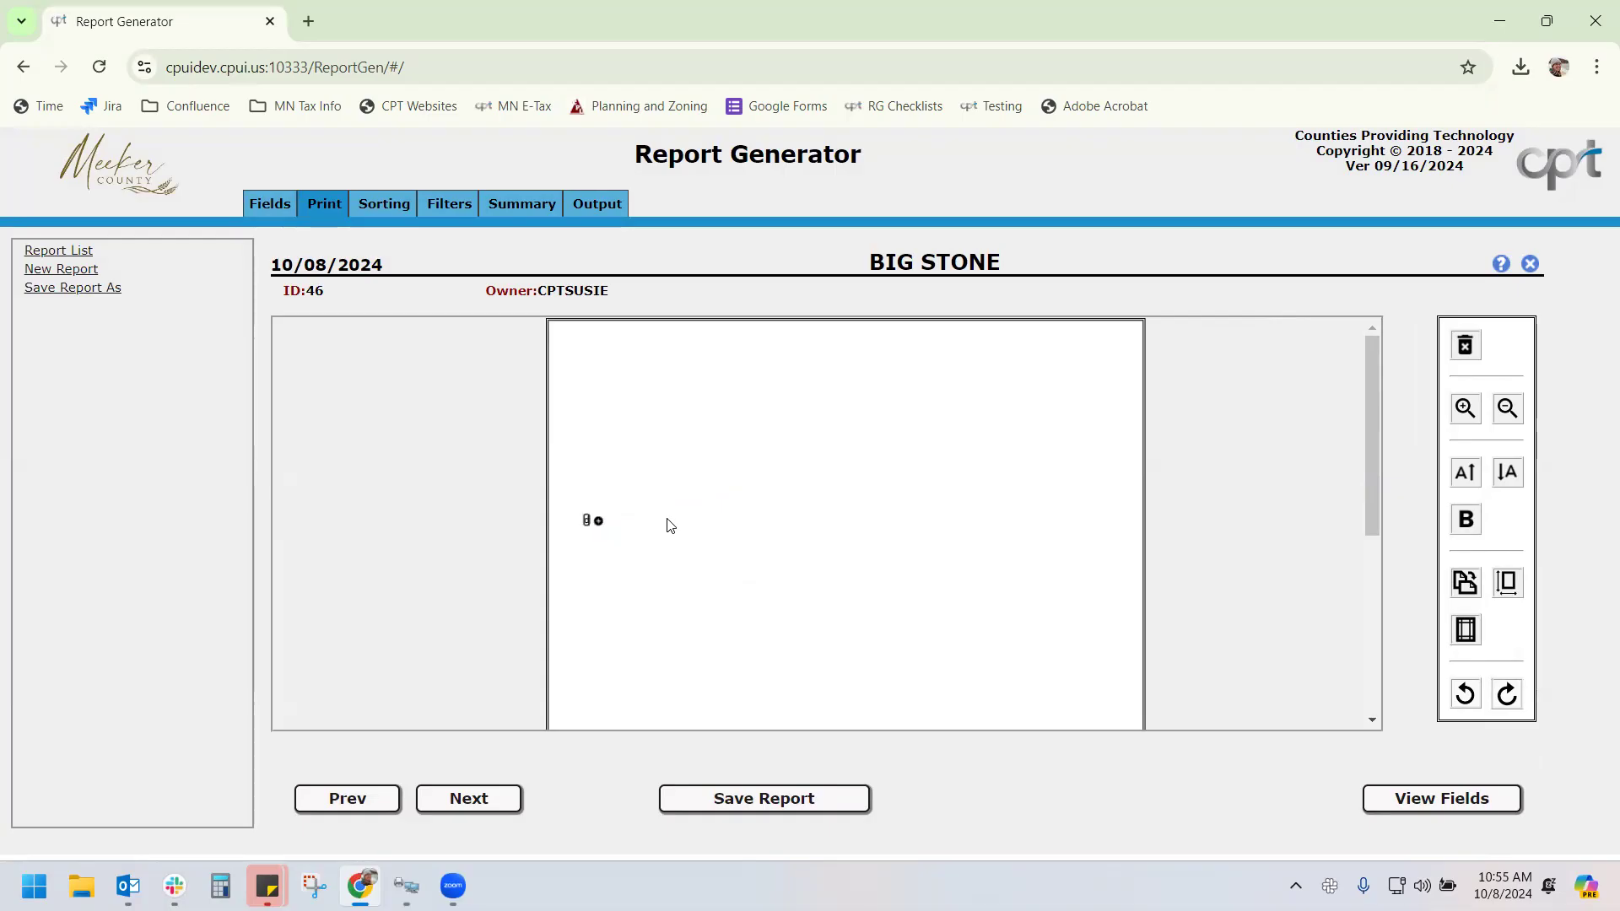
key("BackSpace")
key("BackSpace")
key("BackSpace")
key("BackSpace")
key("BackSpace")
type("Dear Taxpayer")
left_click(1262, 514)
Increase the greeting's font size by two steps
left_click(1465, 409)
left_click(1465, 409)
left_click(1464, 410)
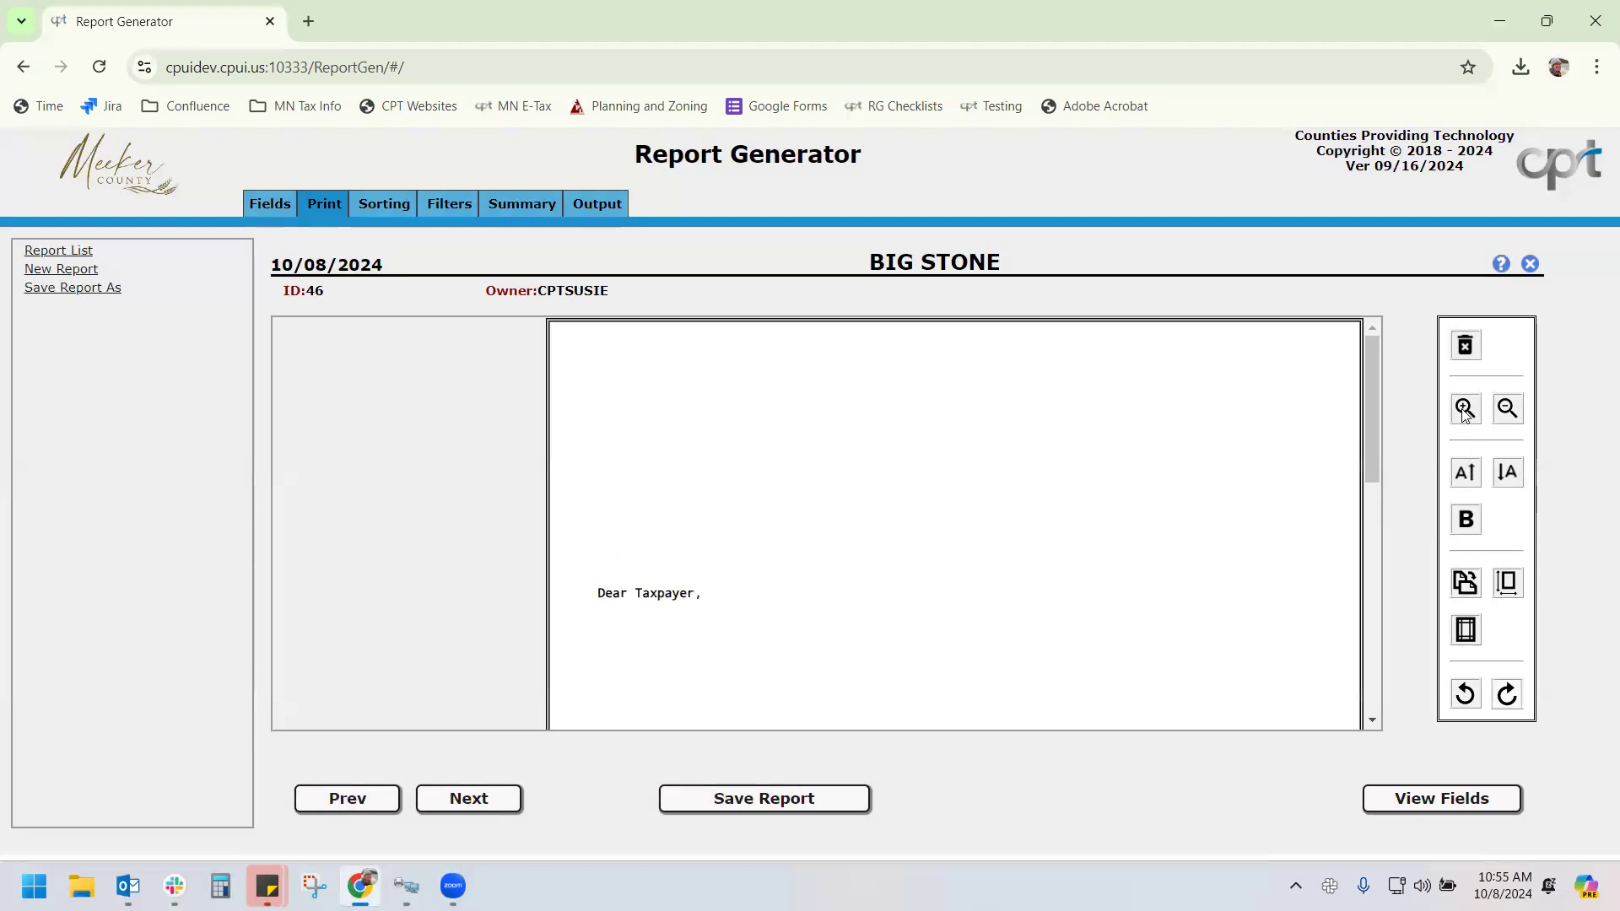
left_click(1510, 412)
left_click(1510, 412)
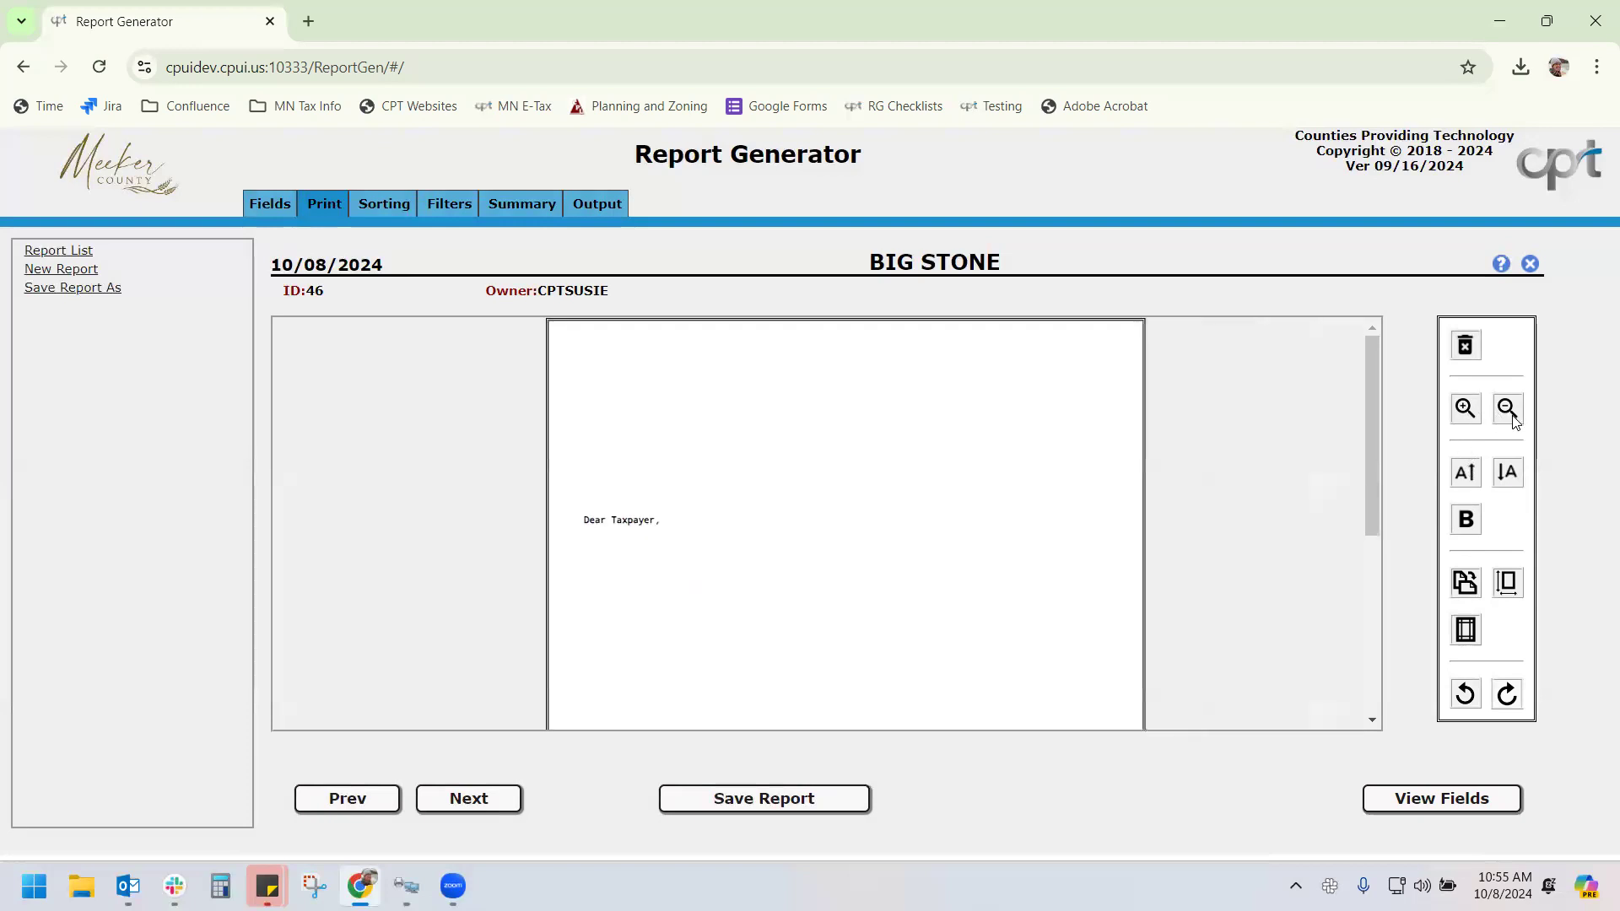
left_click(1471, 476)
left_click(1471, 475)
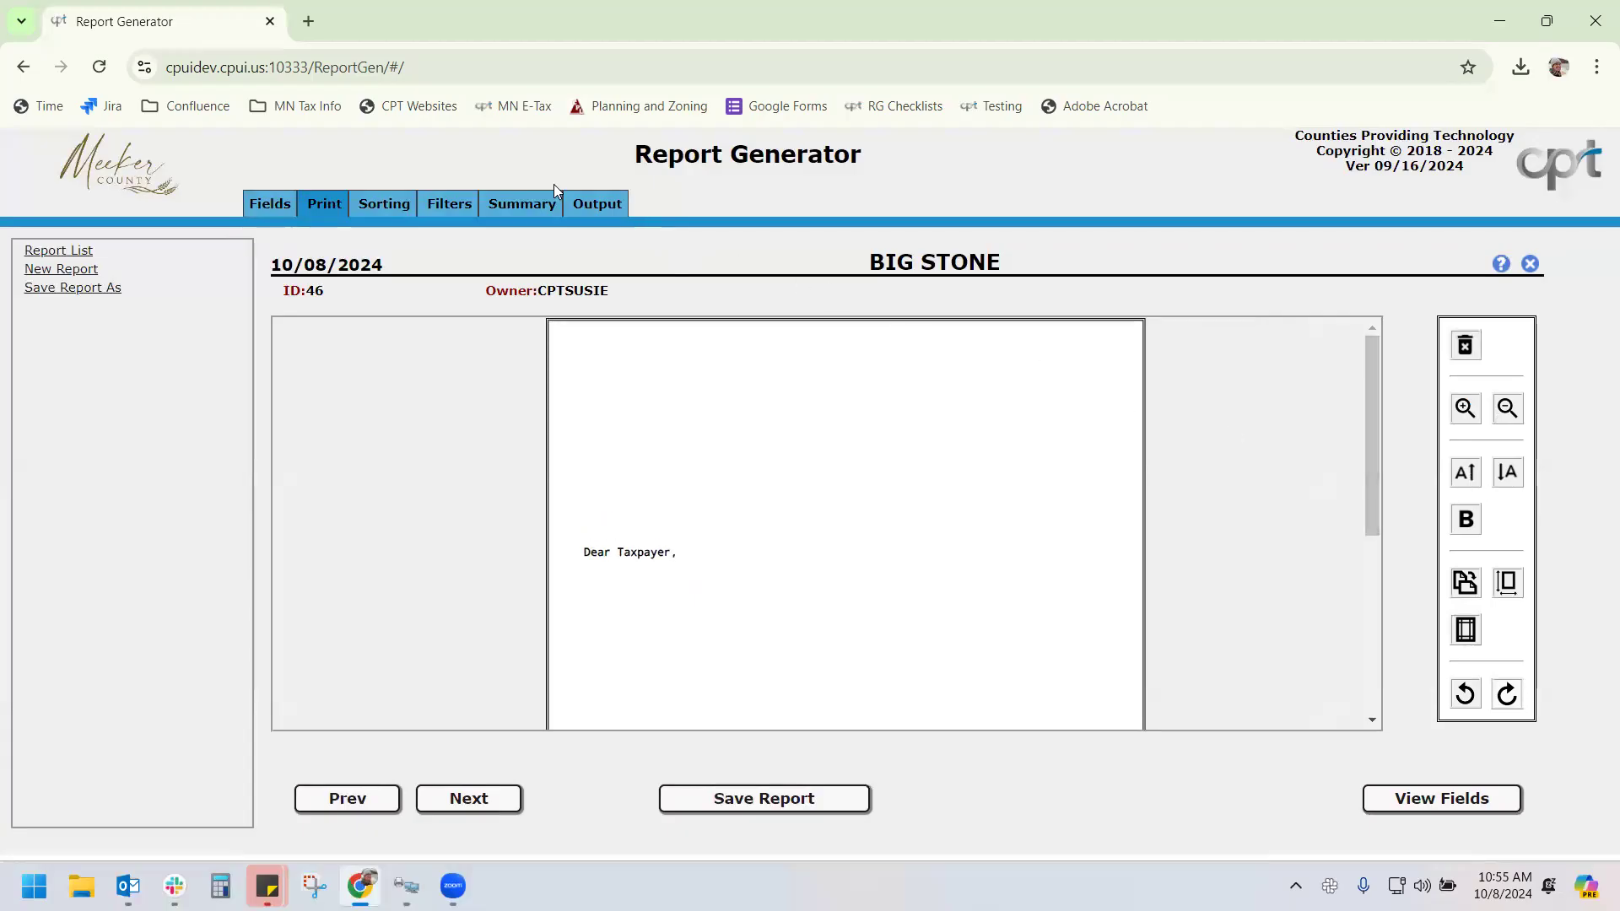
left_click(597, 205)
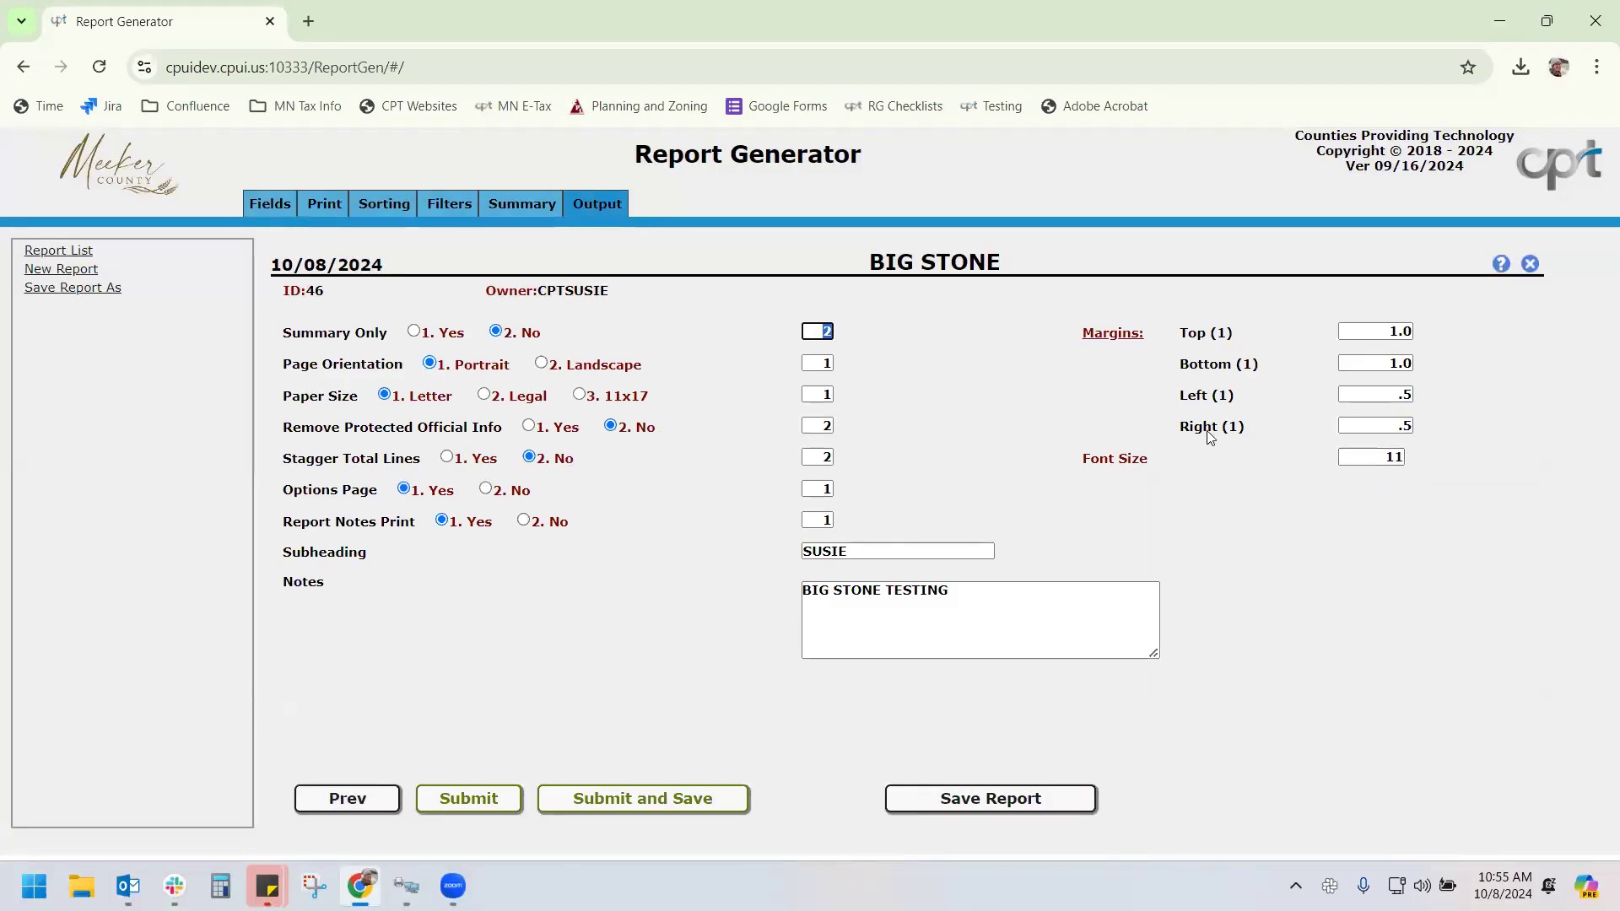
Enlarge the greeting two more font steps and try bolding only the word Taxpayer
left_click(326, 201)
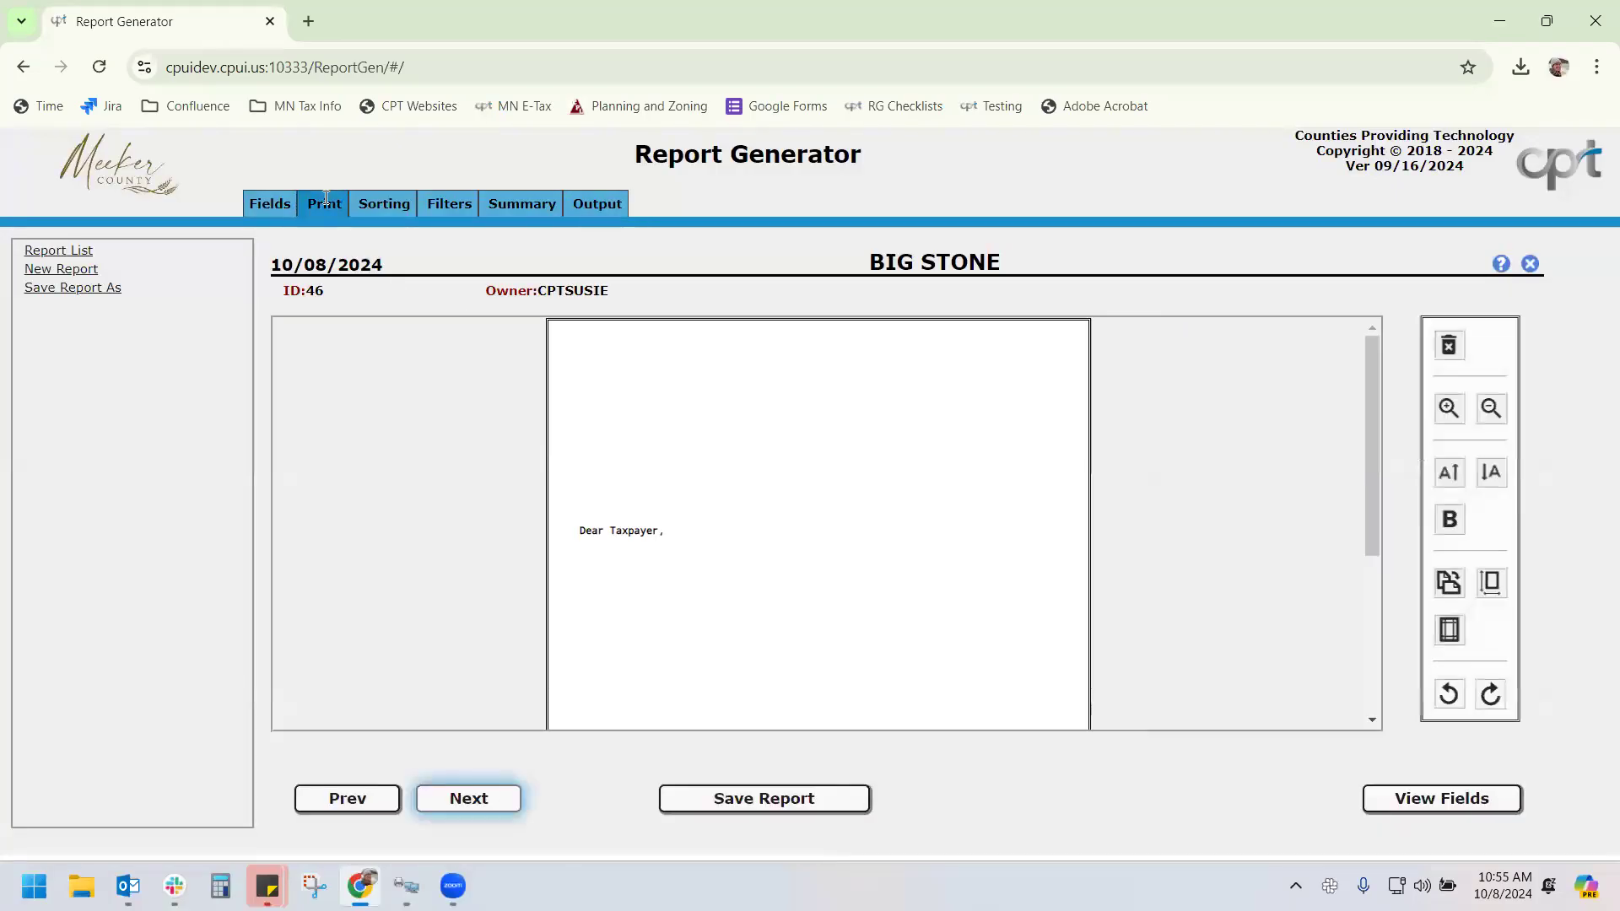
left_click(1466, 484)
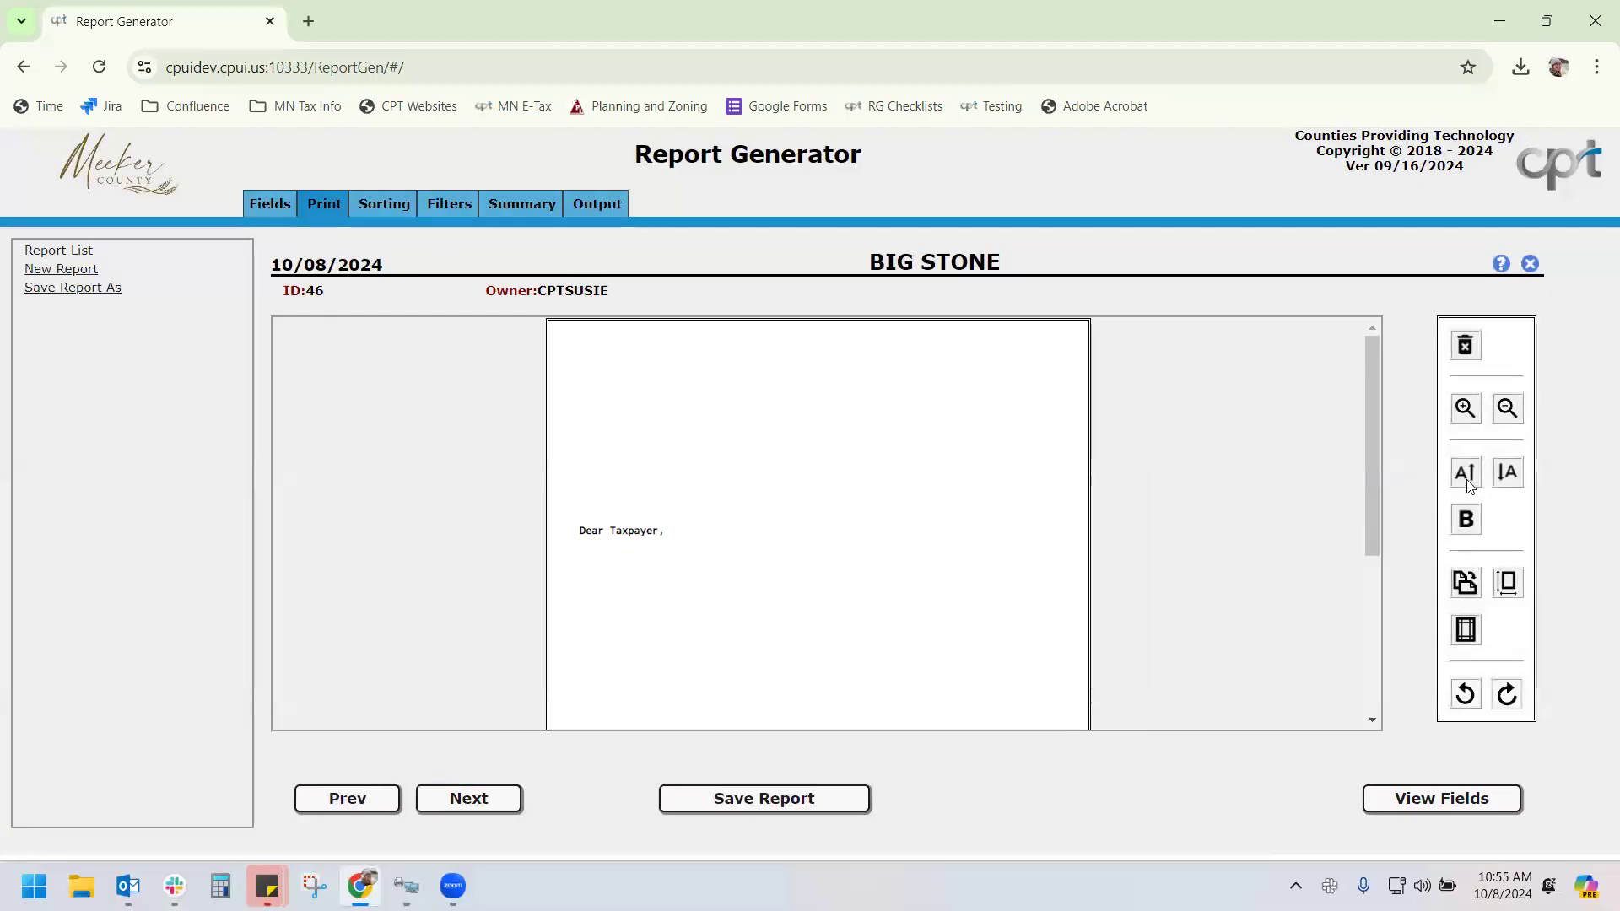
left_click(1463, 484)
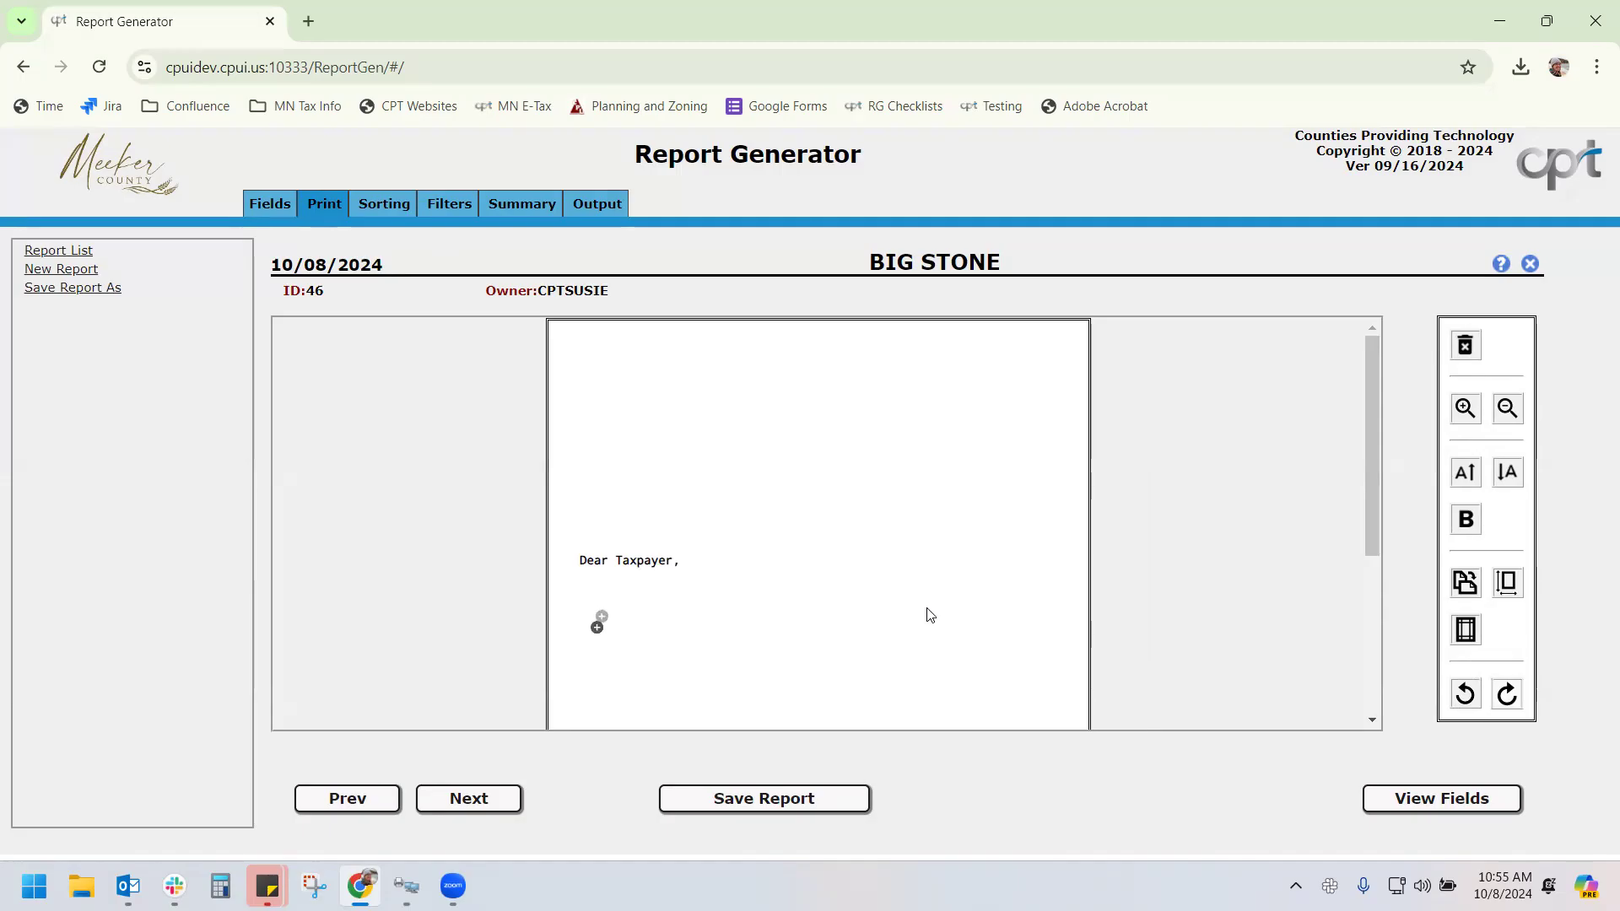
left_click(619, 563)
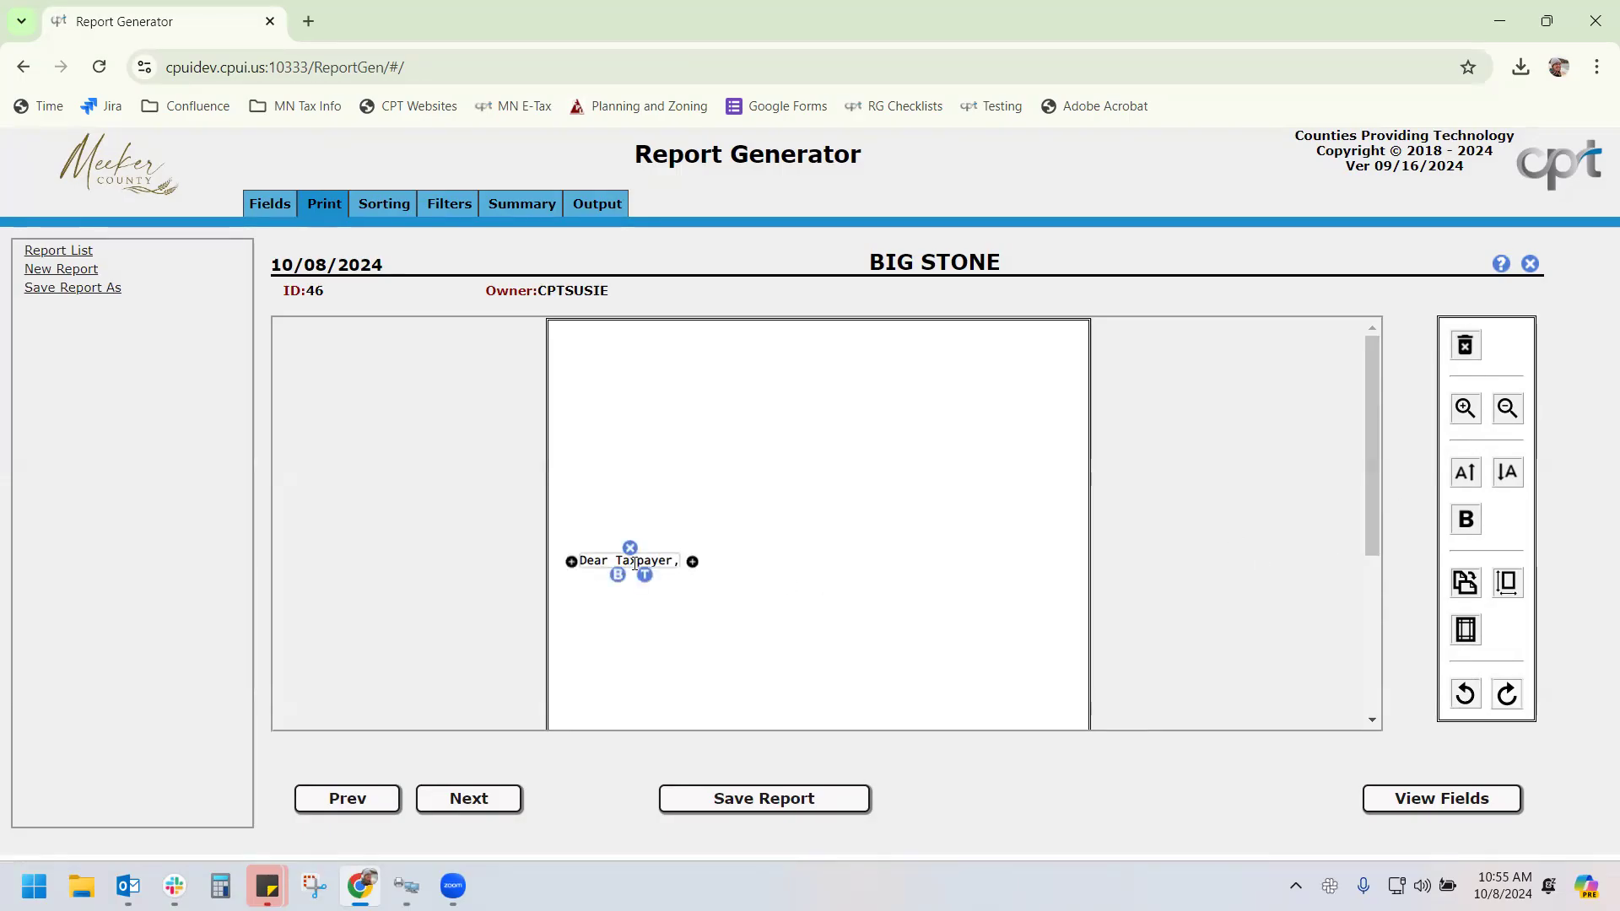
left_click(617, 574)
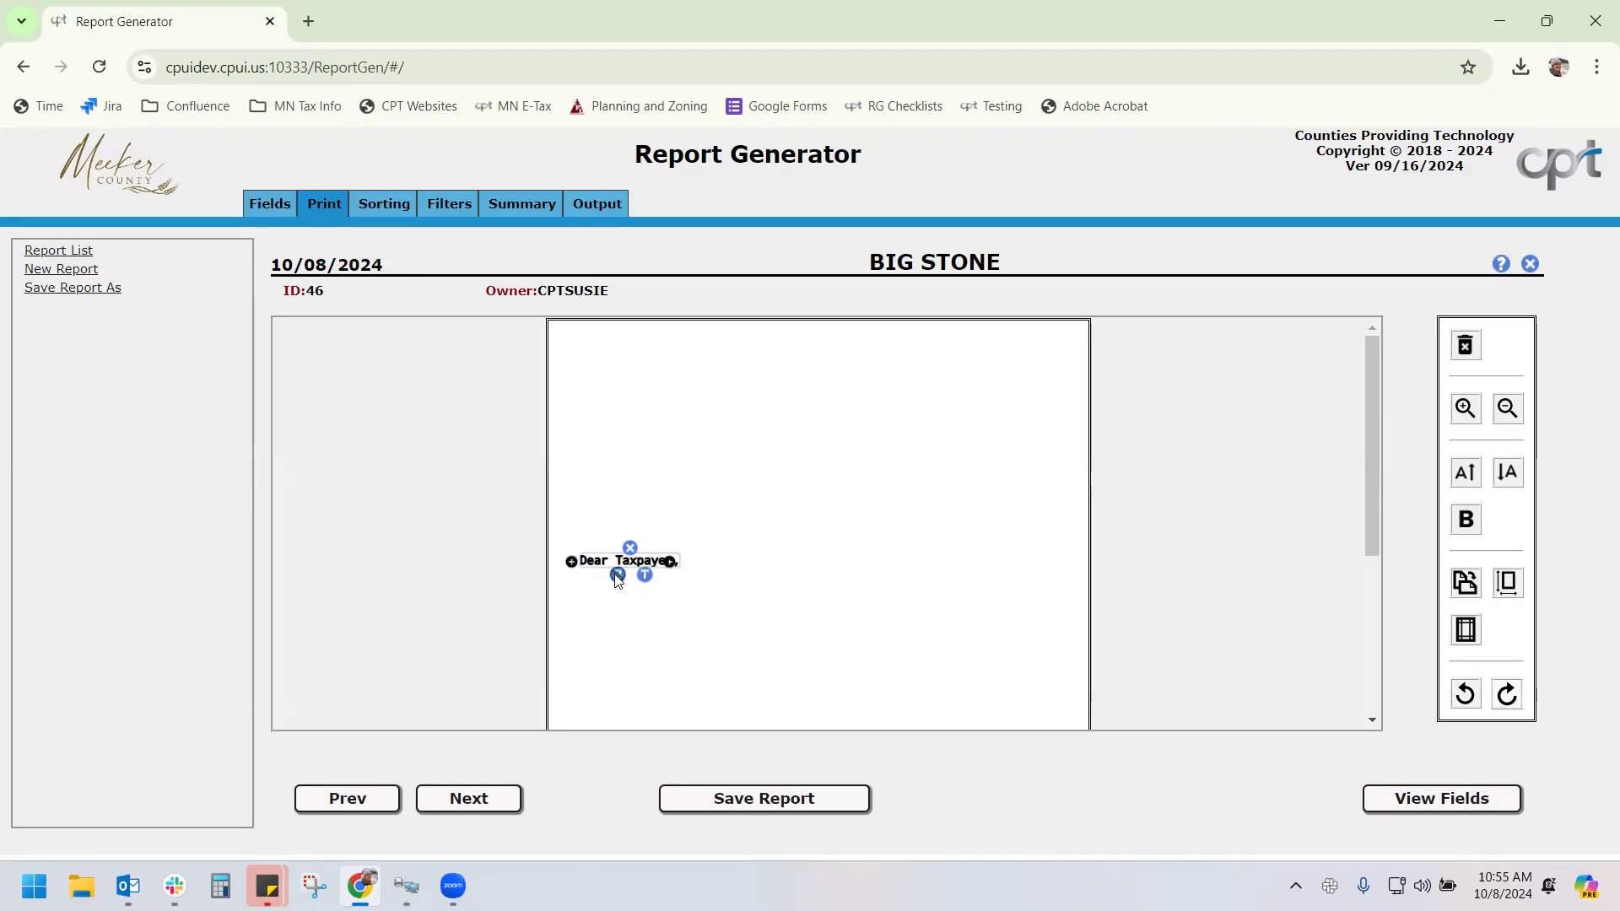
left_click(616, 575)
double_click(643, 561)
left_click(1476, 524)
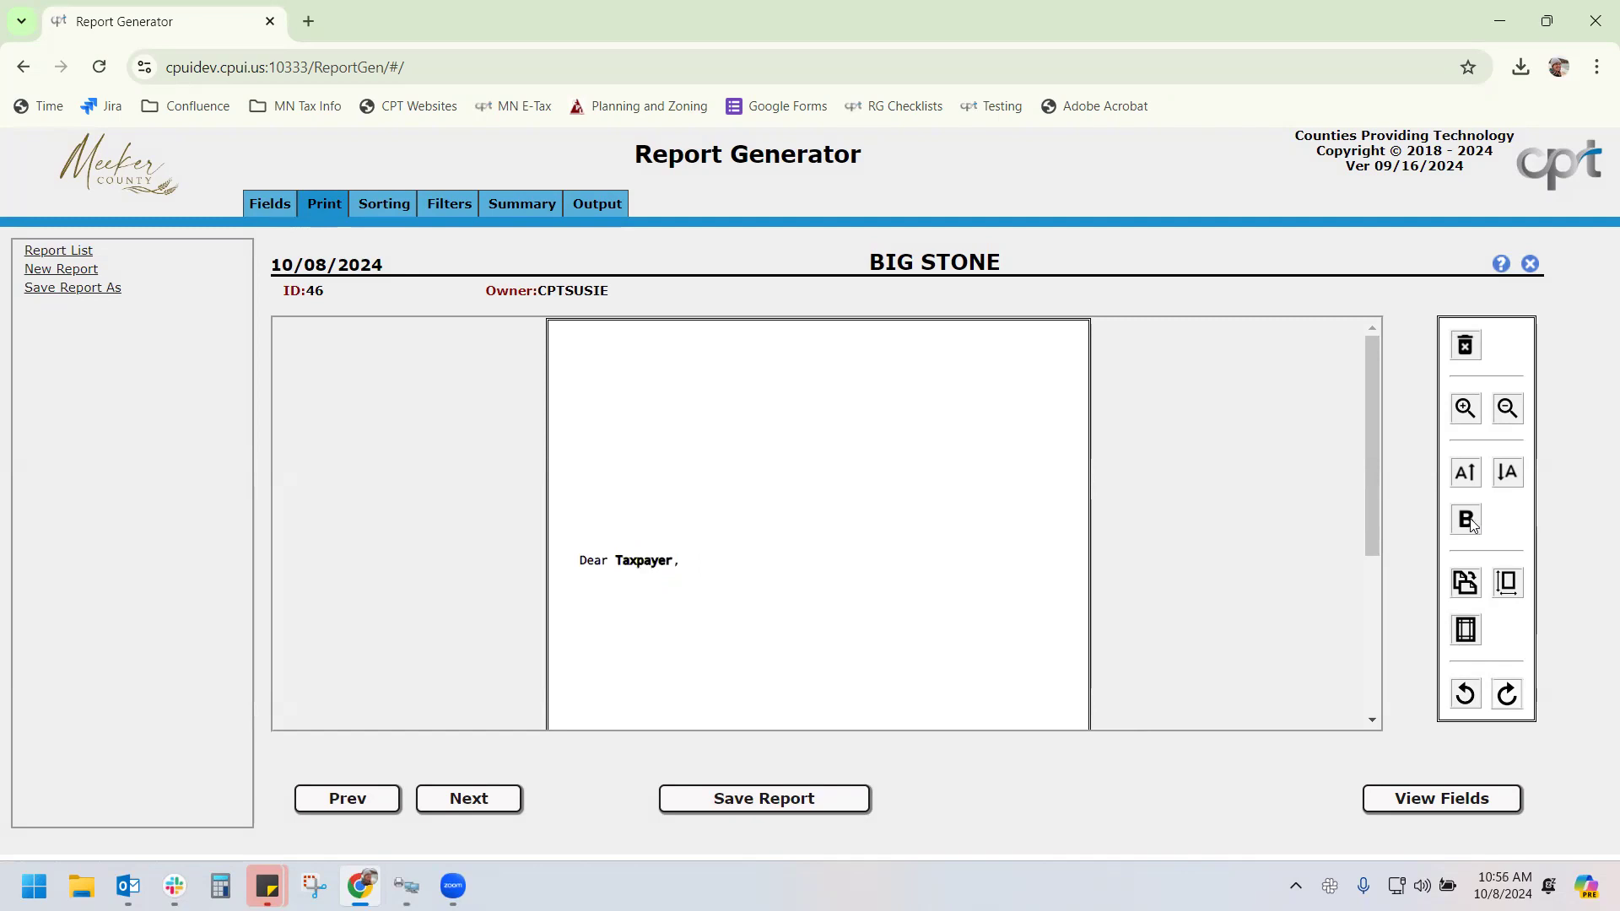
Retype the lost word Taxpayer after Dear and make it bold
left_click(651, 560)
right_click(620, 560)
left_click(620, 560)
mouse_move(615, 562)
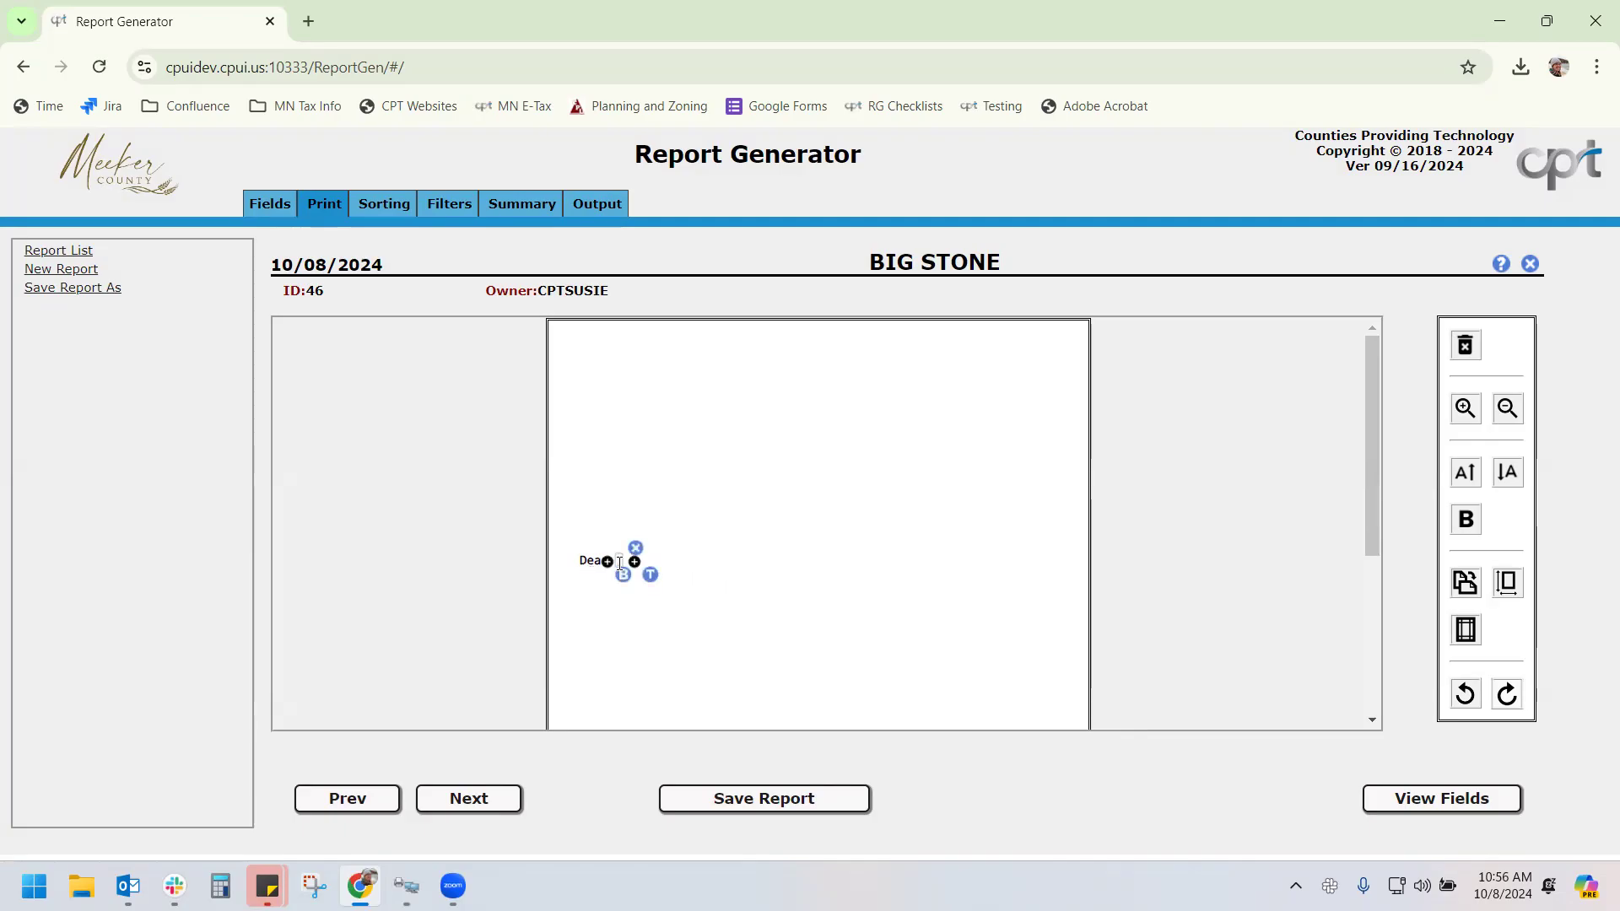
type("Taxpayer,")
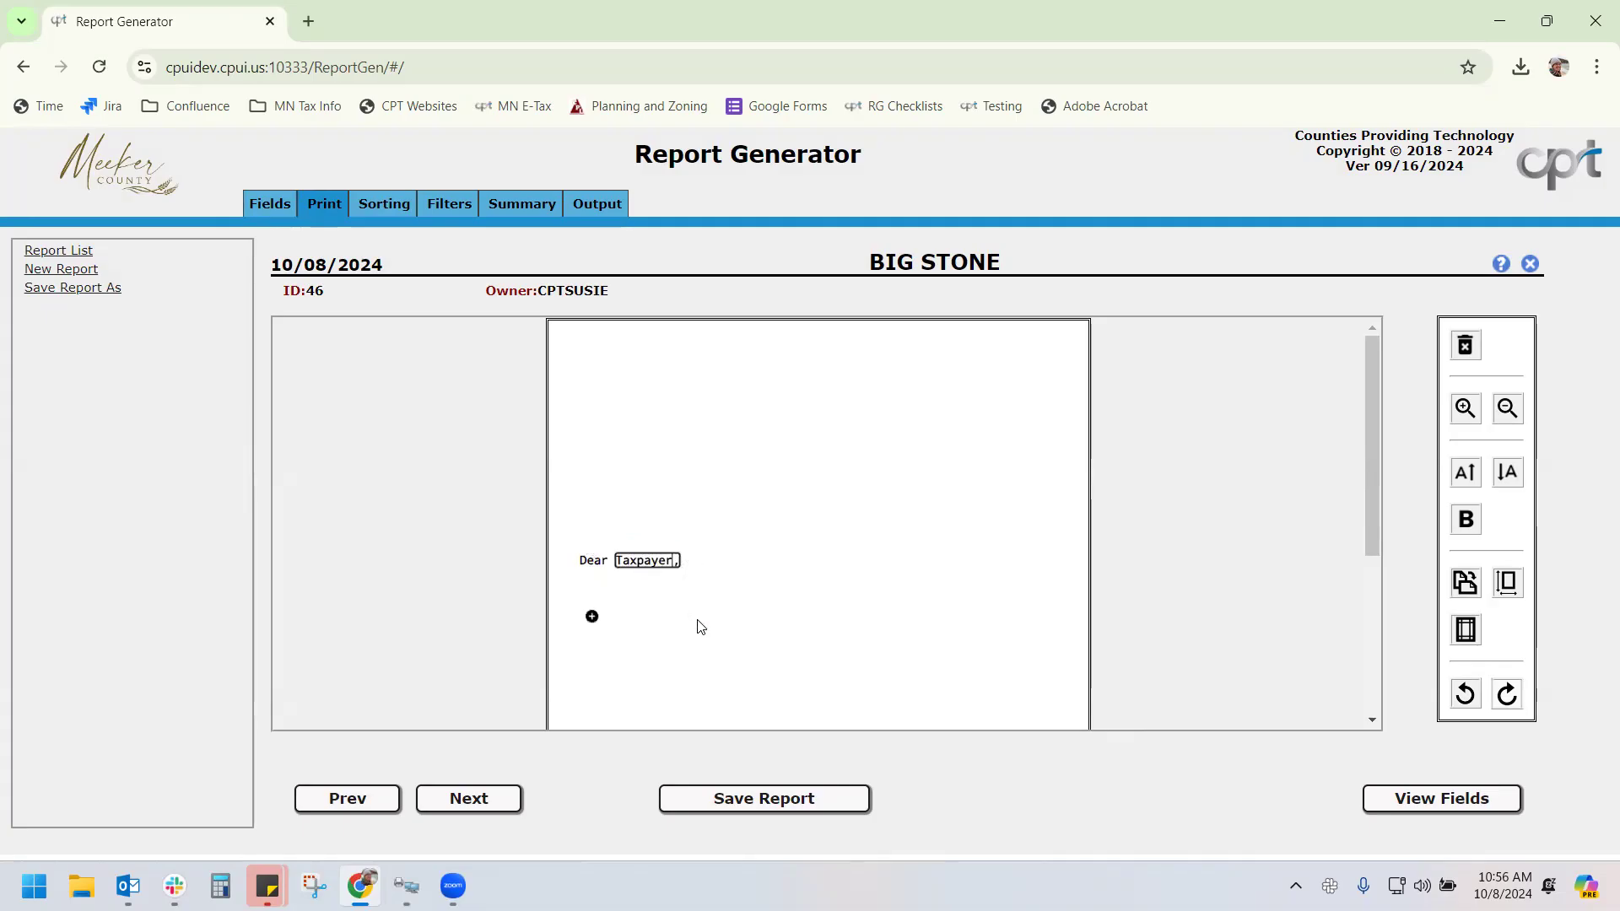
left_click(638, 488)
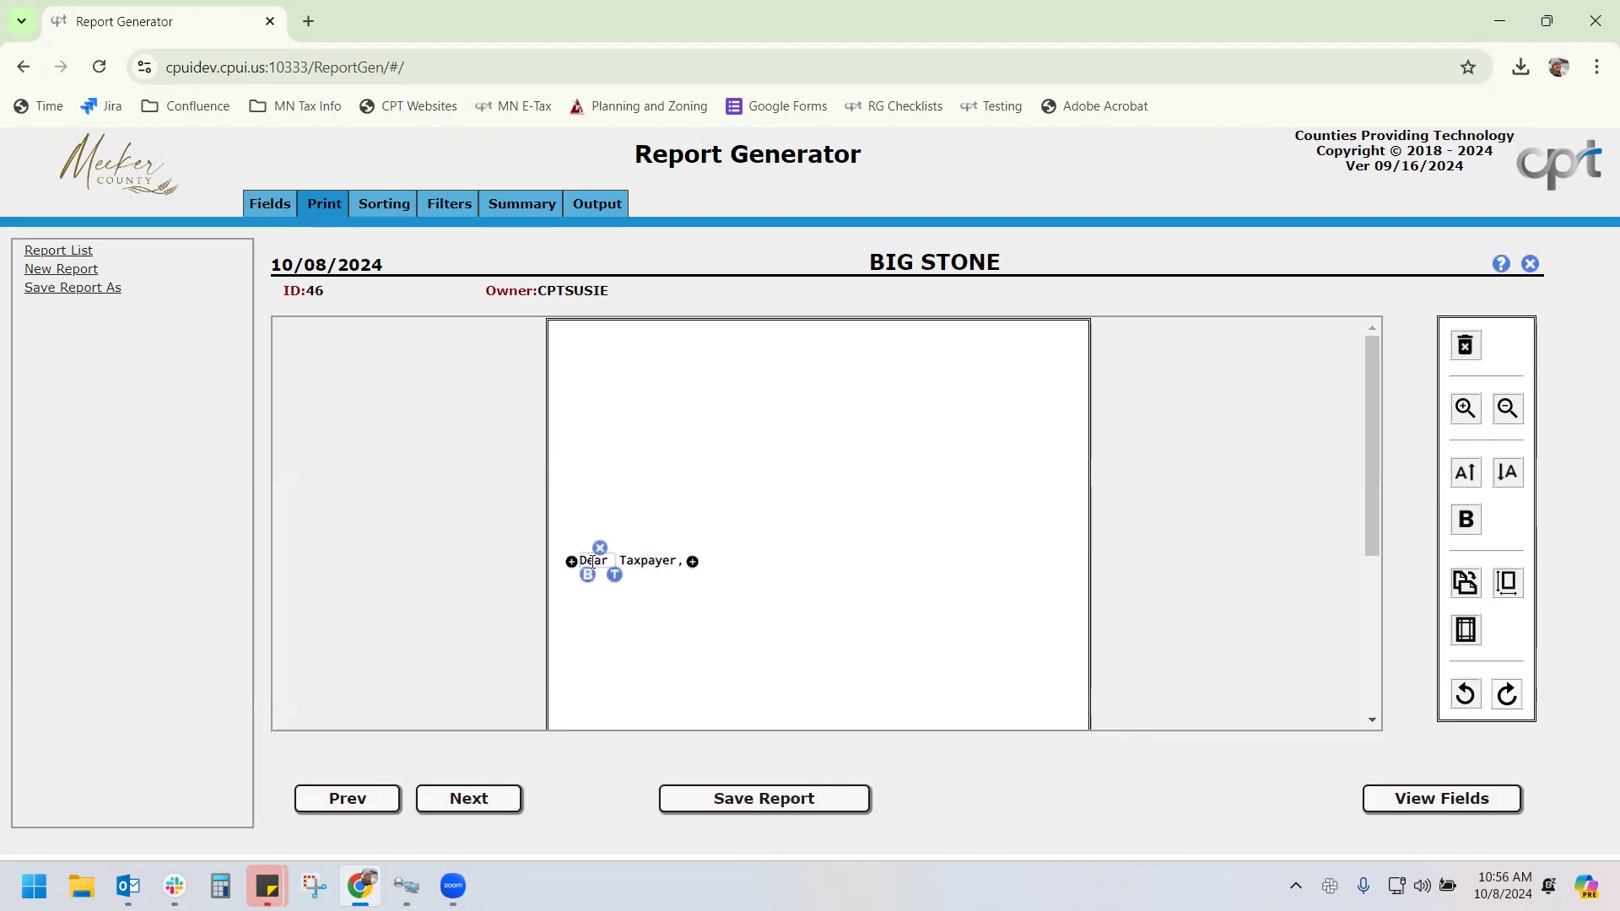
left_click(645, 561)
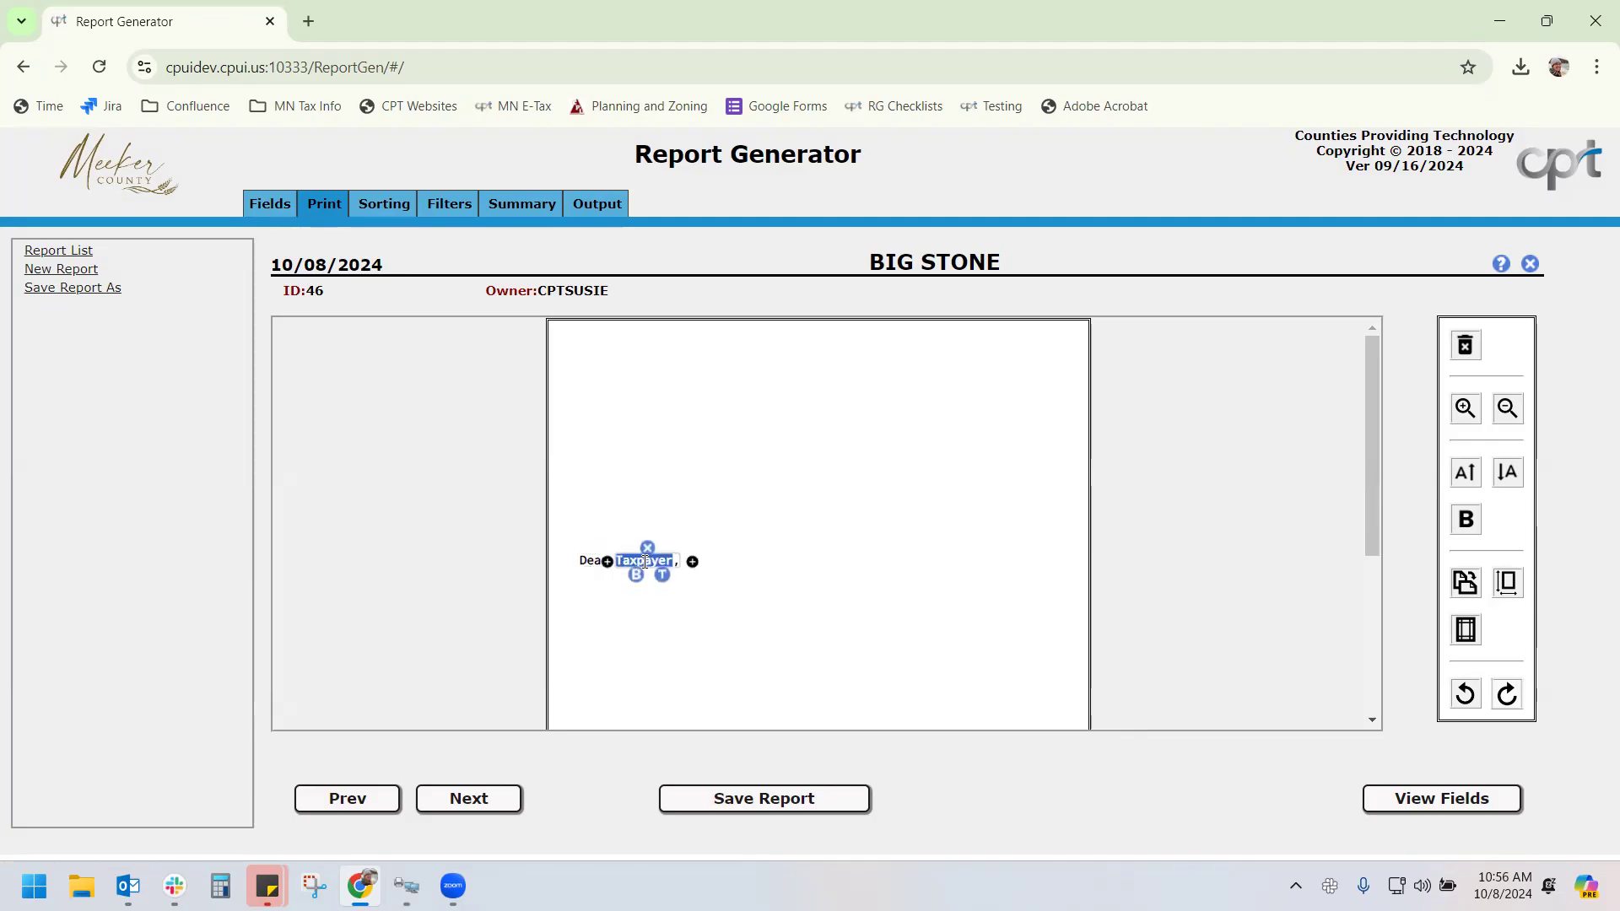
left_click(1468, 521)
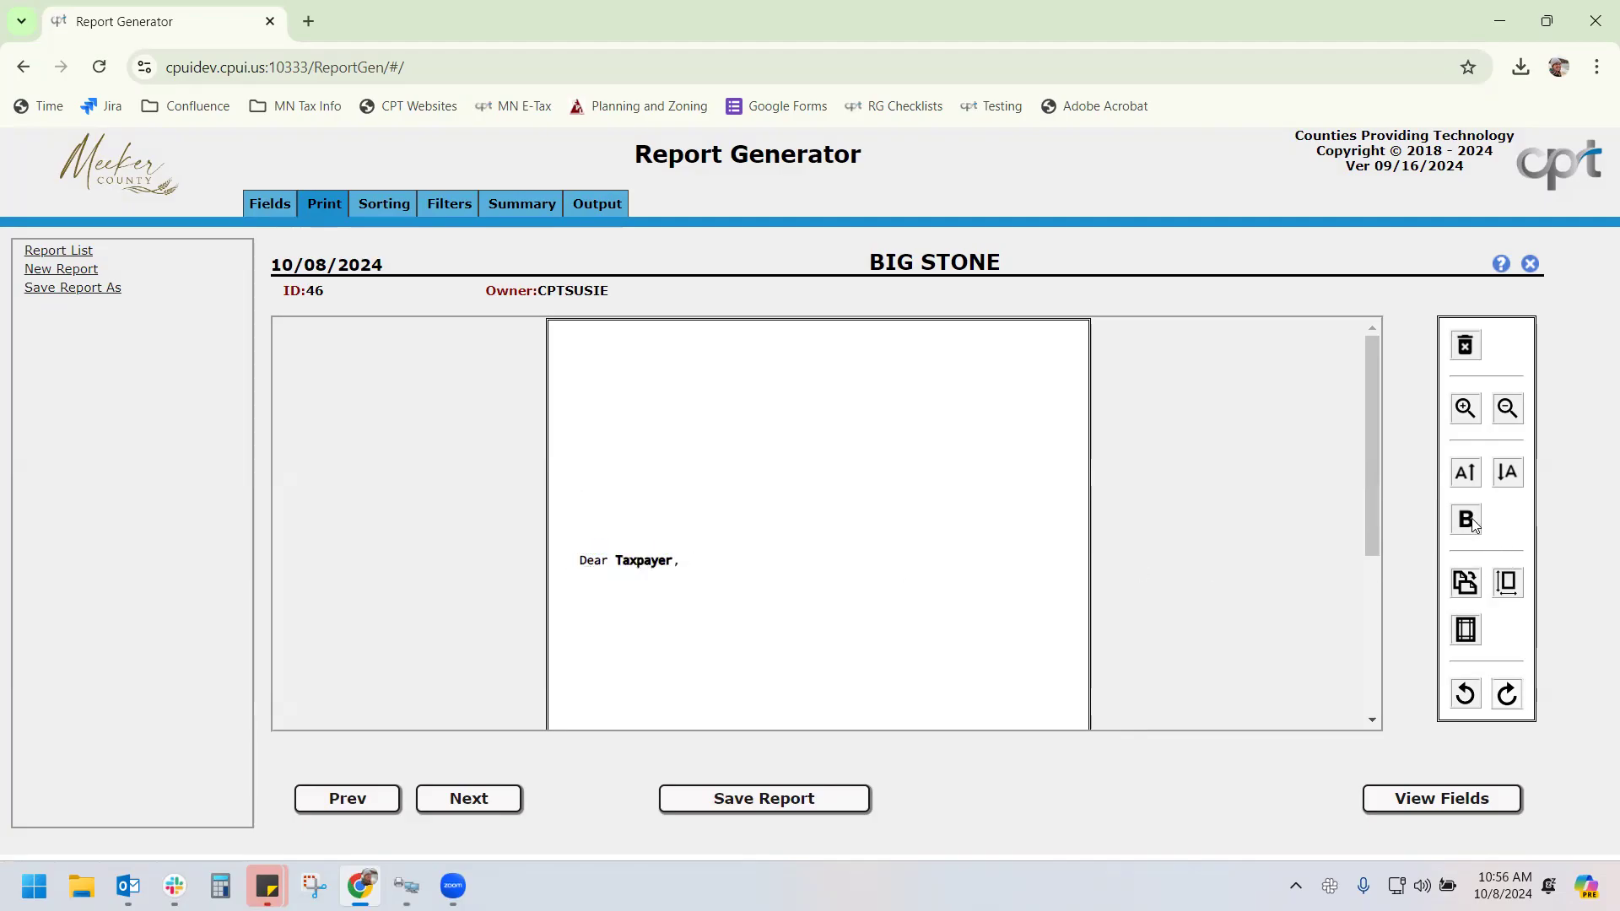
Toggle landscape and back to portrait, view paper sizes, and close Margins unchanged
left_click(1466, 582)
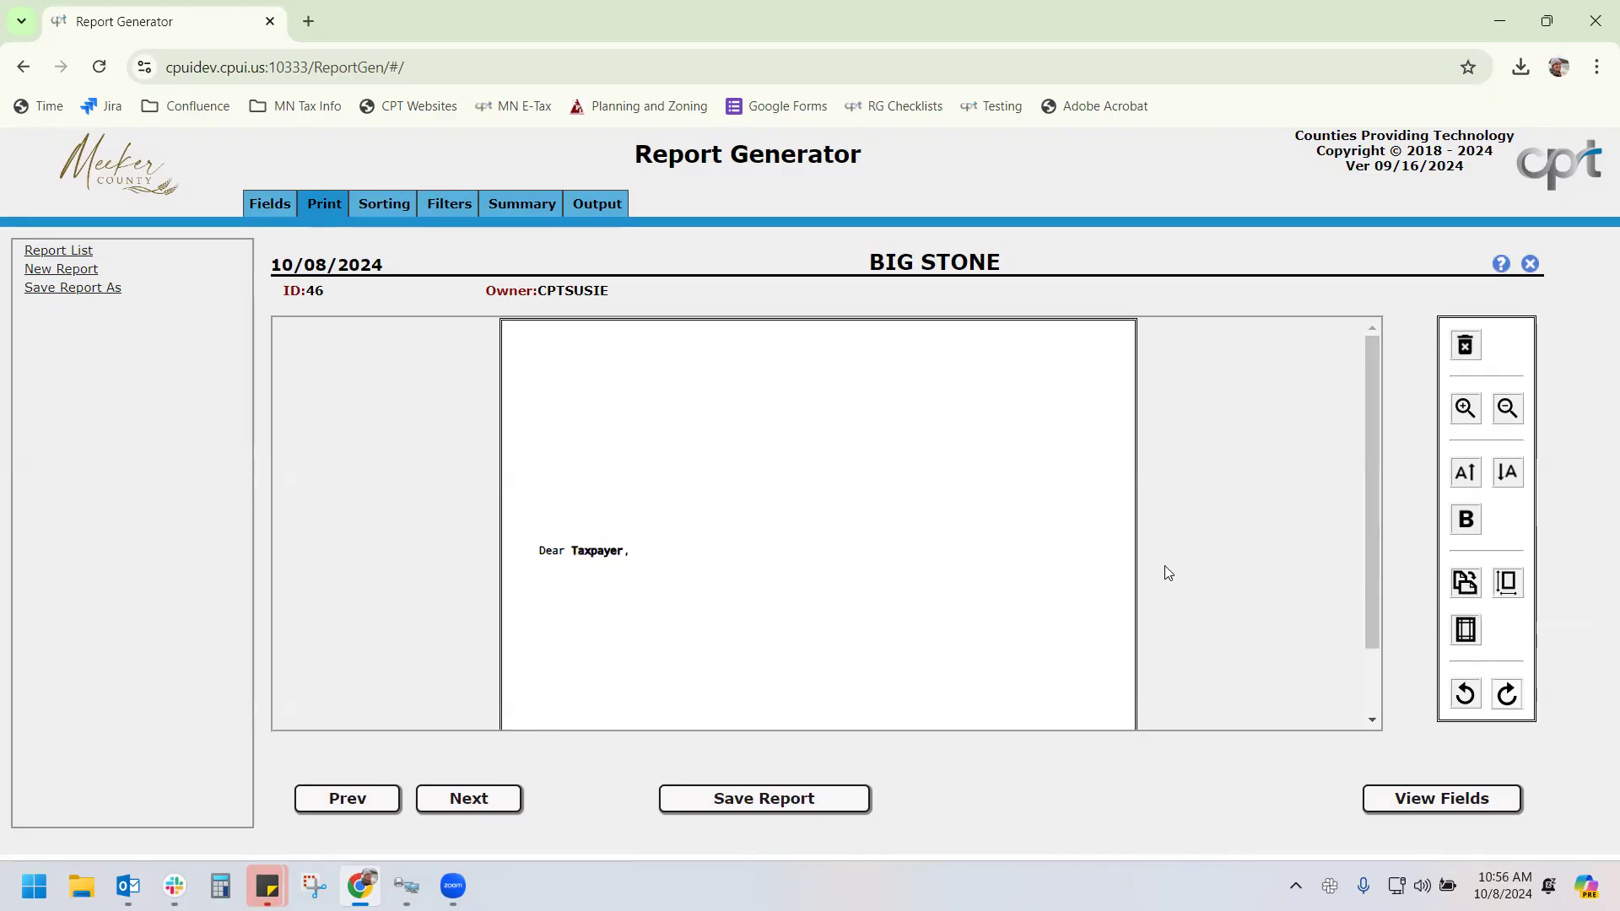
scroll(1156, 582, "down", 1)
scroll(1134, 604, "up", 1)
left_click(1467, 586)
left_click(1510, 583)
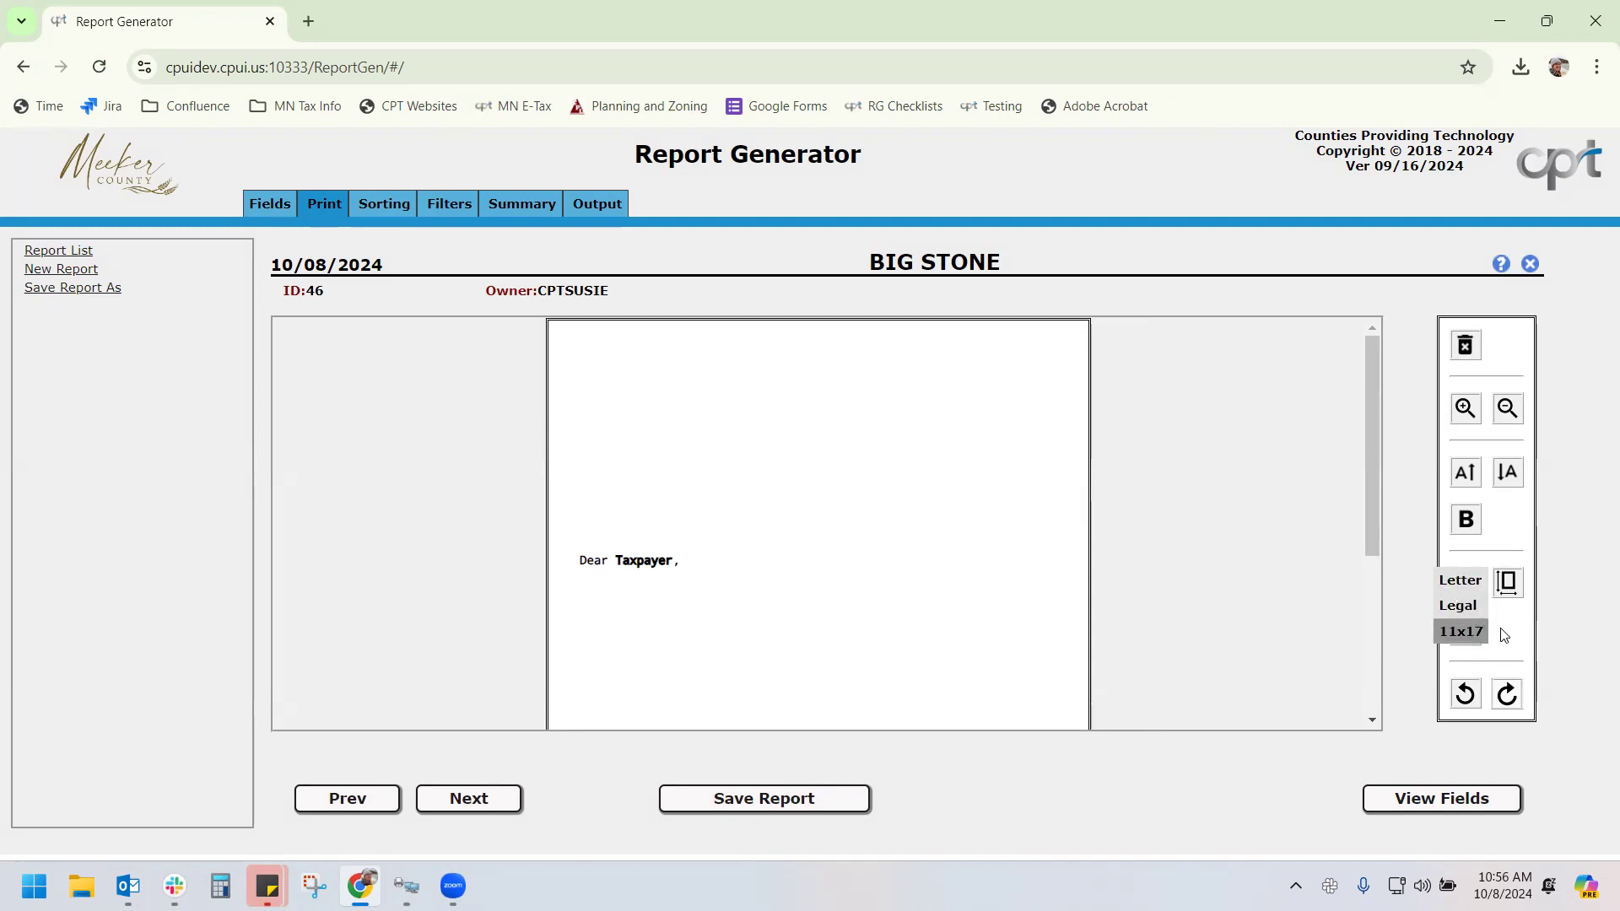
left_click(1467, 631)
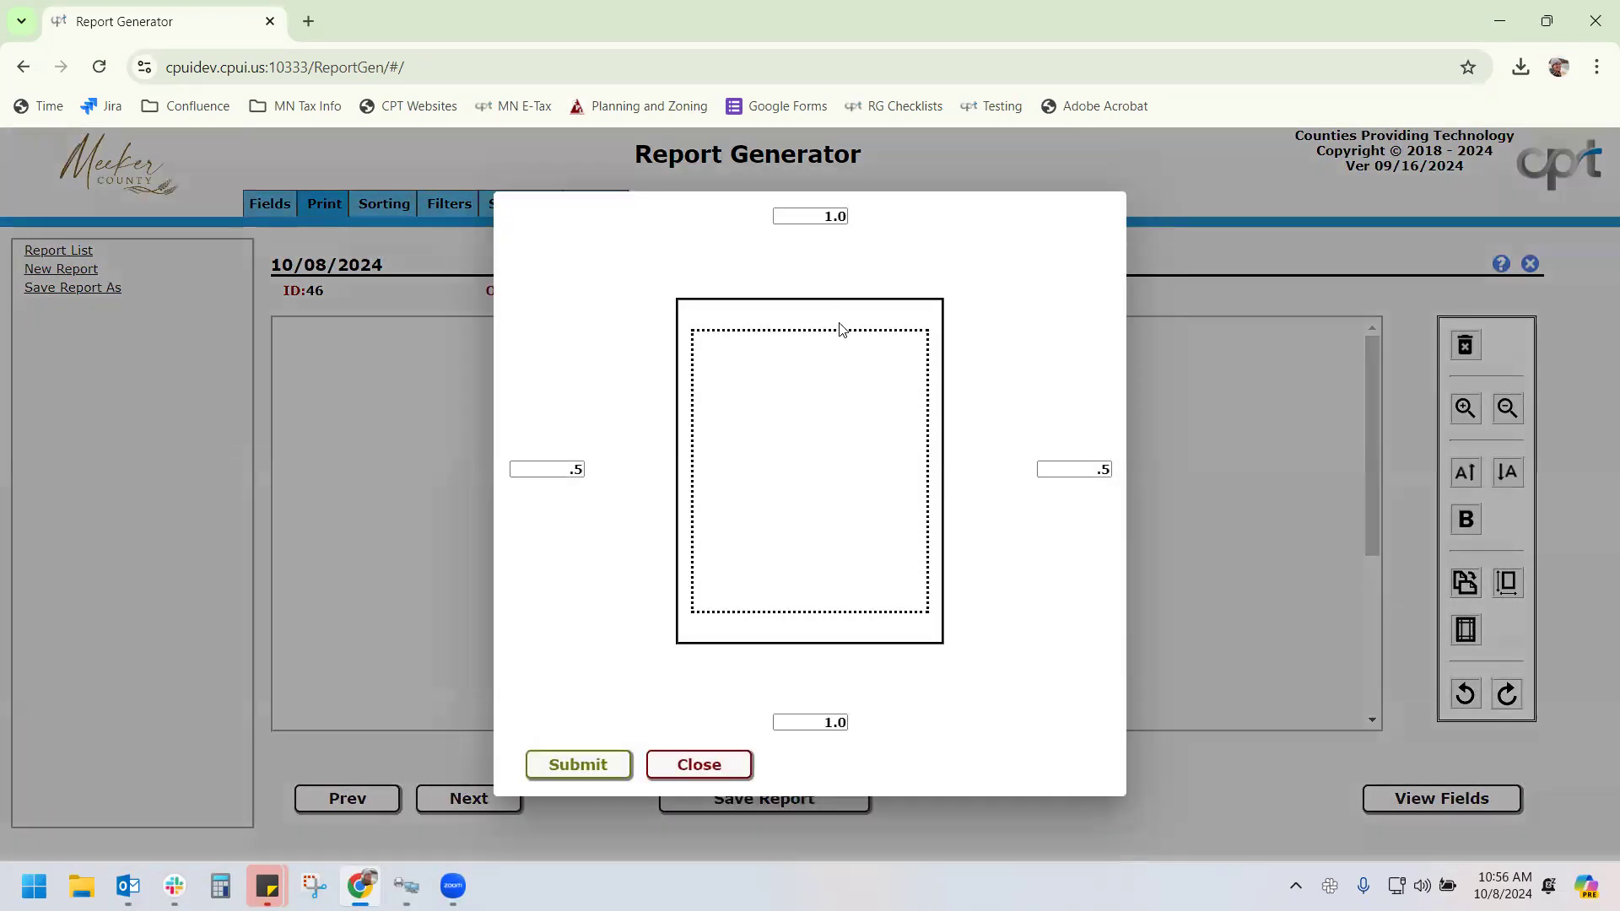
left_click(698, 765)
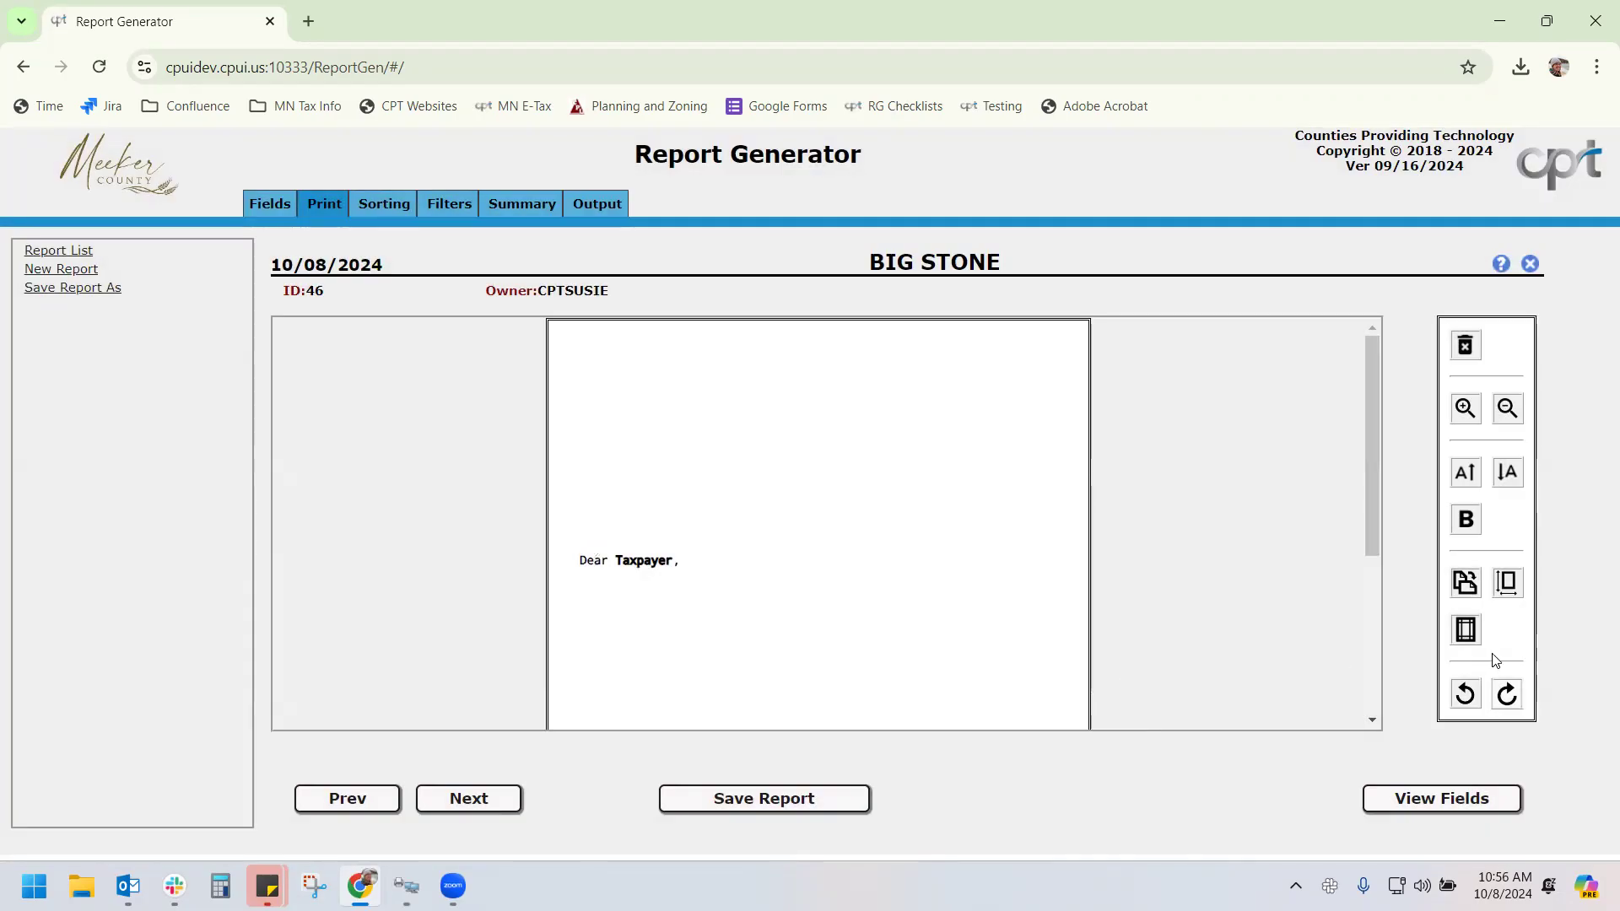
Undo the last three edits, which removes the greeting's bold
left_click(1466, 700)
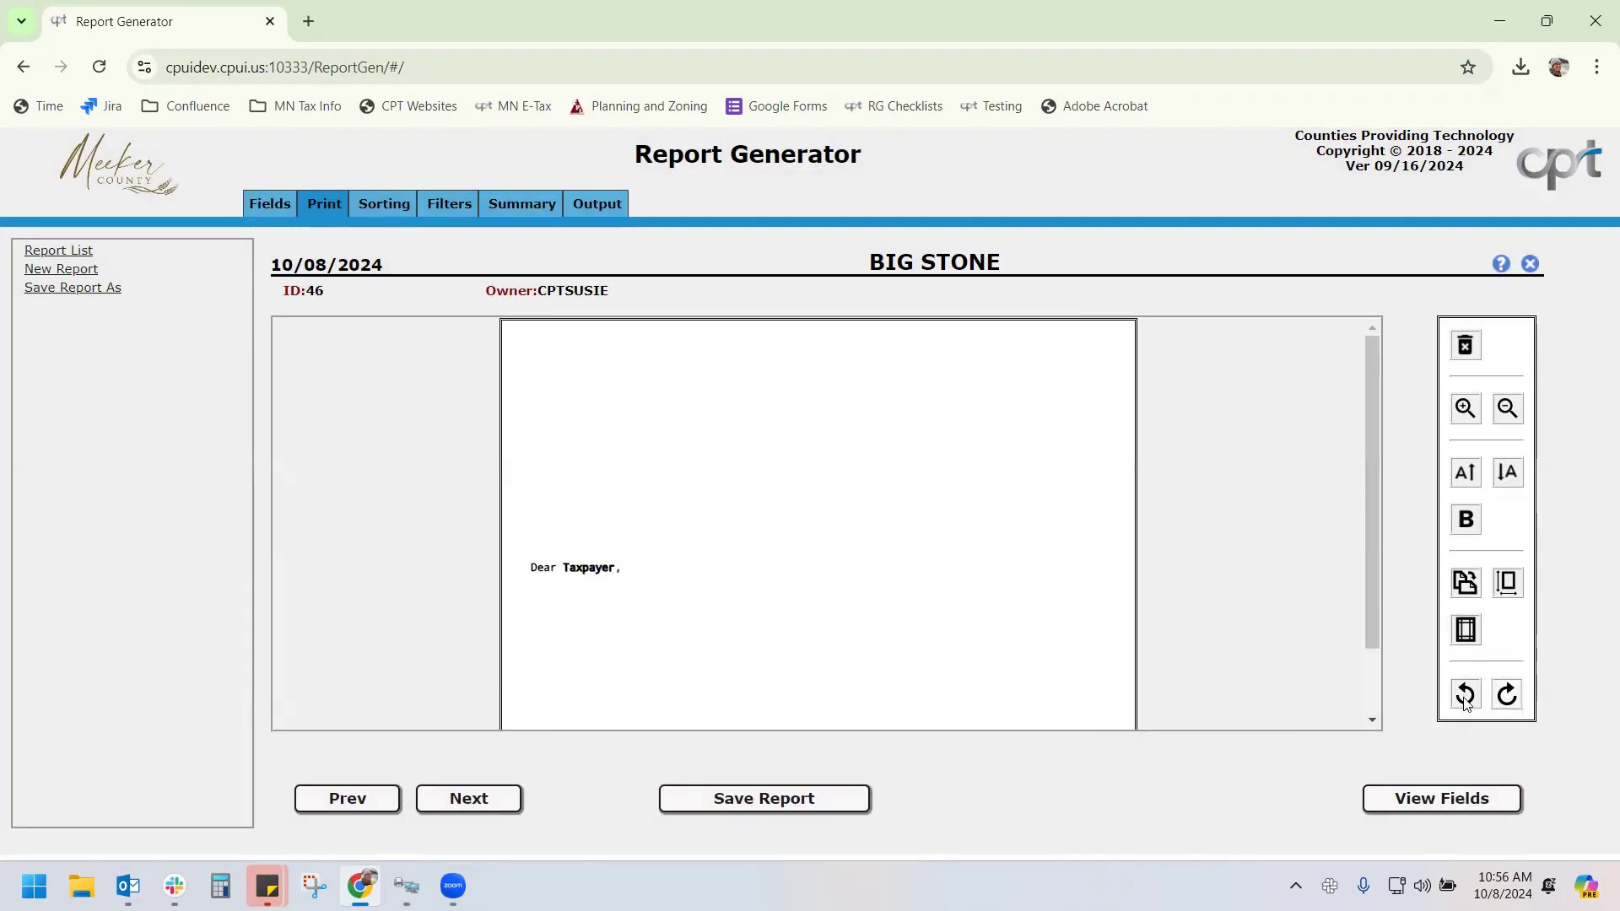
left_click(1465, 699)
left_click(1466, 698)
left_click(1466, 698)
Redo the last edit, open the field list, and cycle the Field column sort back to default
left_click(1512, 703)
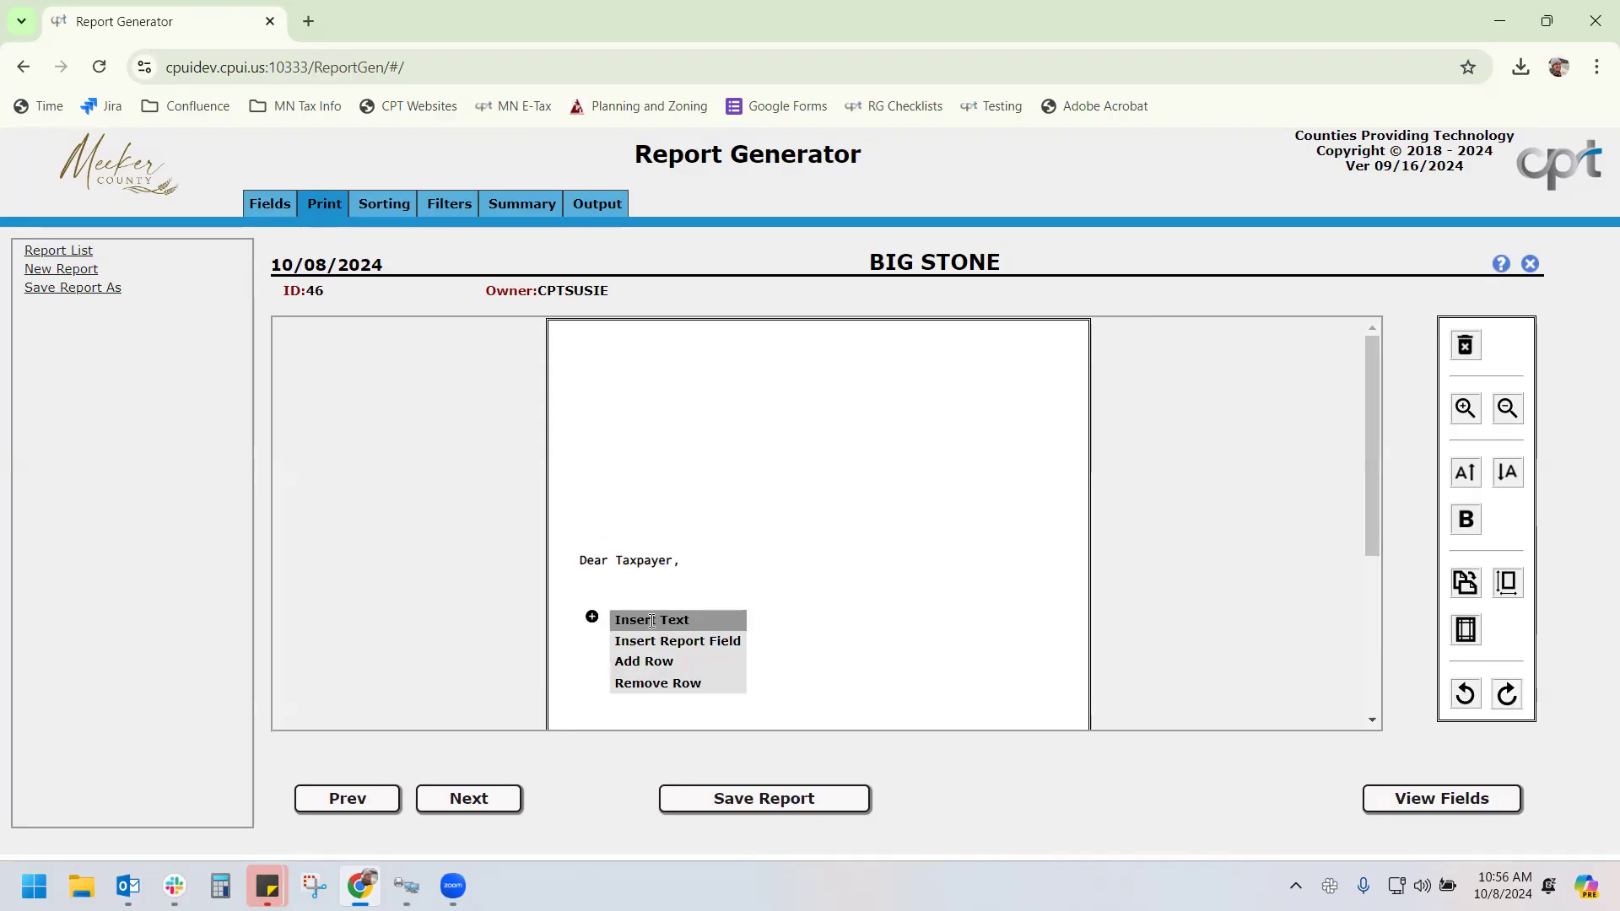
left_click(662, 640)
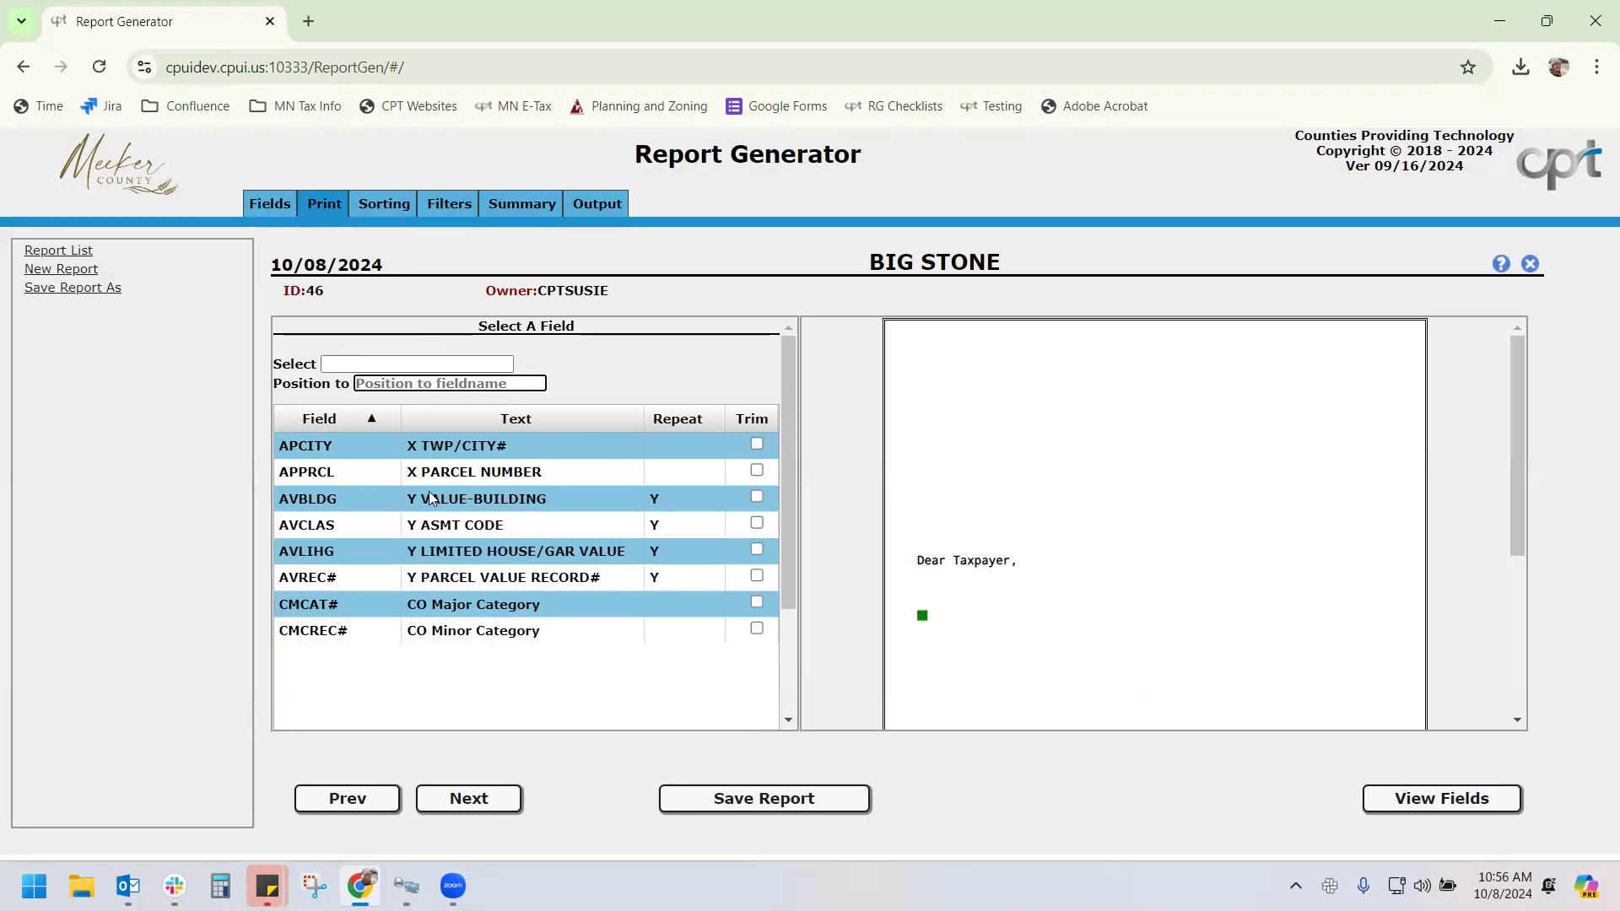
left_click(341, 424)
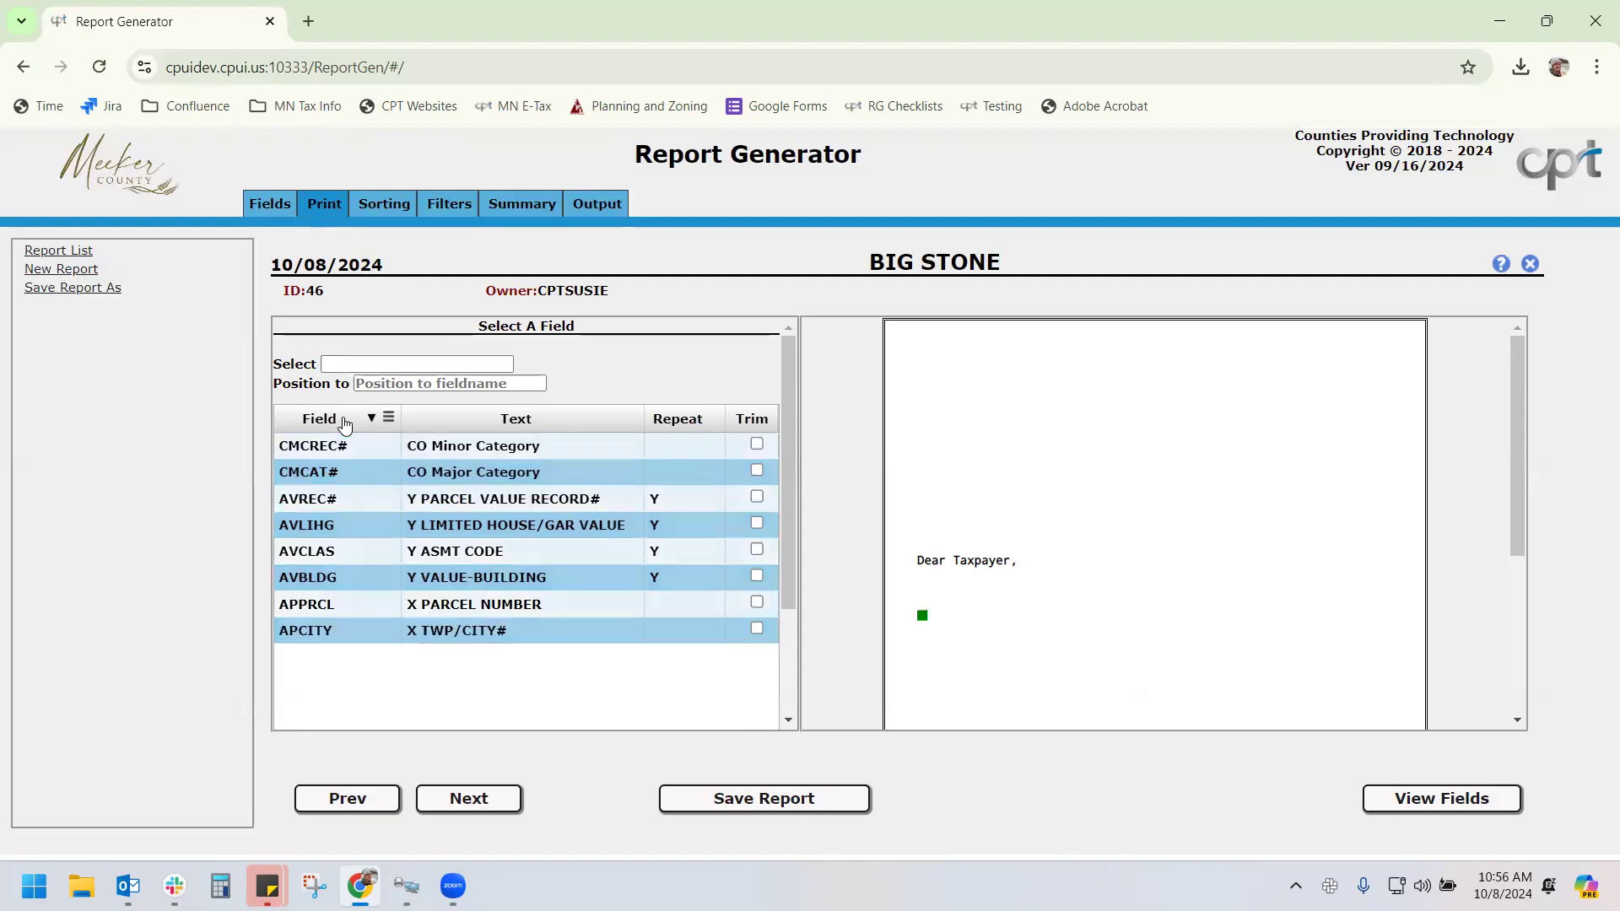
left_click(343, 423)
left_click(343, 421)
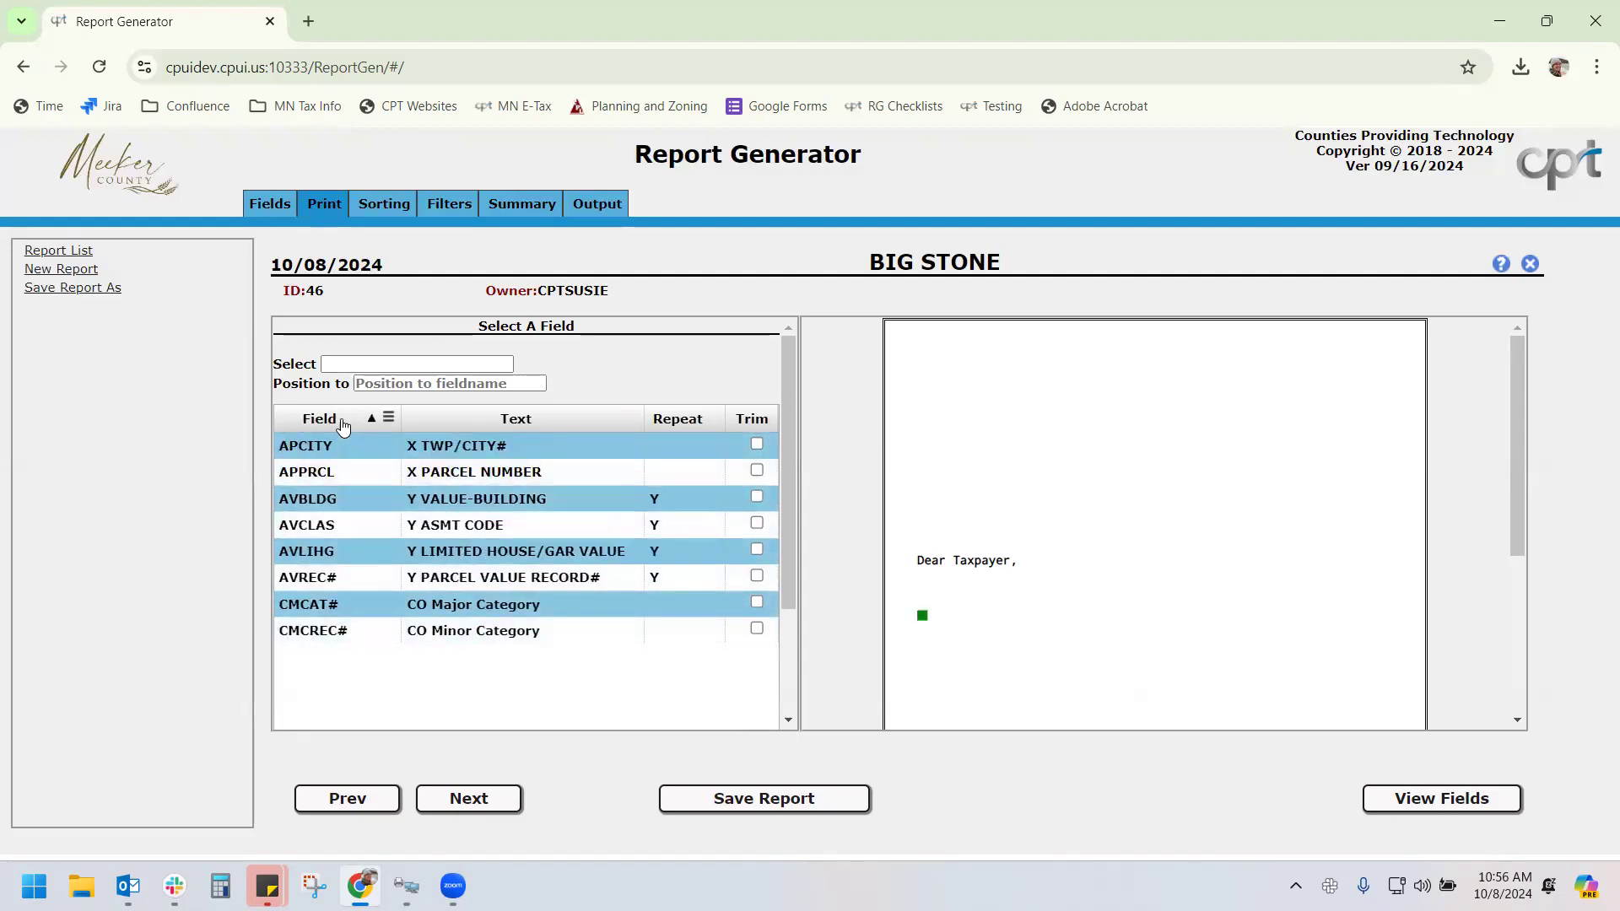
Cycle the Text column sort, dismiss its filter, then check Trim on Y VALUE-BUILDING
left_click(571, 423)
left_click(574, 425)
left_click(573, 426)
left_click(629, 418)
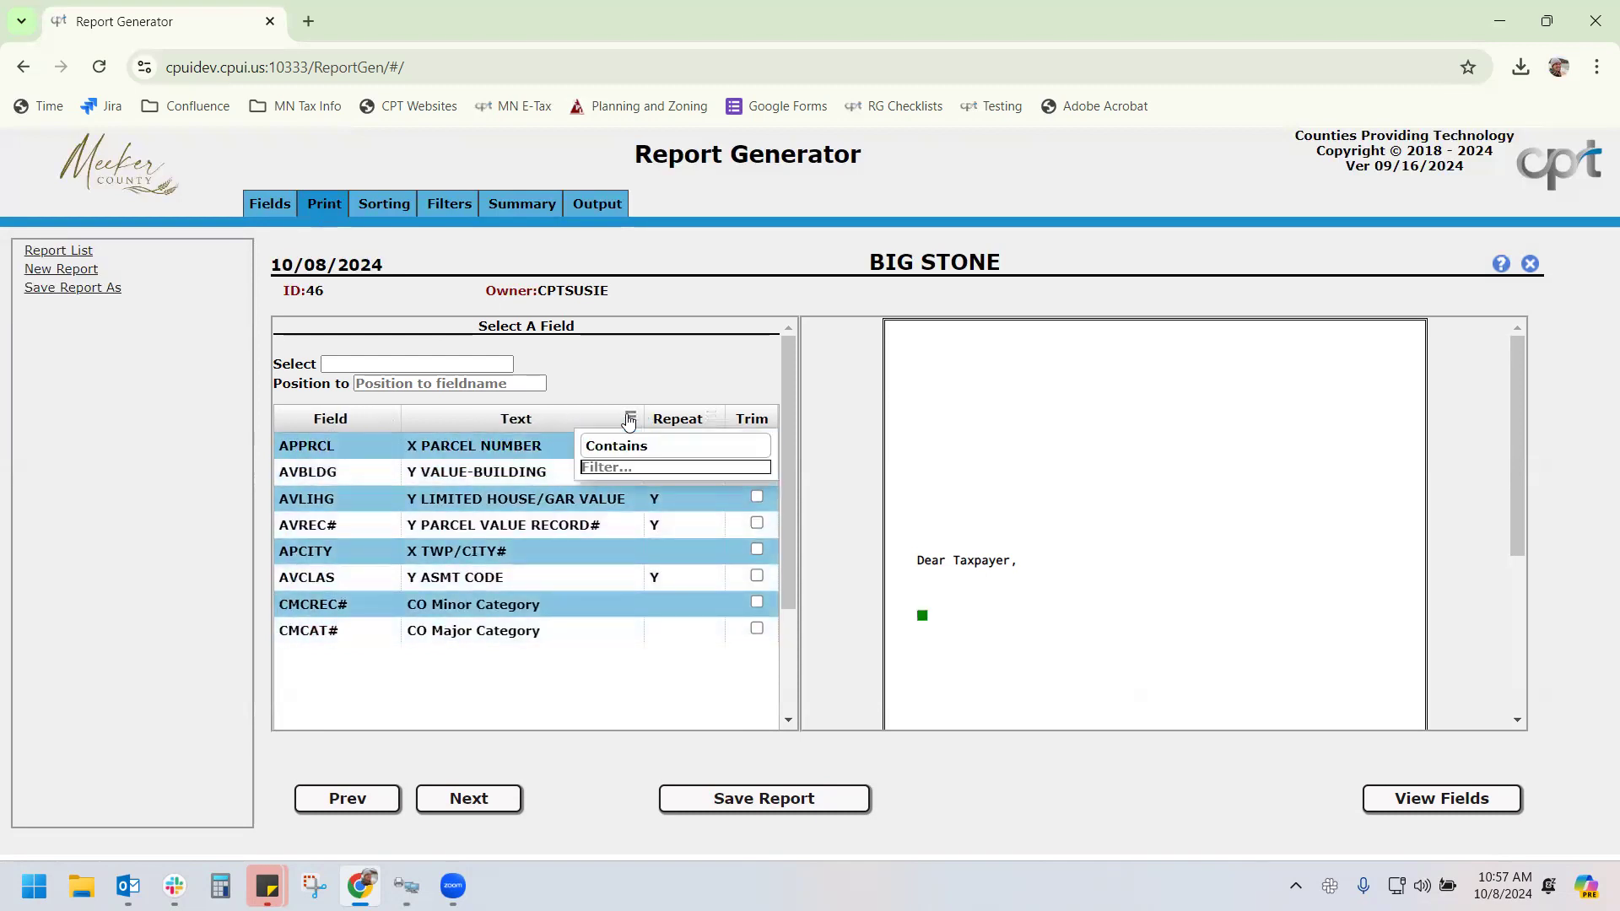
left_click(612, 362)
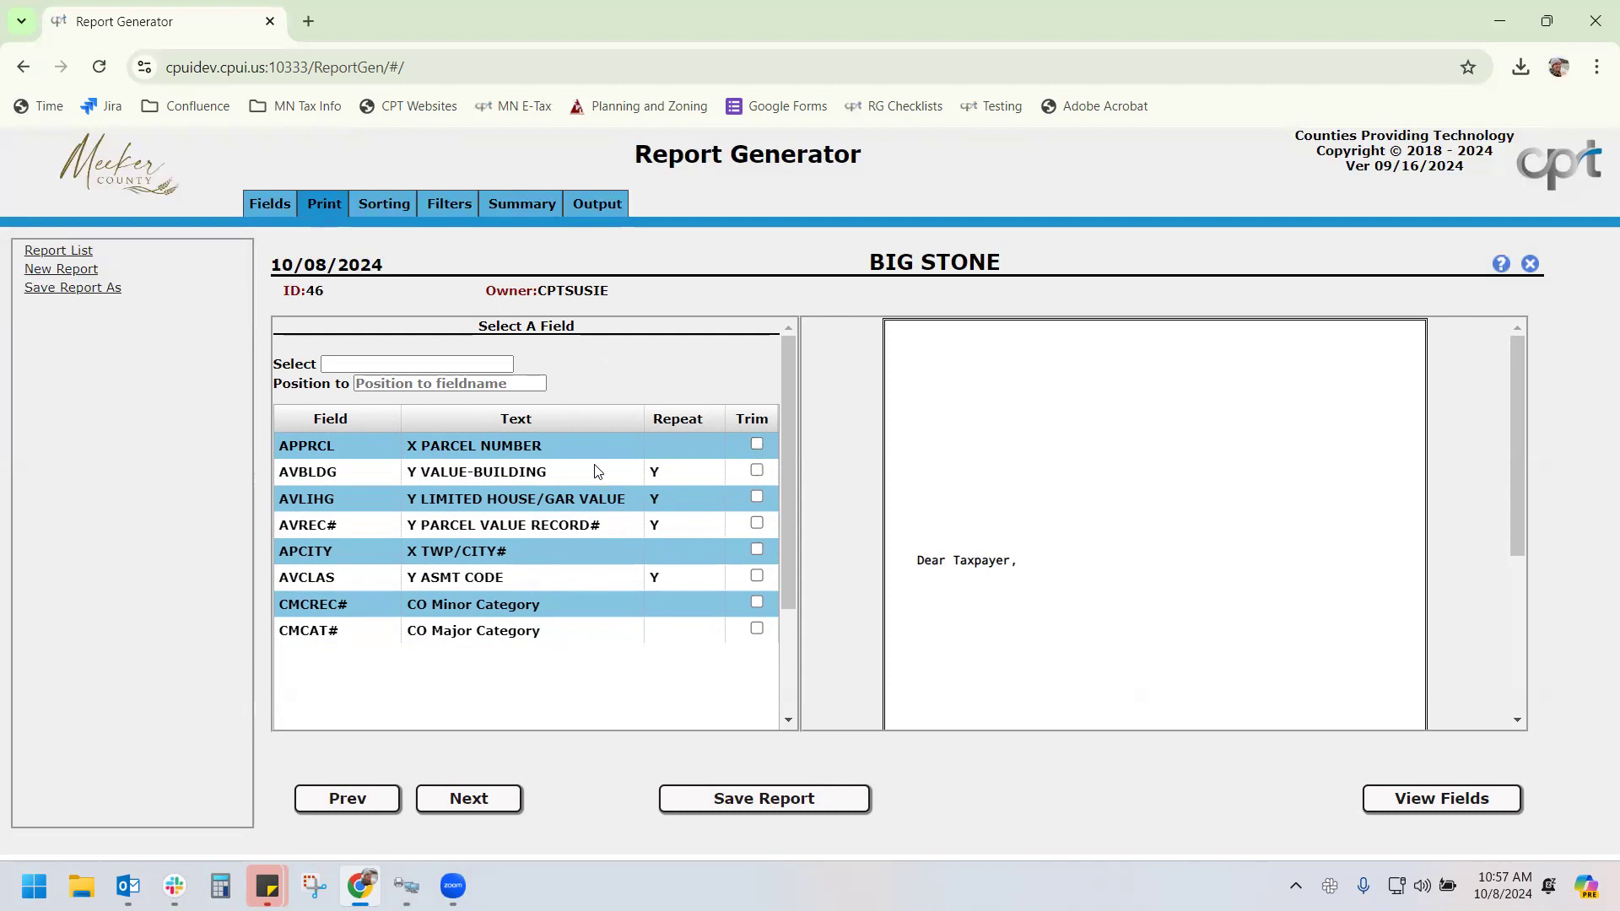
left_click(756, 471)
Place the AVBLDG field under the greeting with 5 repeating Detail lines
left_click(533, 478)
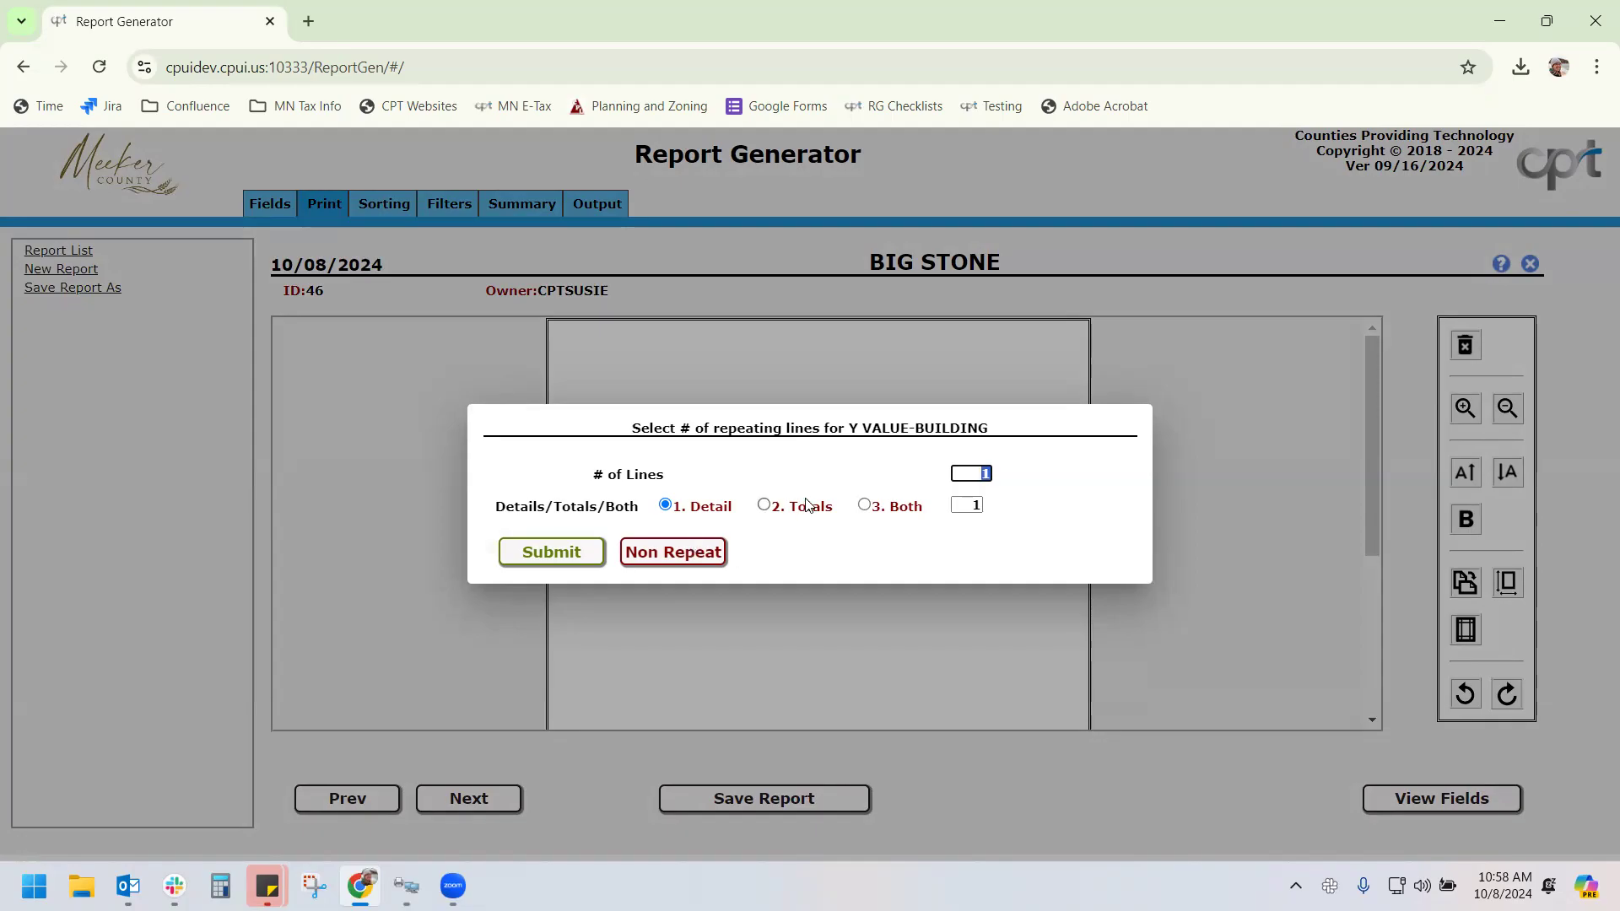
type("5")
left_click(579, 554)
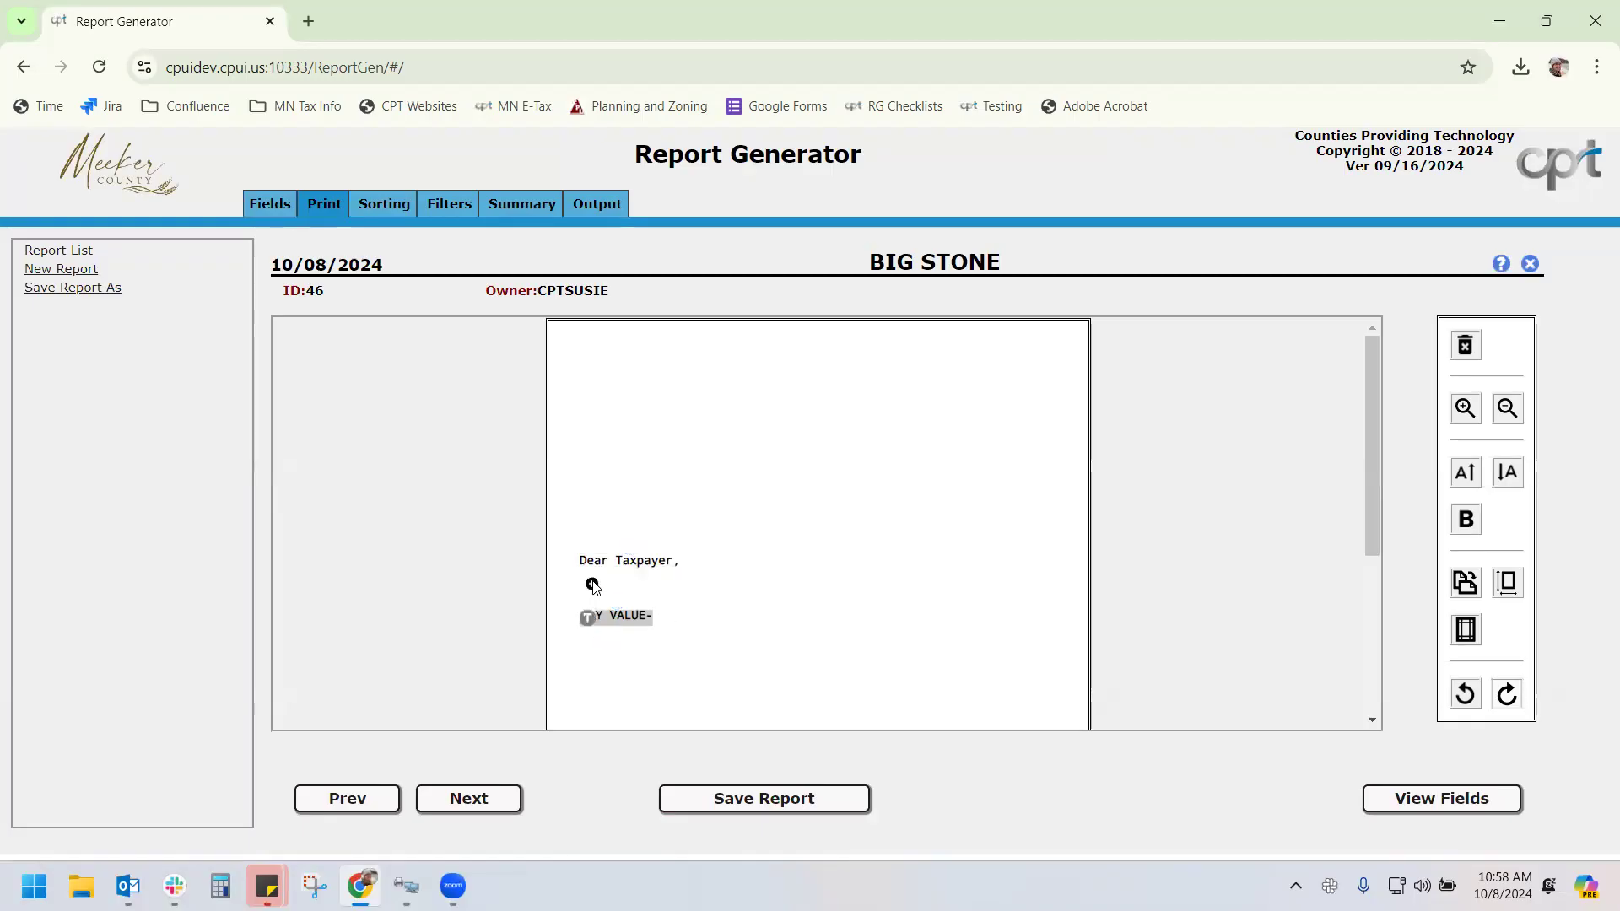
Add three blank rows below the greeting, above the value field
left_click(591, 585)
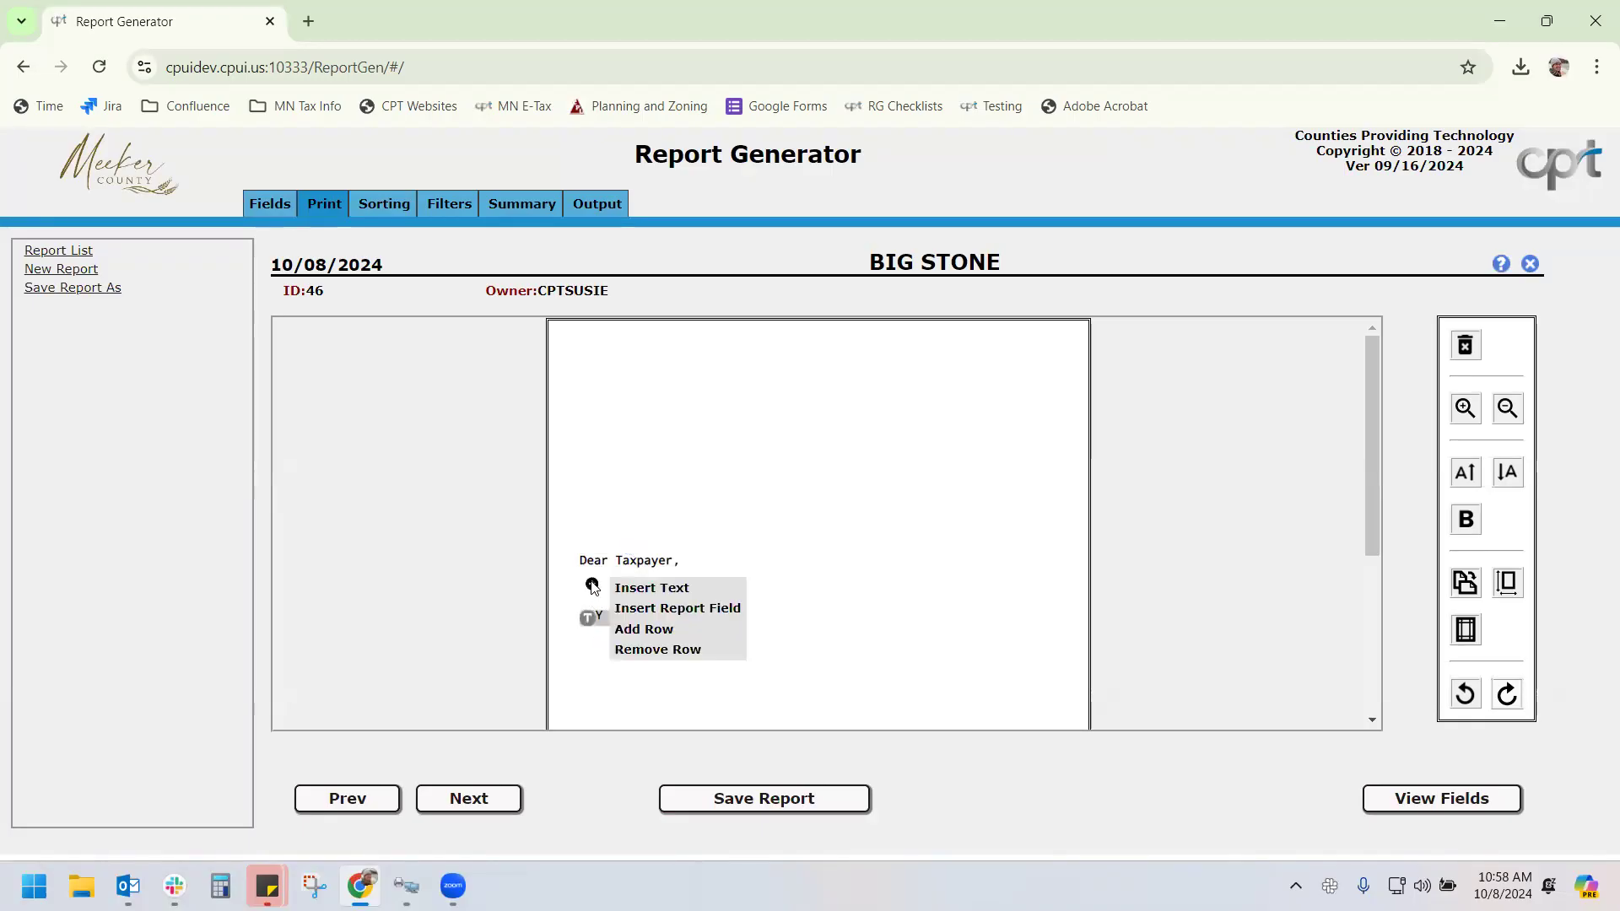
left_click(661, 630)
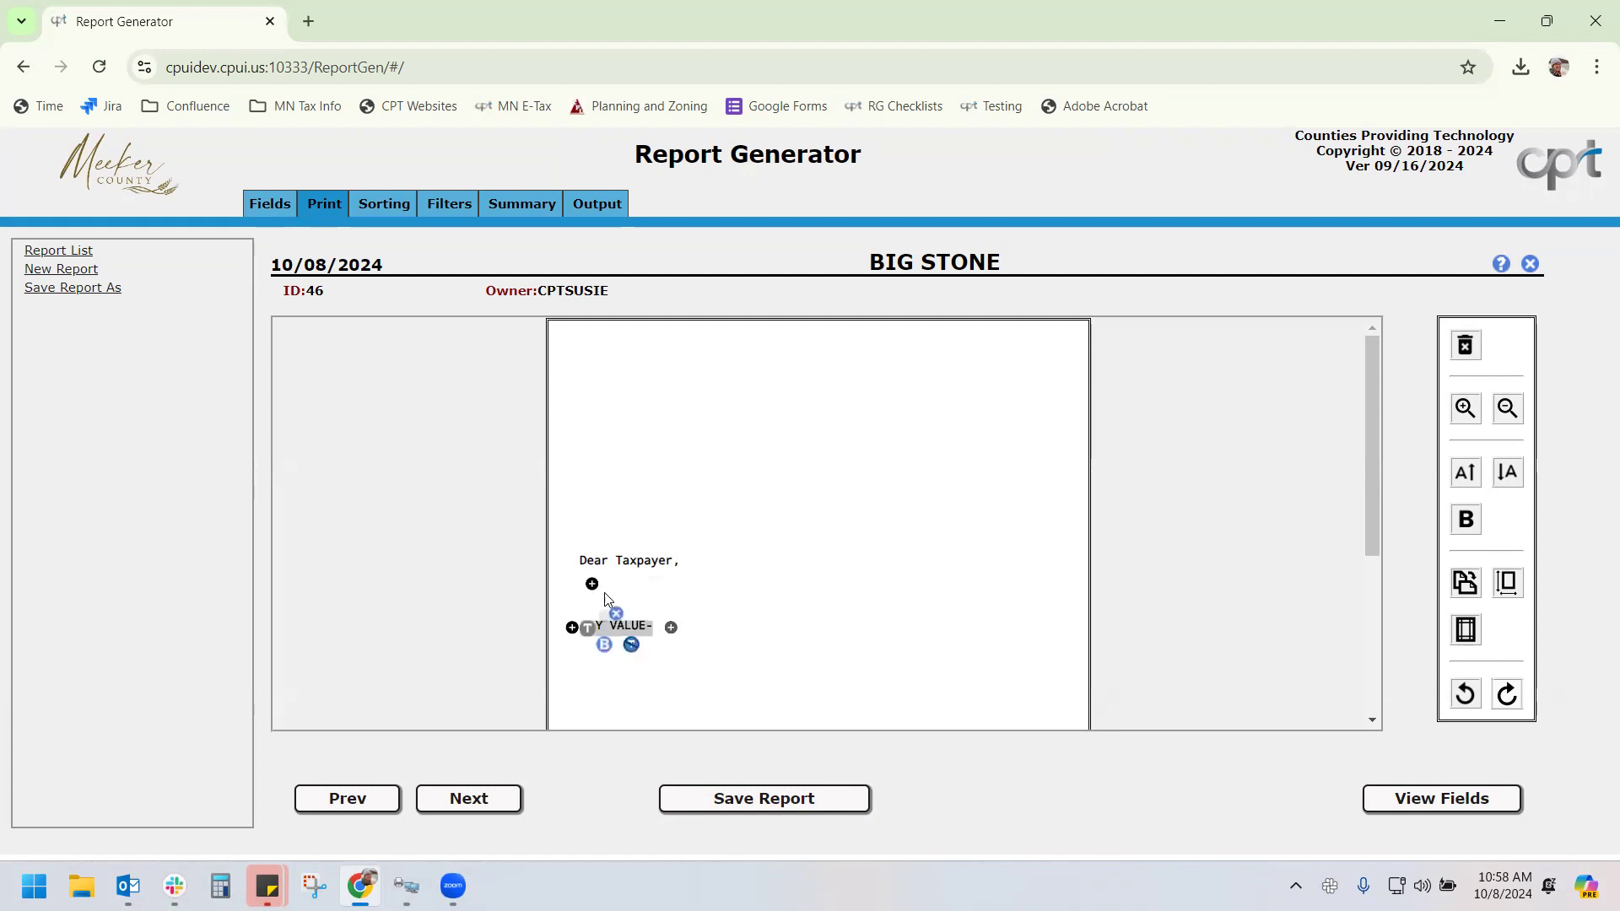
left_click(592, 583)
left_click(643, 629)
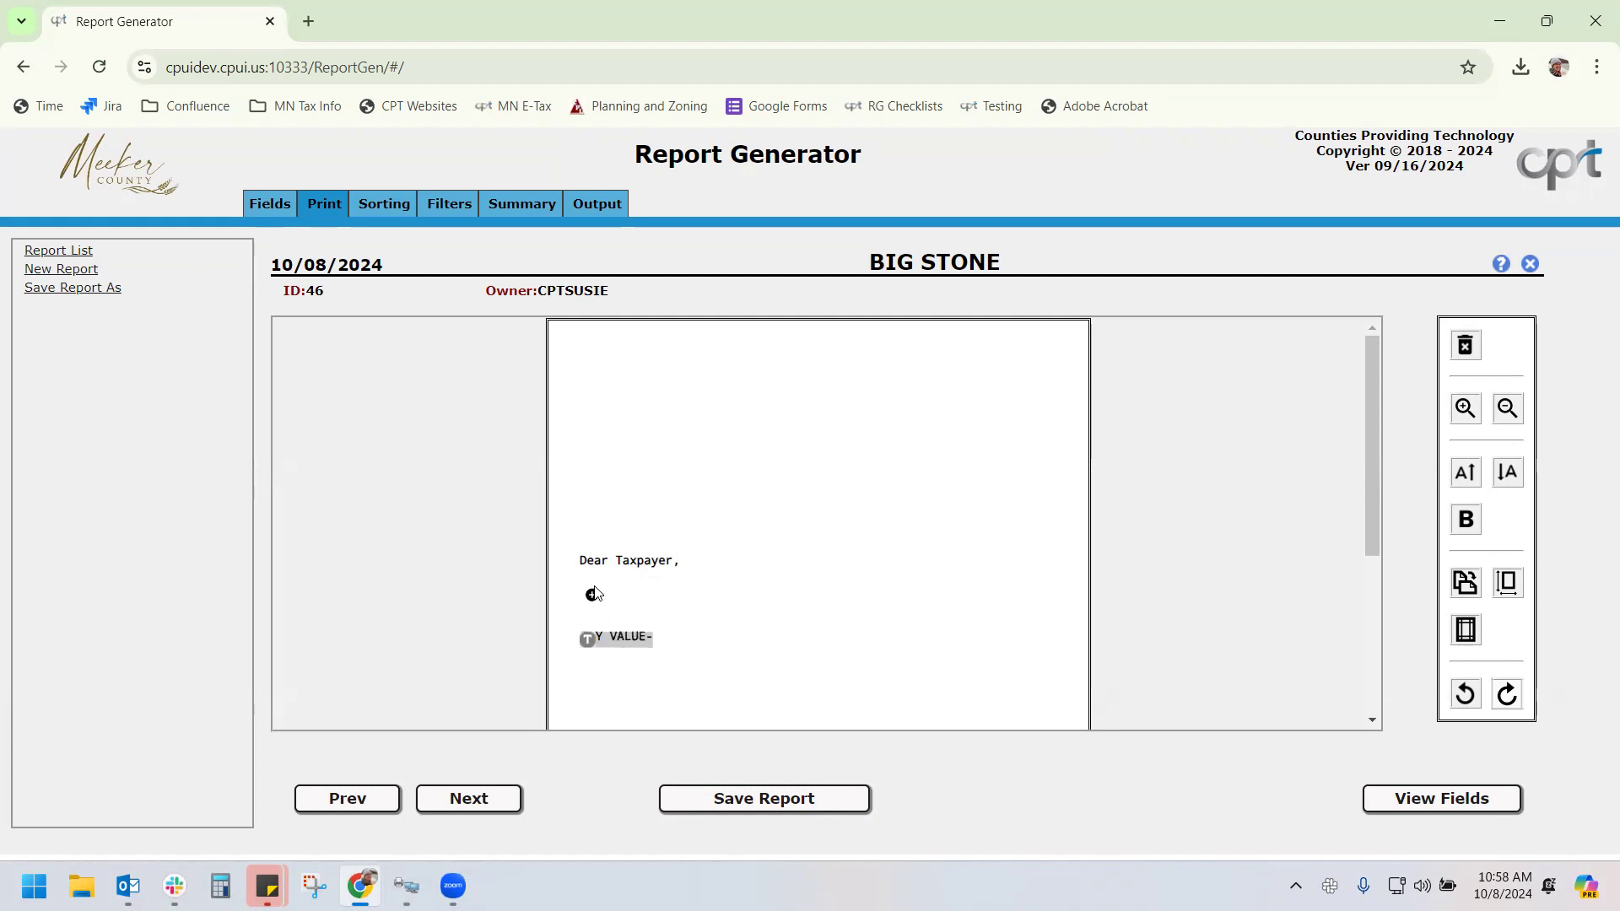
left_click(592, 588)
left_click(642, 627)
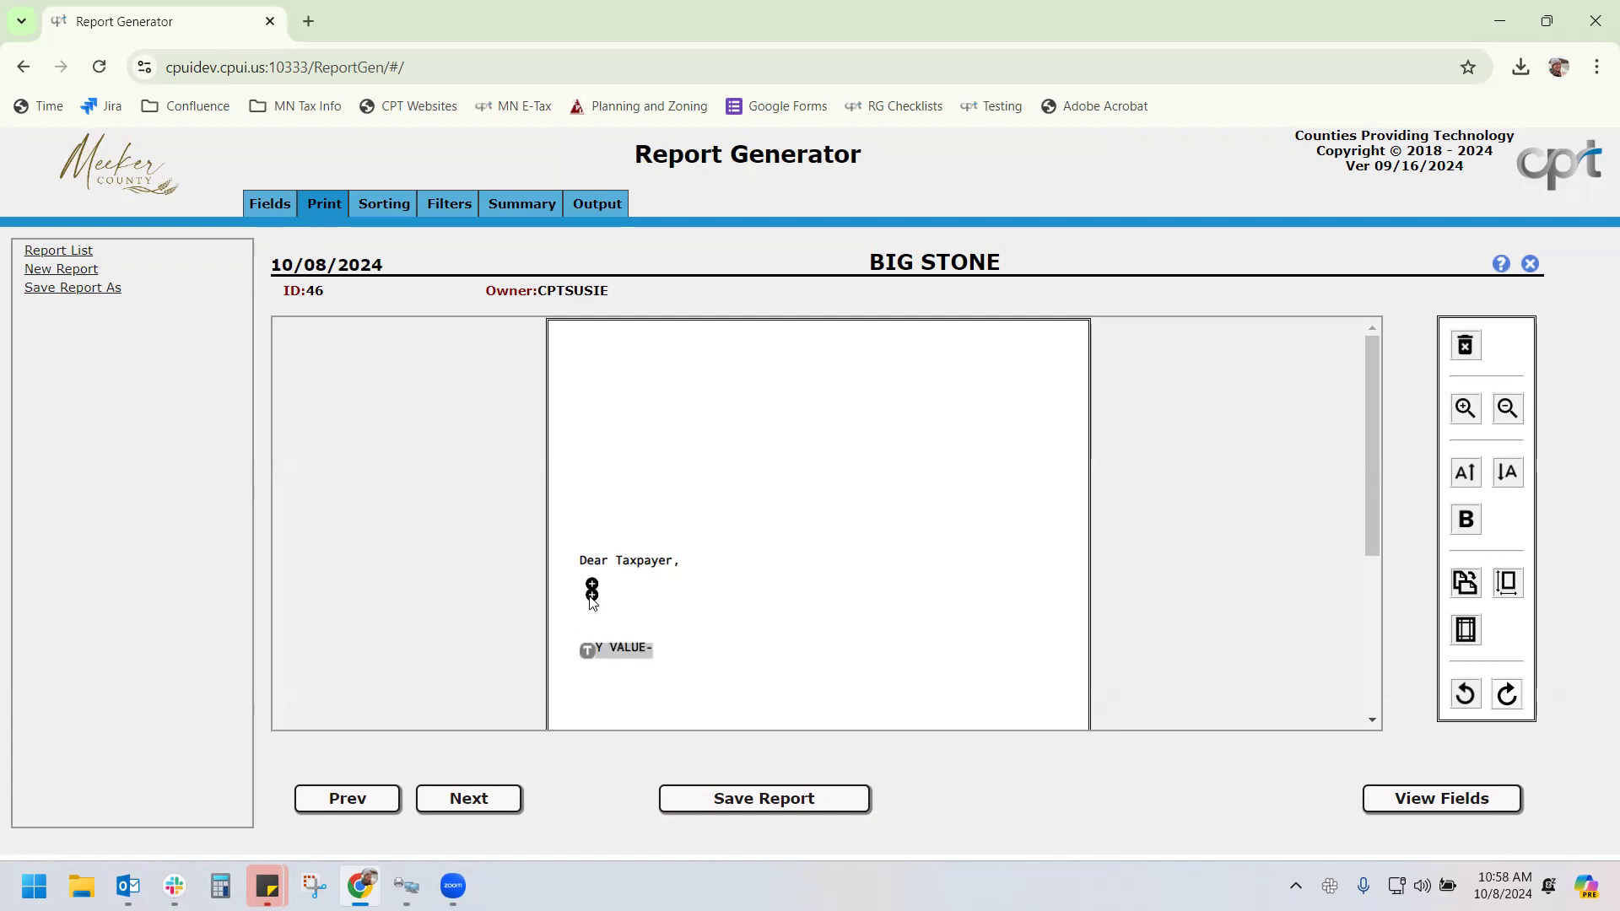
Insert a text element reading 'For parcel number' in the new blank row
left_click(592, 600)
left_click(639, 599)
type("For parcel number")
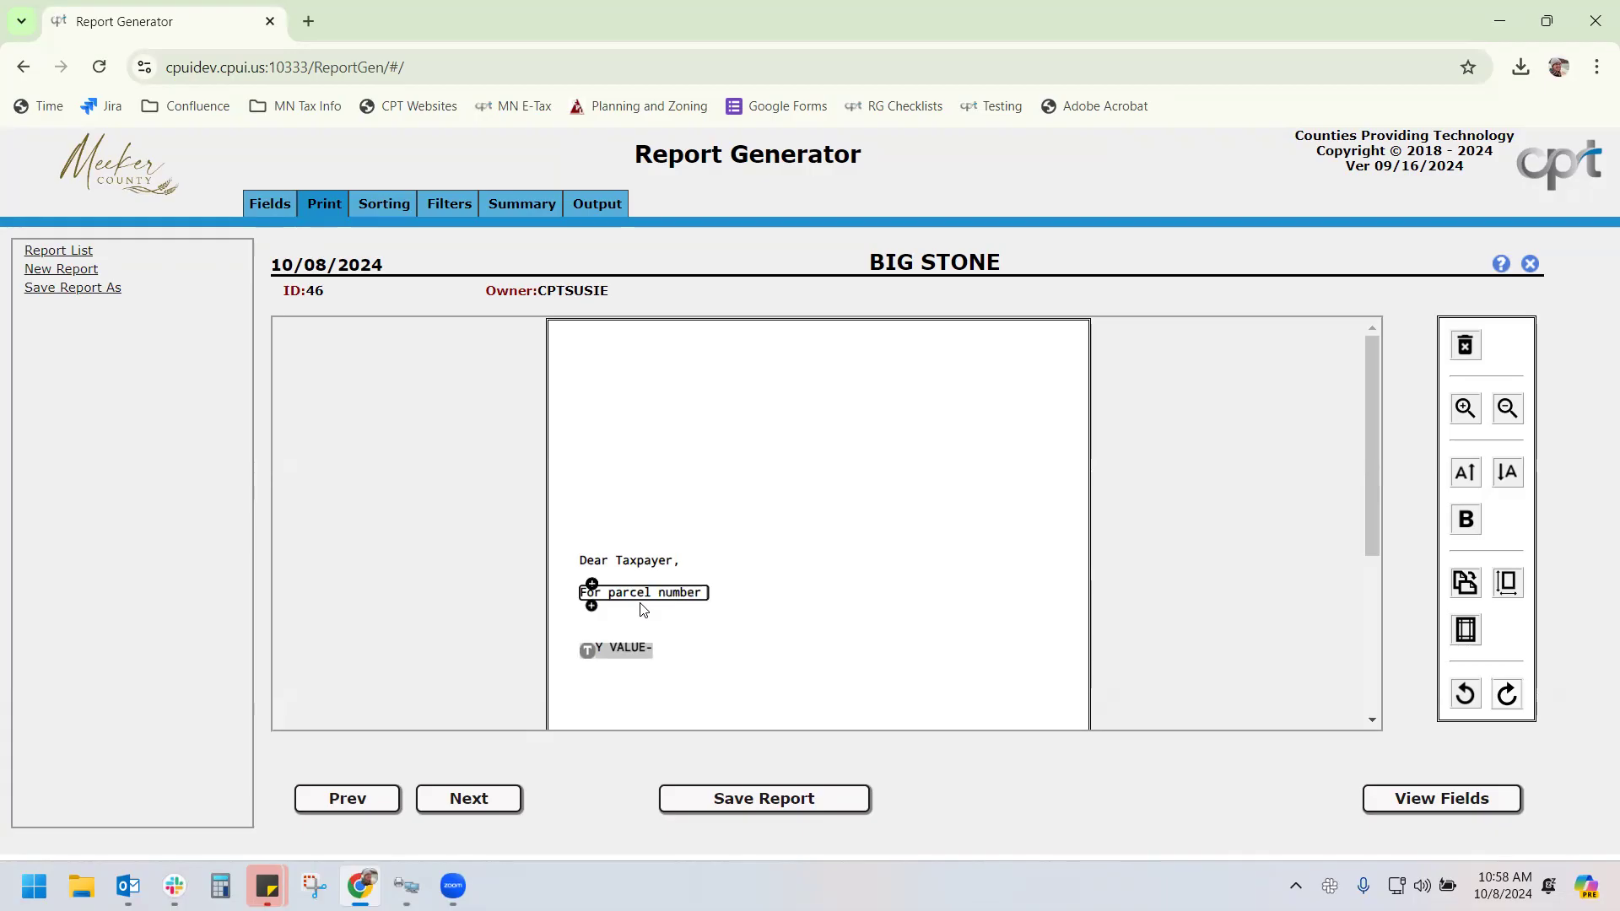
Insert the X PARCEL NUMBER field after the text, then remove it again
left_click(722, 596)
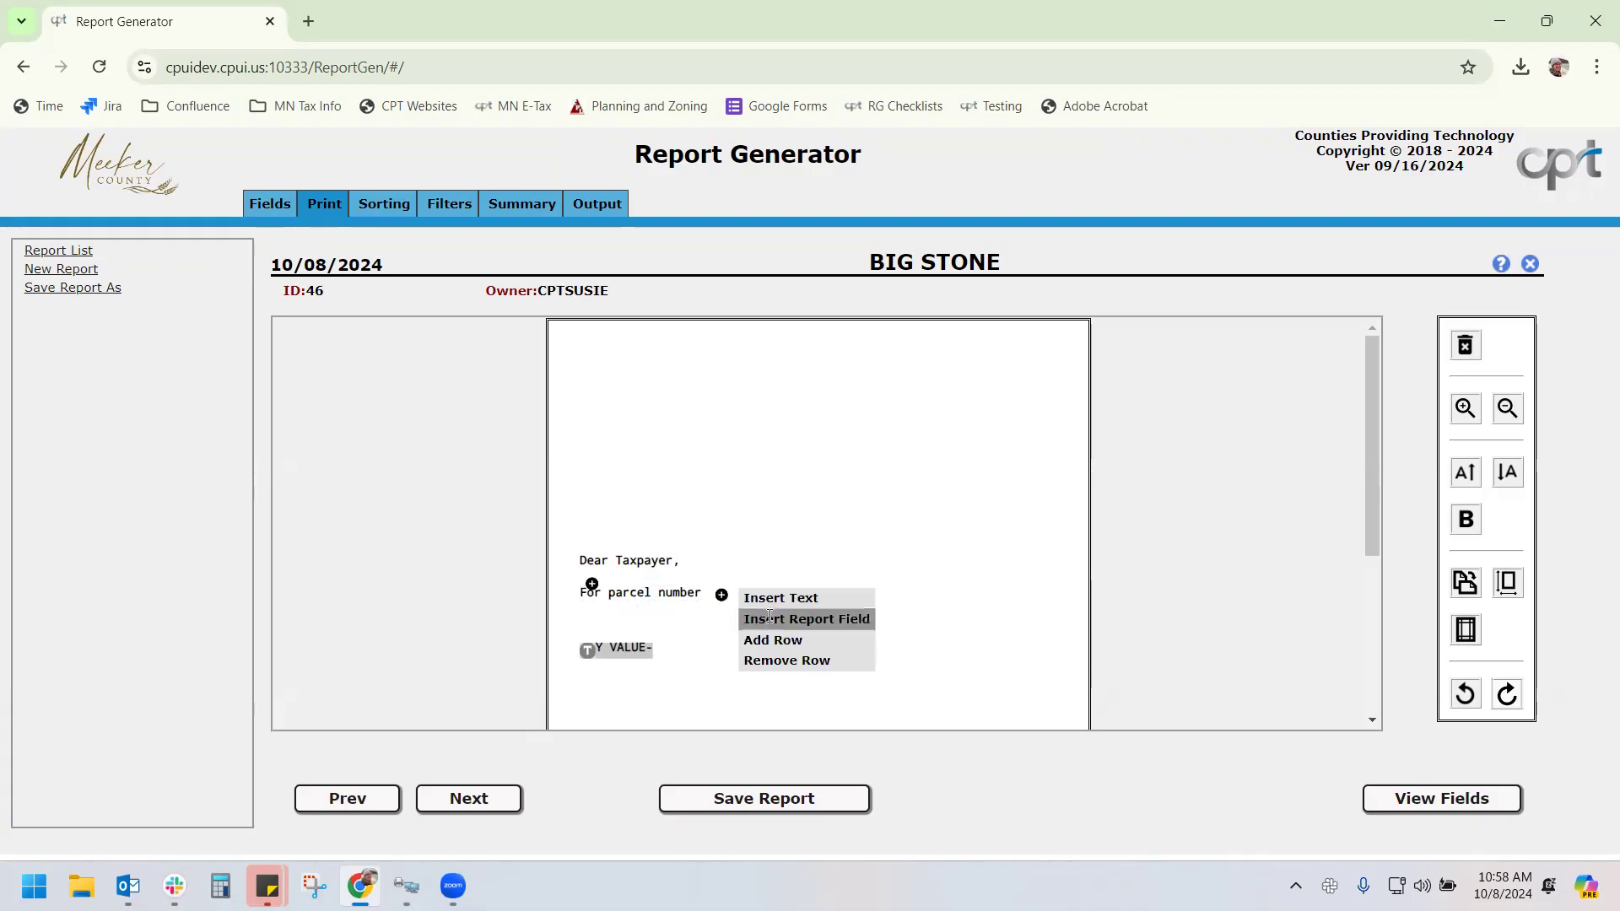
left_click(769, 619)
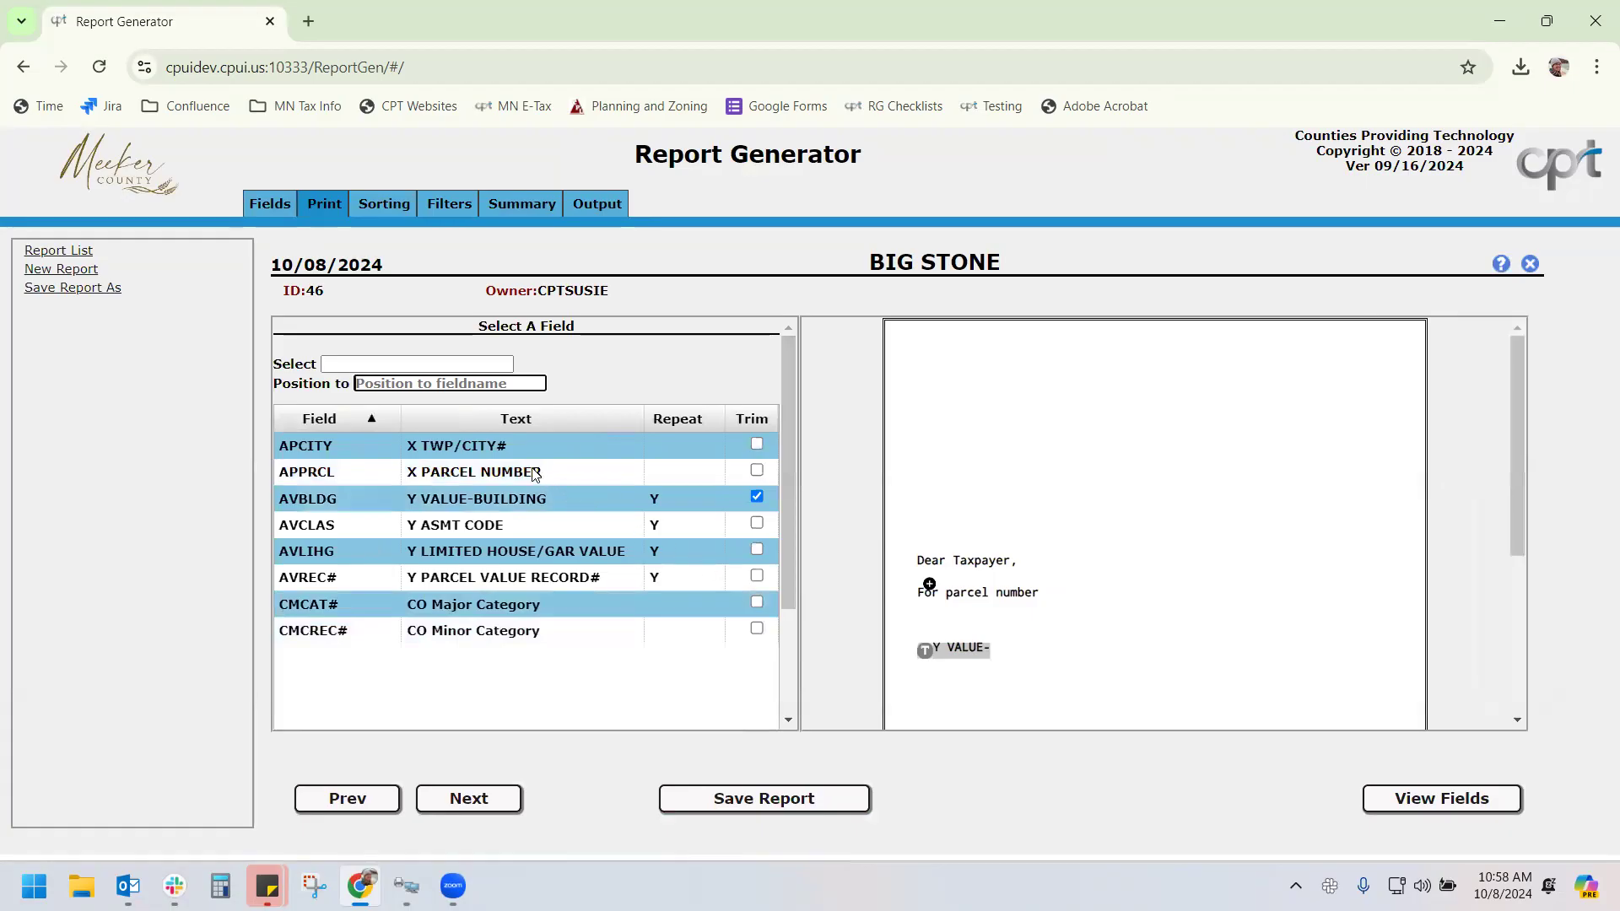
left_click(582, 476)
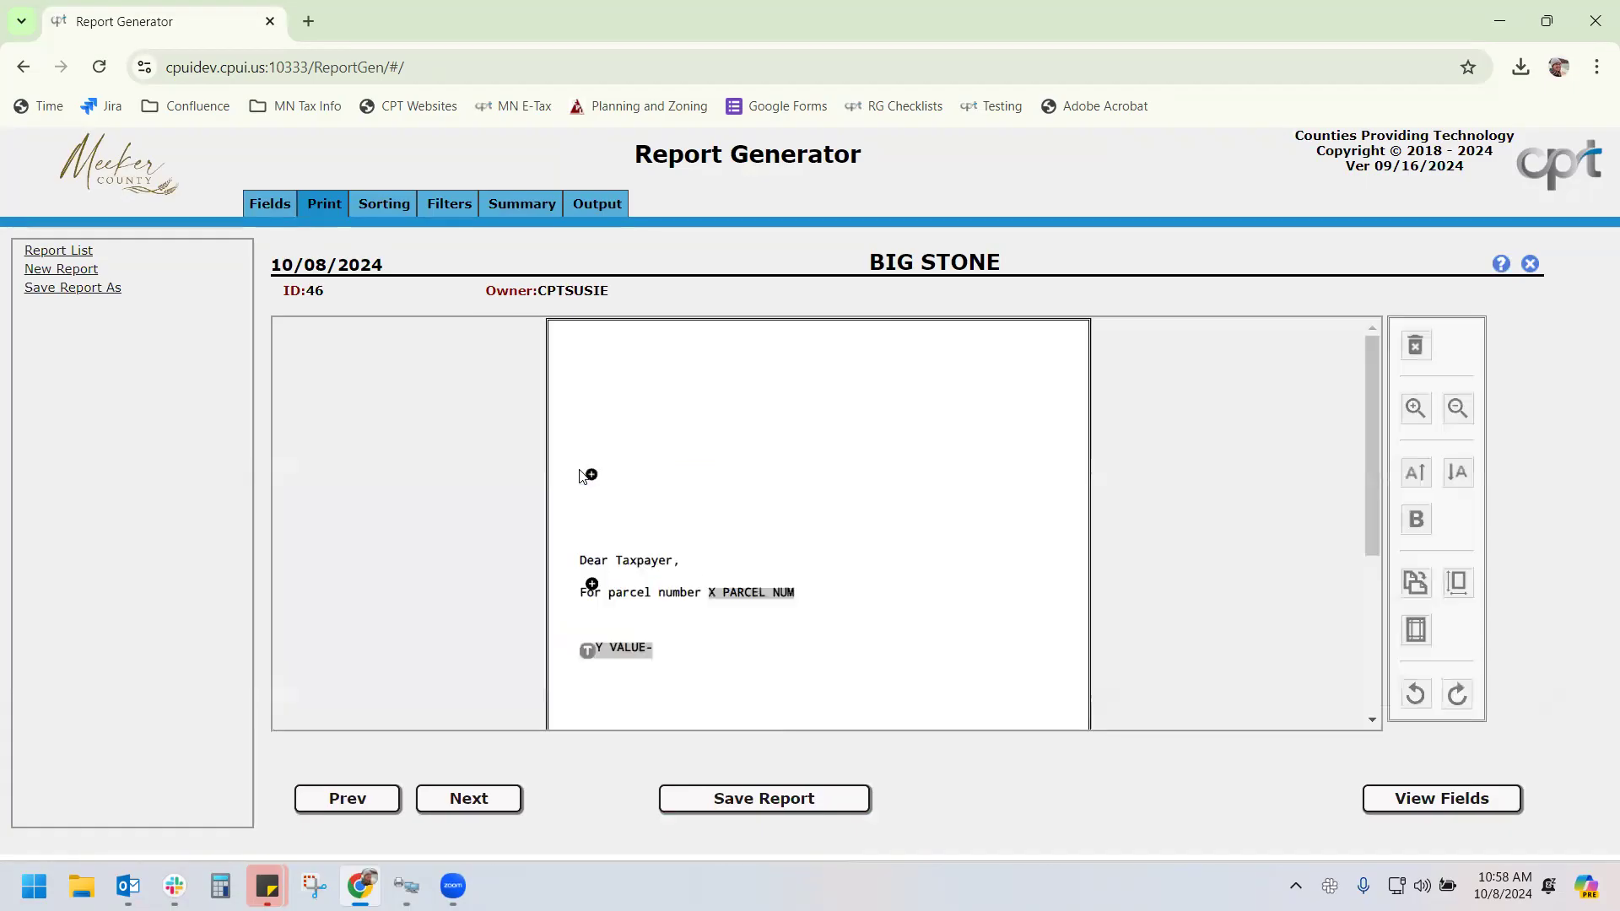
mouse_move(770, 593)
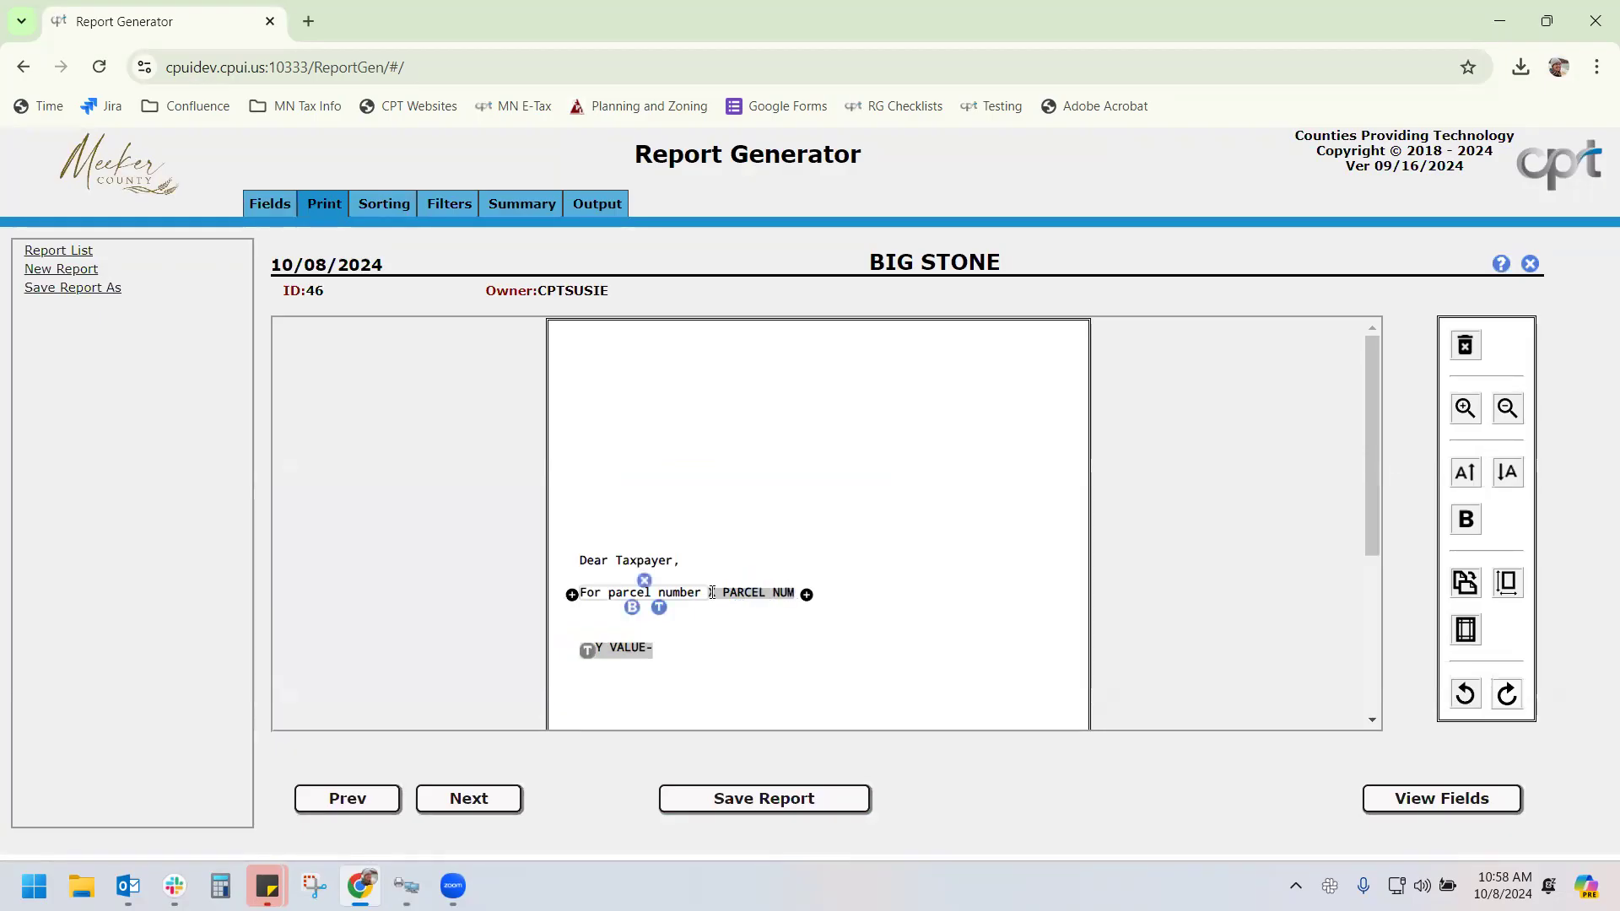
left_click(752, 581)
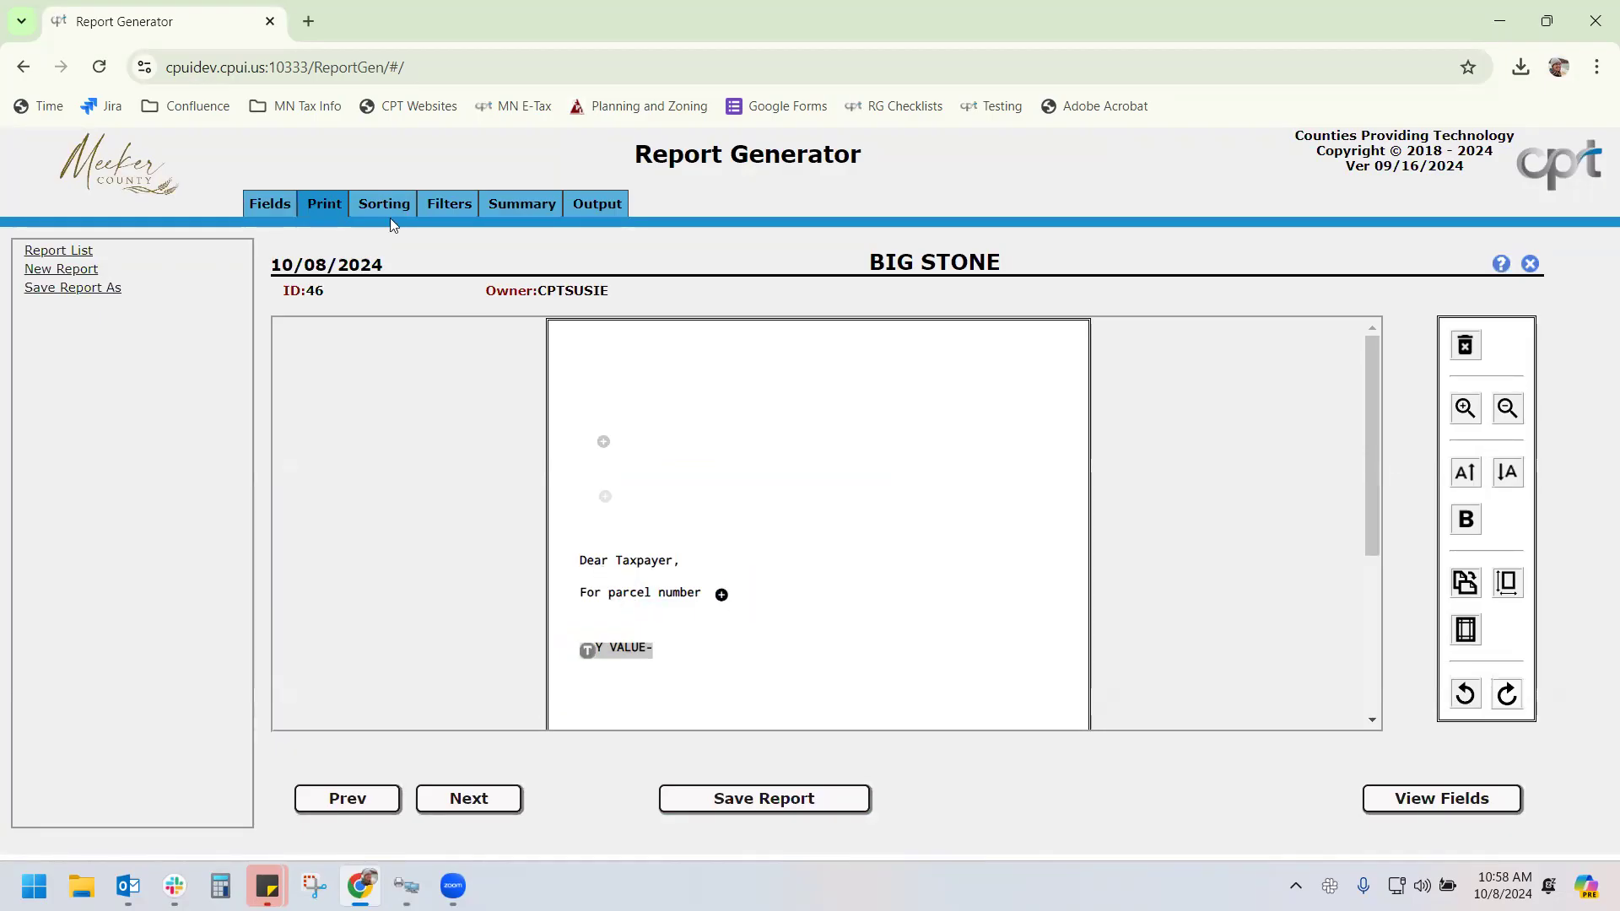
Filter the Fields list by 'parcel', check Y ASSESSOR'S PARCEL # and uncheck X PARCEL NUMBER
left_click(284, 201)
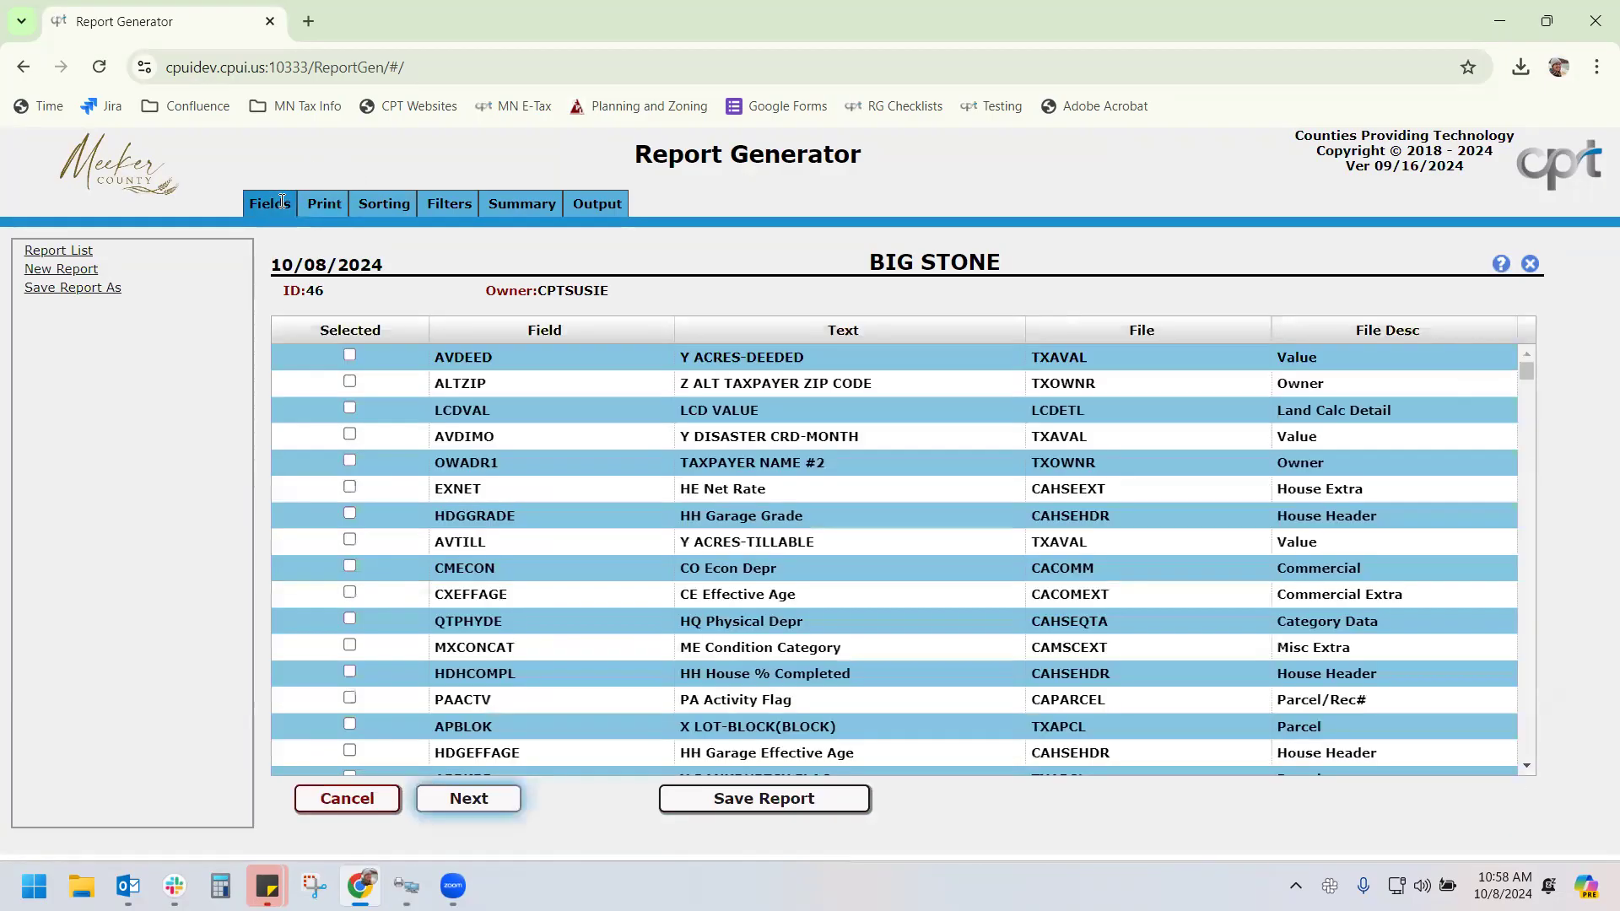
left_click(1016, 330)
type("a")
key("BackSpace")
type("parcel")
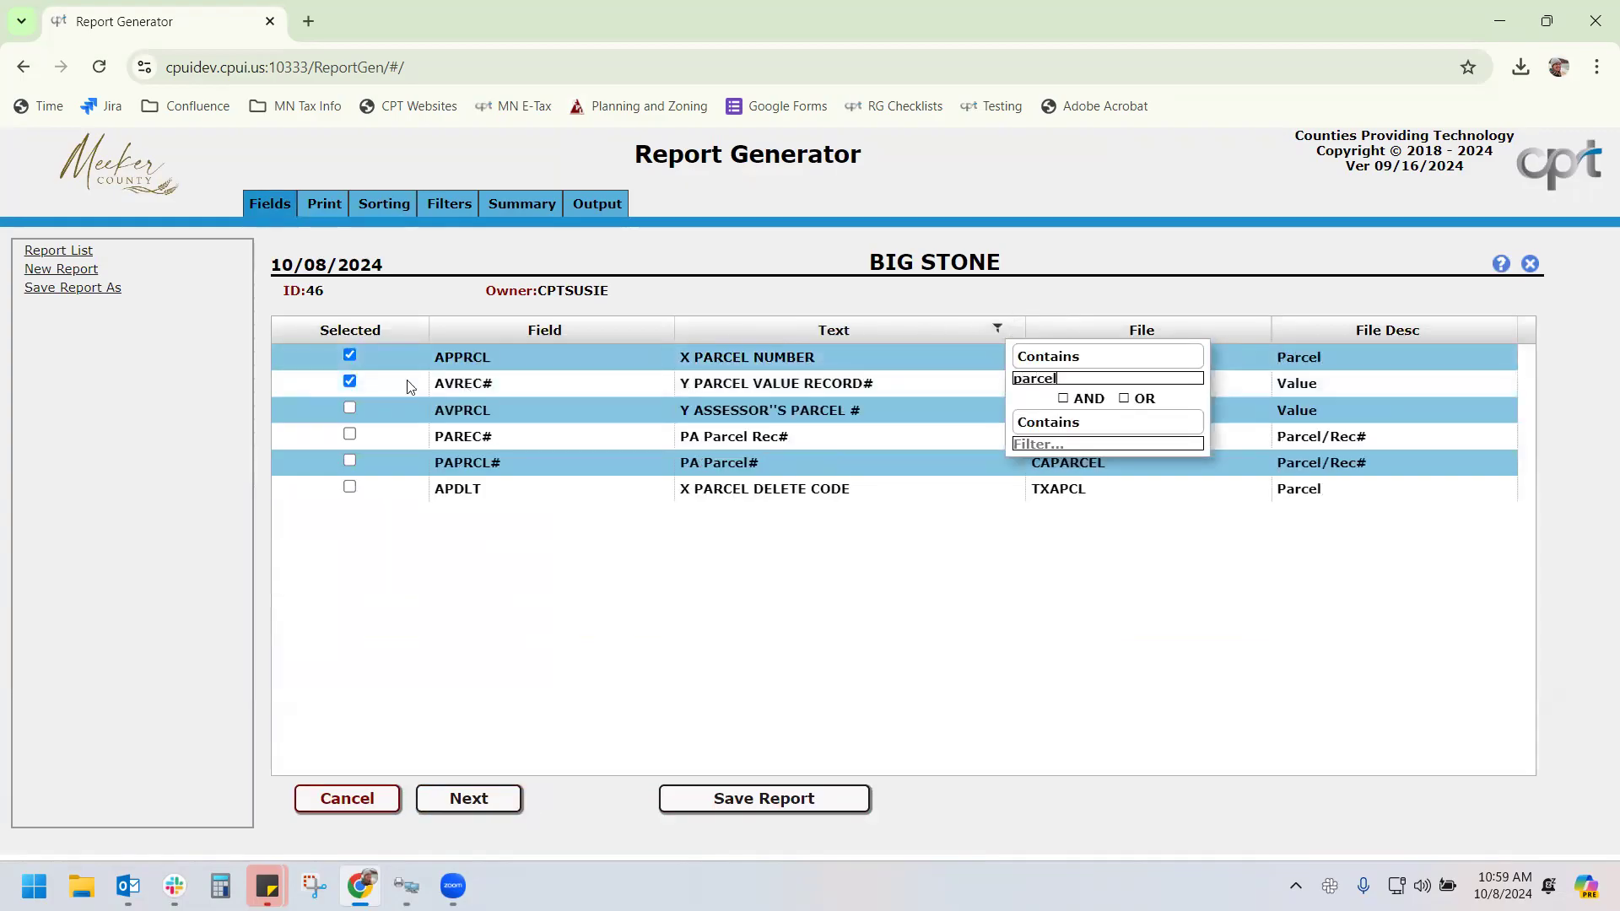
left_click(353, 405)
left_click(350, 408)
left_click(349, 355)
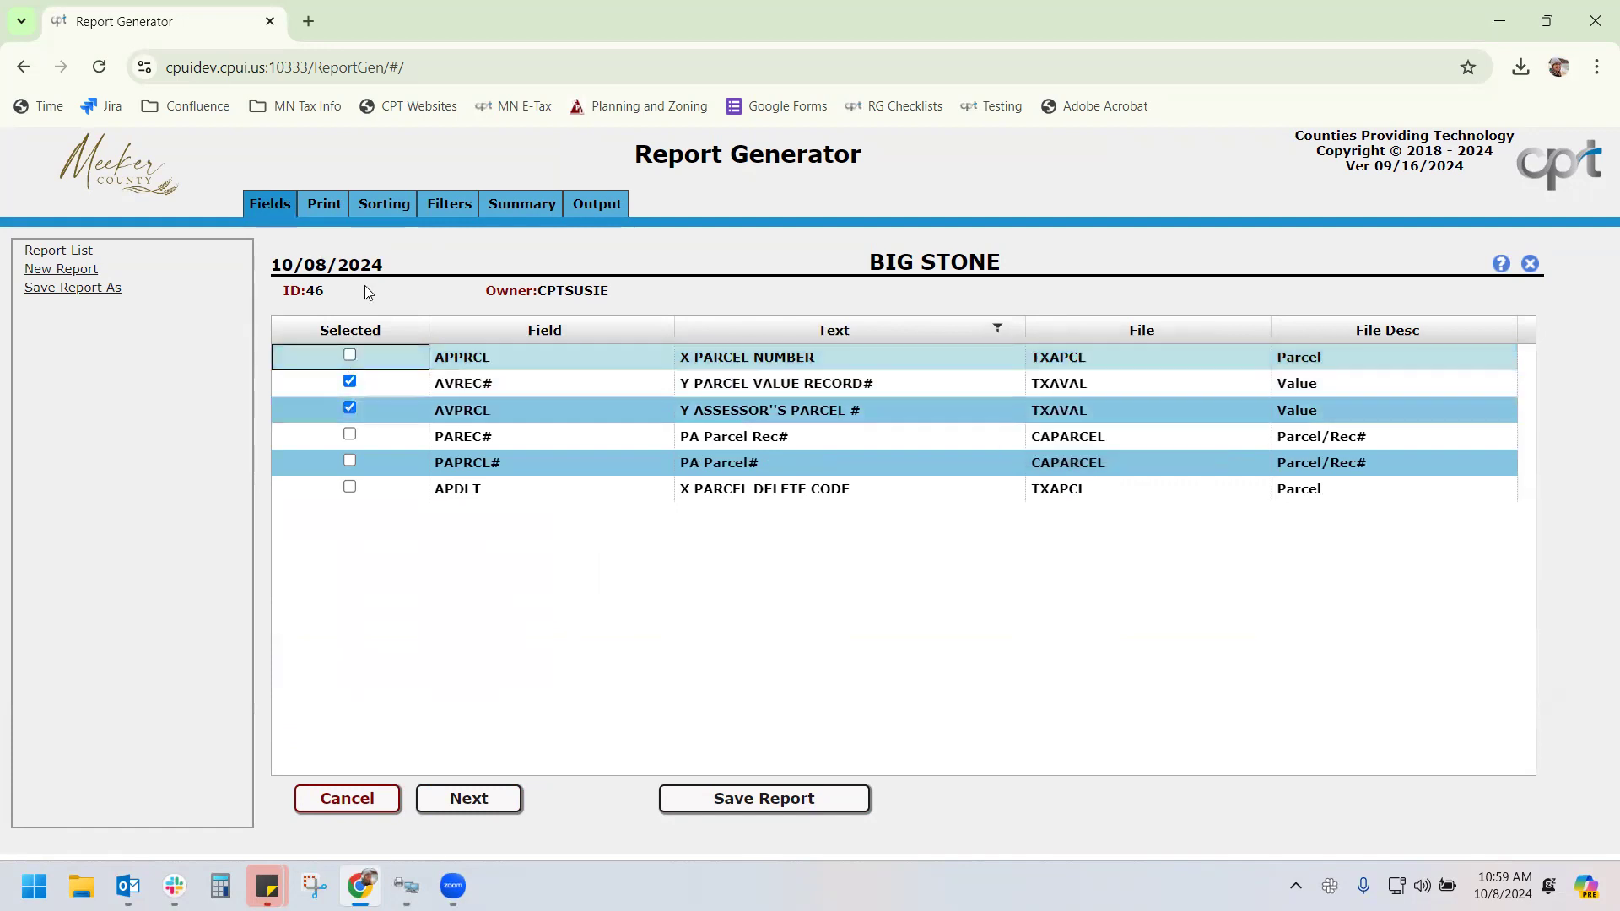
Insert the AVPRCL field after 'For parcel number' as a Non Repeat field
left_click(324, 206)
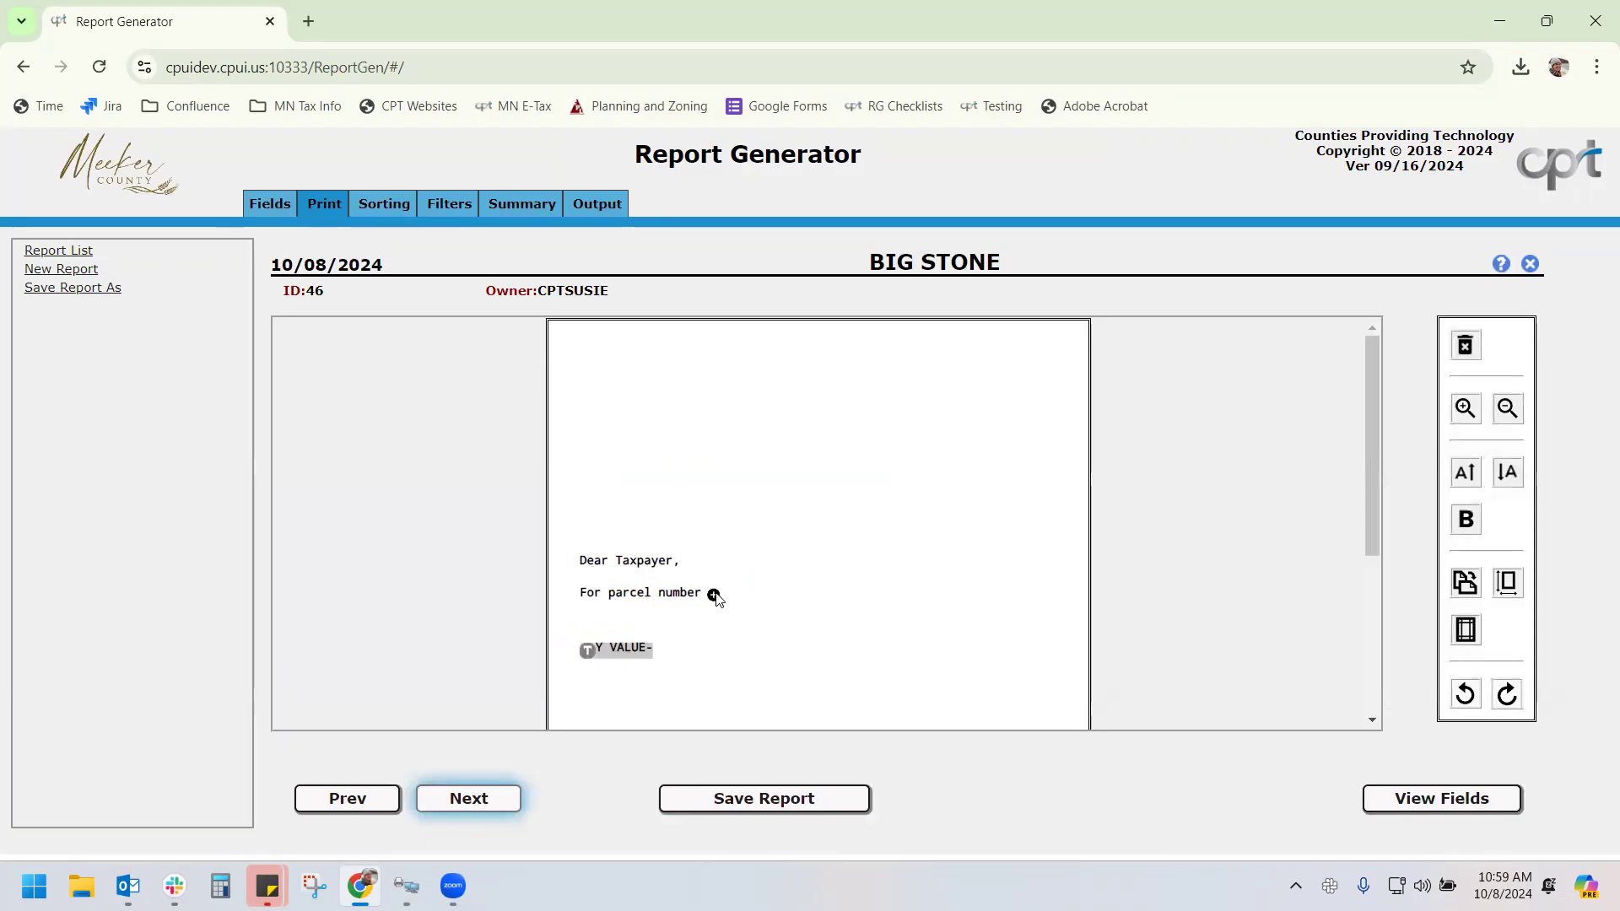
left_click(713, 595)
left_click(759, 617)
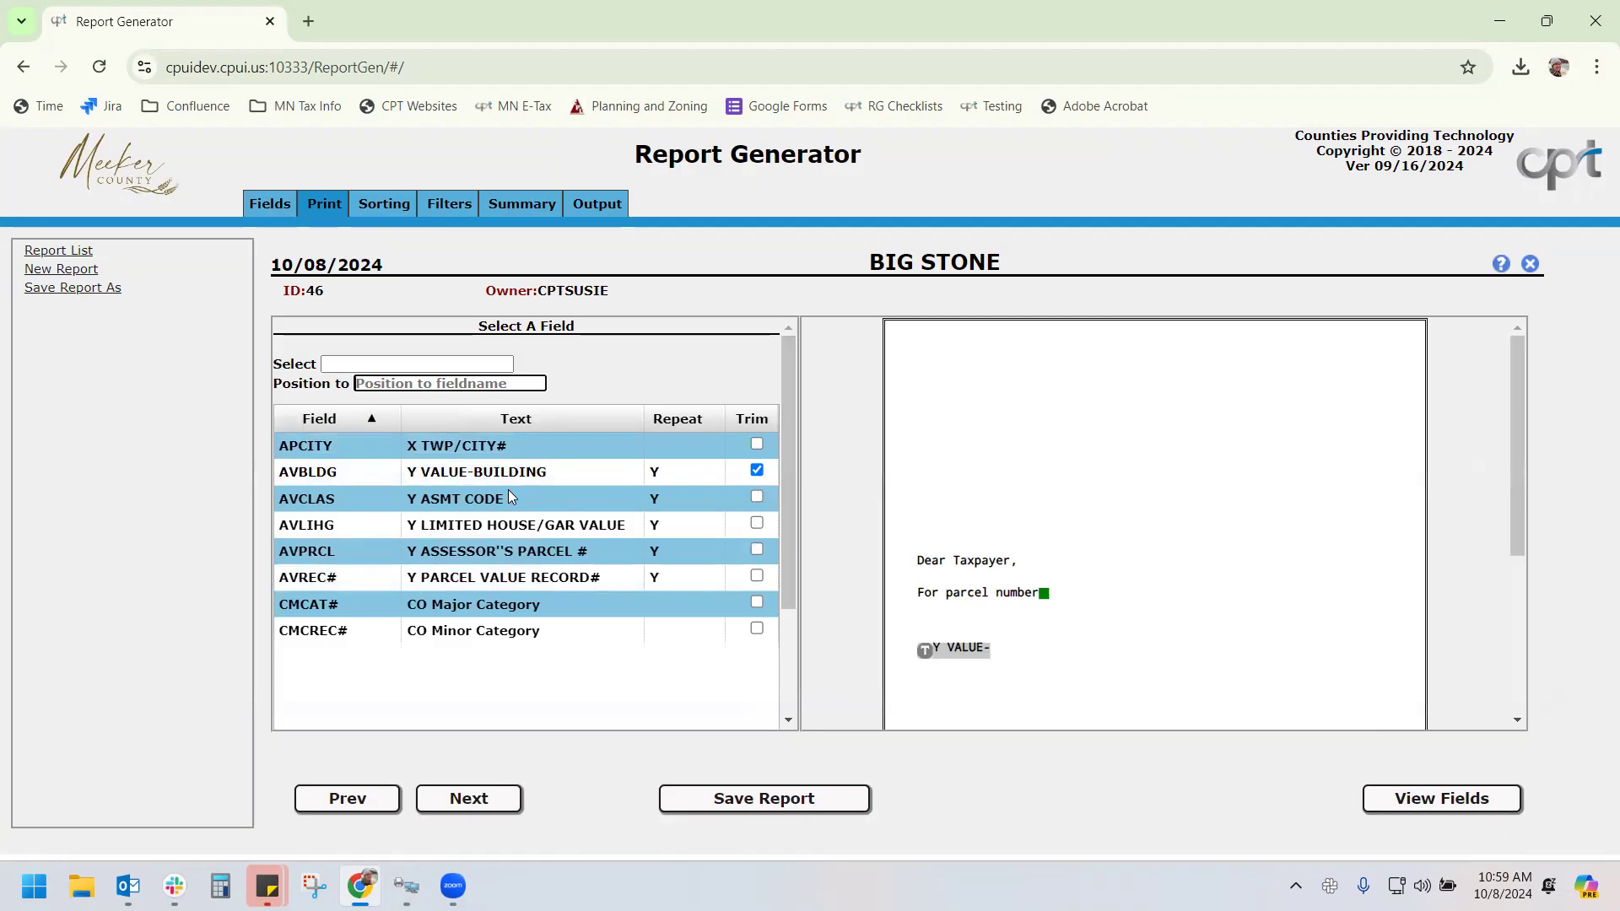
left_click(563, 553)
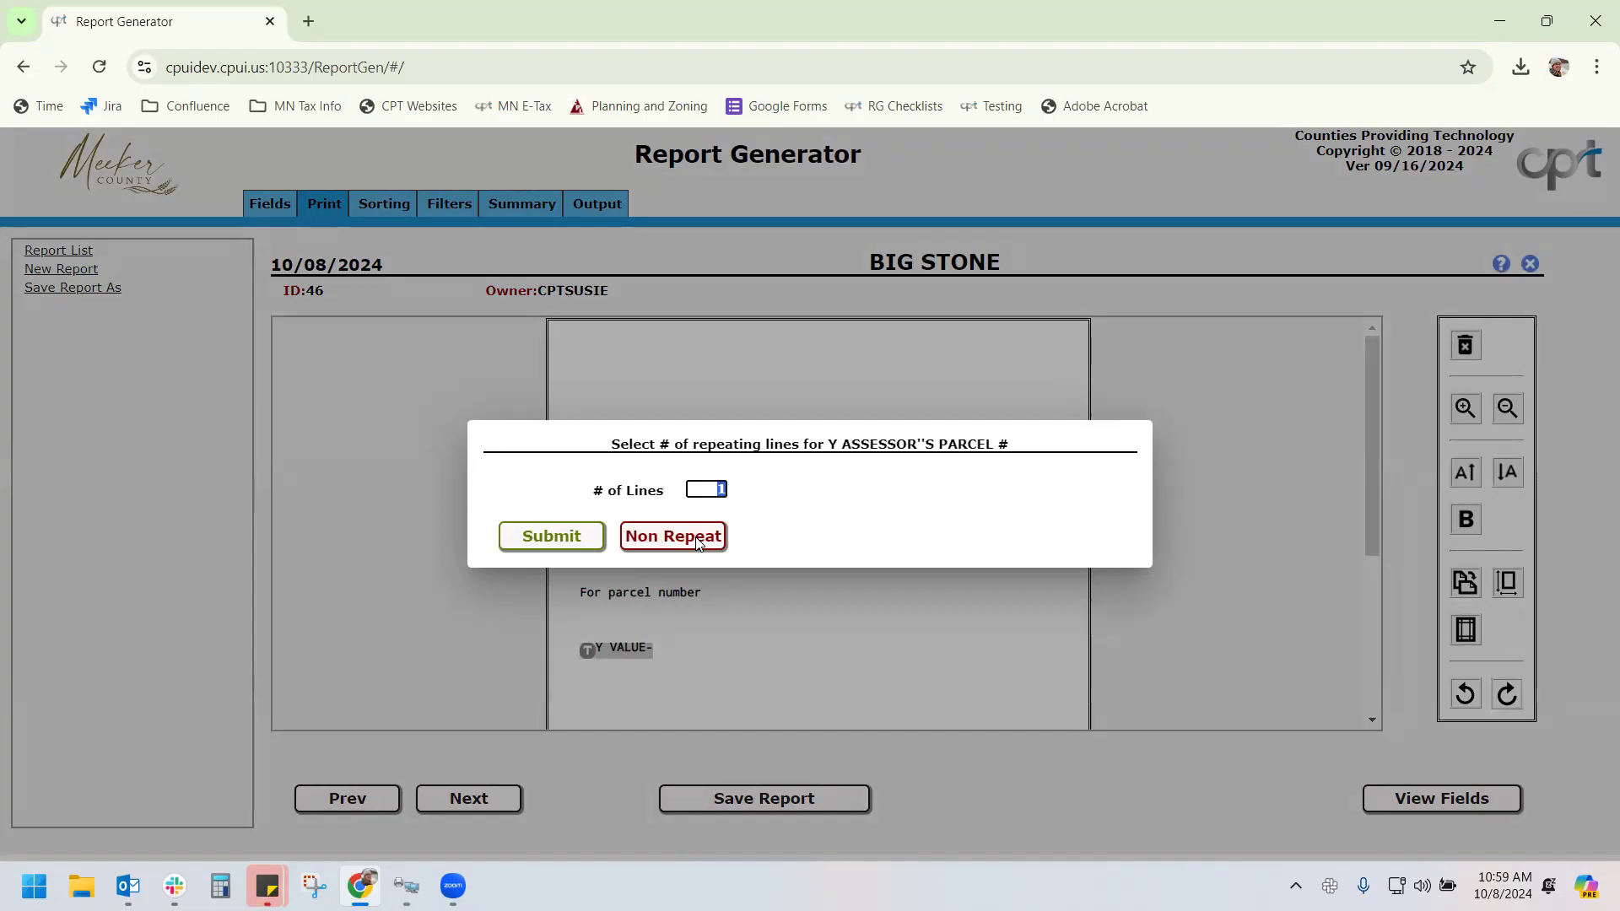
left_click(673, 537)
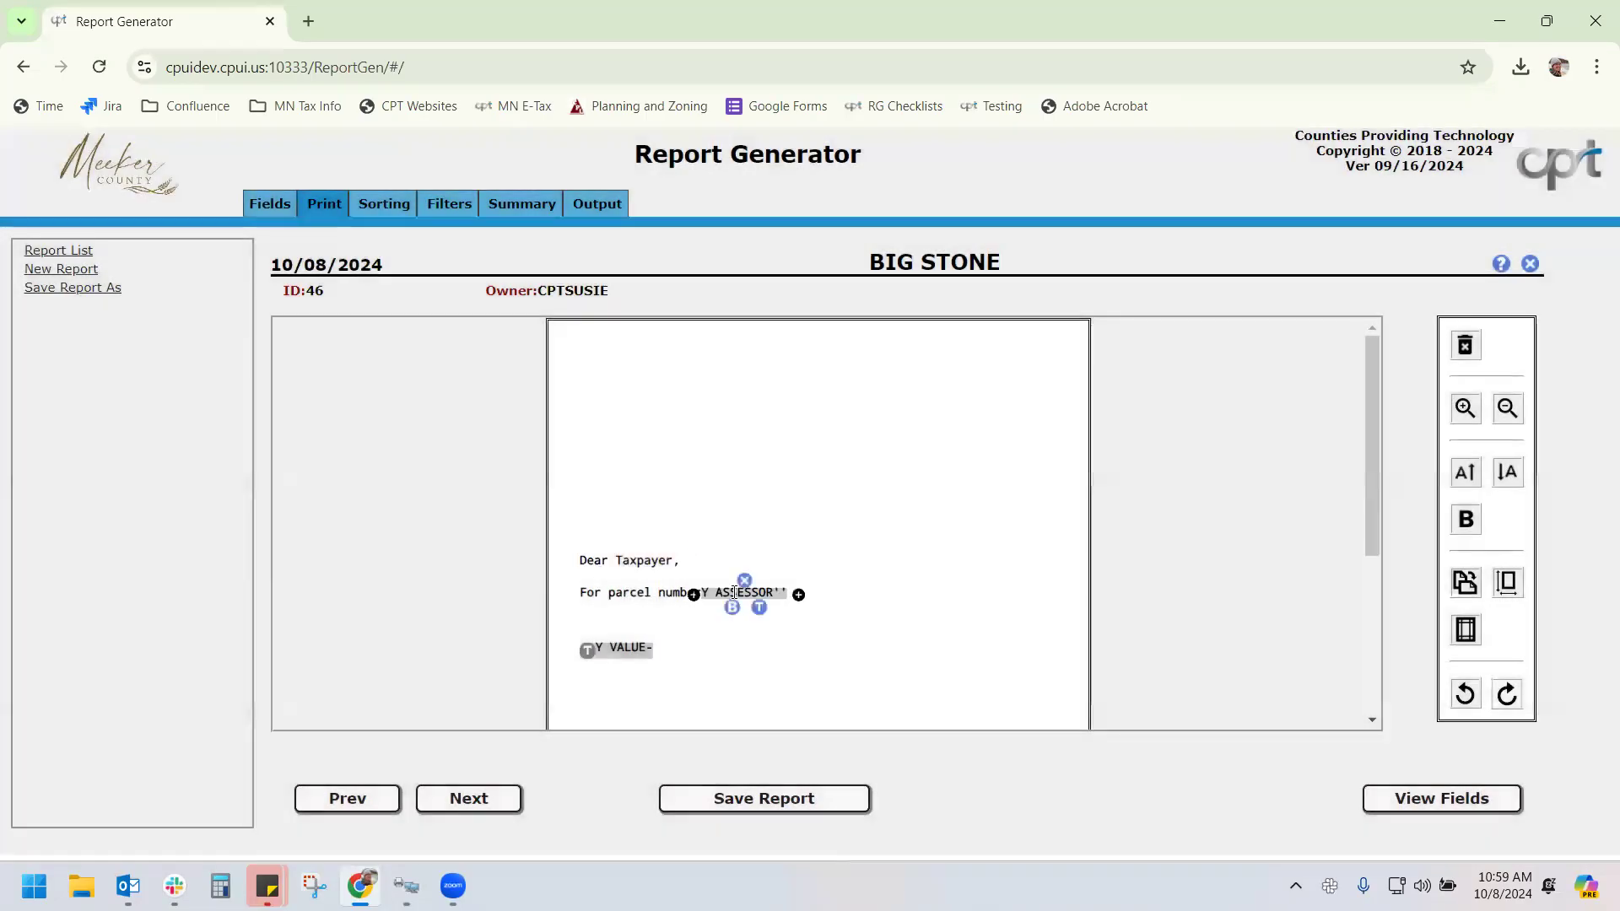
left_click(799, 595)
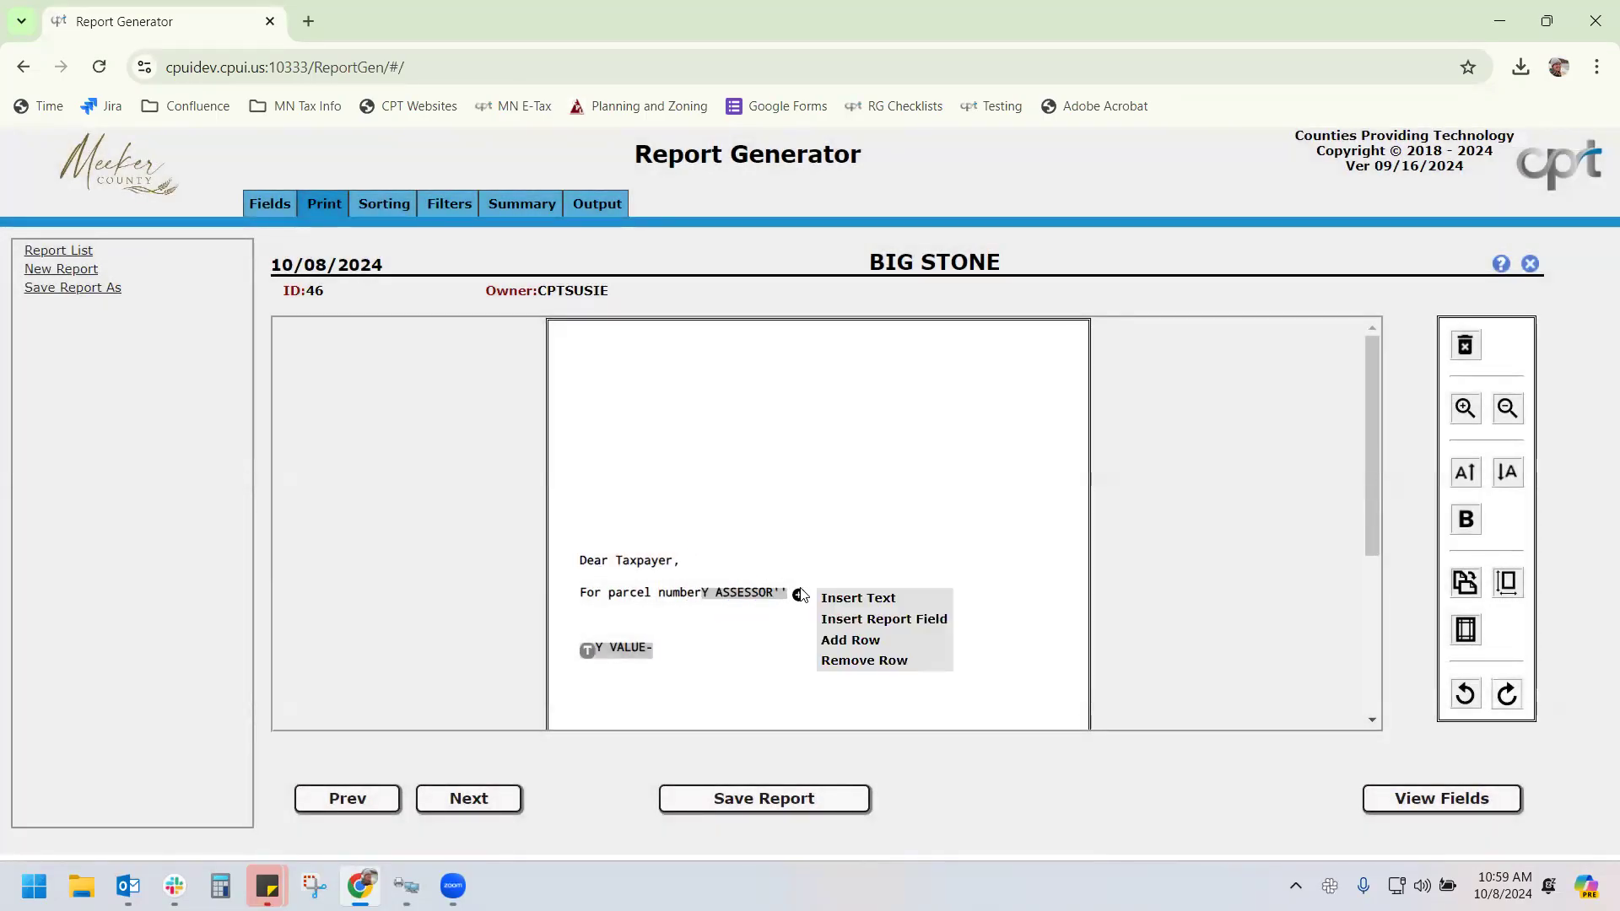
left_click(869, 597)
type("with the felow value")
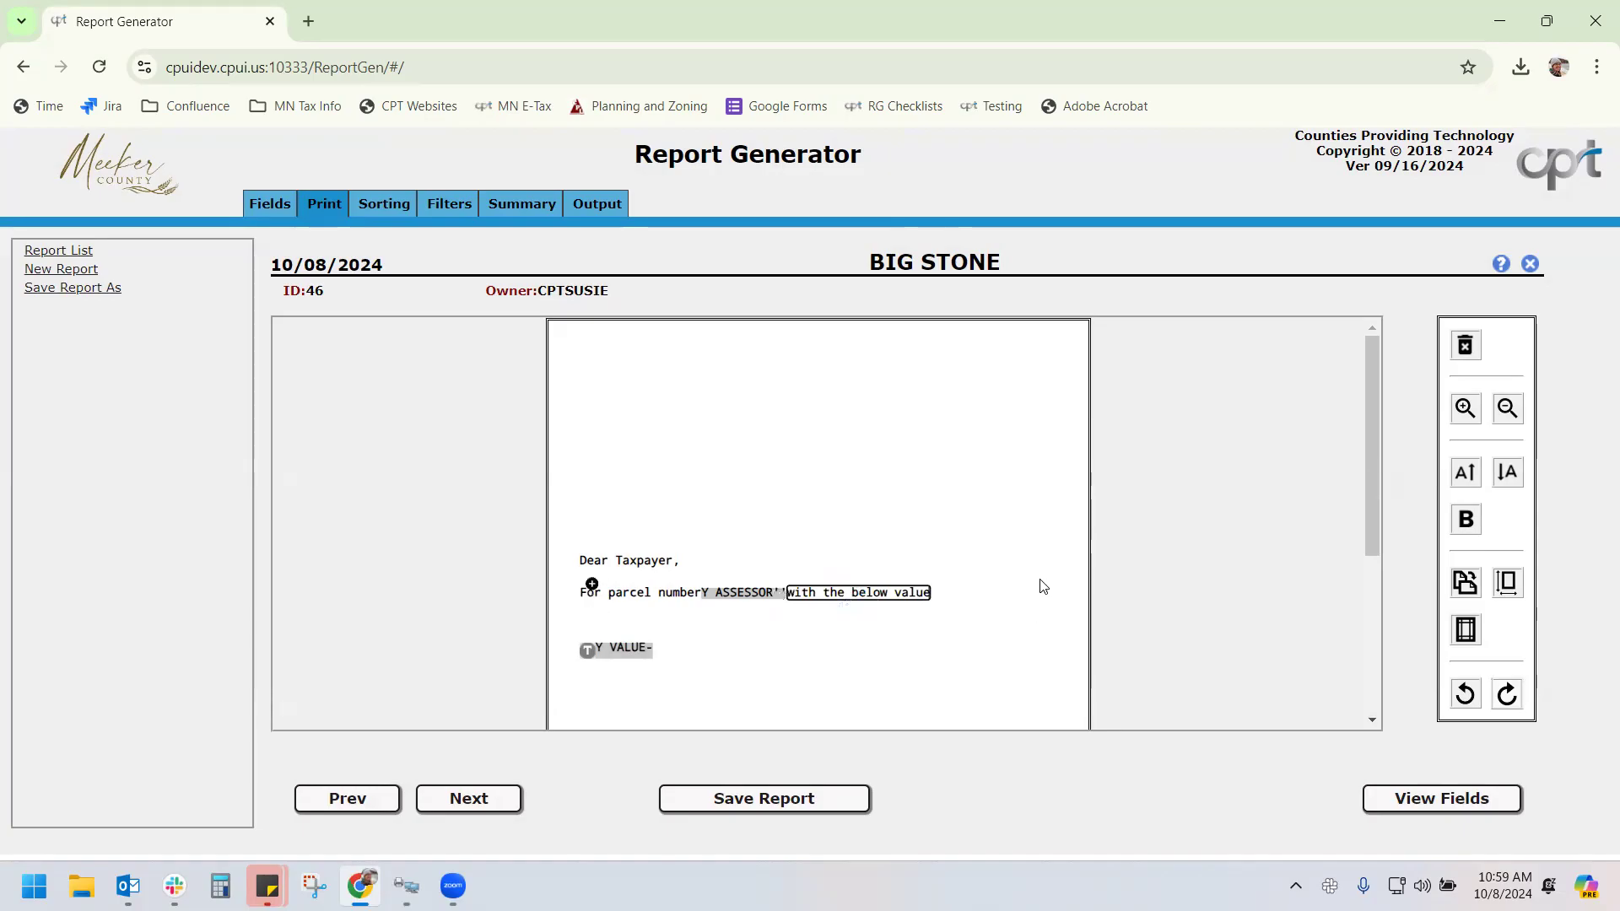
mouse_move(575, 643)
left_click(859, 582)
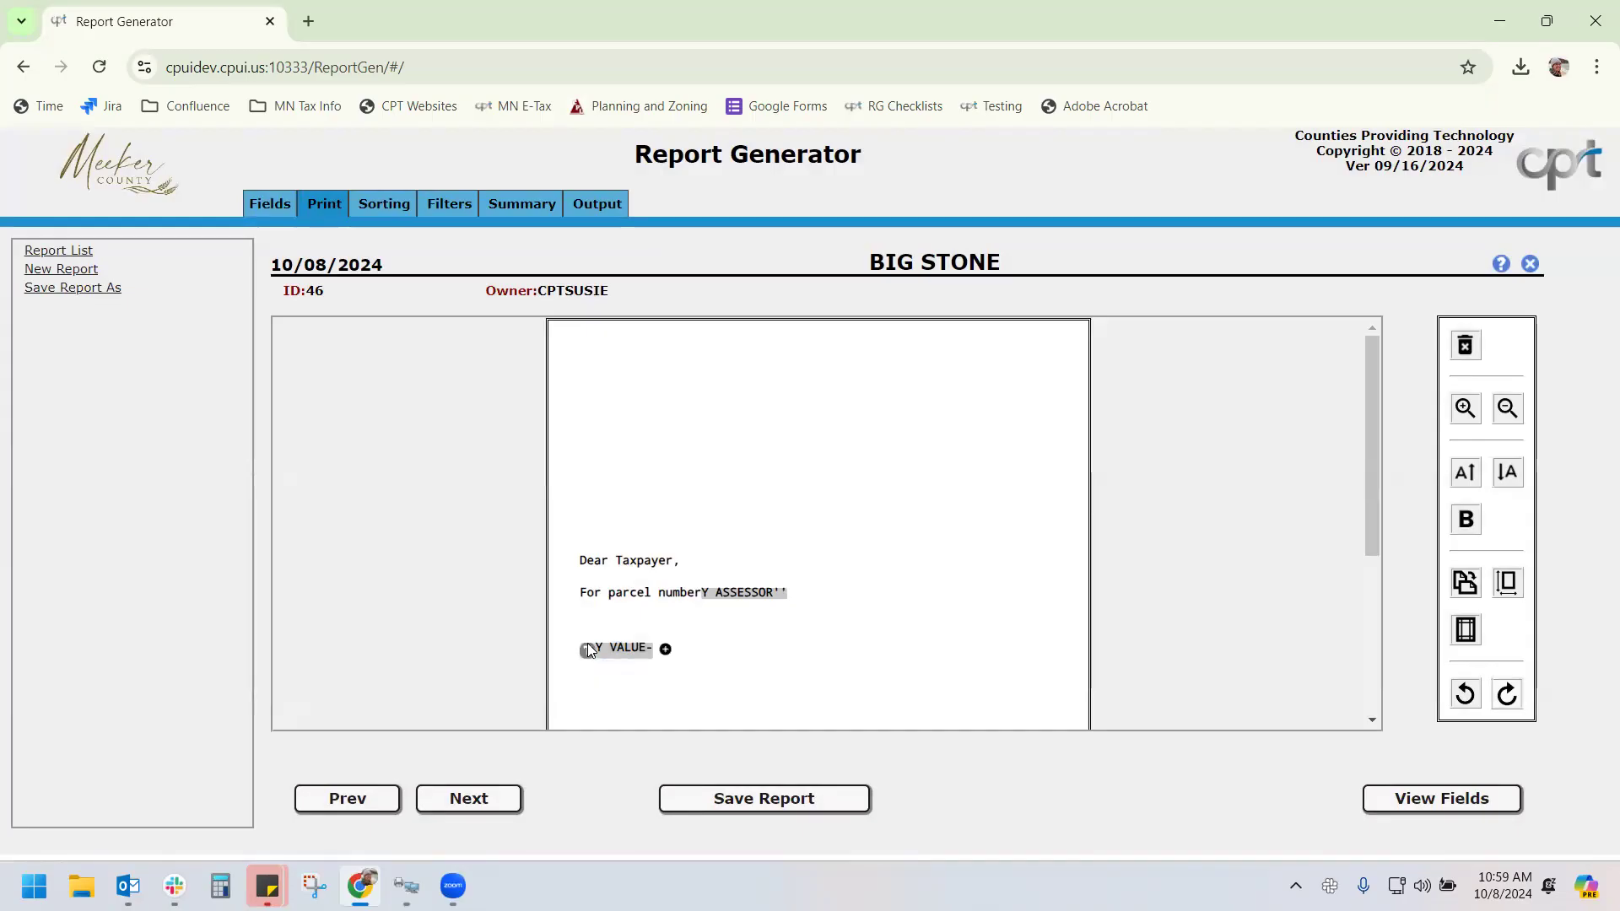
Add the text 'With values of:' before the value field and open the report field list
left_click(1465, 409)
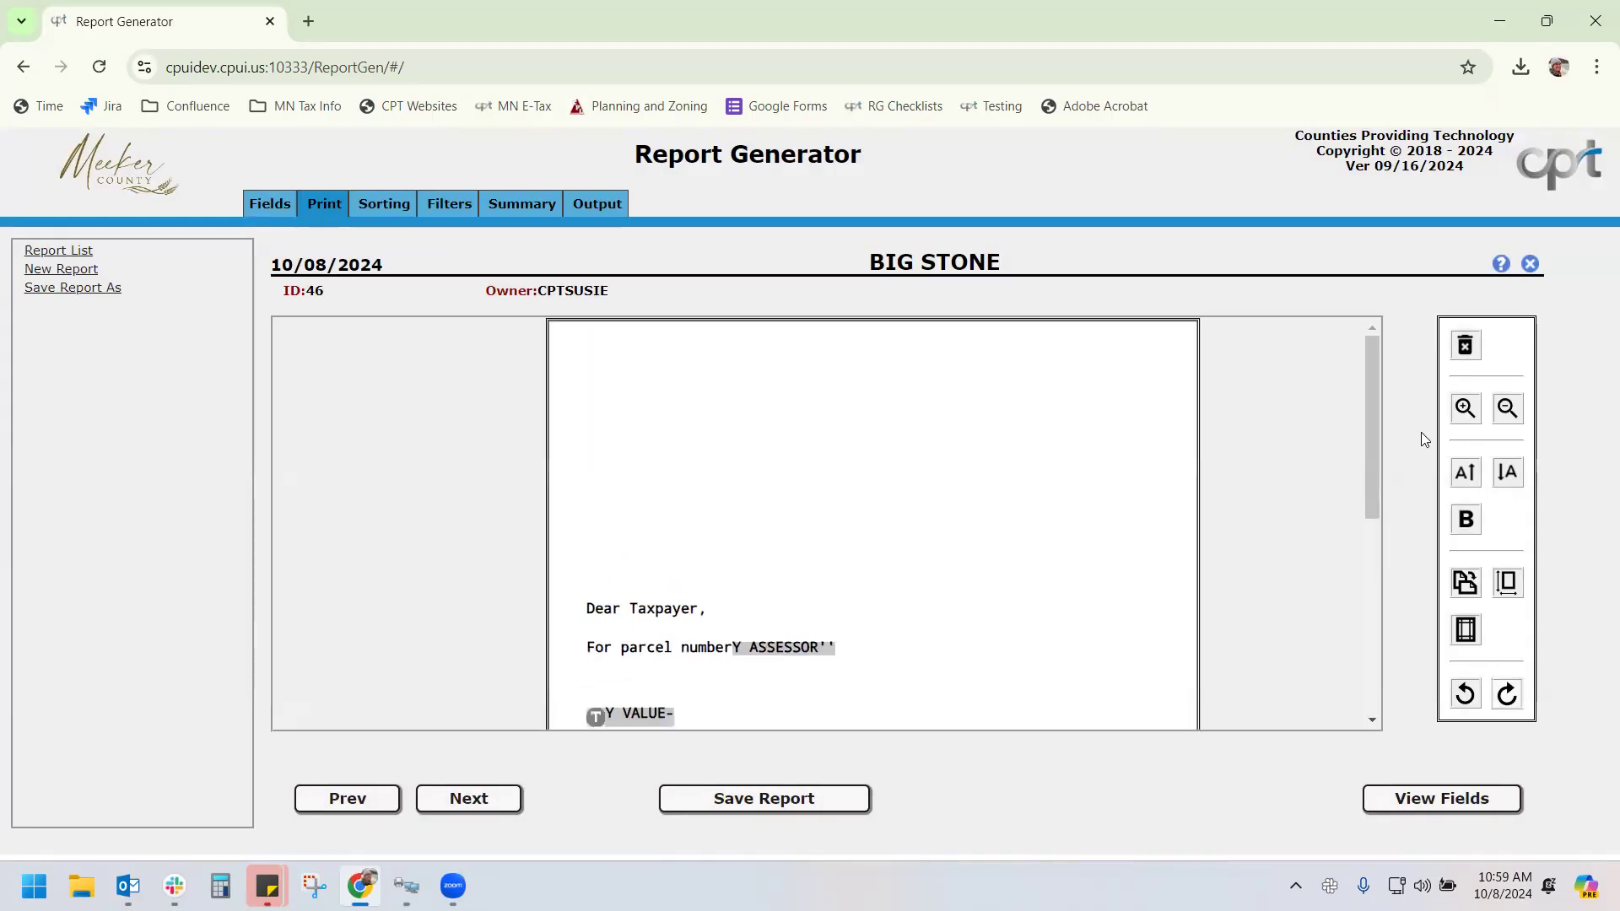
scroll(582, 582, "down", 4)
scroll(616, 506, "up", 2)
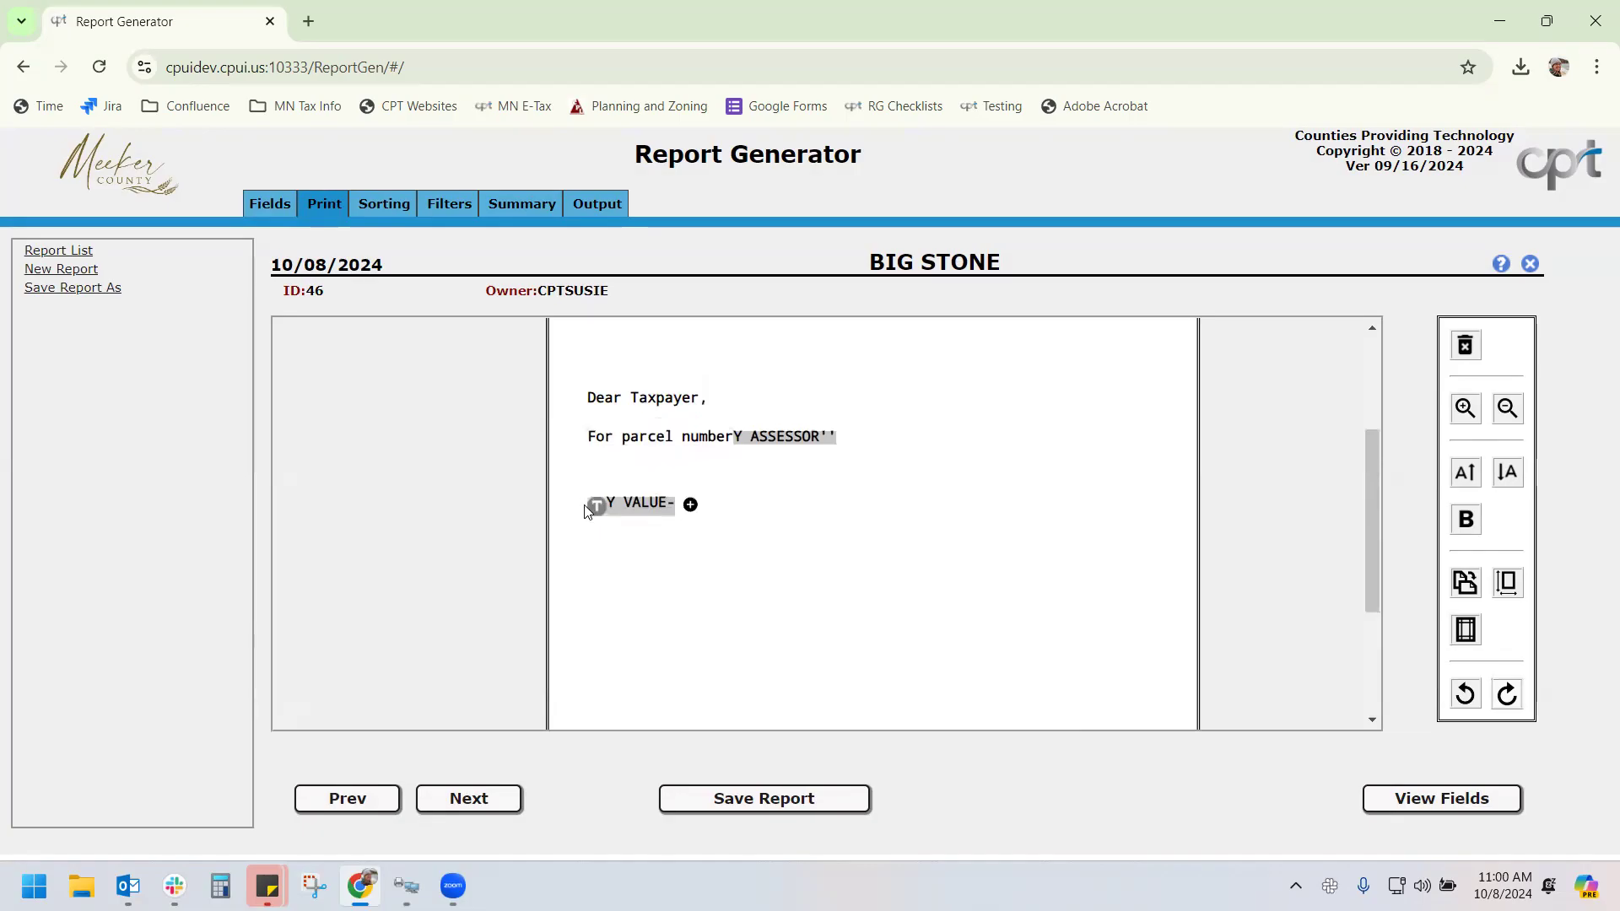
mouse_move(603, 506)
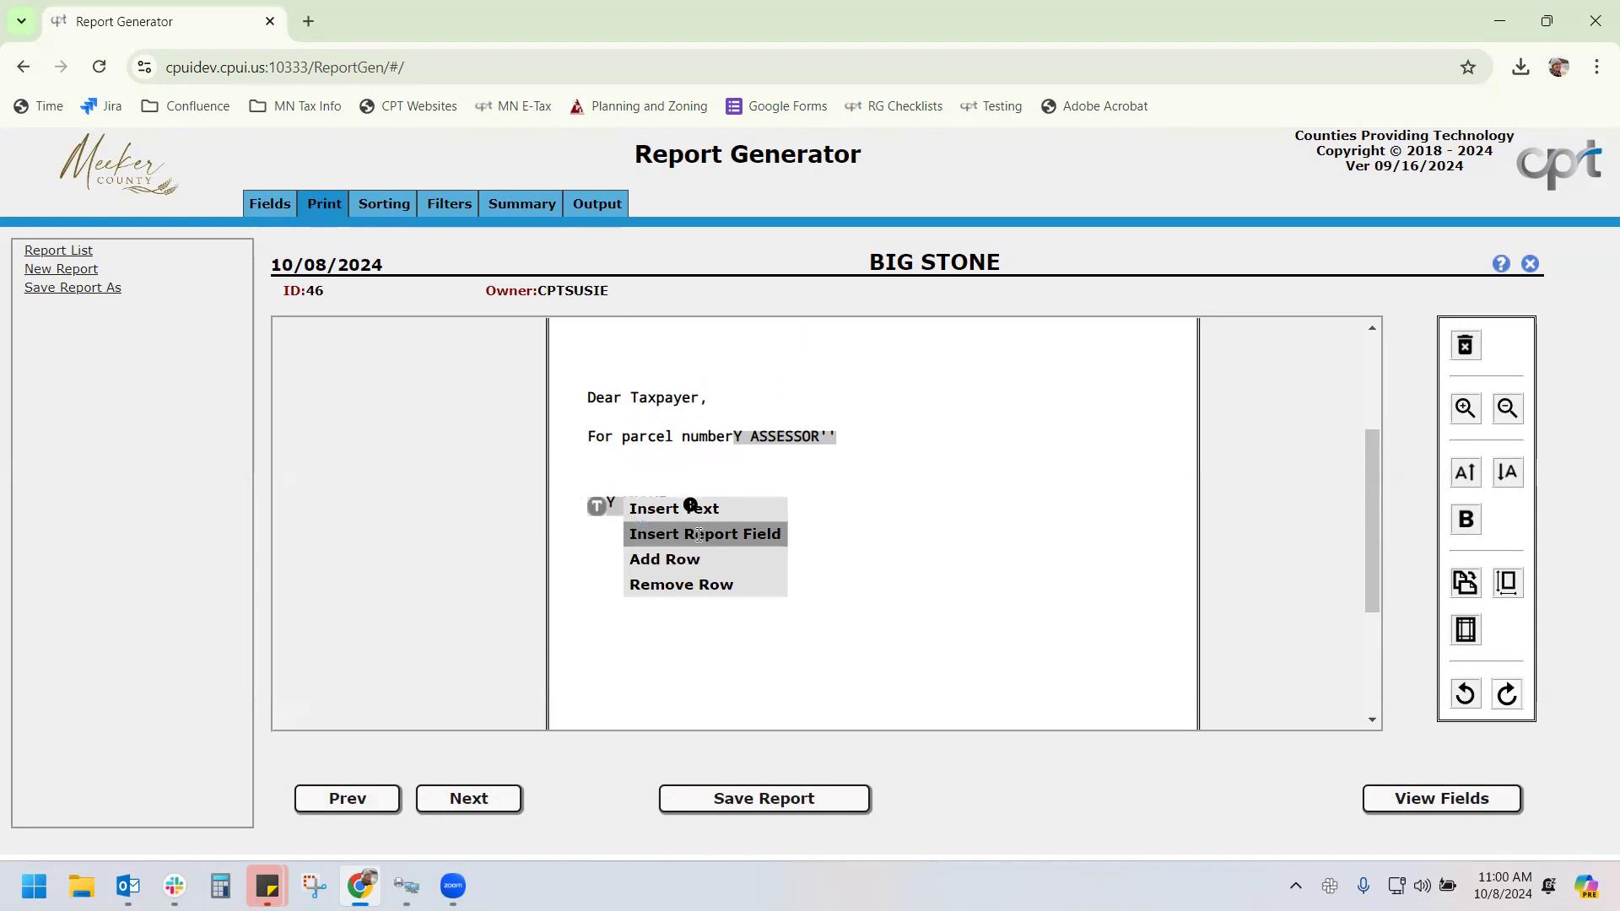
left_click(712, 507)
type("W")
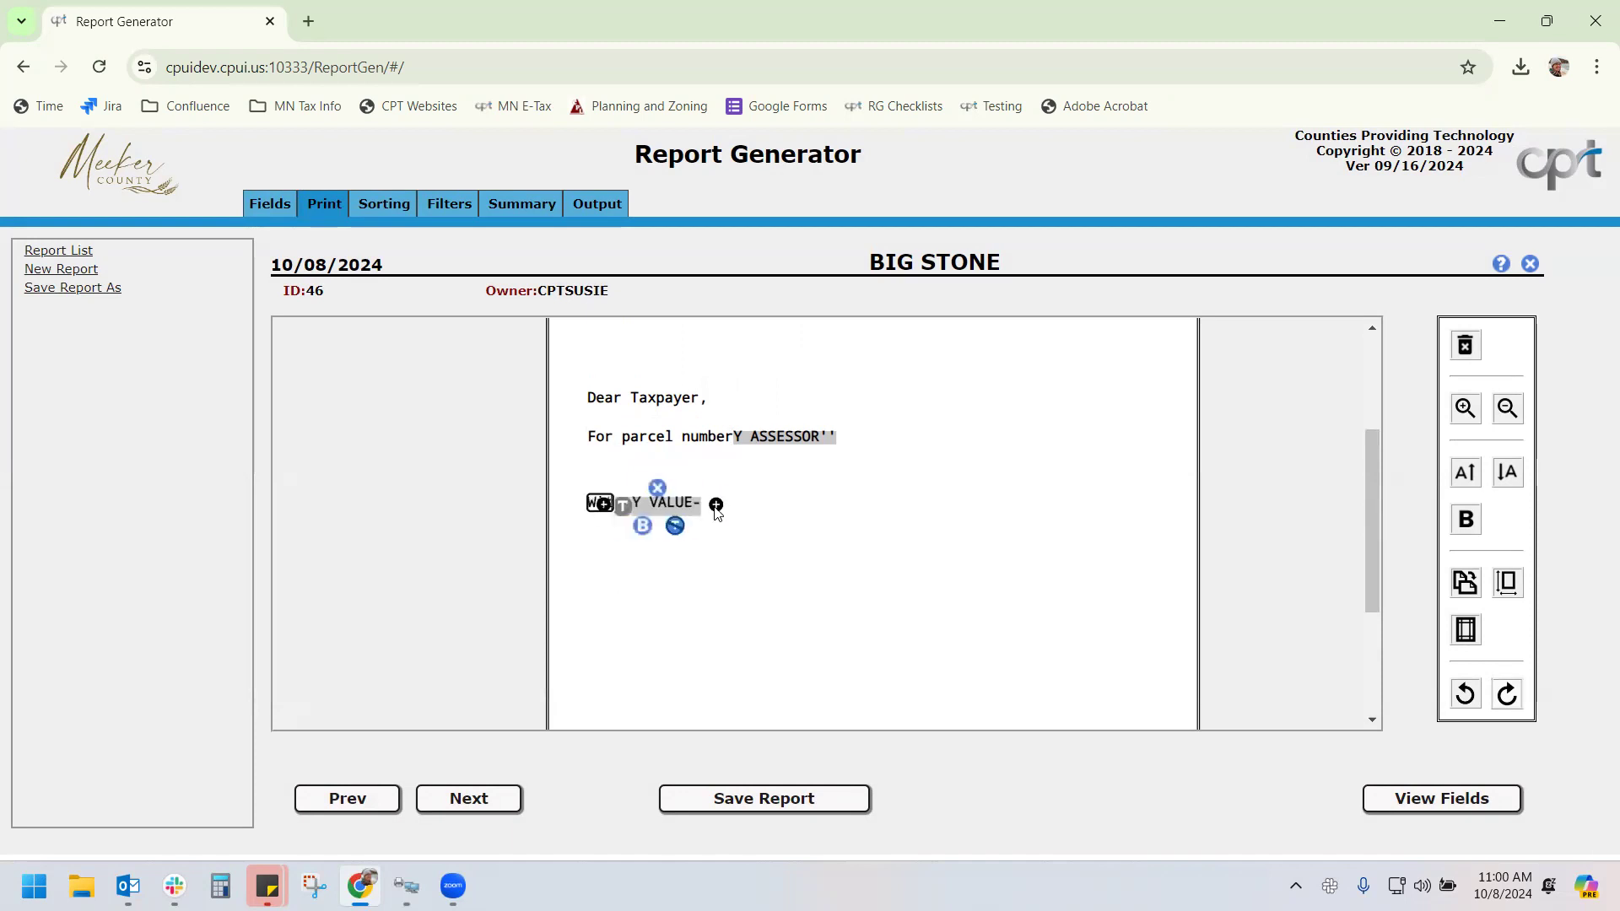
type("ith values of")
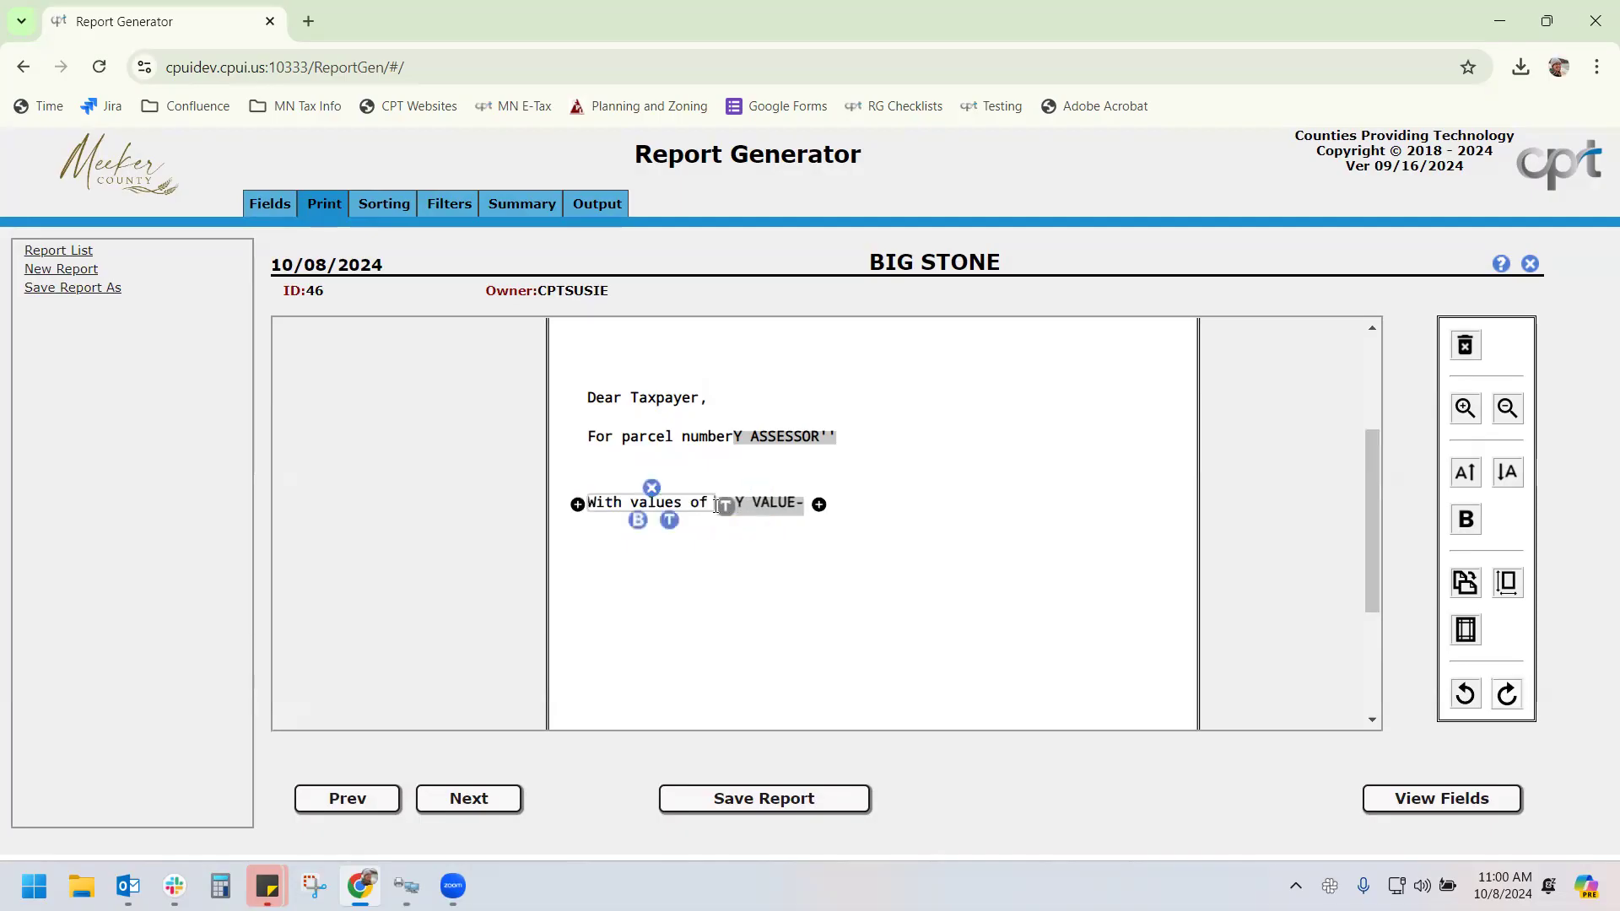
type(":")
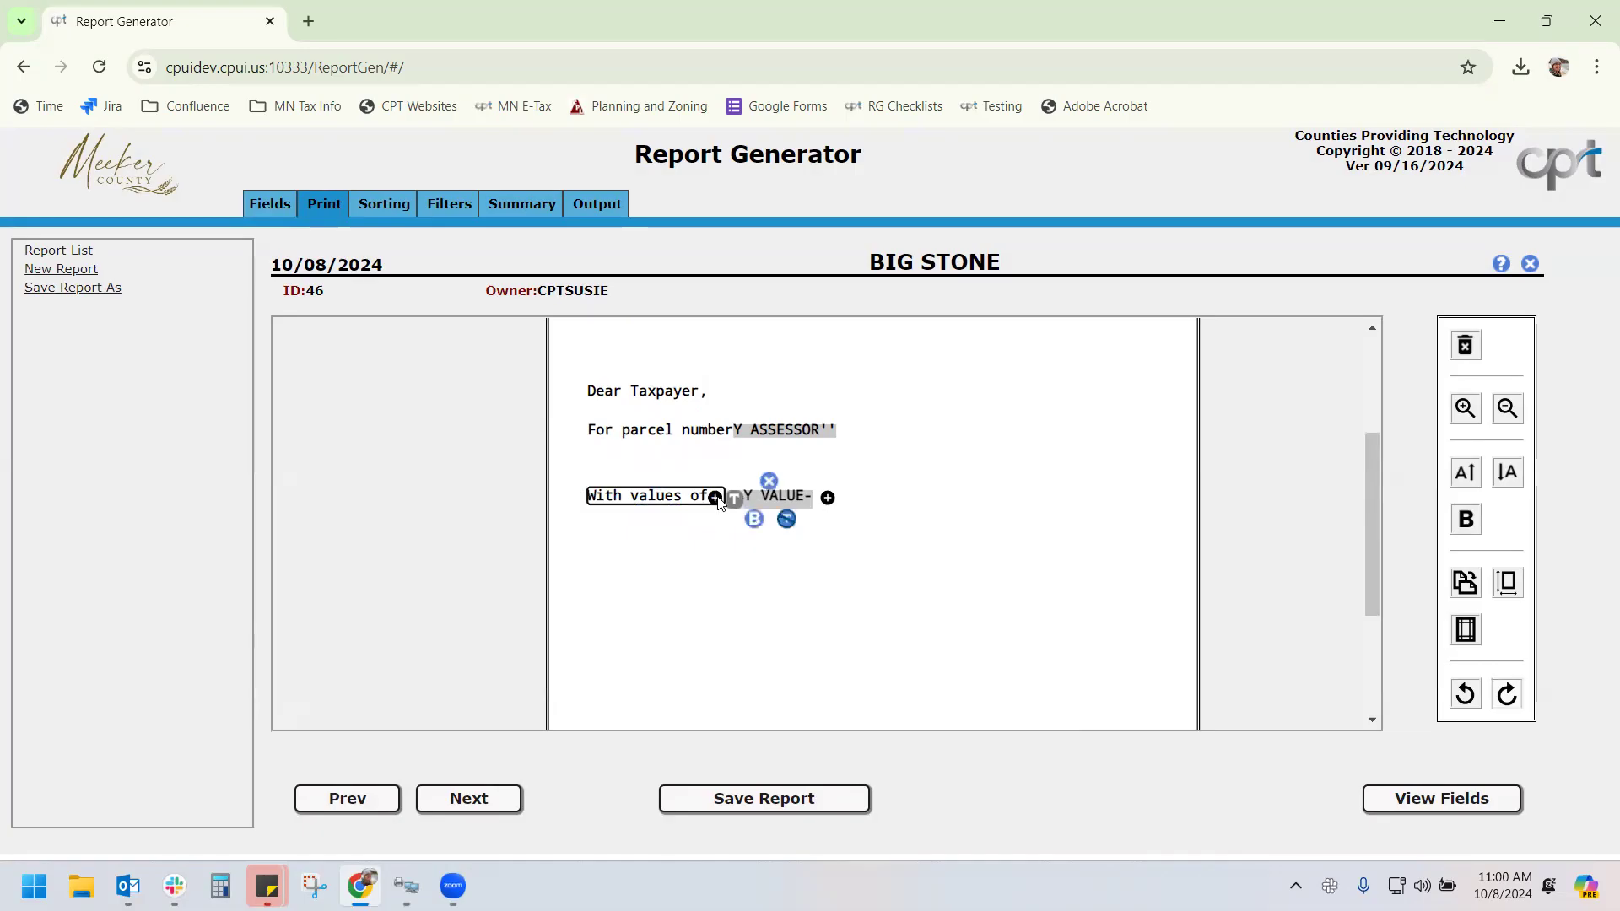
left_click(762, 512)
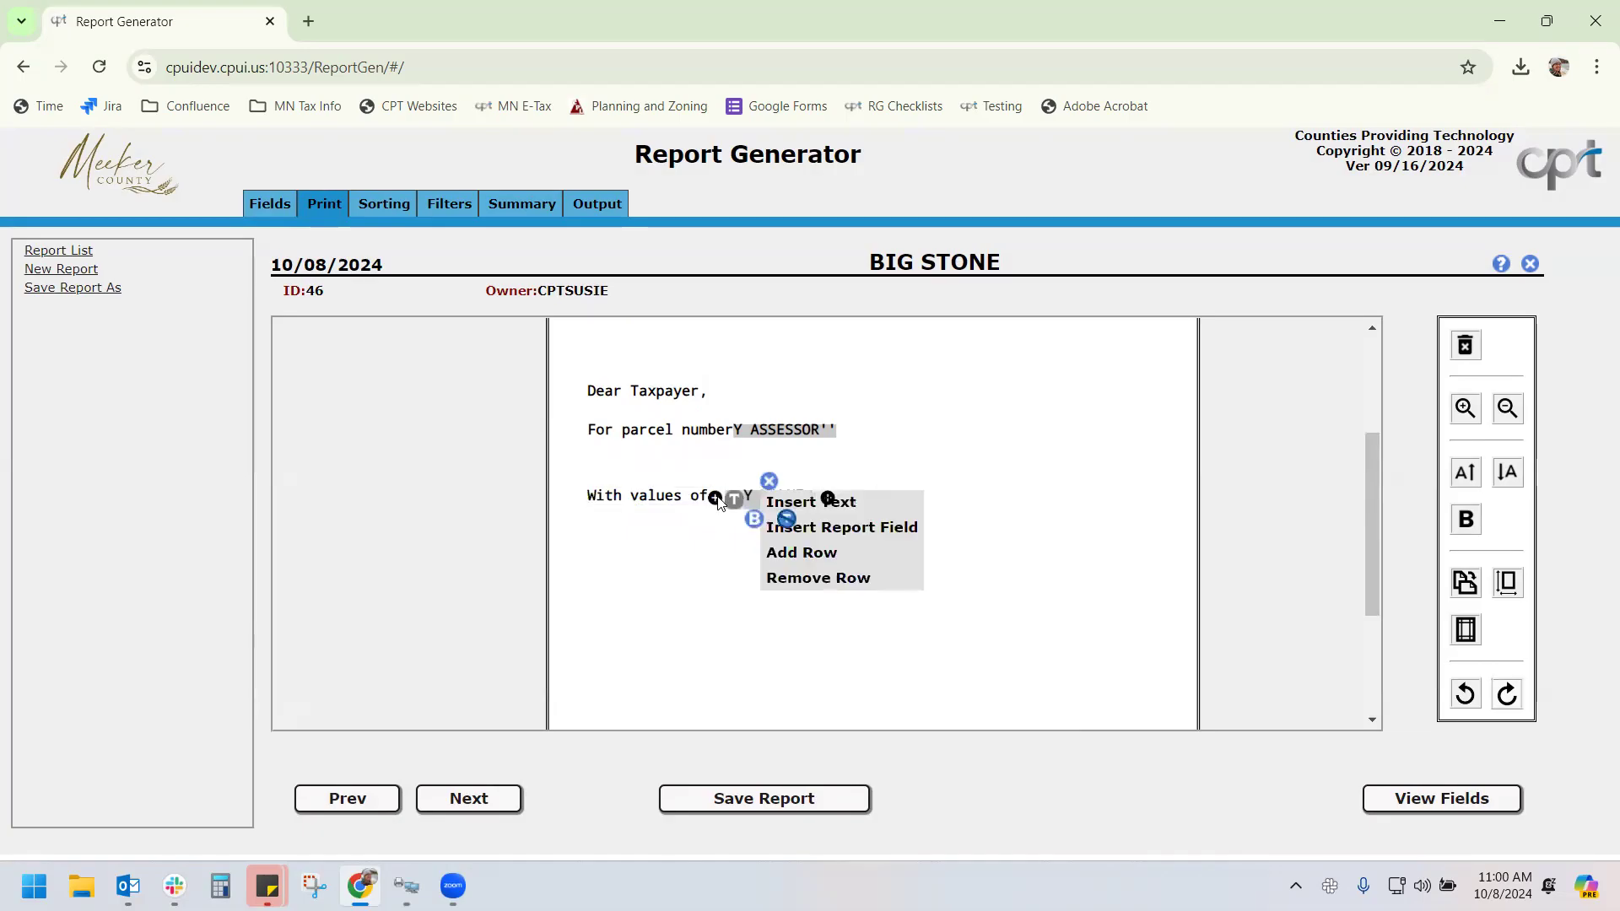
left_click(842, 528)
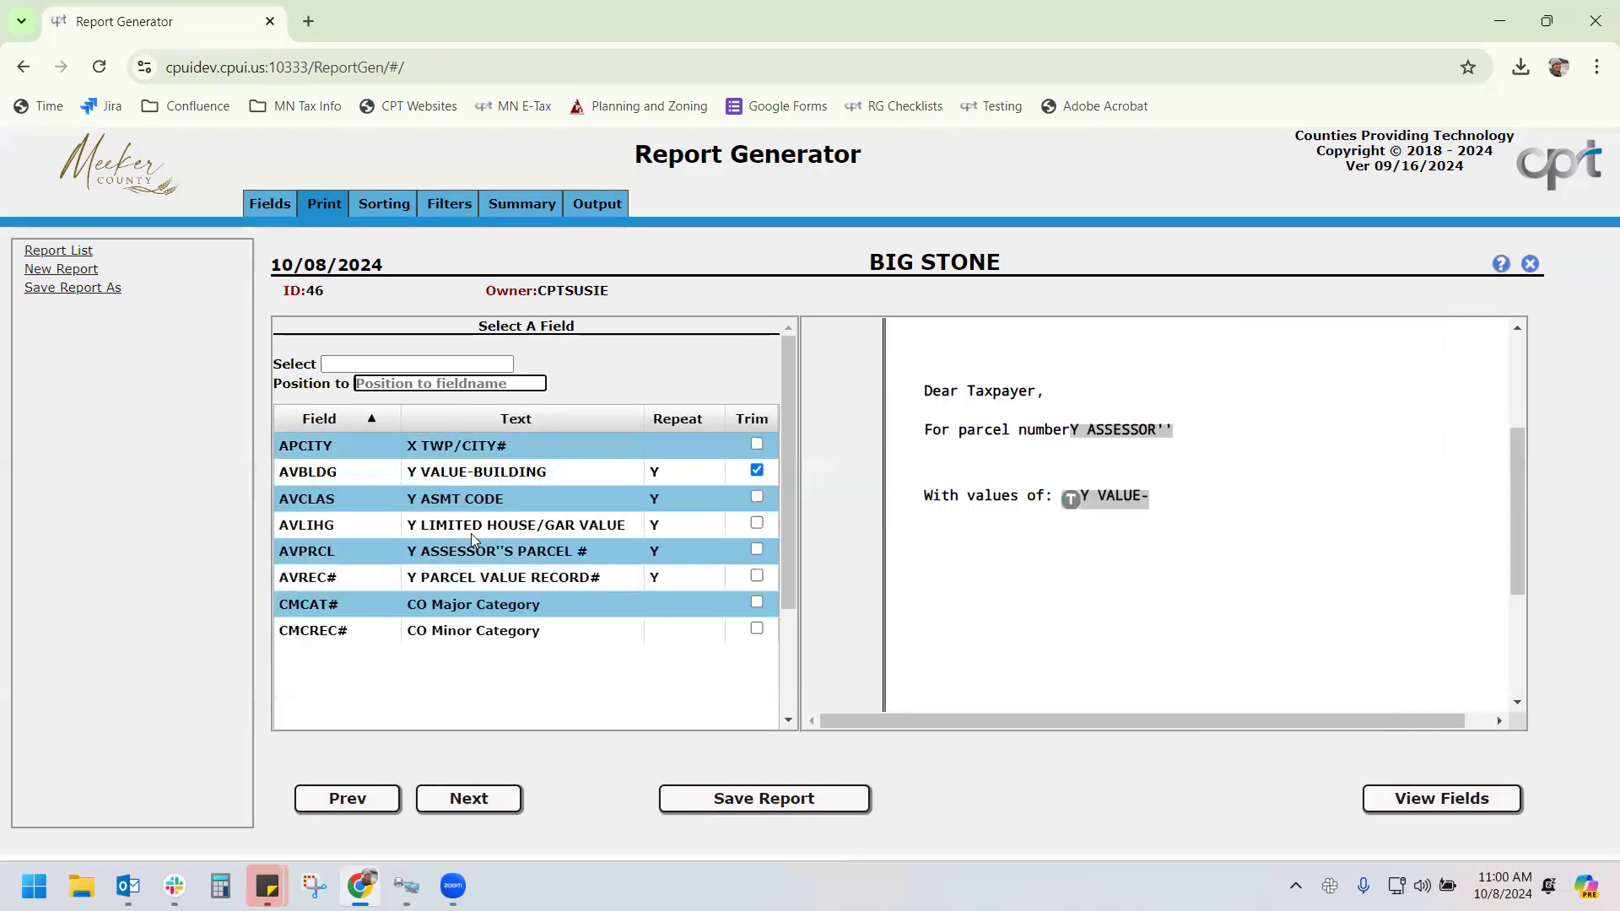
left_click(567, 578)
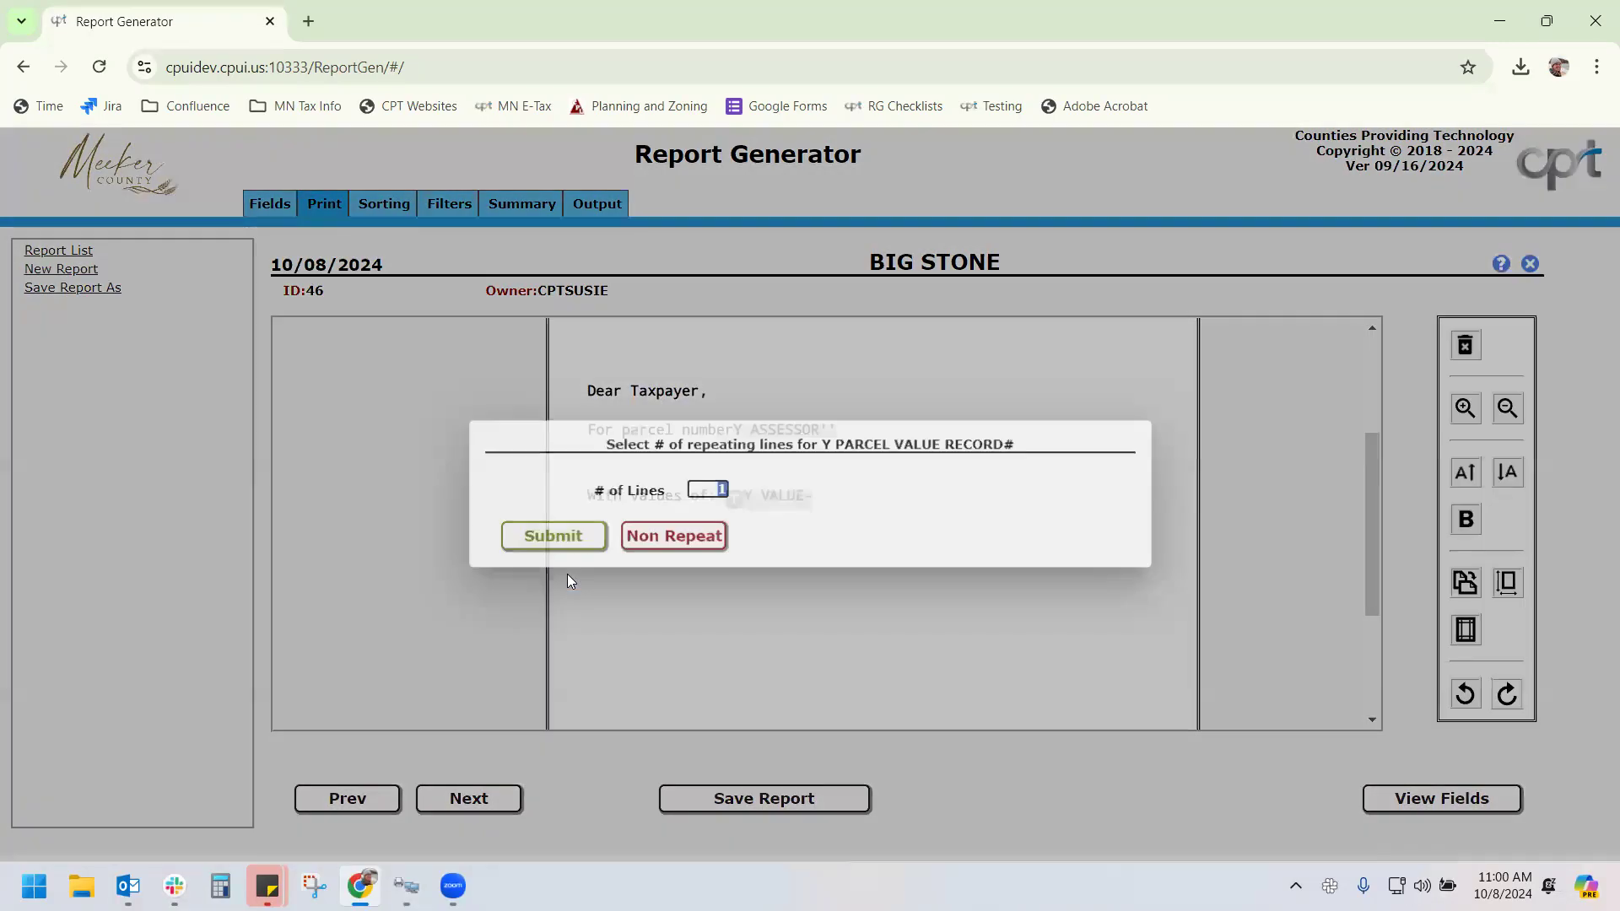
left_click(564, 543)
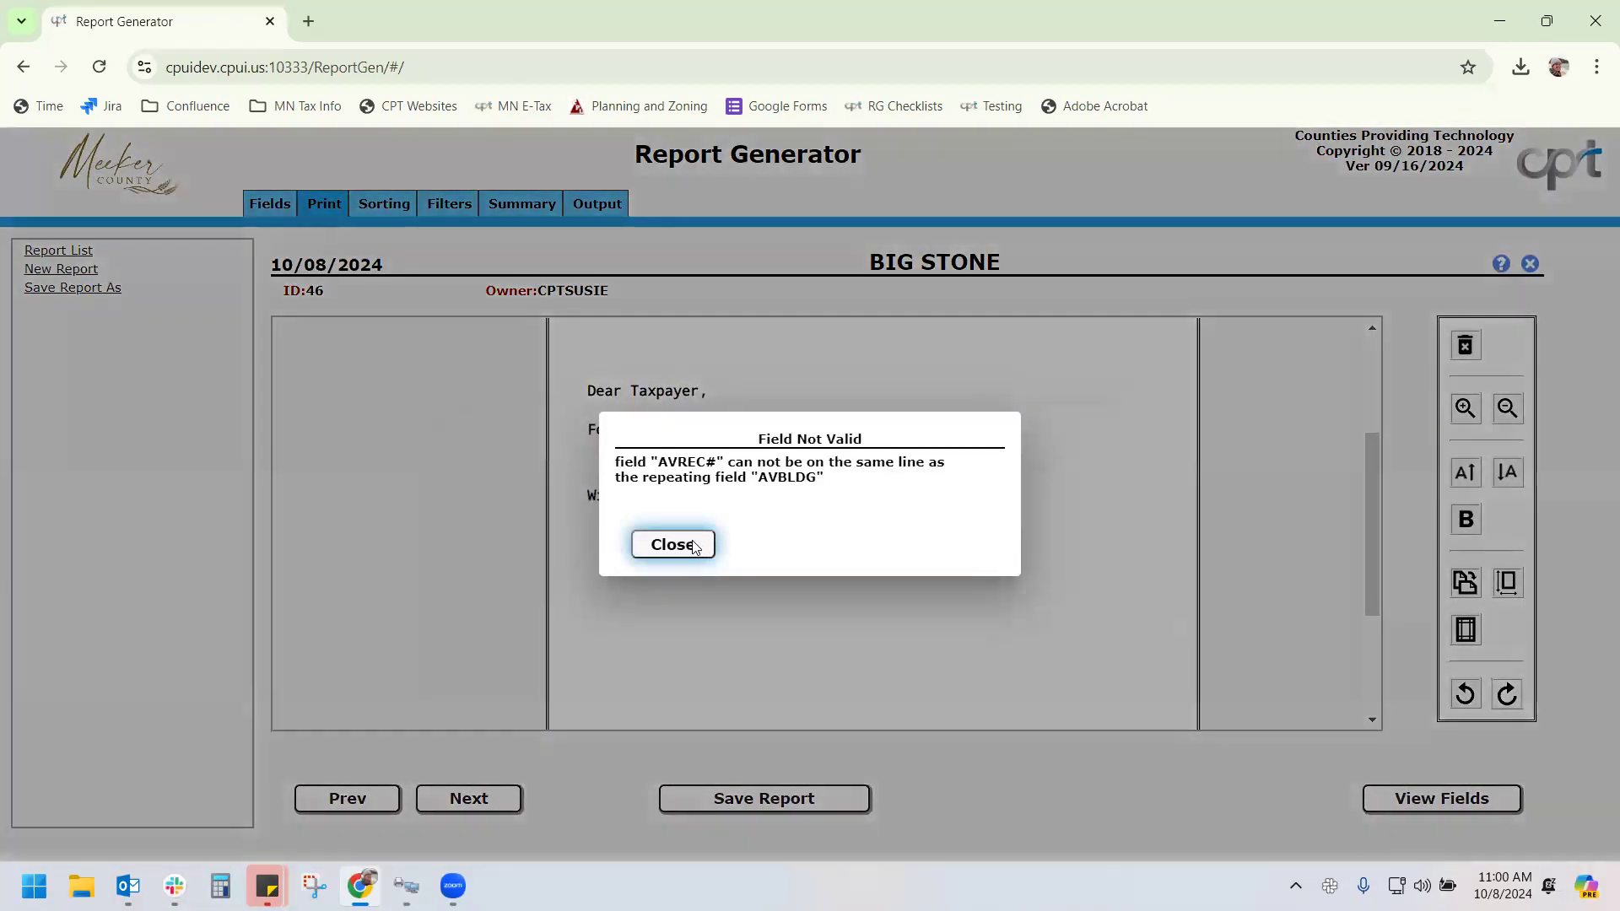
left_click(677, 545)
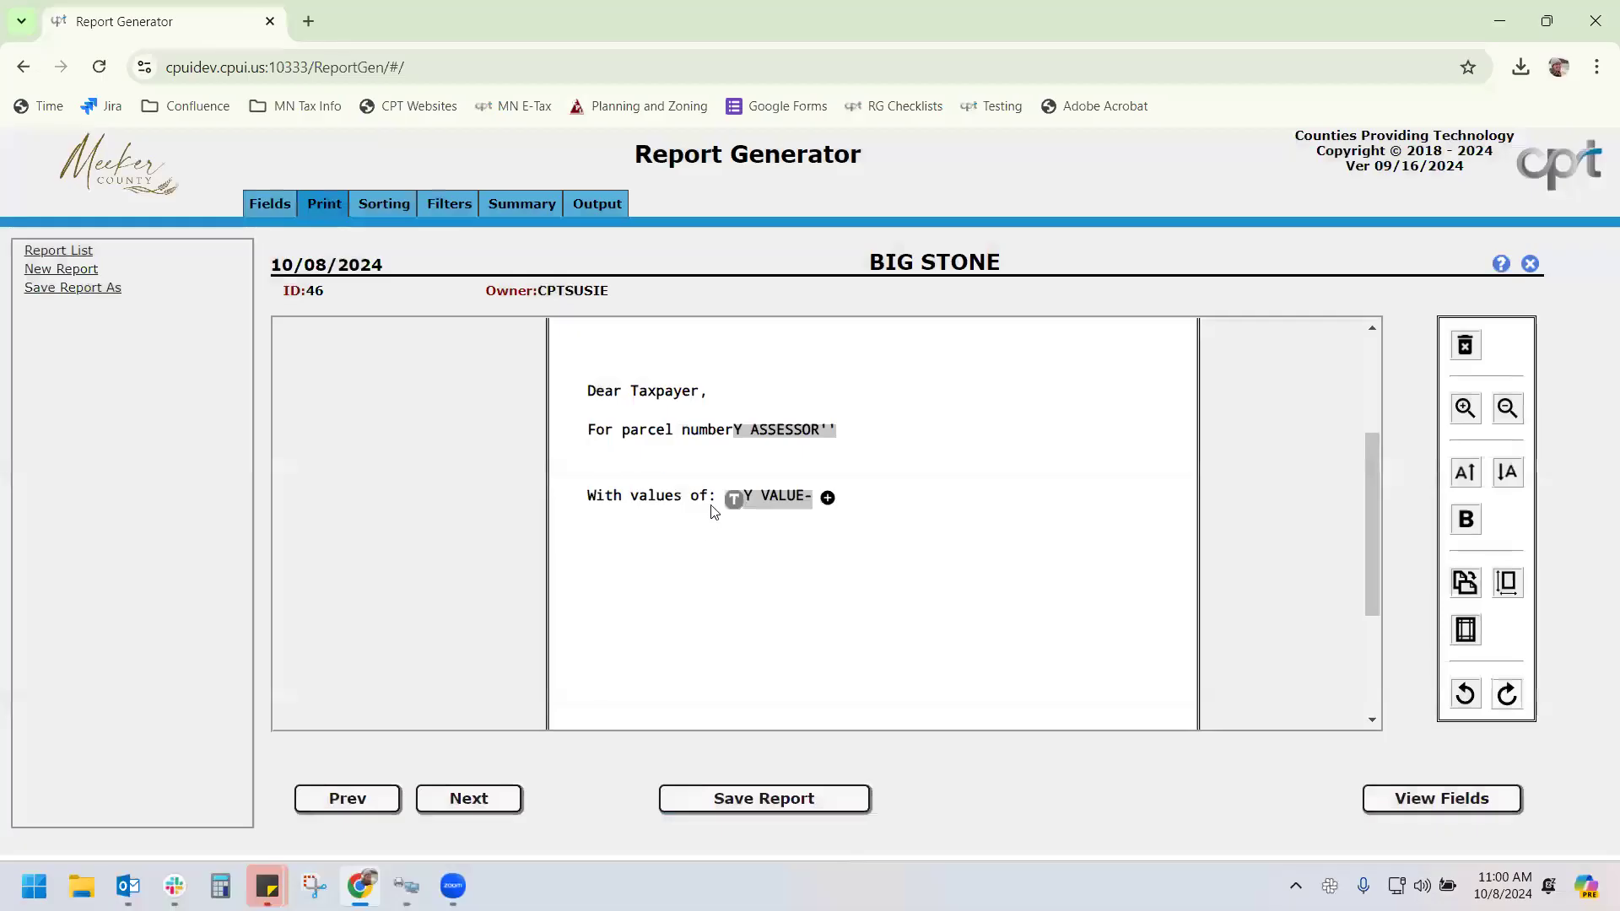
mouse_move(739, 499)
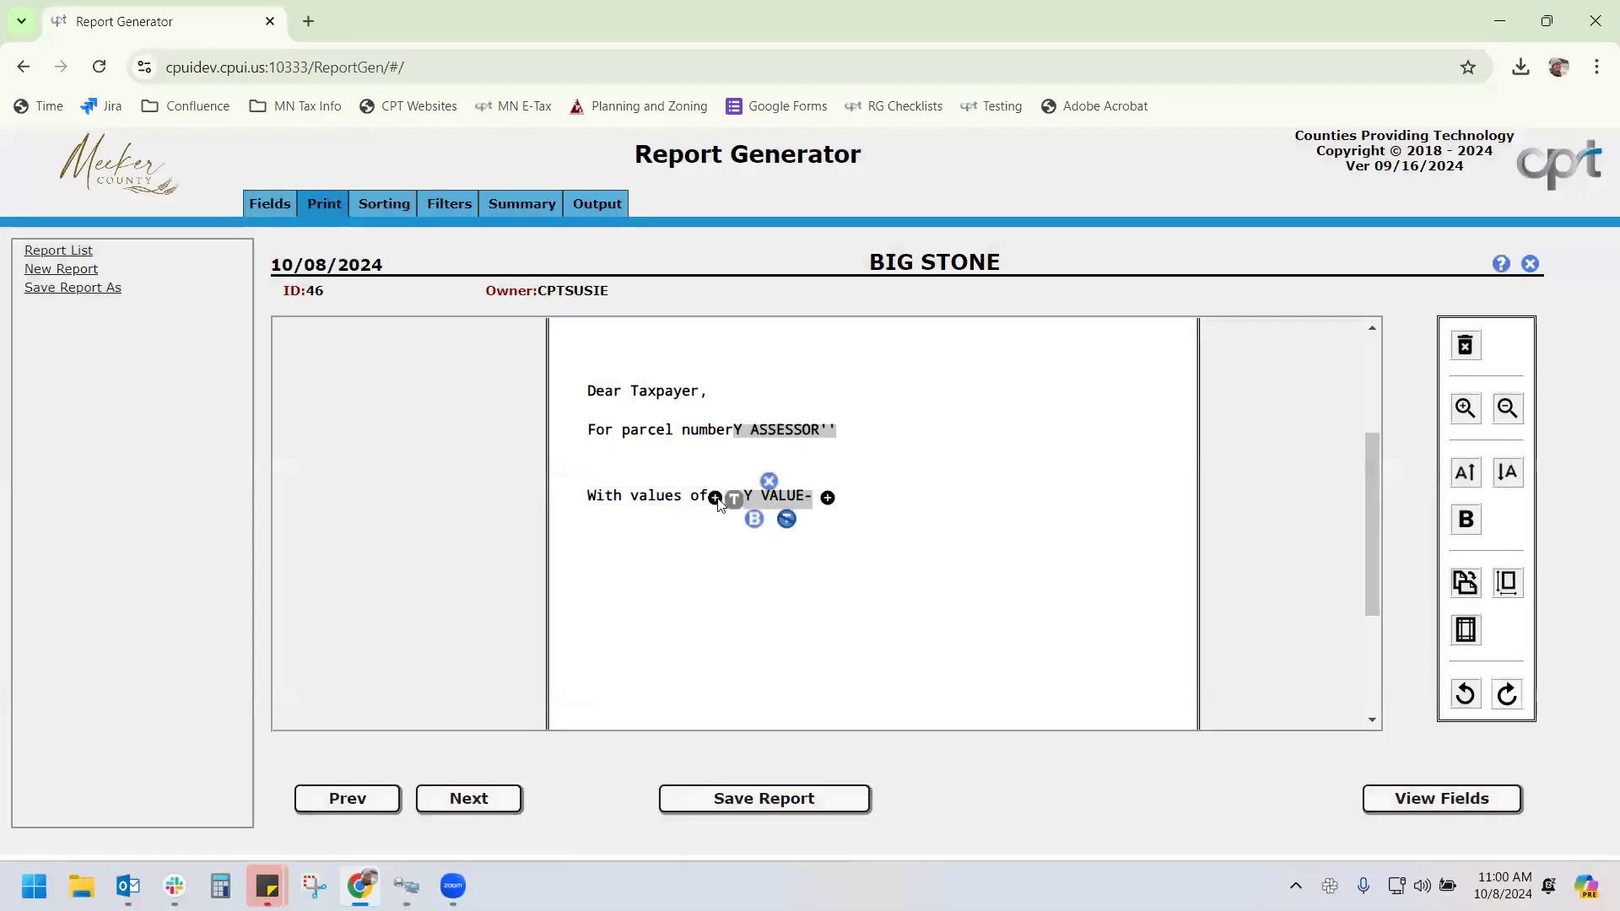
right_click(761, 493)
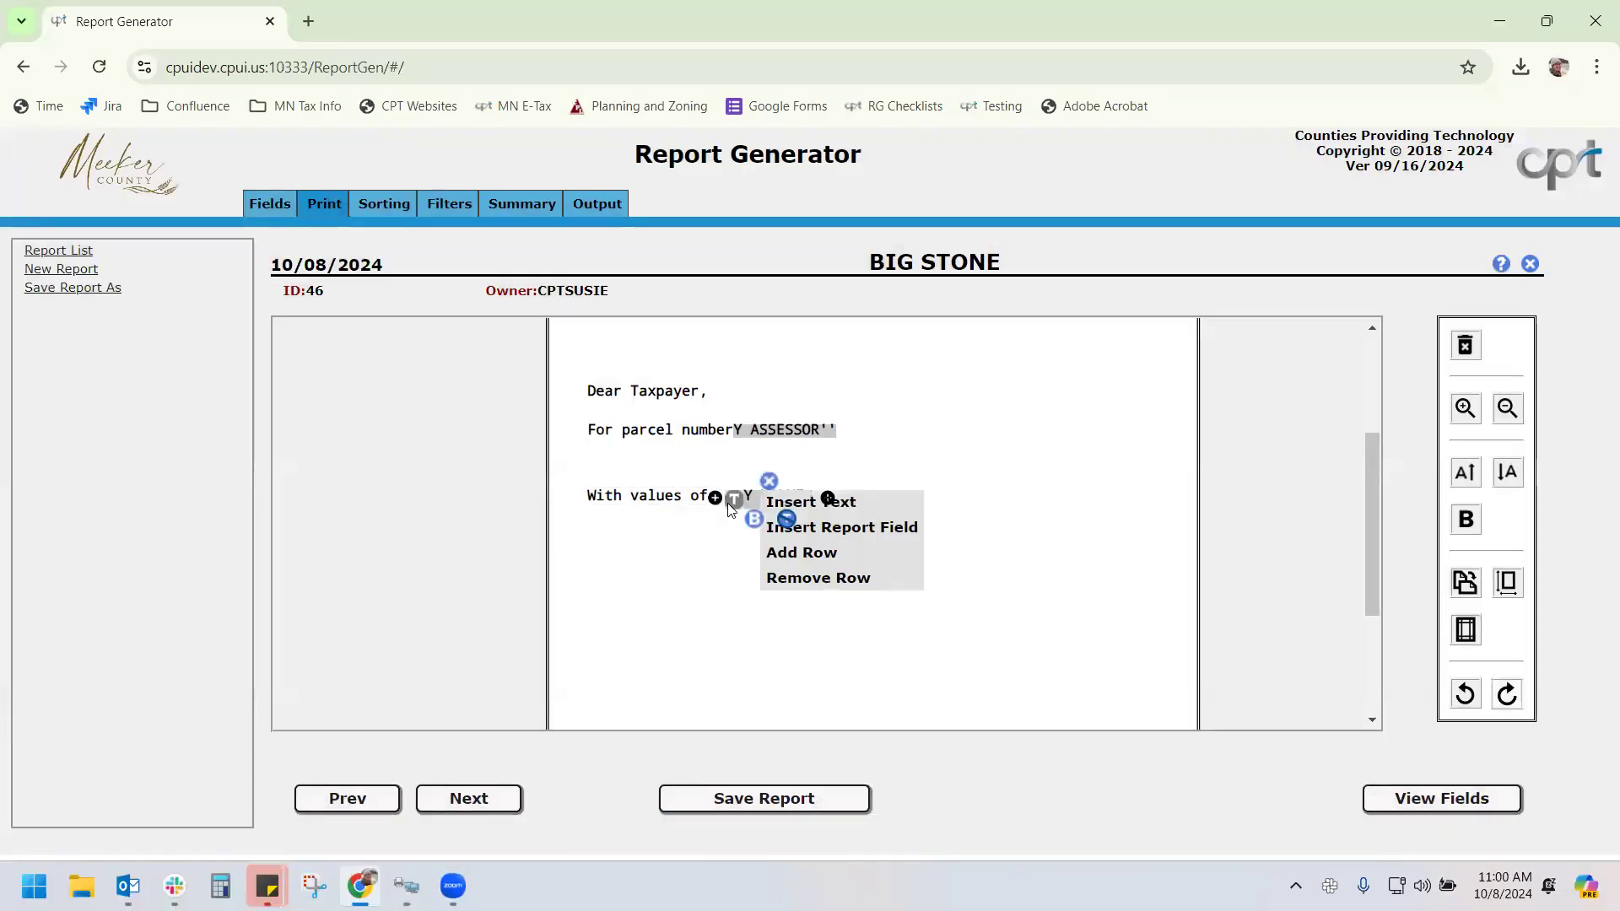
left_click(801, 526)
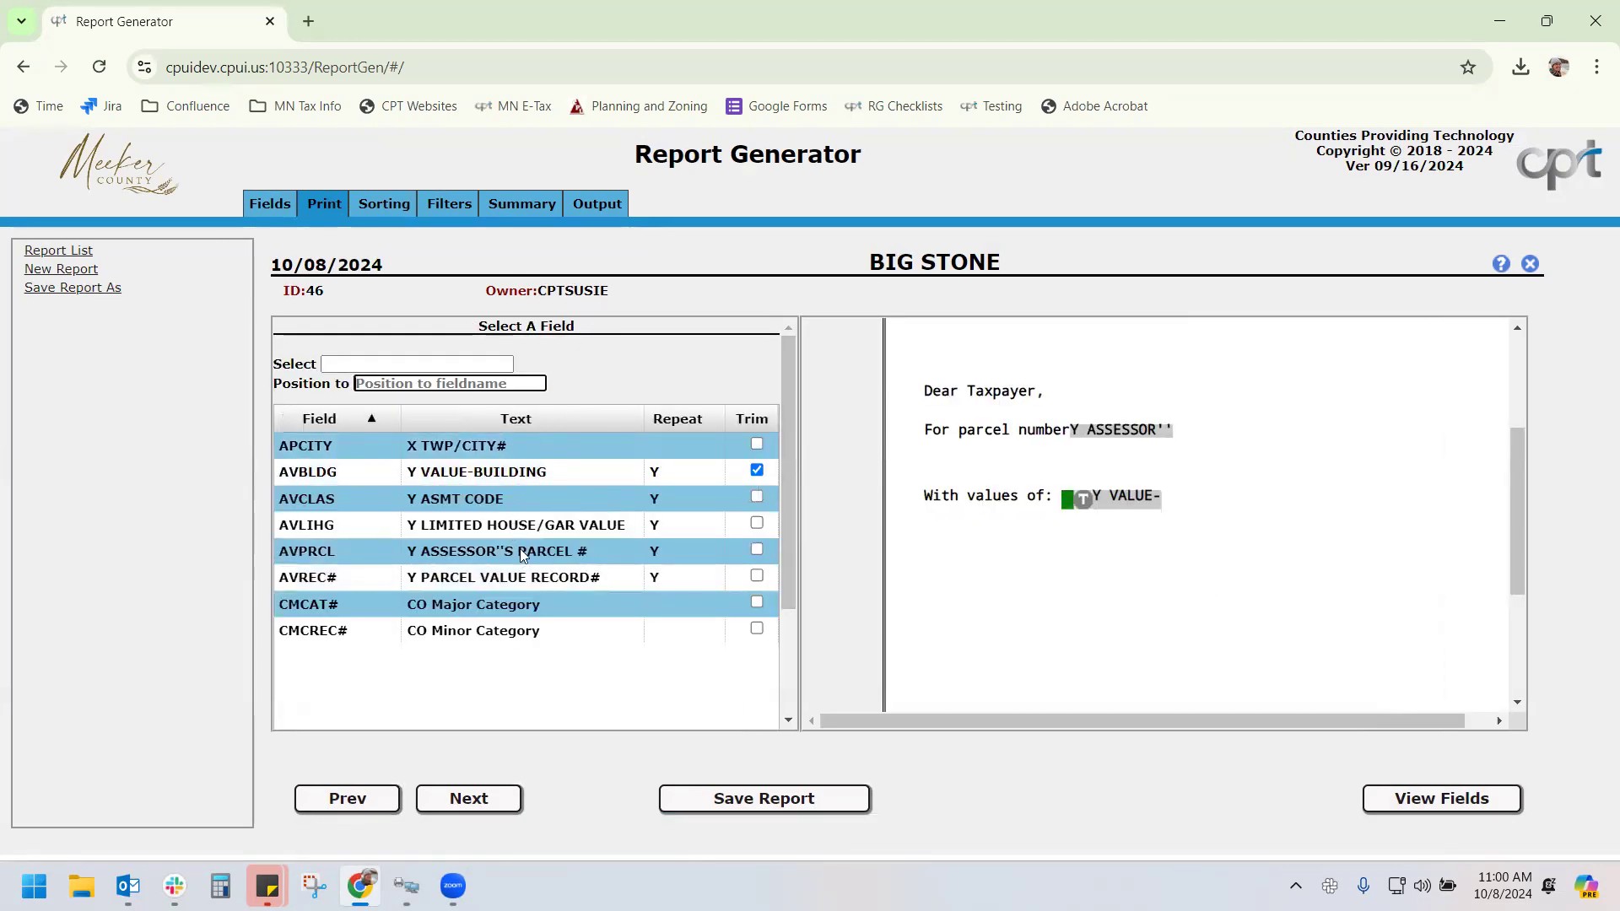
Insert the AVREC# field with 3 repeating lines before the building value
left_click(574, 577)
type("3")
left_click(562, 535)
Deselect the value field and toggle trimming on Y VALUE-BU on and back off
left_click(722, 460)
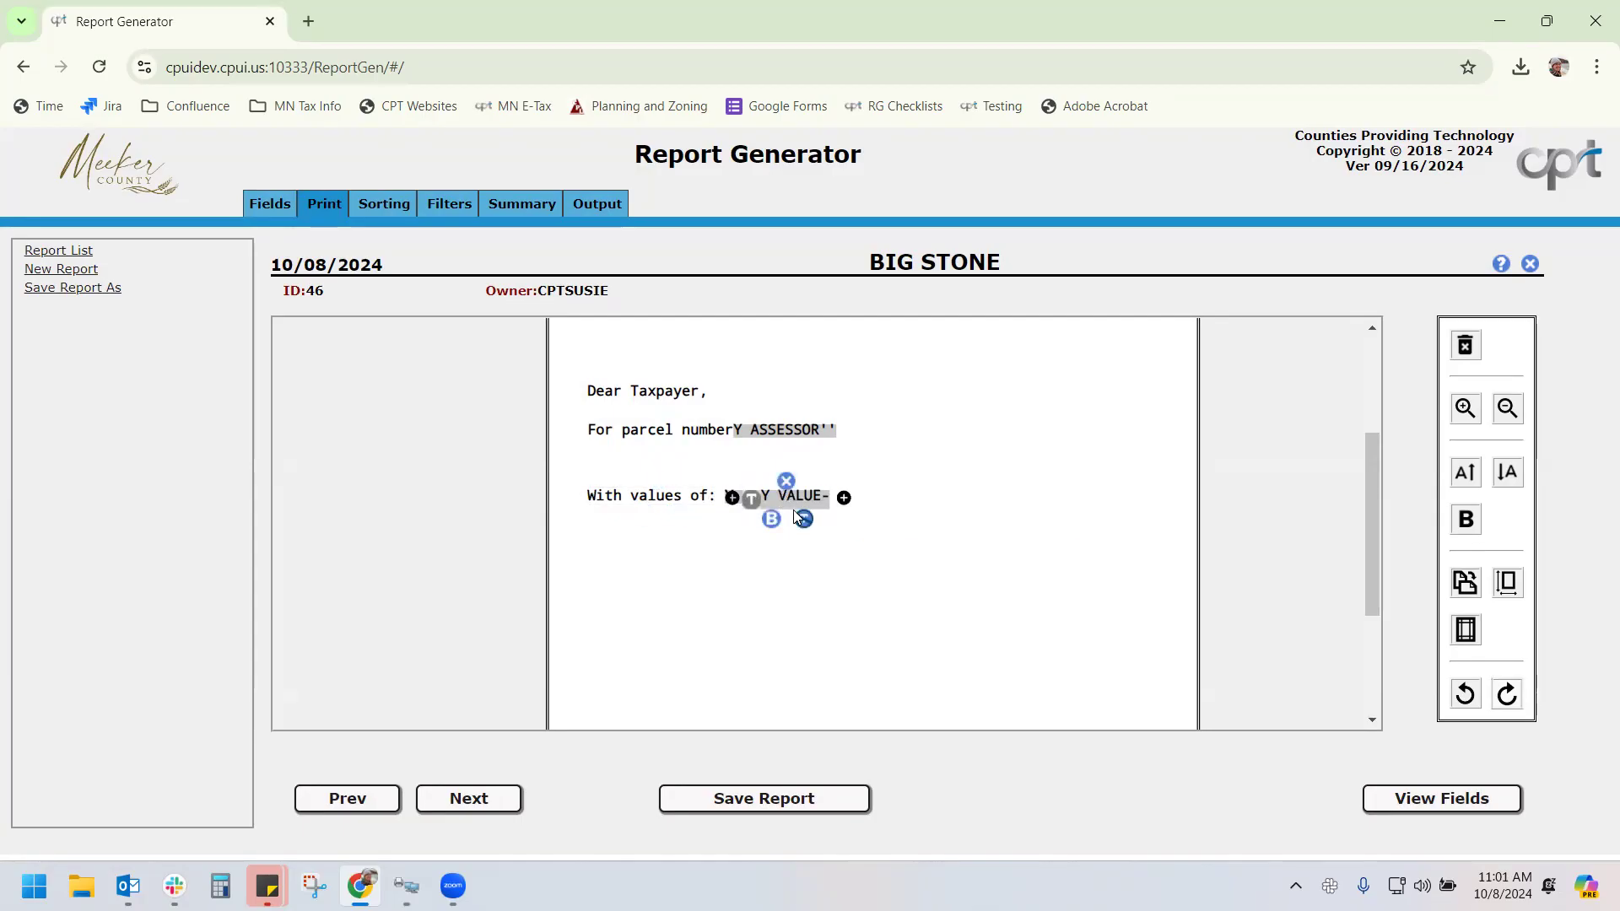
mouse_move(798, 506)
left_click(805, 515)
left_click(805, 517)
Run and save the BIG STONE PDF, accepting the library, CO Major Category, apartment and bank prompts
left_click(594, 203)
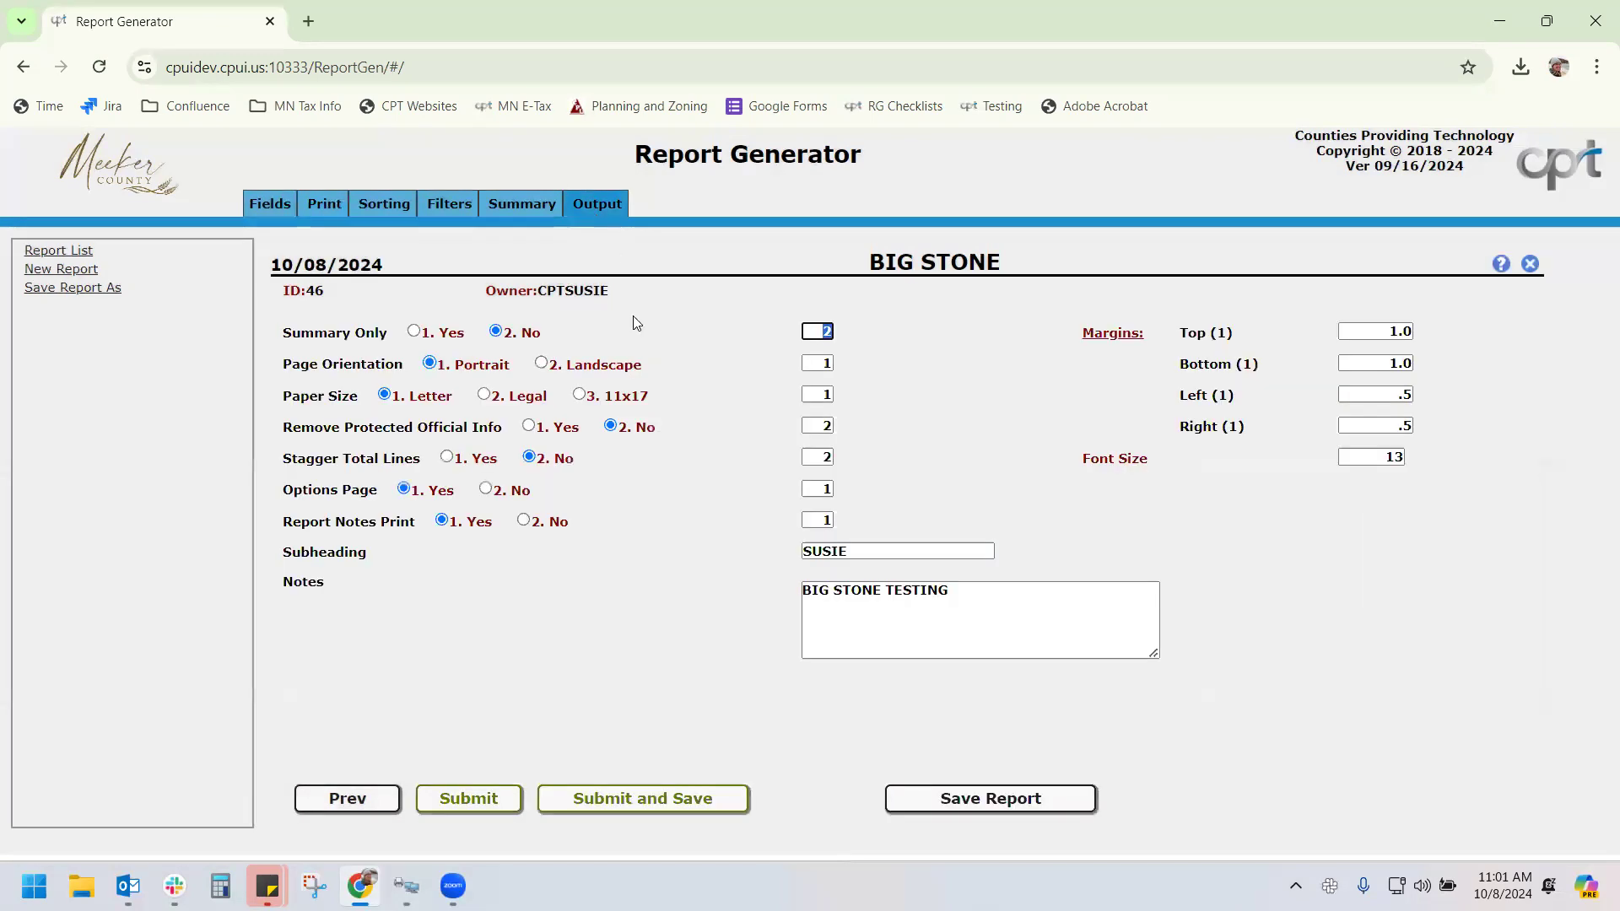
left_click(639, 795)
left_click(806, 546)
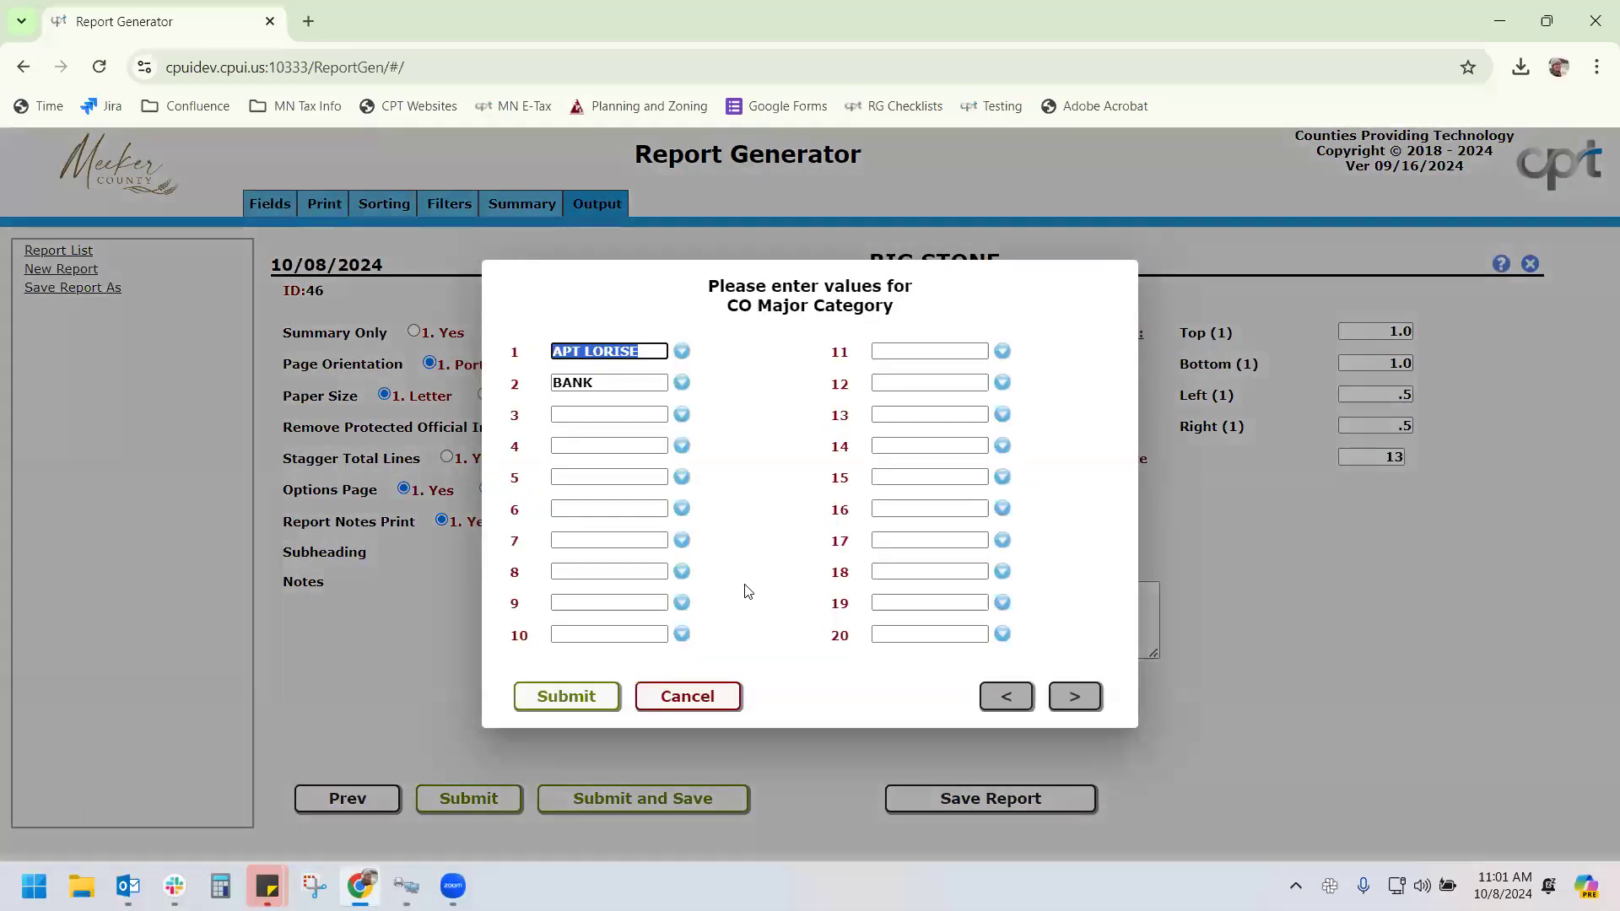
left_click(596, 693)
left_click(586, 751)
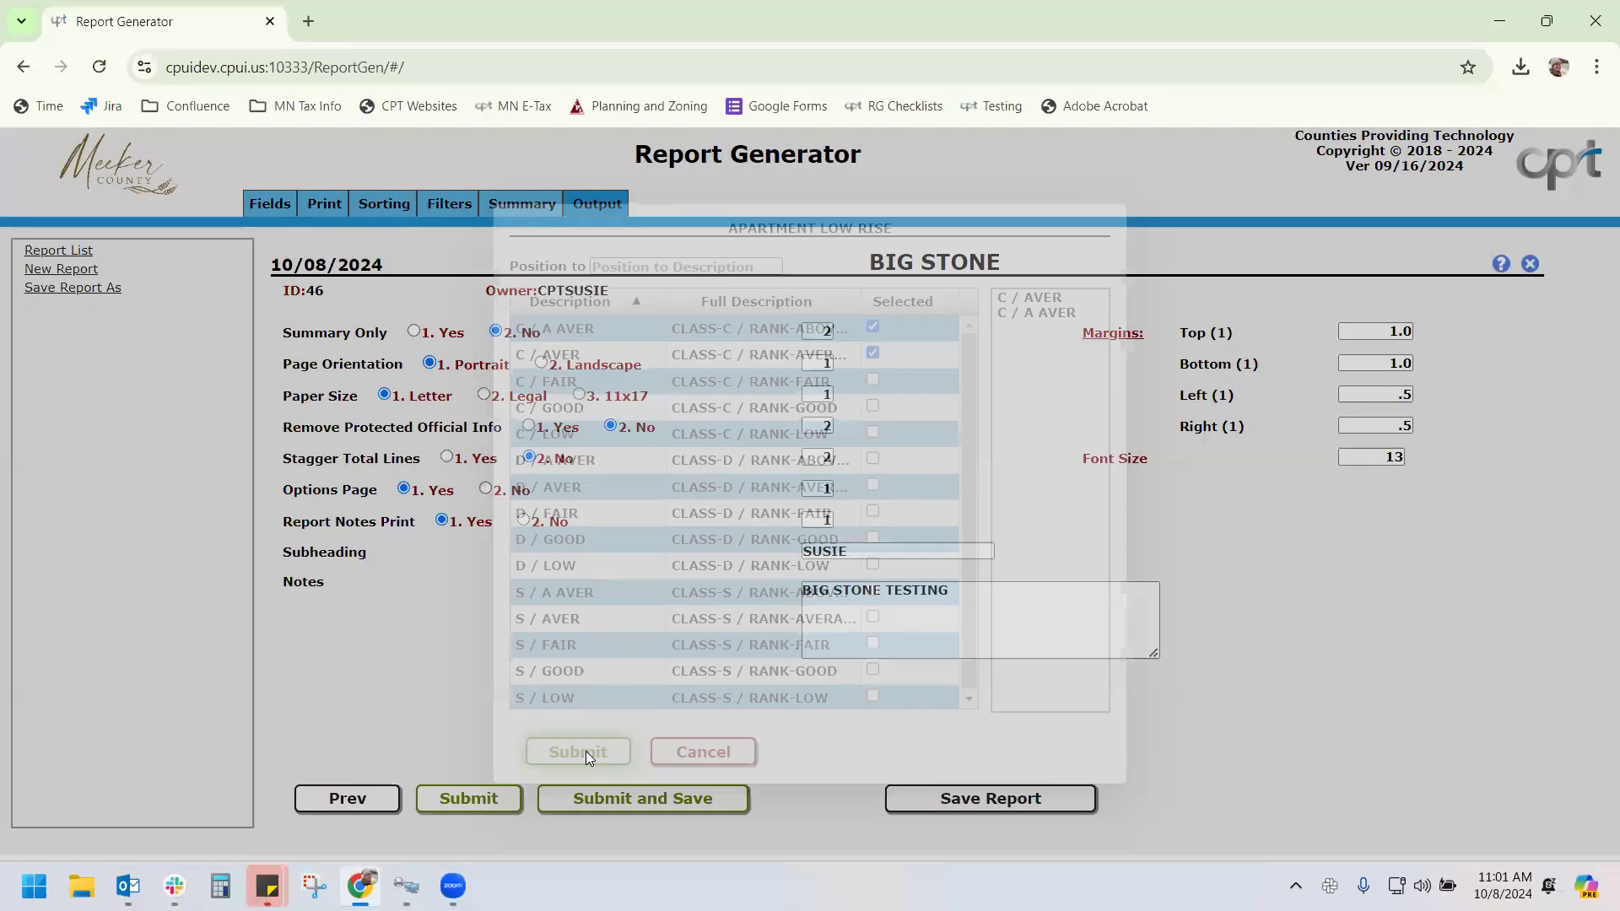
left_click(591, 745)
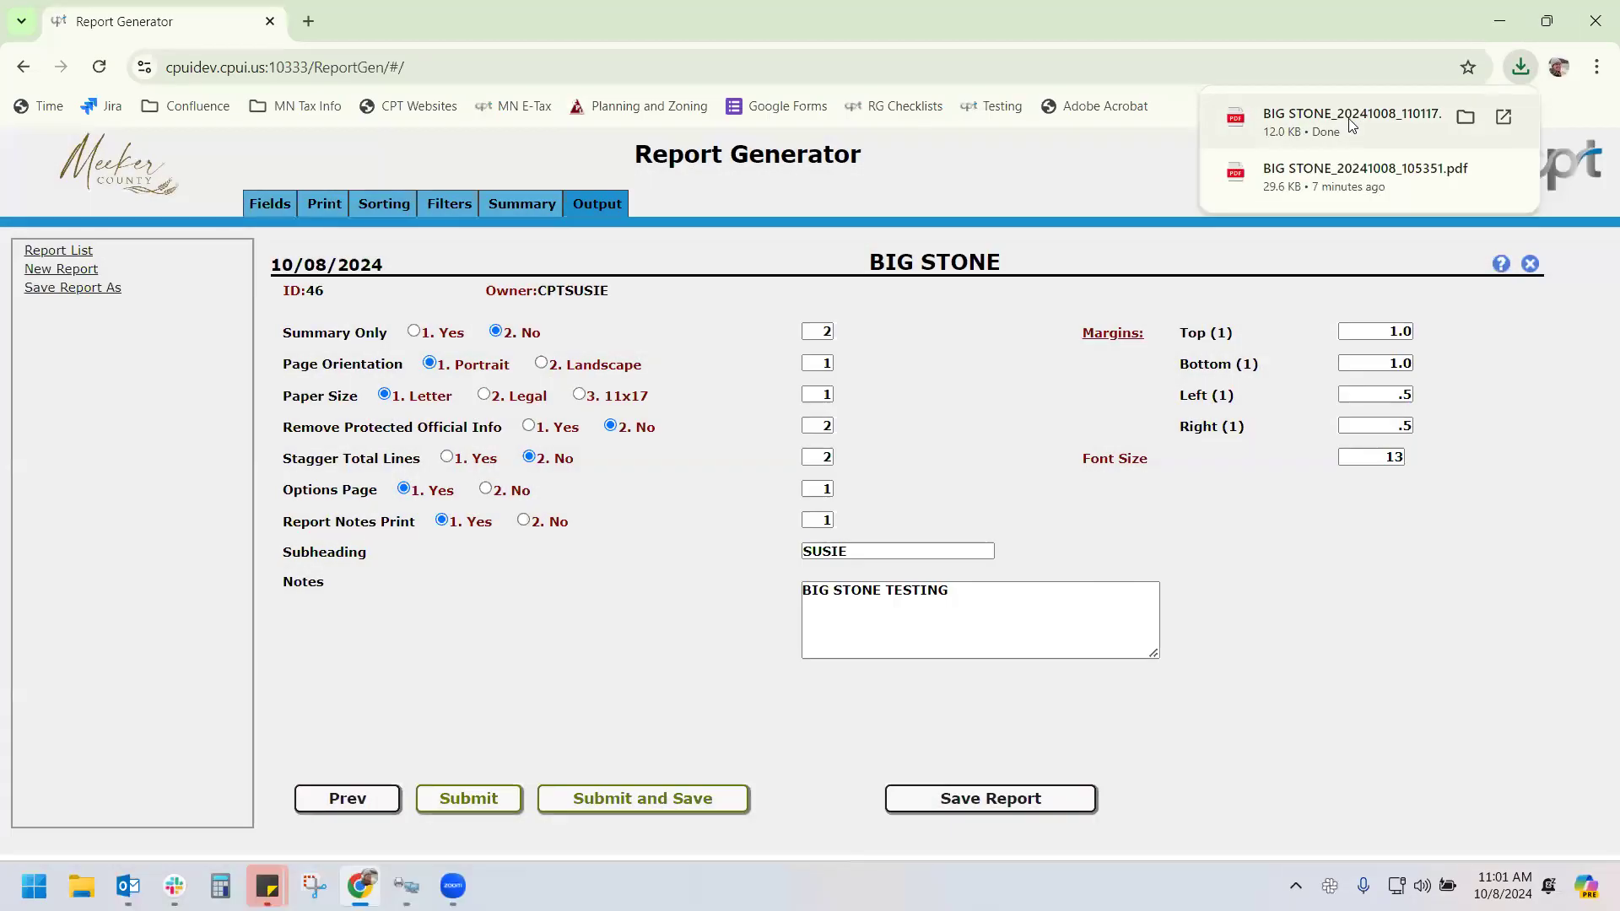
Open the downloaded BIG STONE PDF to review parcel 23-0095-000 with values 1 and 75,100
left_click(1346, 122)
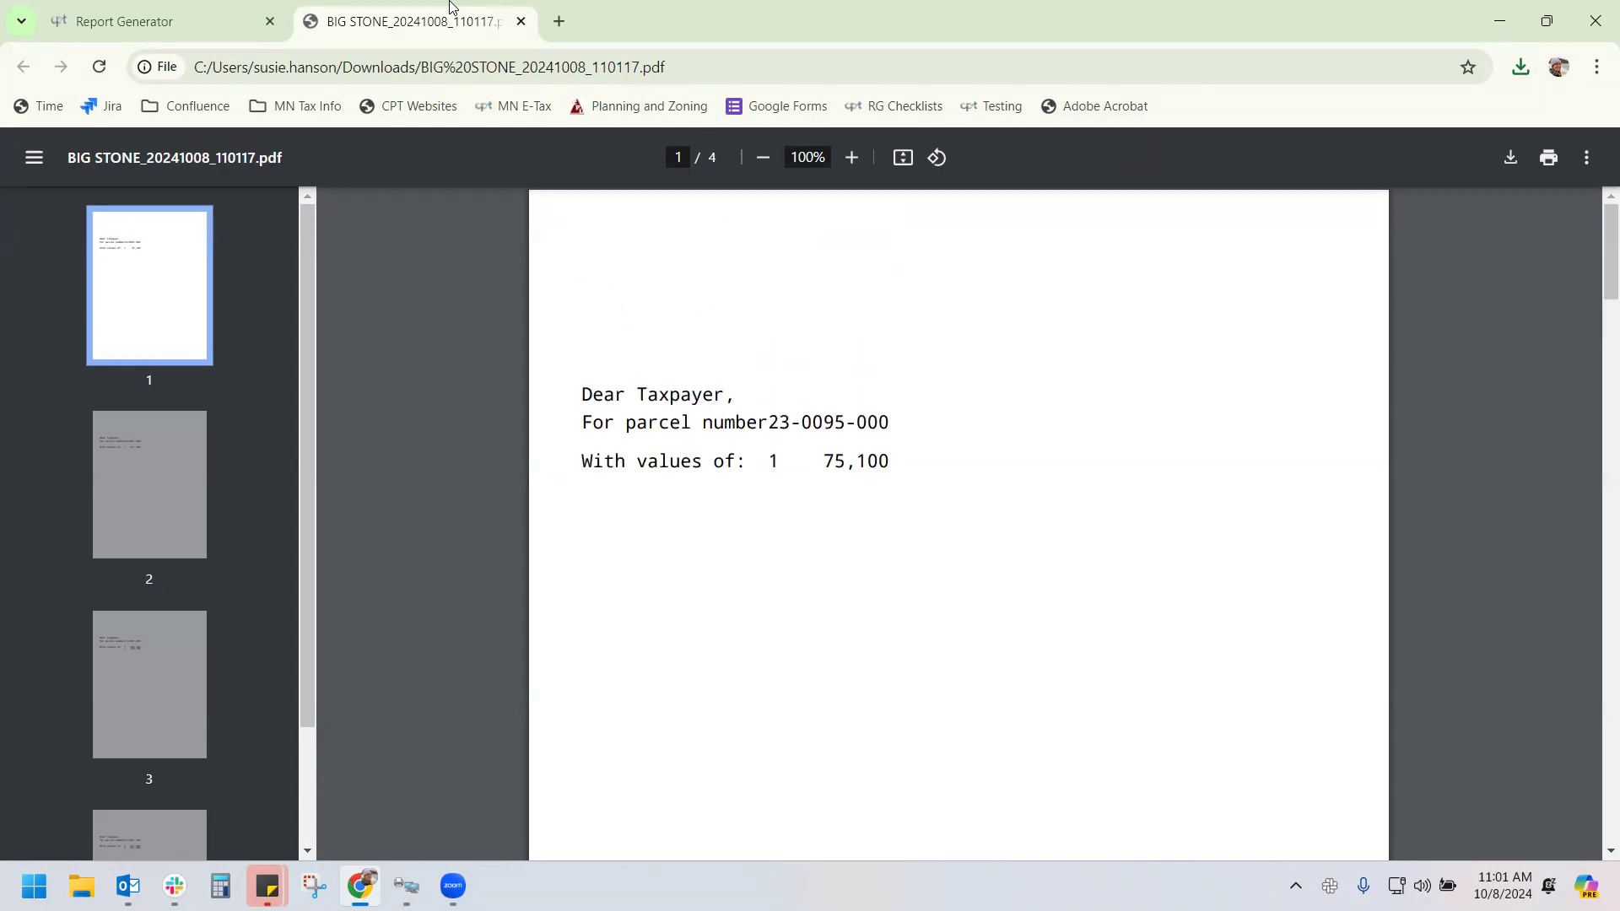
Return to the letter layout and adjust the spacing before the Y VALUE field
left_click(175, 18)
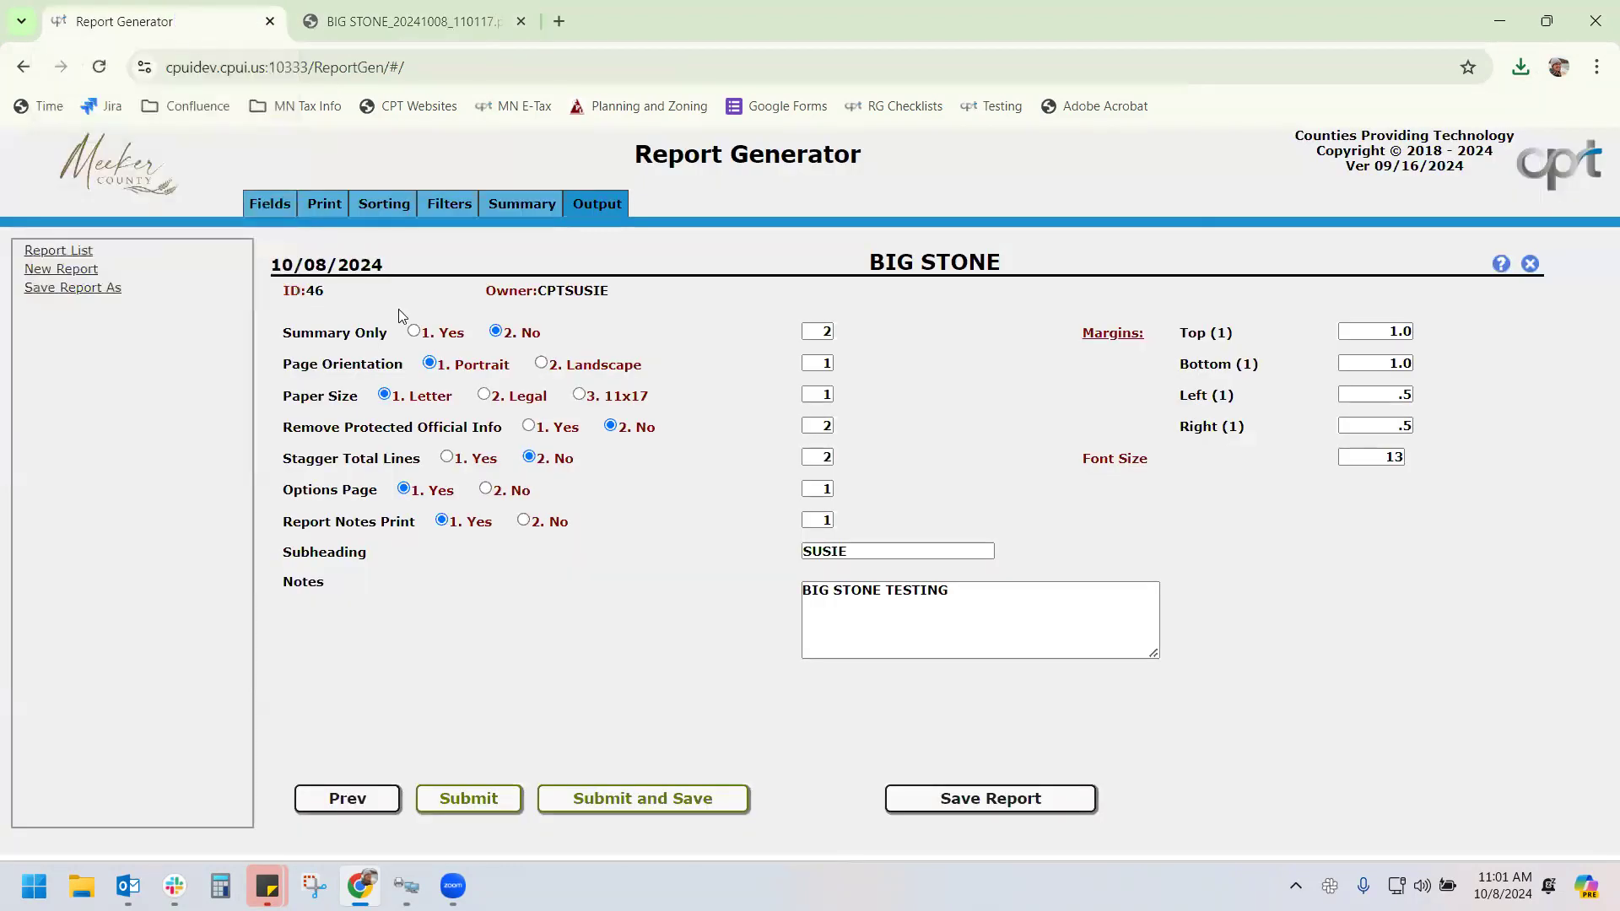
left_click(325, 204)
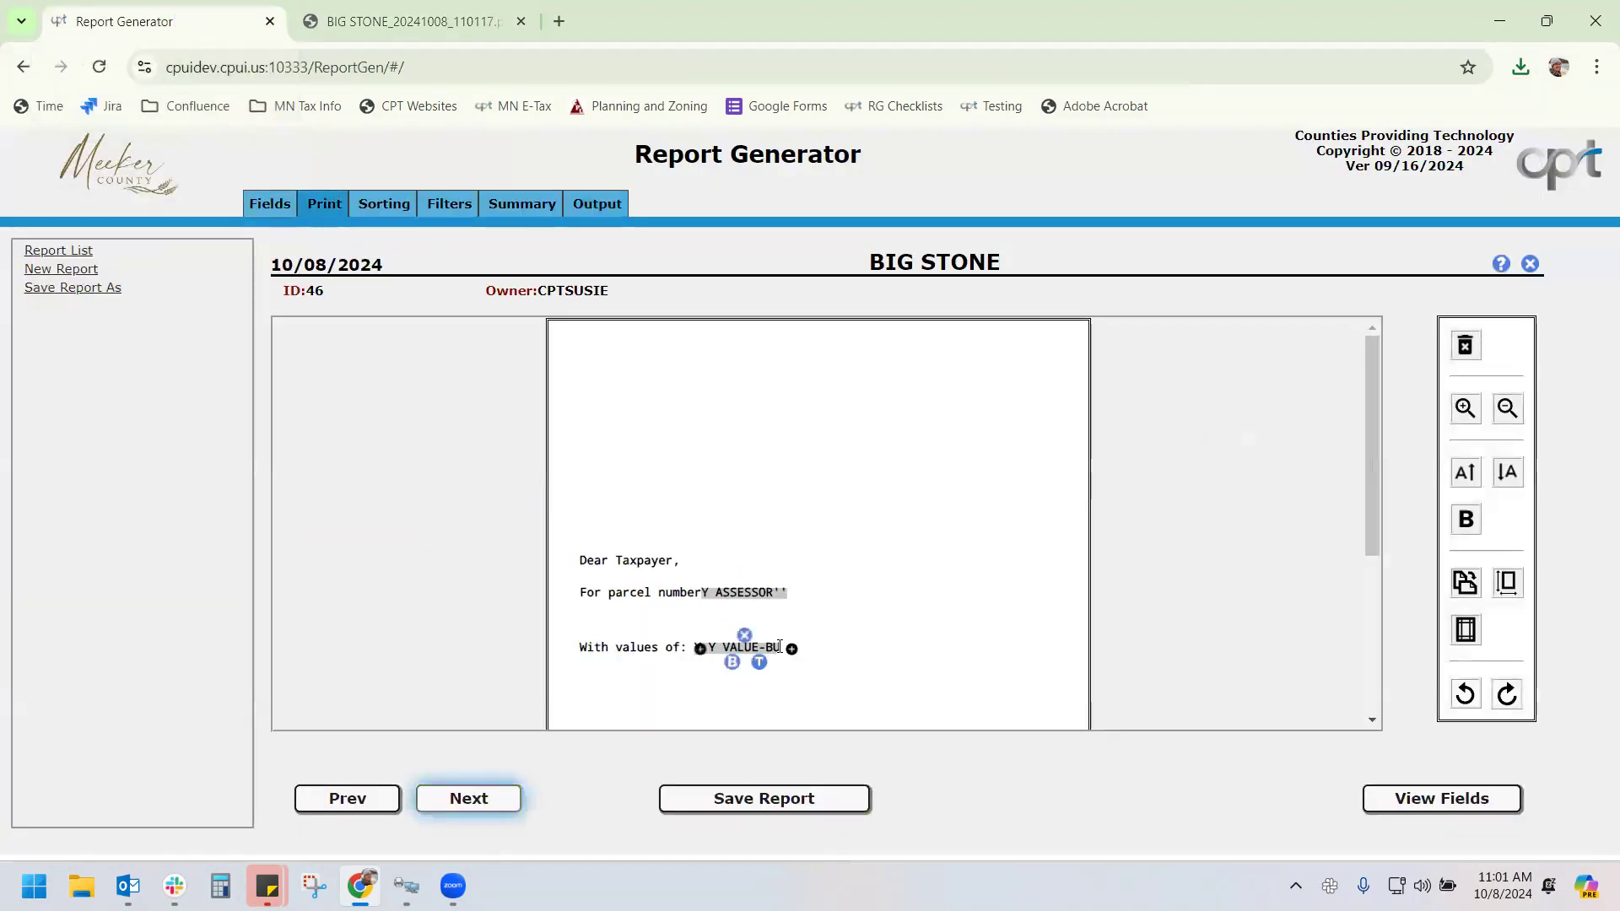
left_click(757, 659)
left_click(701, 650)
mouse_move(702, 650)
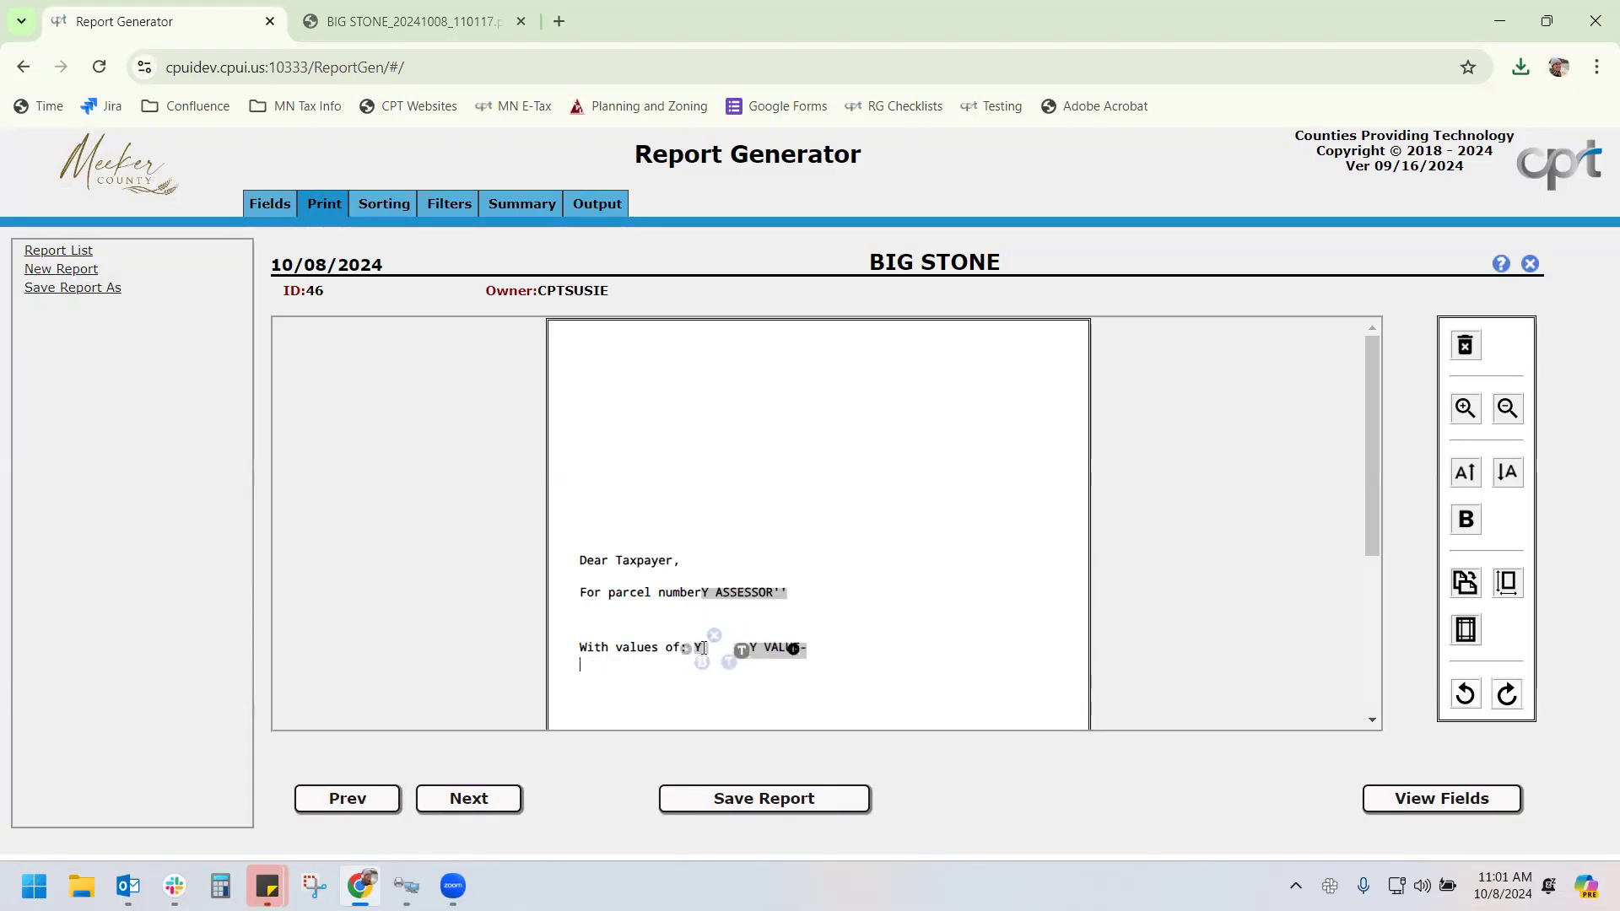
left_click(728, 661)
Insert a new text line on the values line and bring up the report field list
scroll(586, 591, "down", 3)
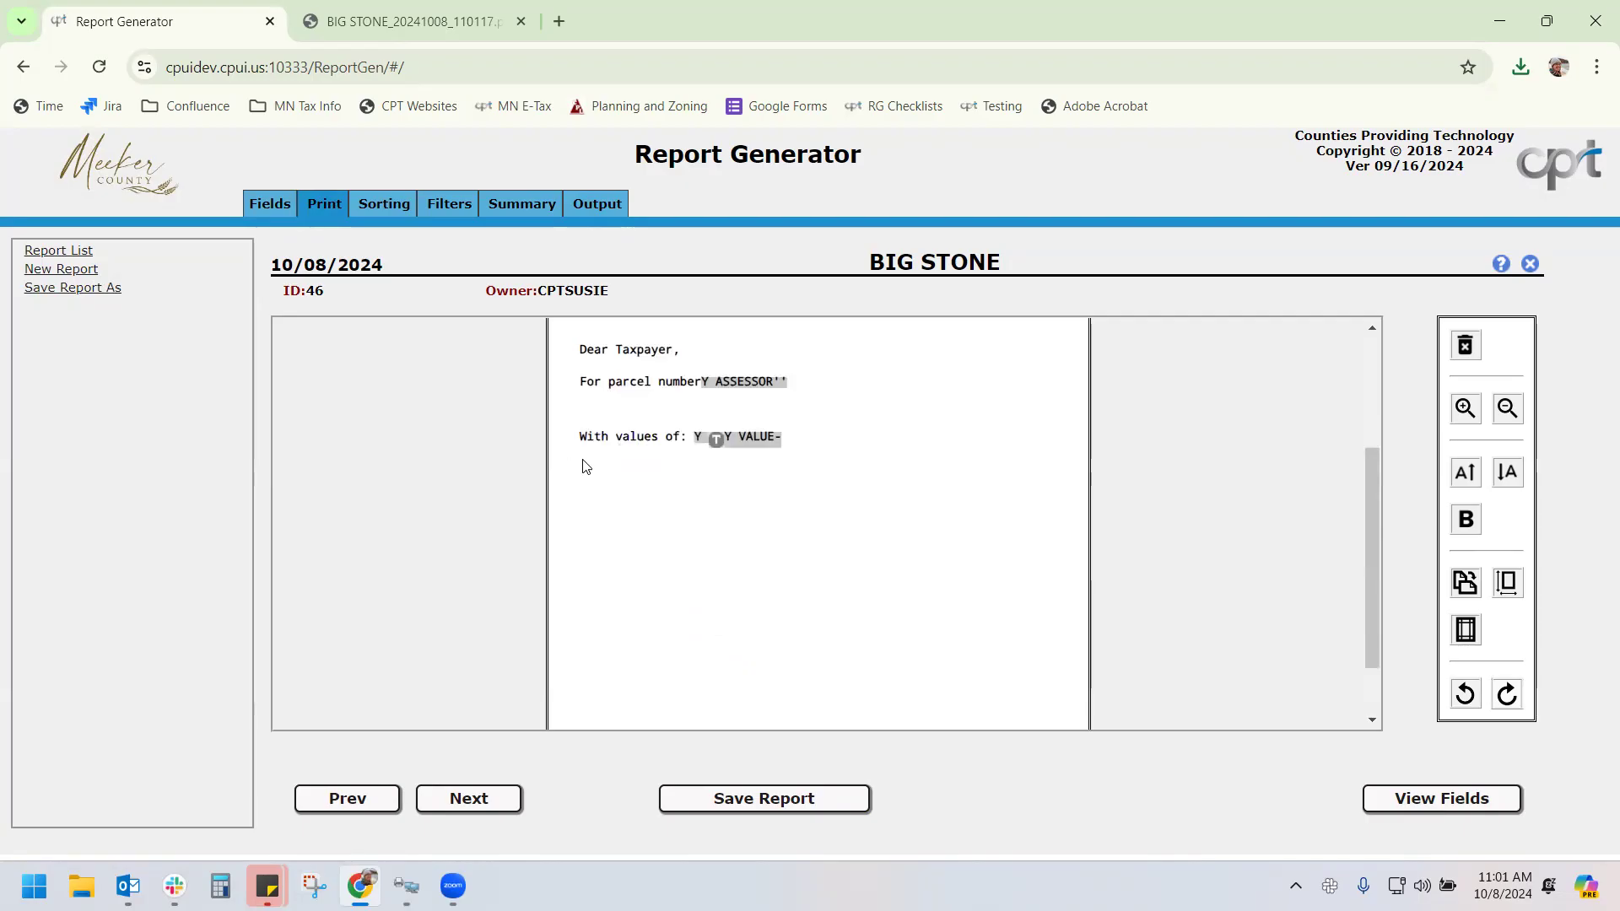
mouse_move(573, 436)
left_click(701, 438)
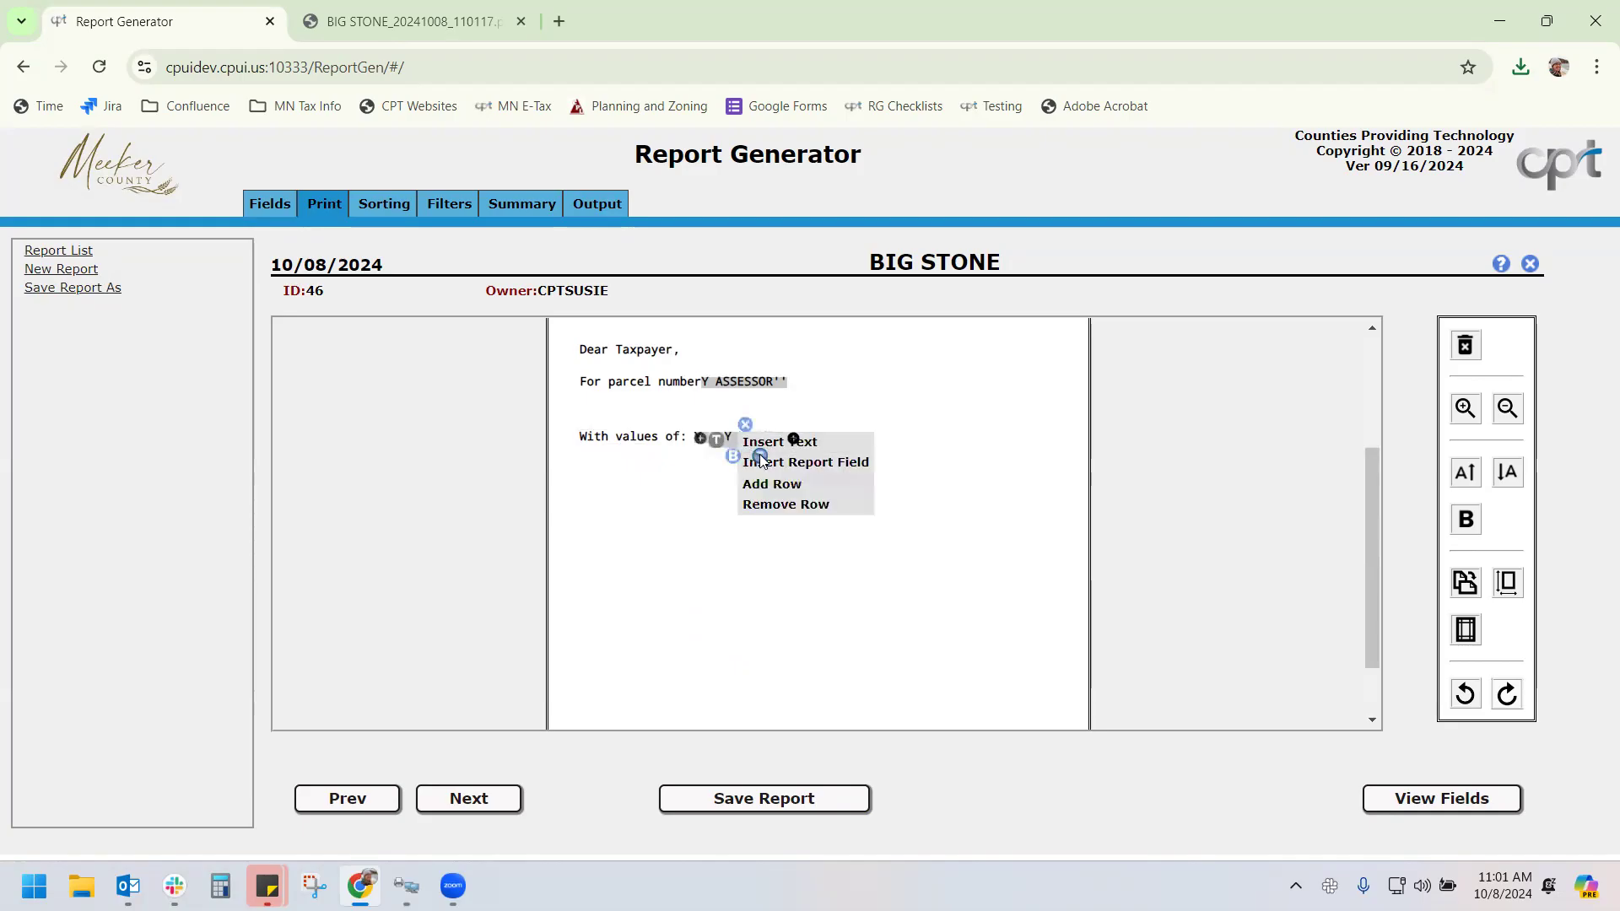
left_click(779, 442)
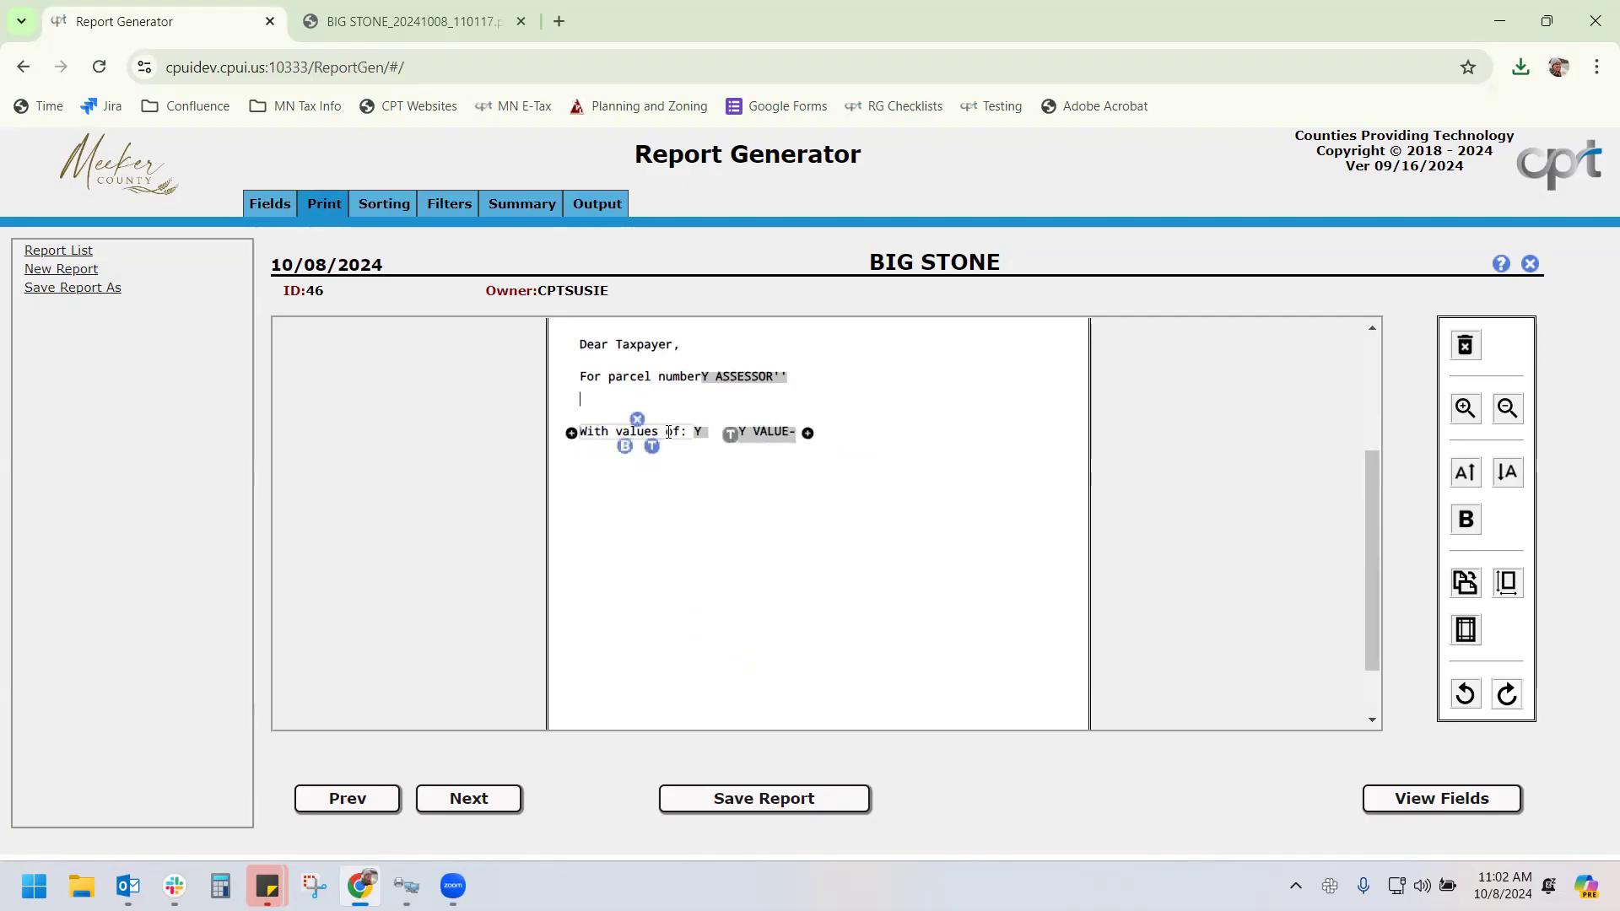
left_click(591, 481)
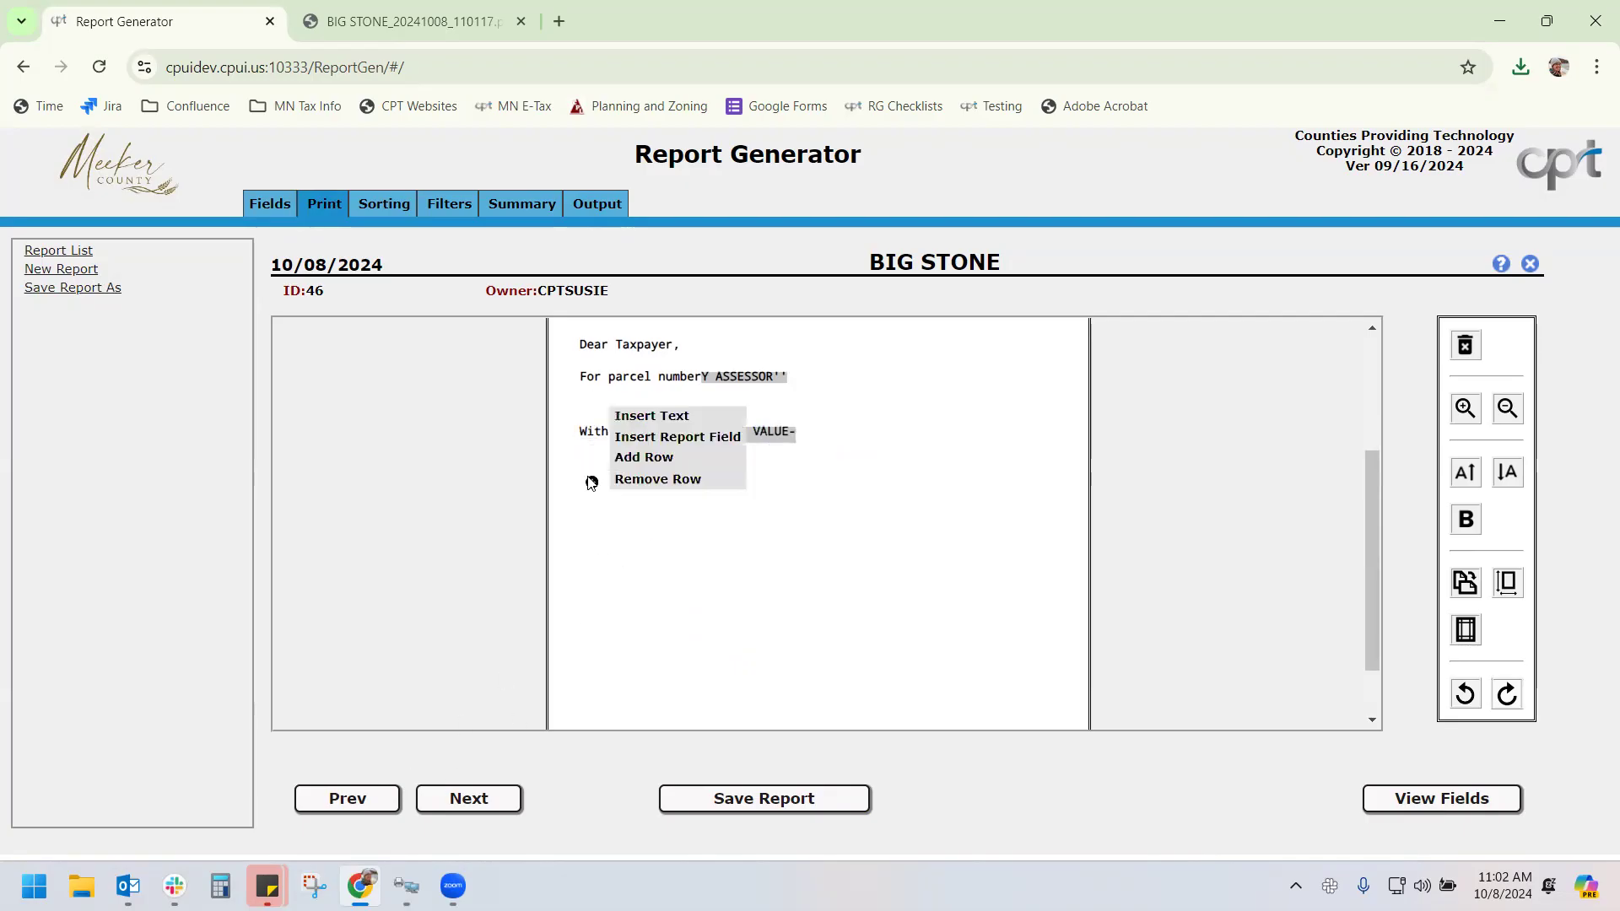
left_click(650, 436)
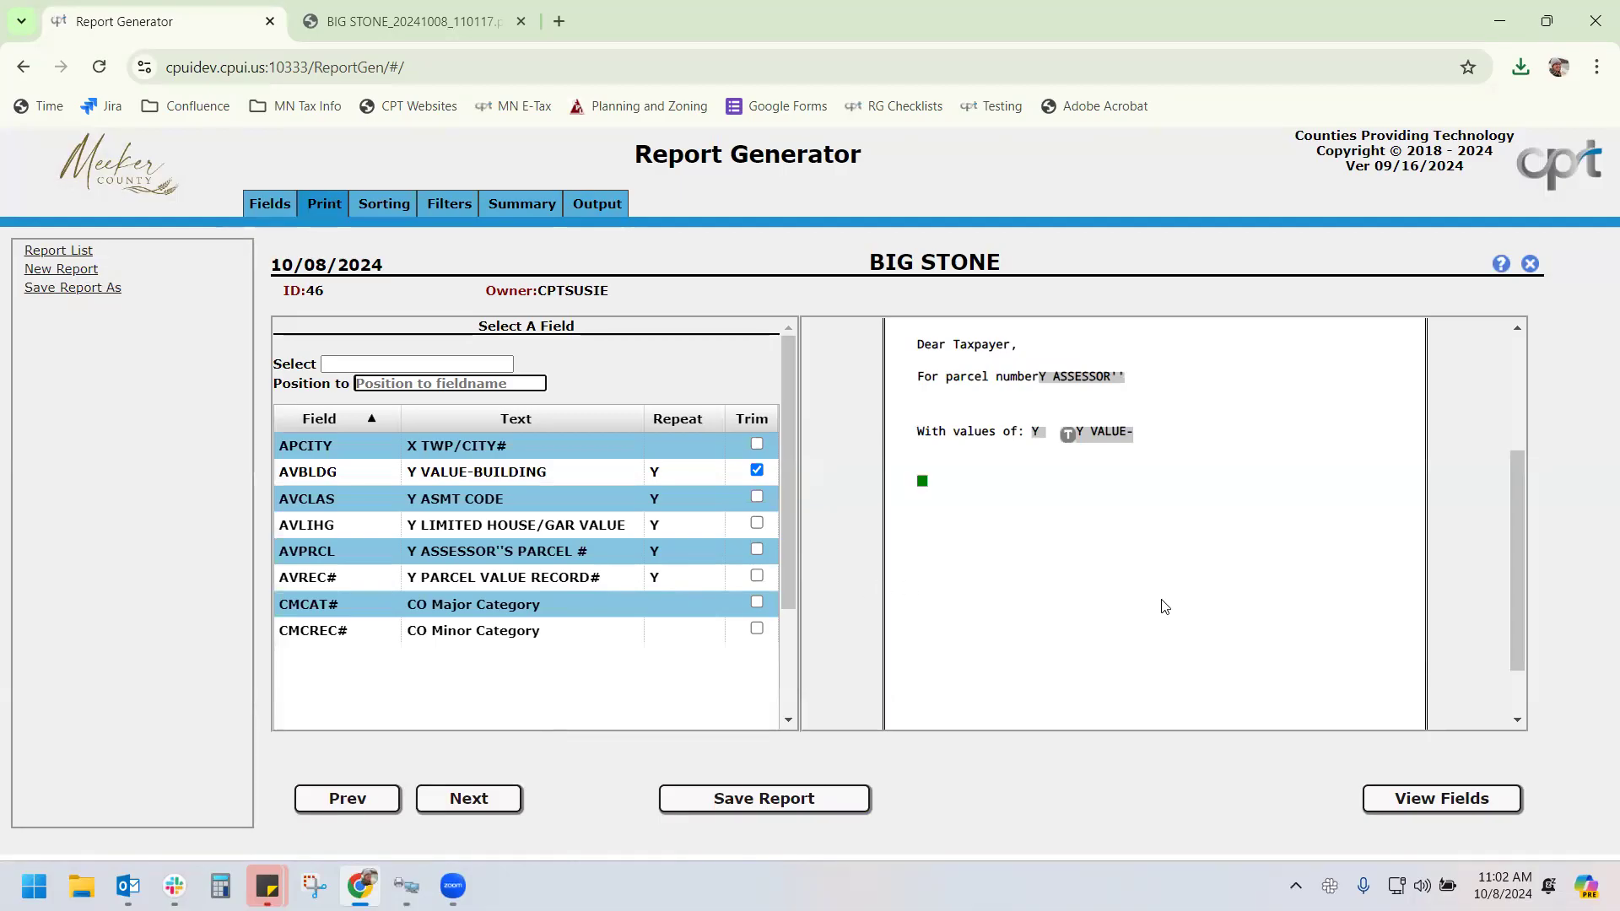
Save the BIG STONE report with its 'Dear Taxpayer' letter layout intact
left_click(755, 798)
scroll(945, 608, "up", 3)
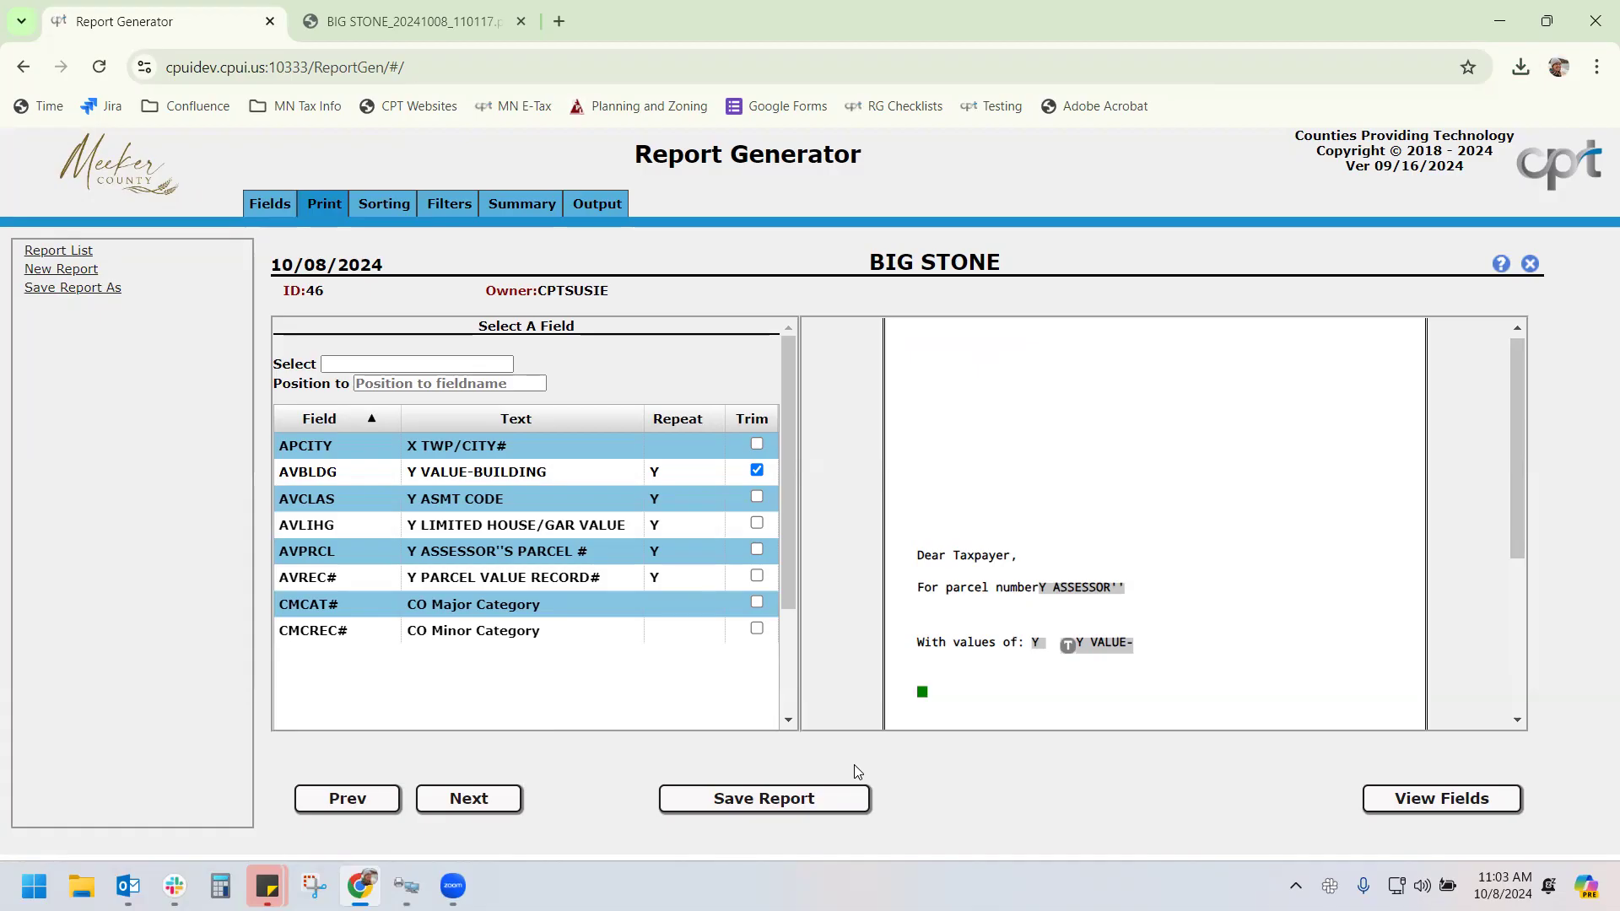
Step back to field selection and forward to the Print page, then minimize Chrome to show the TAXM11 menu
left_click(358, 798)
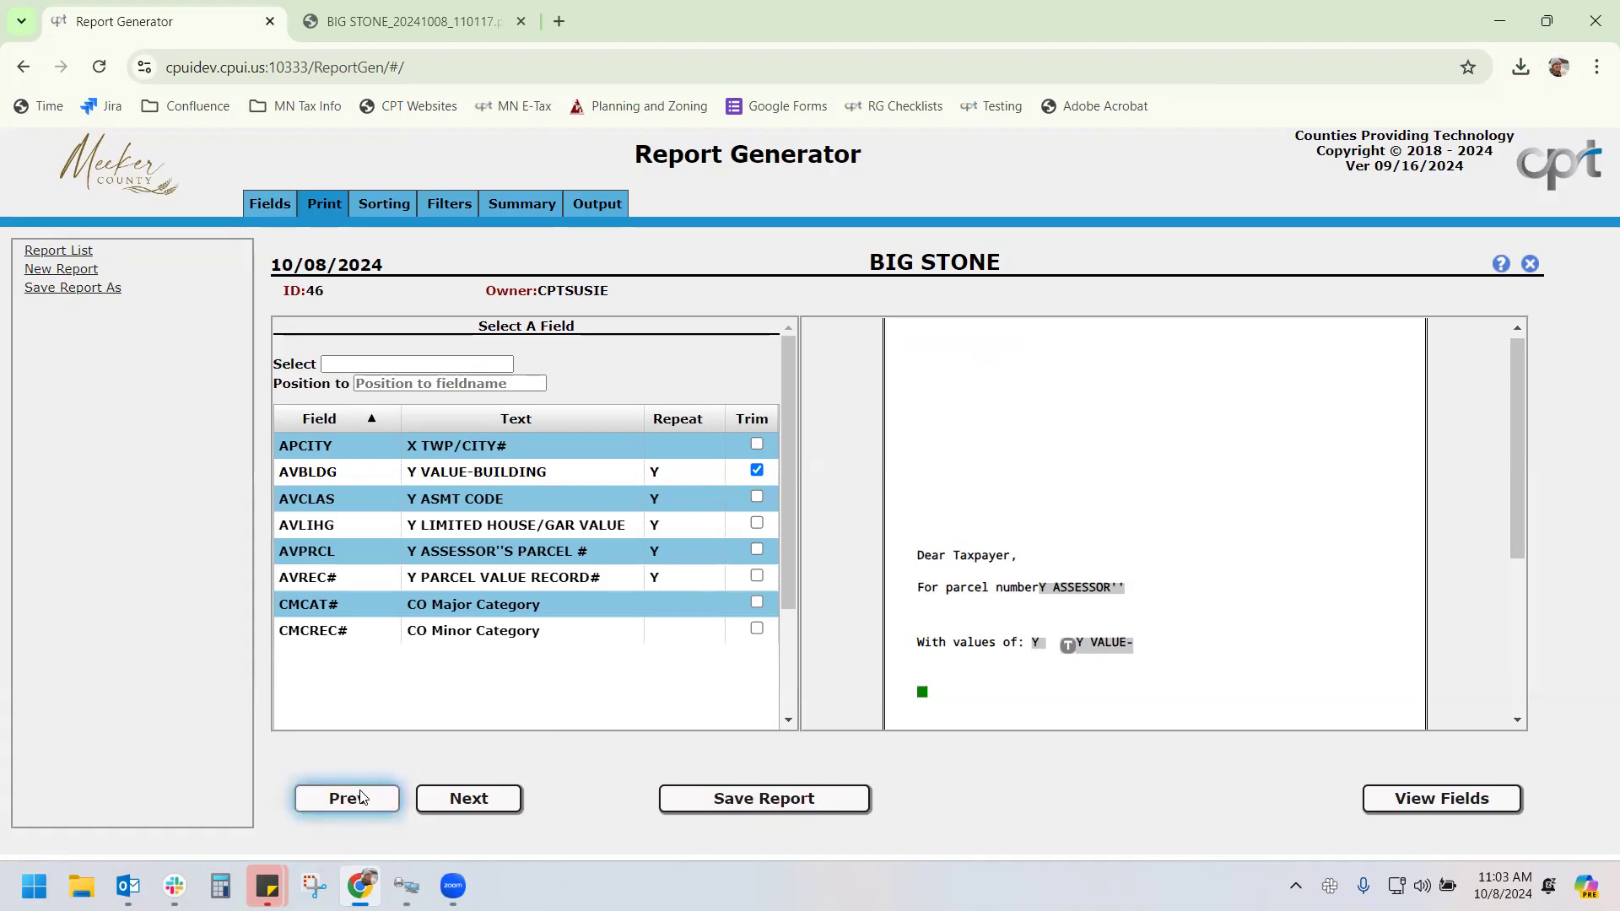
left_click(455, 800)
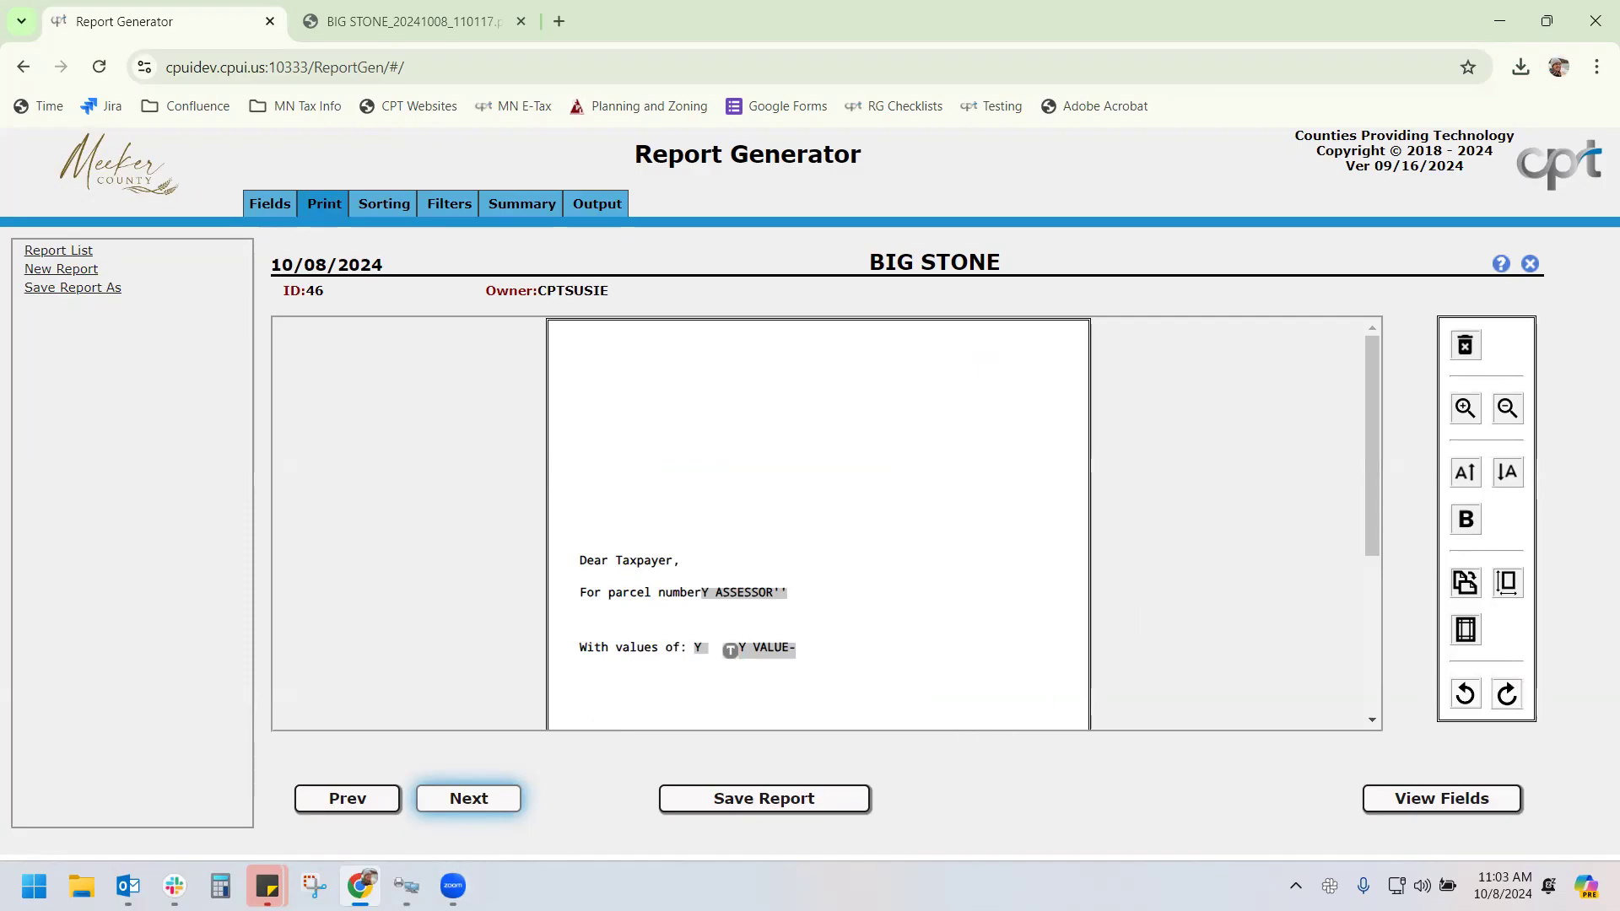
mouse_move(453, 885)
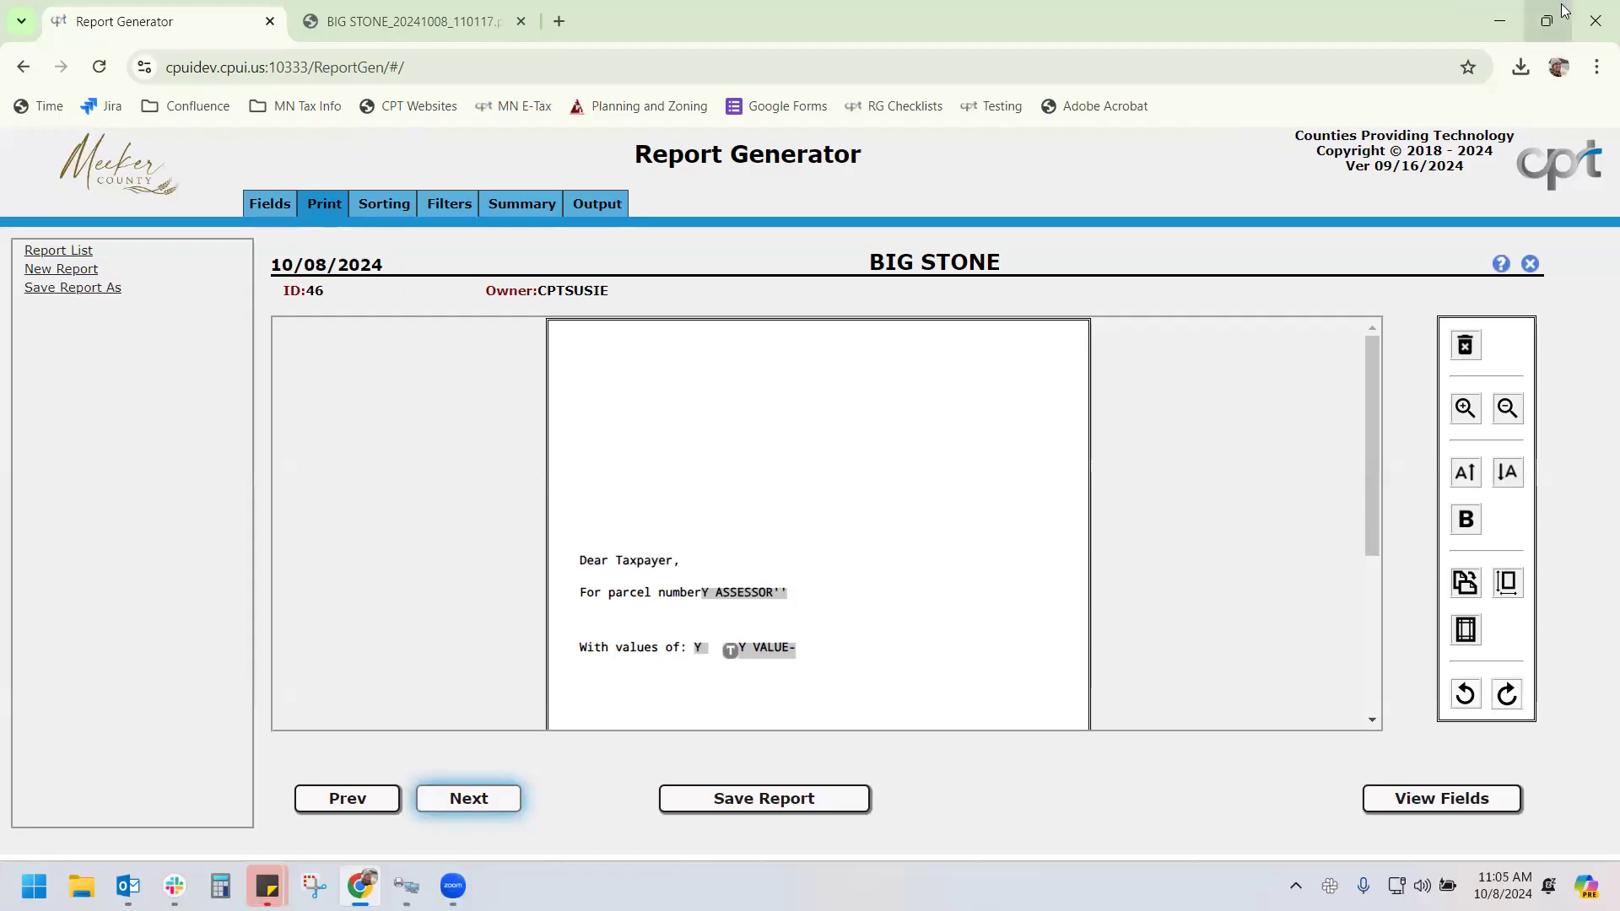
left_click(1496, 12)
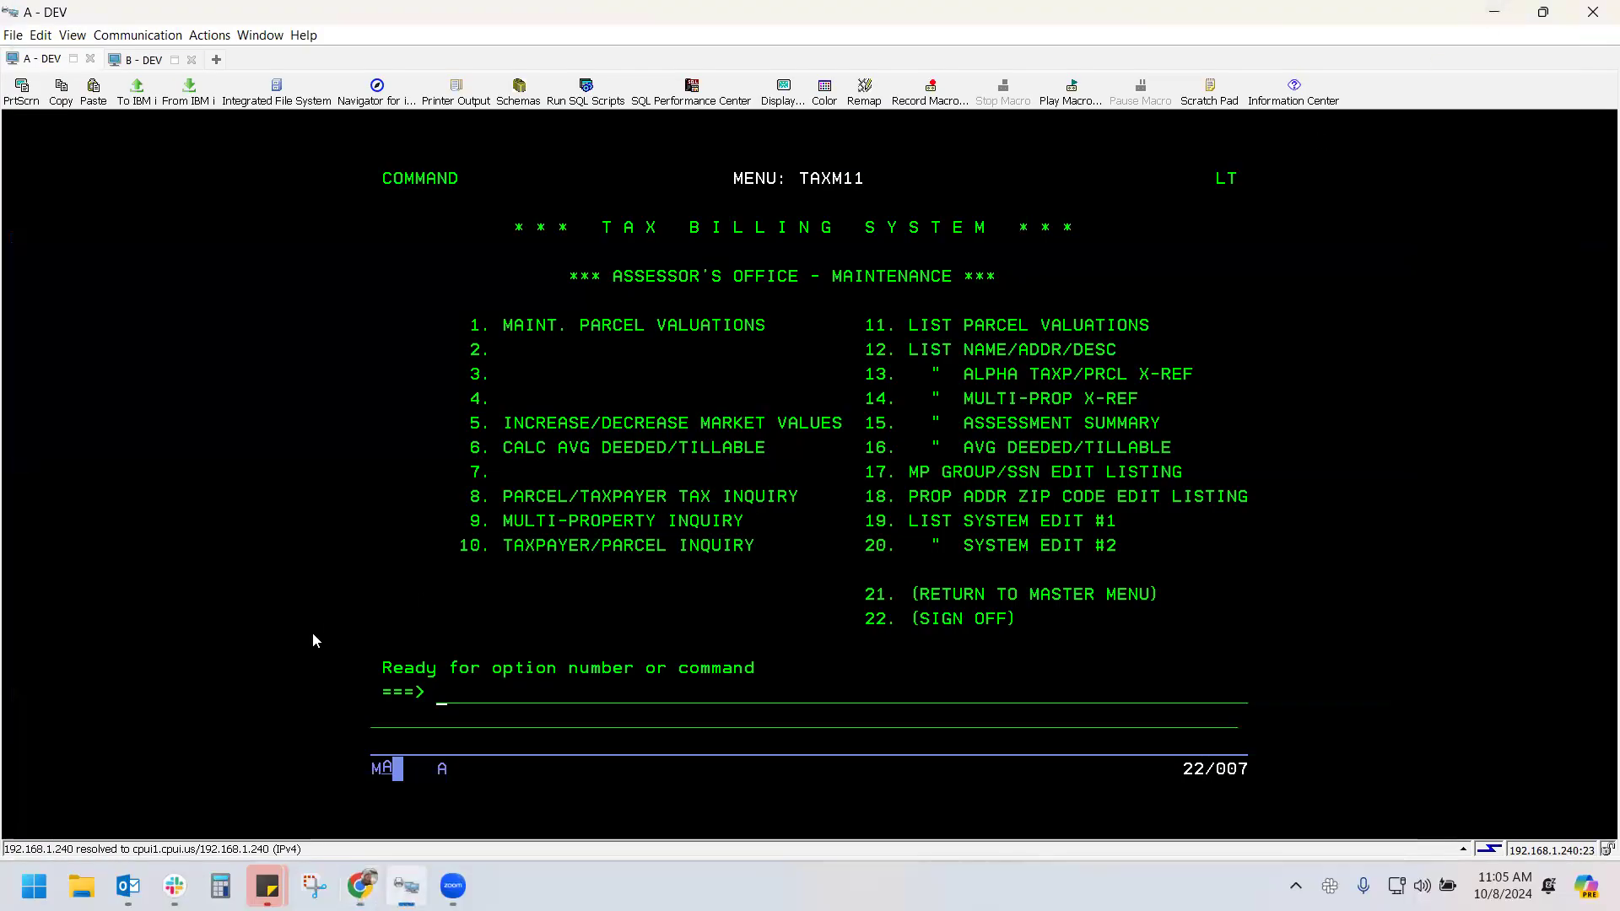